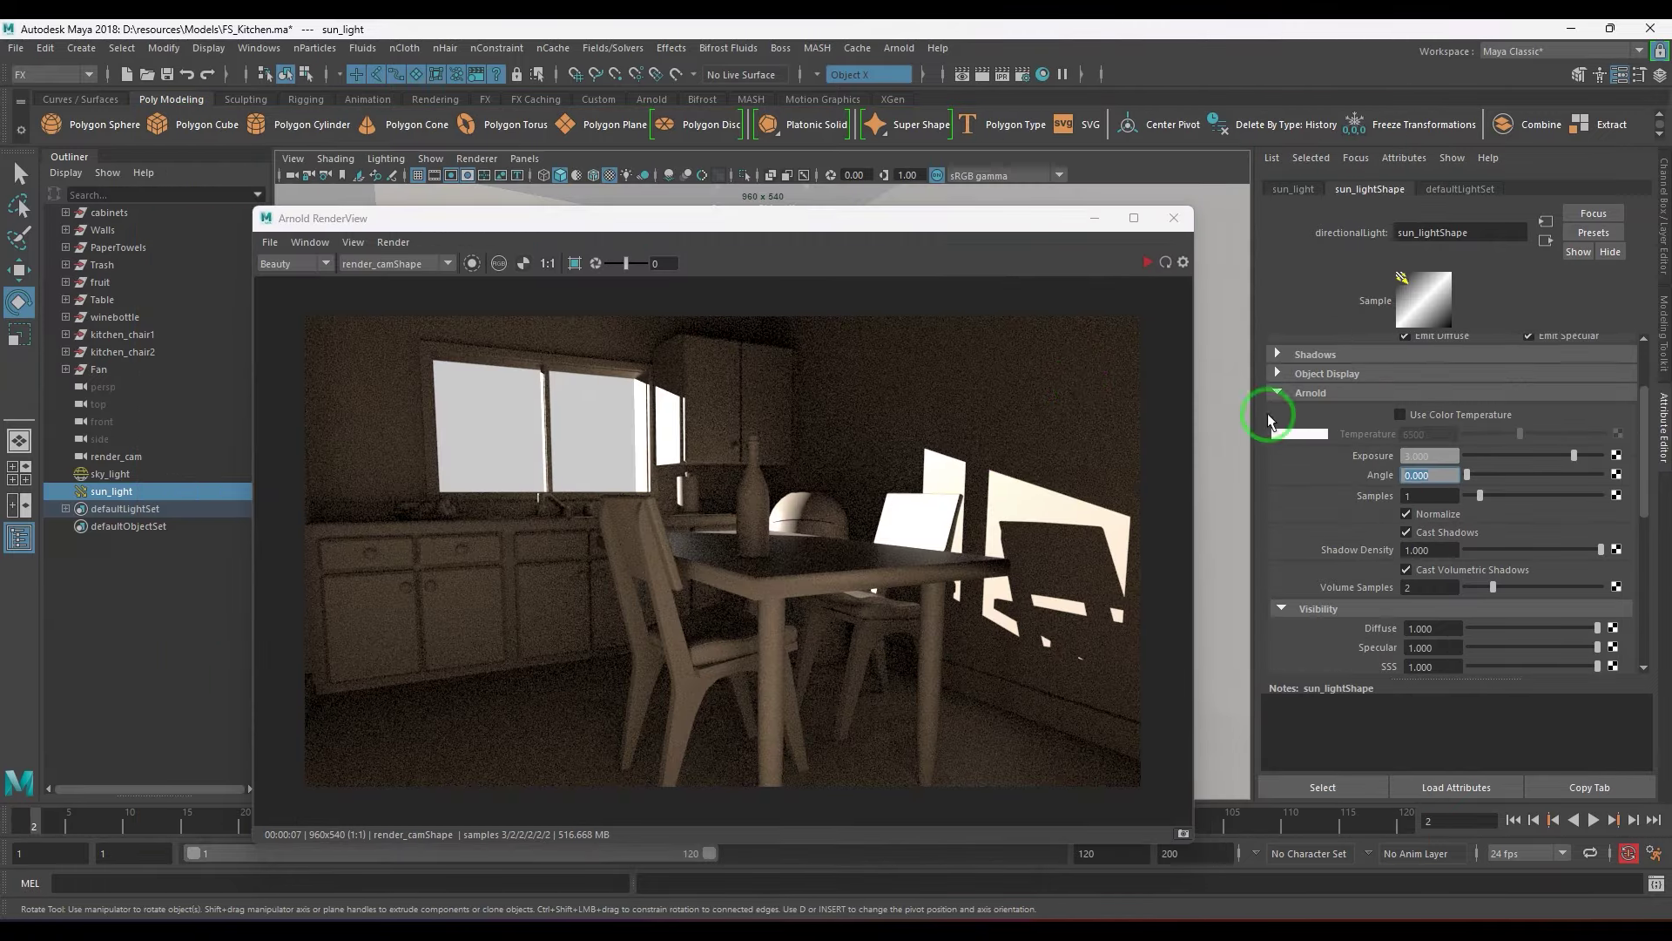
Set the Arnold angle of the sun_light directional light to 2
drag(1437, 475, 1345, 478)
text(2)
key(Return)
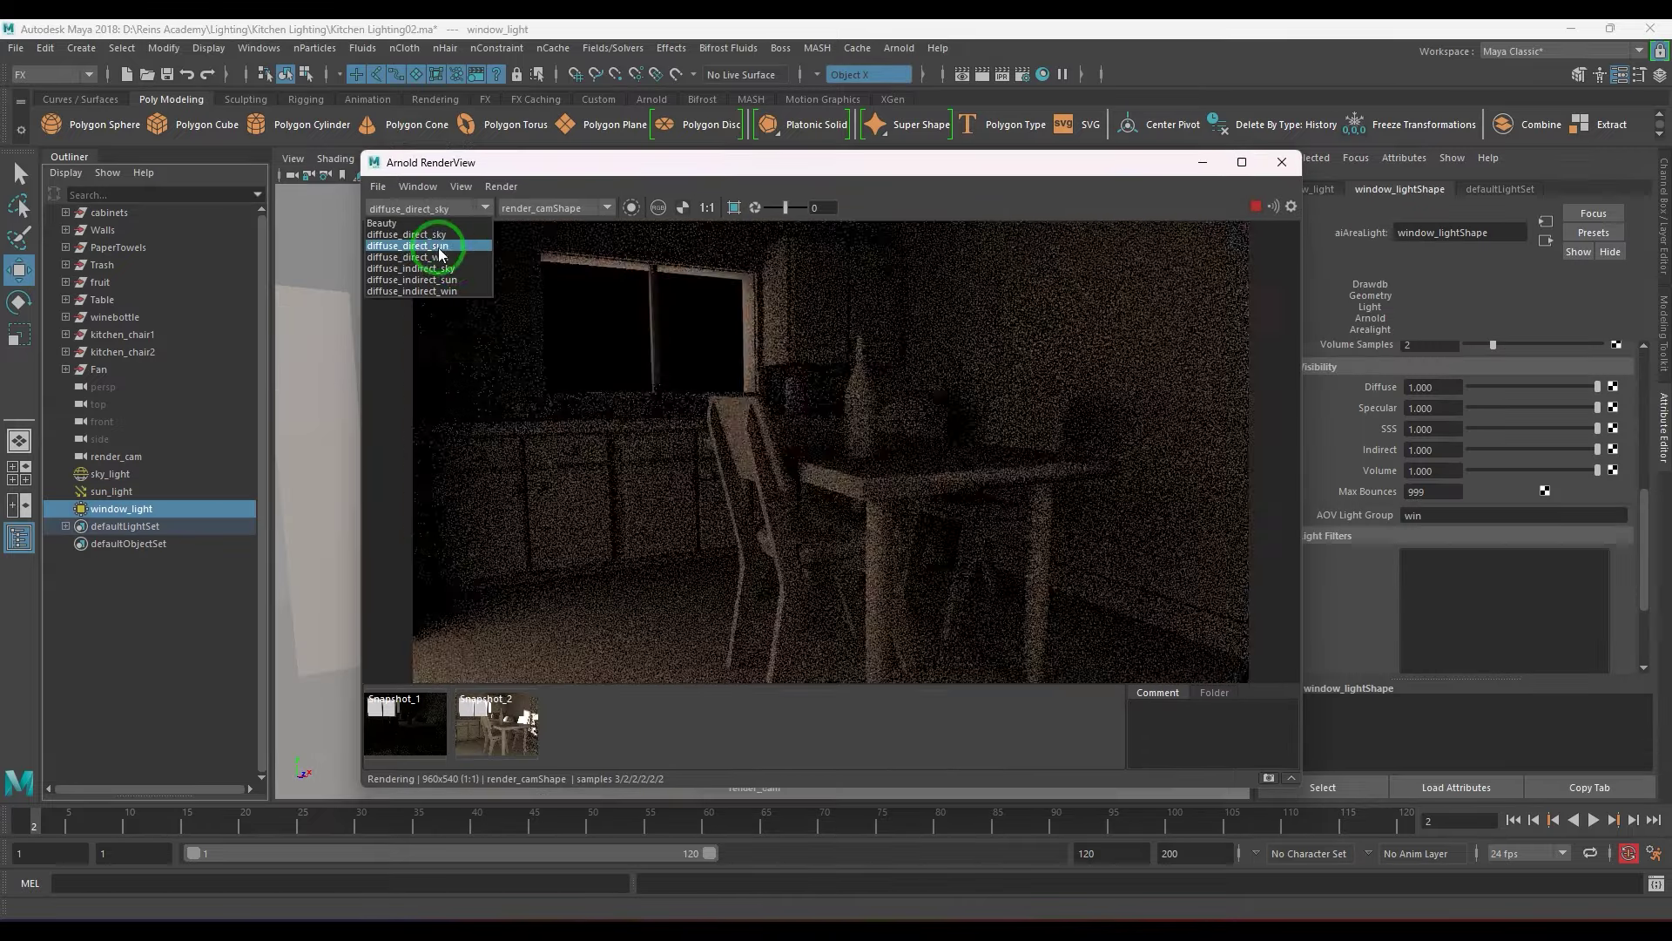
View the light-group passes in the render view, including diffuse_direct_sun, diffuse_direct_win and diffuse_indirect_sun
click(440, 247)
click(427, 208)
click(439, 269)
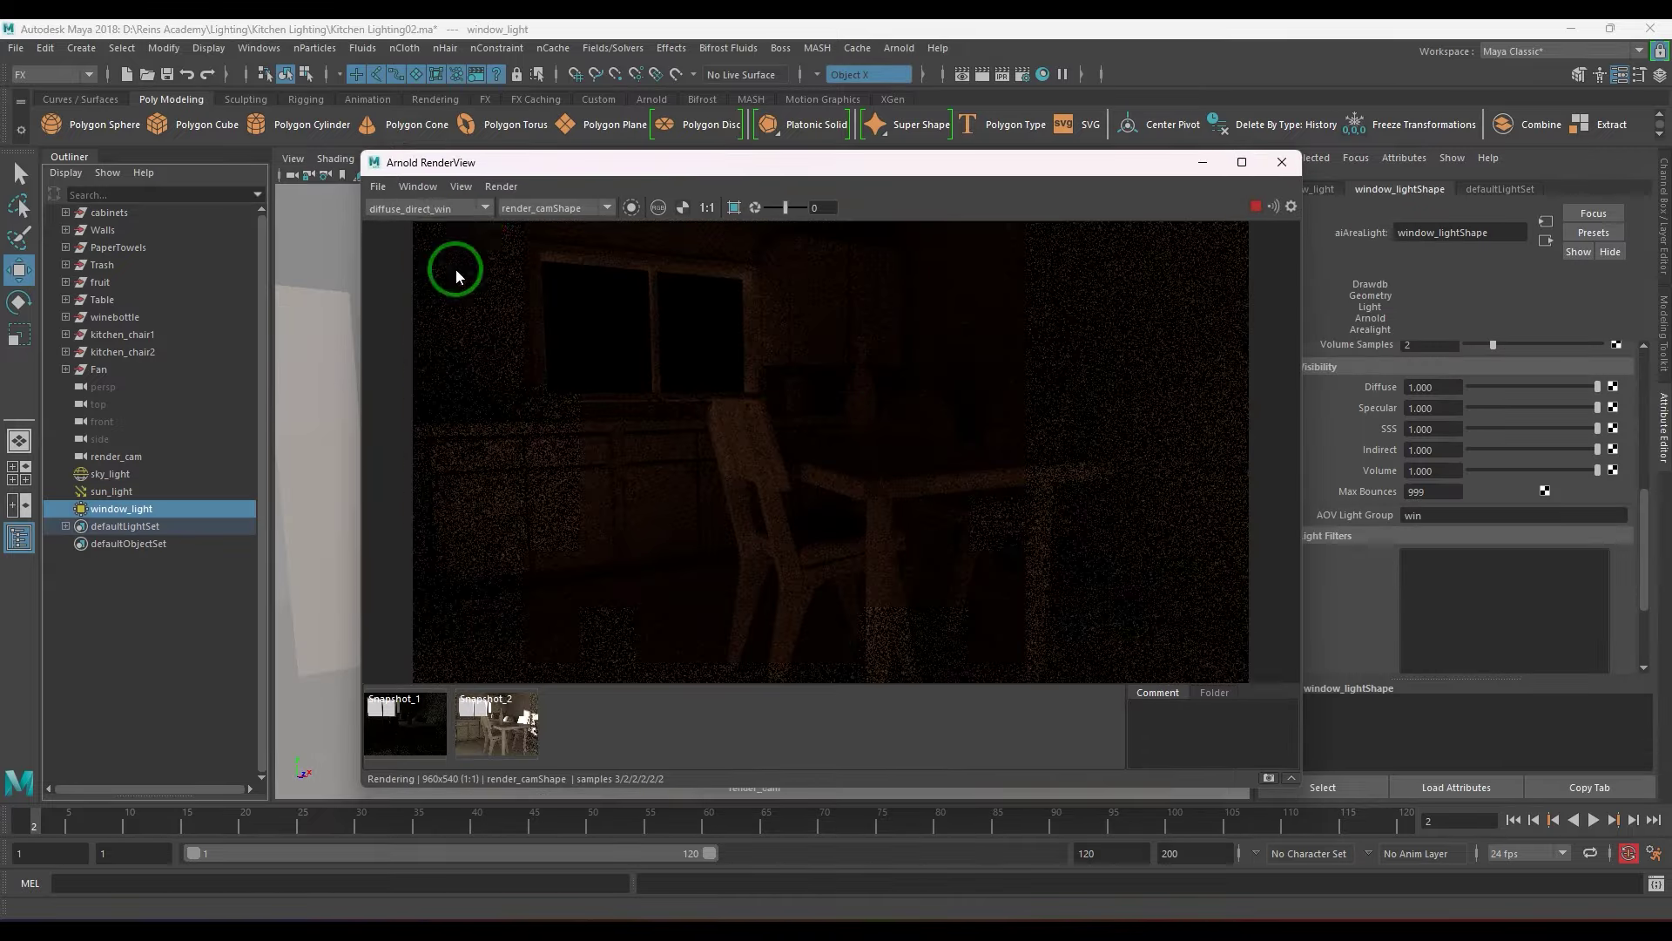
click(427, 208)
click(427, 280)
click(473, 209)
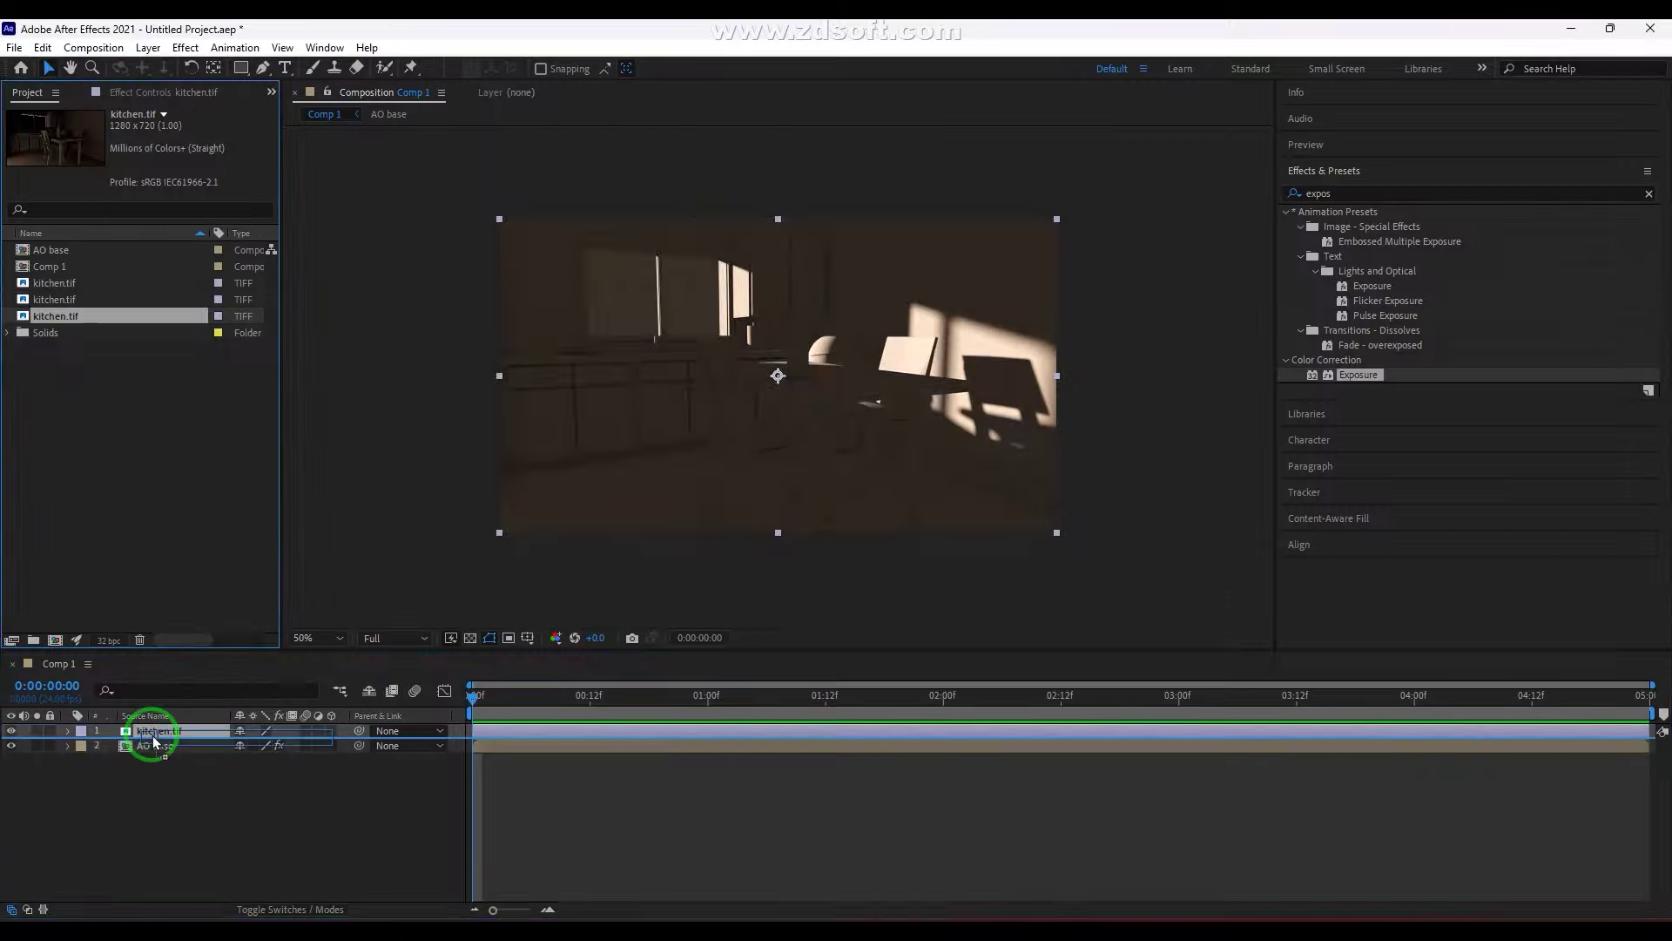
Switch to After Effects and adjust the Glow effect's settings on the Pre-comp 1 layer
click(148, 47)
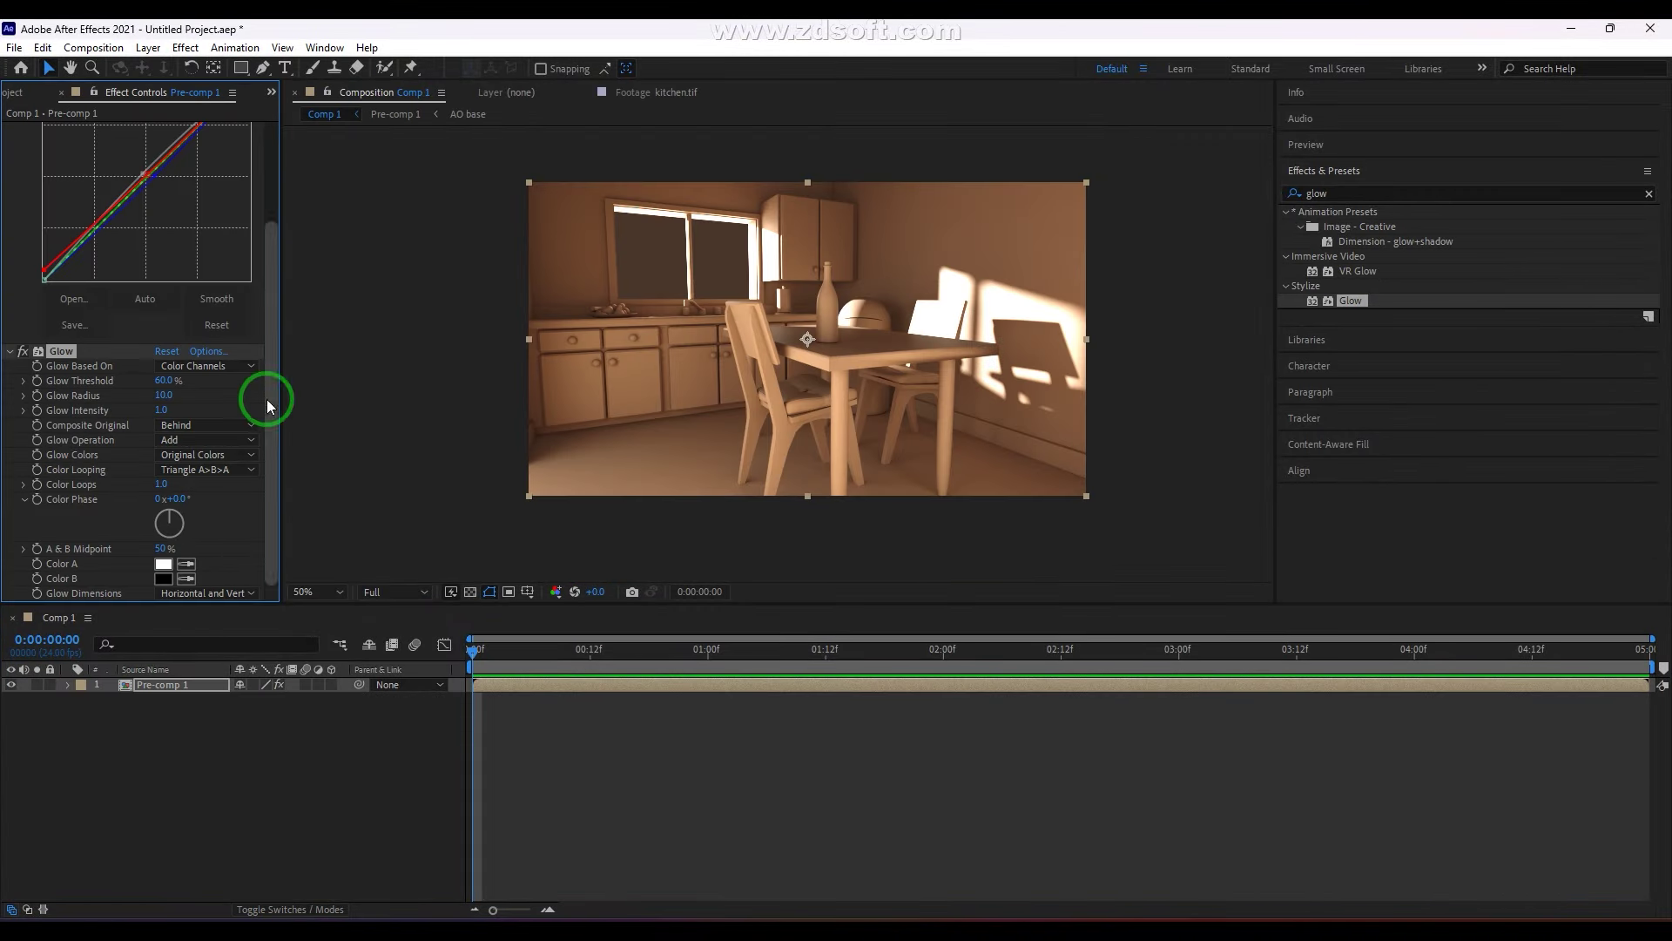
drag(157, 381, 164, 428)
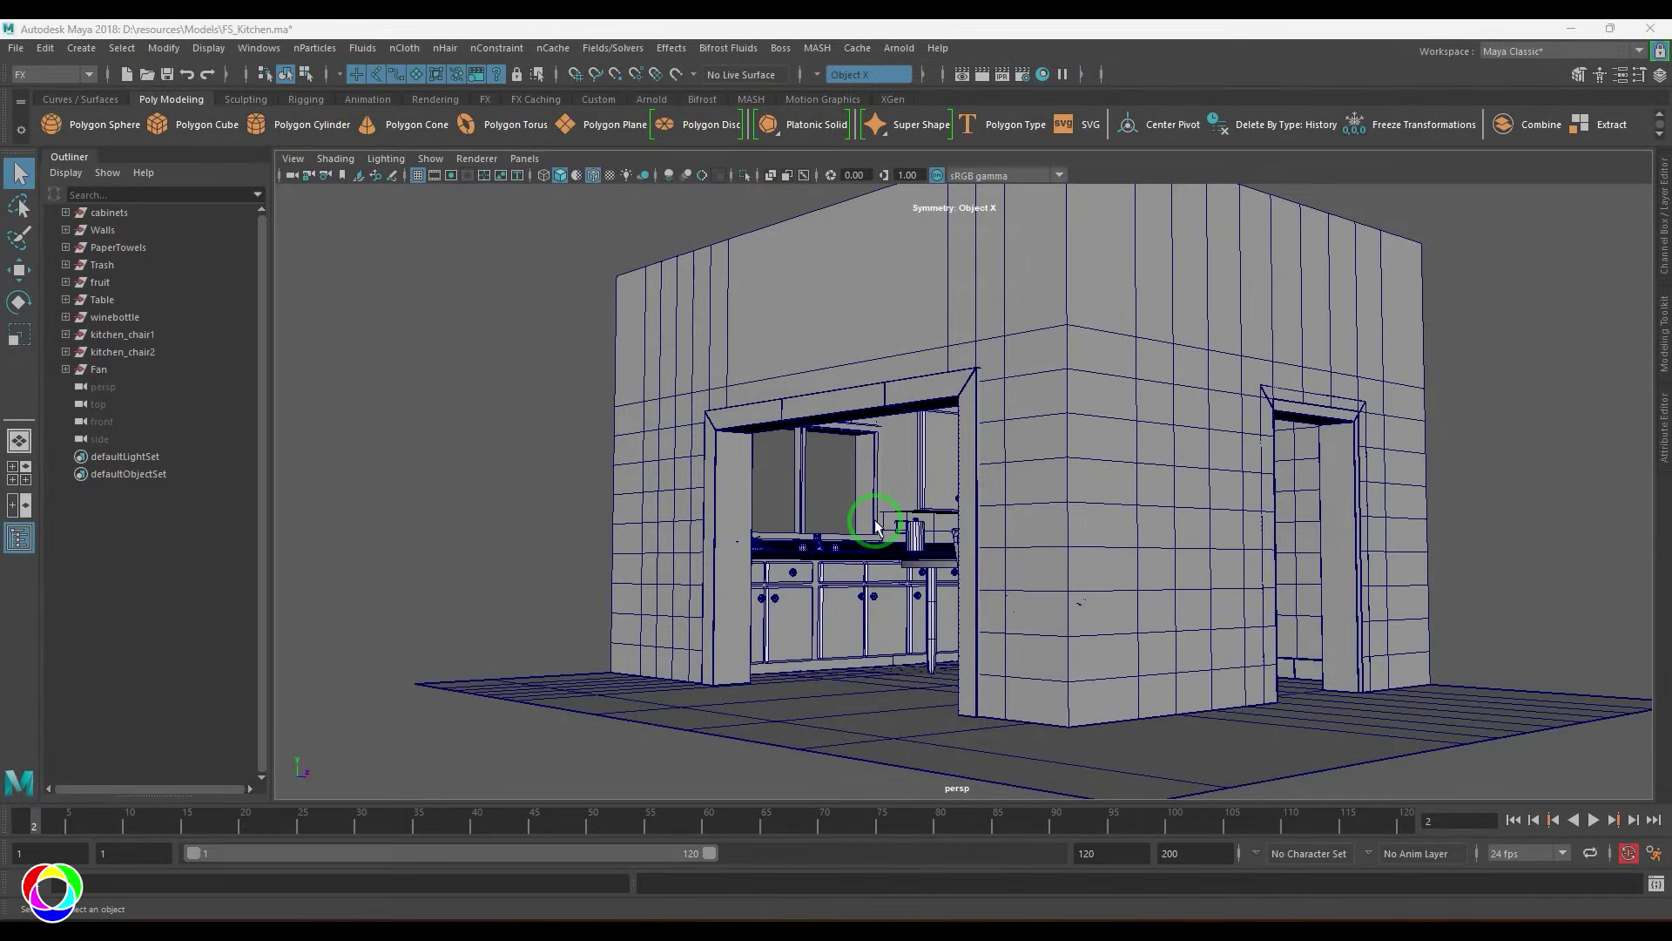
Examine the kitchen model in Maya from outside and inside, including the doorways, window, sink counter and table
alt+drag(894, 524, 1124, 536)
alt+right_drag(1123, 535, 1146, 642)
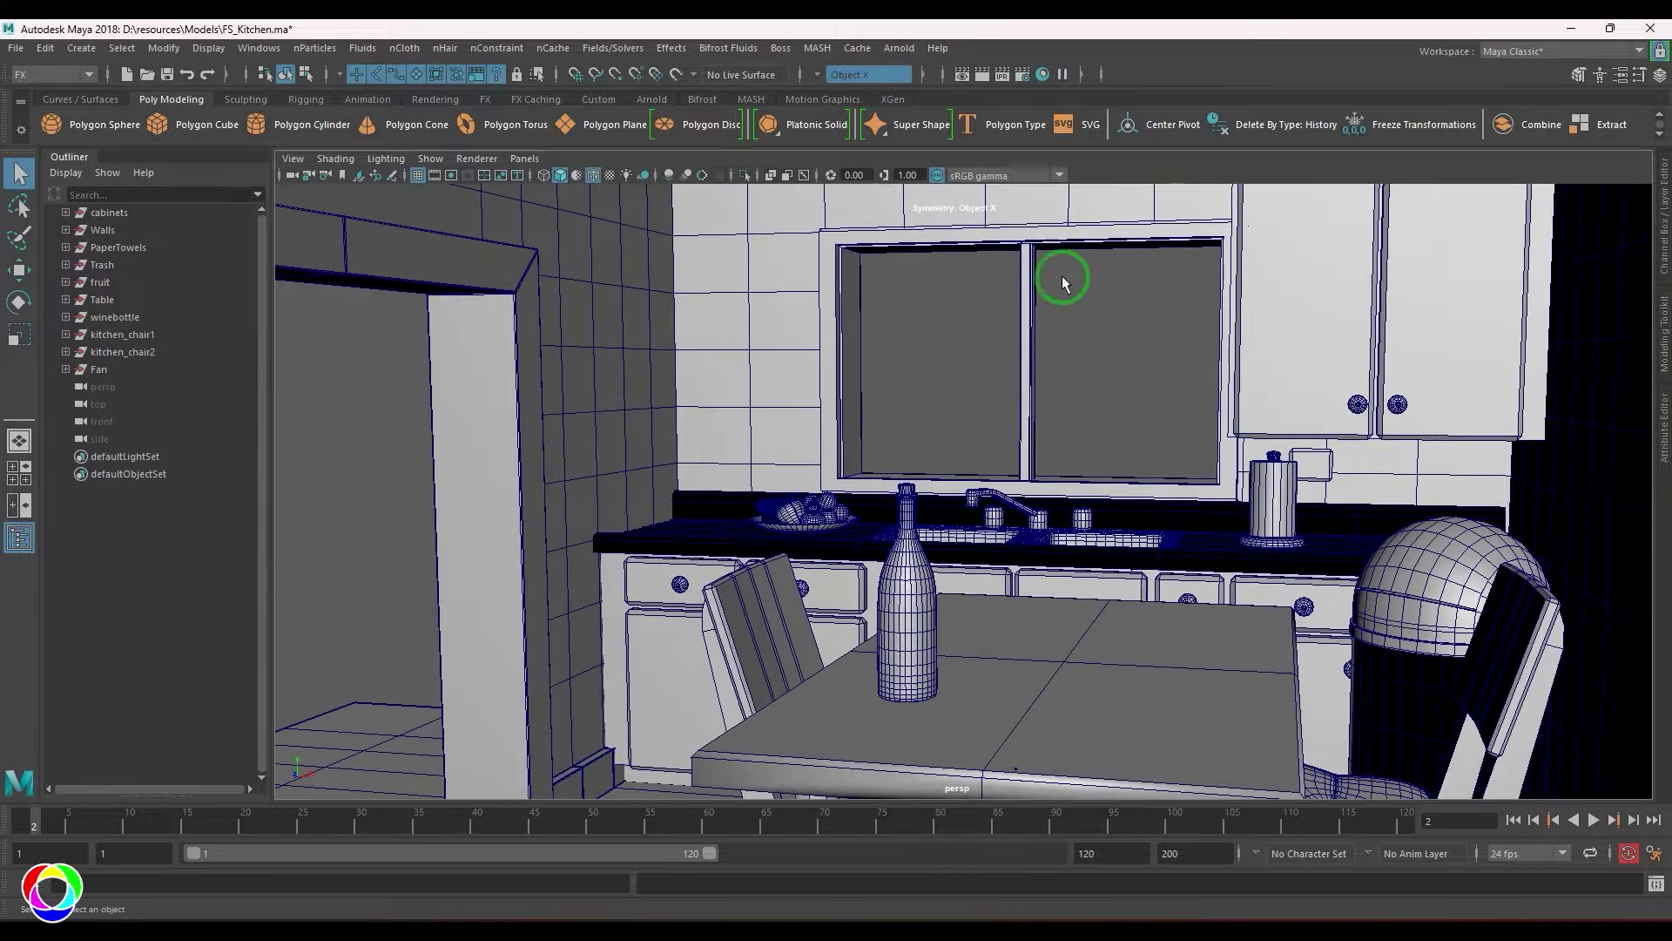
alt+right_drag(1058, 373, 964, 436)
alt+drag(963, 436, 1083, 557)
alt+right_drag(1083, 558, 1248, 655)
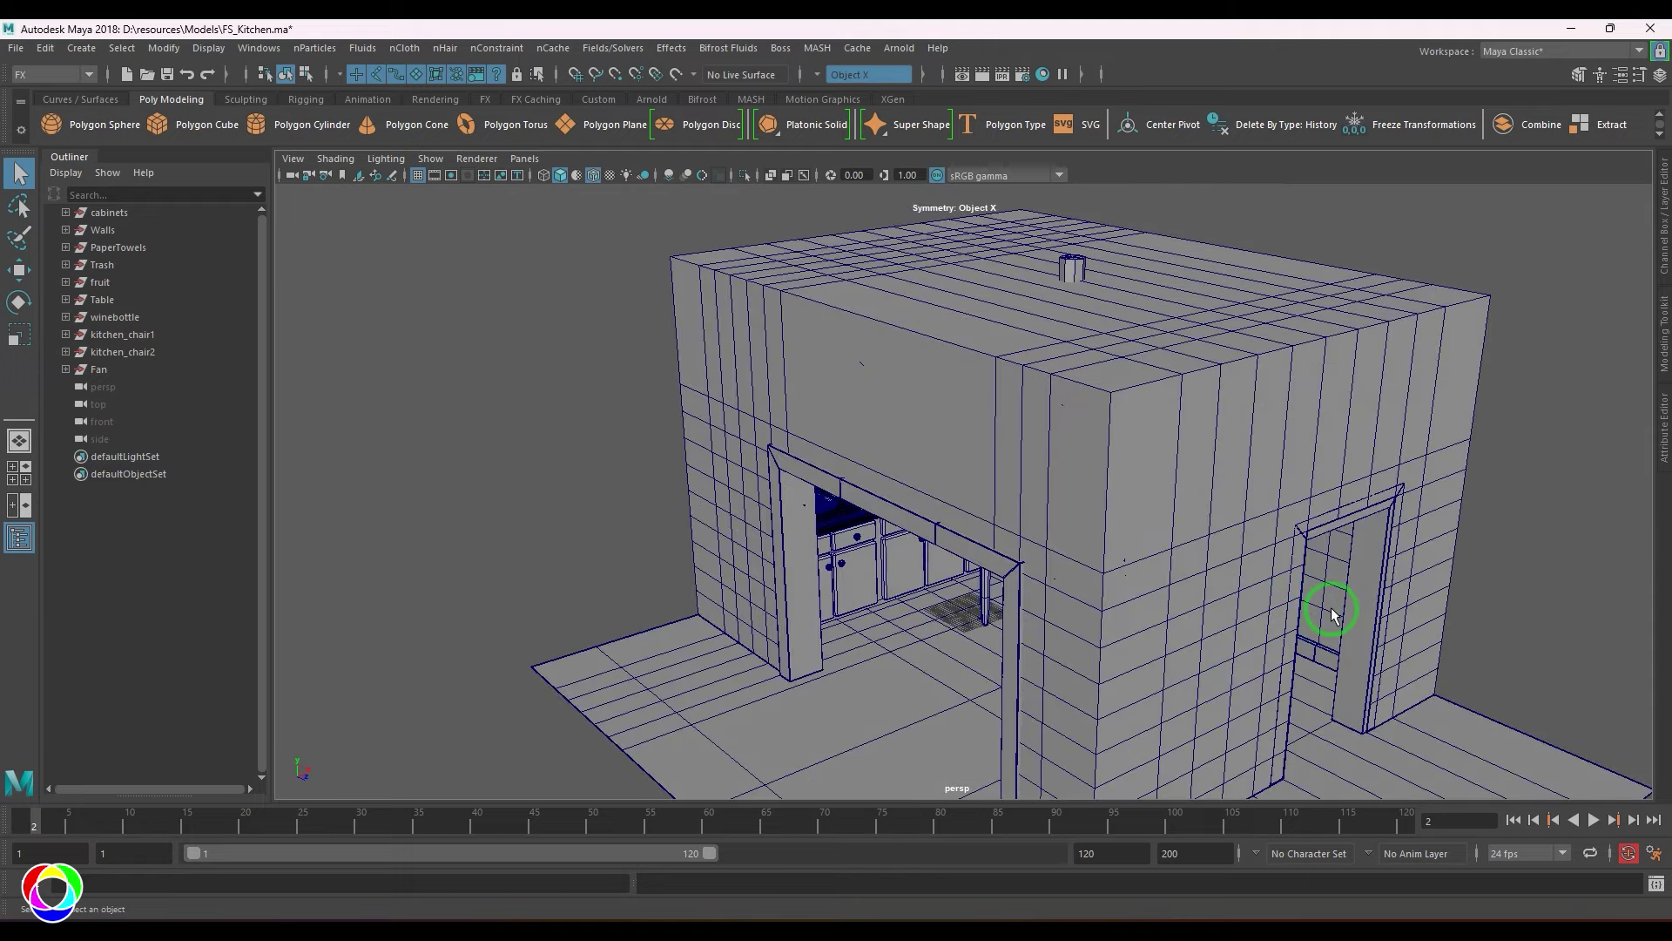
alt+drag(1331, 613, 1210, 583)
alt+right_drag(1209, 583, 1038, 525)
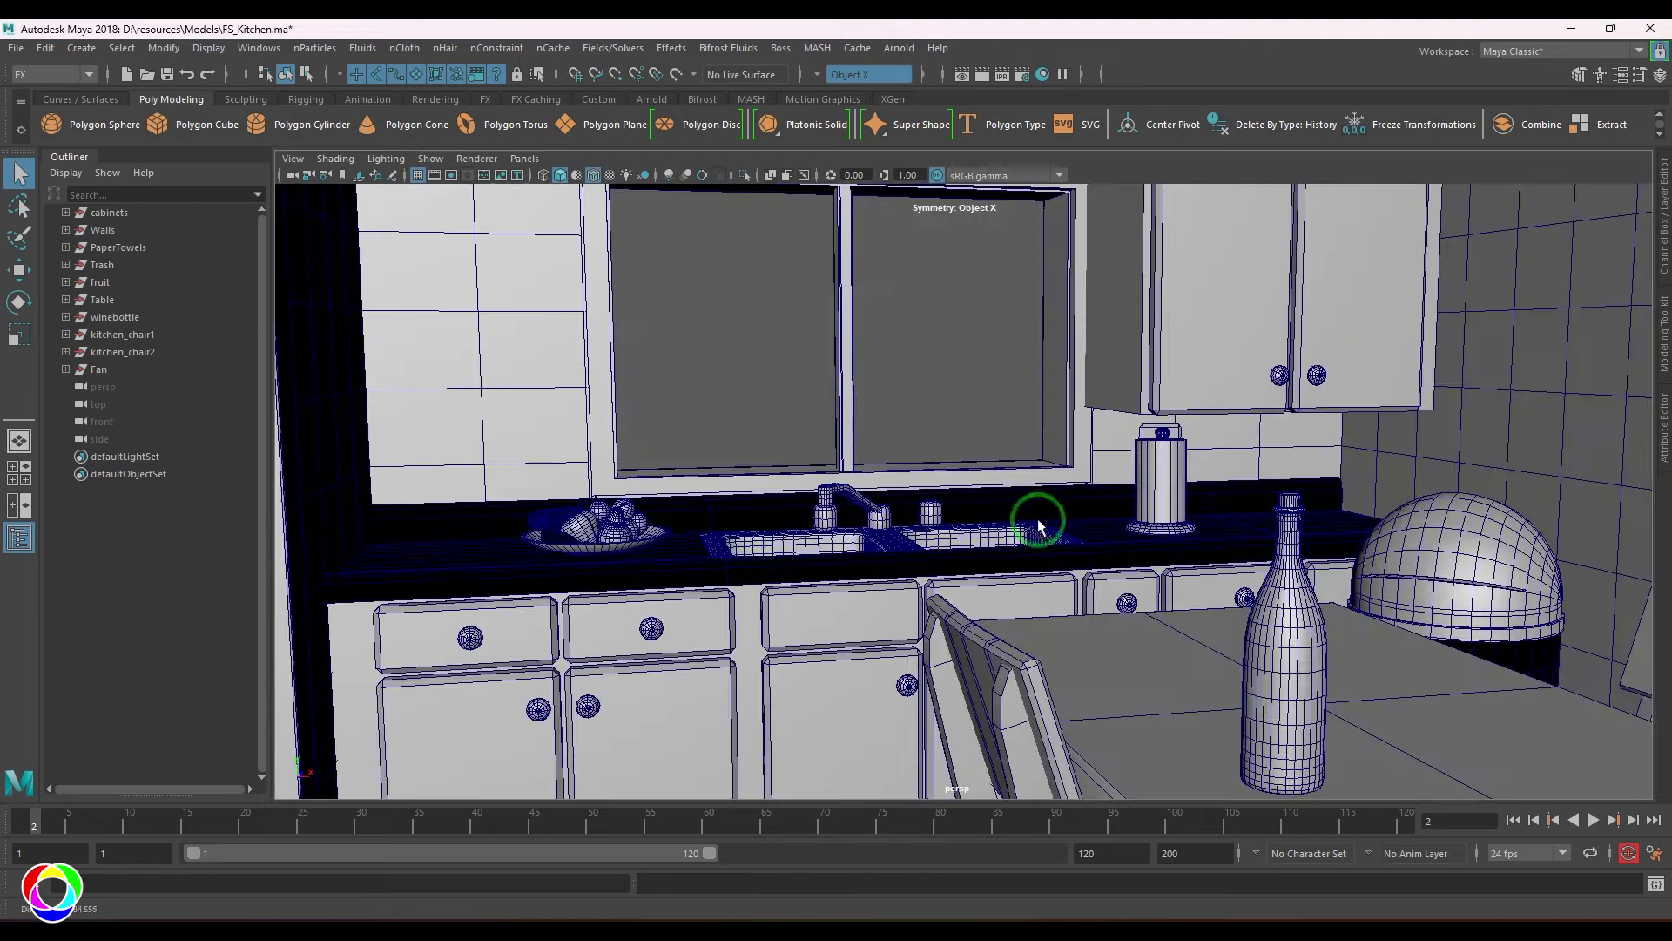
alt+right_drag(1121, 470, 1008, 552)
alt+drag(1007, 552, 1057, 552)
alt+right_drag(1056, 552, 991, 550)
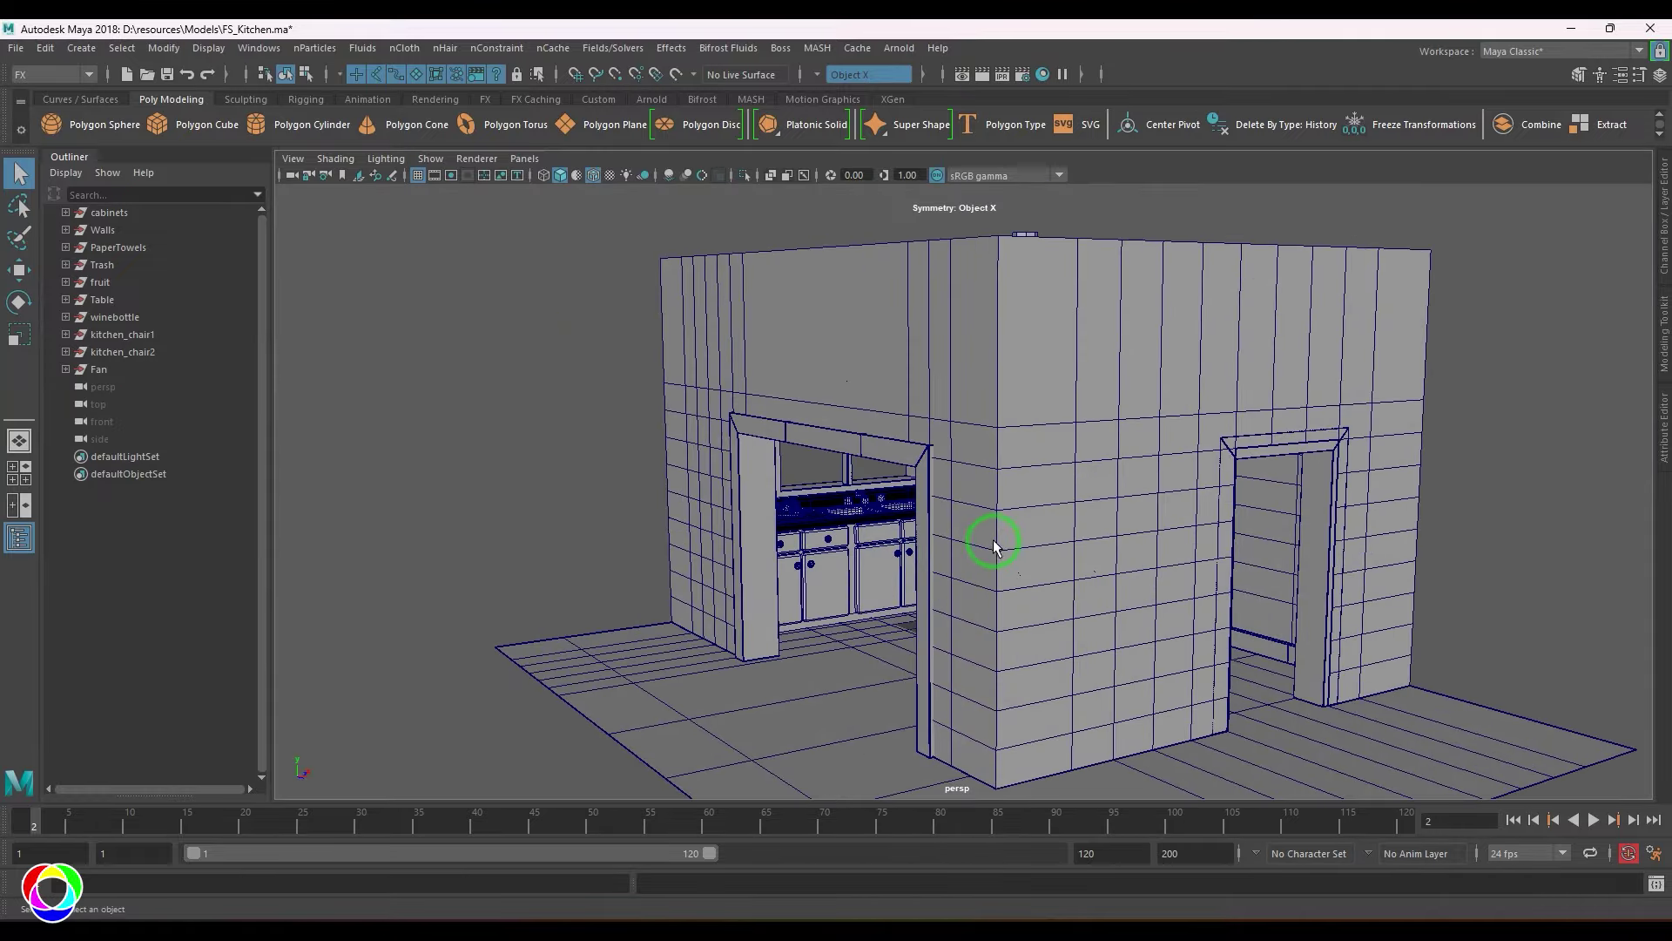
Create a new camera and rename it render_cam
click(81, 48)
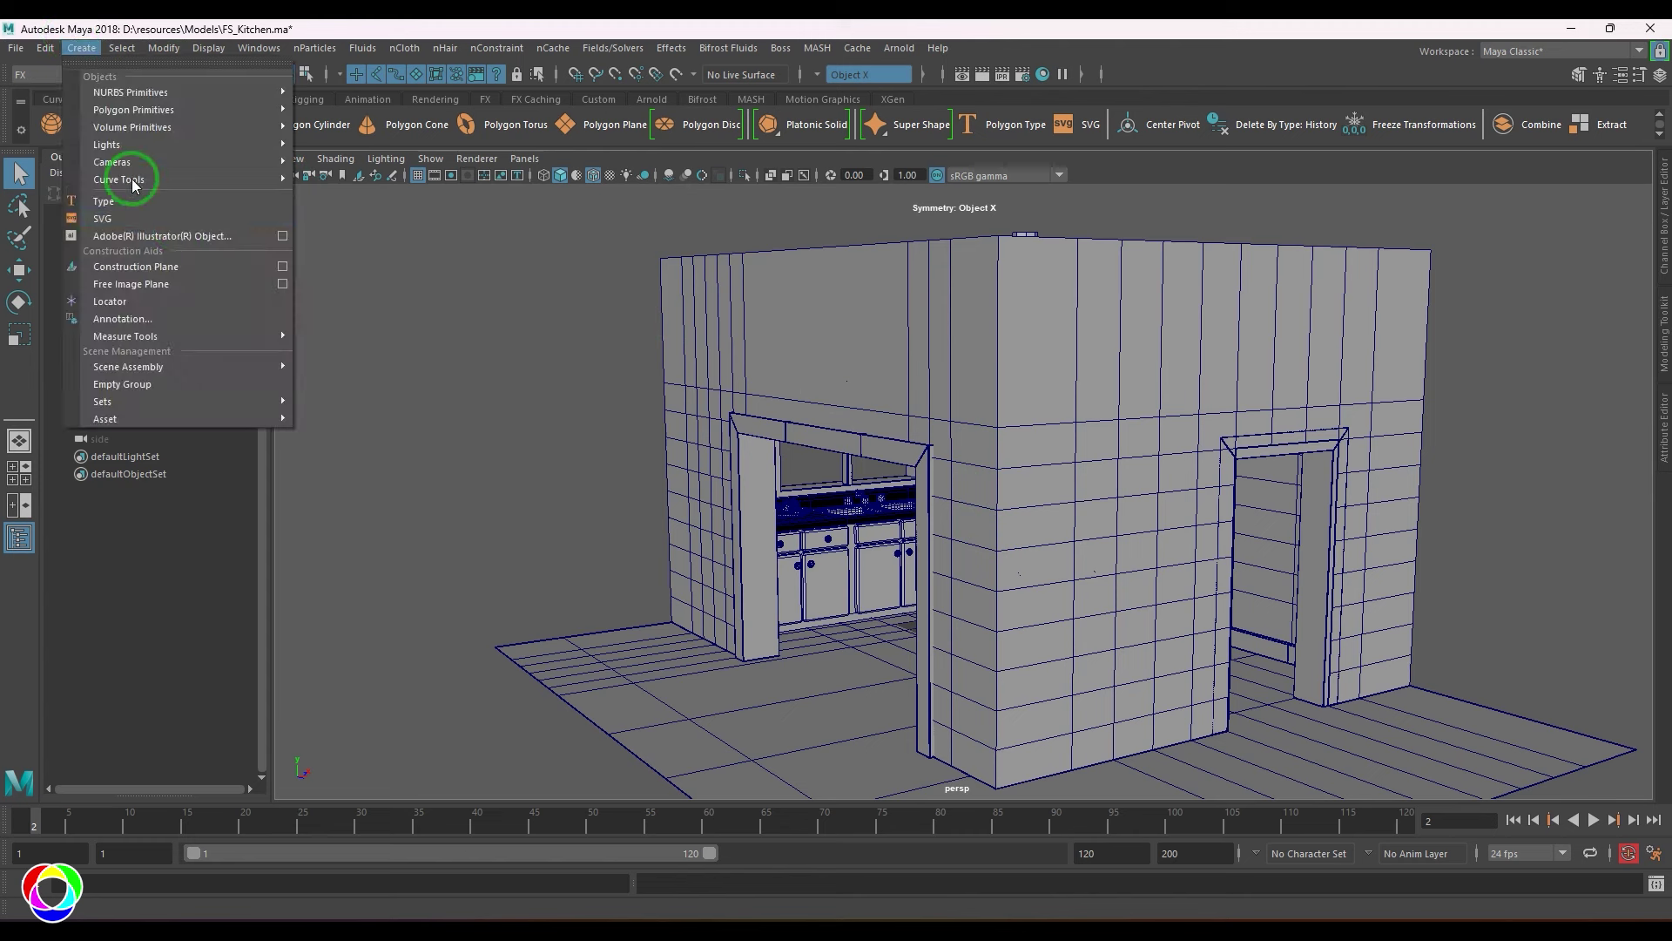
mouse_move(204, 162)
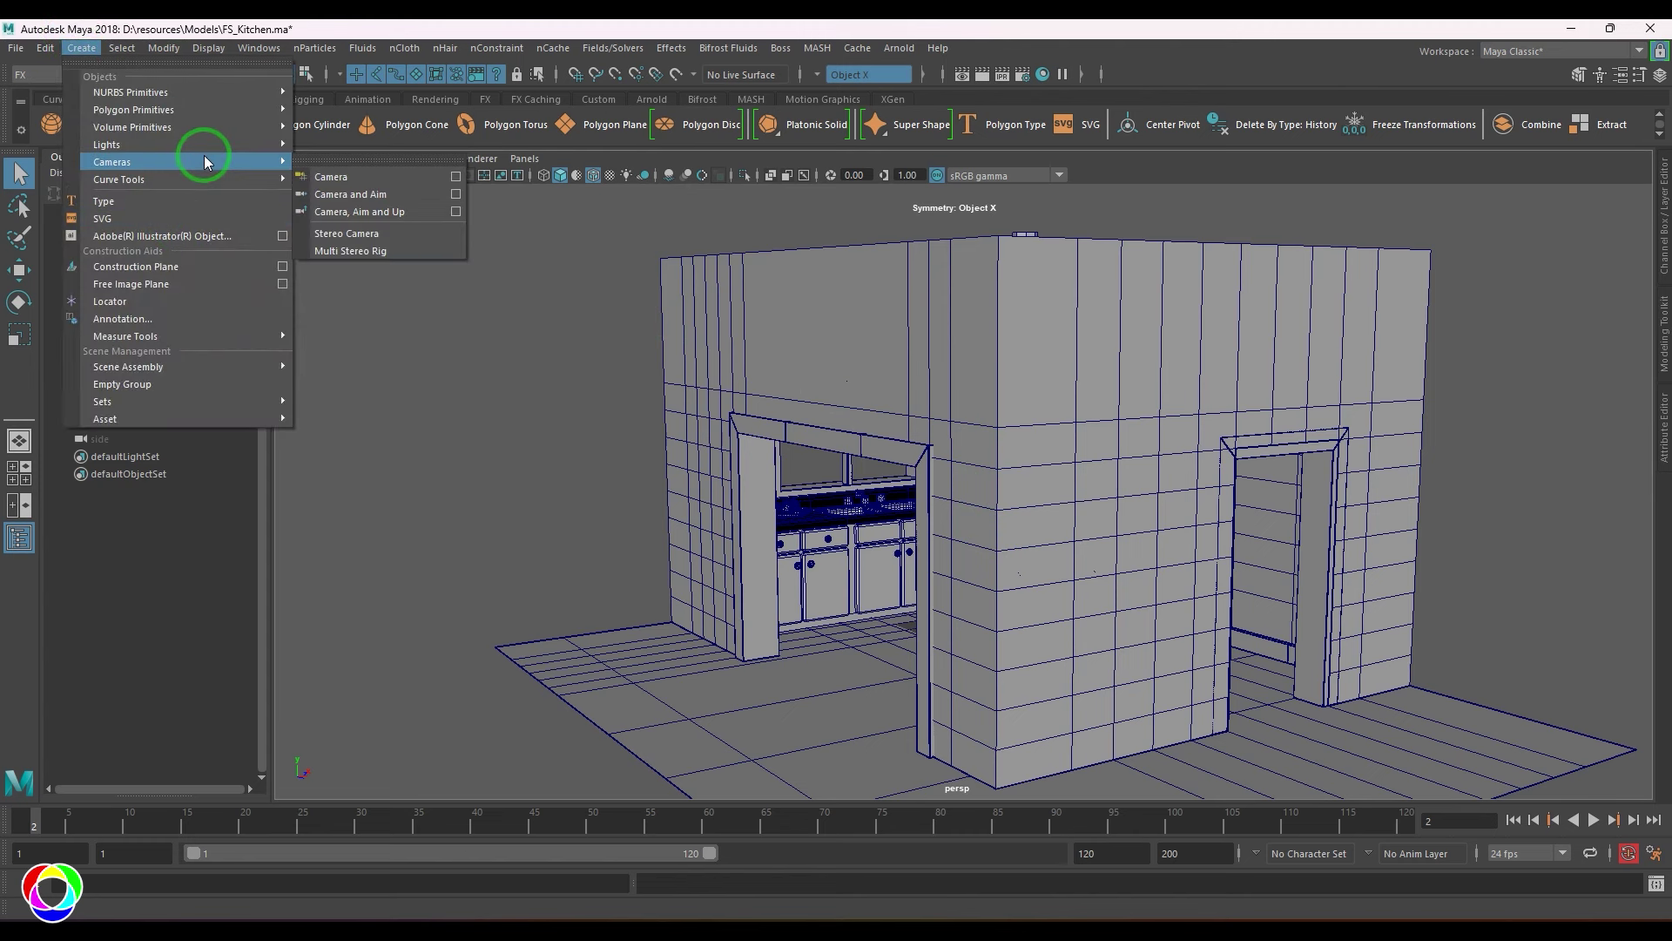
click(380, 176)
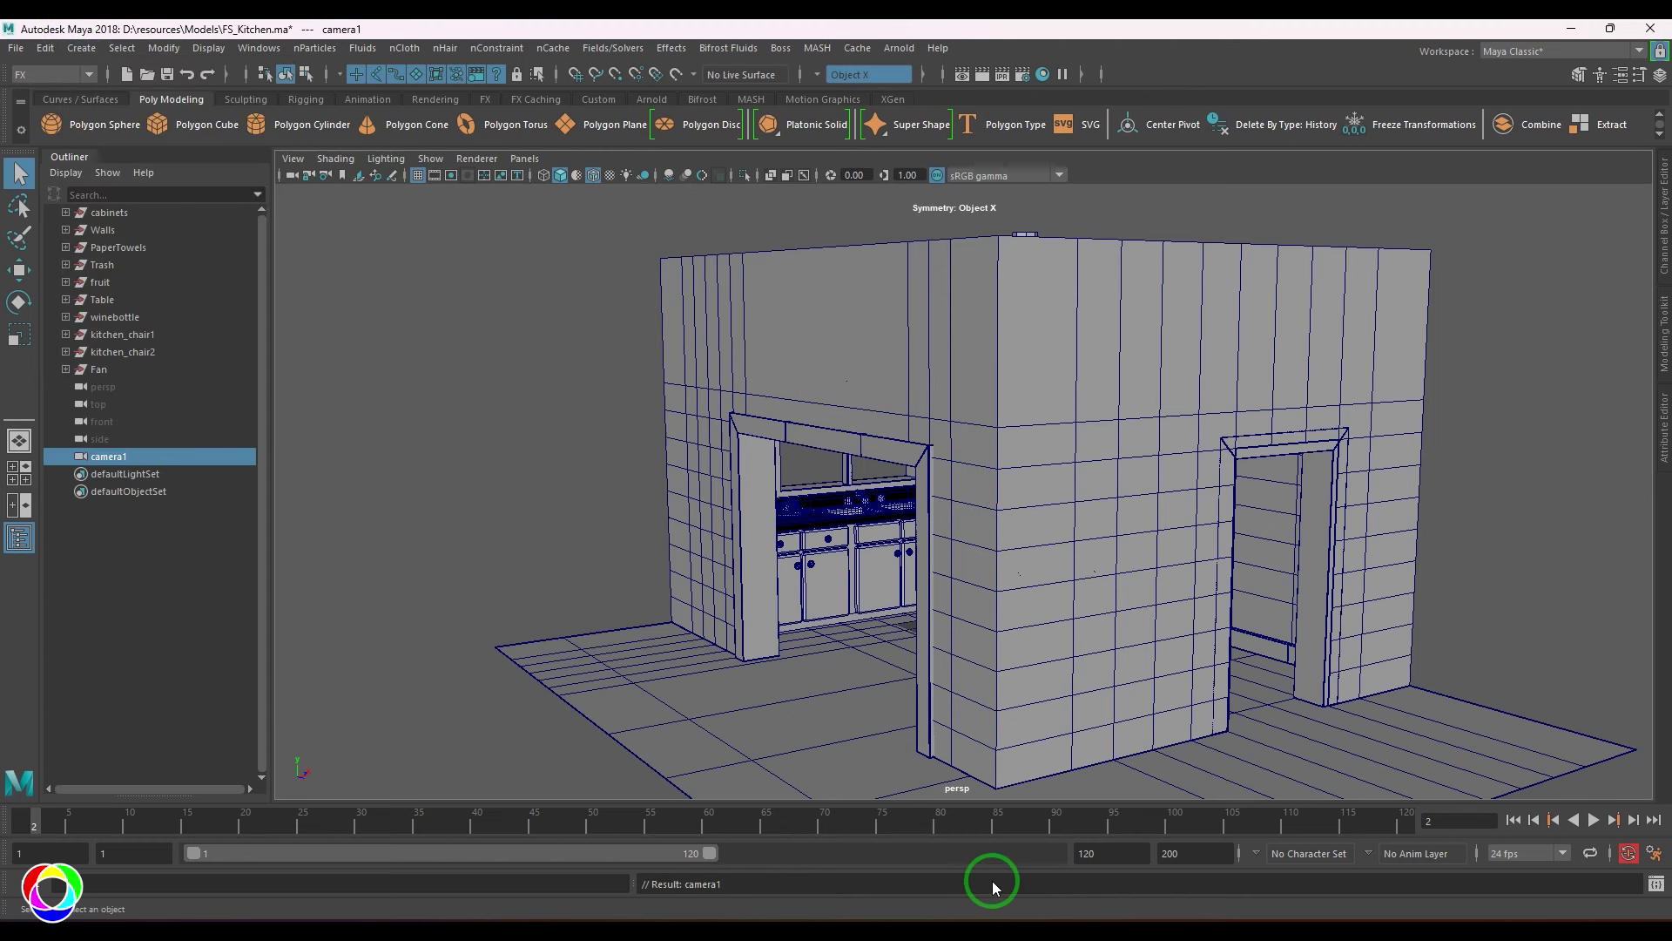
double_click(127, 462)
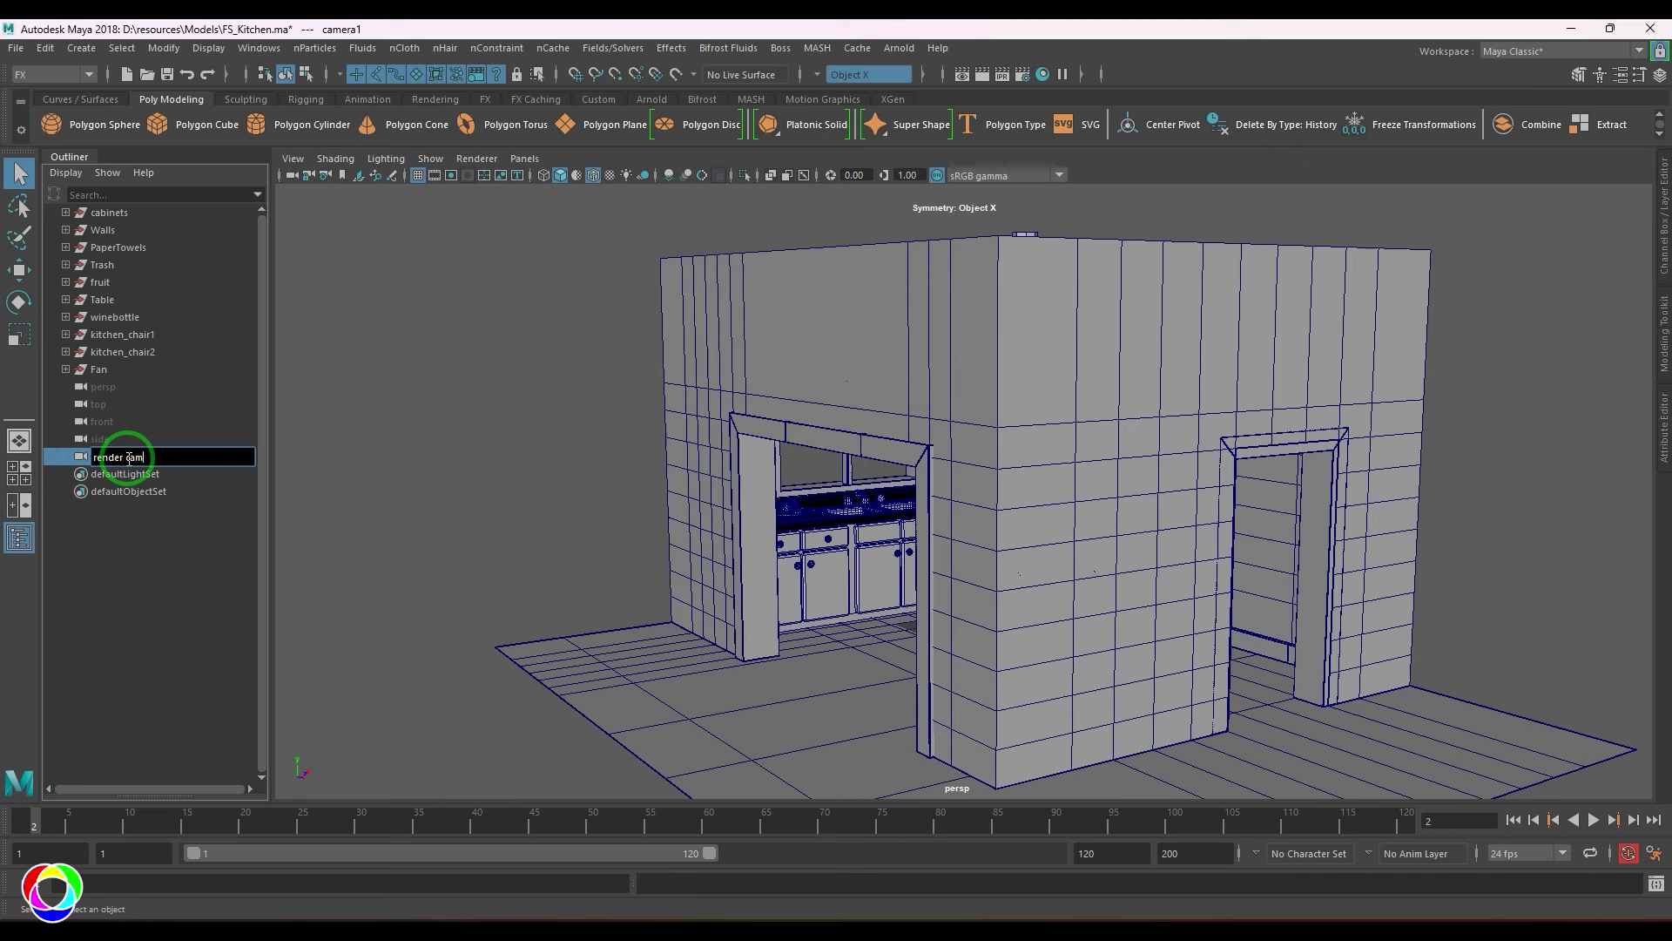
key(Return)
Look through render_cam and position it inside the kitchen to frame the table, chairs and sink counter
click(525, 159)
mouse_move(534, 183)
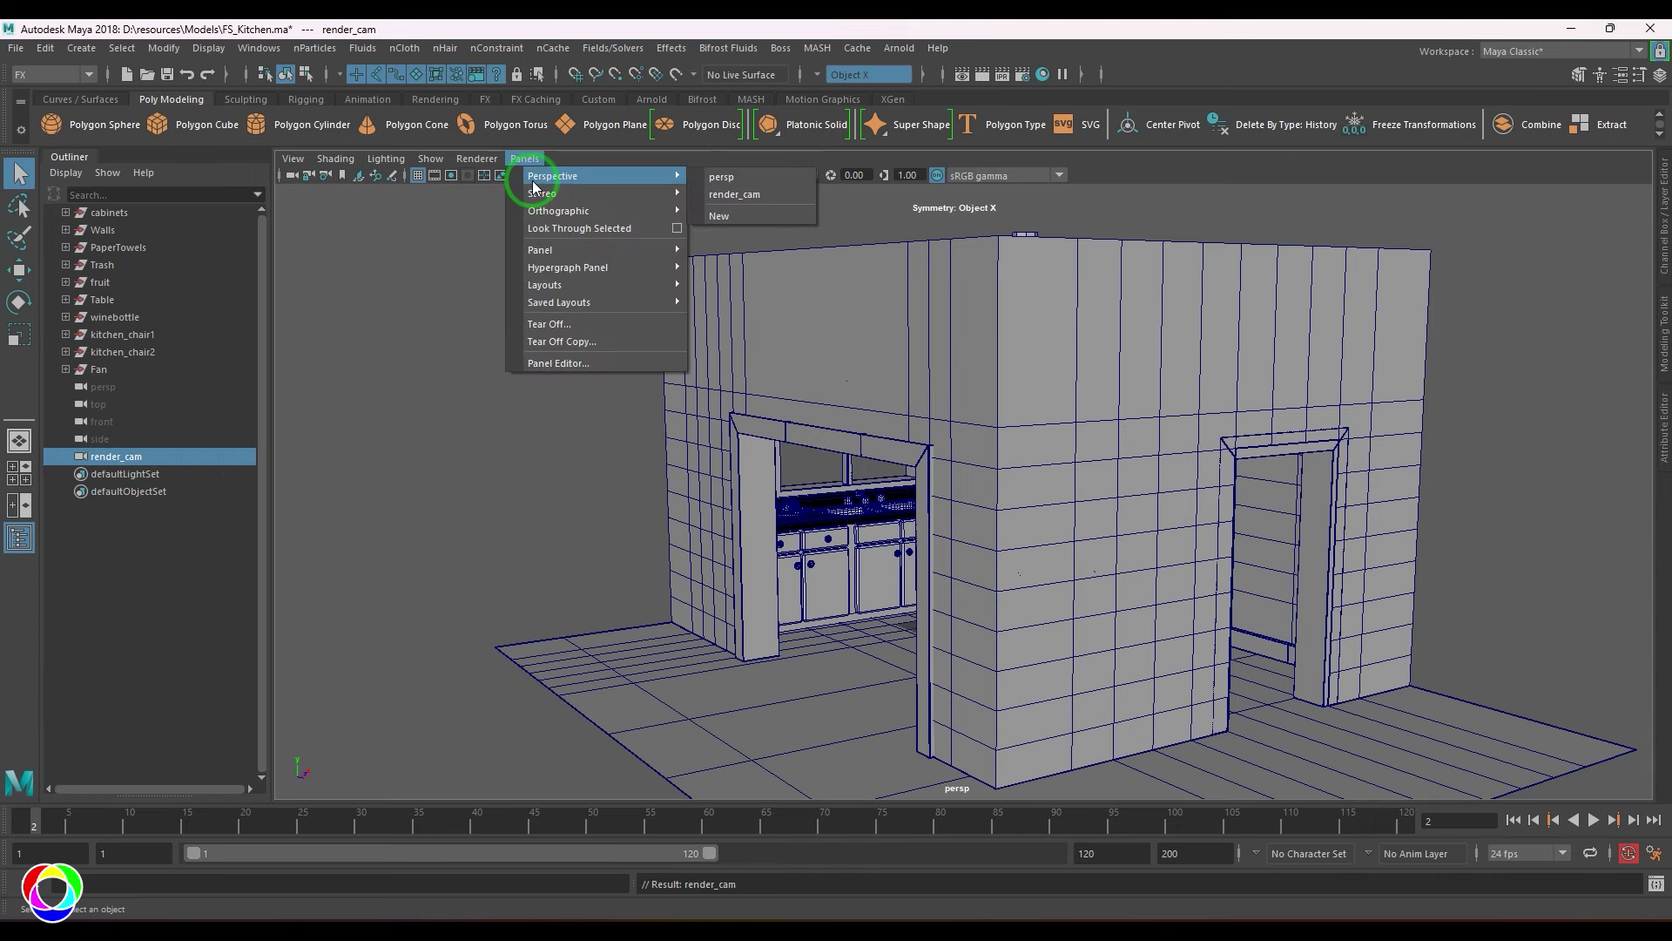
click(767, 202)
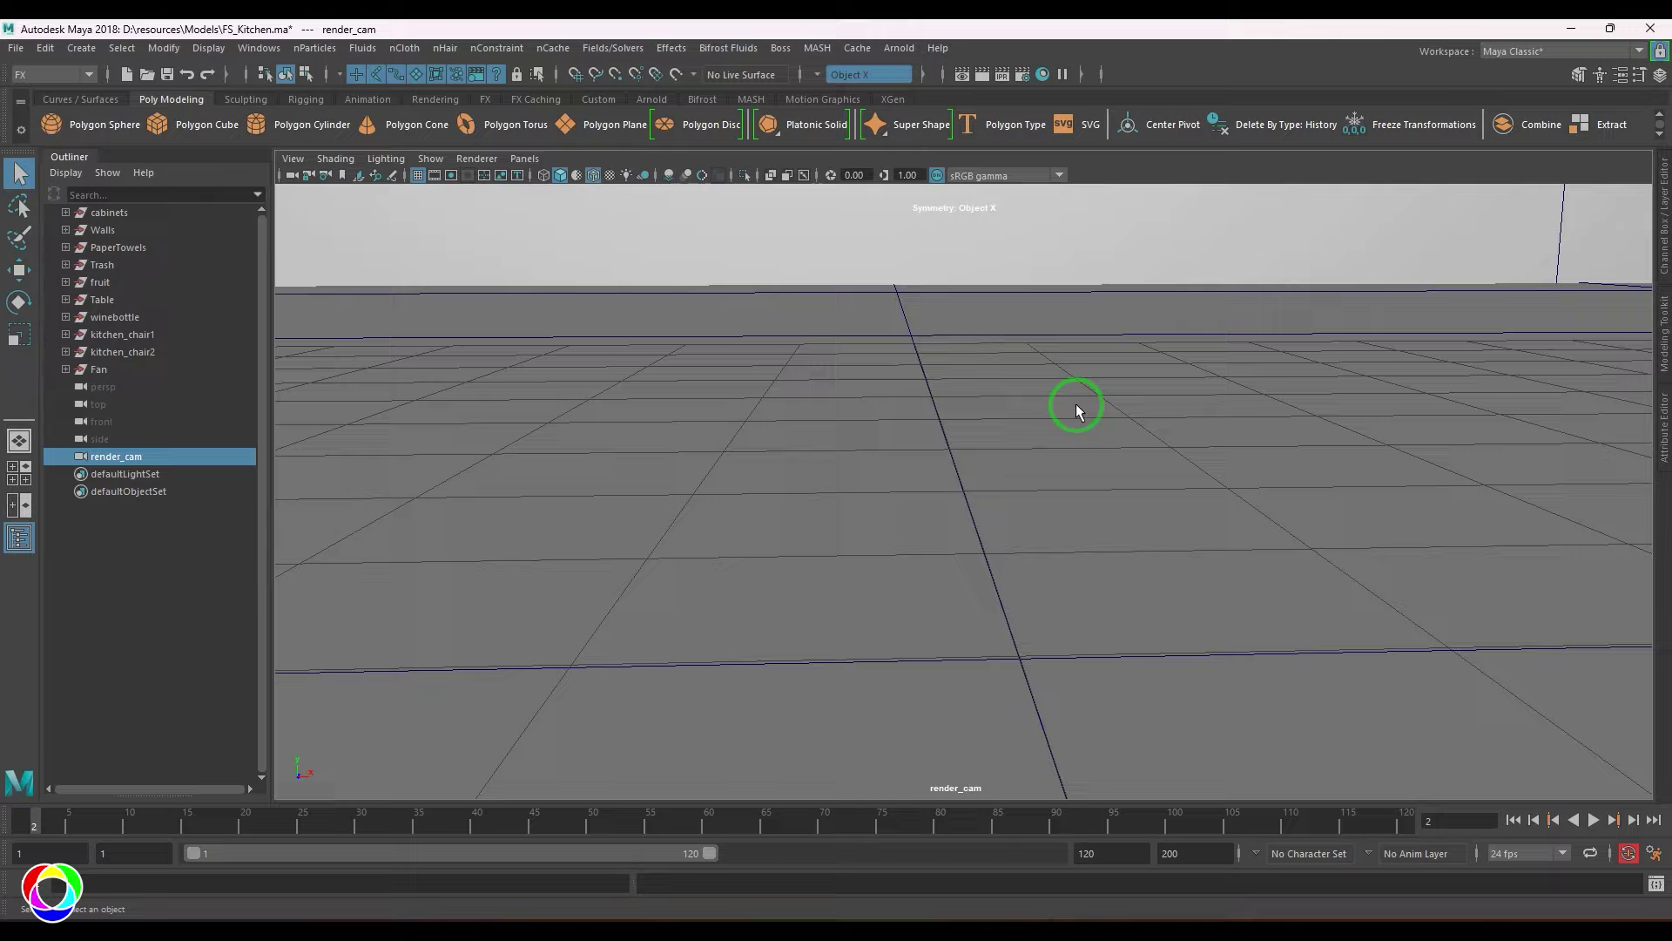
alt+right_drag(1077, 409, 949, 479)
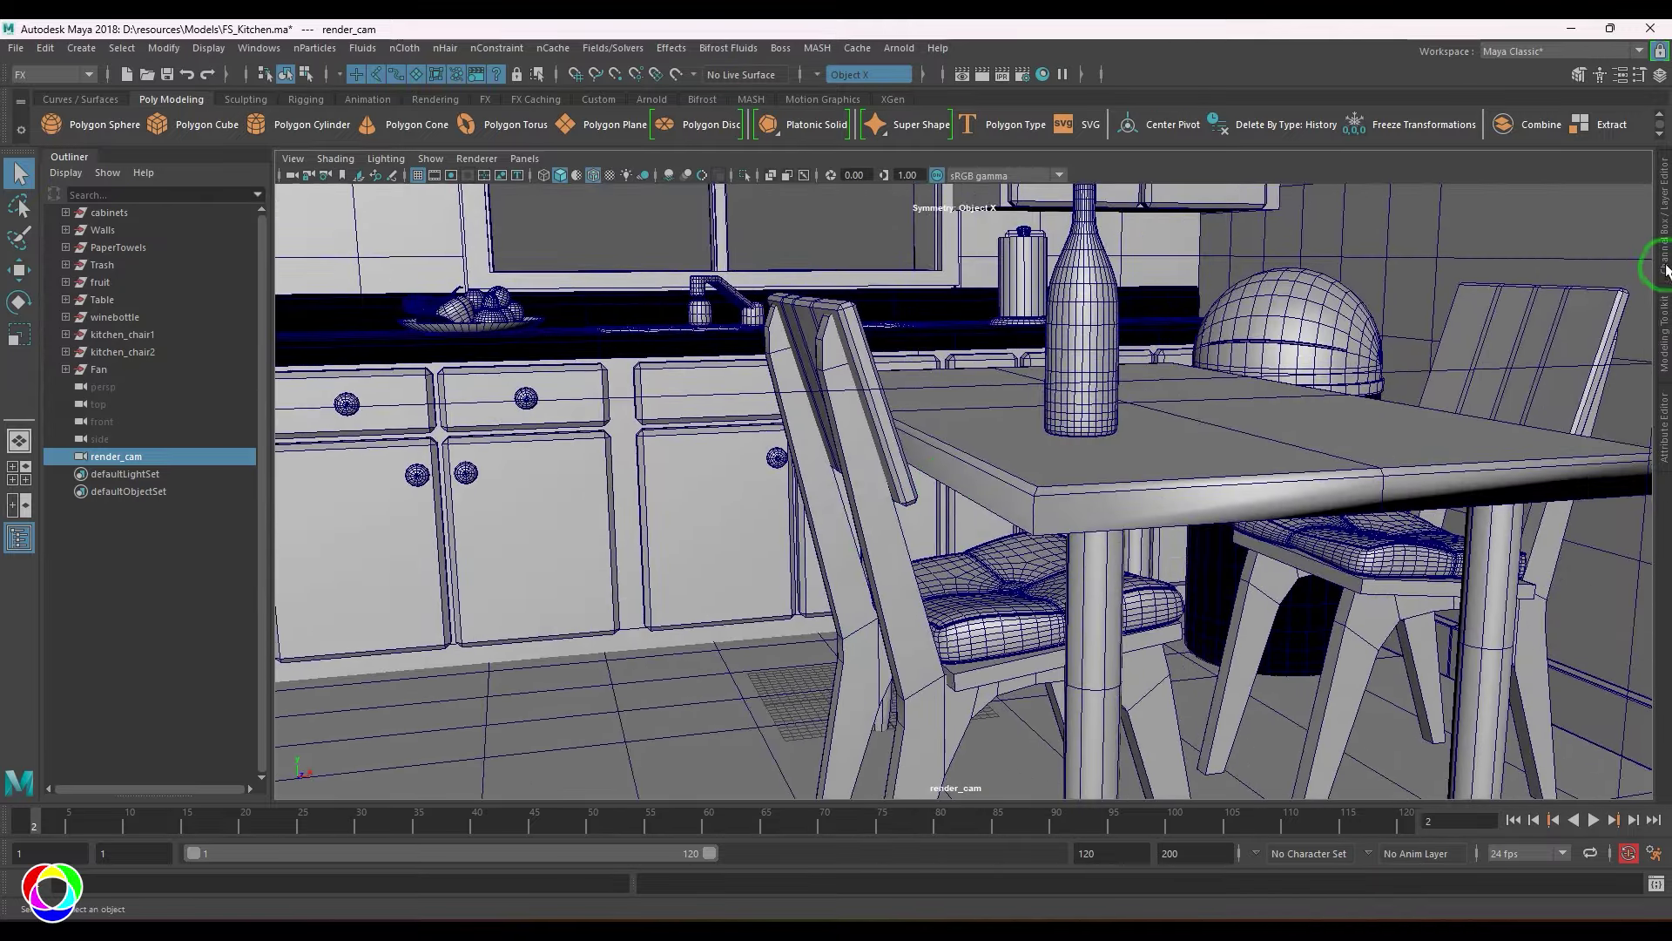
Set render_cam's focal length to 25 and reorient the camera toward the window, wall cabinets and table
click(1663, 413)
scroll(1464, 471, down, 3)
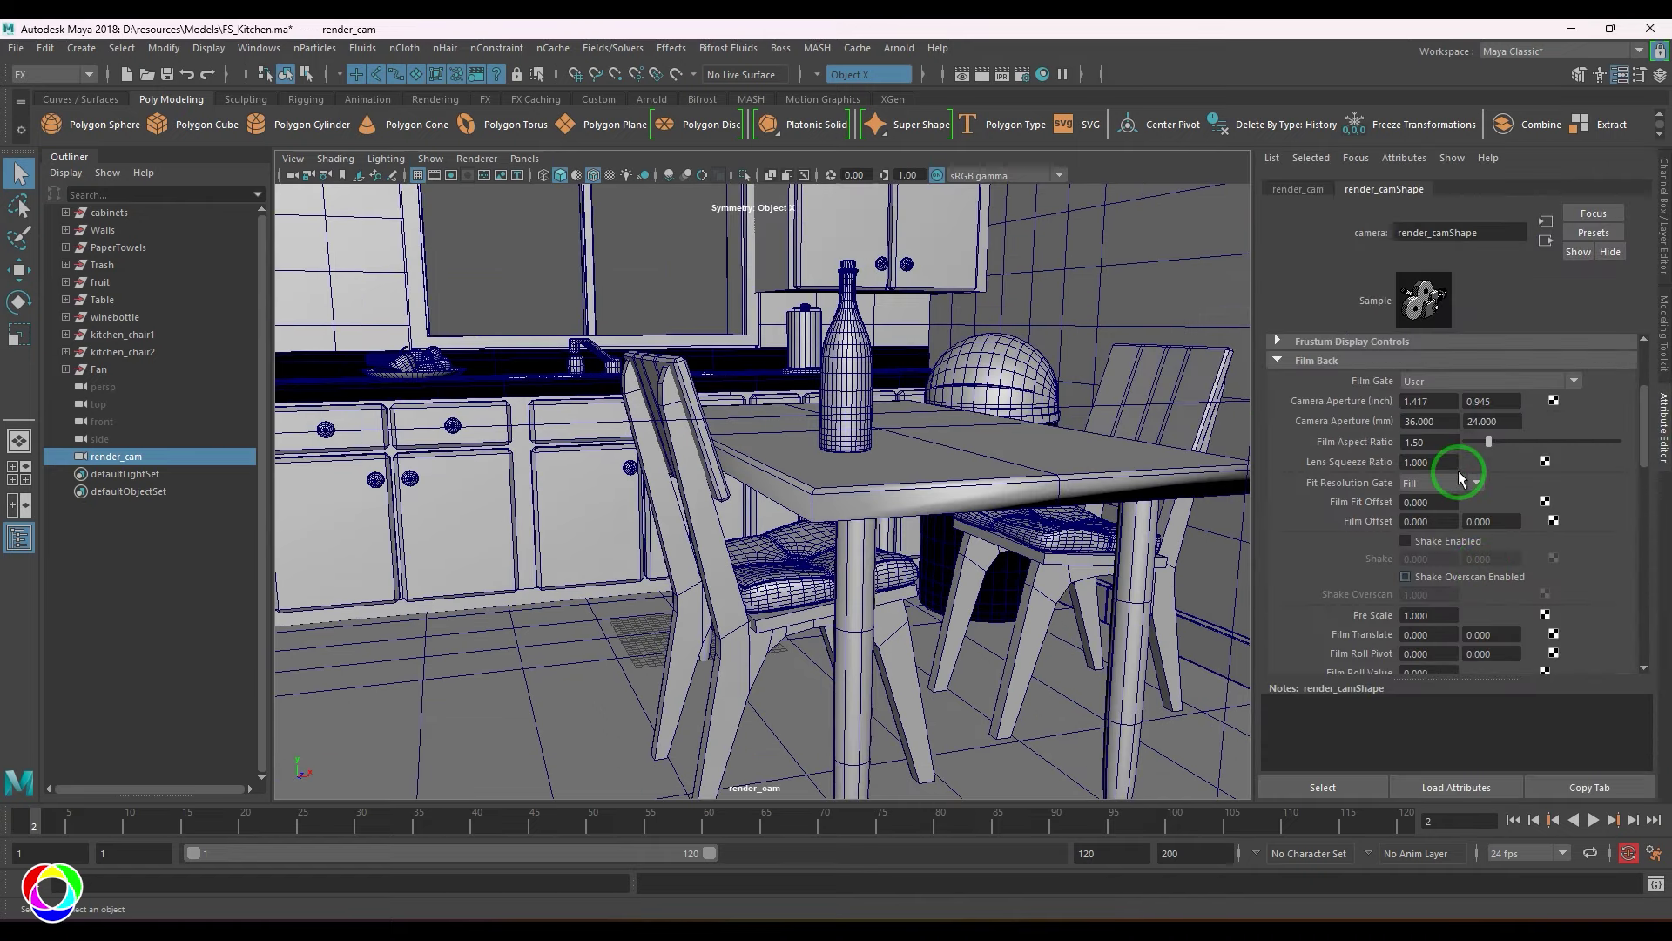
scroll(1439, 462, up, 3)
double_click(1421, 406)
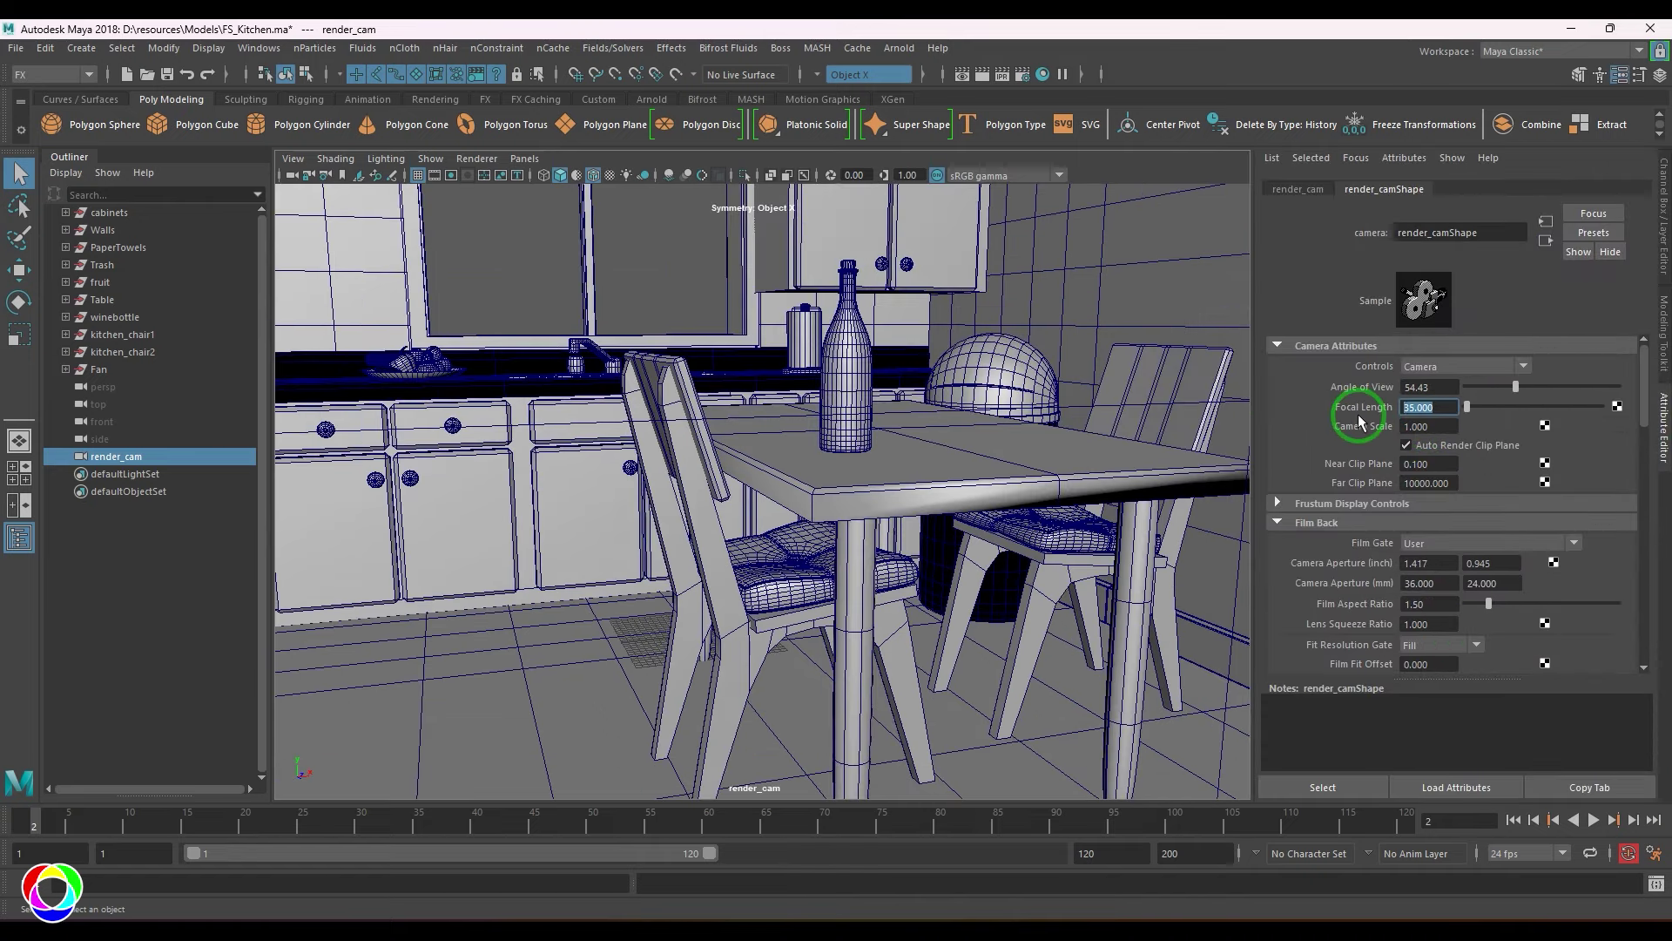
text(30)
key(Return)
text(25)
key(Return)
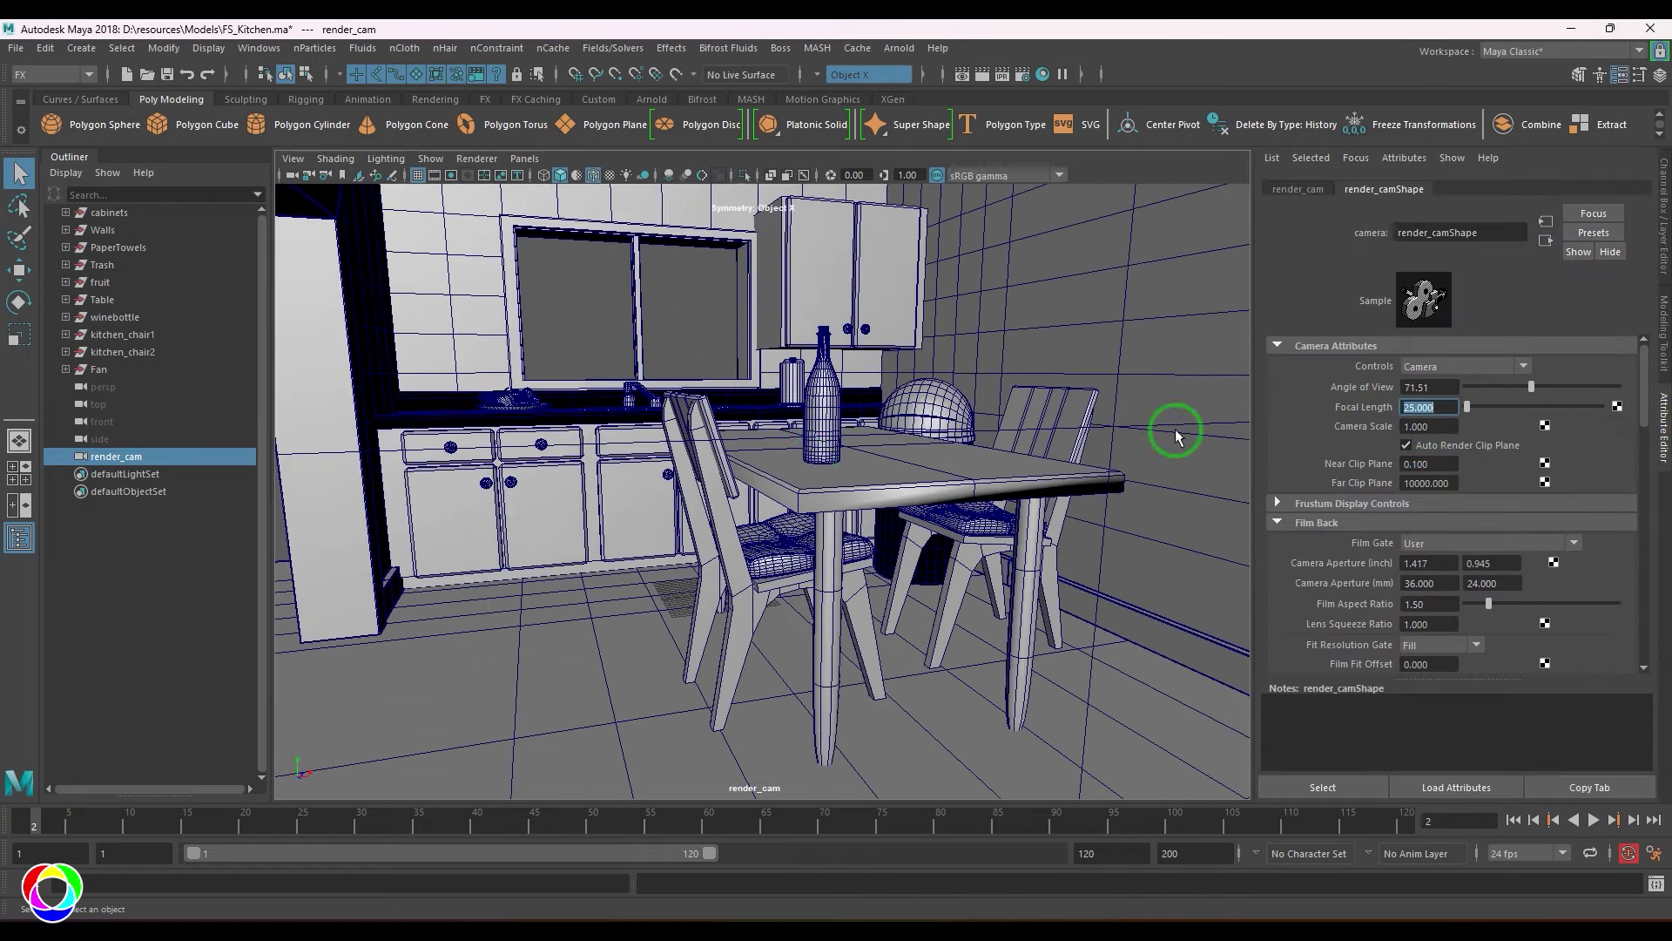
alt+drag(1172, 436, 987, 394)
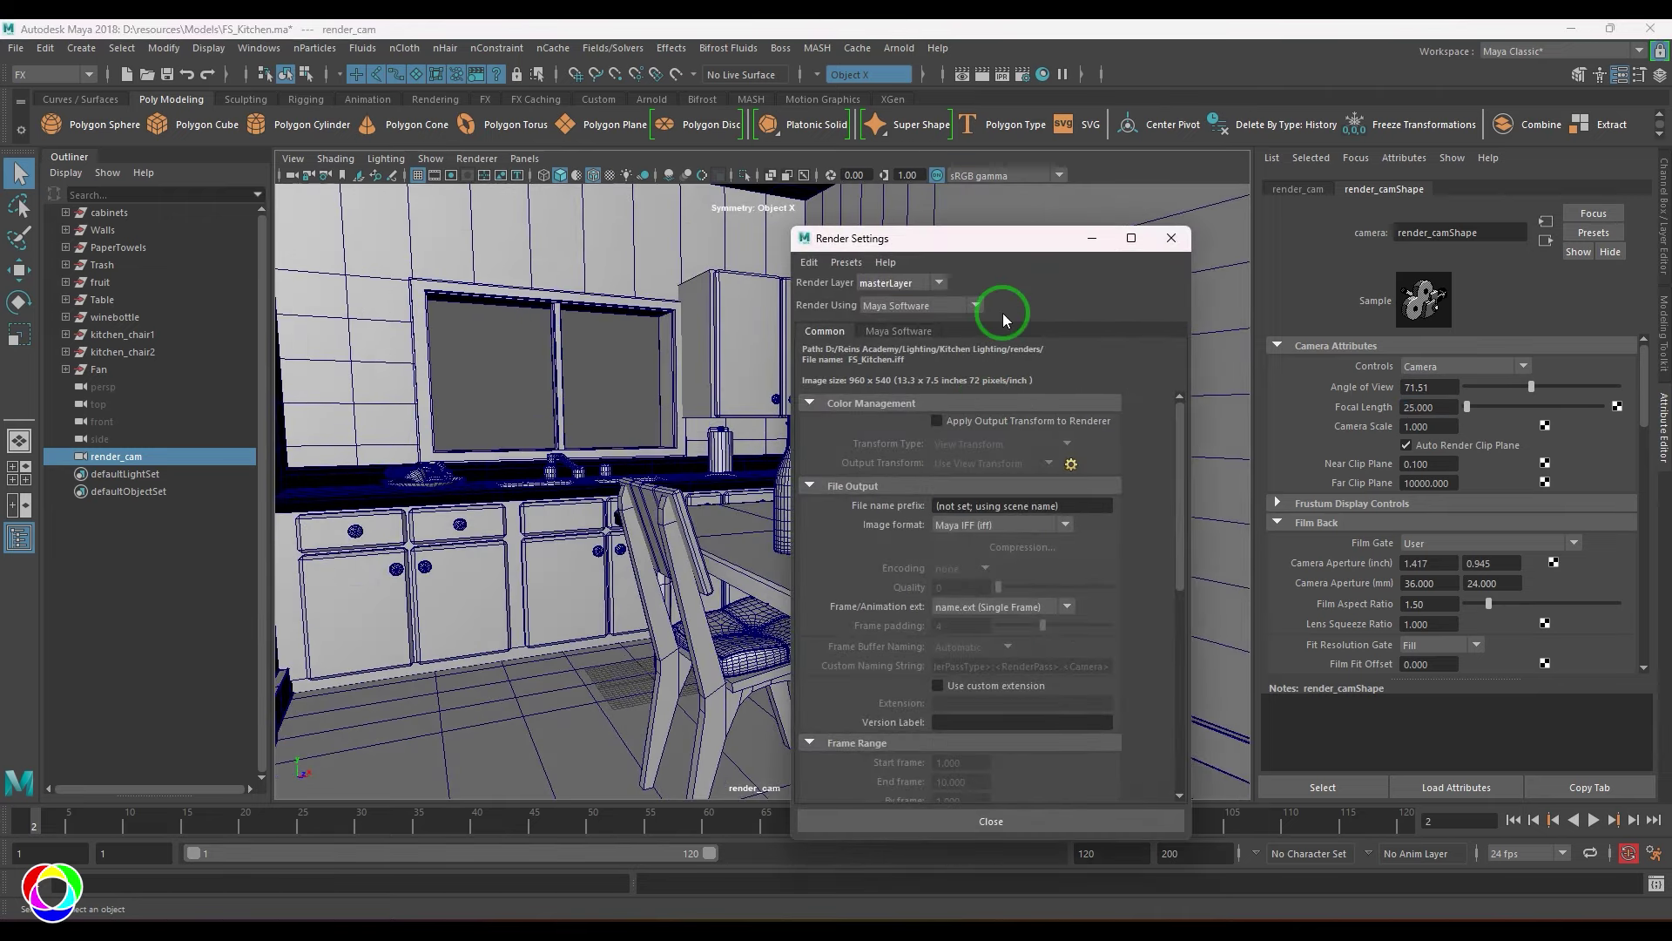
Set the renderer to Arnold Renderer in the render settings and review the output image size
drag(1002, 239, 1195, 145)
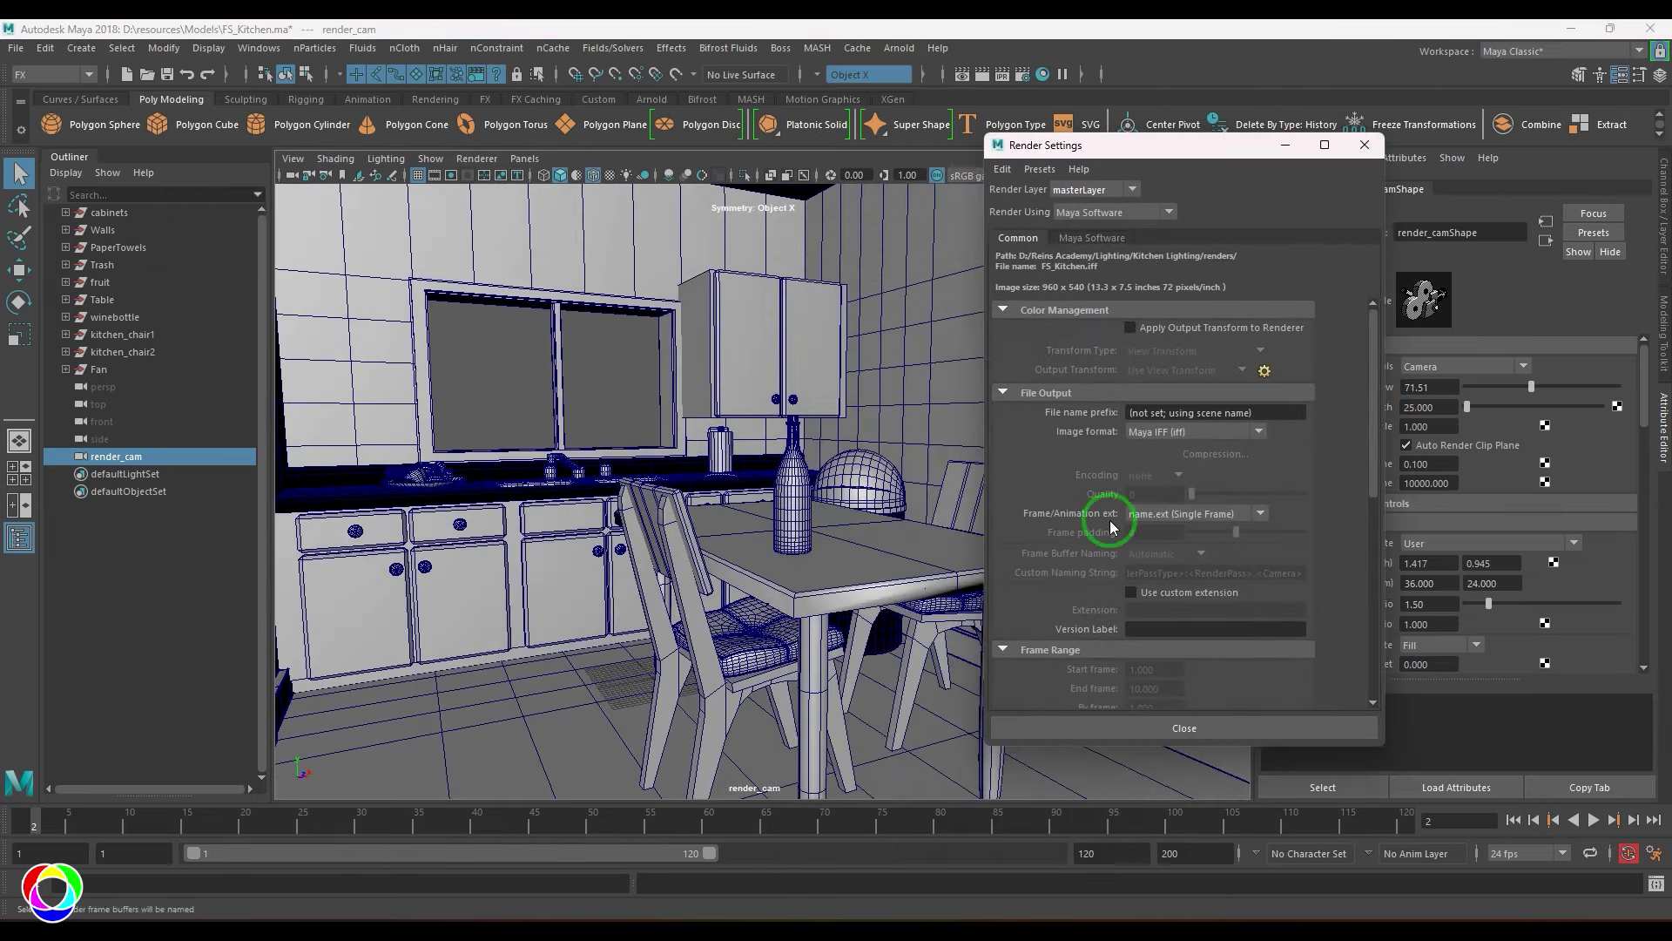
click(1110, 214)
click(1121, 285)
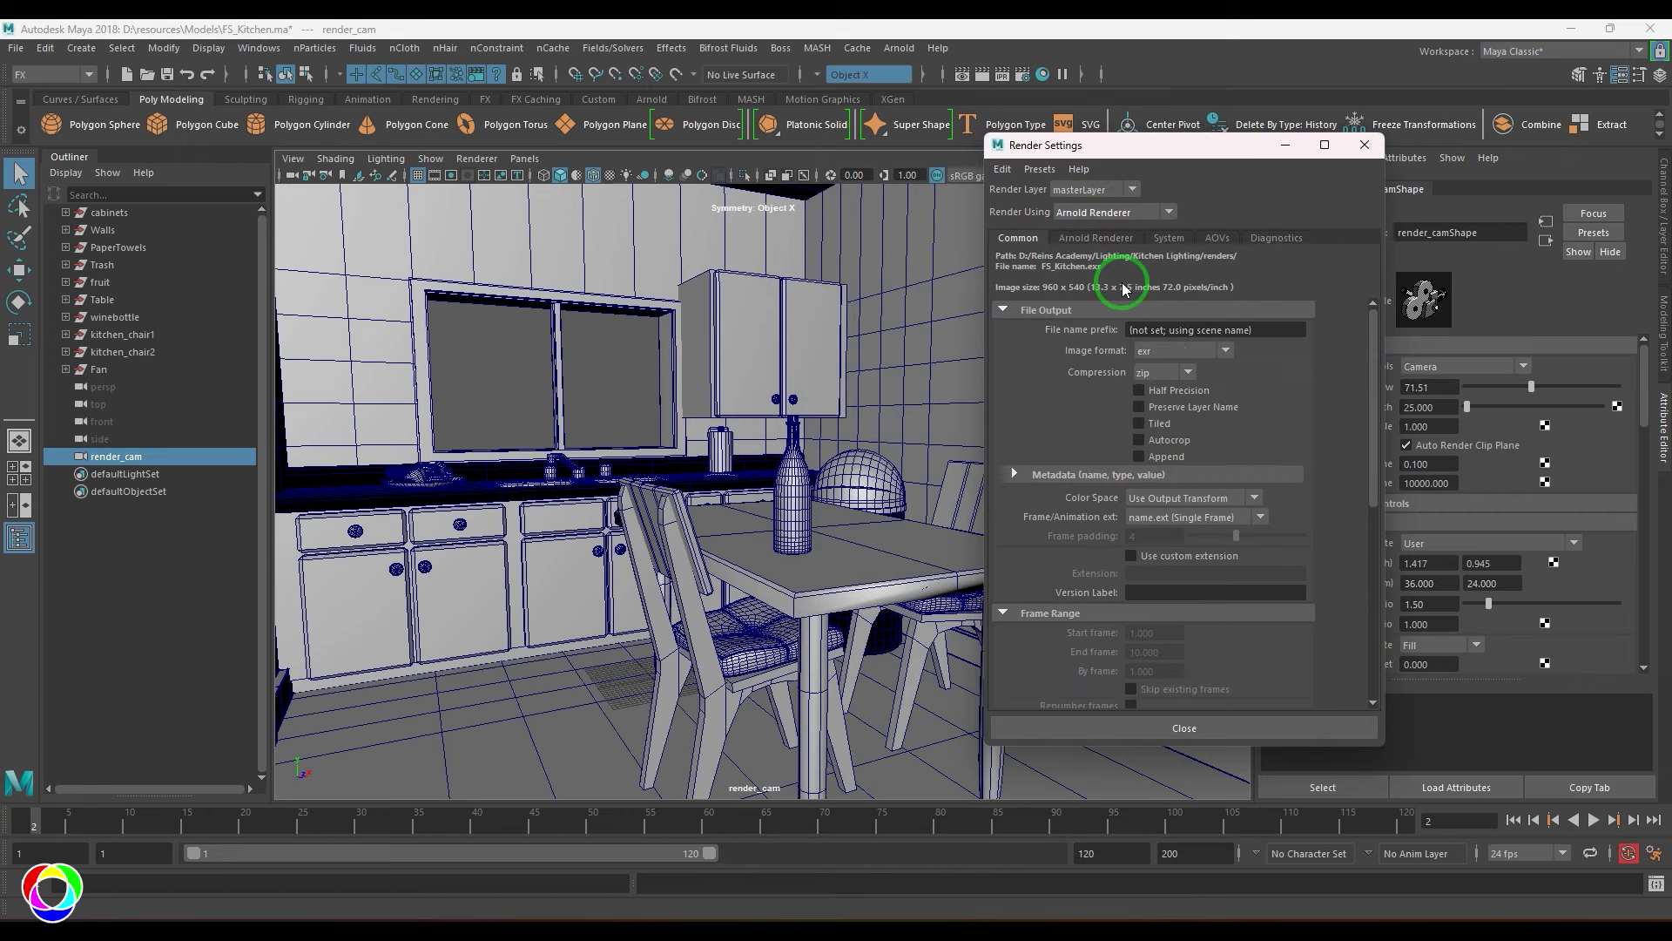
scroll(1187, 579, down, 5)
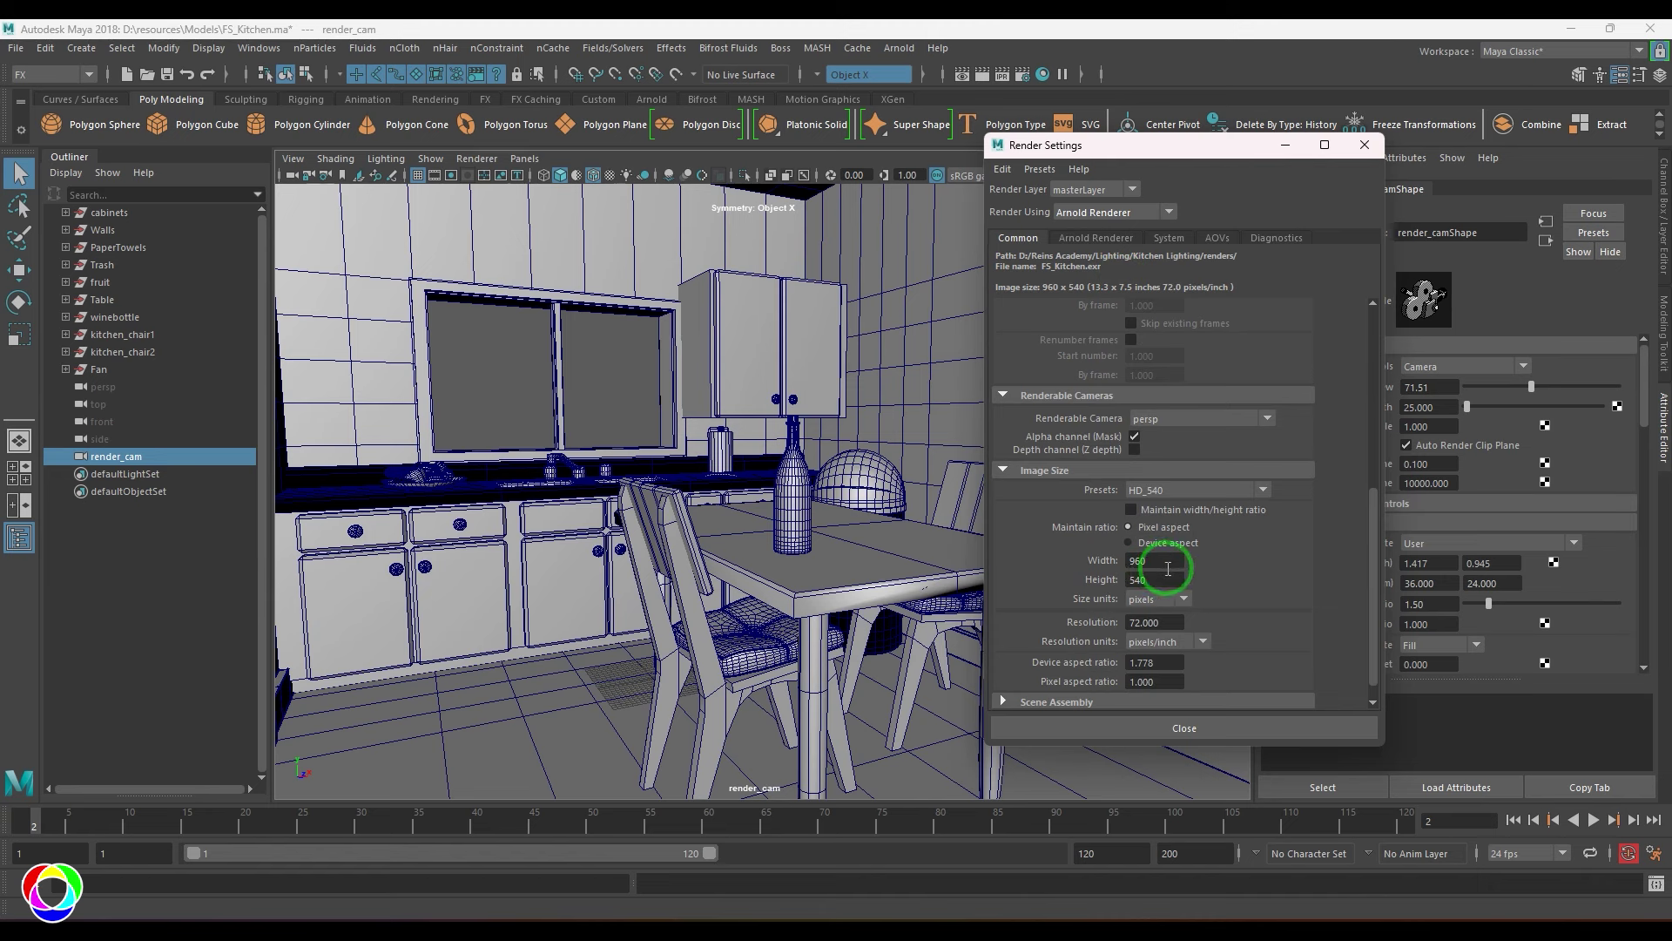
click(1364, 145)
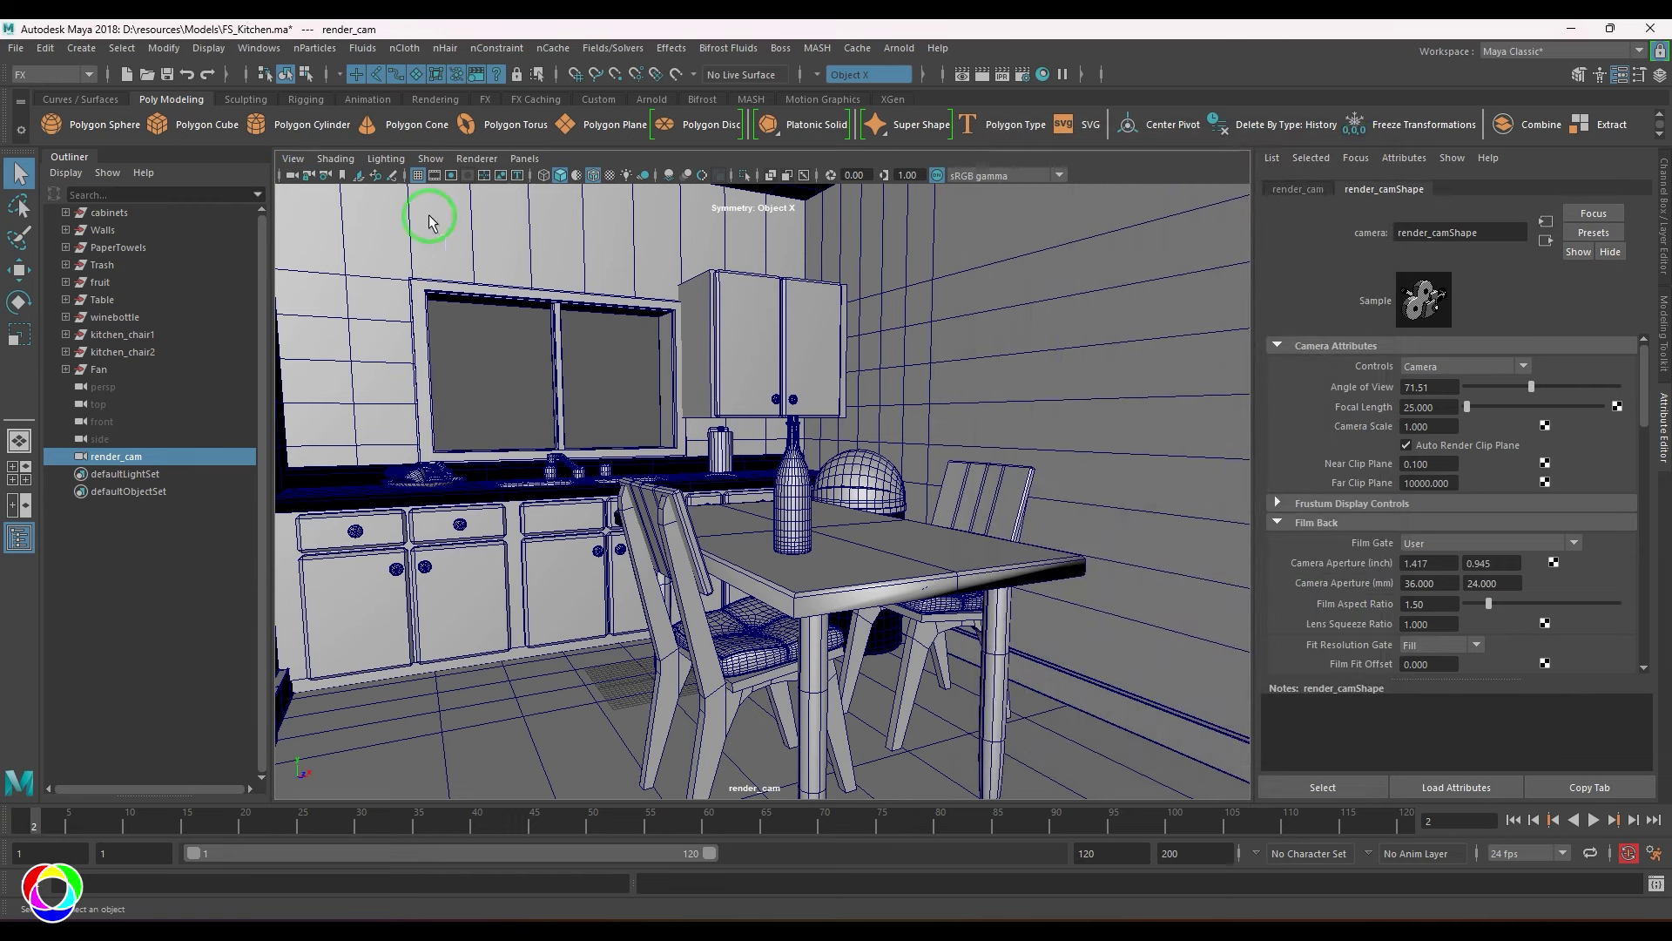
Show the resolution gate and shift render_cam vertically to recompose the kitchen within the frame
click(451, 176)
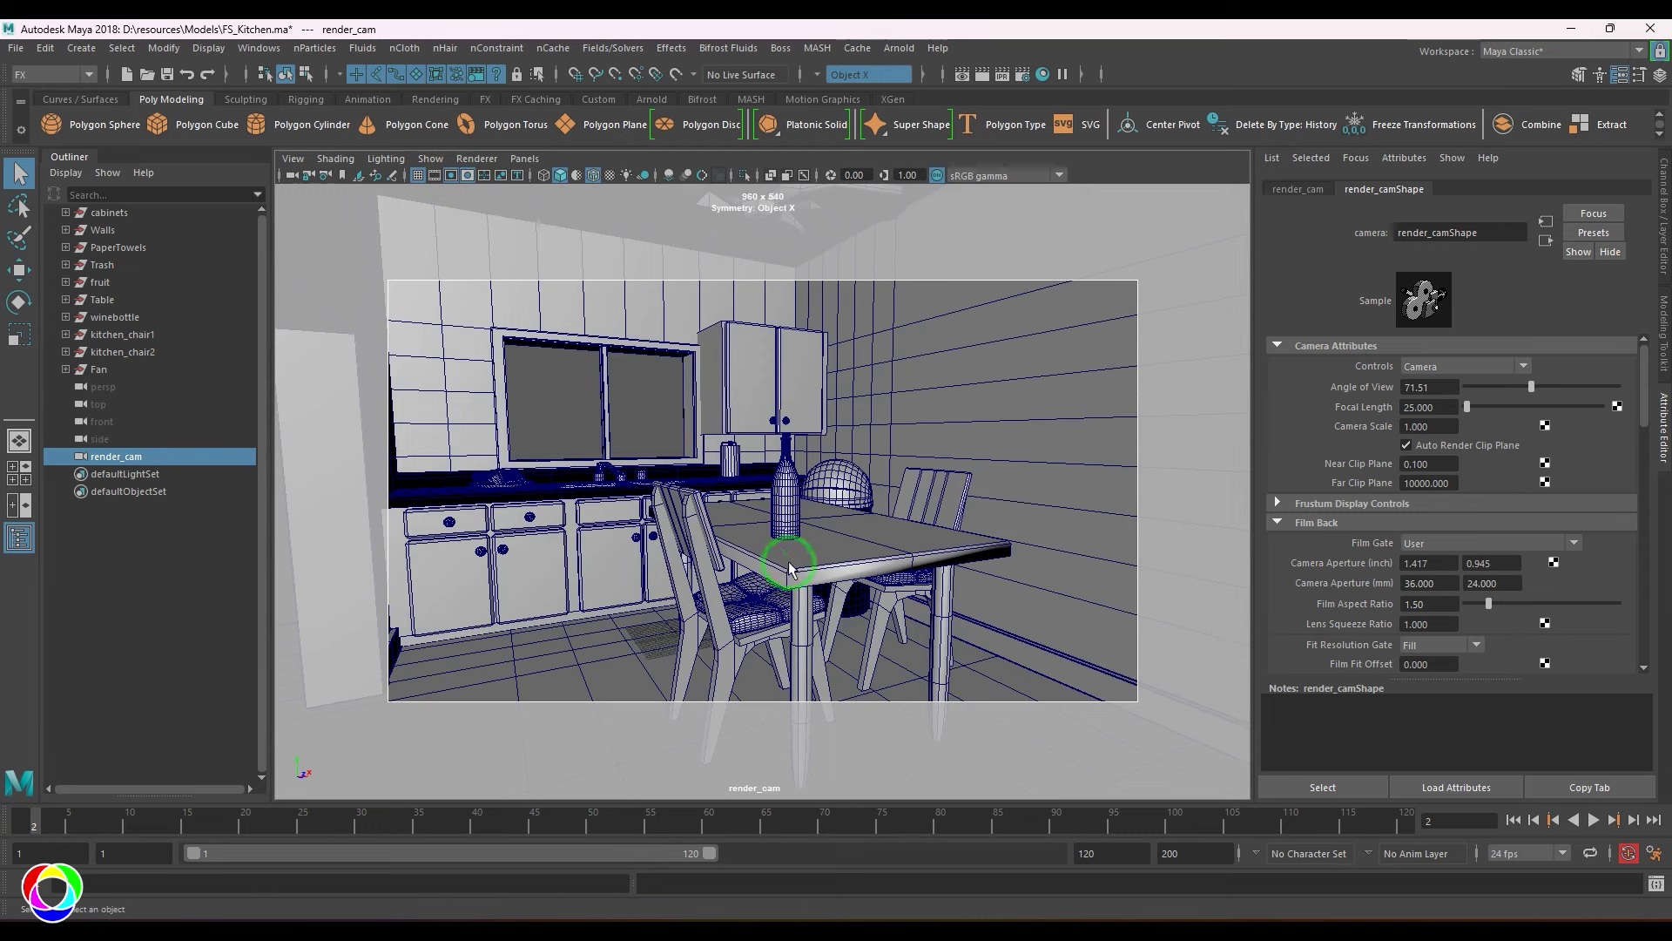
alt+middle_drag(789, 568, 799, 531)
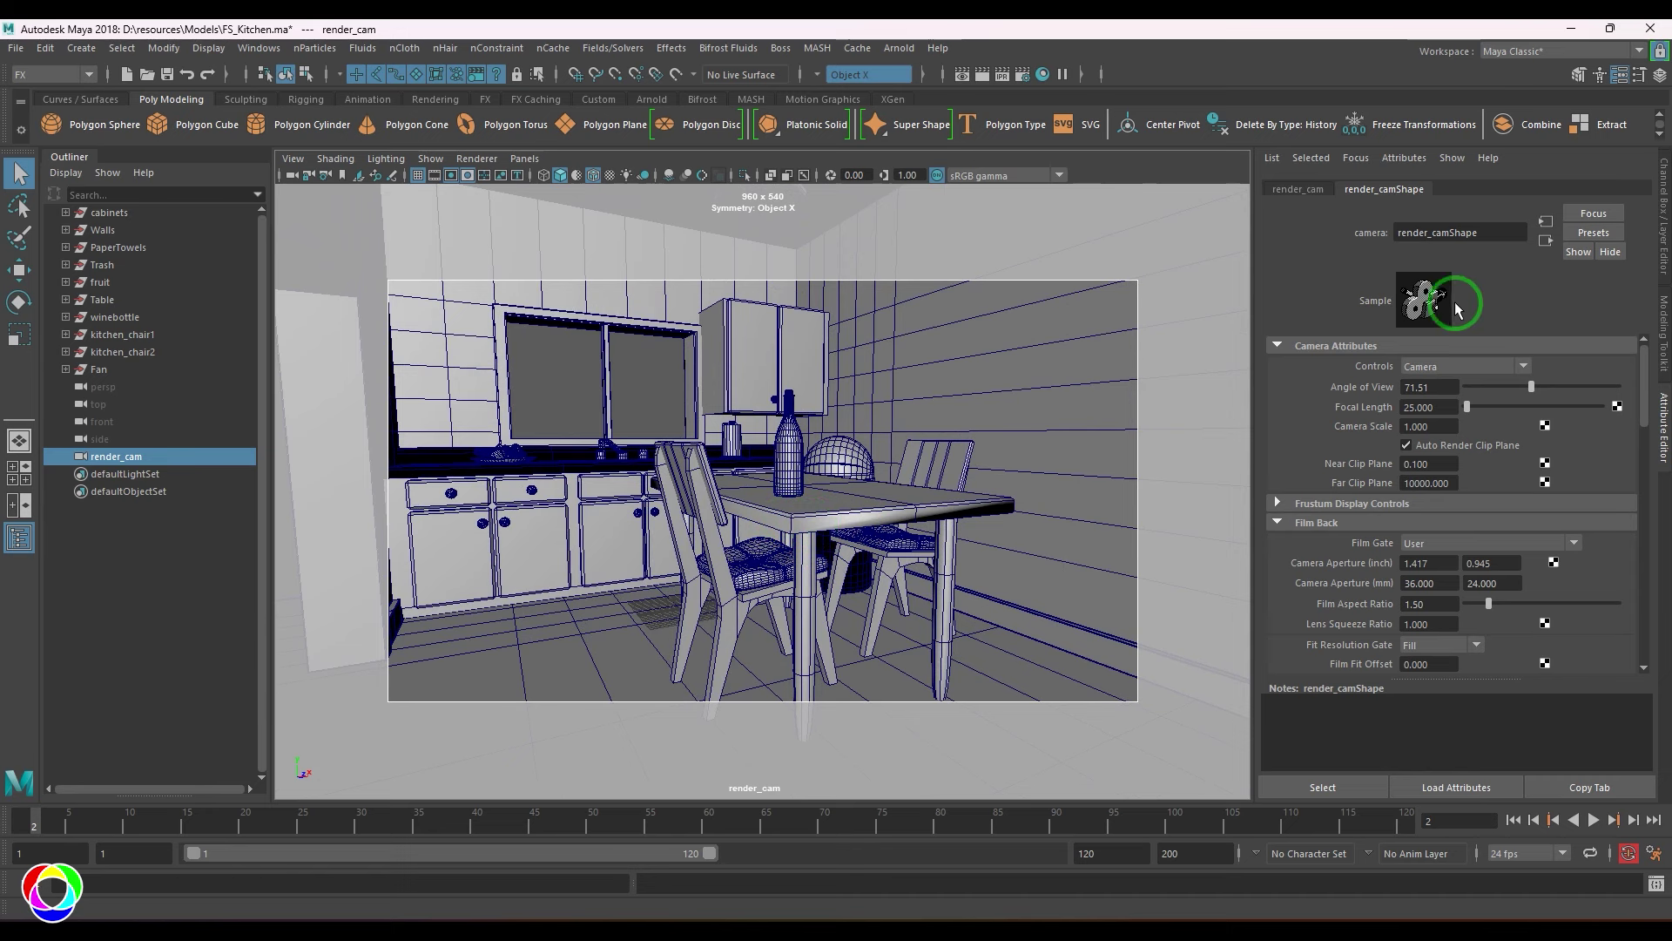
Lock render_cam's translate, rotate, scale and visibility channels
click(1661, 237)
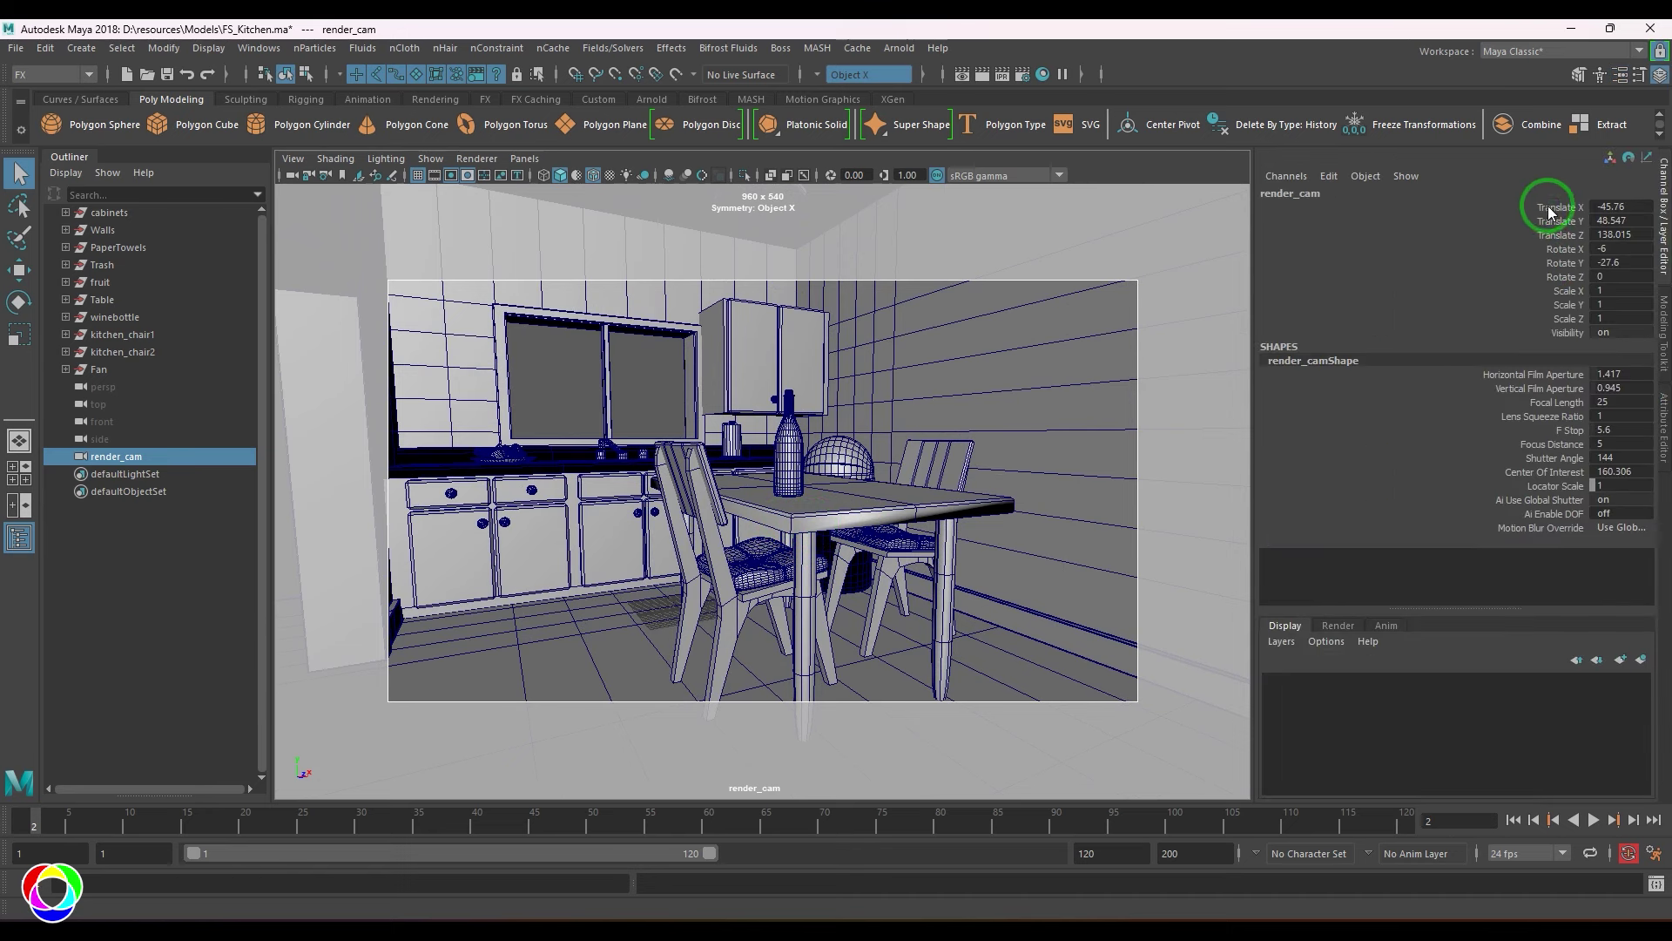
drag(1559, 207, 1550, 342)
right_click(1543, 281)
right_drag(1543, 281, 1505, 654)
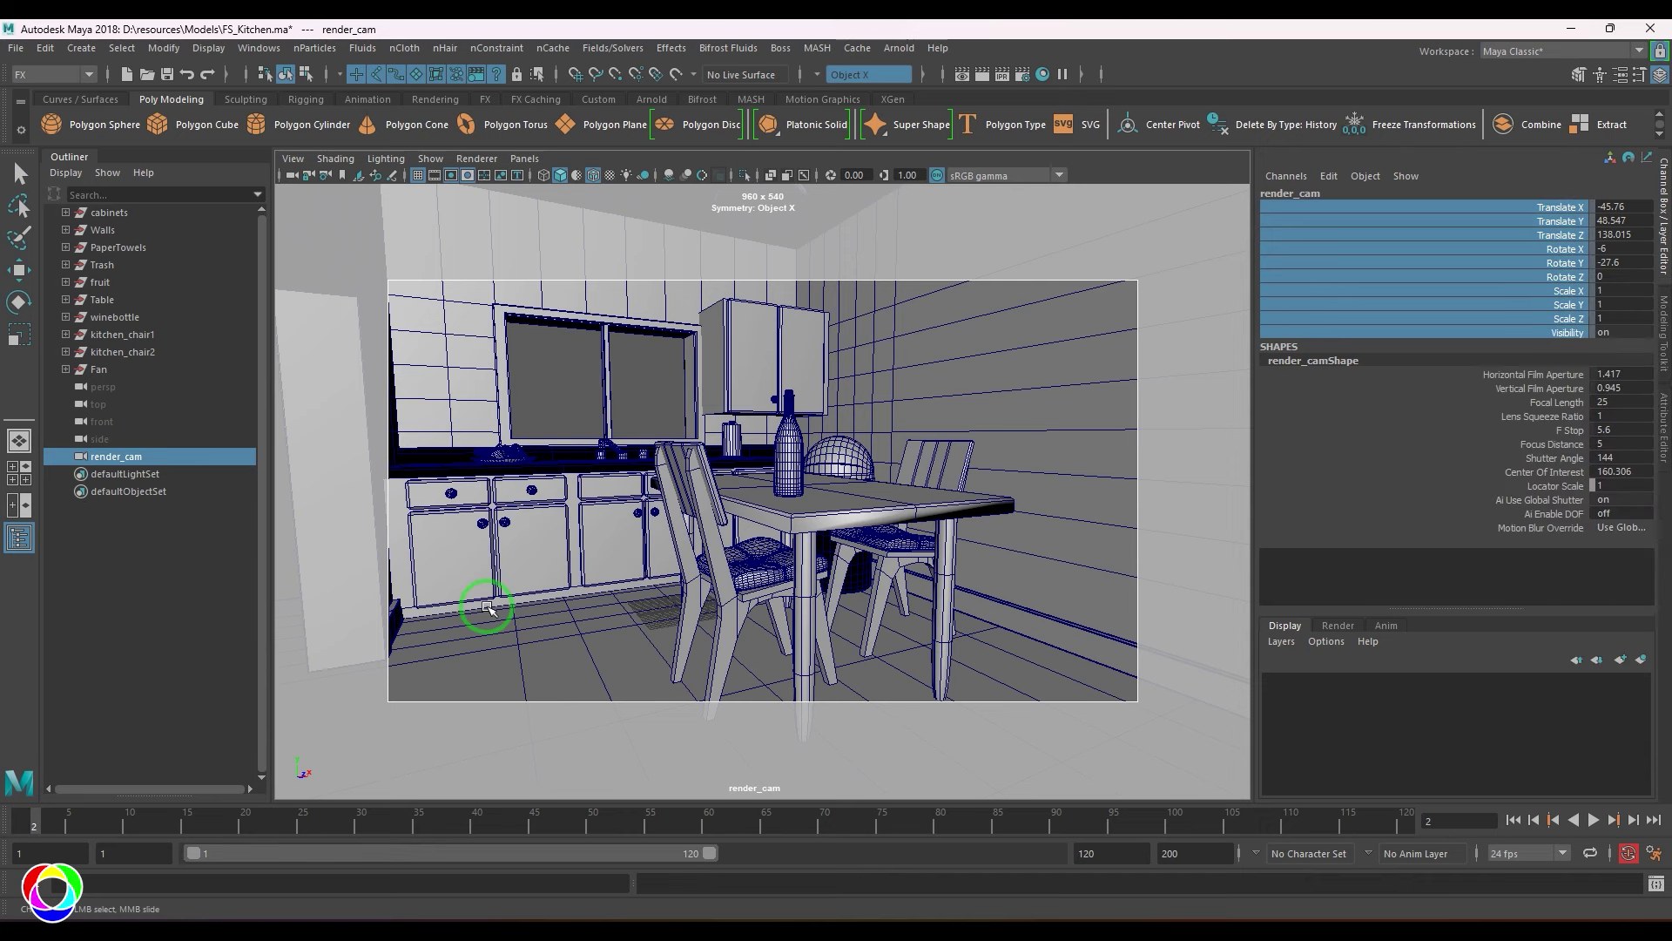
Switch the viewport from render_cam back to the persp camera
click(525, 158)
mouse_move(586, 180)
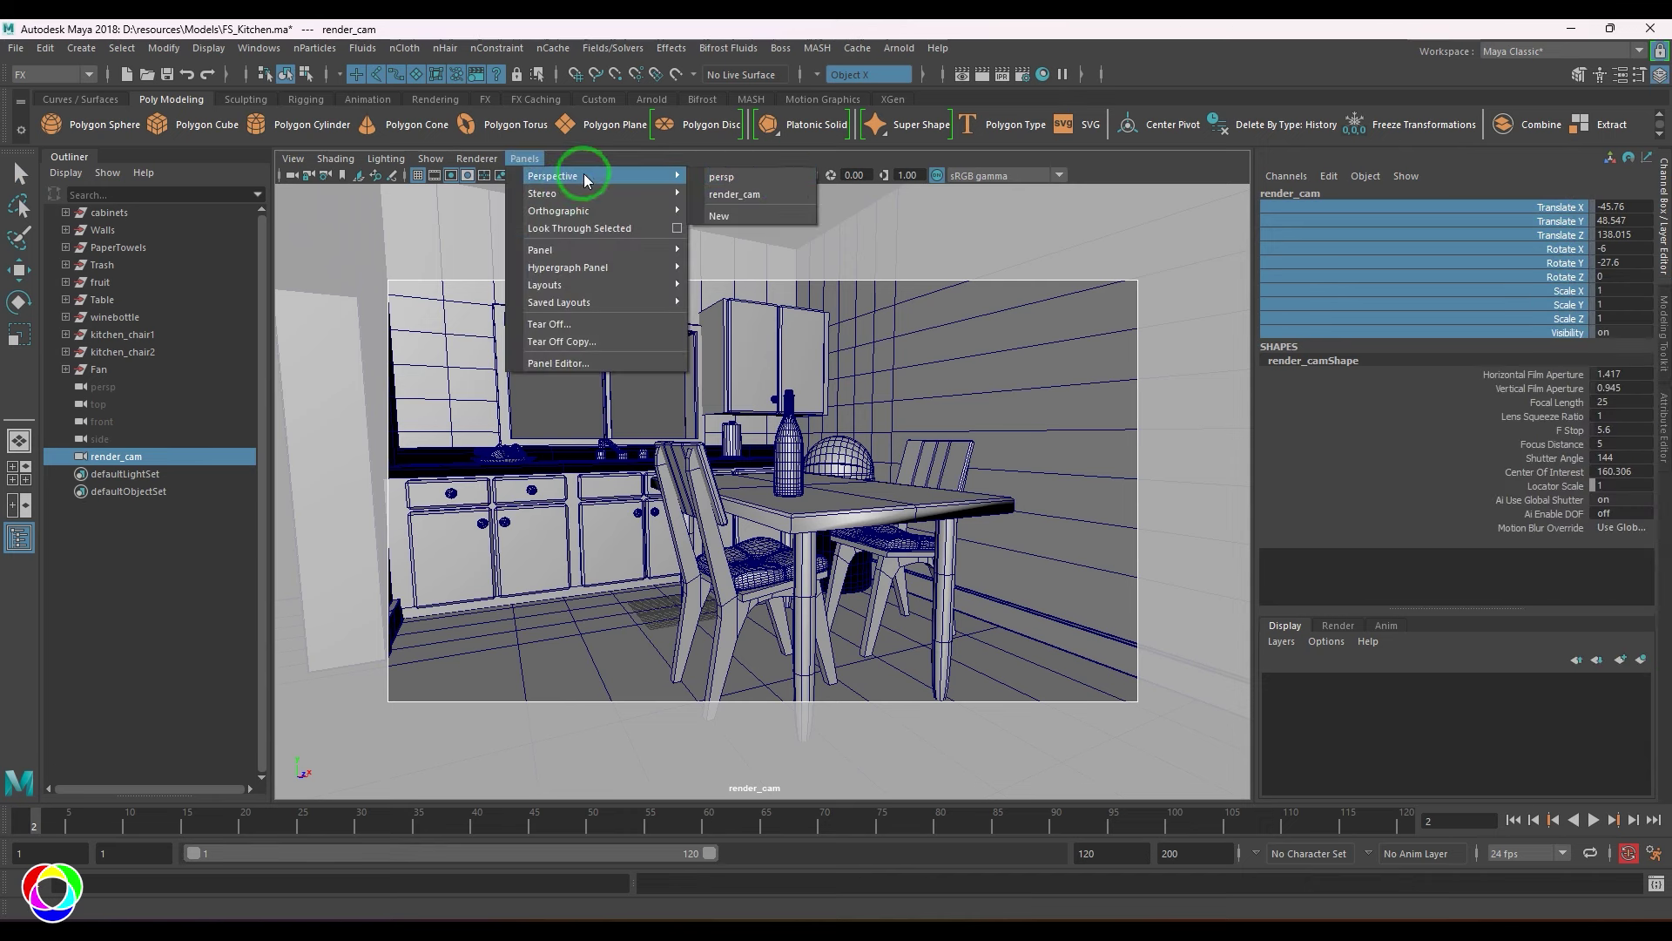
click(765, 176)
Select all the kitchen geometry and assign a new Arnold aiStandardSurface material to it
click(851, 560)
scroll(917, 664, up, 5)
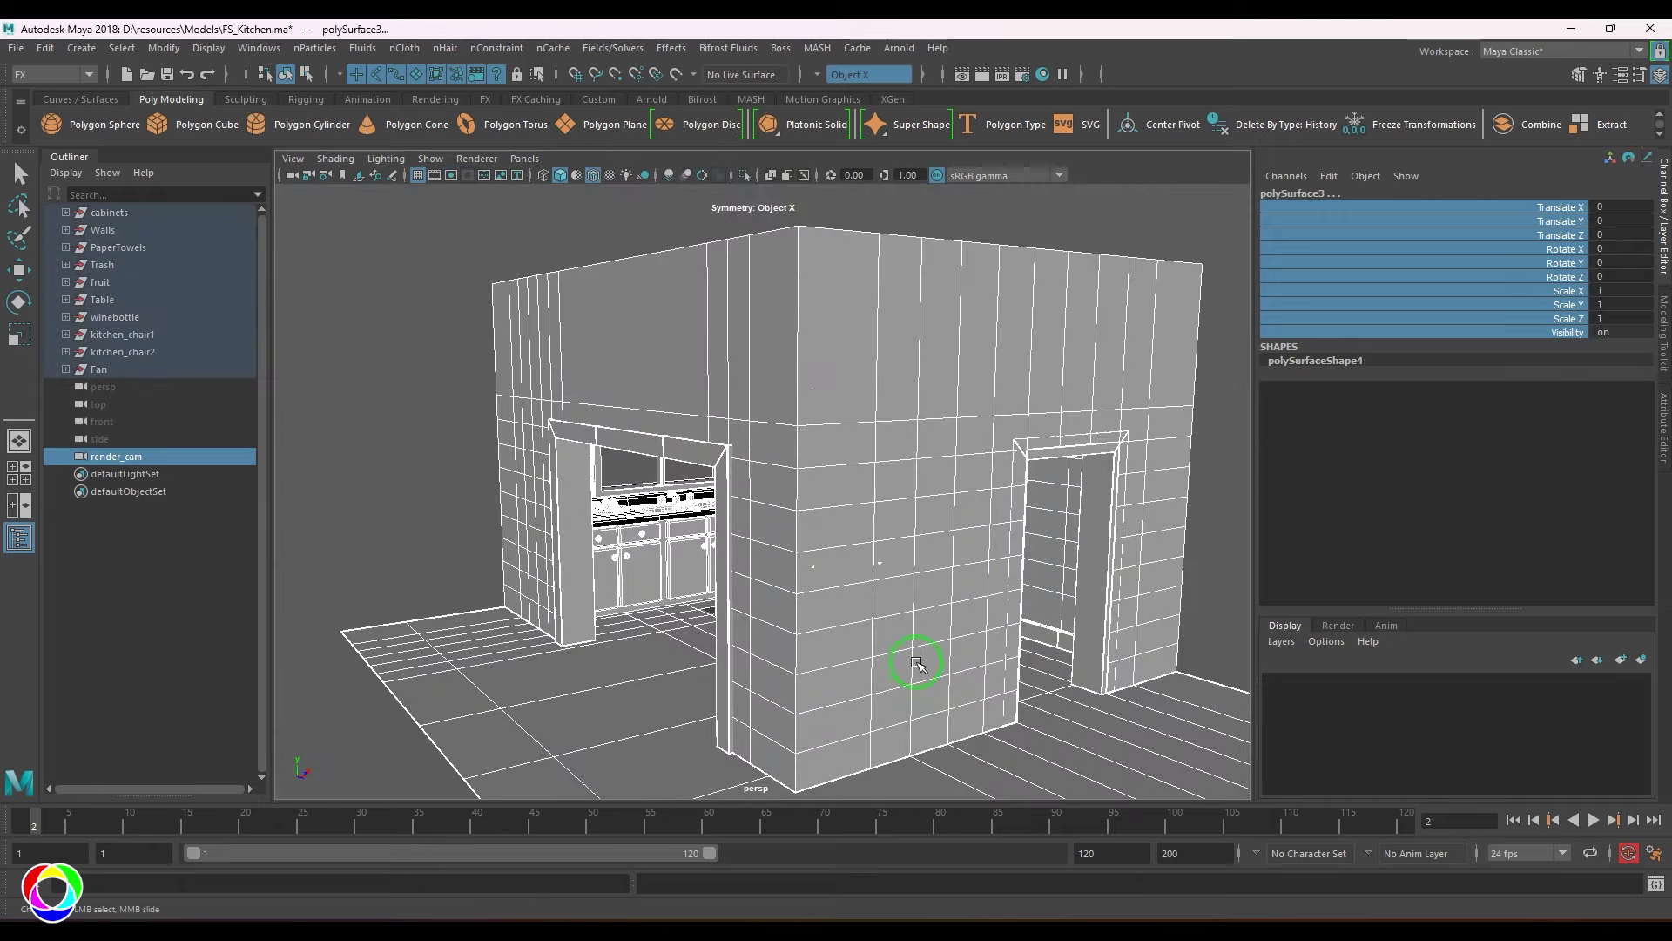
right_drag(916, 655, 907, 608)
drag(666, 331, 859, 225)
click(815, 369)
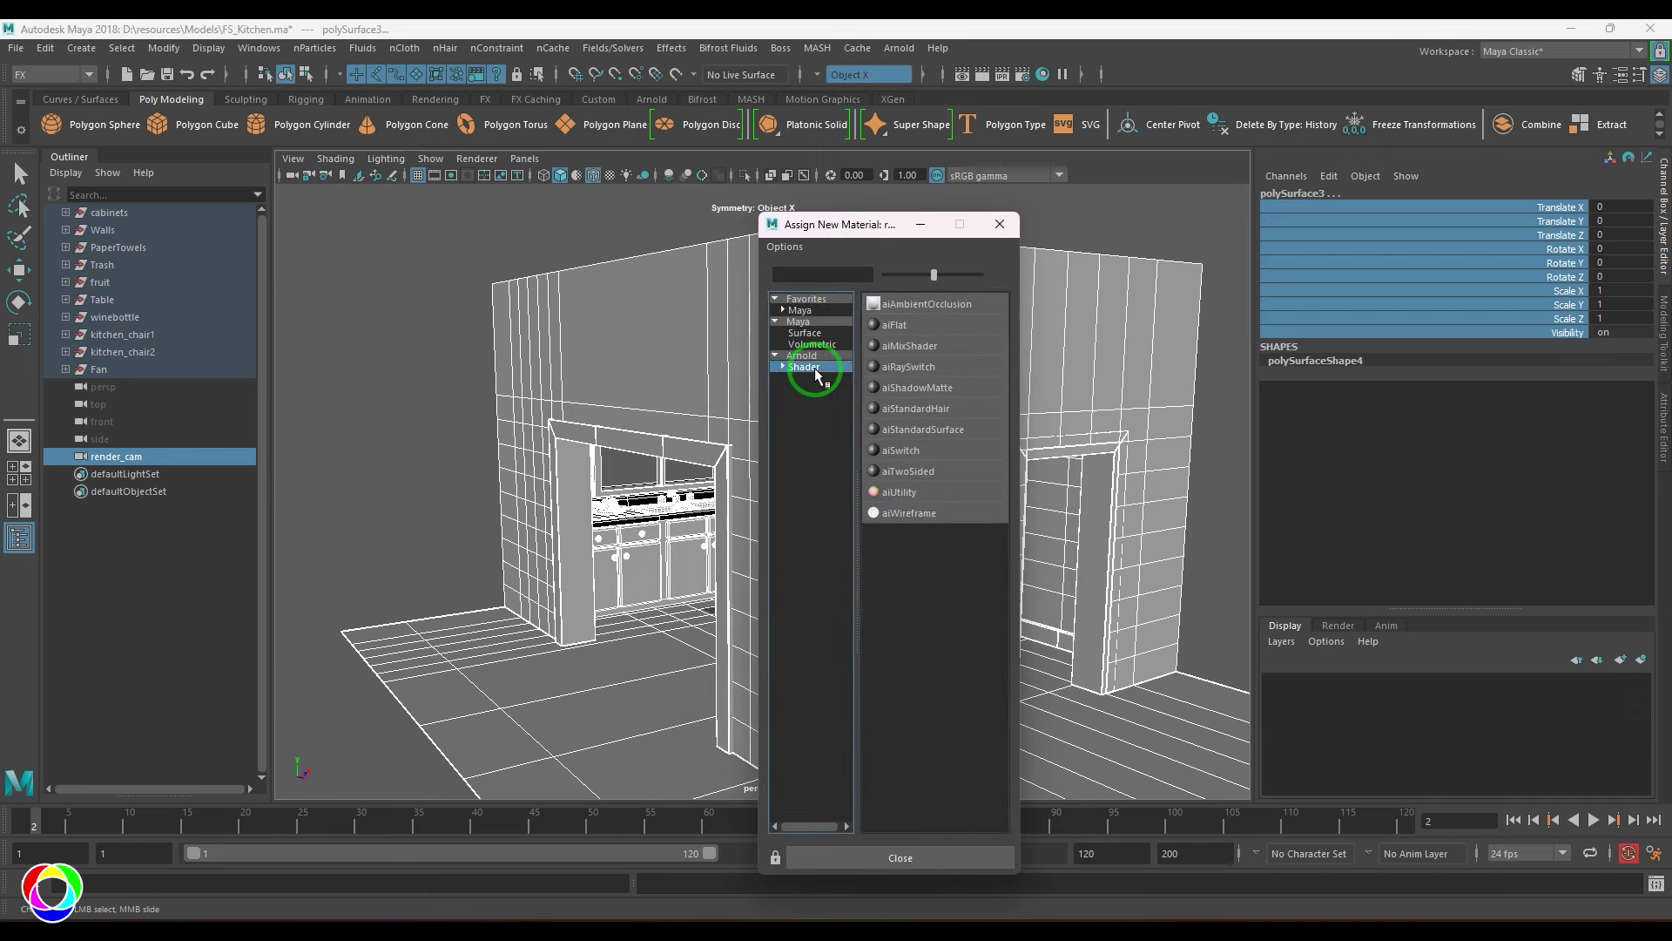
click(906, 436)
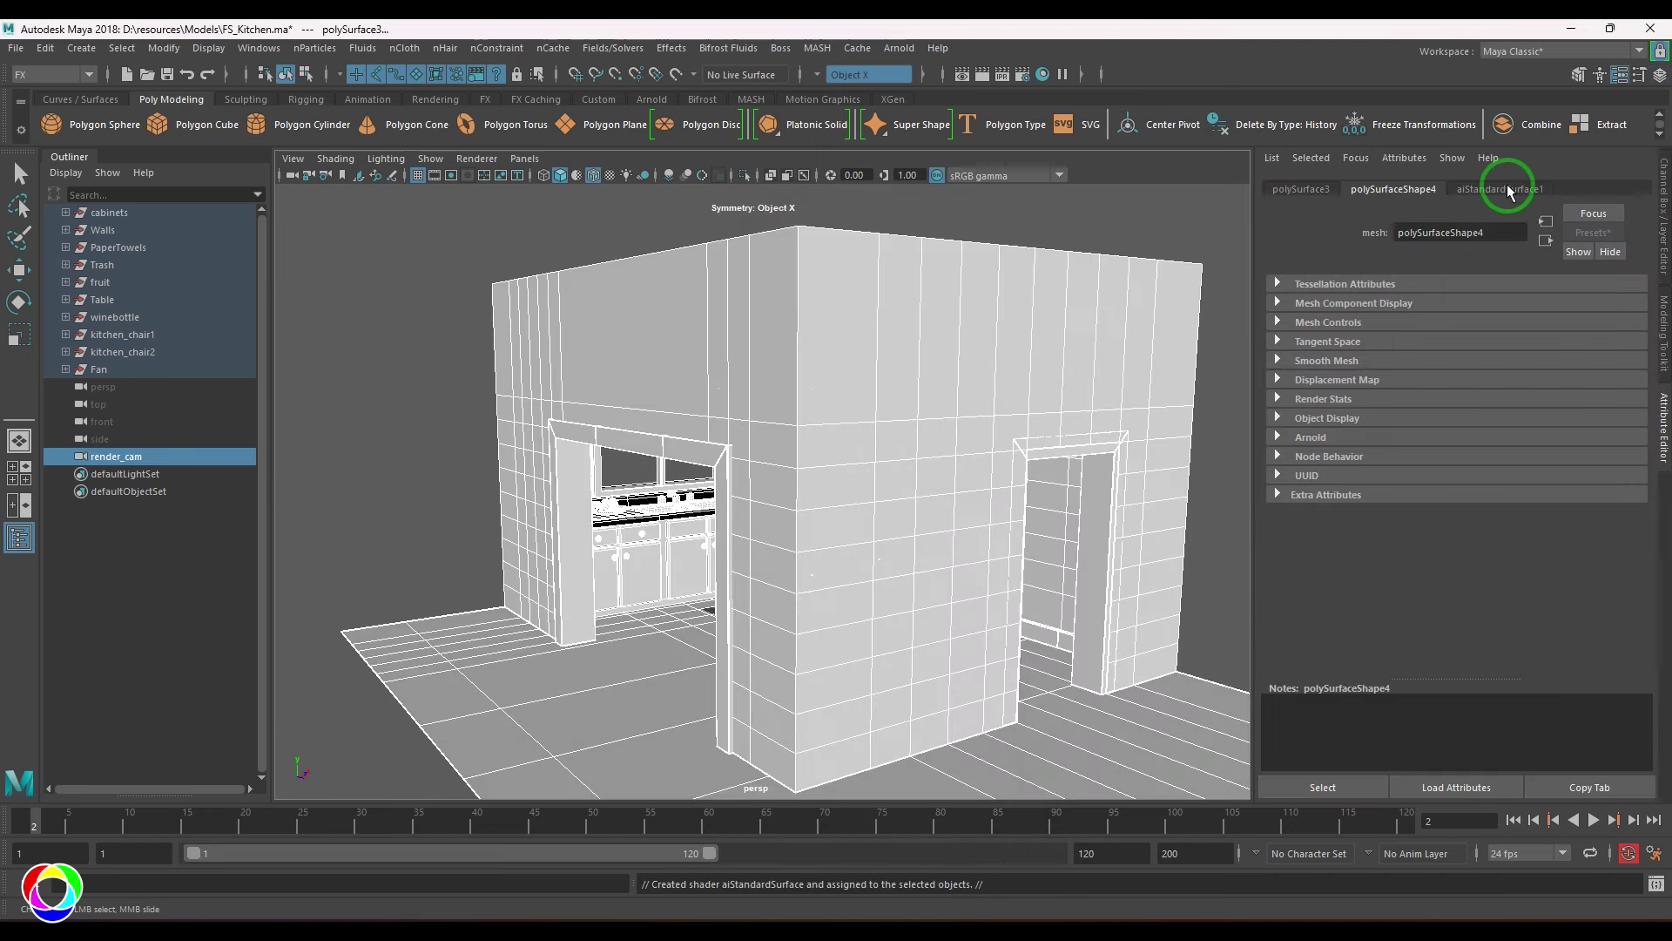
Rename the new material grey_shader and set its specular roughness to 0.5
click(1500, 188)
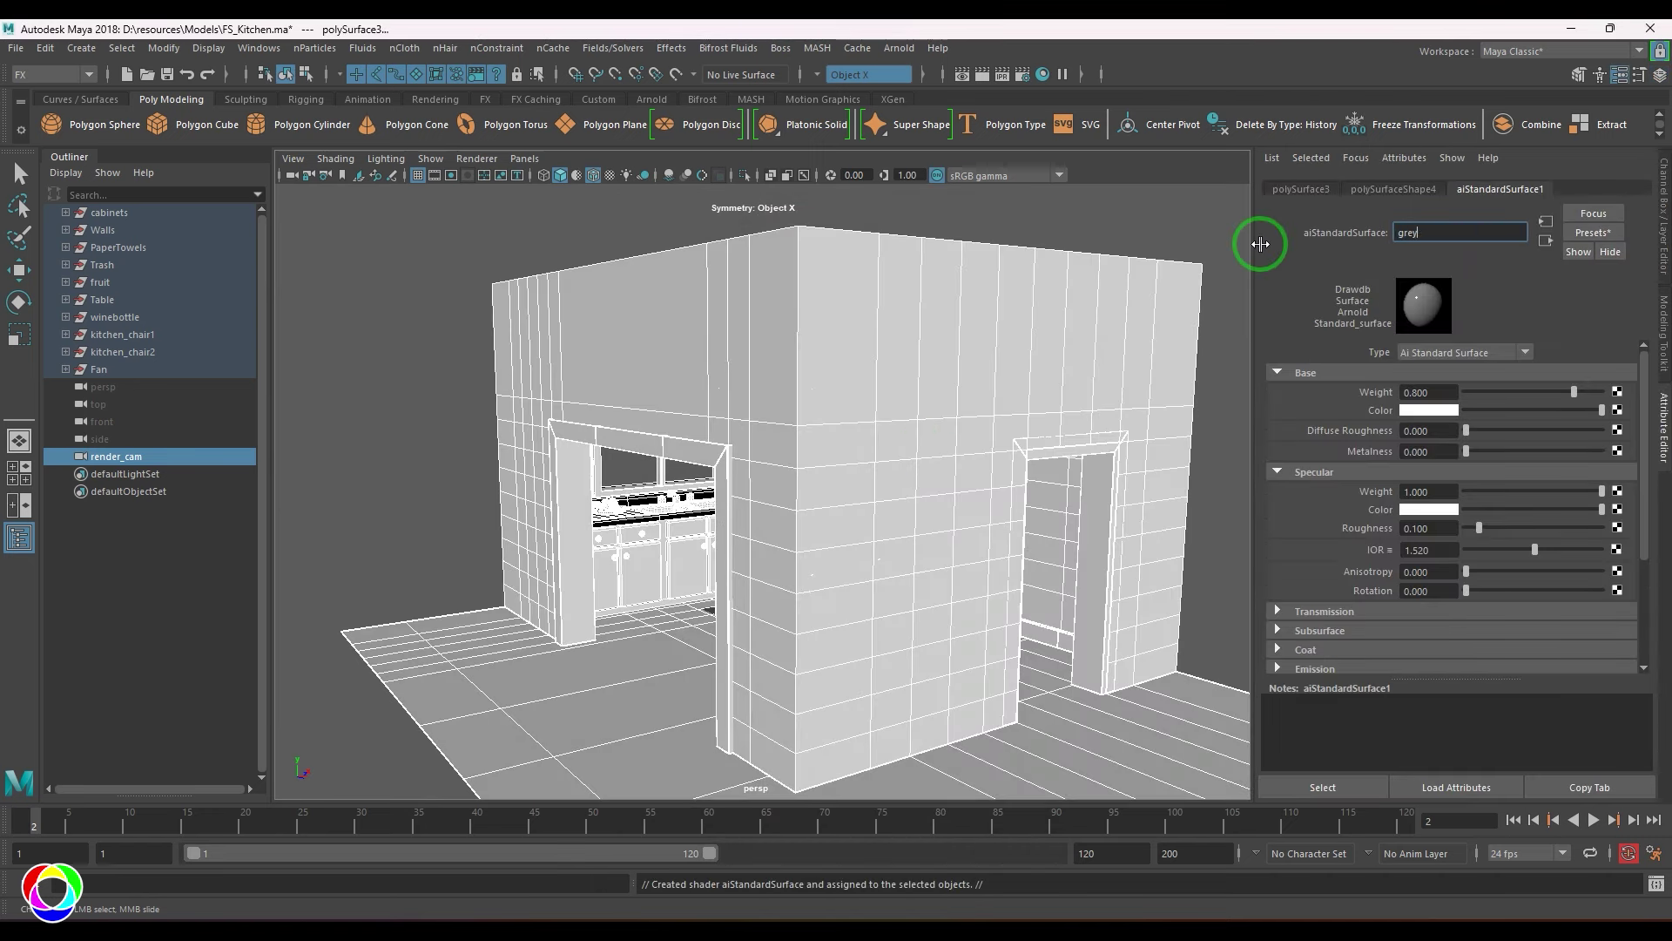
text(grey_shader)
key(Return)
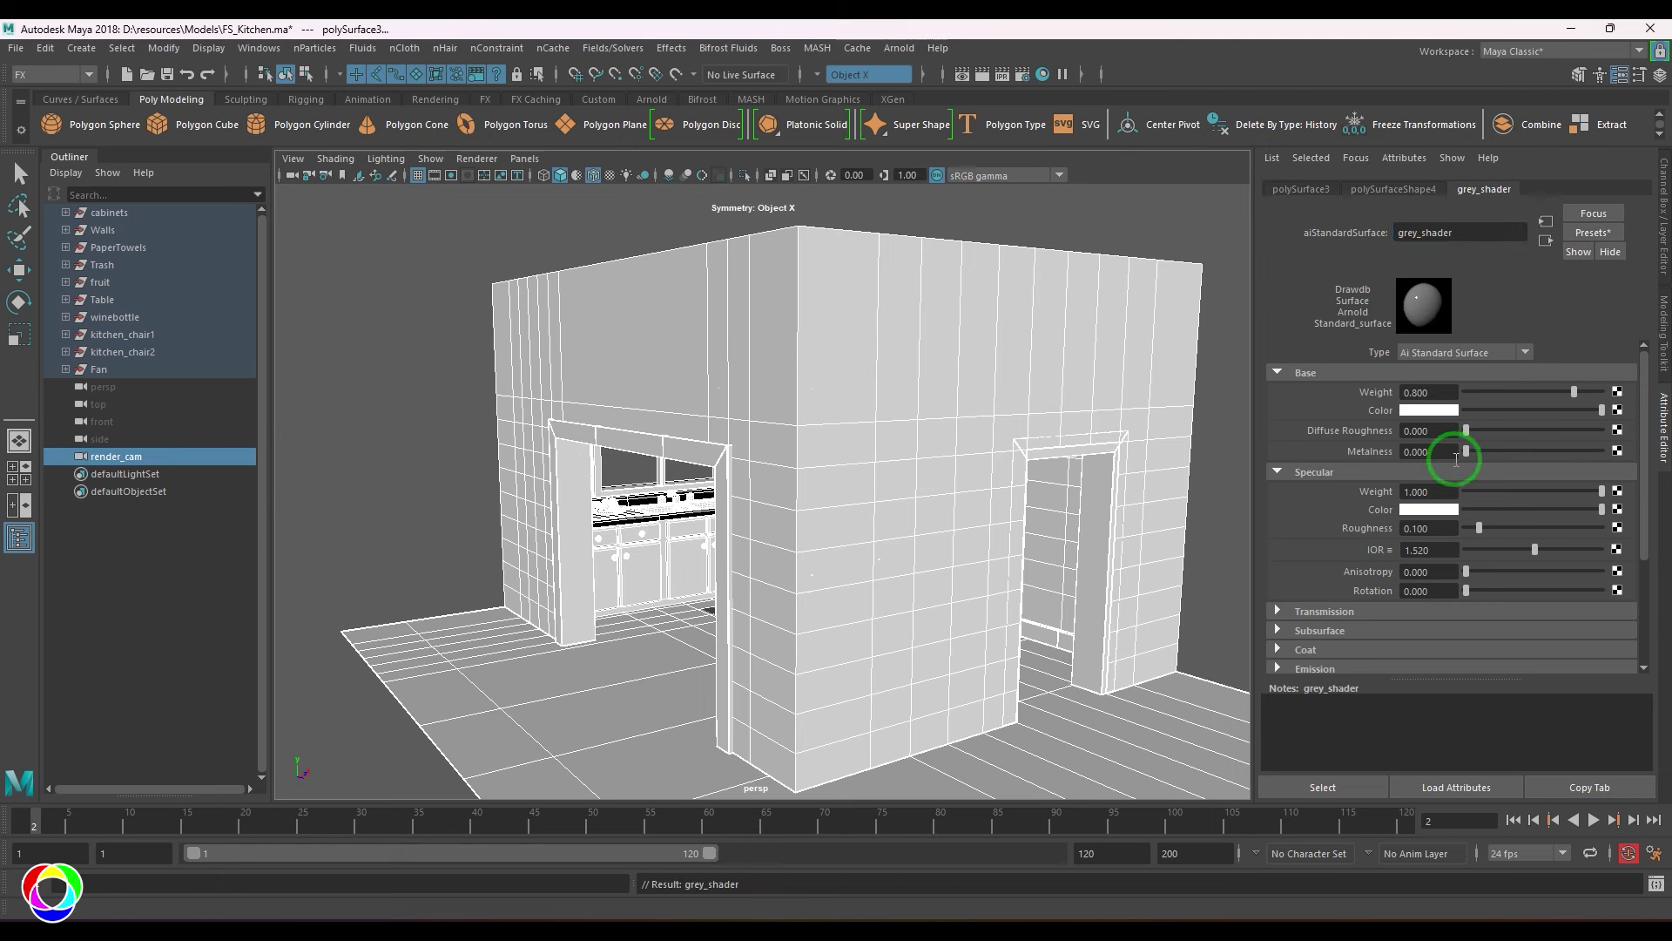
click(1422, 529)
text(0.5)
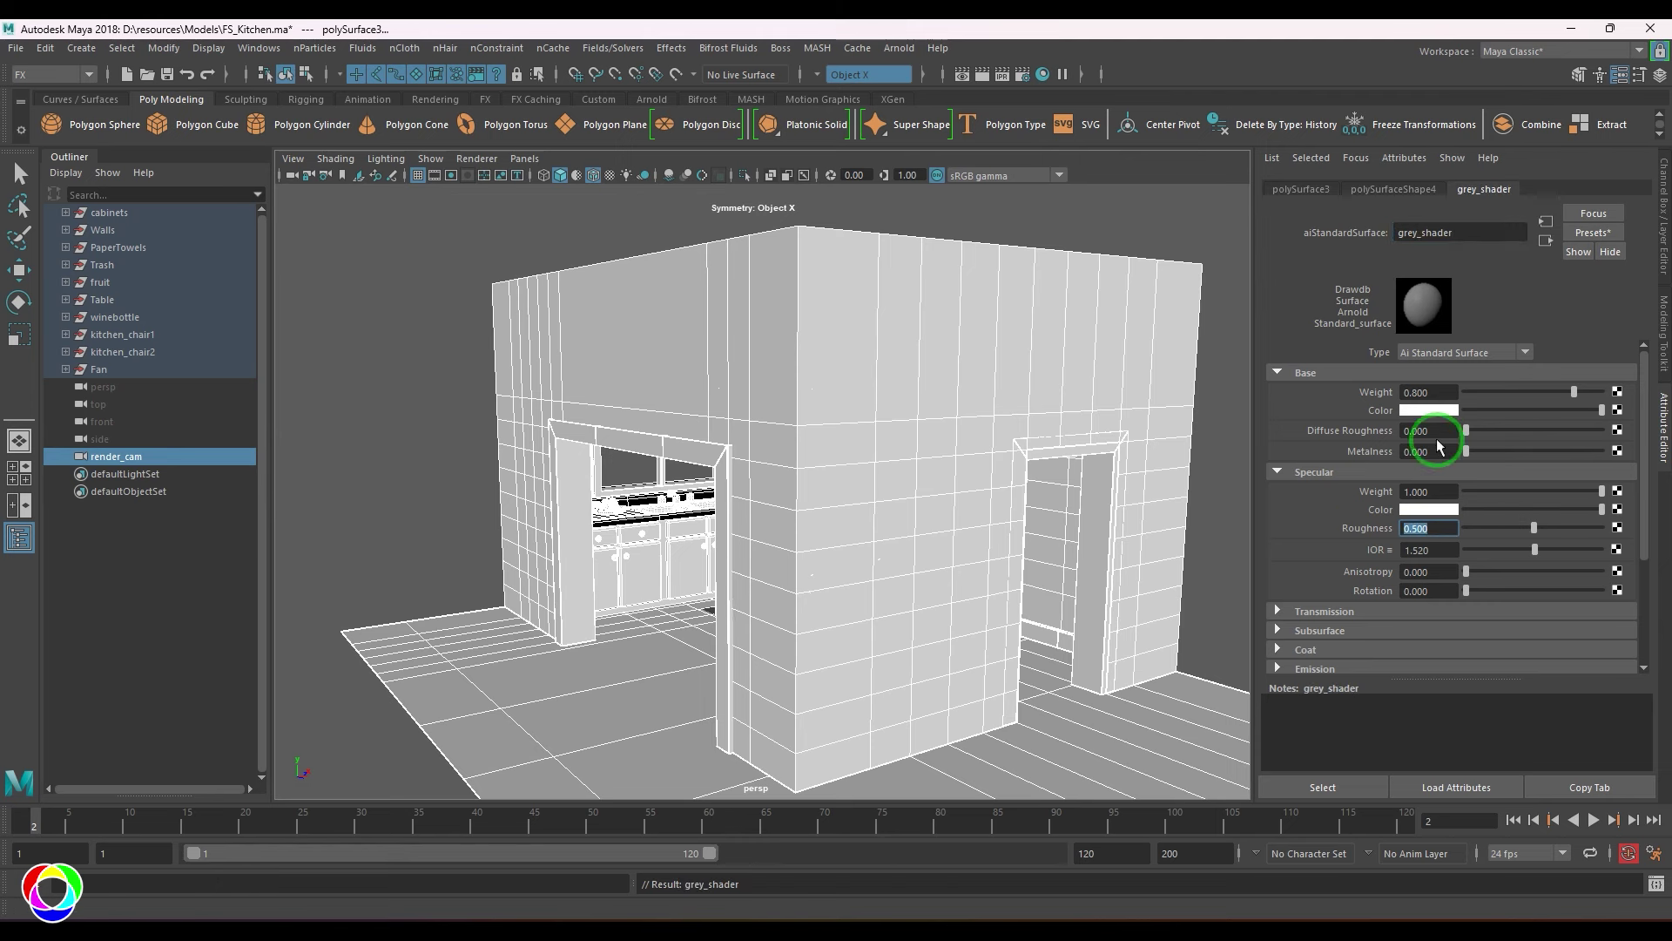
Set grey_shader's base color to a warm beige with hue 30, saturation 0.35 and value 0.75
click(1435, 411)
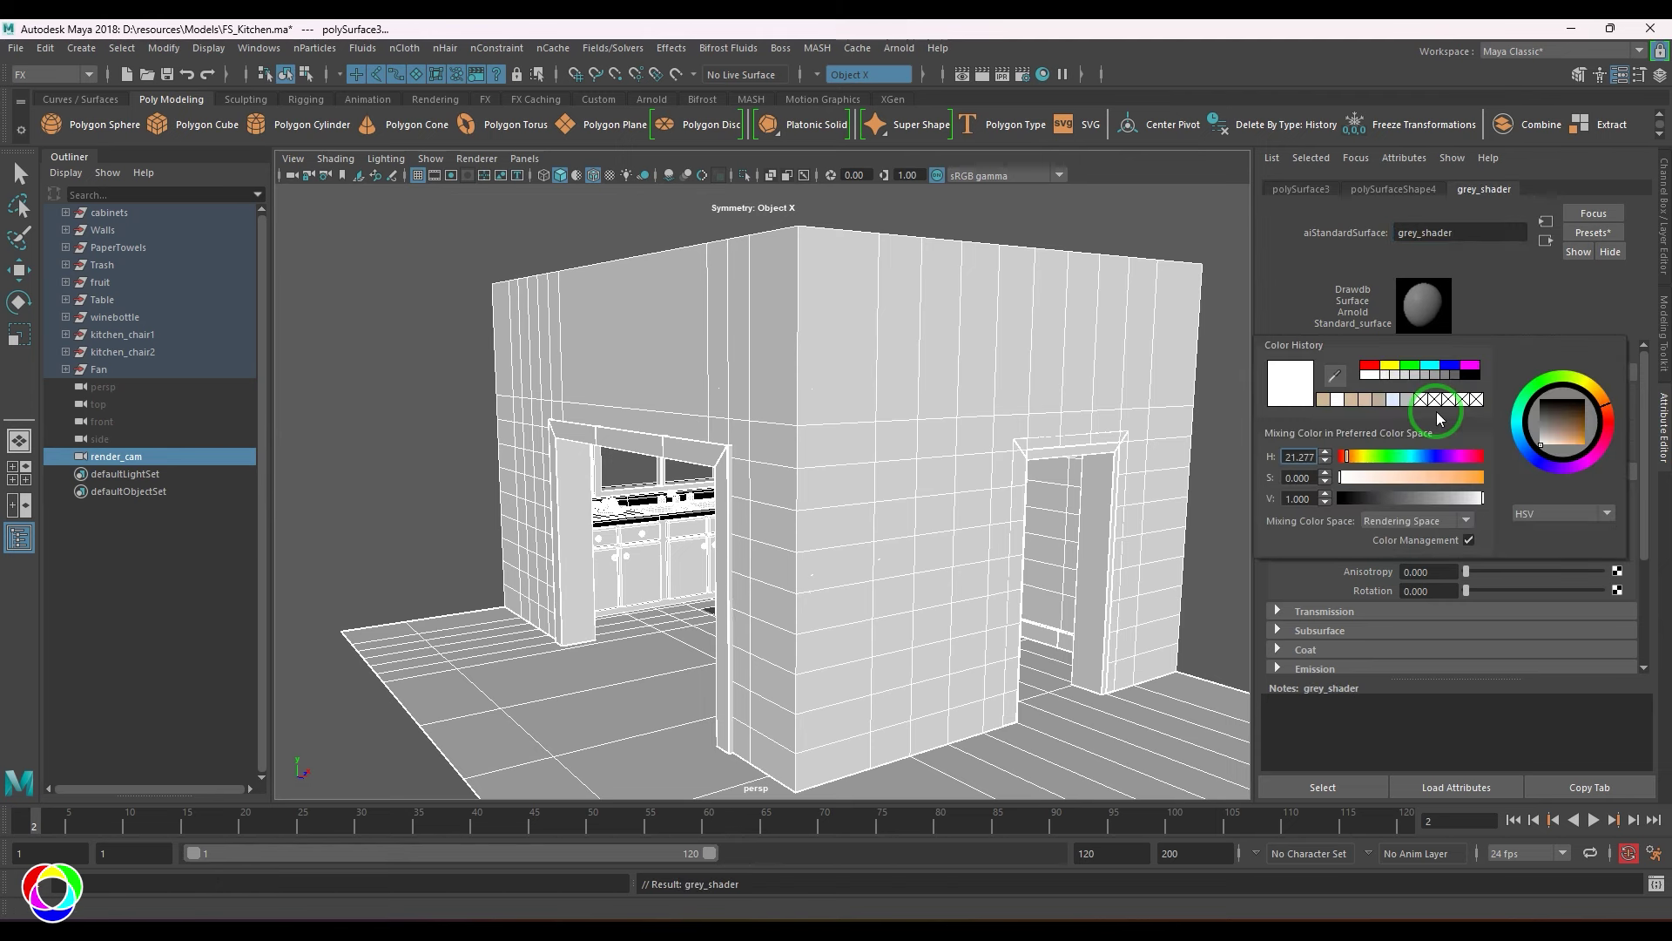
drag(1311, 456, 1249, 456)
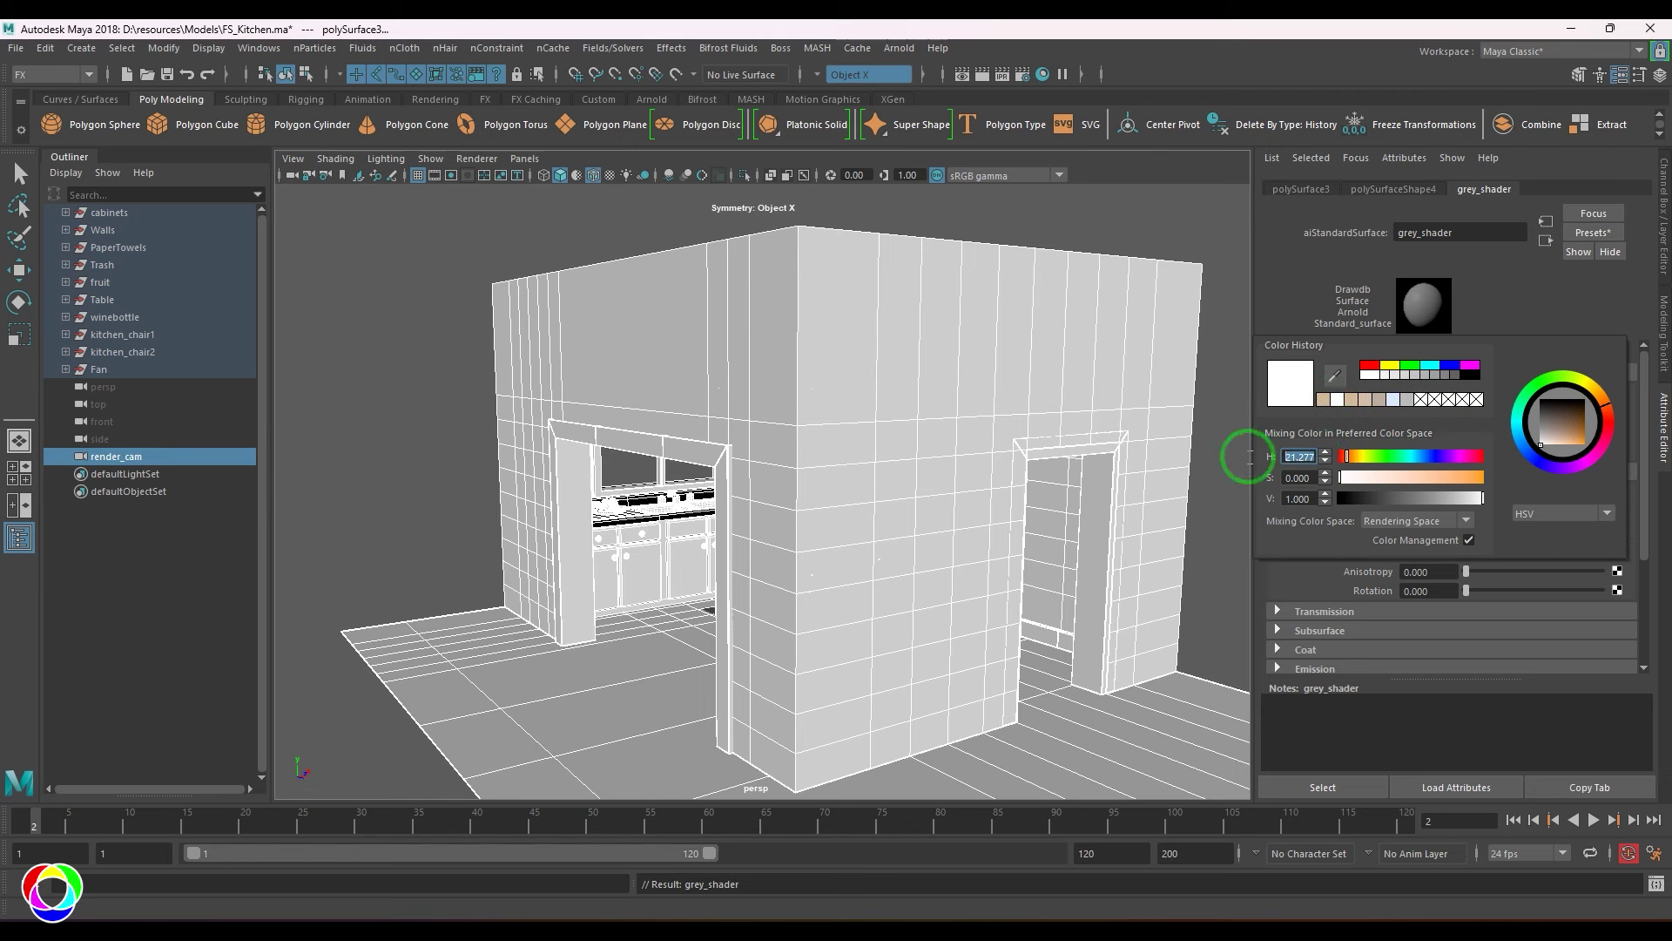
click(1311, 480)
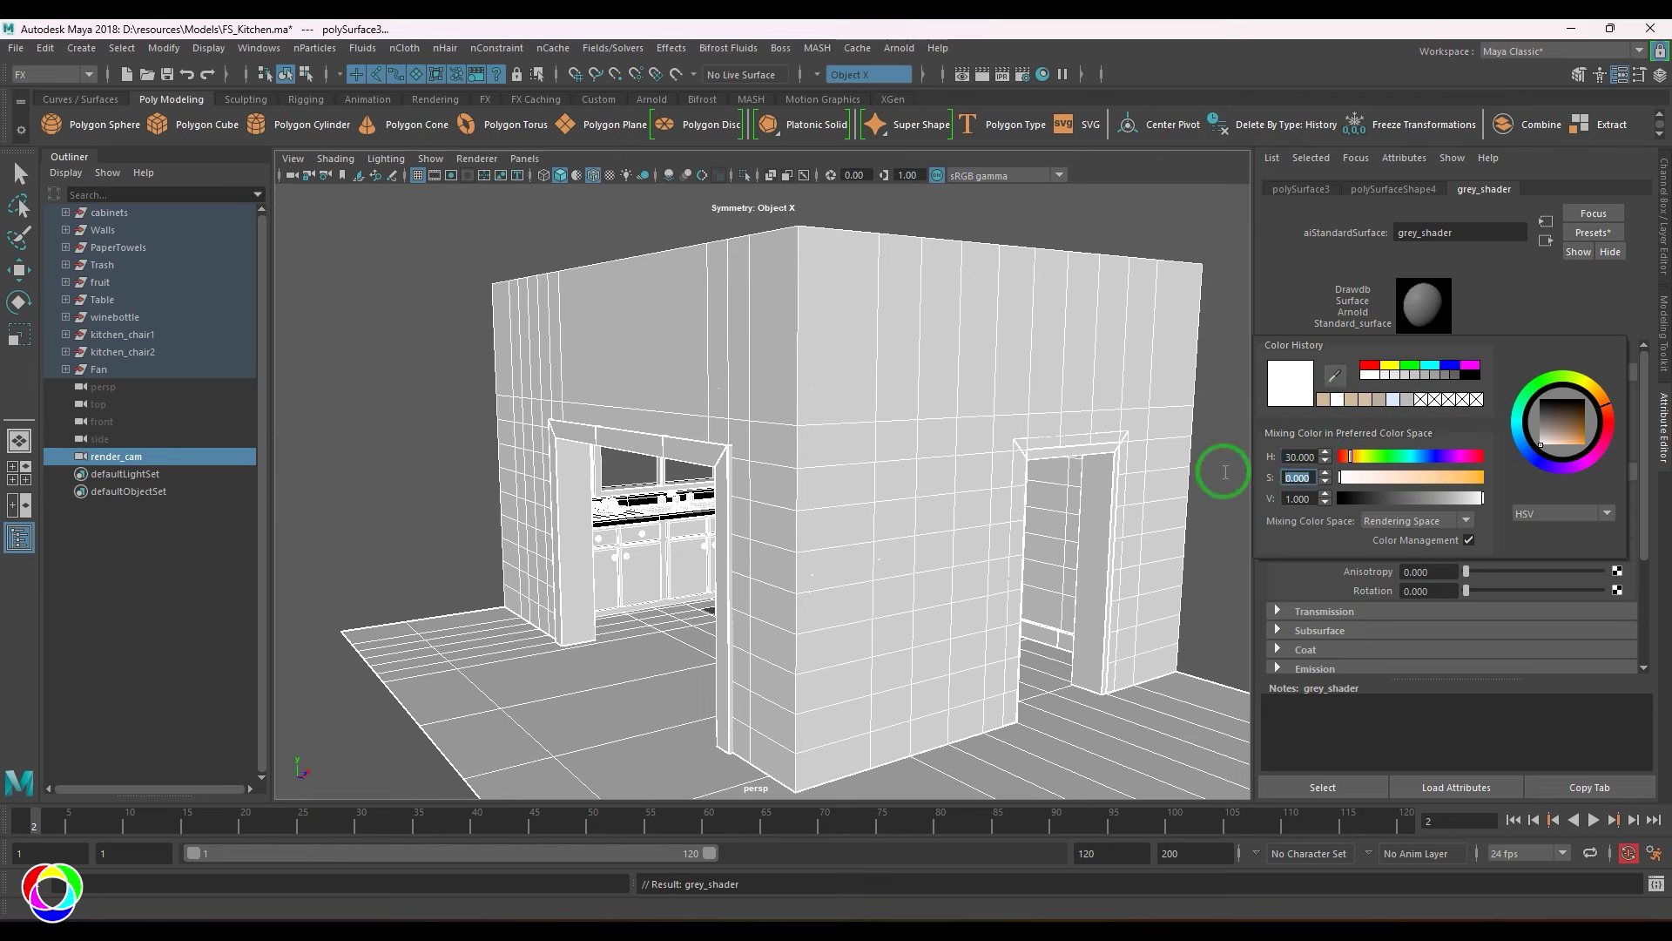
text(0.35)
key(Return)
click(1311, 498)
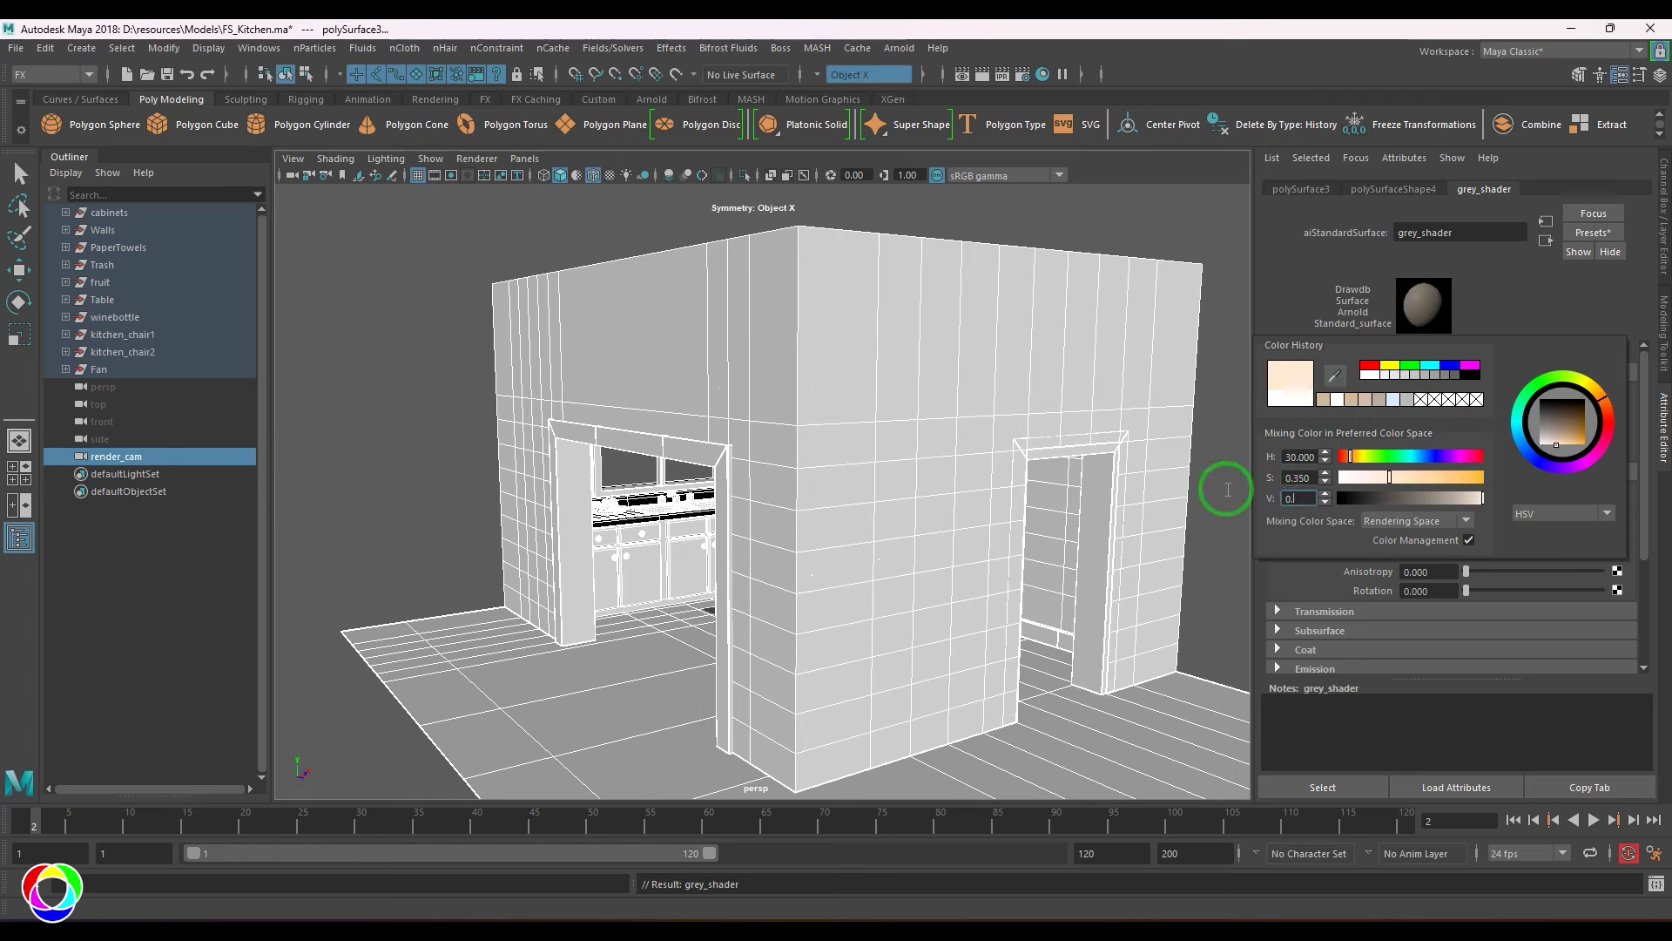
text(0.75)
key(Return)
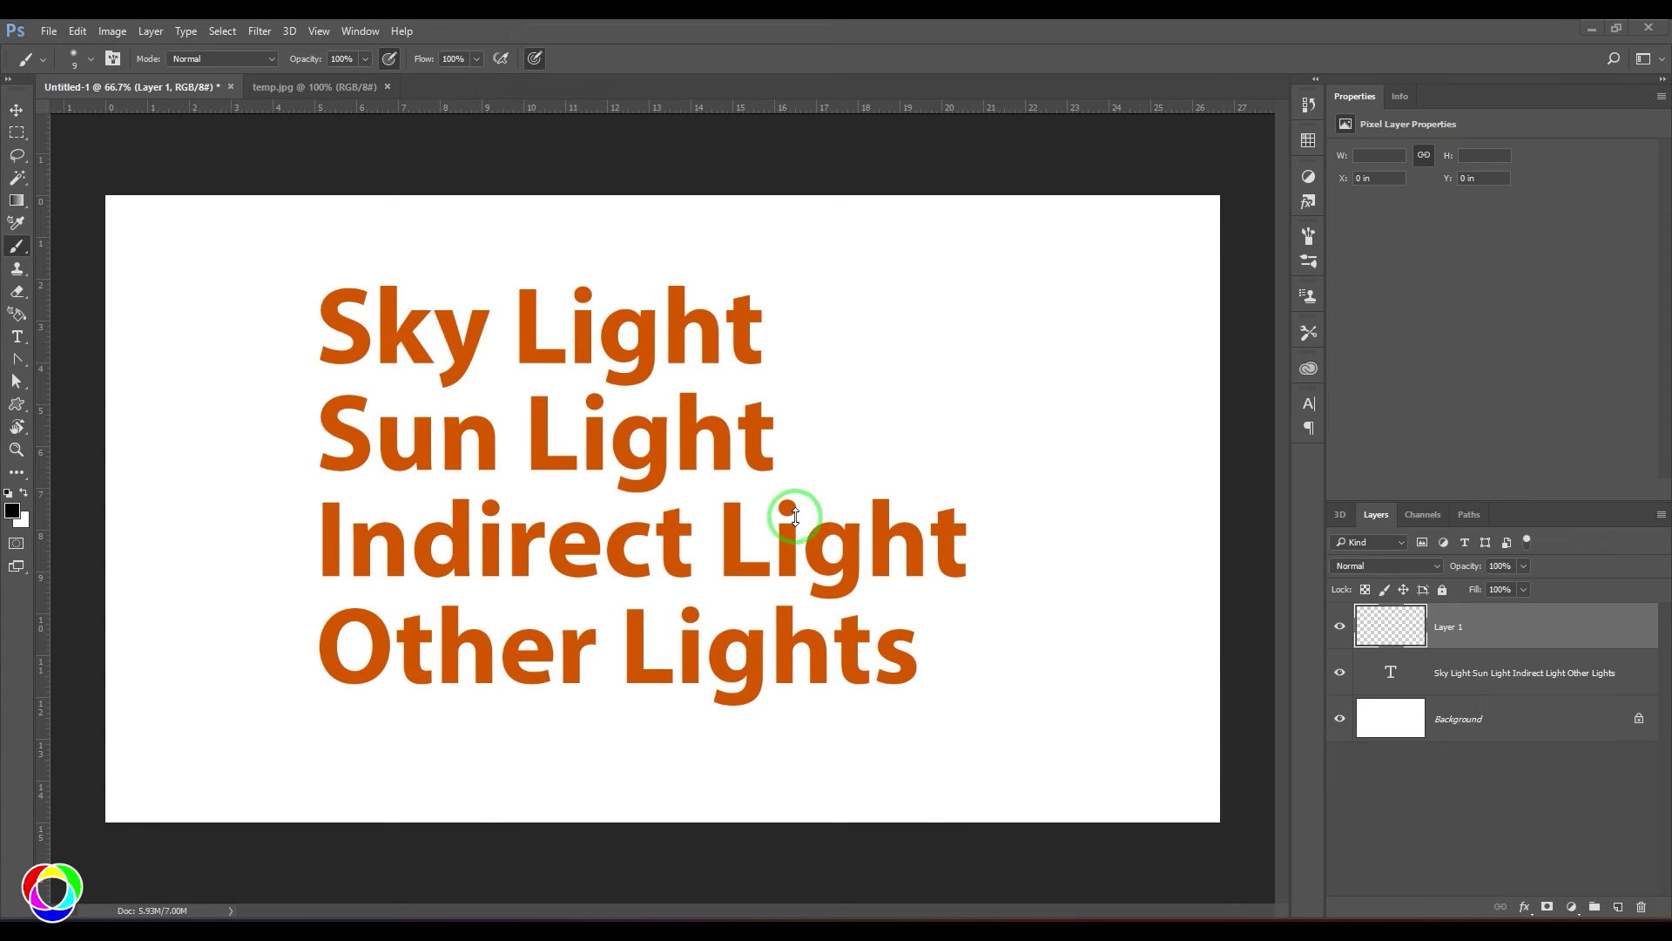
Switch to Photoshop and brush a tick beside Sky Light plus a dome arc with arrows pointing inward
drag(783, 329, 860, 303)
mouse_move(880, 391)
mouse_down()
mouse_move(889, 354)
mouse_move(1048, 357)
mouse_up()
mouse_move(885, 388)
mouse_down()
mouse_move(898, 340)
mouse_move(967, 320)
mouse_move(1041, 357)
mouse_move(952, 323)
mouse_move(884, 377)
mouse_up()
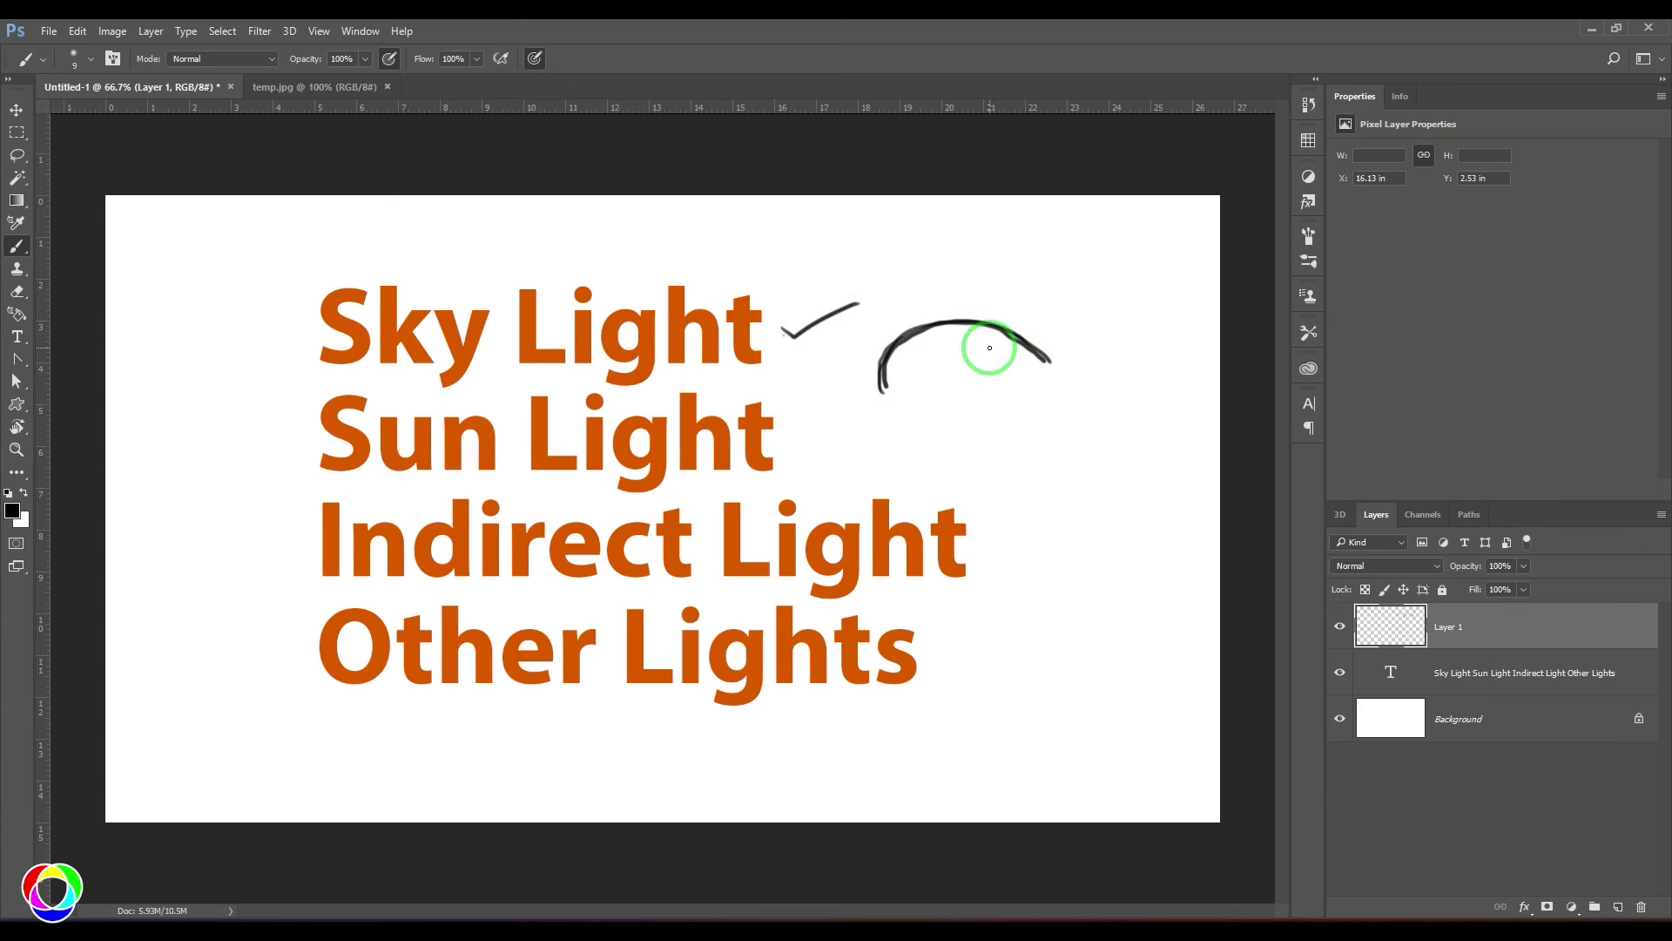
mouse_move(1030, 320)
mouse_down()
mouse_move(1015, 353)
mouse_move(1029, 357)
mouse_move(972, 338)
mouse_move(911, 352)
mouse_move(896, 391)
mouse_move(913, 393)
mouse_move(884, 375)
mouse_up()
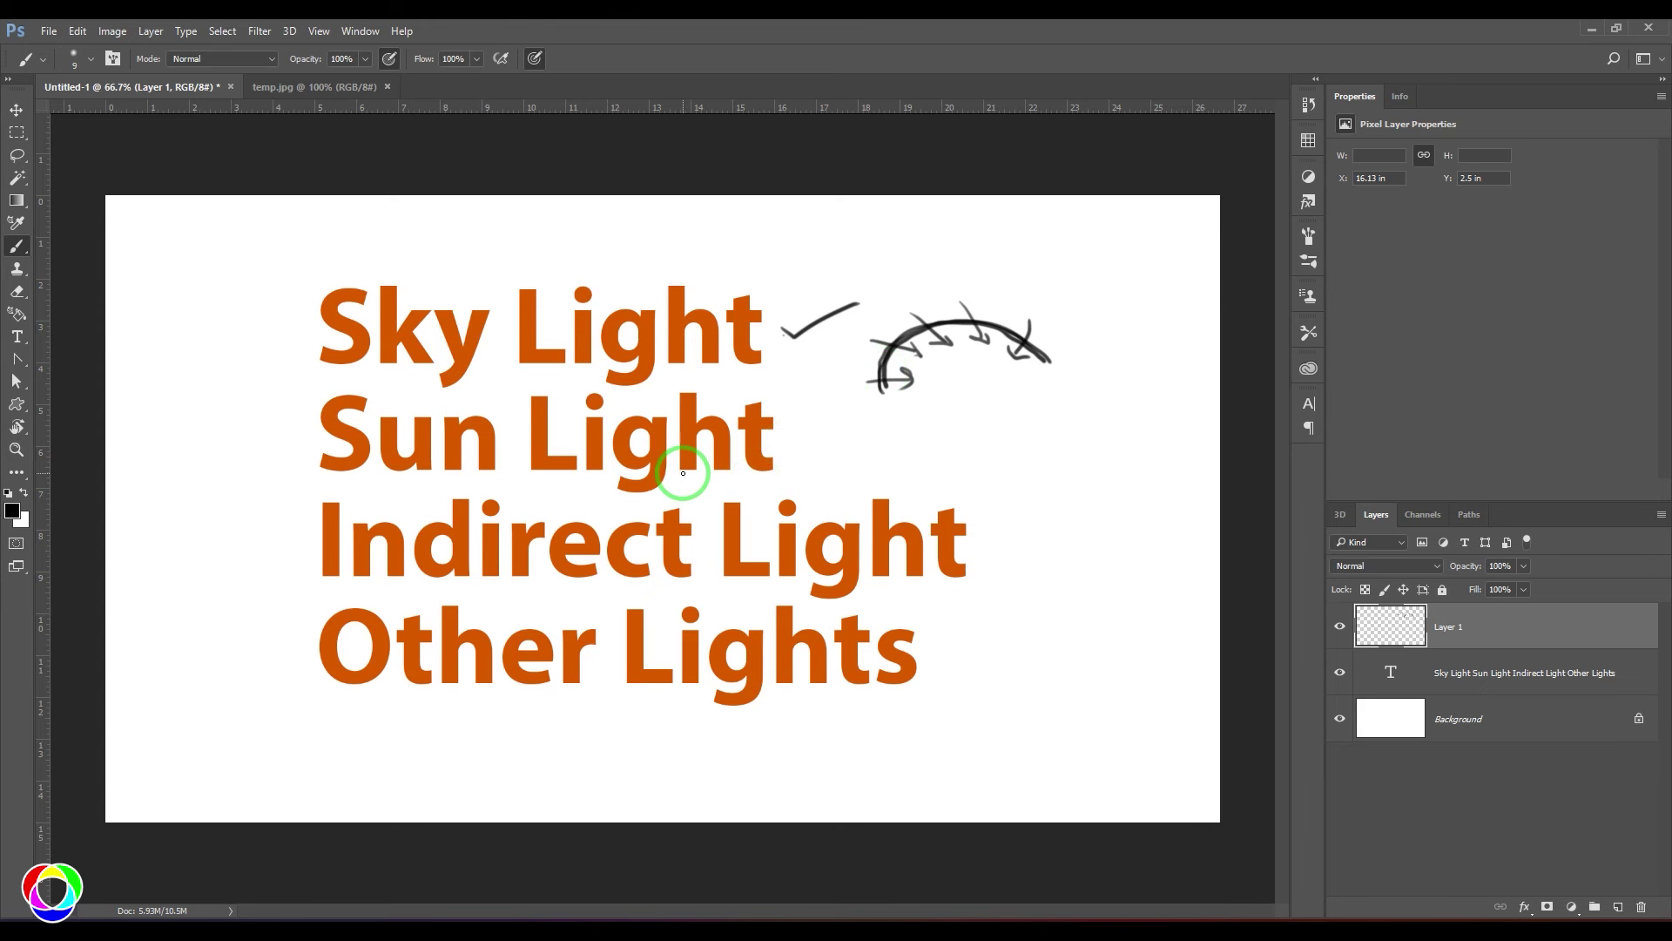
Check the temp.jpg alley photo, and brush a tick beside Sun Light with a slanted ray arrow and an object casting a shadow
click(324, 88)
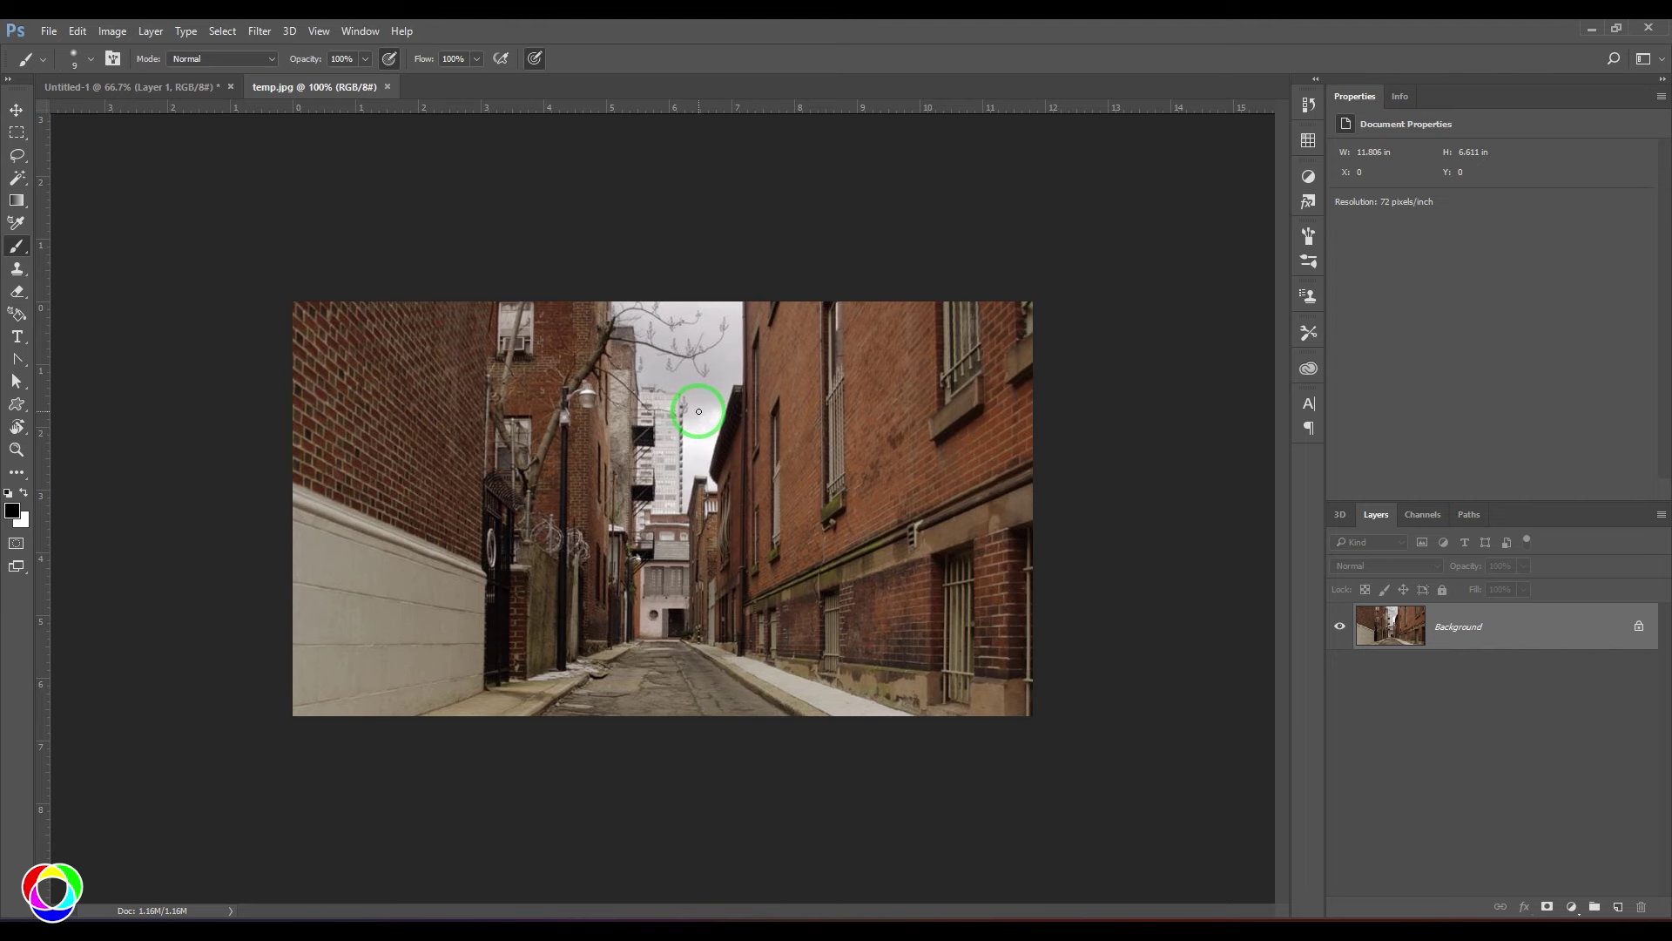
click(150, 88)
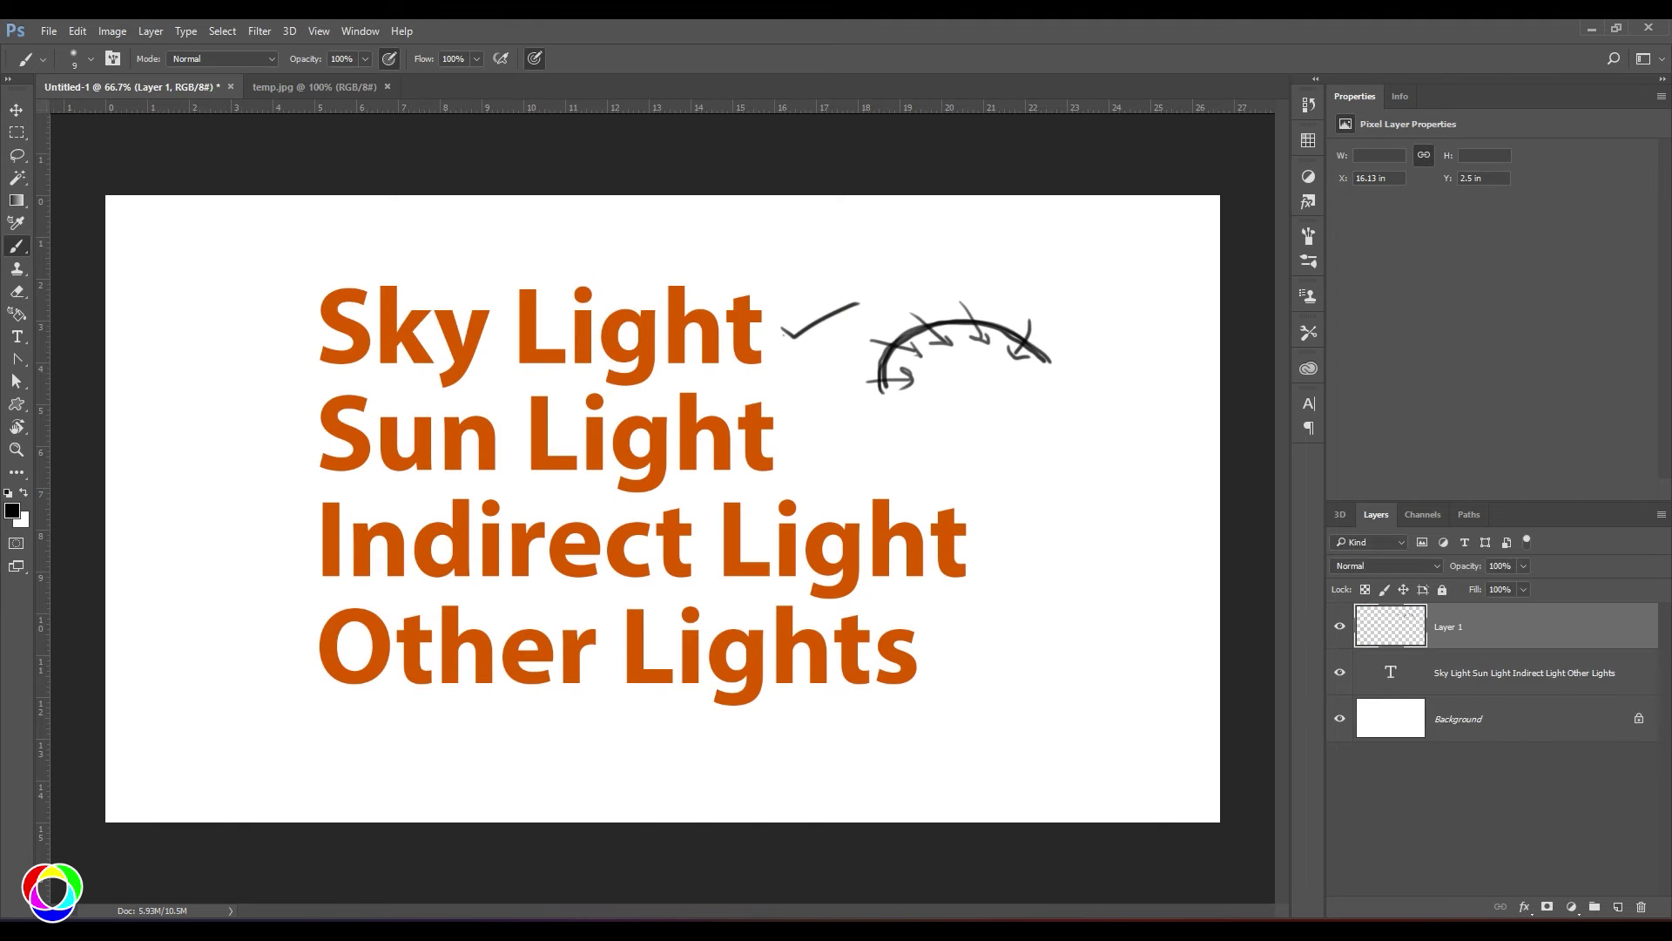
drag(817, 439, 836, 457)
mouse_move(1033, 475)
mouse_down()
mouse_move(997, 473)
mouse_move(1130, 543)
mouse_up()
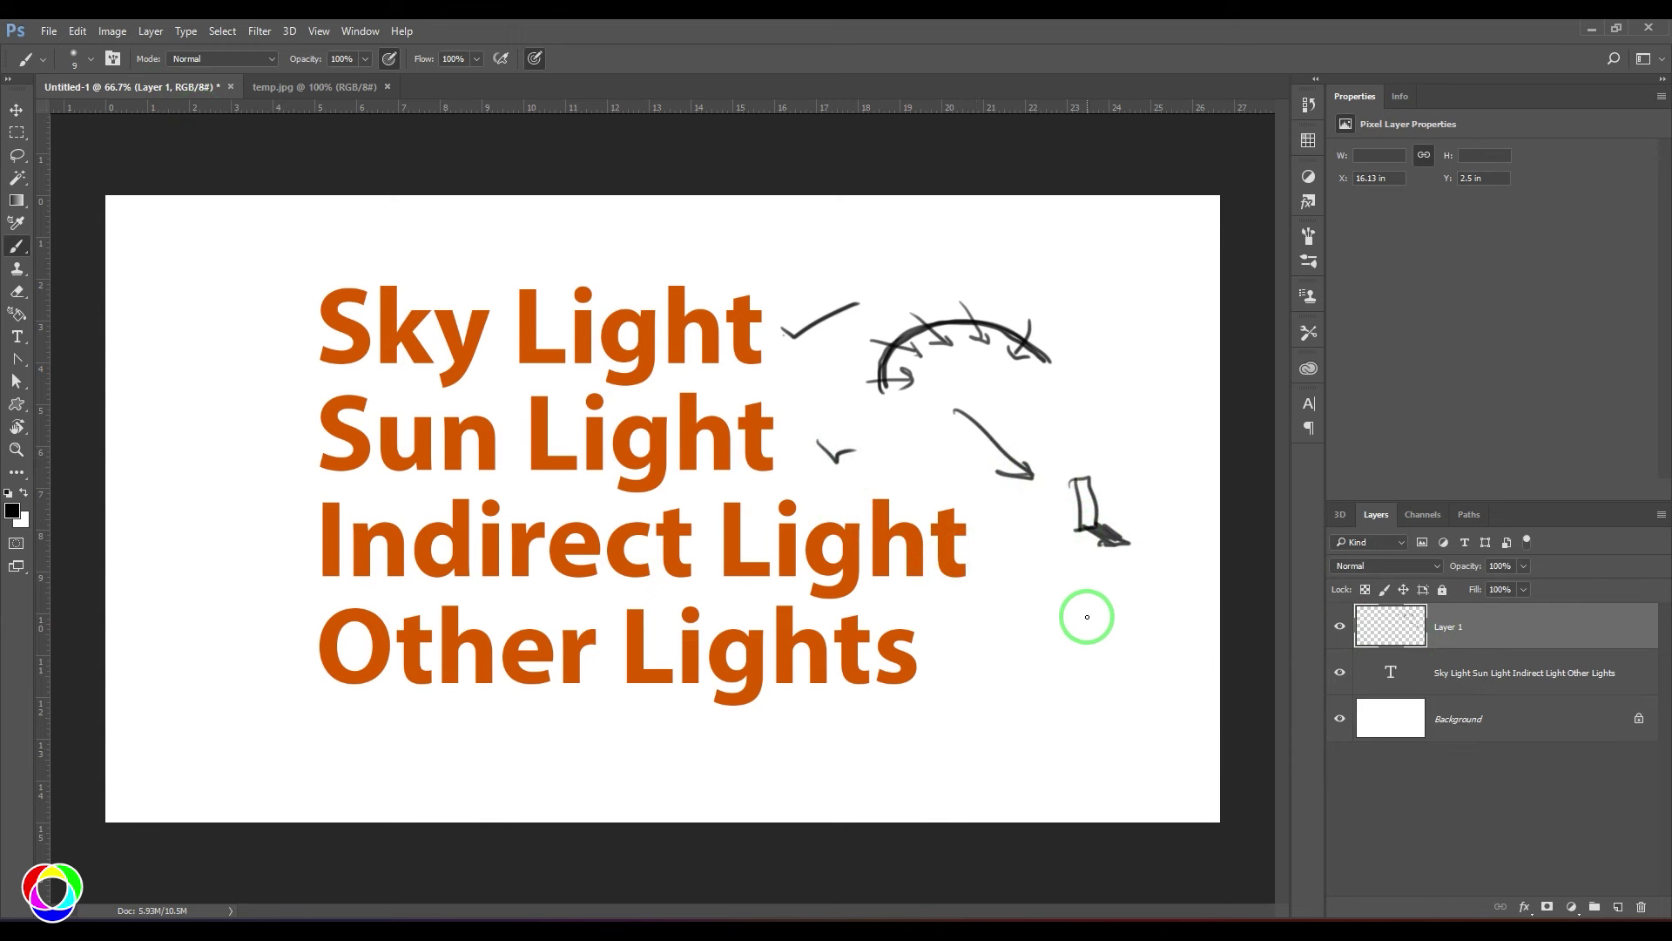
drag(959, 587, 1013, 609)
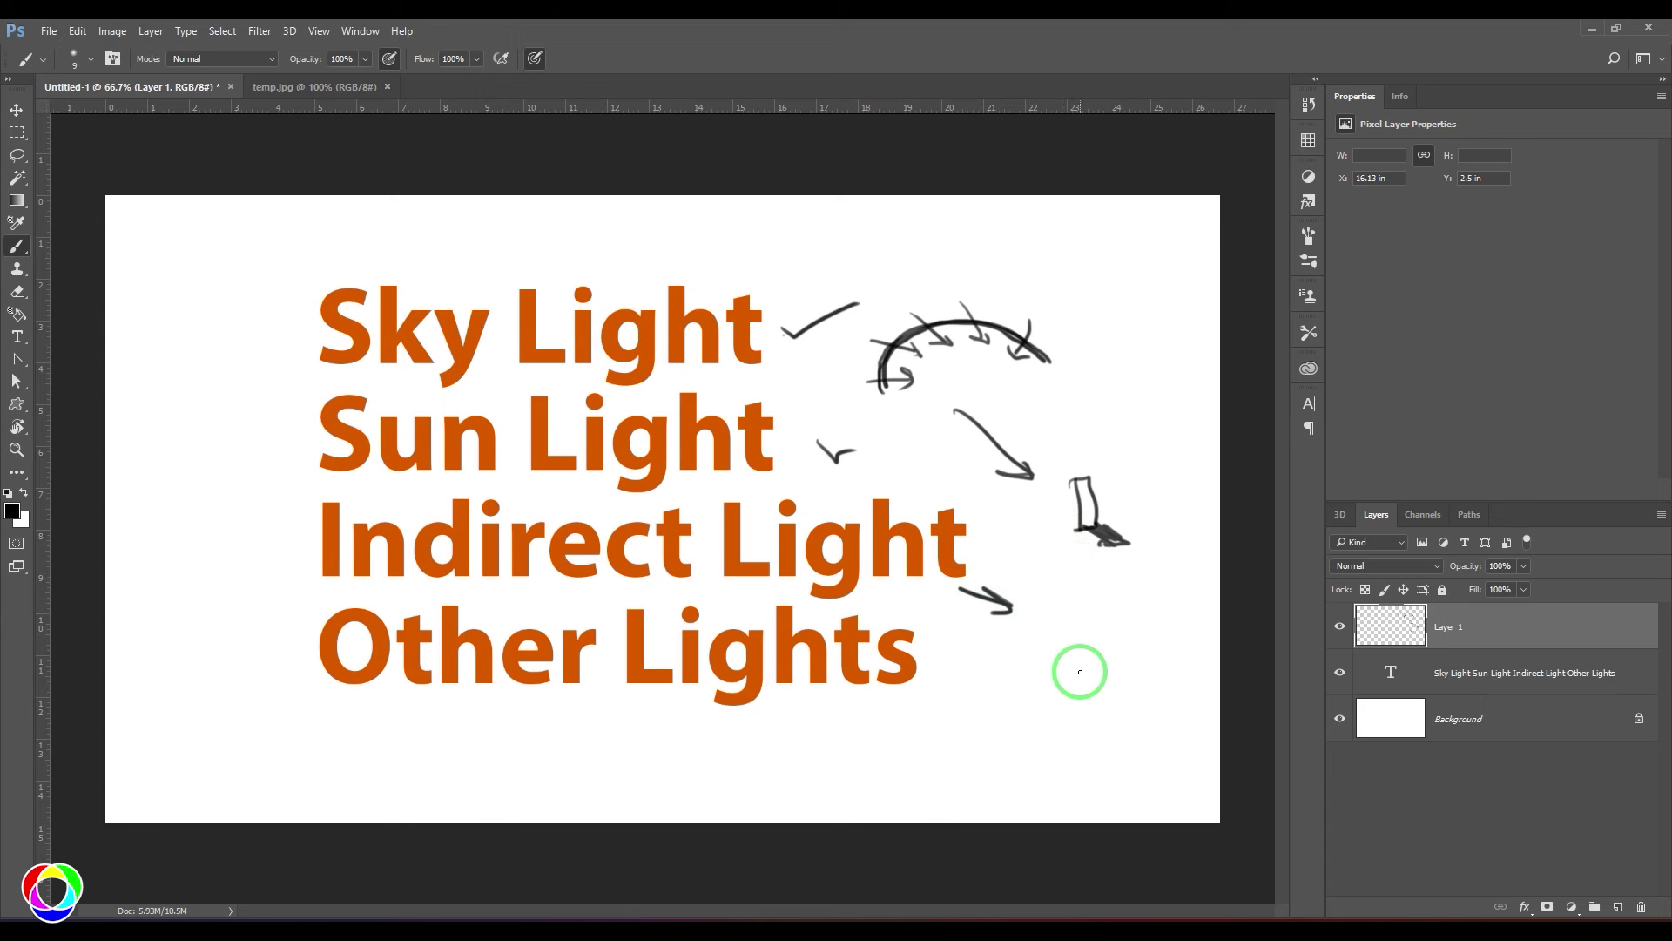
mouse_move(964, 475)
mouse_down()
mouse_move(1049, 558)
mouse_move(1078, 521)
mouse_up()
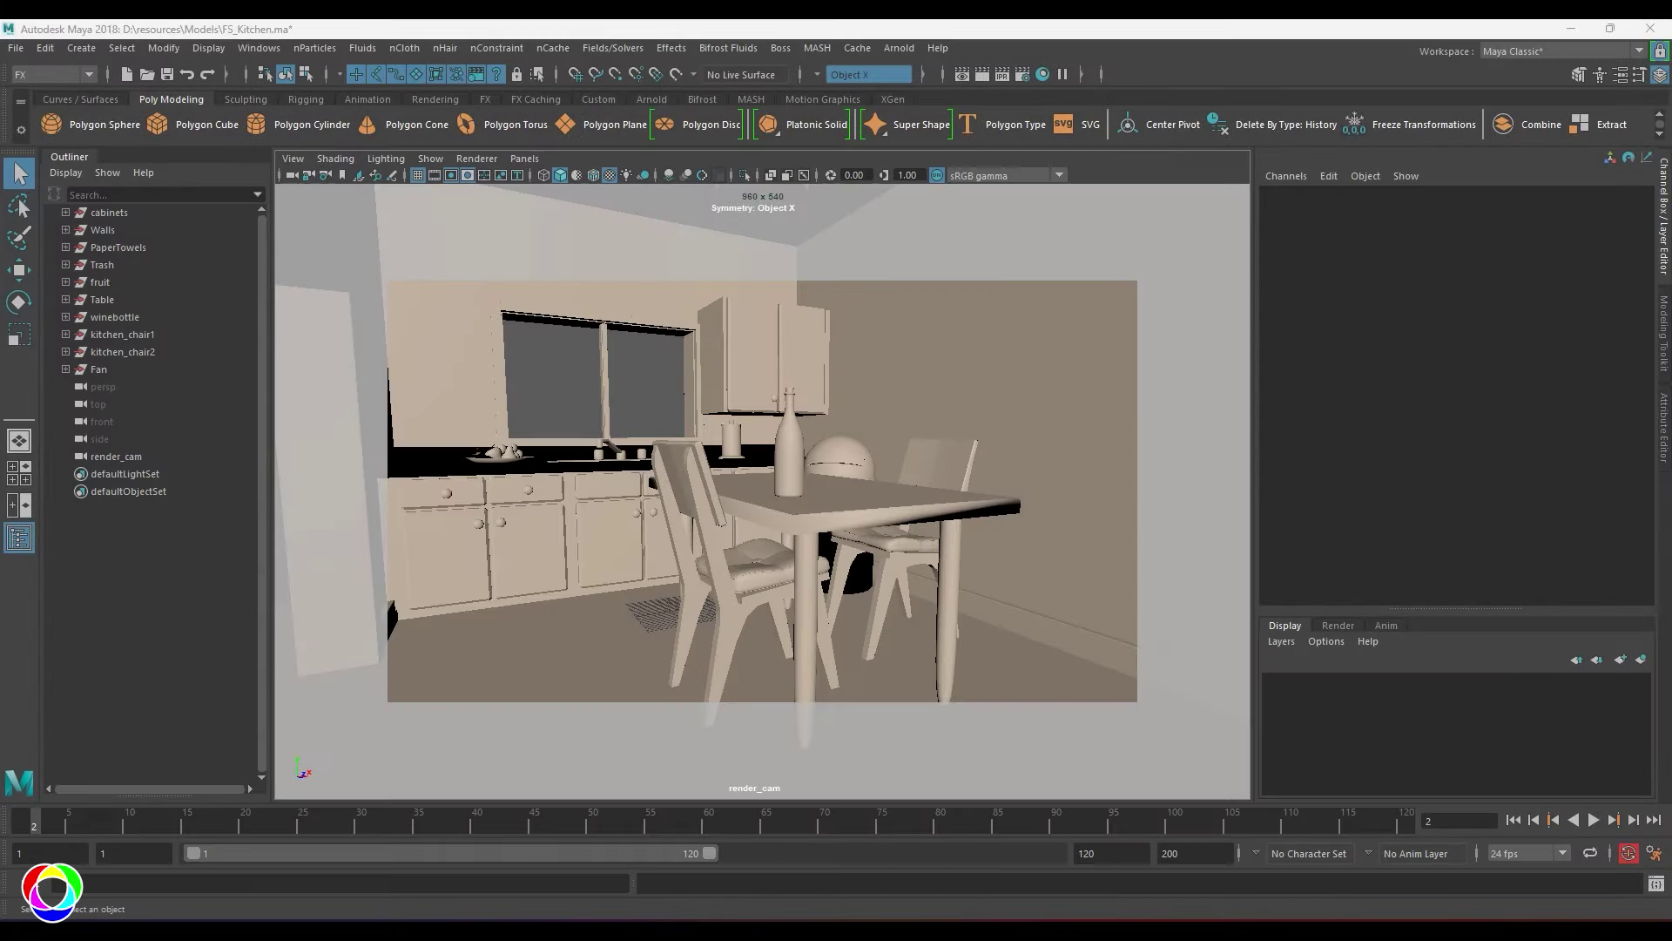
Return to Maya, create an Arnold Skydome Light and show its full attributes
click(898, 48)
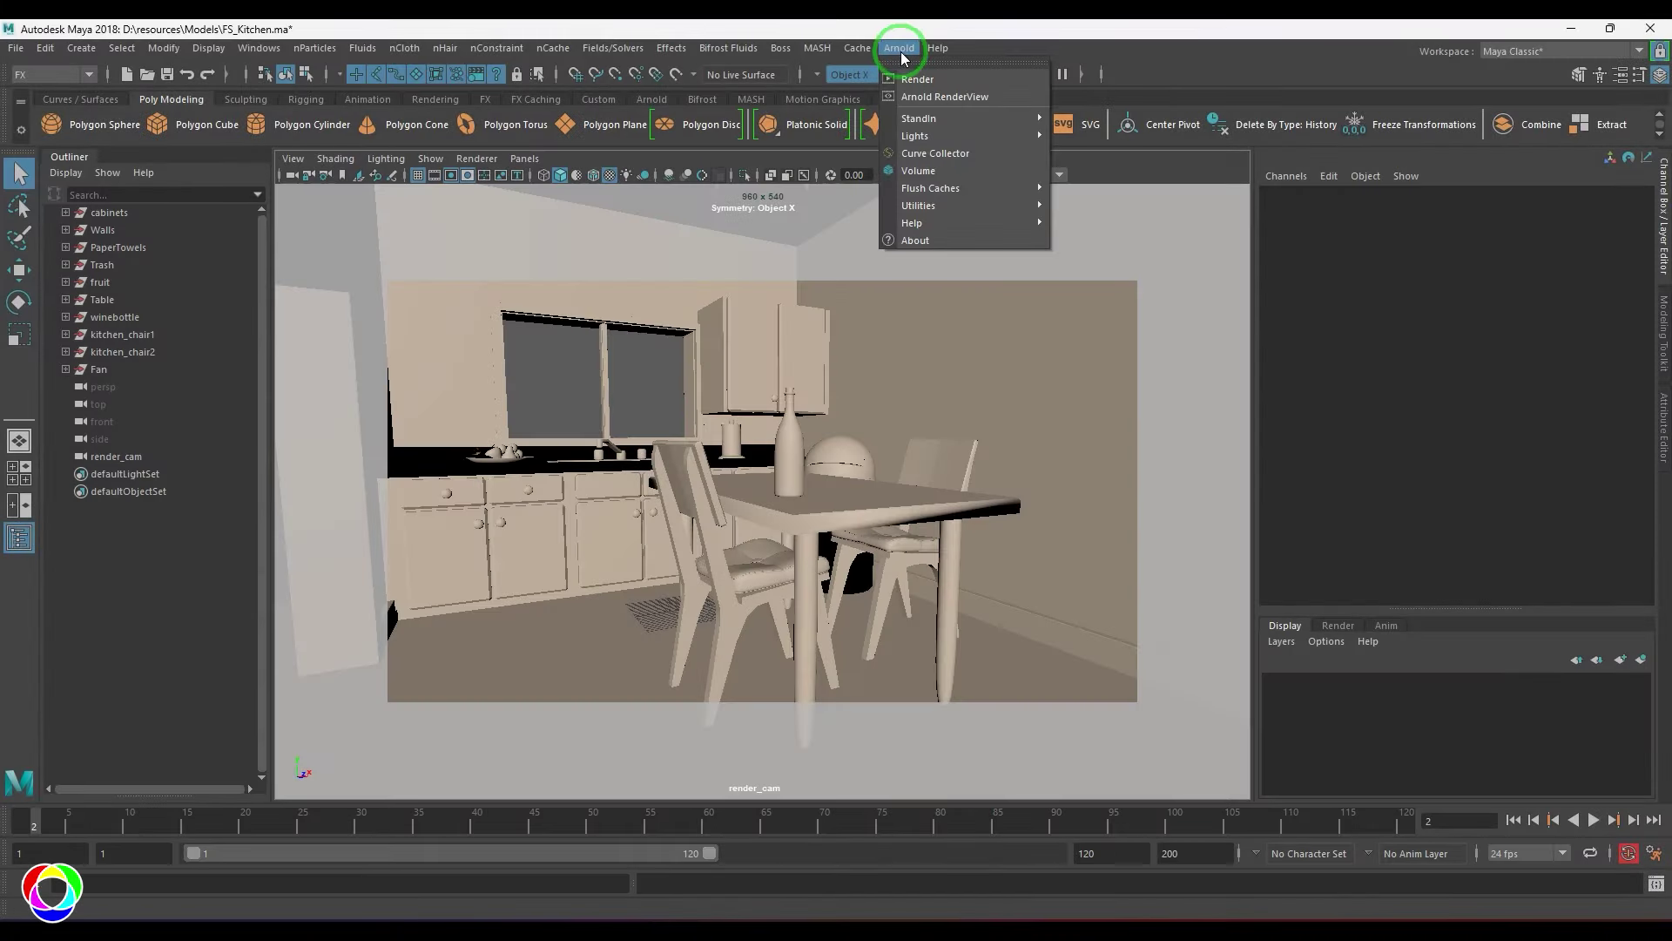
mouse_move(940, 136)
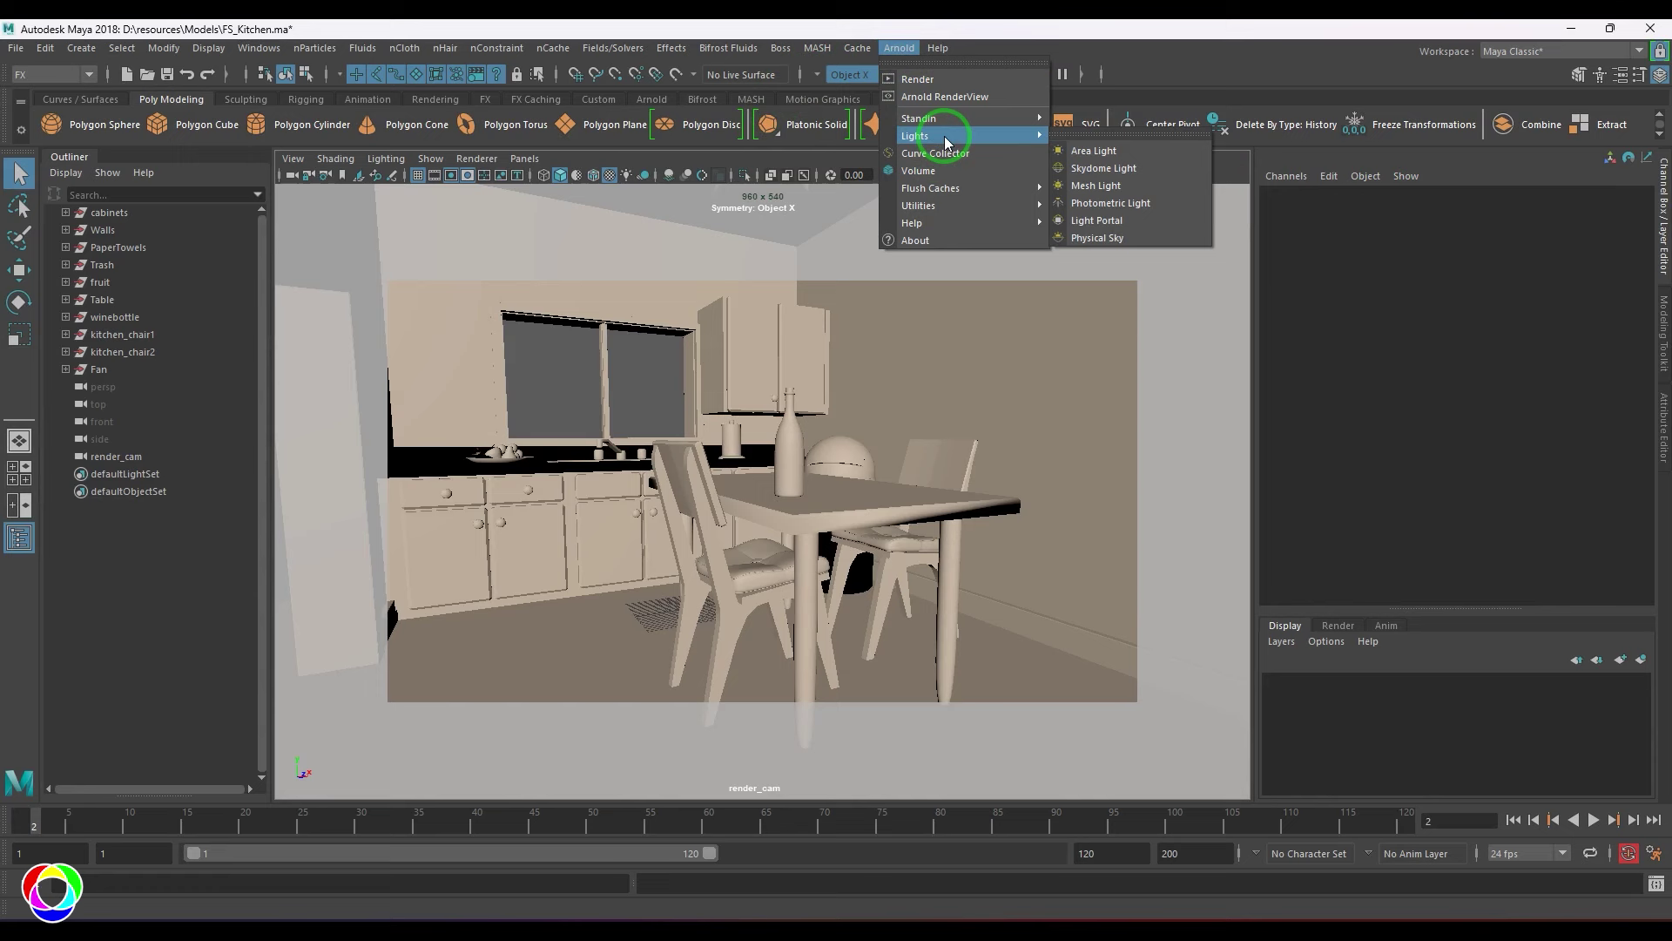
click(1121, 177)
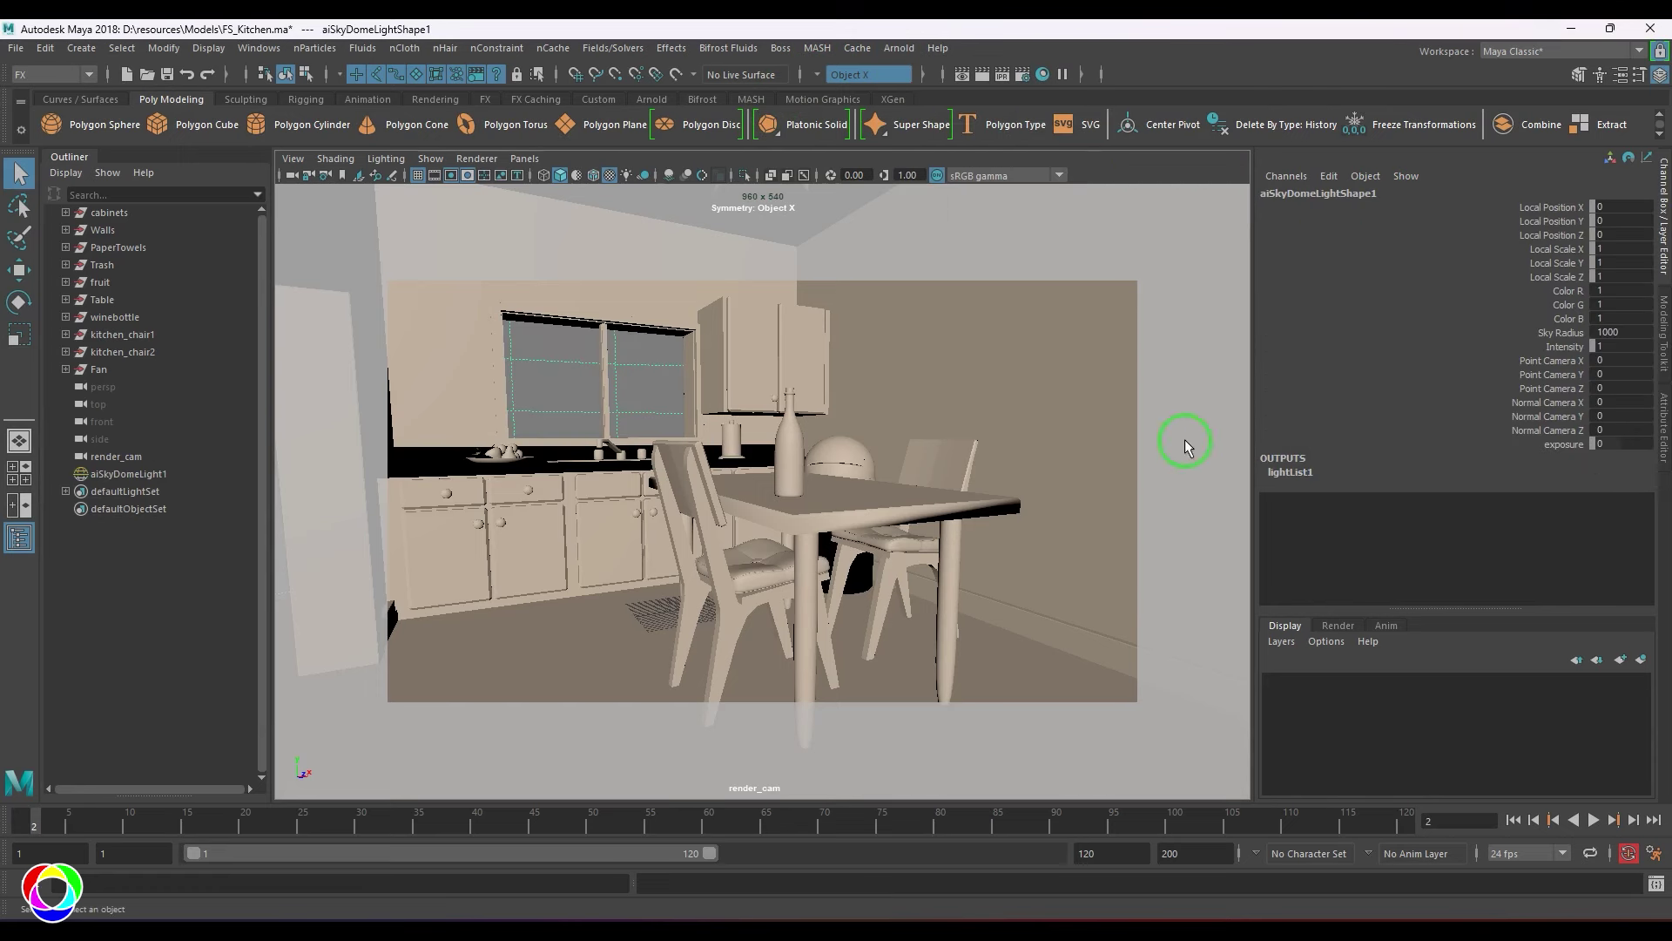
click(1659, 457)
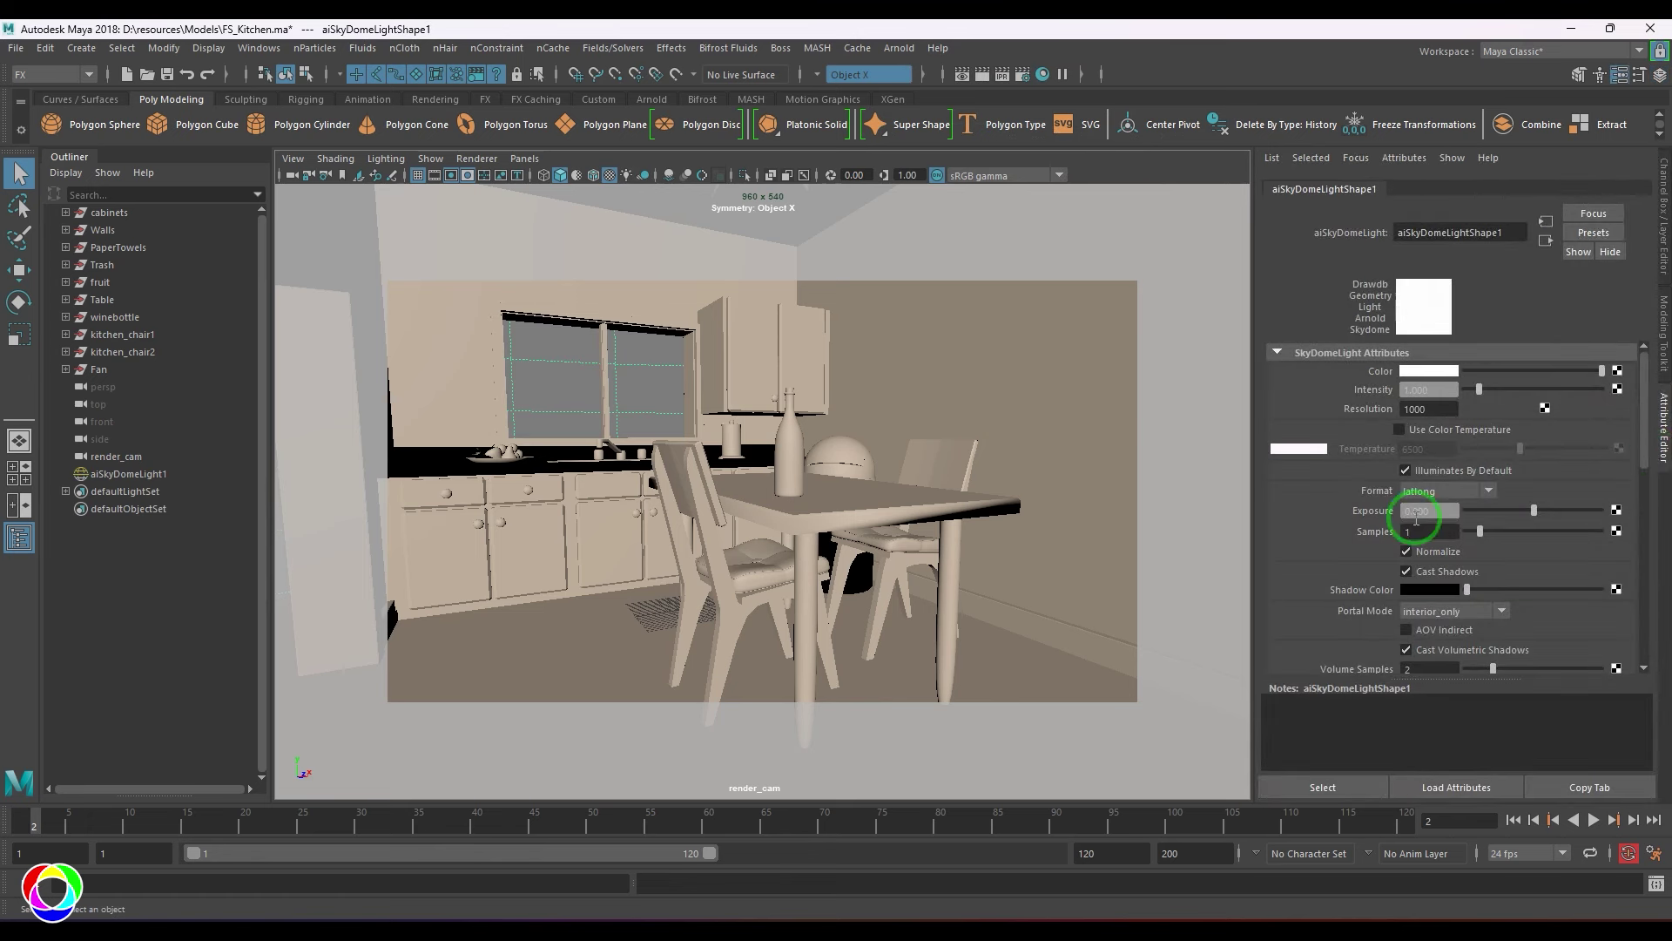
Try a color temperature of 8000 on the skydome light, and turn Use Color Temperature off again
click(1402, 430)
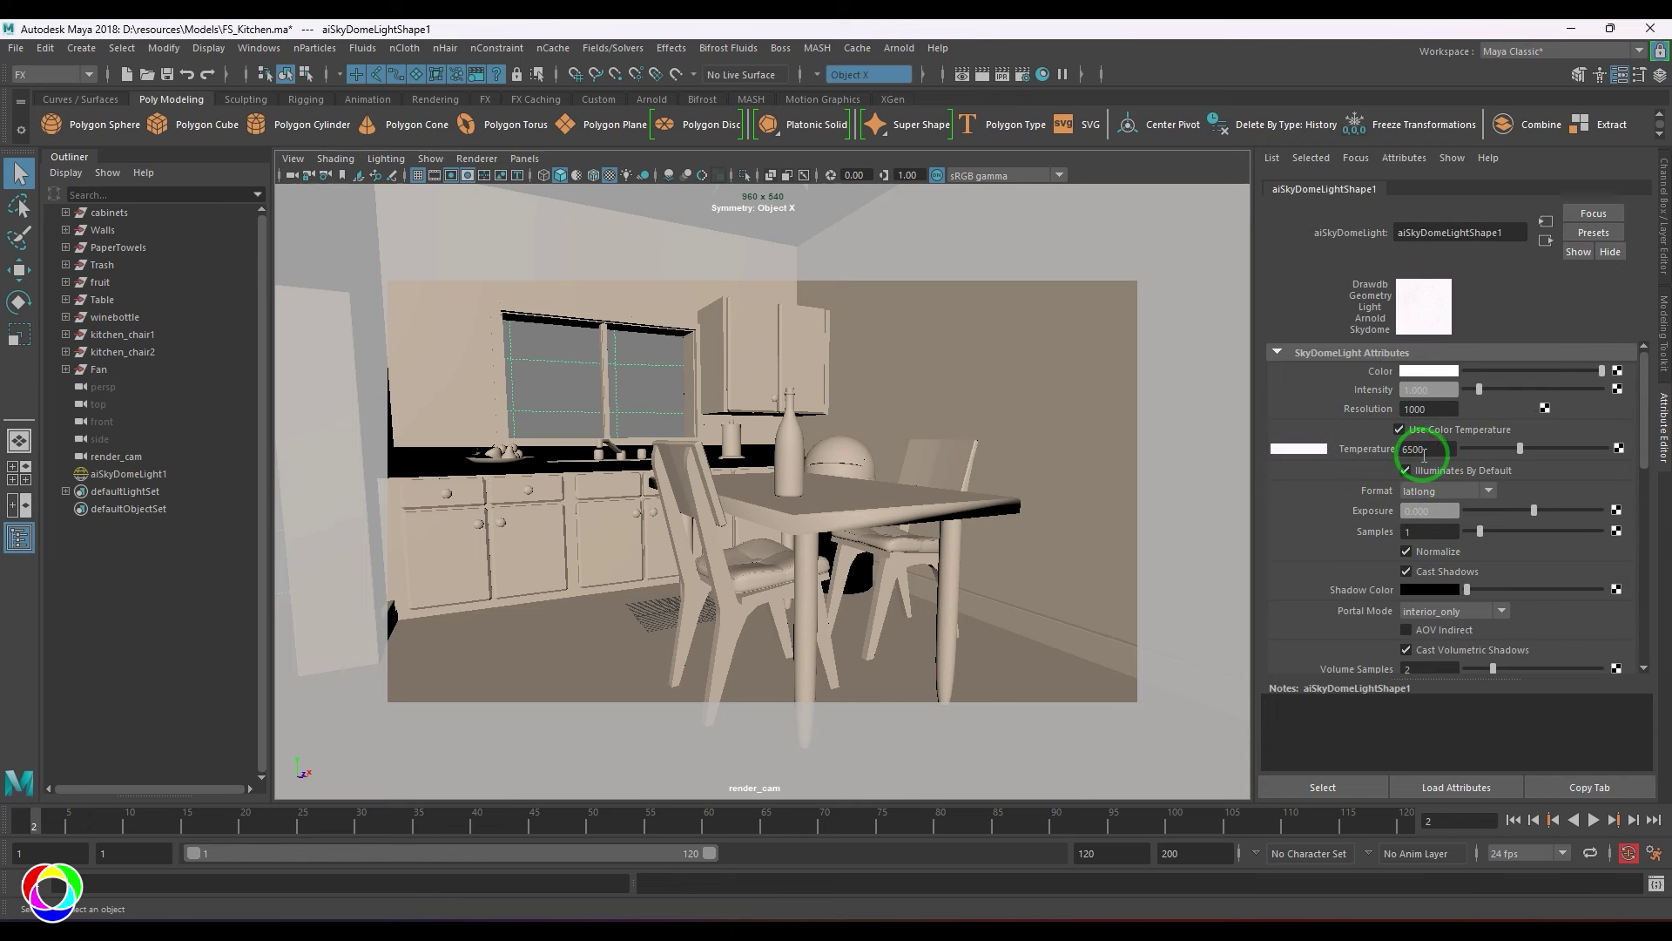
double_click(1424, 450)
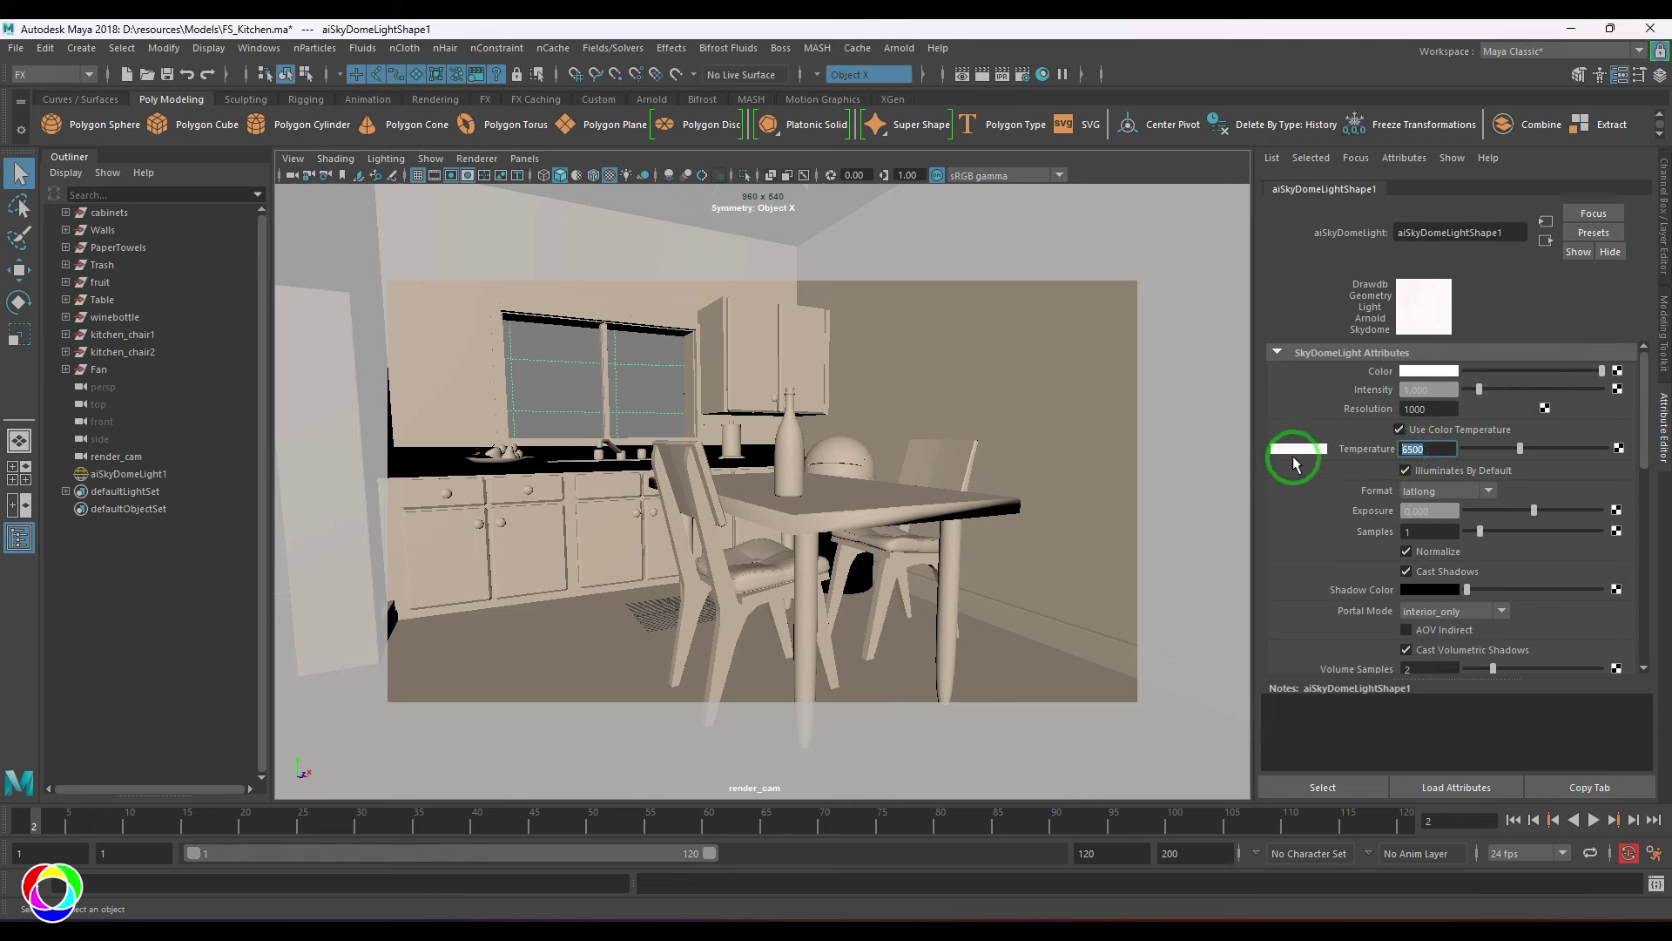
text(8000)
key(Return)
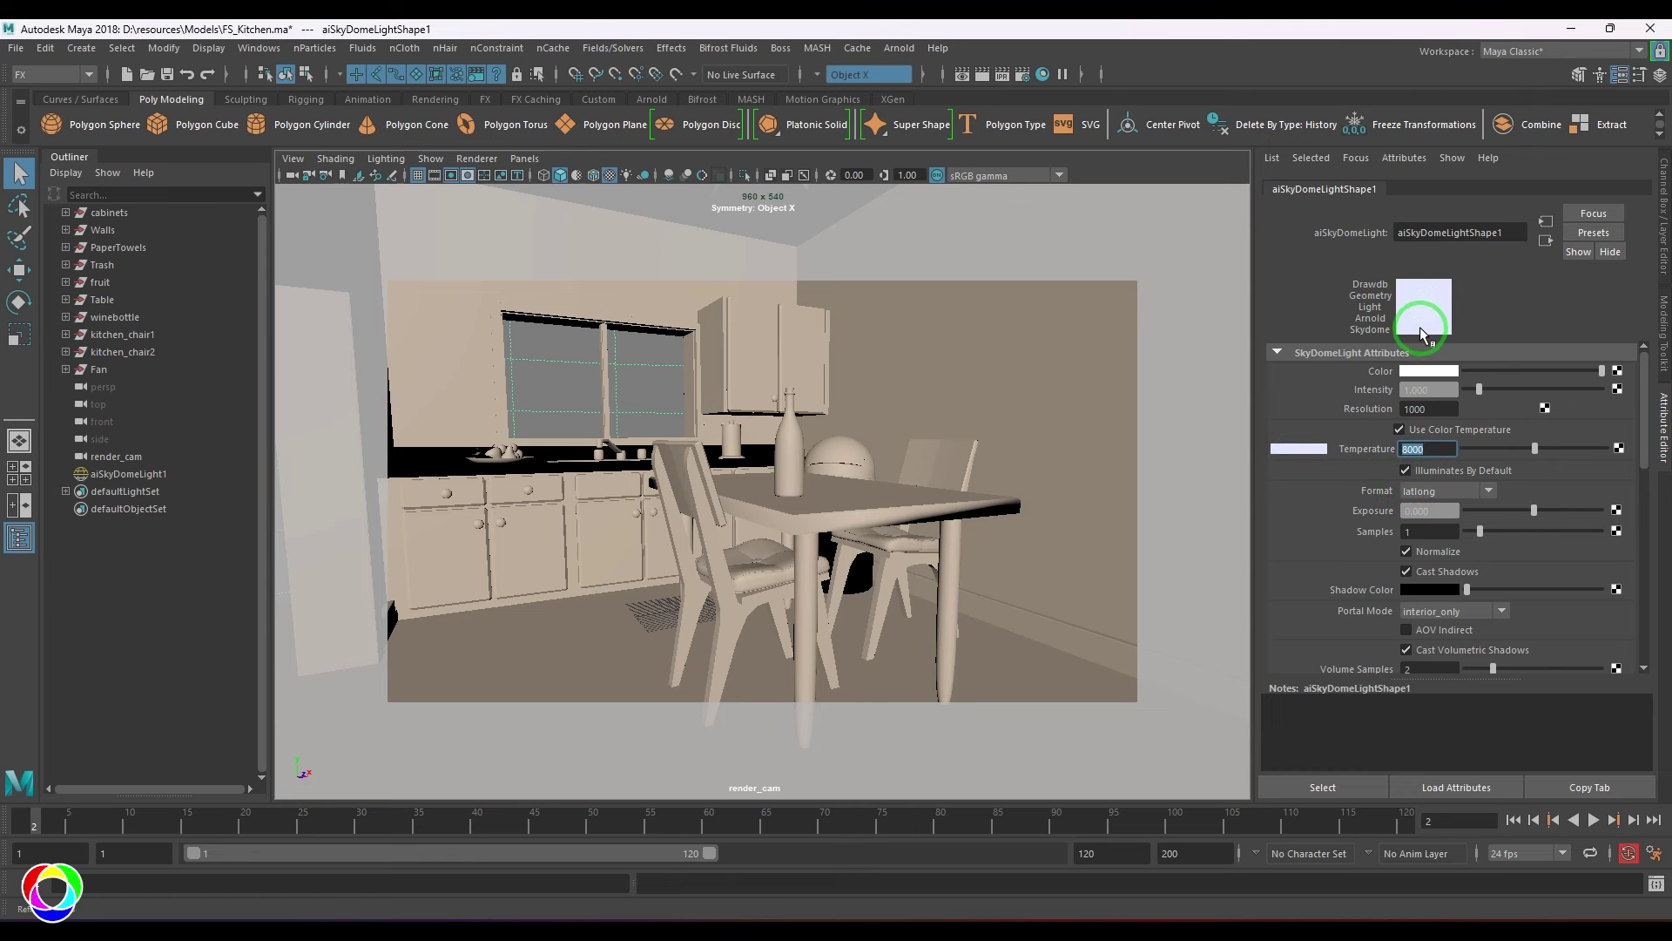
click(1428, 431)
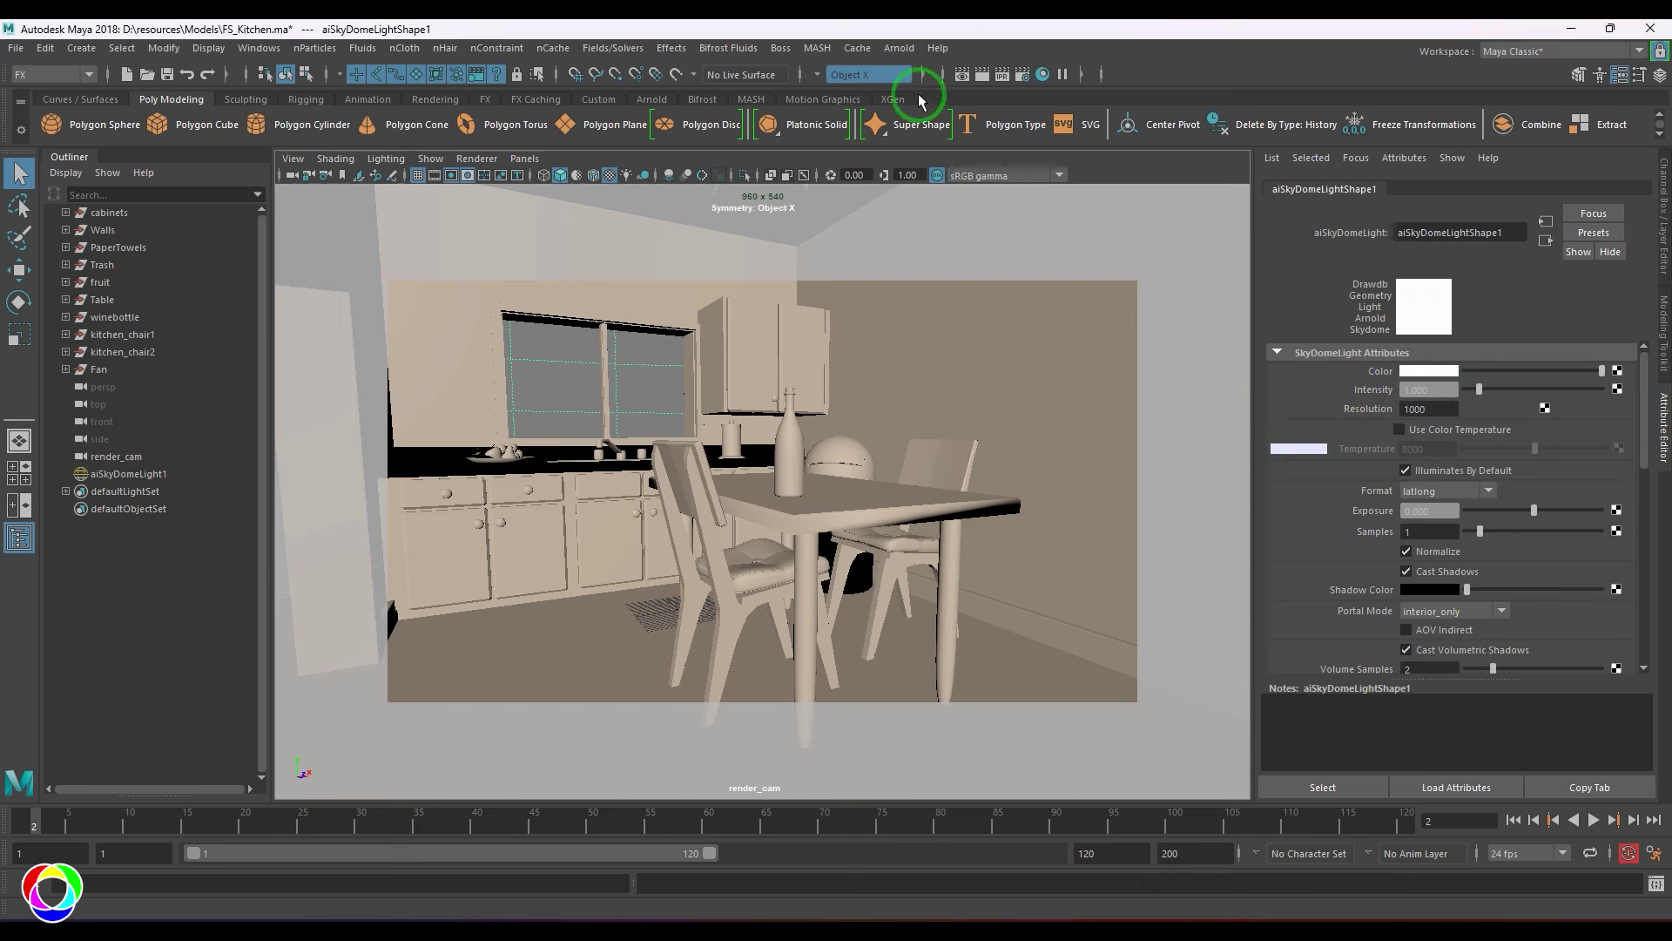
Render the kitchen through render_cam in the Arnold RenderView, closing the old Render View window
click(899, 48)
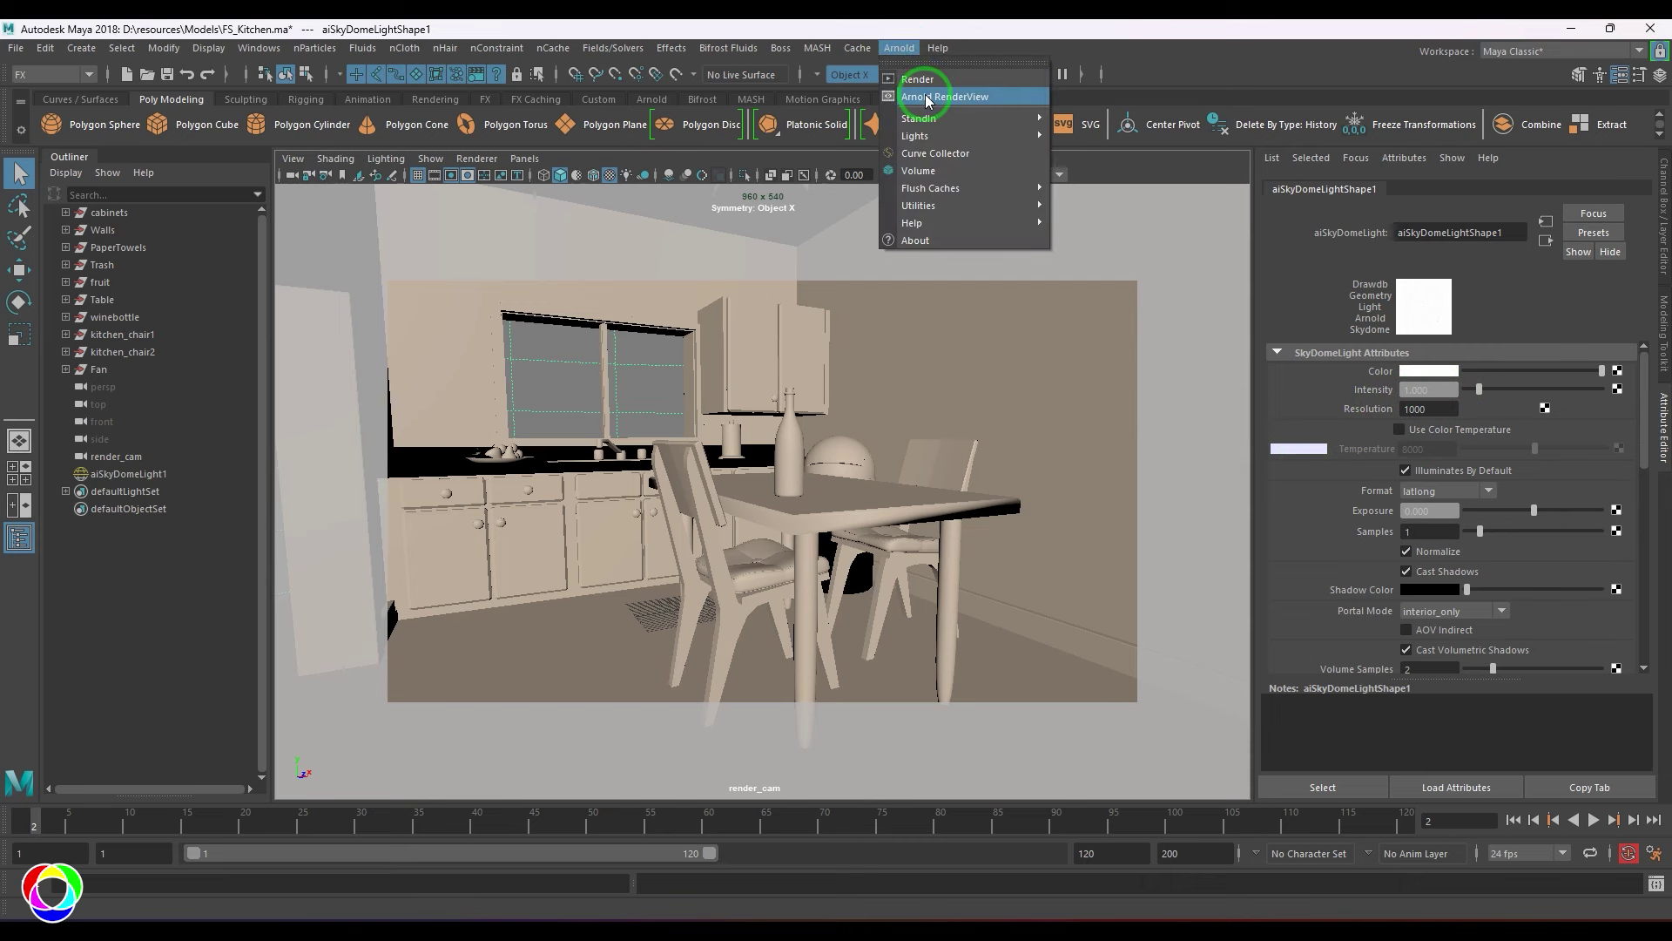
click(928, 97)
drag(694, 560, 827, 178)
click(962, 74)
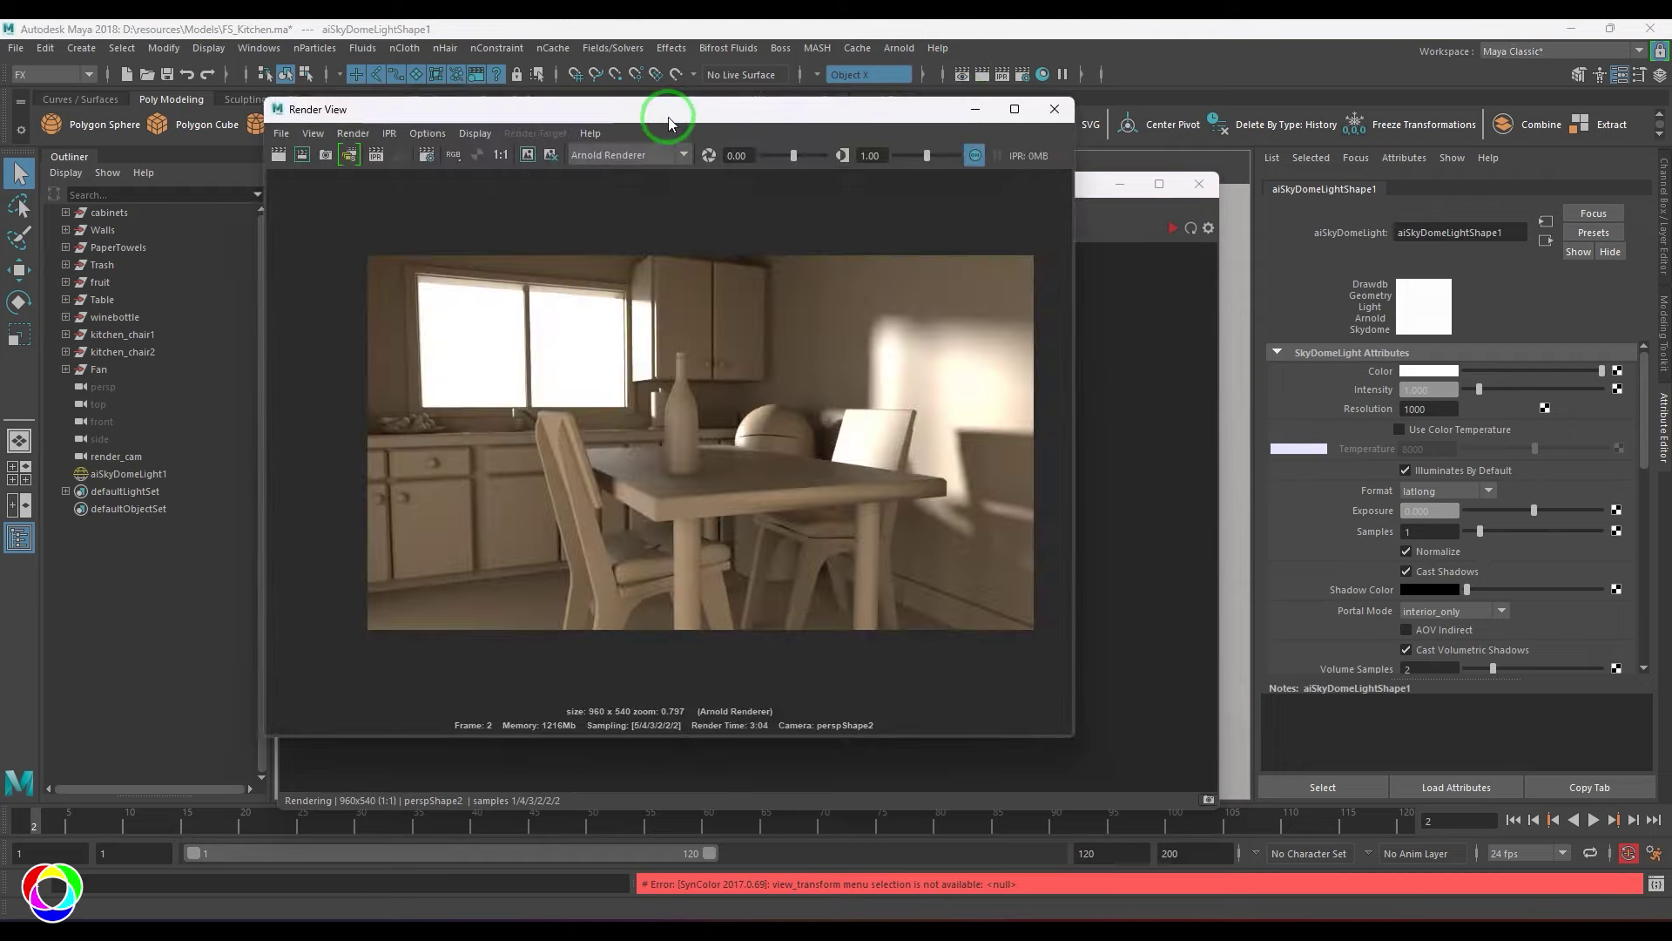
drag(668, 121, 844, 144)
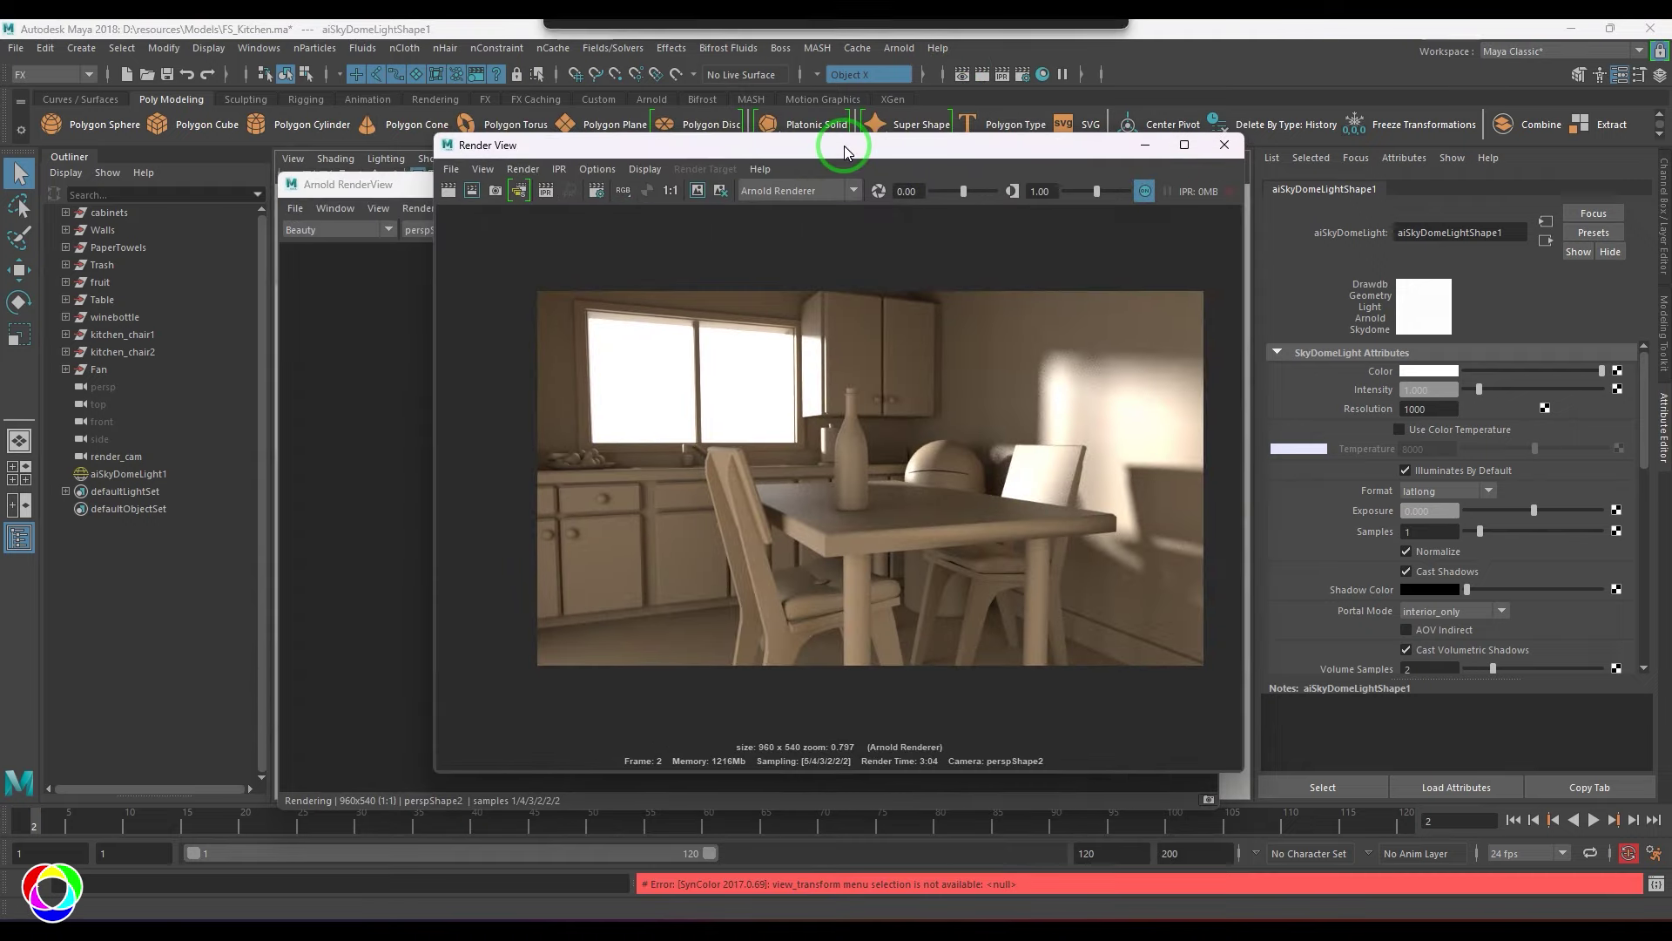
click(1229, 132)
drag(951, 190, 937, 149)
click(1158, 187)
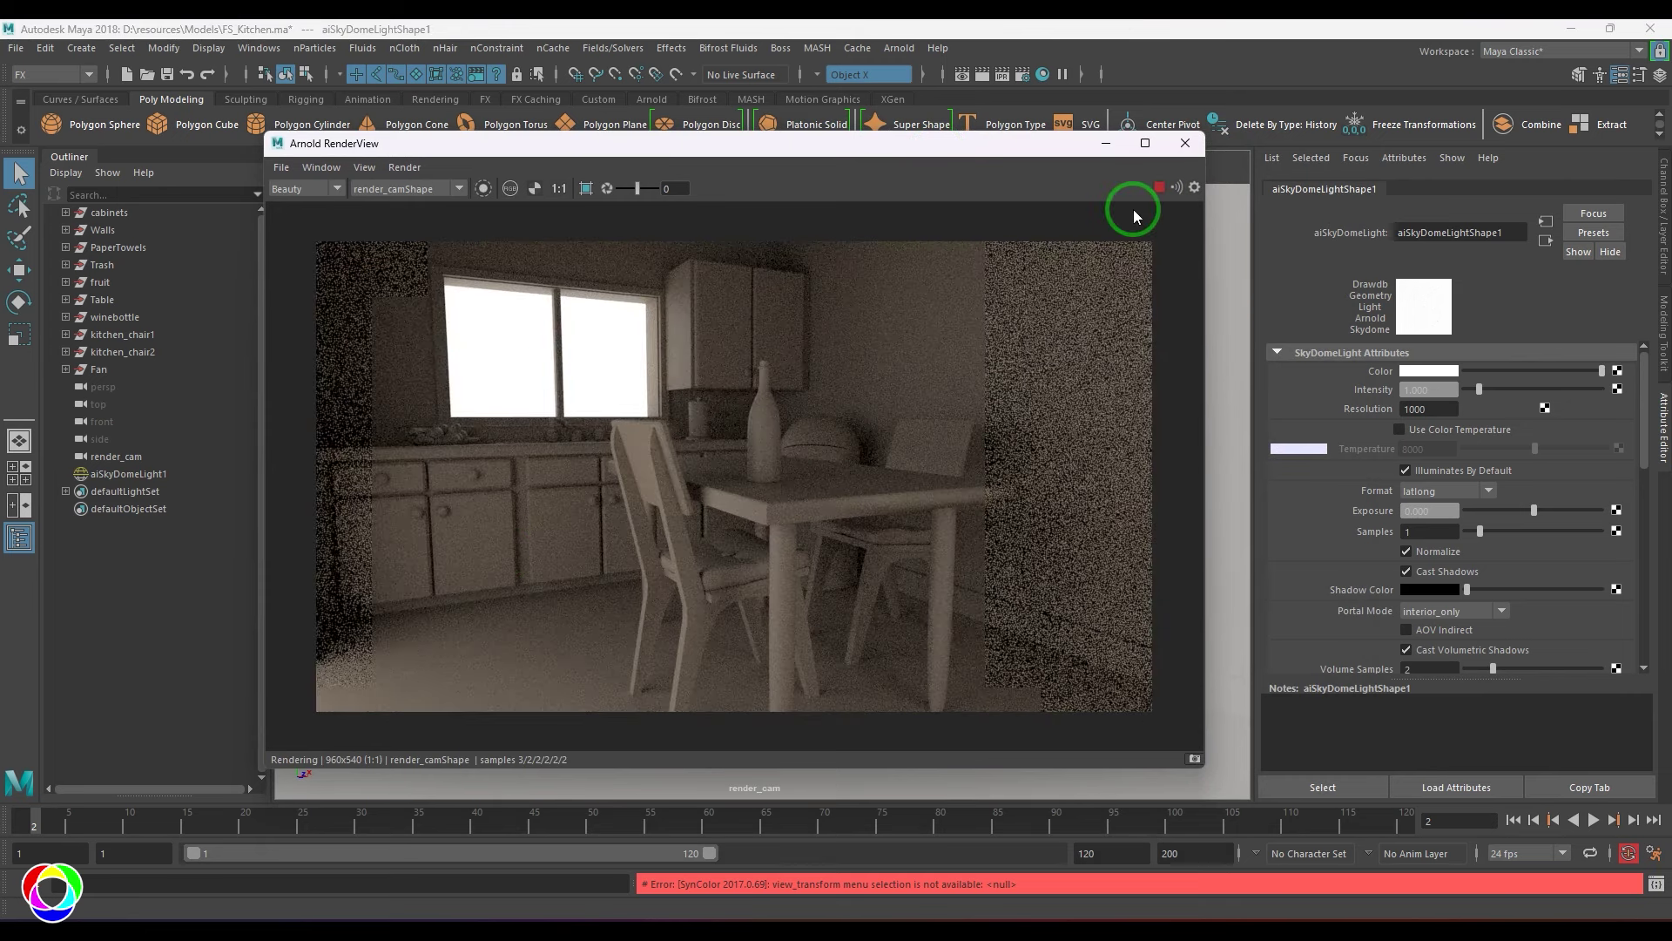
Try hiding the skydome light from the camera by setting its Camera visibility to 0 during a live render
click(129, 474)
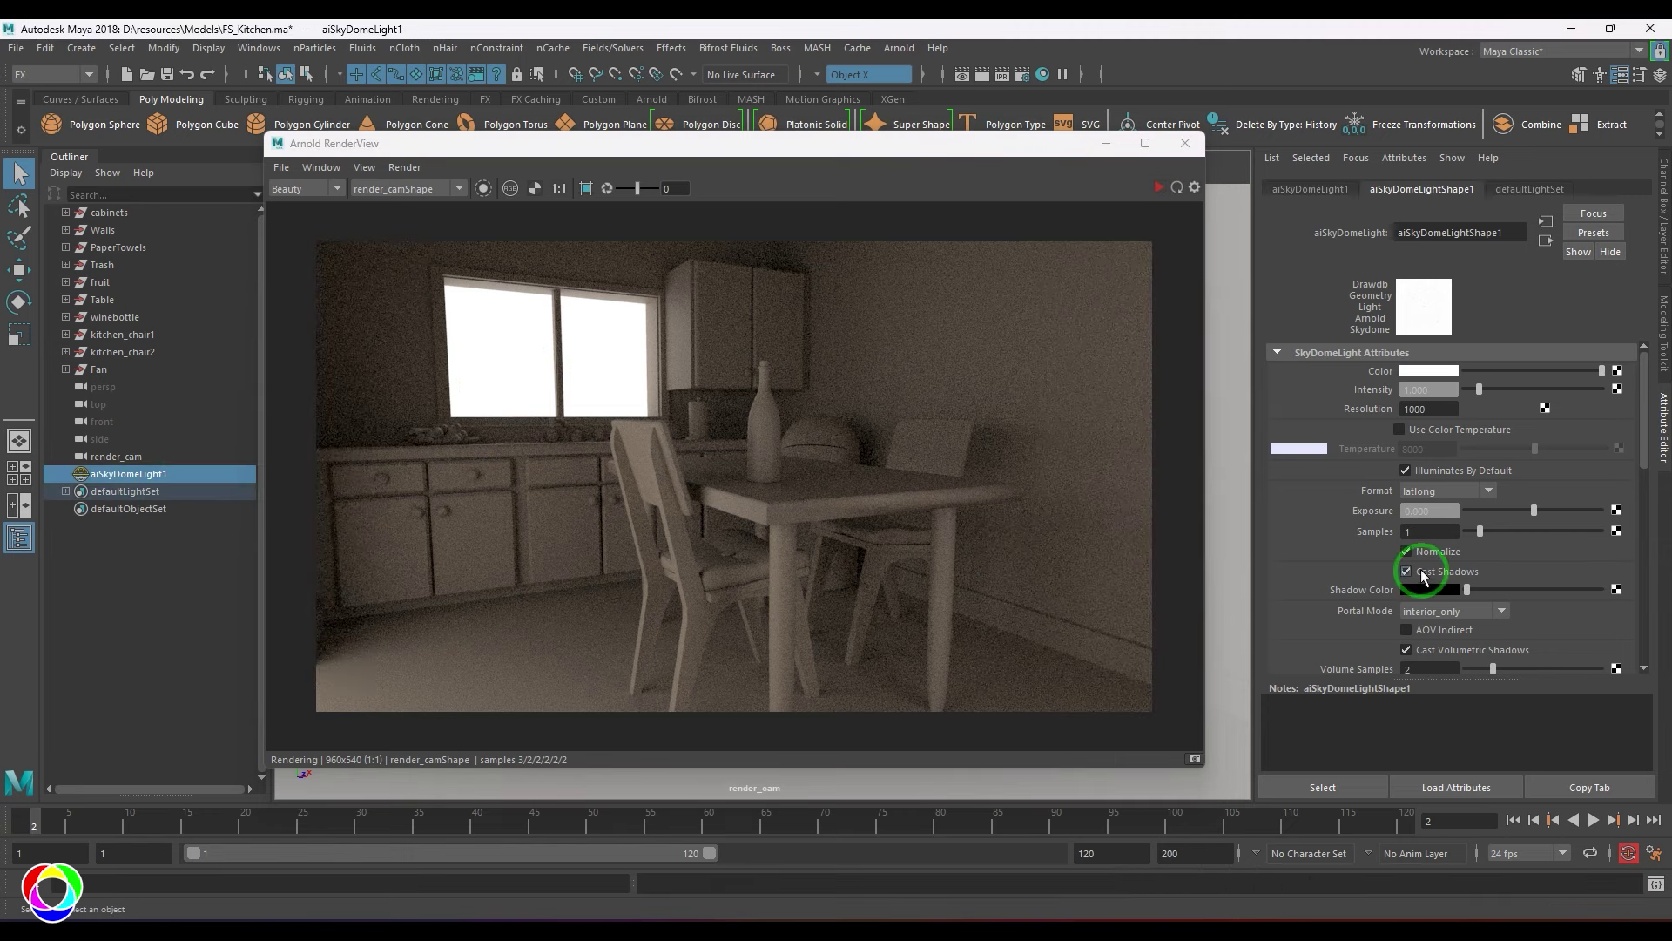
scroll(1429, 554, down, 3)
click(1420, 502)
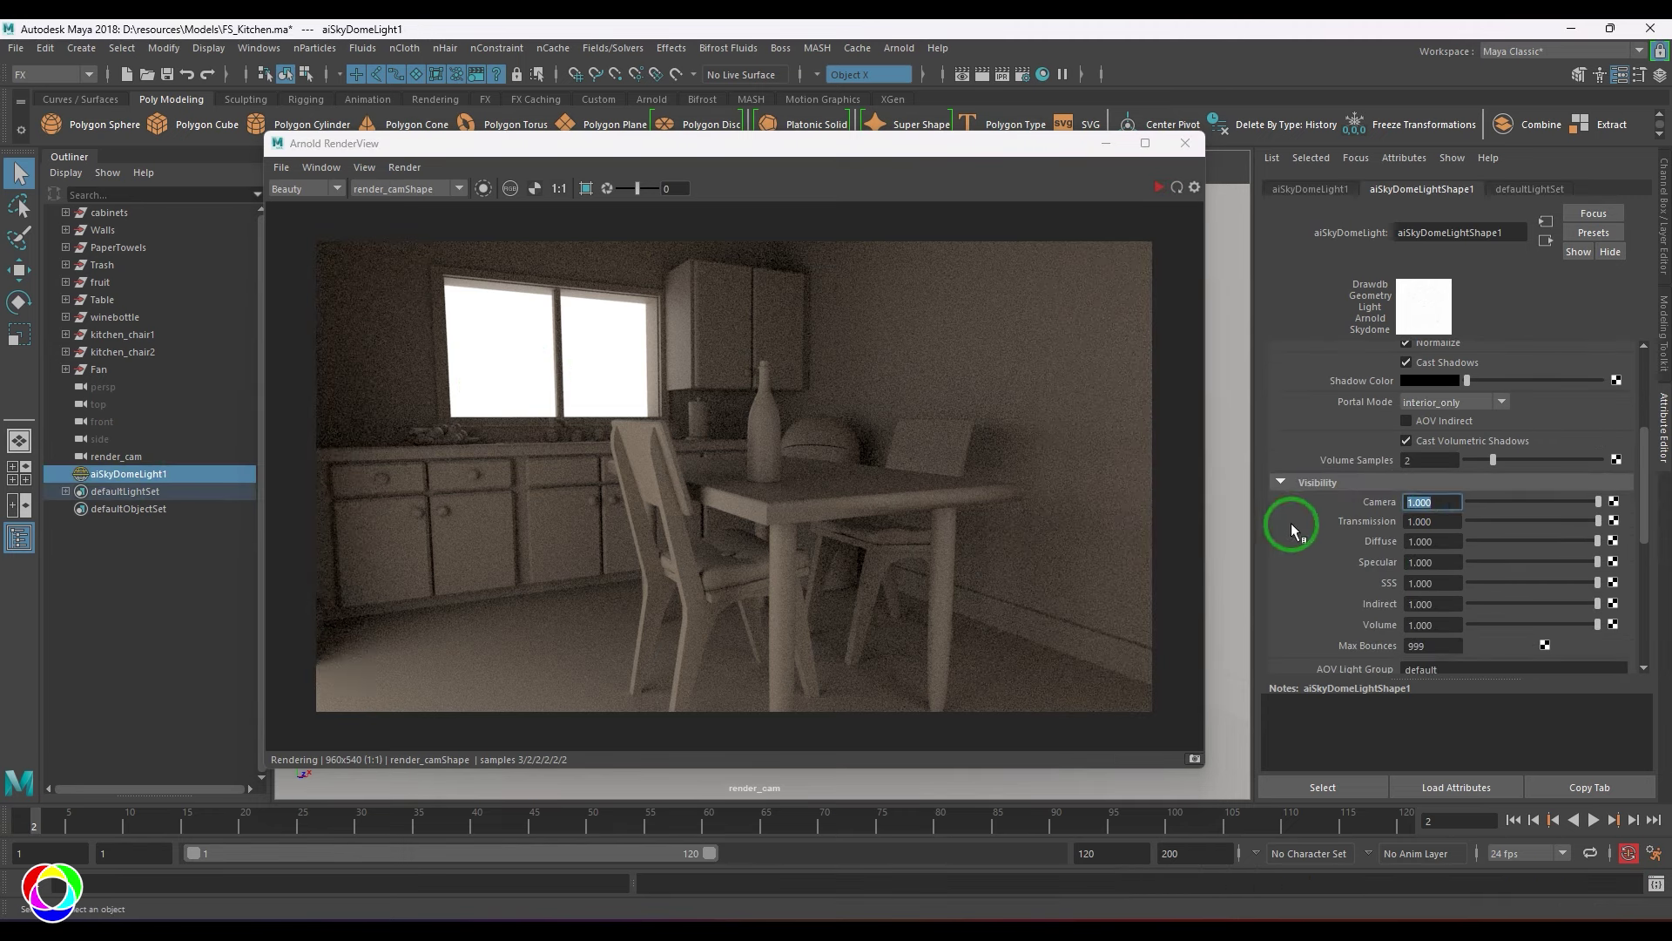
click(1158, 189)
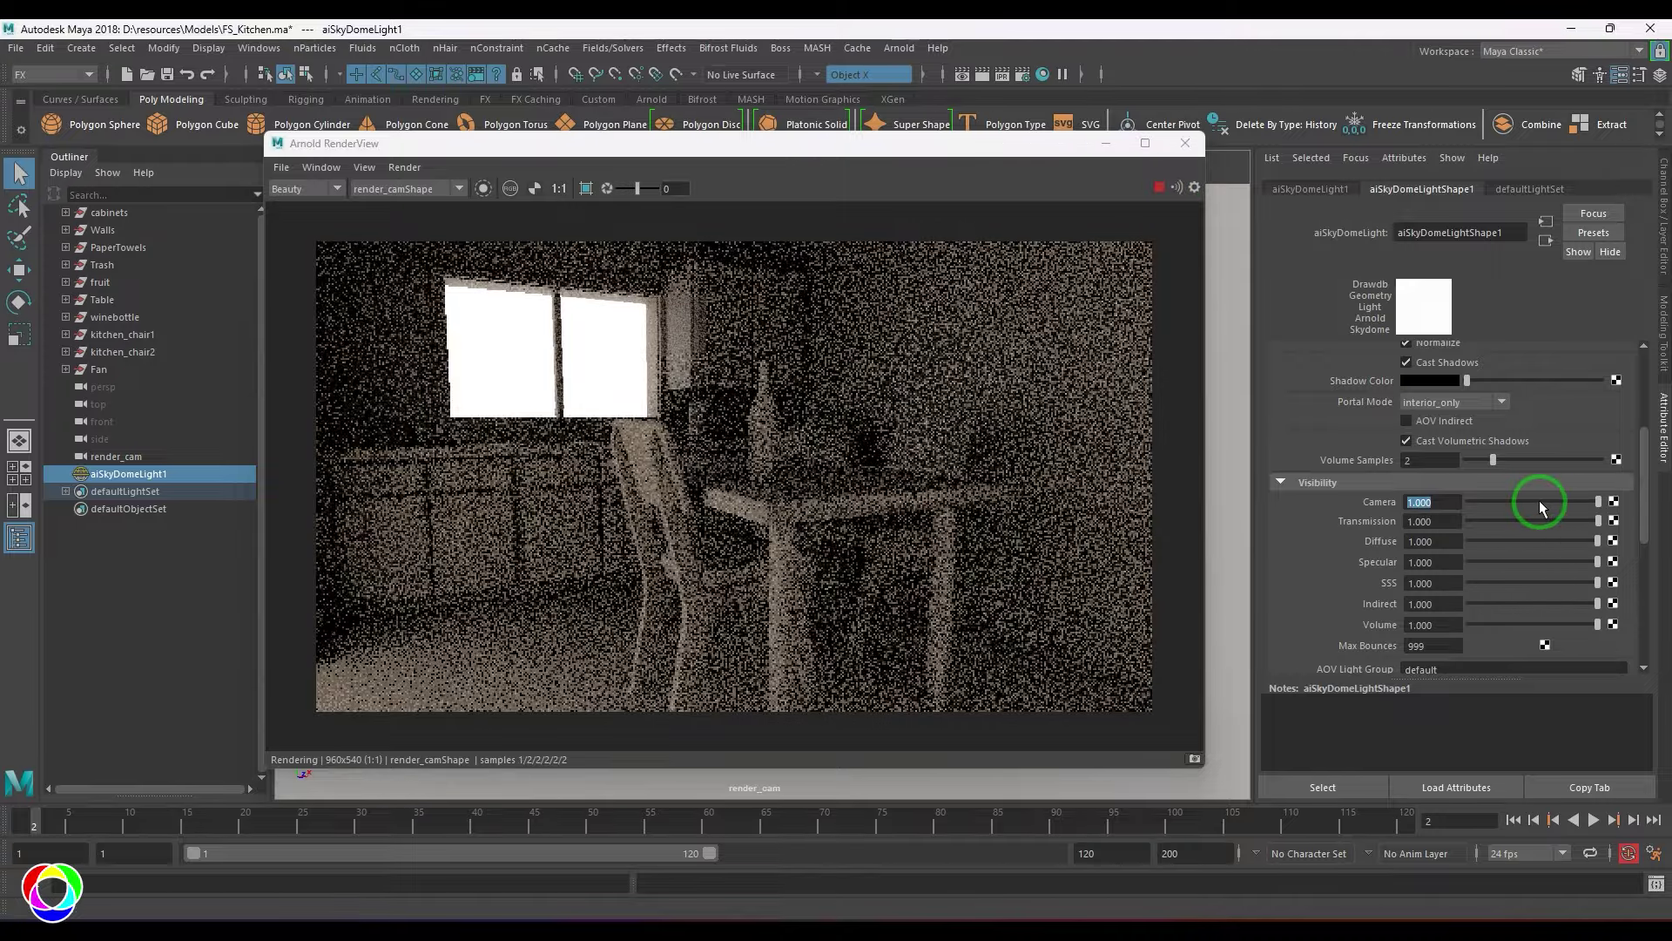
drag(1539, 502, 1467, 500)
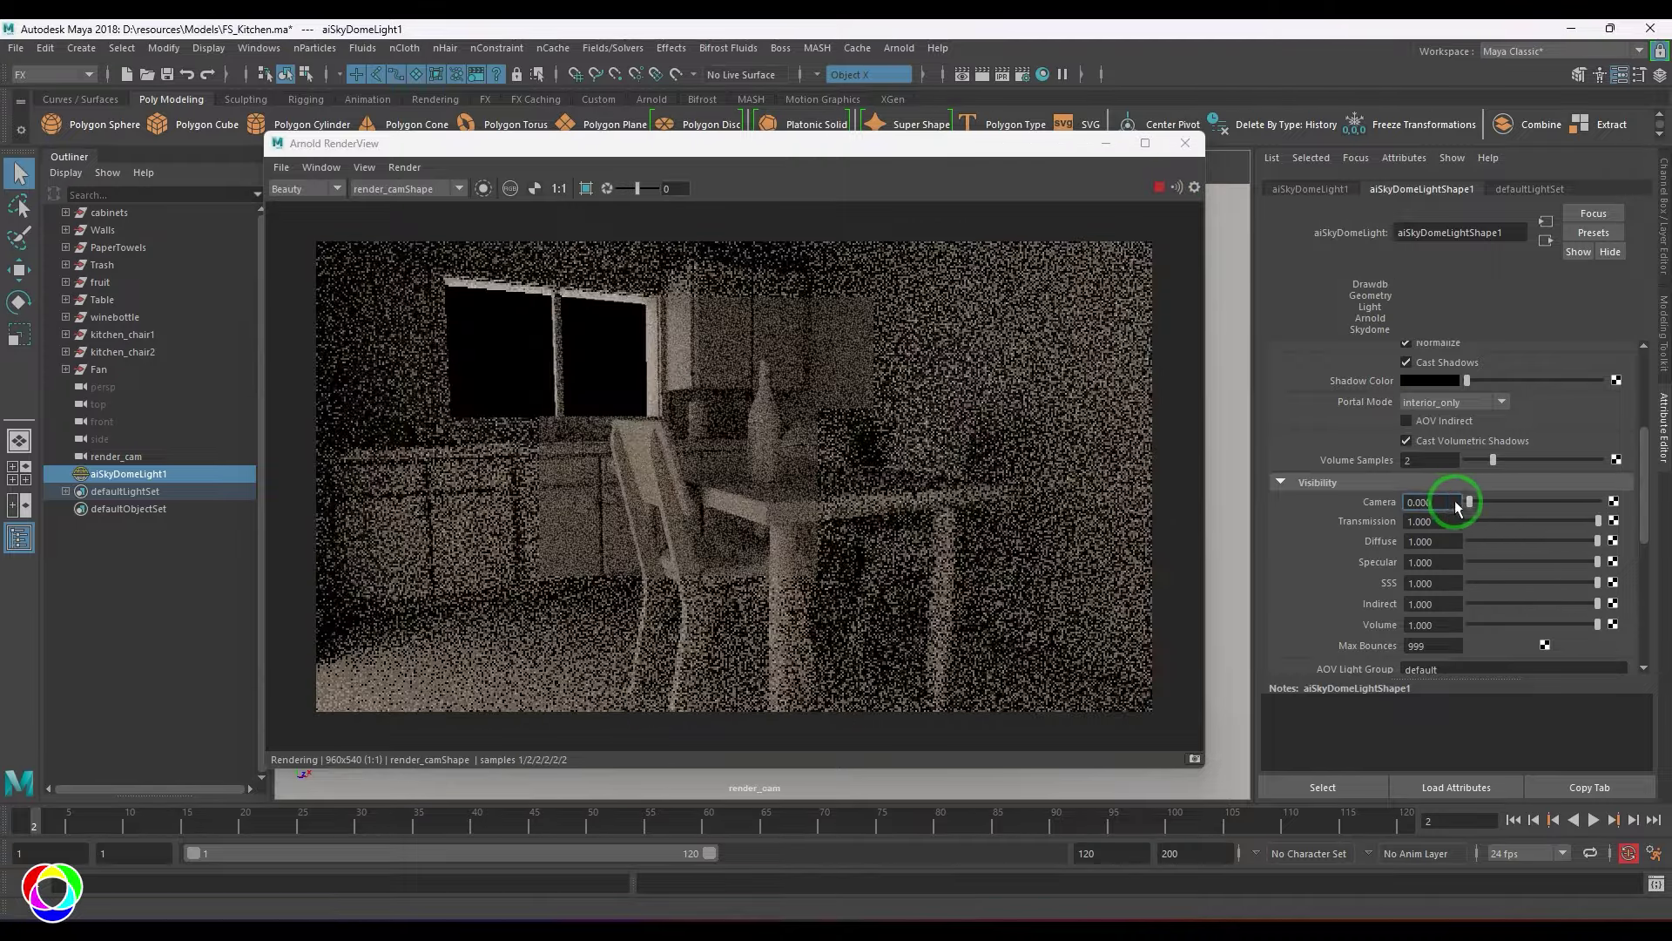
Restore the skydome light's Camera visibility to 1 and stop the live render
click(1437, 508)
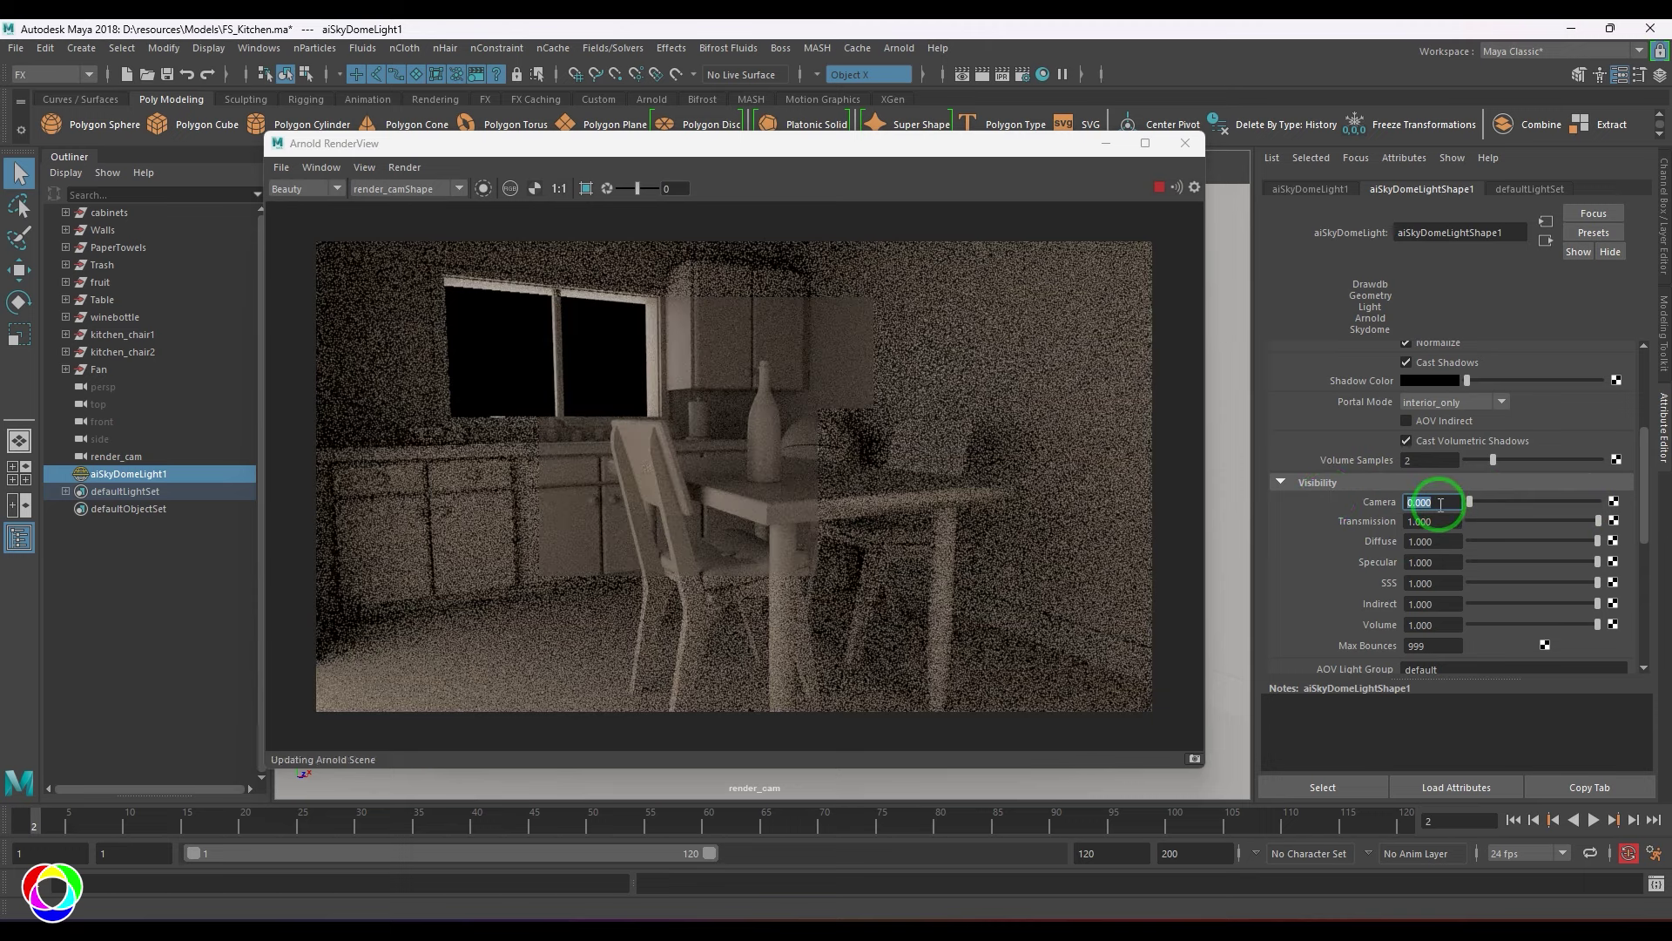
text(1)
key(Return)
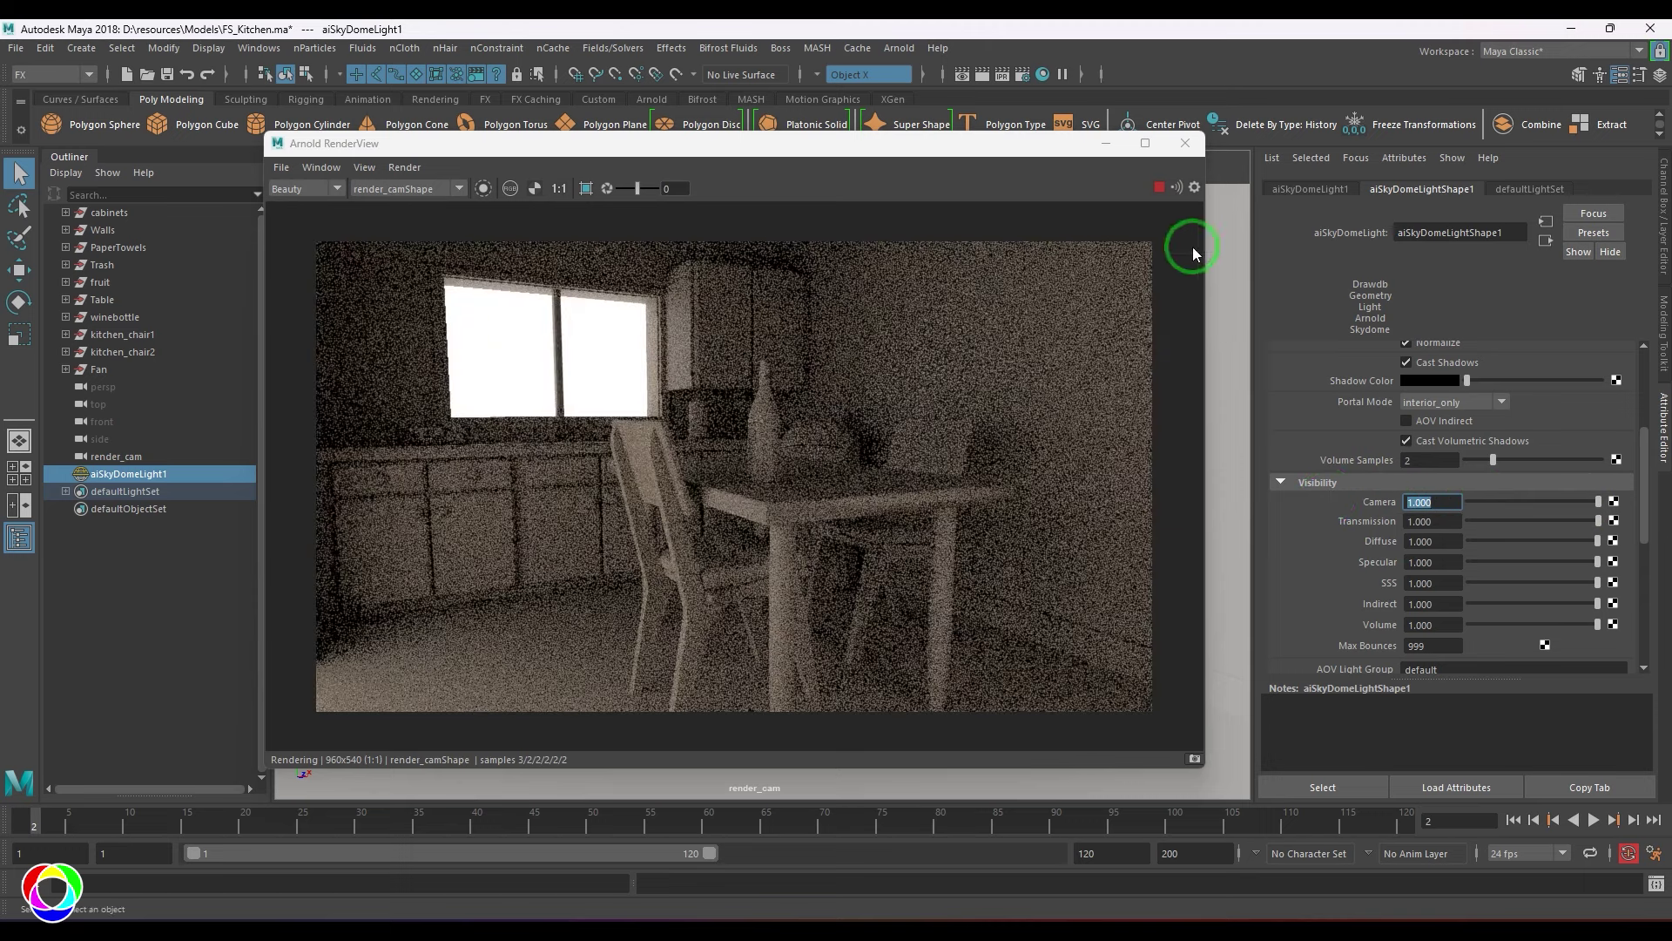
click(1158, 187)
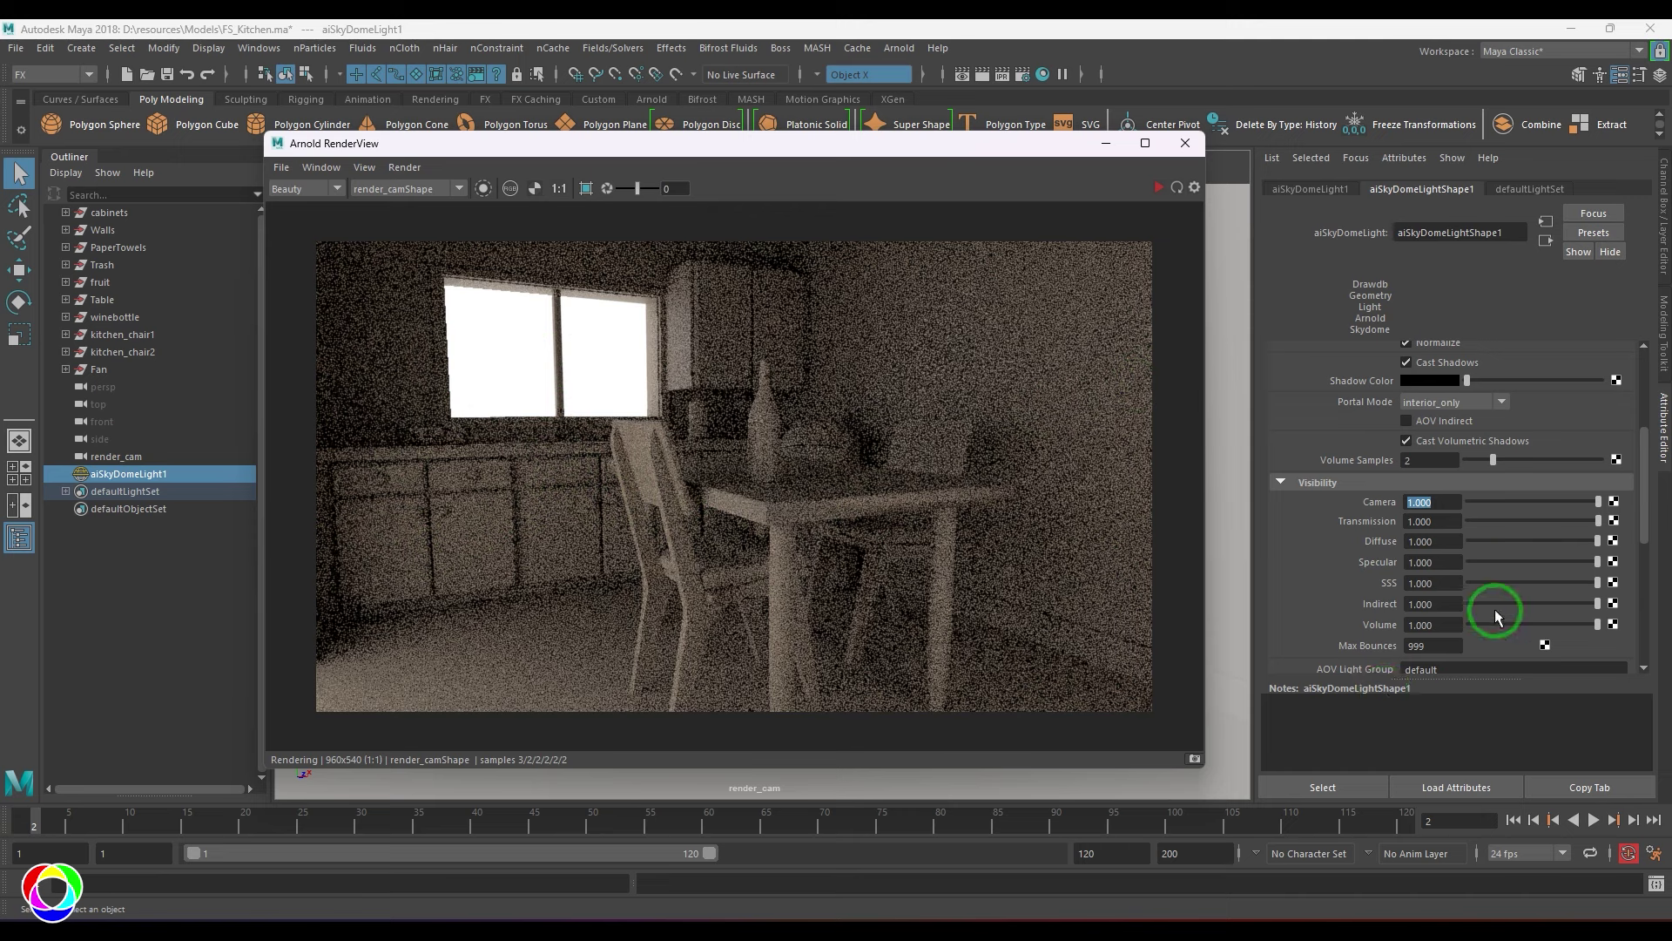
Restart the live render and set the skydome light's exposure to 1
scroll(1493, 601, up, 5)
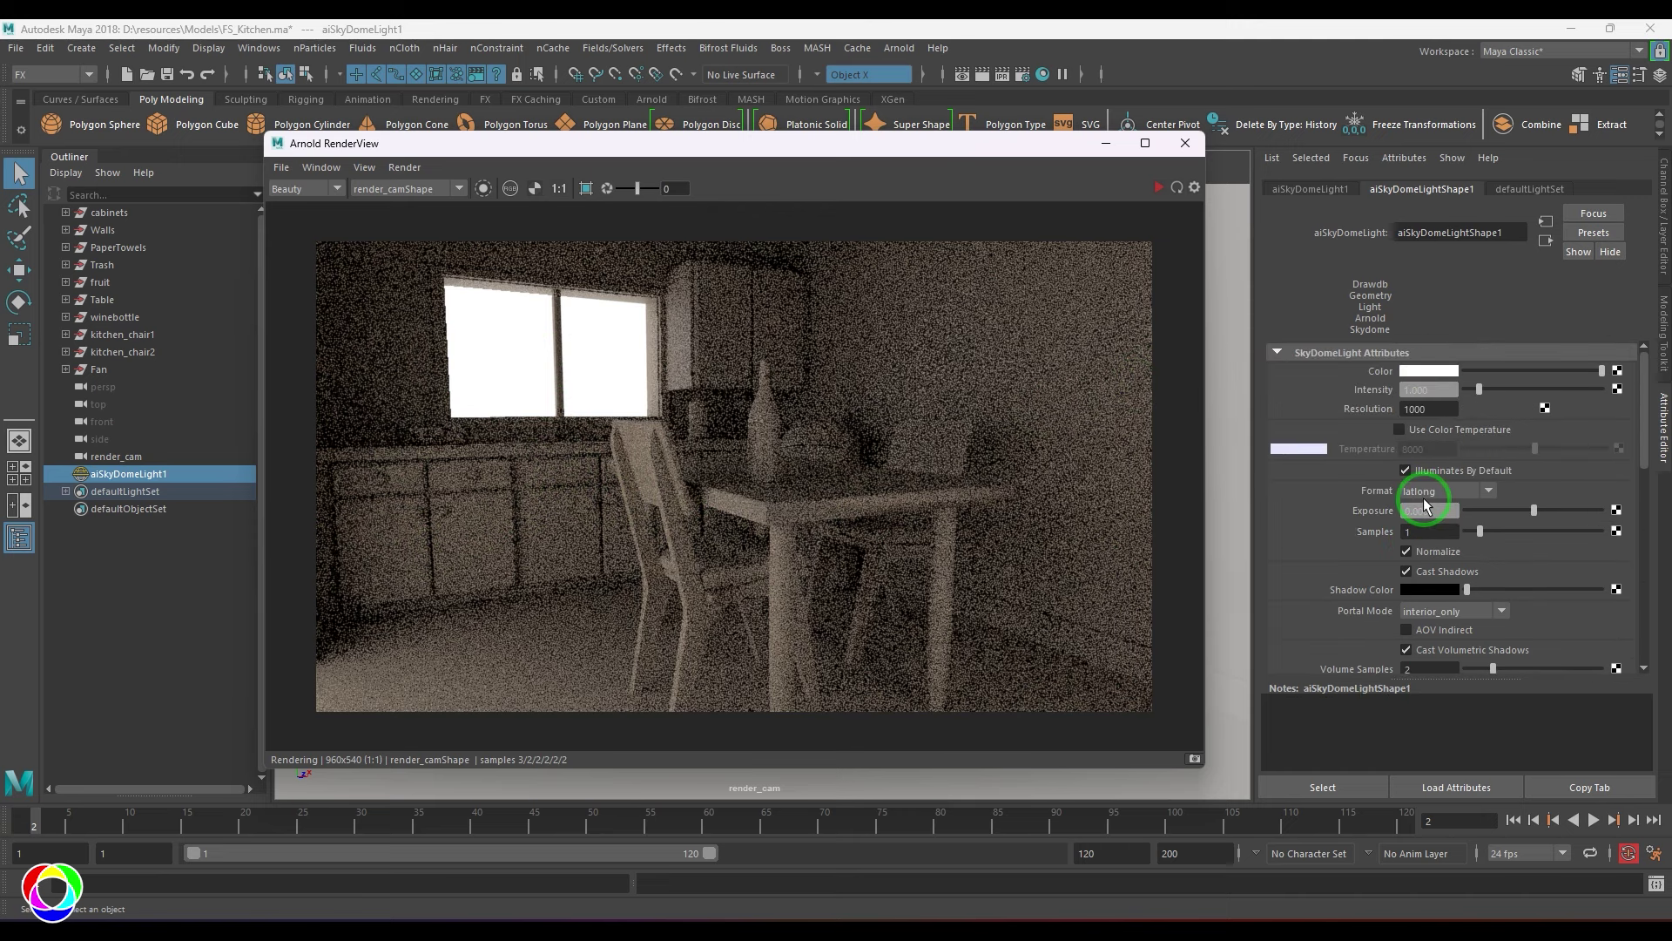
click(1426, 508)
click(1309, 516)
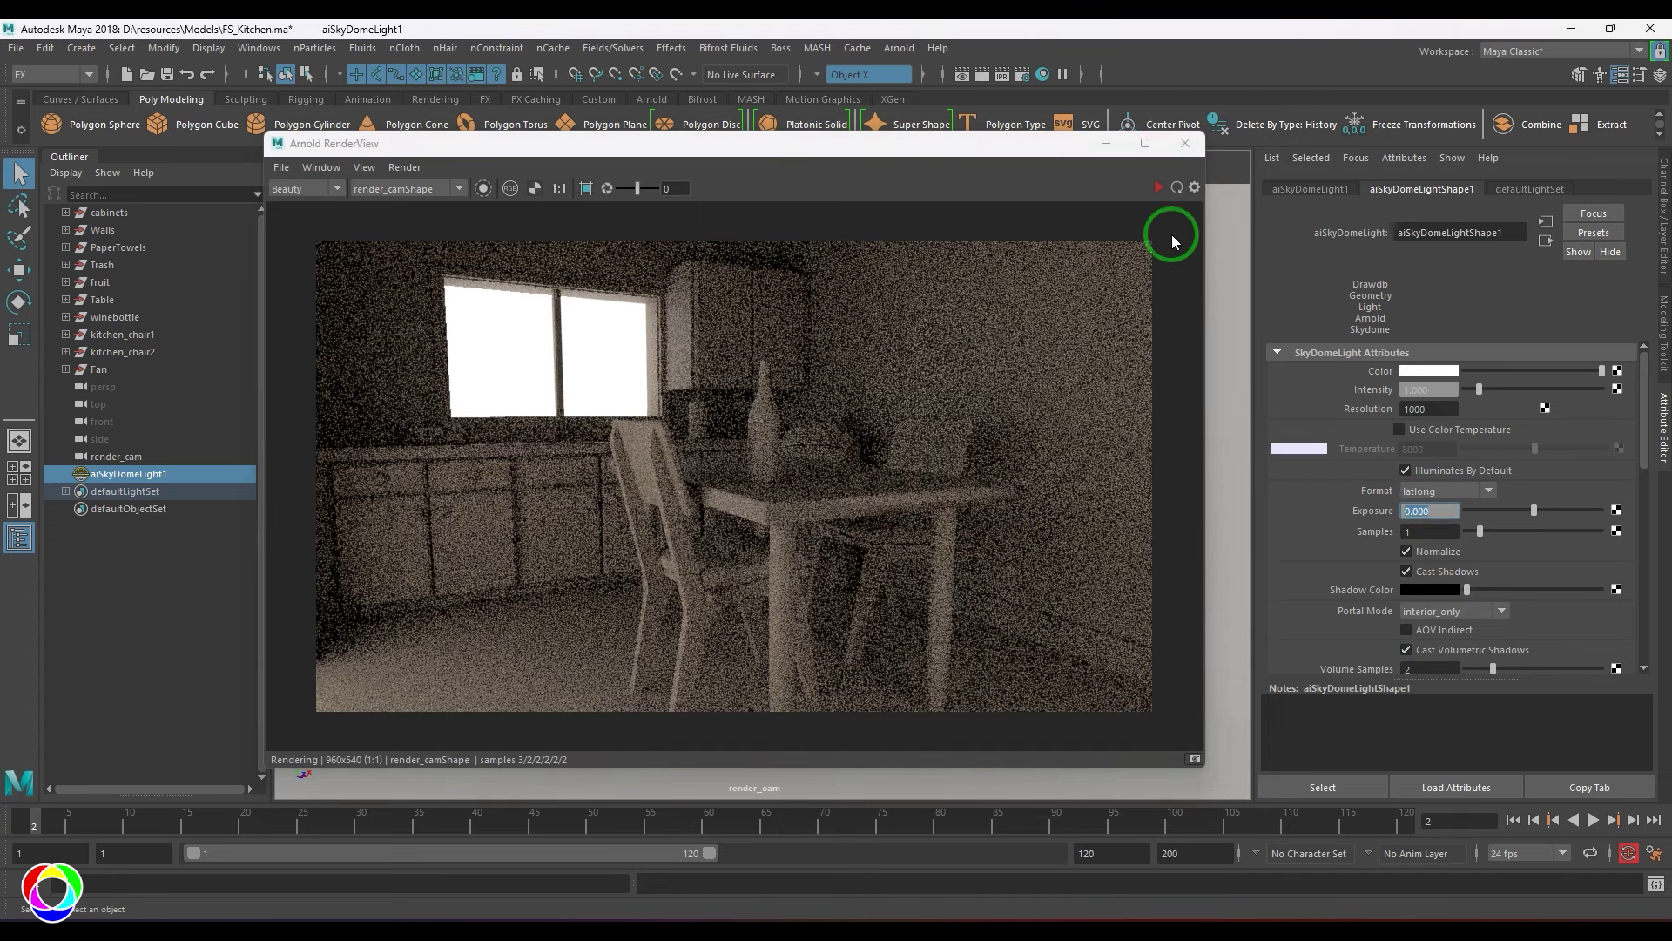
click(1159, 187)
click(1411, 515)
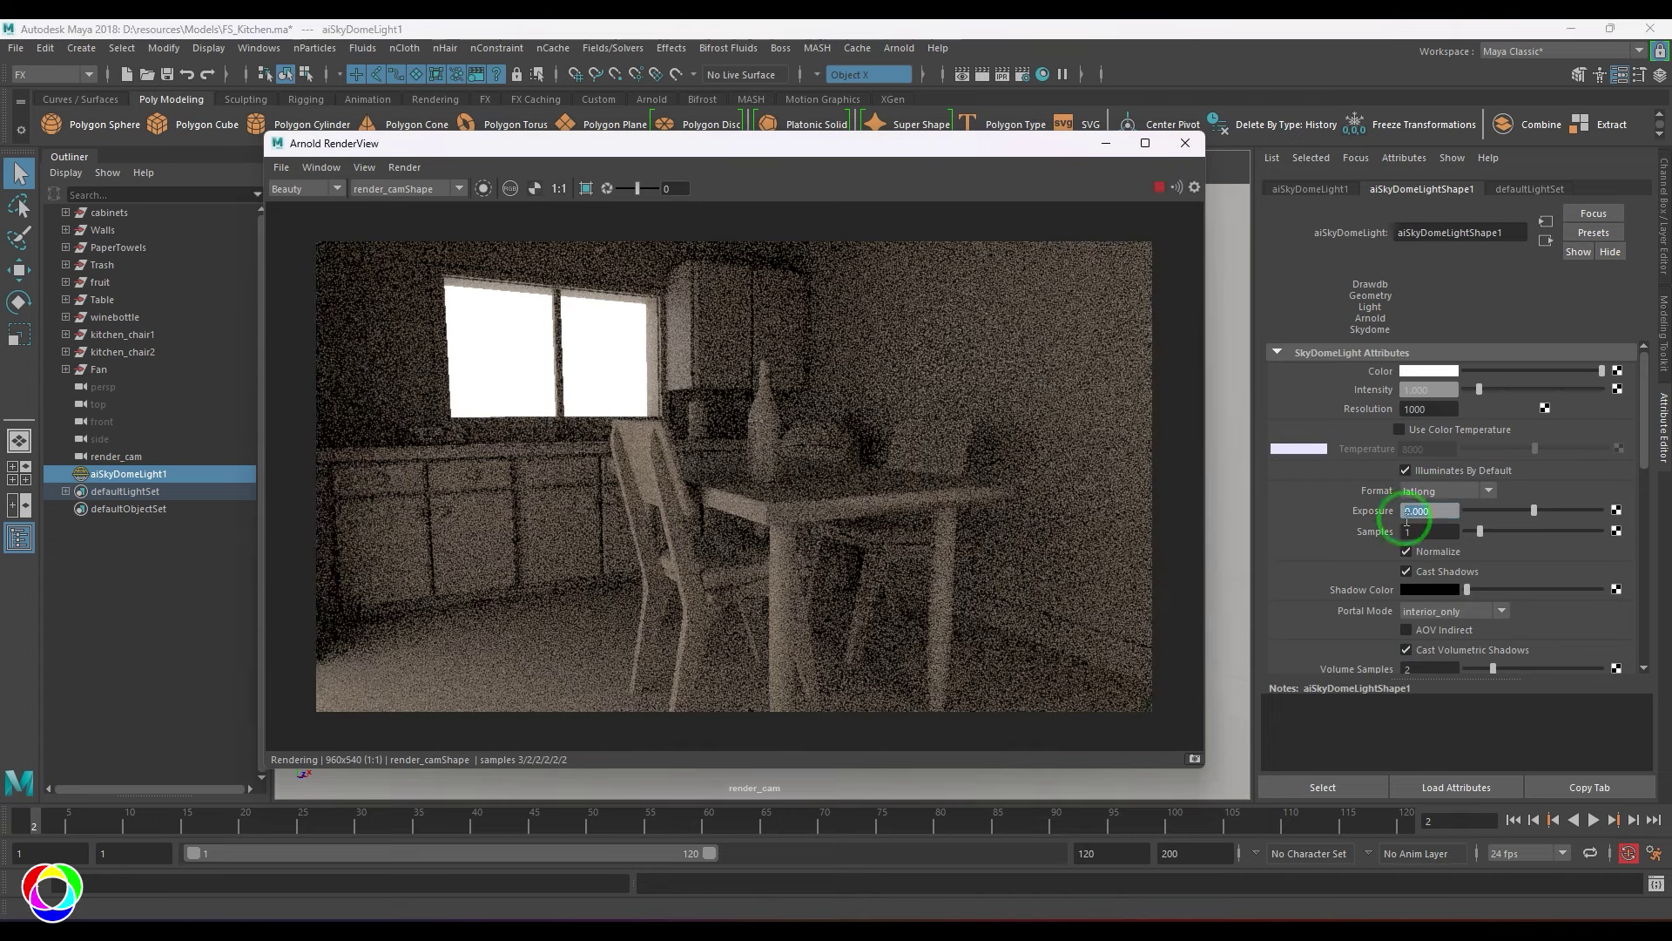
text(1)
key(Return)
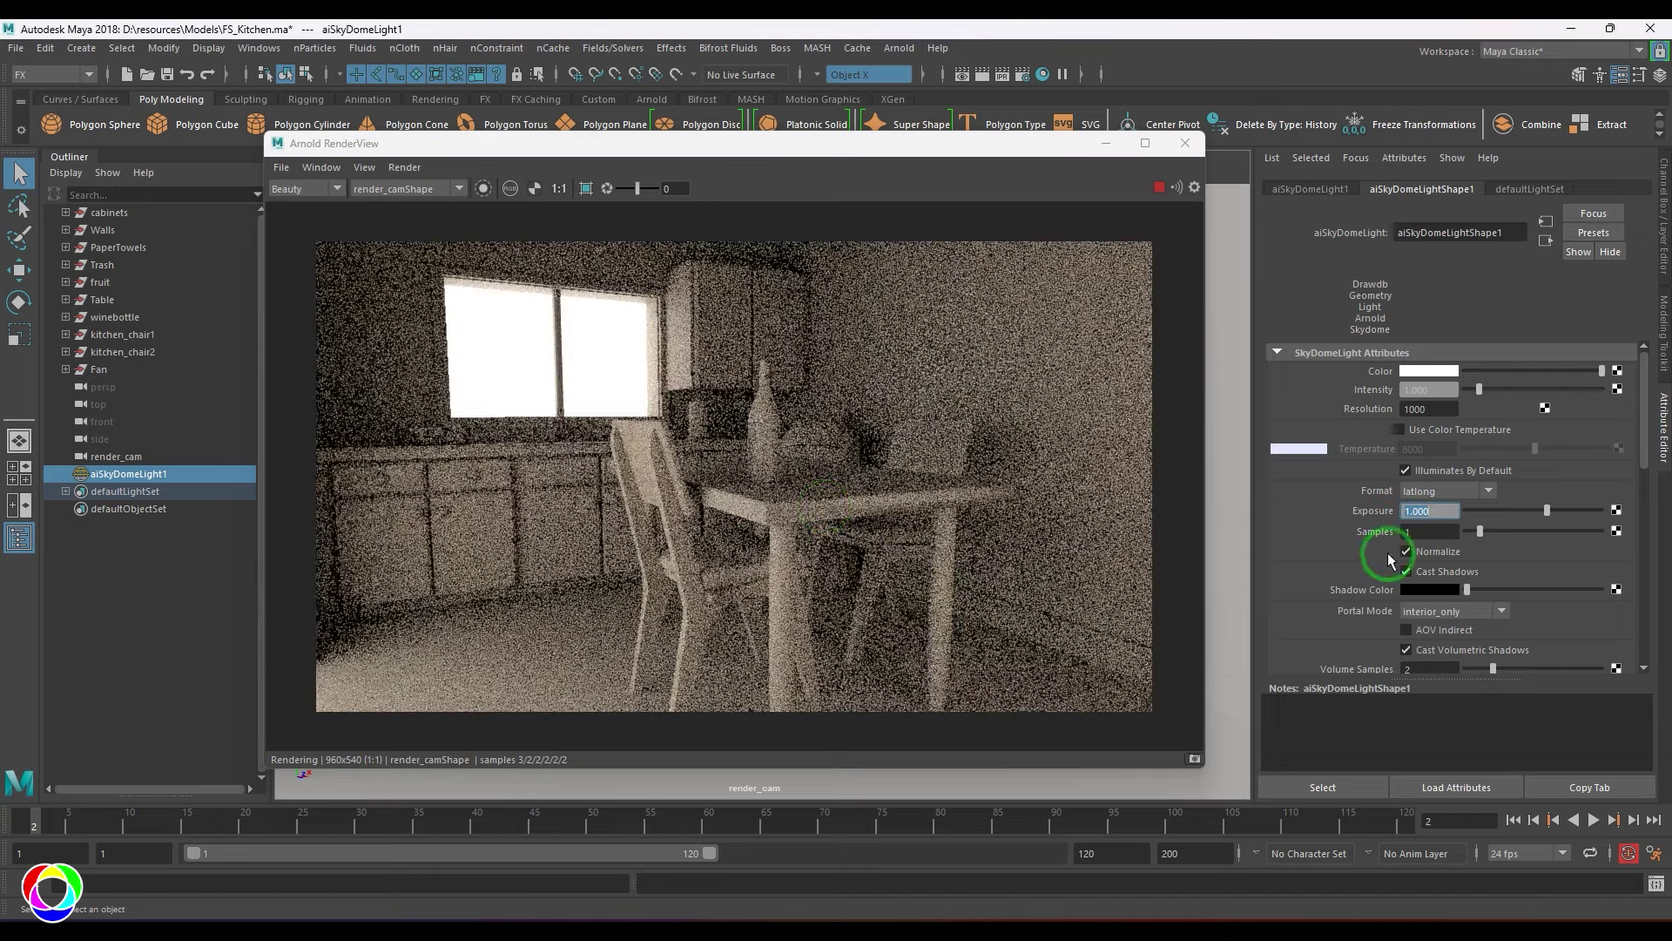
Set the skydome light's exposure to 0 while the live render runs
click(1429, 511)
text(0)
key(Return)
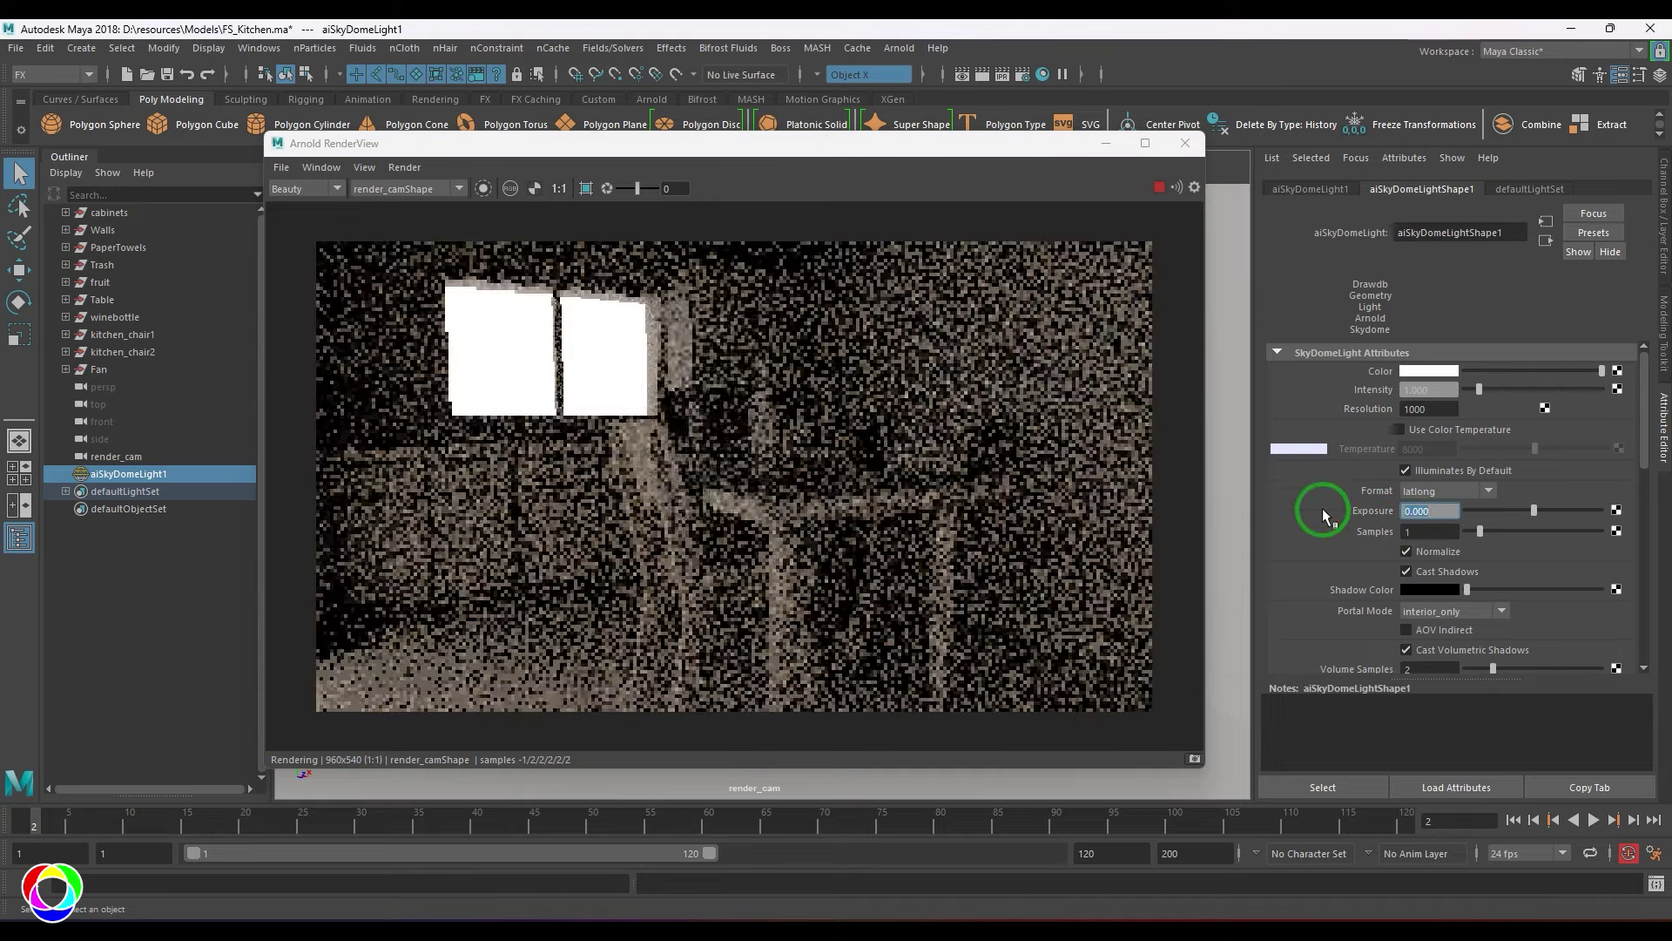
Set the skydome light's intensity to 0.6 and stop the live render
click(1416, 390)
click(1436, 395)
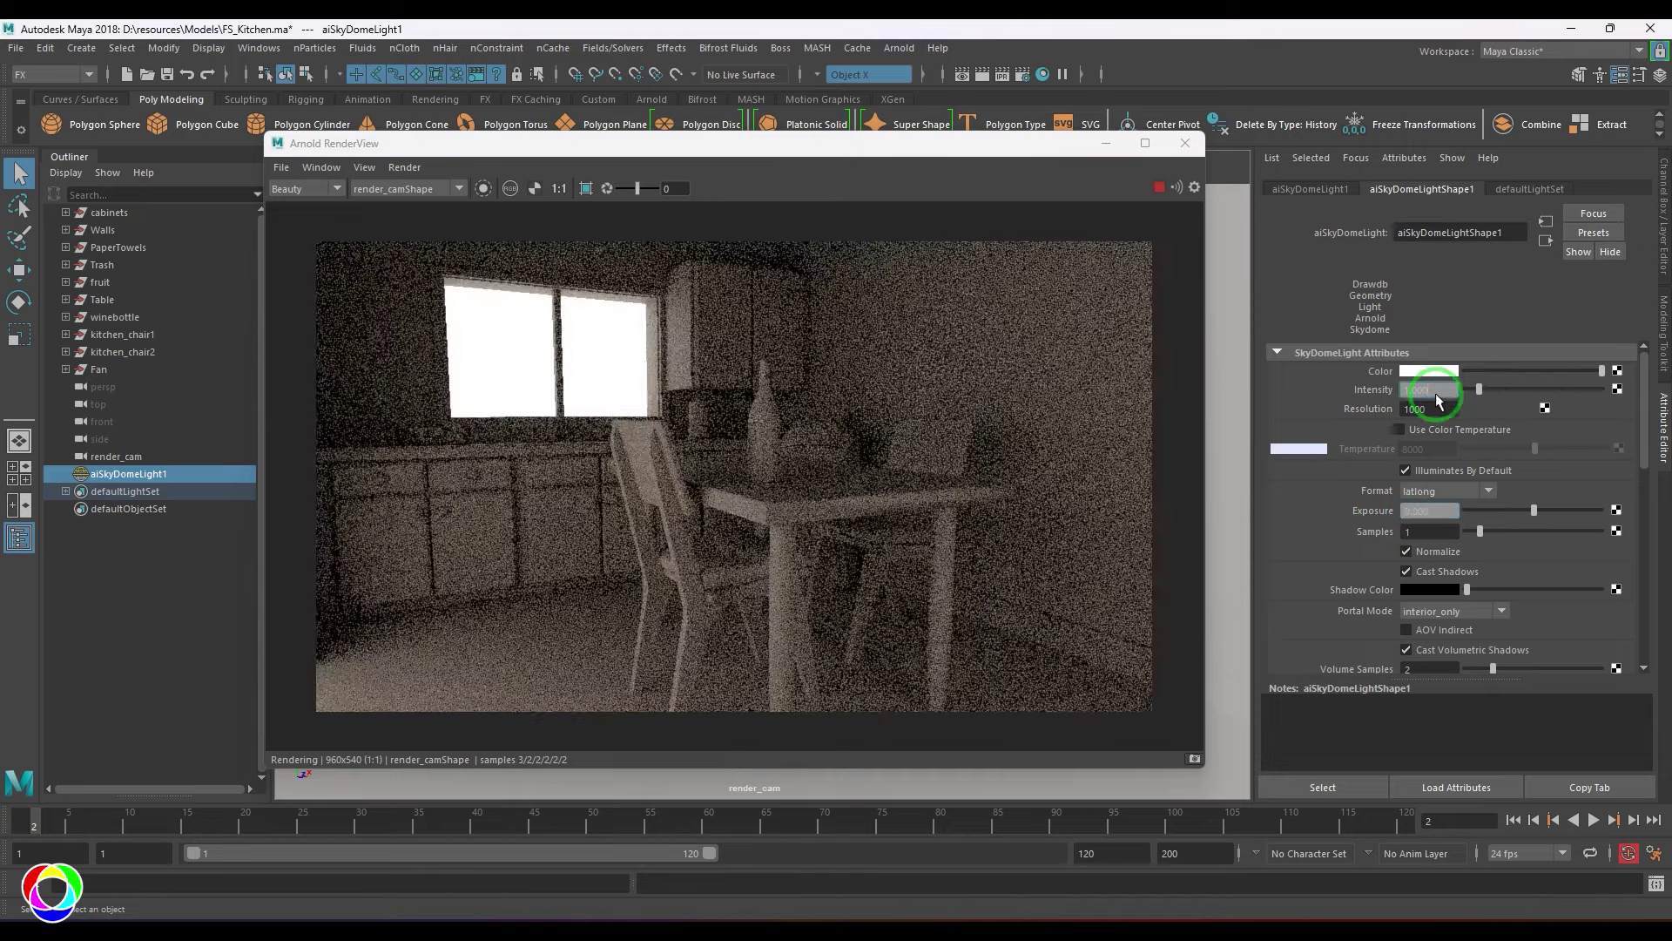
double_click(1443, 391)
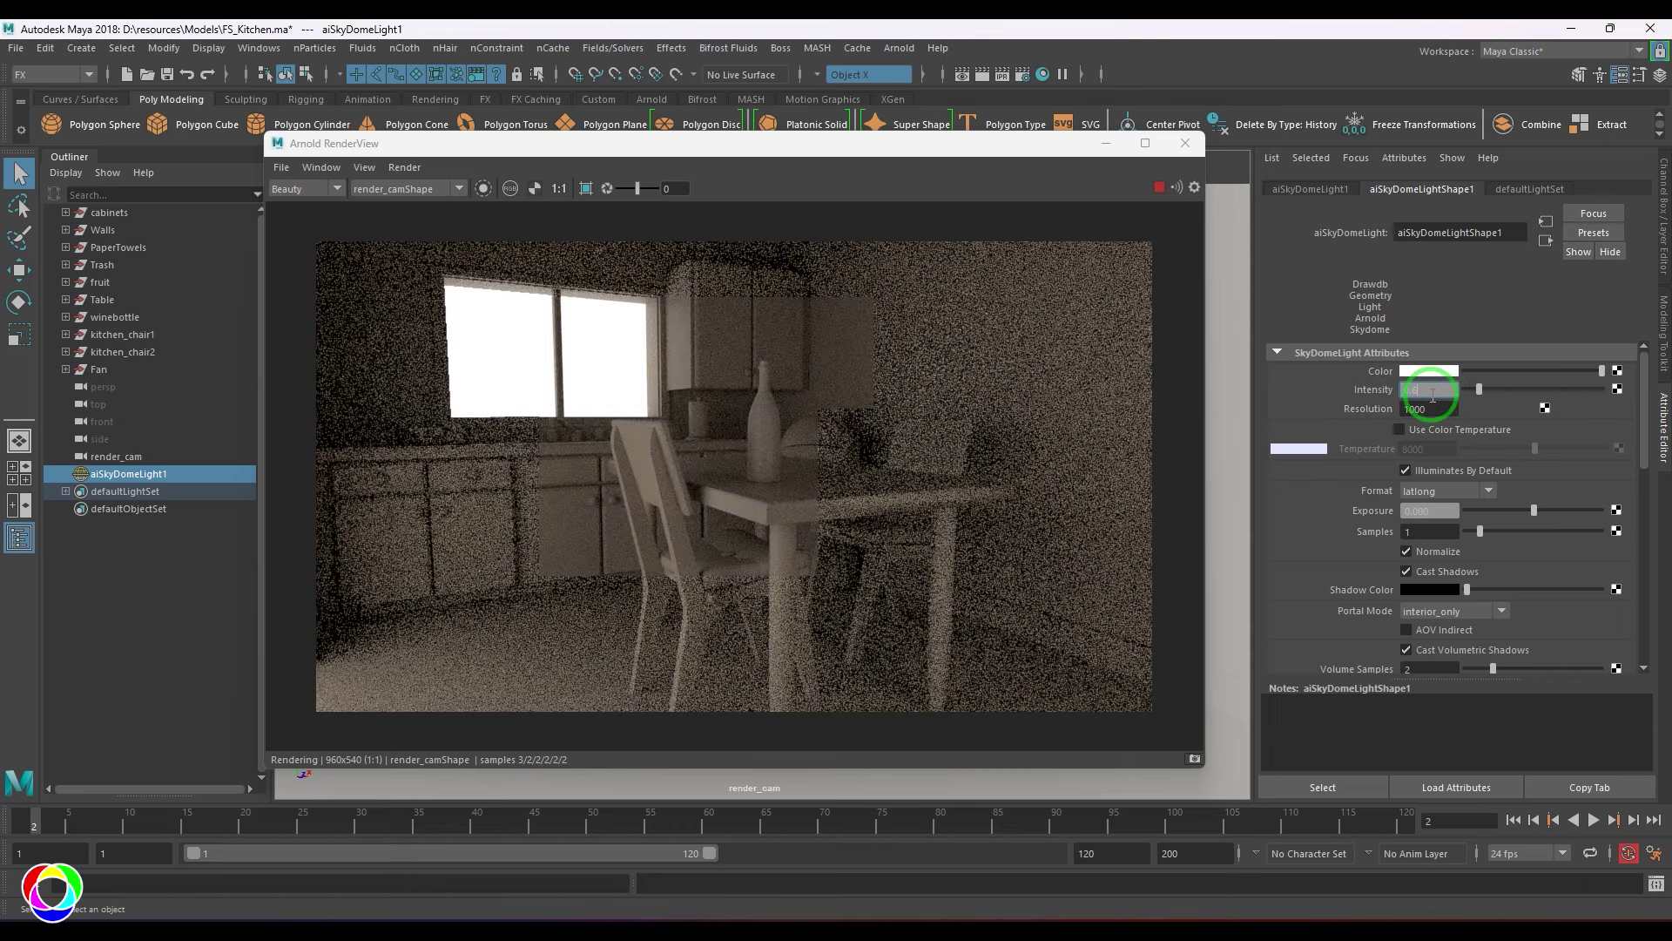
text(0.6)
key(Return)
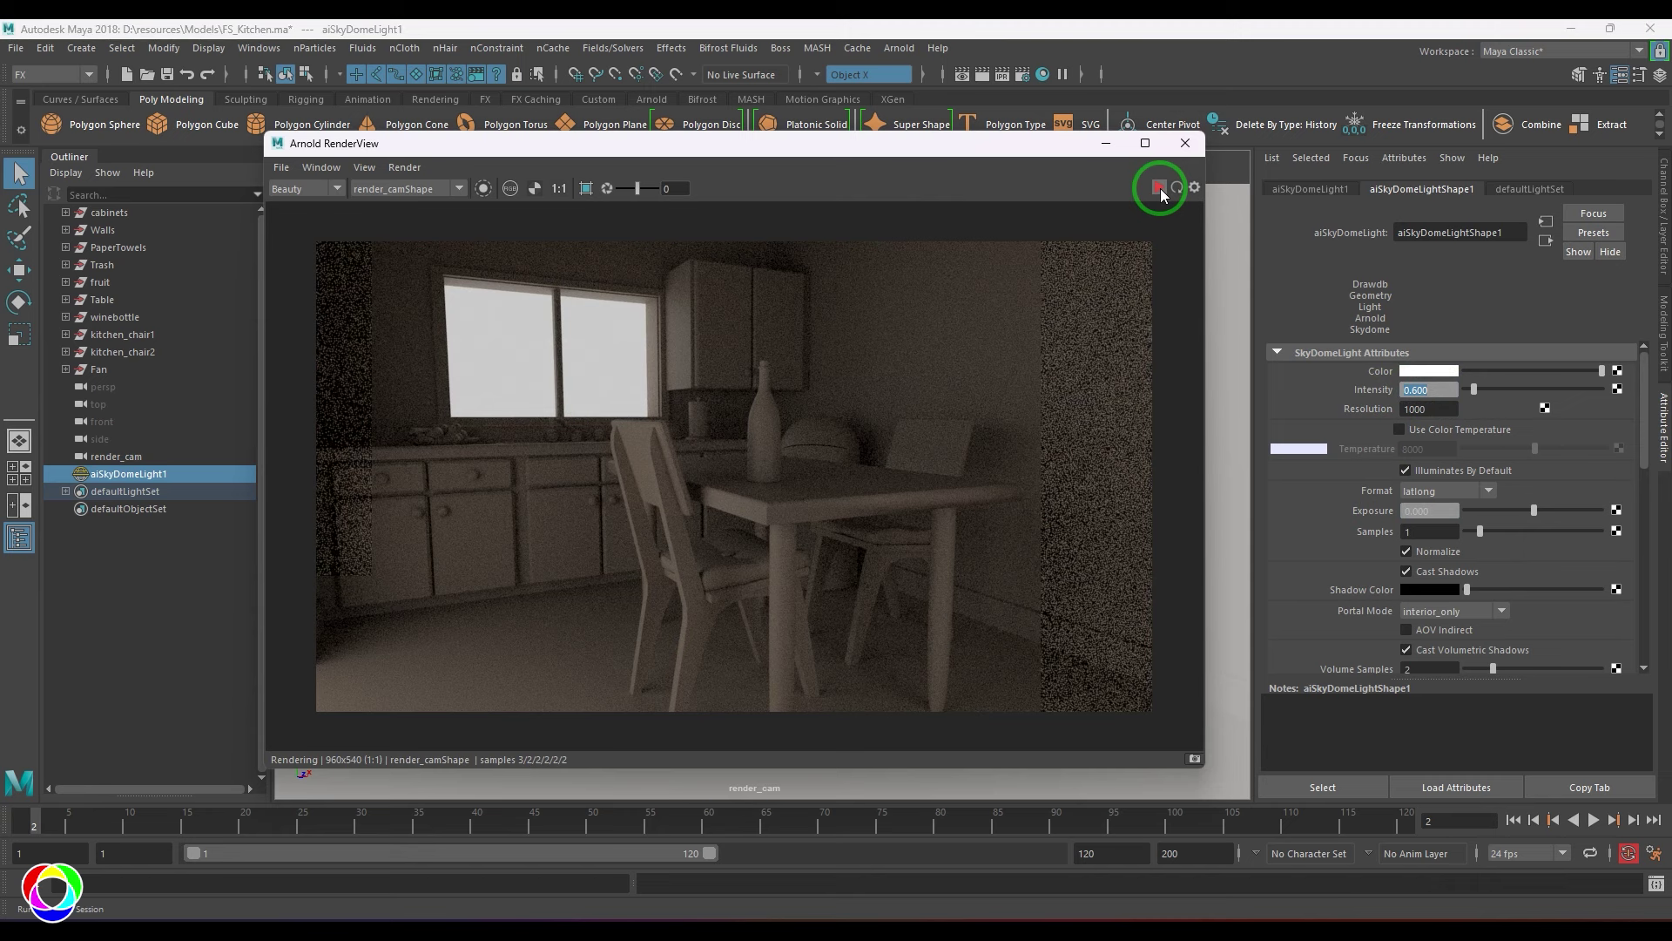
click(1160, 188)
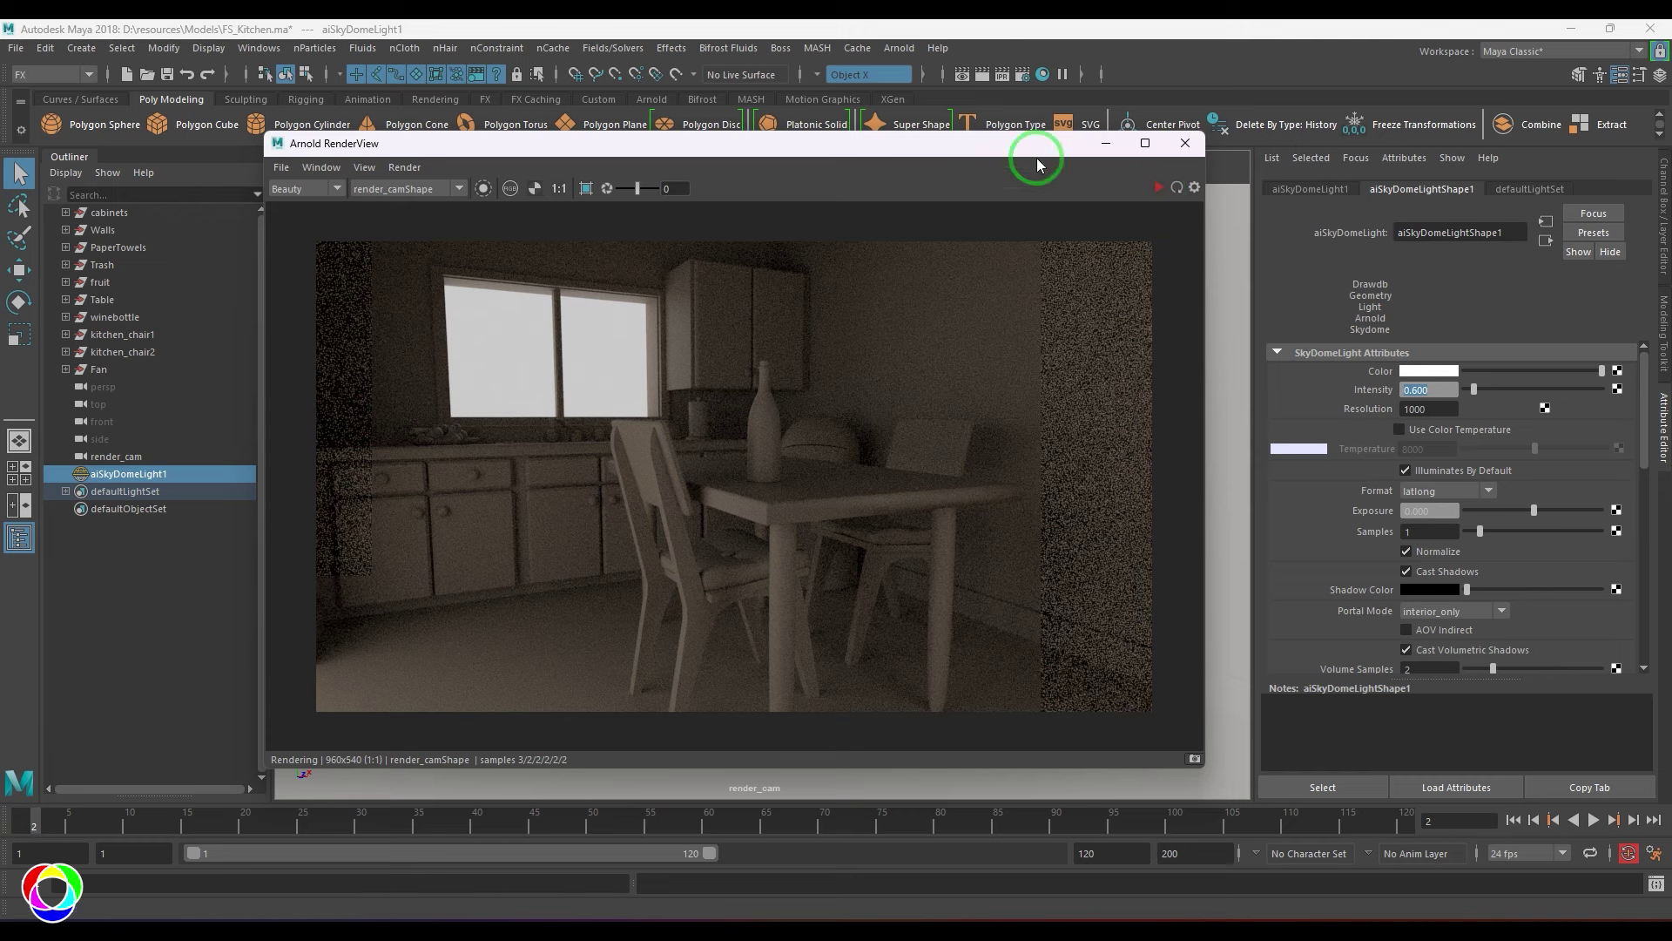
Review the Arnold sampling values in Render Settings and the skydome light's Samples attribute
click(1021, 78)
click(1099, 237)
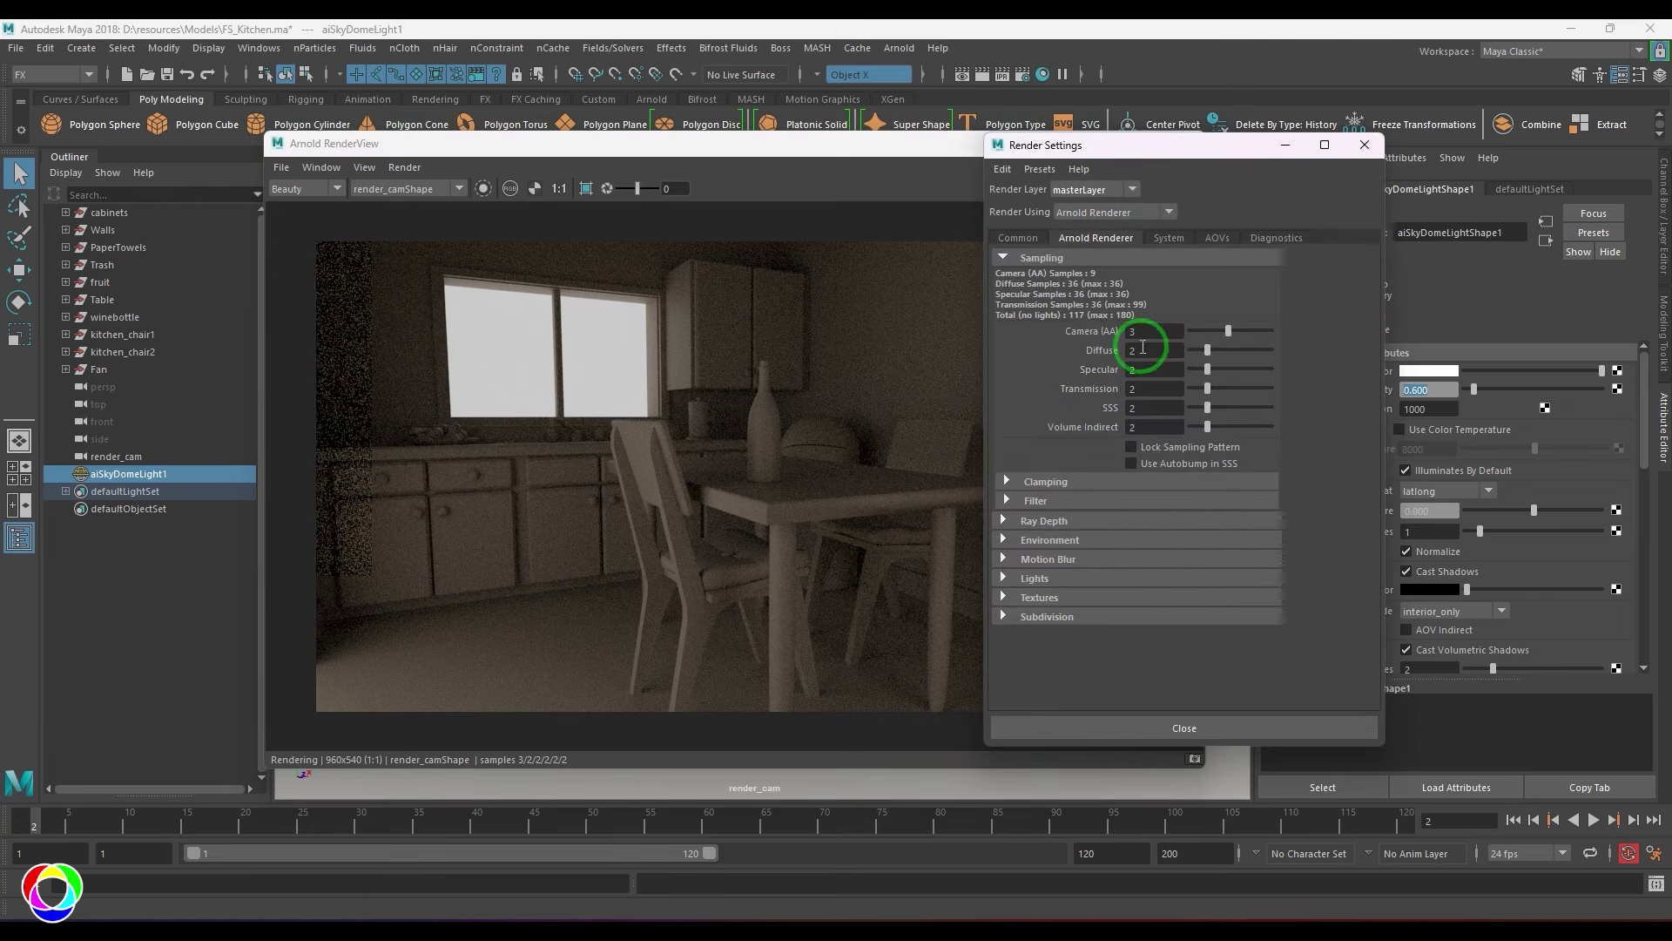
click(1142, 358)
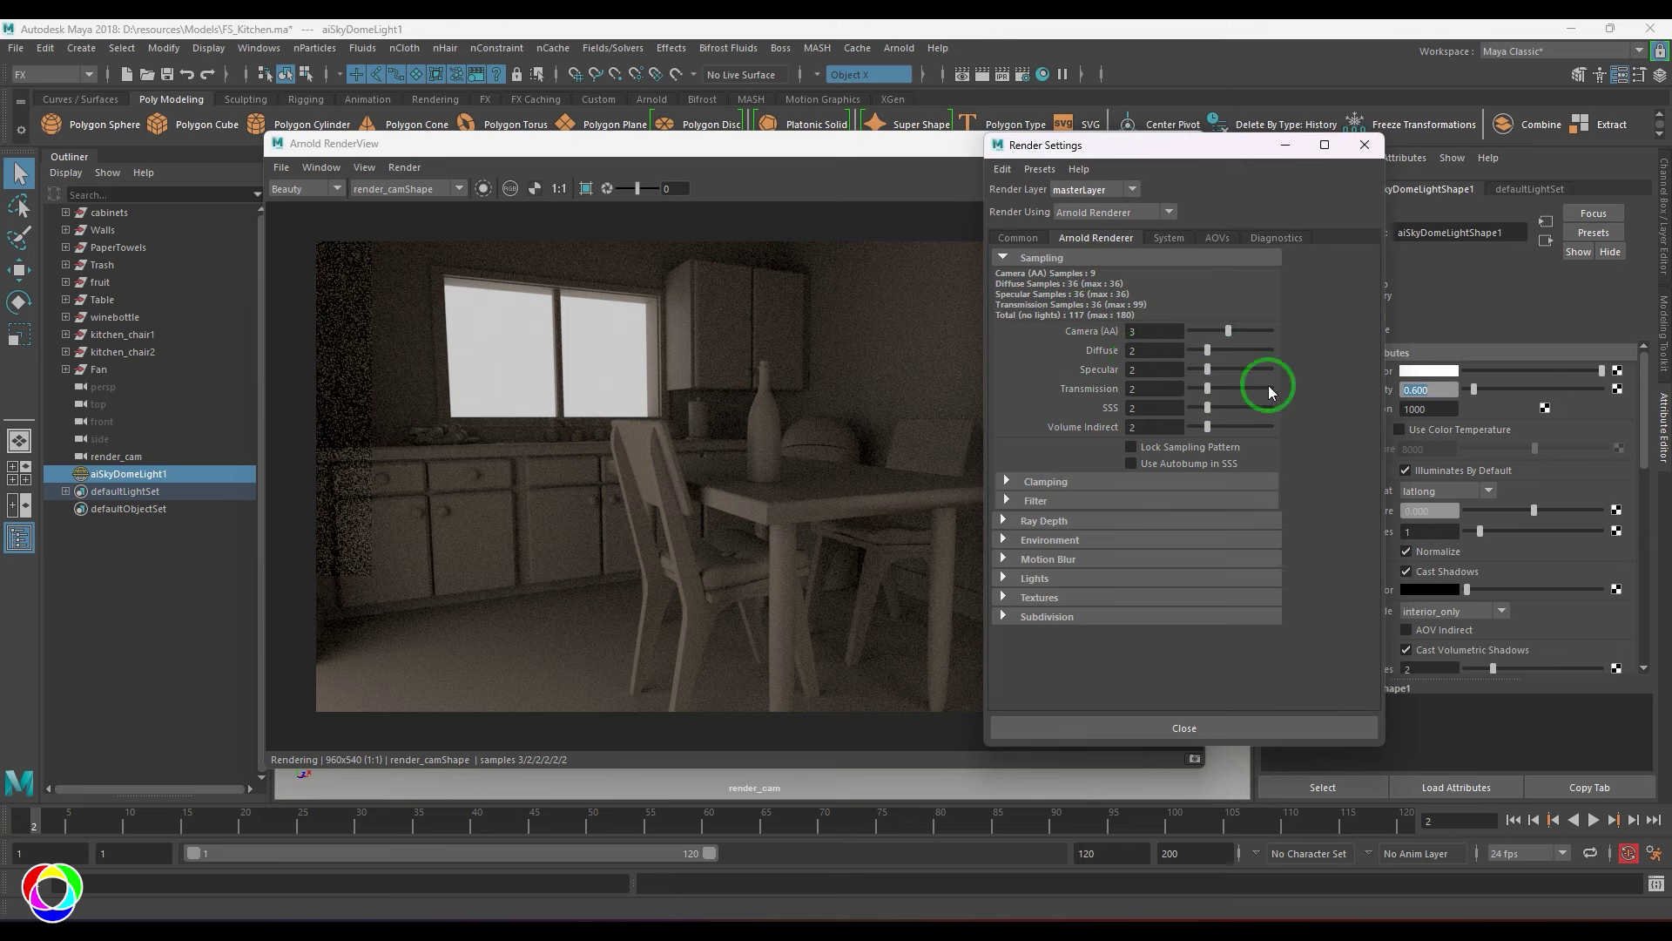
click(1364, 145)
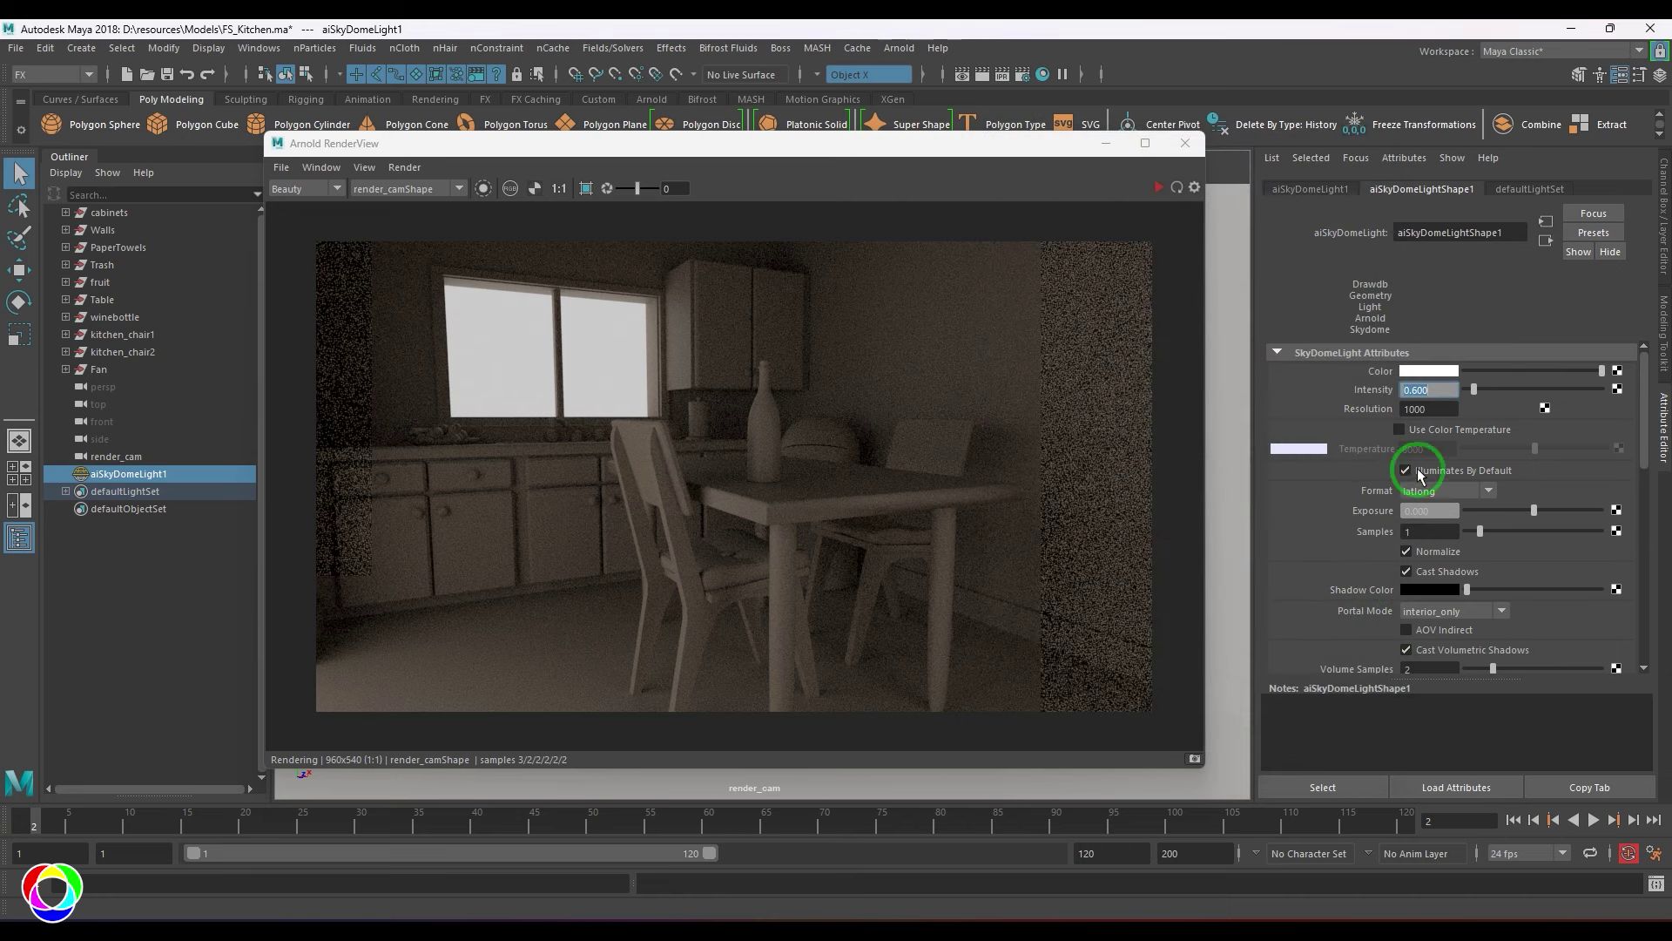
click(1415, 533)
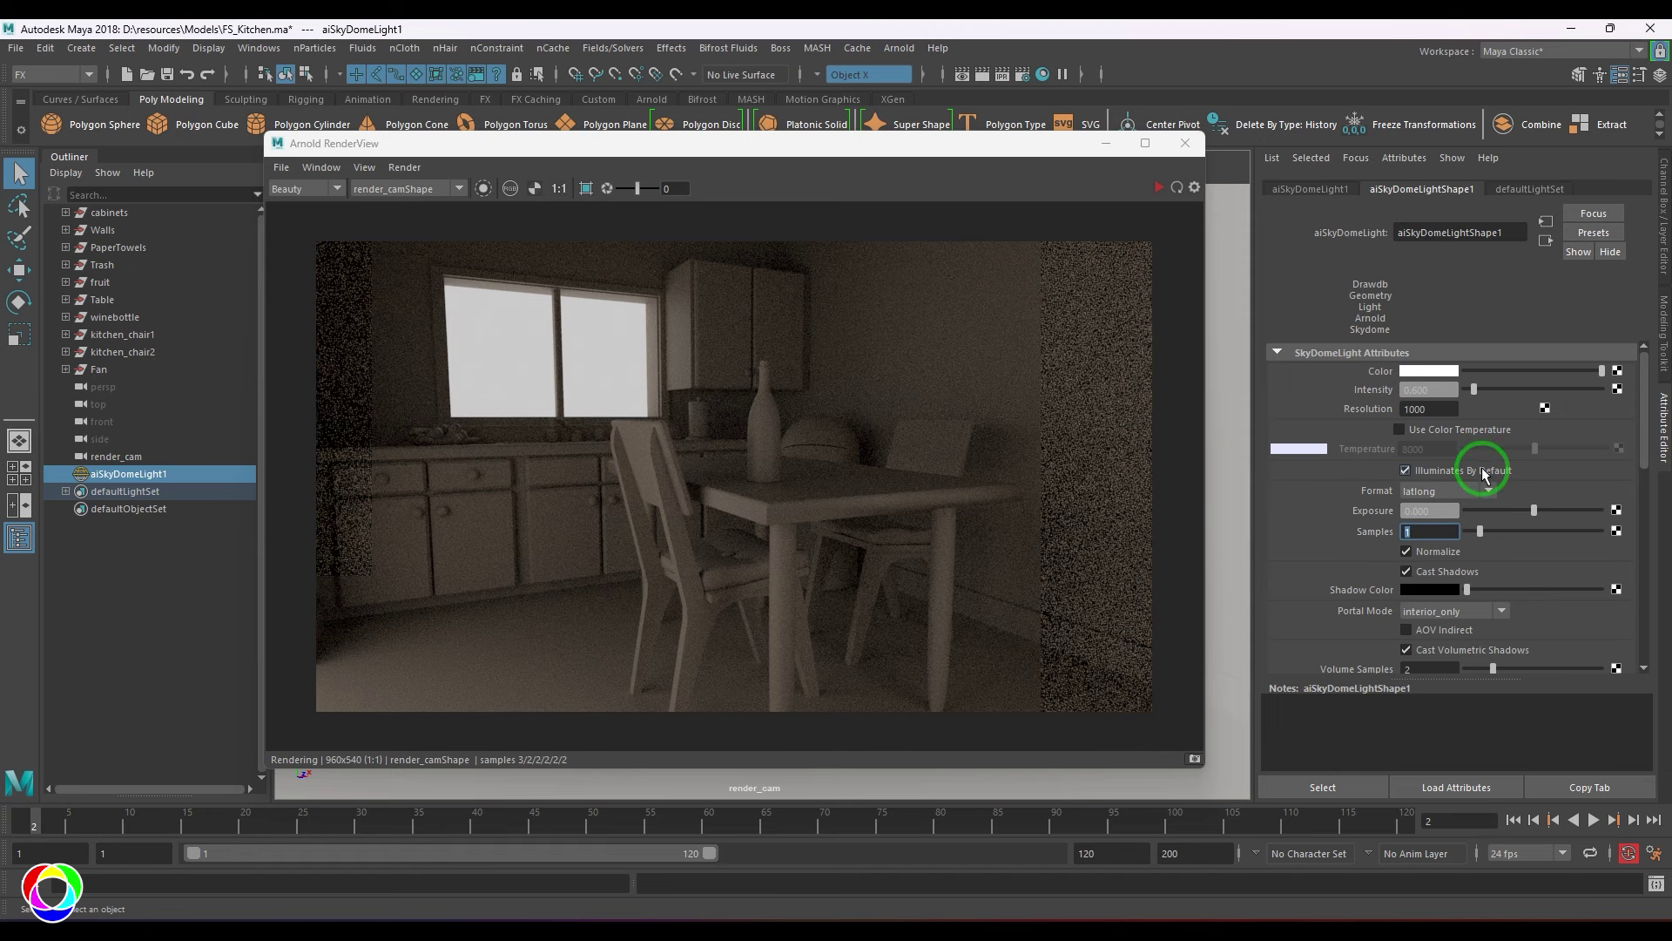
scroll(1484, 473, down, 5)
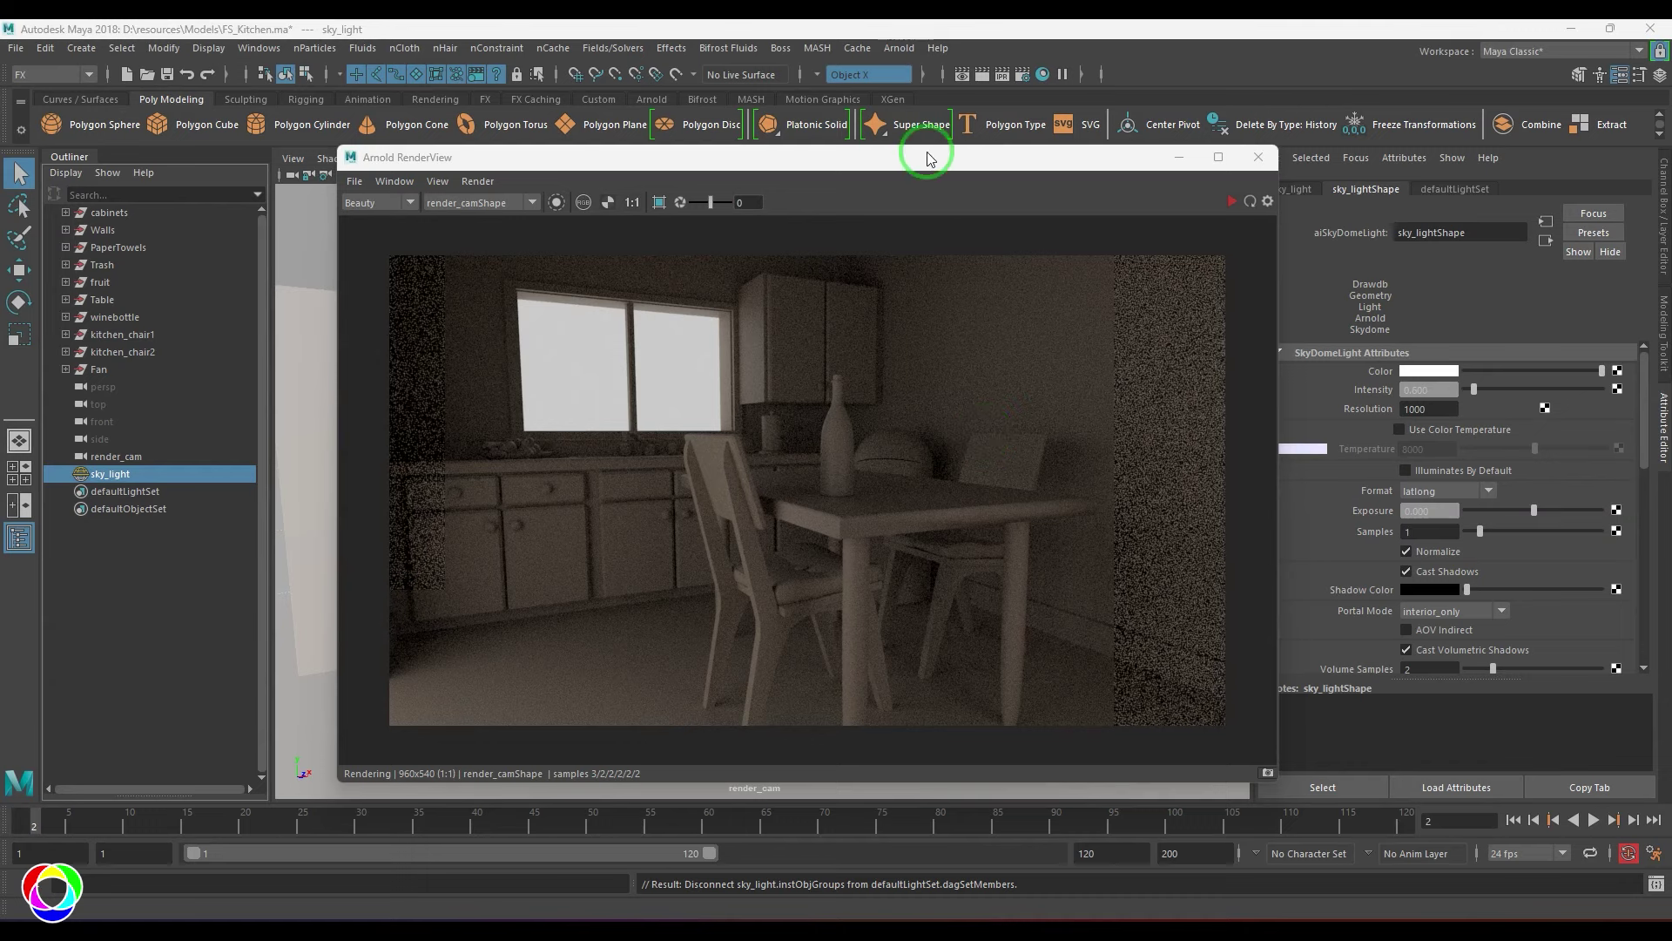
Create a directional light in the kitchen scene
drag(933, 157, 988, 579)
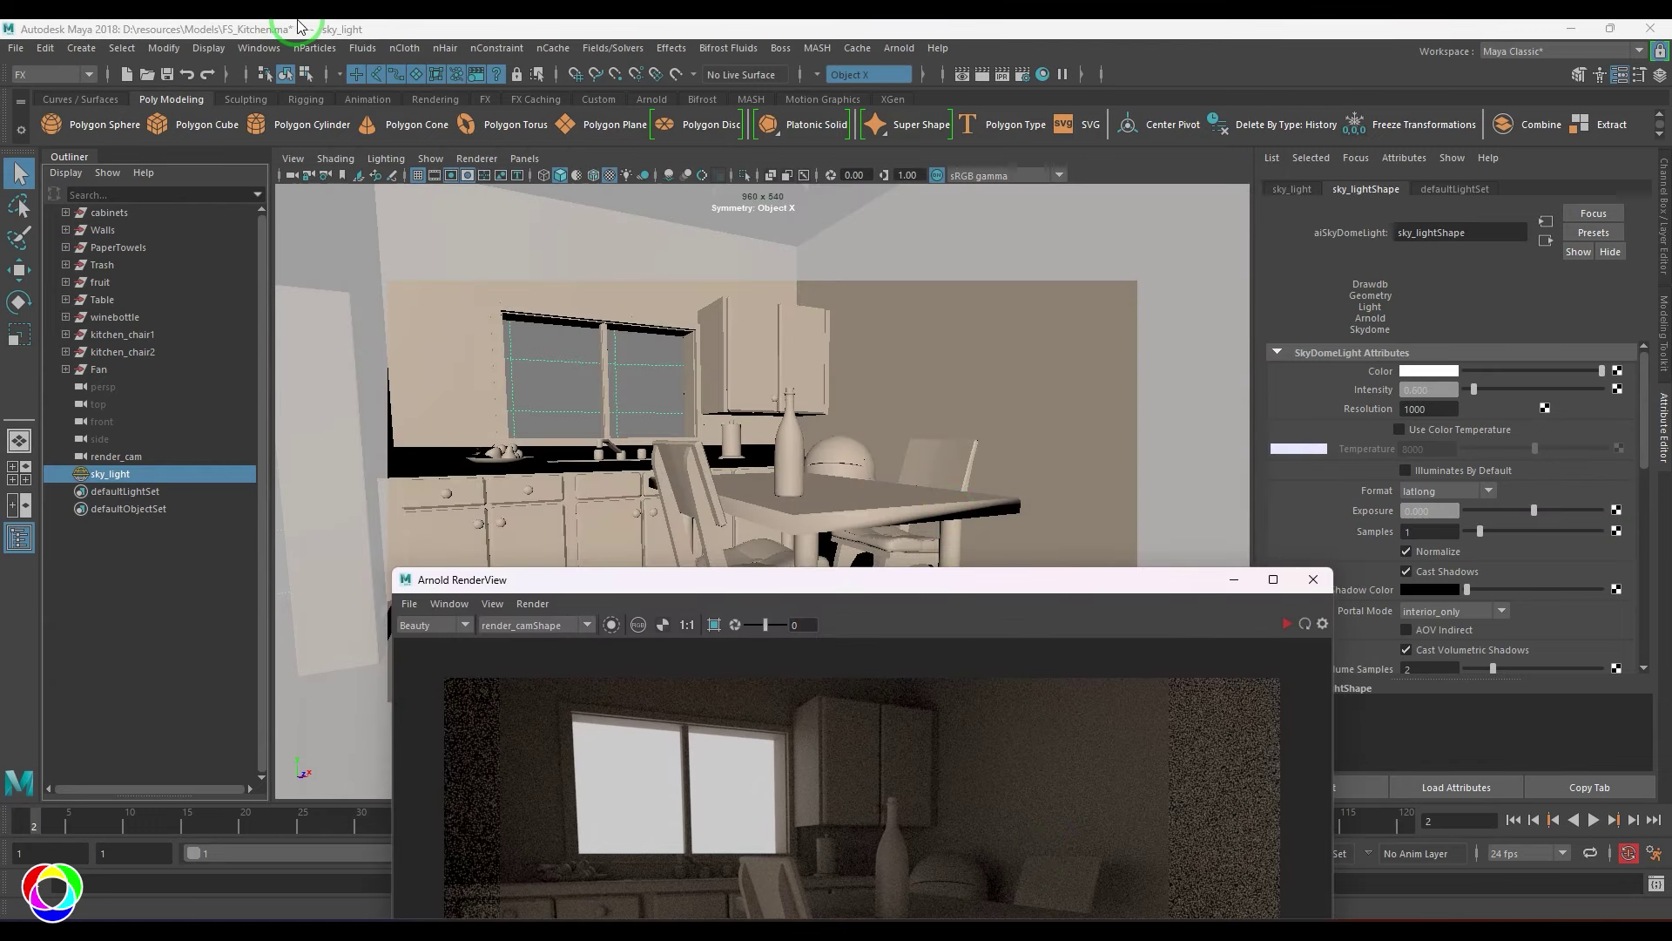
click(298, 31)
click(81, 48)
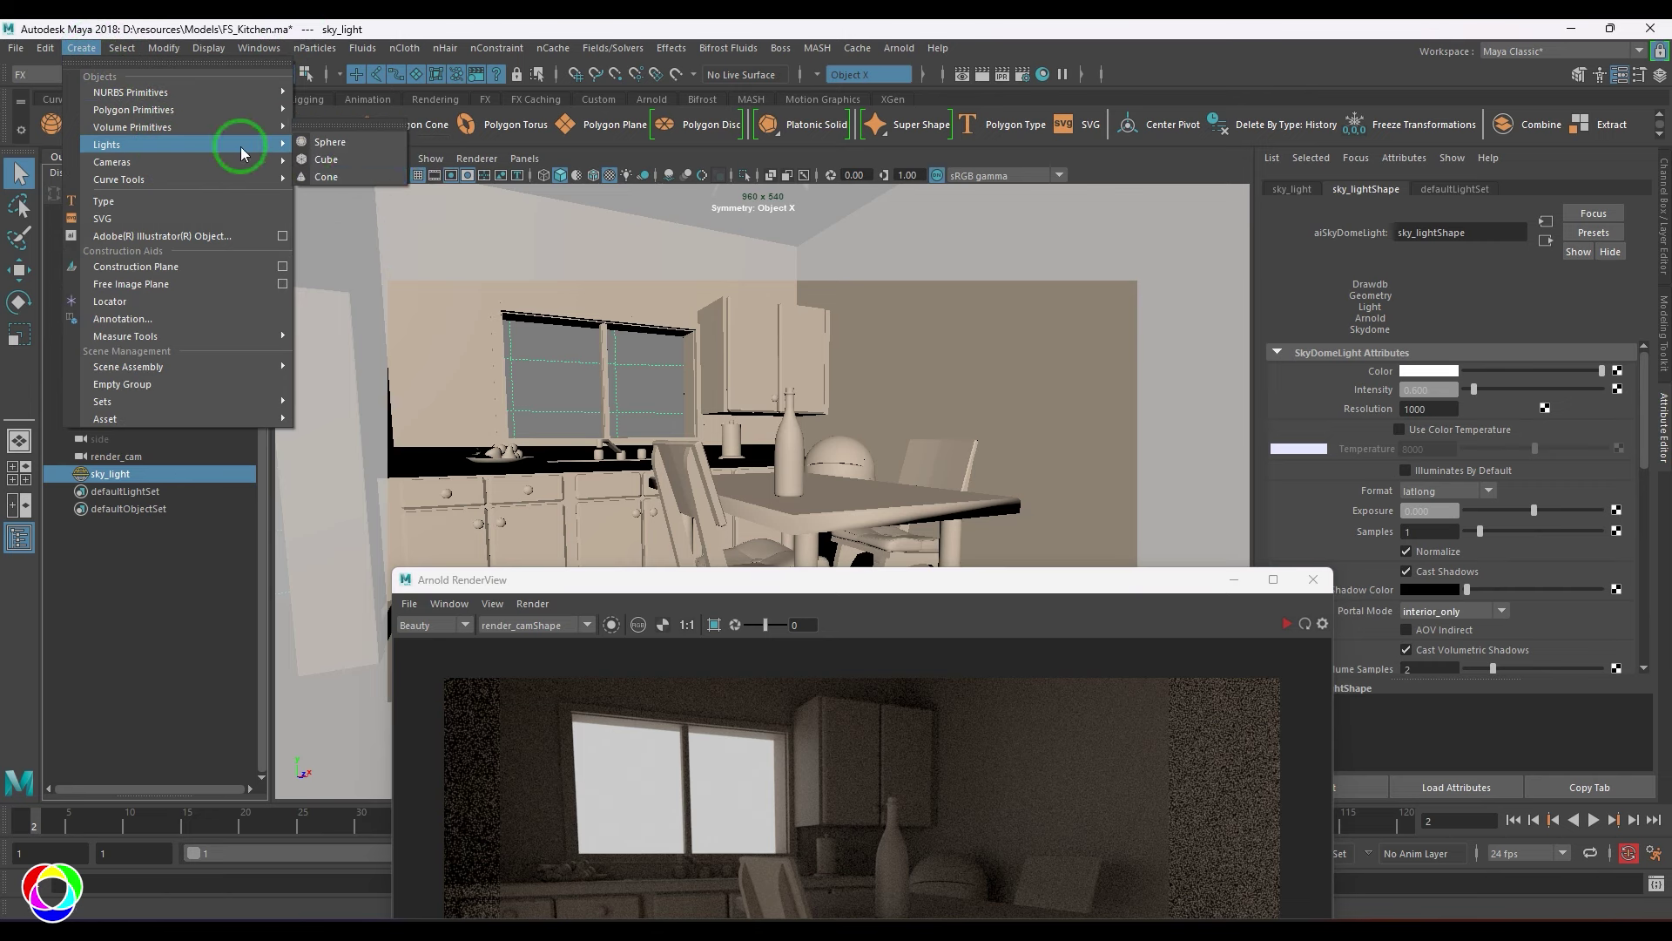
mouse_move(242, 154)
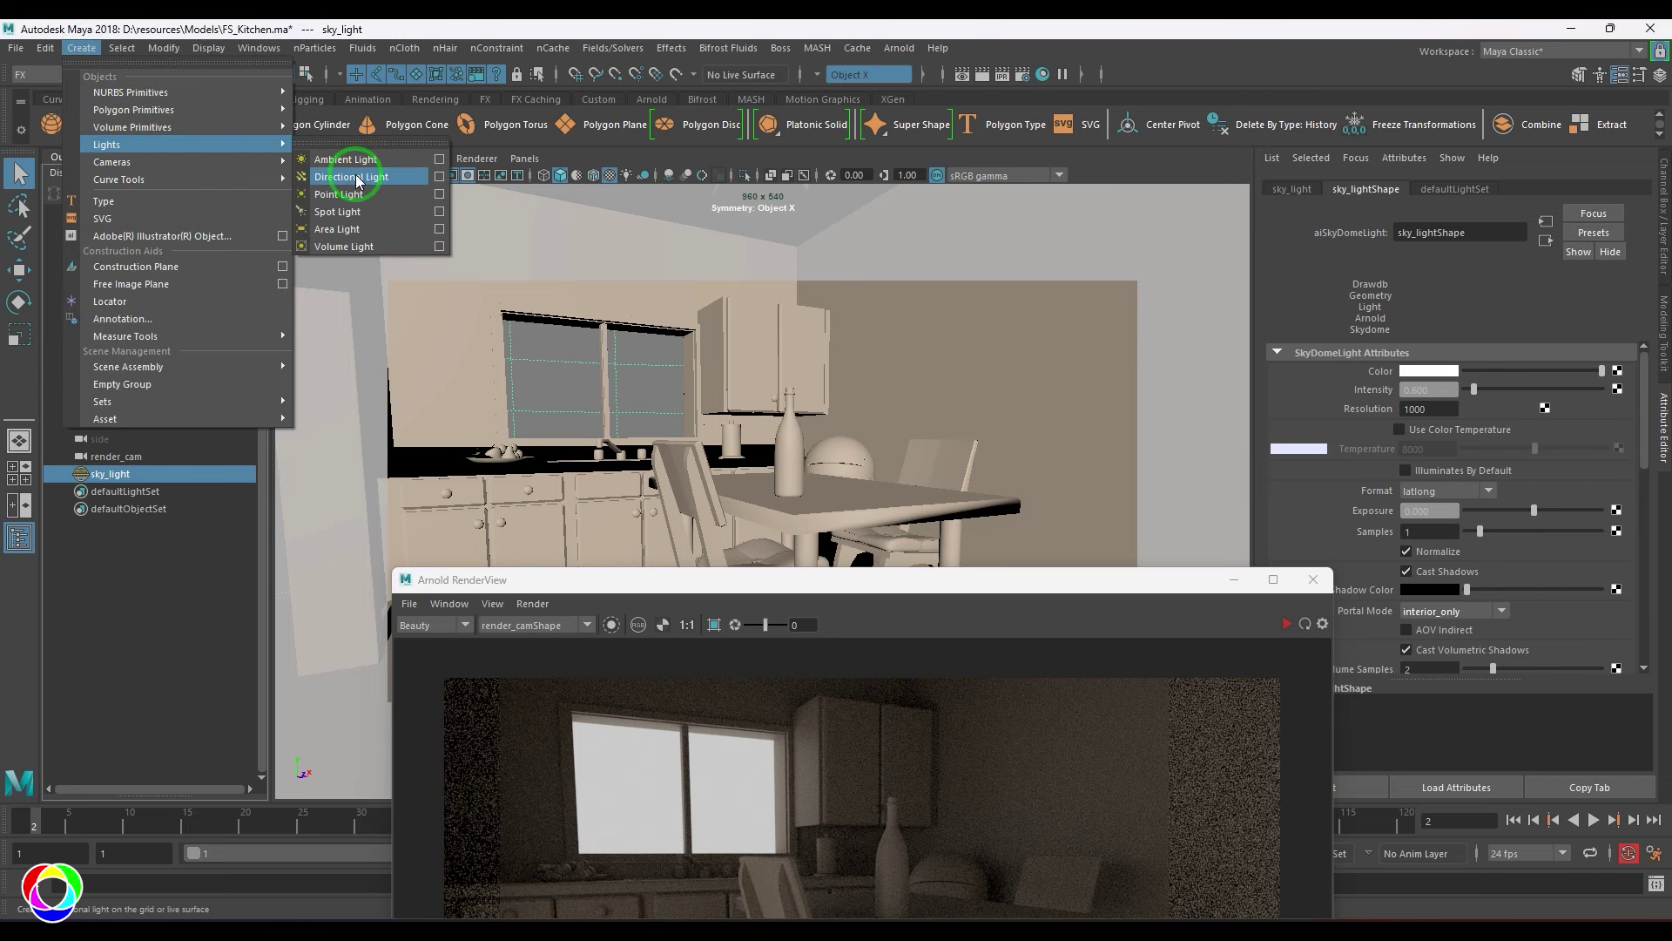
click(358, 180)
Switch the viewport to the perspective camera and move the directional light outside the kitchen building
drag(854, 580, 1254, 353)
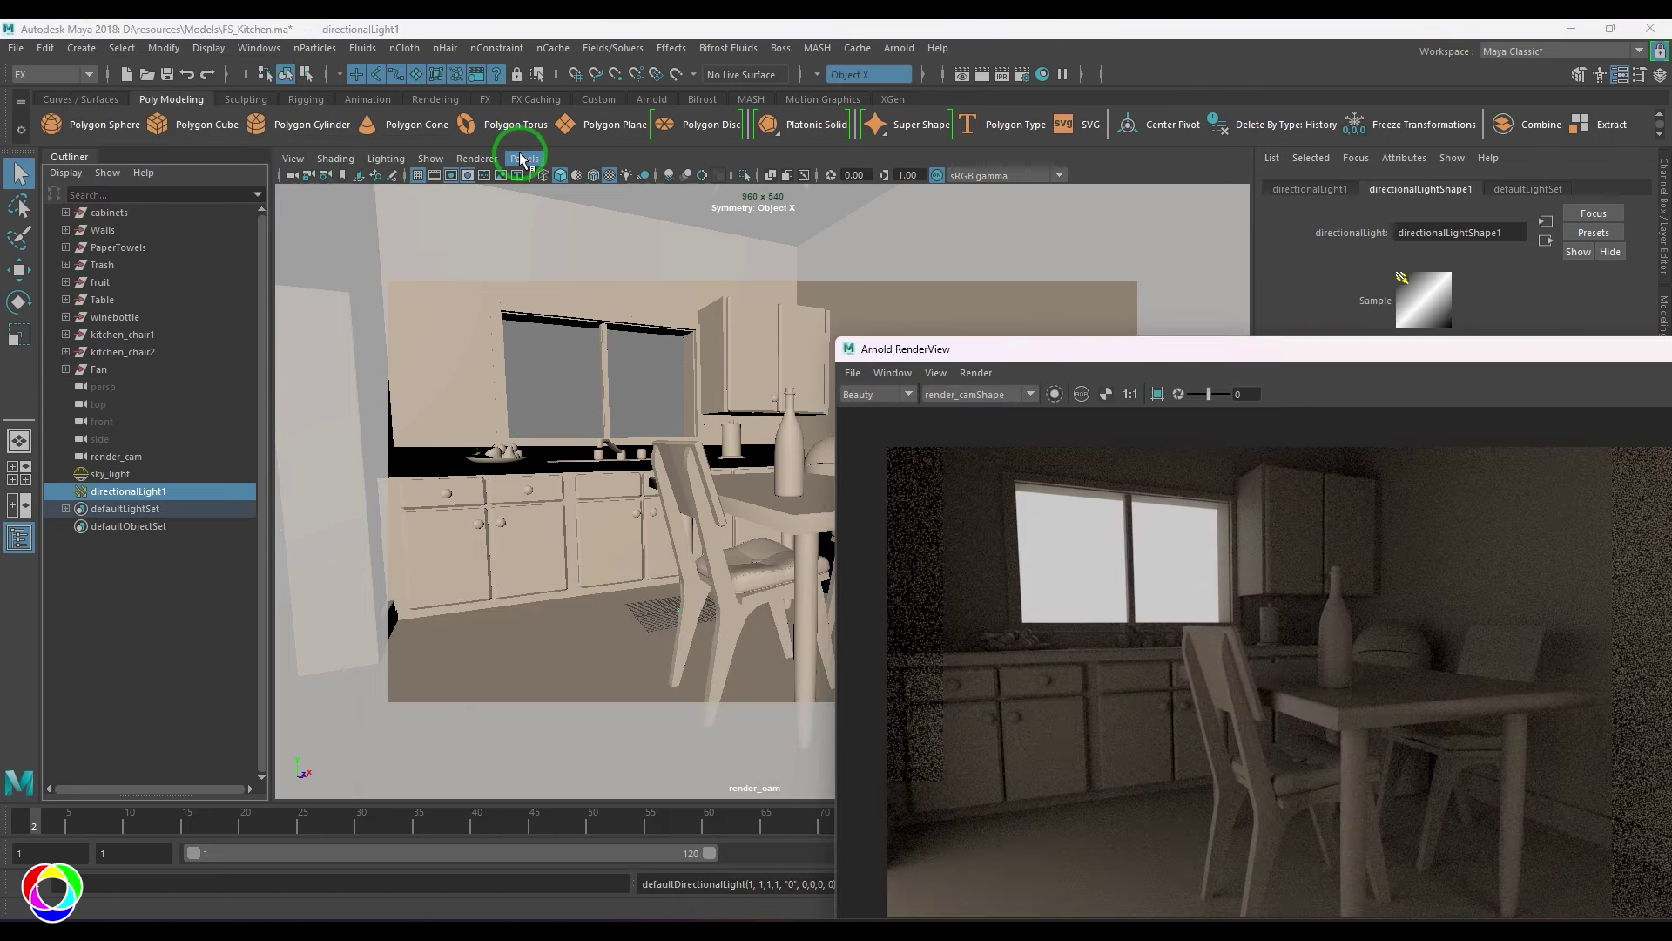
click(522, 158)
click(711, 170)
alt+drag(675, 462, 654, 578)
key(w)
drag(709, 504, 562, 551)
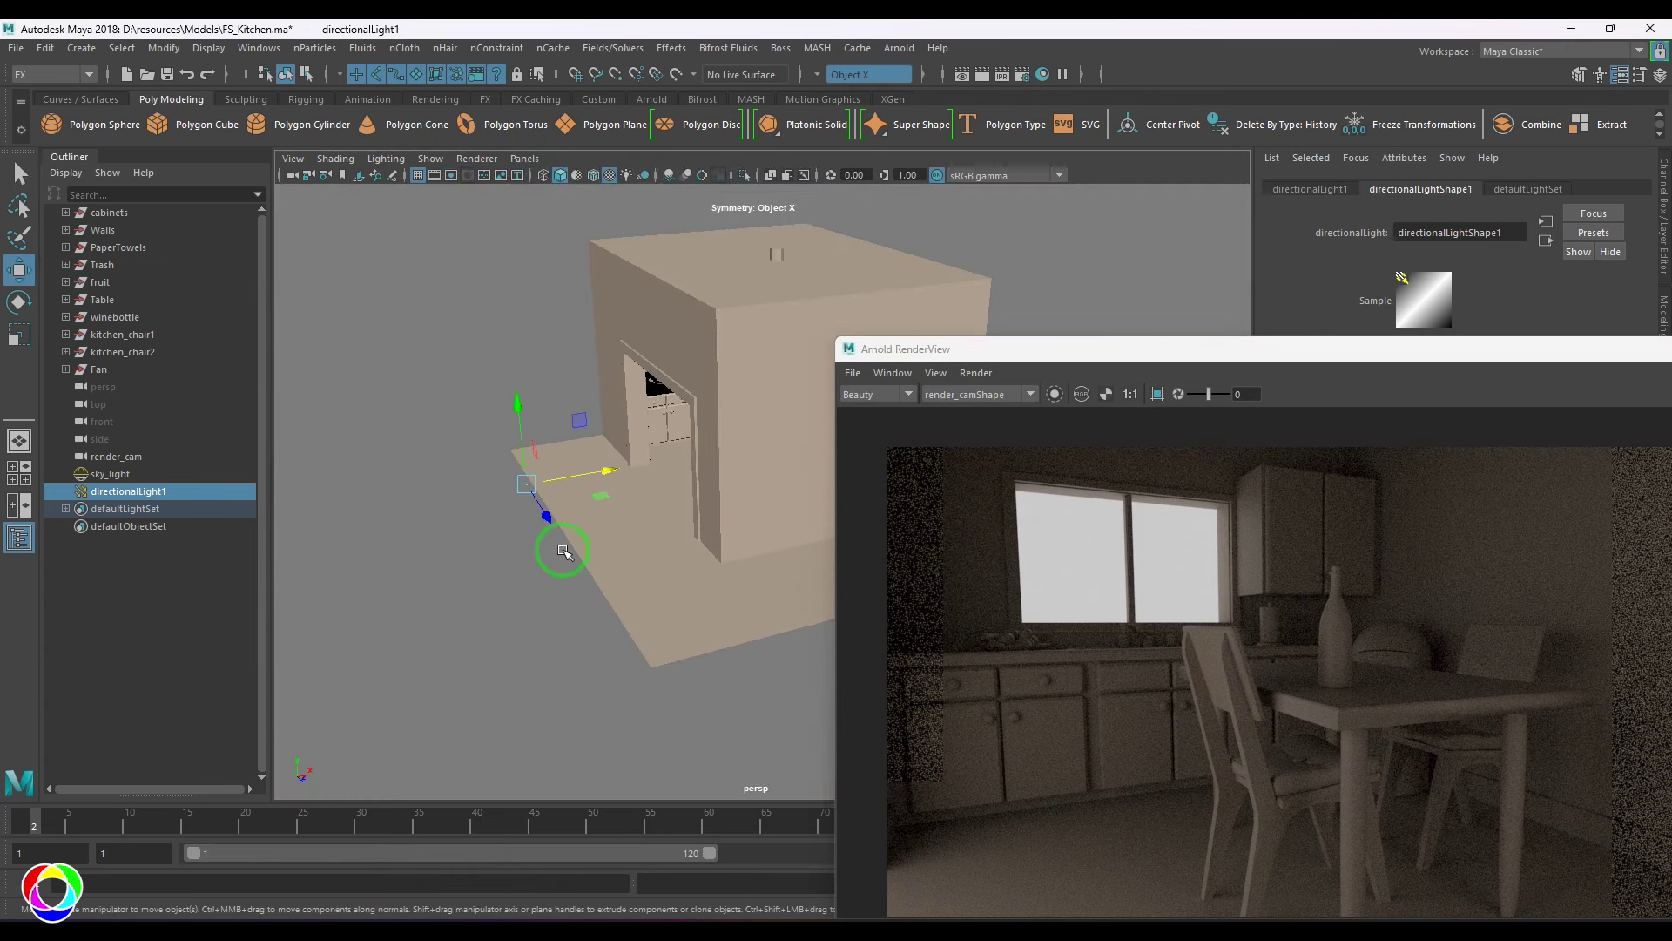
Enlarge the directional light's icon and rotate the light so it aims down towards the kitchen
key(r)
drag(529, 485, 565, 504)
key(w)
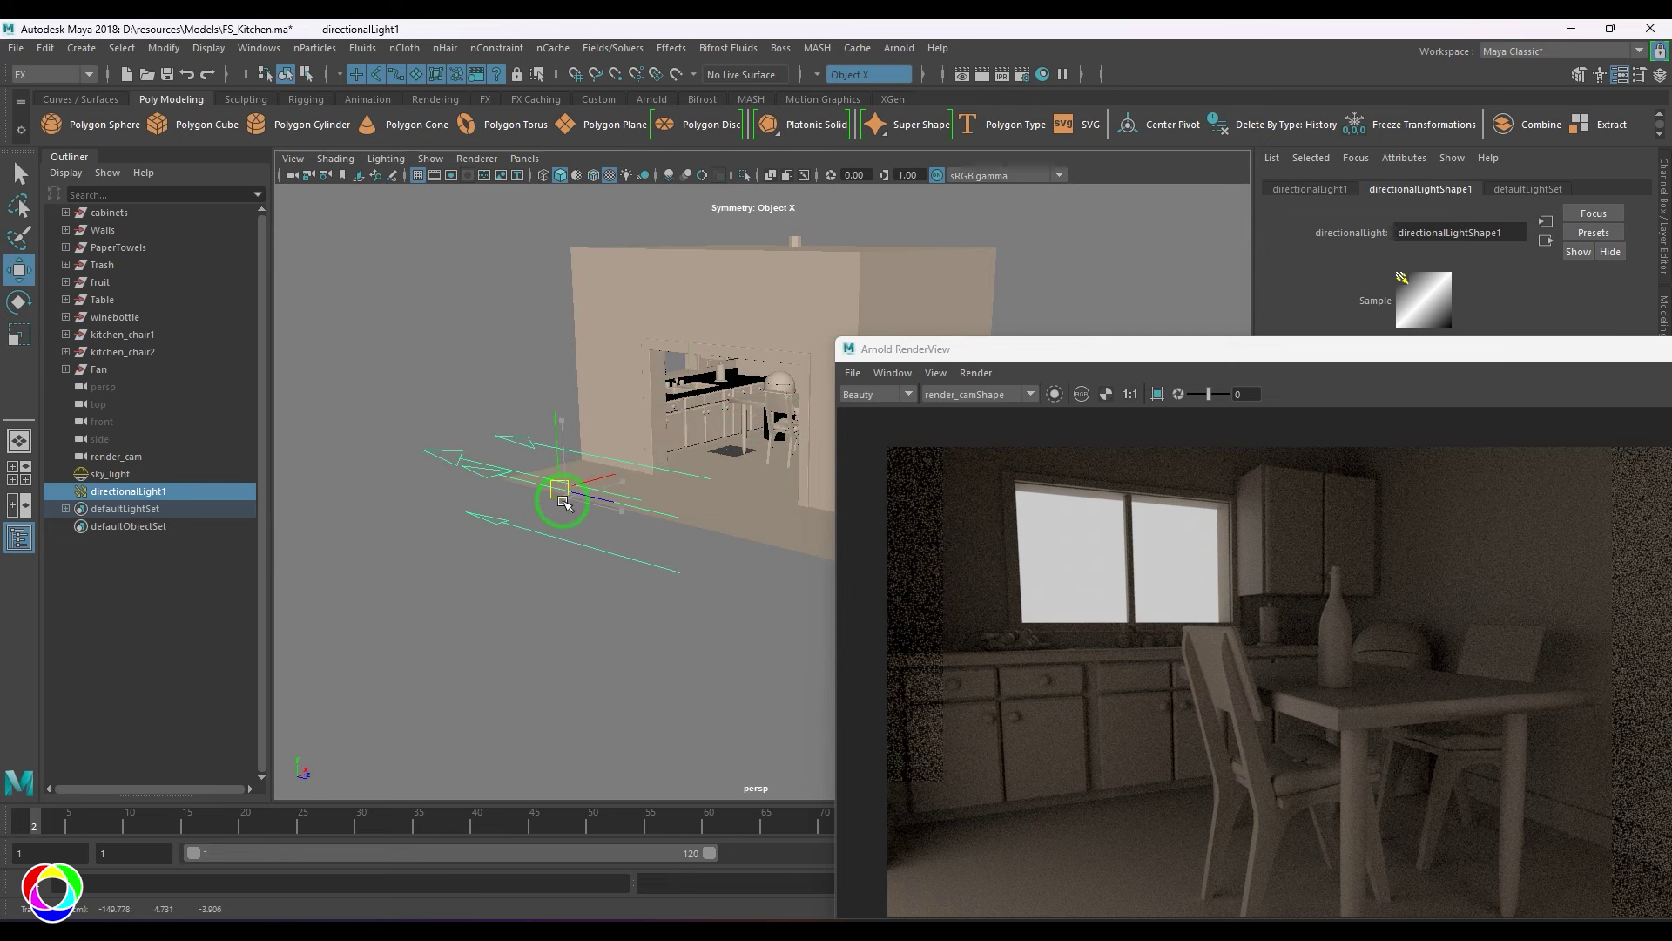
key(e)
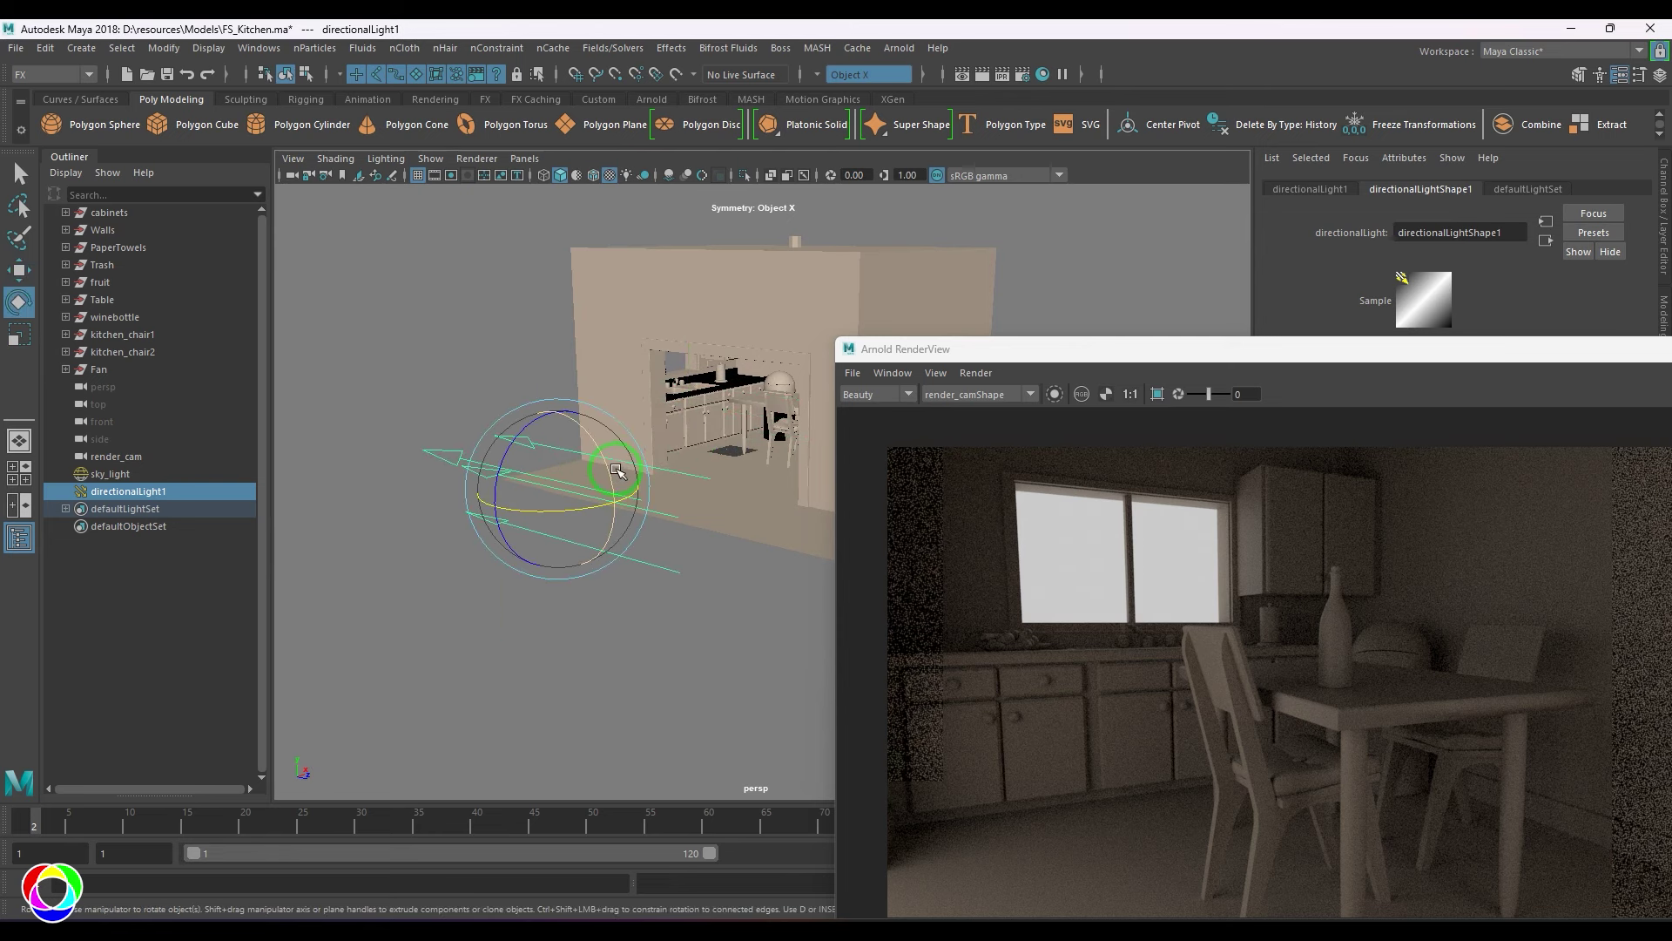
drag(562, 499, 414, 368)
drag(582, 471, 536, 483)
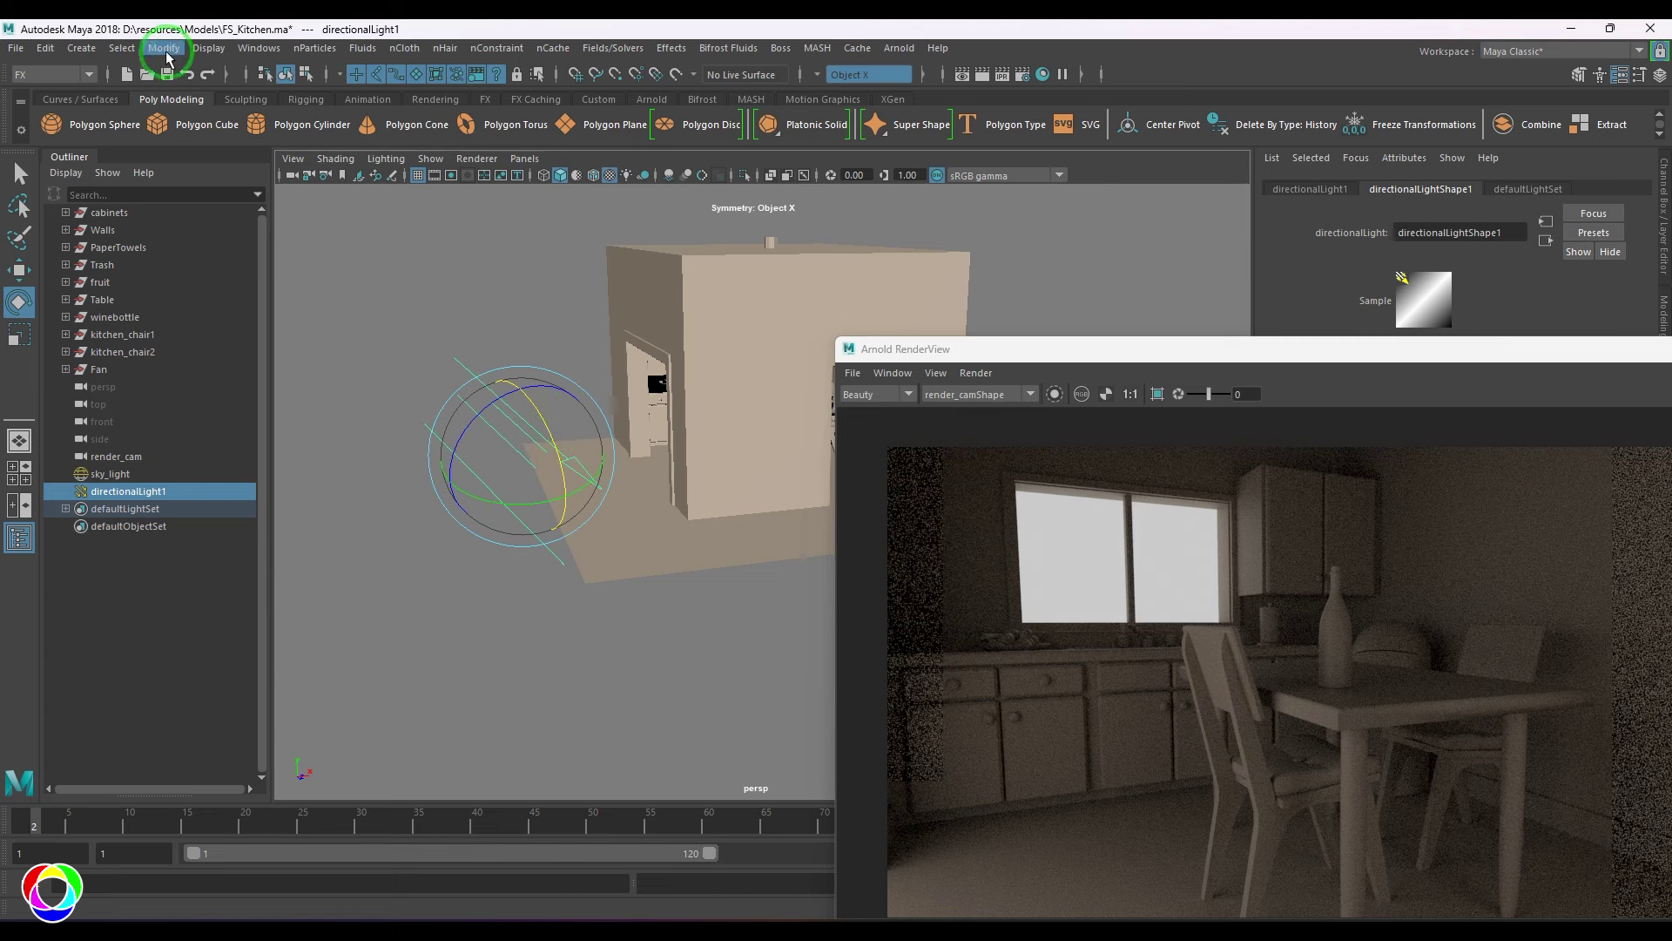
Look through the available Arnold and Maya light types and compare the attributes of the directional light and sky_light
click(903, 50)
mouse_move(958, 135)
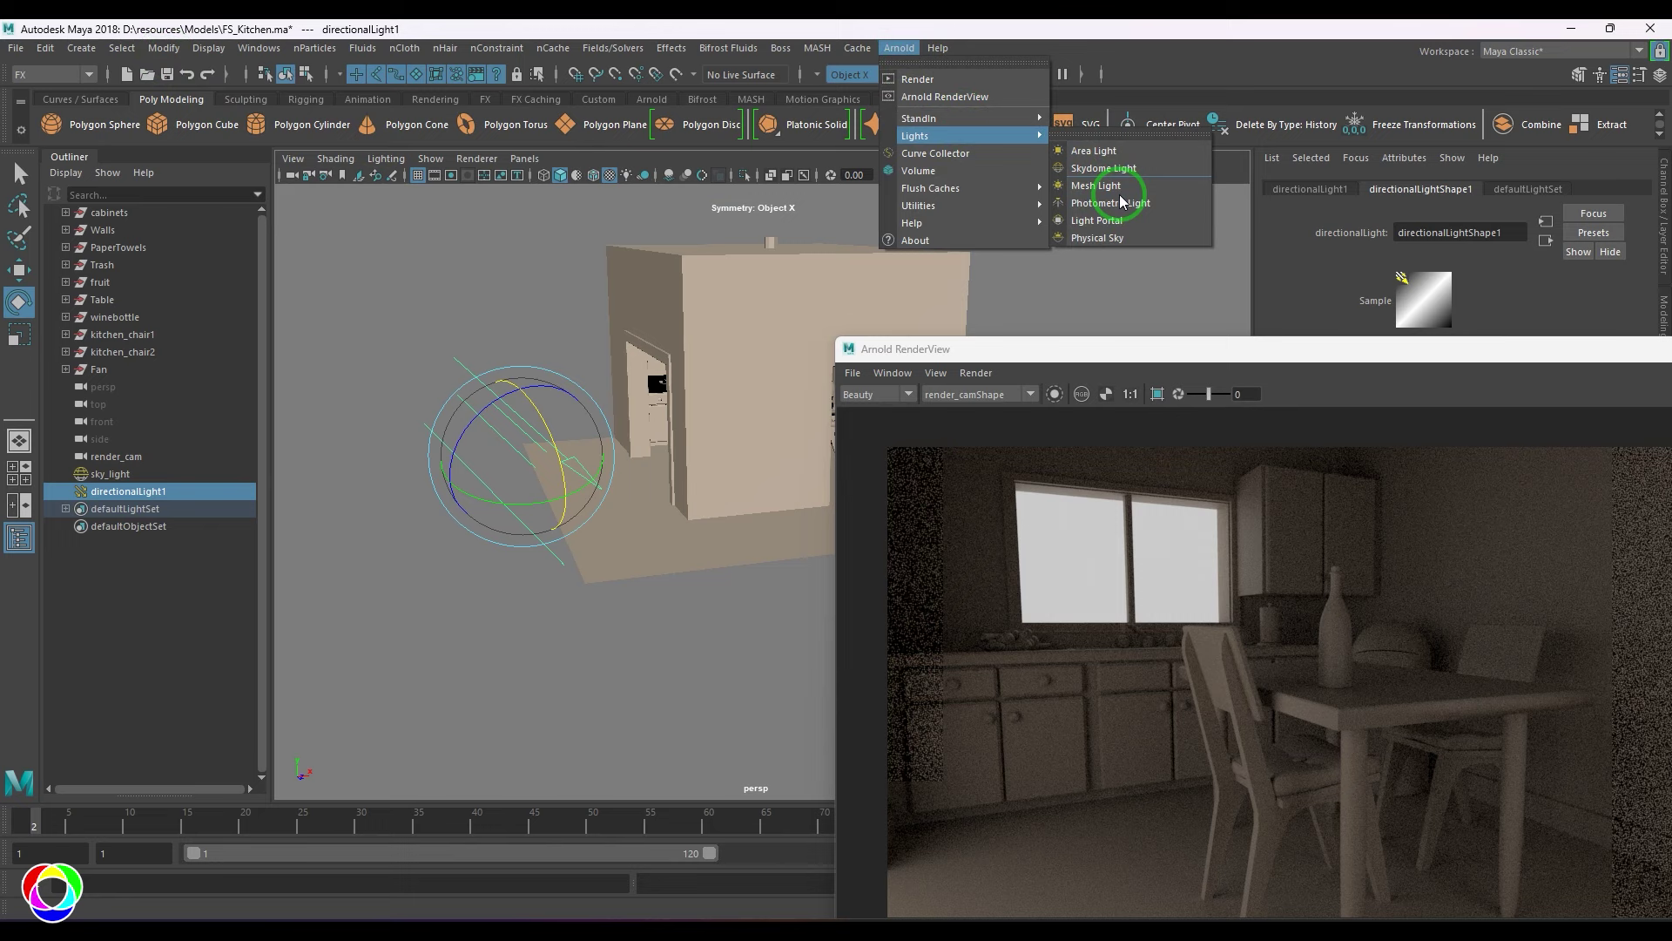
click(81, 48)
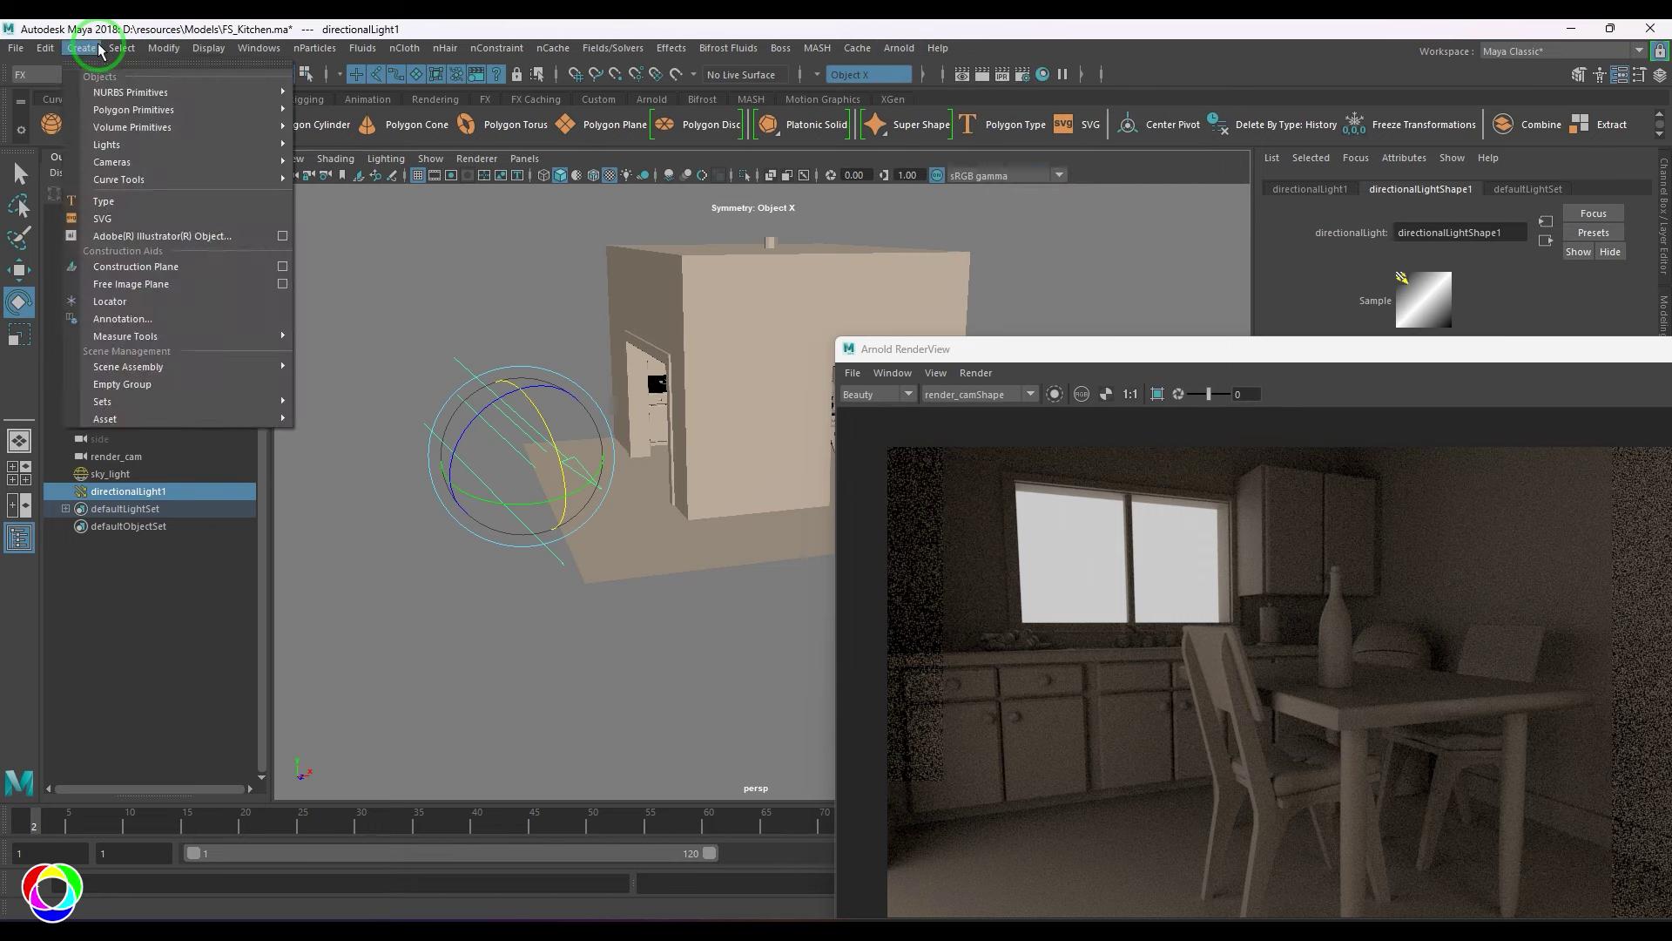
mouse_move(185, 148)
click(411, 305)
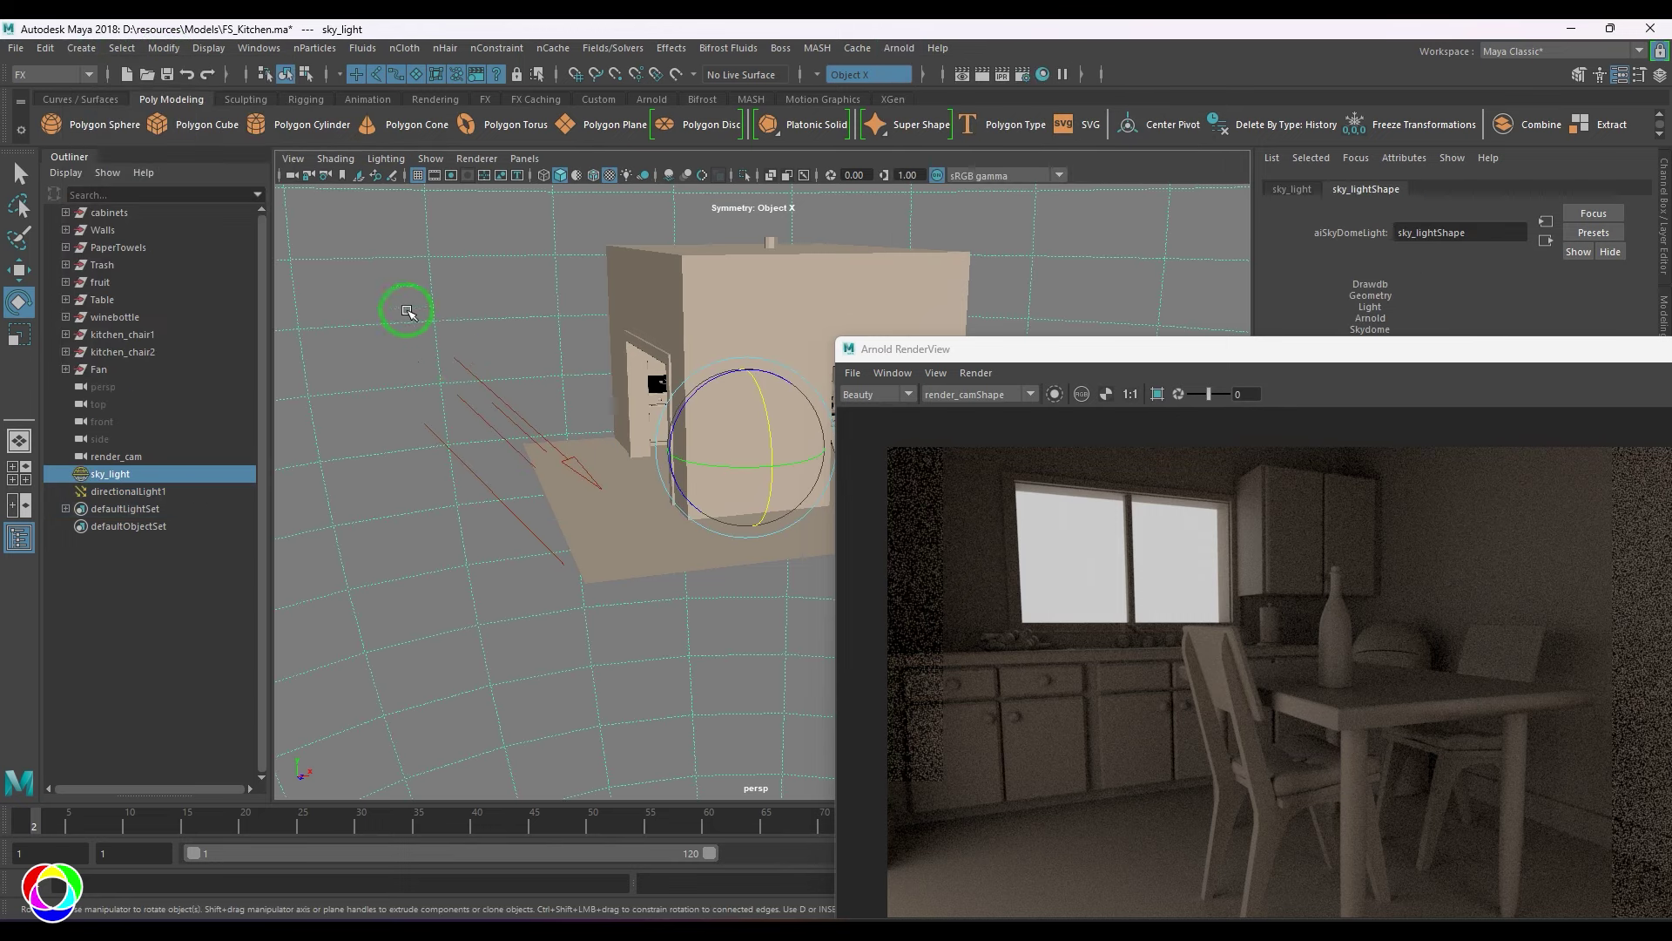
click(501, 532)
drag(1069, 351, 714, 559)
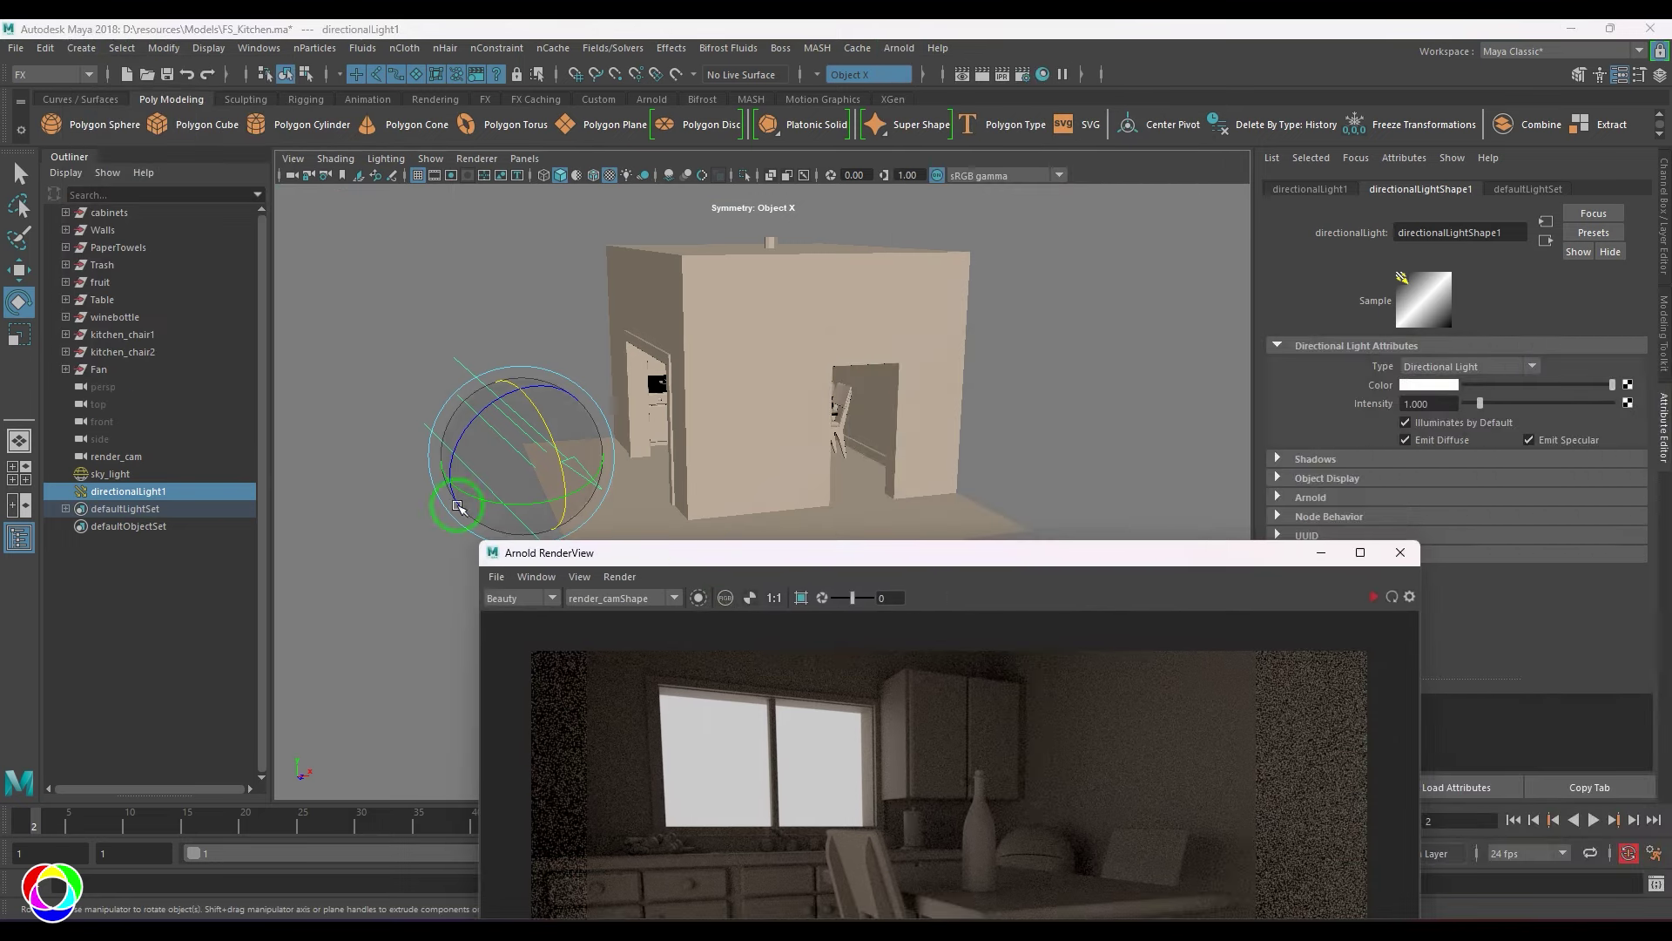
click(112, 474)
click(1438, 484)
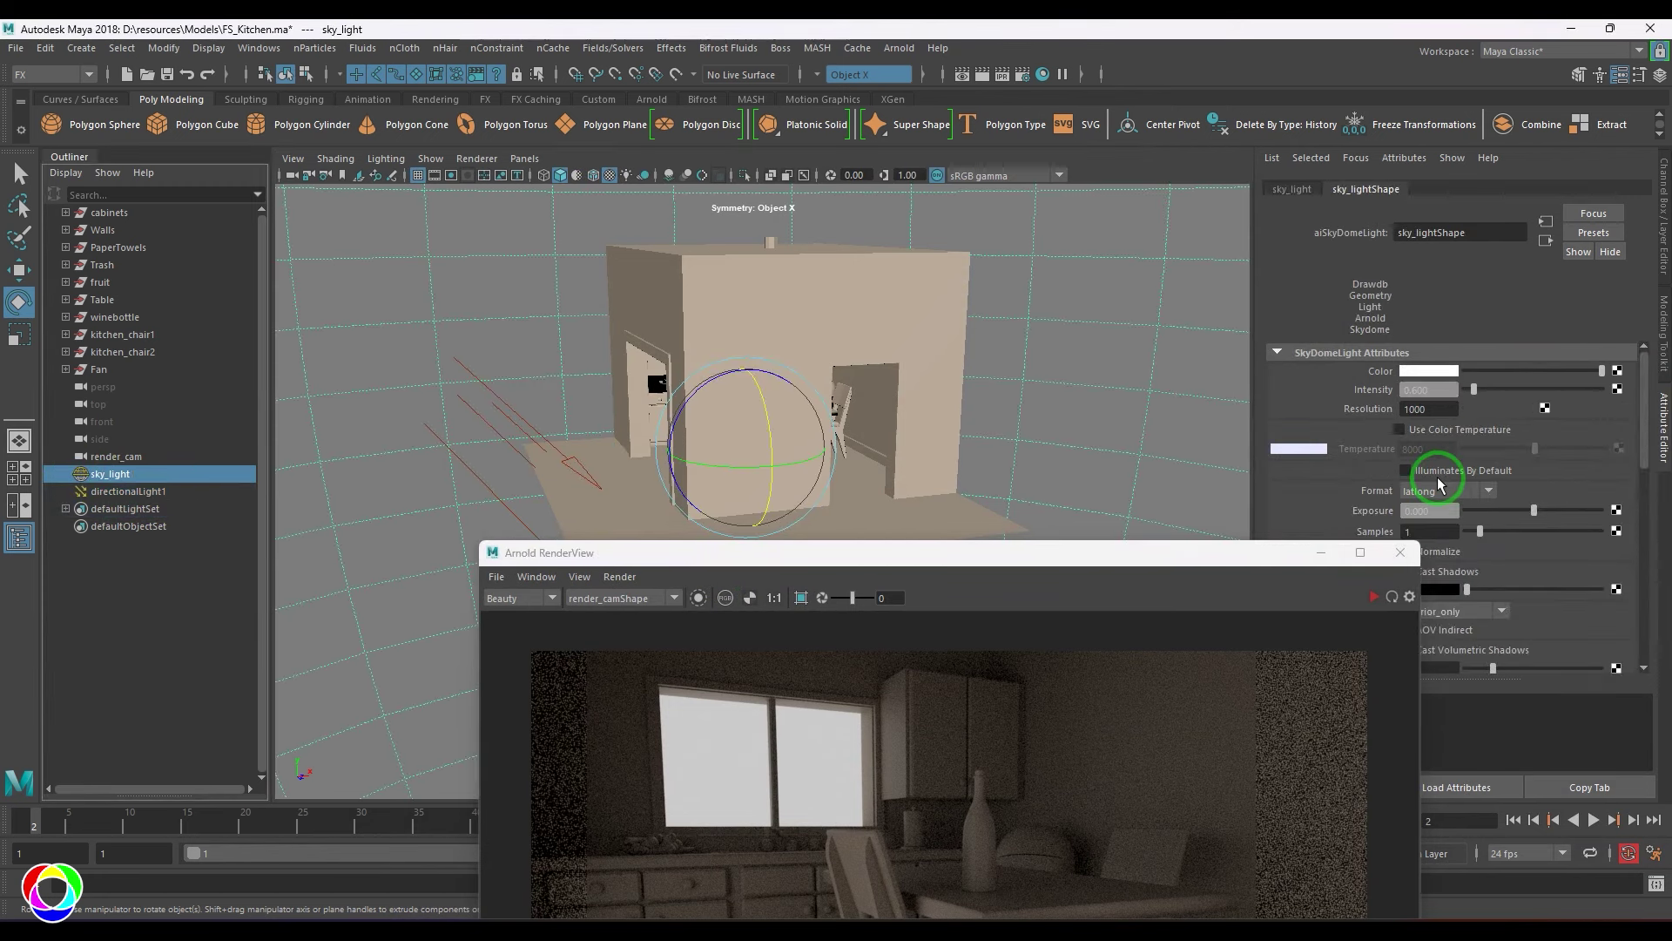
click(509, 418)
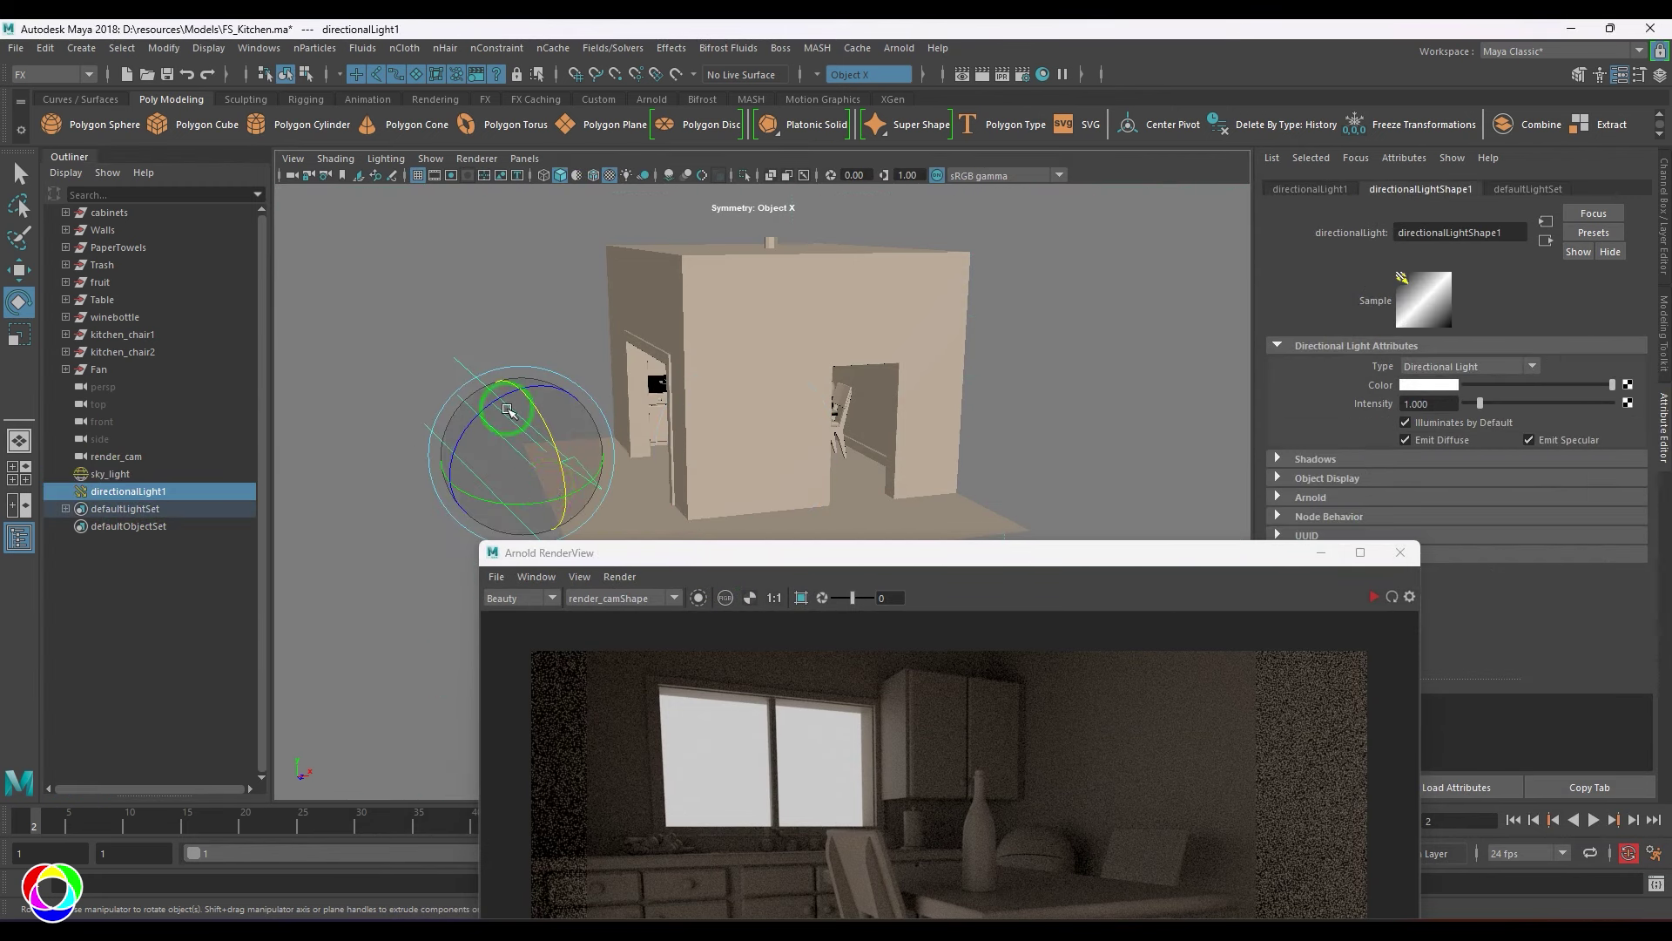
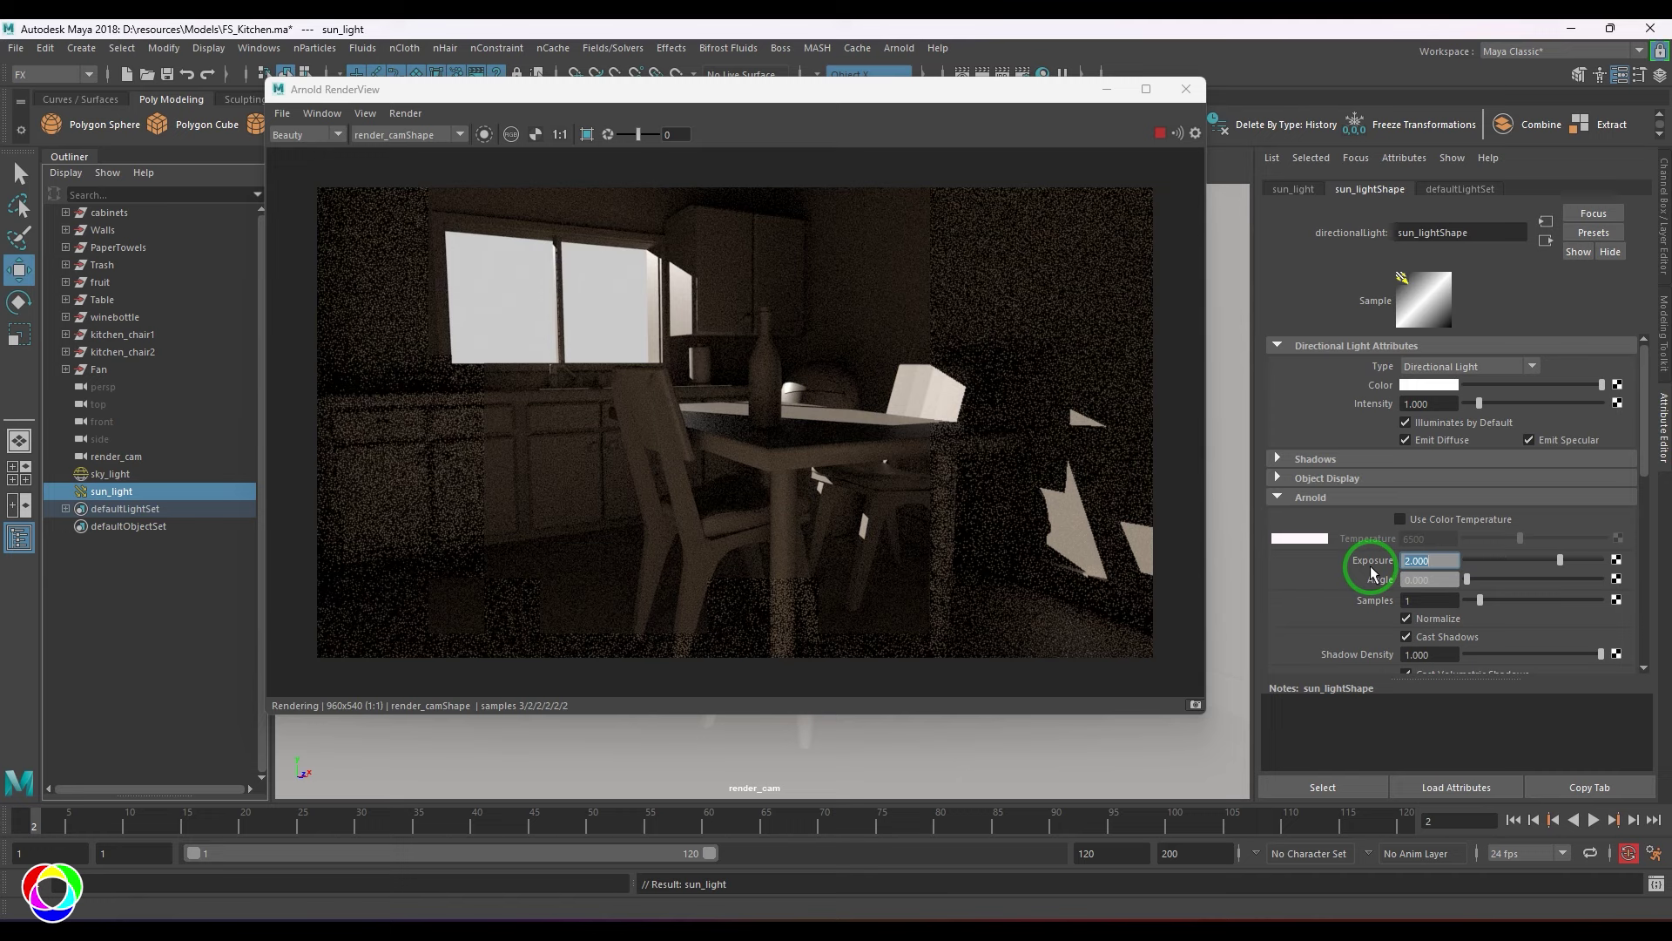
Set the exposure of sun_light to 3
text(3)
key(Return)
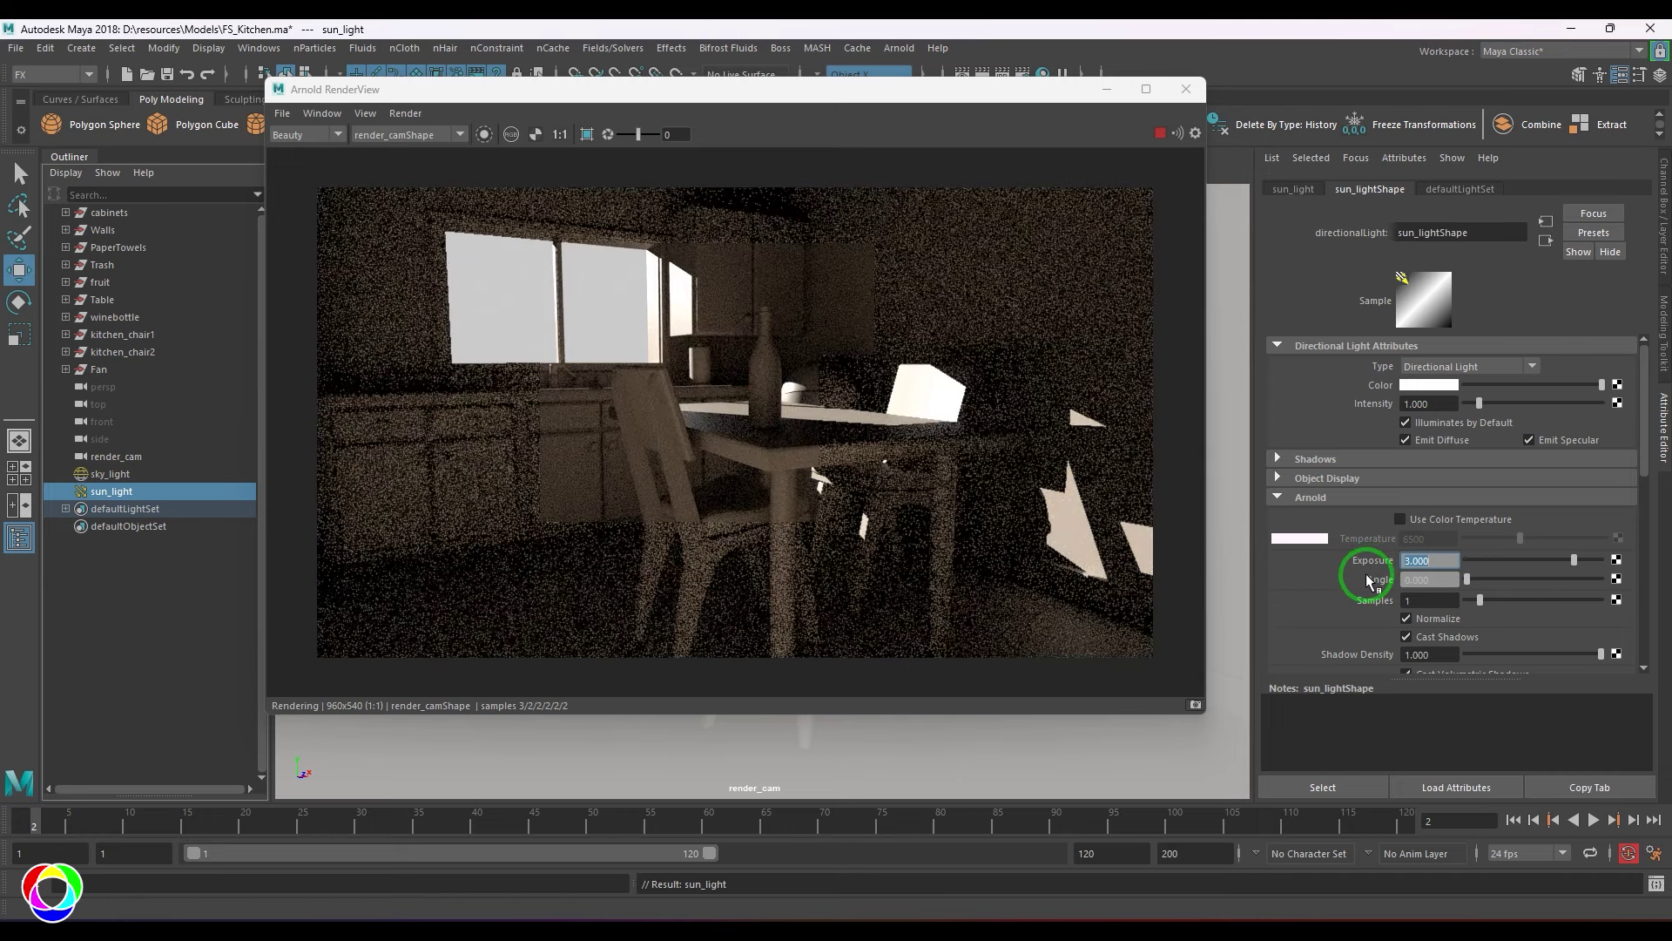
Try setting the Indirect visibility of sun_light to 0 in the live render, and restore it to 1
scroll(1494, 591, down, 3)
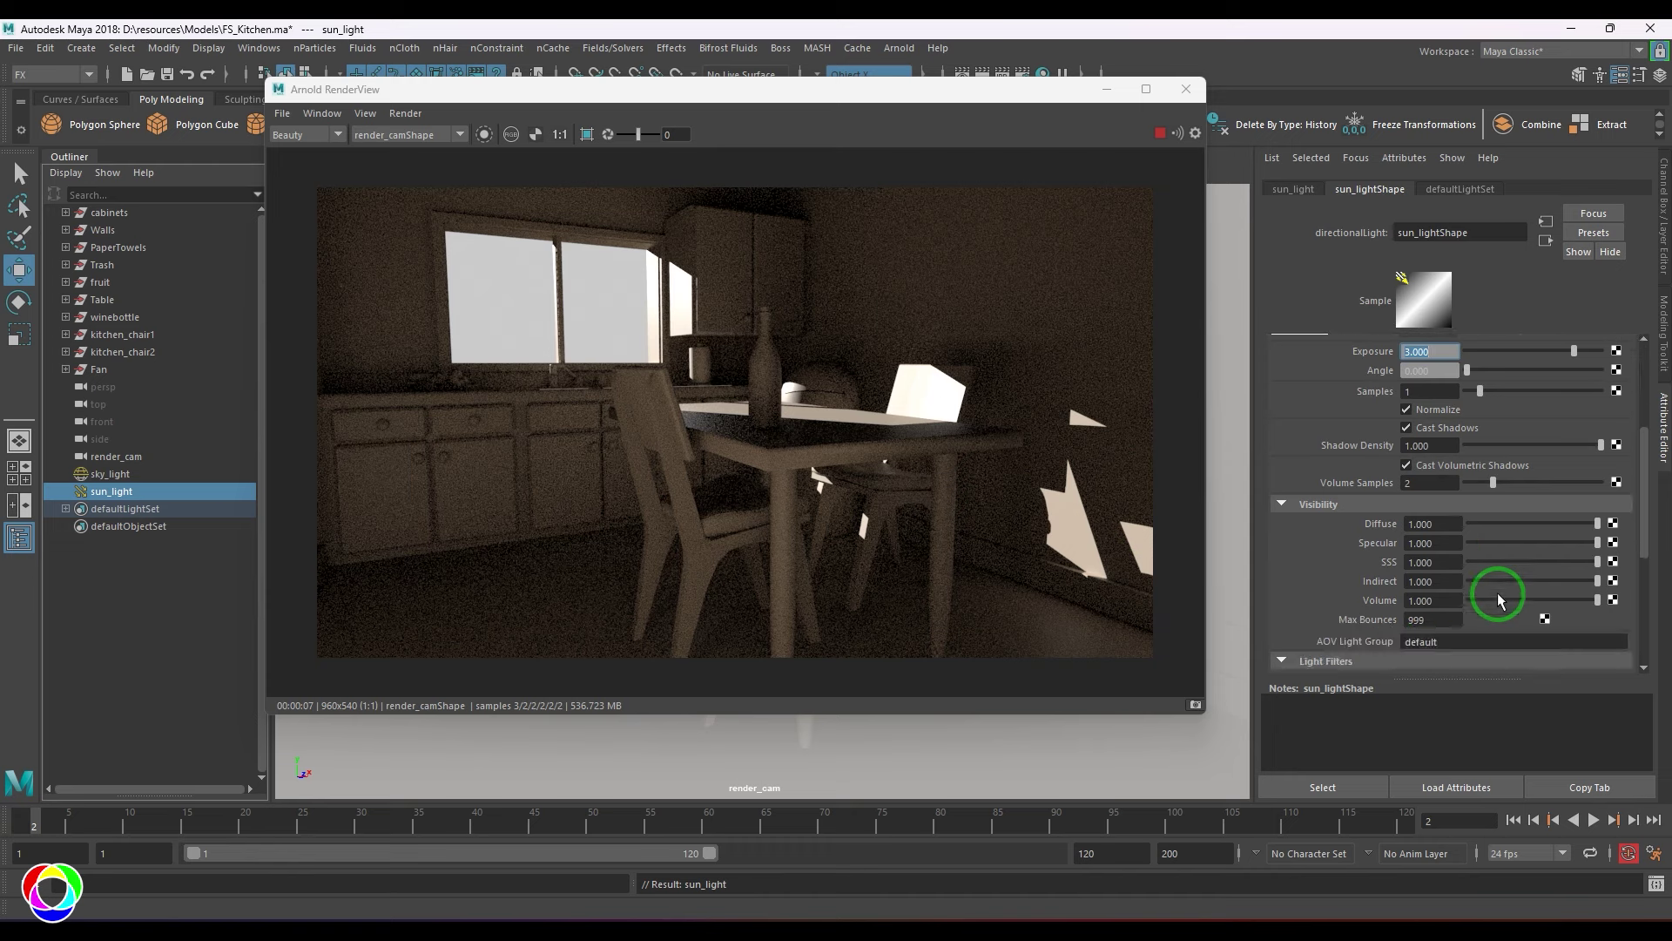
drag(1436, 590, 1364, 586)
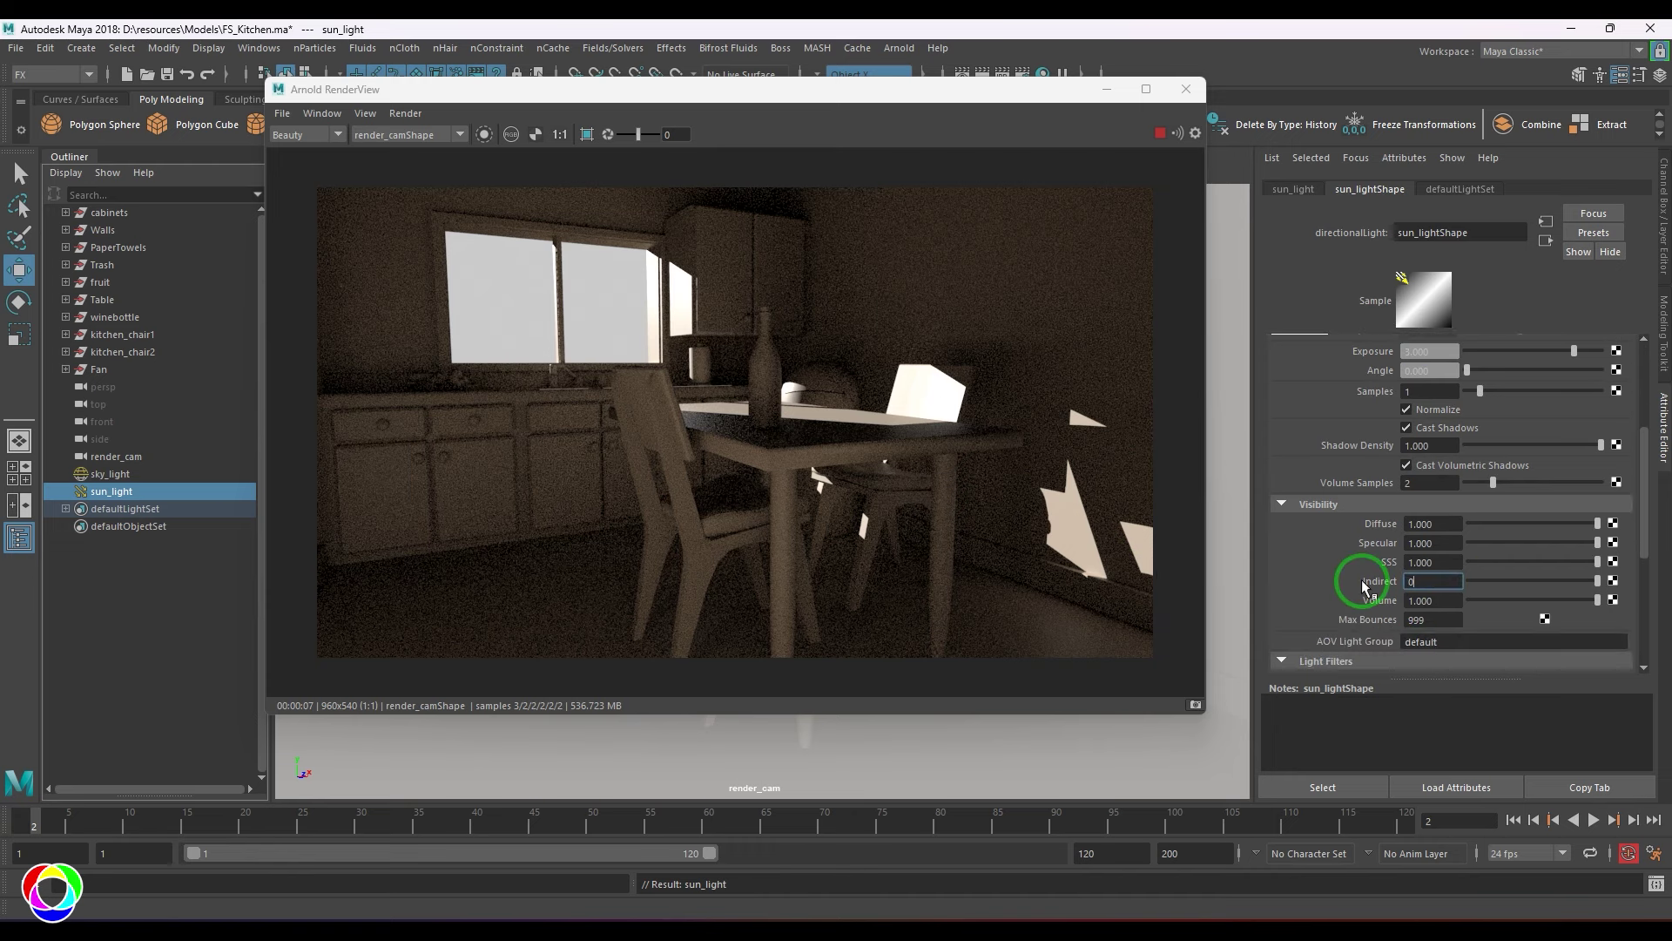
key(Return)
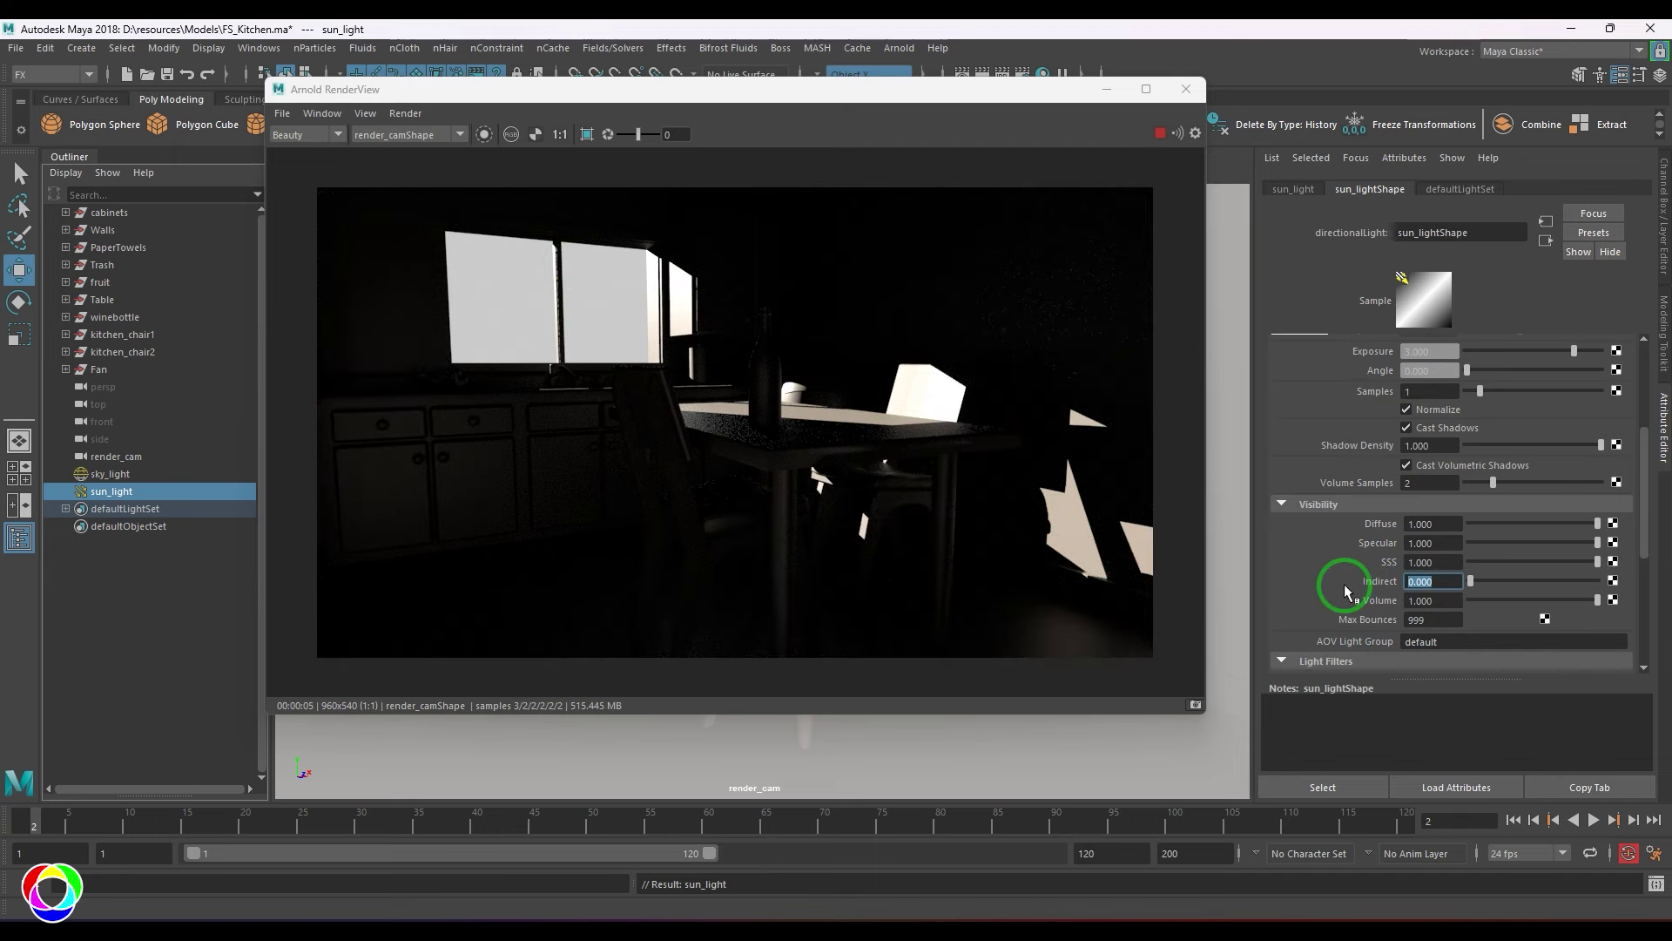
text(1)
key(Return)
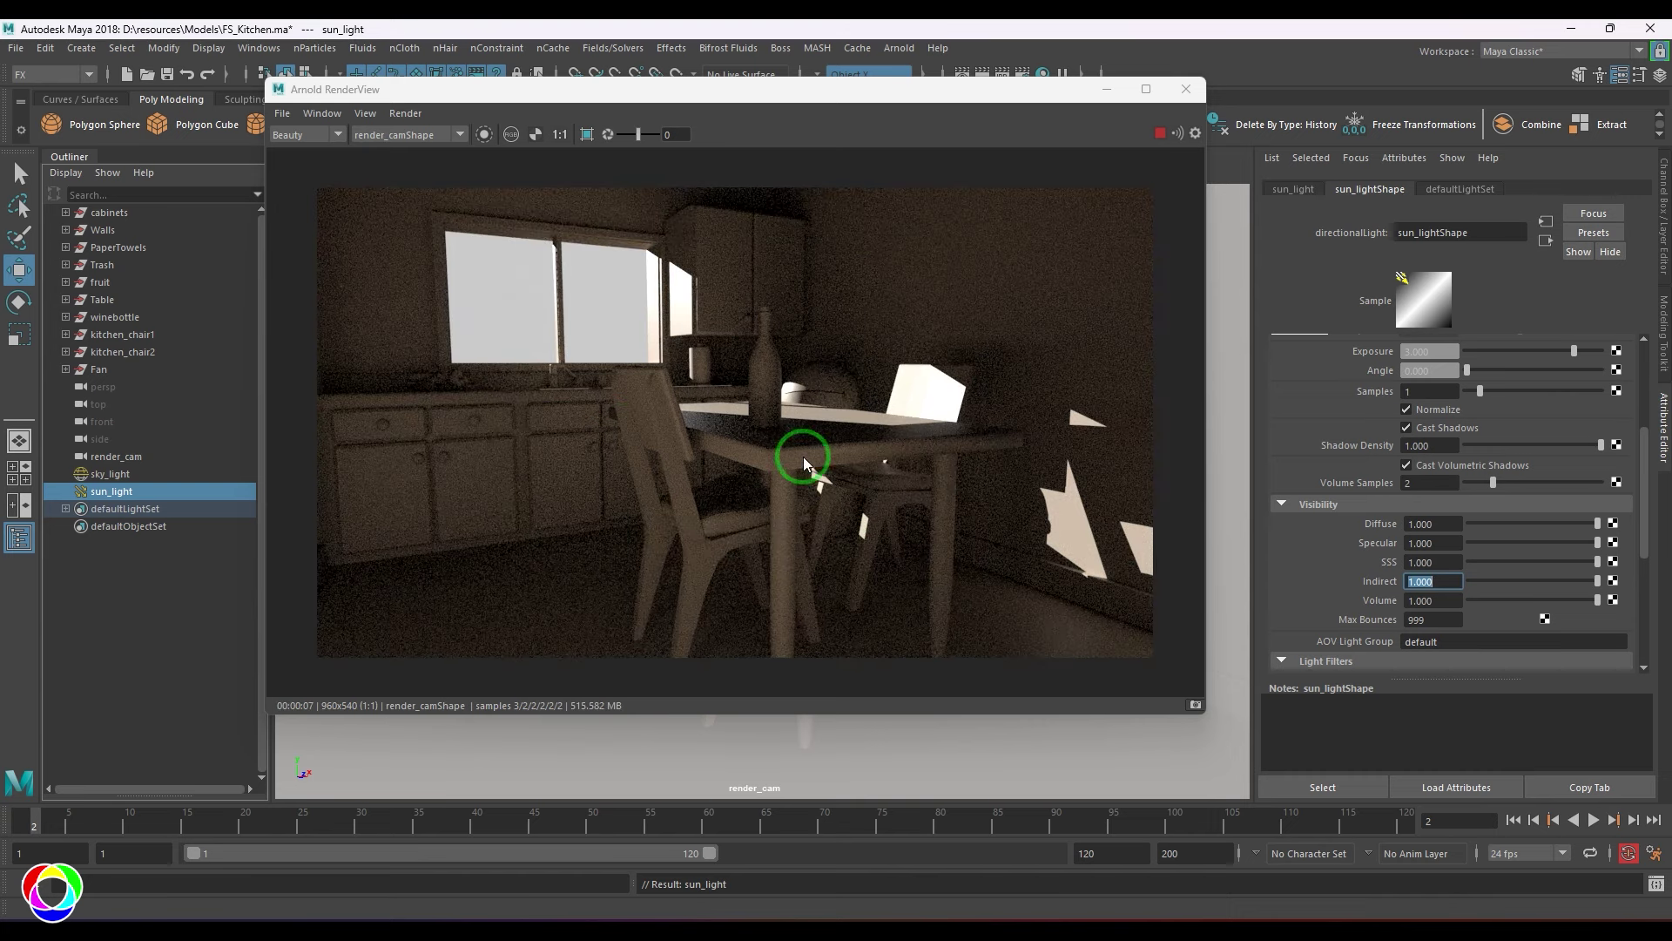
Inspect the table and chairs in the render up close for noise and bounce light, and stop the live render
scroll(803, 457, up, 6)
scroll(871, 332, down, 2)
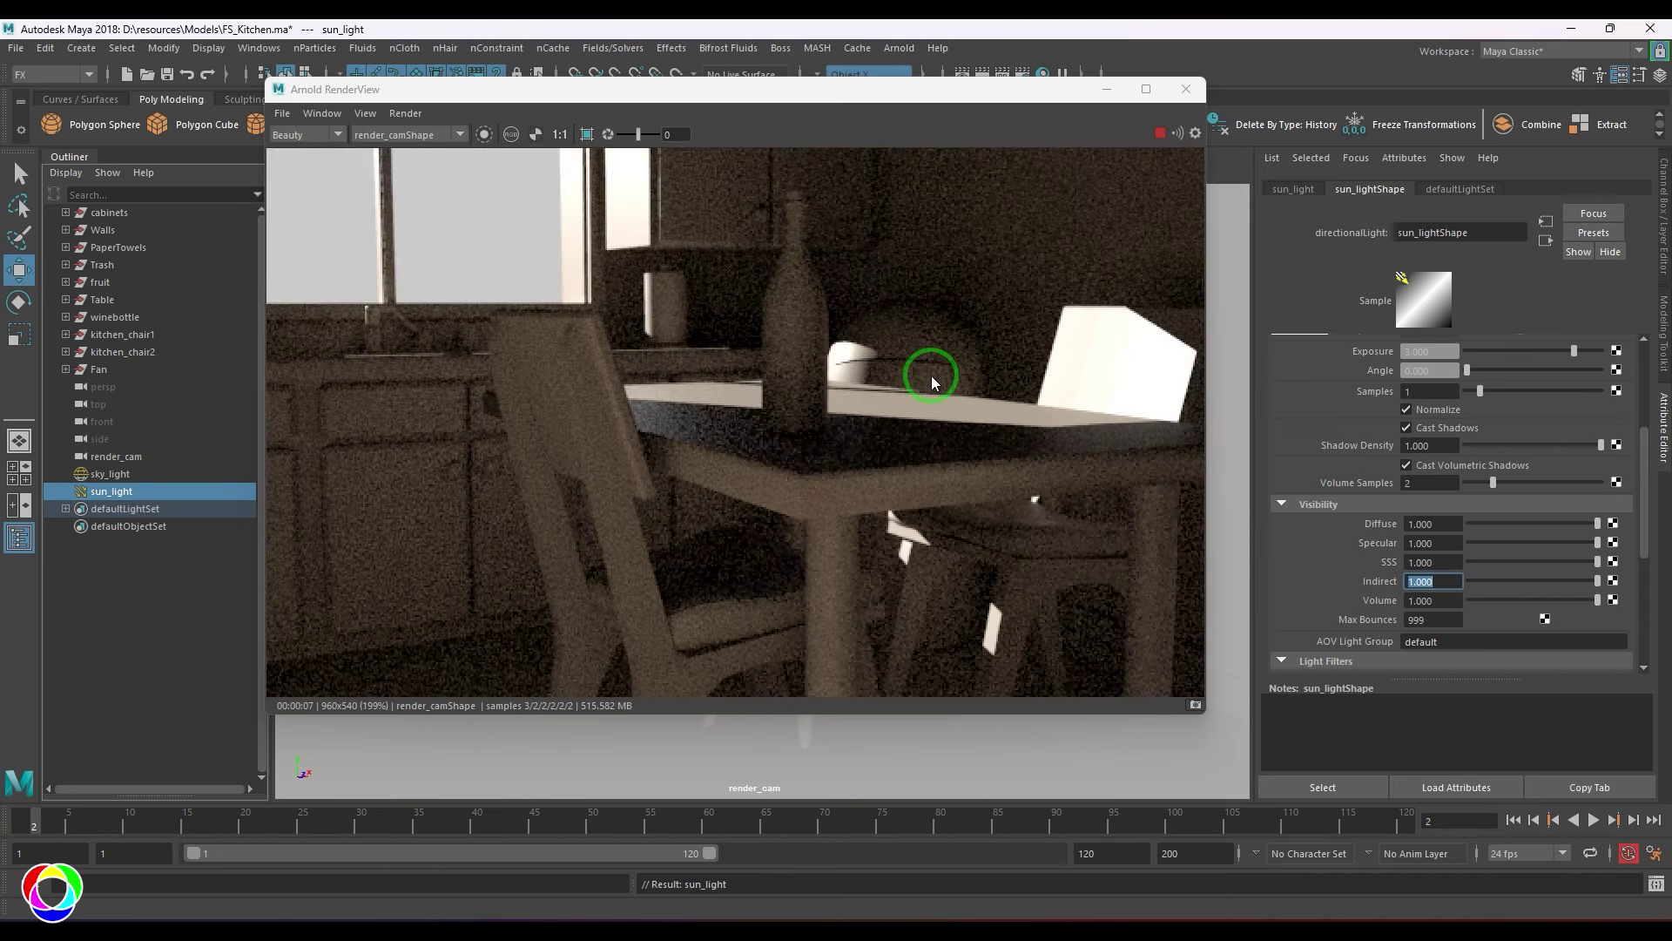
scroll(932, 377, down, 4)
click(1159, 132)
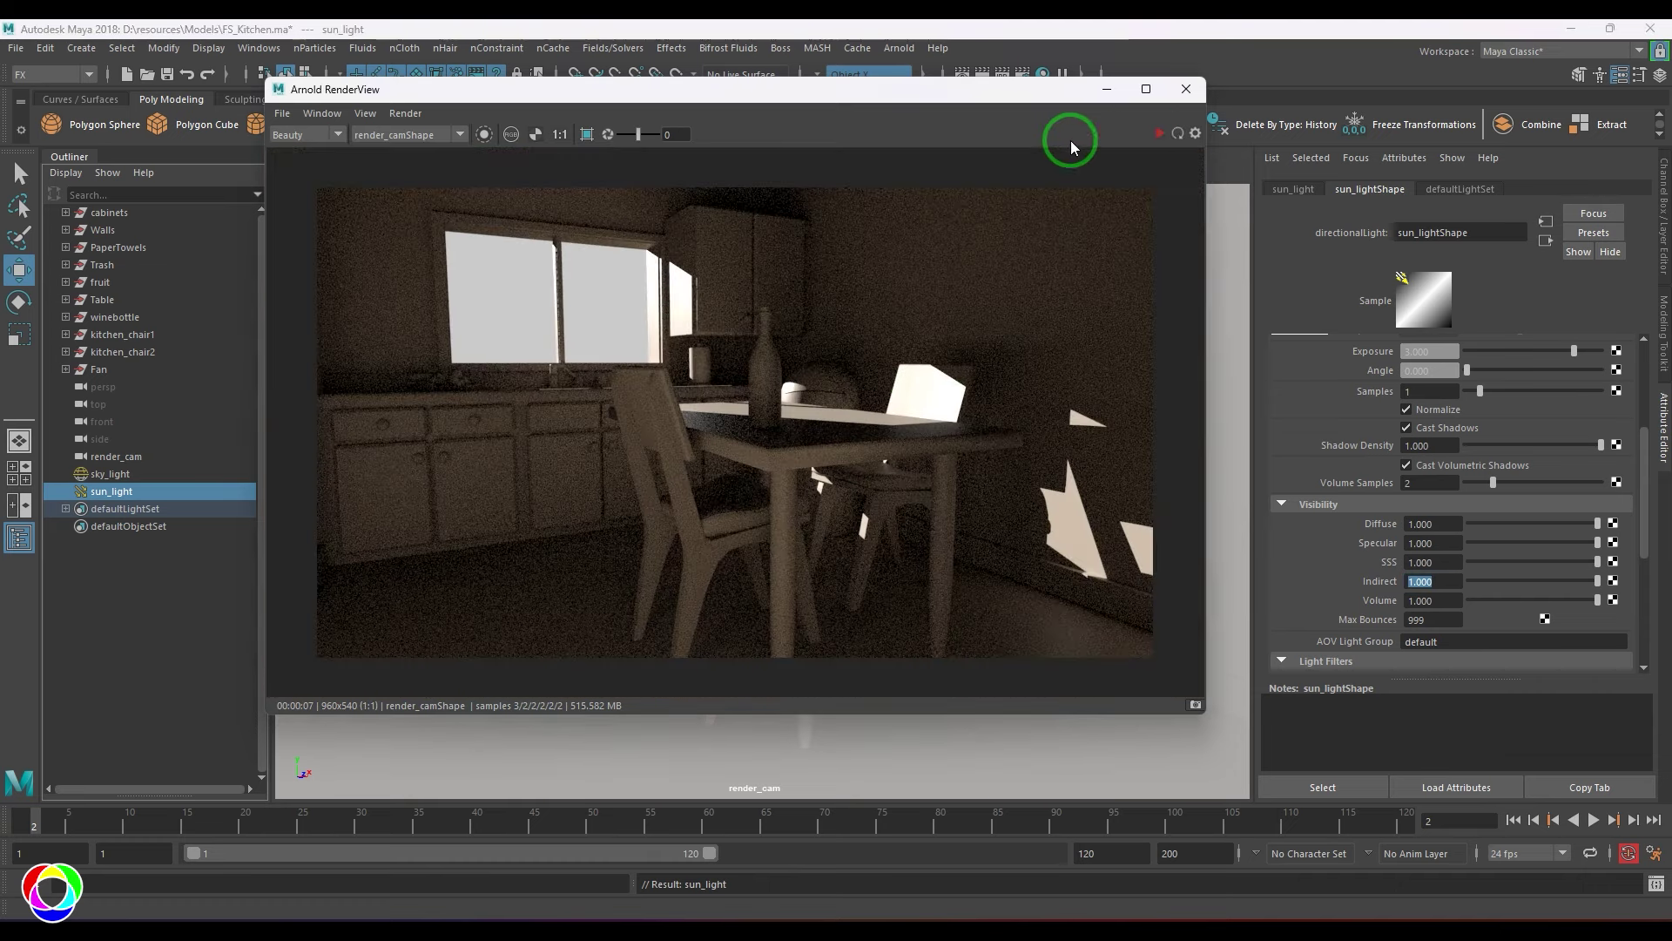
Adjust the angle of sun_light in the render_cam view so sunlight falls across the wall beside the table, and stop the live preview
drag(1002, 91, 1045, 523)
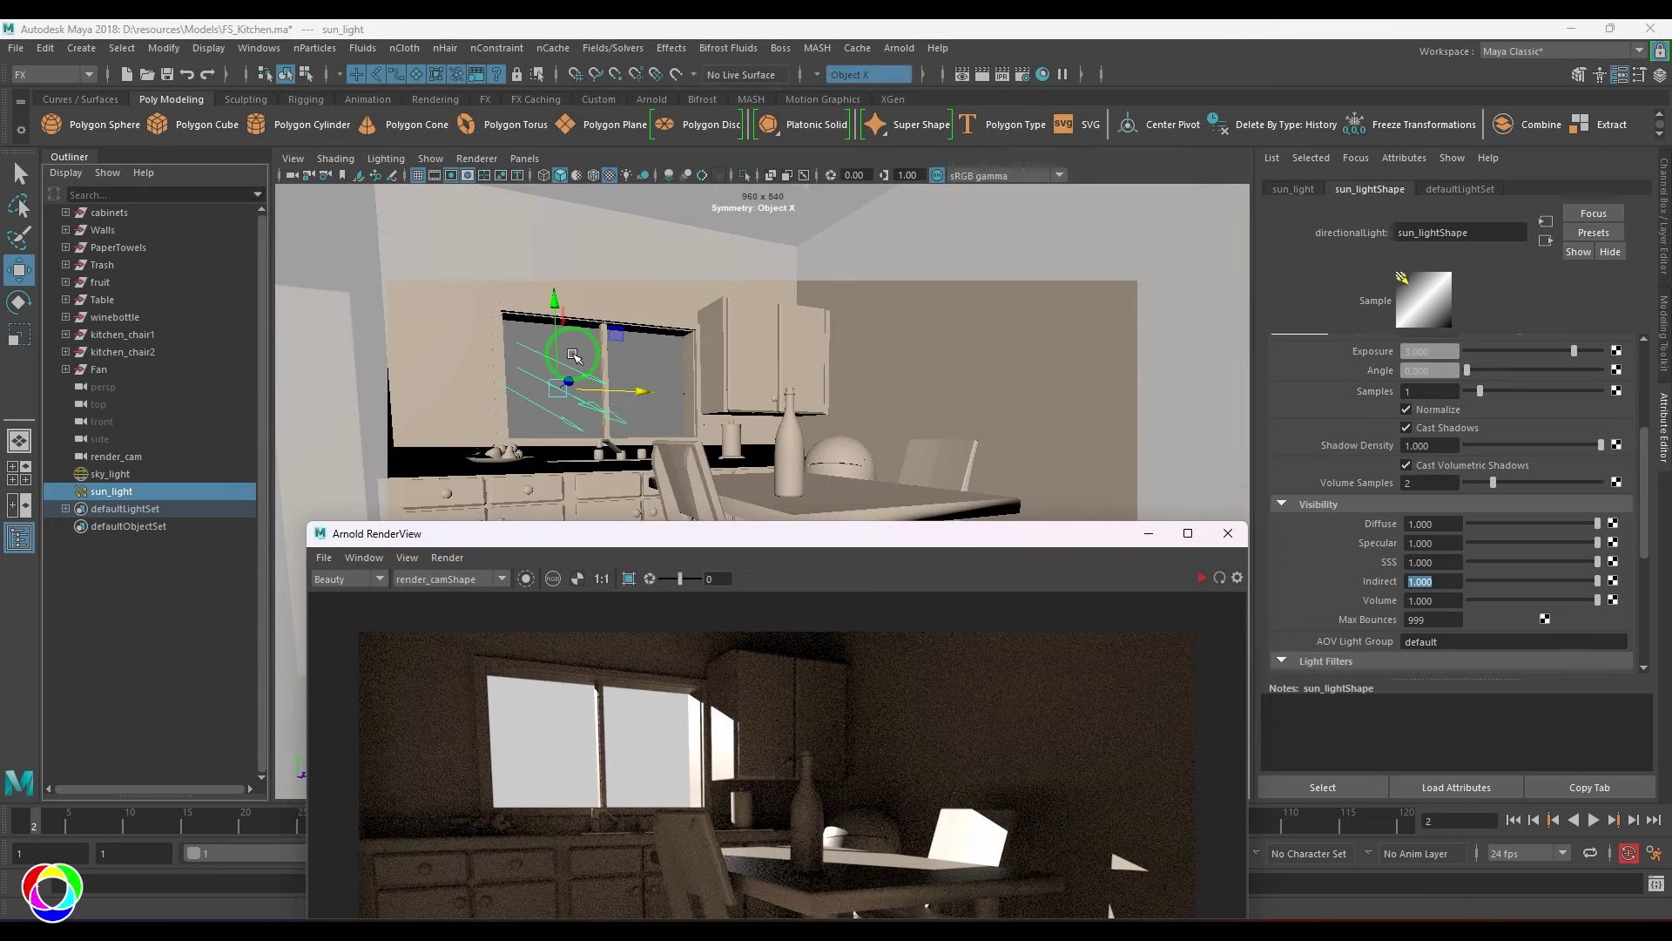
drag(567, 341, 578, 390)
key(e)
drag(740, 533, 722, 169)
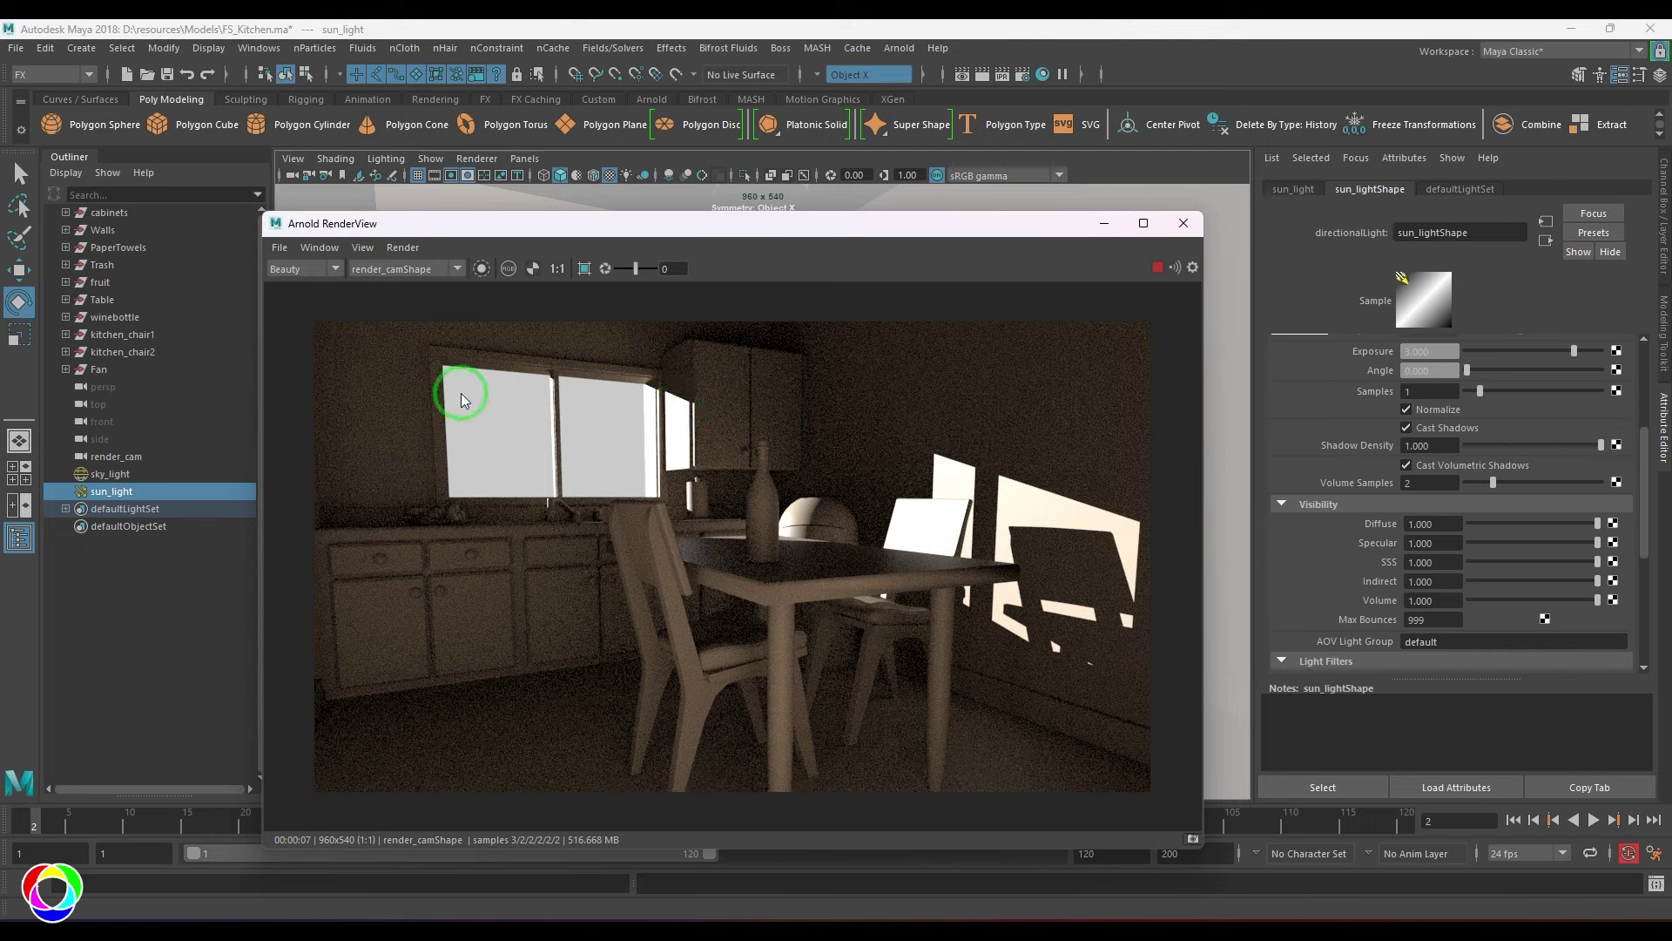
click(1152, 268)
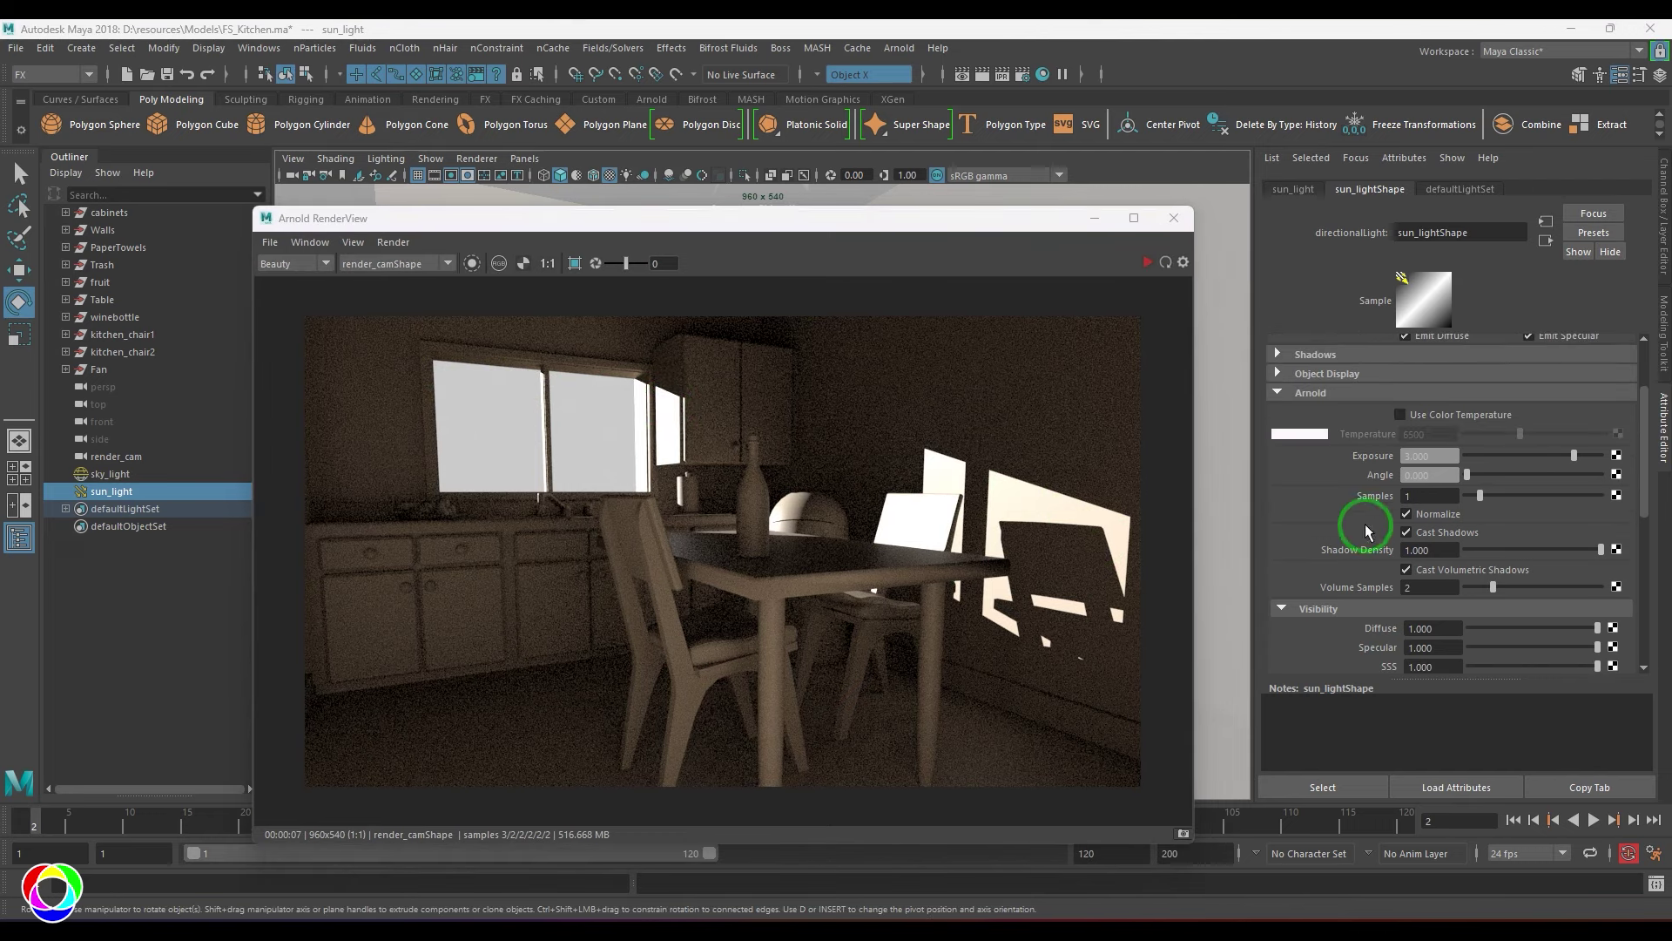
Set the Angle of sun_light to 5 in the live render to try softer shadows, and stop the render
click(1429, 475)
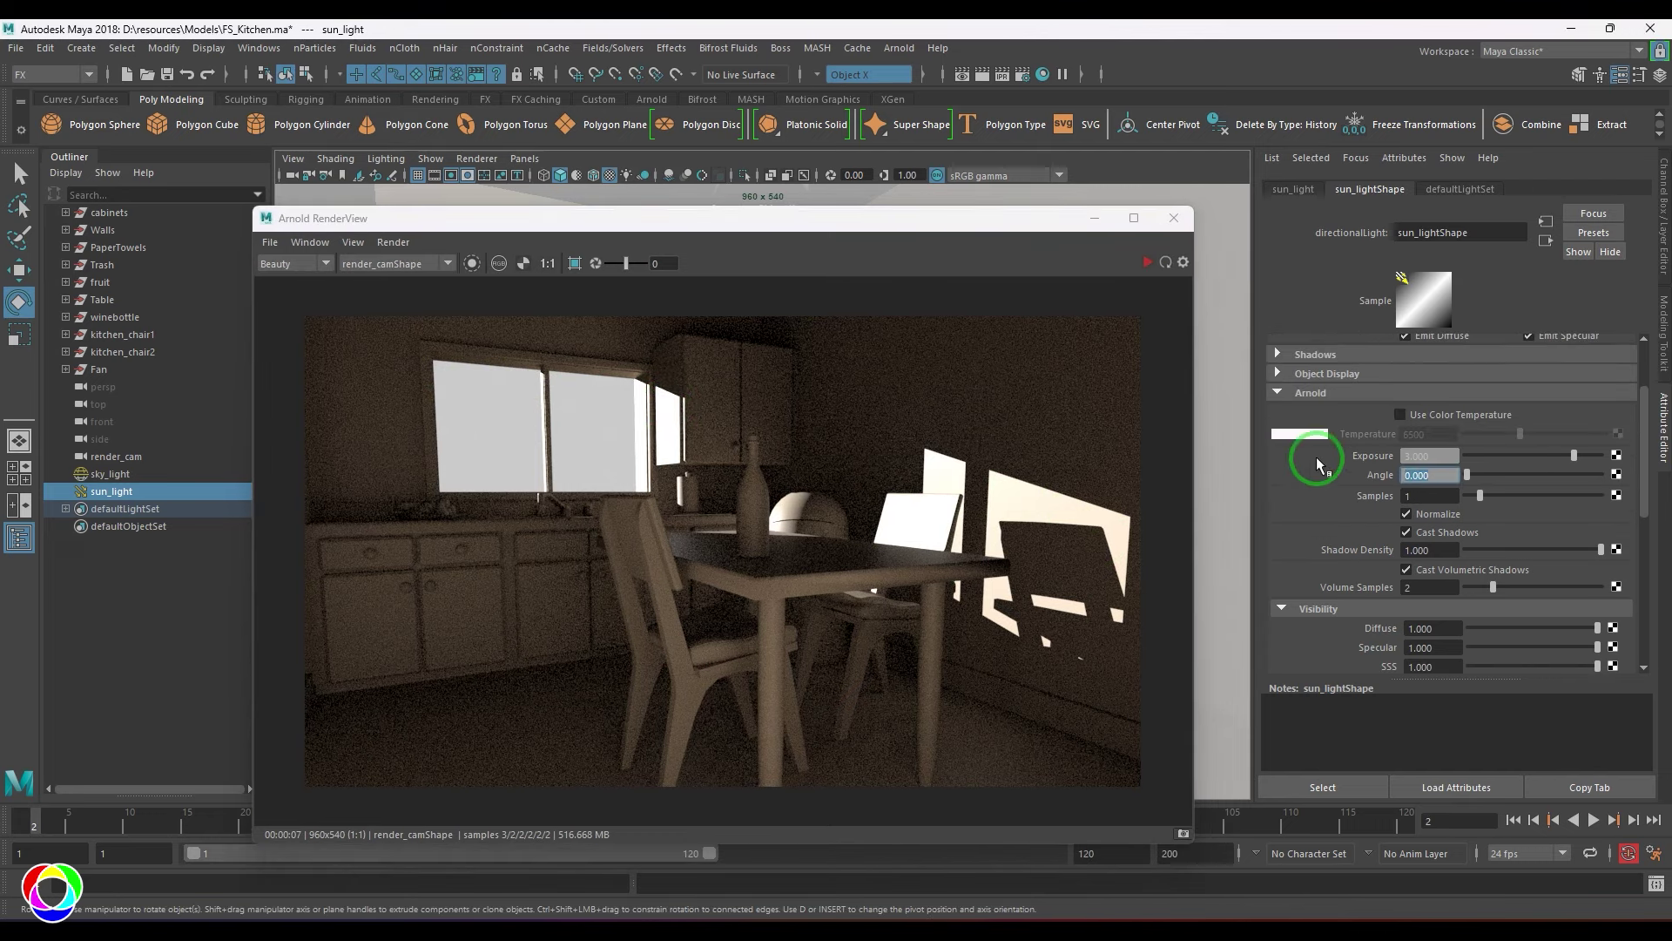
click(1141, 263)
click(1341, 479)
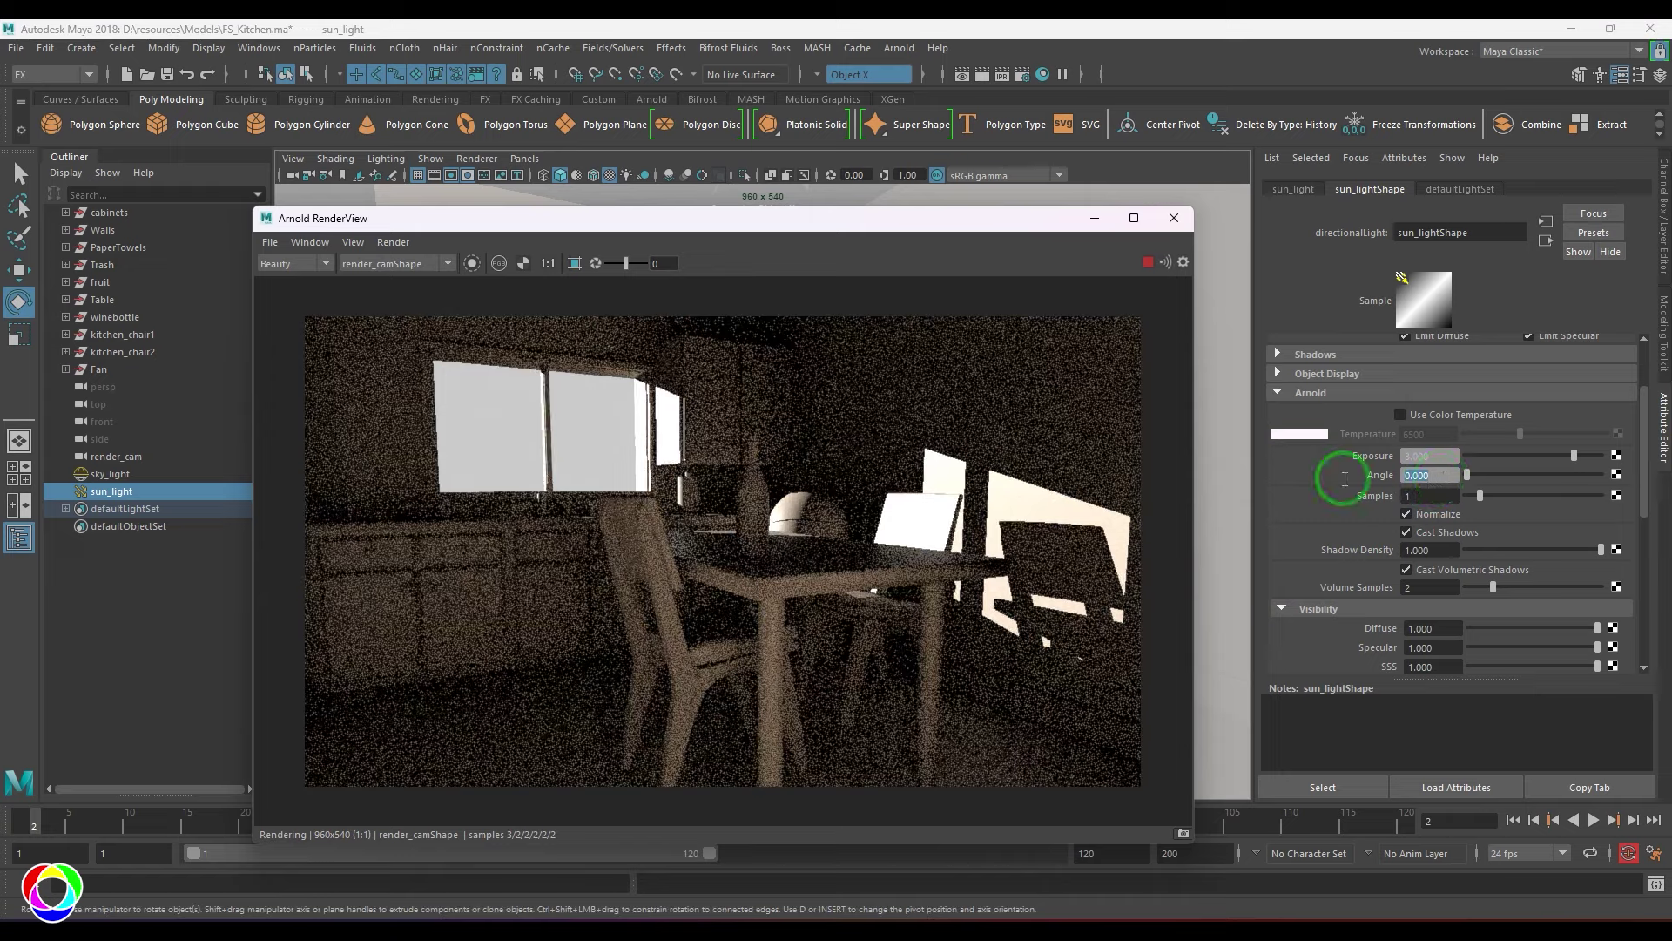
text(5)
key(Return)
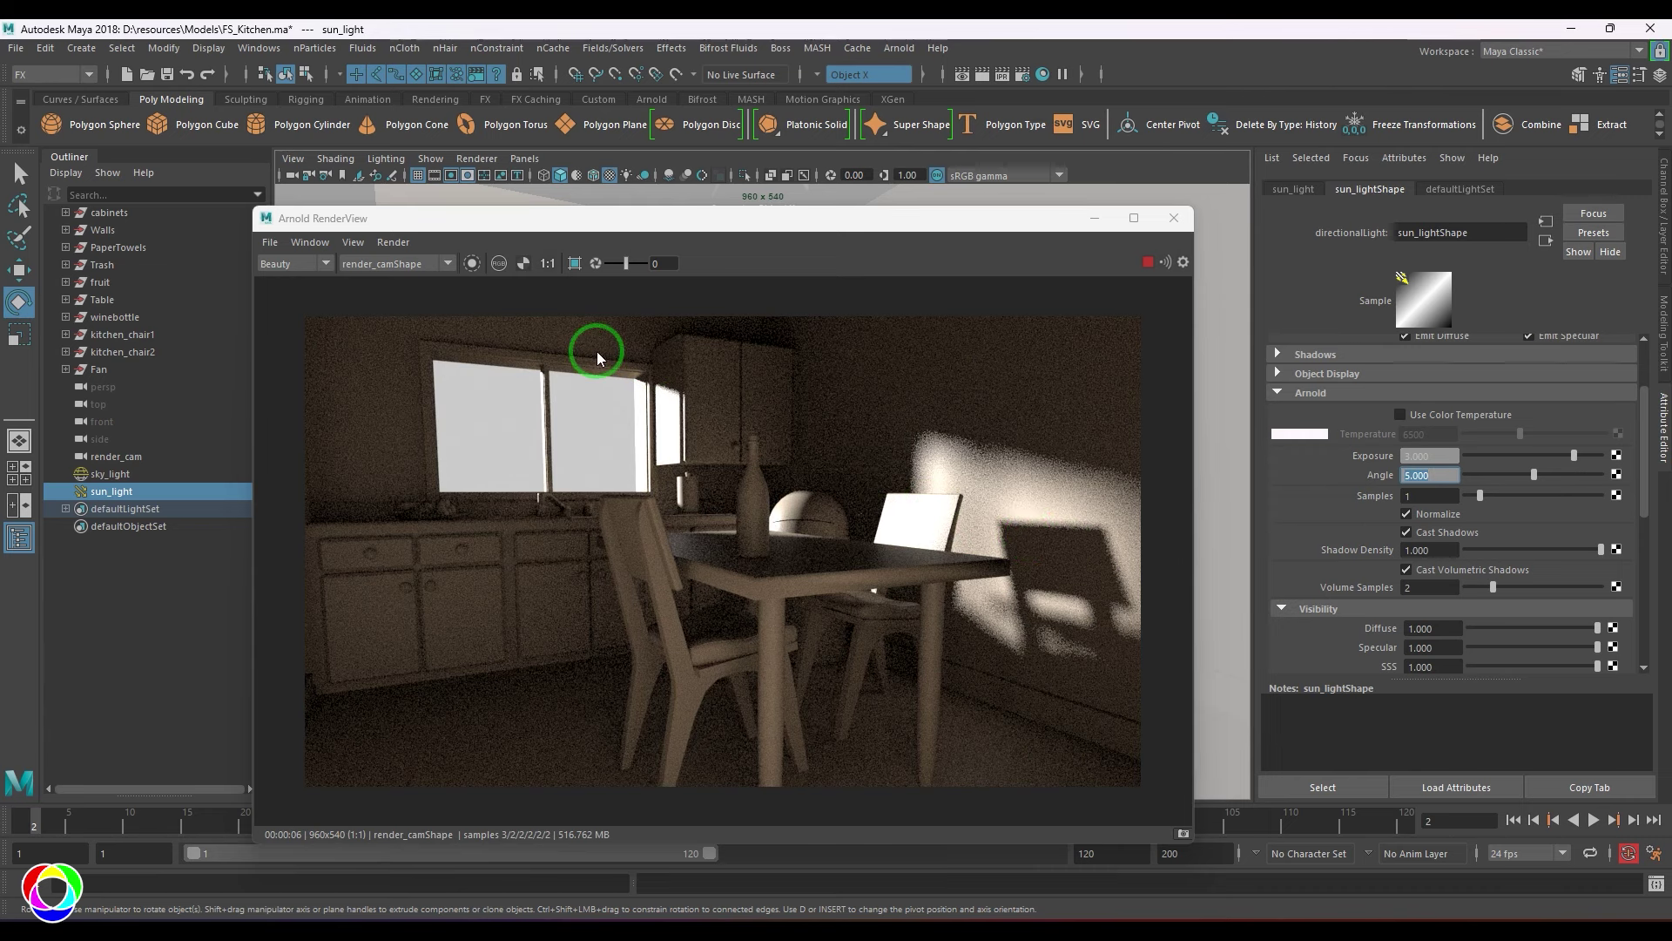
click(1147, 262)
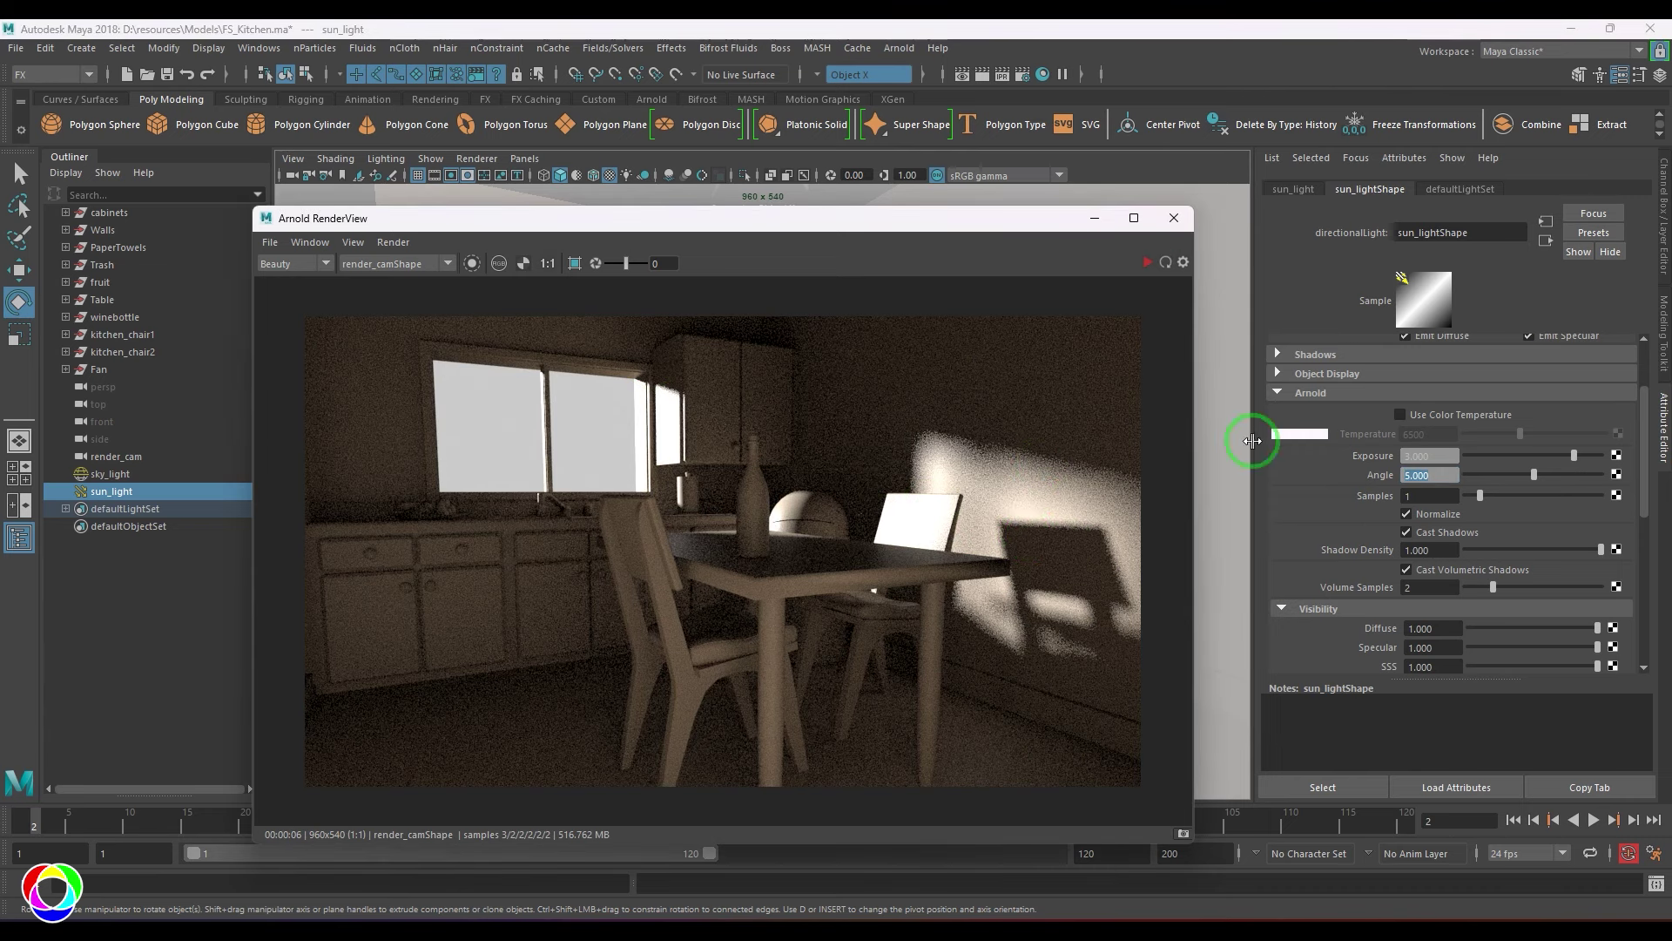
Set the Angle of sun_light to 2 and update the render to check the shadow softness on the wall
text(1)
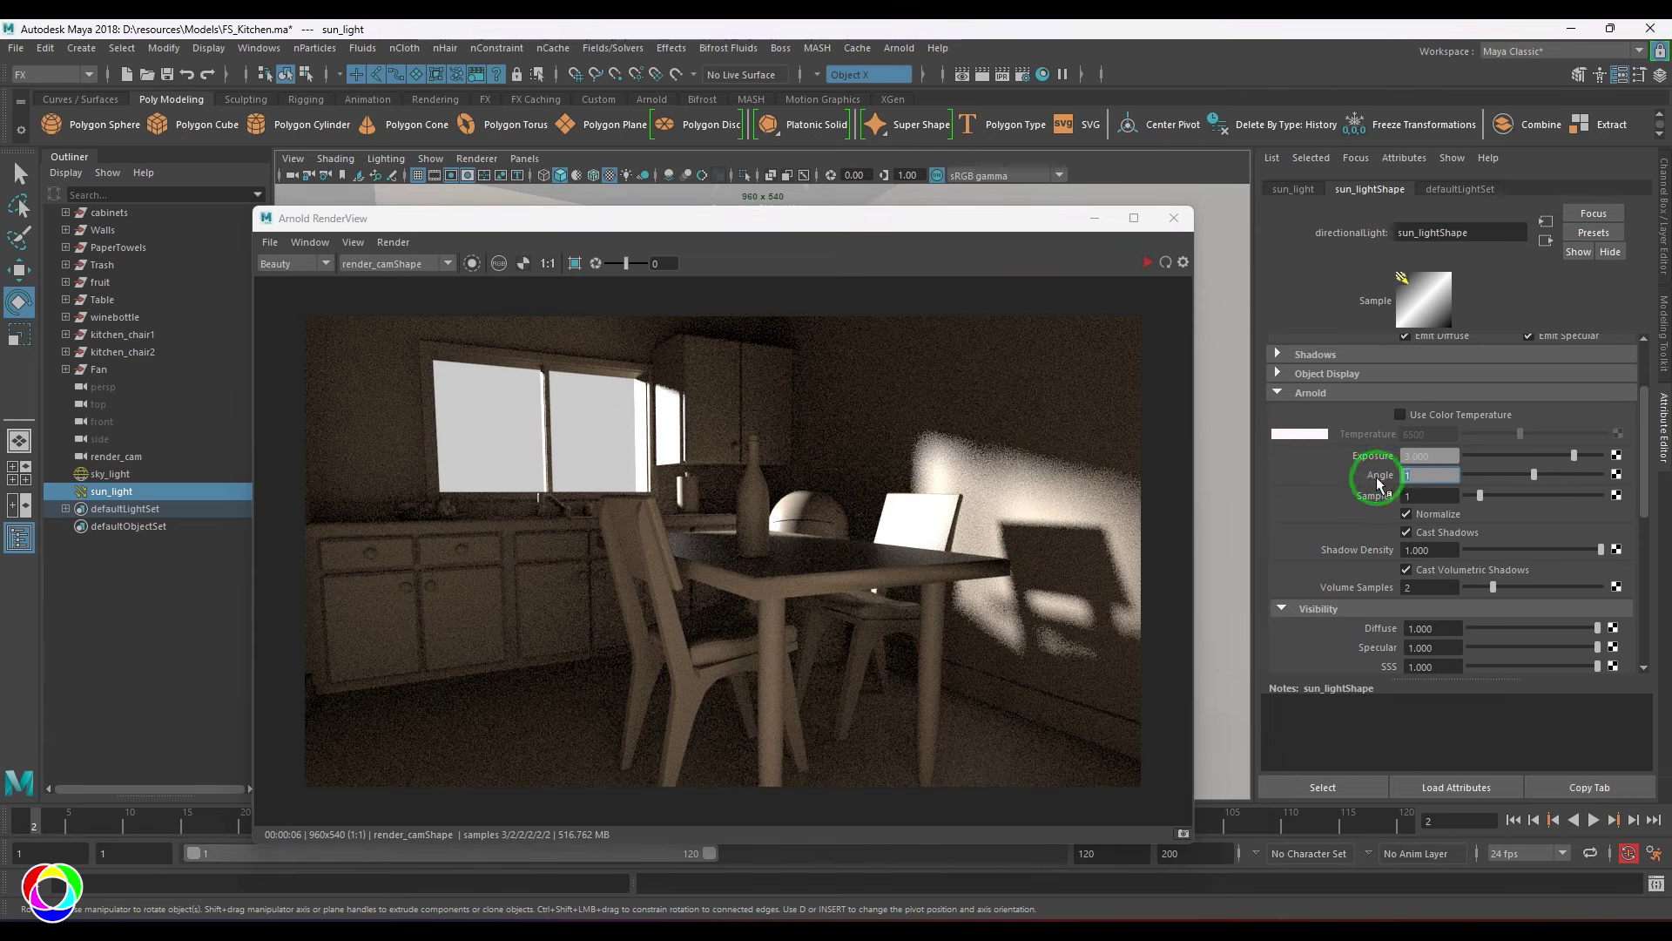
click(1147, 263)
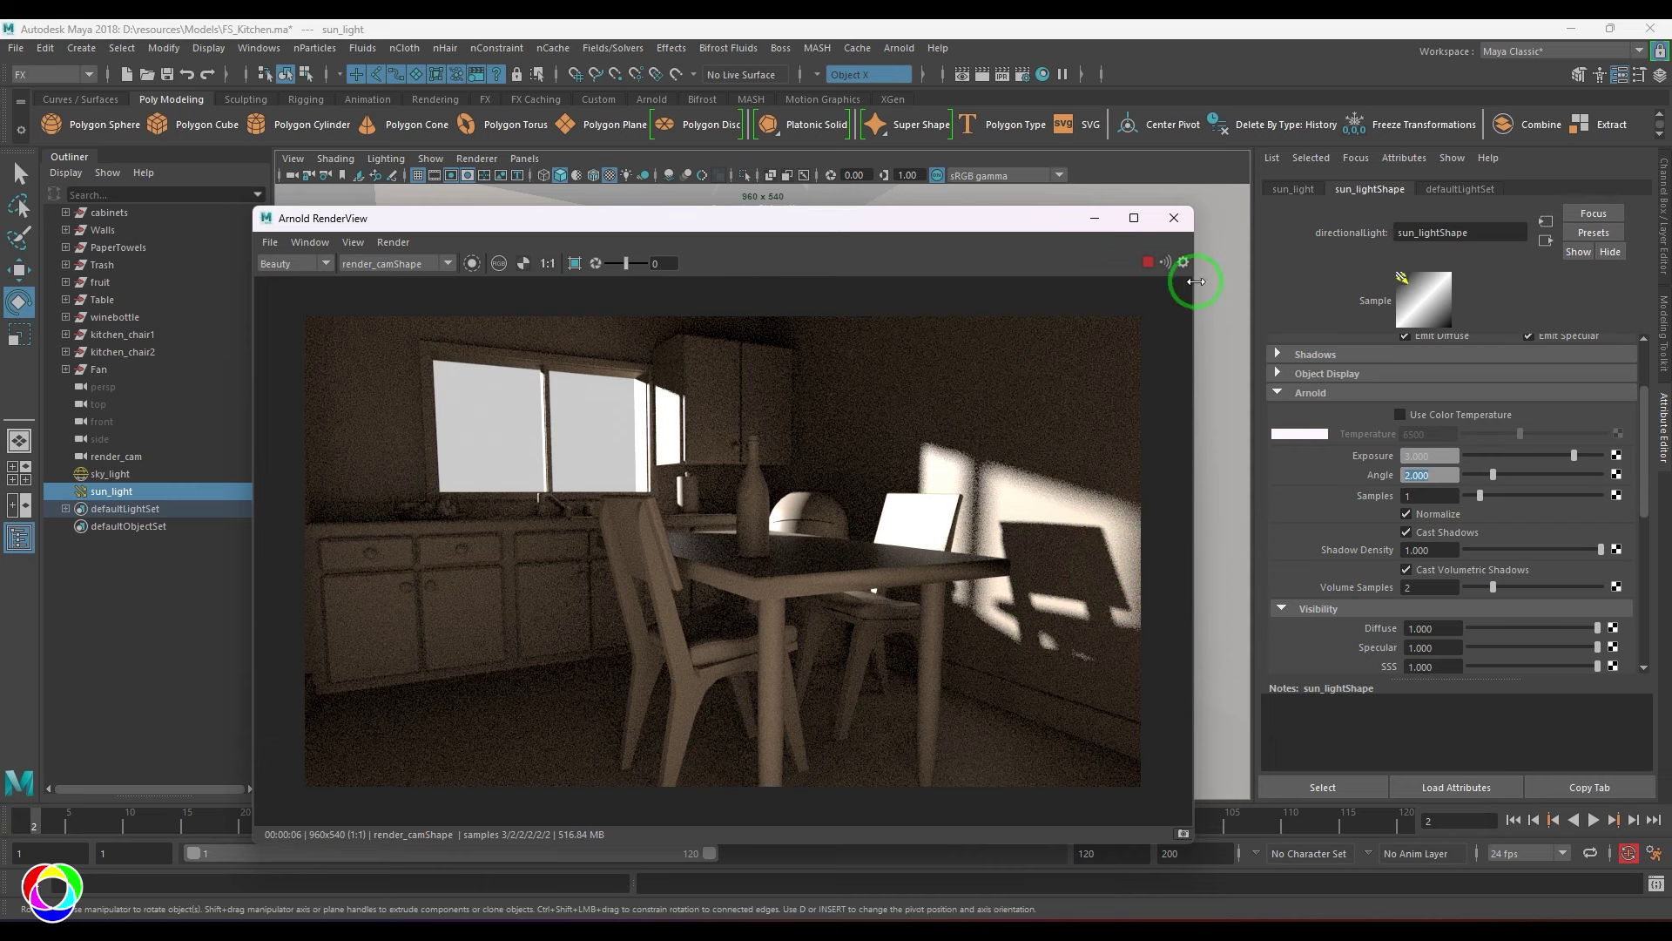
drag(954, 218, 1074, 176)
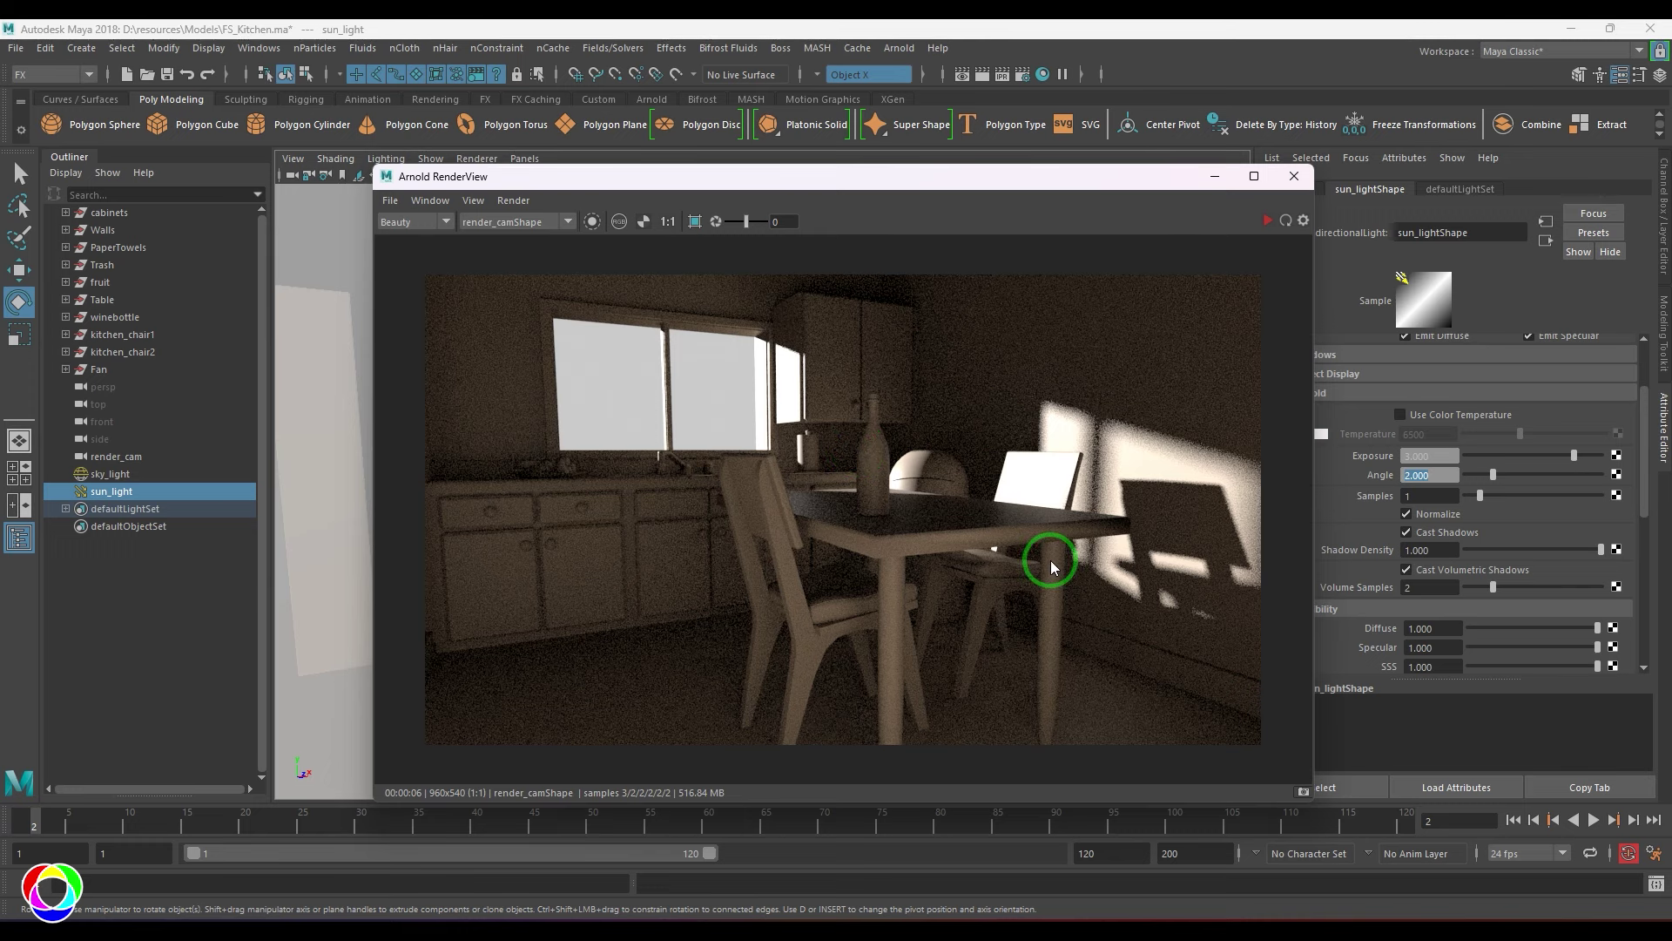
Create an Arnold area light and move it up to the kitchen window
drag(958, 185, 1084, 641)
click(899, 48)
mouse_move(949, 139)
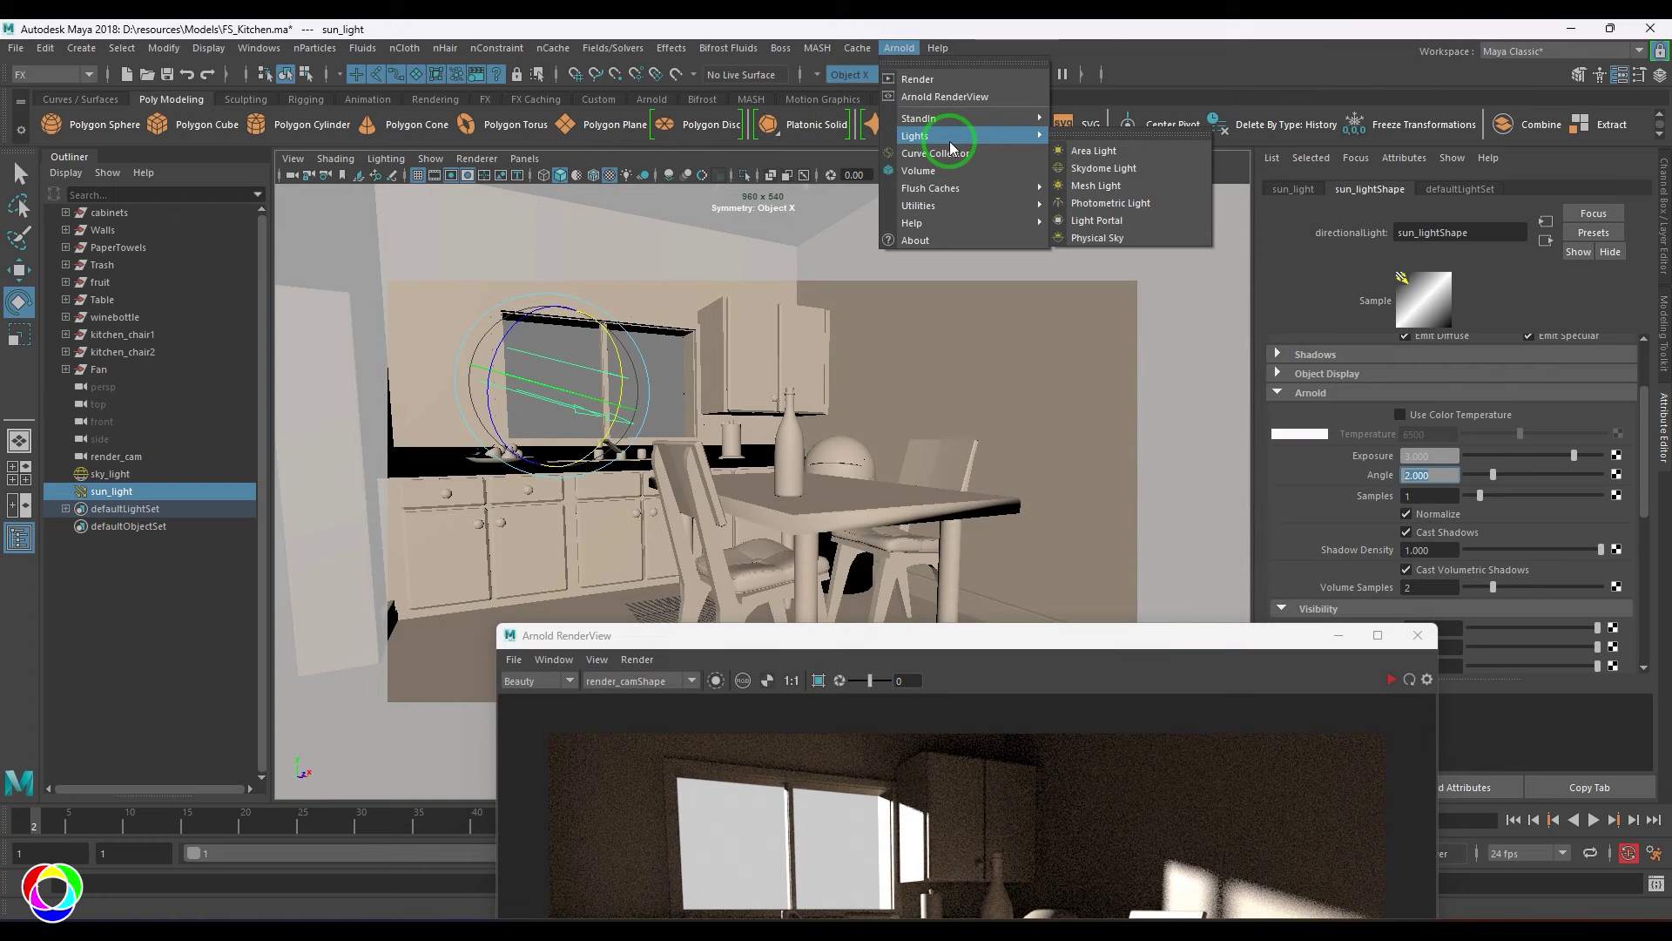
click(1070, 154)
click(25, 283)
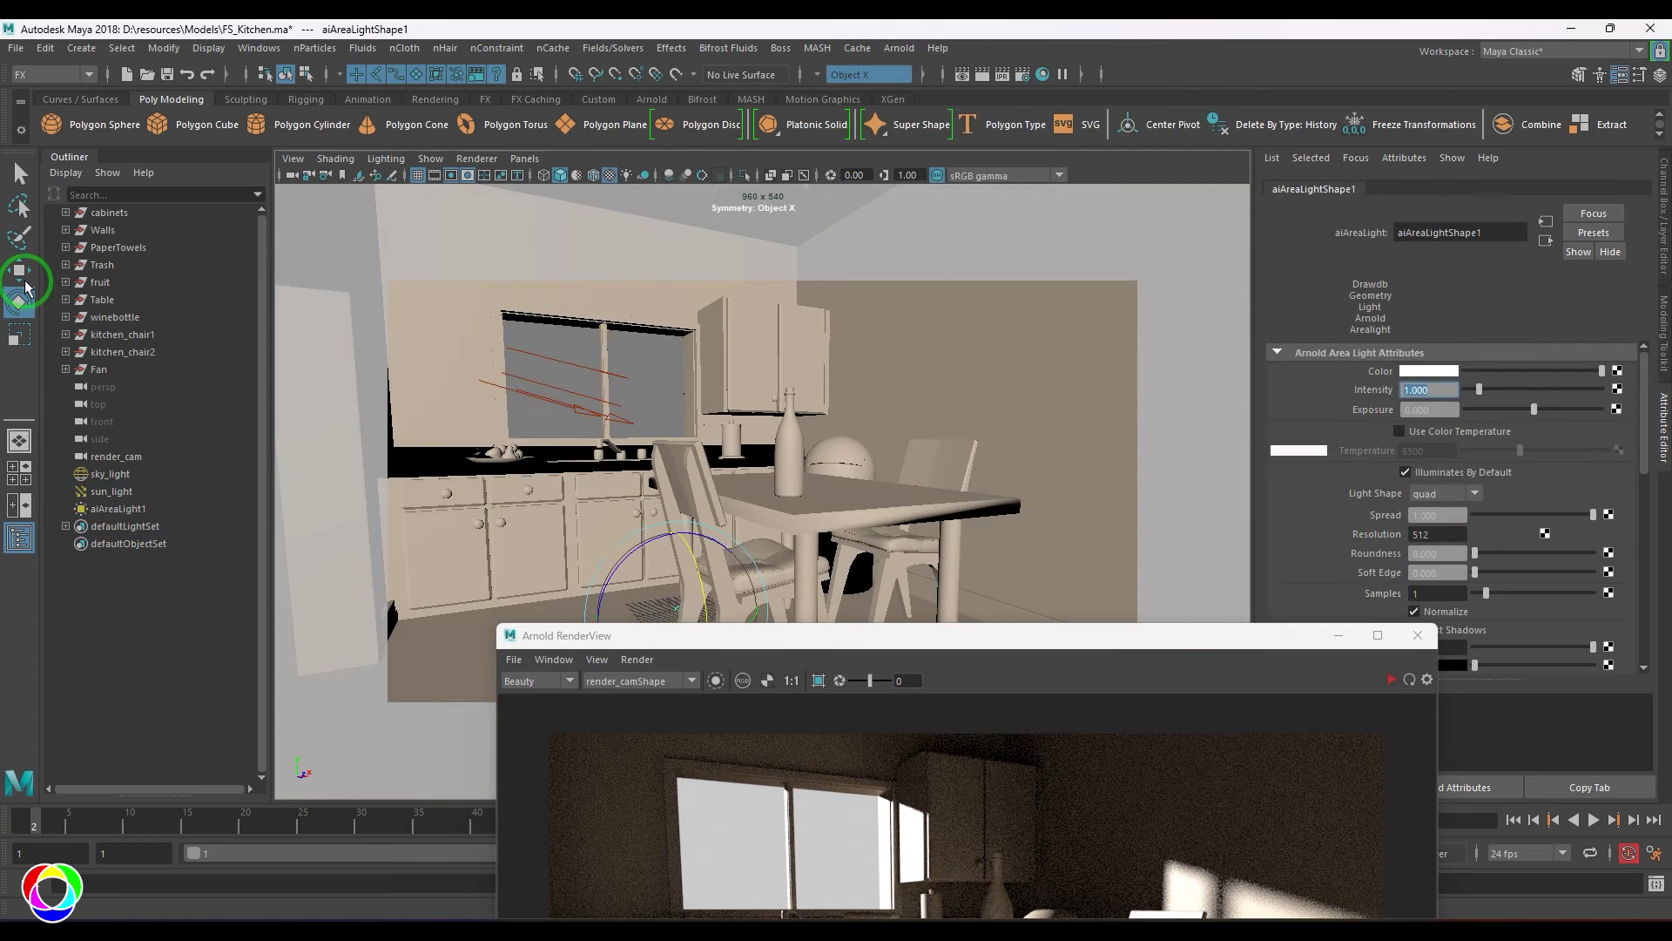
drag(655, 544, 736, 431)
Switch to the perspective view and rotate the area light into line with the kitchen window
key(r)
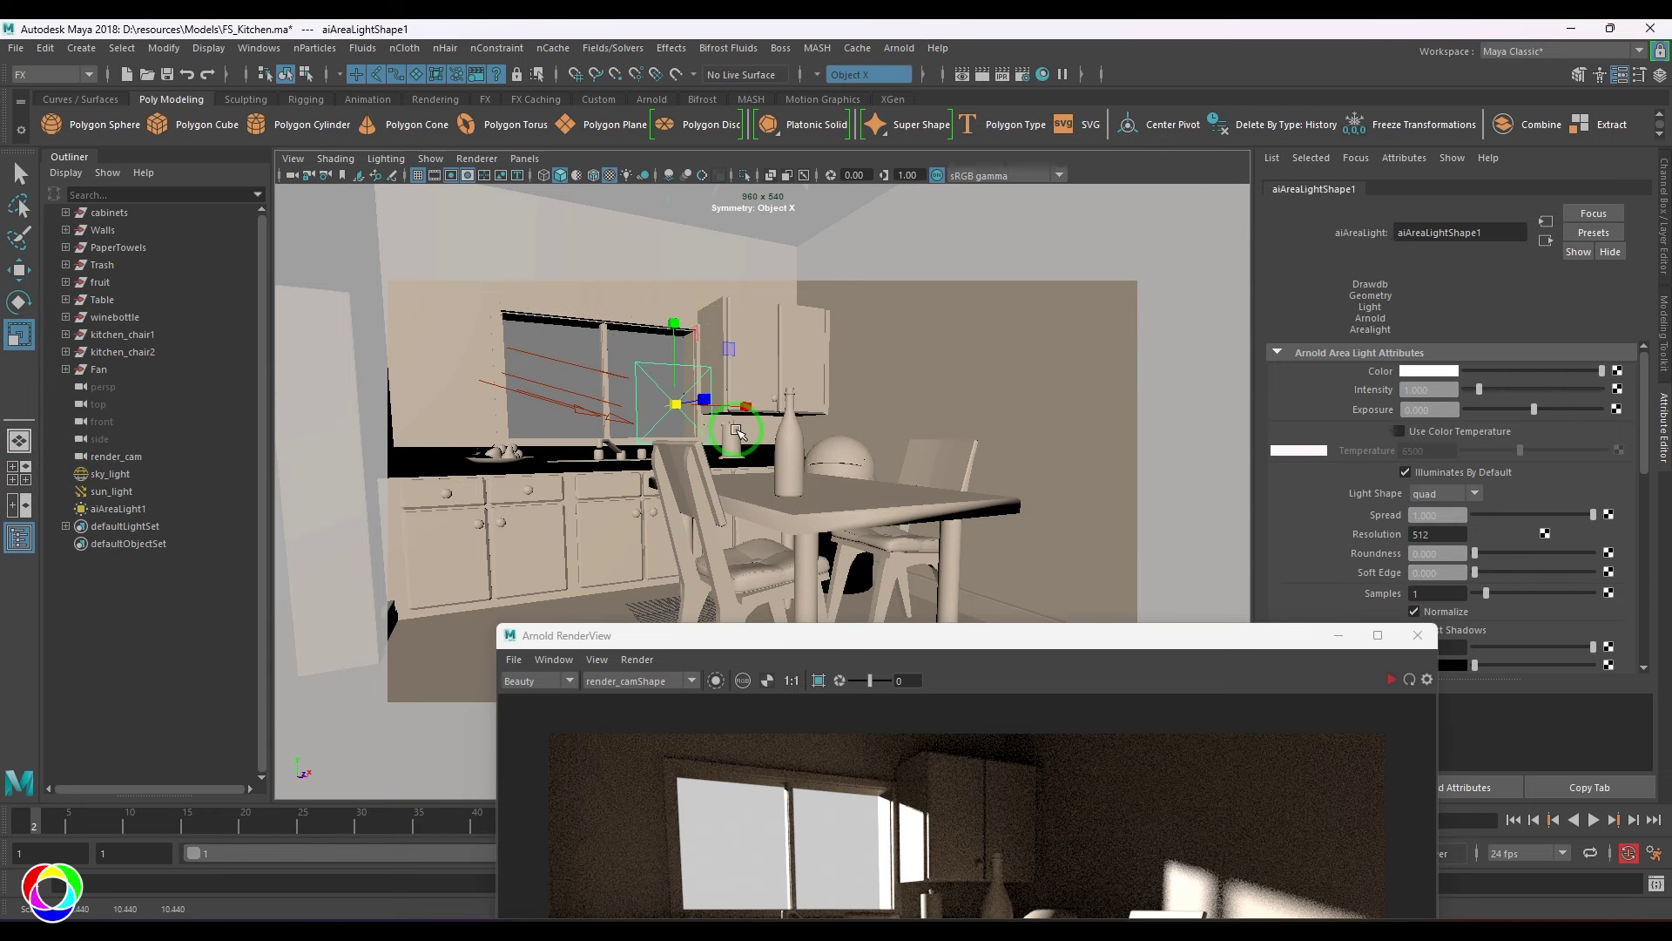
key(e)
drag(649, 403, 751, 486)
click(524, 157)
click(716, 175)
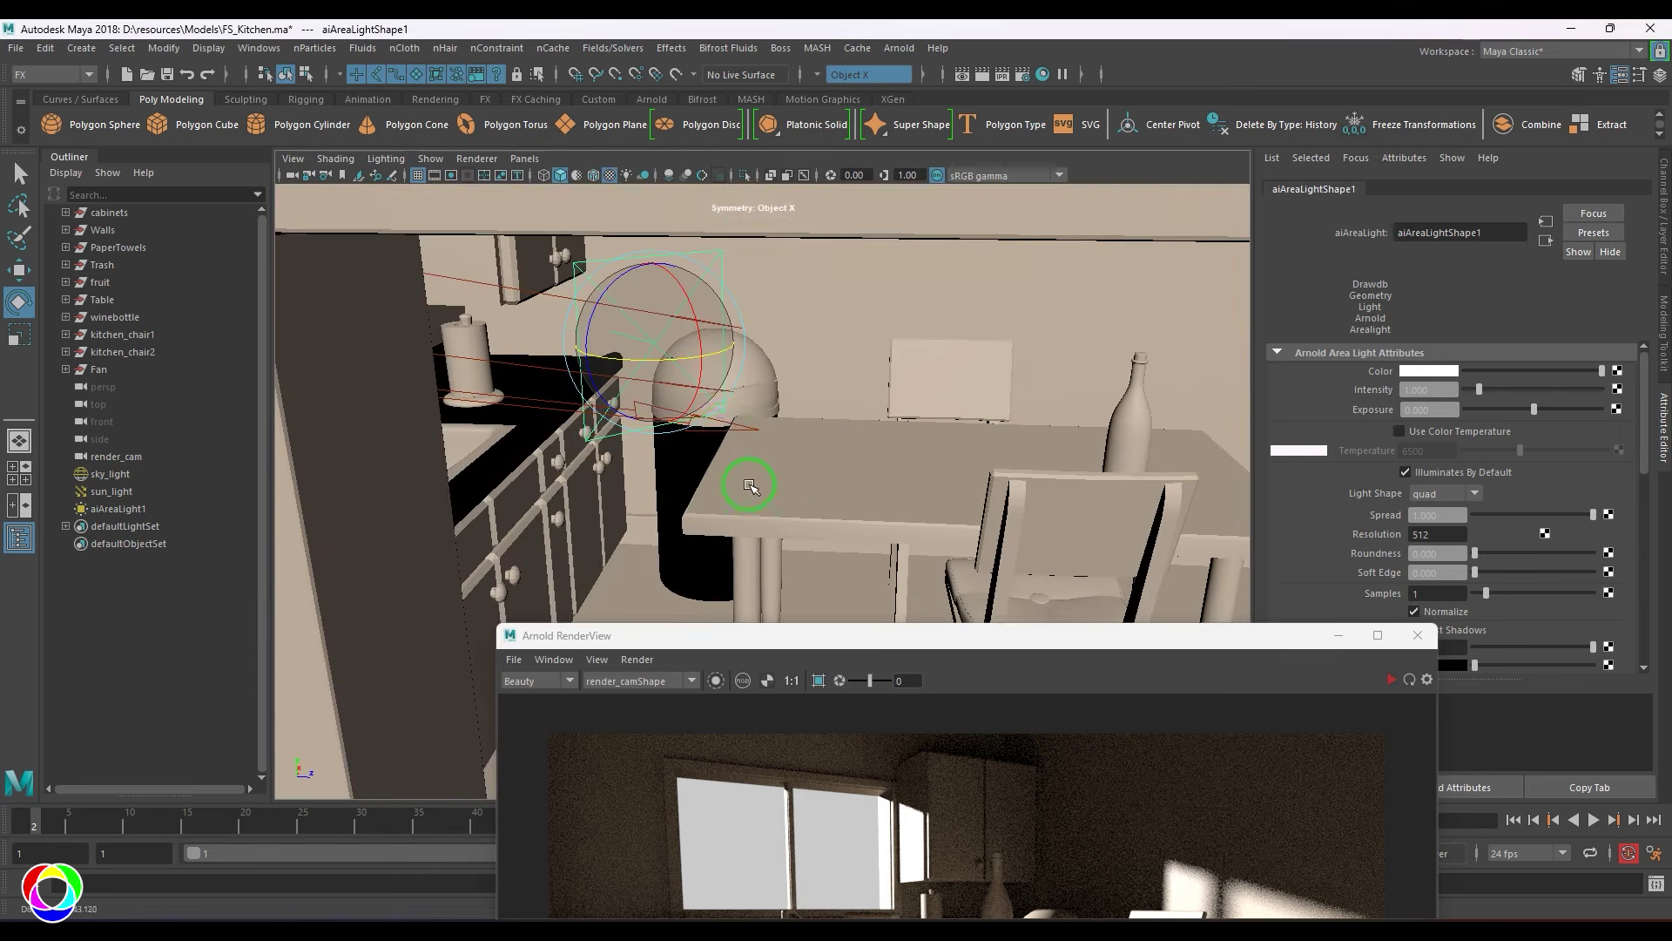
drag(730, 353, 732, 427)
key(r)
drag(938, 641, 1181, 351)
alt+drag(662, 445, 467, 467)
key(e)
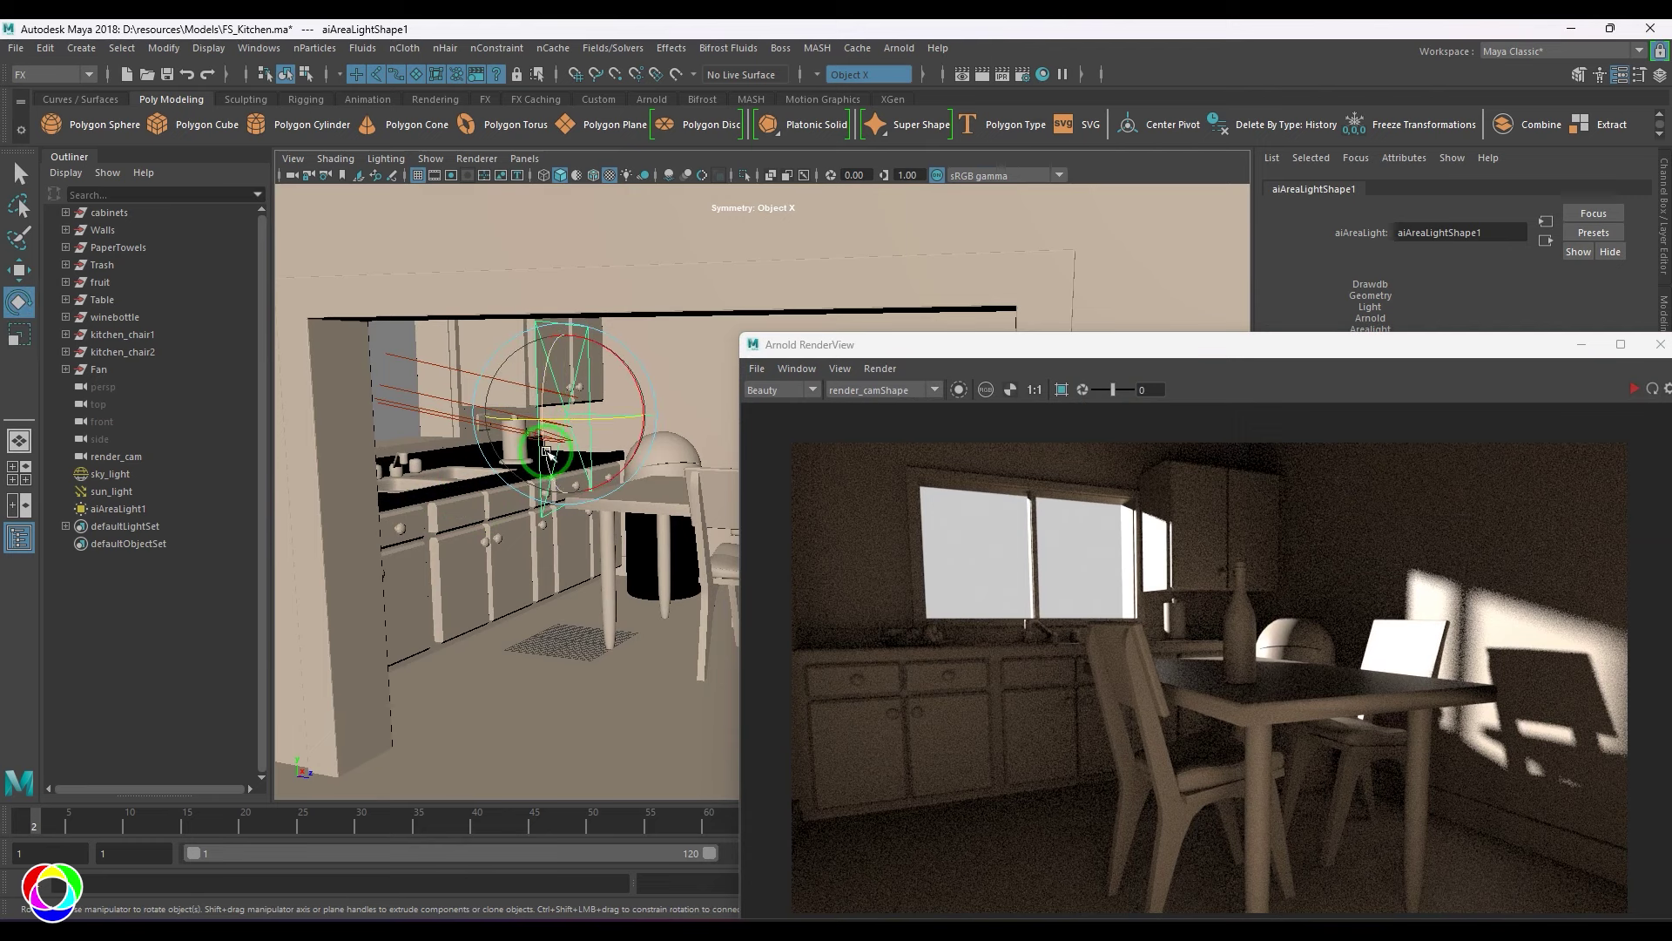
Scale and move the area light outside the wall so it covers the window, and return to the render_cam view
key(f)
alt+drag(609, 504, 631, 549)
key(w)
key(r)
scroll(632, 549, up, 2)
key(w)
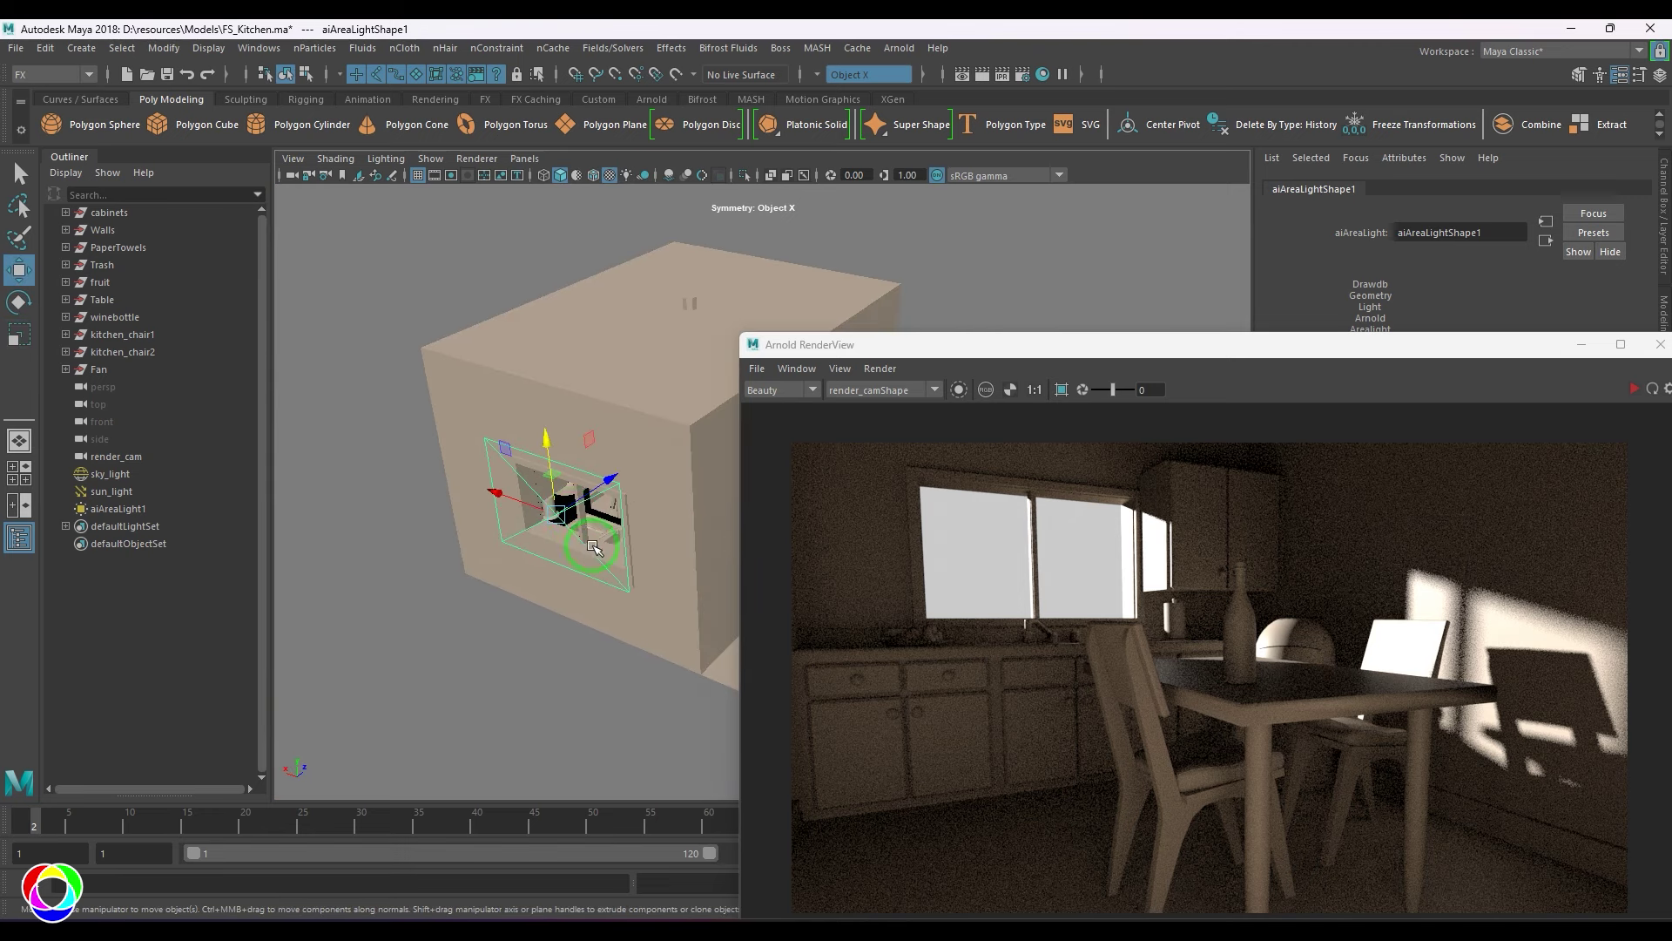
alt+drag(527, 492, 558, 402)
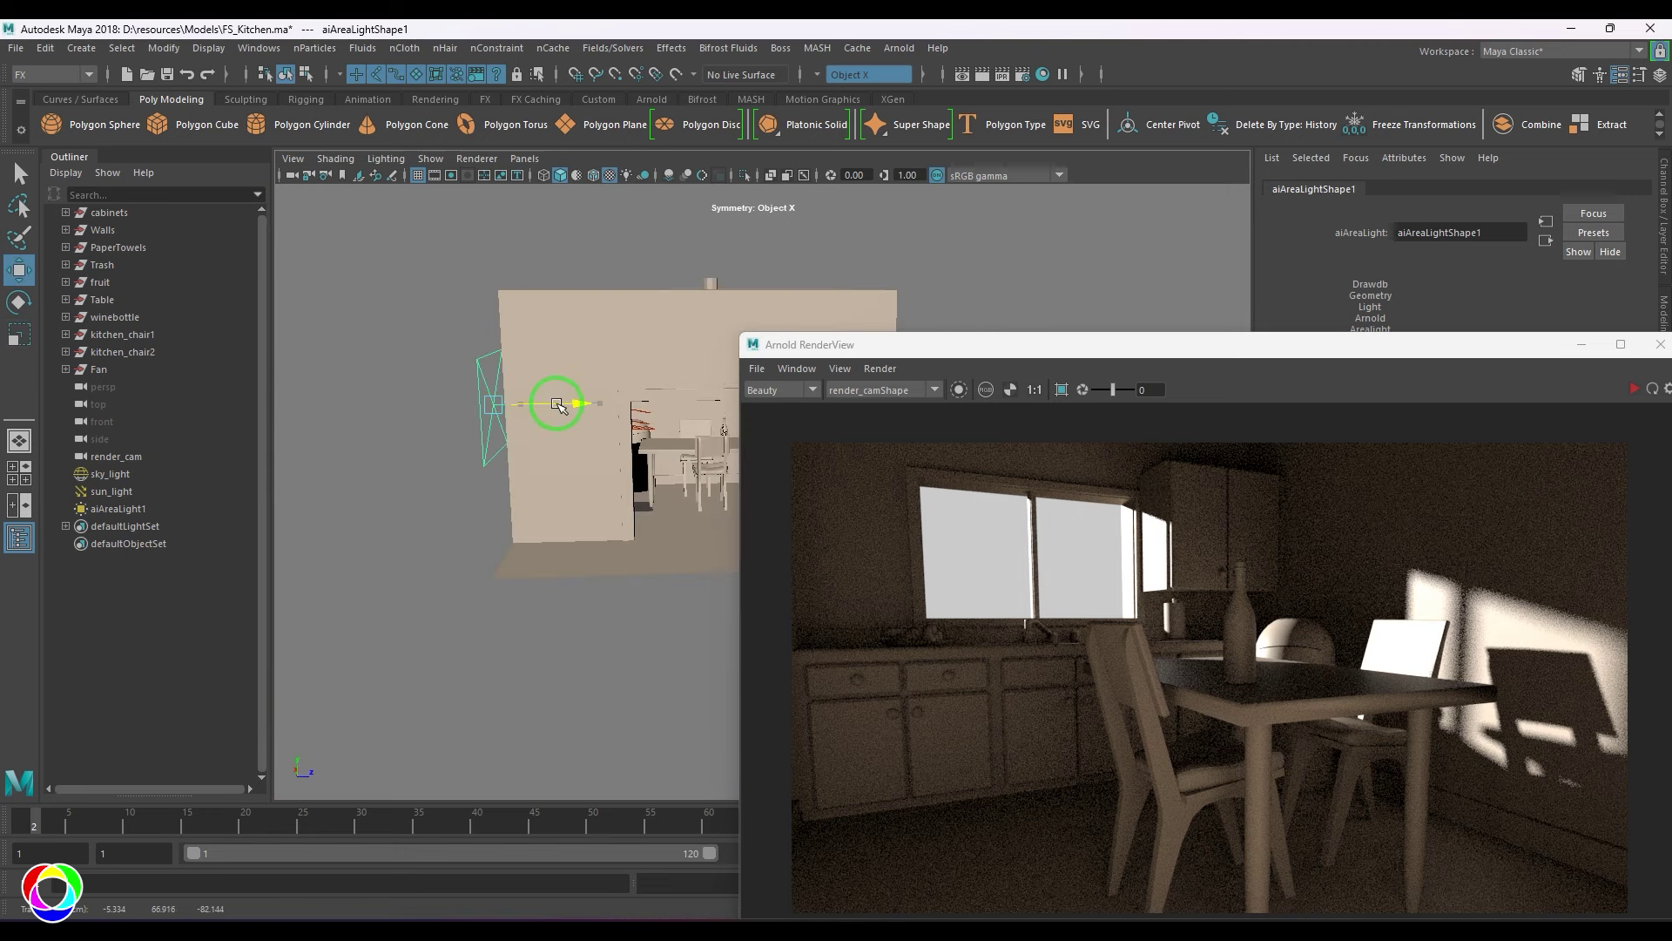
click(524, 158)
mouse_move(592, 176)
click(729, 195)
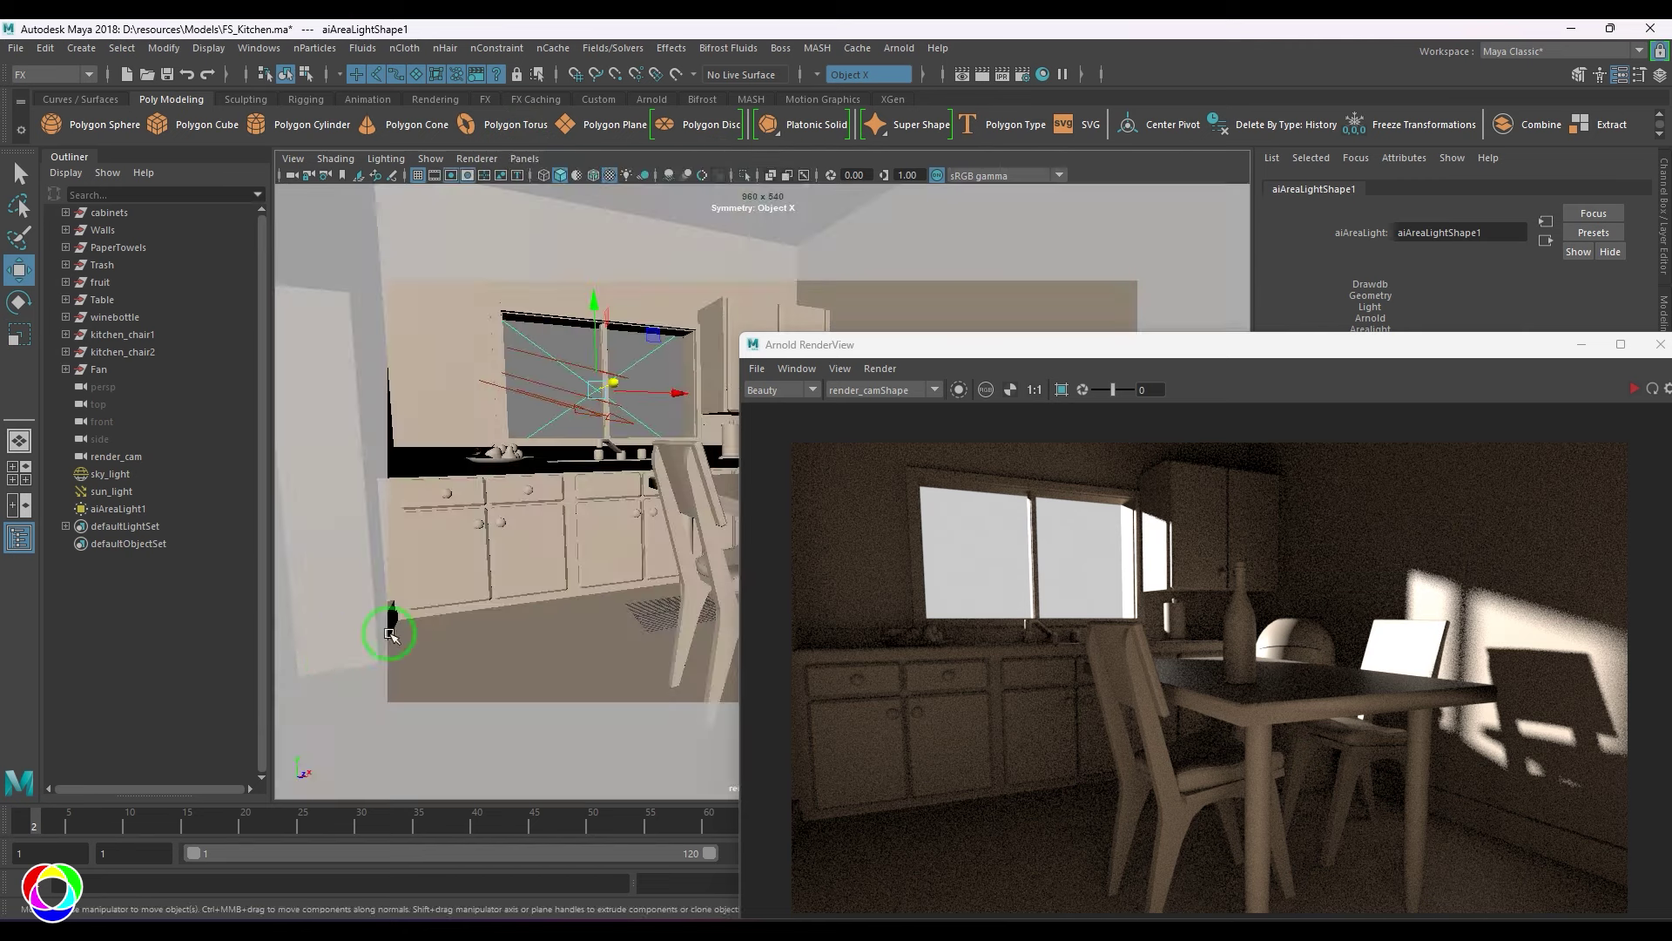
Turn off Illuminates by Default for sun_light
click(122, 492)
drag(1122, 352, 852, 722)
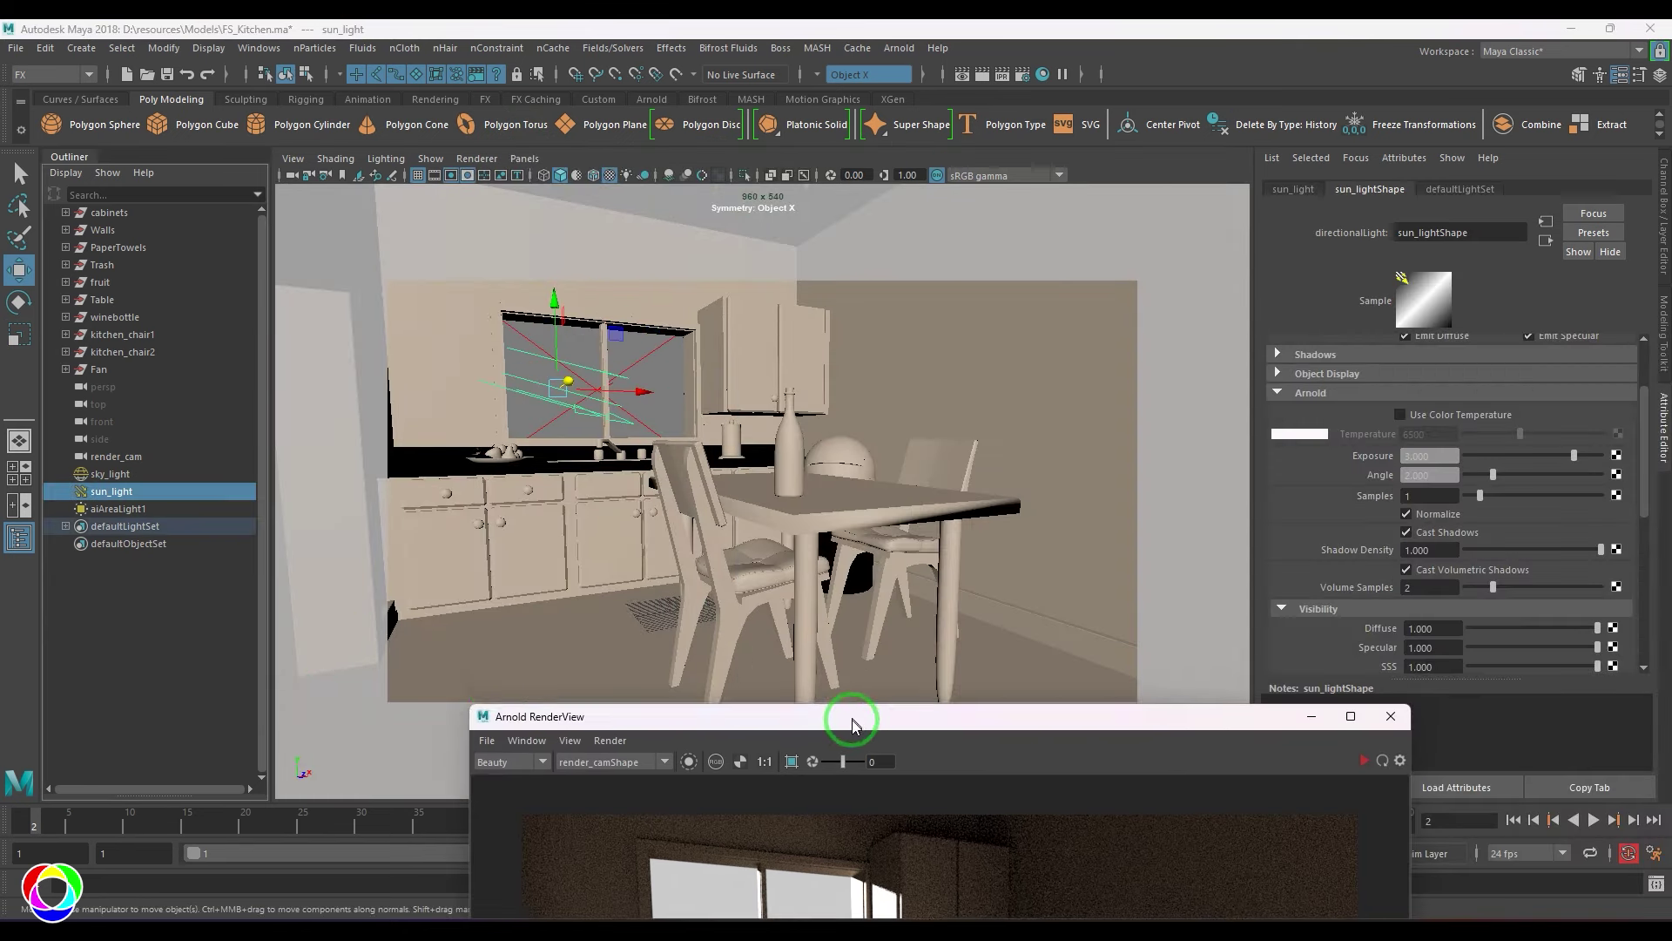
scroll(1509, 565, down, 3)
scroll(1509, 564, up, 1)
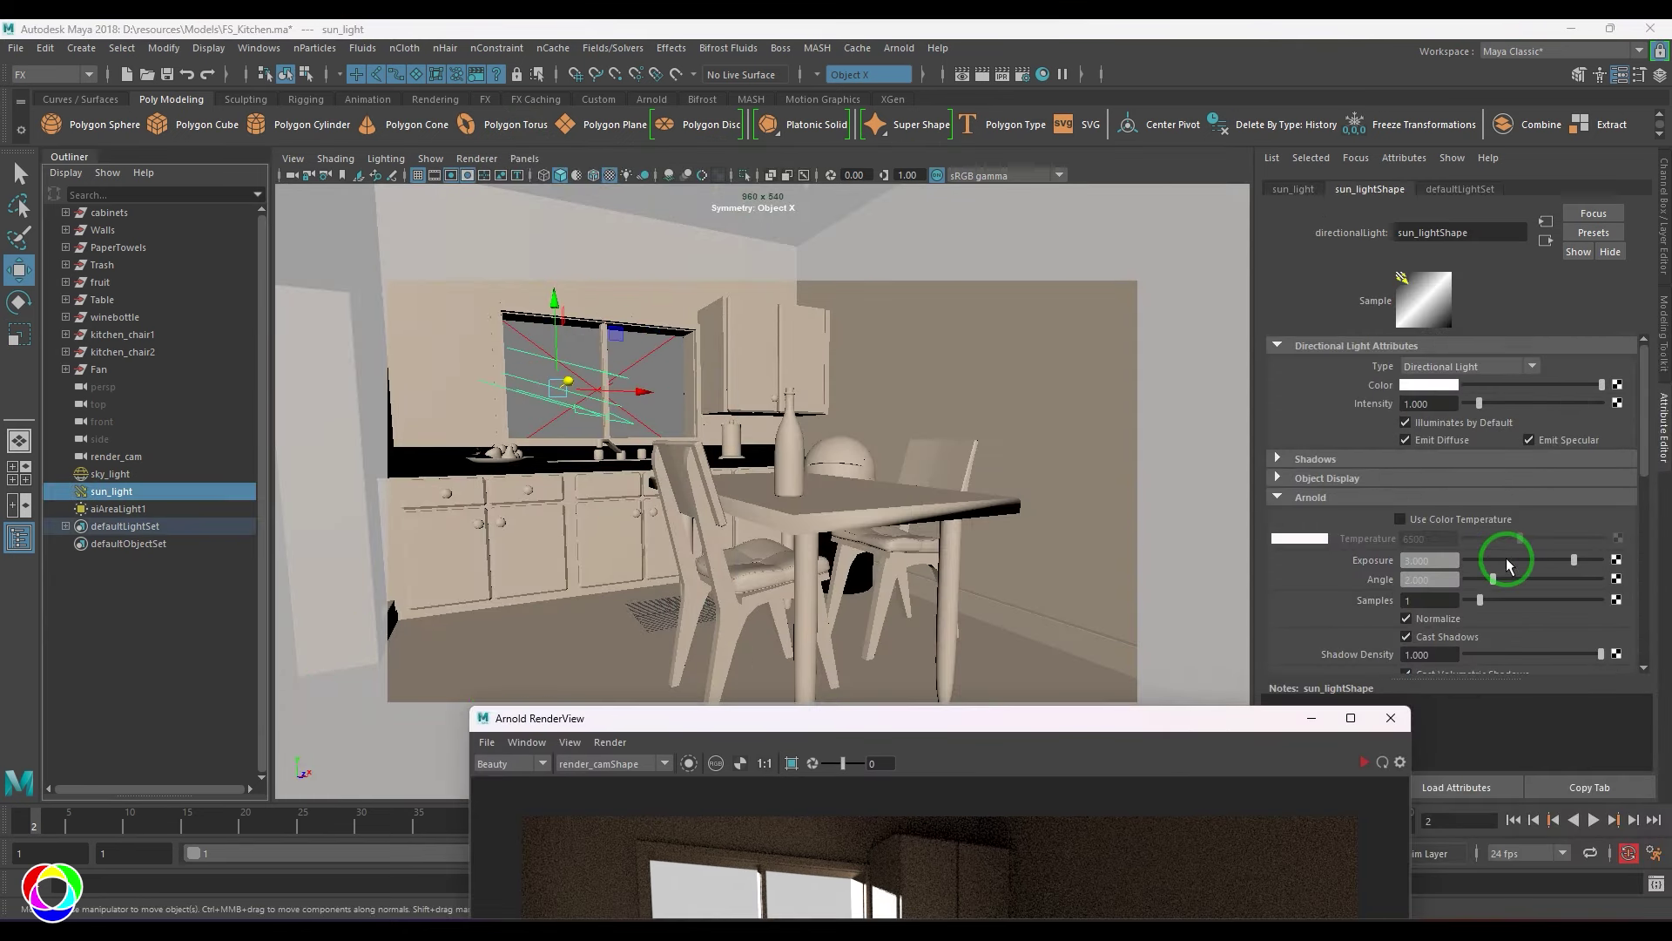
scroll(1489, 575, down, 3)
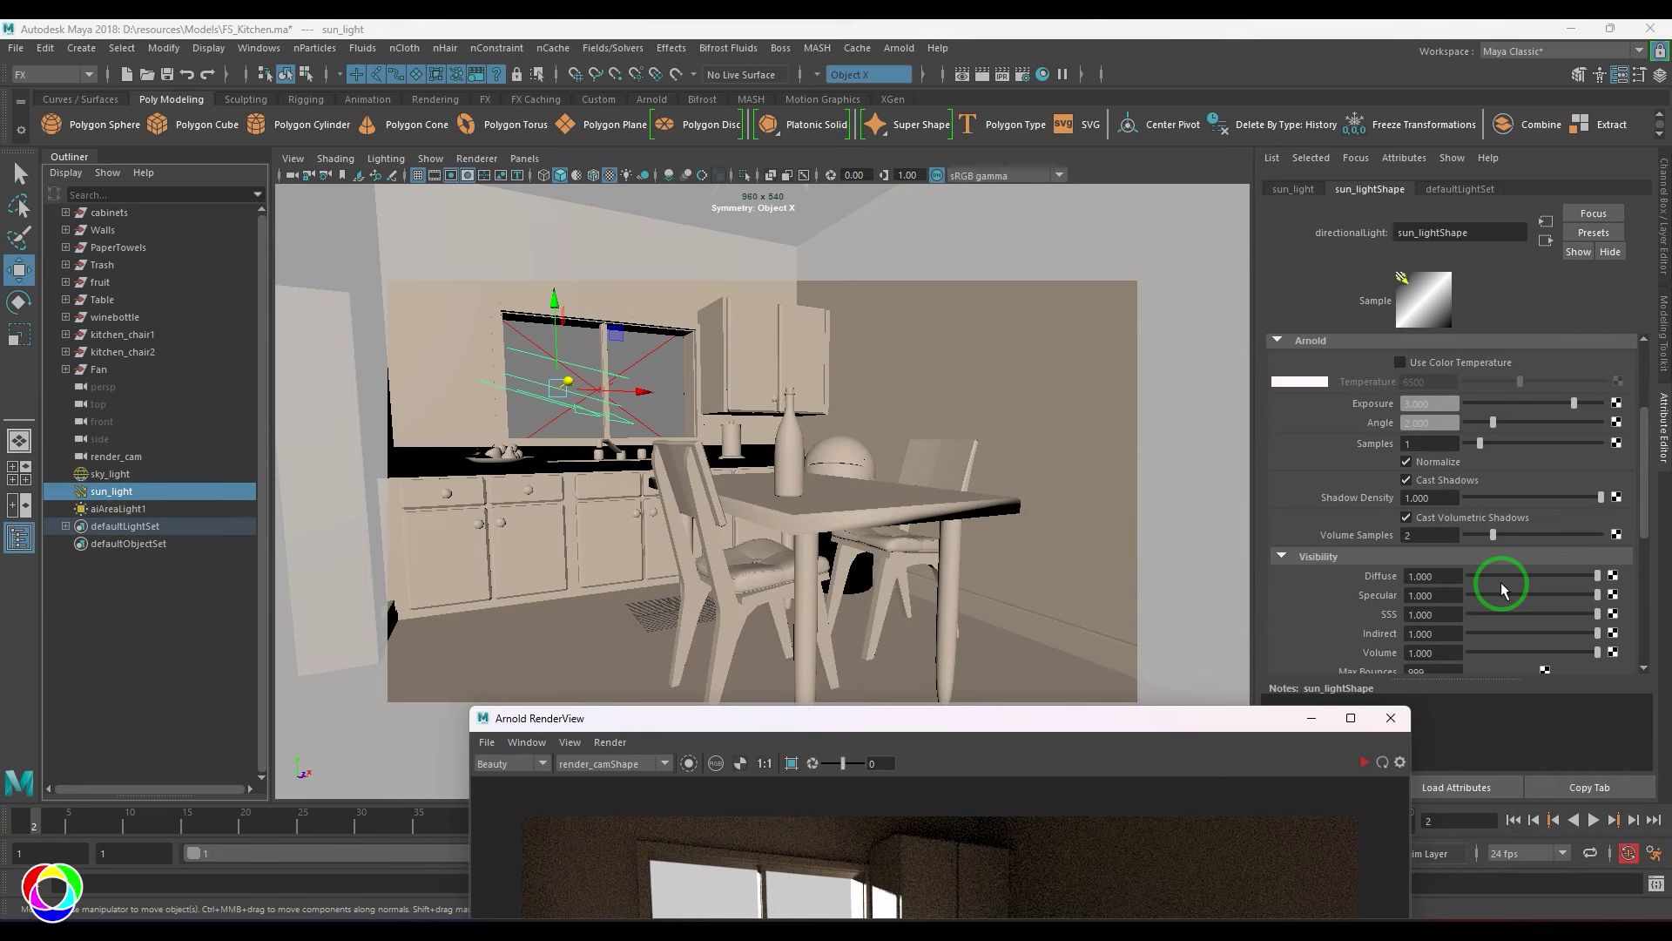
scroll(1491, 531, up, 3)
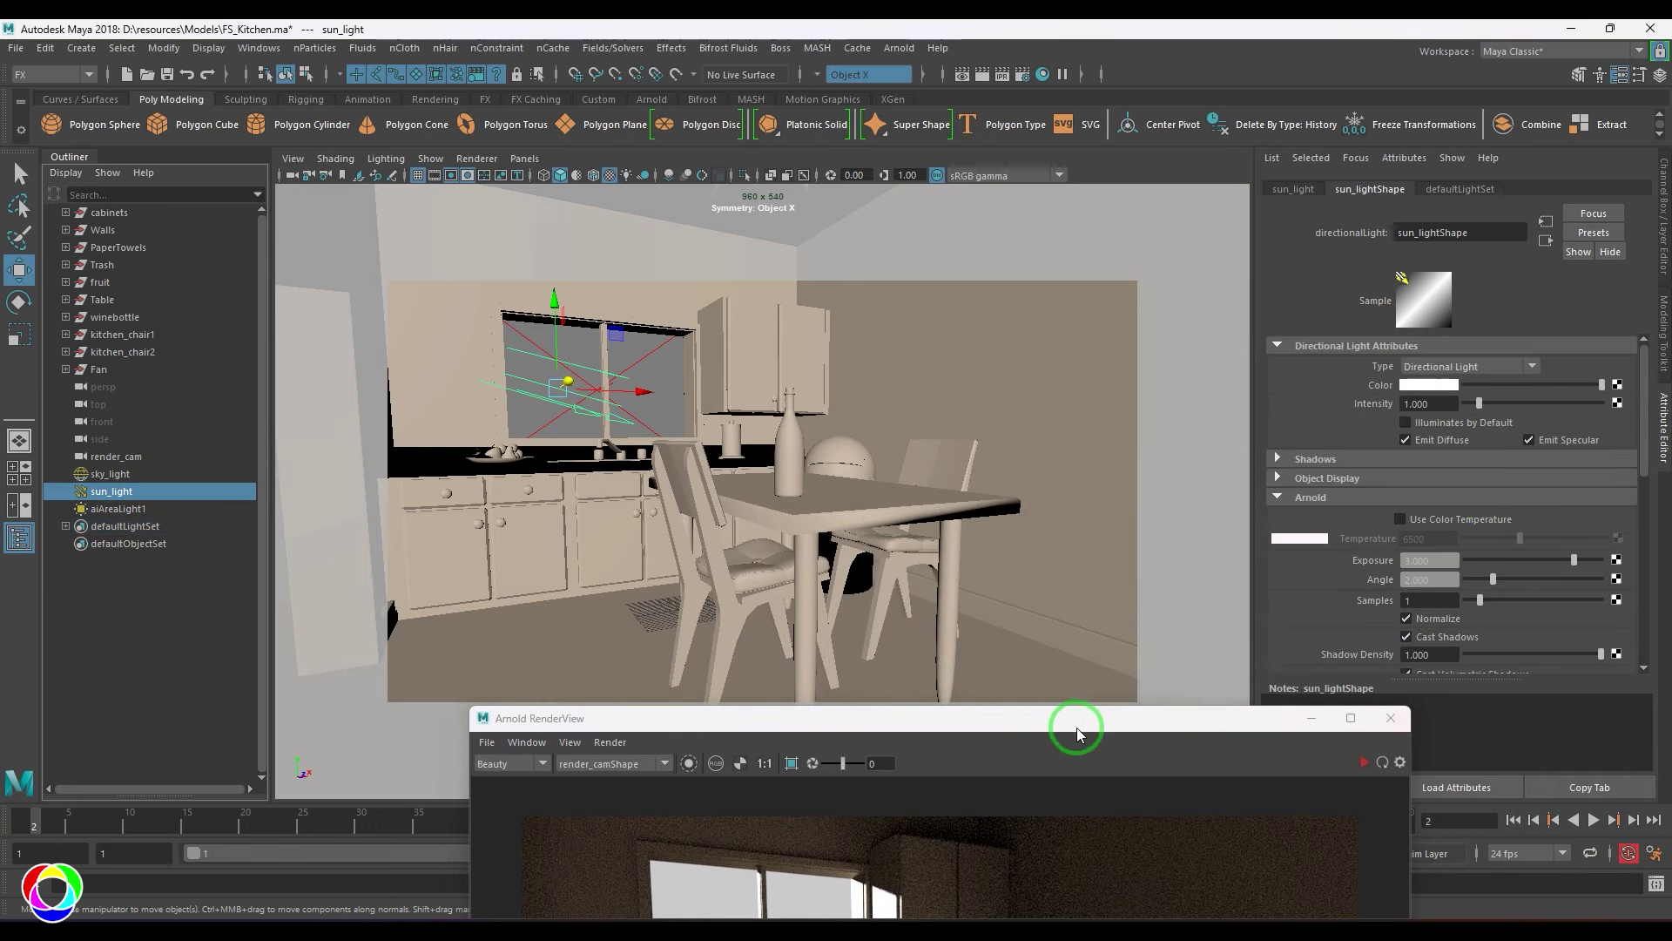
Set the exposure of aiAreaLight1 to 10 and examine its contribution in the live render up close
drag(1076, 728, 1062, 220)
click(118, 508)
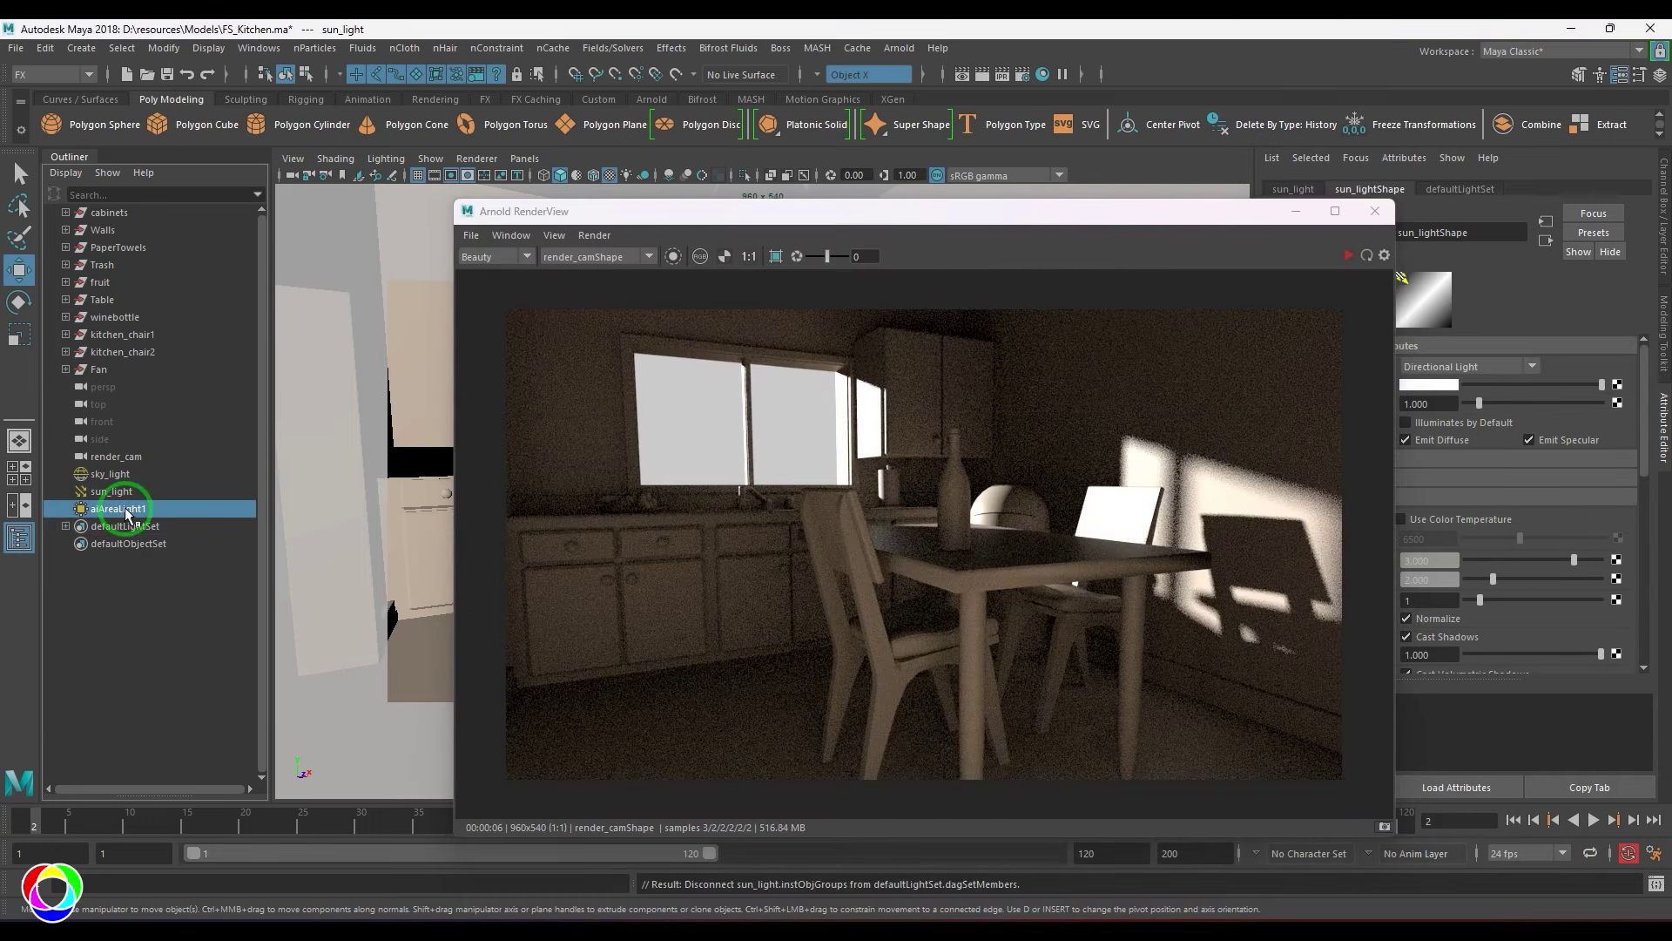
click(1348, 256)
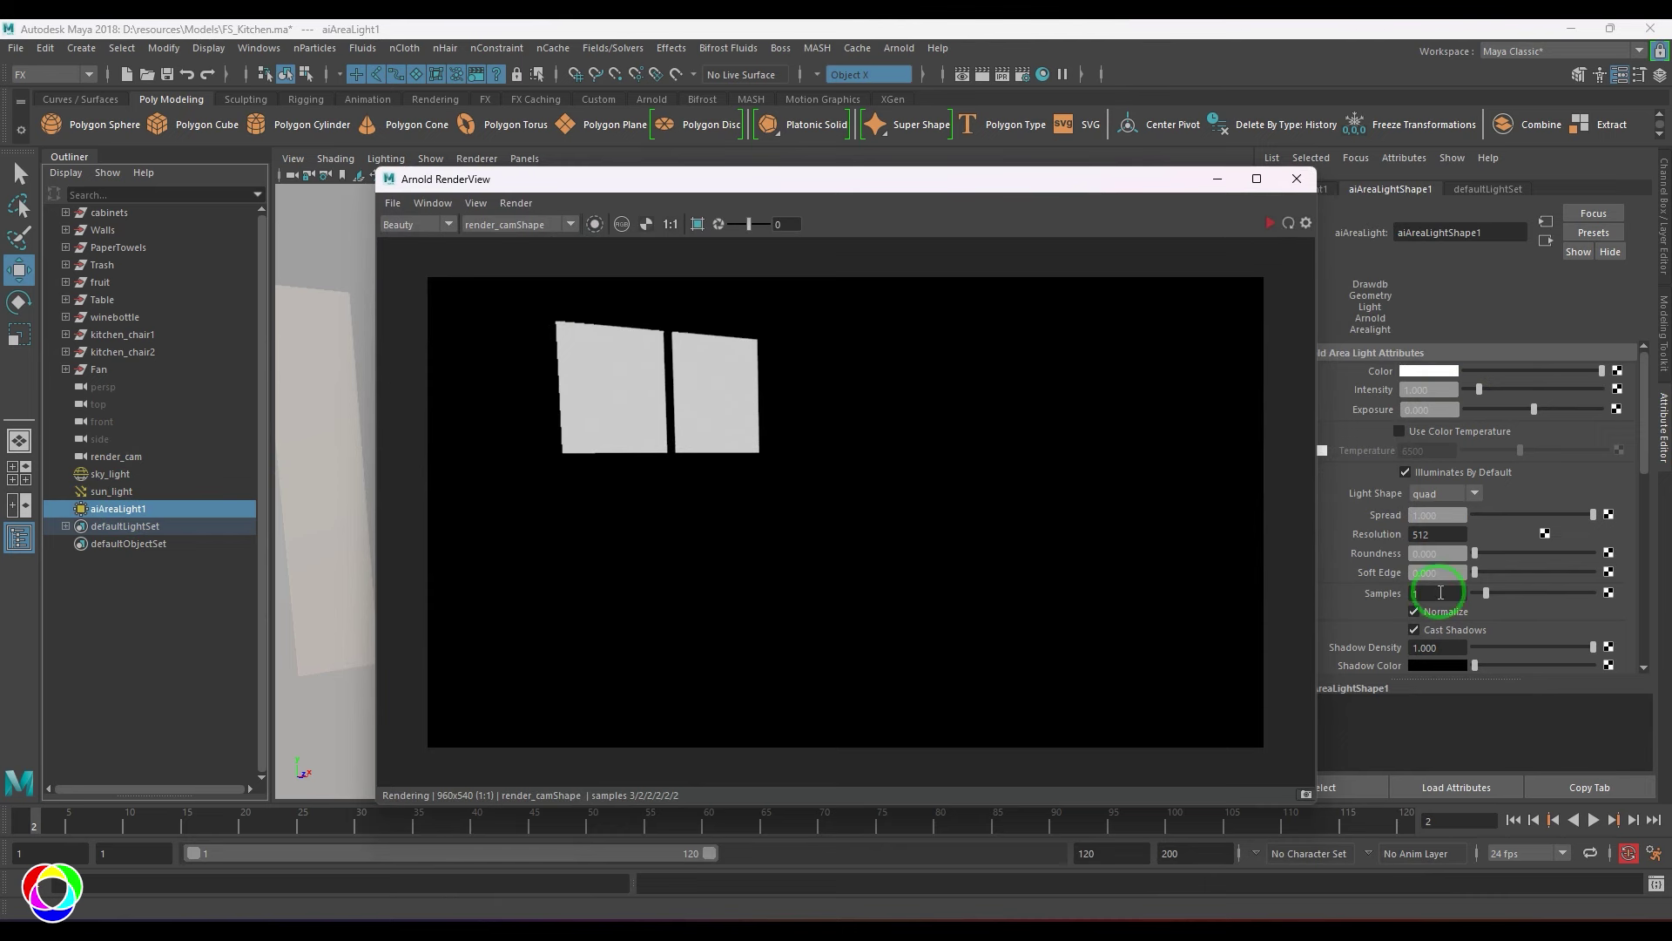
click(1437, 409)
text(10)
key(Return)
click(1270, 225)
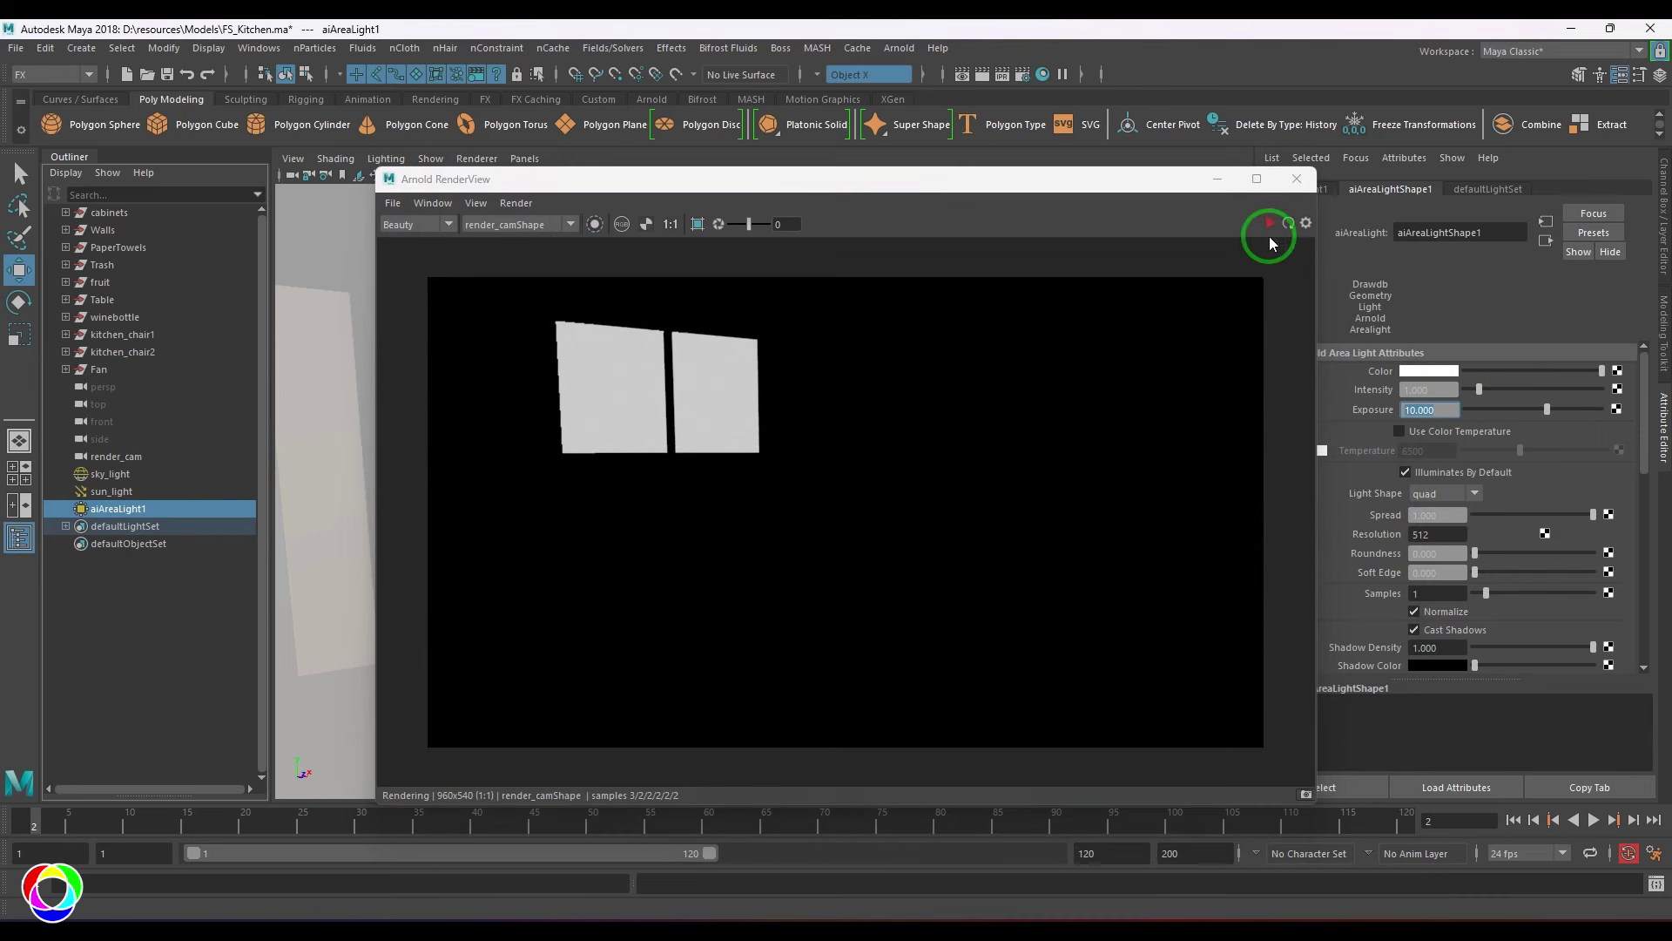
click(879, 568)
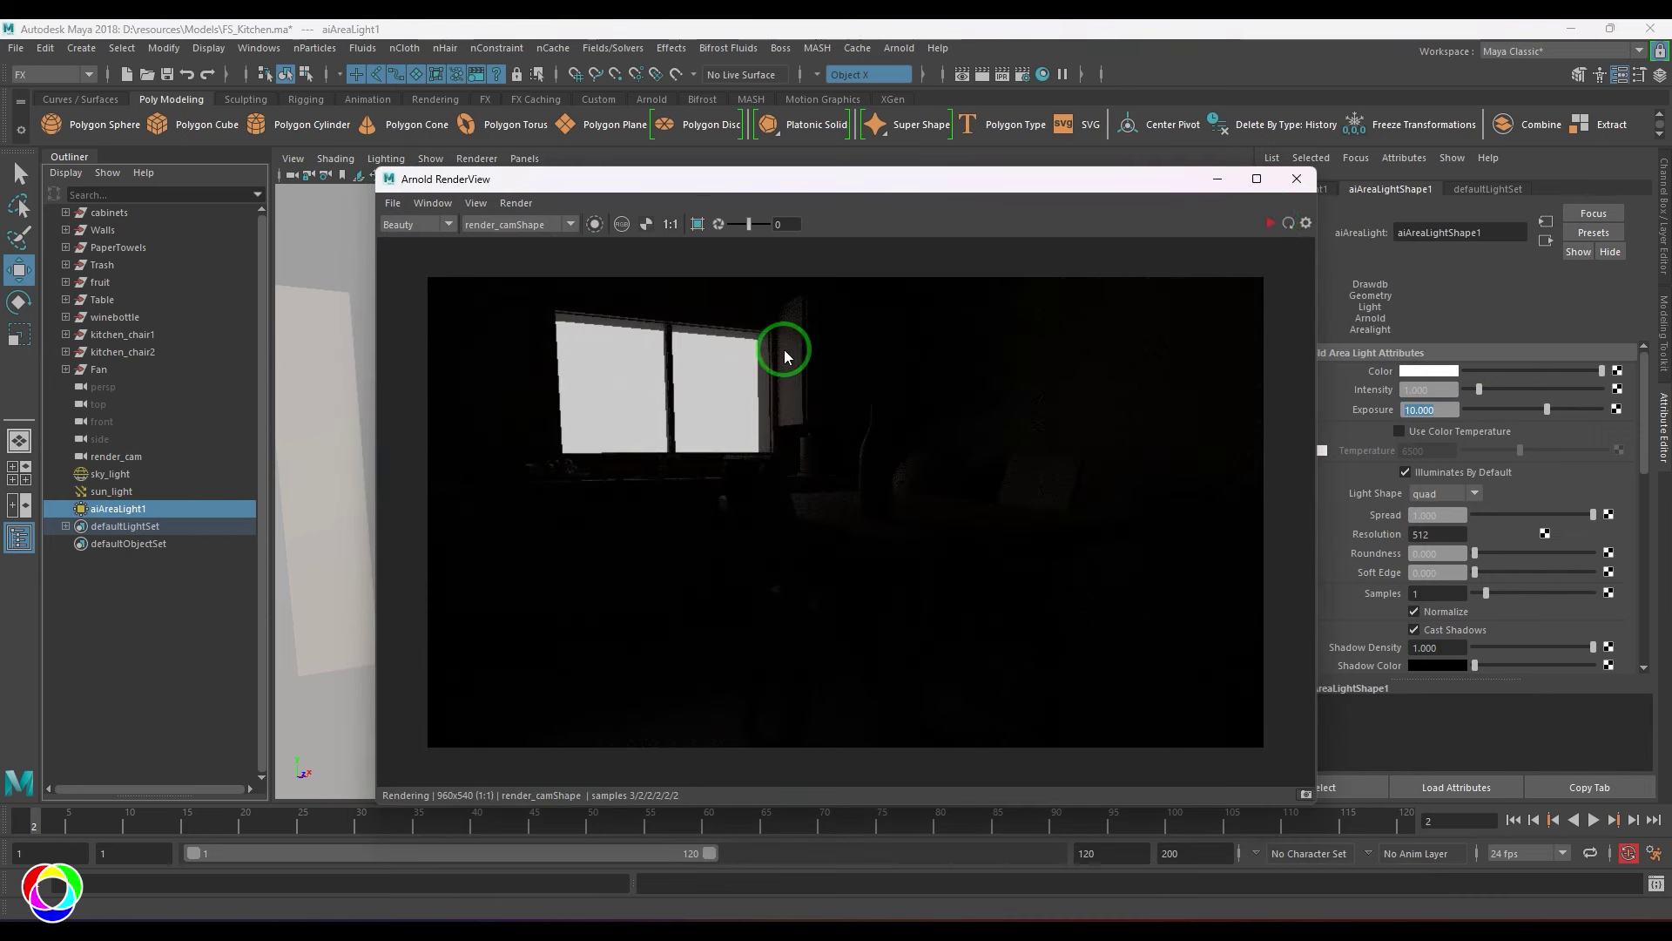
scroll(881, 432, up, 1)
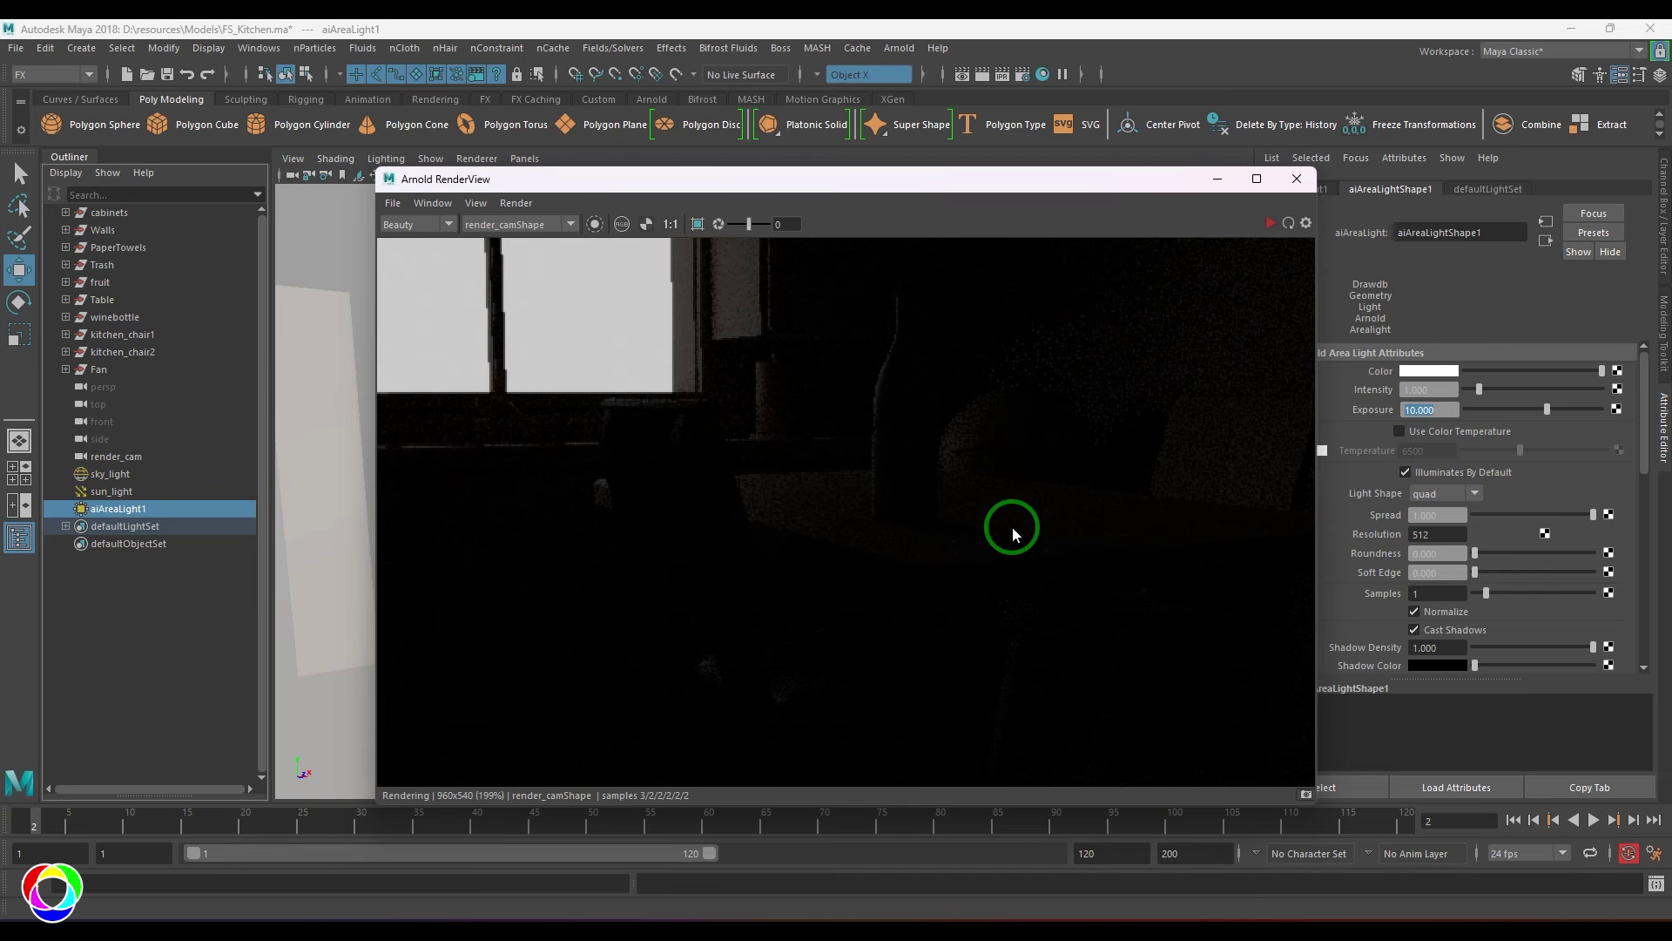
key(f)
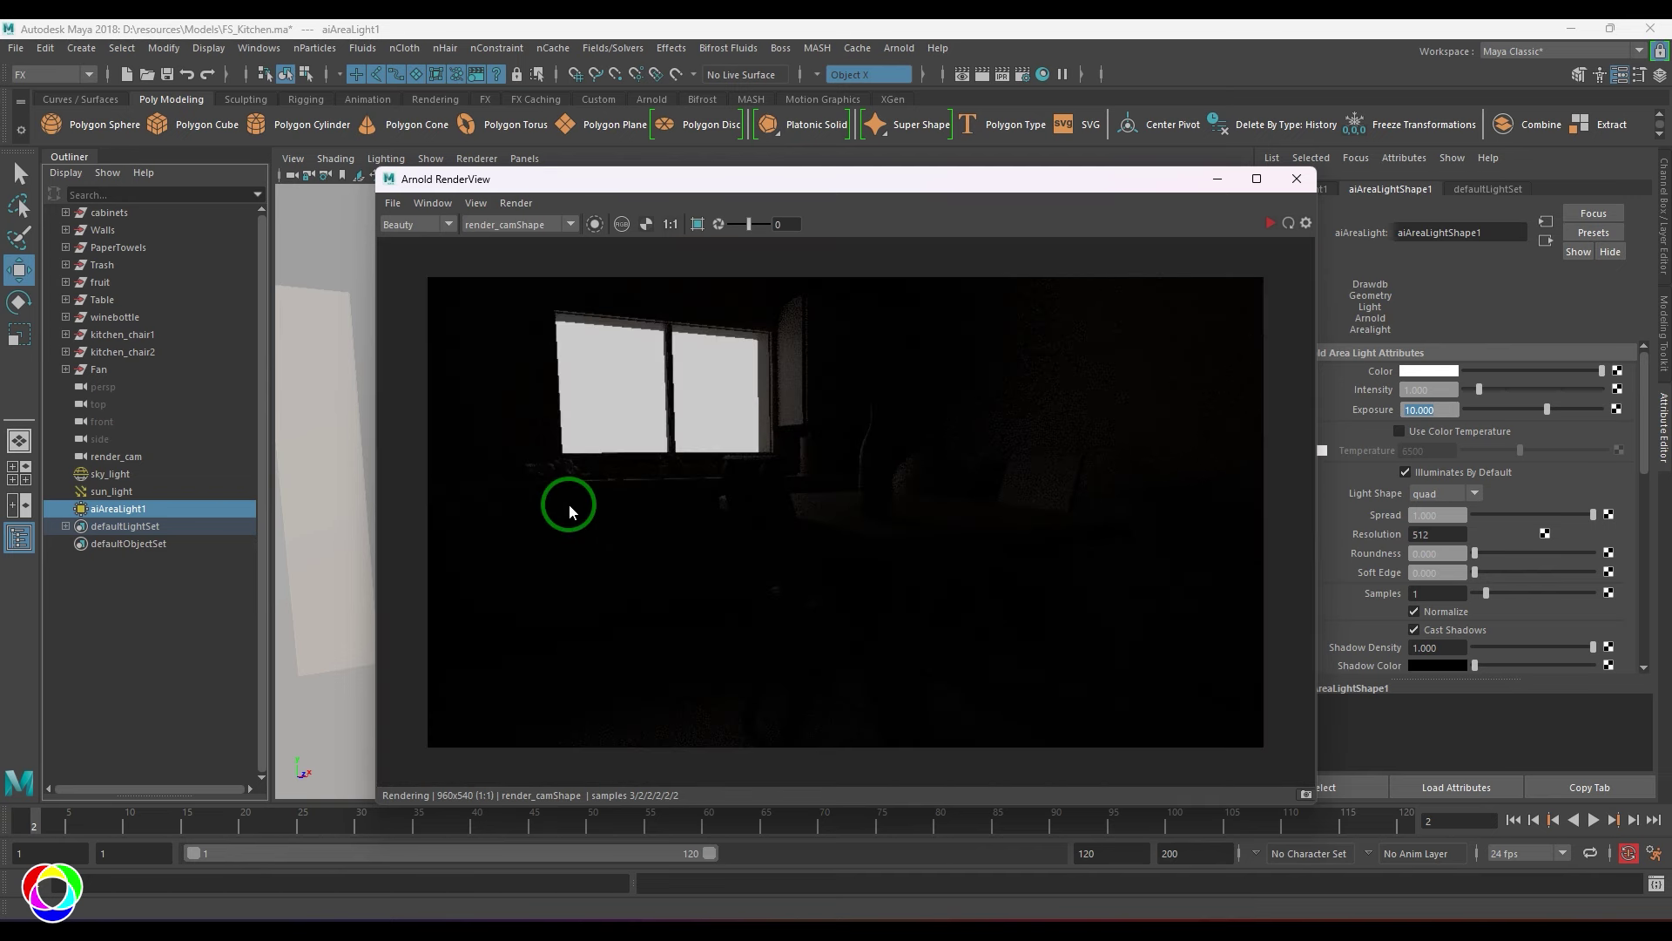
Set the window area light's exposure to 12 and check its contribution in the live render
double_click(1433, 409)
key(BackSpace)
text(12)
key(Return)
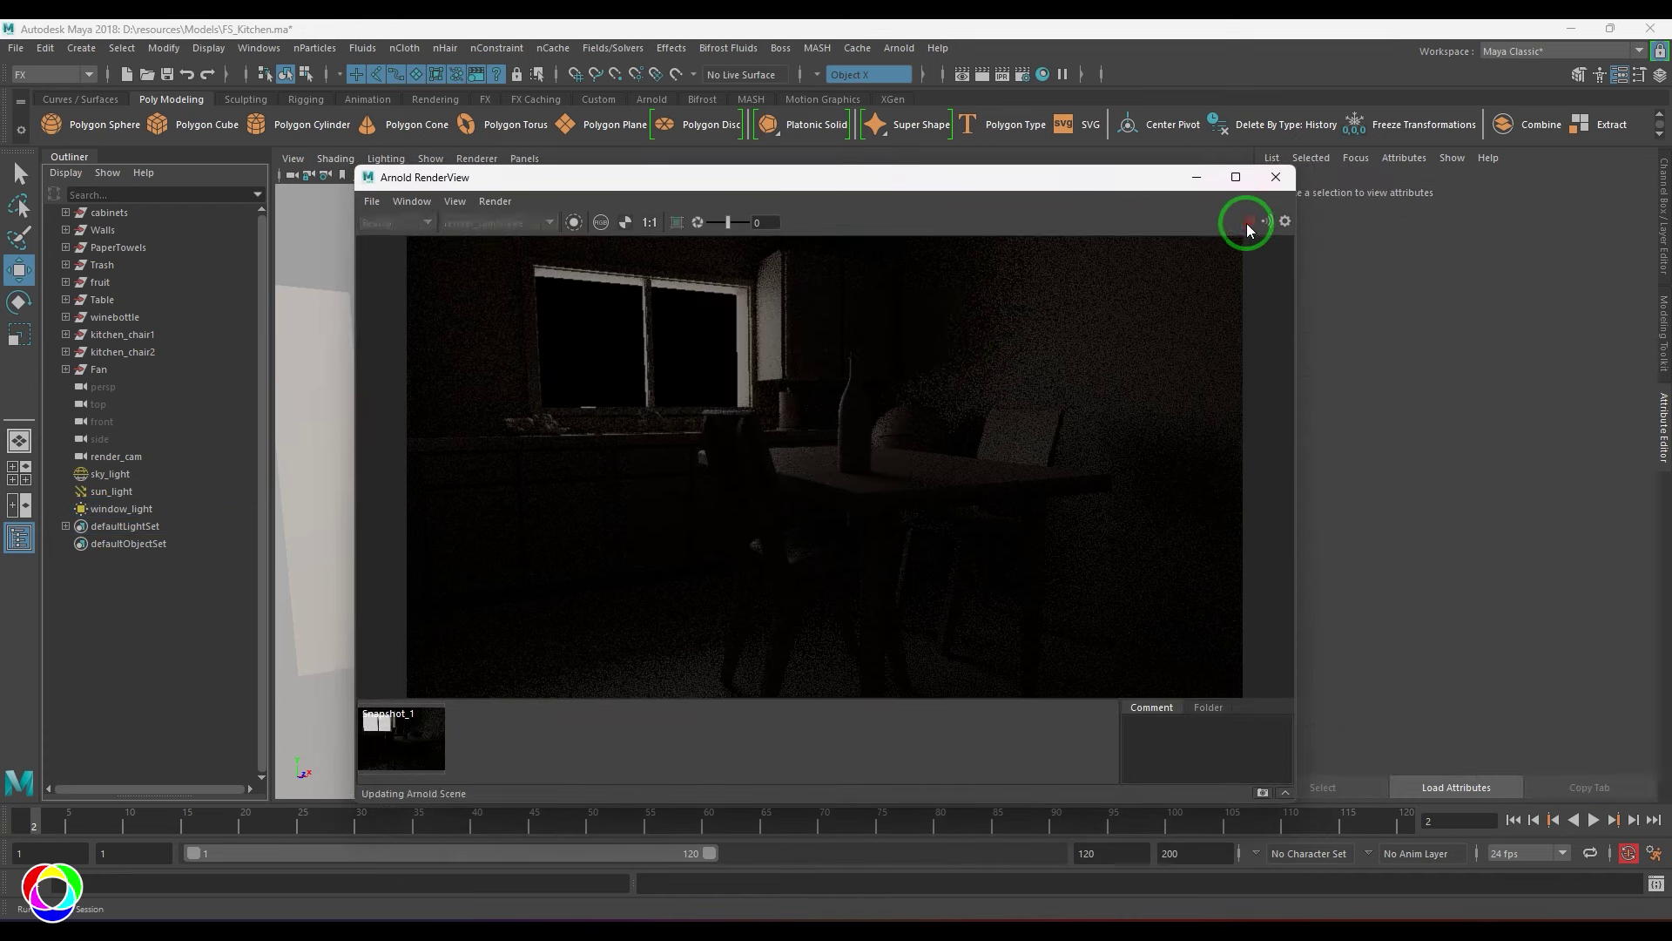
click(1246, 223)
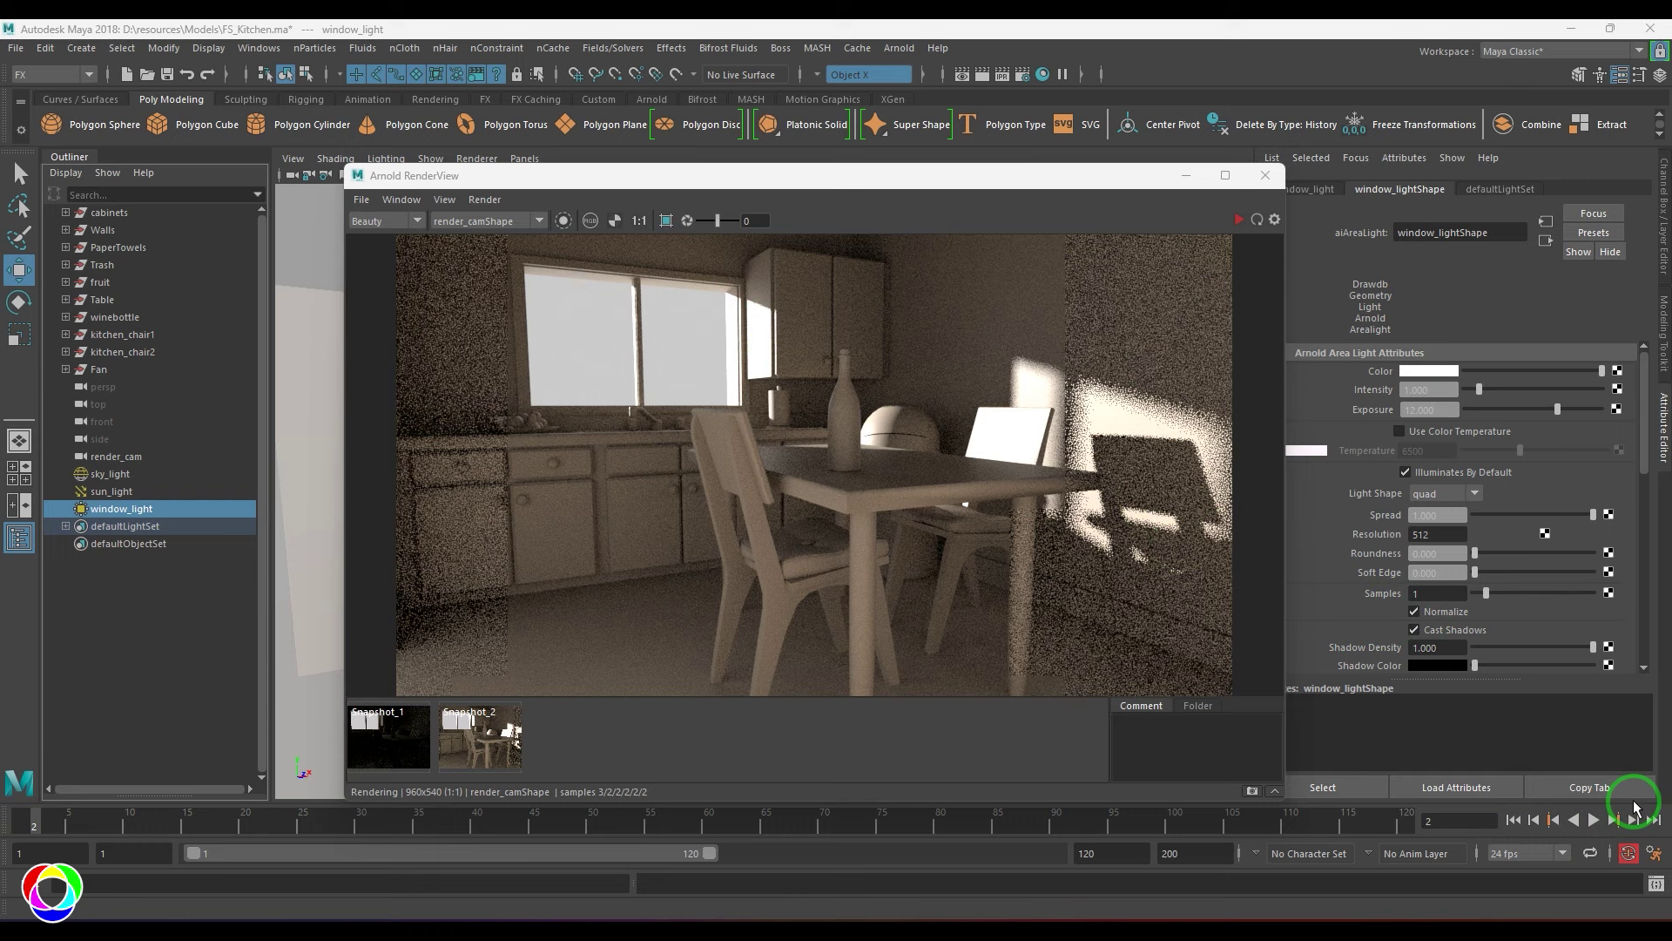
Load config.ocio from the aces_1.2 folder of OpenColorIO-Config-ACES-1.2 as the OCIO config path in the Color Management preferences
click(1654, 853)
click(479, 376)
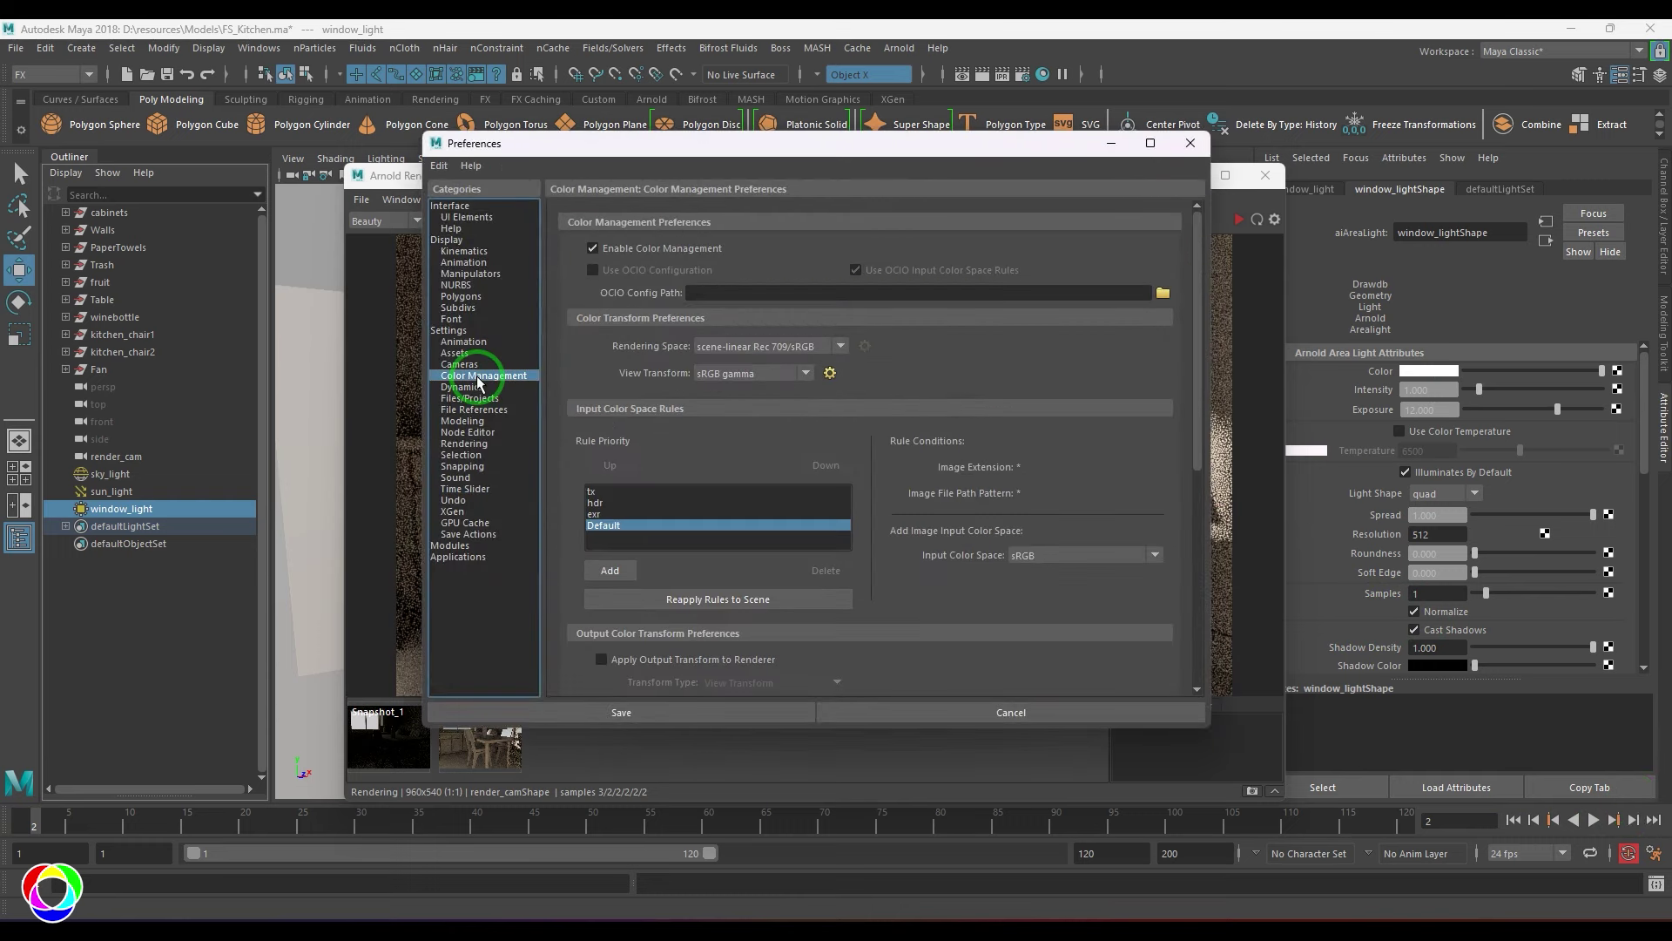
click(1163, 294)
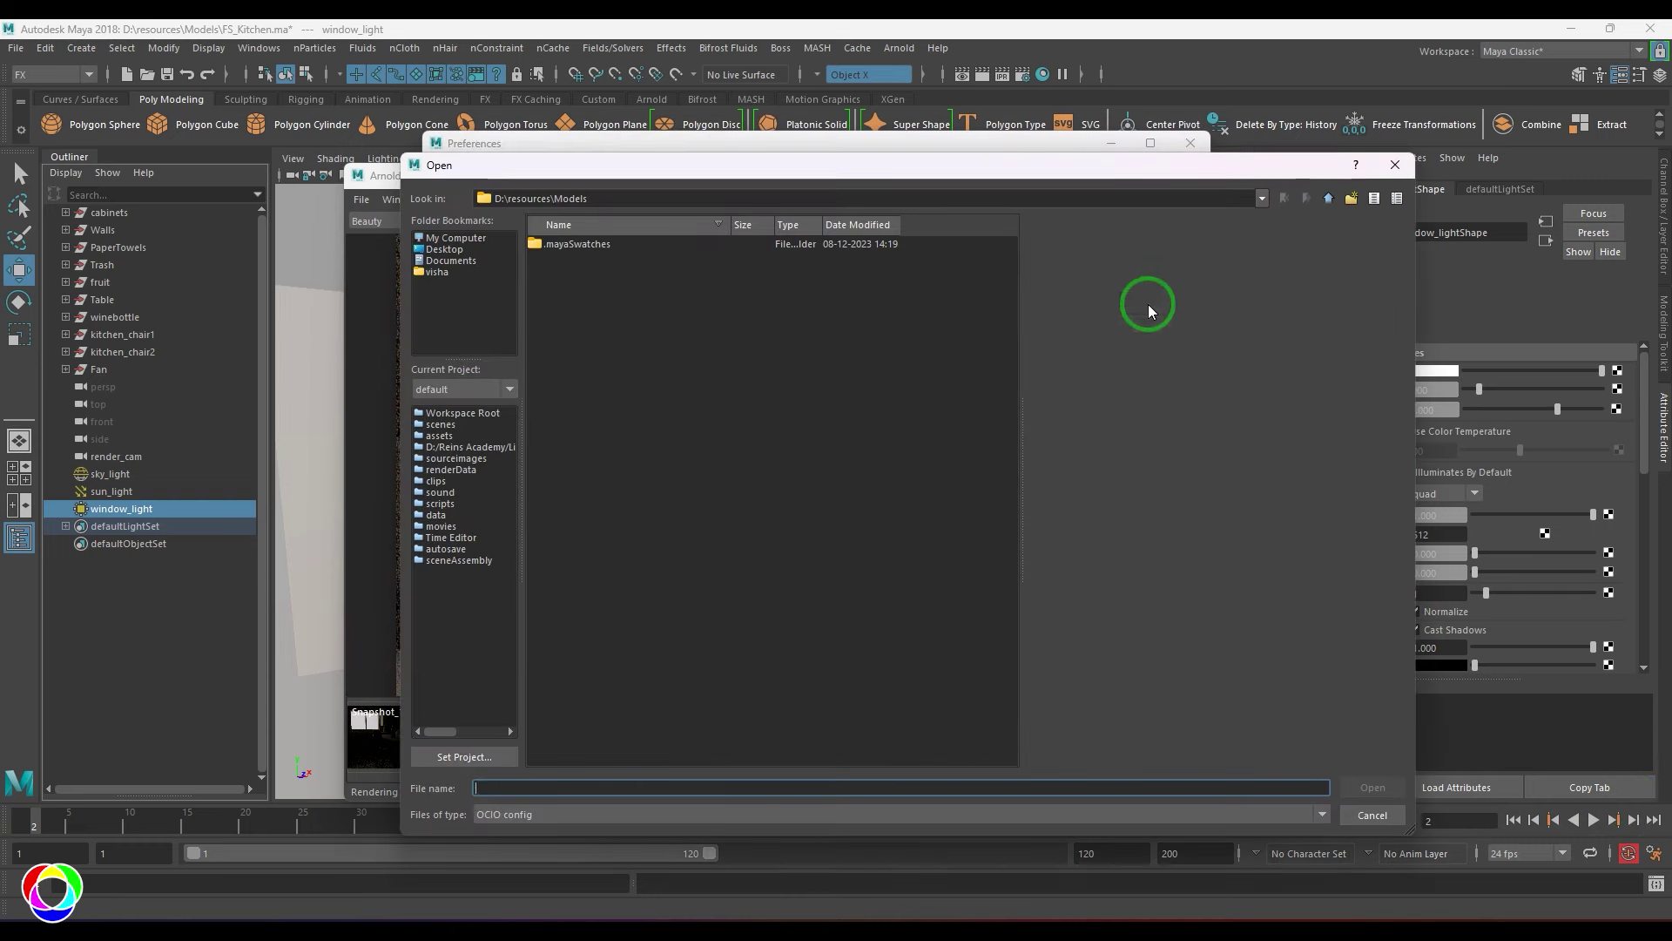
text(D:\resources\OpenColorIO-Config-ACES-1.2)
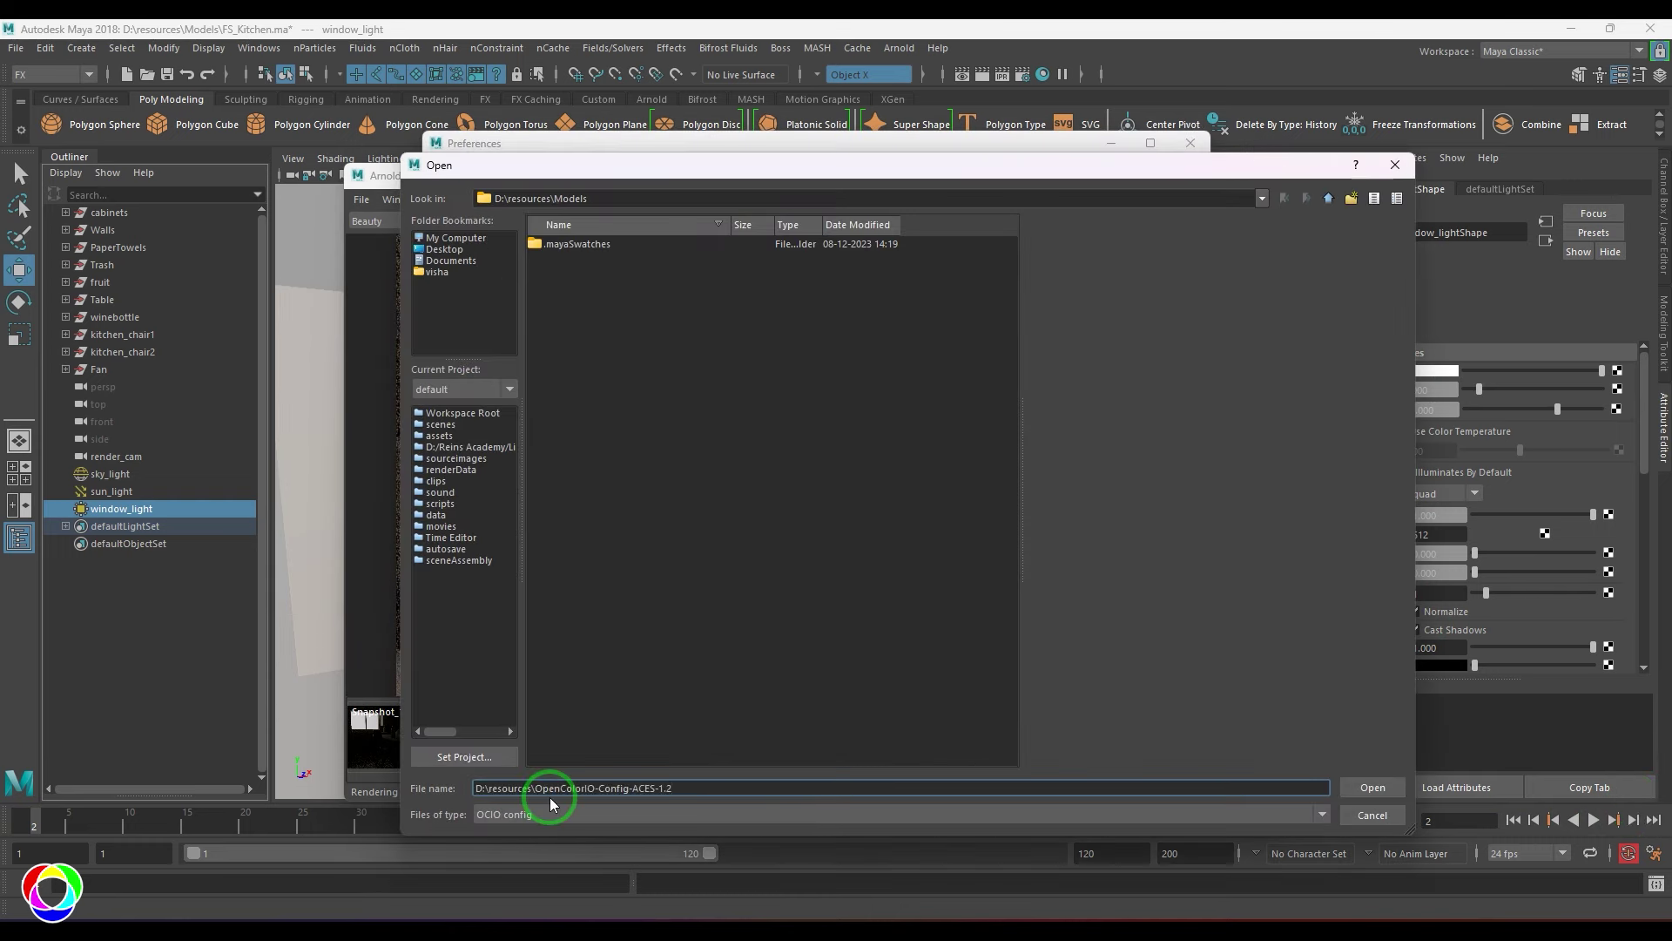
key(Return)
click(676, 243)
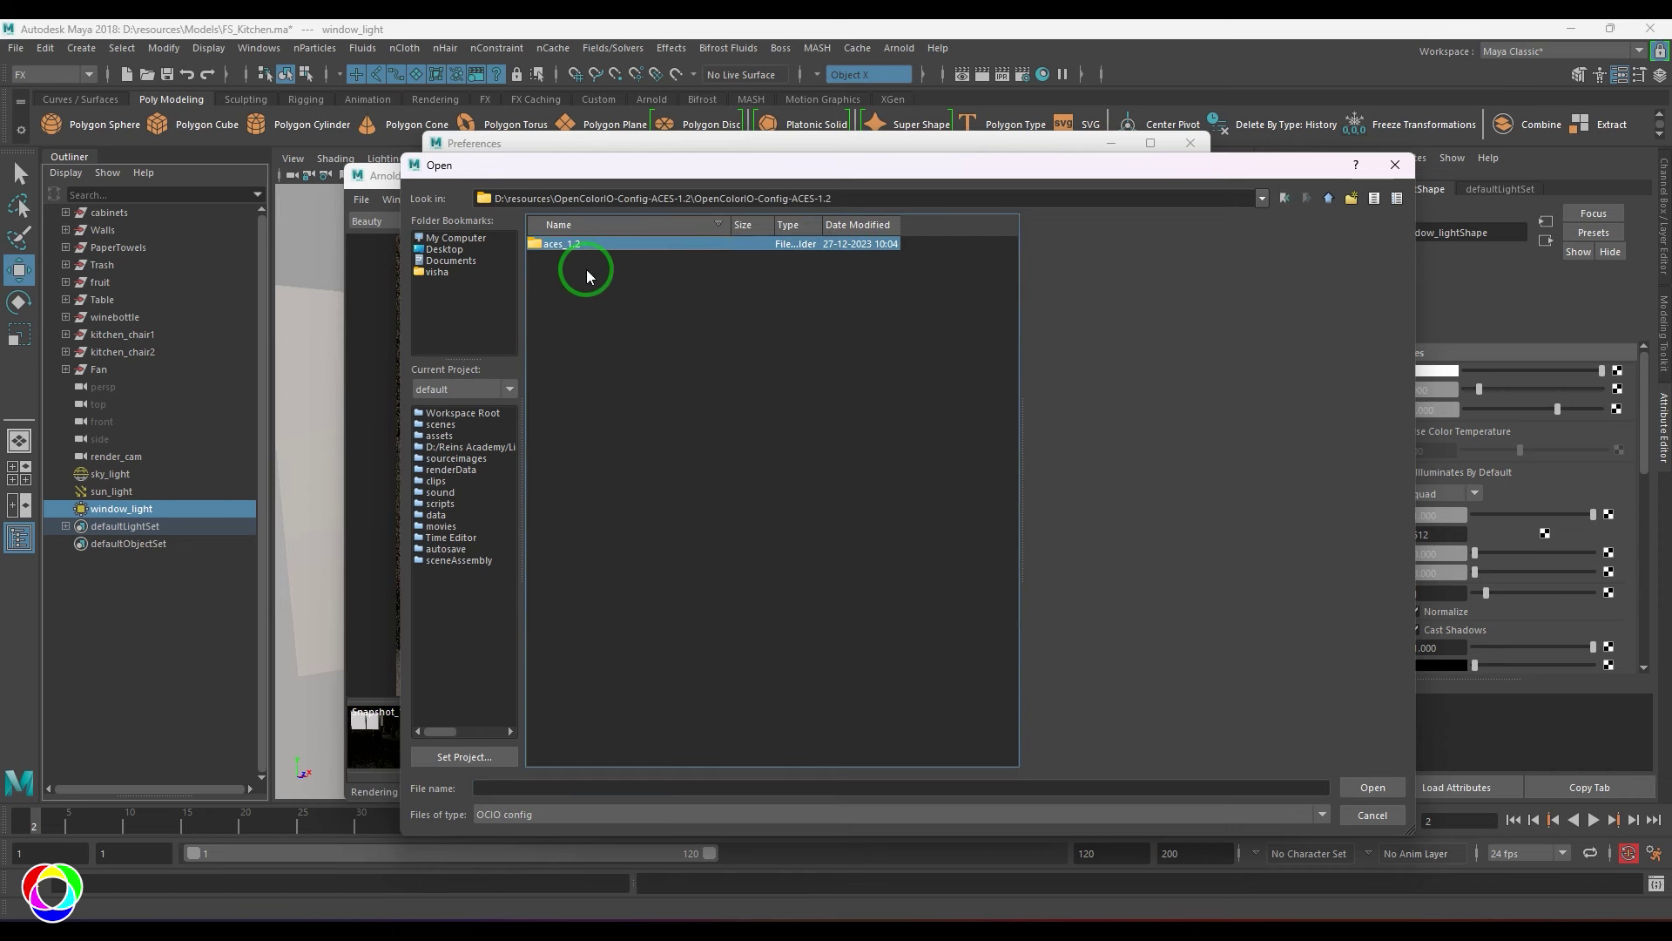
double_click(580, 245)
click(584, 258)
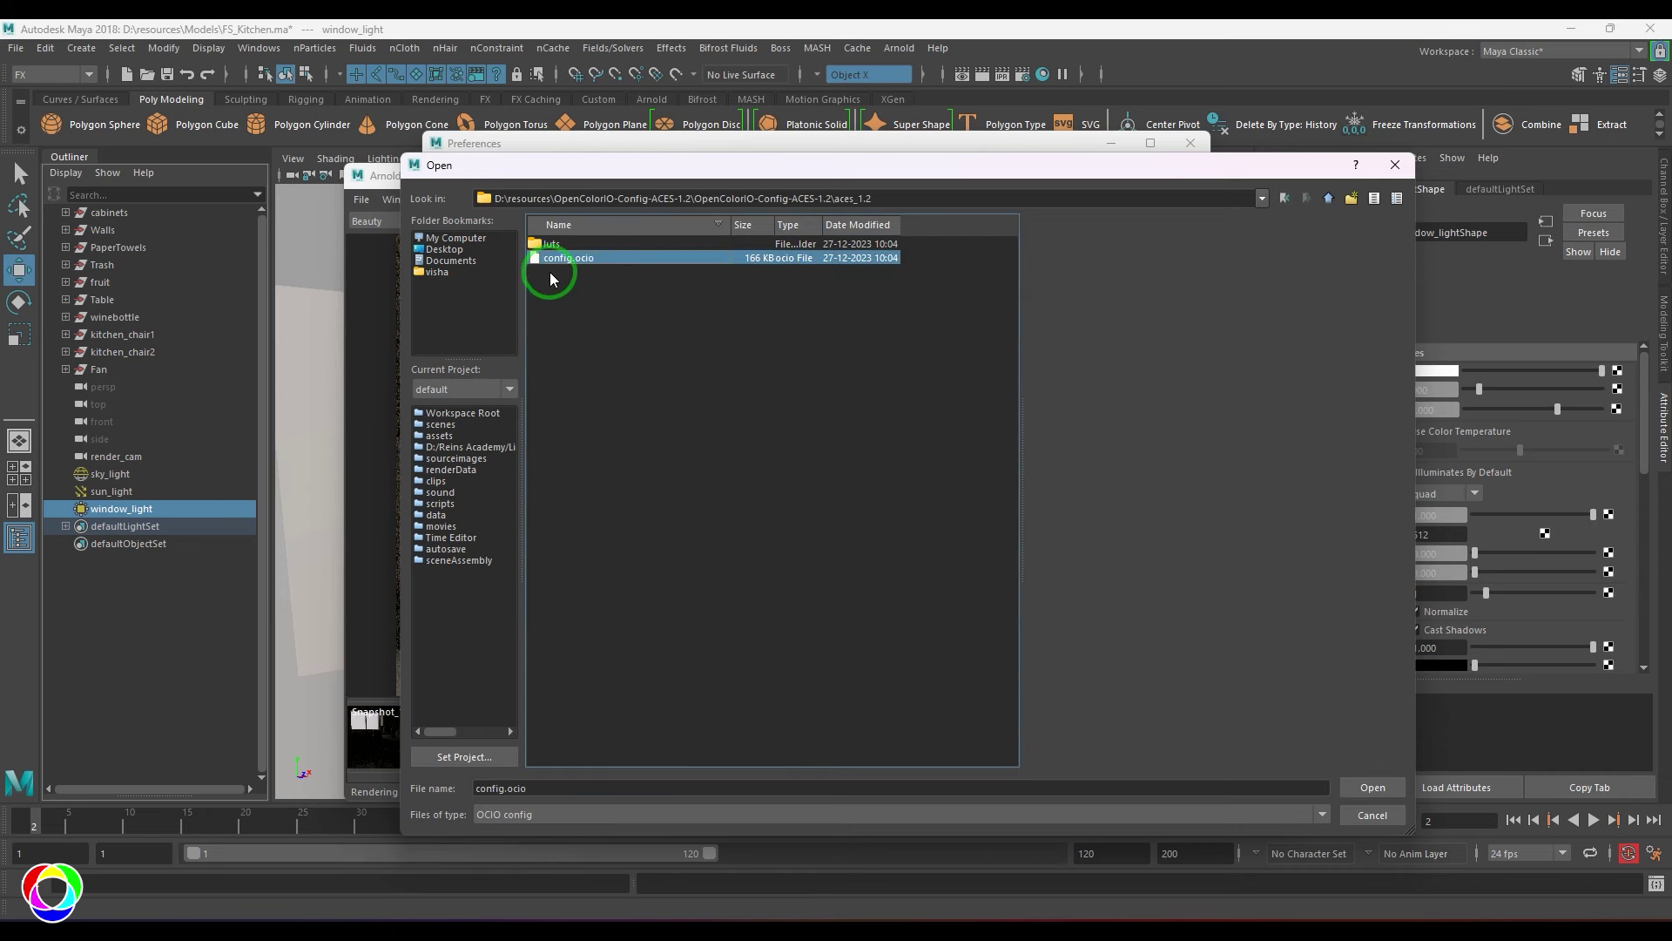
click(1372, 788)
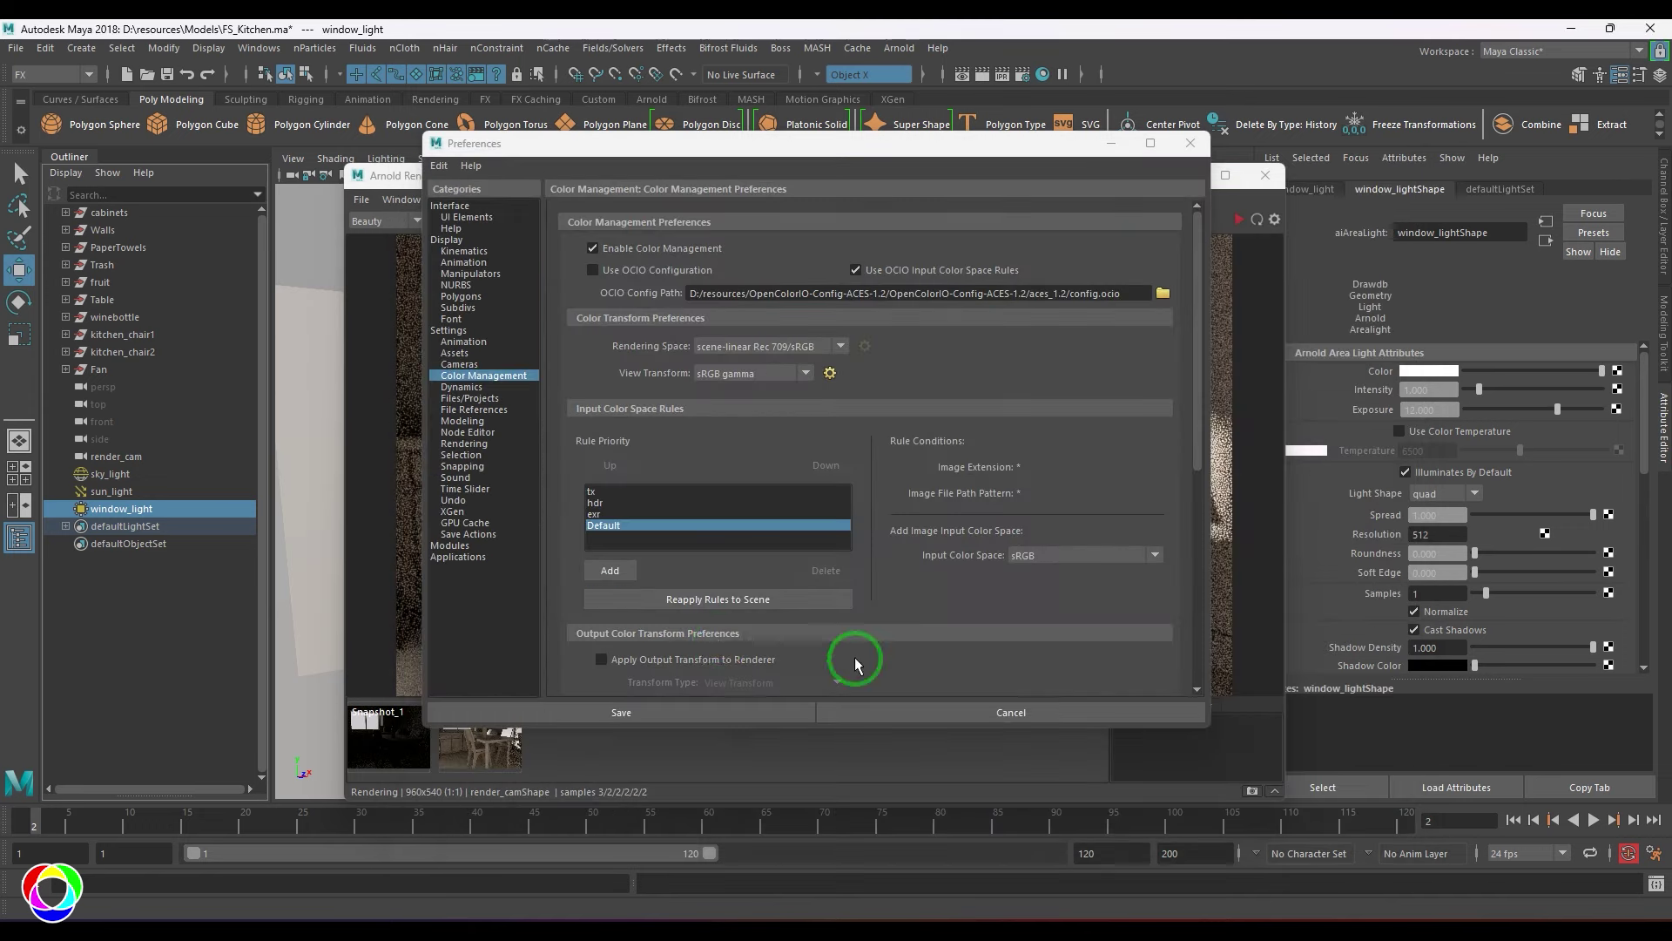
Enable Use OCIO Configuration and save the preferences
click(594, 271)
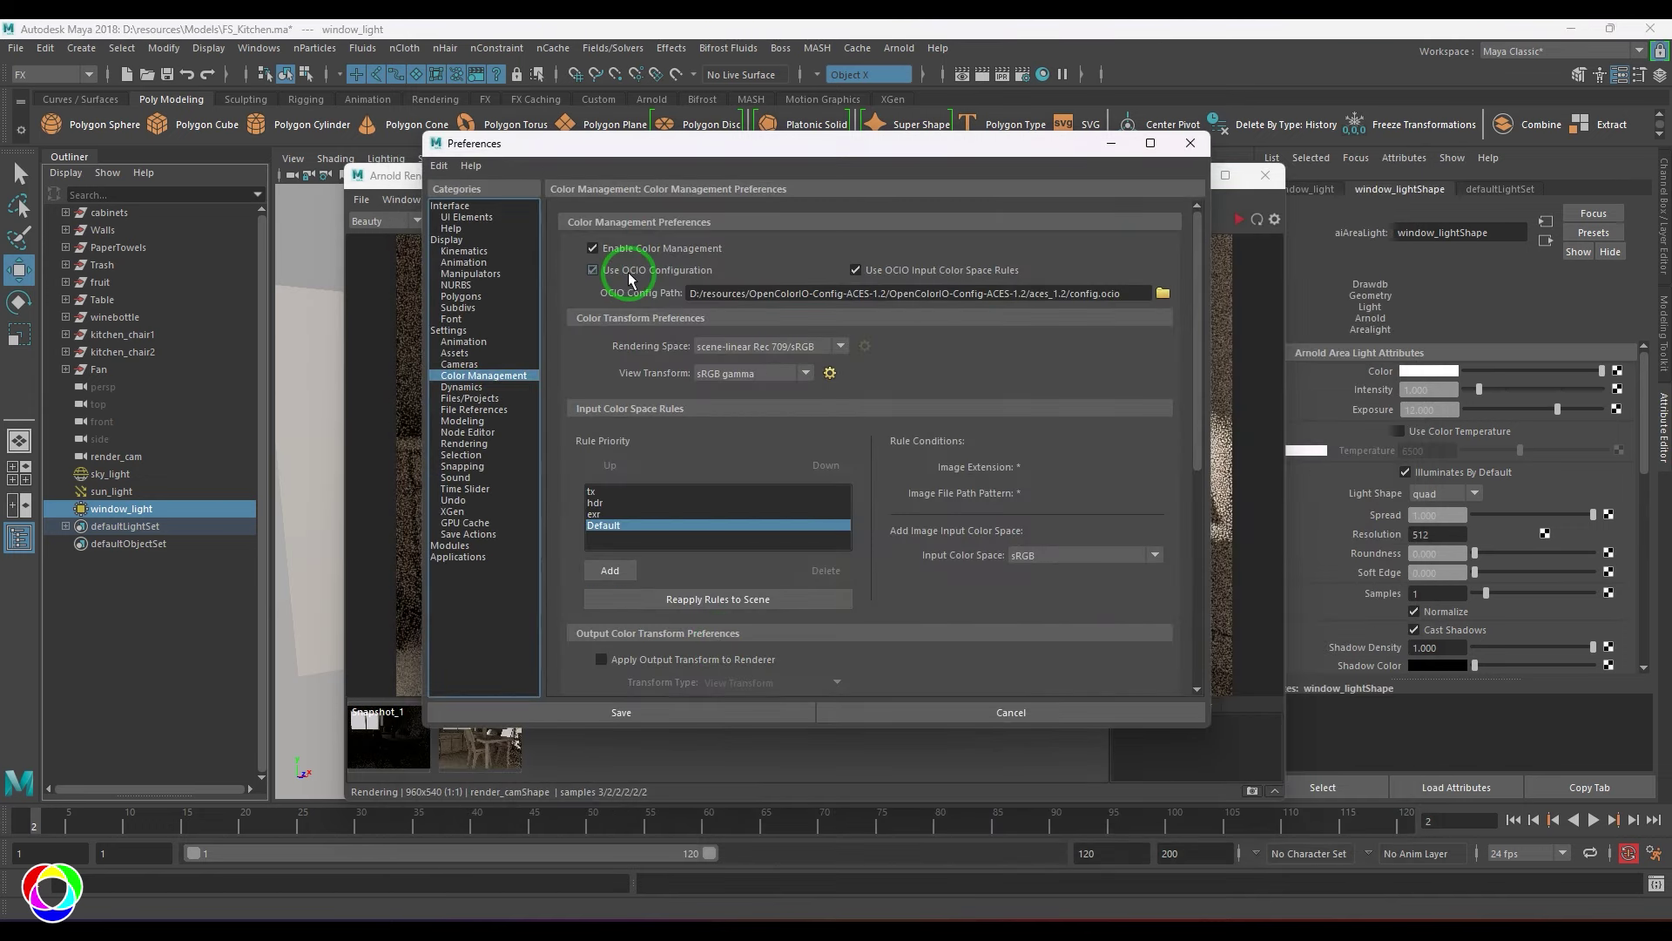
drag(802, 150, 295, 643)
drag(505, 625, 709, 366)
click(885, 370)
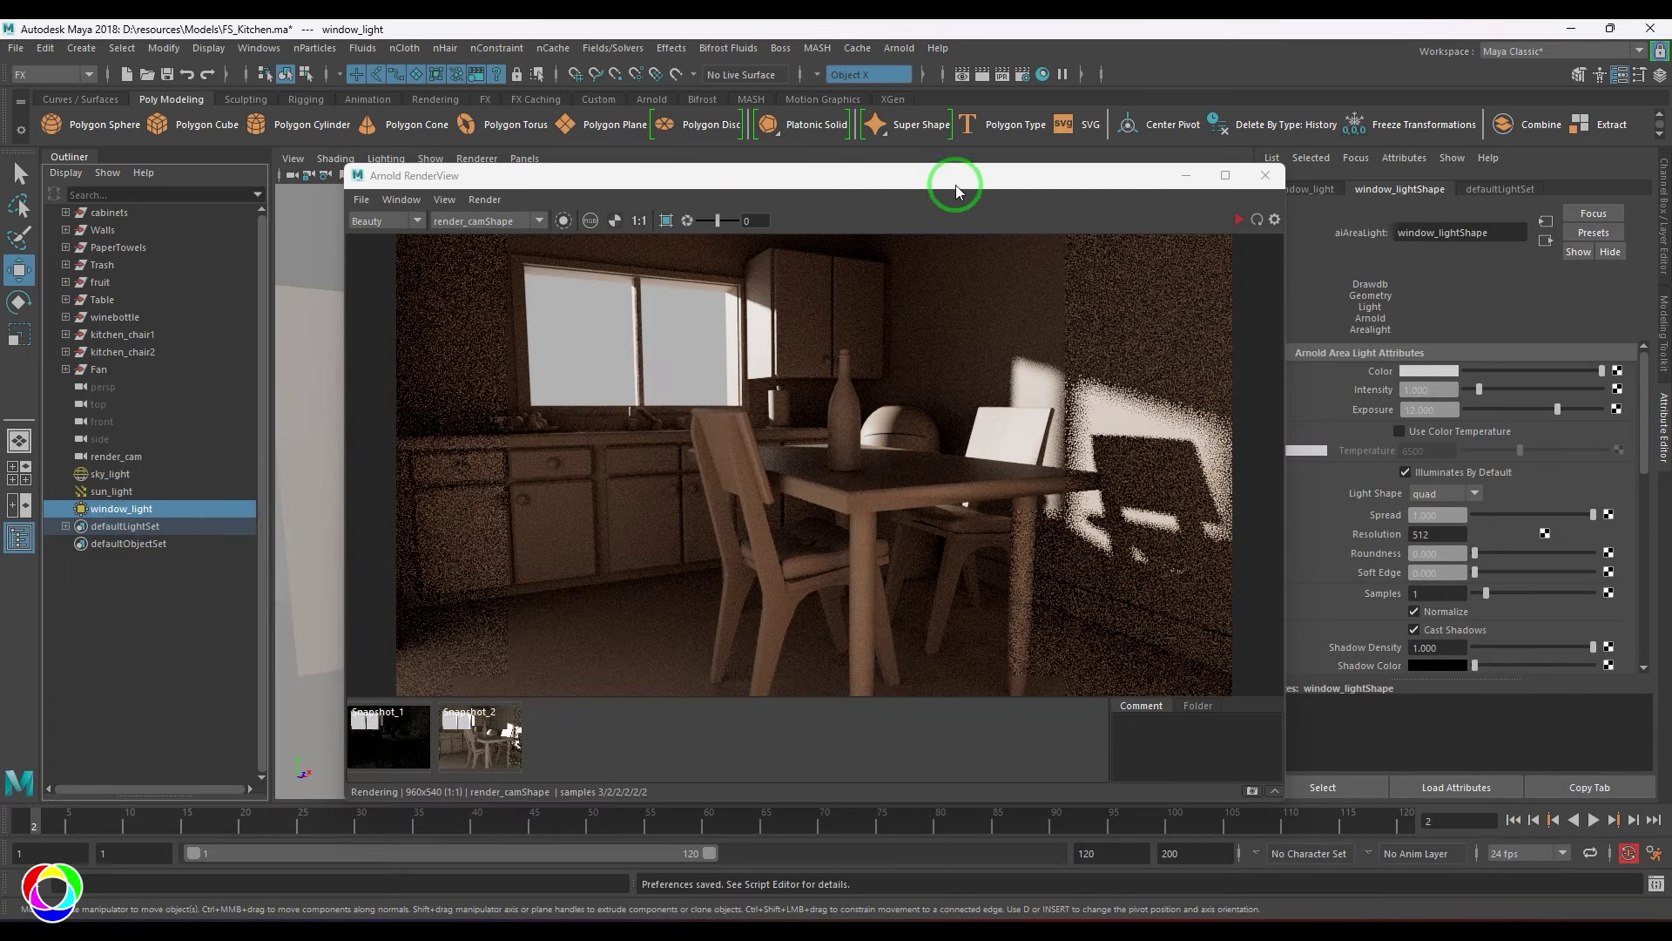
drag(955, 184, 913, 173)
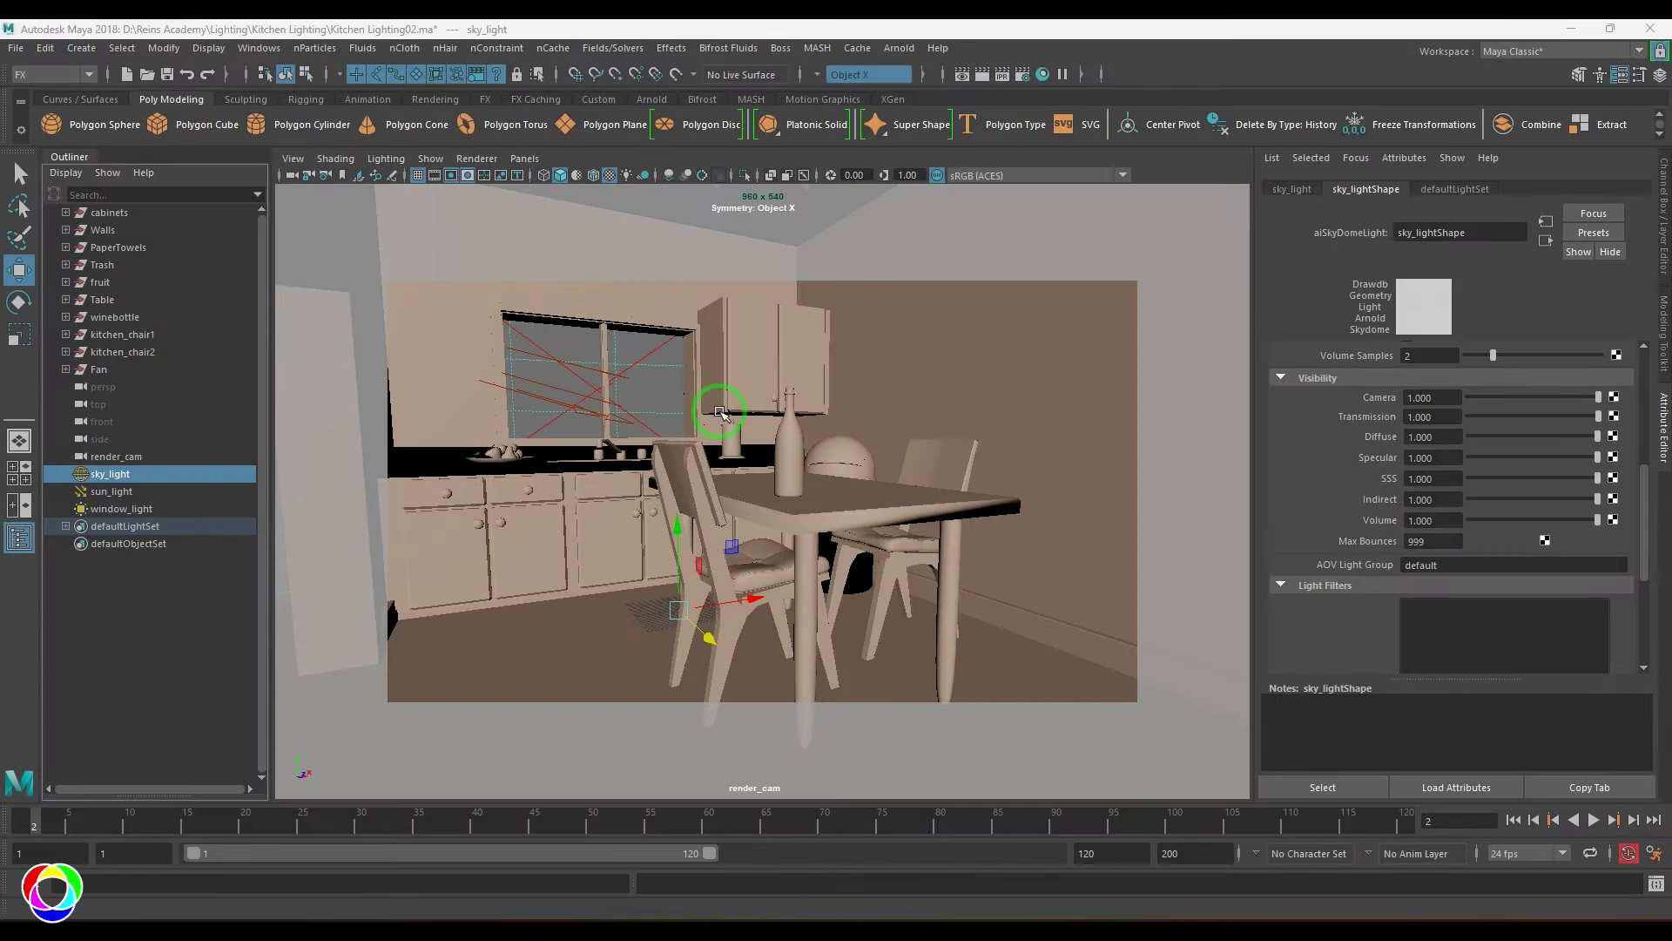
click(97, 579)
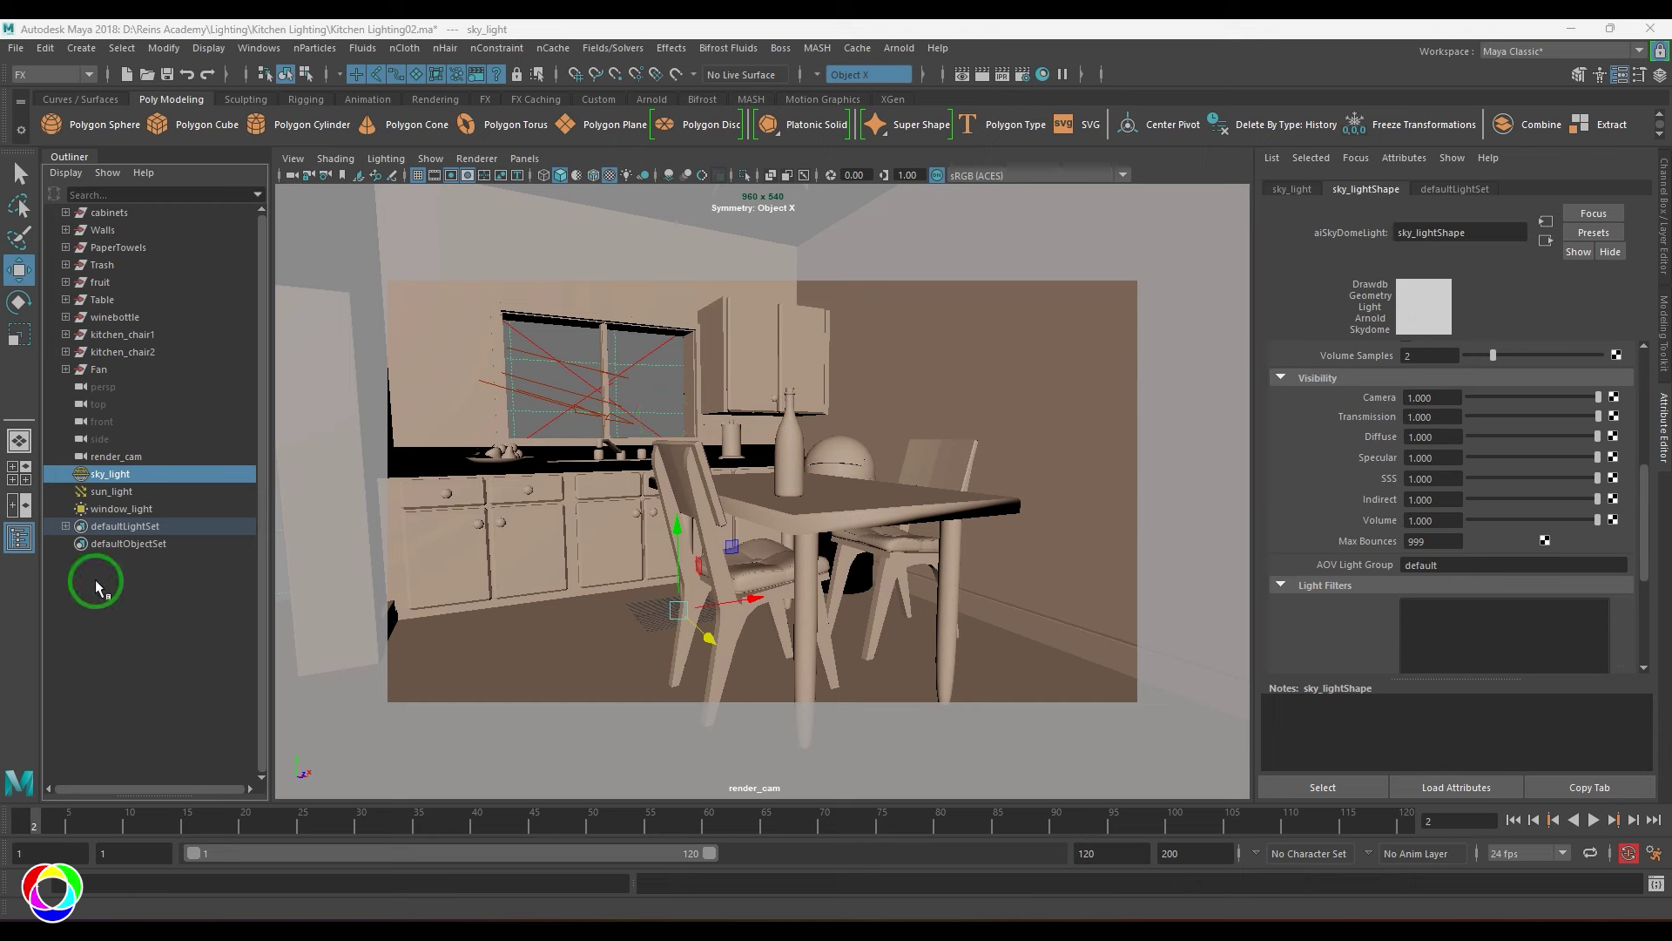
click(131, 477)
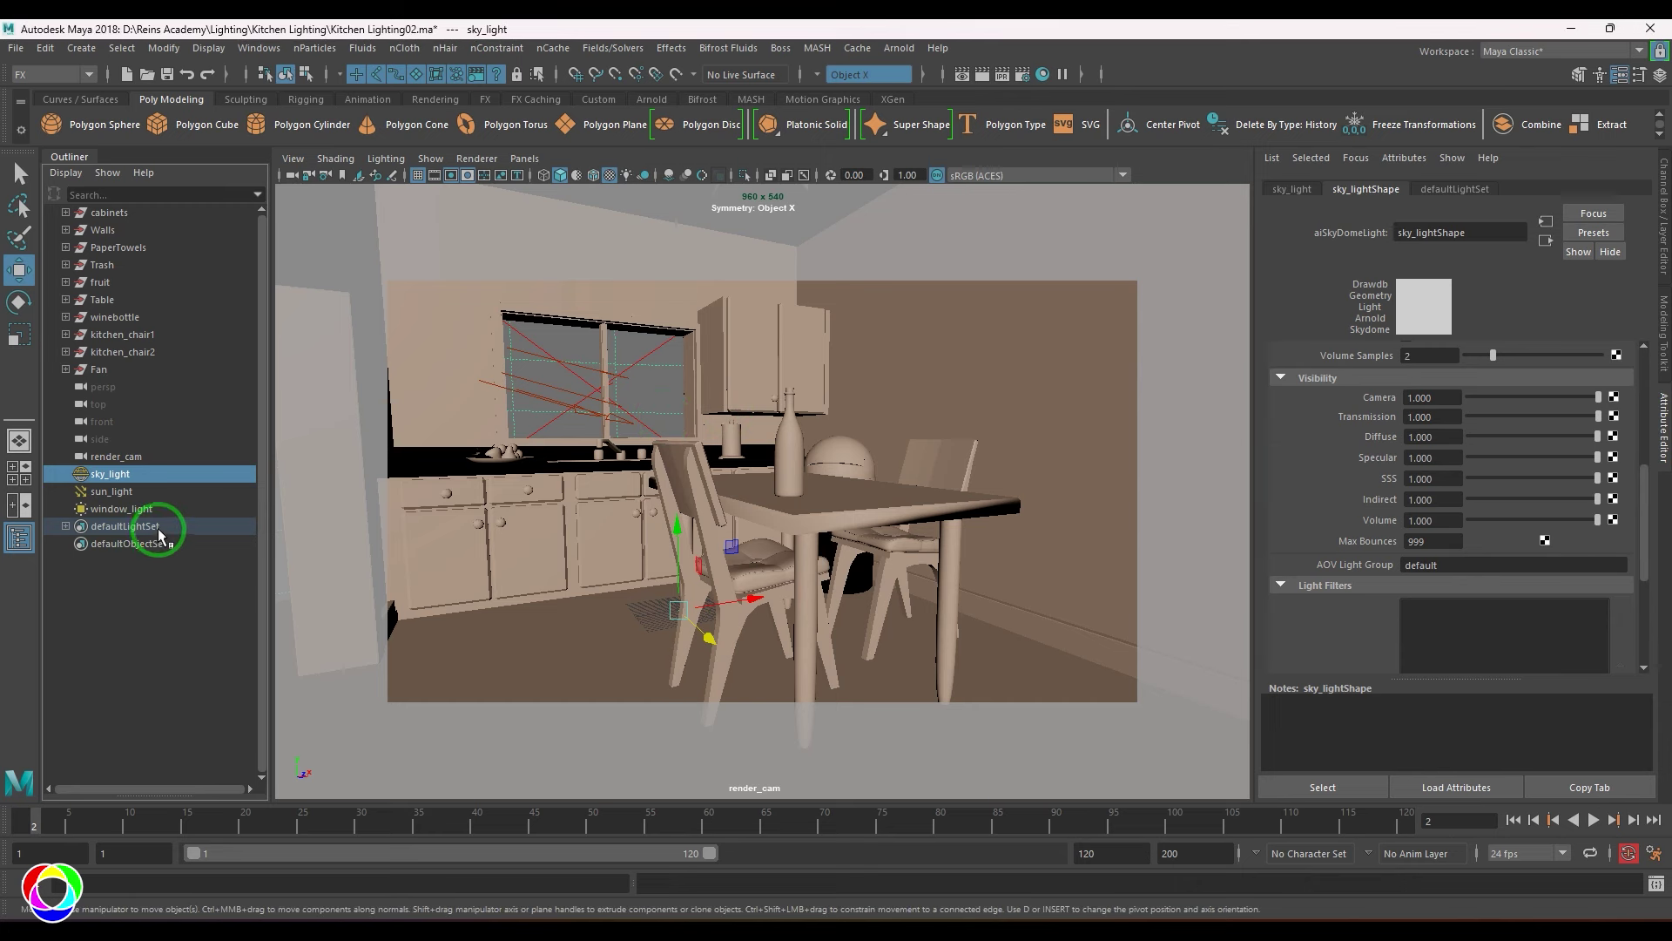
click(140, 598)
Examine the built-in AOVs and the custom AOV option in the Arnold render settings
click(1024, 74)
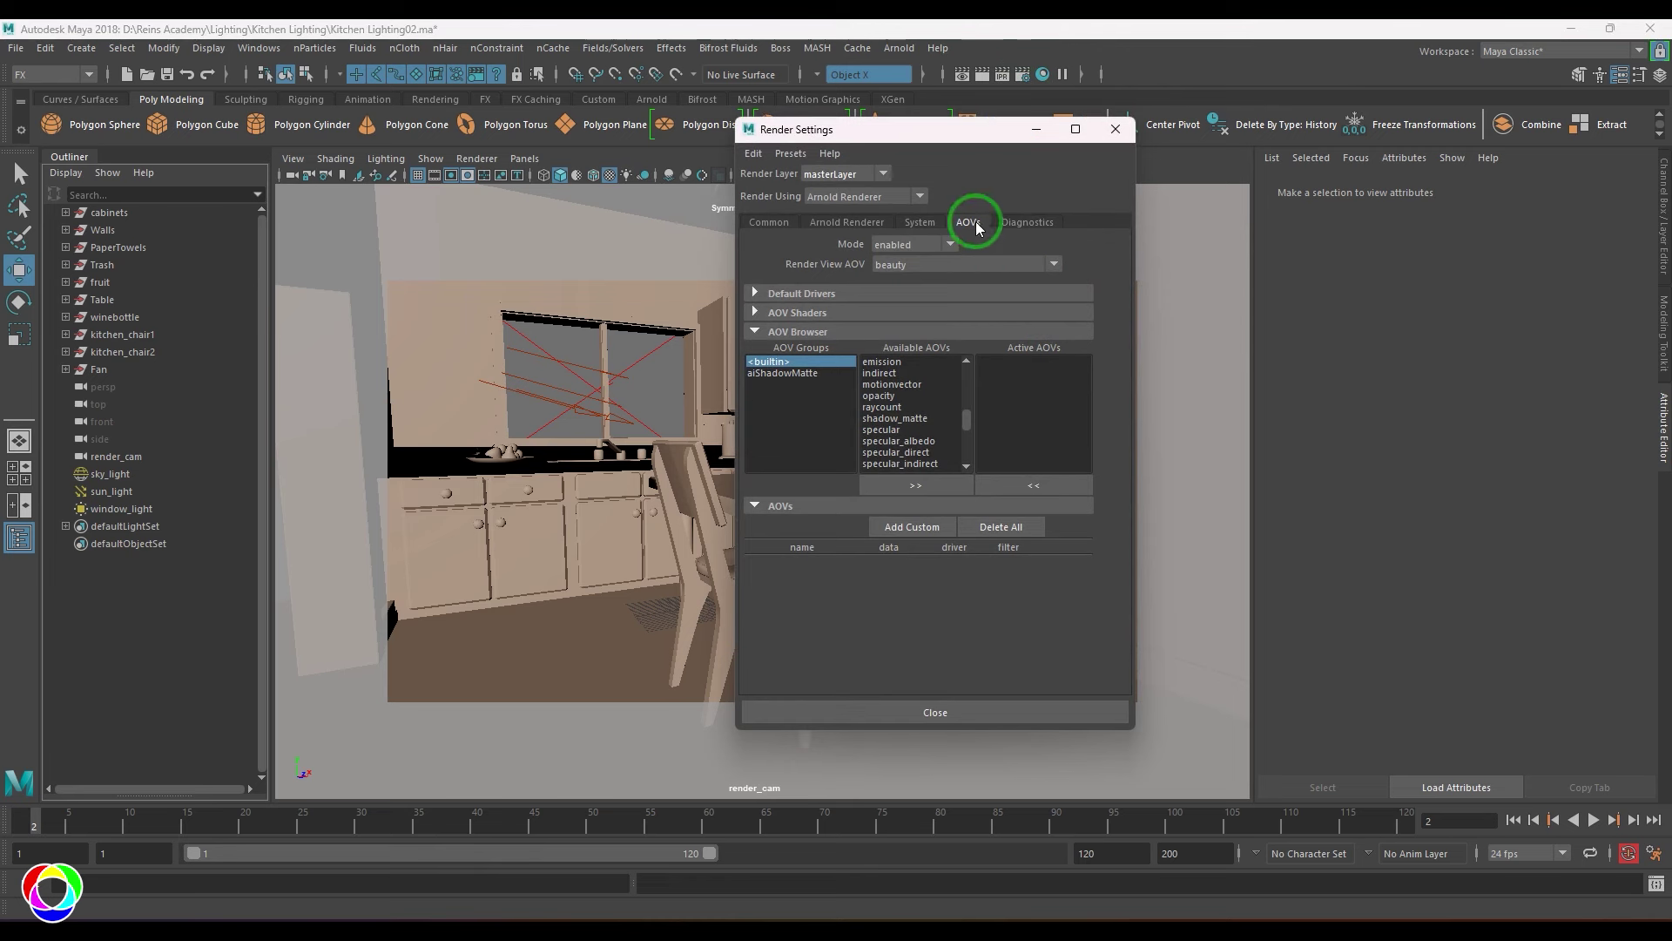
click(893, 384)
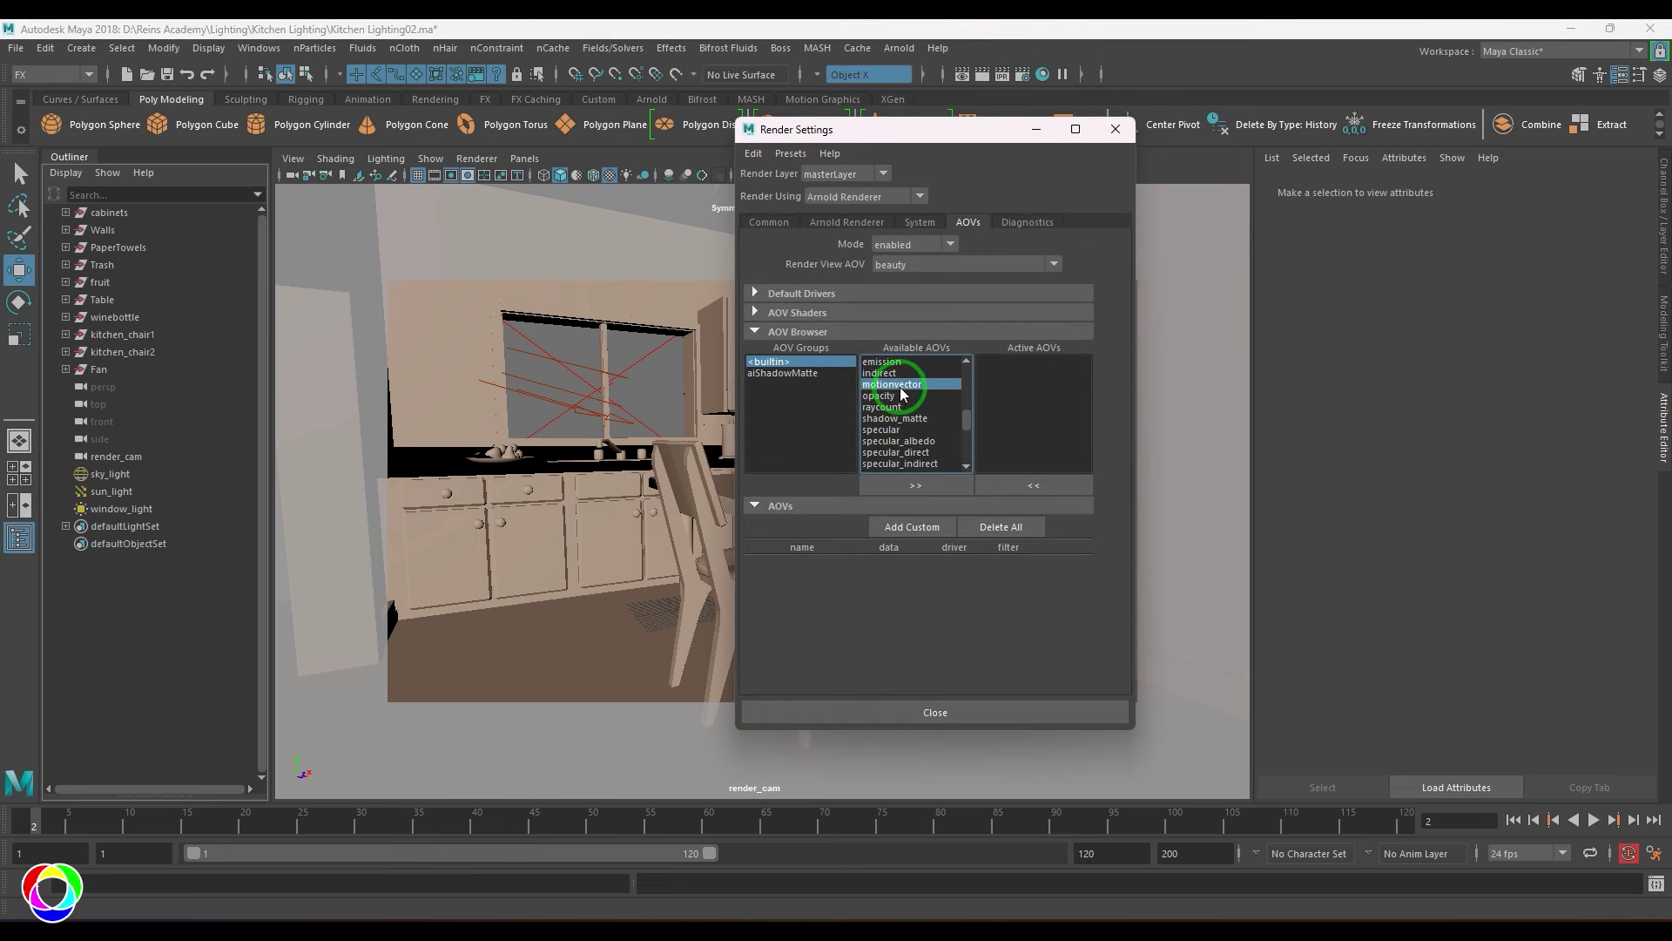
scroll(914, 405, down, 1)
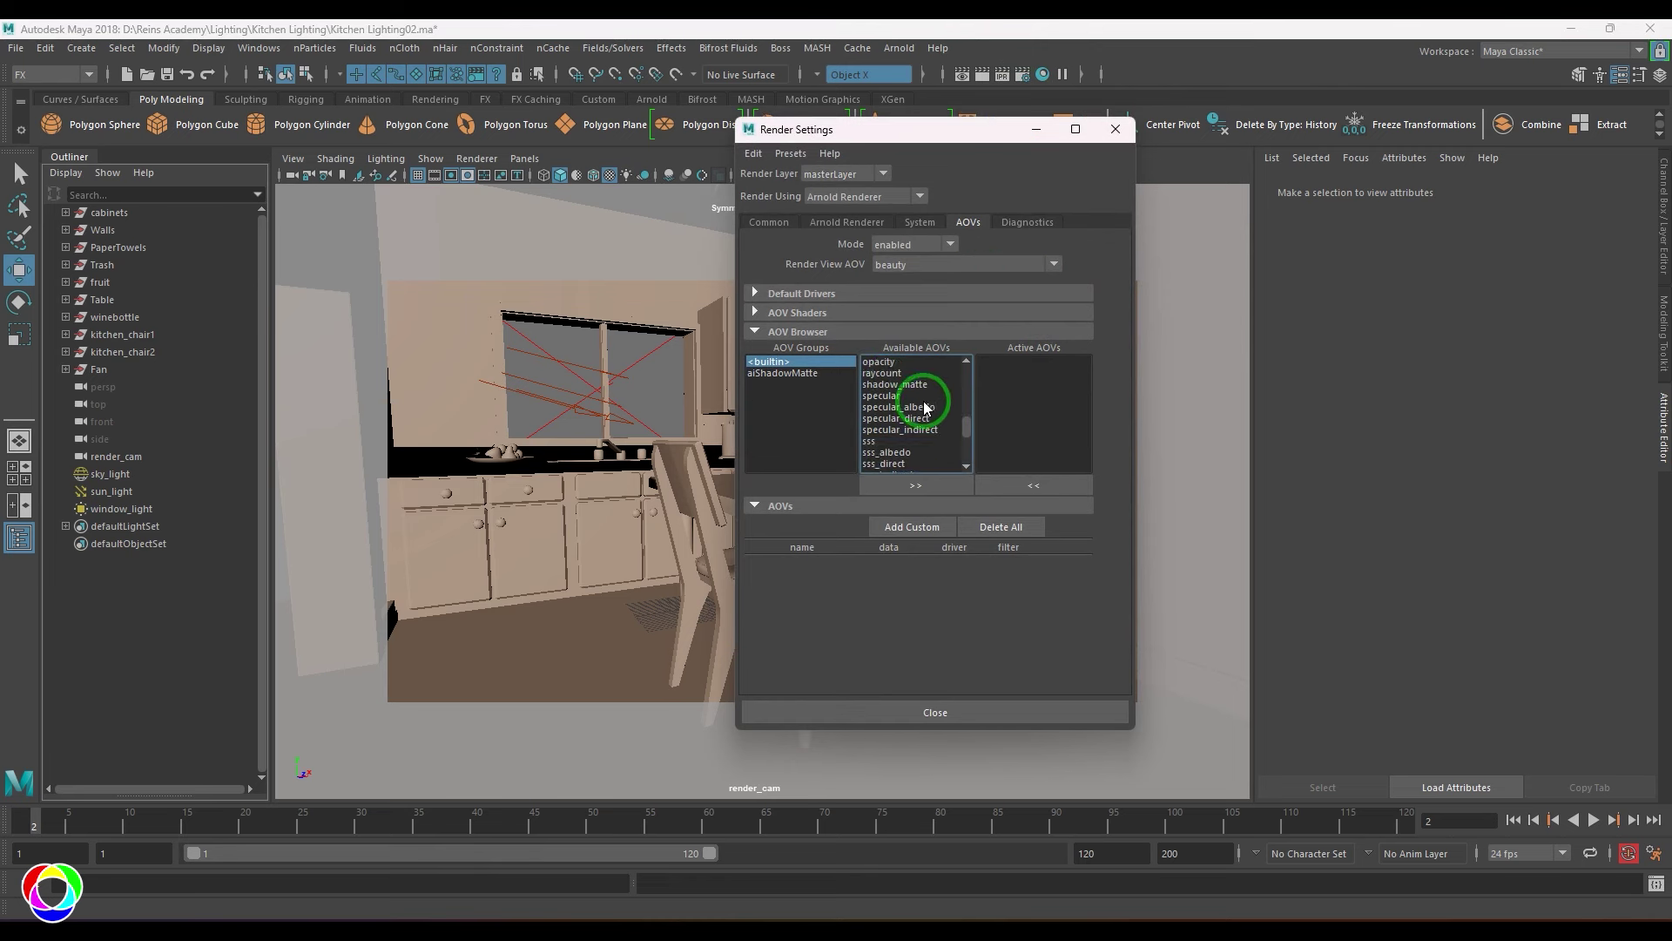
click(916, 532)
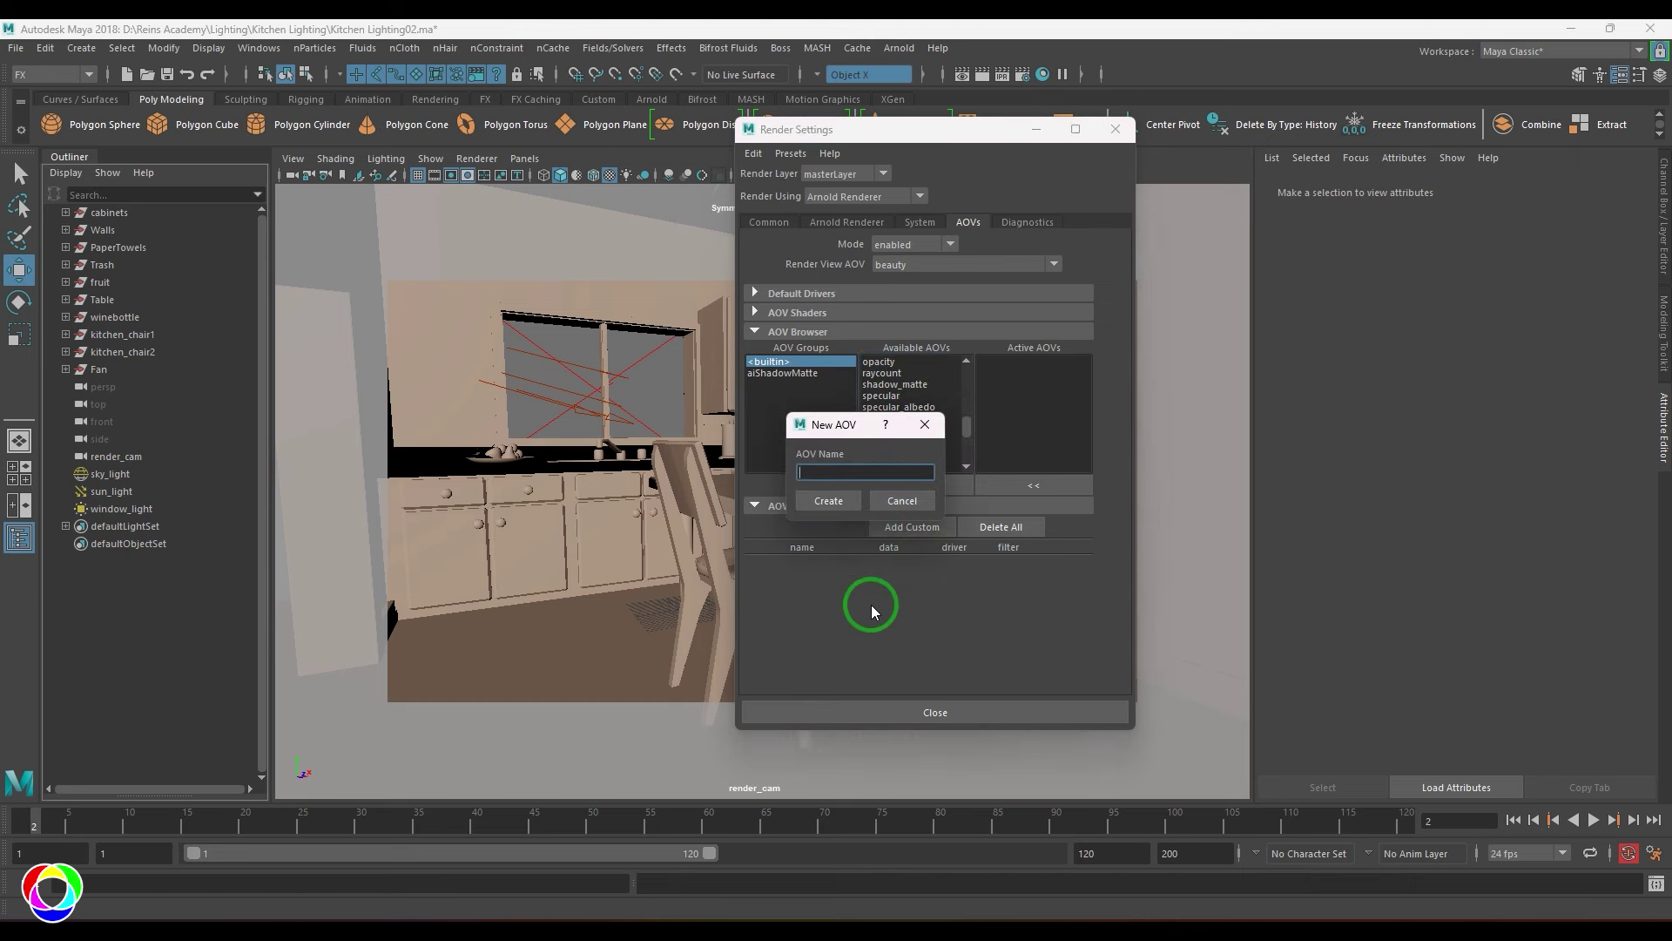
click(930, 427)
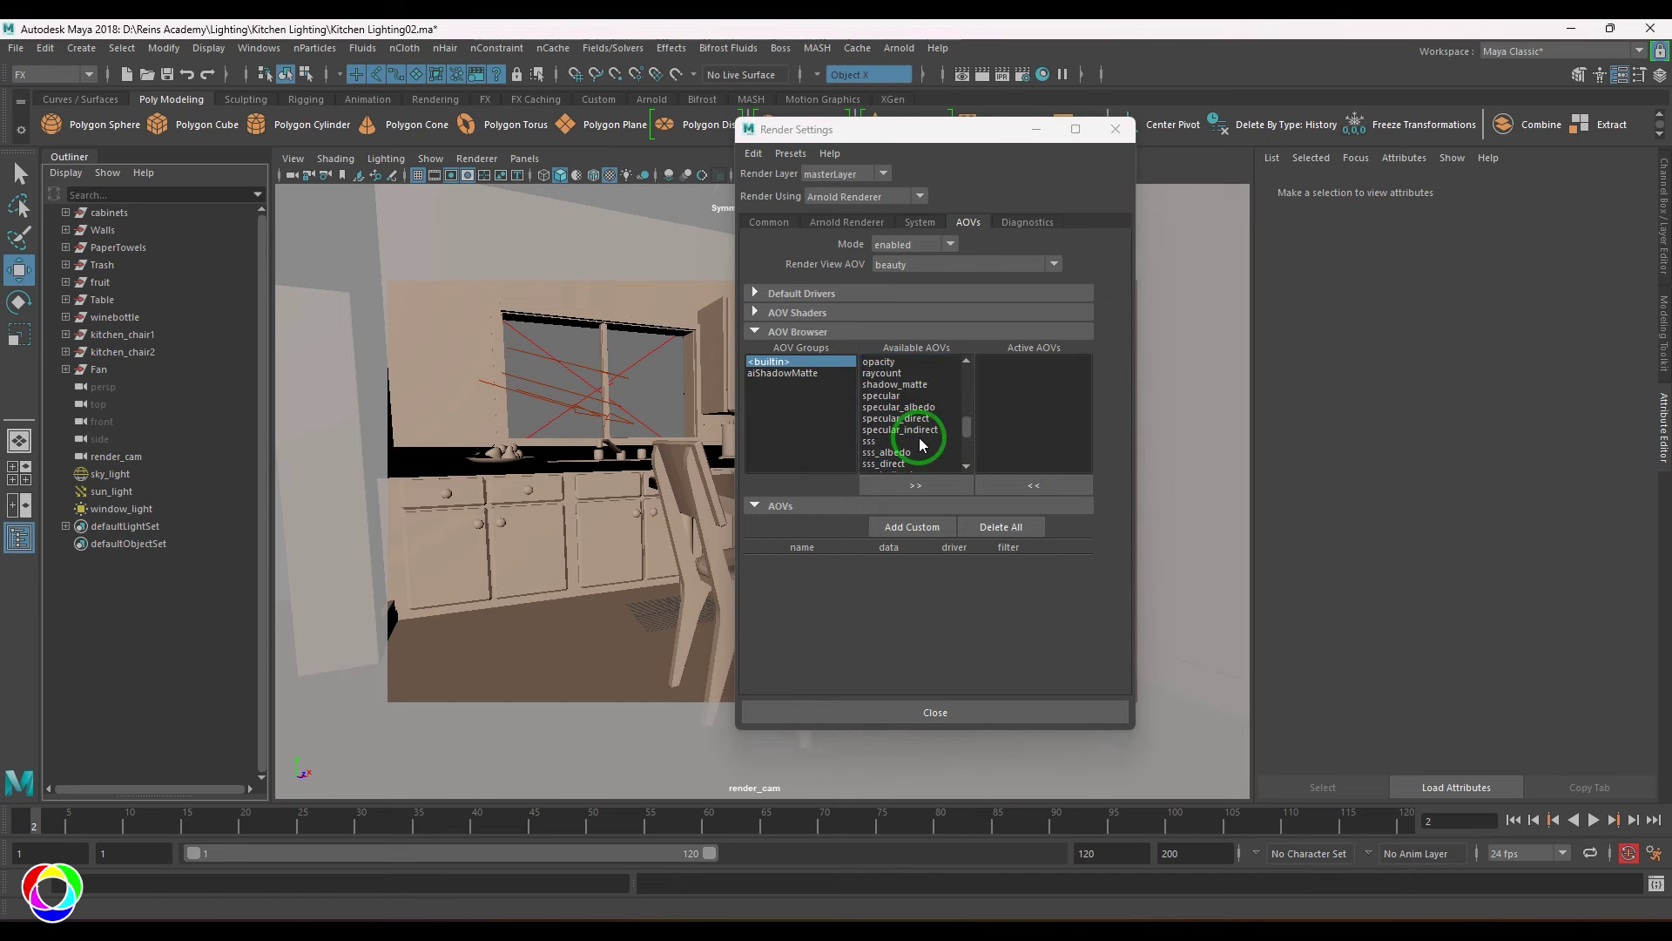
scroll(921, 438, up, 2)
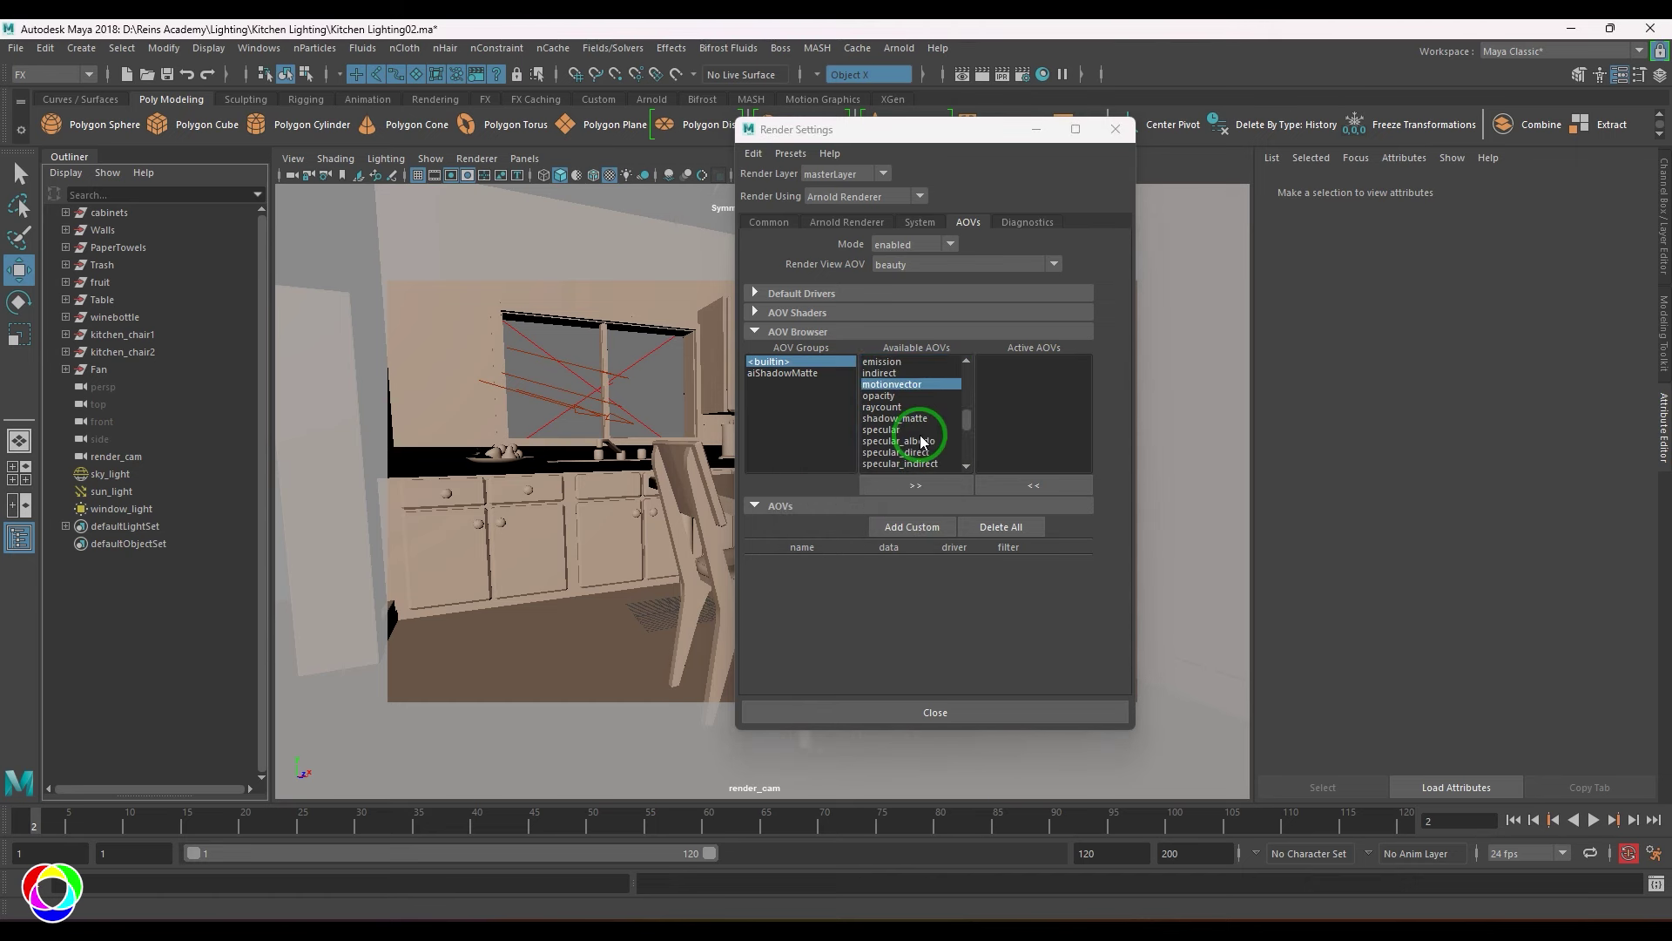
scroll(921, 440, down, 4)
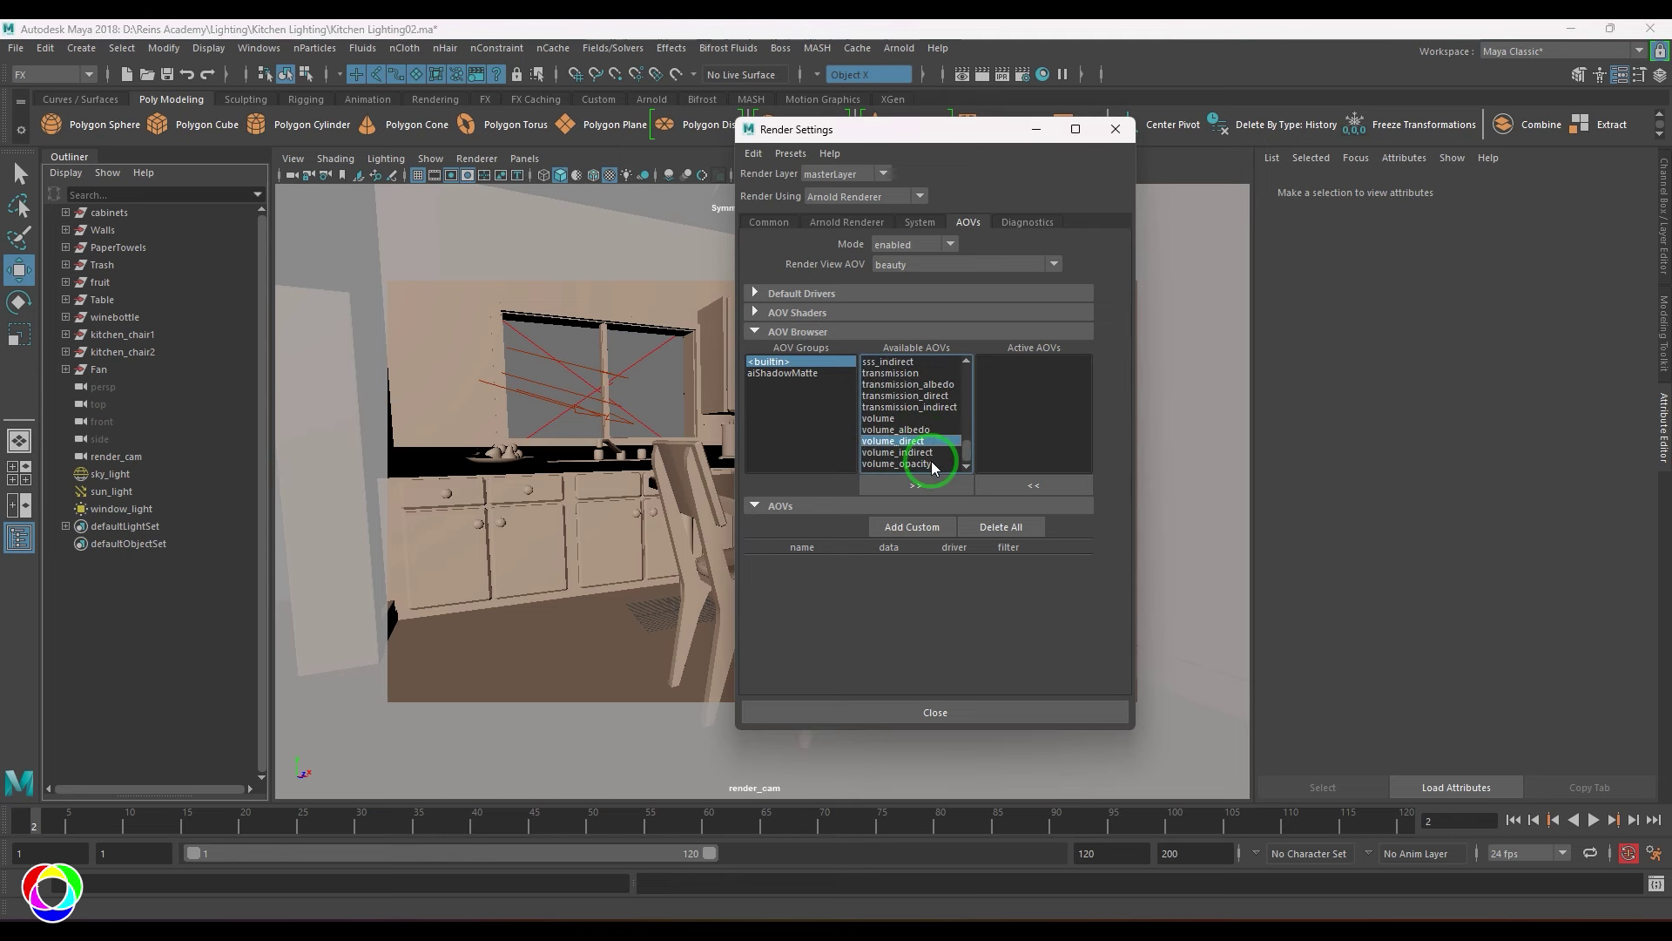
click(925, 442)
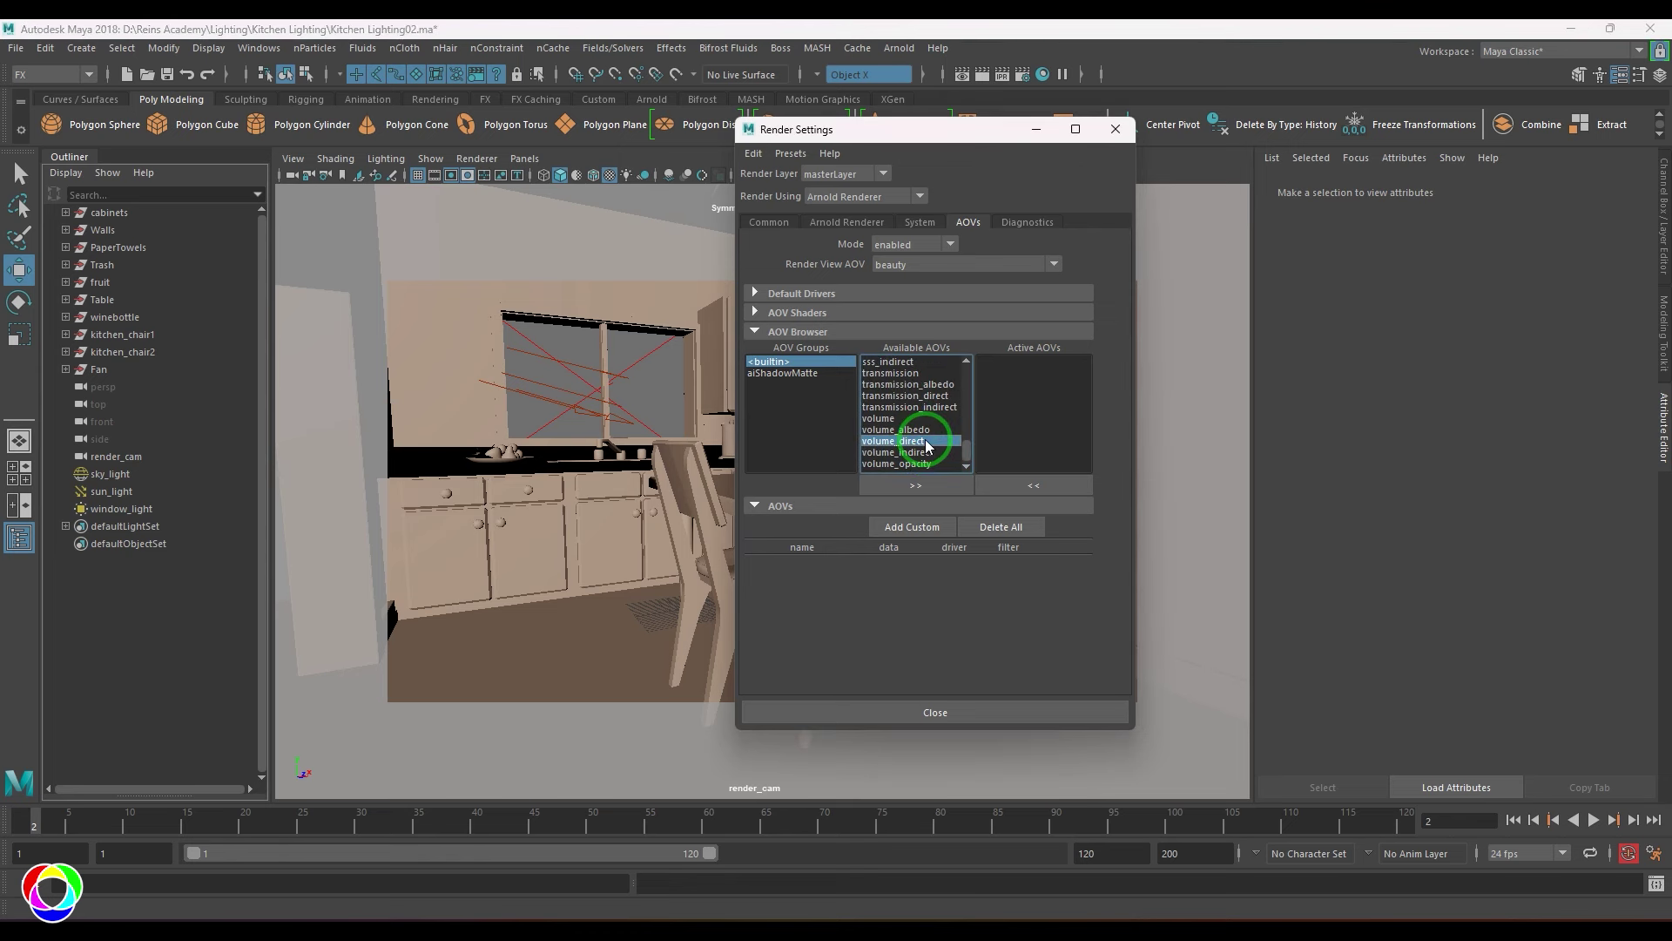
scroll(925, 436, up, 5)
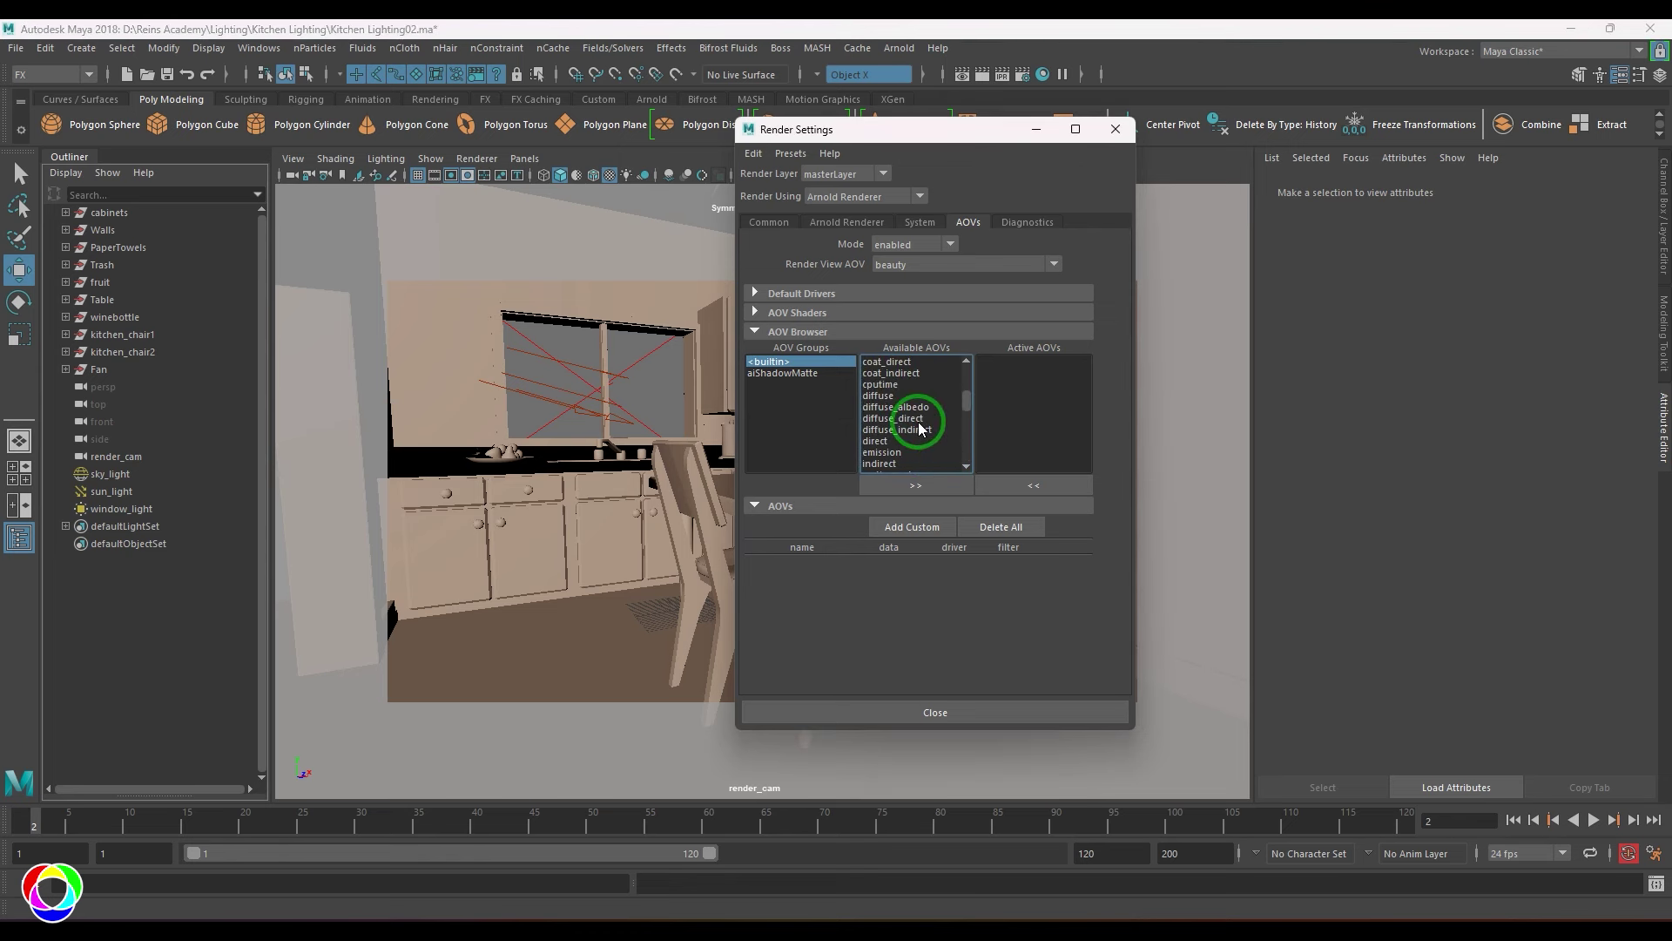
Add the built-in diffuse and diffuse_direct AOVs to the active AOVs
click(925, 420)
ctrl+click(889, 395)
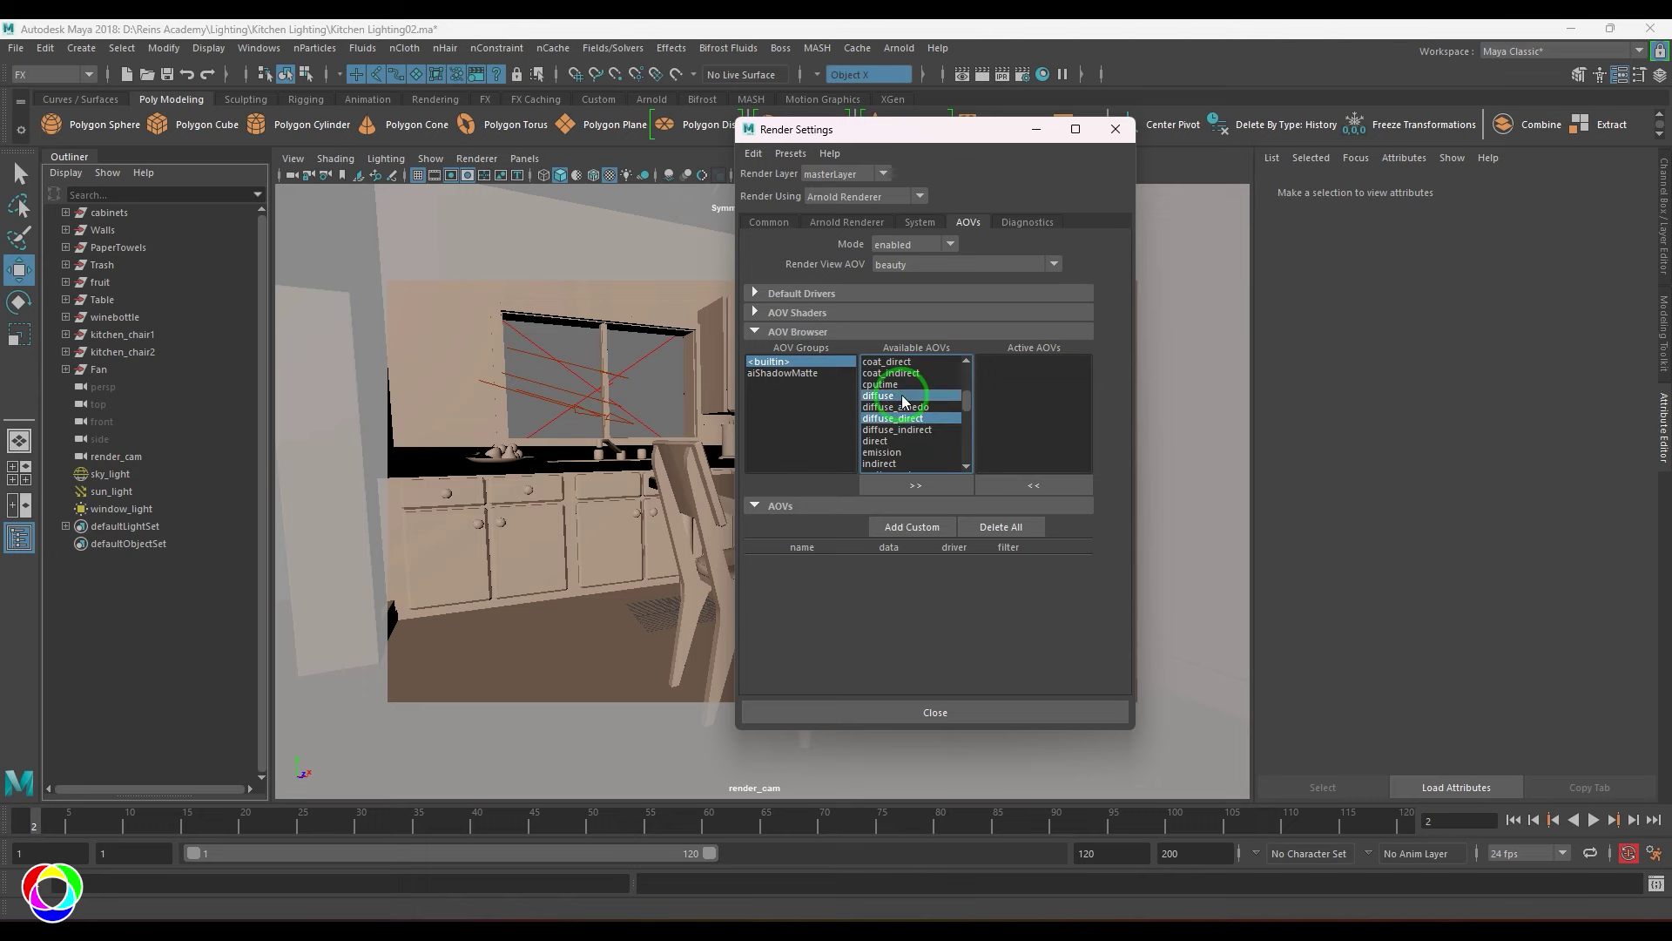
click(935, 485)
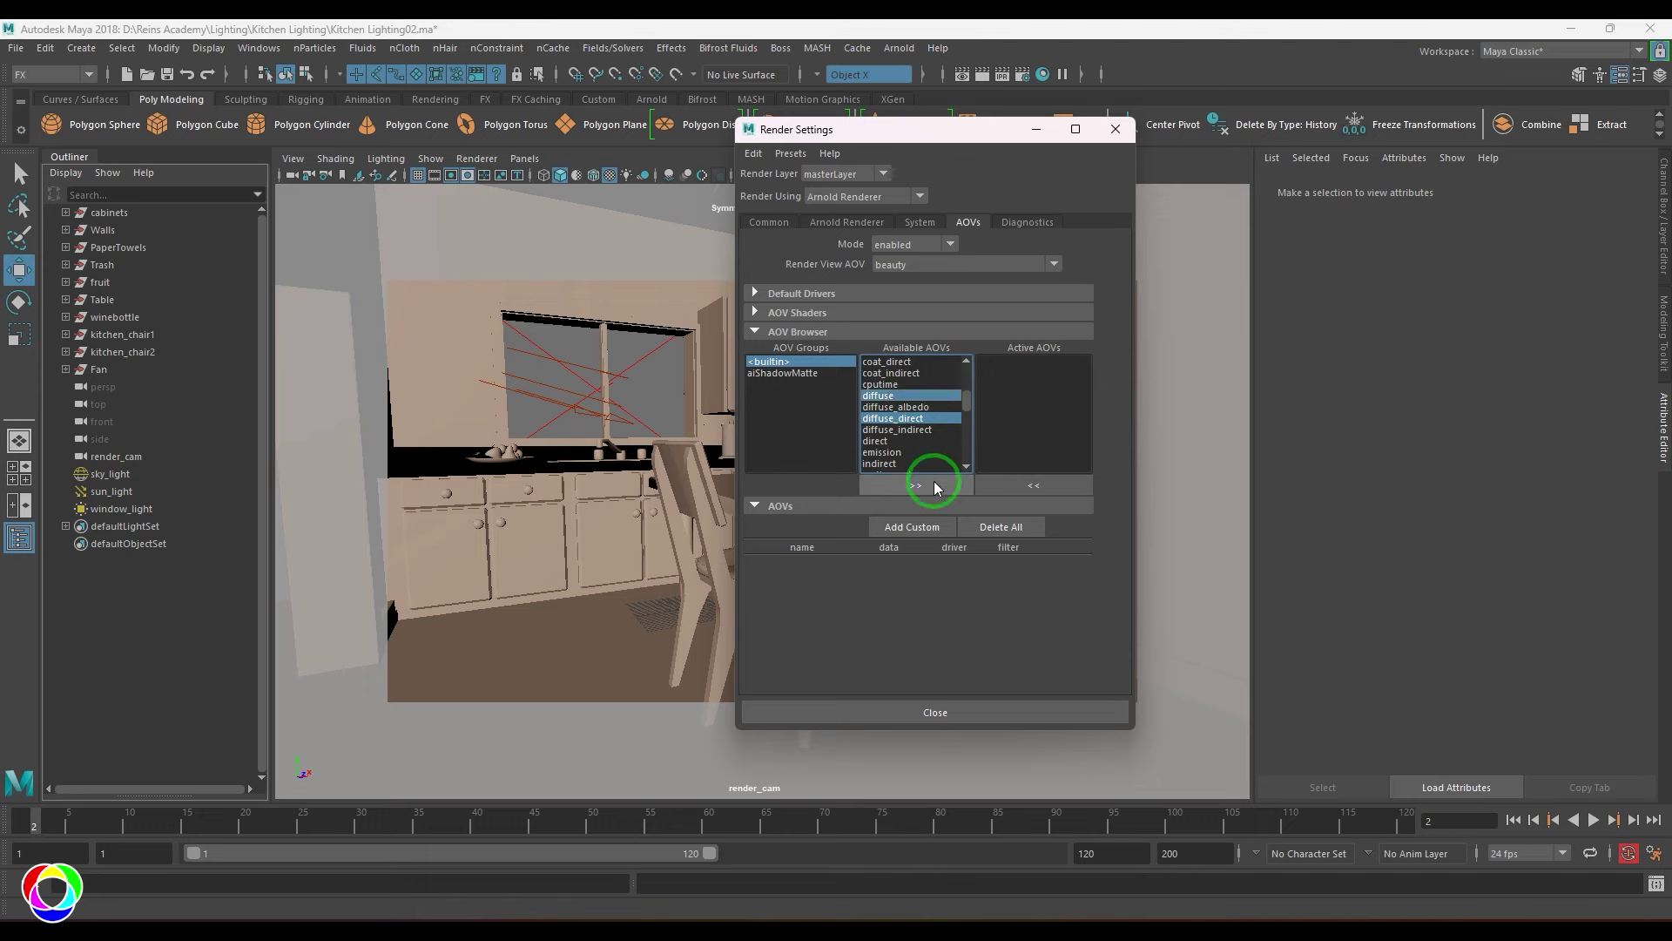
Render render_cam in Arnold RenderView and examine the diffuse and diffuse_direct passes, returning to Beauty
click(899, 48)
click(923, 96)
click(960, 155)
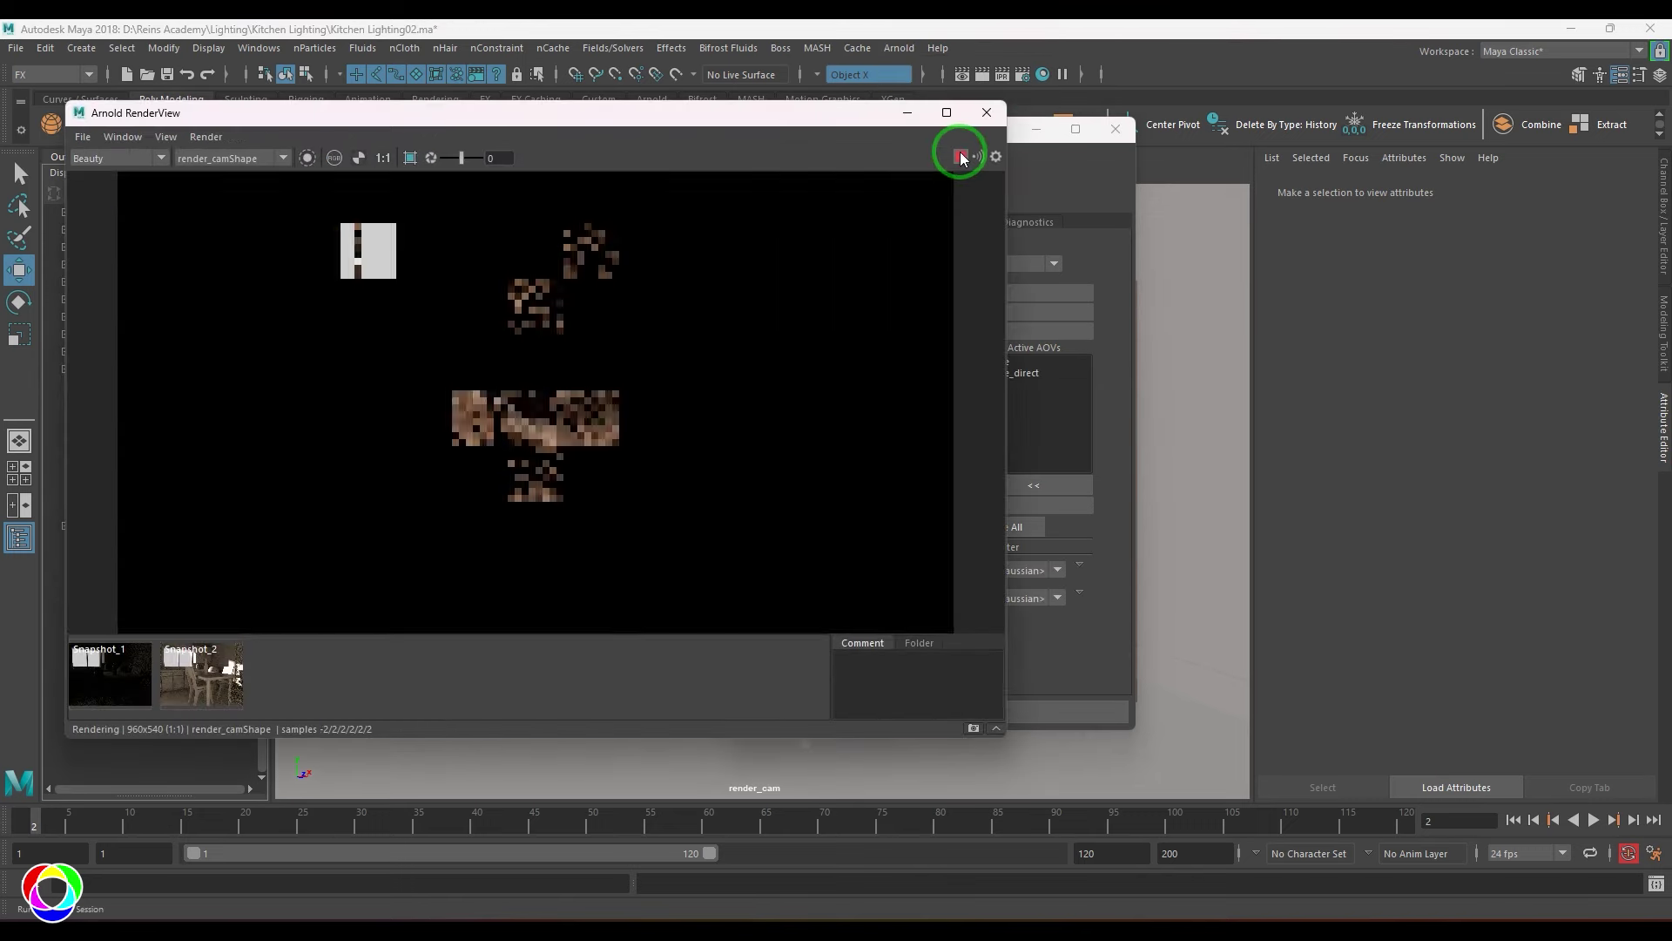
click(148, 158)
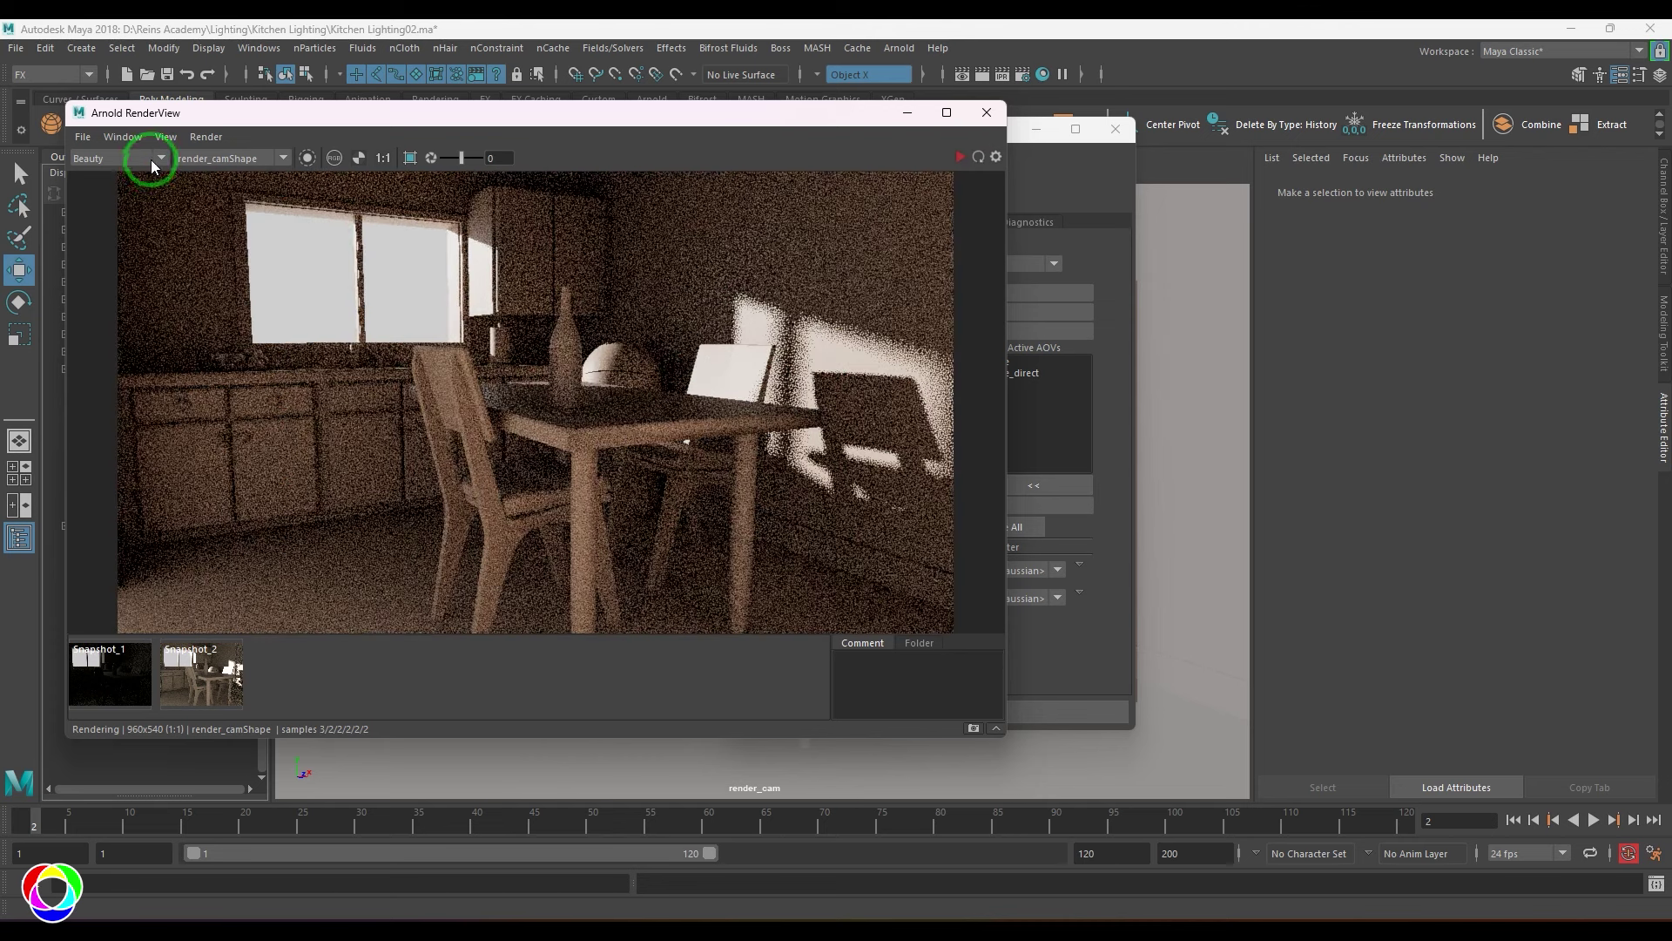
click(97, 184)
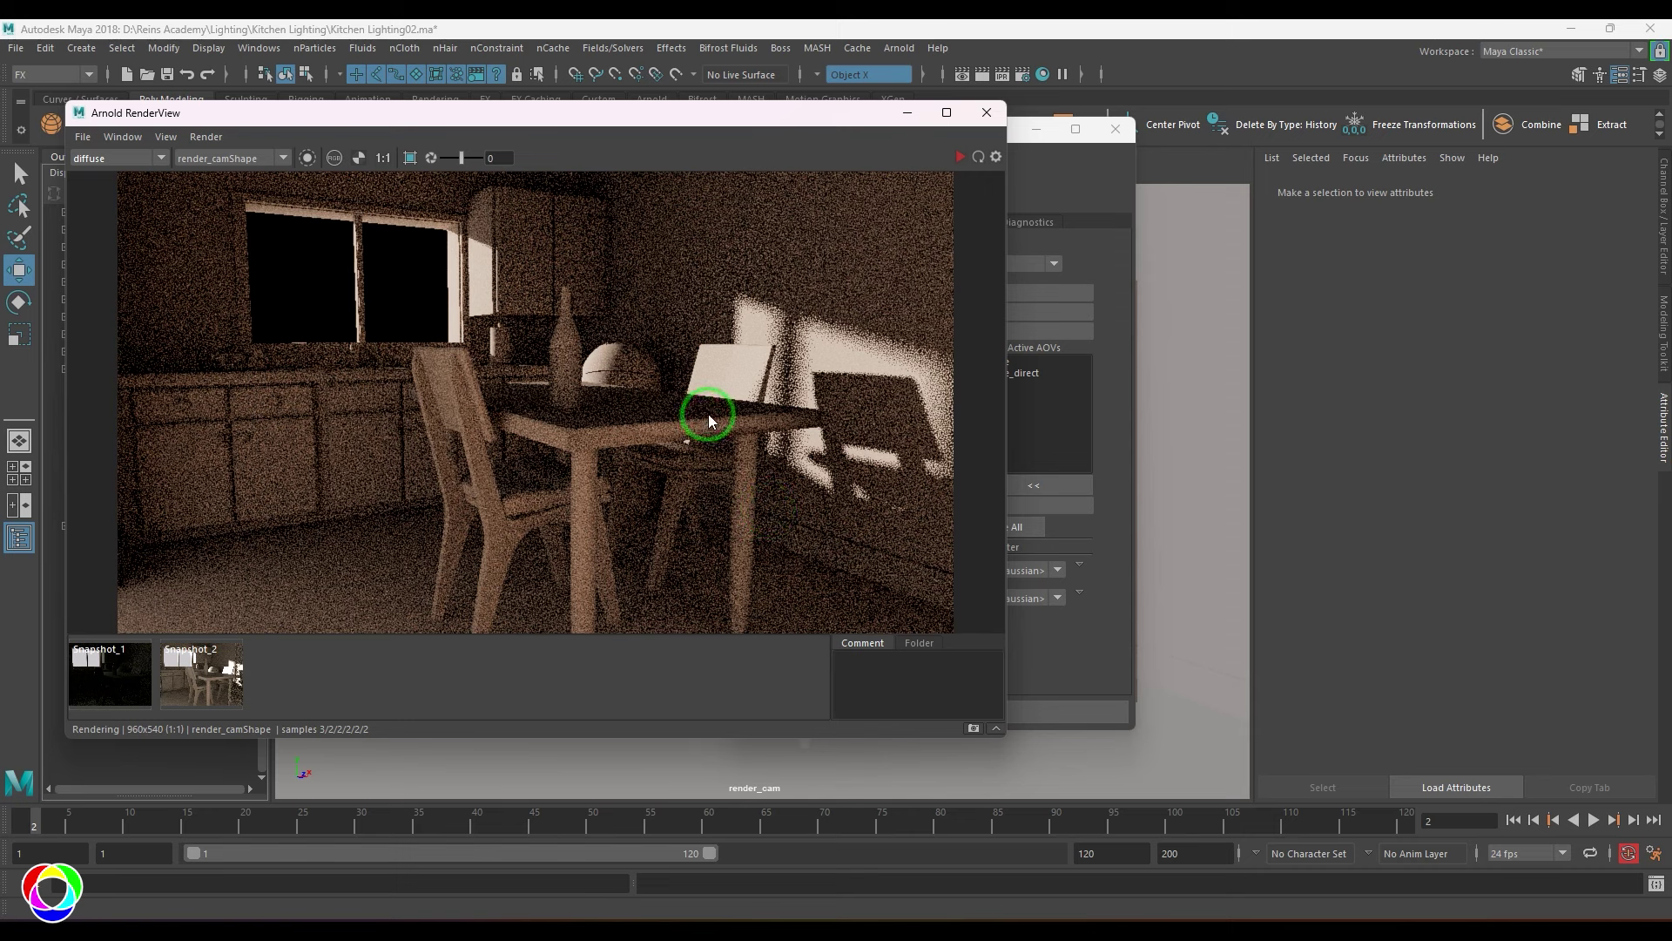
click(148, 157)
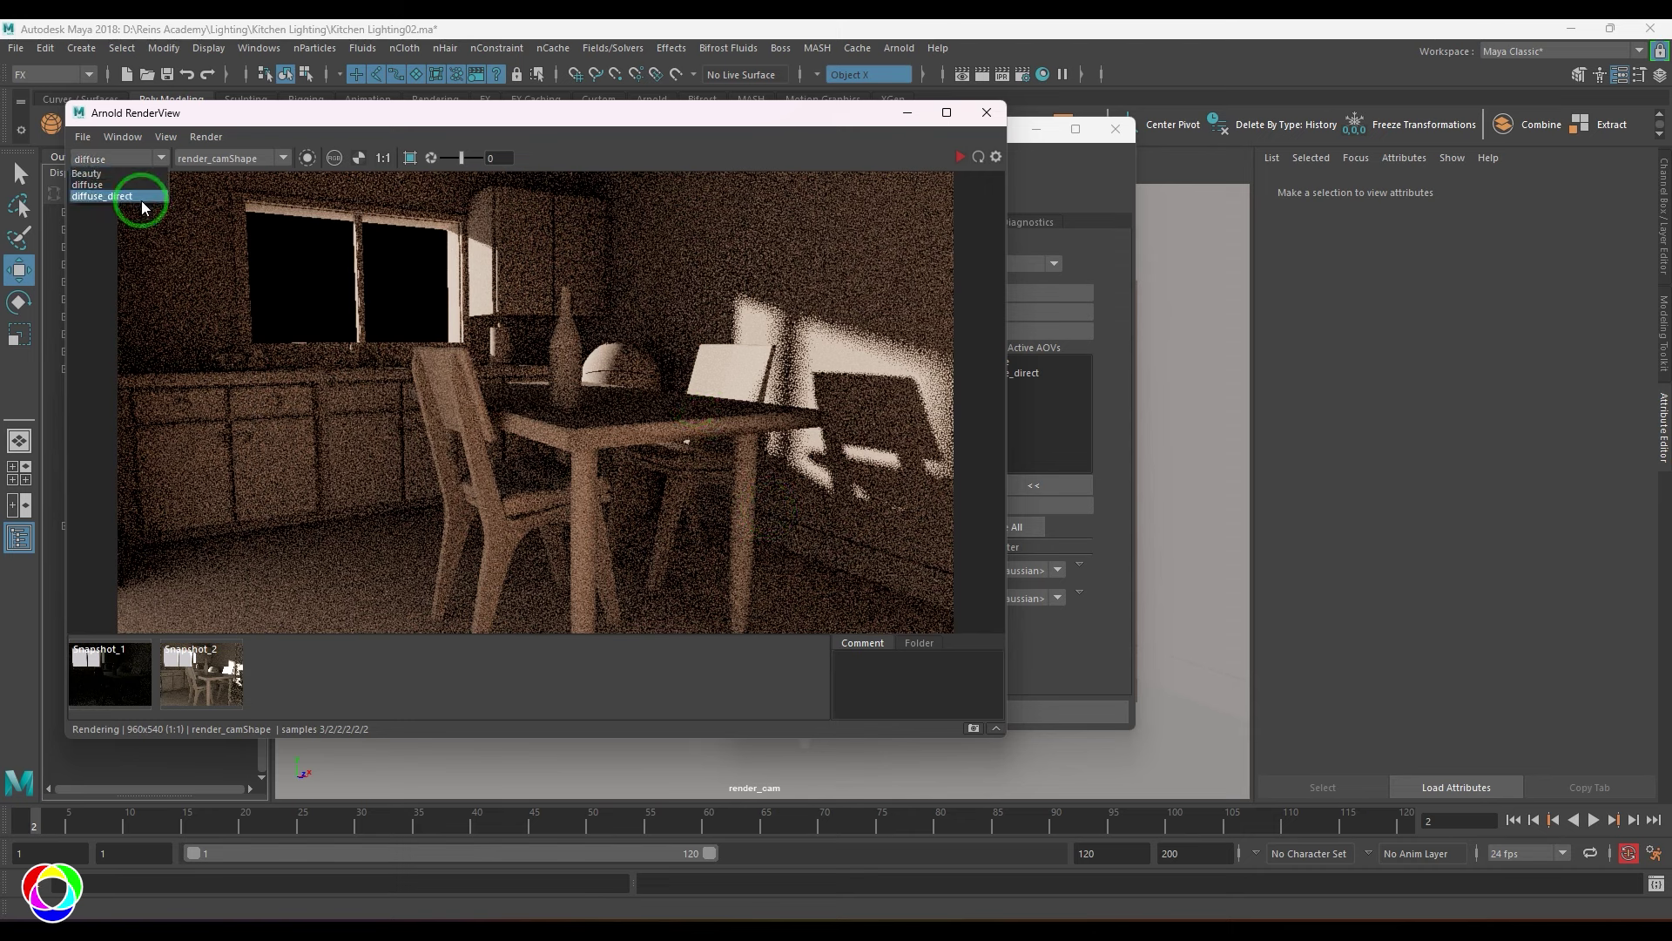
click(144, 198)
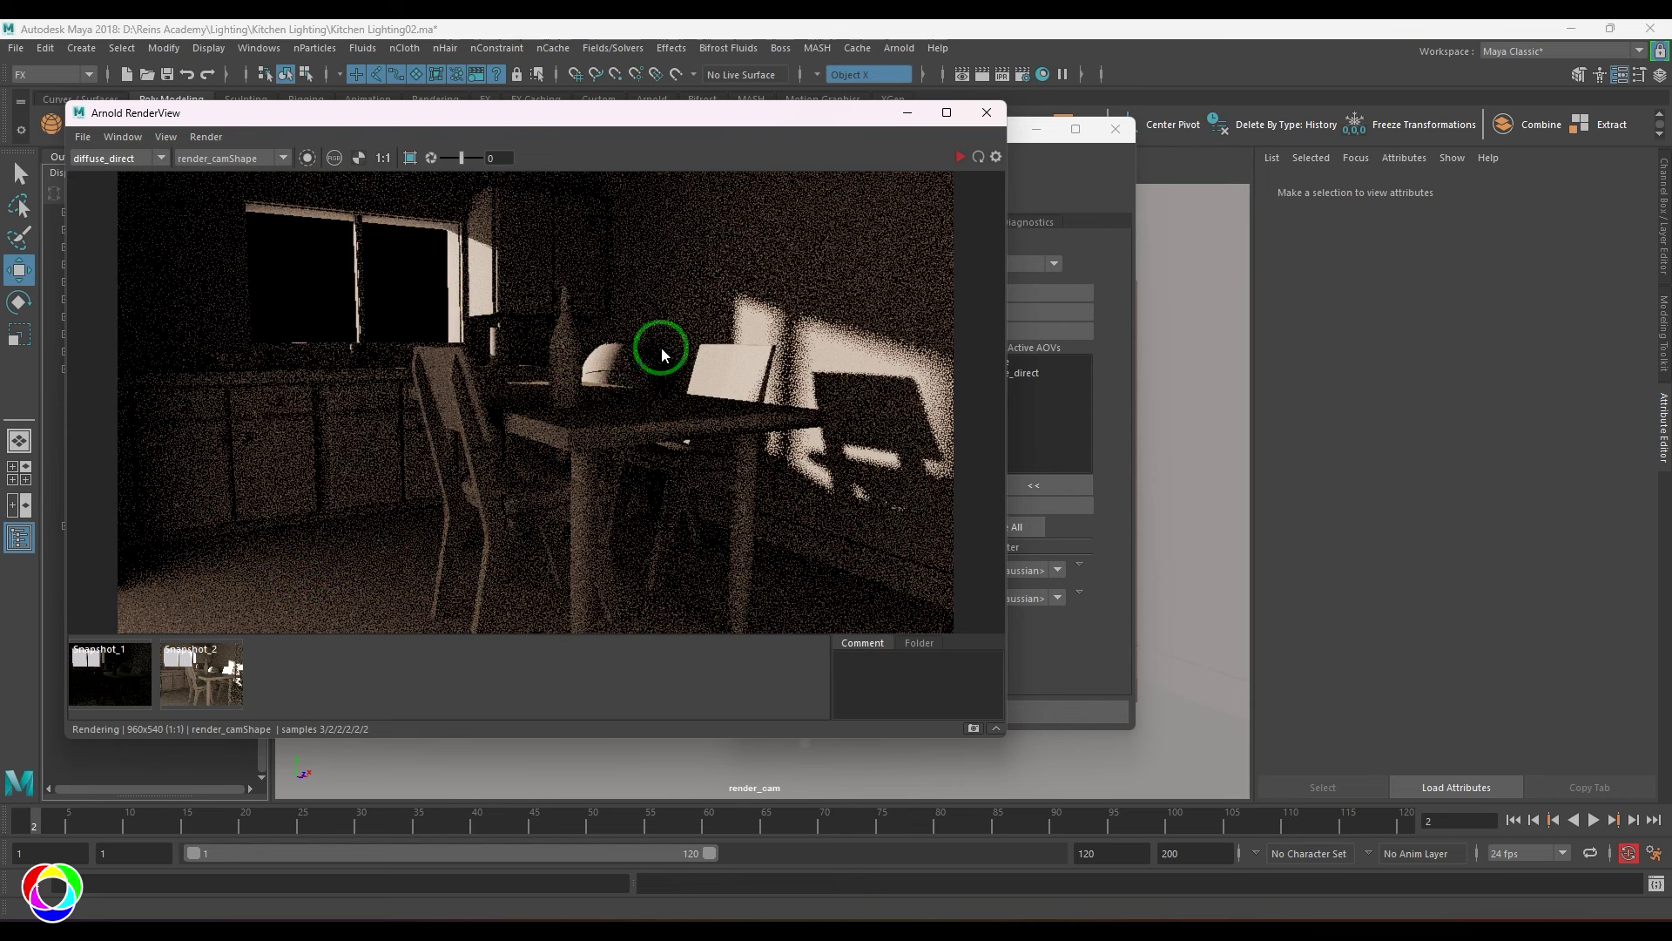
click(129, 159)
click(131, 174)
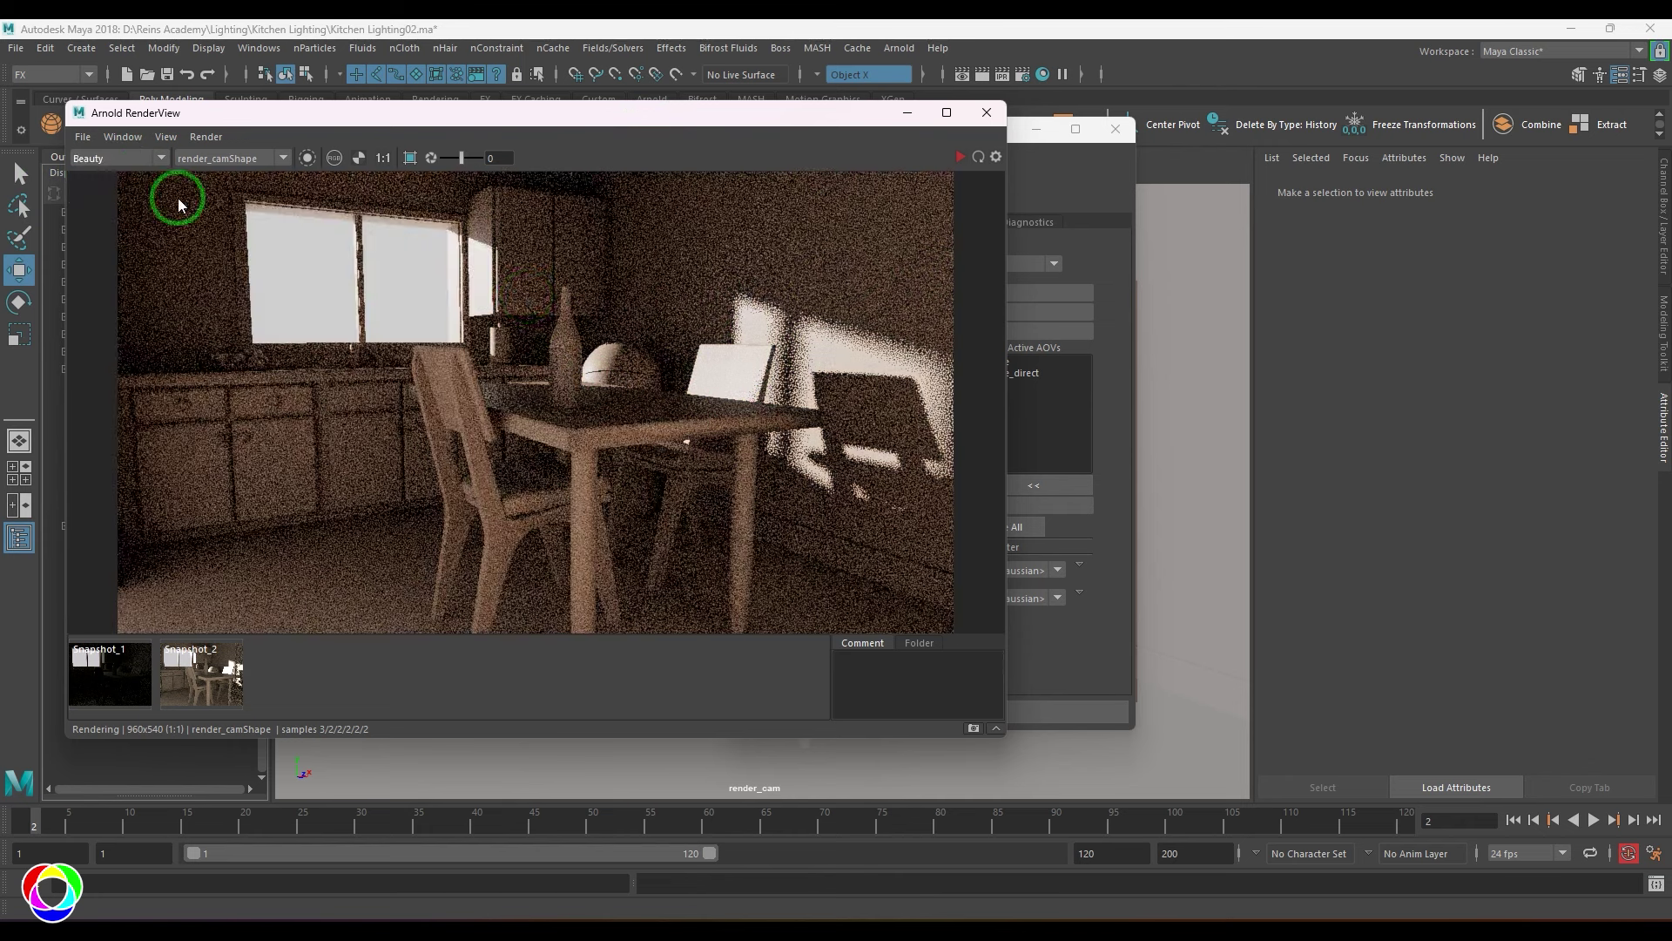
Set the AOV light group of sky_light to sky
drag(709, 115, 1127, 253)
click(989, 169)
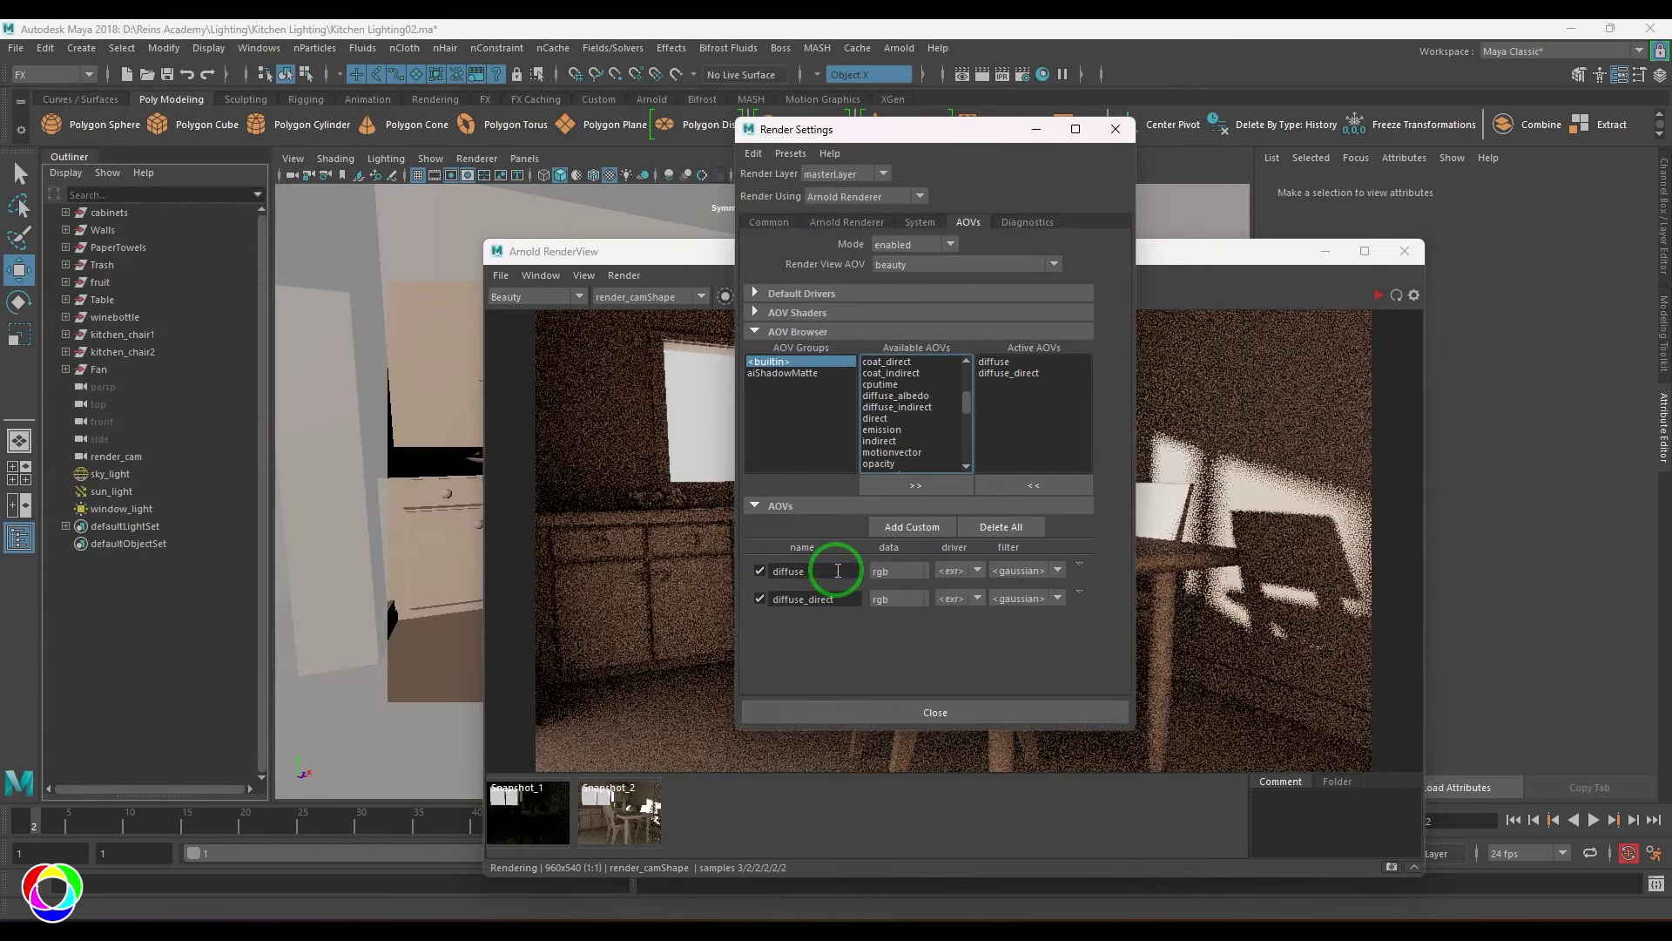
click(114, 474)
click(1330, 258)
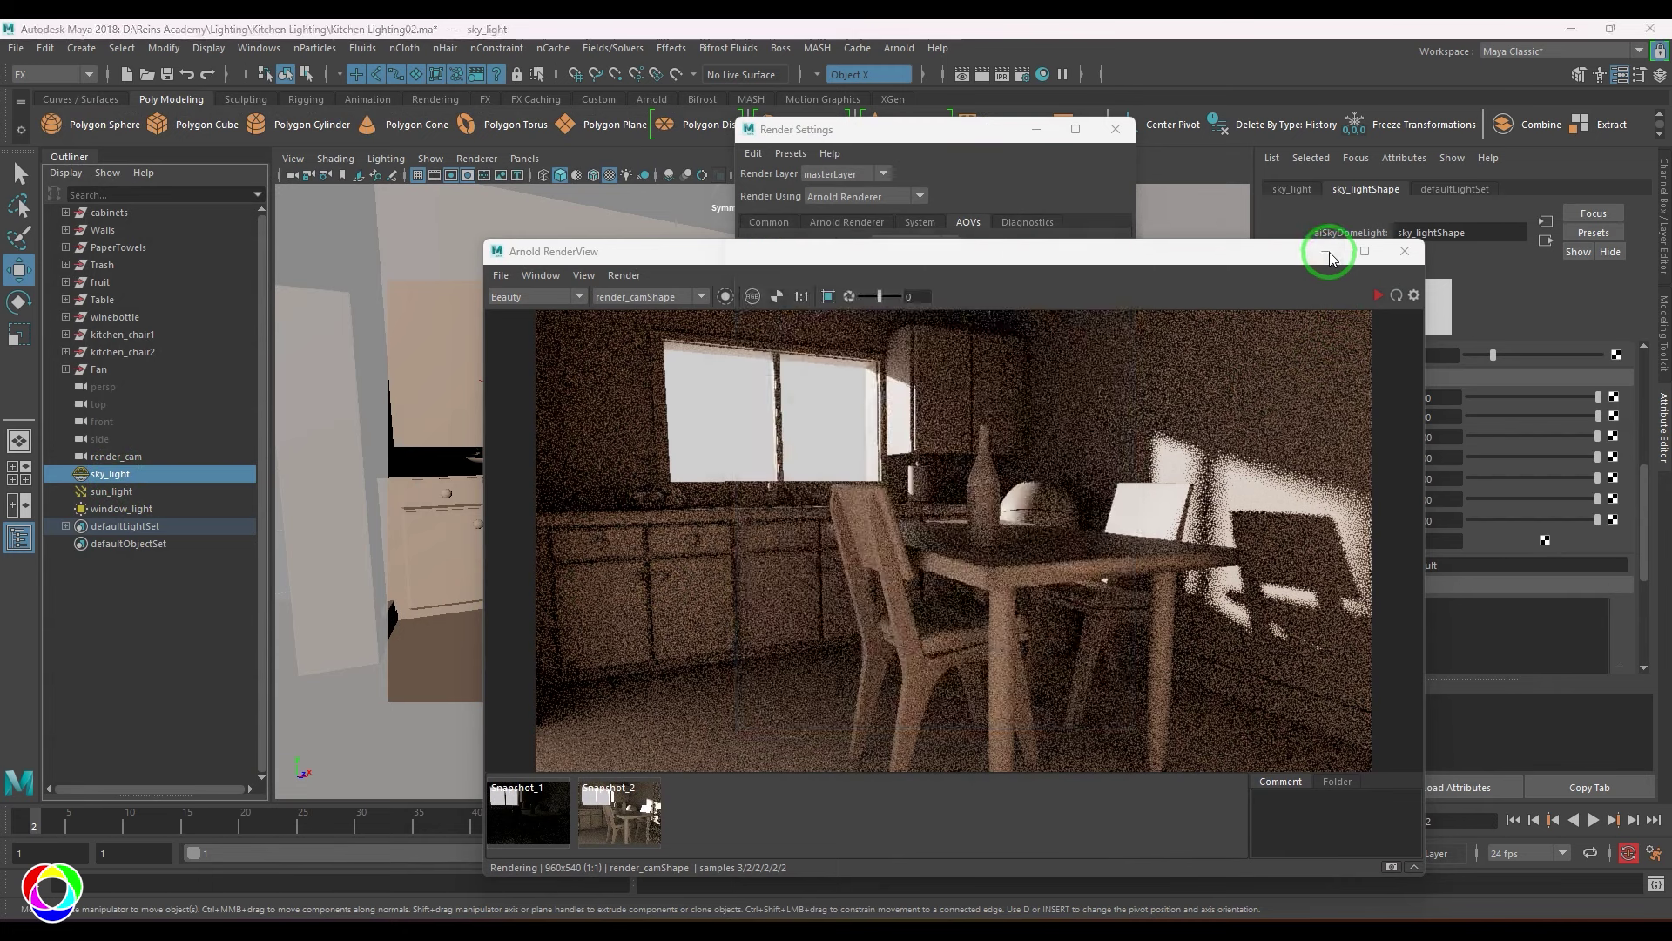
double_click(1453, 564)
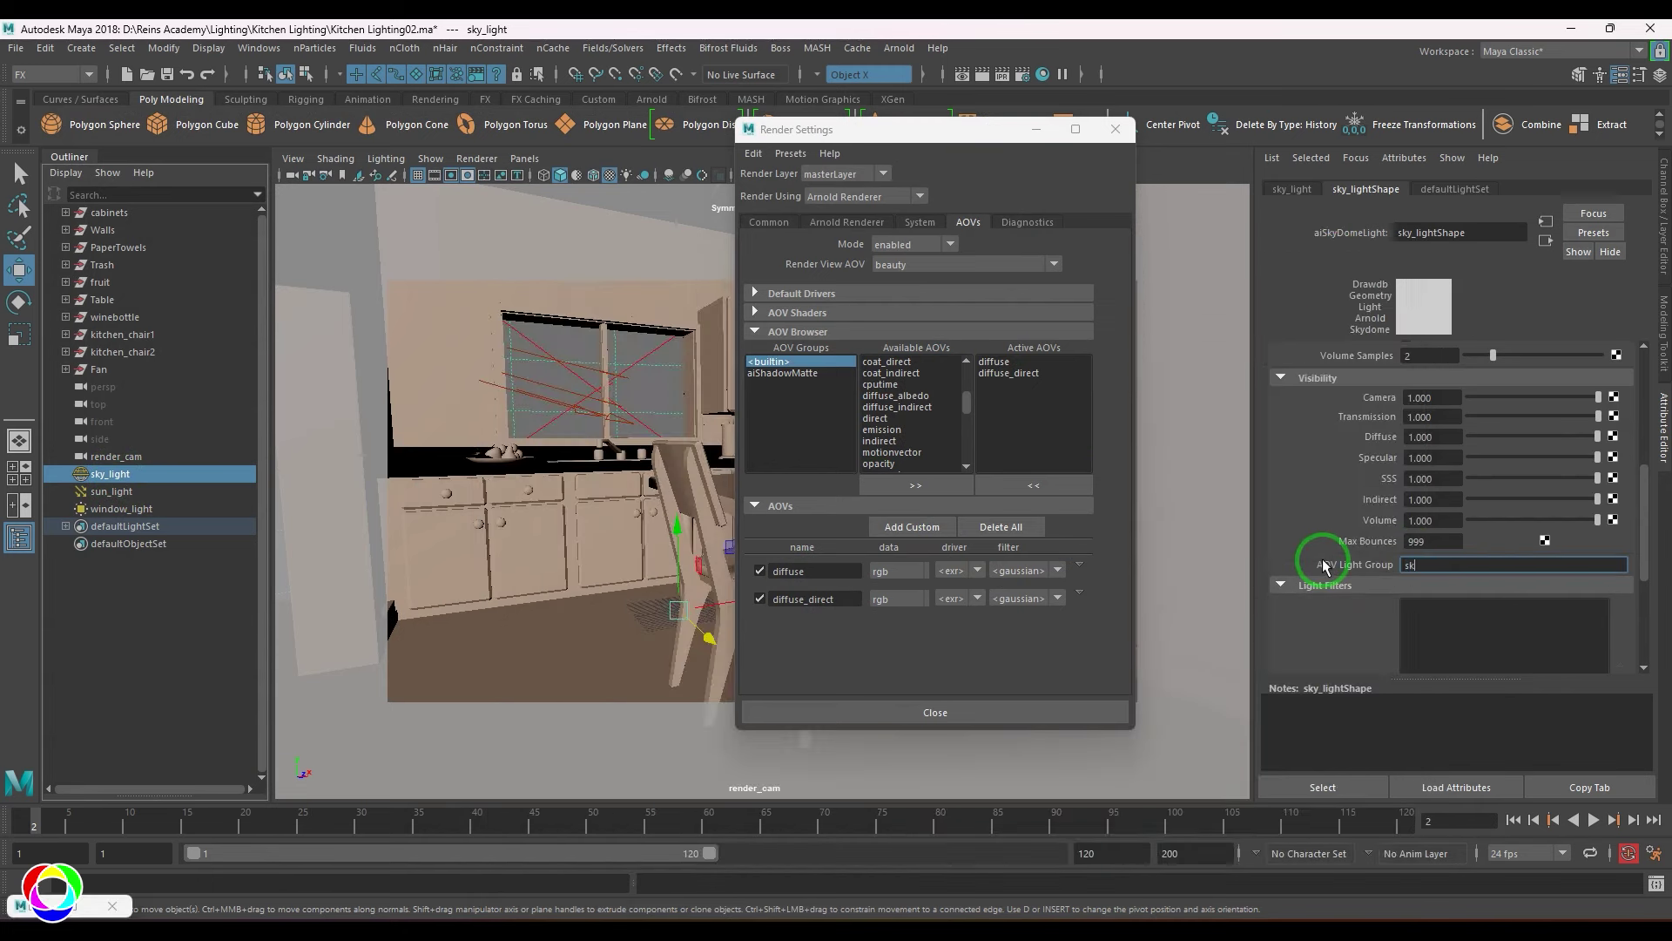
text(sky)
key(Return)
Set the AOV light group of sun_light to sun and that of window_light to win
click(111, 491)
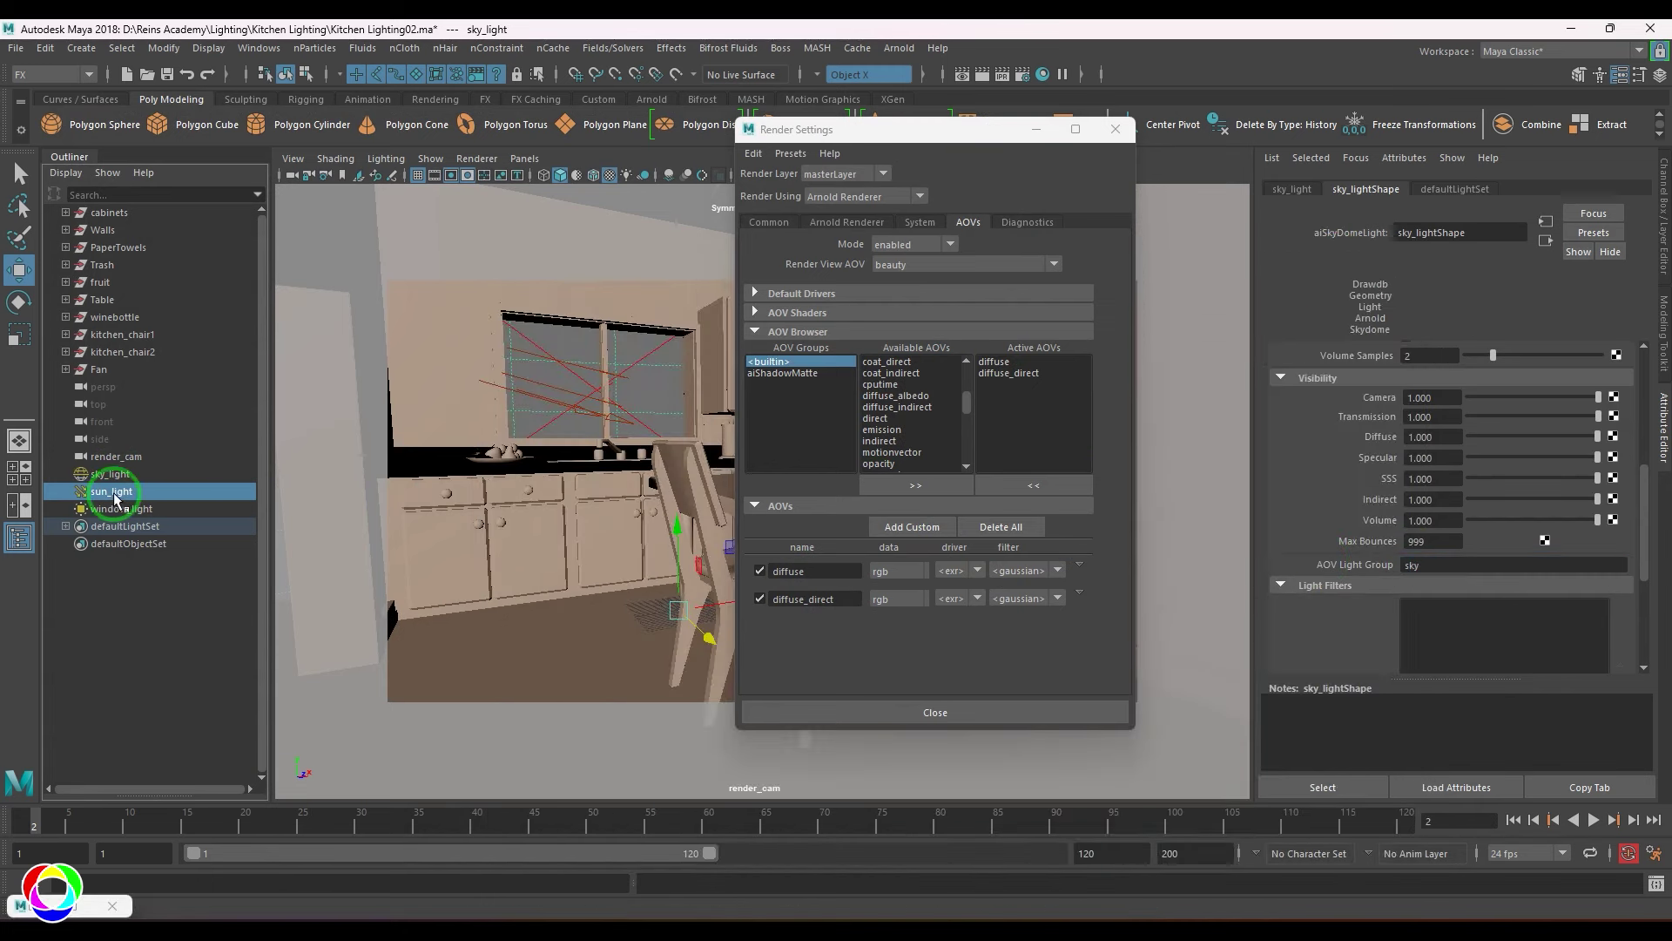
double_click(1443, 538)
key(Return)
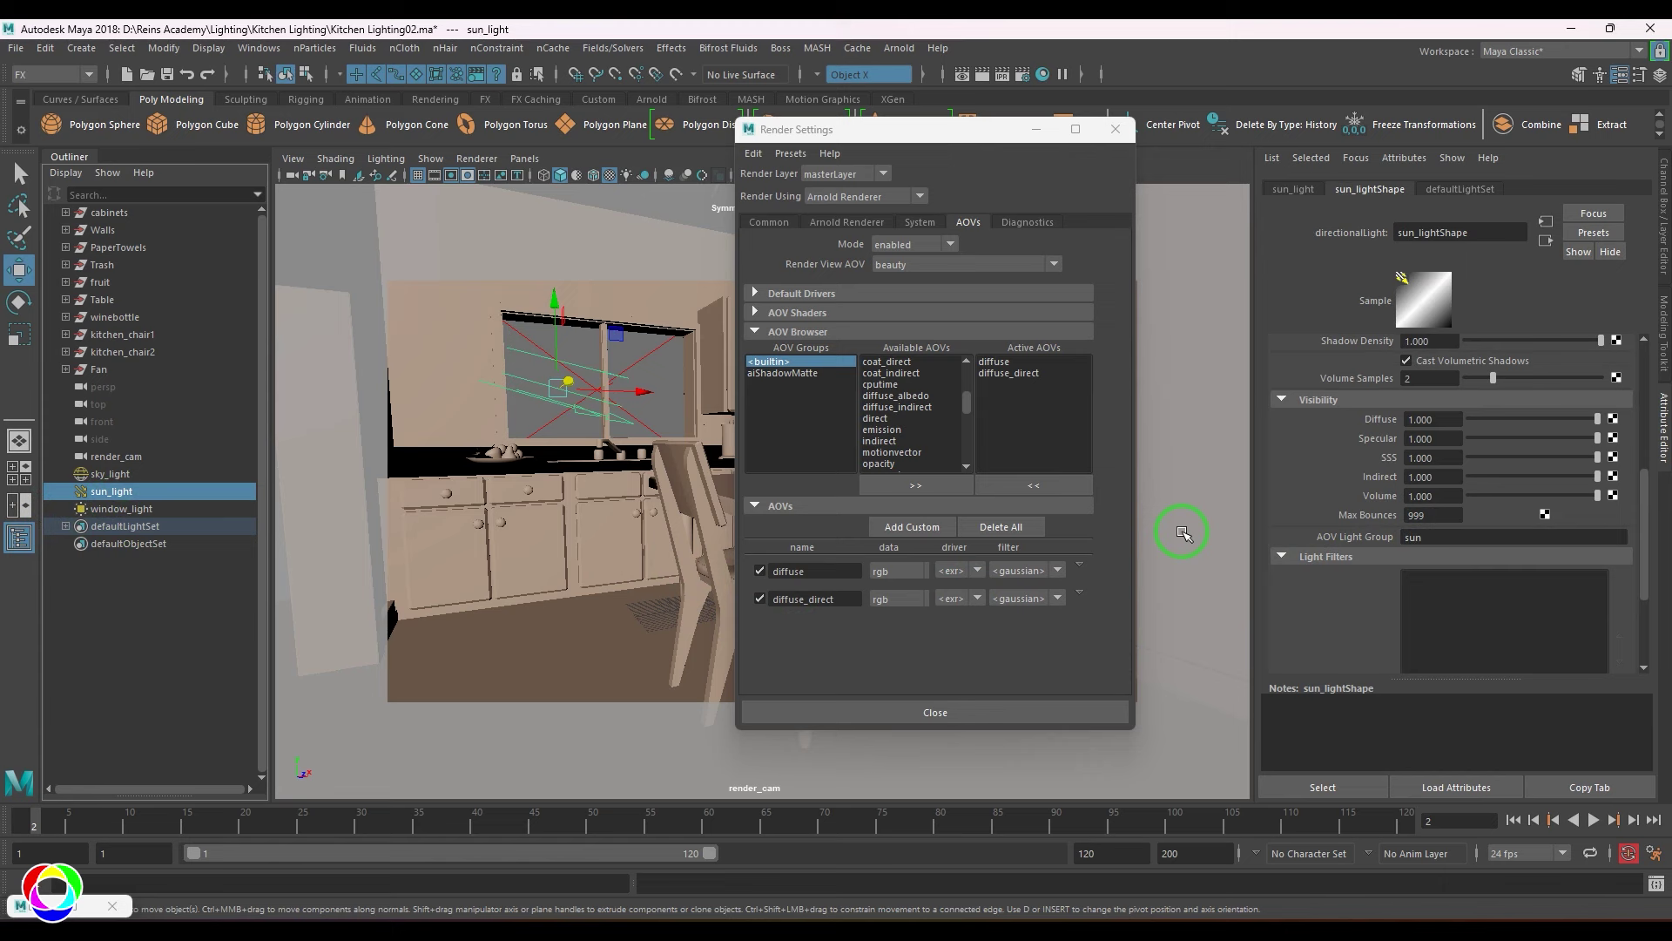
click(130, 509)
double_click(1440, 514)
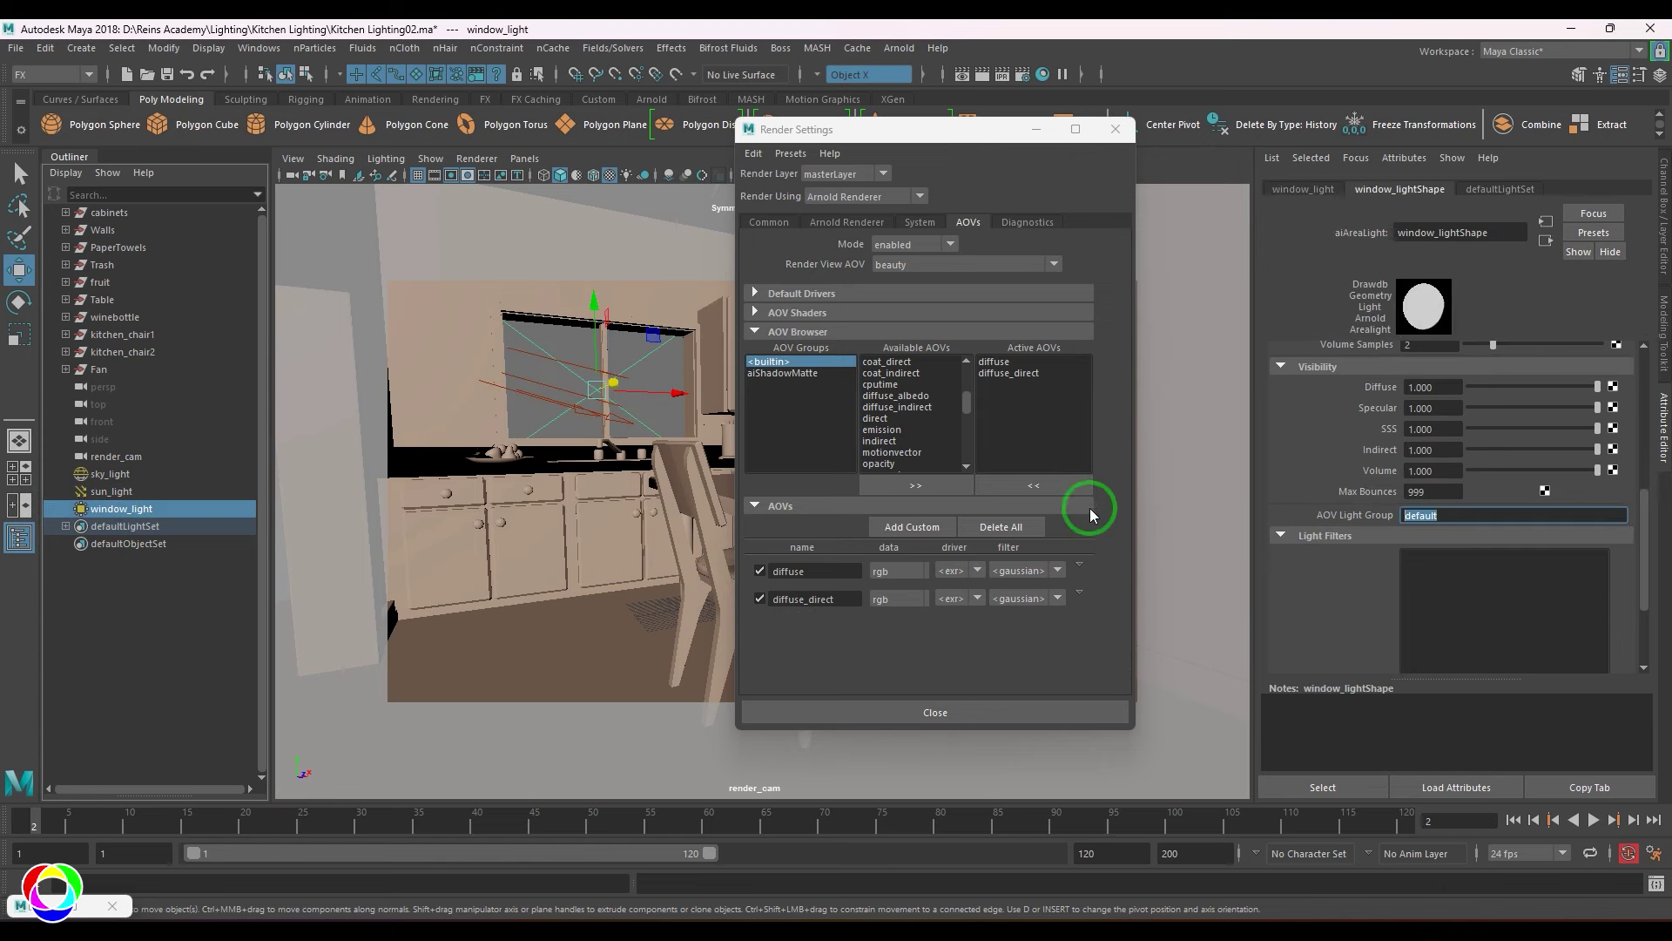
key(Return)
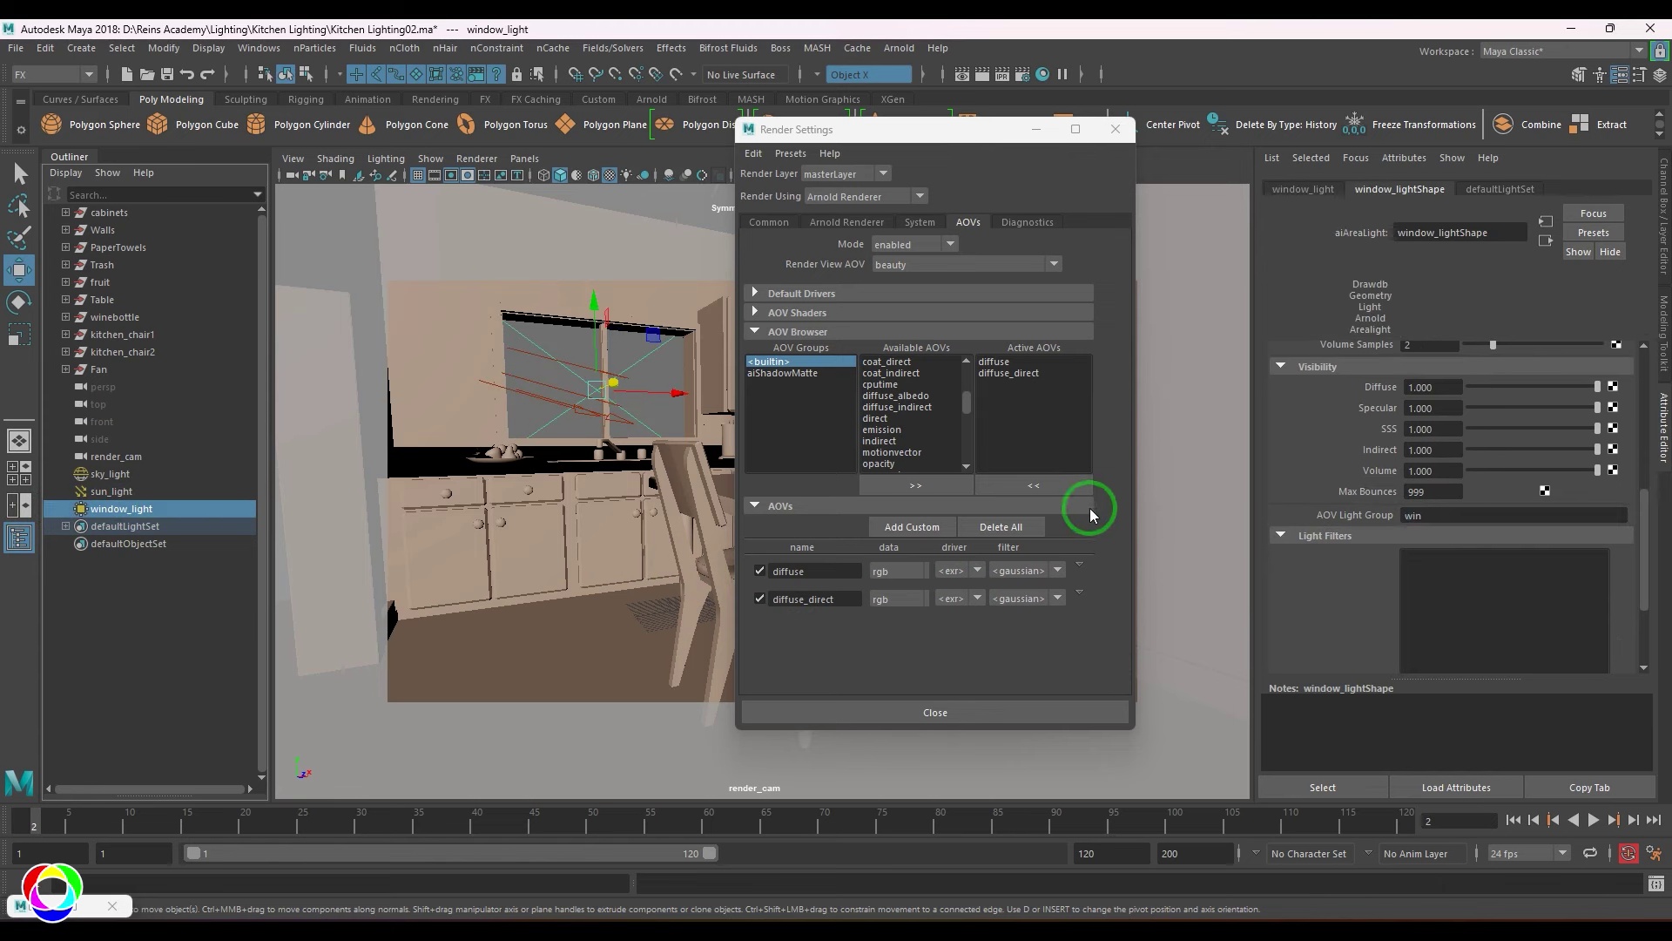
Rename the active diffuse AOV as diffuse_indirect
click(810, 571)
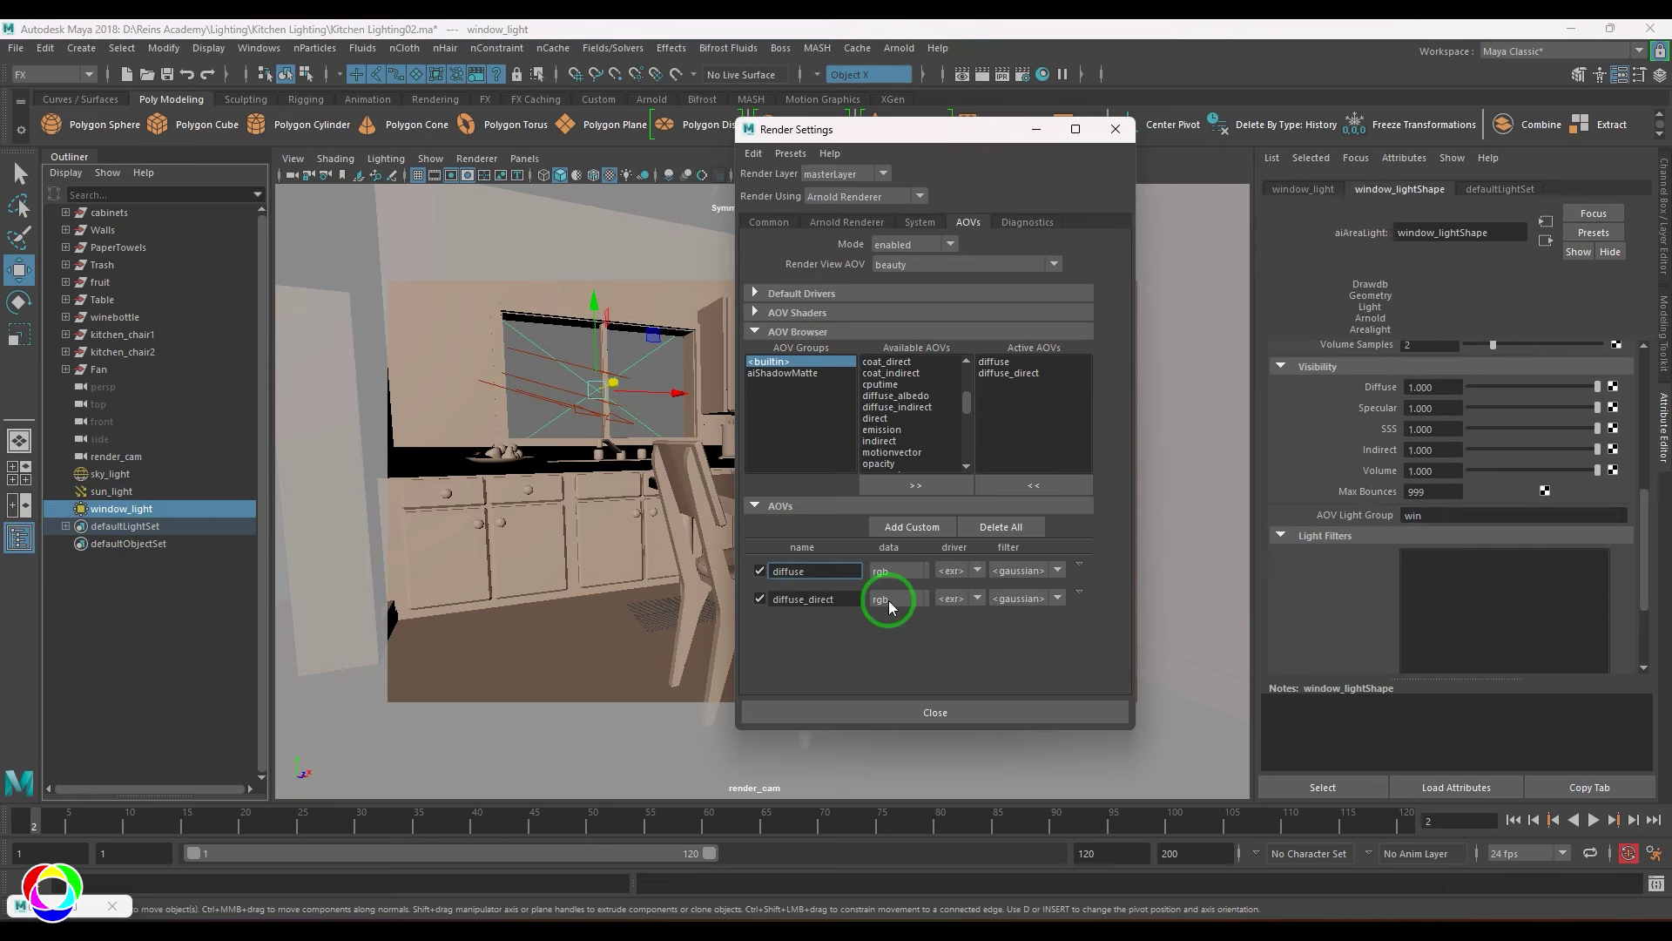
text(_indirect)
key(Return)
Rerun the Arnold render, compare the diffuse_indirect and diffuse_direct passes with Beauty, stop it and return to the render settings
click(899, 48)
click(910, 92)
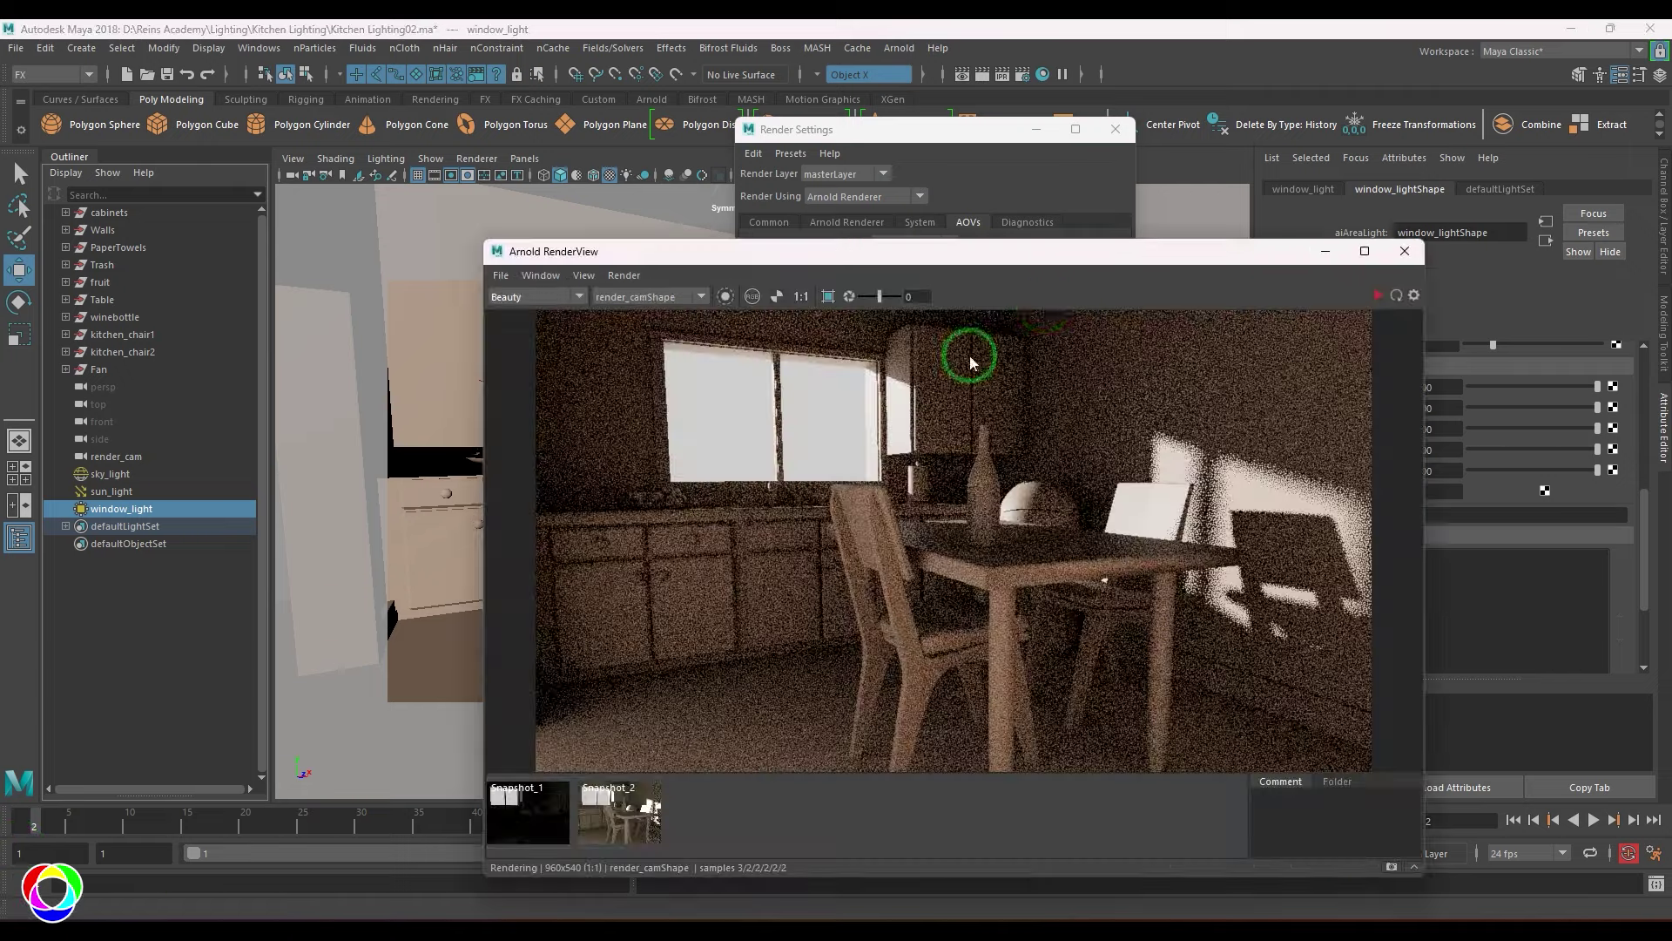
click(1374, 294)
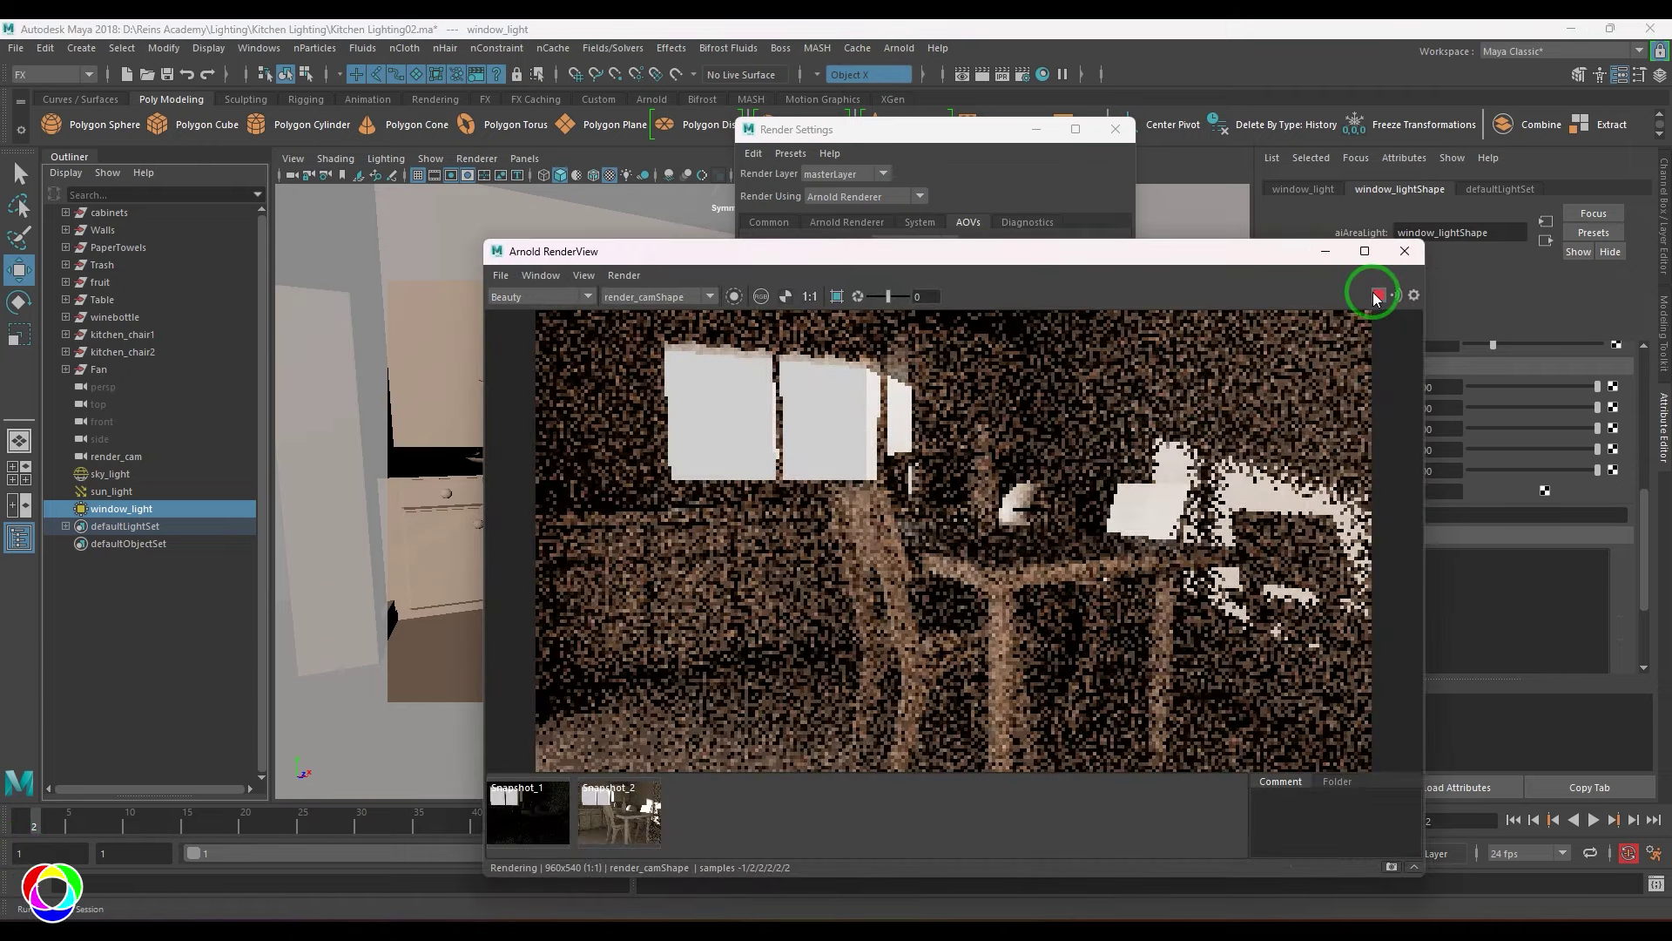
click(577, 293)
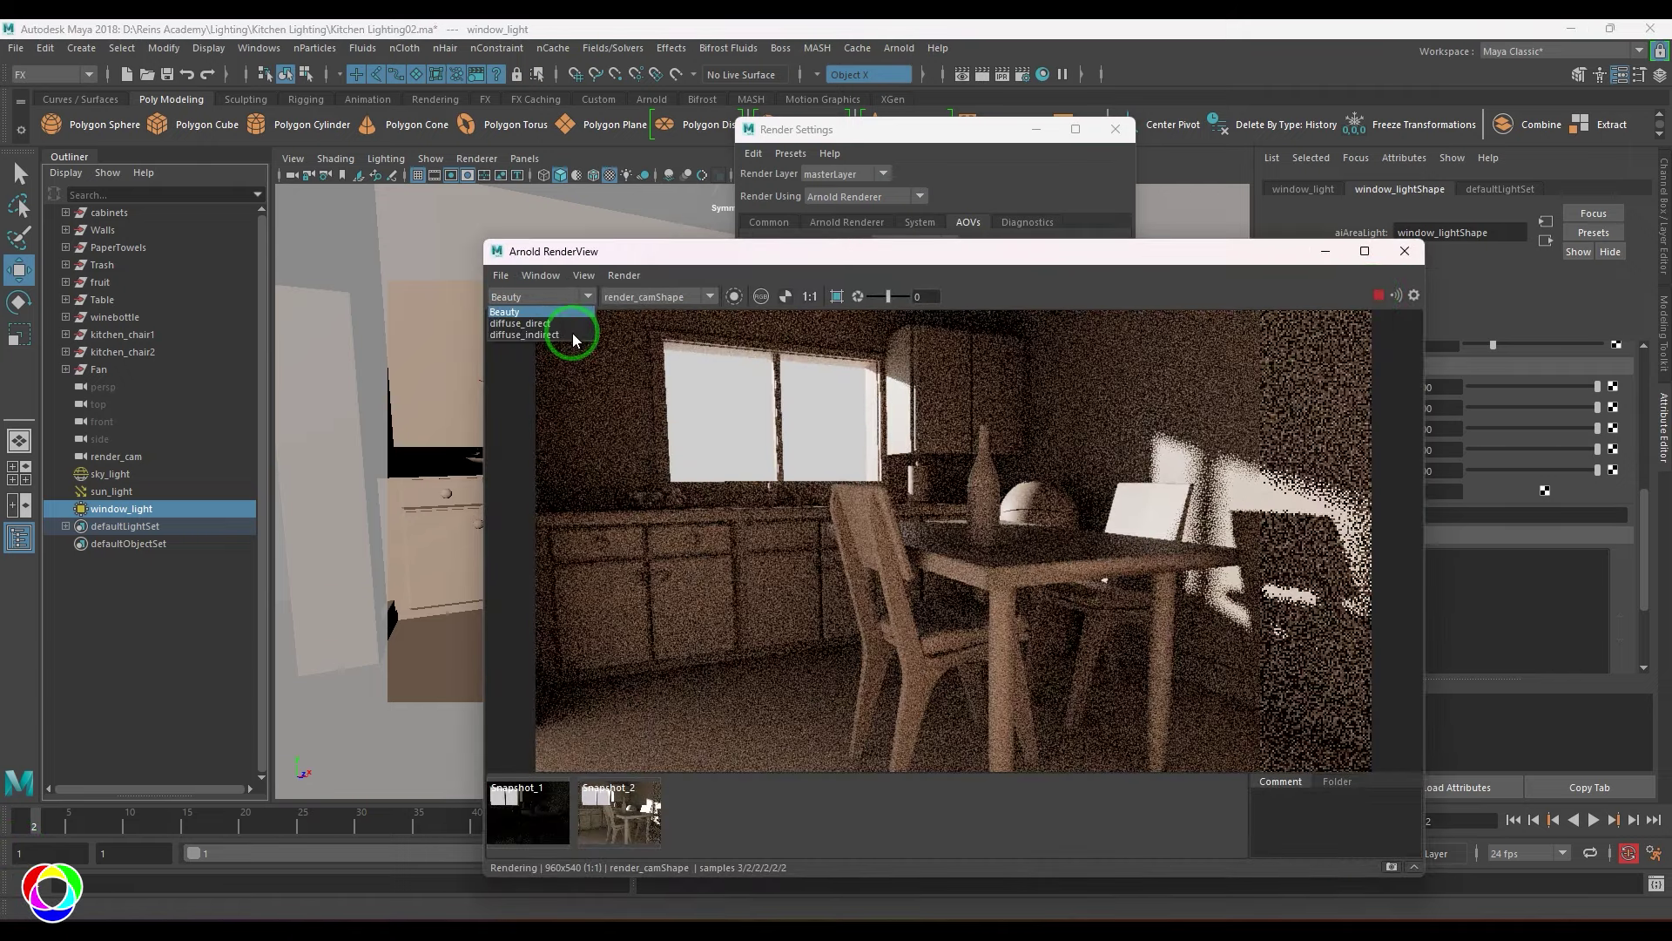
click(572, 334)
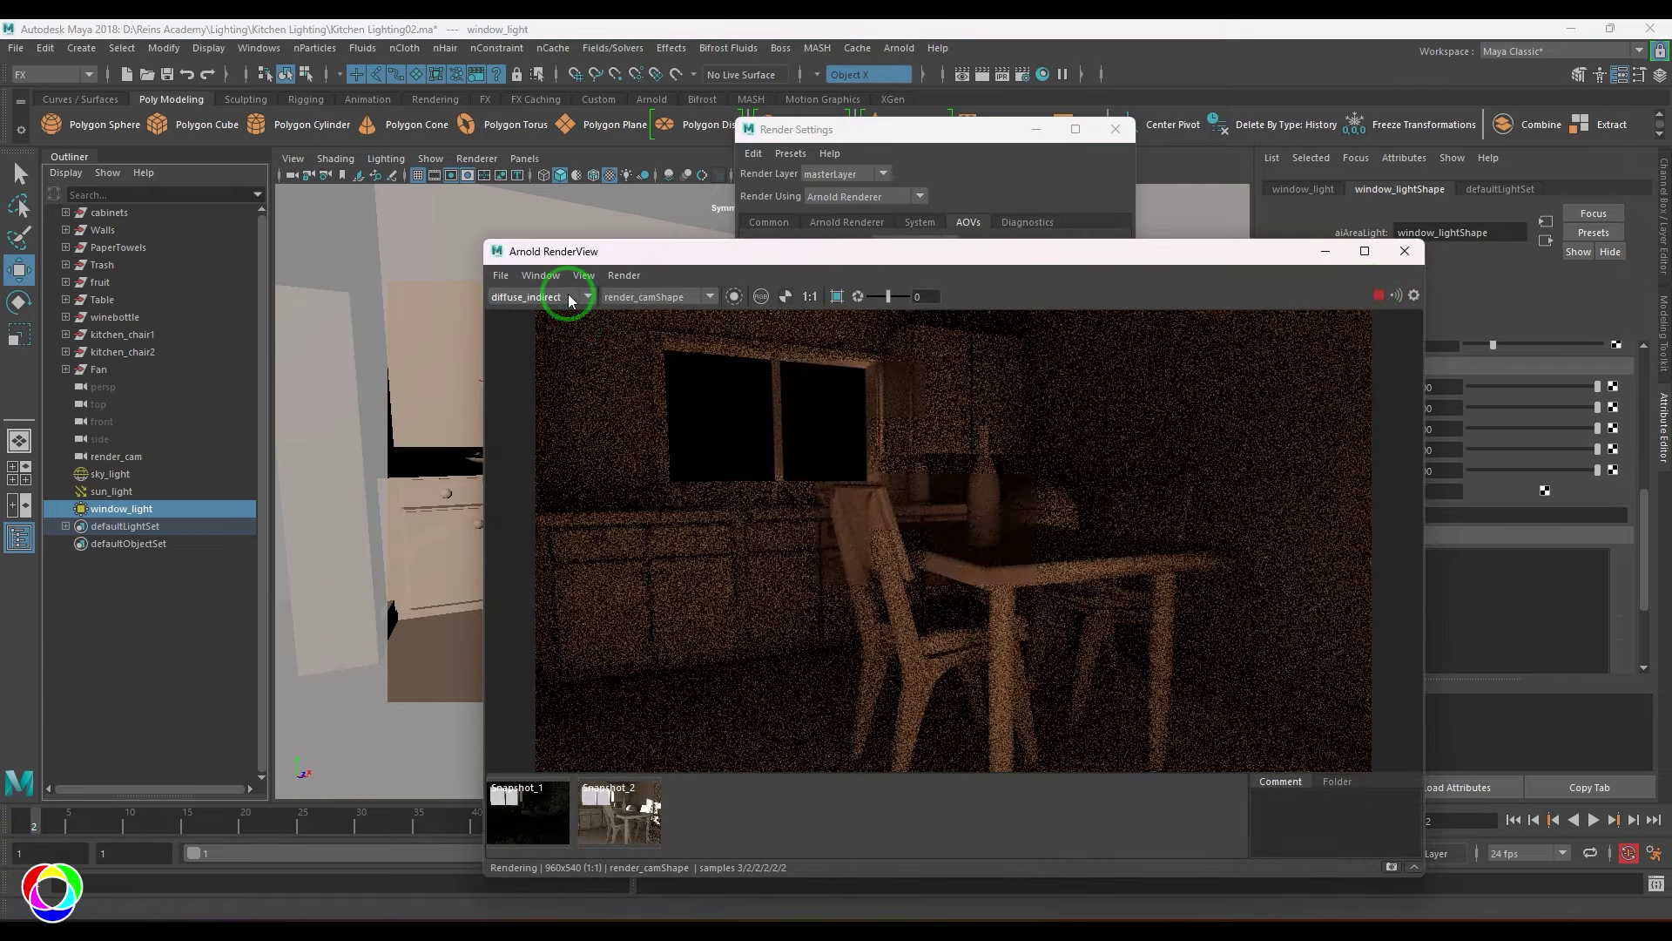
click(570, 298)
click(545, 323)
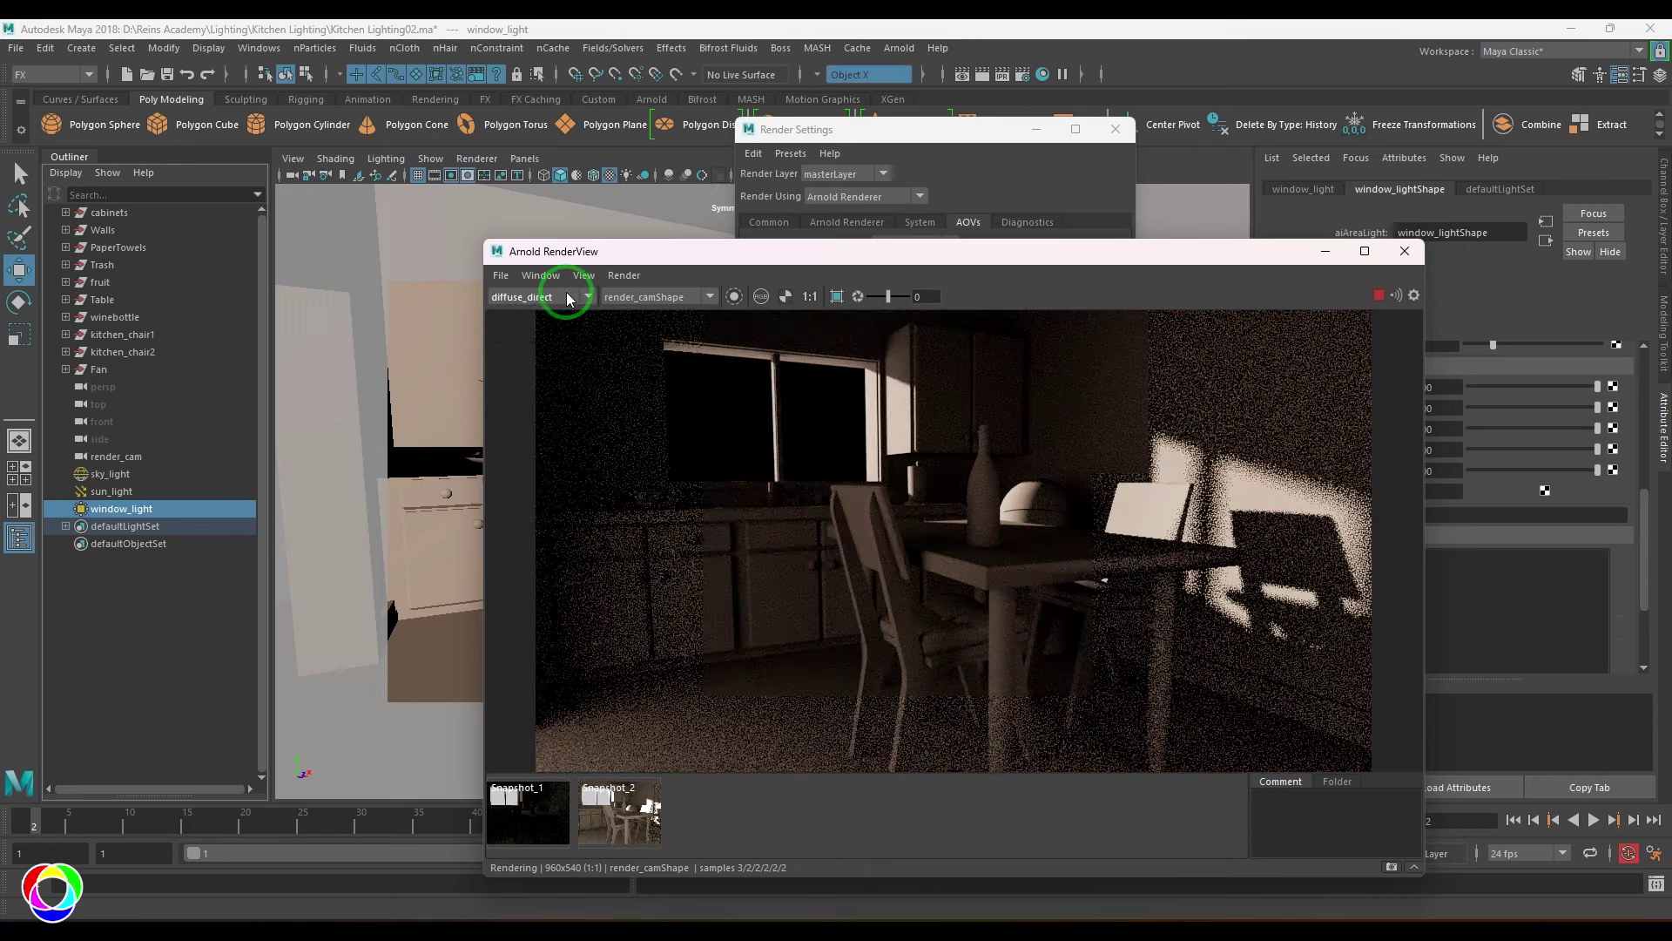
click(568, 298)
click(566, 300)
click(562, 299)
click(543, 312)
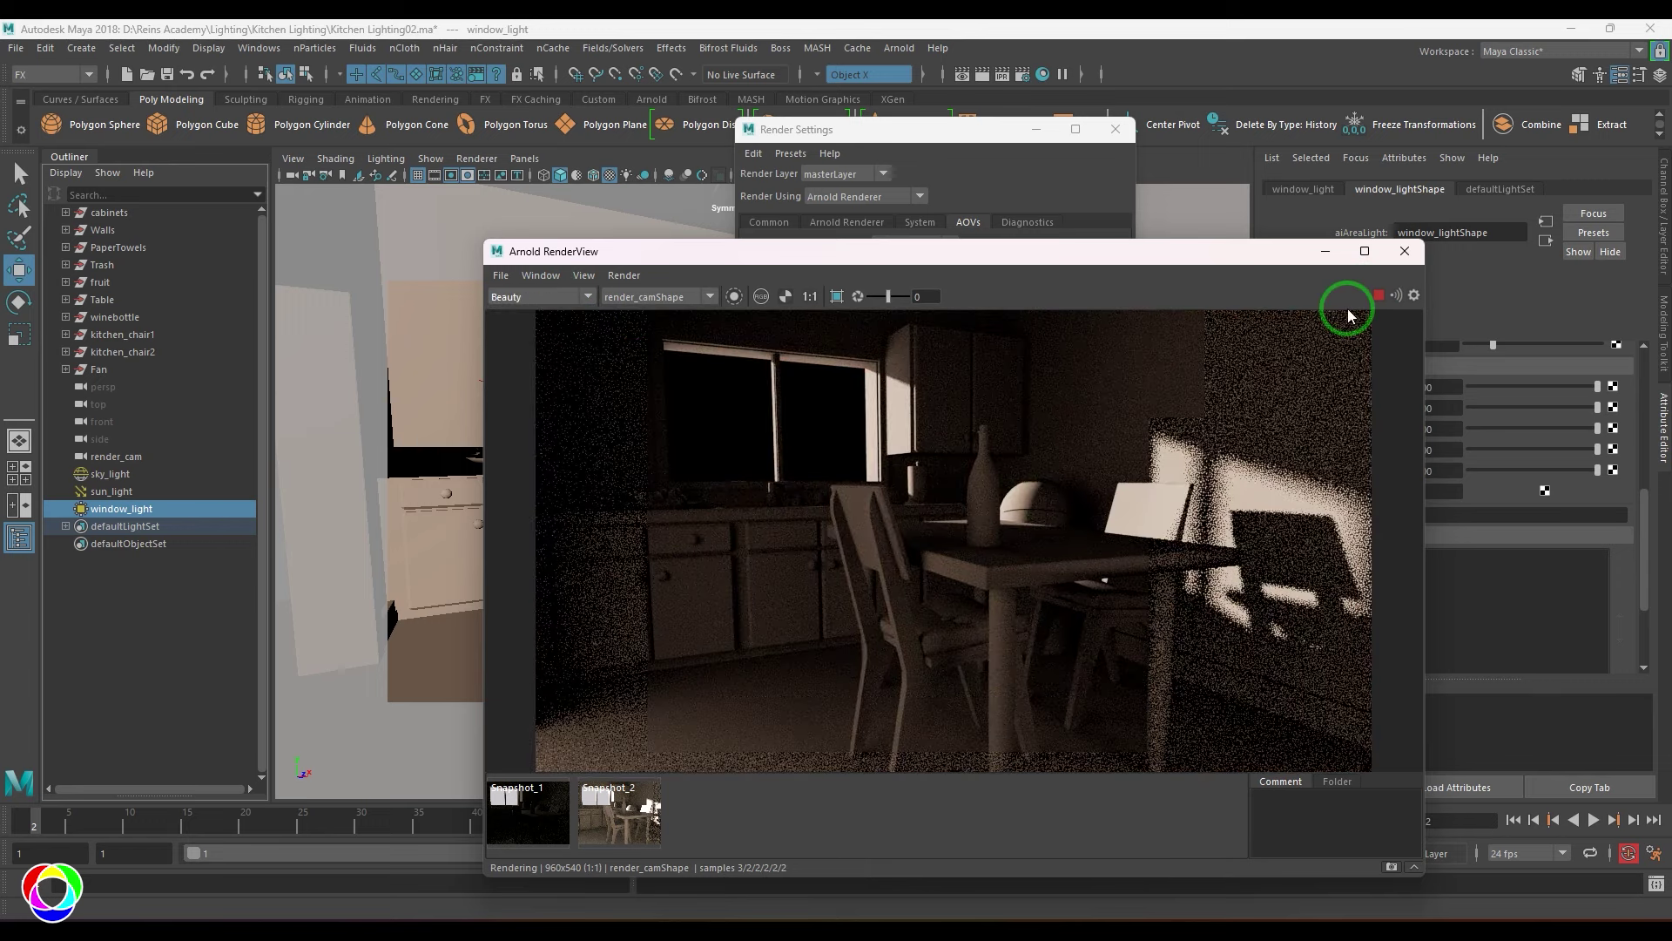
click(1380, 296)
click(951, 128)
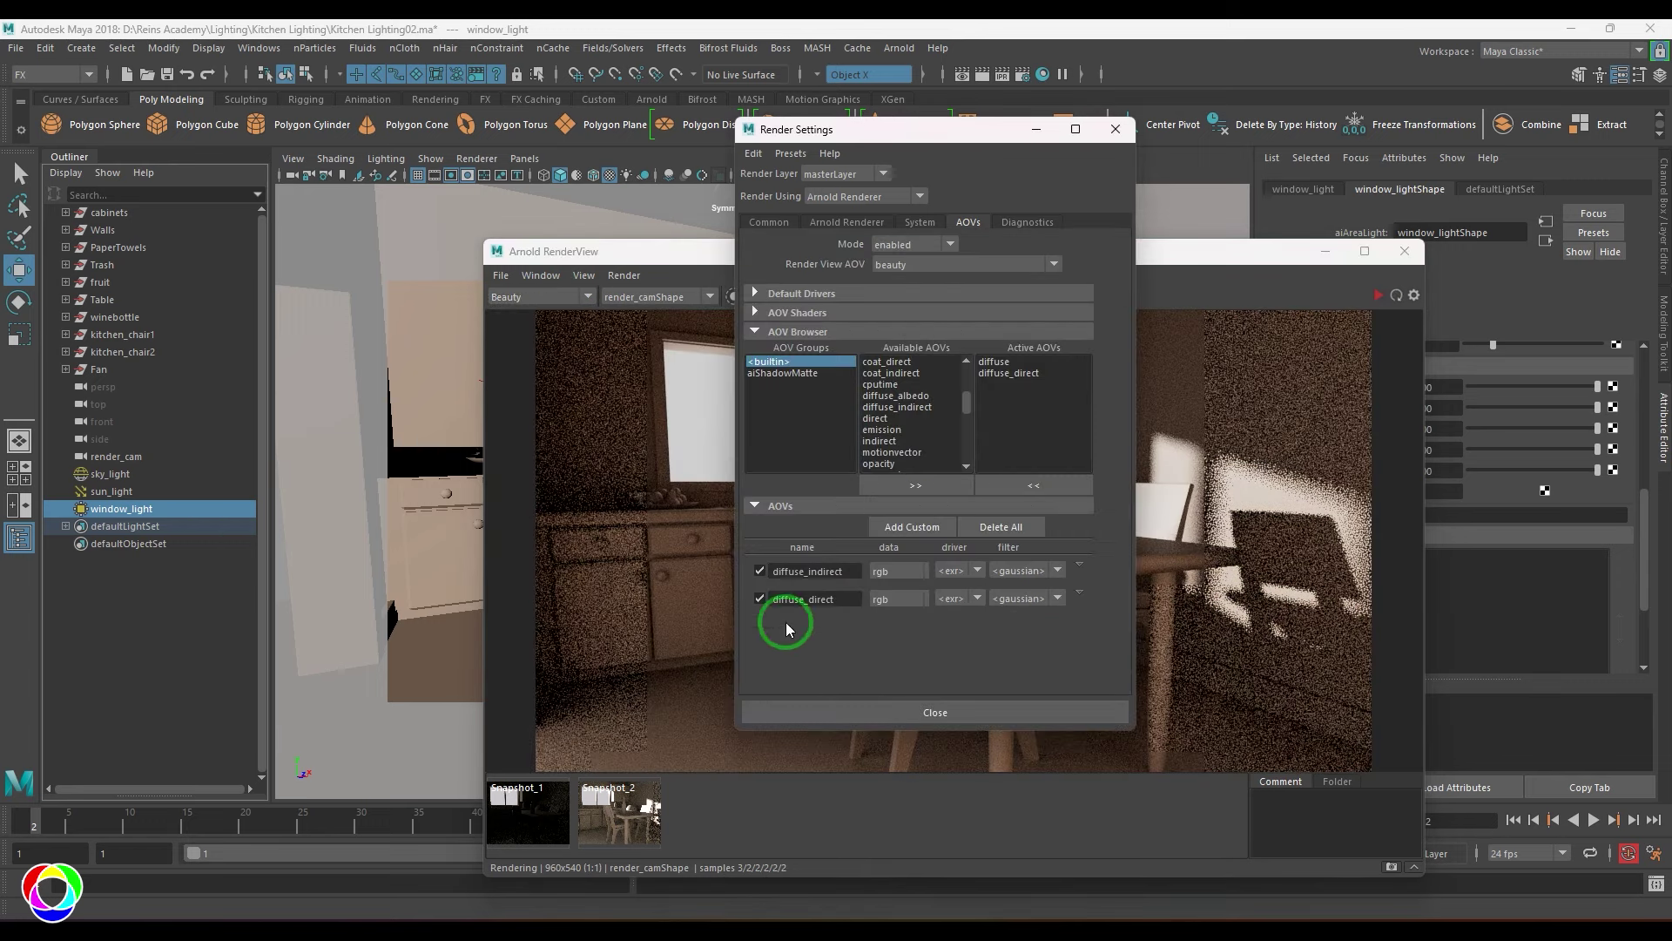
Try renaming the diffuse_indirect AOV as sun_diffuse_indirect and check that pass in a fresh Arnold render
double_click(836, 570)
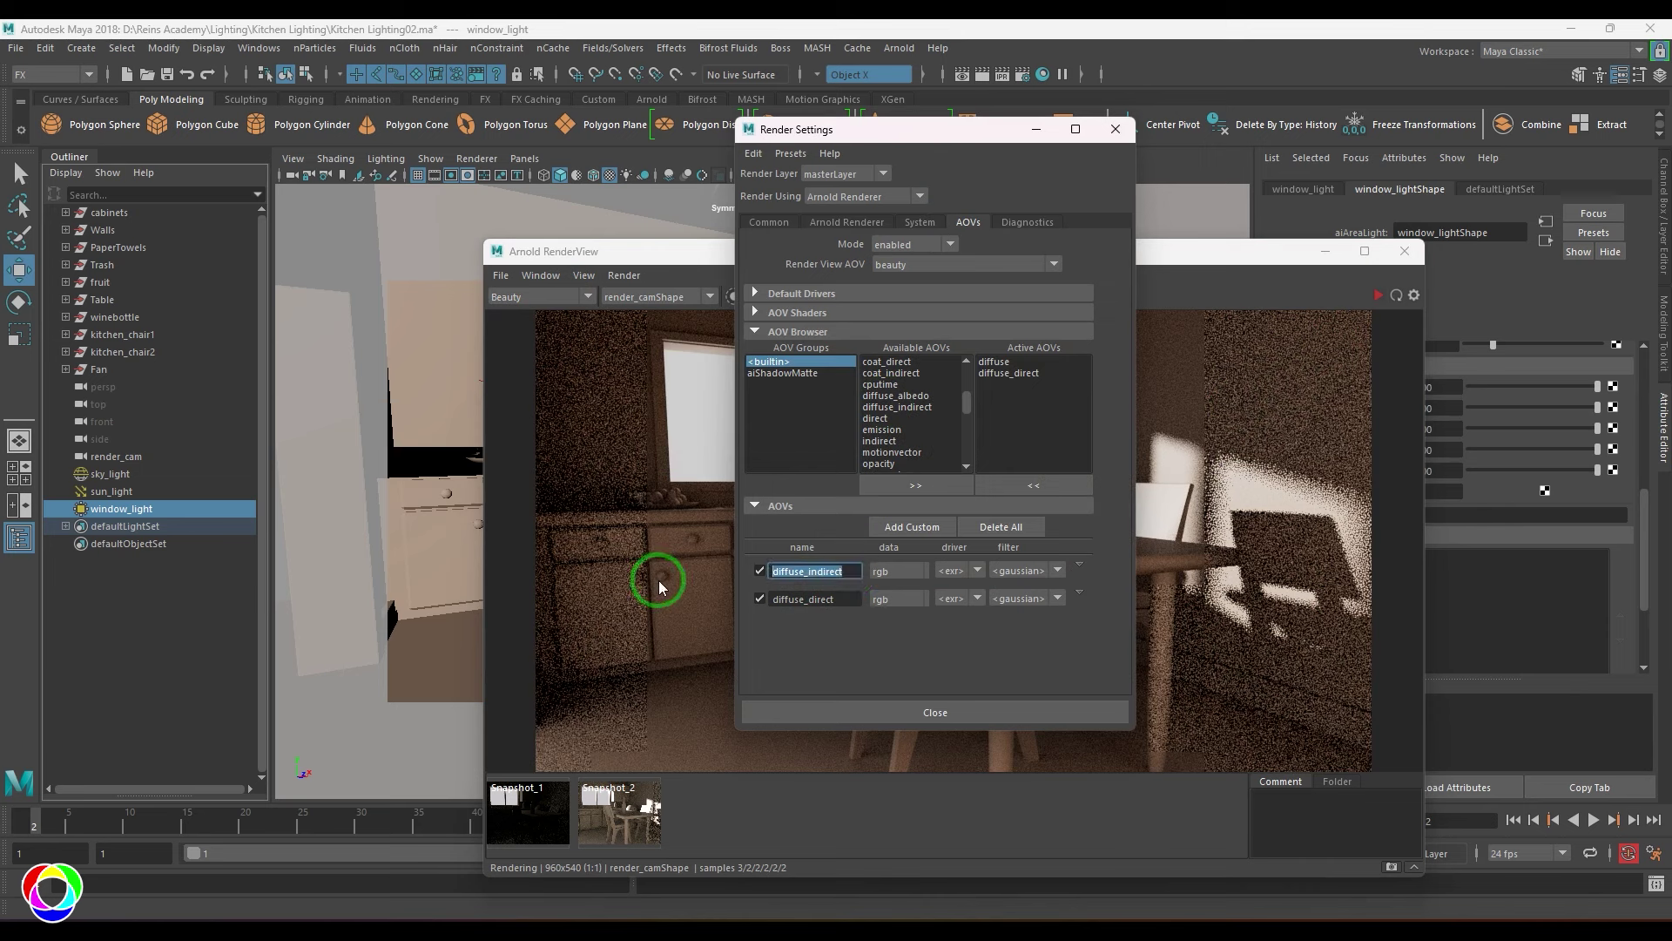
click(775, 575)
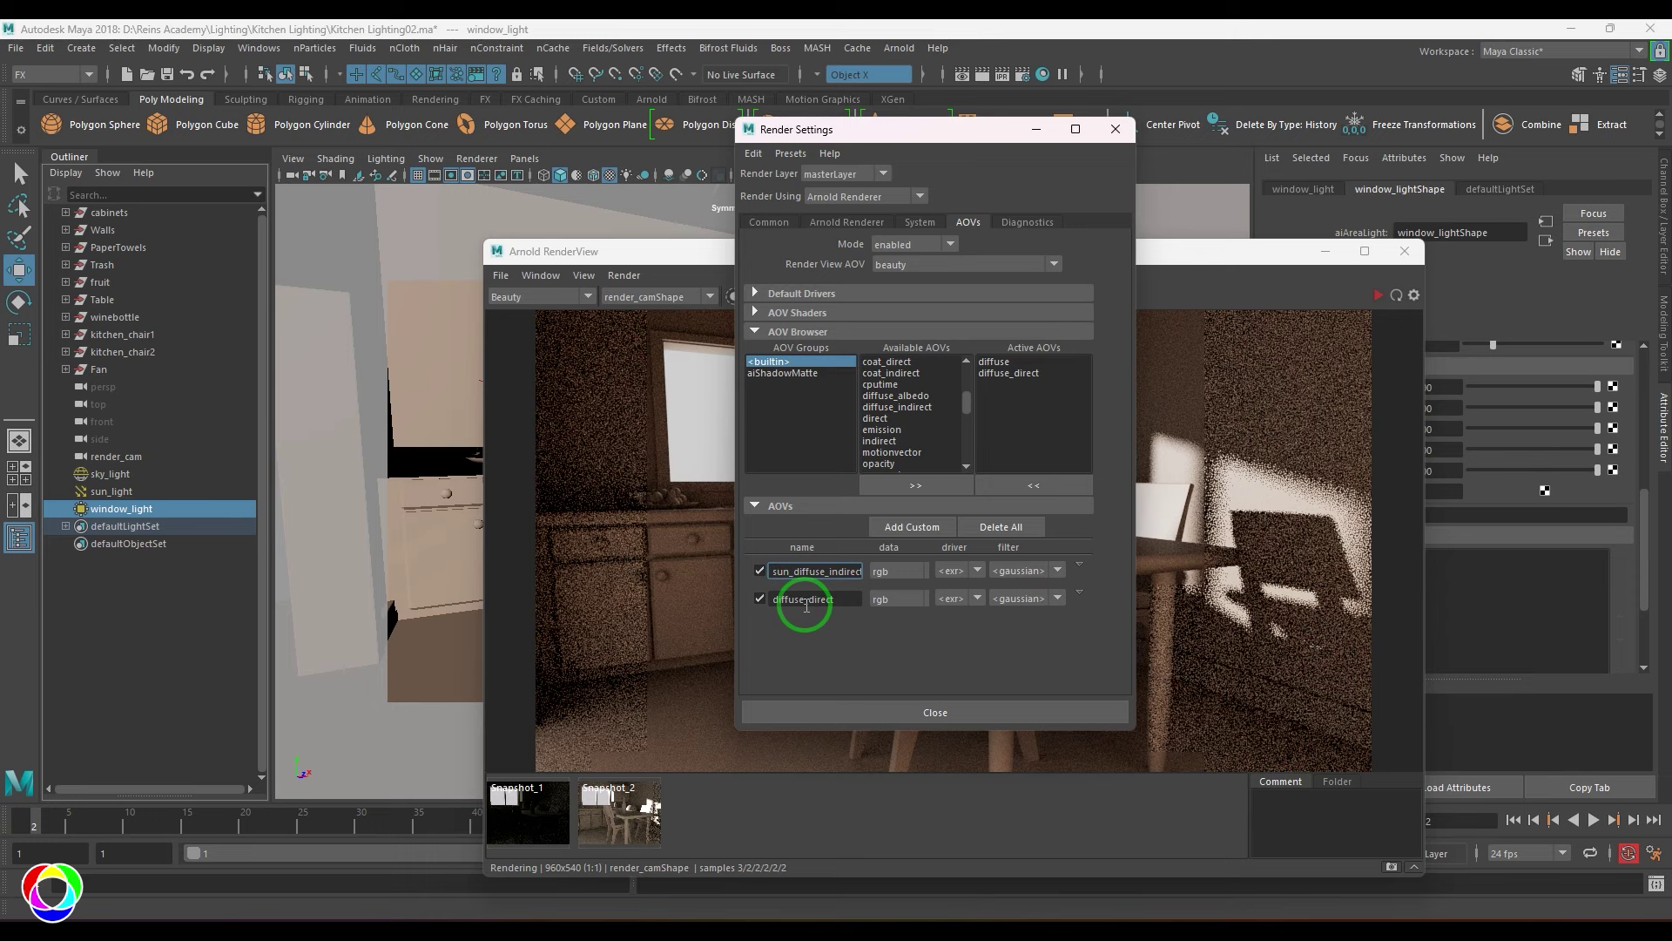
click(688, 252)
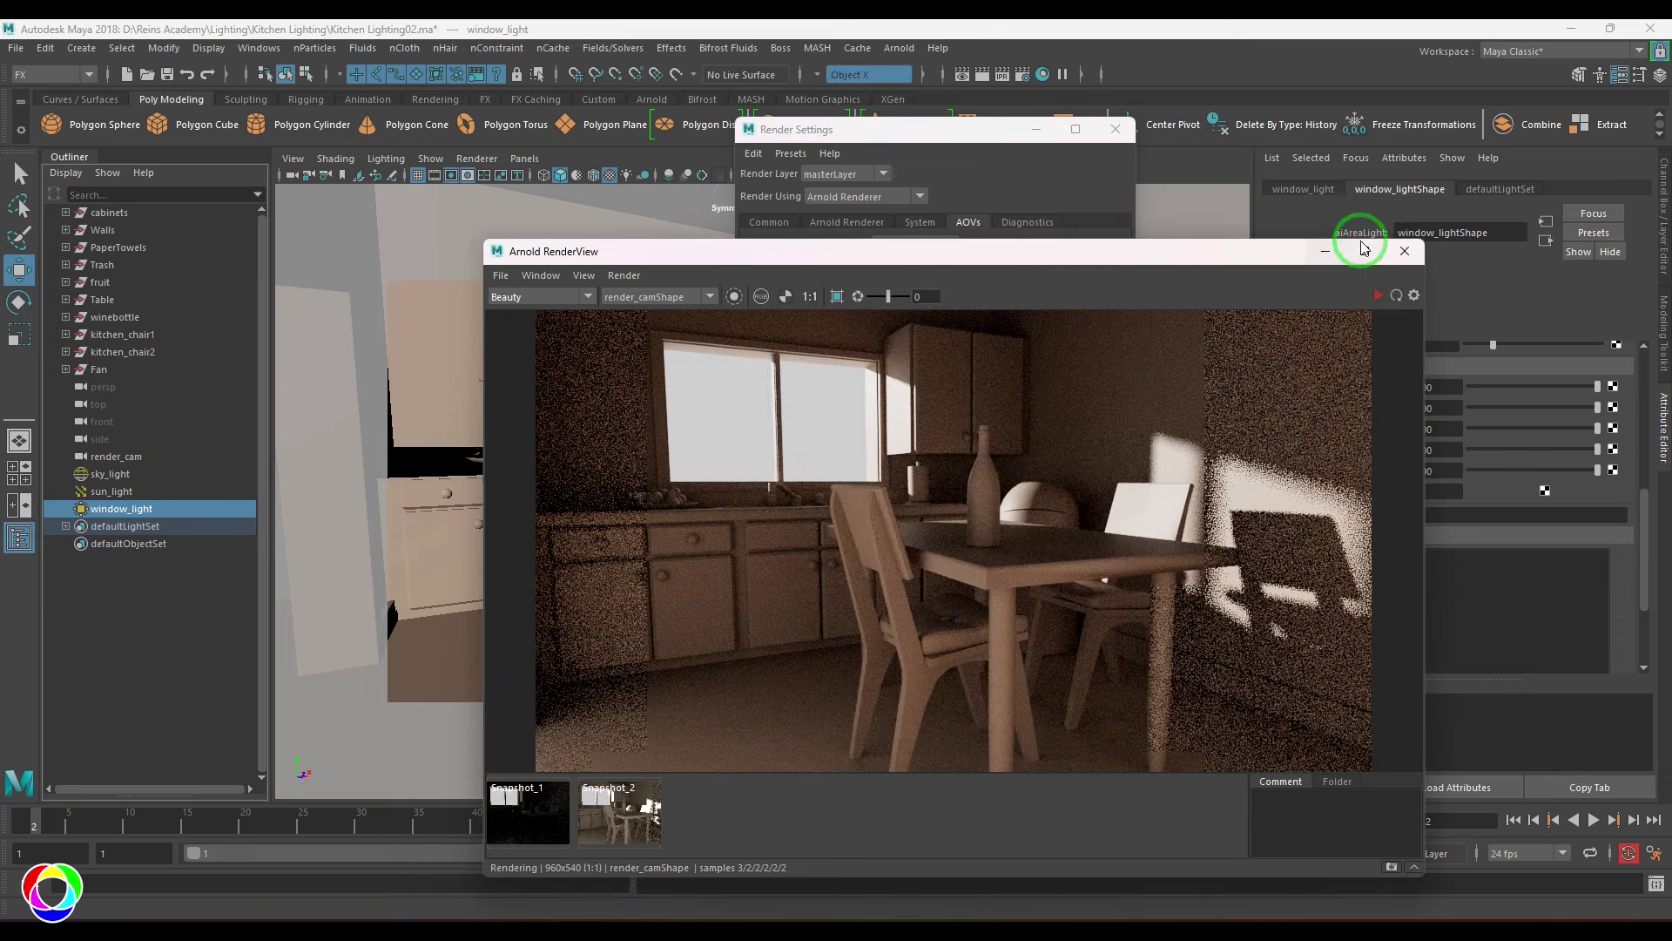
click(1404, 251)
click(899, 48)
click(934, 99)
click(1375, 296)
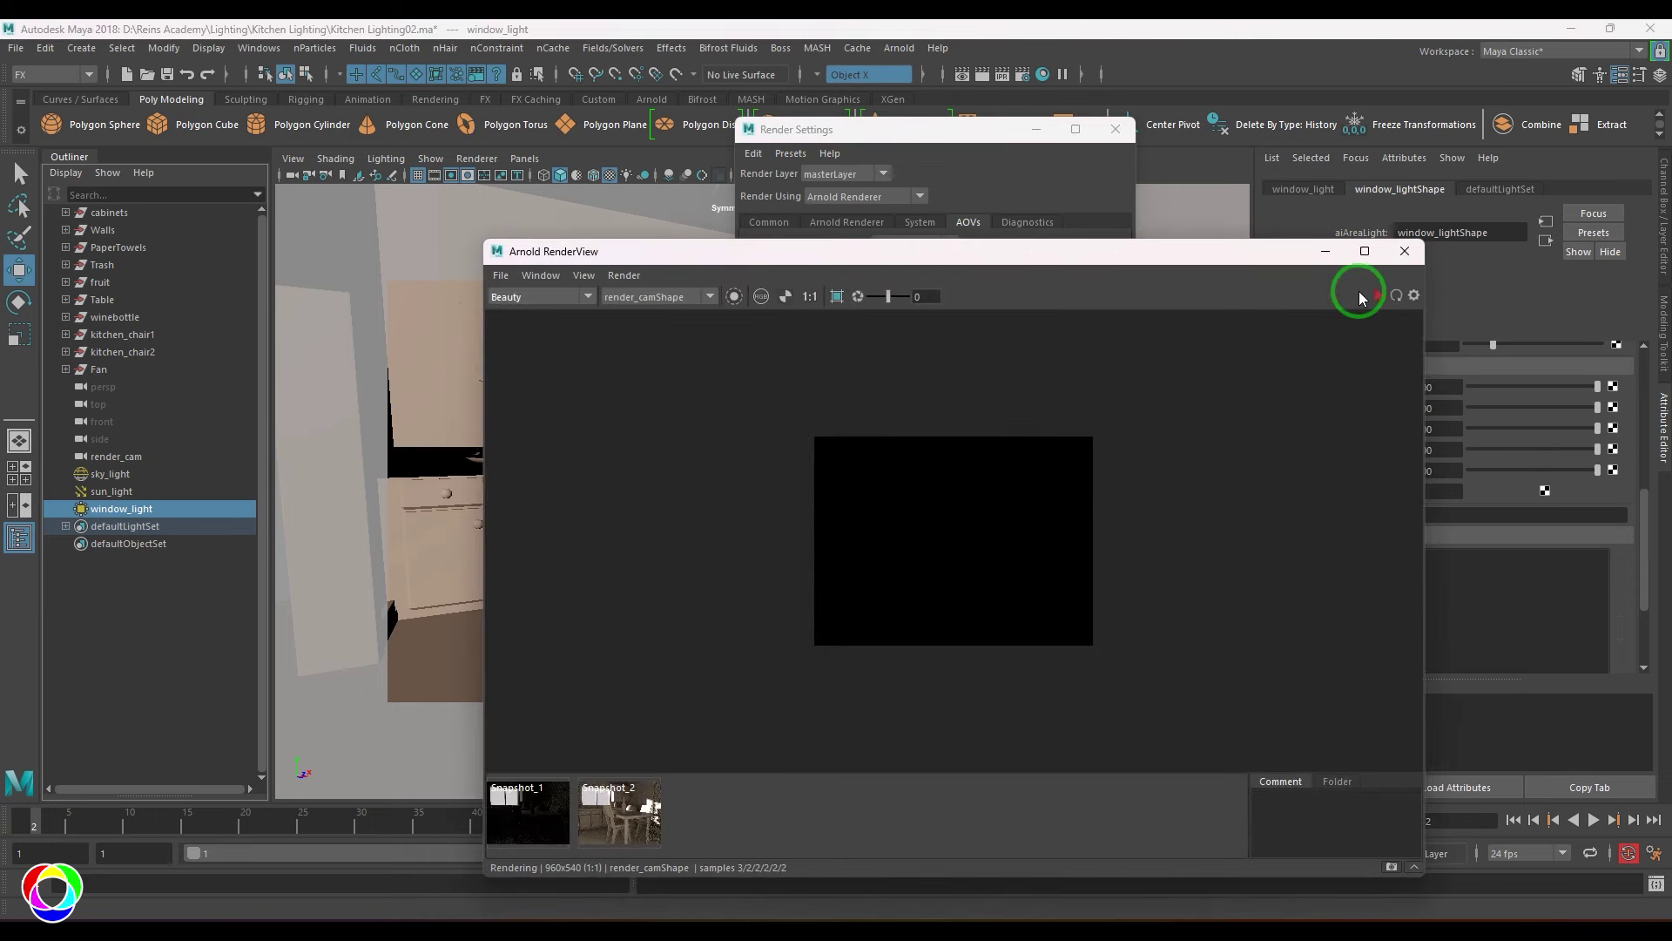
click(522, 297)
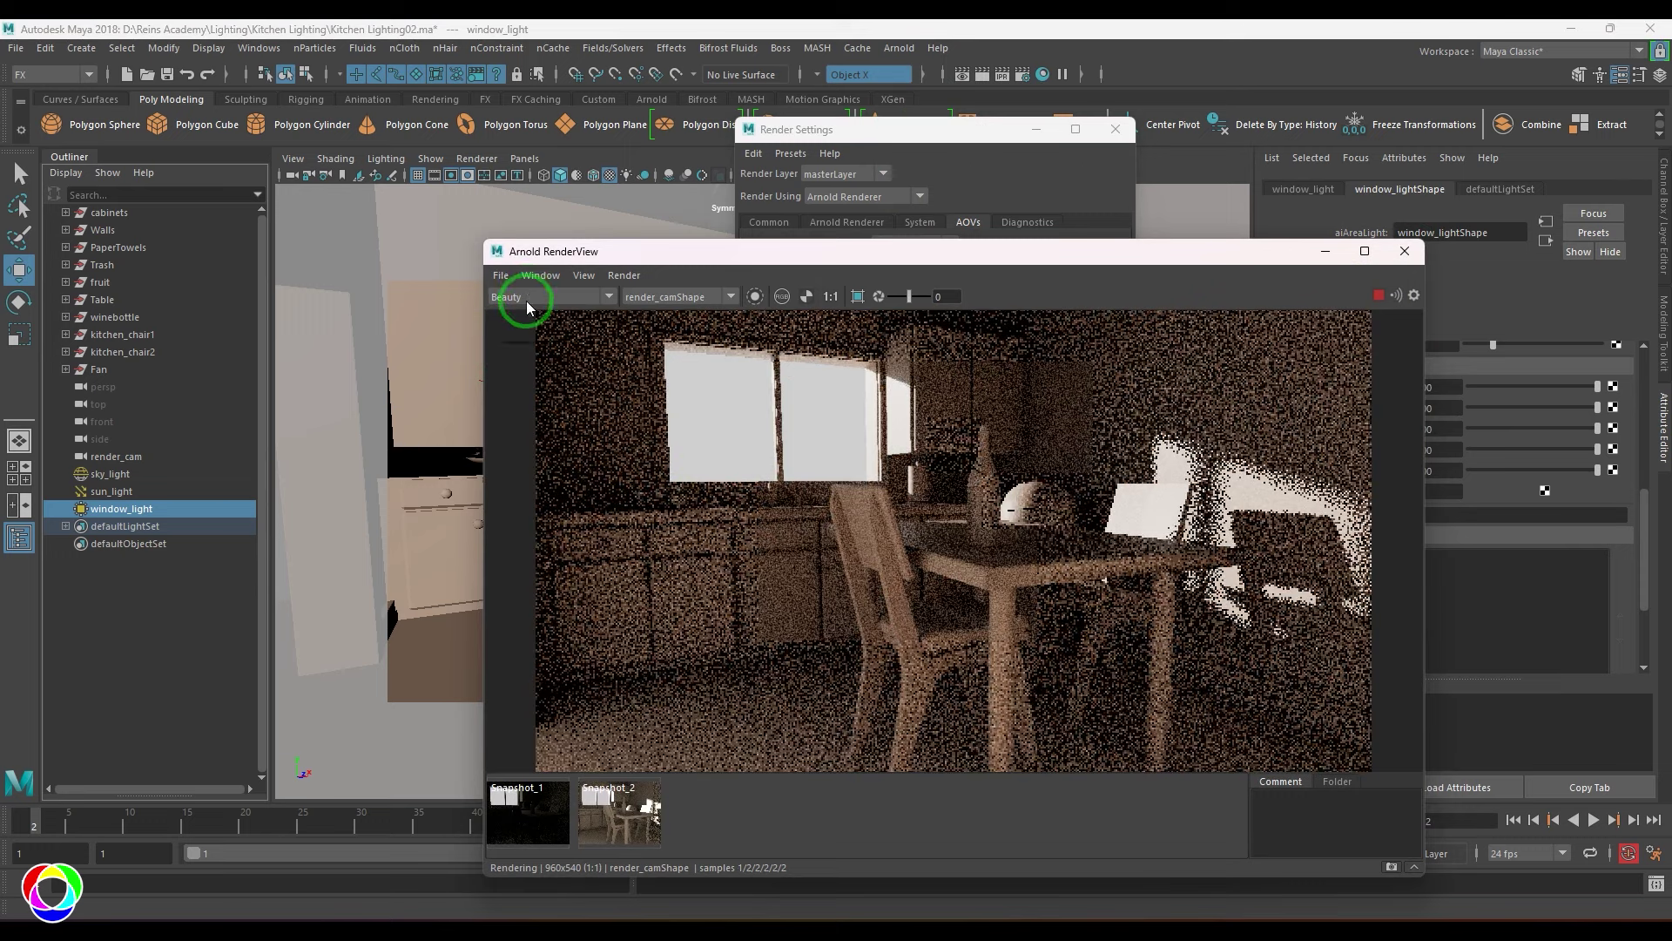
click(519, 329)
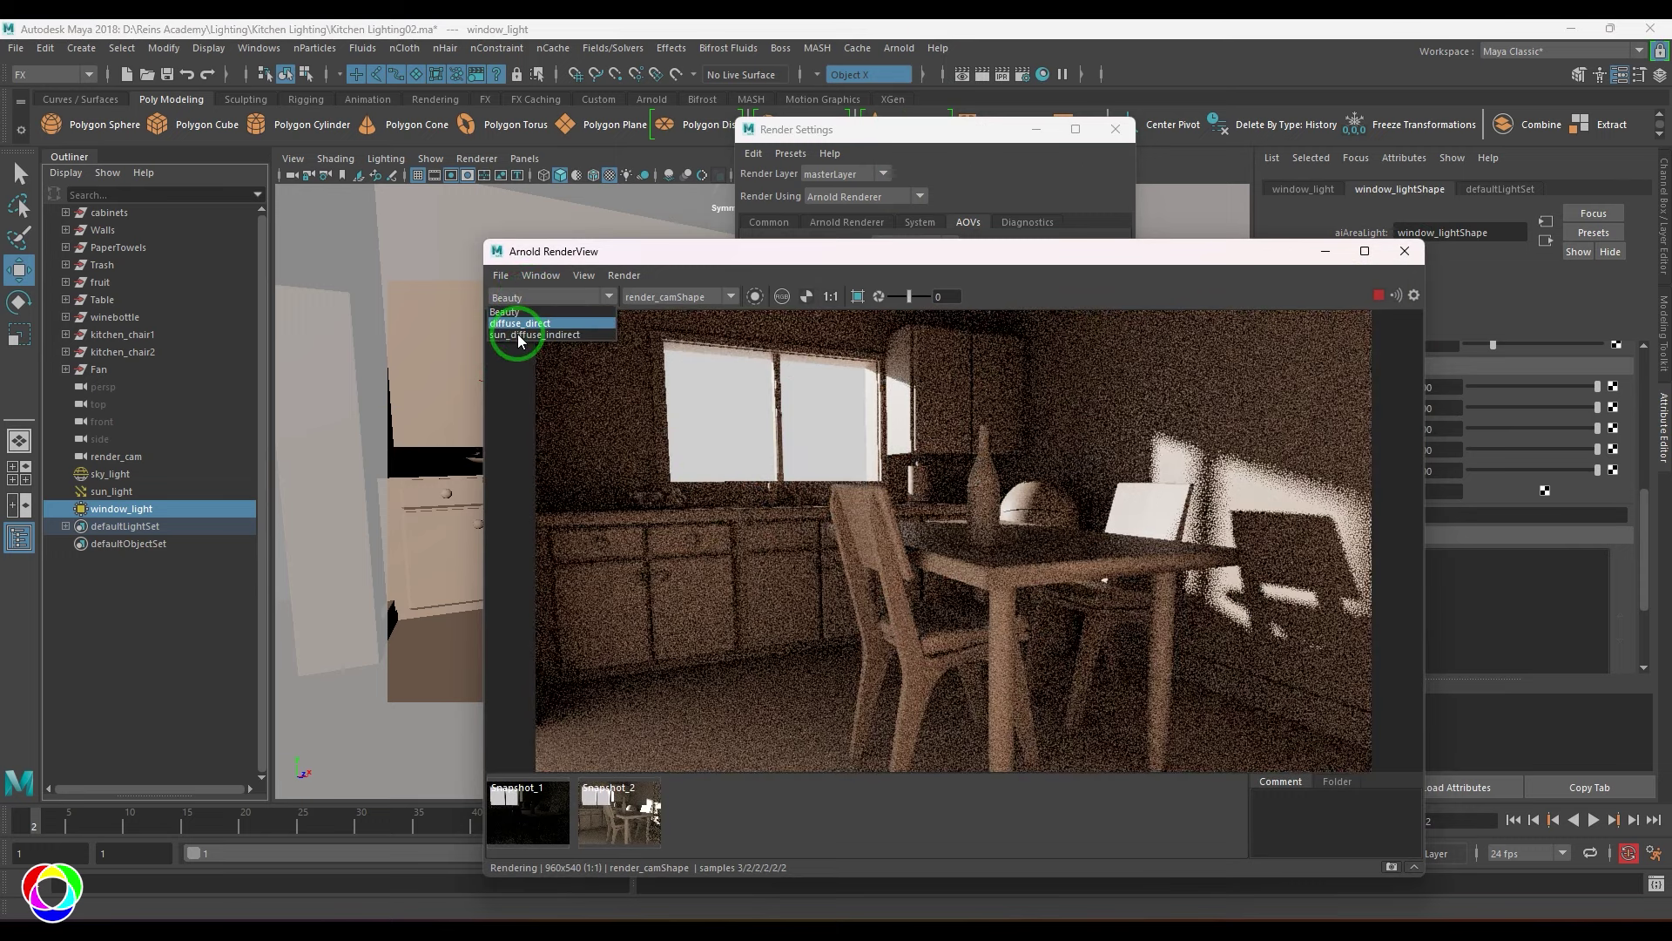
click(518, 332)
click(845, 577)
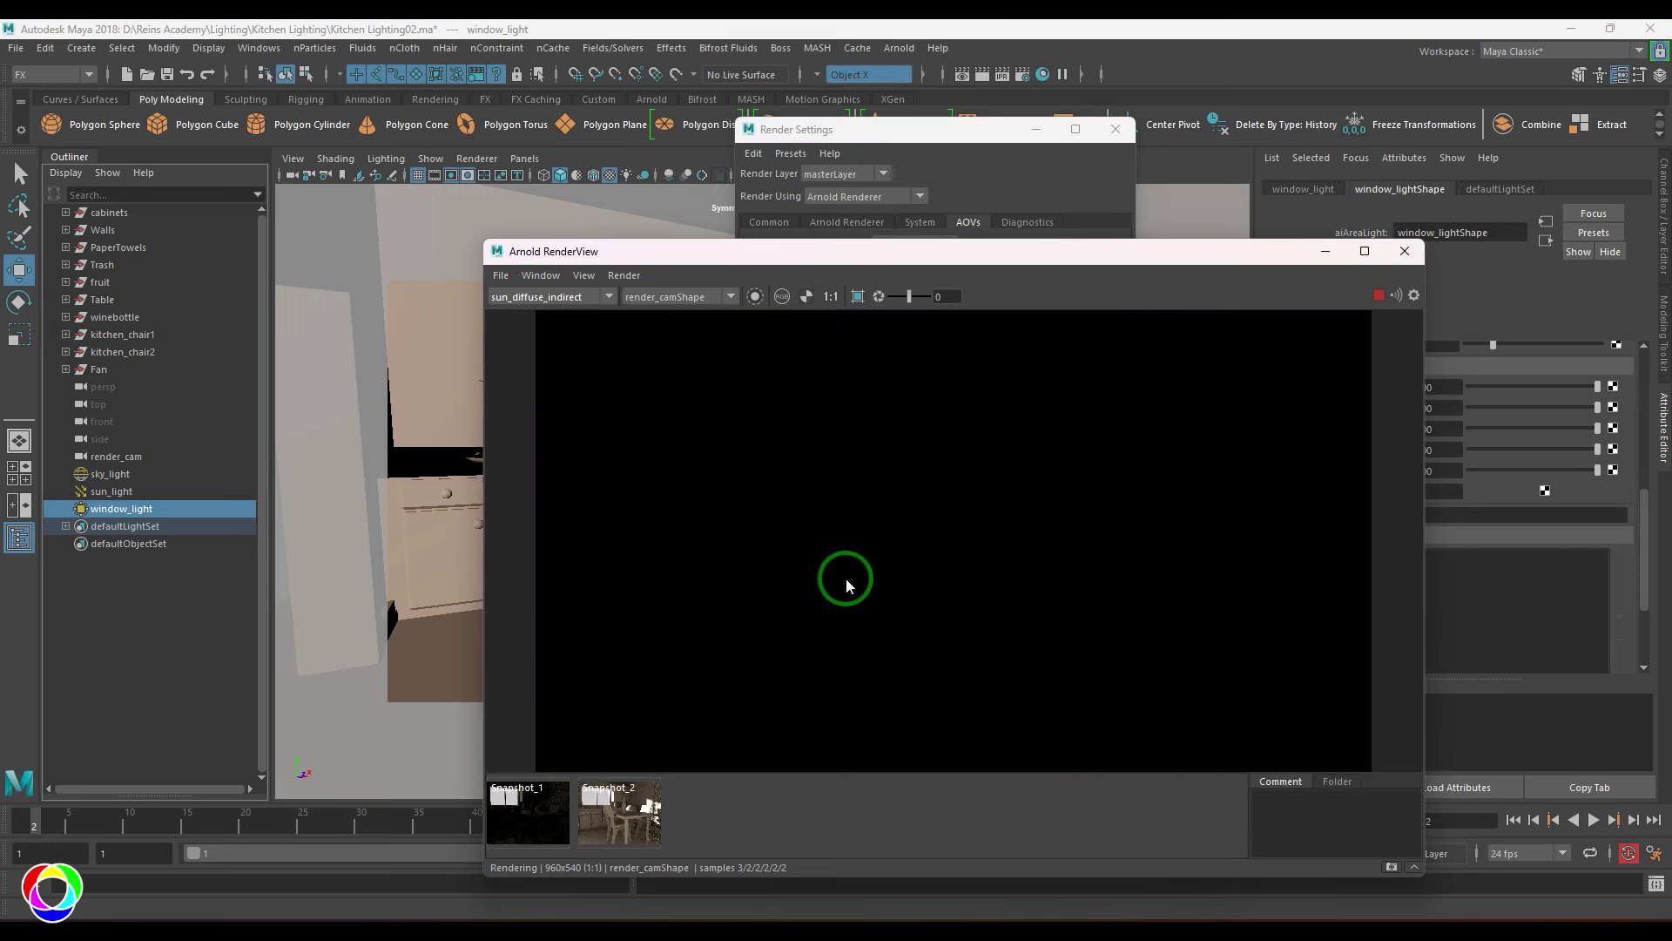
click(1378, 296)
Rename the sun_diffuse_indirect AOV as diffuse_indirect_sun in the render settings
click(904, 129)
drag(788, 575, 686, 580)
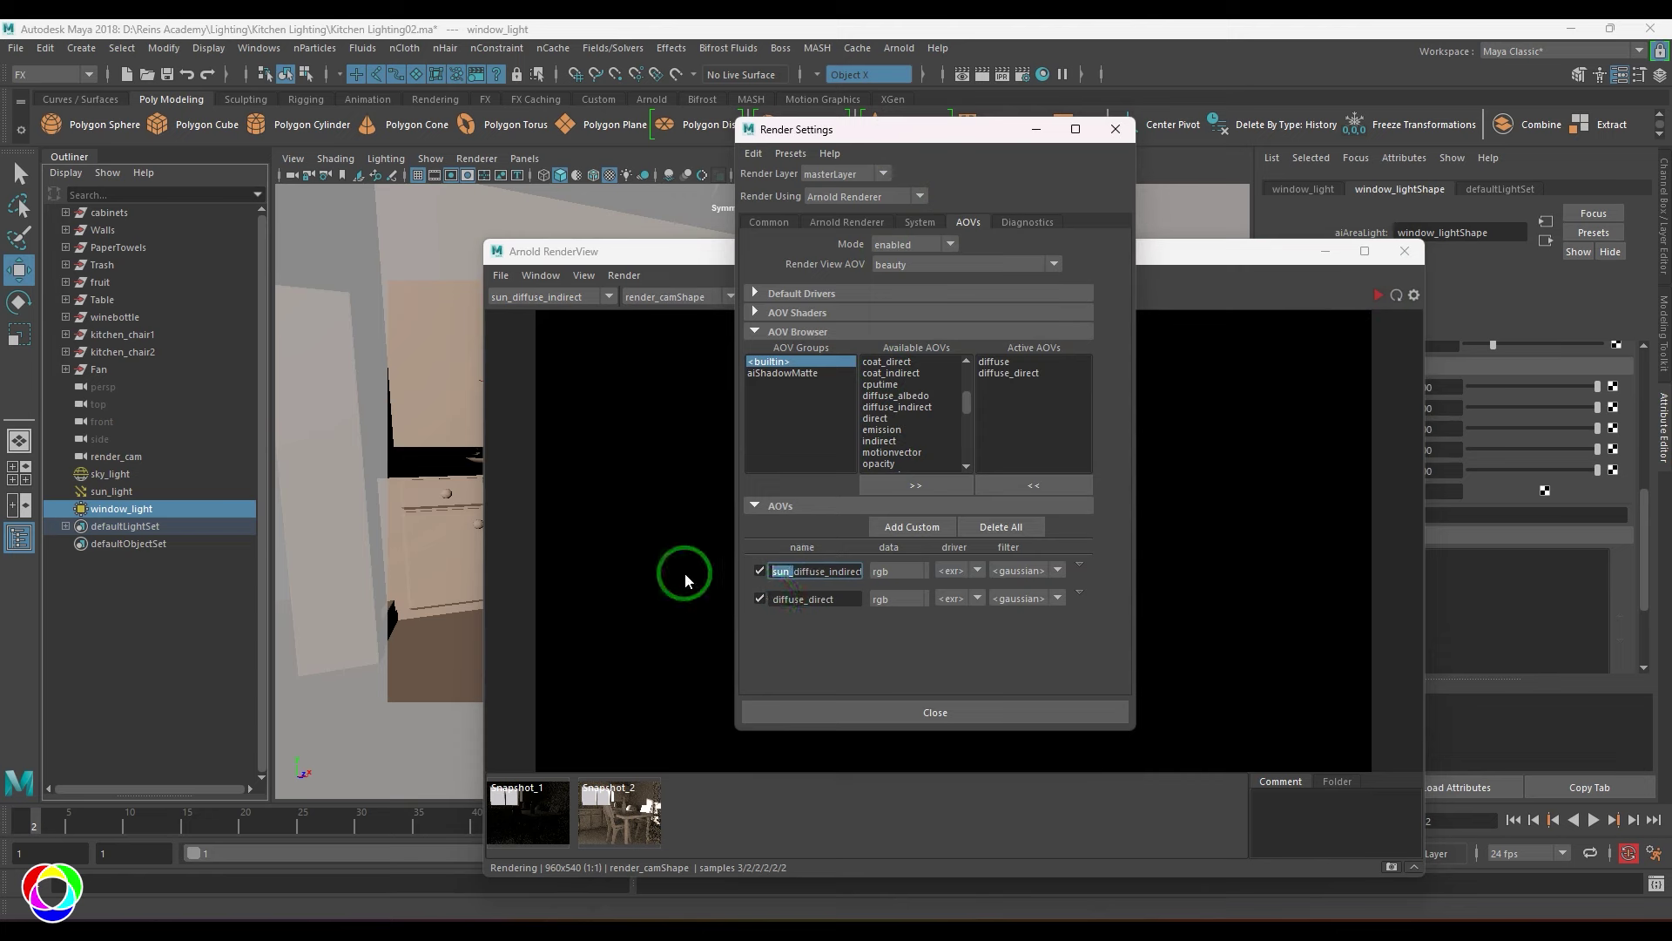
key(BackSpace)
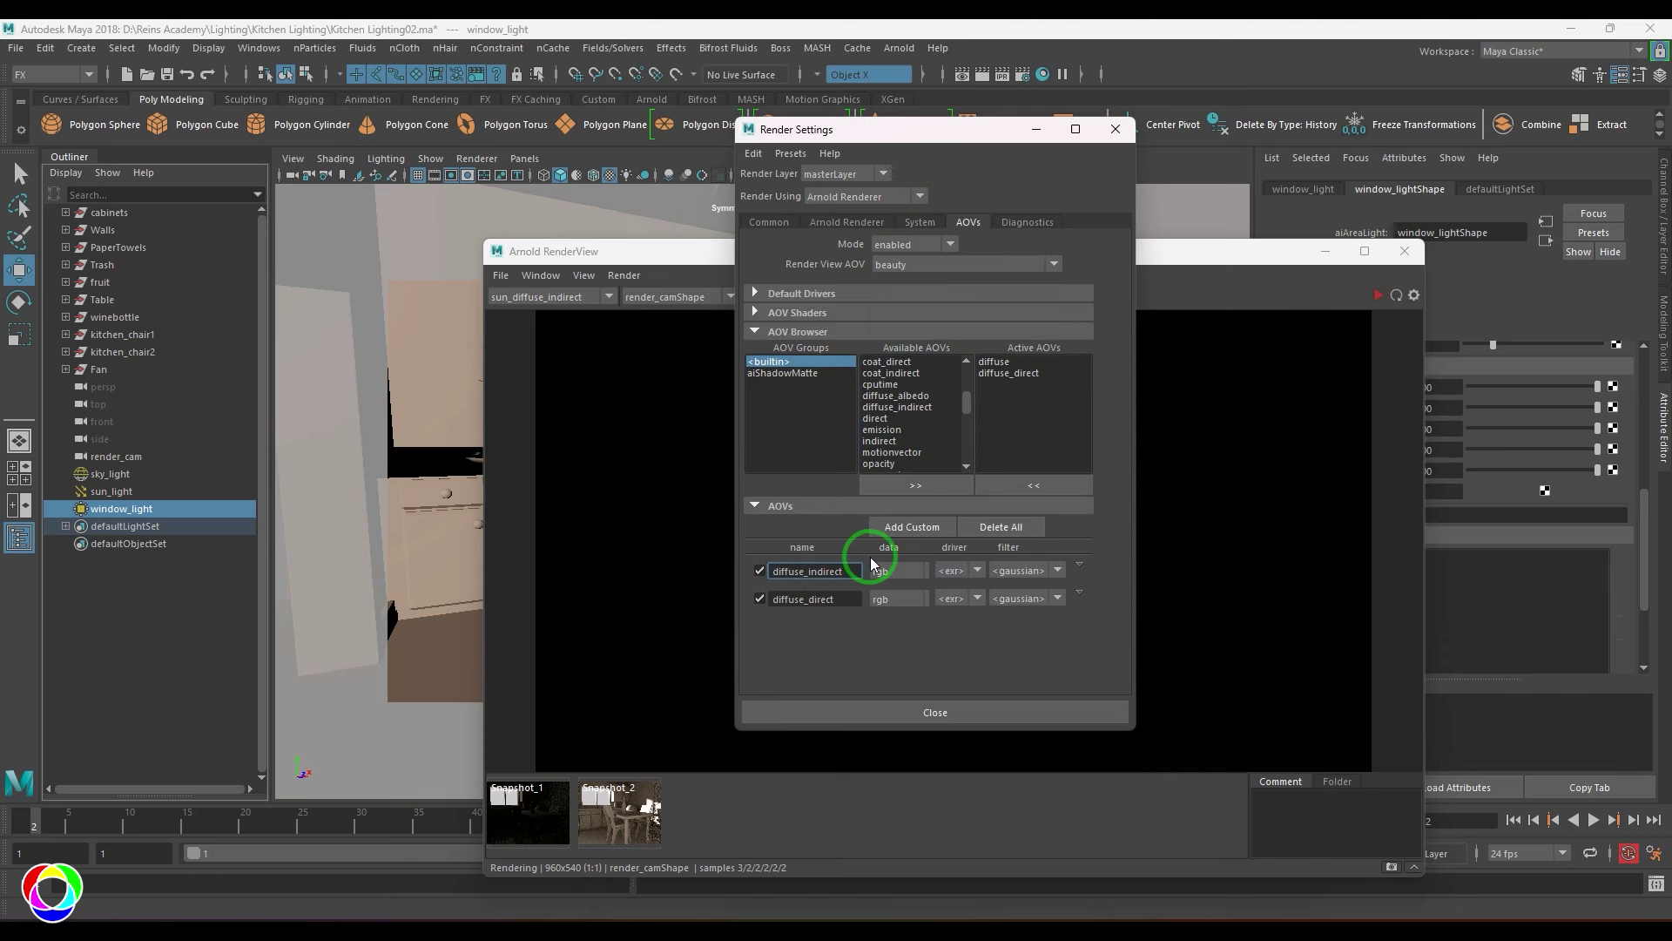
text(_sun)
key(Return)
Inspect the diffuse_indirect_sun pass in the Arnold render, stop the render and return to the render settings
click(557, 345)
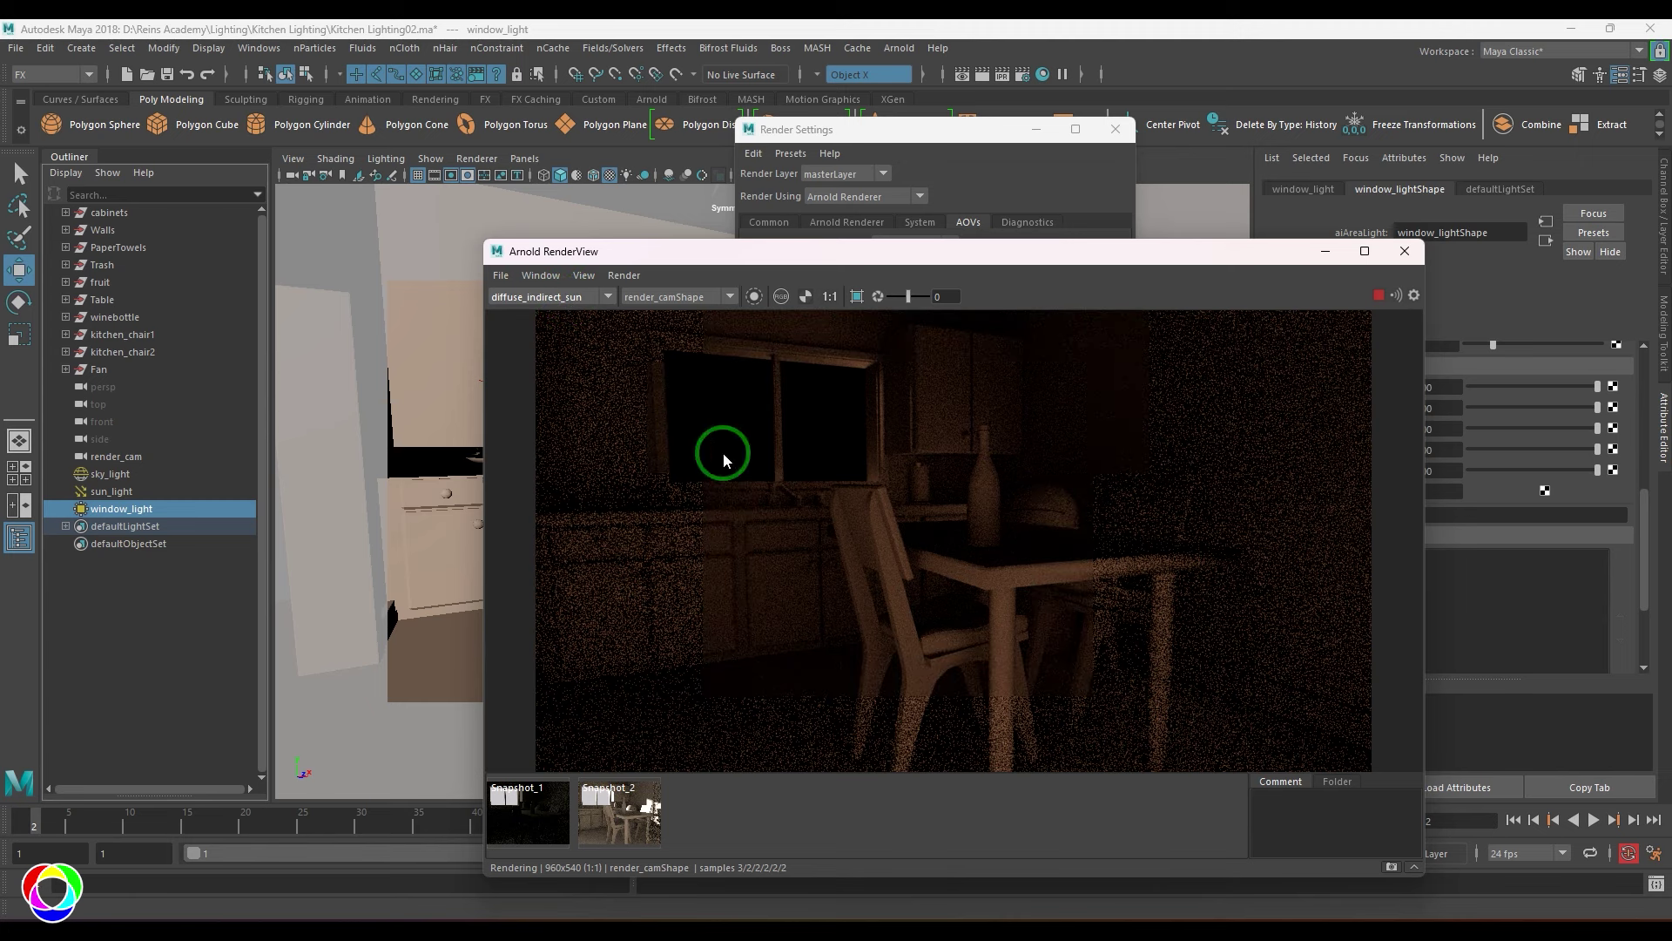
click(1378, 296)
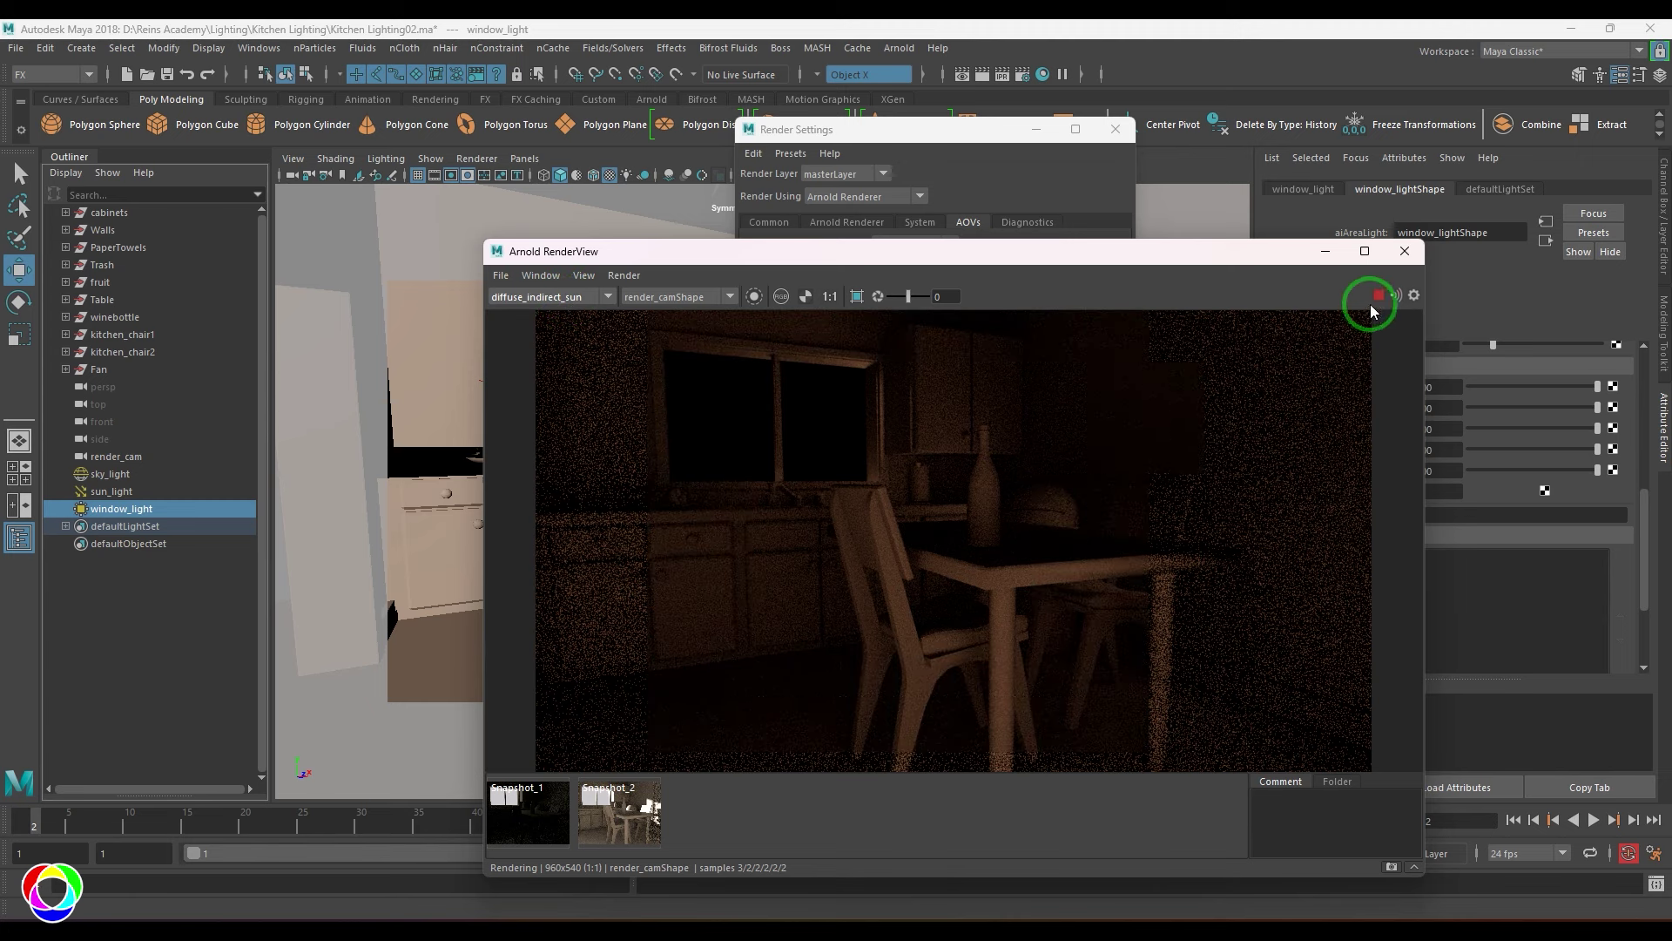
click(562, 299)
click(914, 180)
click(915, 180)
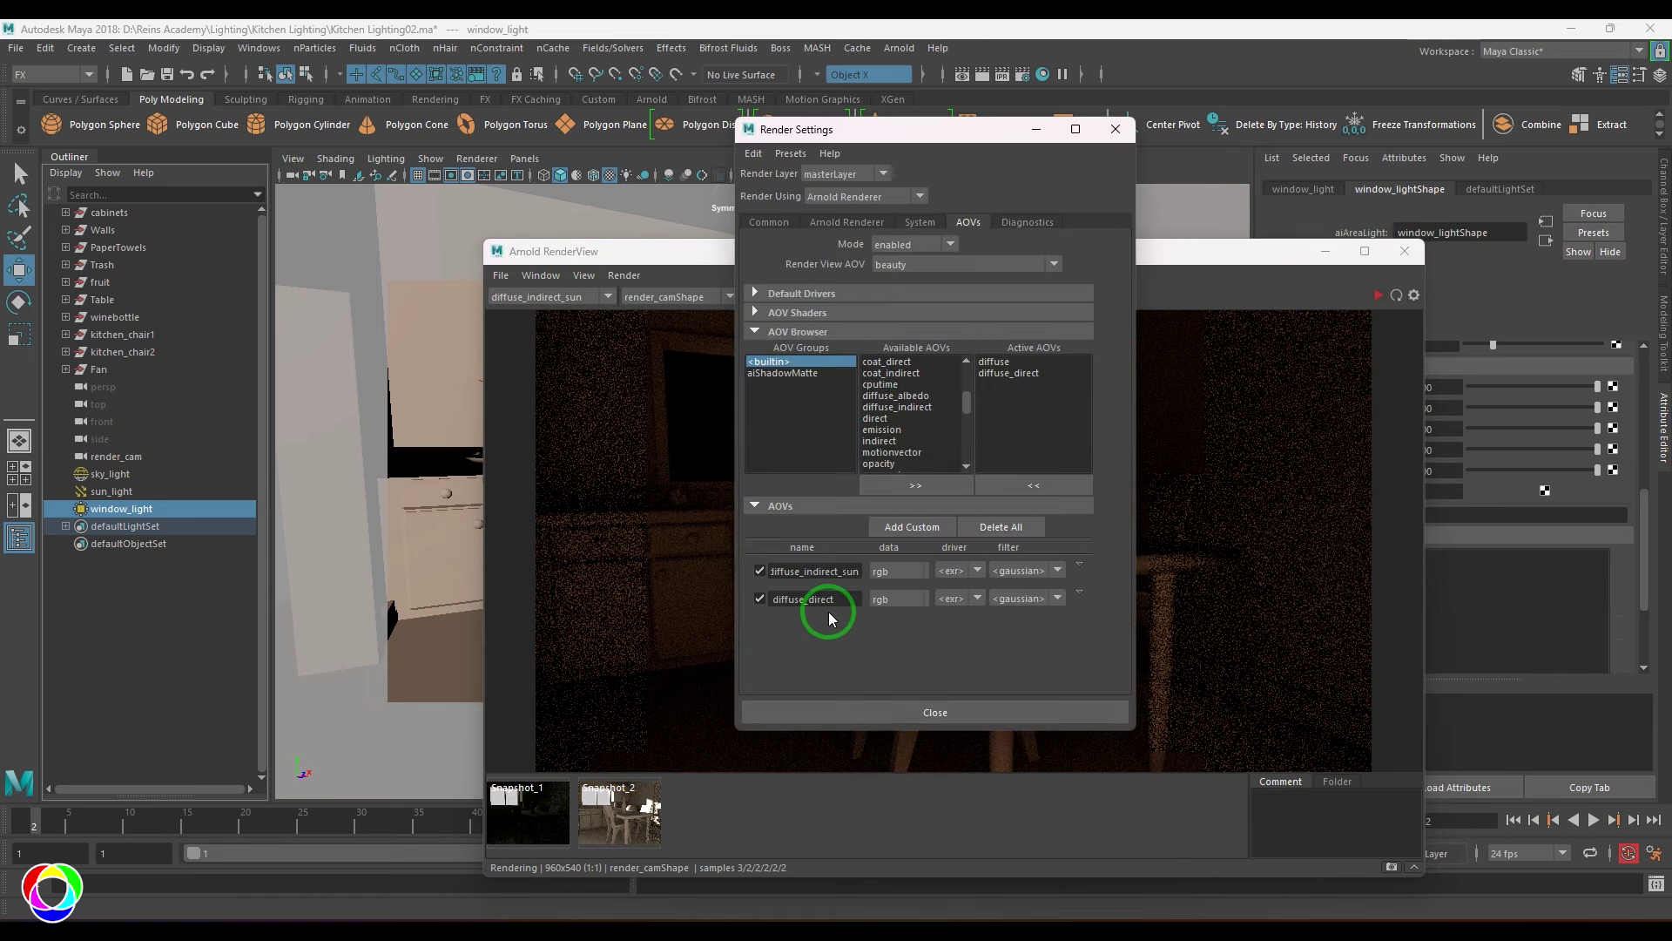
Rename the diffuse_direct AOV as diffuse_direct_sun
click(828, 609)
click(917, 721)
text(_sun)
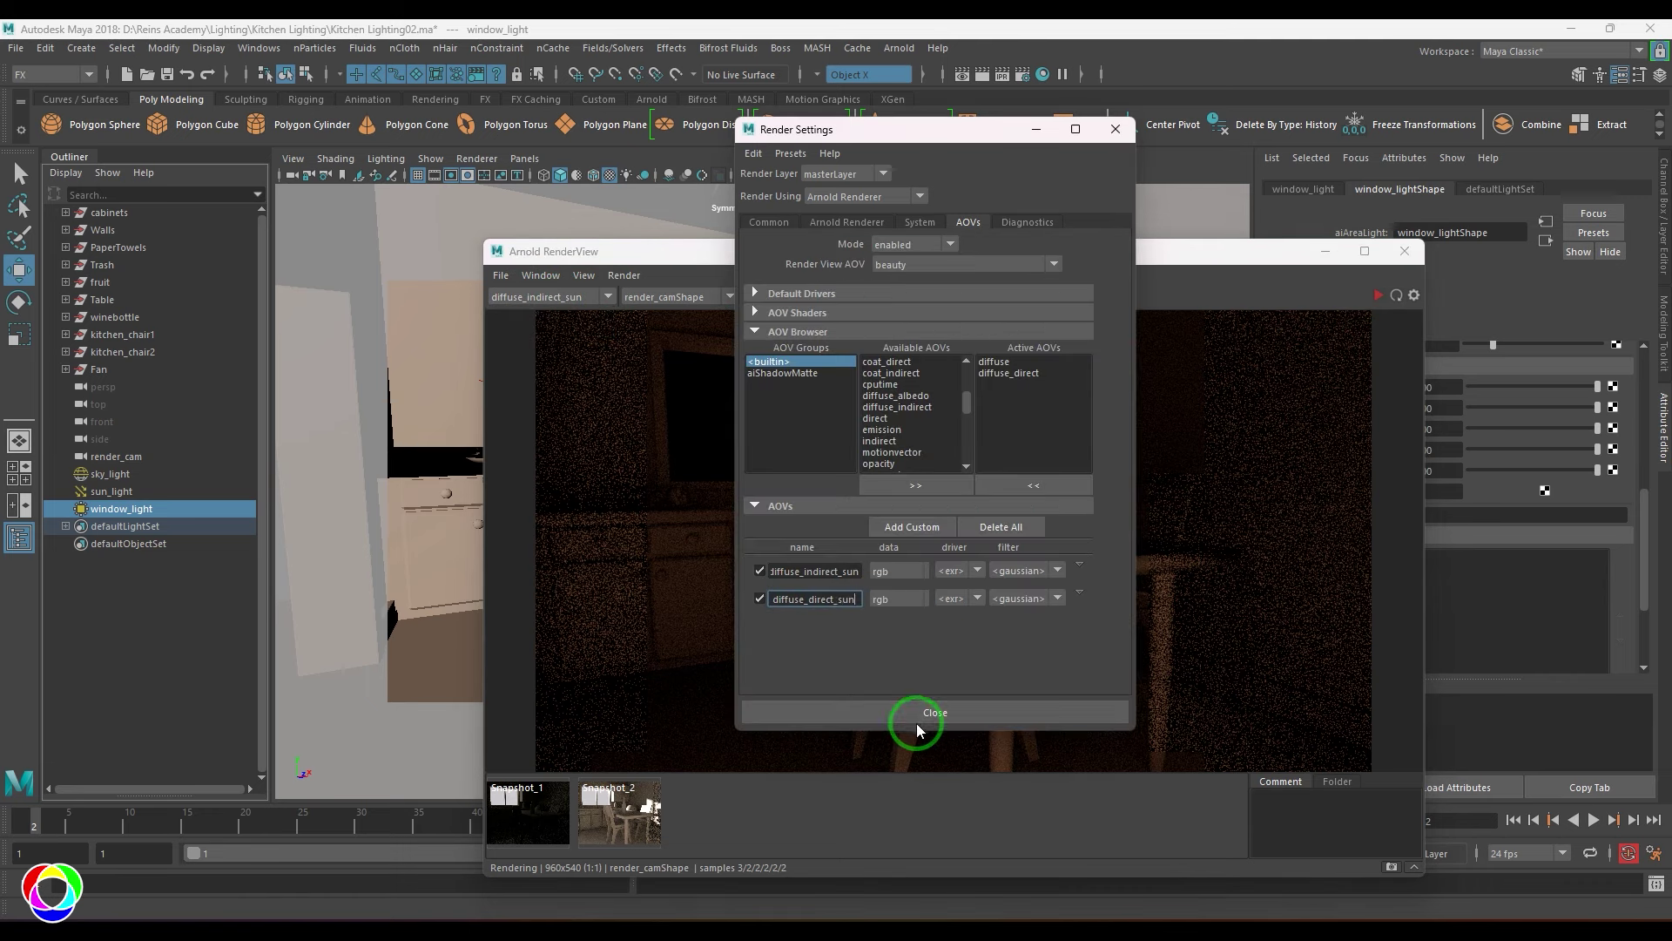
key(Return)
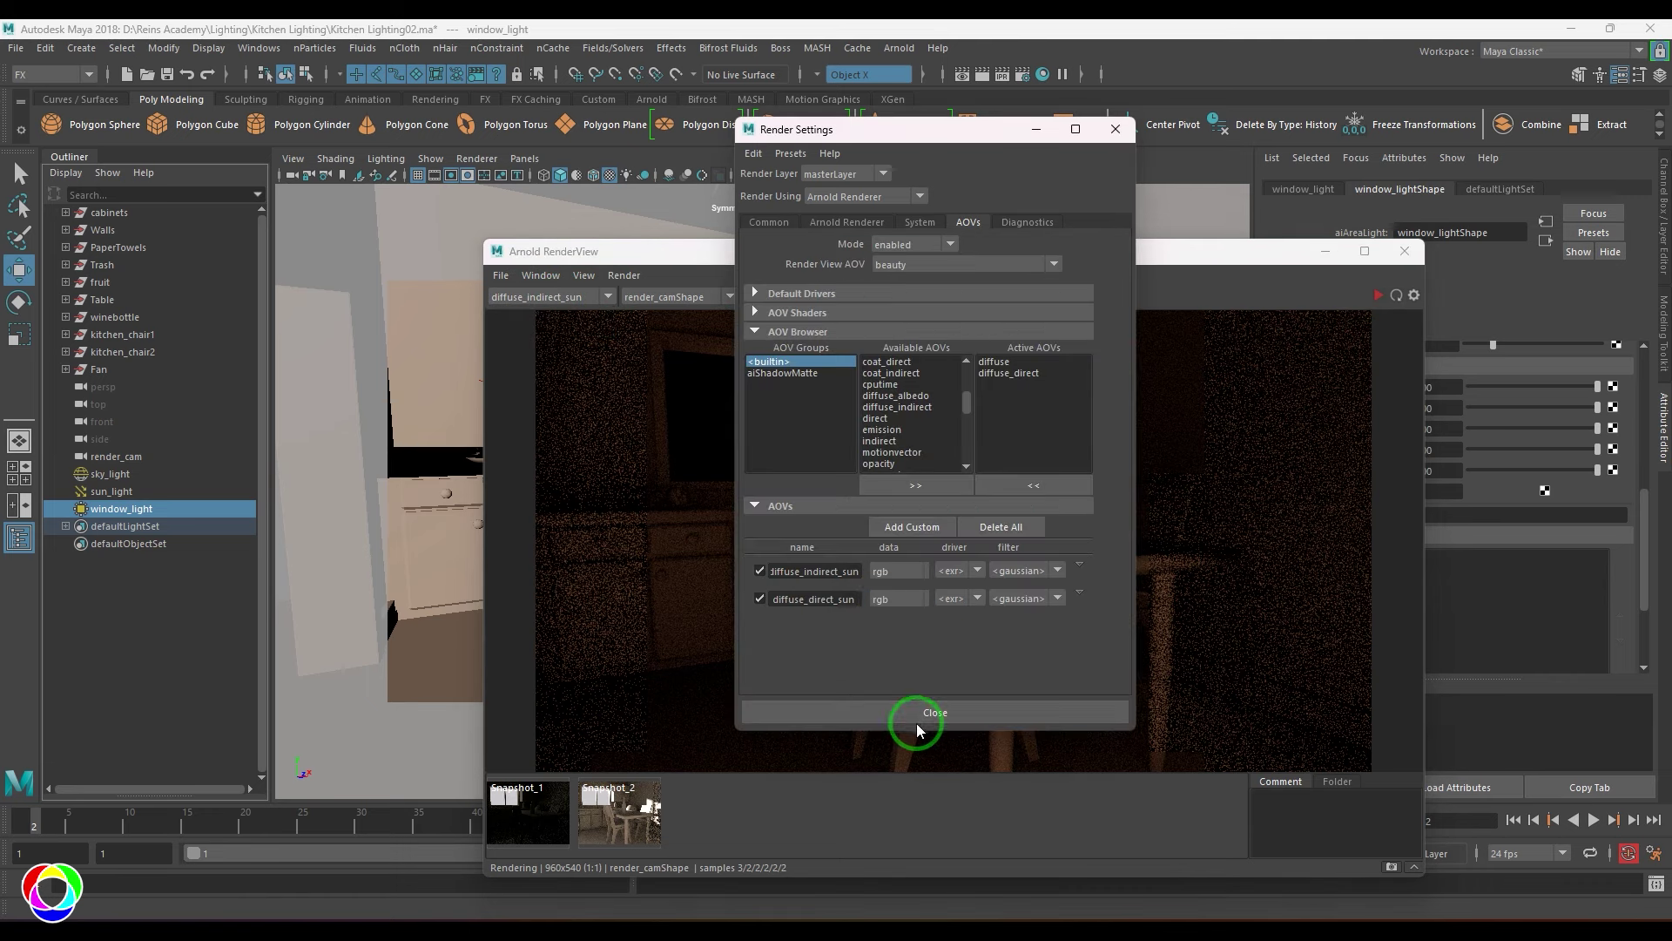
Add two custom AOVs named diffuse_direct_sky and diffuse_direct_win, reusing the diffuse_direct base name
double_click(850, 599)
click(833, 598)
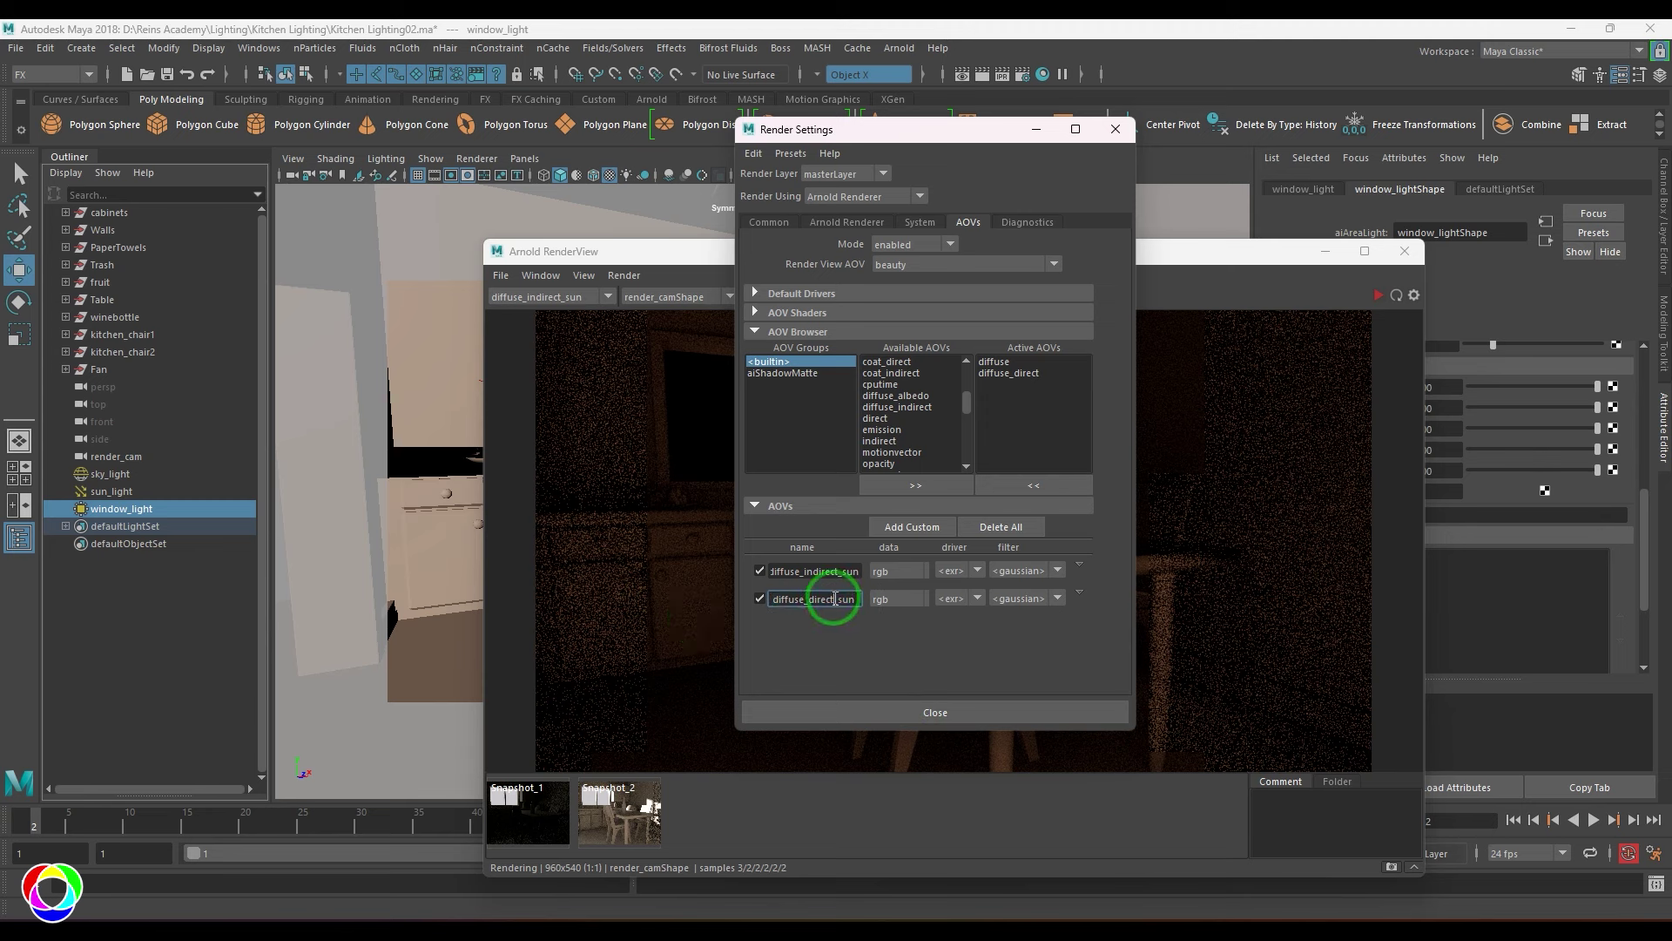
drag(836, 598, 754, 610)
key(ctrl+c)
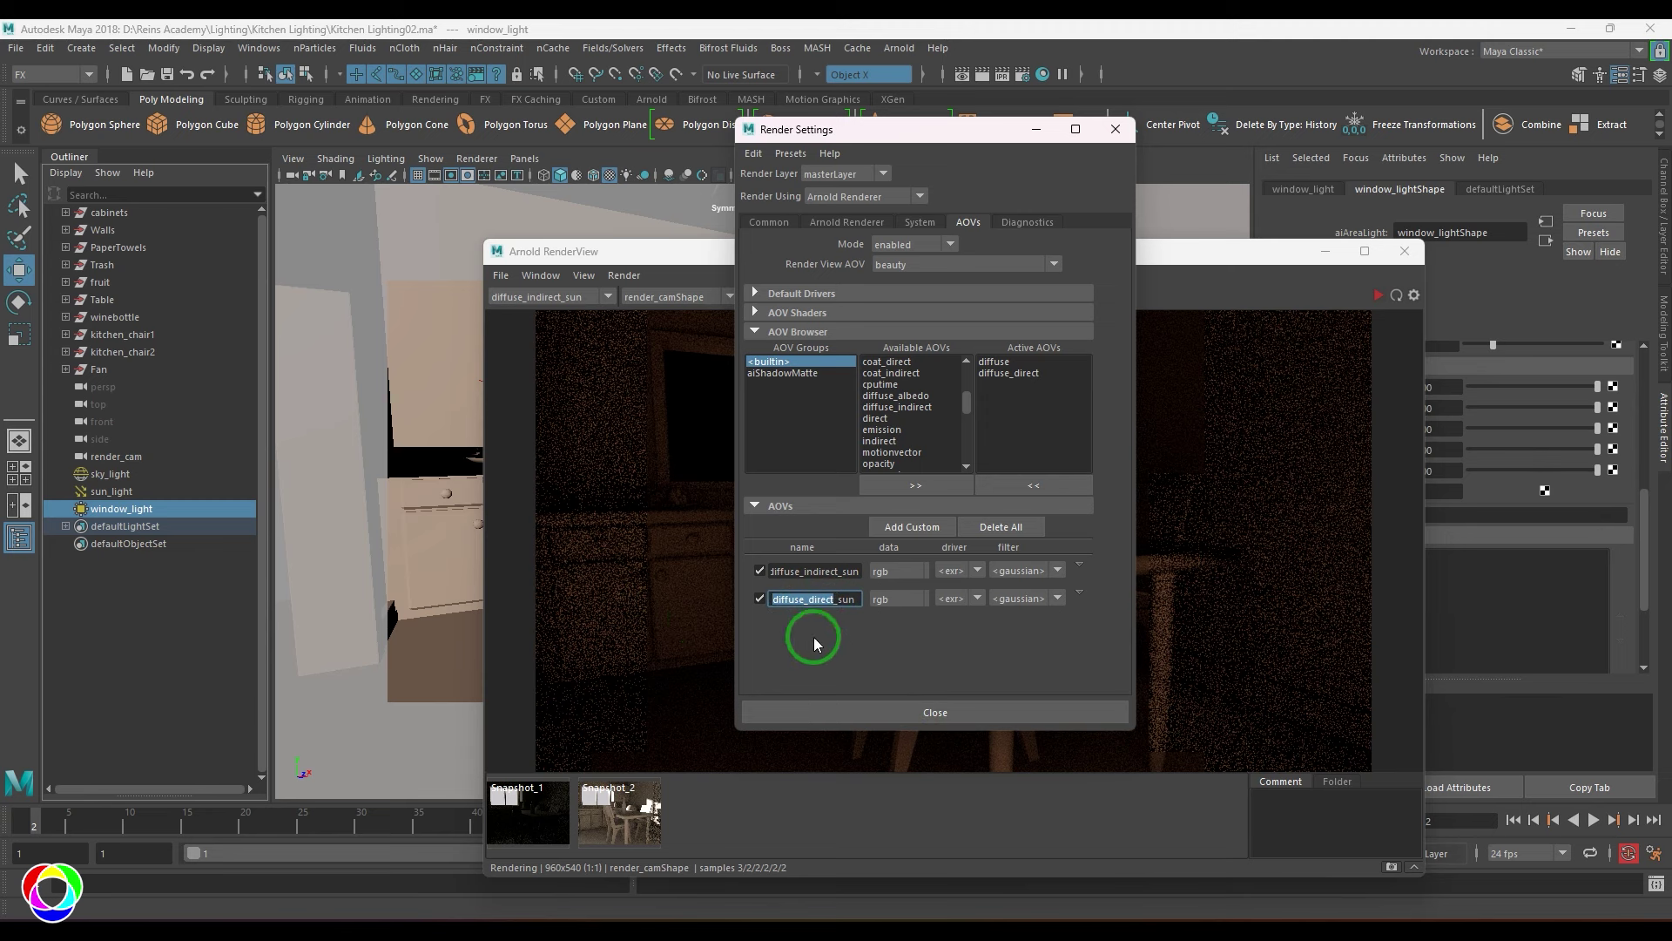
click(912, 526)
key(ctrl+v)
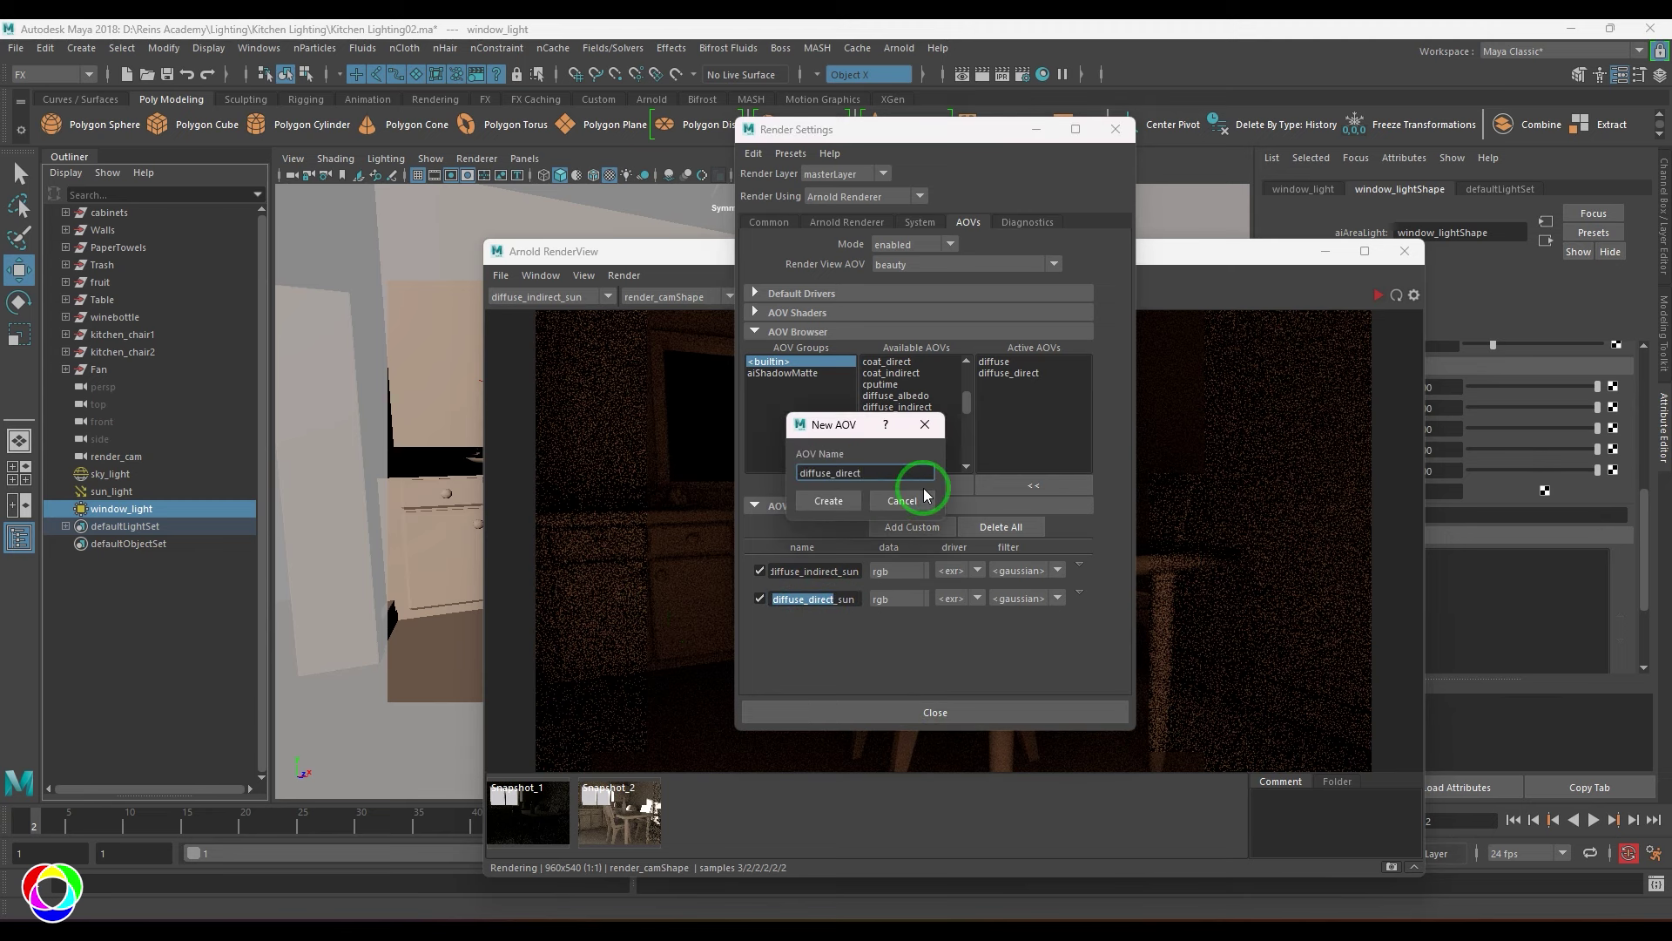
text(_sky)
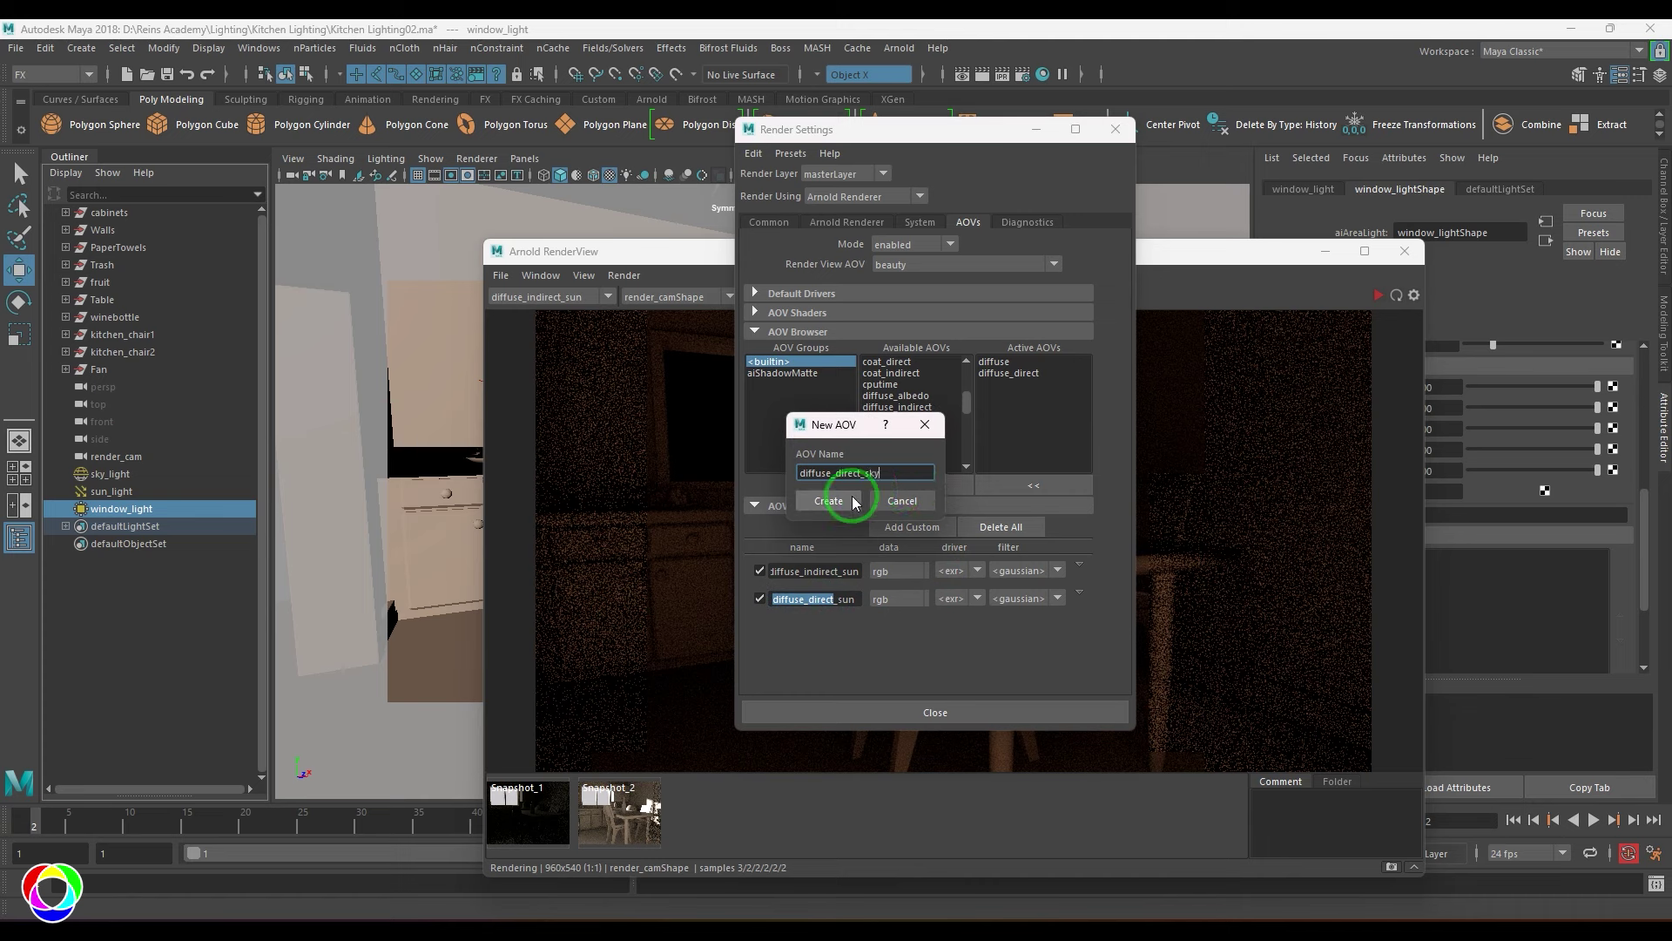
click(841, 501)
click(941, 527)
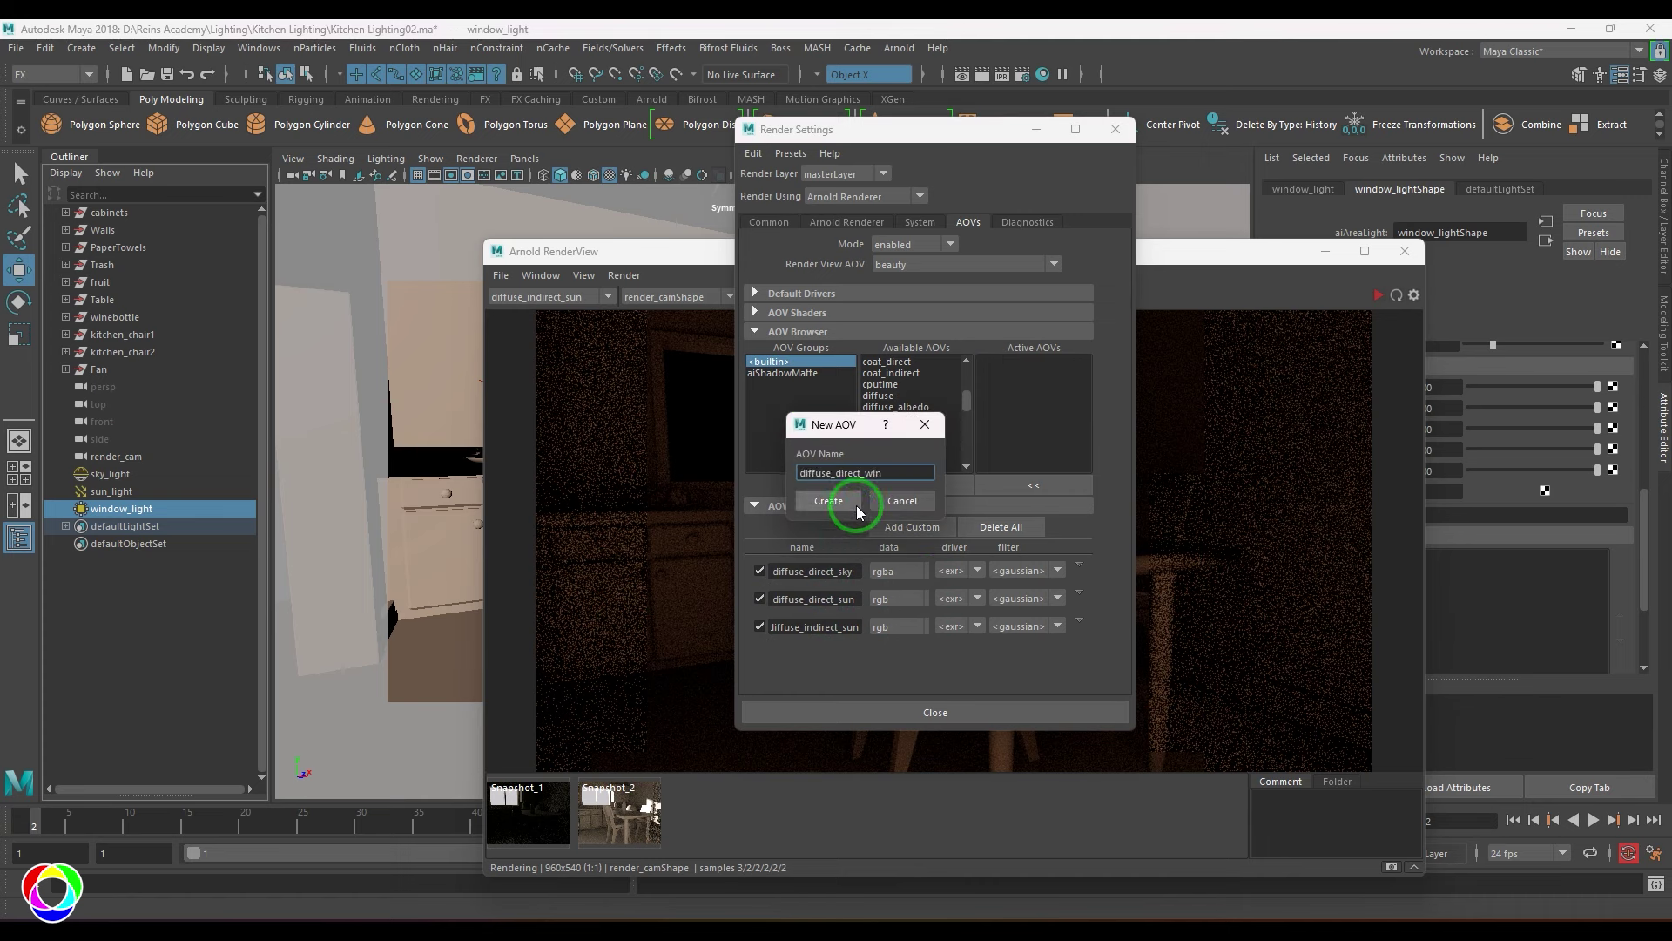
click(832, 501)
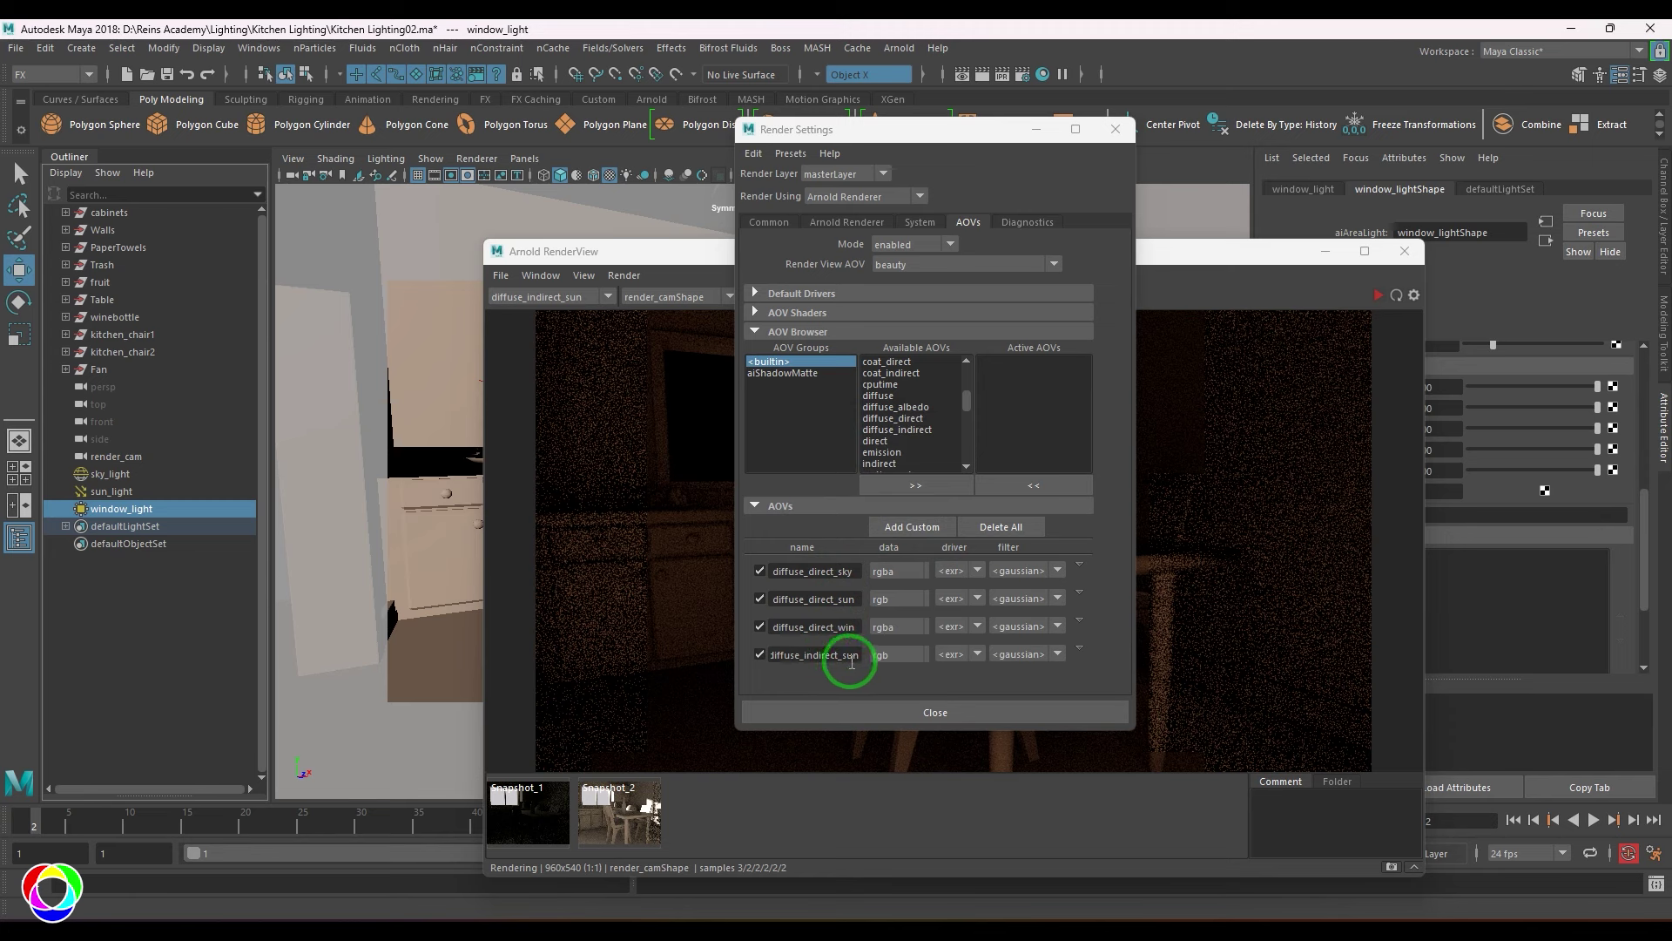
Add two custom AOVs named diffuse_indirect_sky and diffuse_indirect_win, and close the render settings
drag(844, 656, 735, 642)
key(ctrl+c)
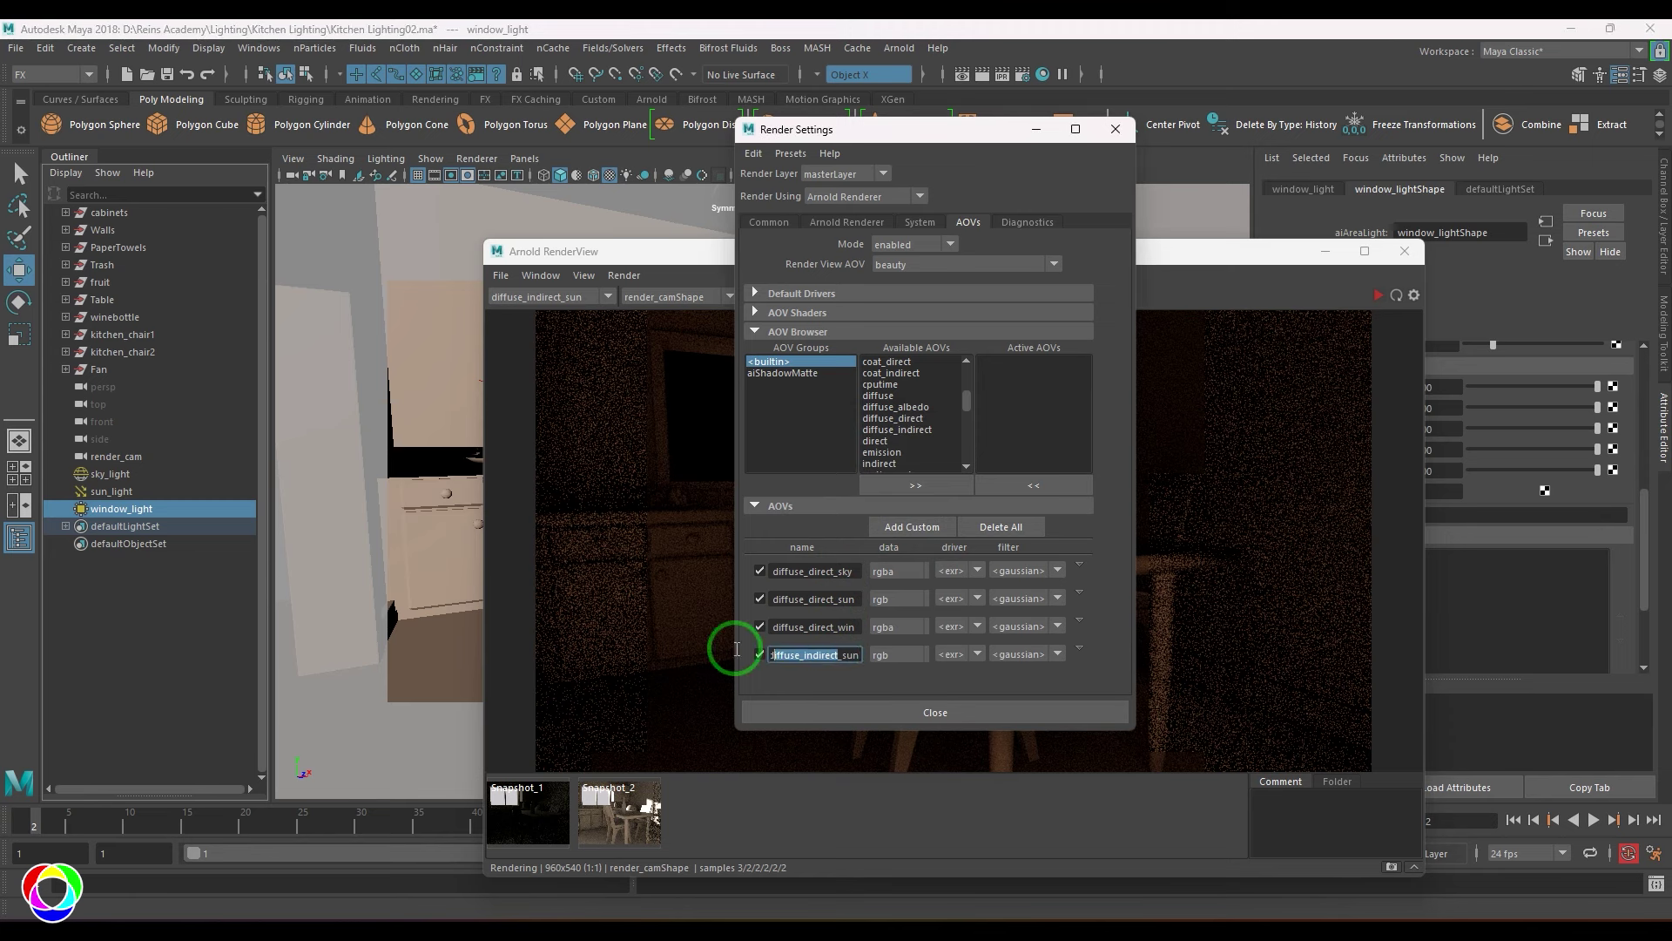
click(933, 526)
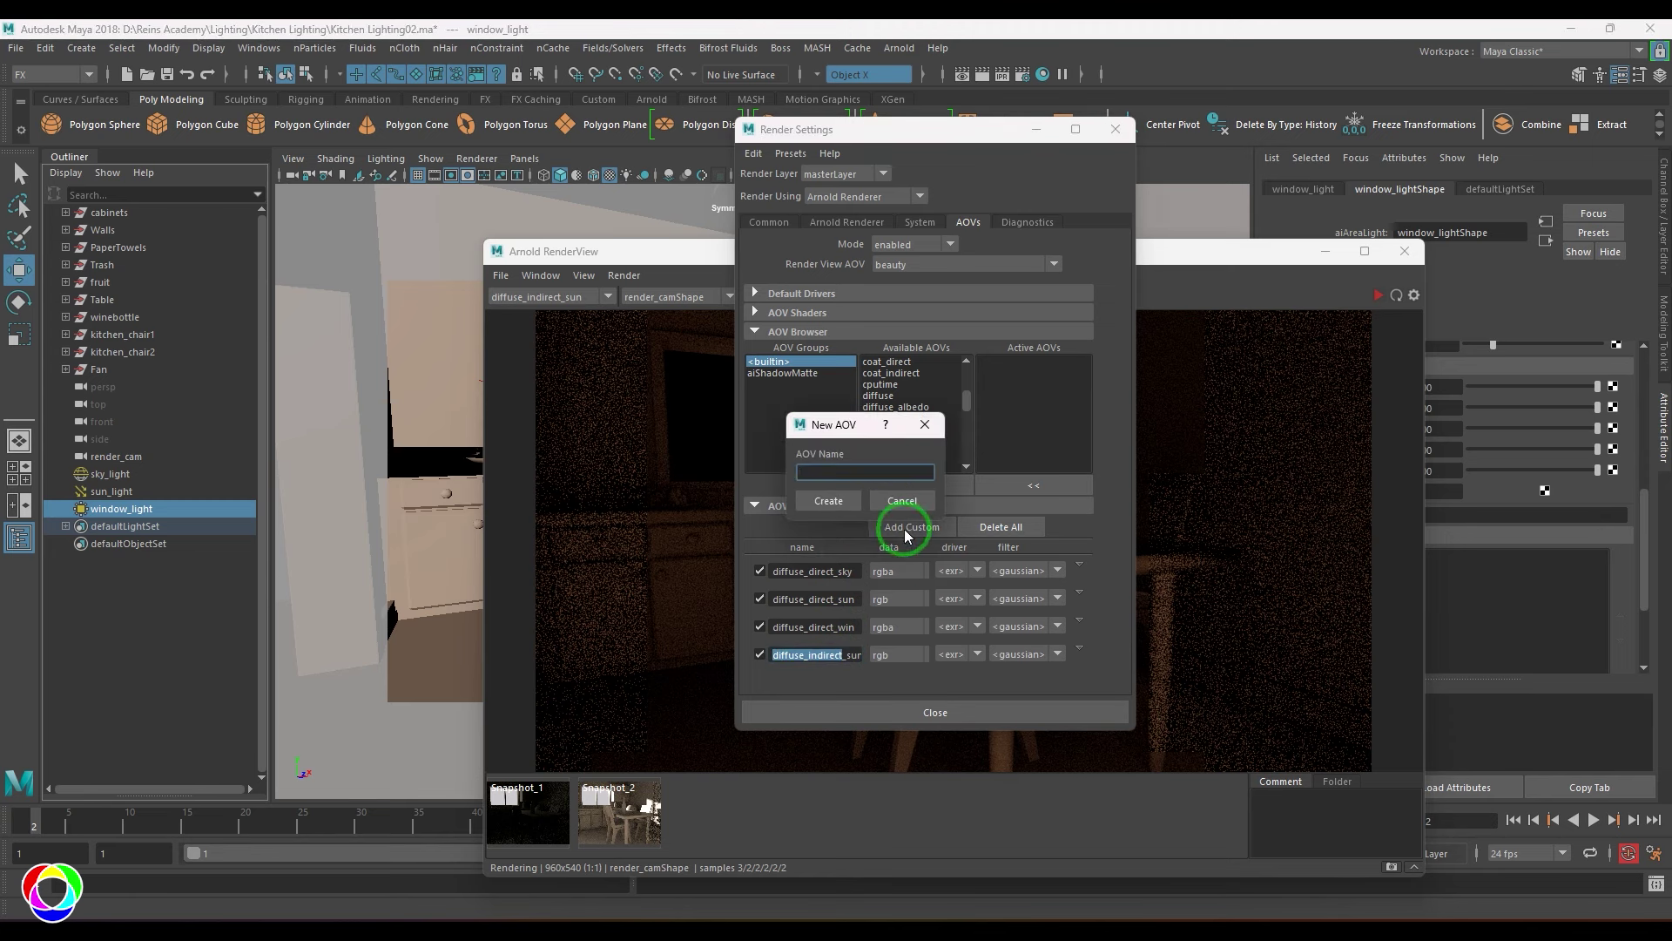
key(ctrl+v)
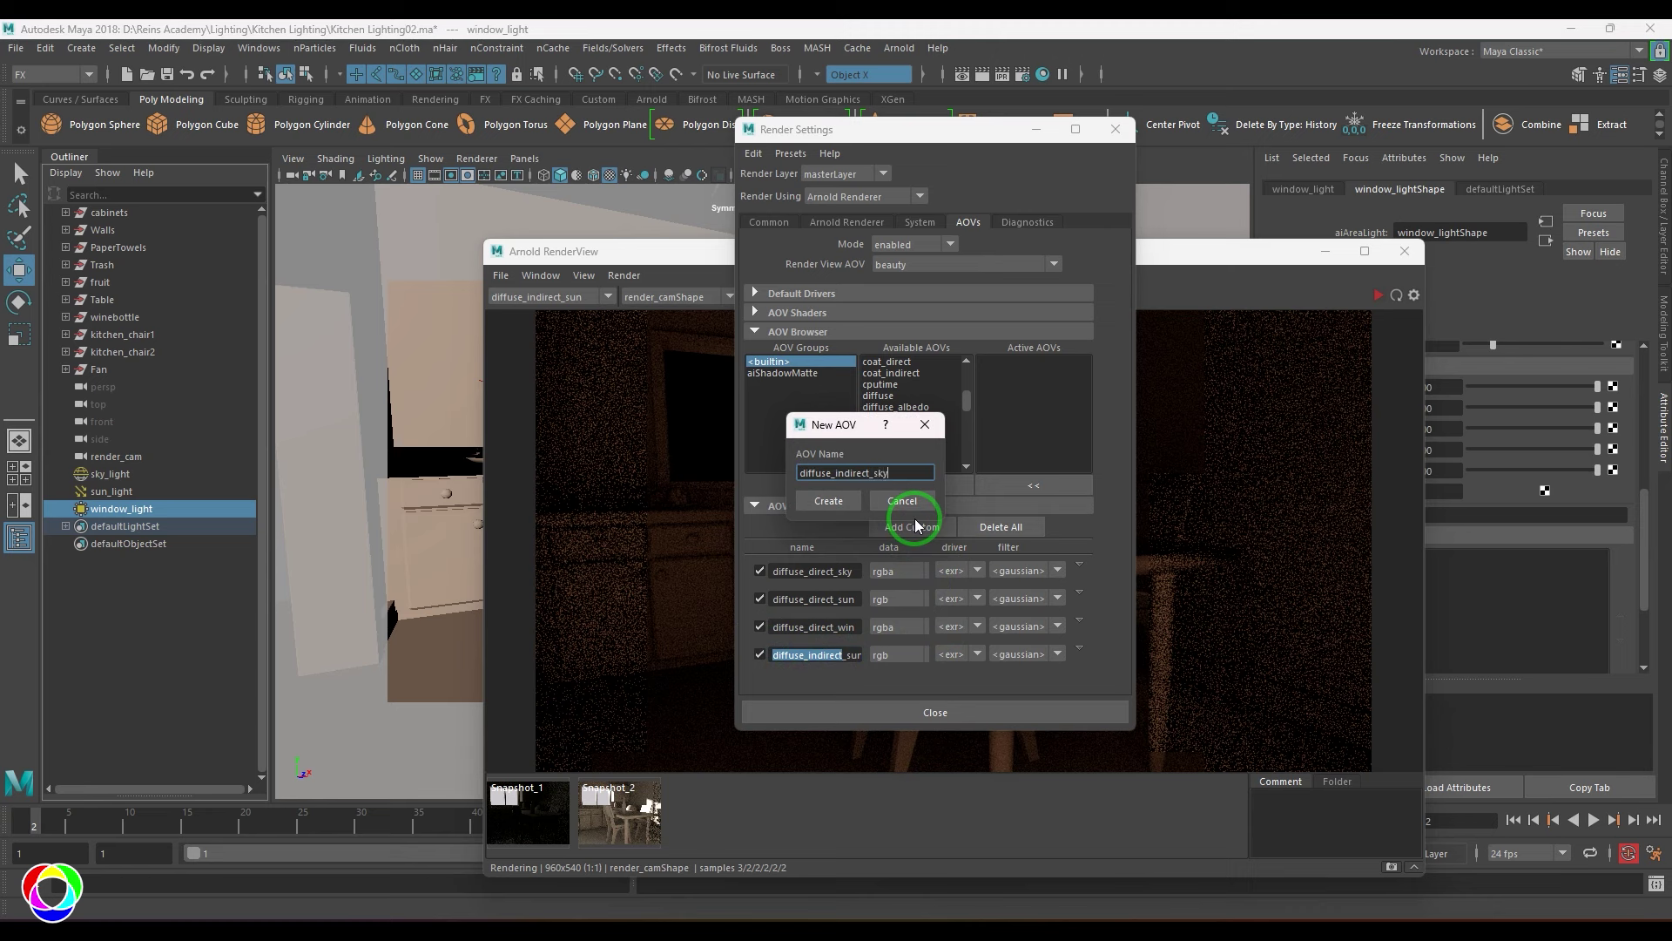
click(826, 500)
click(876, 529)
key(ctrl+v)
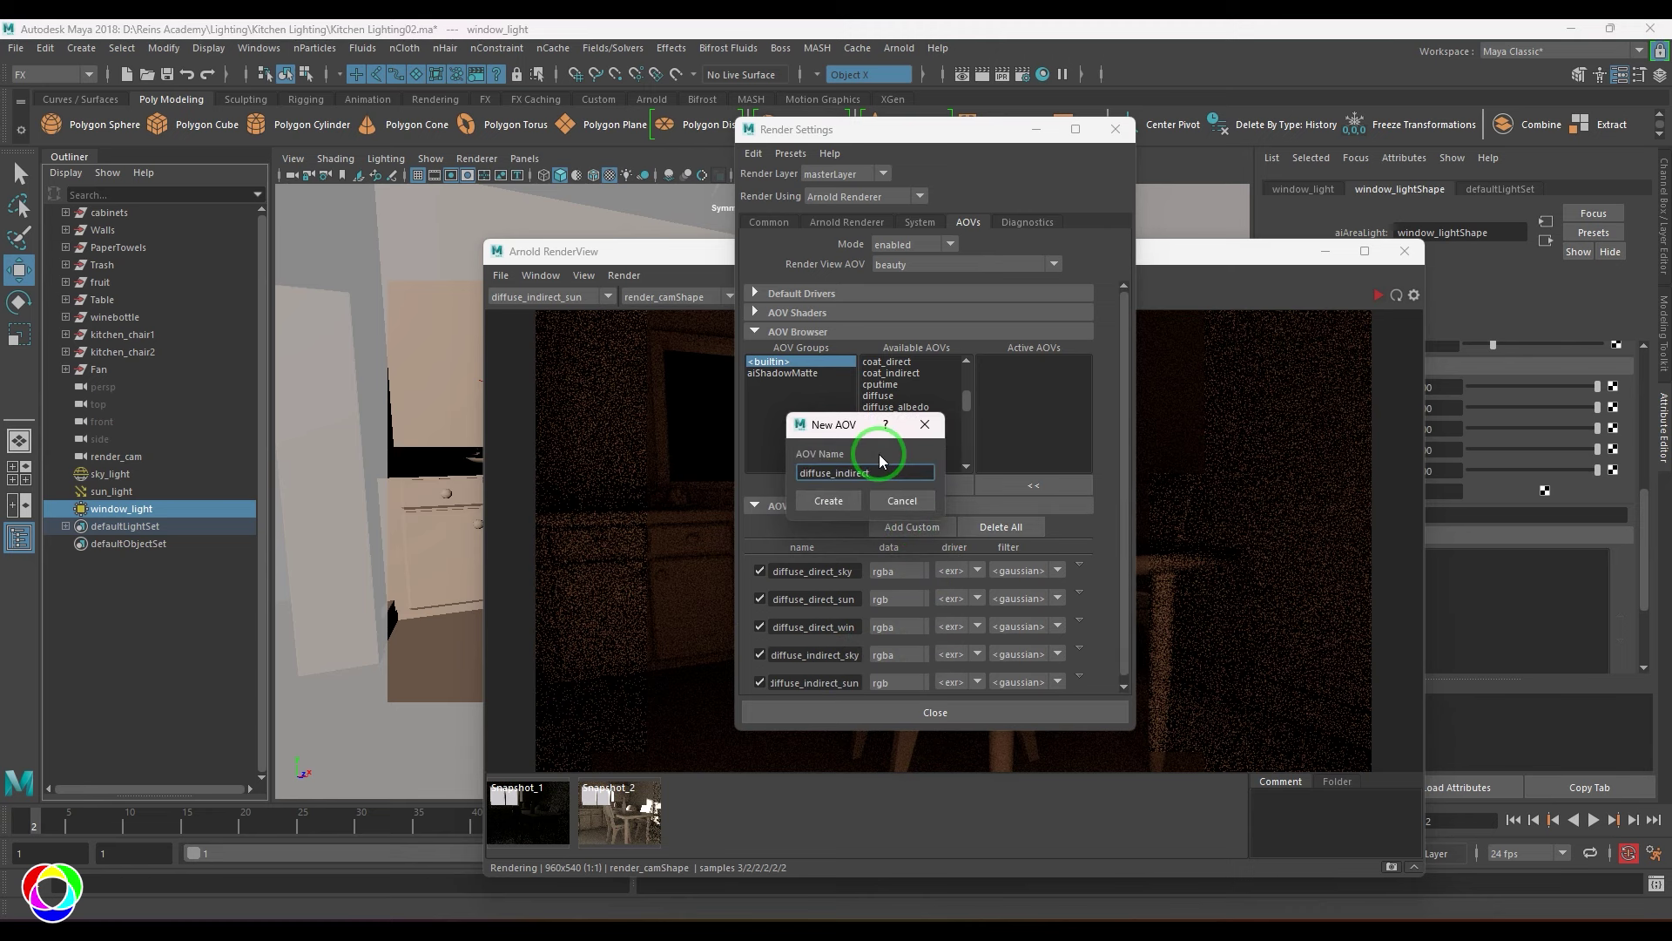
click(823, 503)
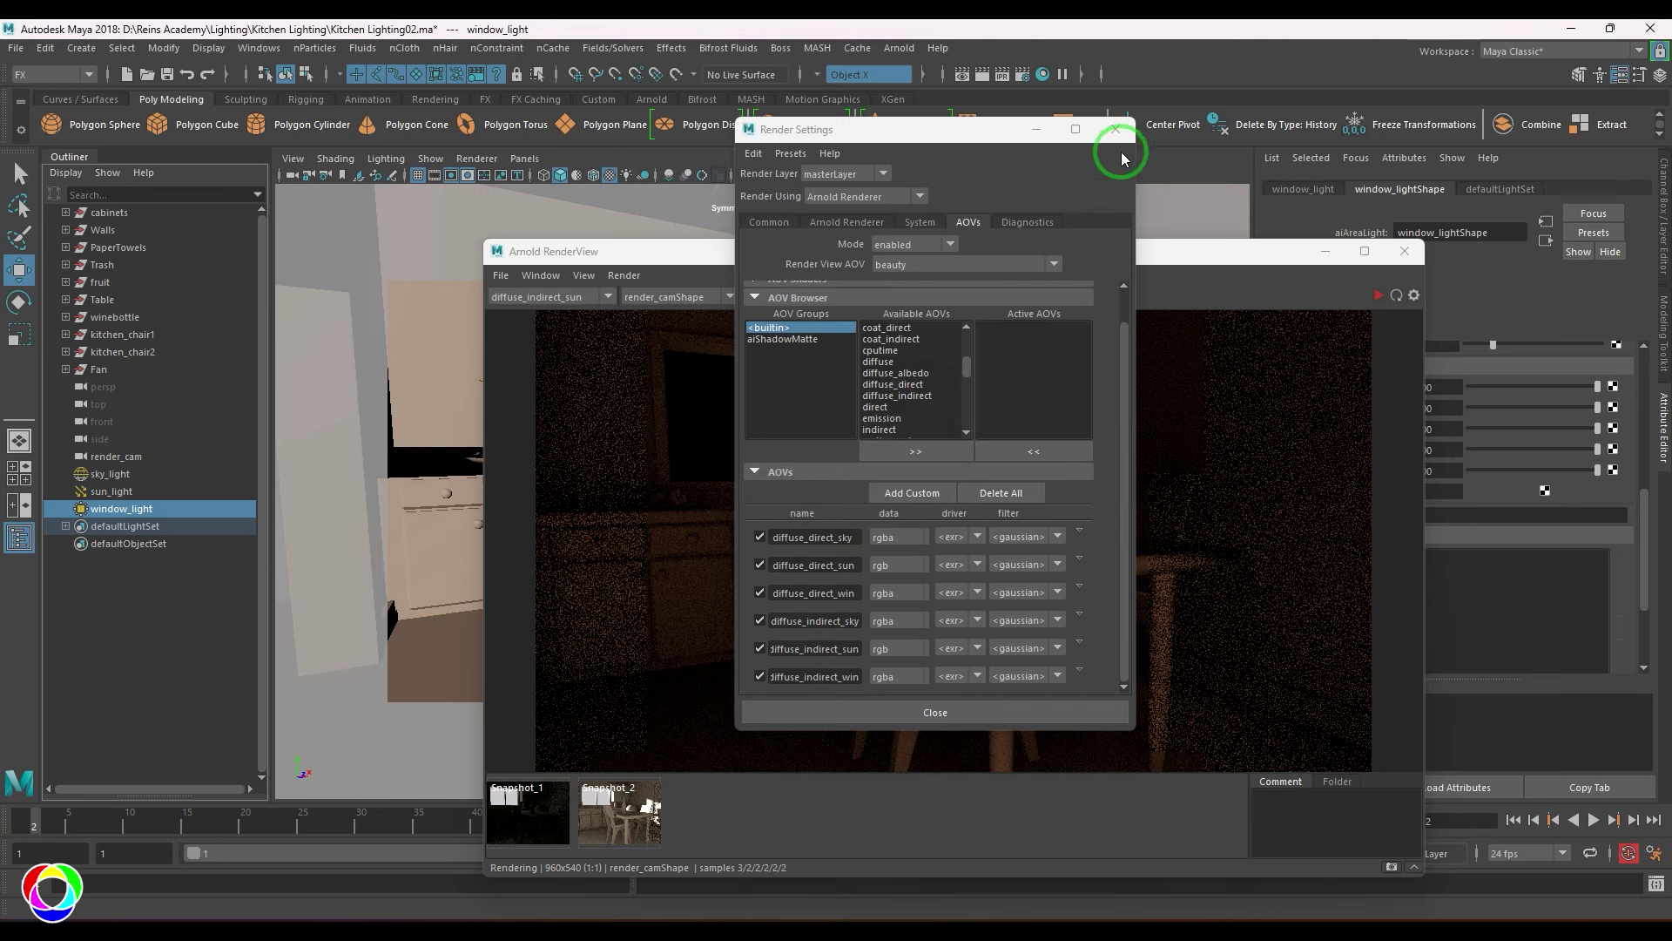
click(1116, 129)
Switch the render view to the Beauty pass, reopen it and restart the Arnold render
drag(944, 254, 822, 173)
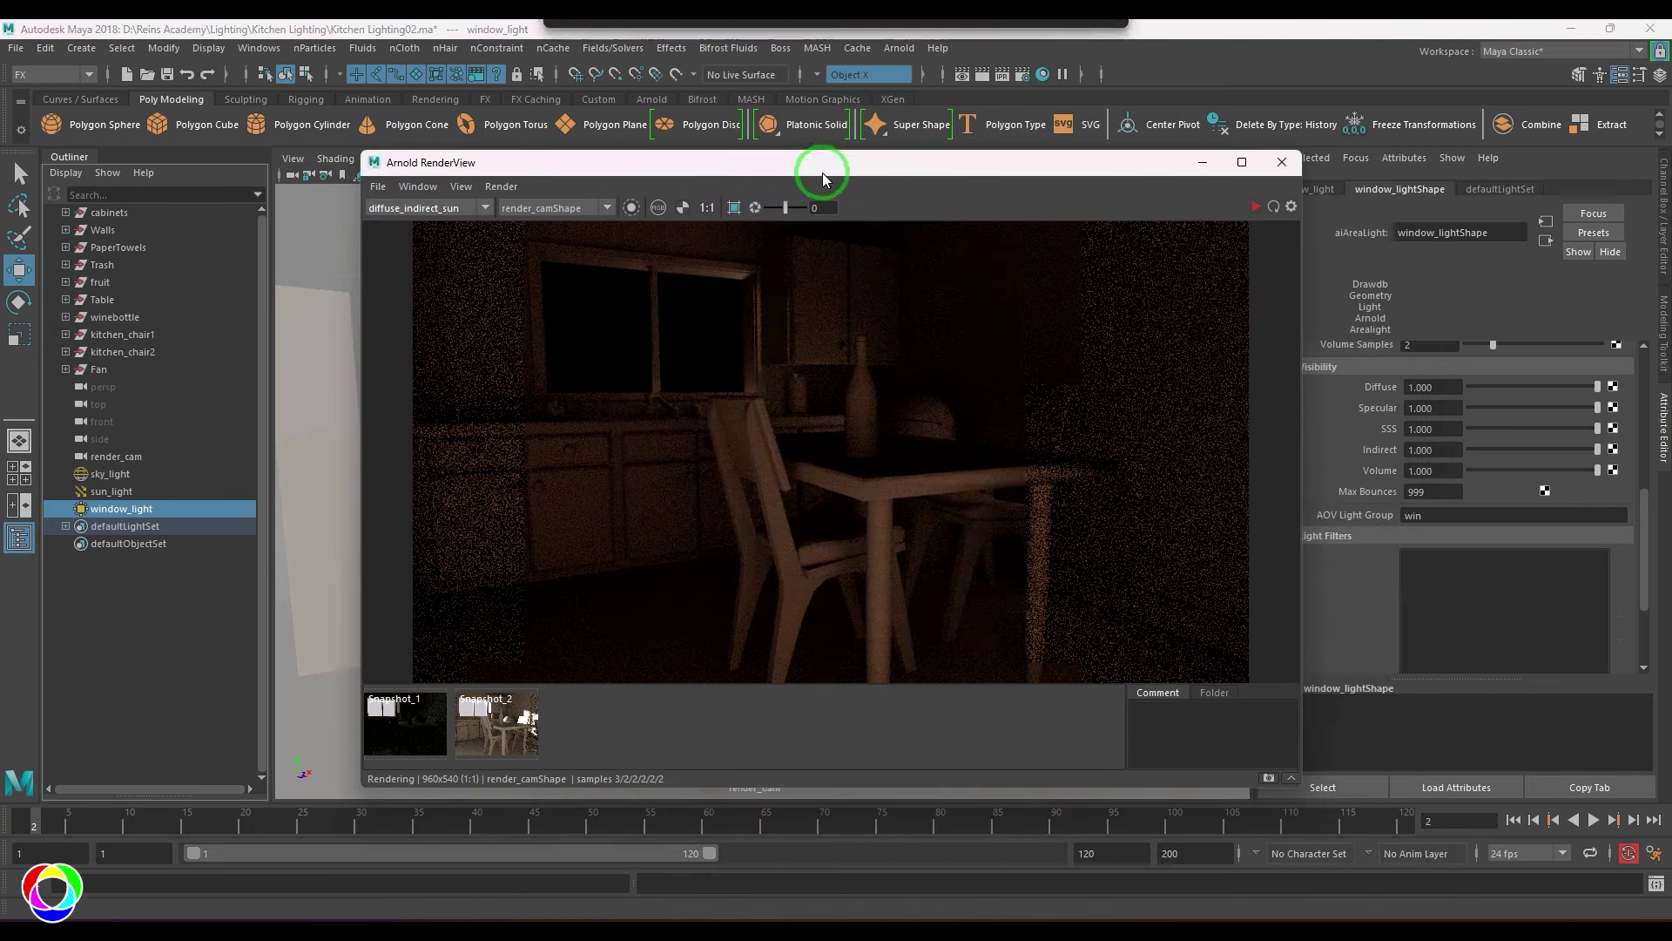
click(431, 225)
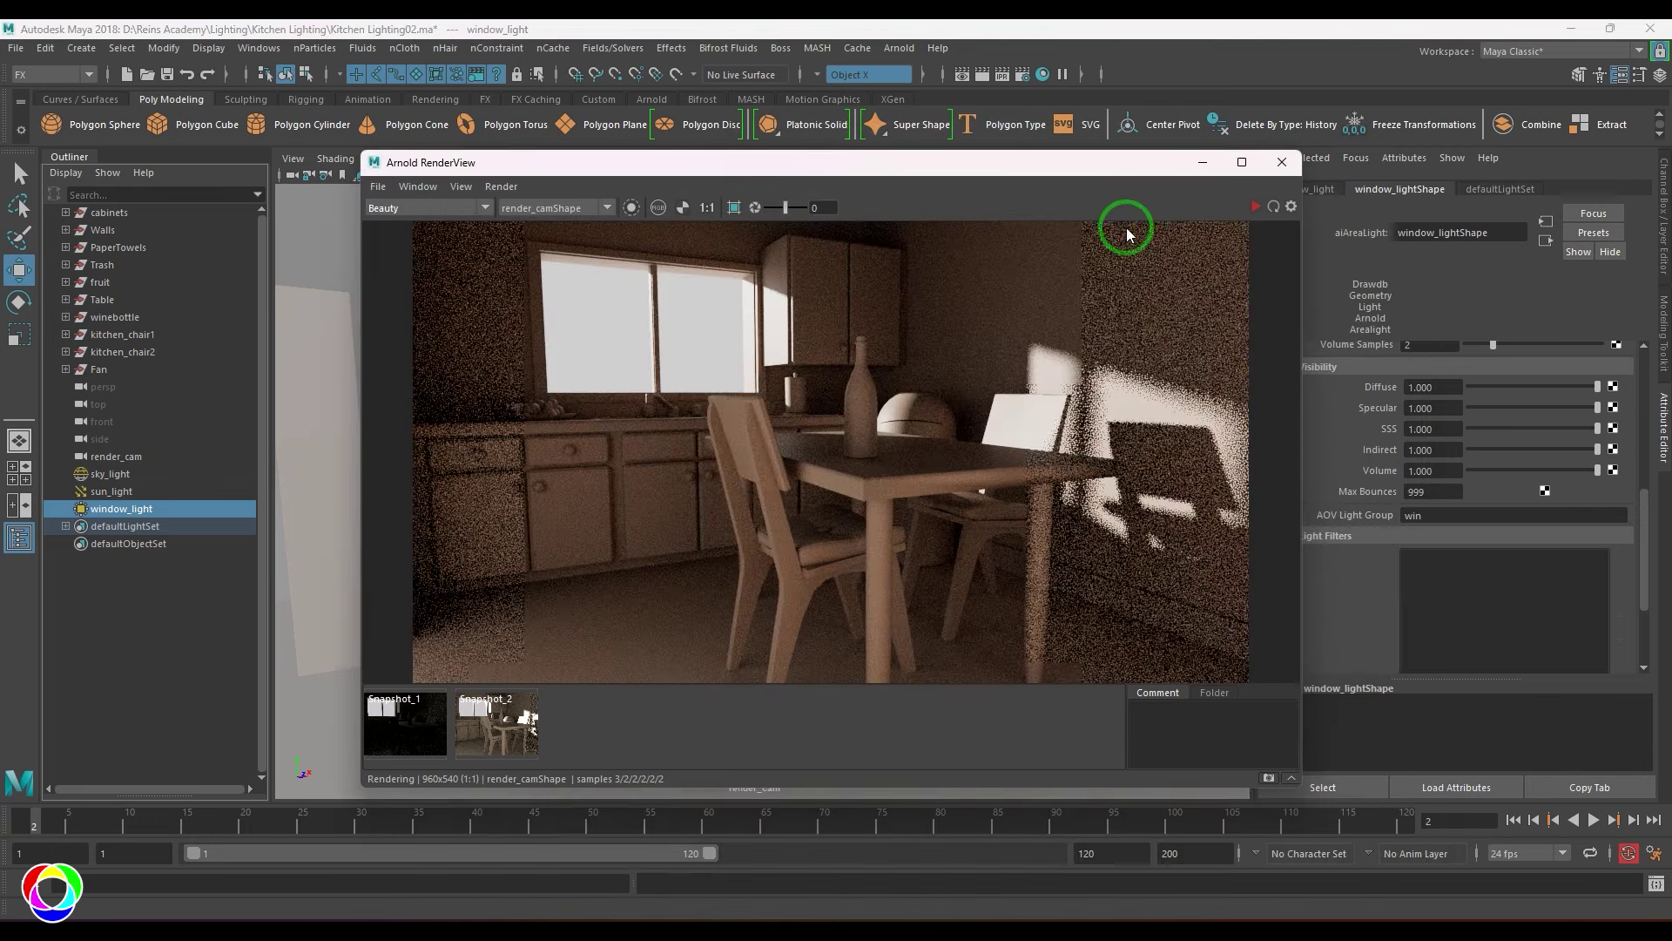
click(1282, 163)
click(899, 48)
click(914, 69)
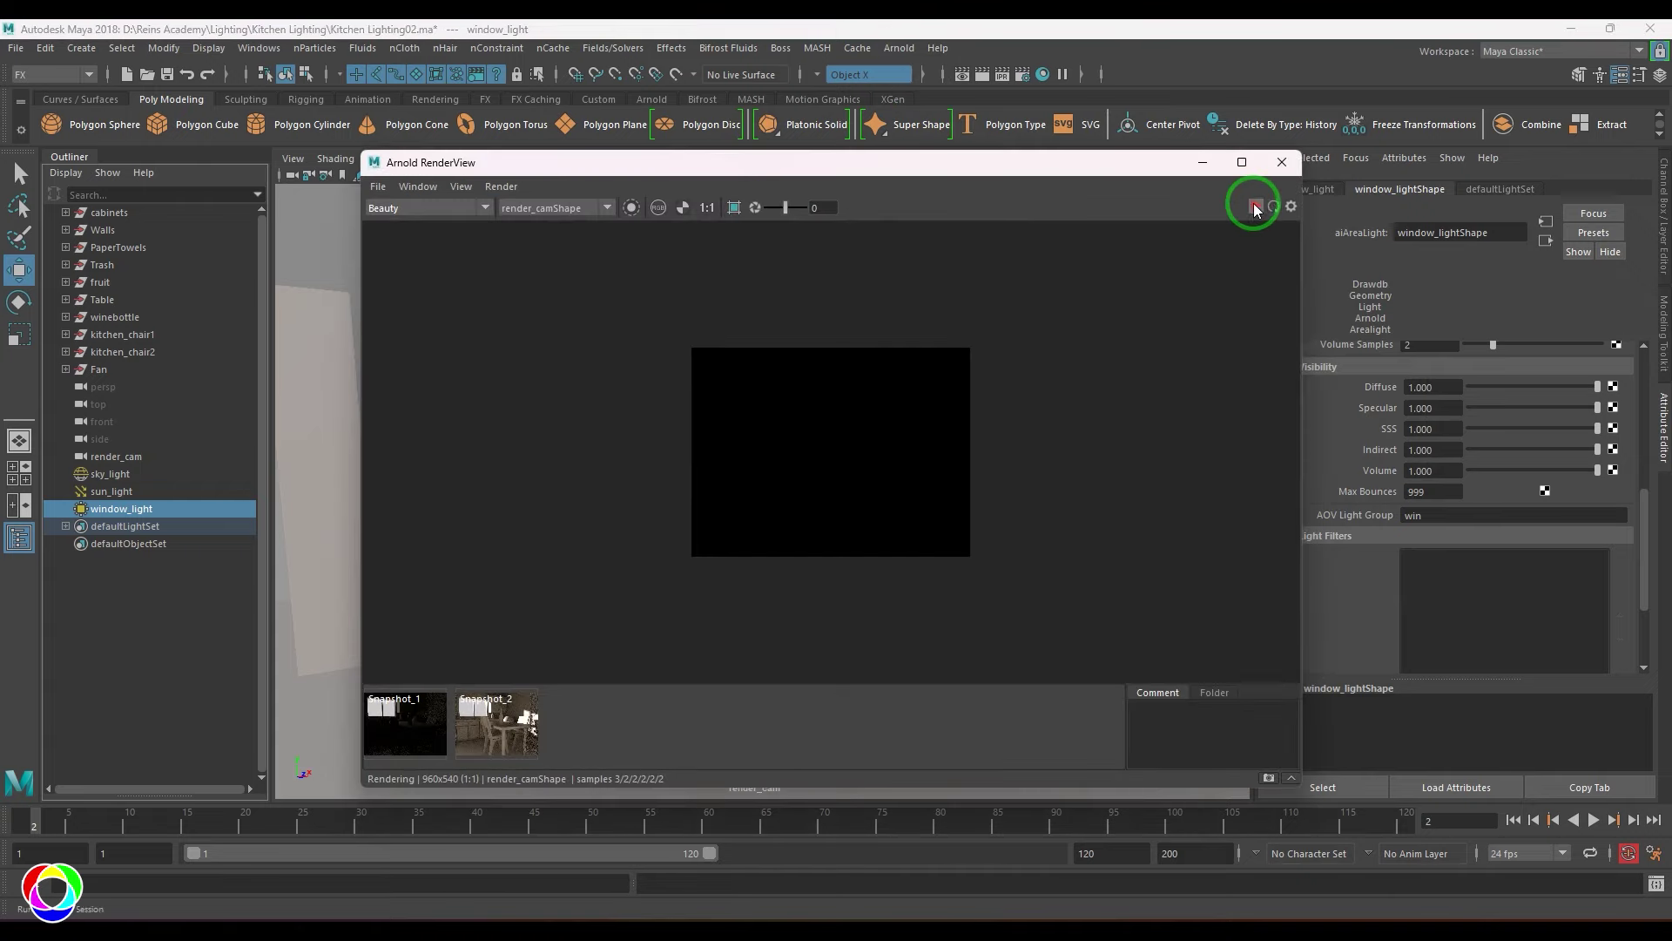
click(1255, 209)
Examine the diffuse_direct and diffuse_indirect passes of the sky, sun and win light groups one after another
click(423, 207)
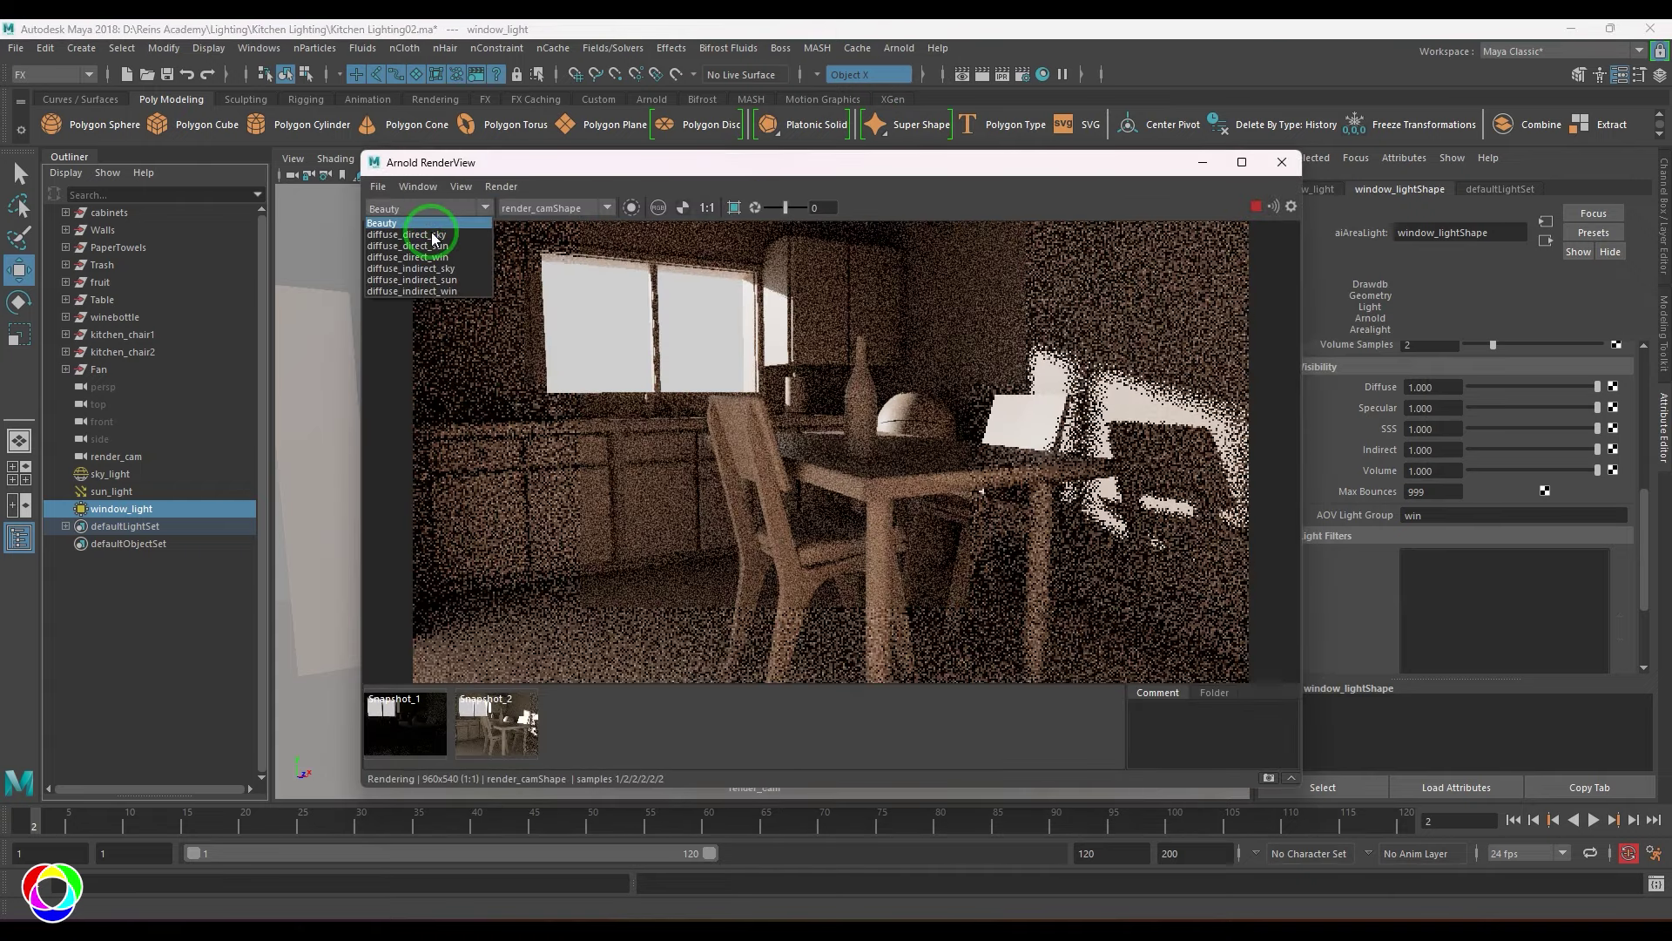
click(432, 235)
click(427, 209)
click(438, 246)
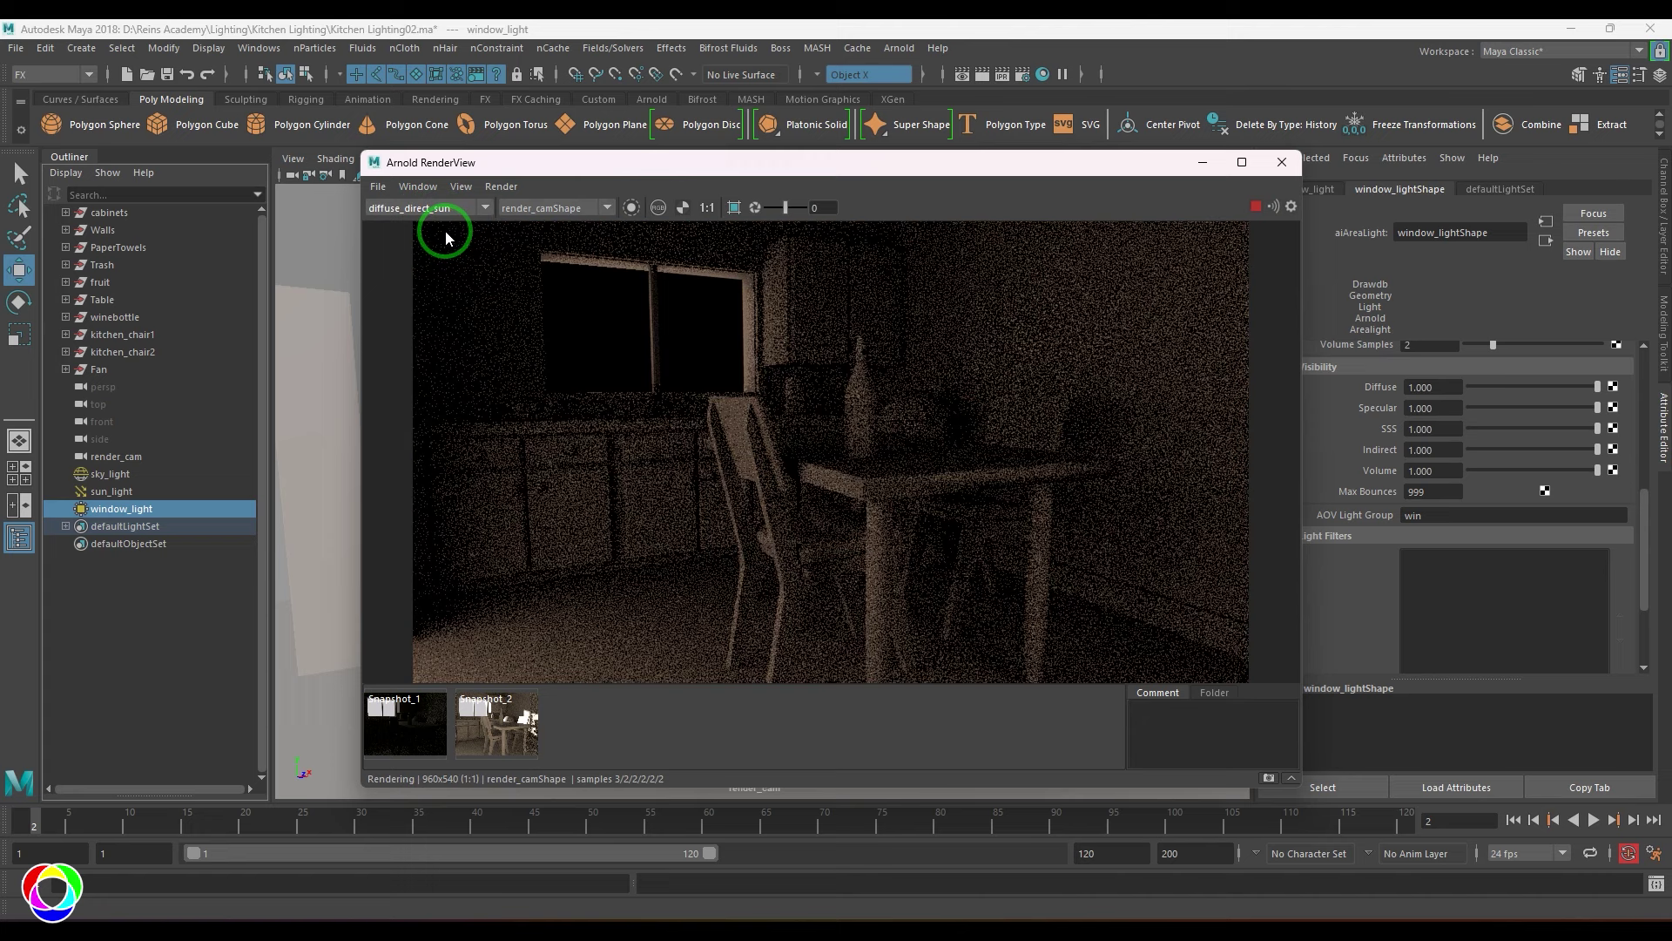
click(446, 209)
click(453, 250)
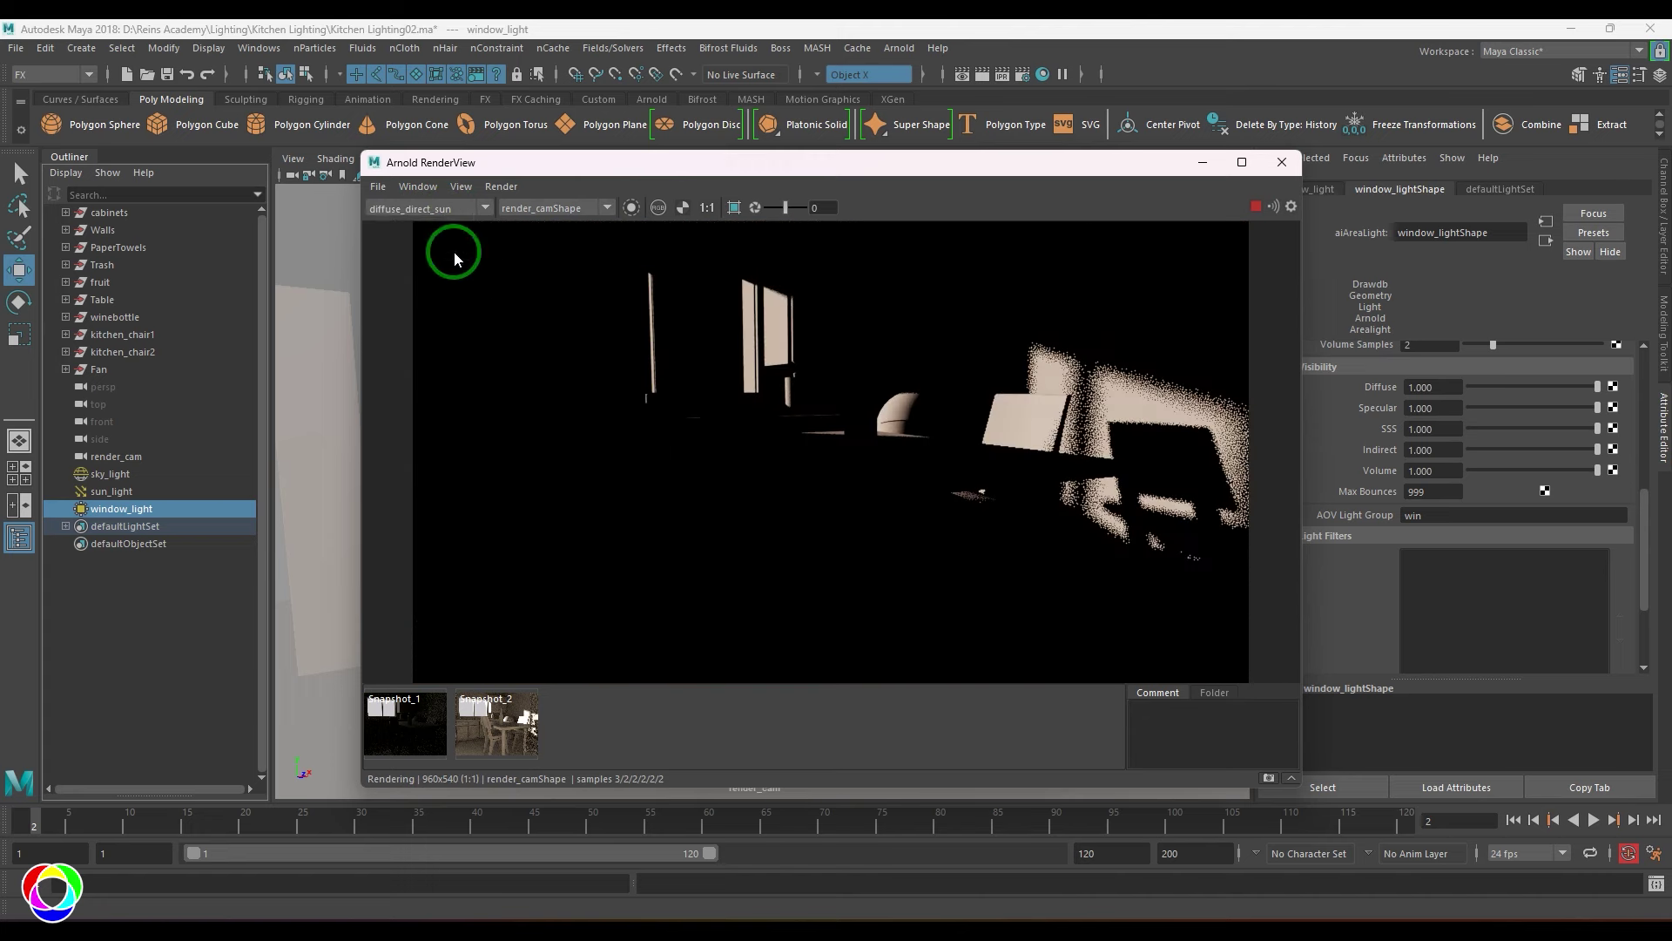
click(466, 207)
click(455, 269)
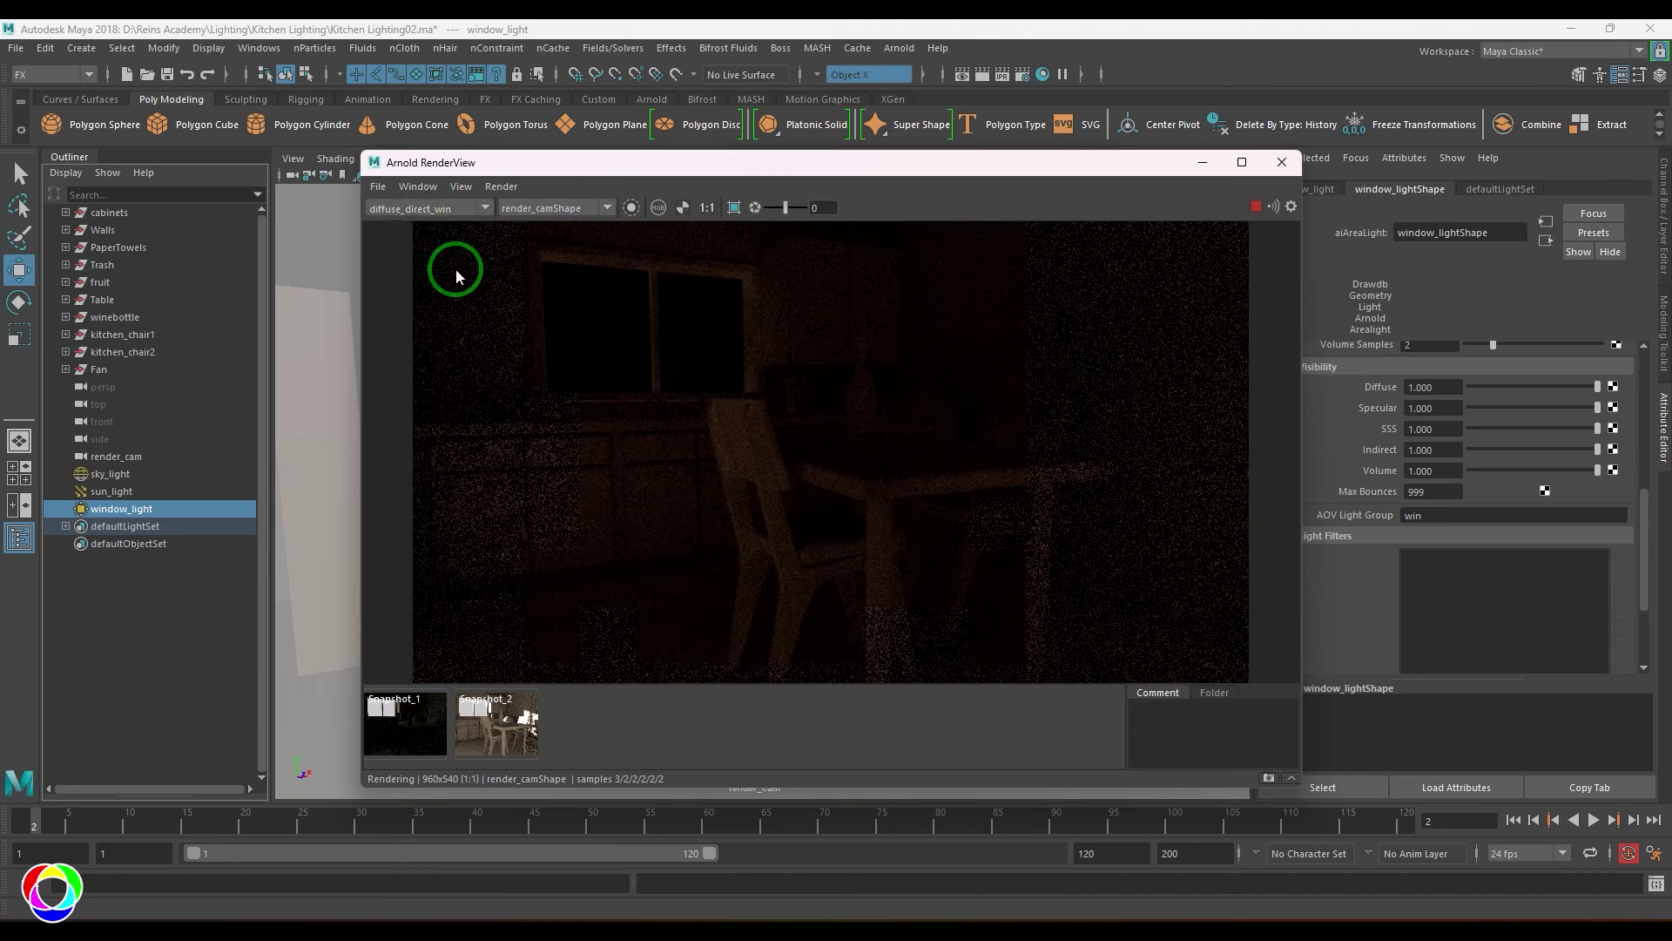
click(472, 207)
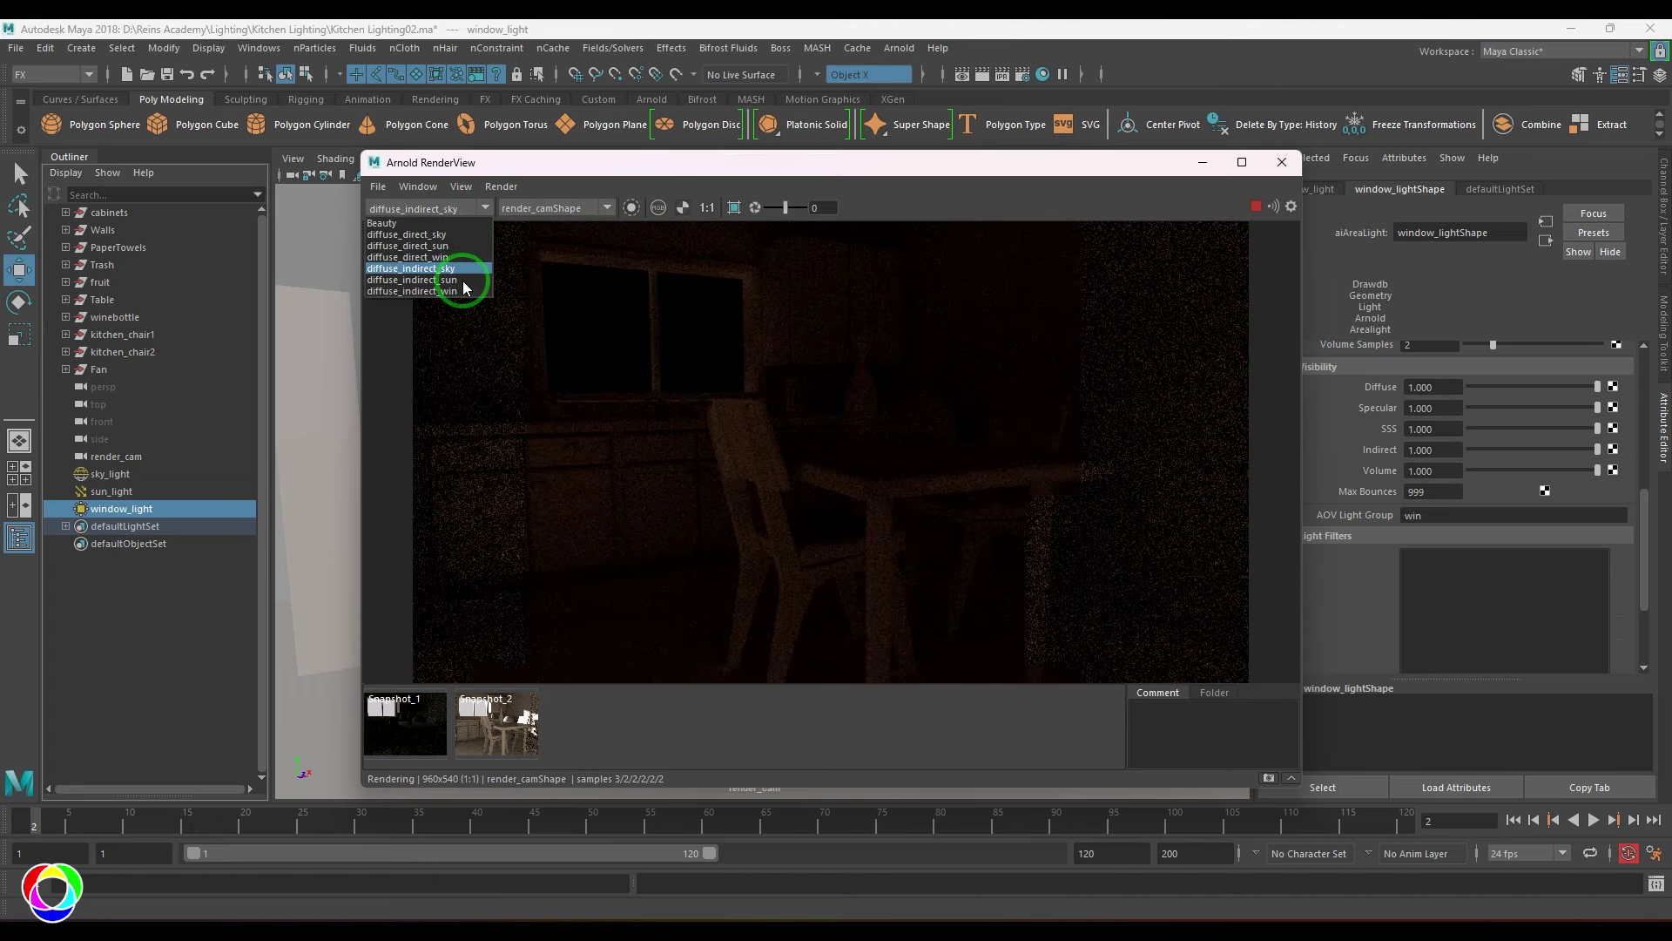
click(463, 279)
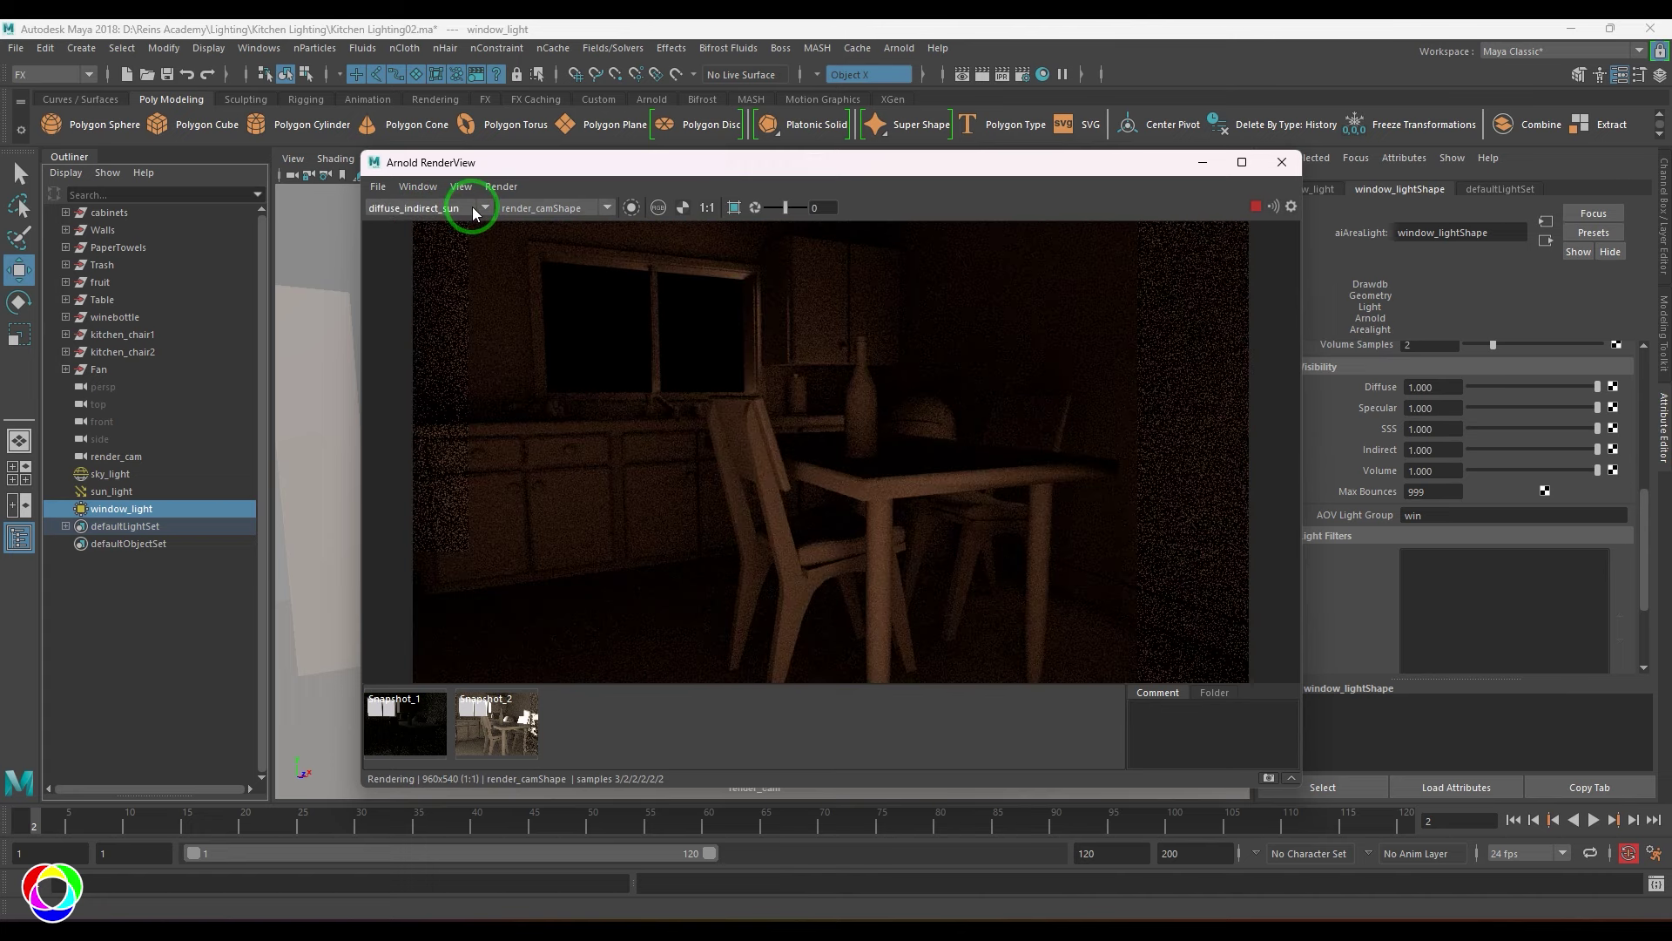
click(472, 207)
click(447, 291)
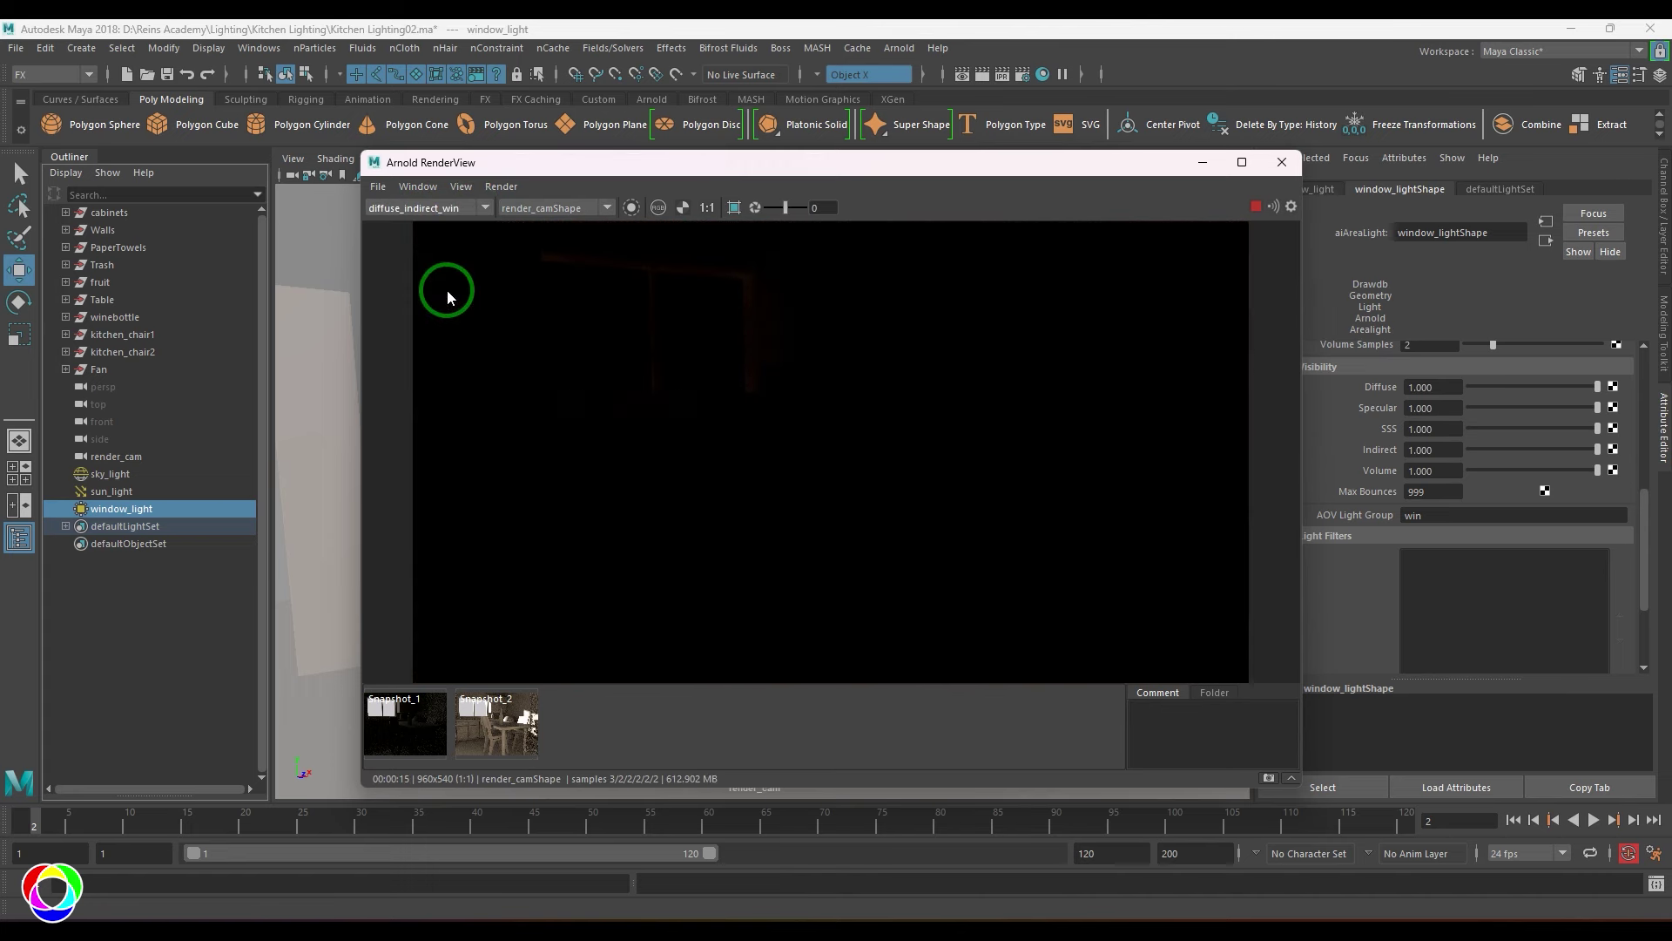
Return the render view to the Beauty pass and activate the built-in specular_direct and specular_indirect AOVs in the render settings
click(457, 207)
click(451, 223)
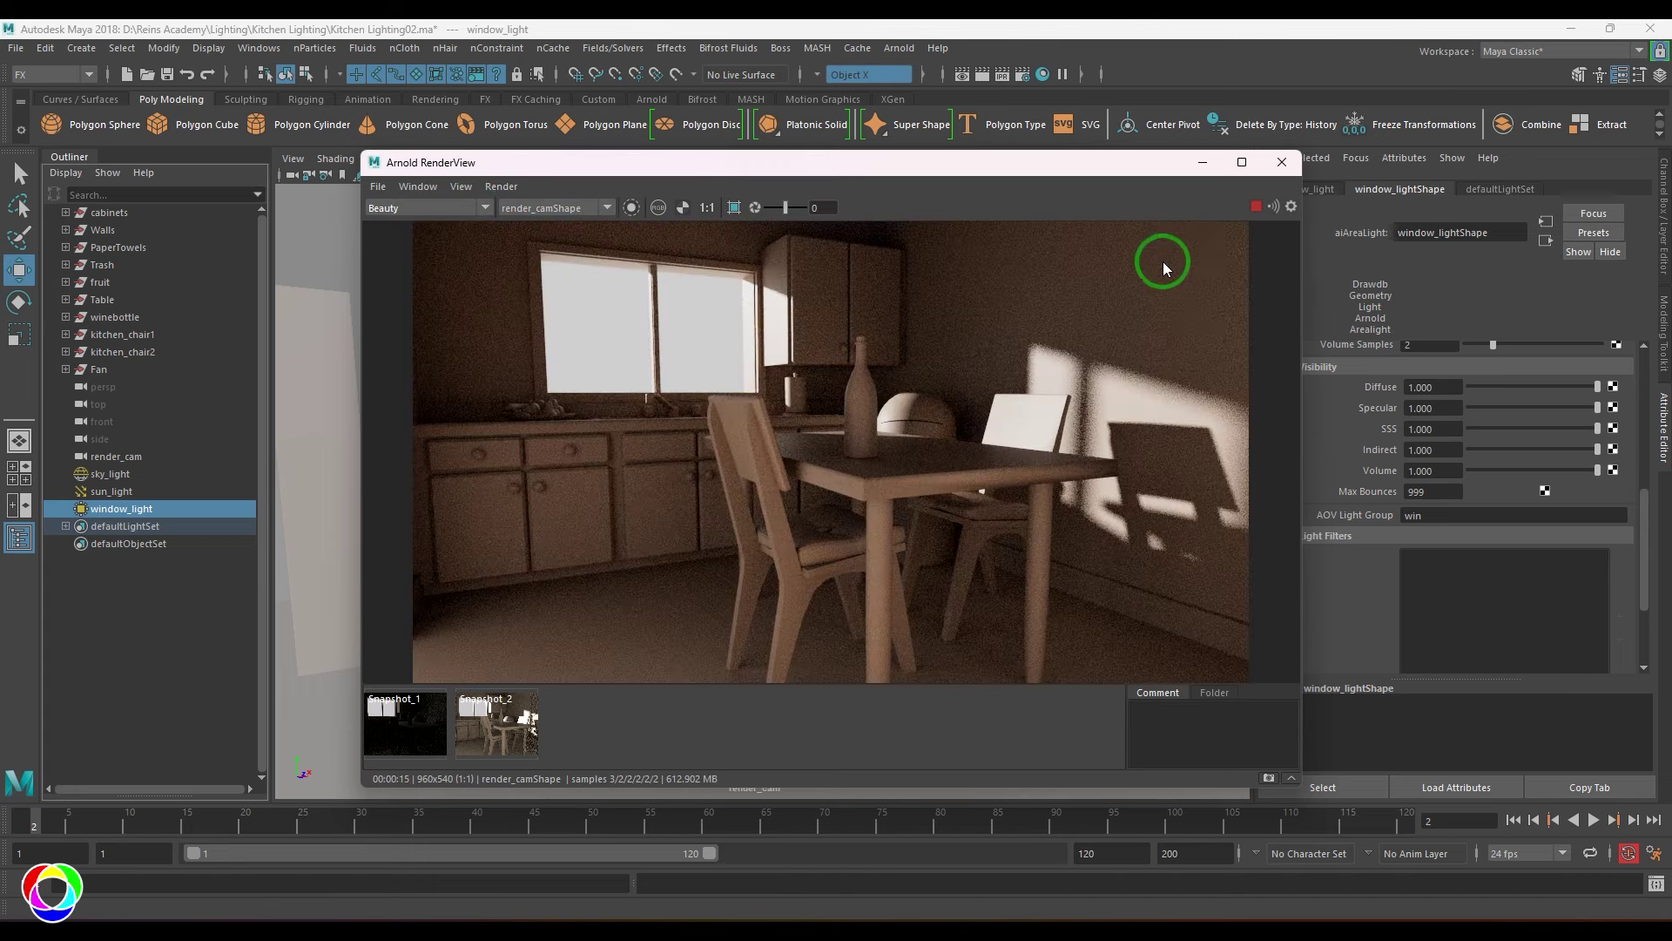
click(1022, 74)
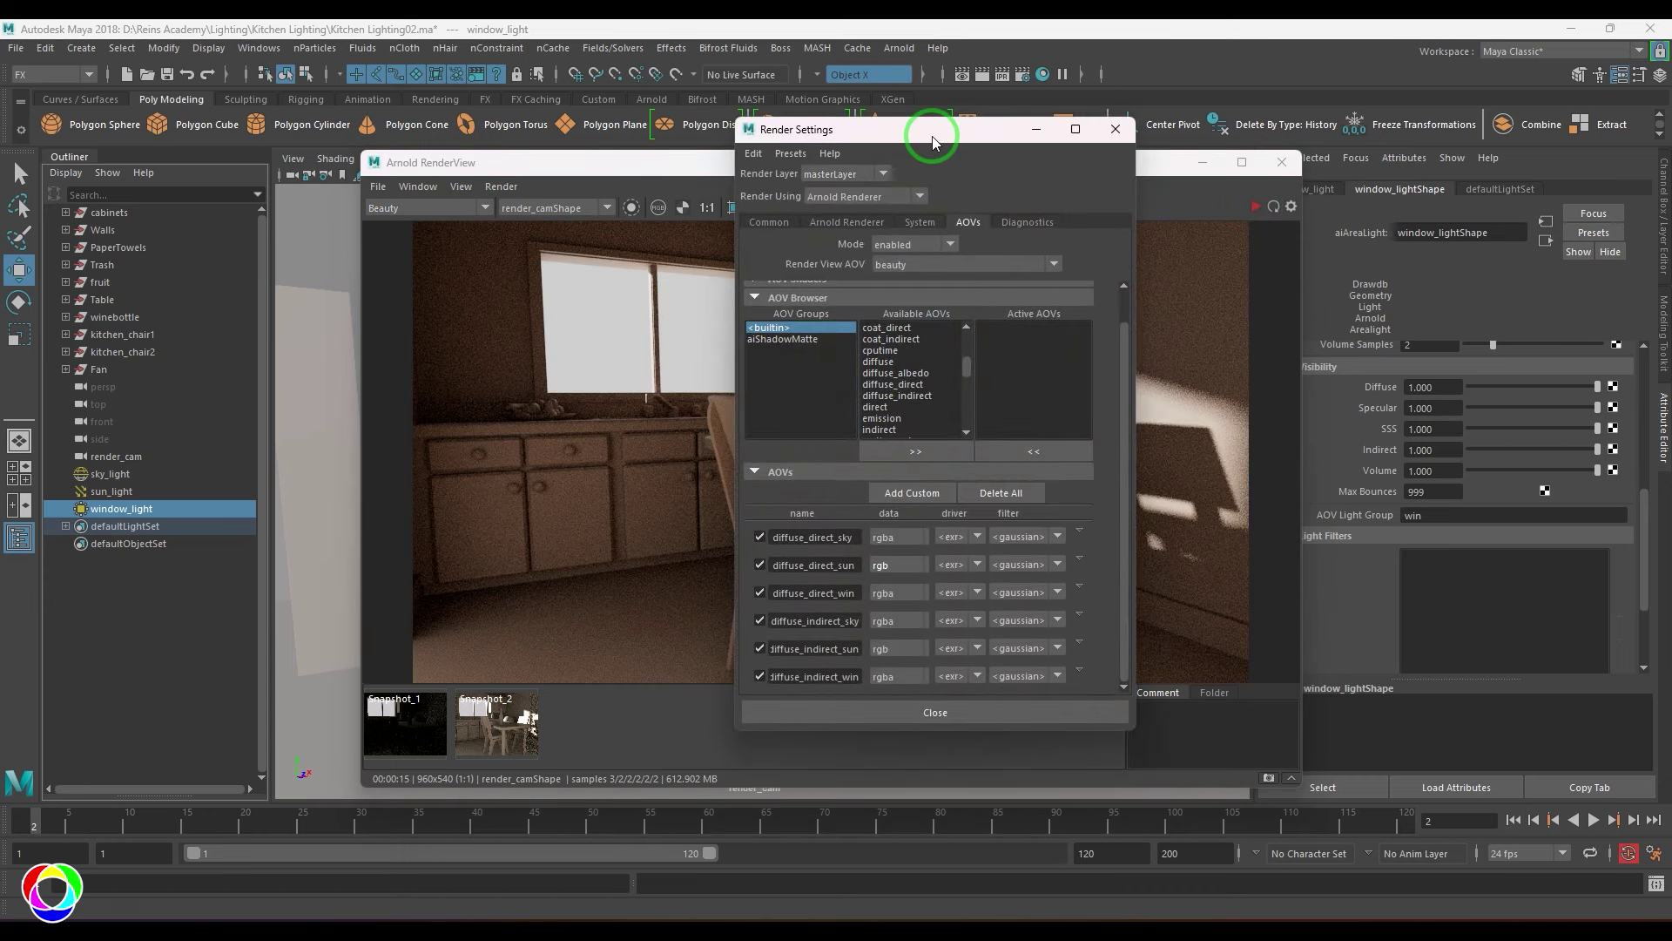
drag(932, 136, 835, 76)
scroll(828, 349, down, 3)
click(829, 347)
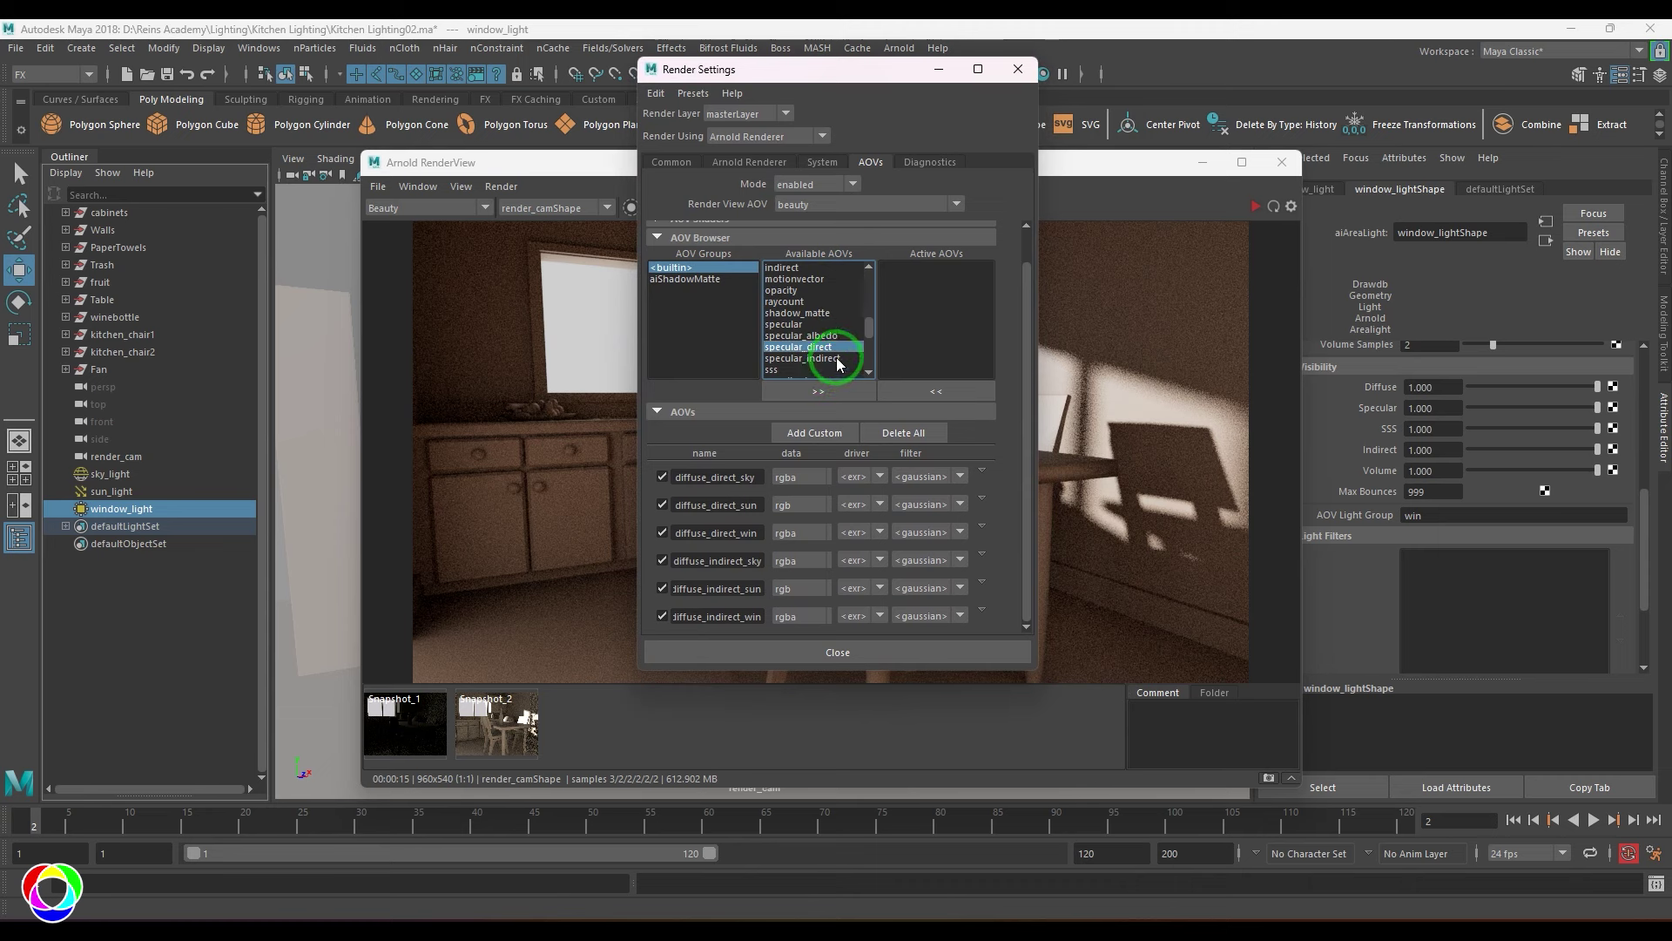
scroll(836, 366, down, 1)
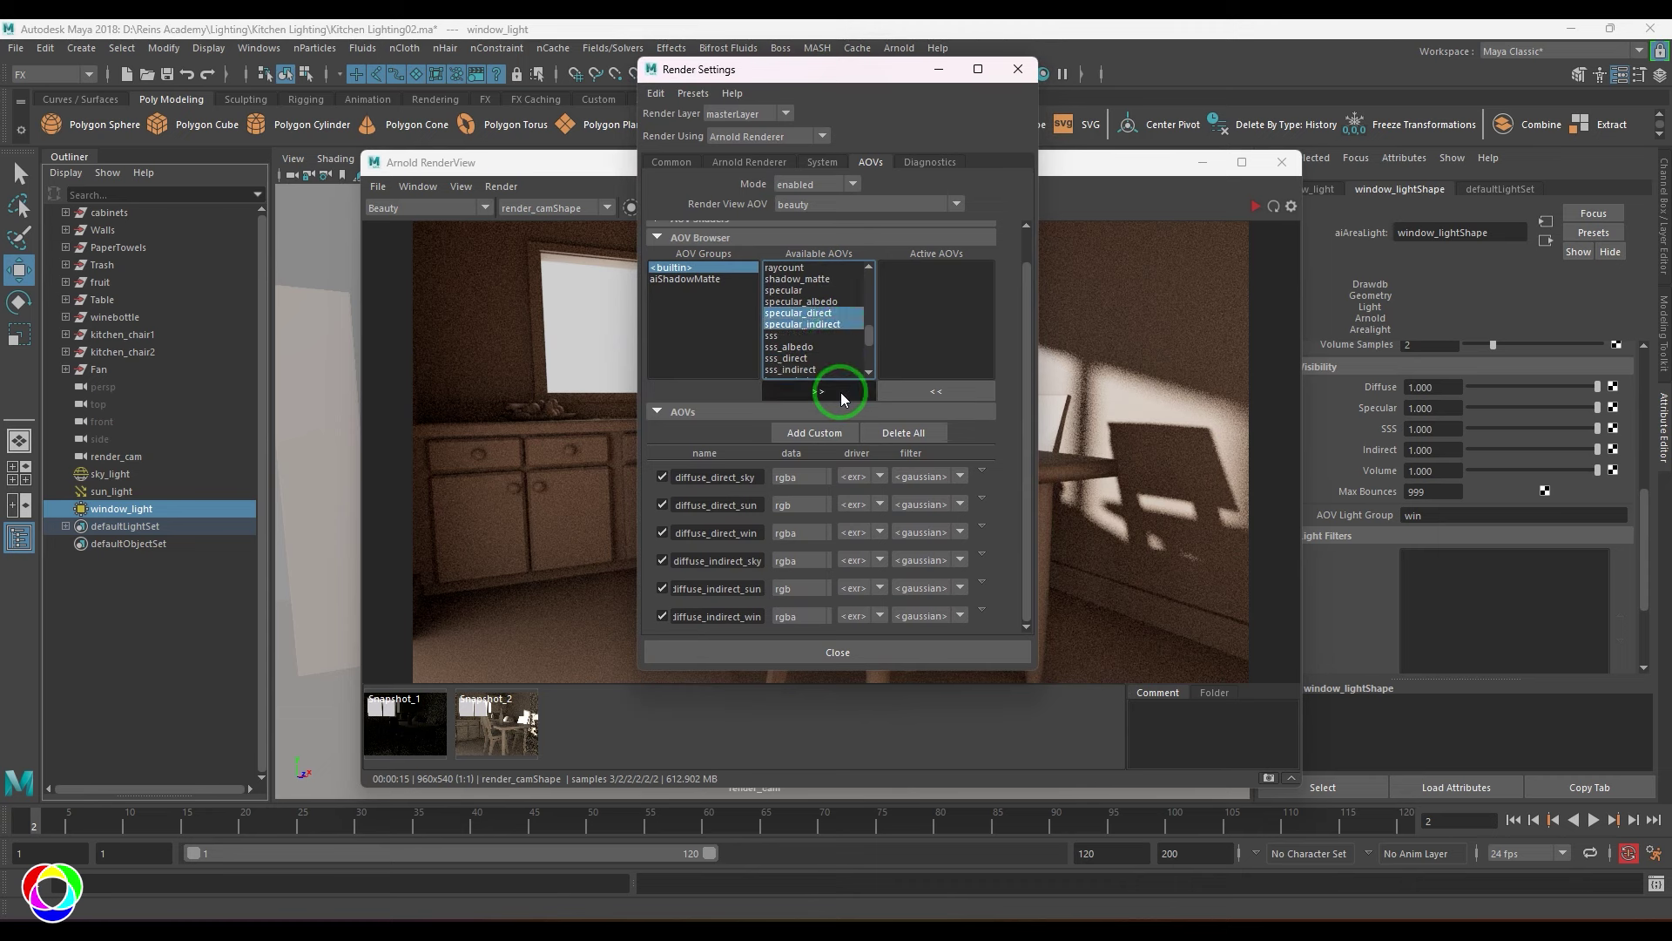
click(840, 392)
Rename the specular_direct AOV as specular_direct_sky and copy its name
scroll(790, 514, down, 1)
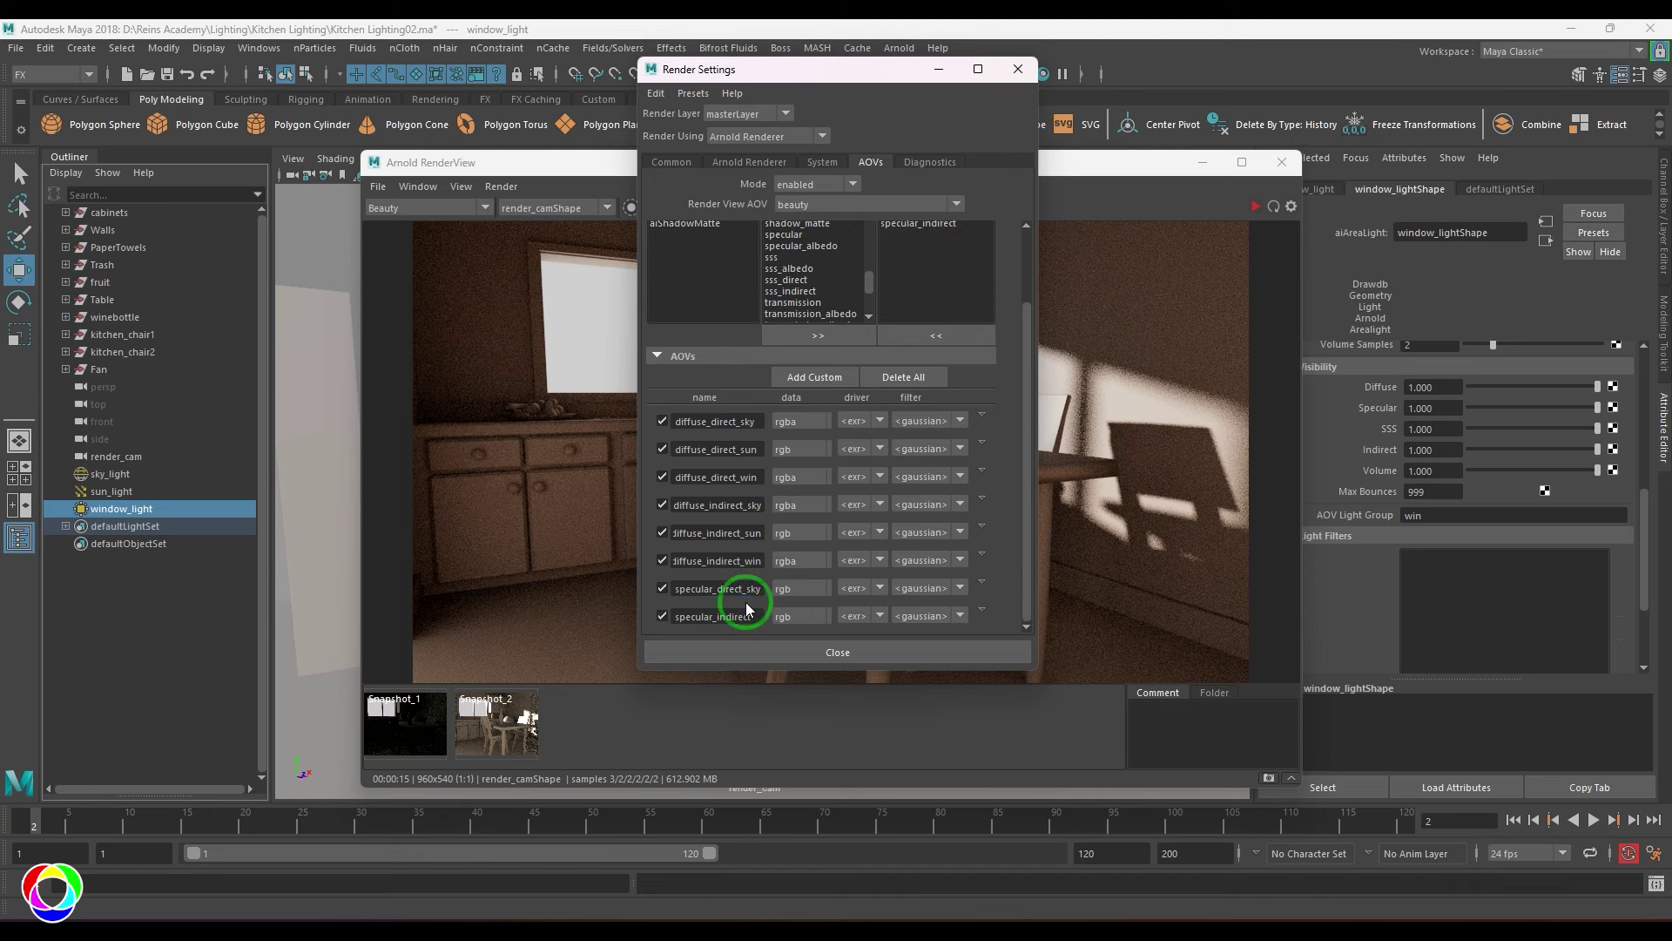
key(Return)
key(ctrl+c)
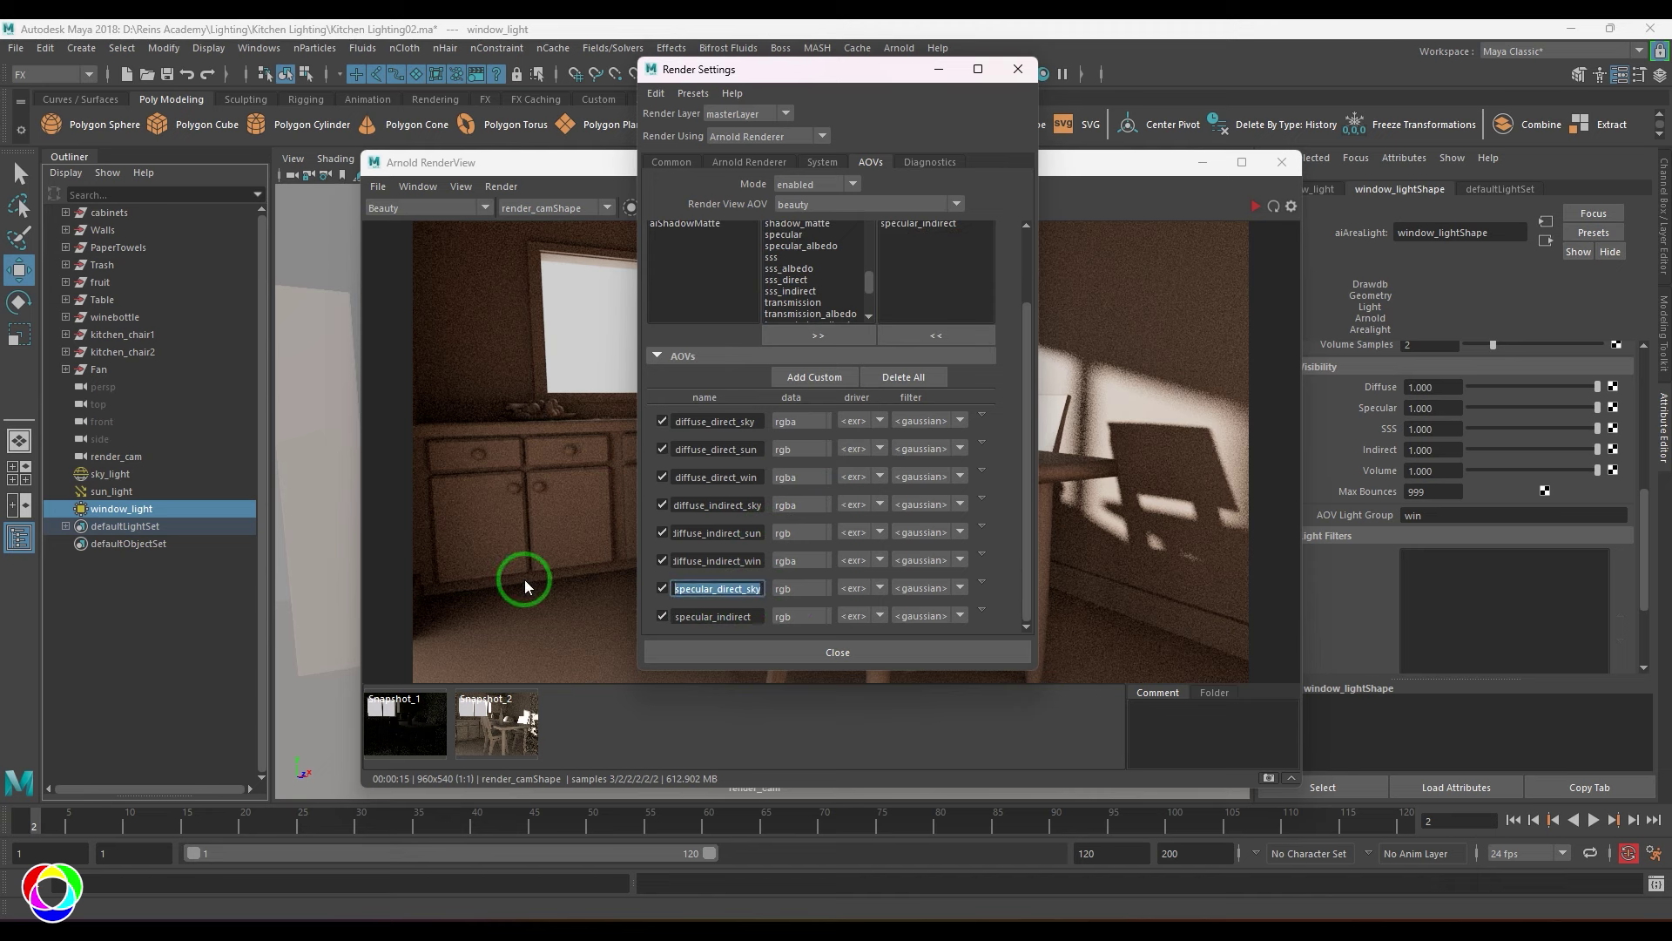
Add two custom AOVs named specular_direct_sun and specular_direct_win, reusing the copied name
click(814, 376)
key(ctrl+v)
drag(870, 473, 911, 474)
text(sun)
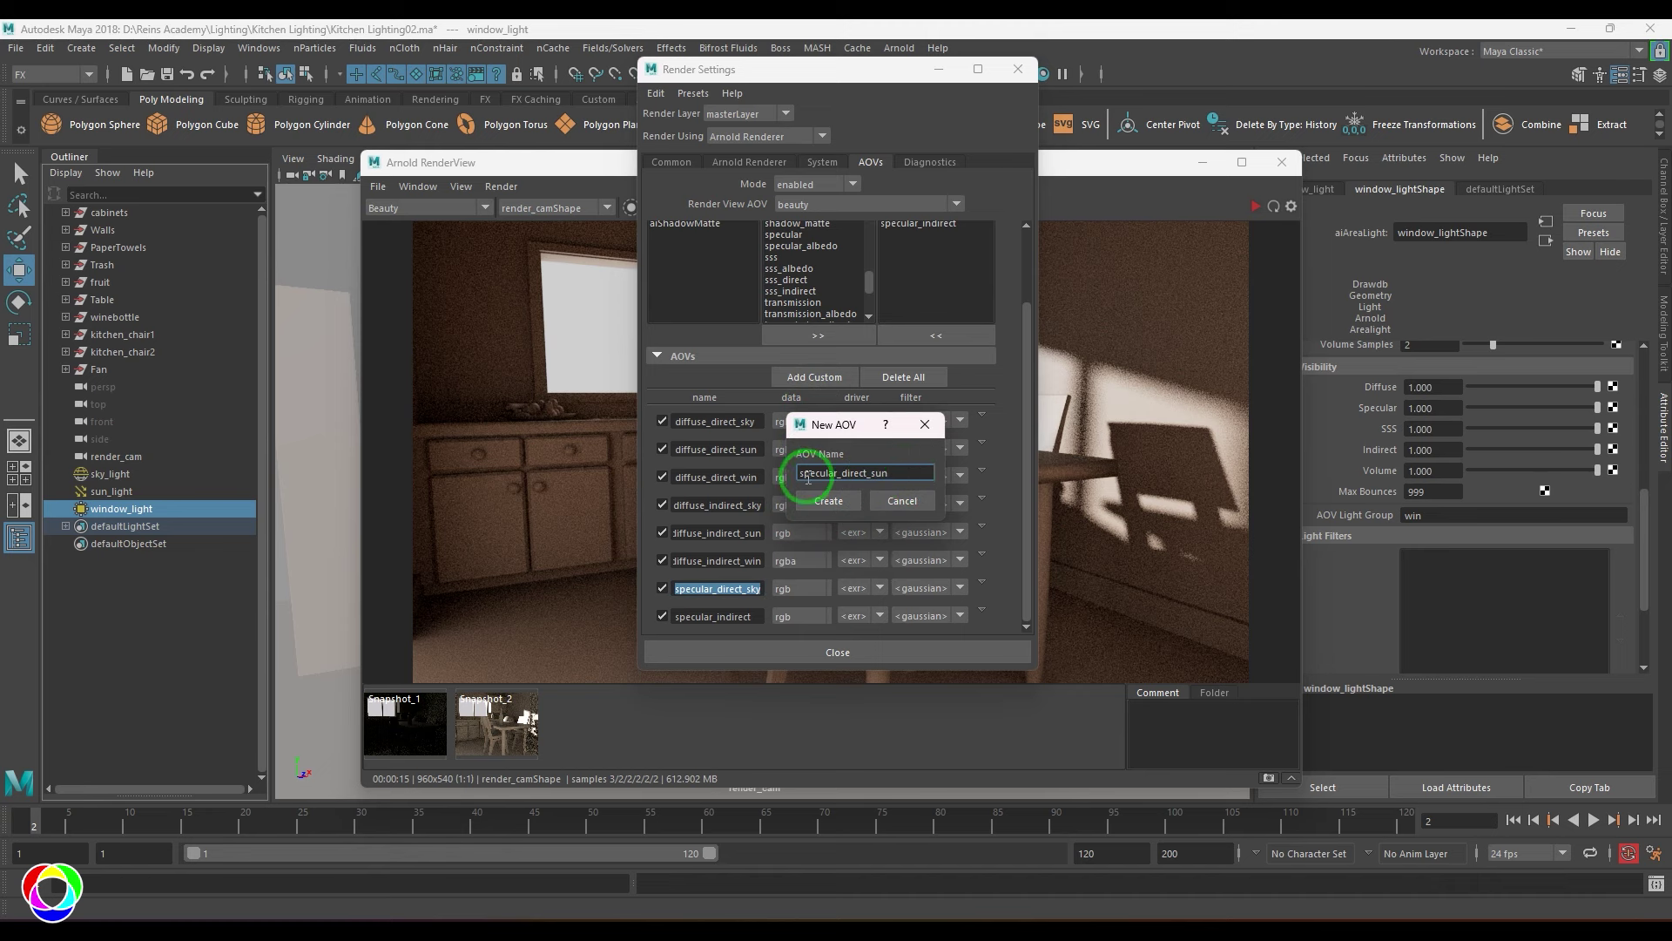
click(829, 501)
click(813, 376)
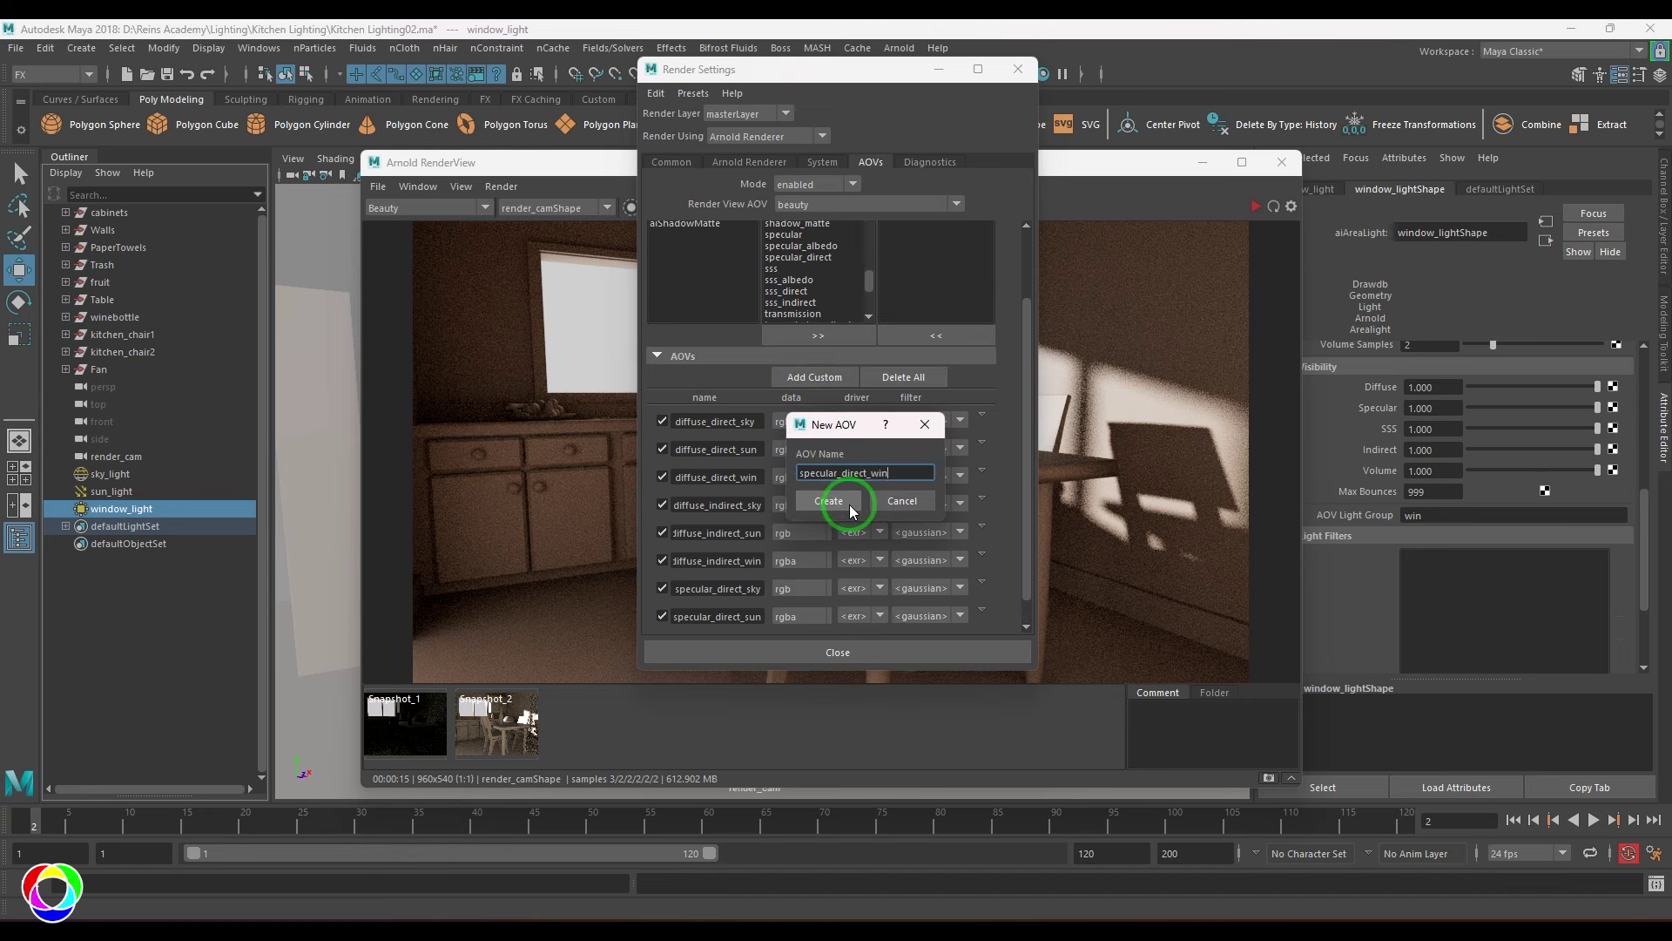
click(850, 505)
Close the render settings and reopen the Arnold RenderView to restart the render with the new AOVs
click(1017, 69)
click(1281, 162)
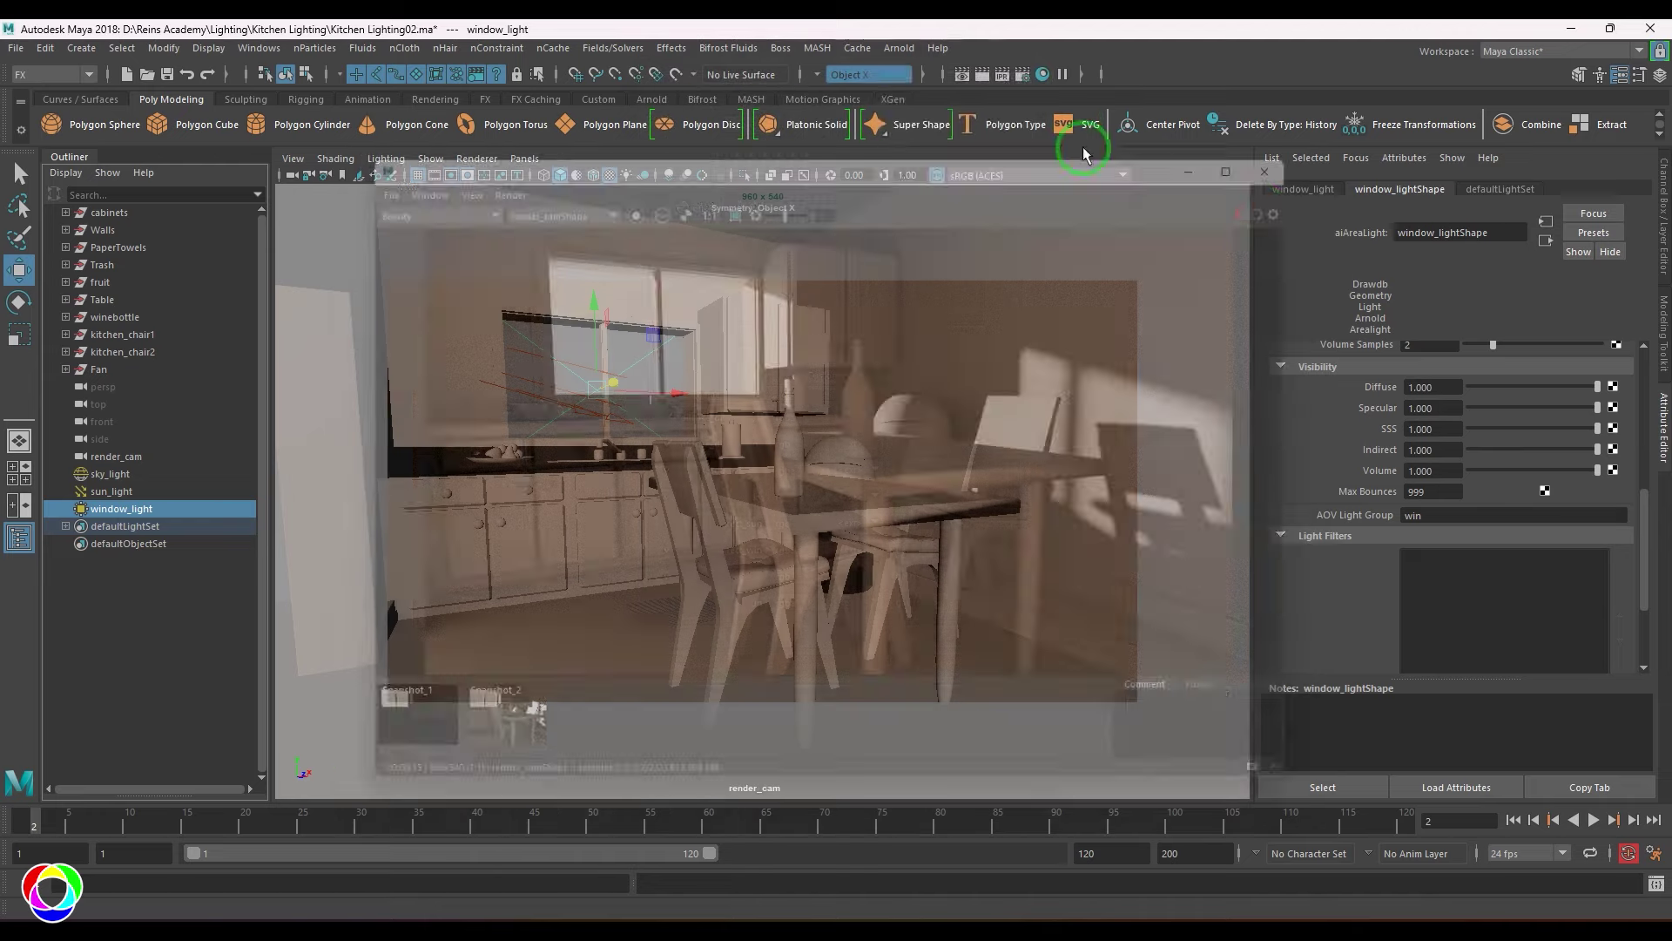
click(899, 48)
click(922, 79)
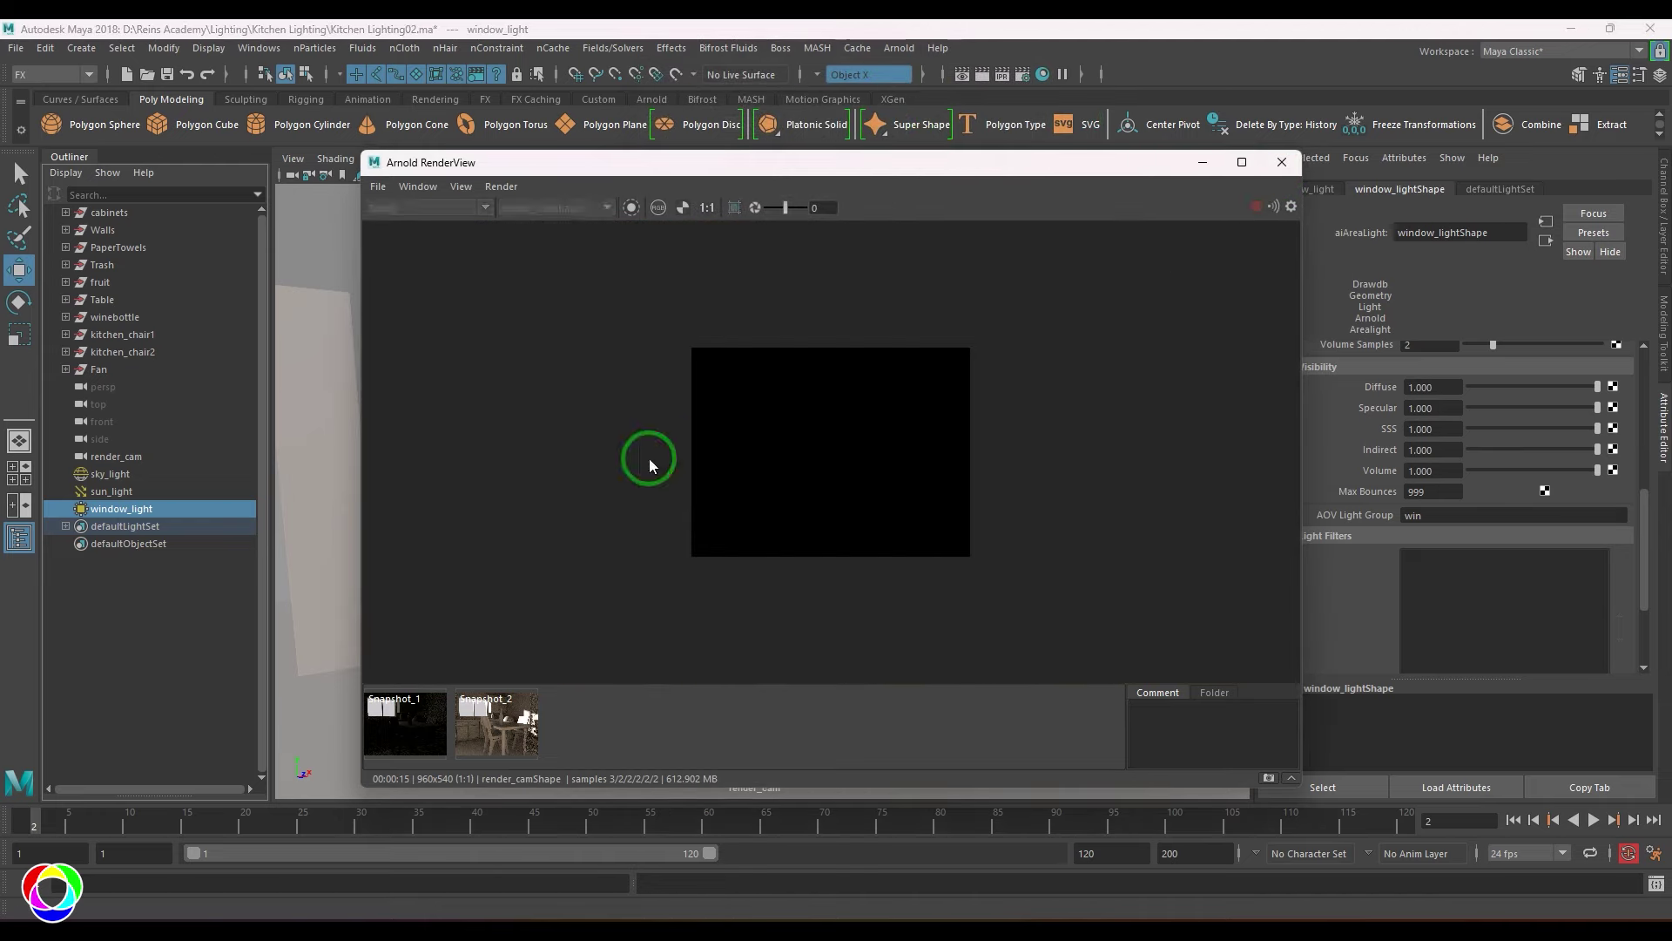
Examine the specular_direct passes of the sky, sun and win light groups and the specular_indirect pass
click(427, 209)
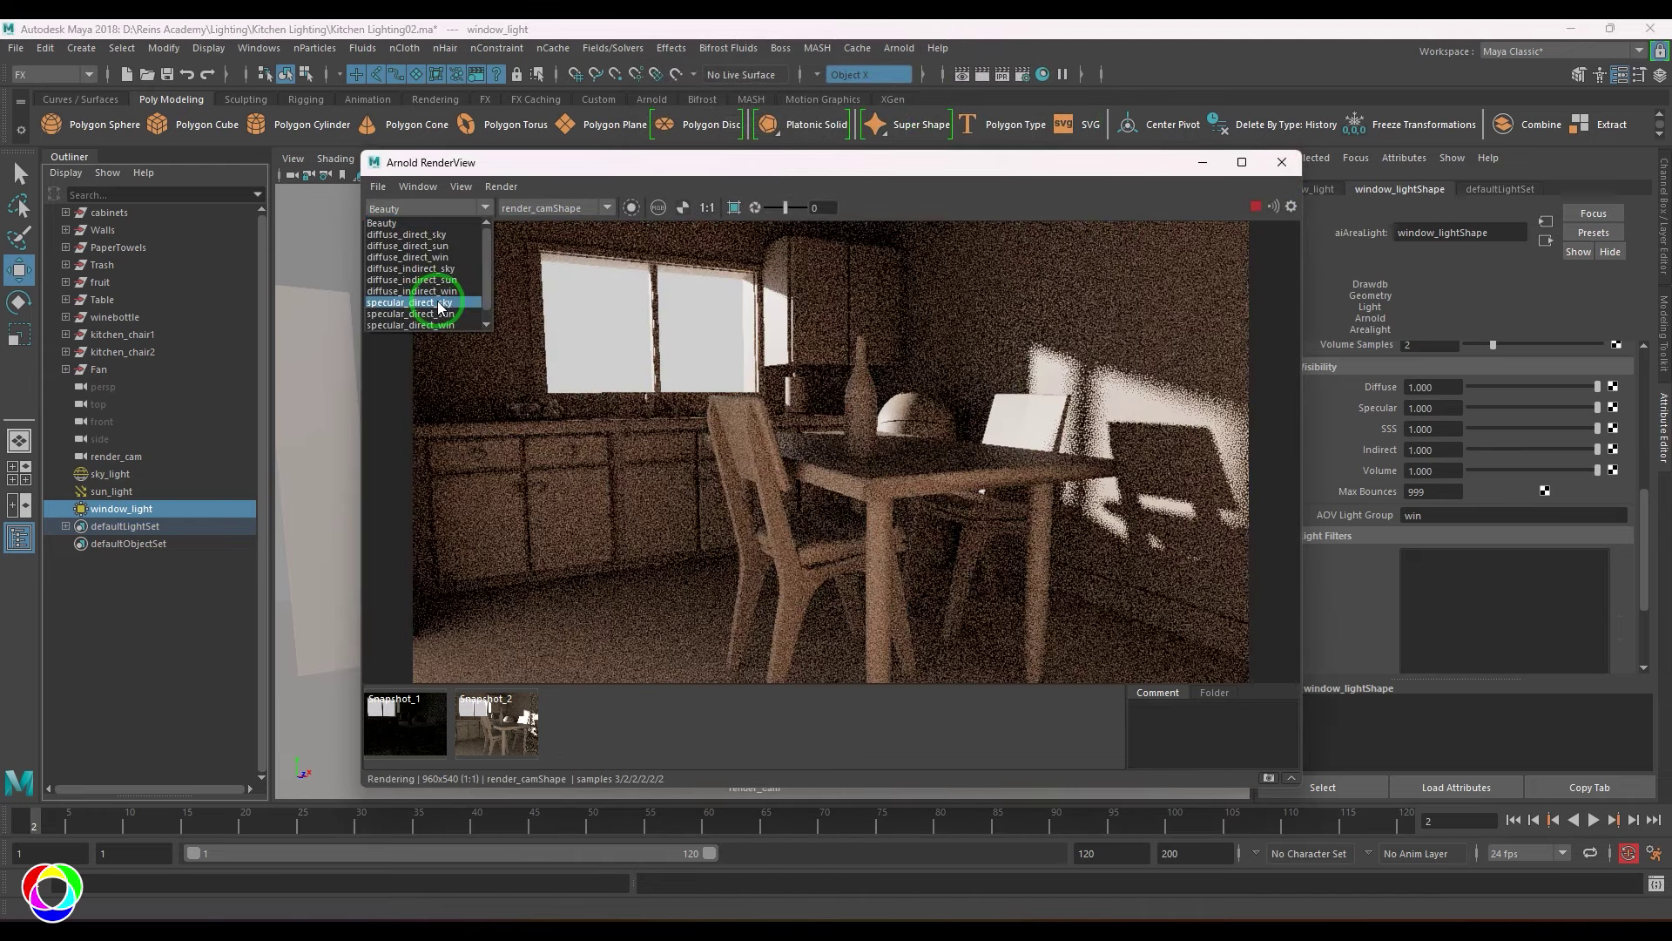
click(438, 304)
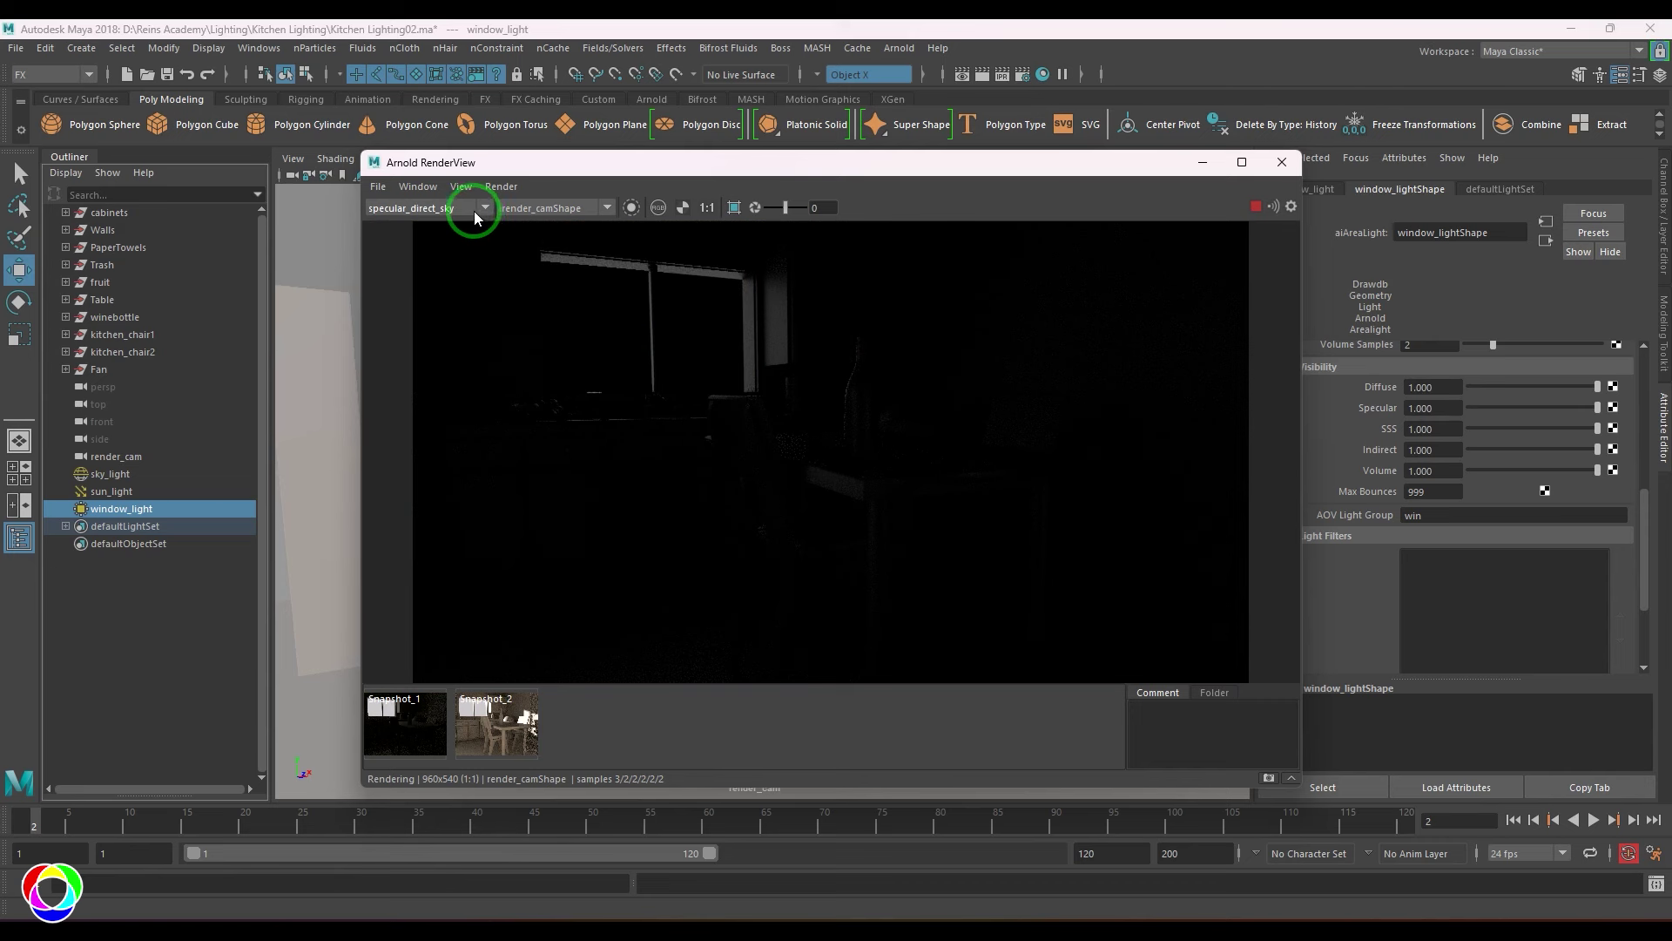
click(474, 211)
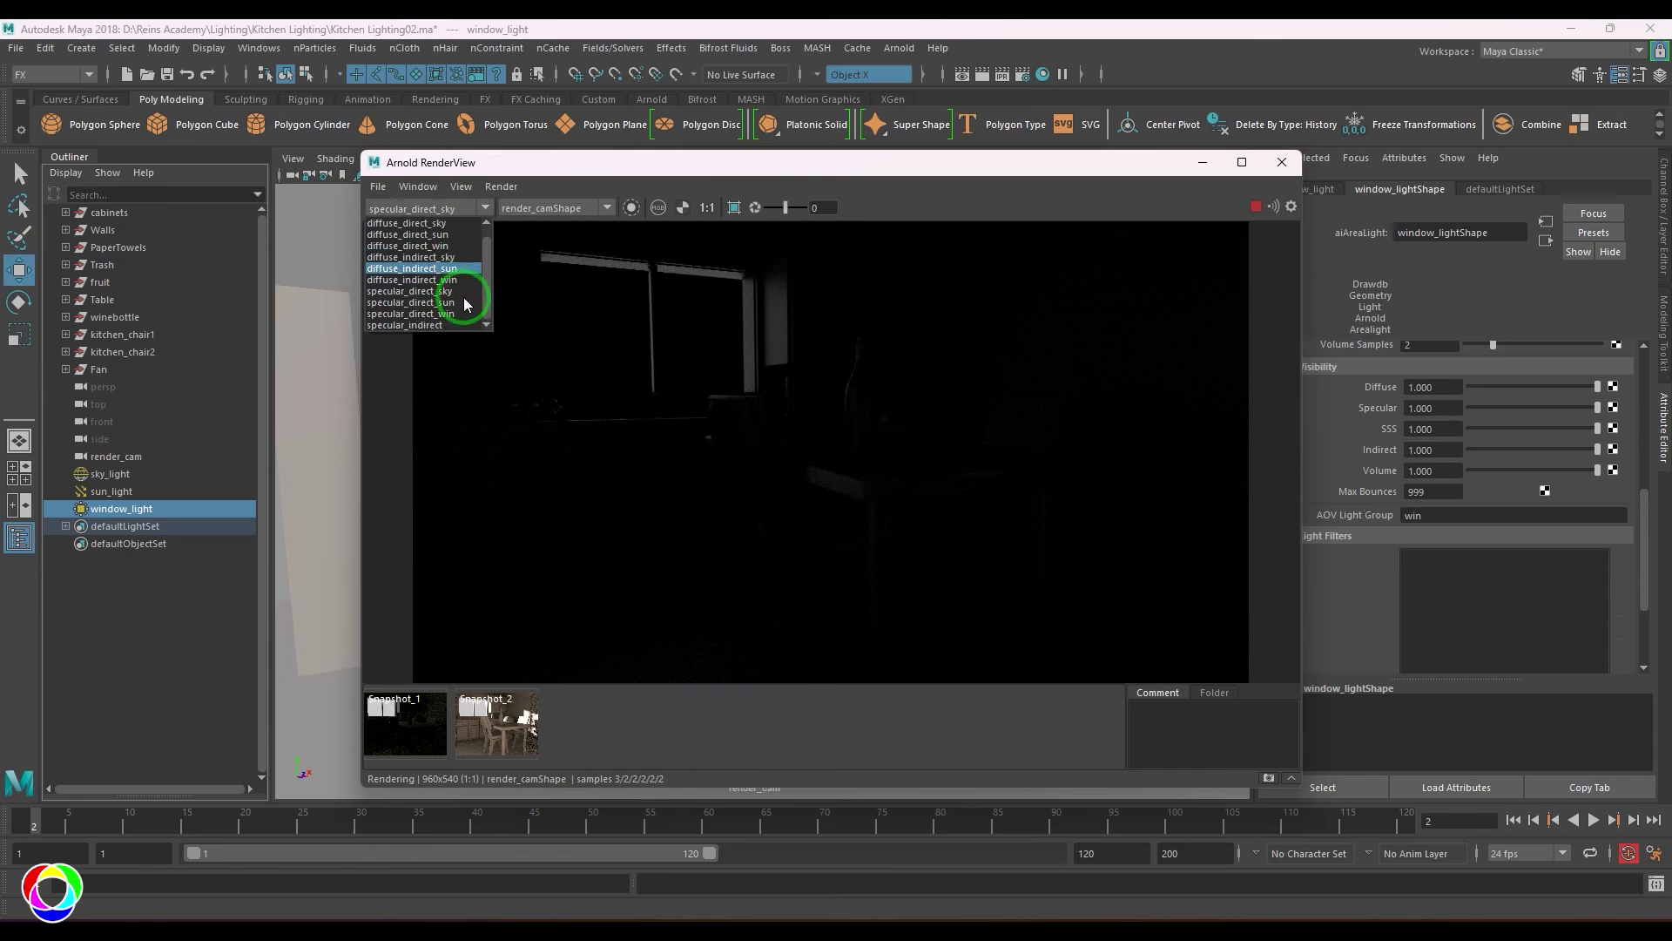
click(461, 302)
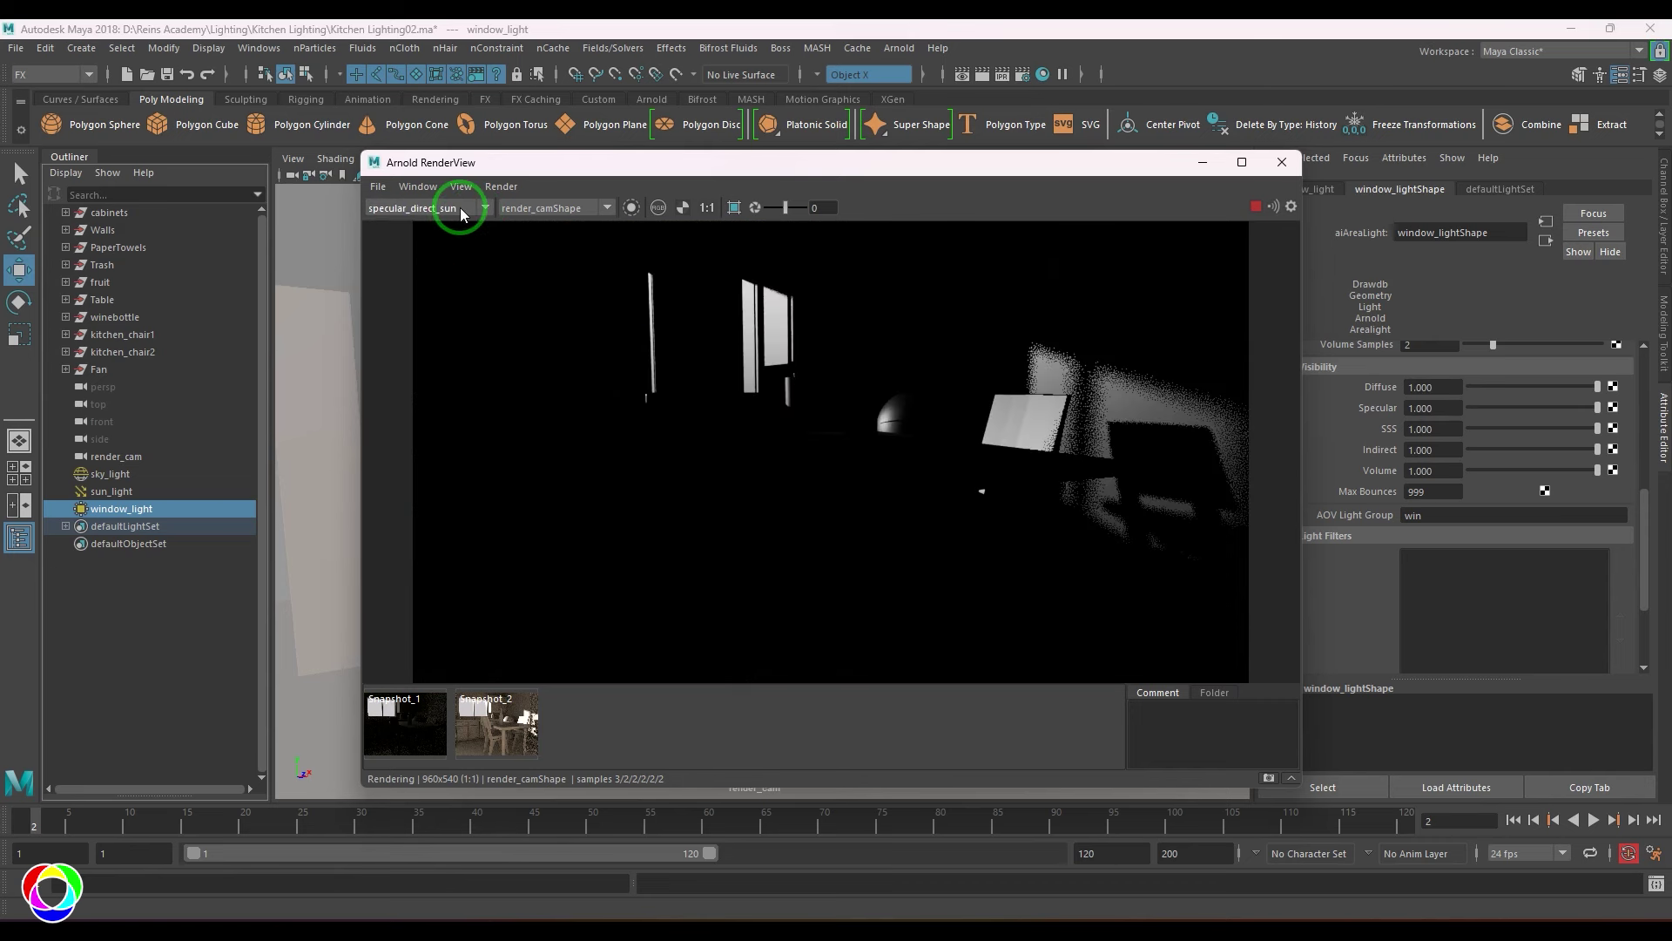
click(461, 214)
click(441, 302)
click(454, 212)
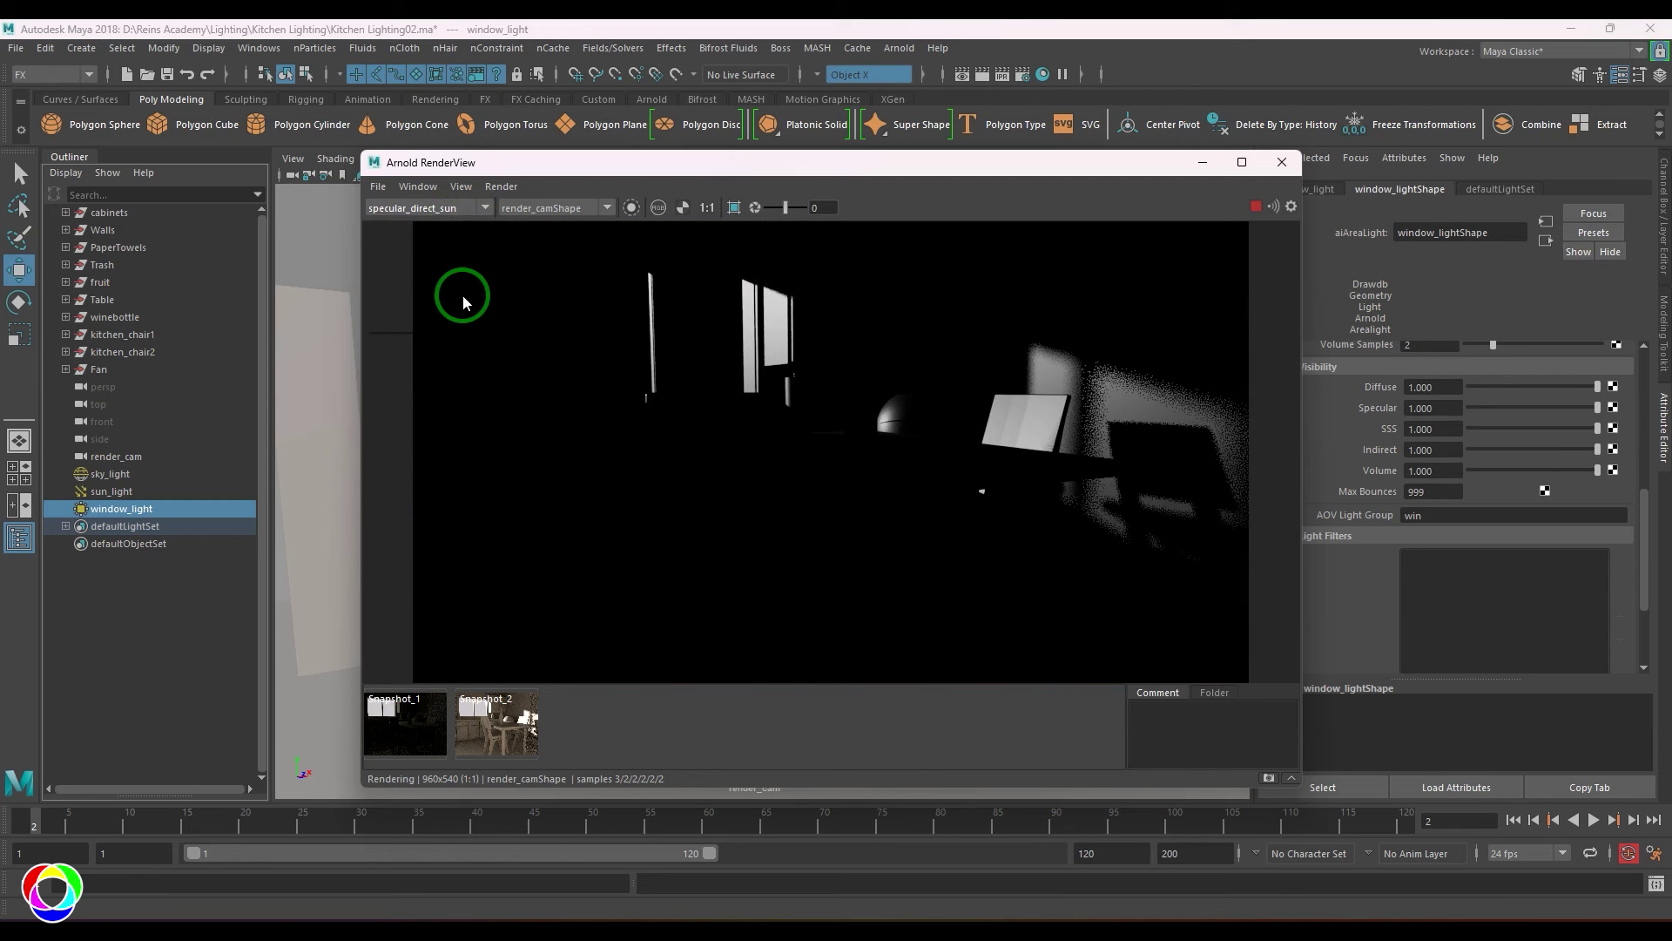
click(449, 314)
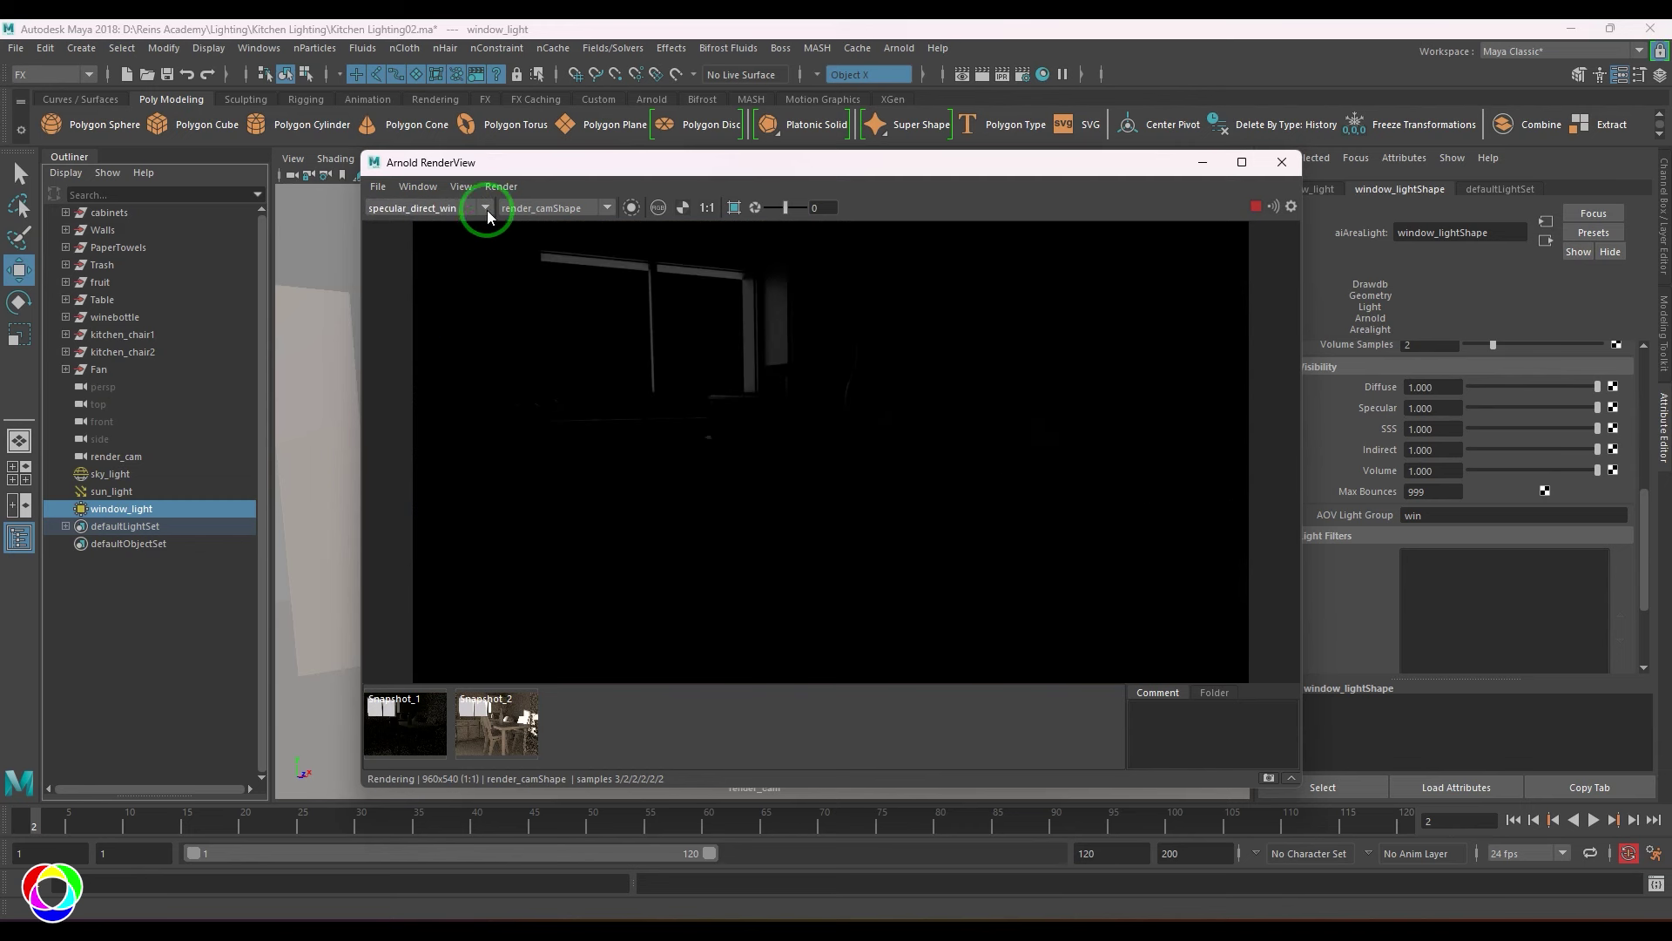
click(486, 209)
click(425, 325)
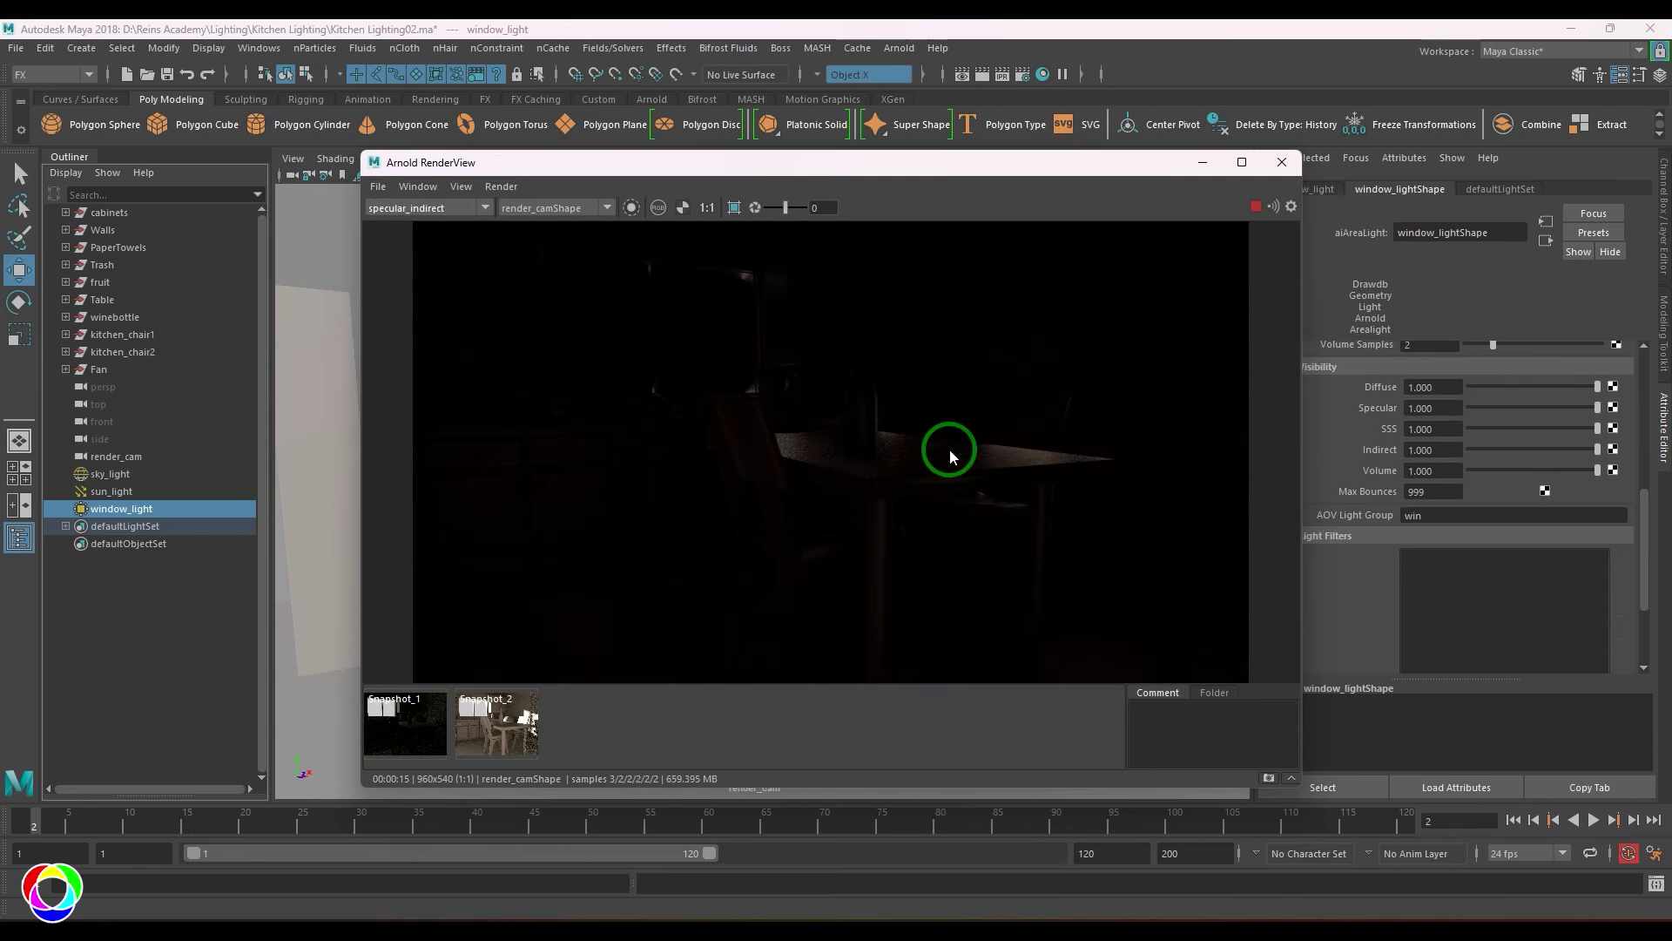
Check the diffuse_direct_sky pass and switch the render view back to Beauty
click(462, 224)
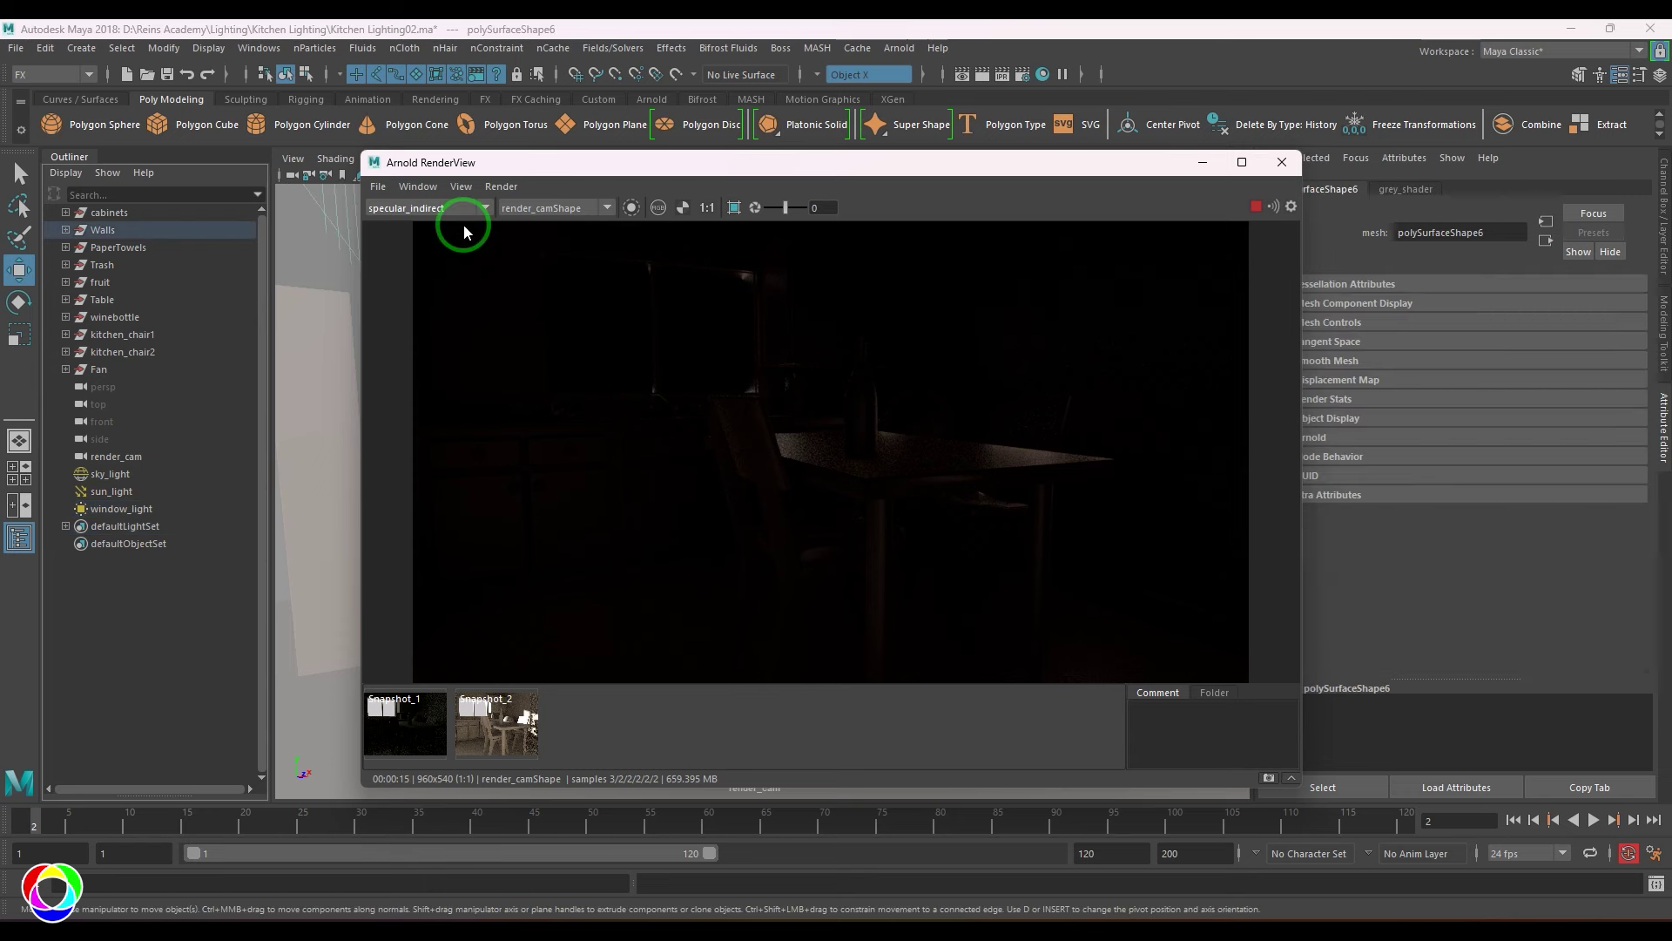
click(456, 213)
click(488, 270)
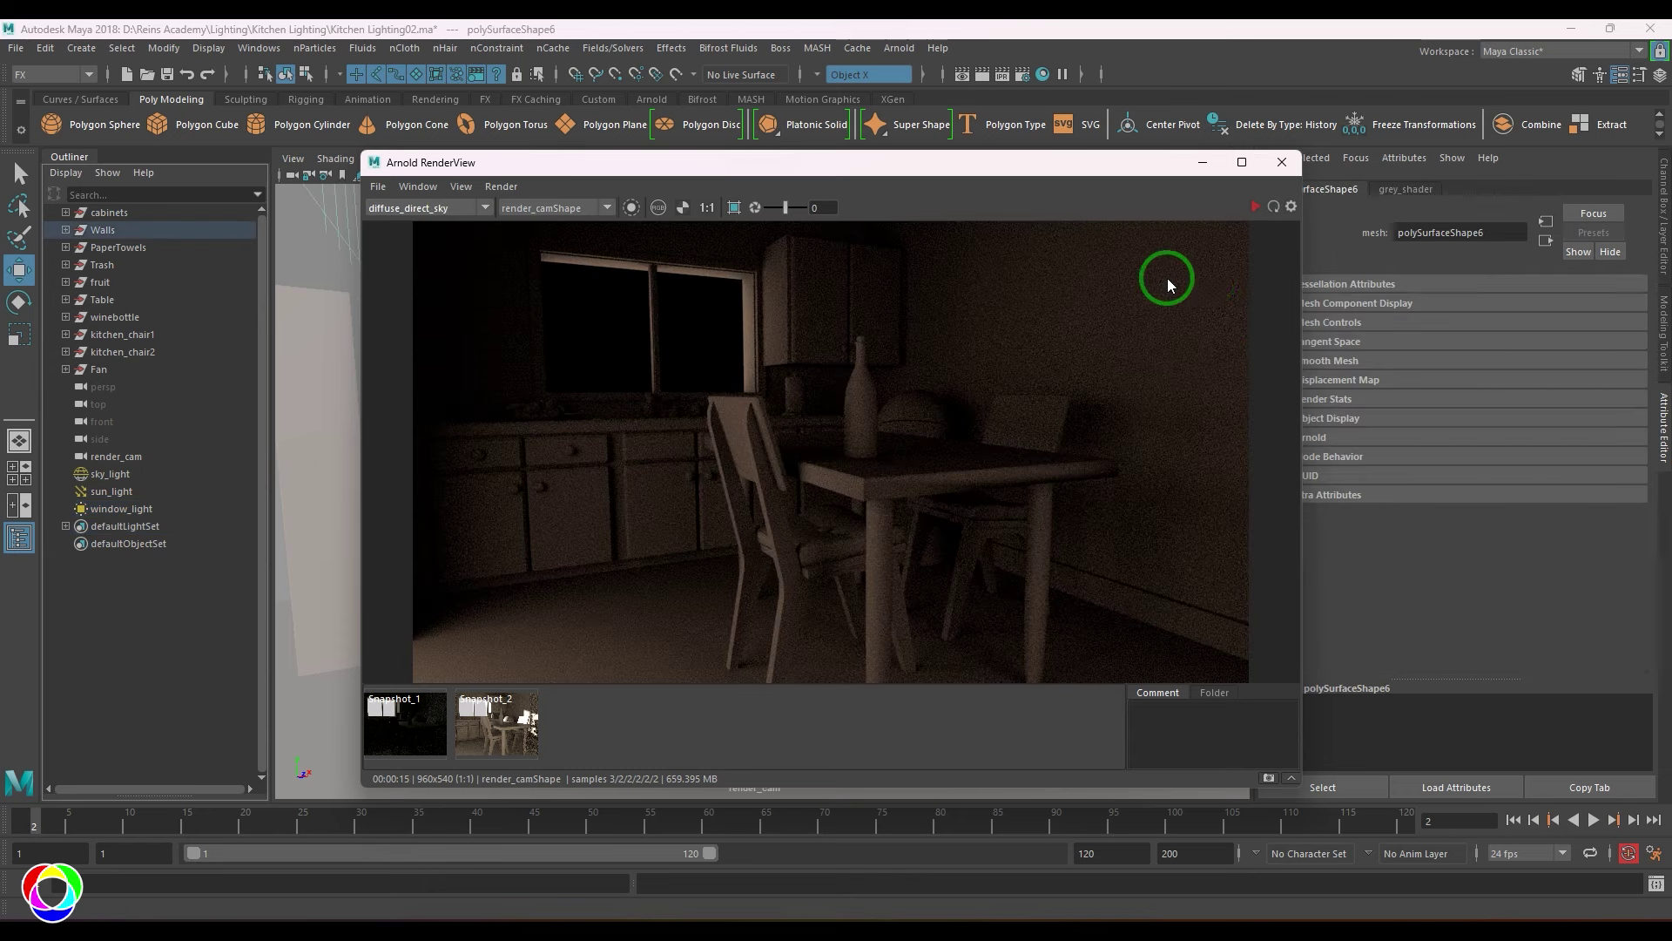
click(467, 207)
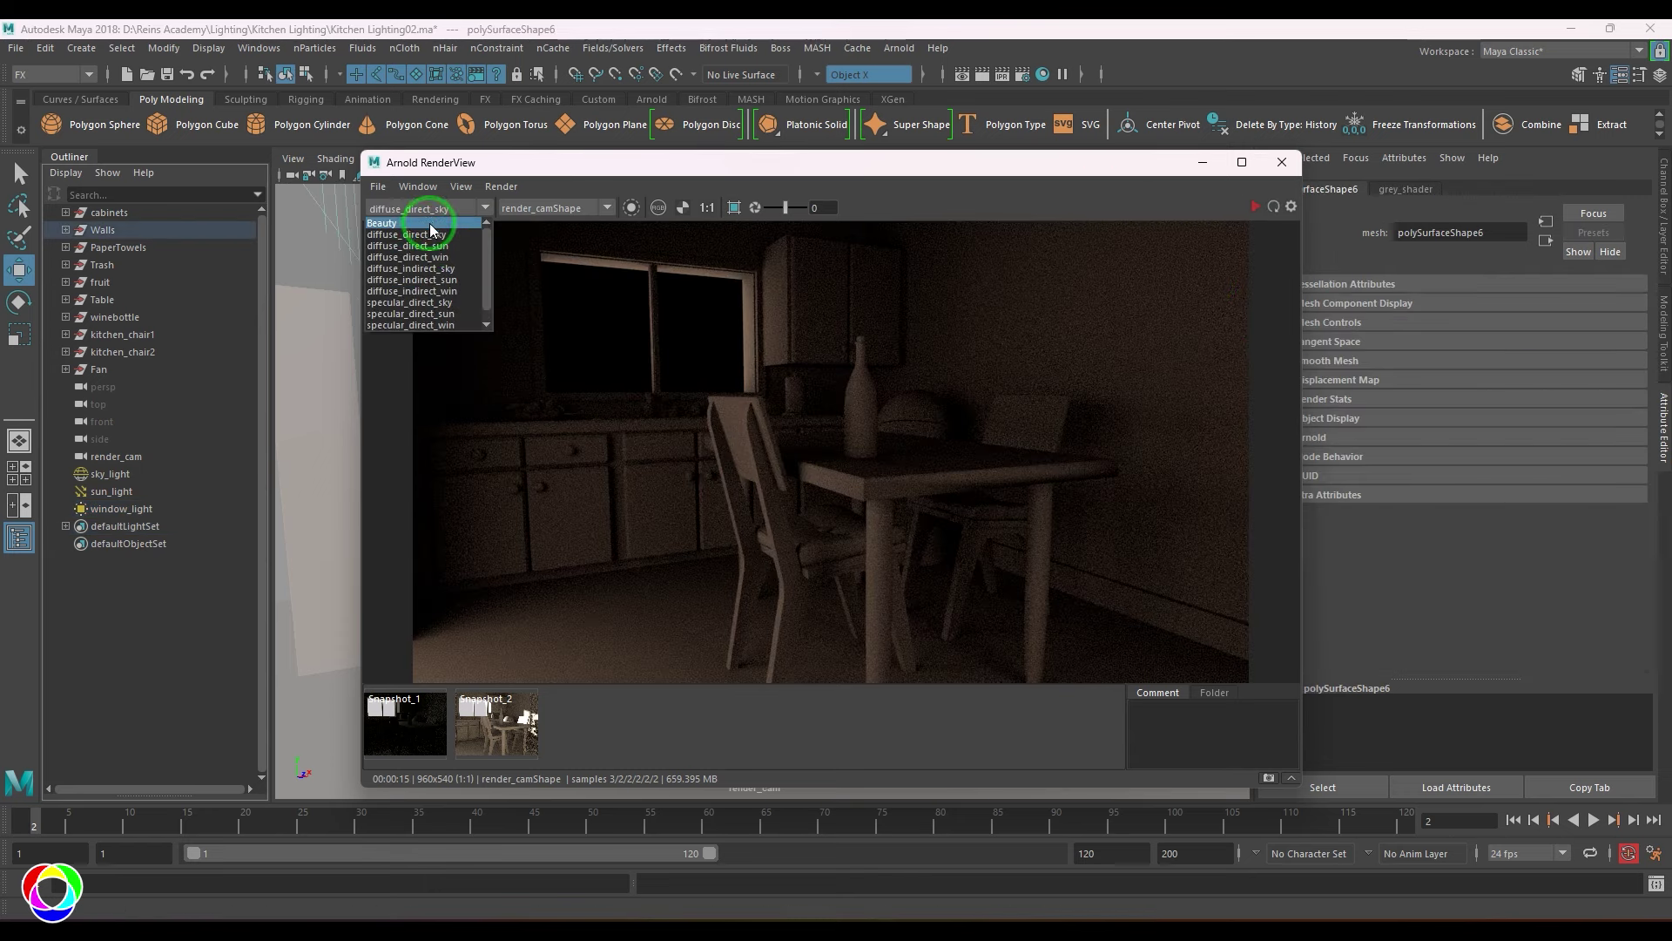
click(425, 223)
Activate the built-in emission AOV in the render settings and look through the remaining available AOVs
click(1025, 74)
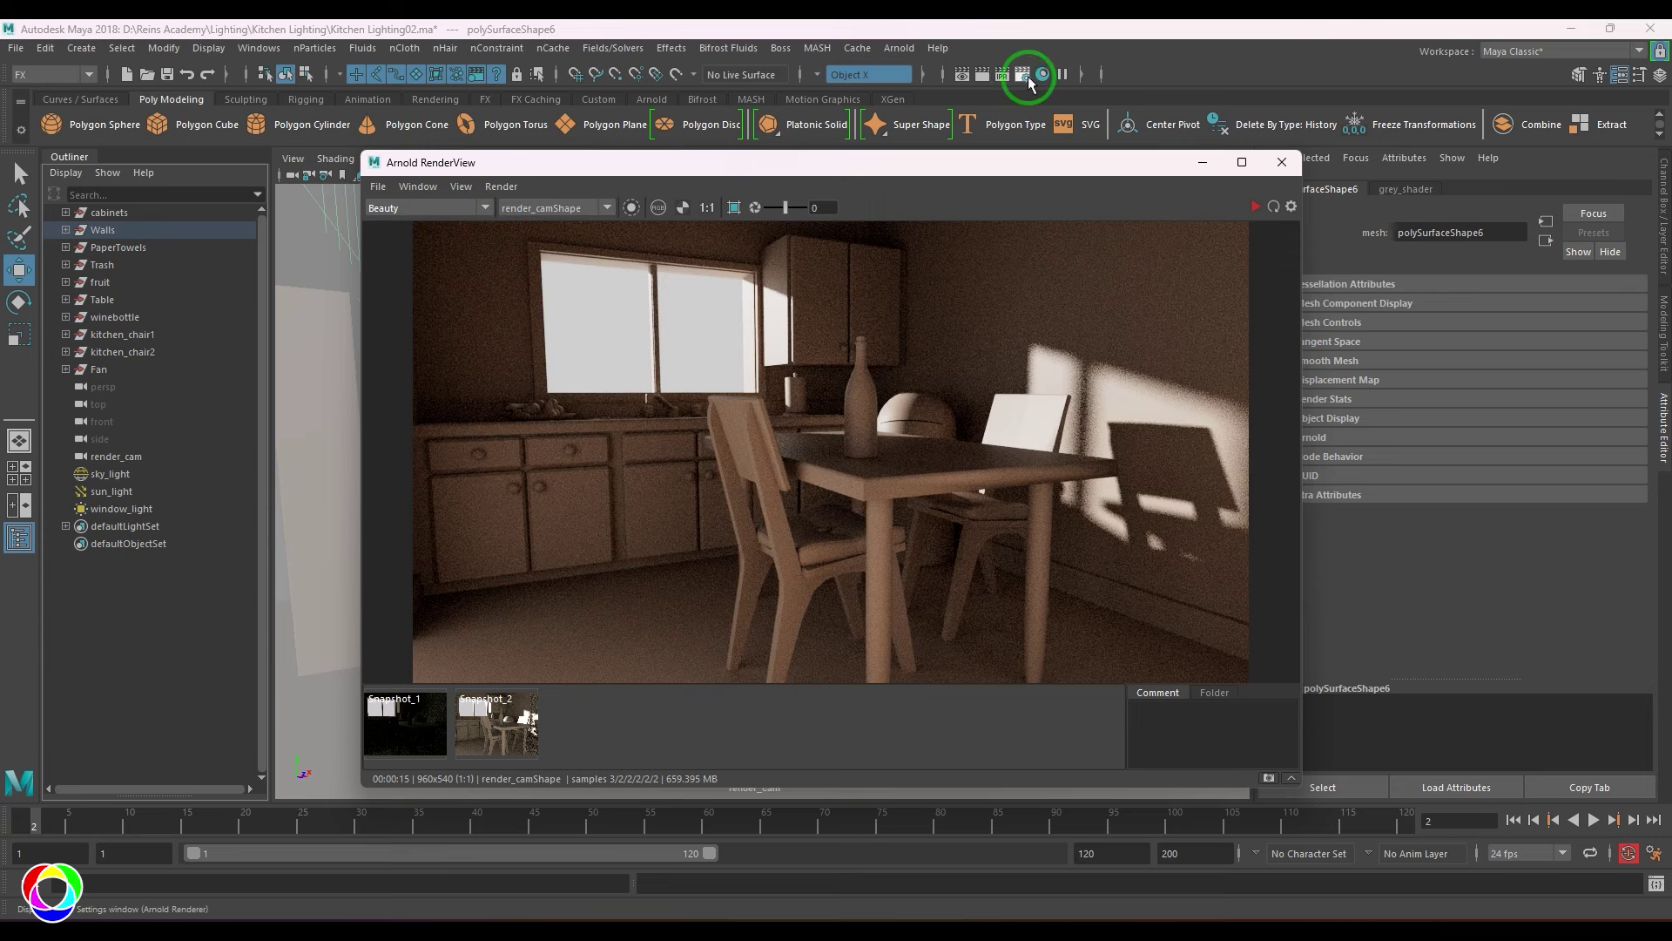
scroll(833, 288, up, 8)
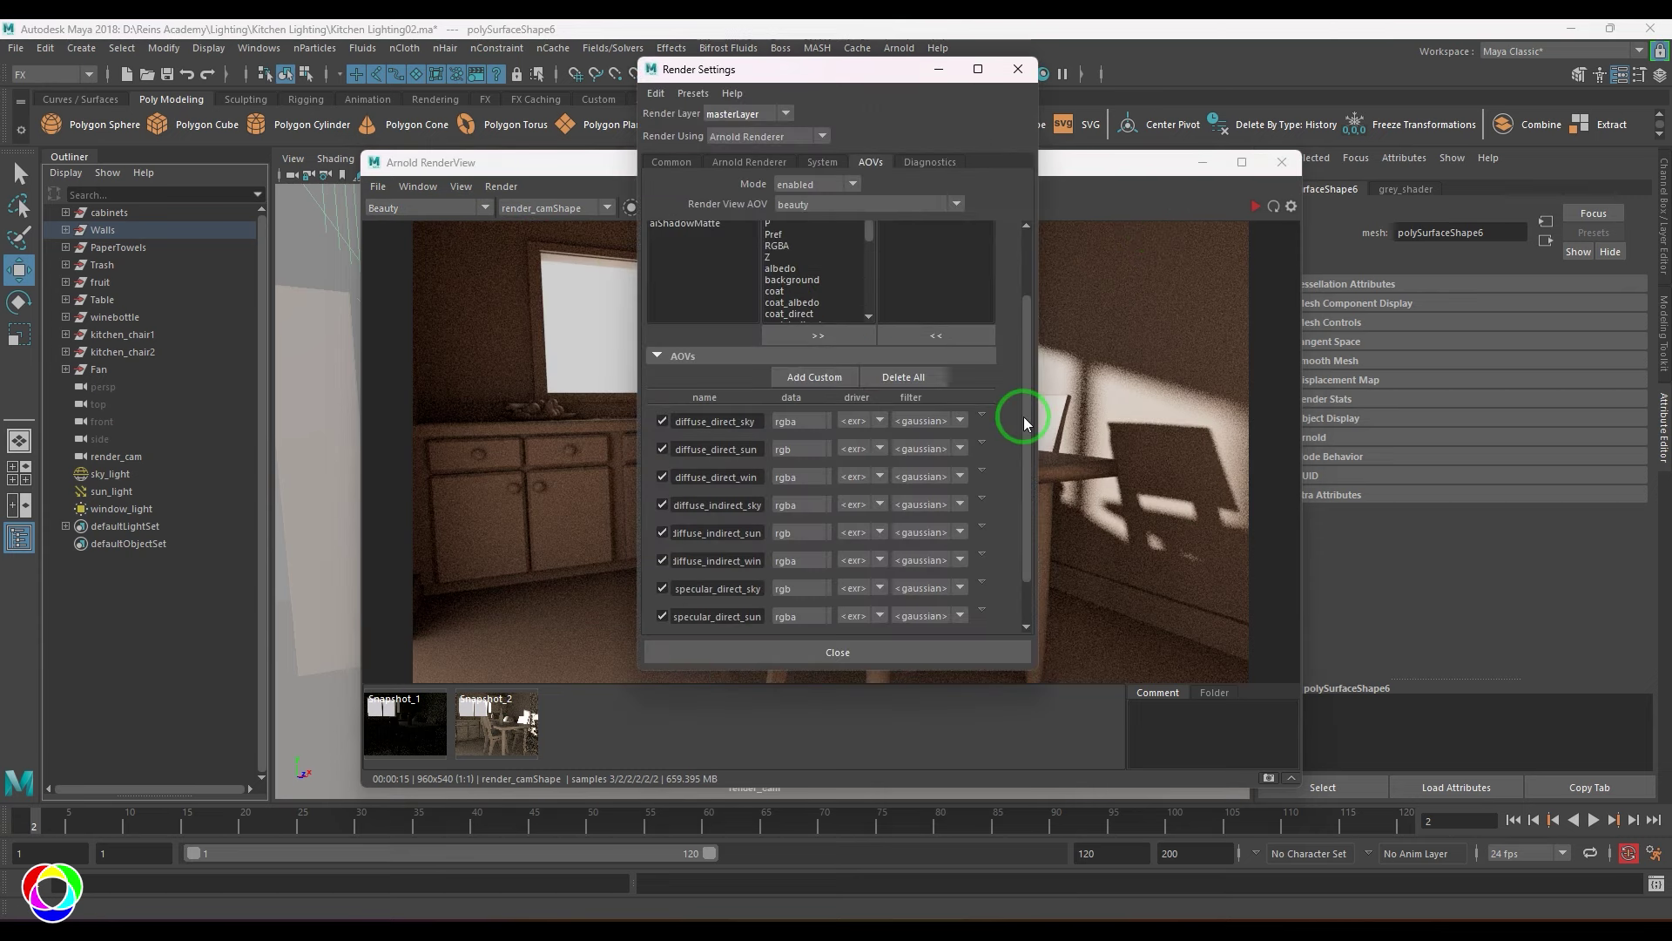
drag(1027, 417, 1024, 310)
scroll(800, 362, down, 5)
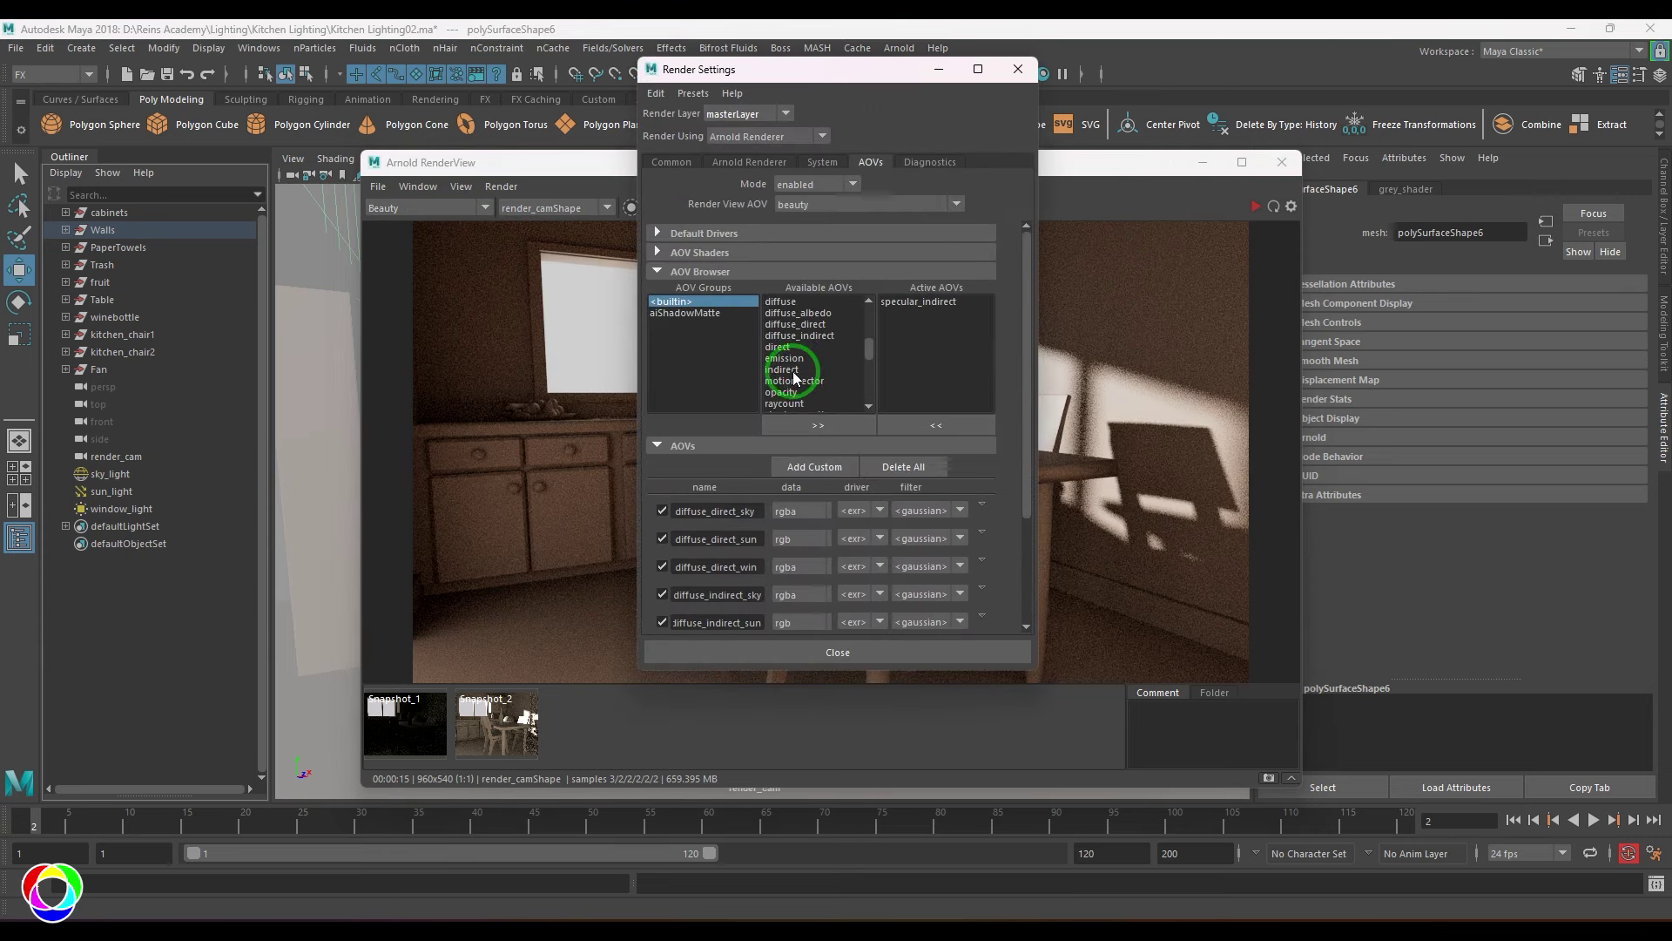
click(799, 358)
click(811, 425)
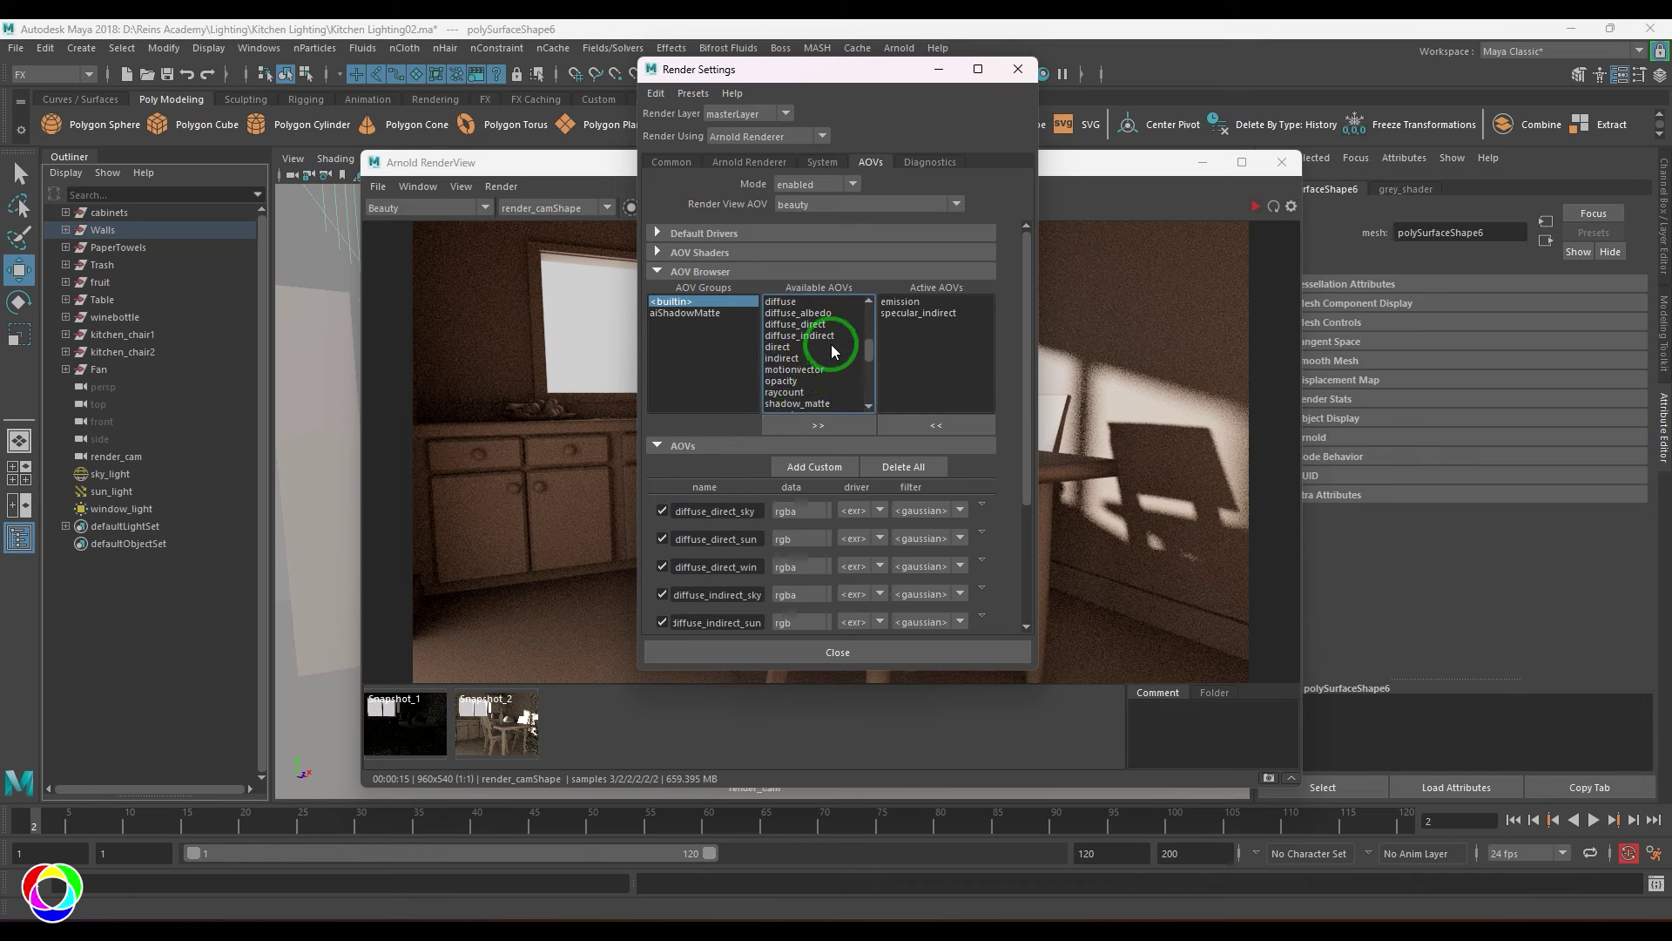
scroll(833, 359, down, 10)
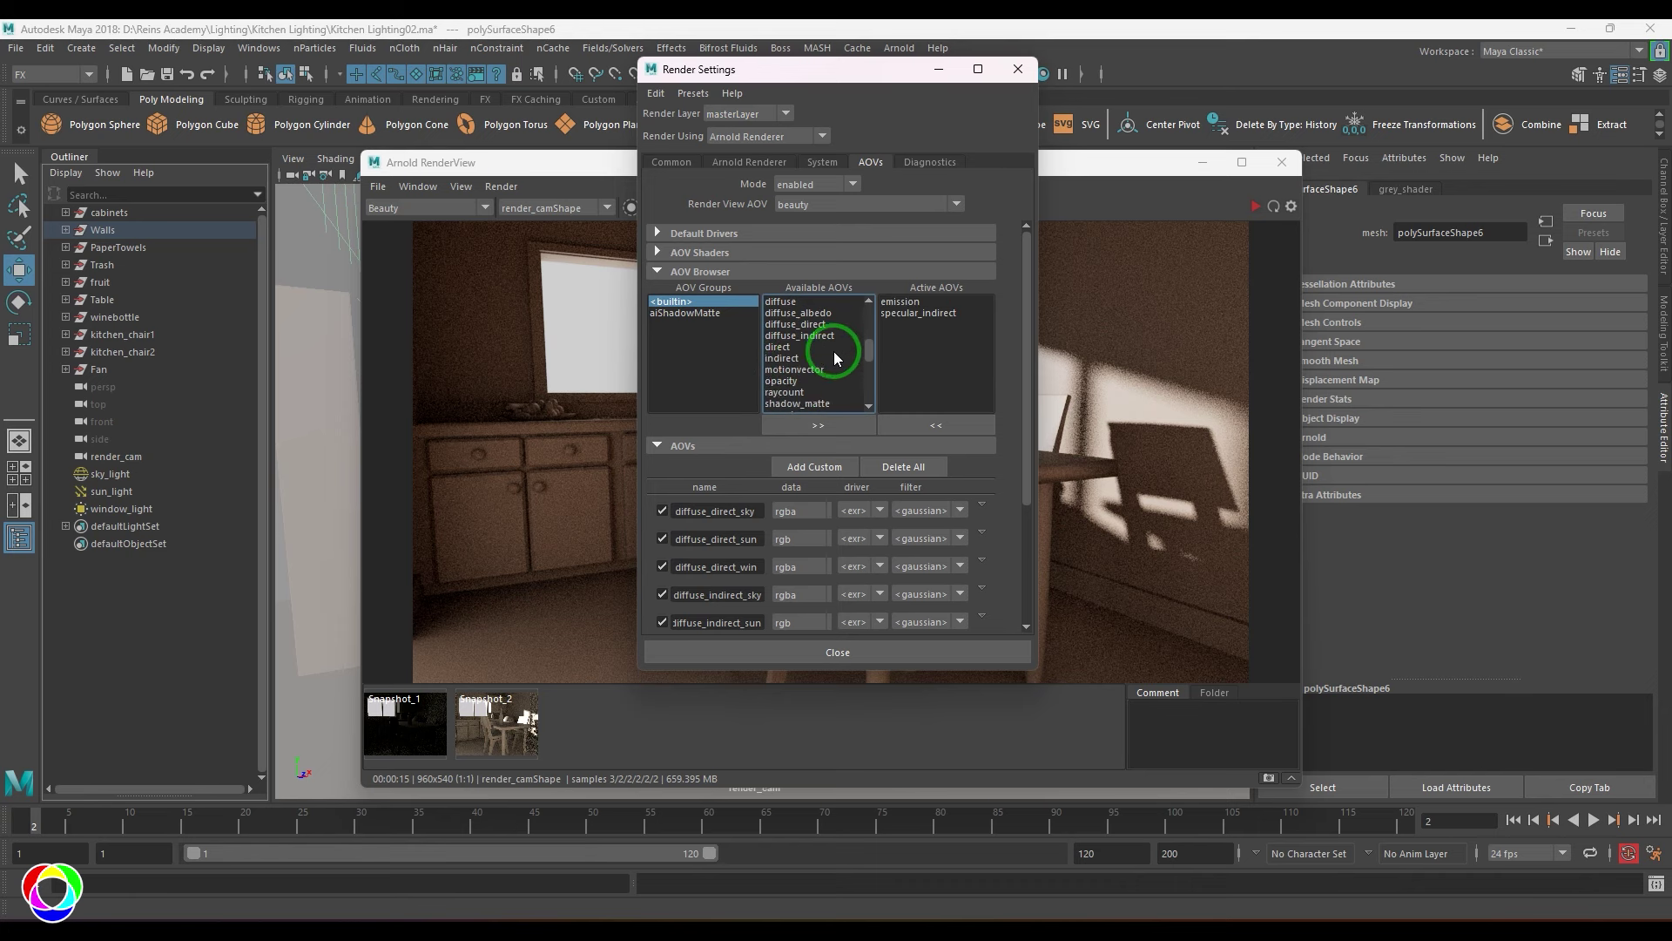
scroll(836, 353, down, 3)
scroll(862, 370, up, 5)
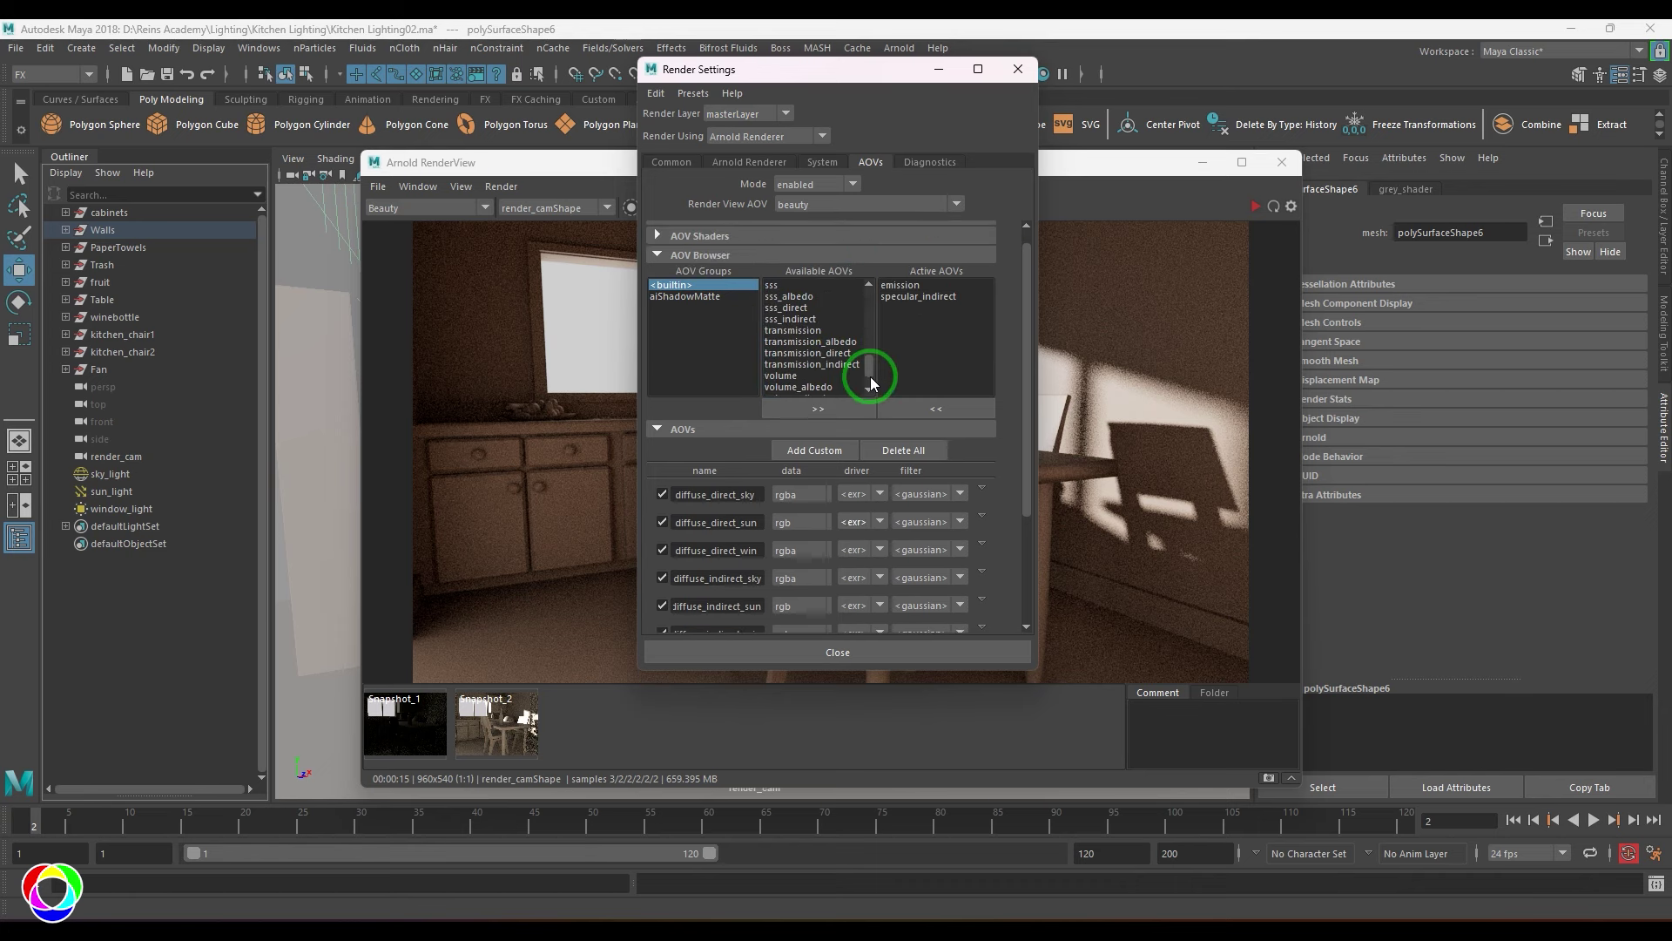
mouse_move(876, 350)
mouse_down()
mouse_move(874, 298)
mouse_move(881, 374)
mouse_up()
Set the Arnold sampling to Camera (AA) 5, Diffuse 4 and Specular 4
click(749, 162)
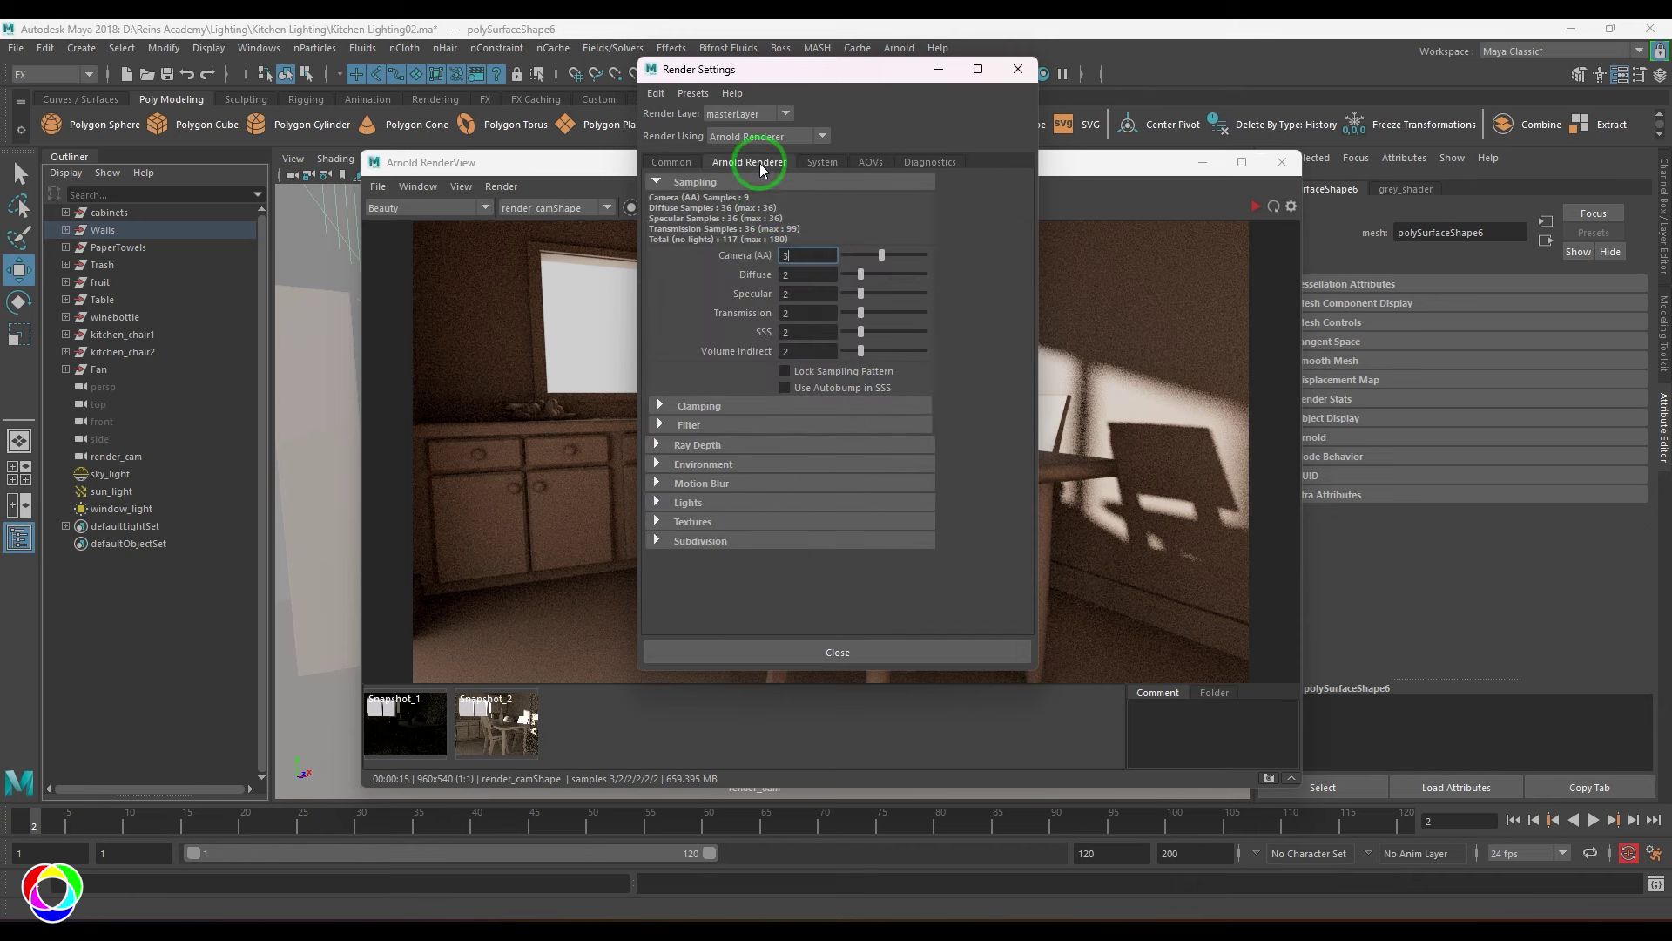
drag(810, 254, 673, 257)
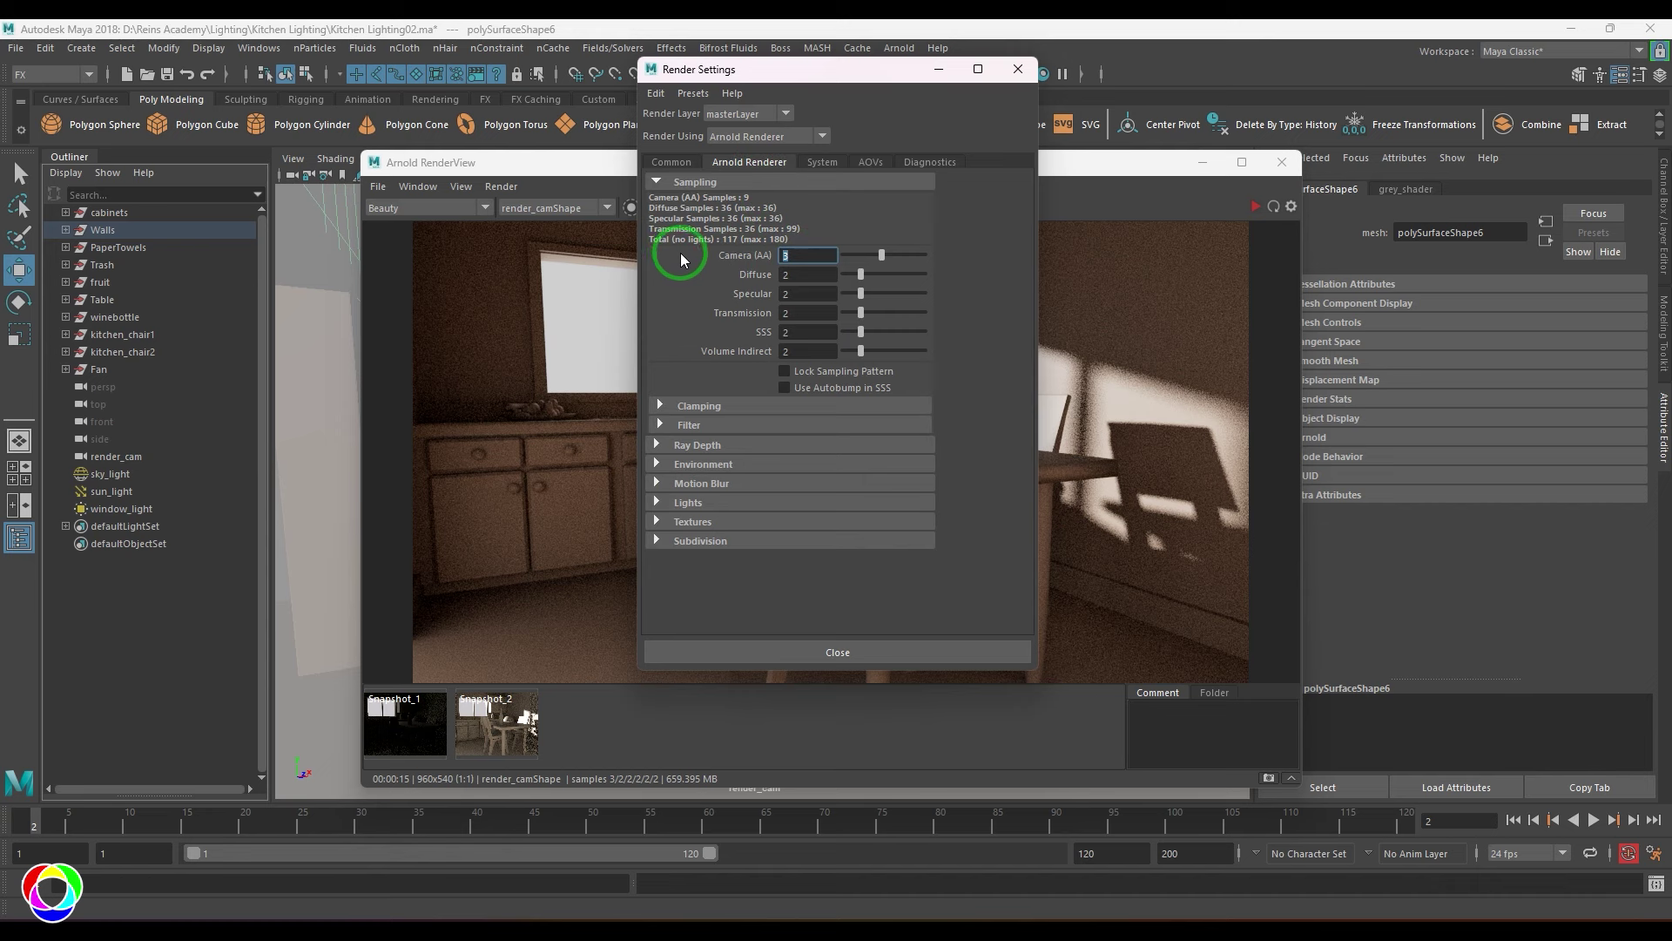
text(5)
drag(788, 272, 709, 271)
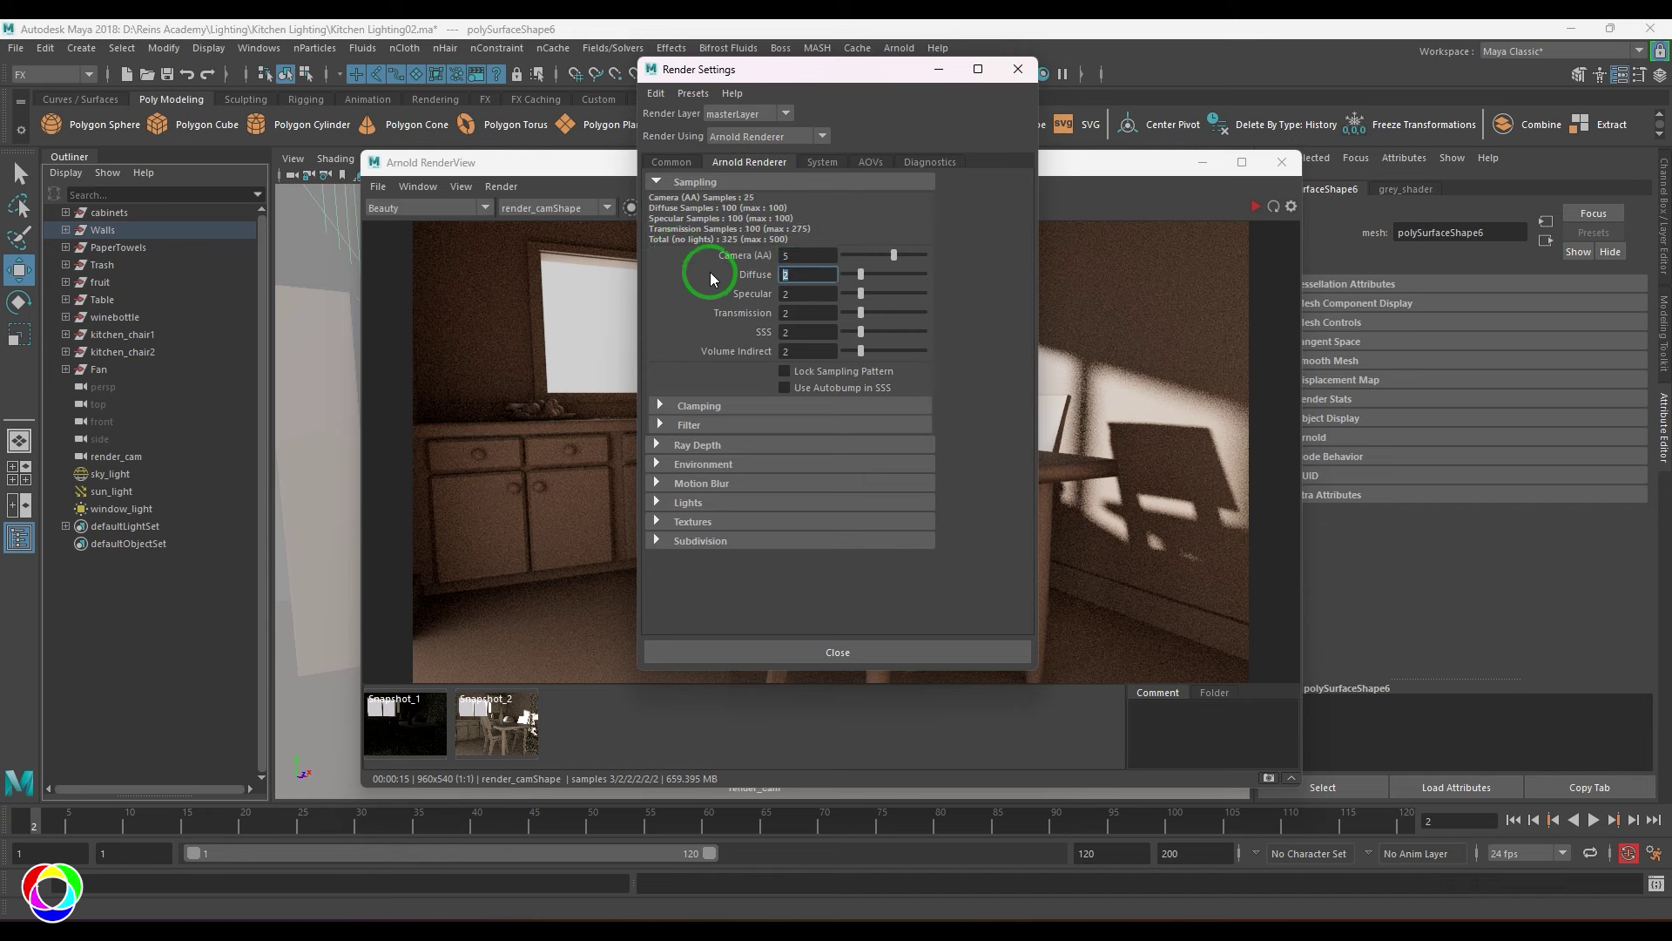
click(824, 297)
drag(824, 298, 802, 276)
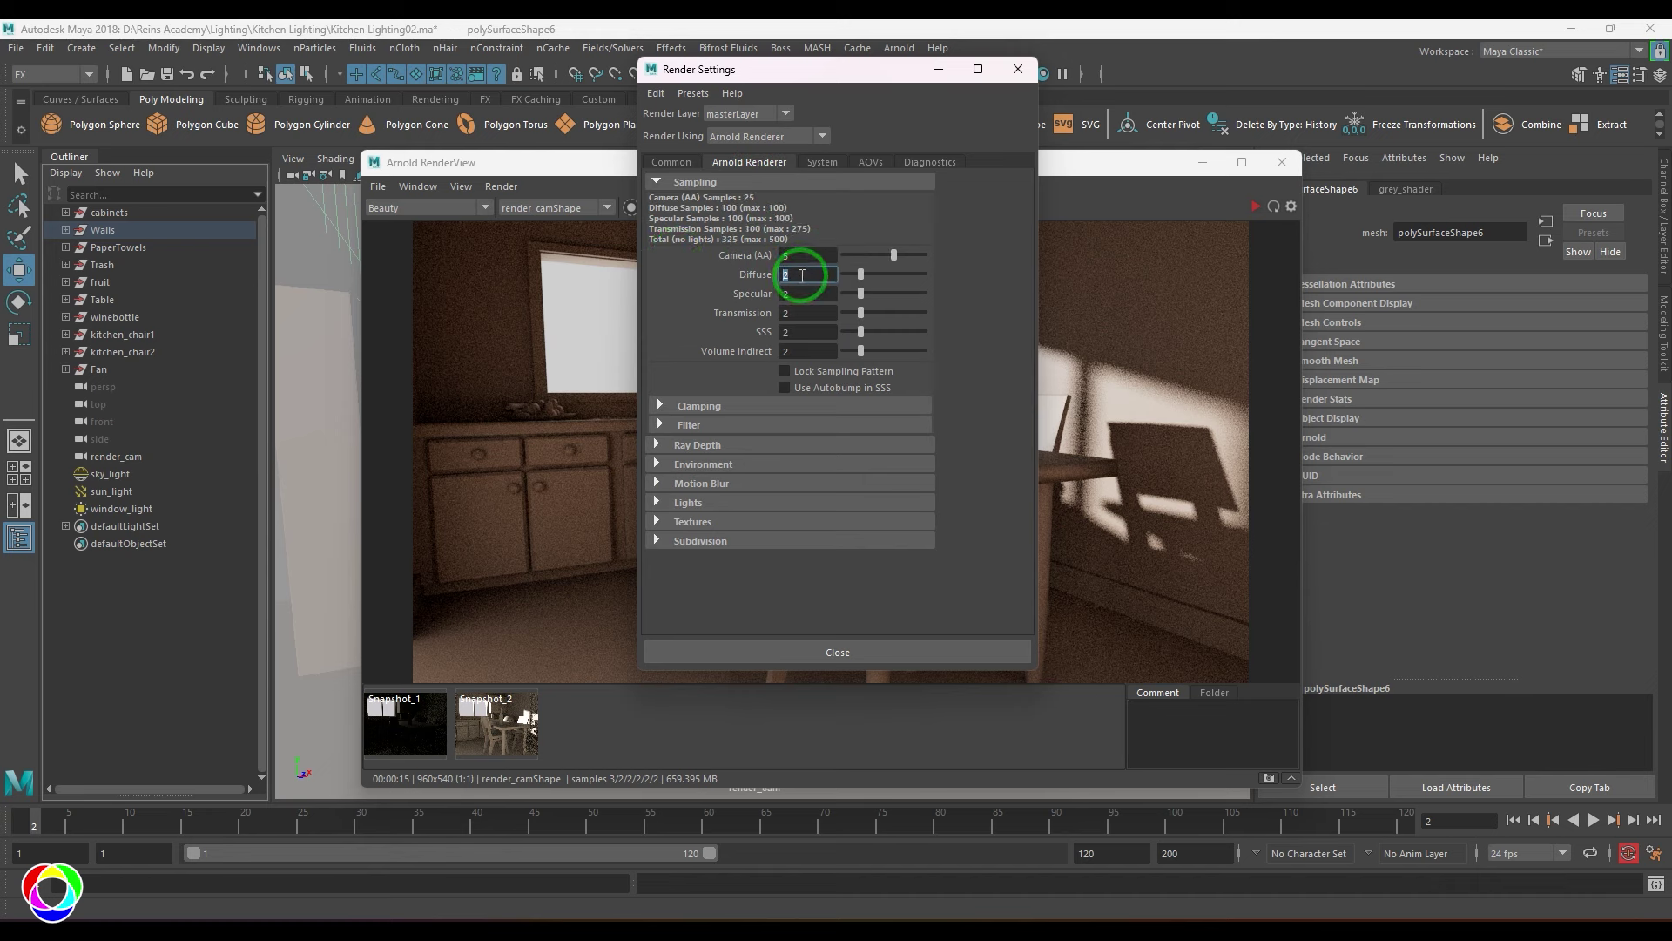
text(4)
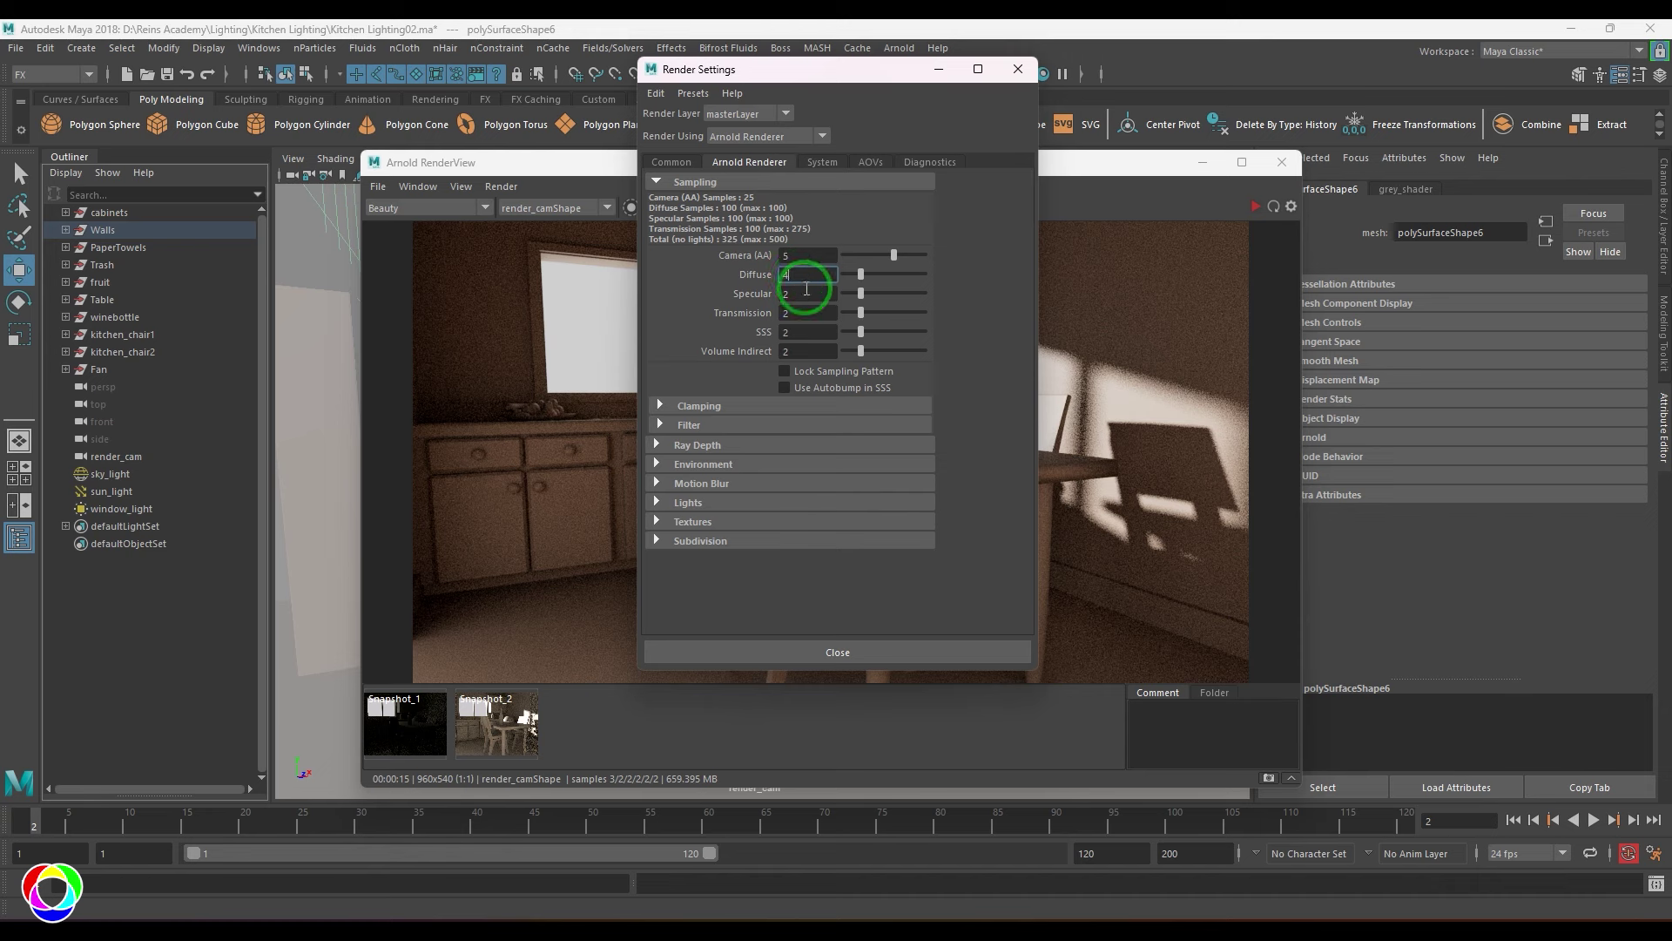
key(Tab)
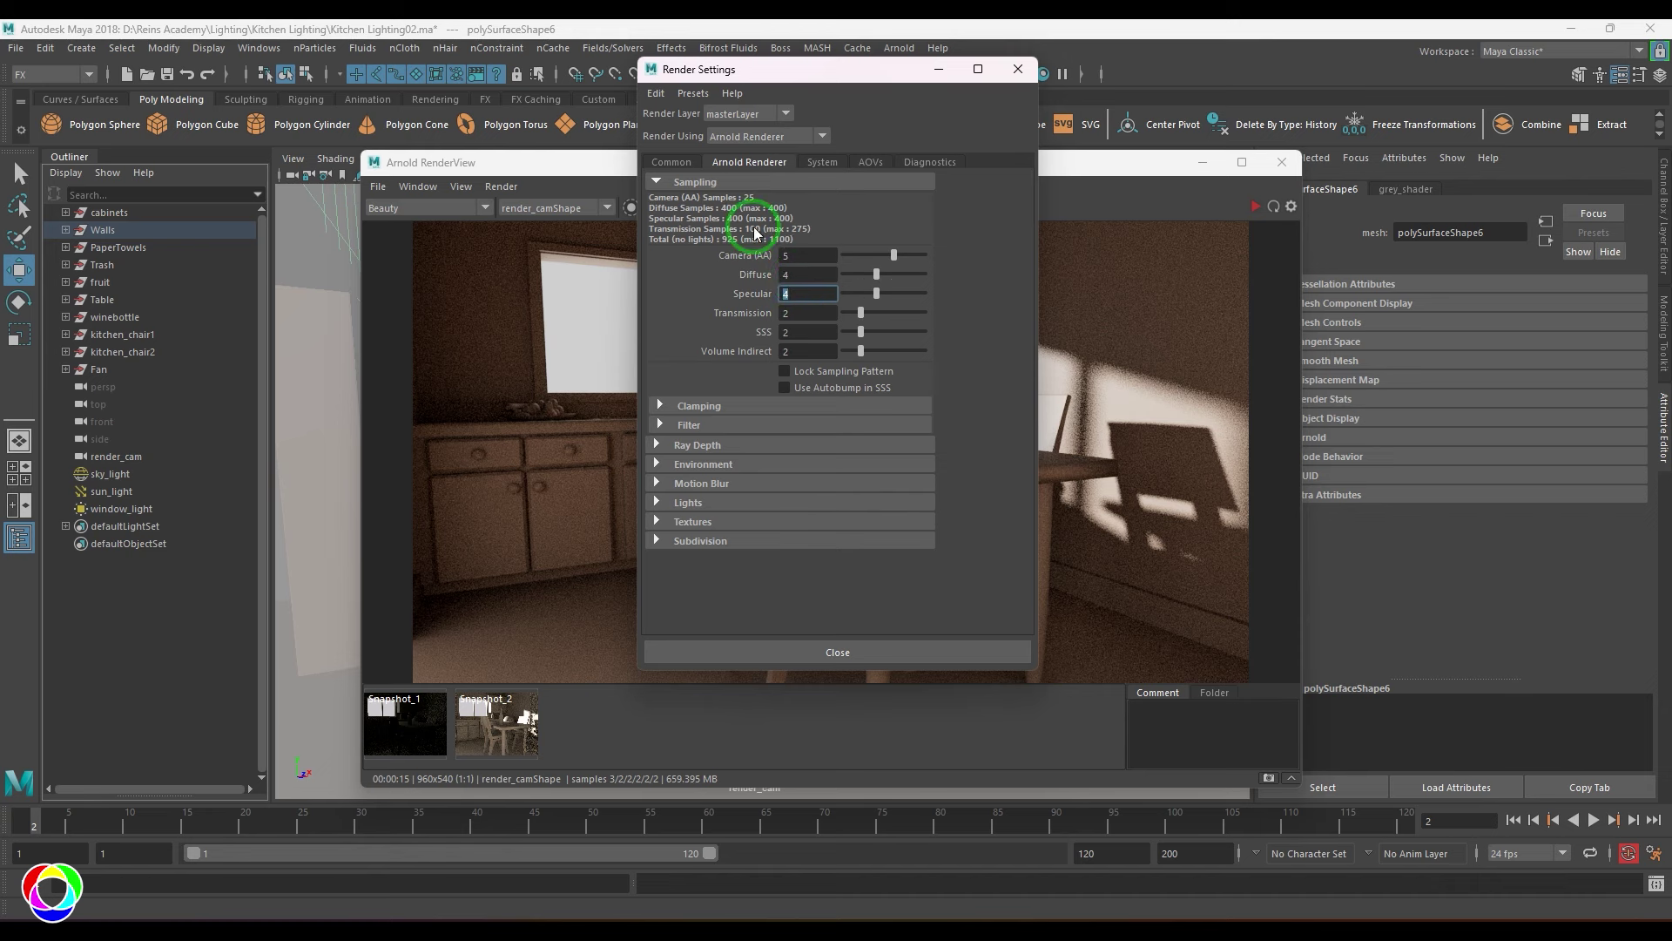
text(4)
key(Return)
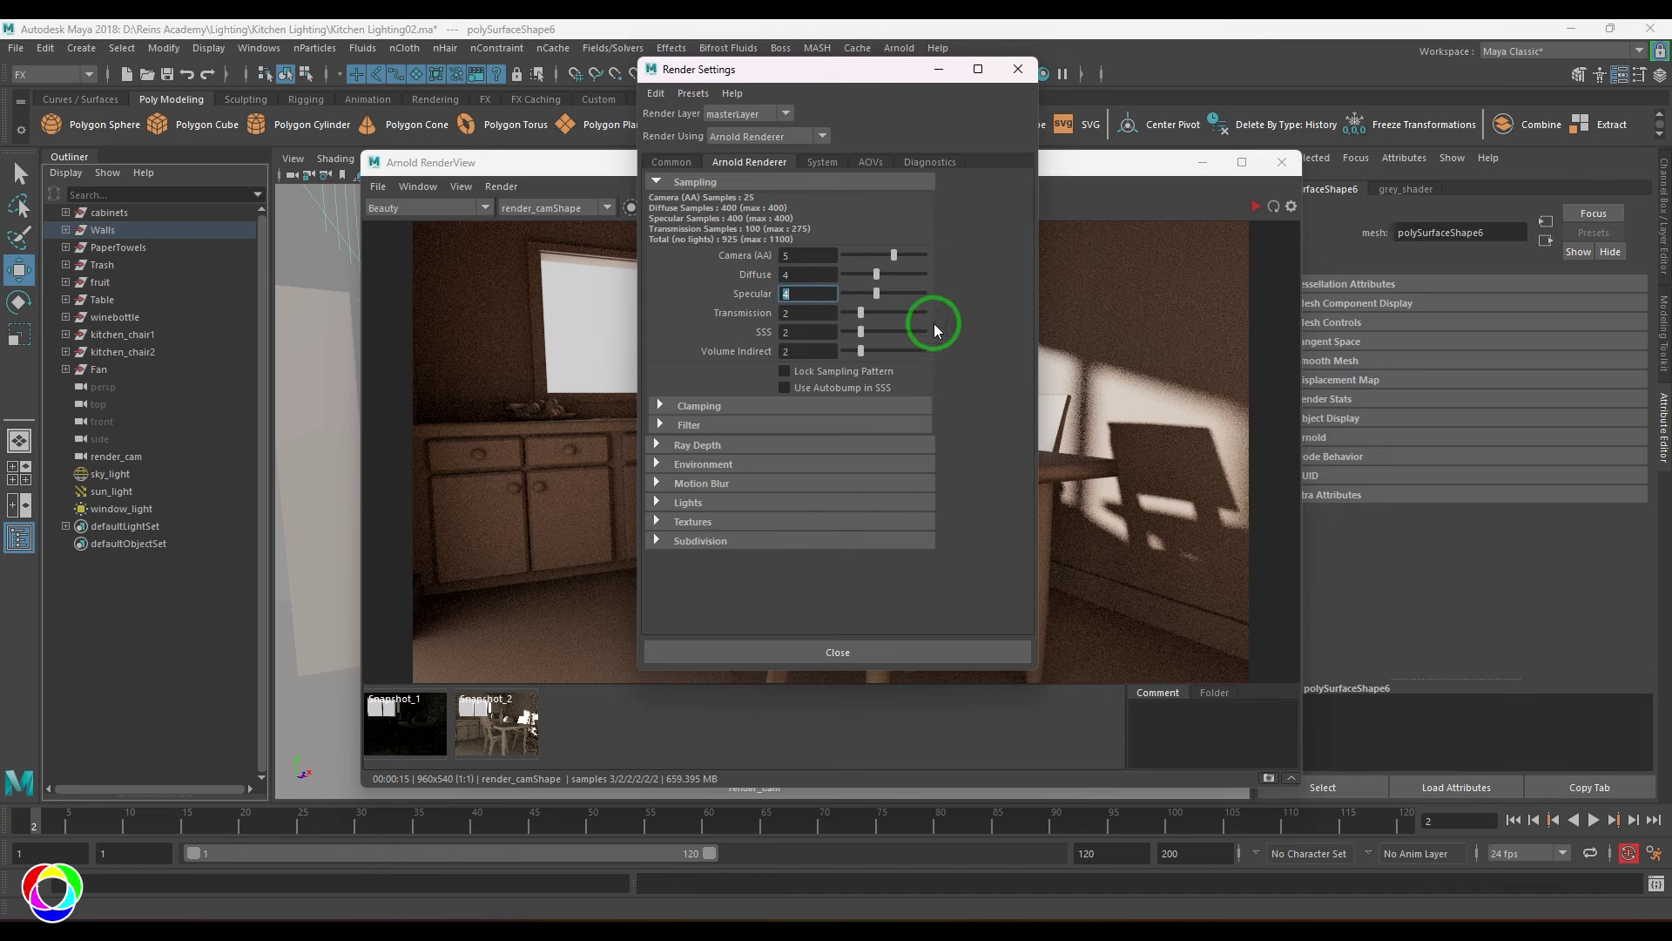
Set the light samples of sky_light to 3
click(110, 474)
scroll(1419, 470, up, 5)
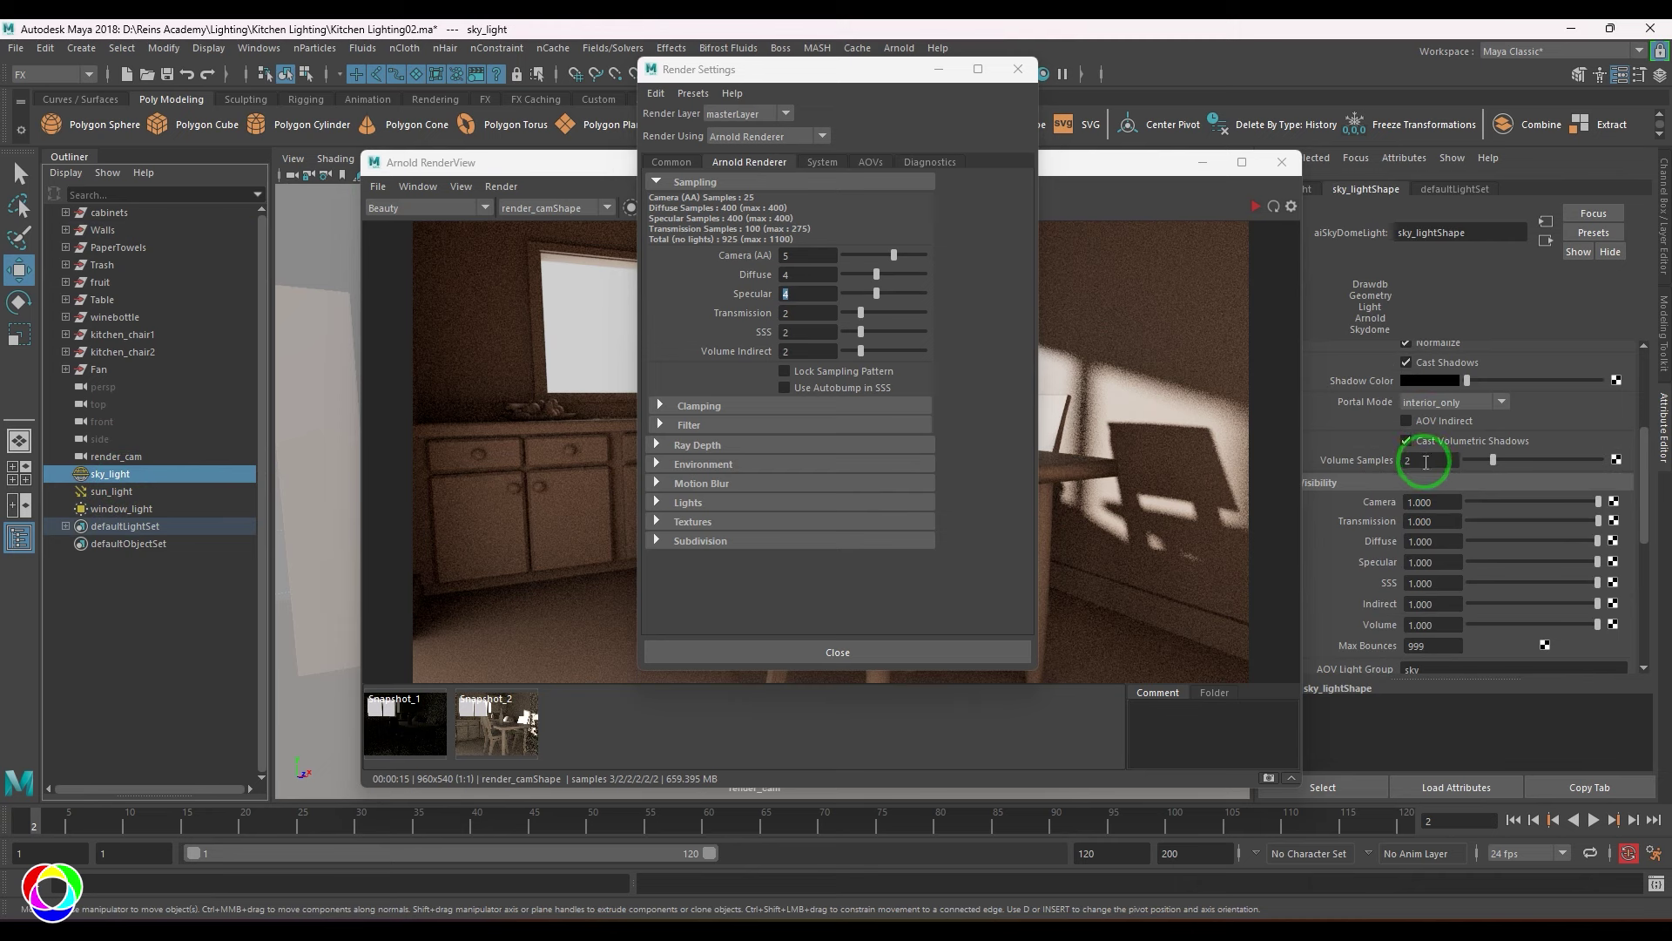
double_click(1428, 426)
text(4)
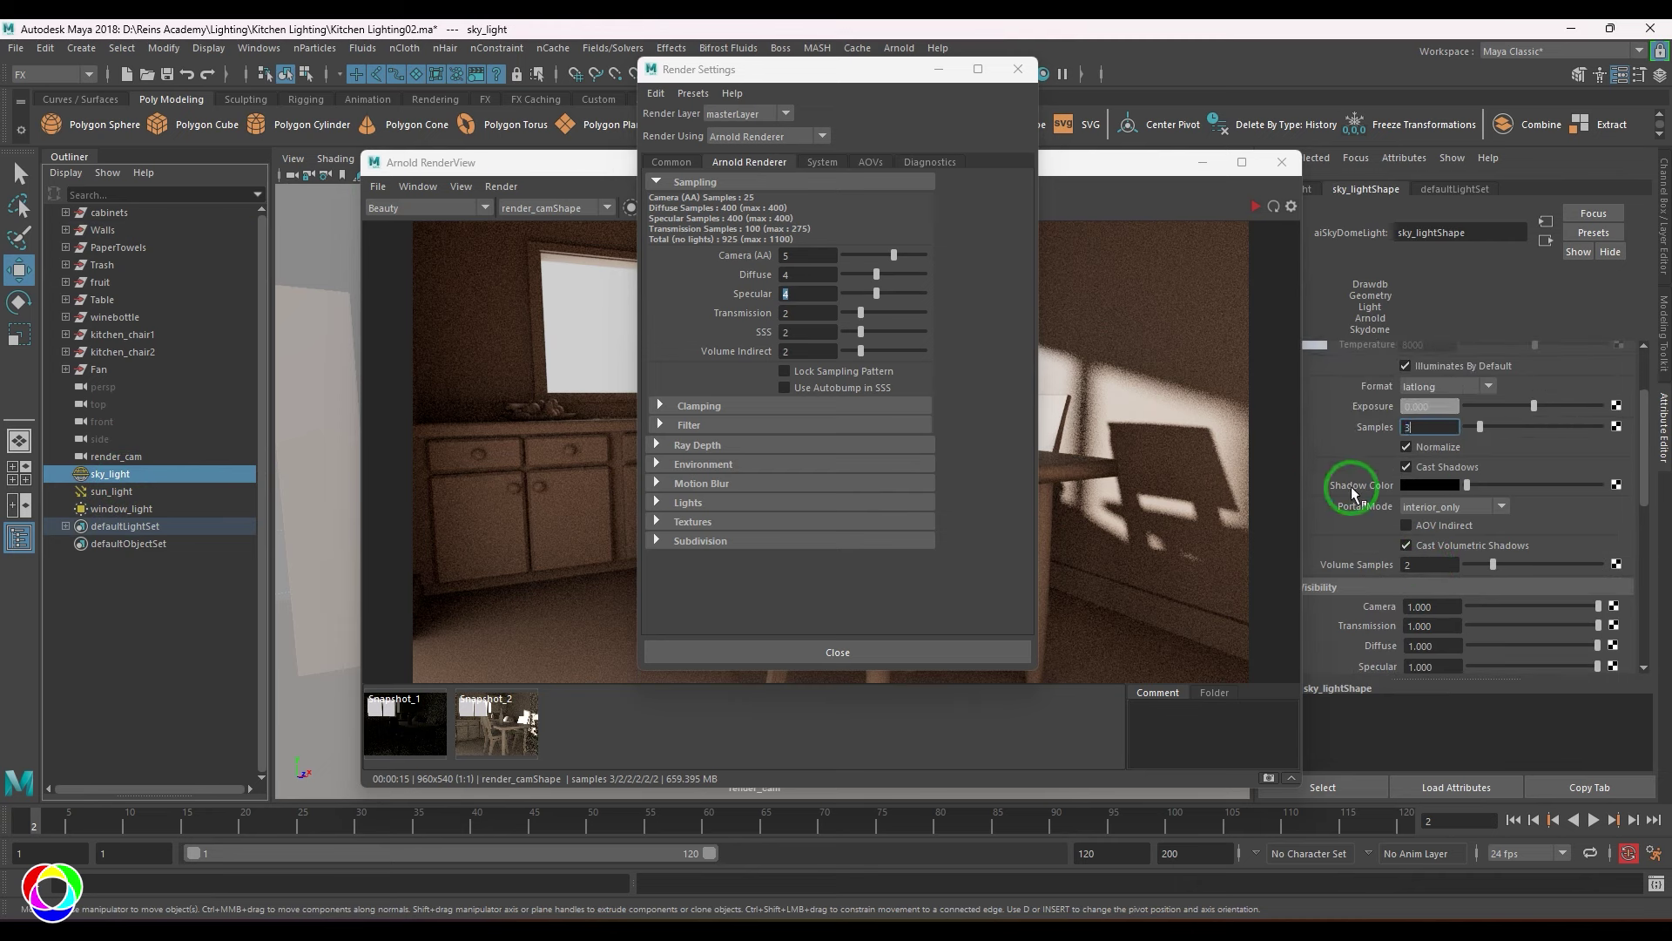
key(Return)
Set the light samples of sun_light to 3
click(231, 491)
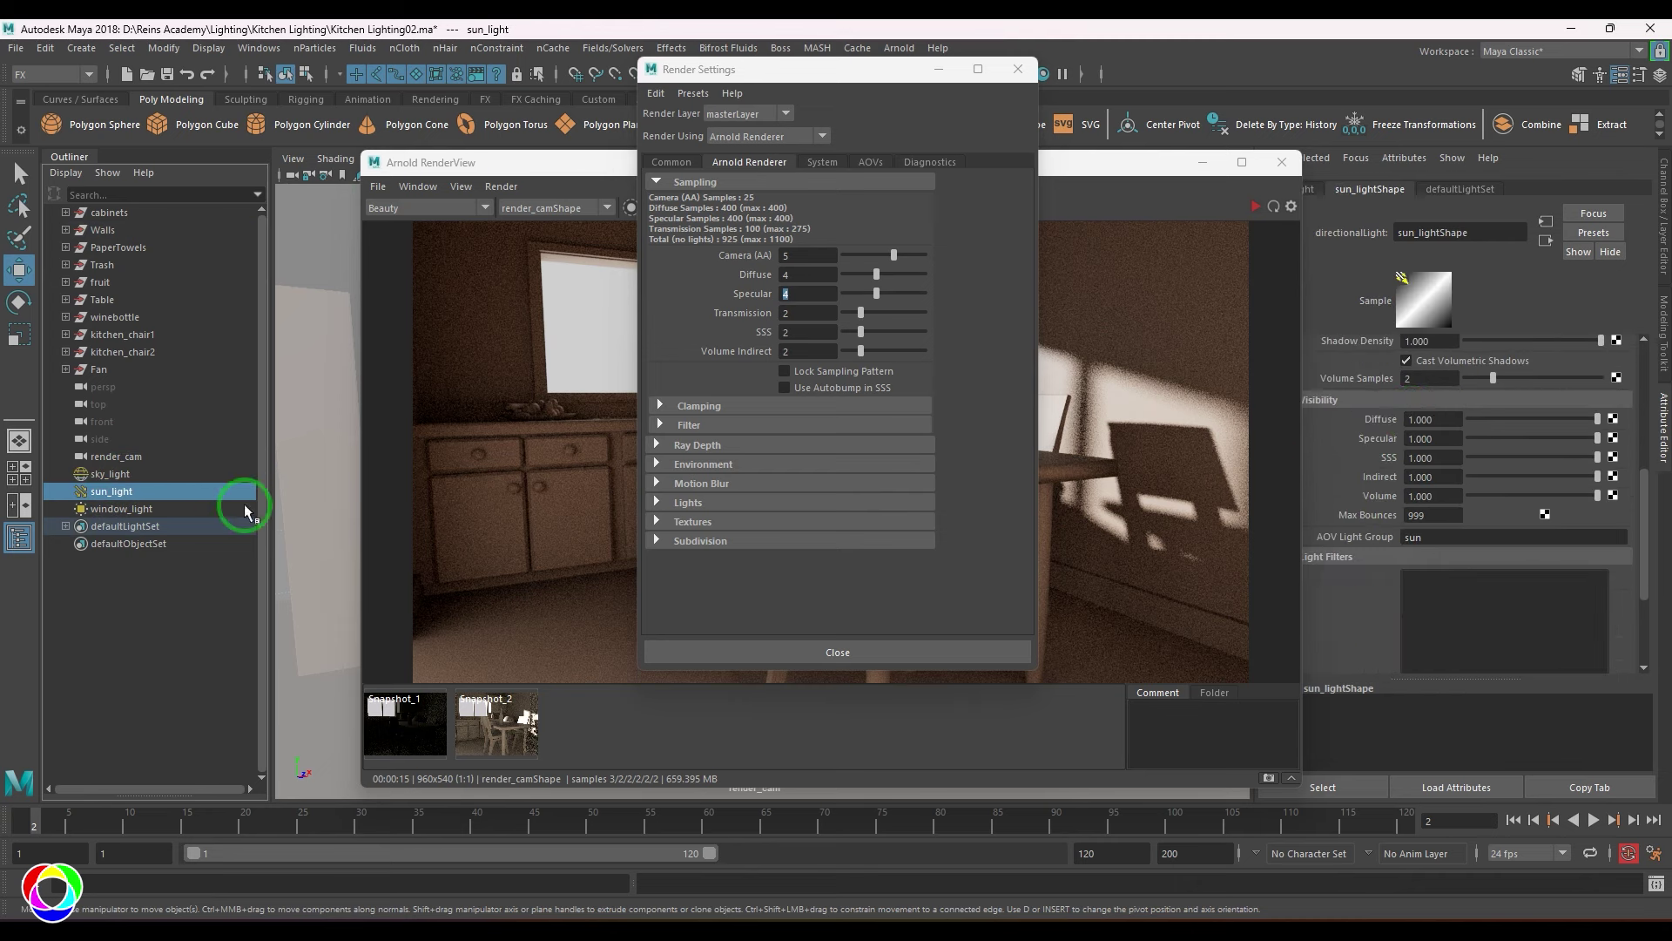
double_click(1429, 443)
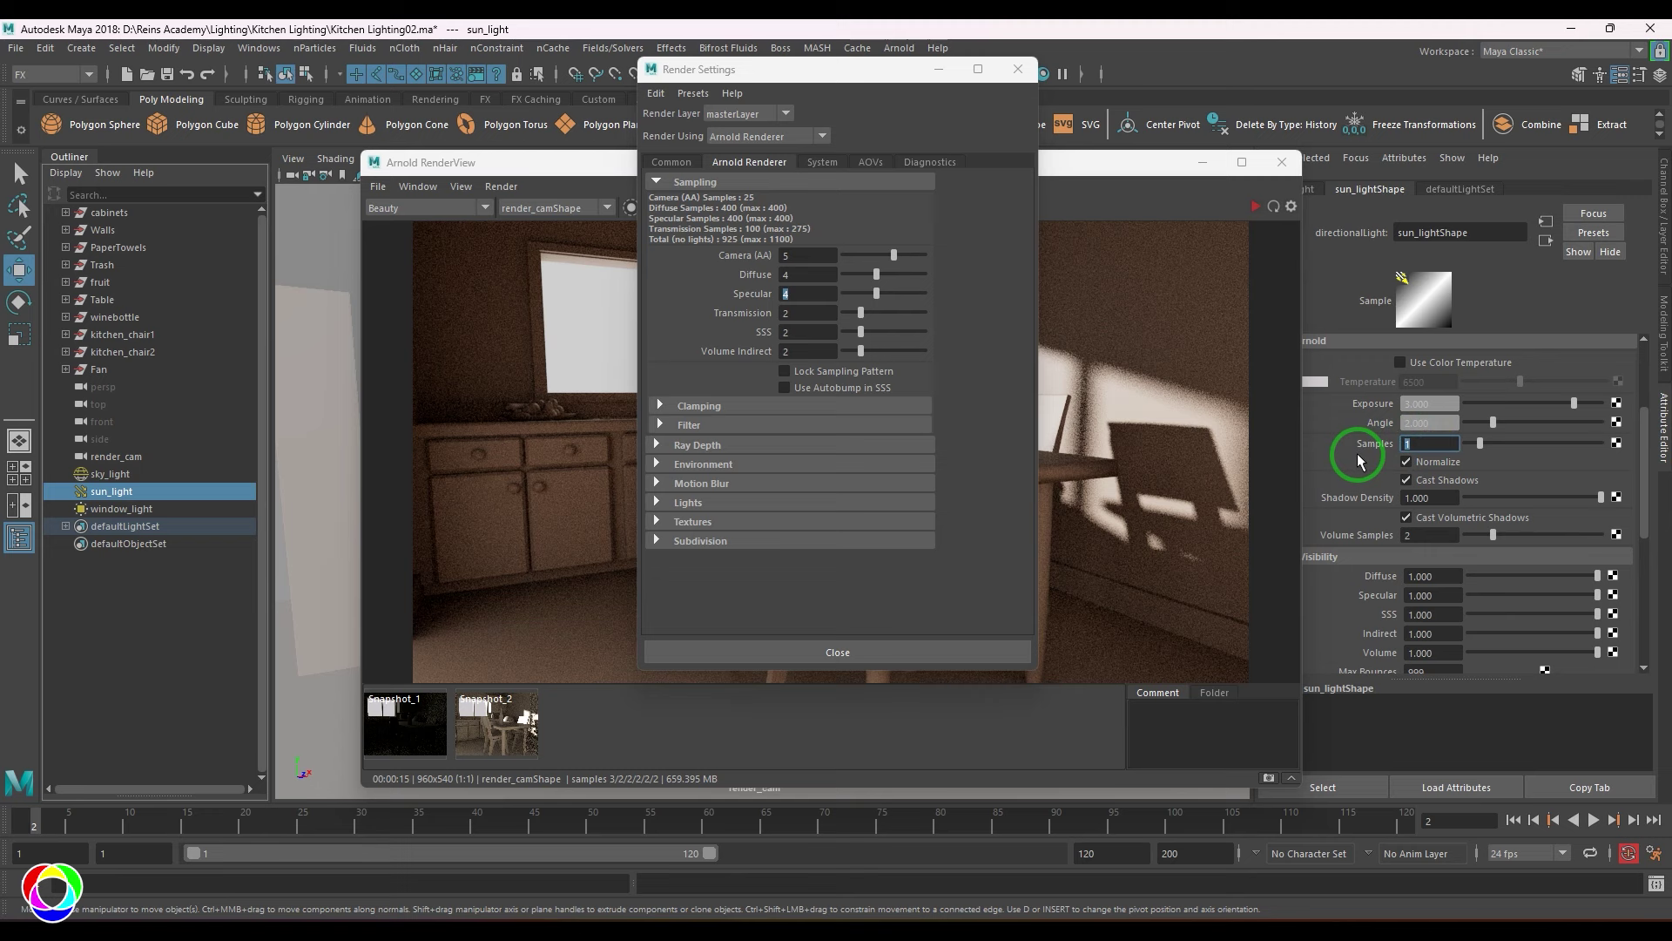
text(3)
key(Return)
Open the attributes of window_light
click(51, 507)
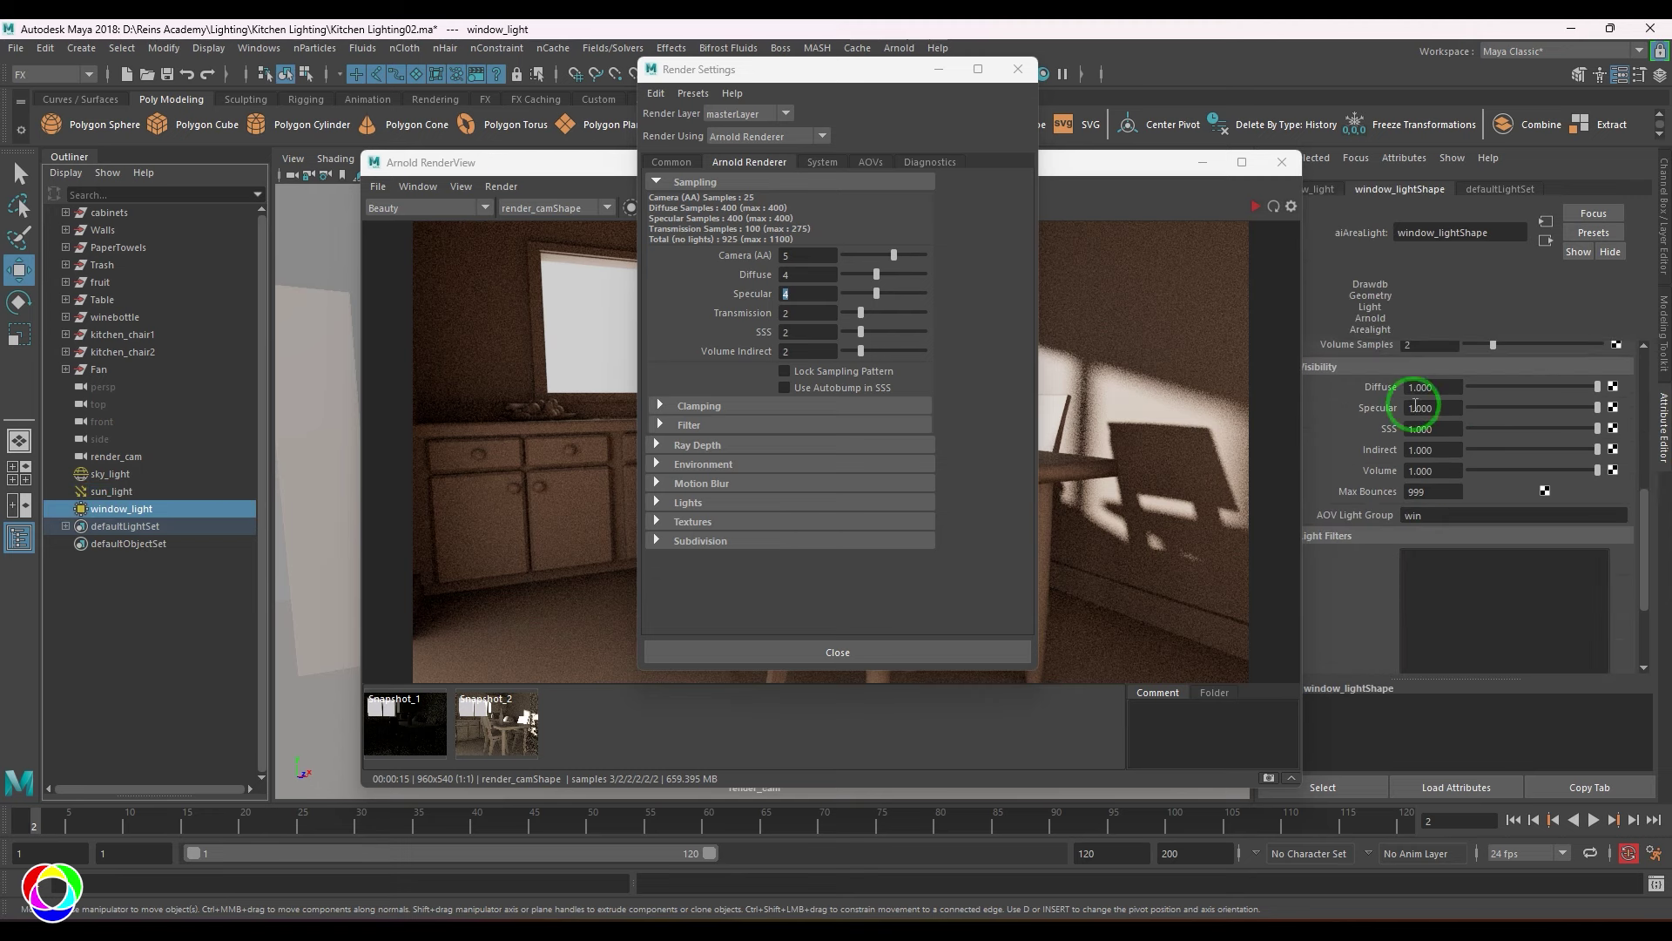
Set the Samples of the window_light area light to 3
scroll(1411, 403, up, 2)
text(3)
key(Return)
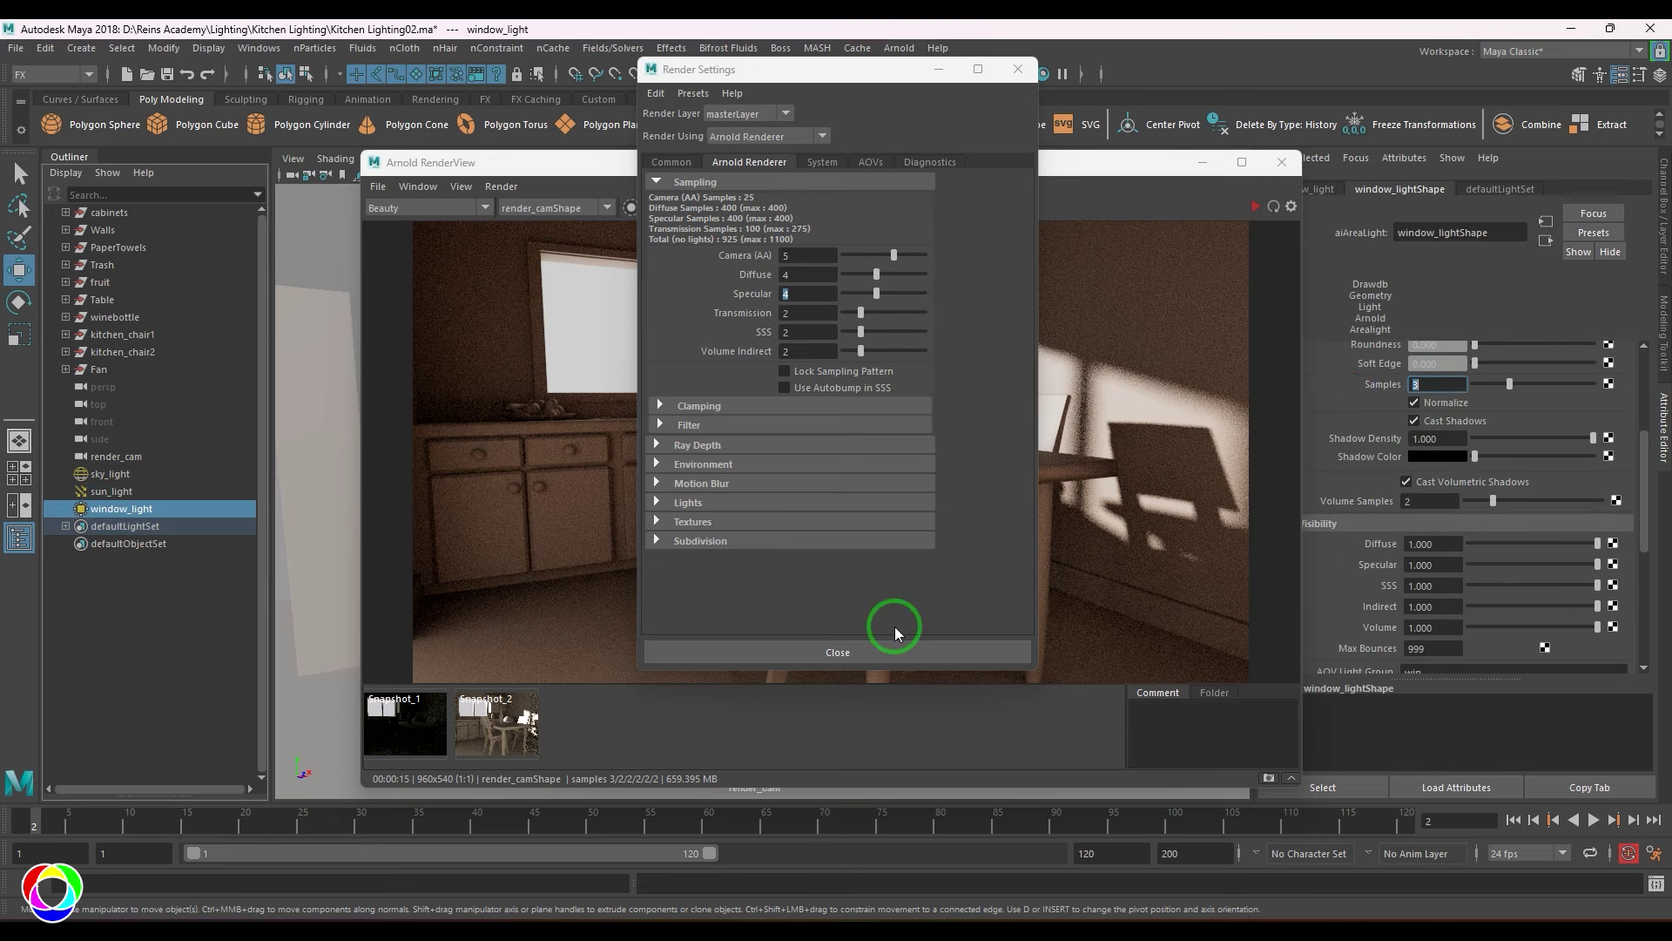
Open the output driver attributes of the diffuse_direct_sky AOV to check the Merge AOVs option
click(876, 162)
click(984, 491)
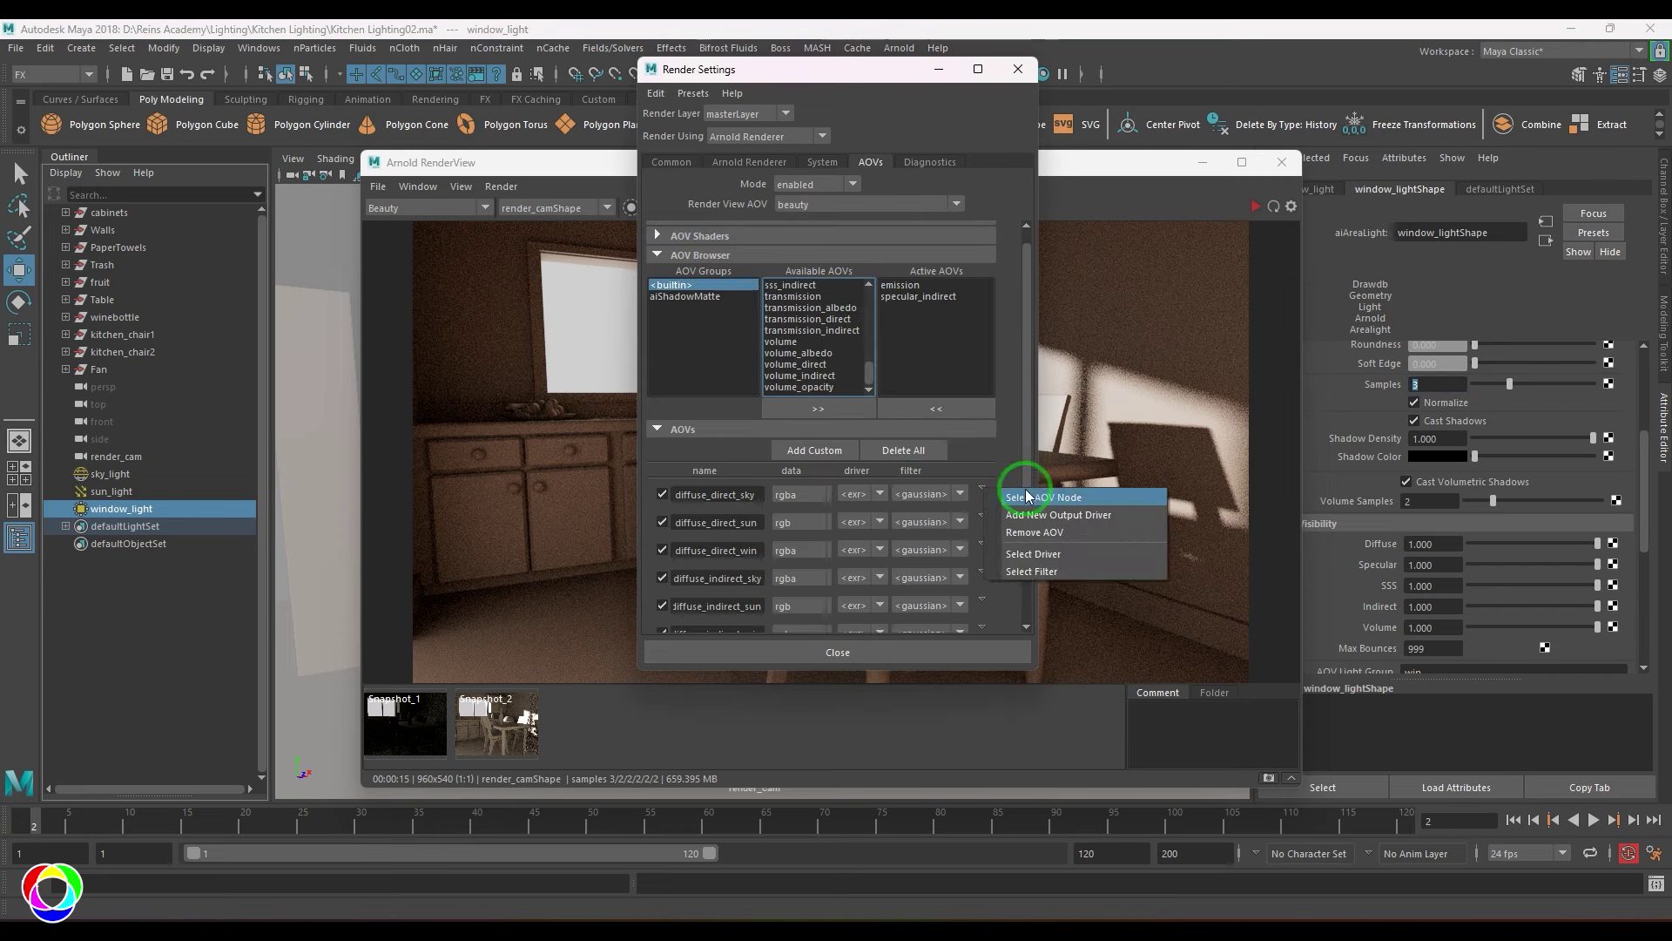
click(1057, 561)
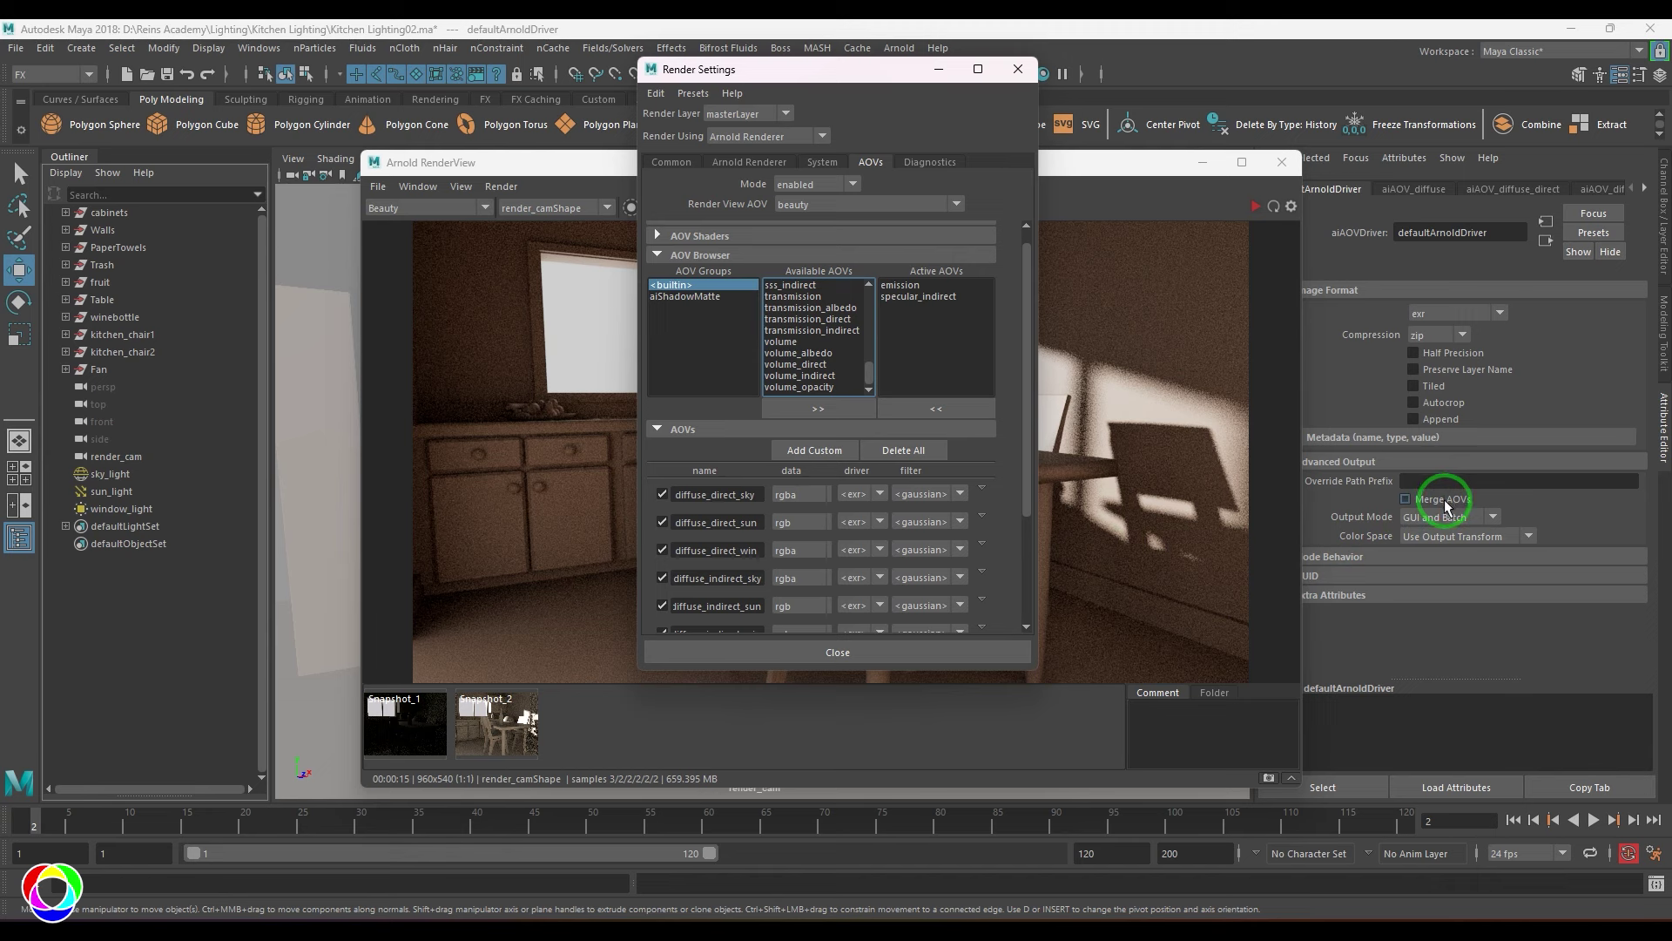
Set the render output image format to tif and the file name prefix to "kitchen"
click(680, 165)
scroll(881, 478, up, 10)
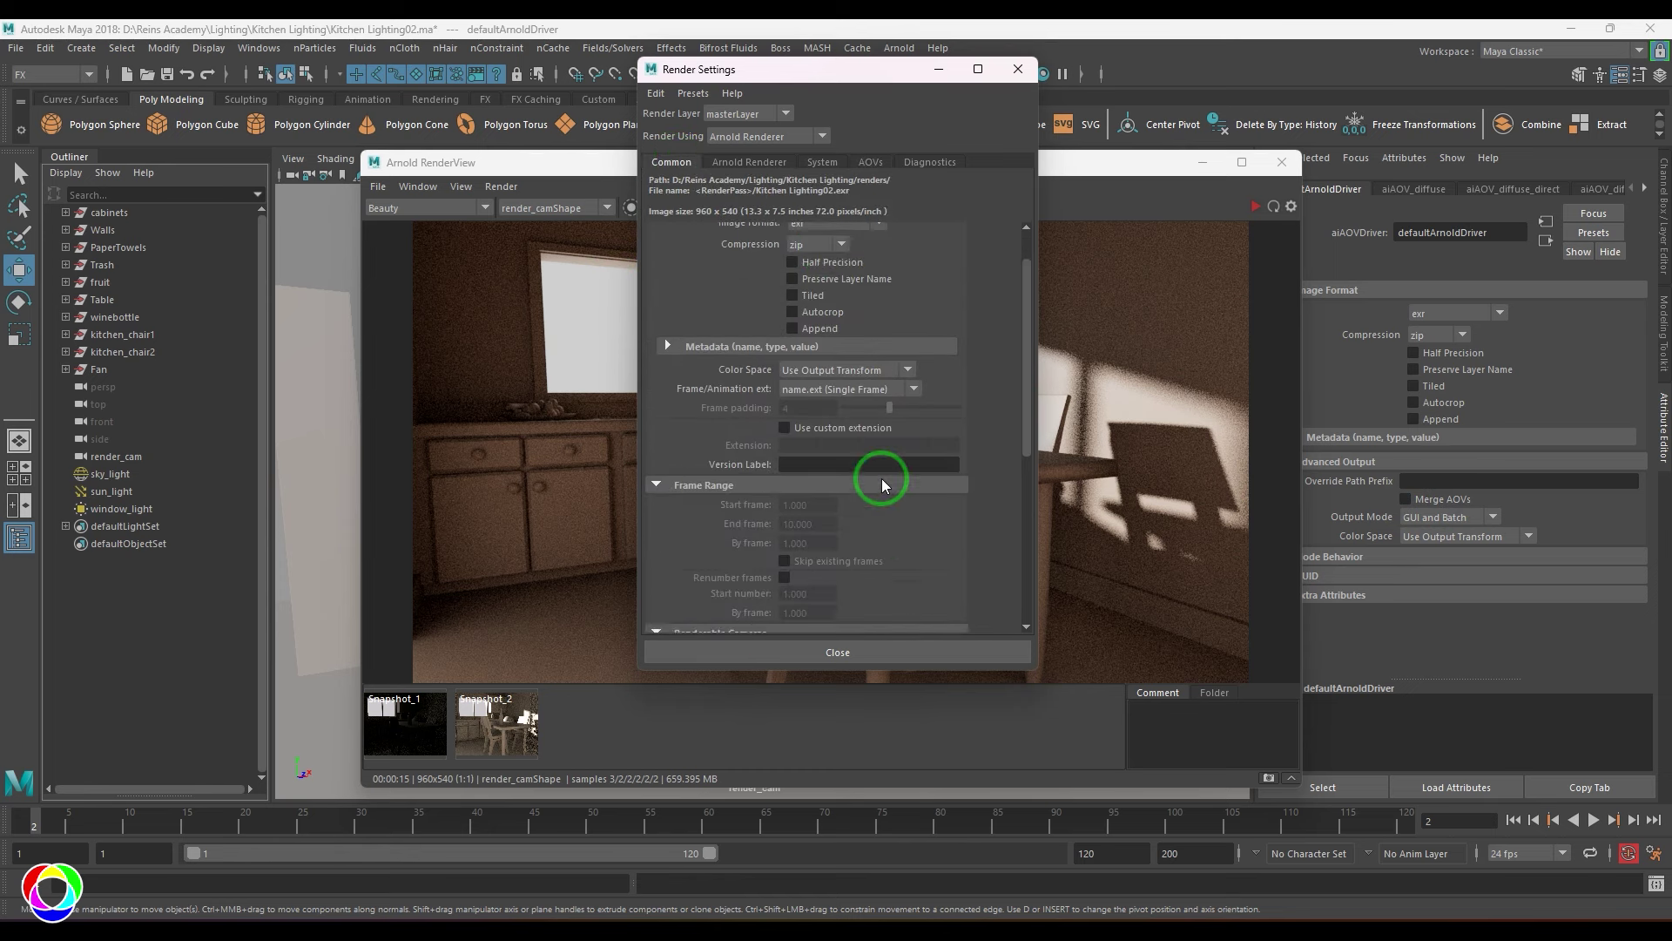
click(842, 275)
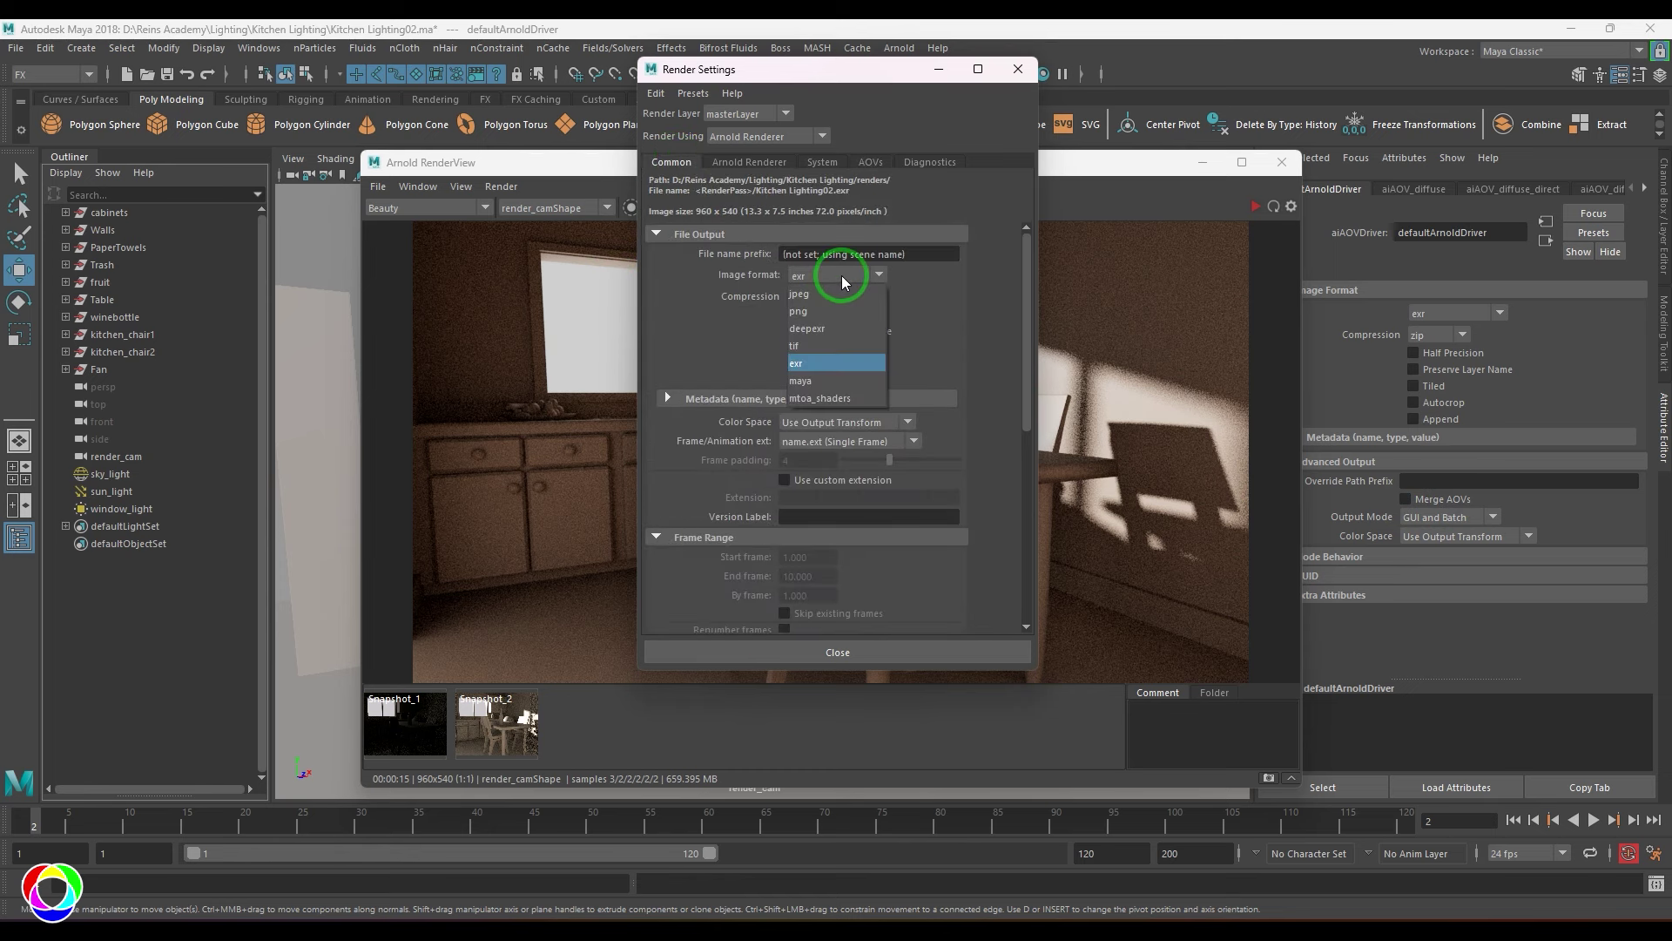
click(829, 350)
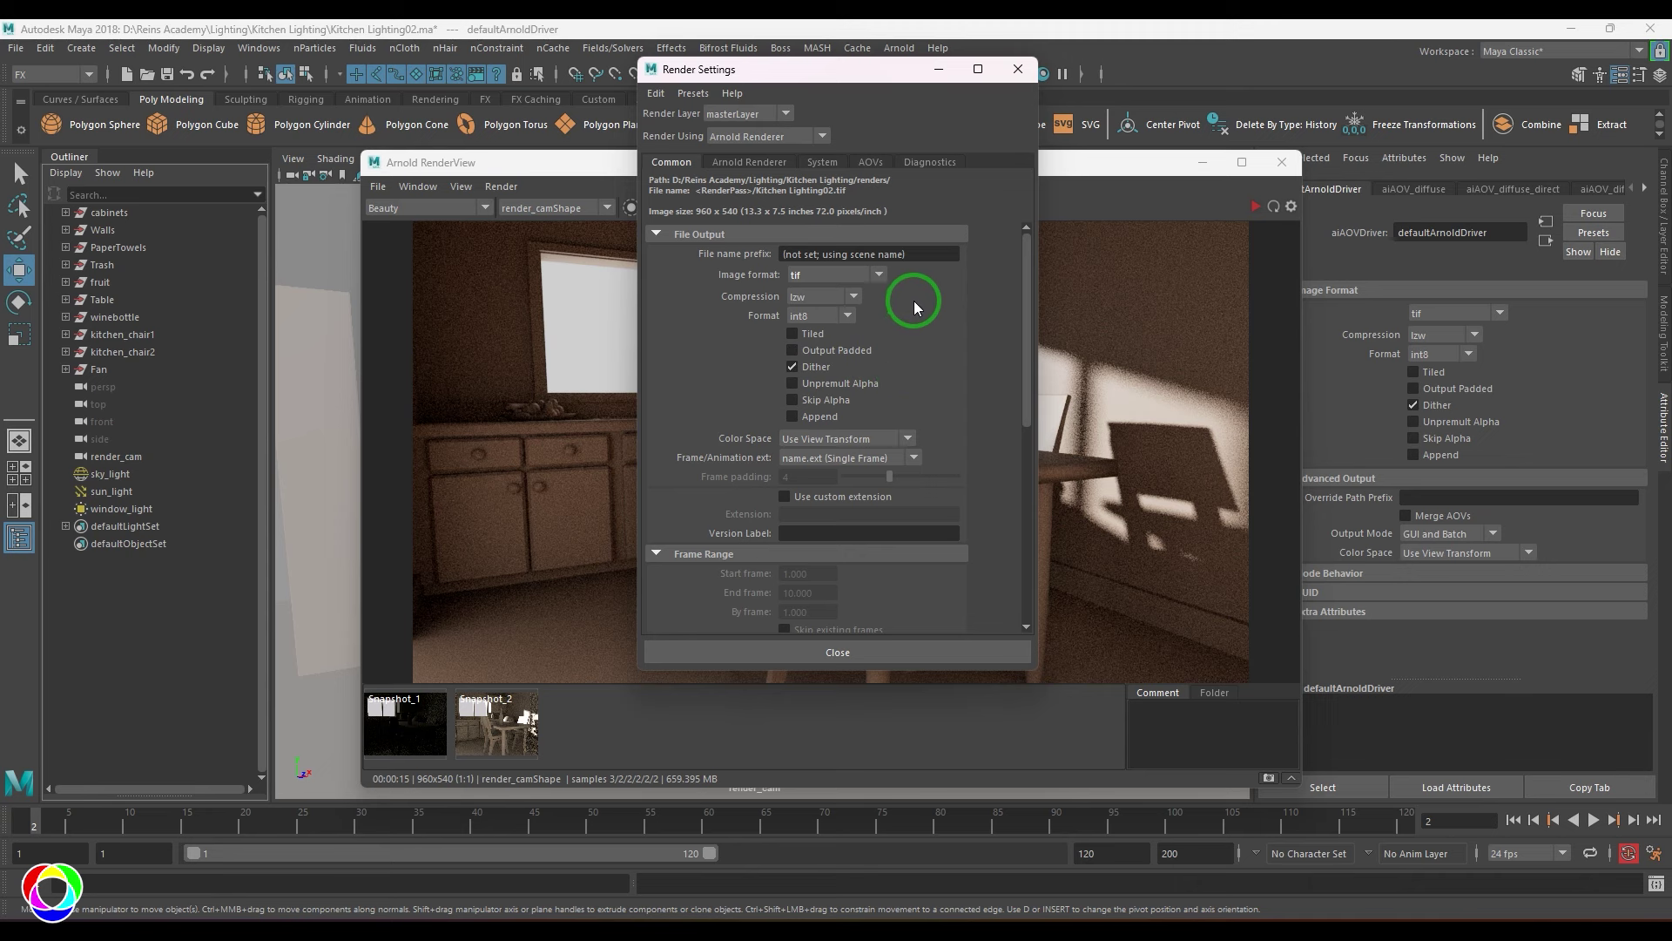
click(782, 252)
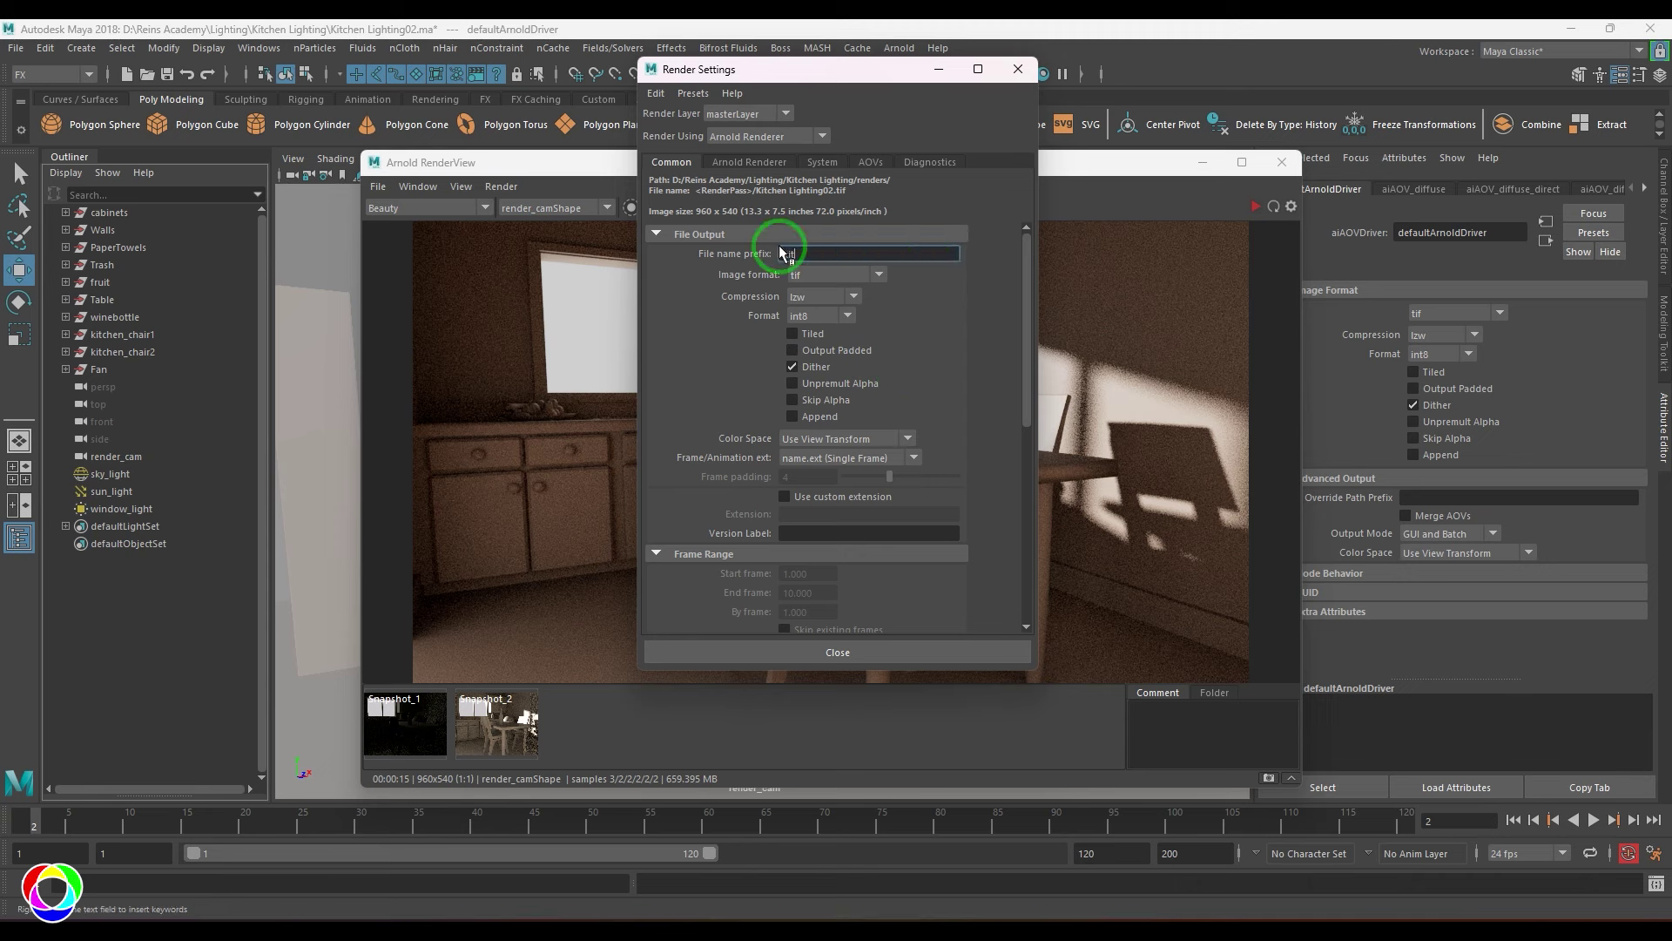
key(Return)
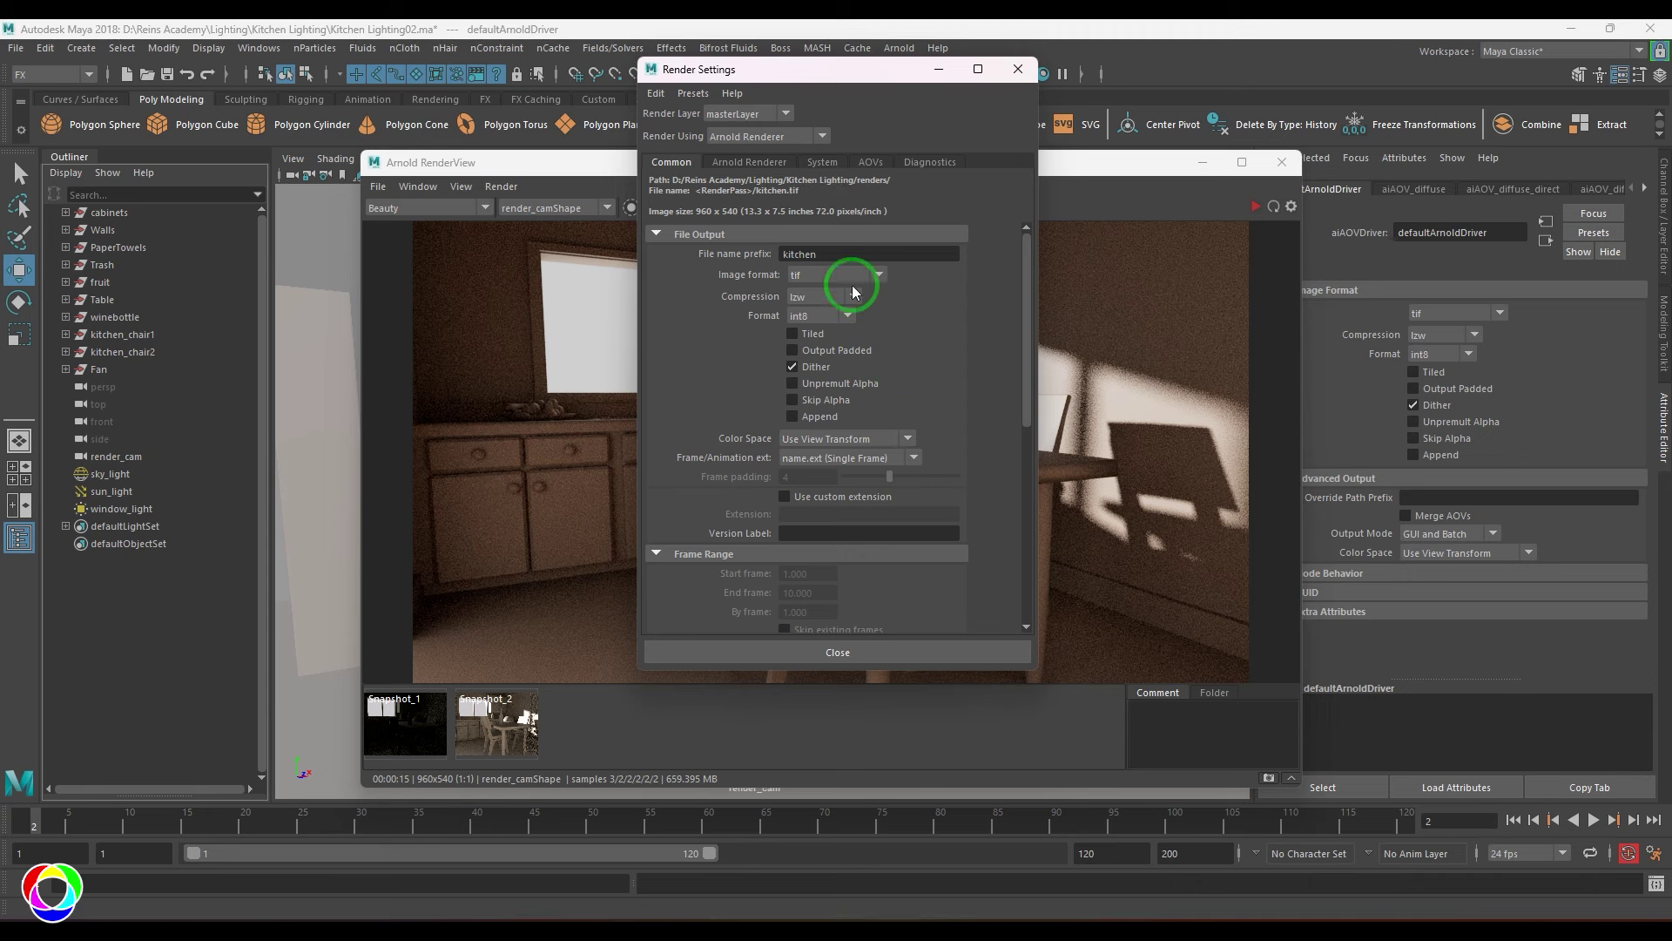
Set the renderable camera to render_cam and the image size preset to HD_720
scroll(911, 449, down, 5)
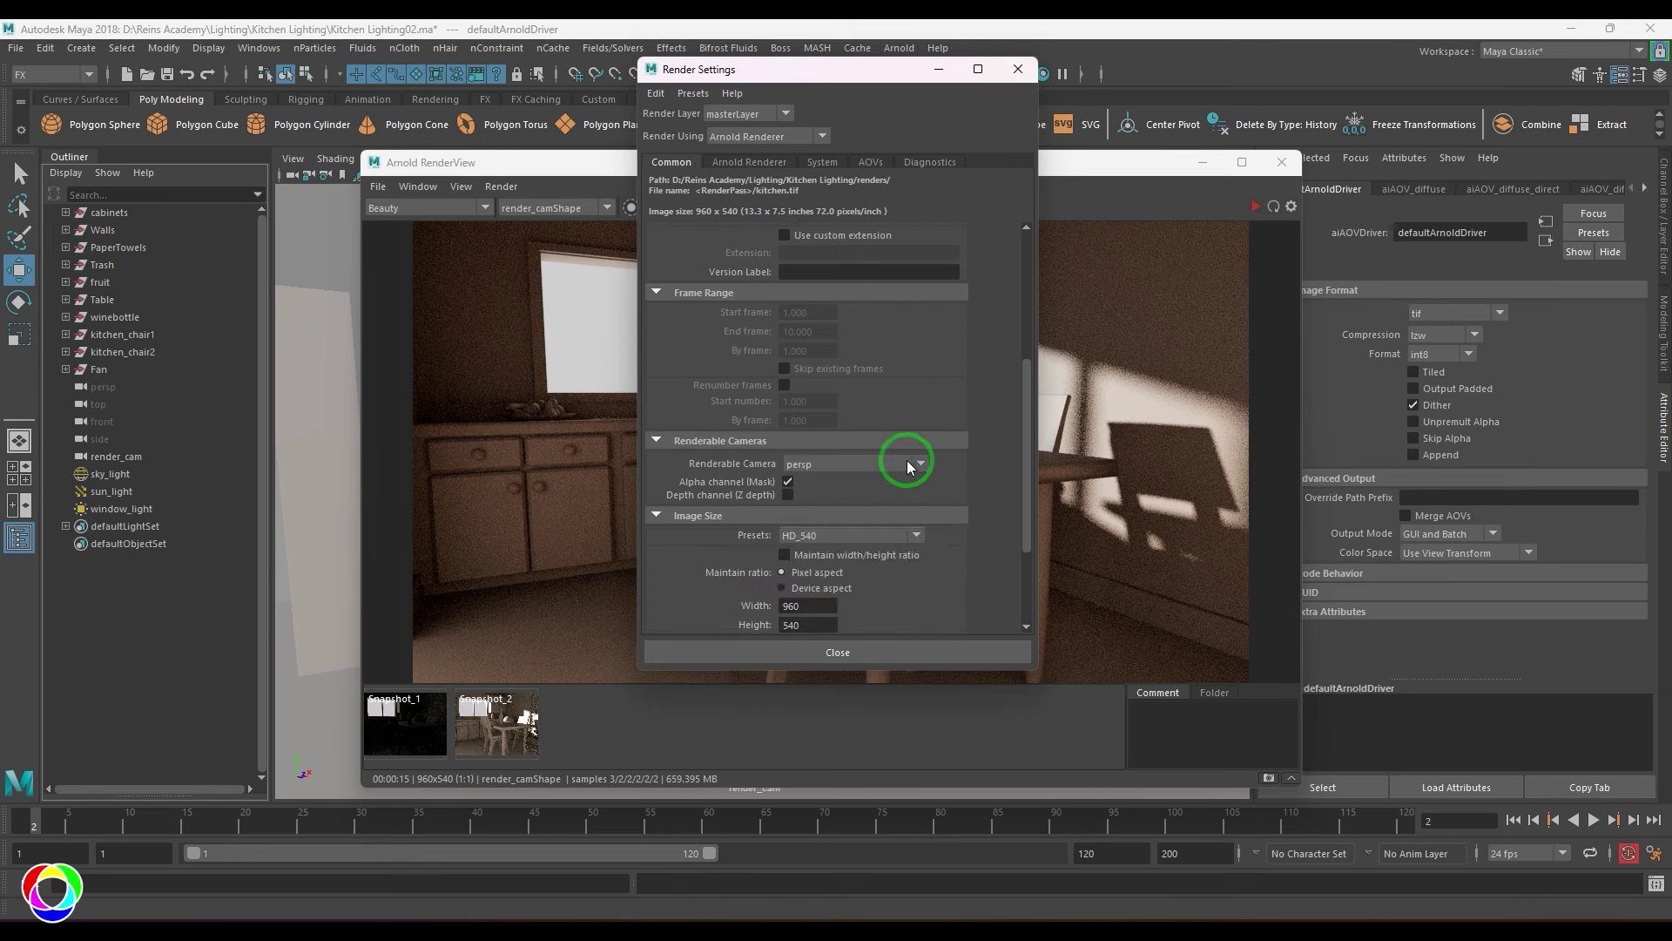
click(906, 462)
click(841, 514)
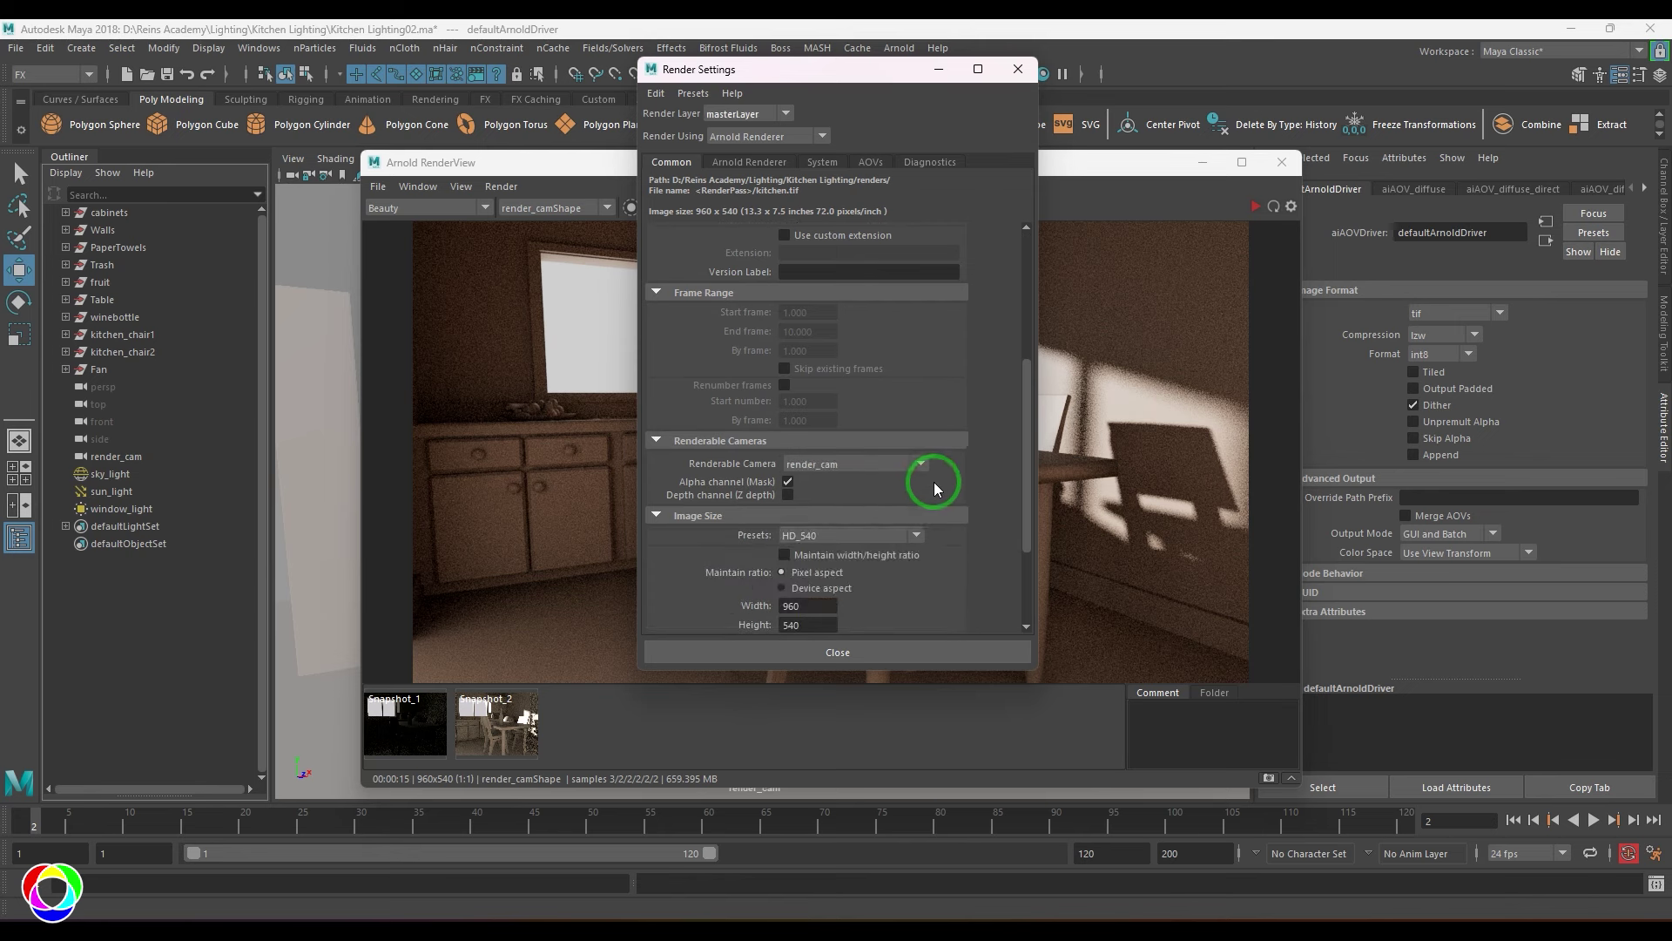
scroll(934, 483, down, 3)
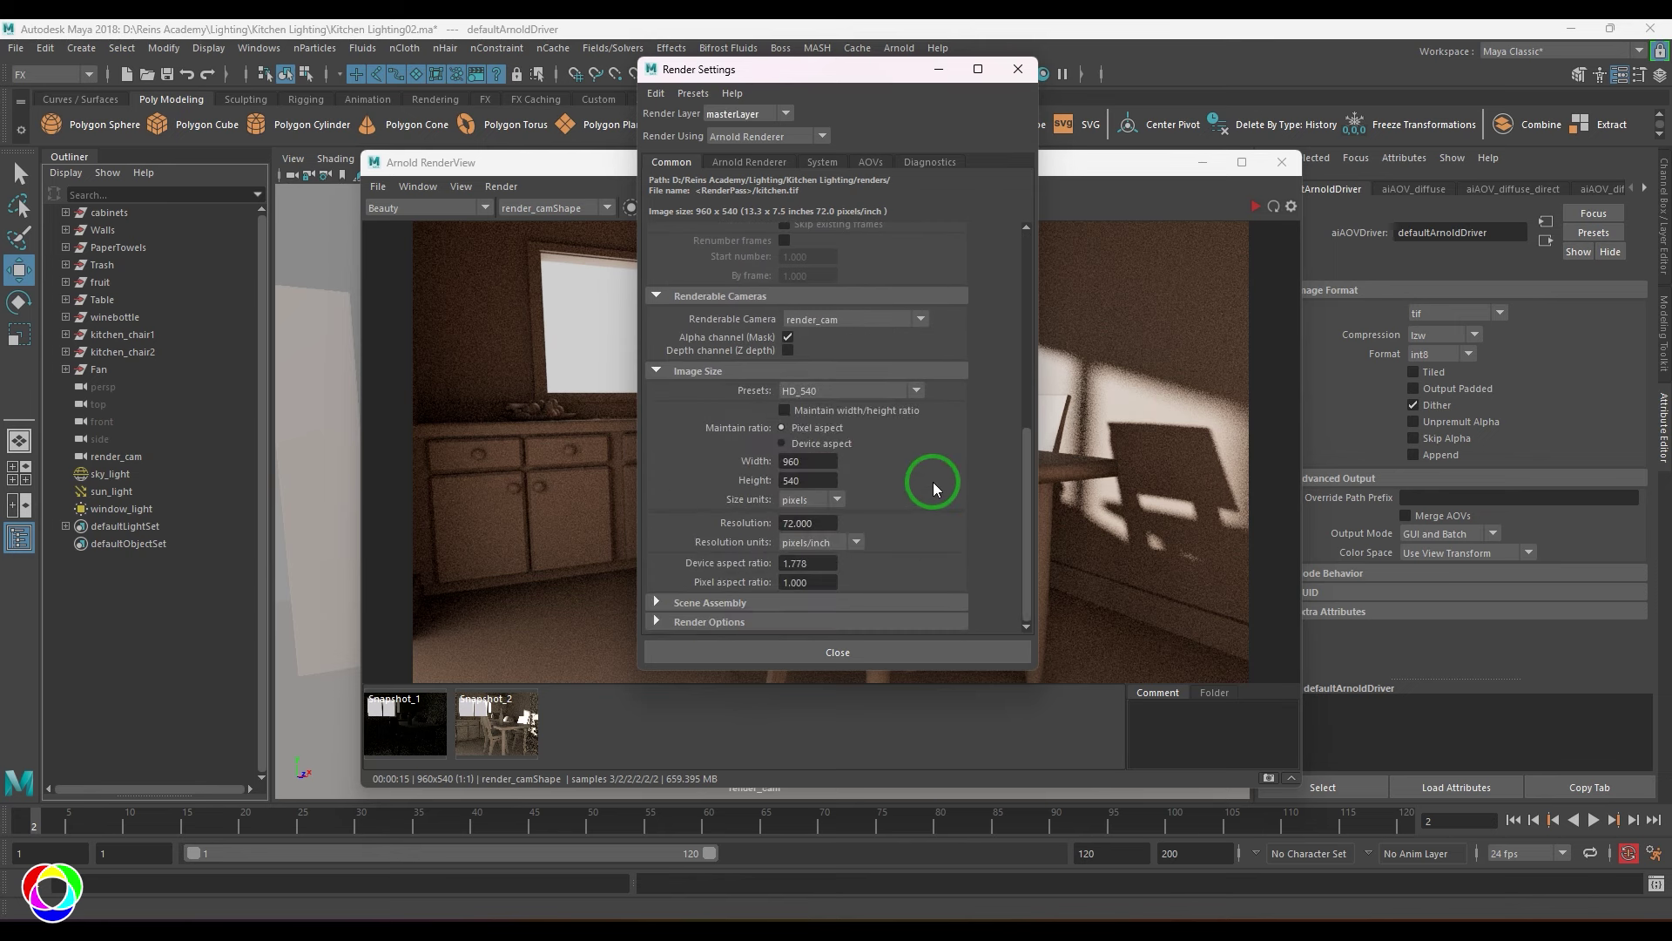
click(876, 390)
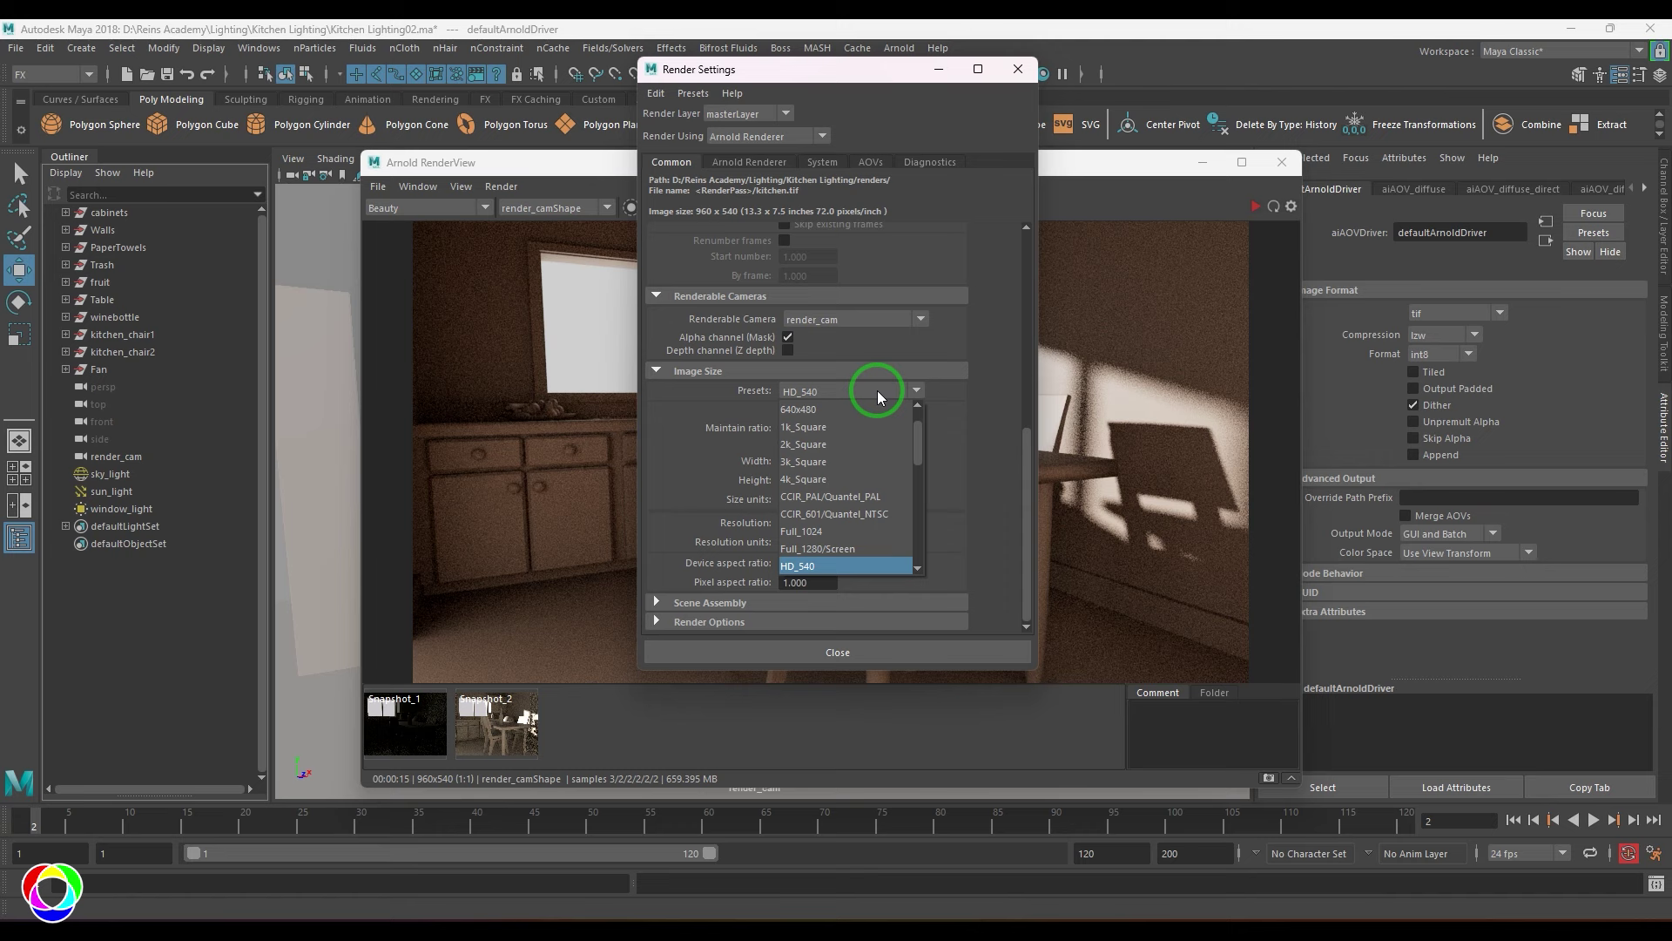
scroll(877, 489, down, 2)
click(874, 486)
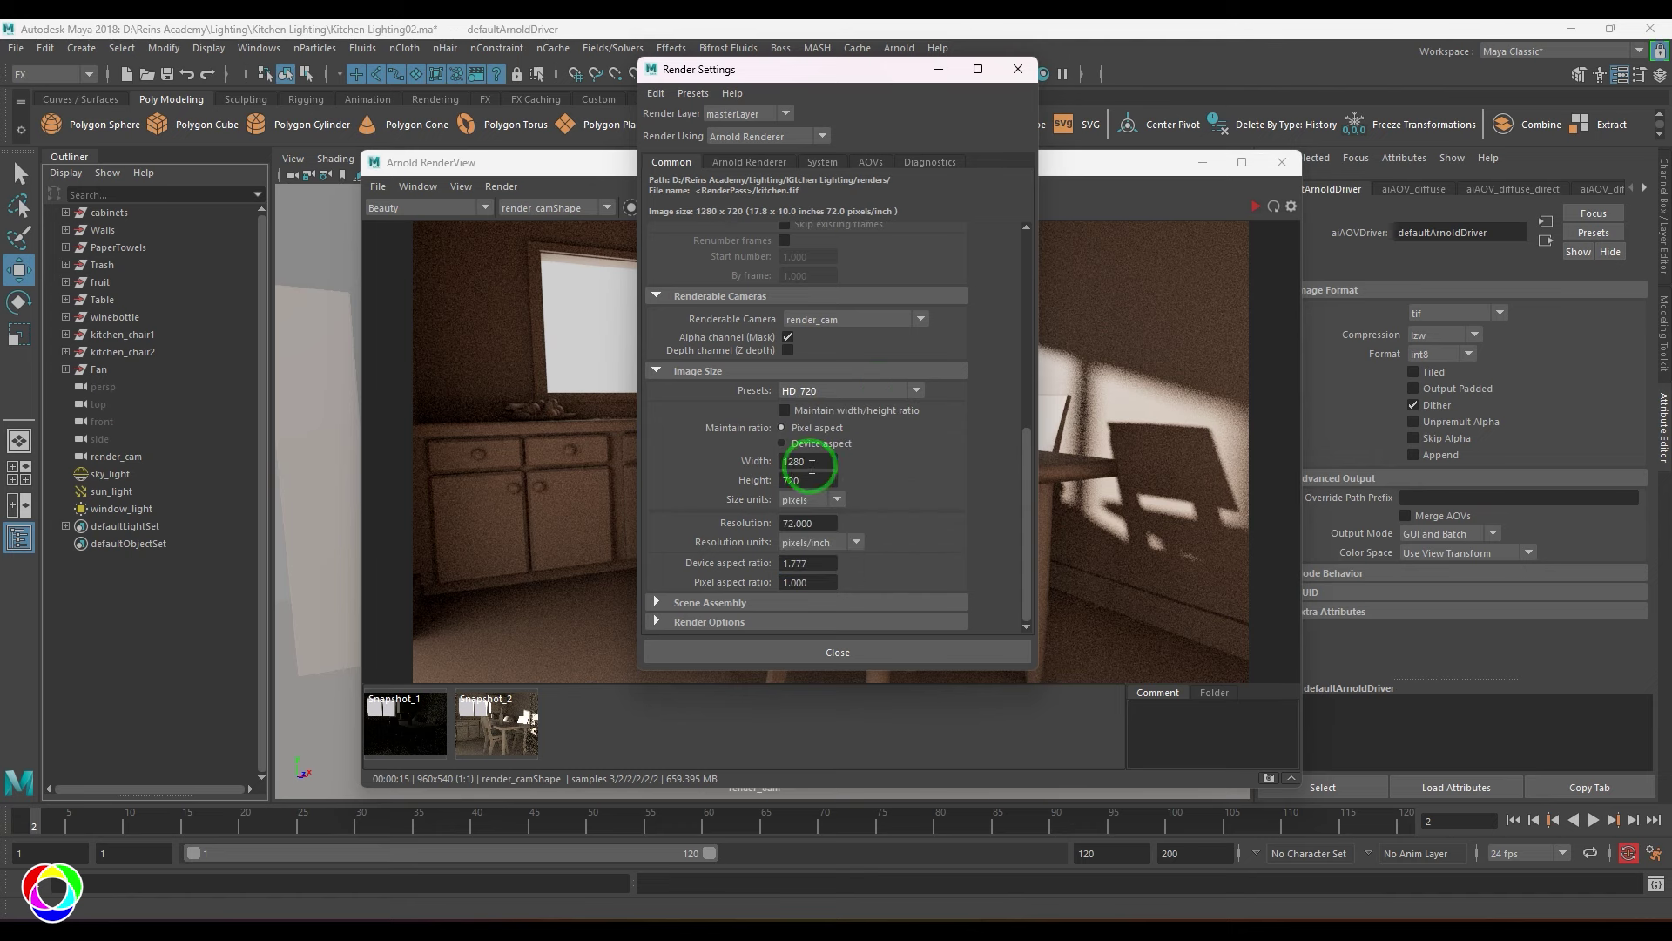
Check the Images output path in the project's image directory settings, leaving it as is
scroll(967, 493, up, 8)
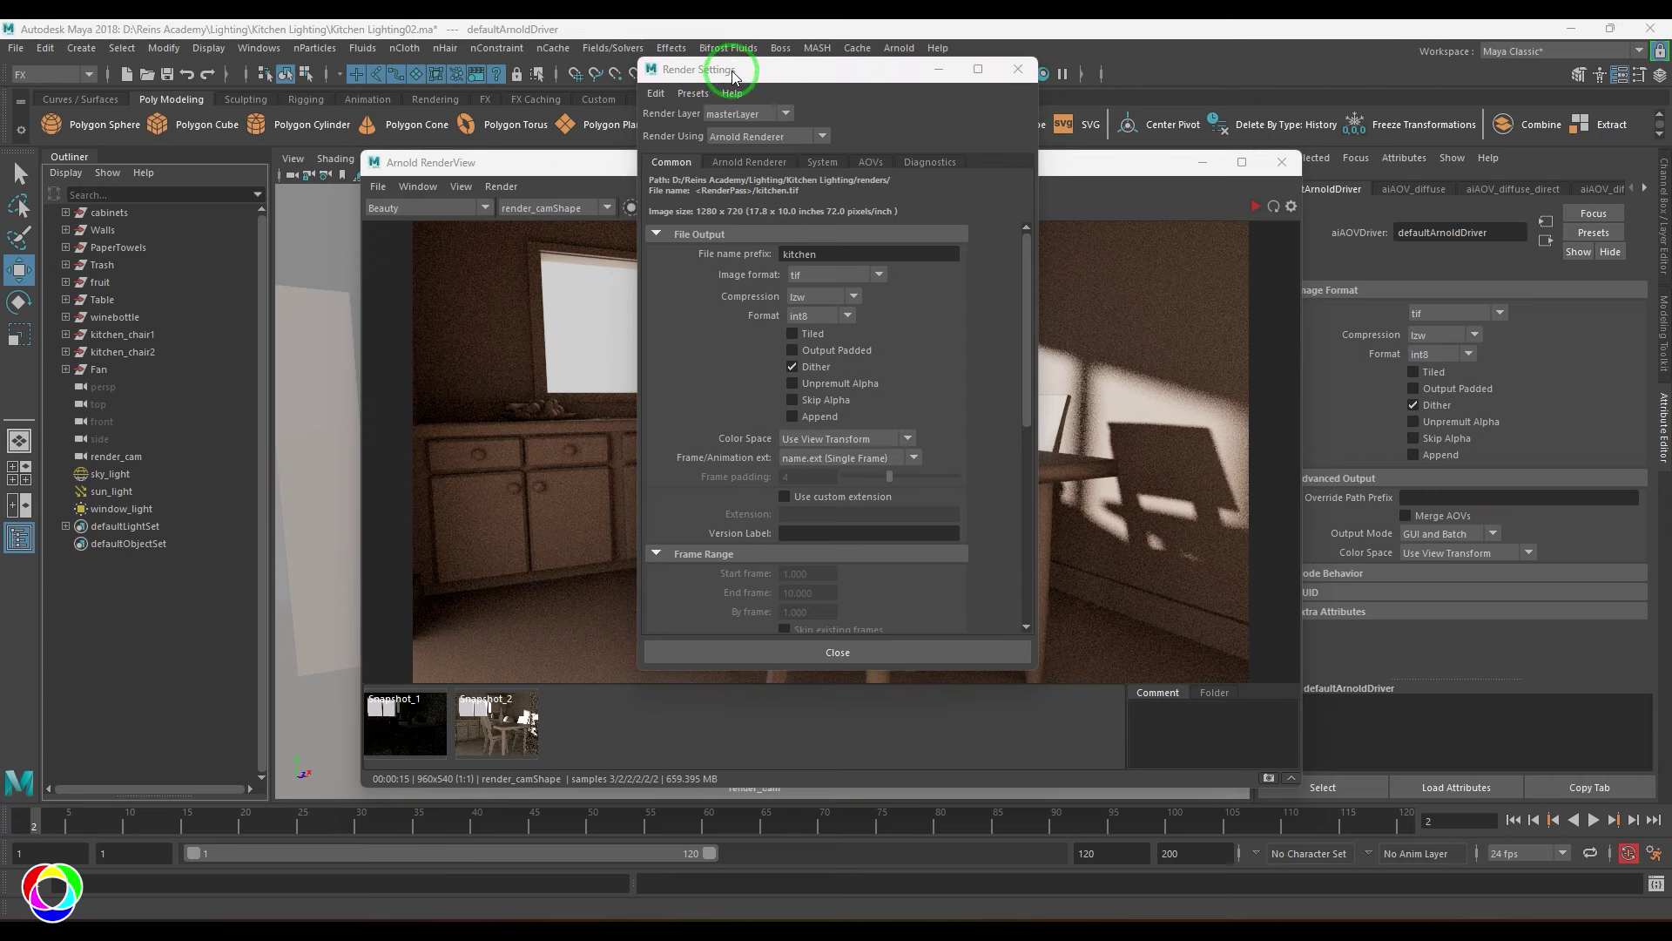
drag(732, 68, 636, 140)
click(572, 172)
click(628, 185)
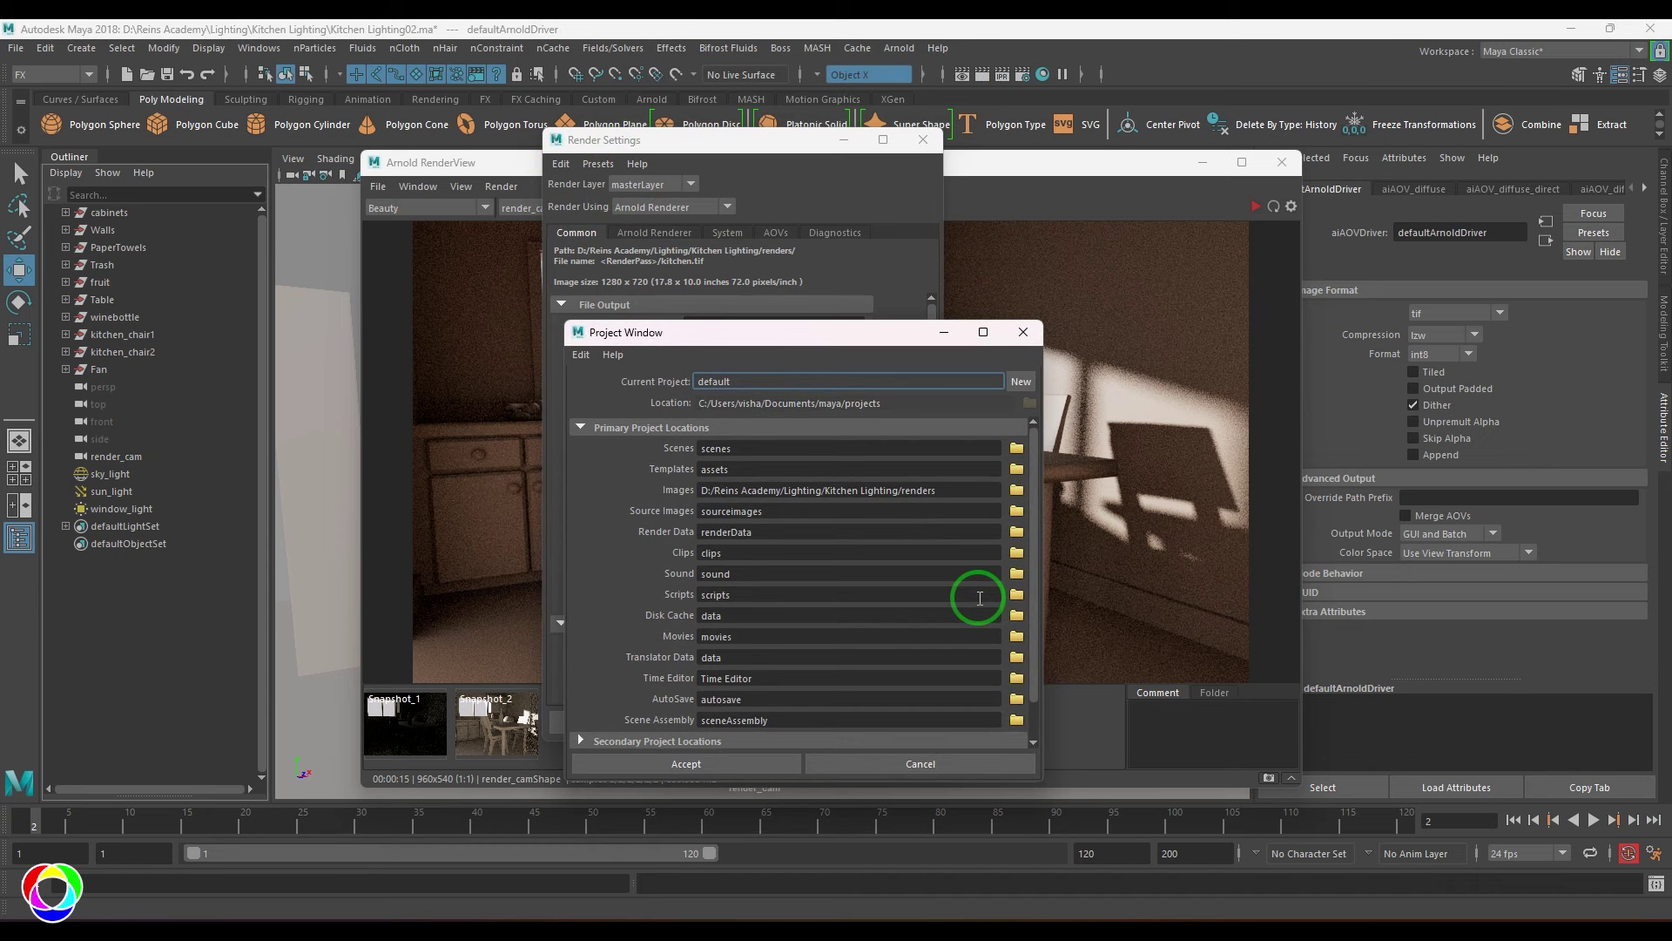
drag(939, 491, 588, 493)
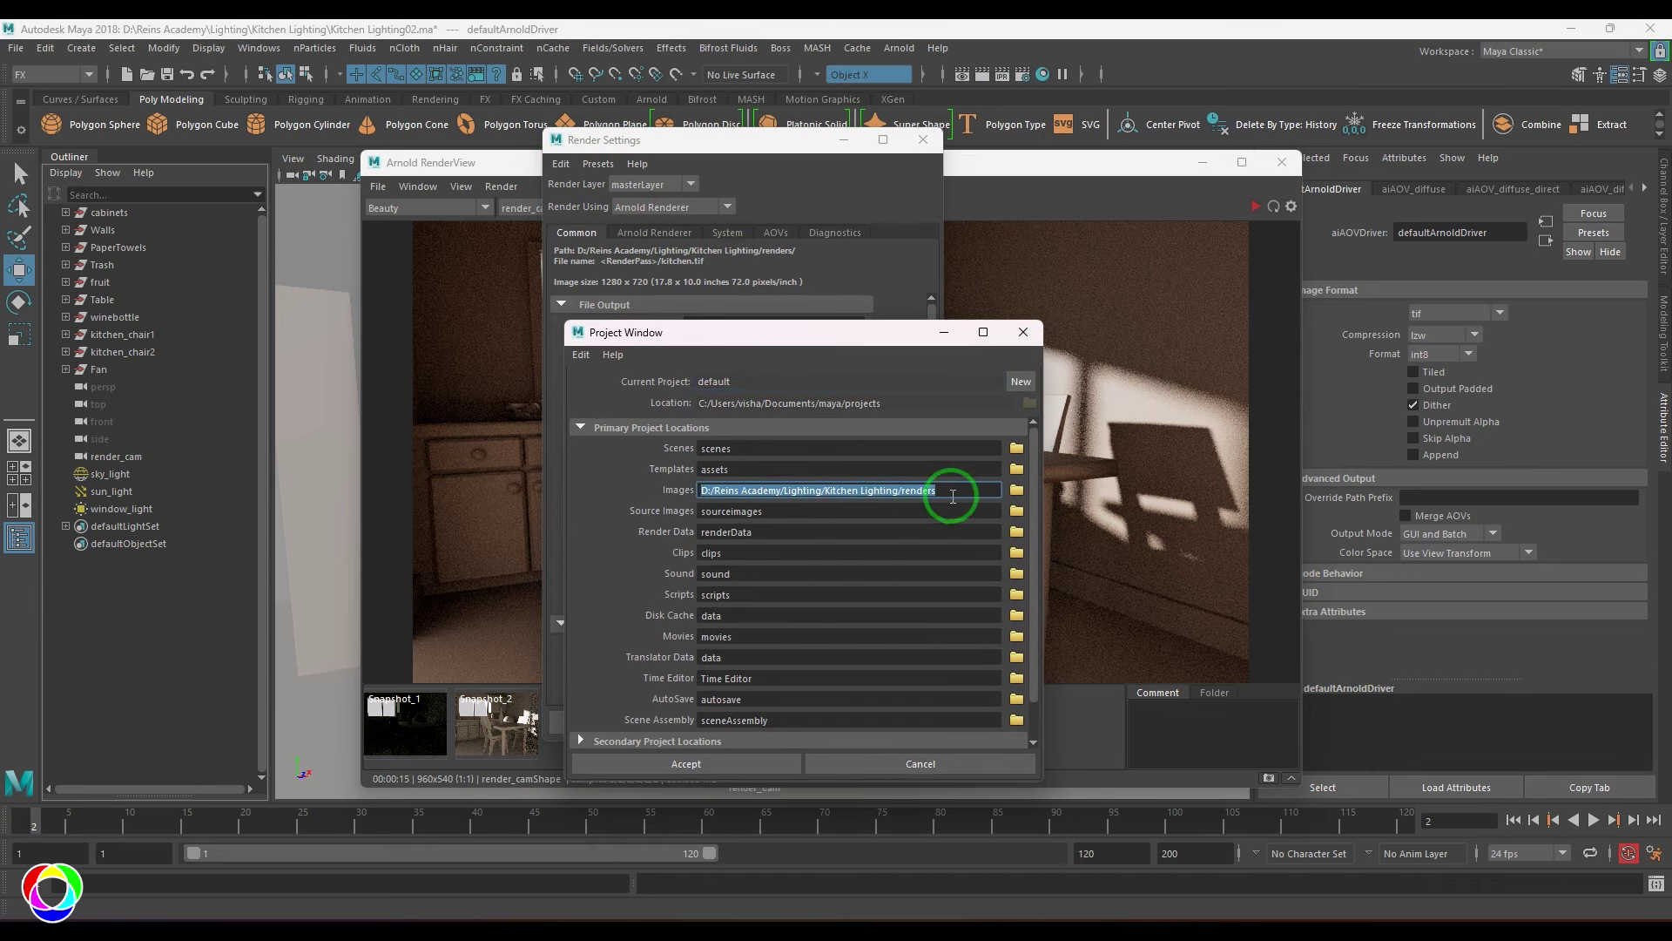
click(1024, 332)
click(561, 163)
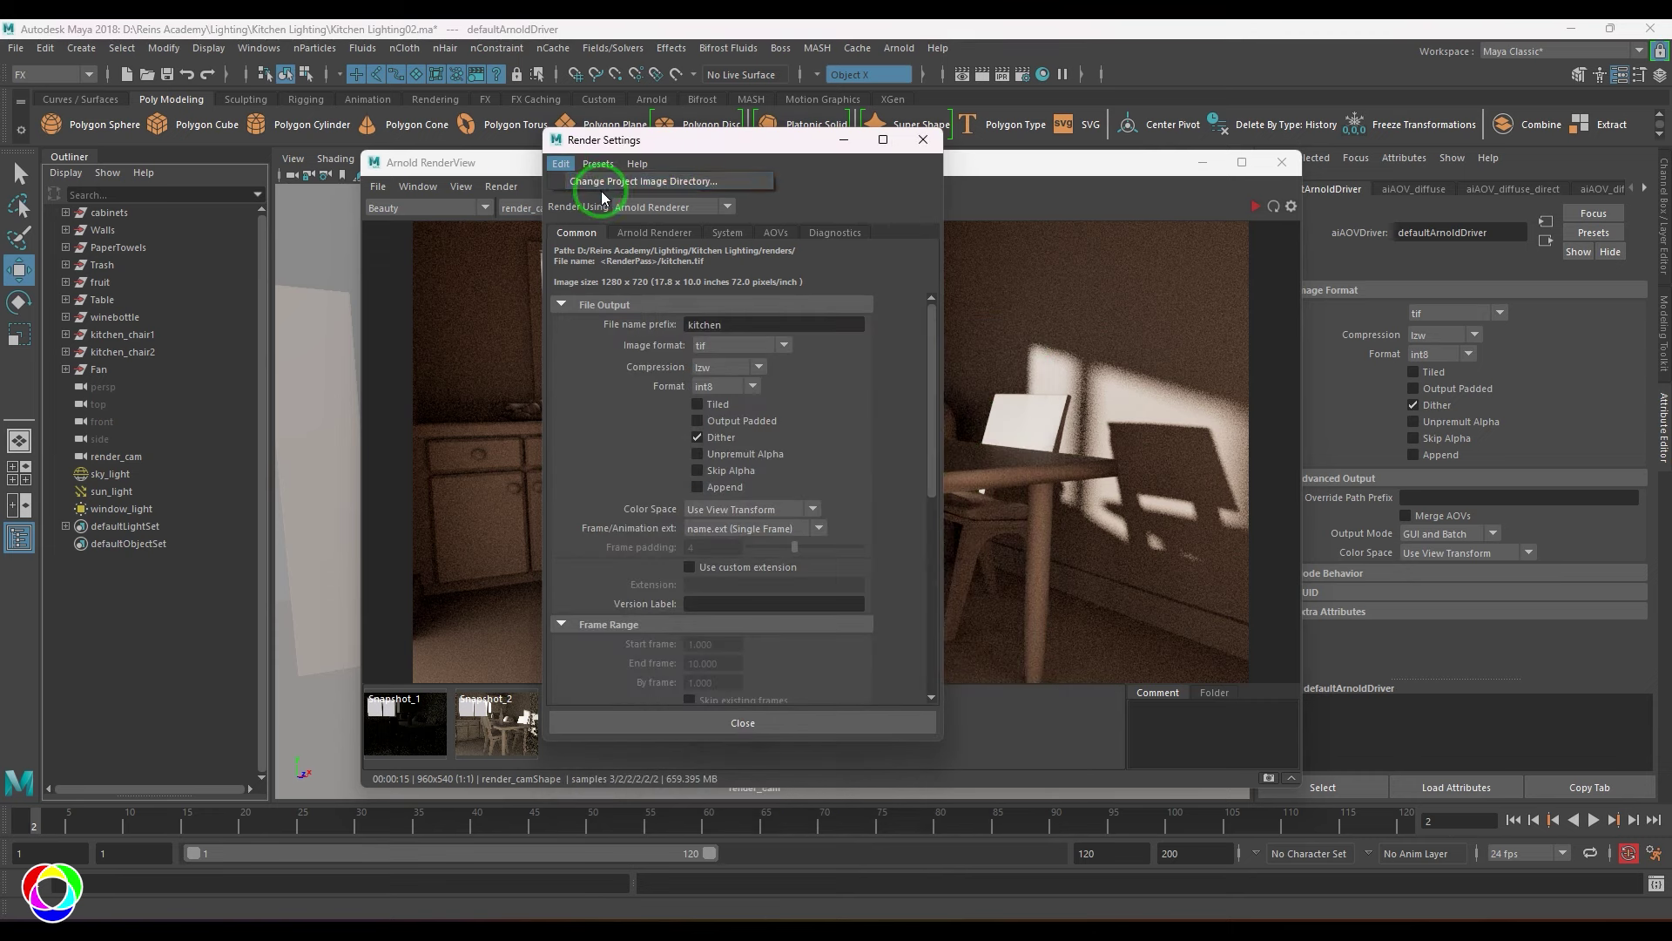
click(602, 197)
drag(956, 492, 534, 485)
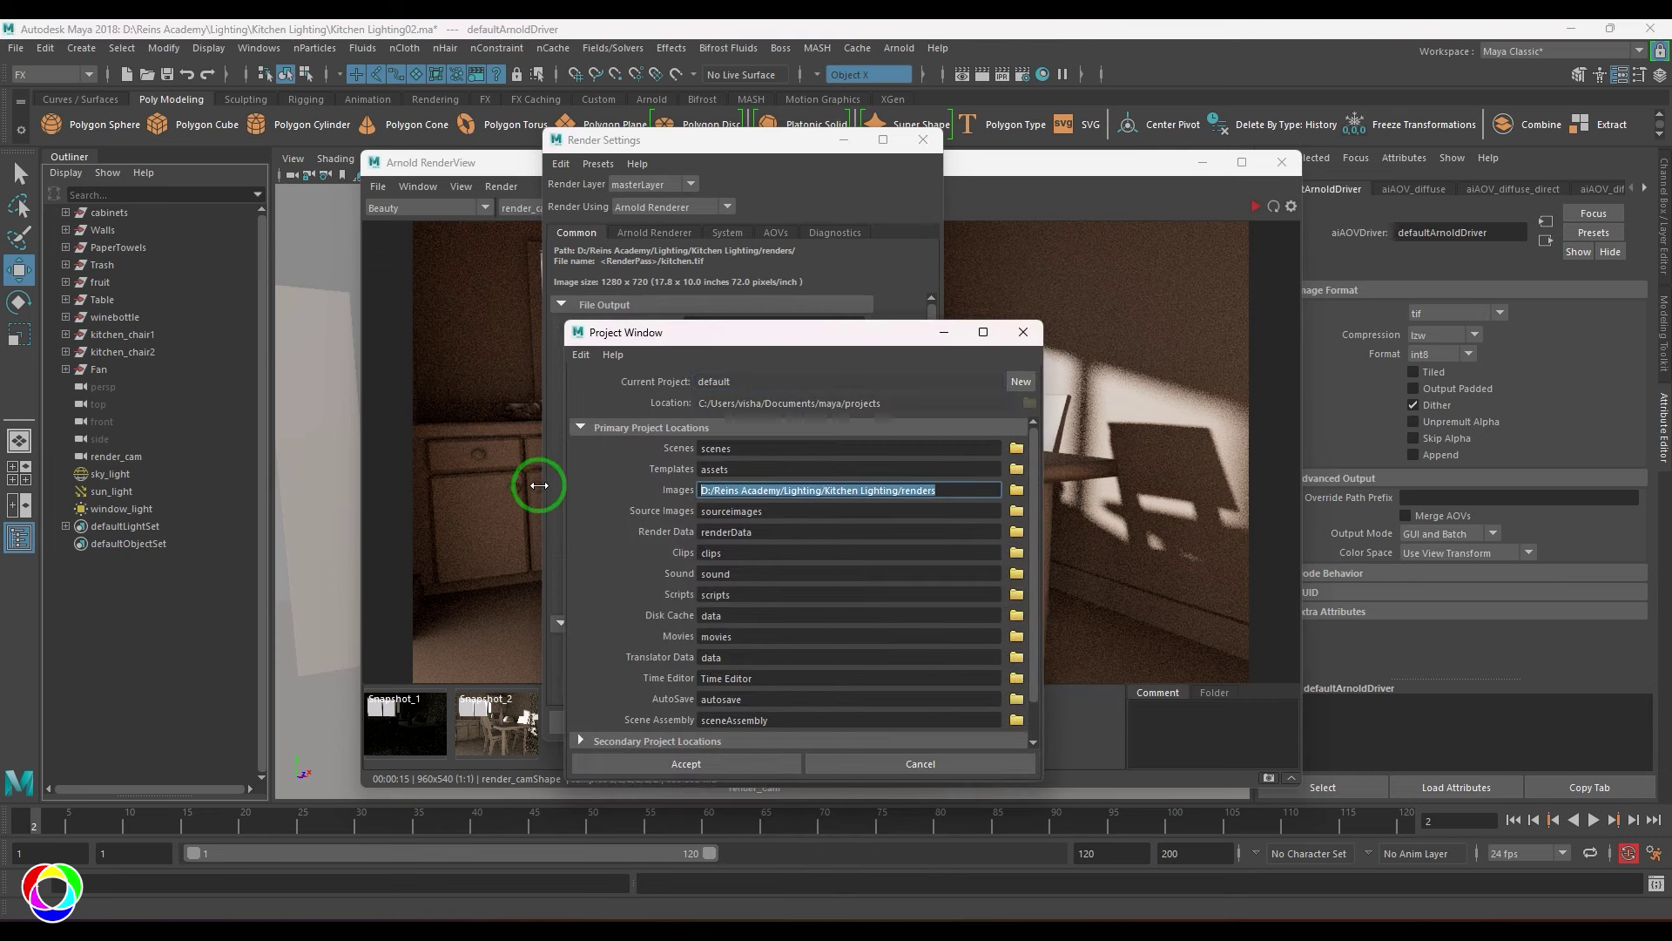
click(1024, 332)
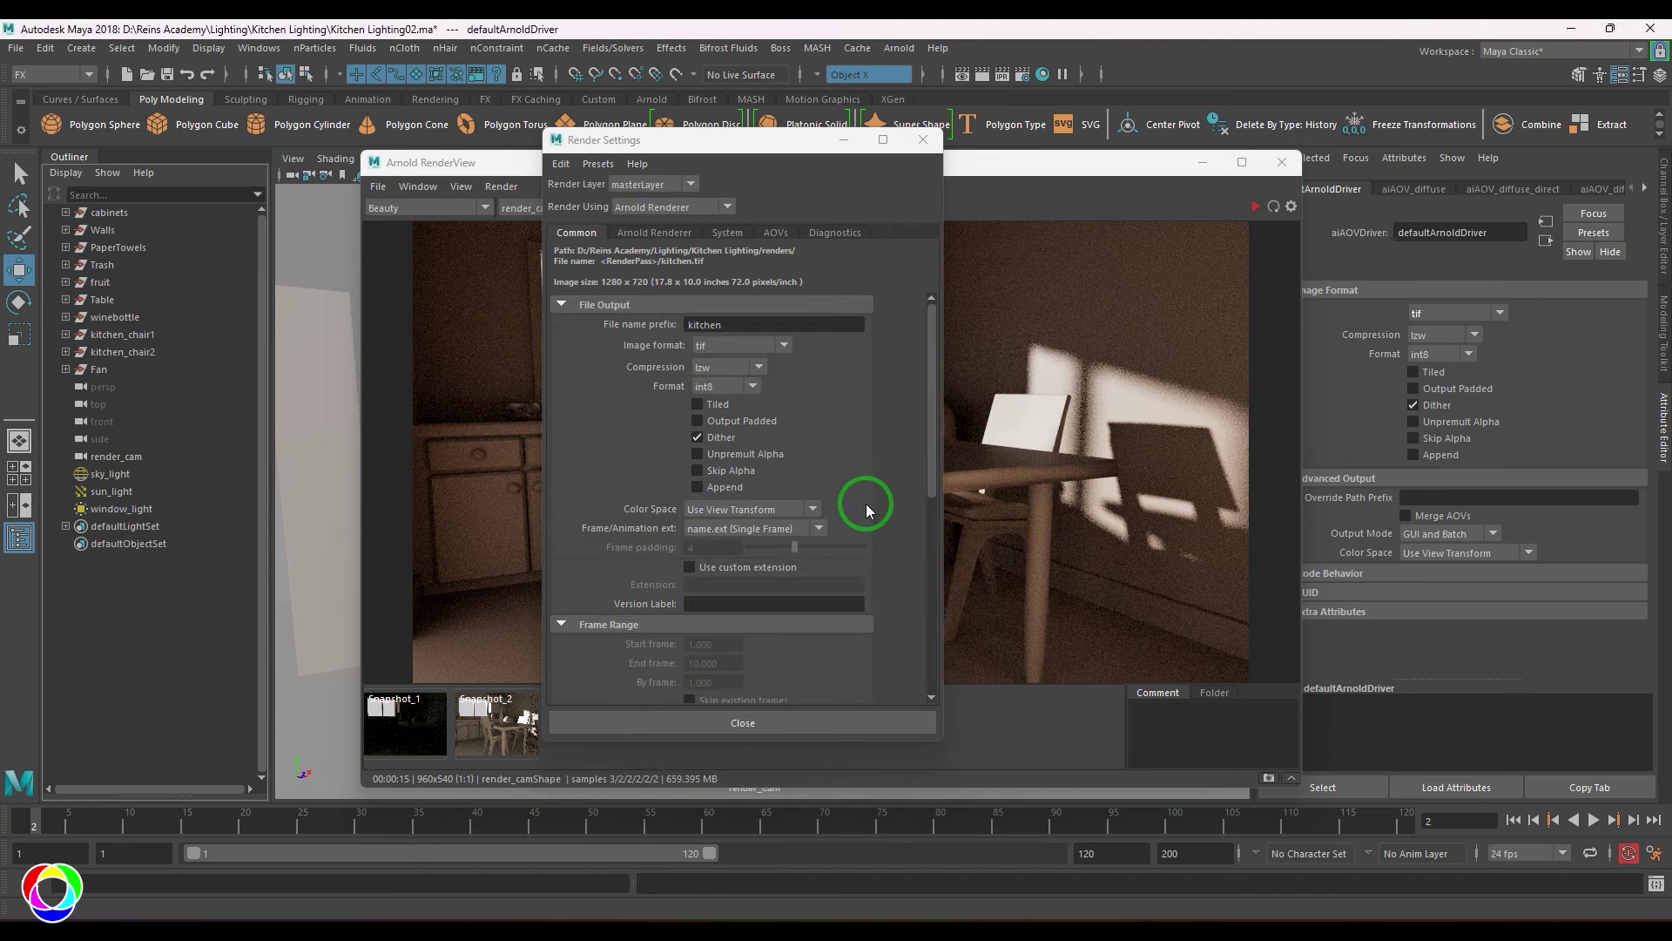
Open and enlarge the Render View, then review its Render Sequence command and the common render settings
click(962, 74)
drag(880, 144, 564, 138)
drag(924, 763, 1039, 830)
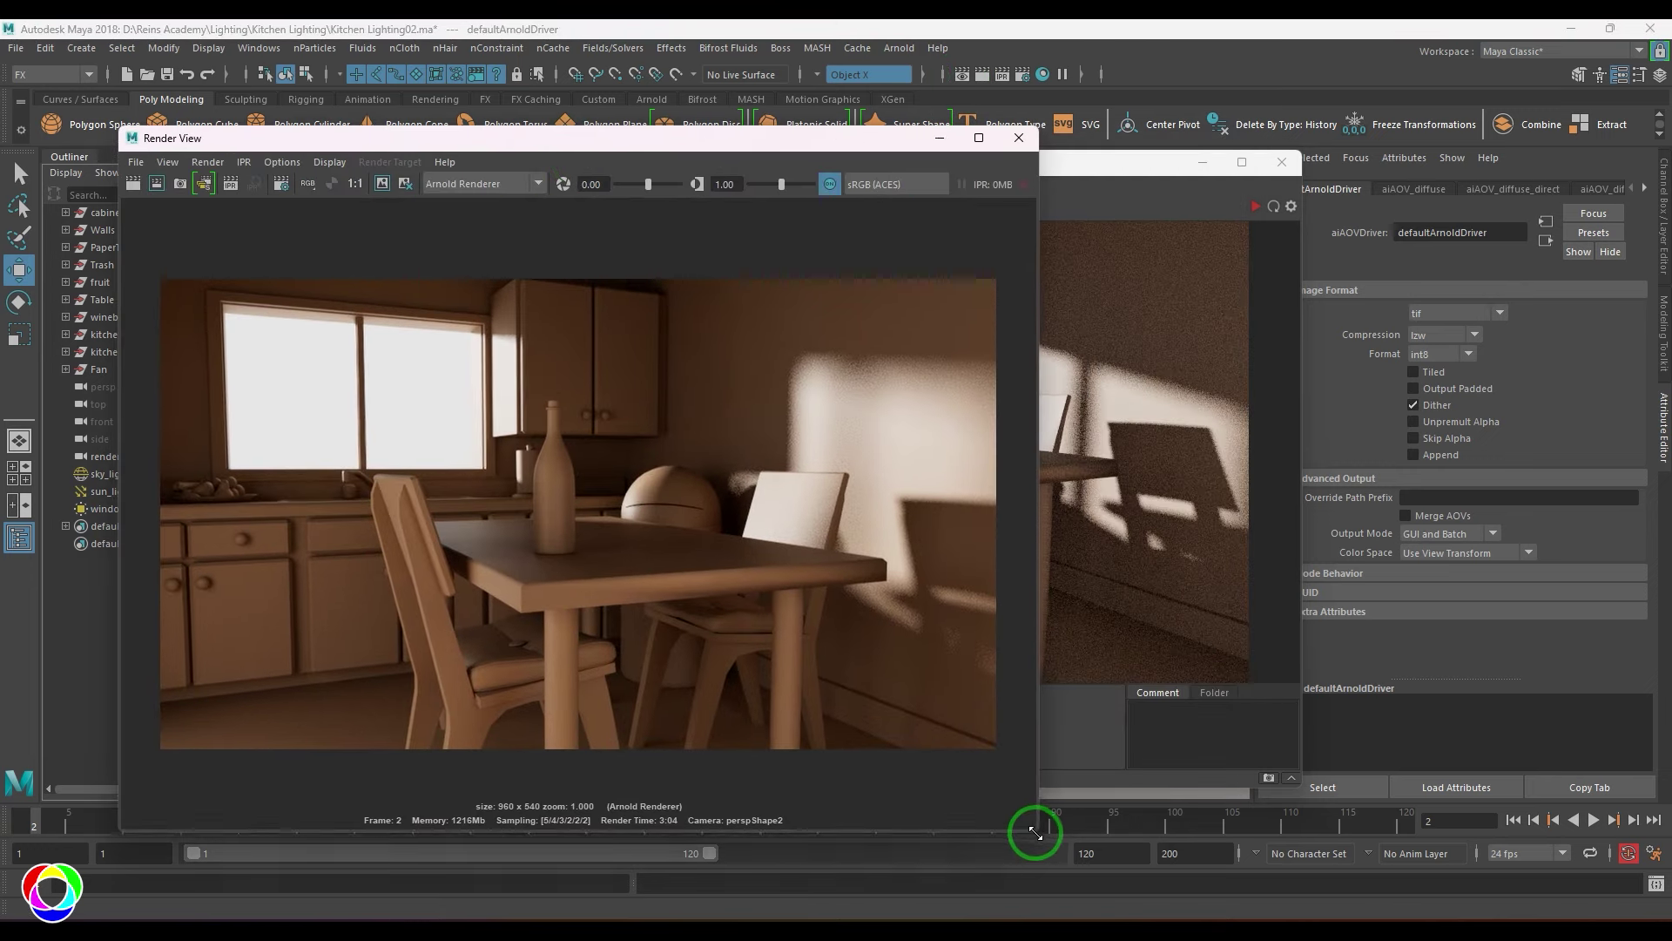
click(212, 164)
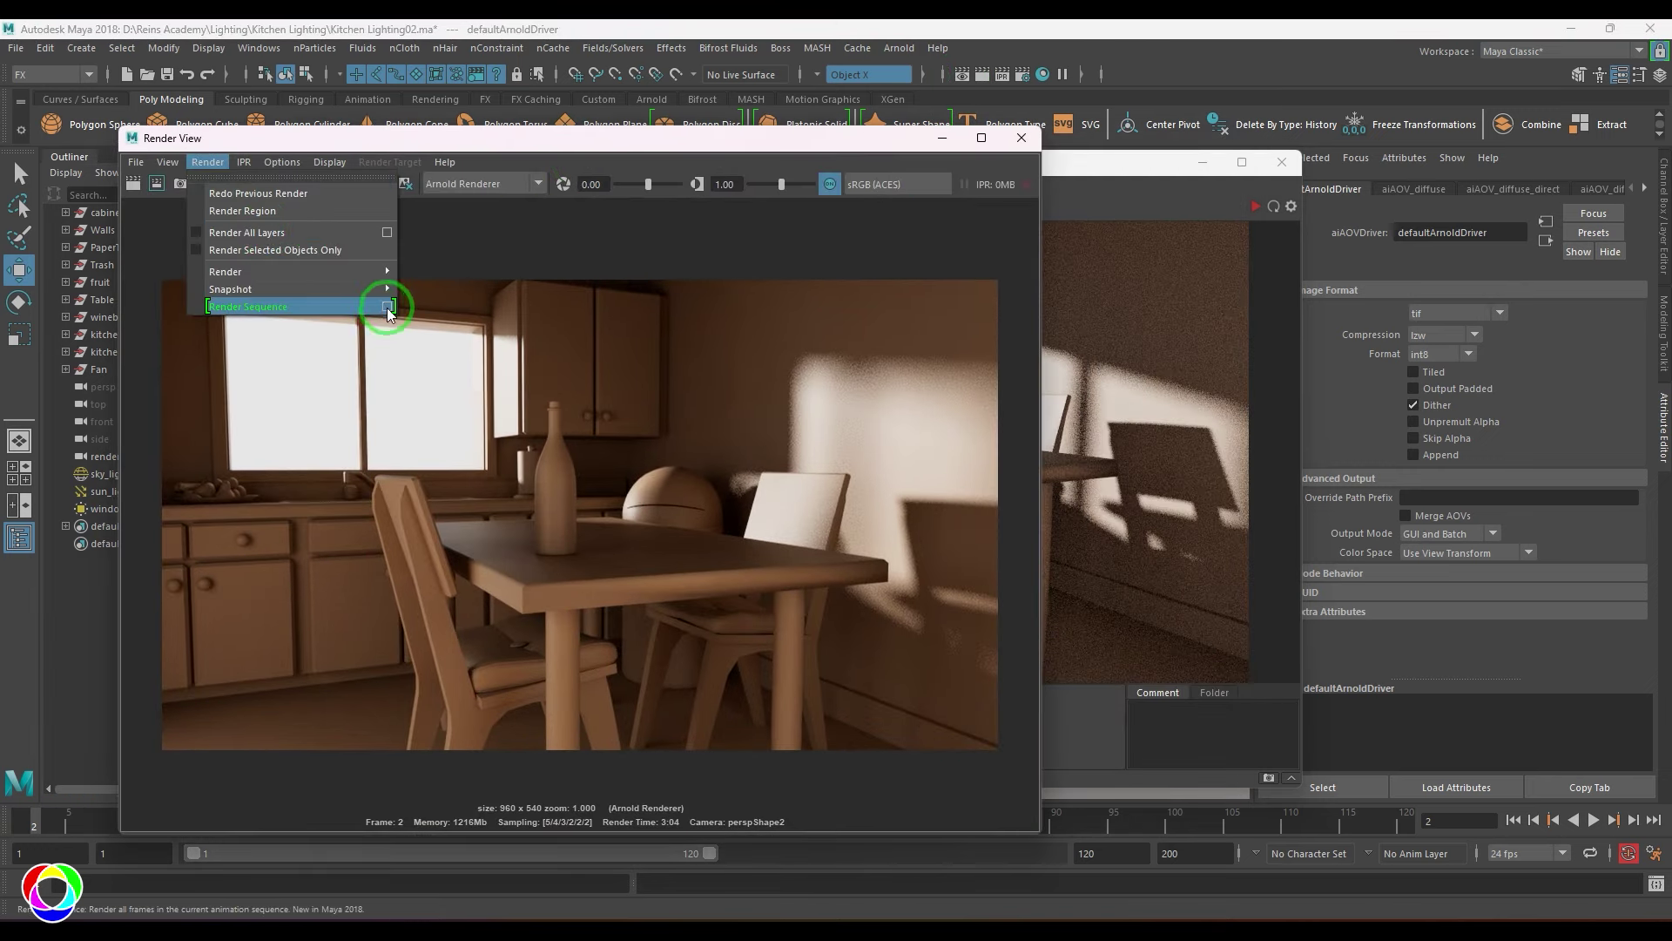
click(1024, 78)
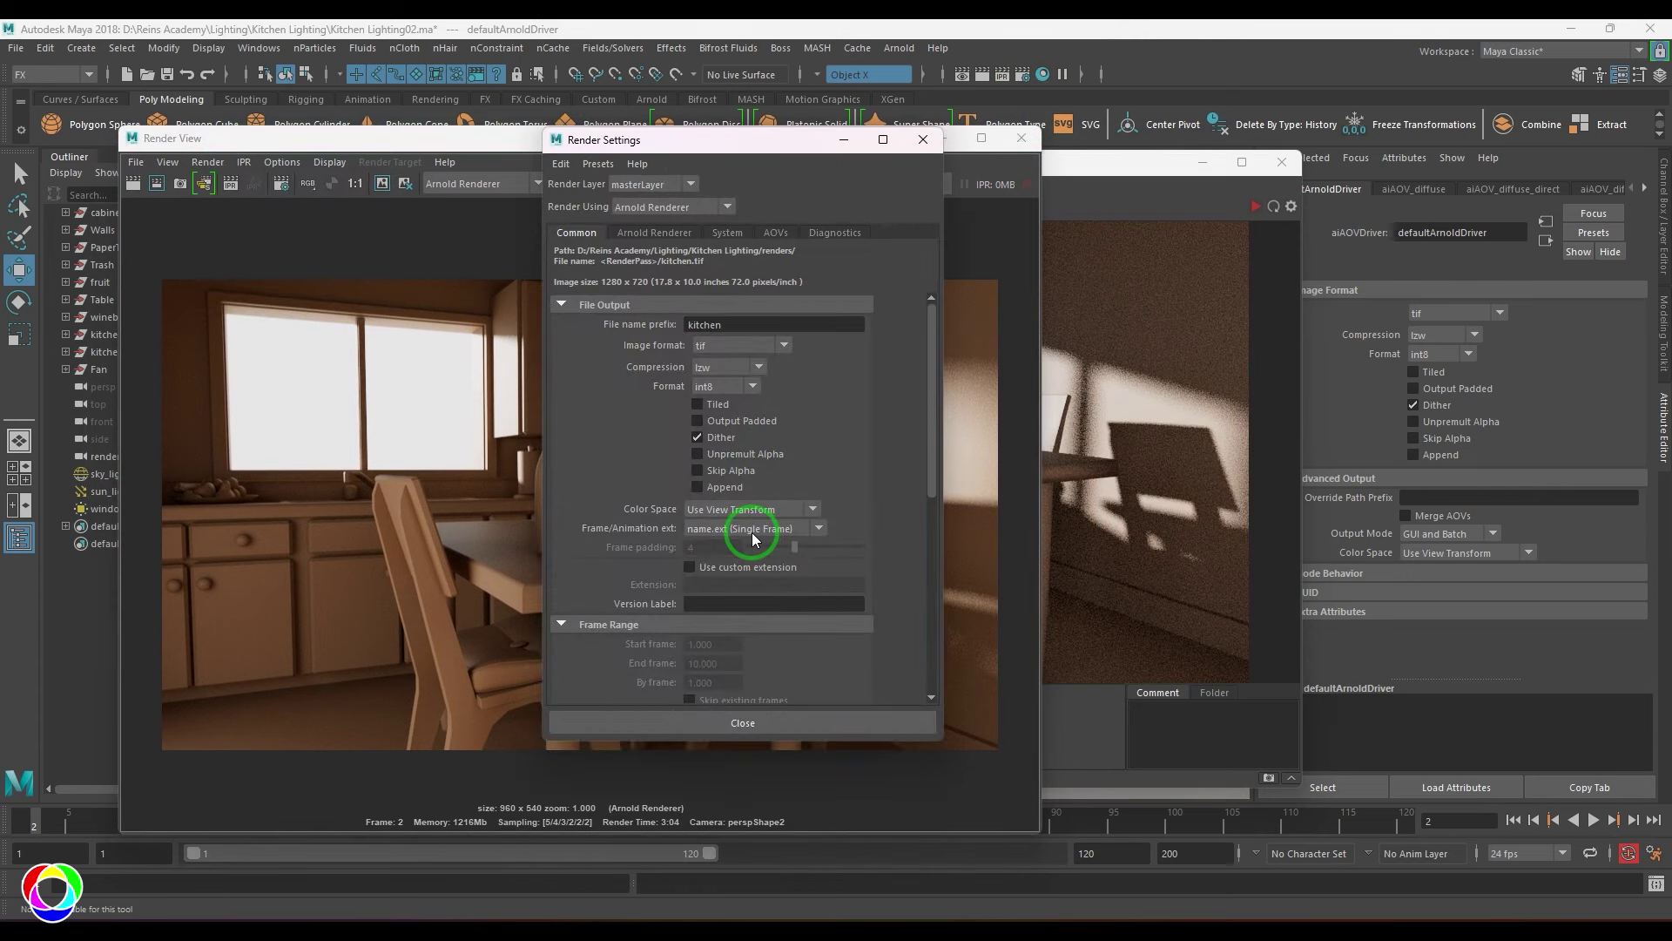
click(927, 148)
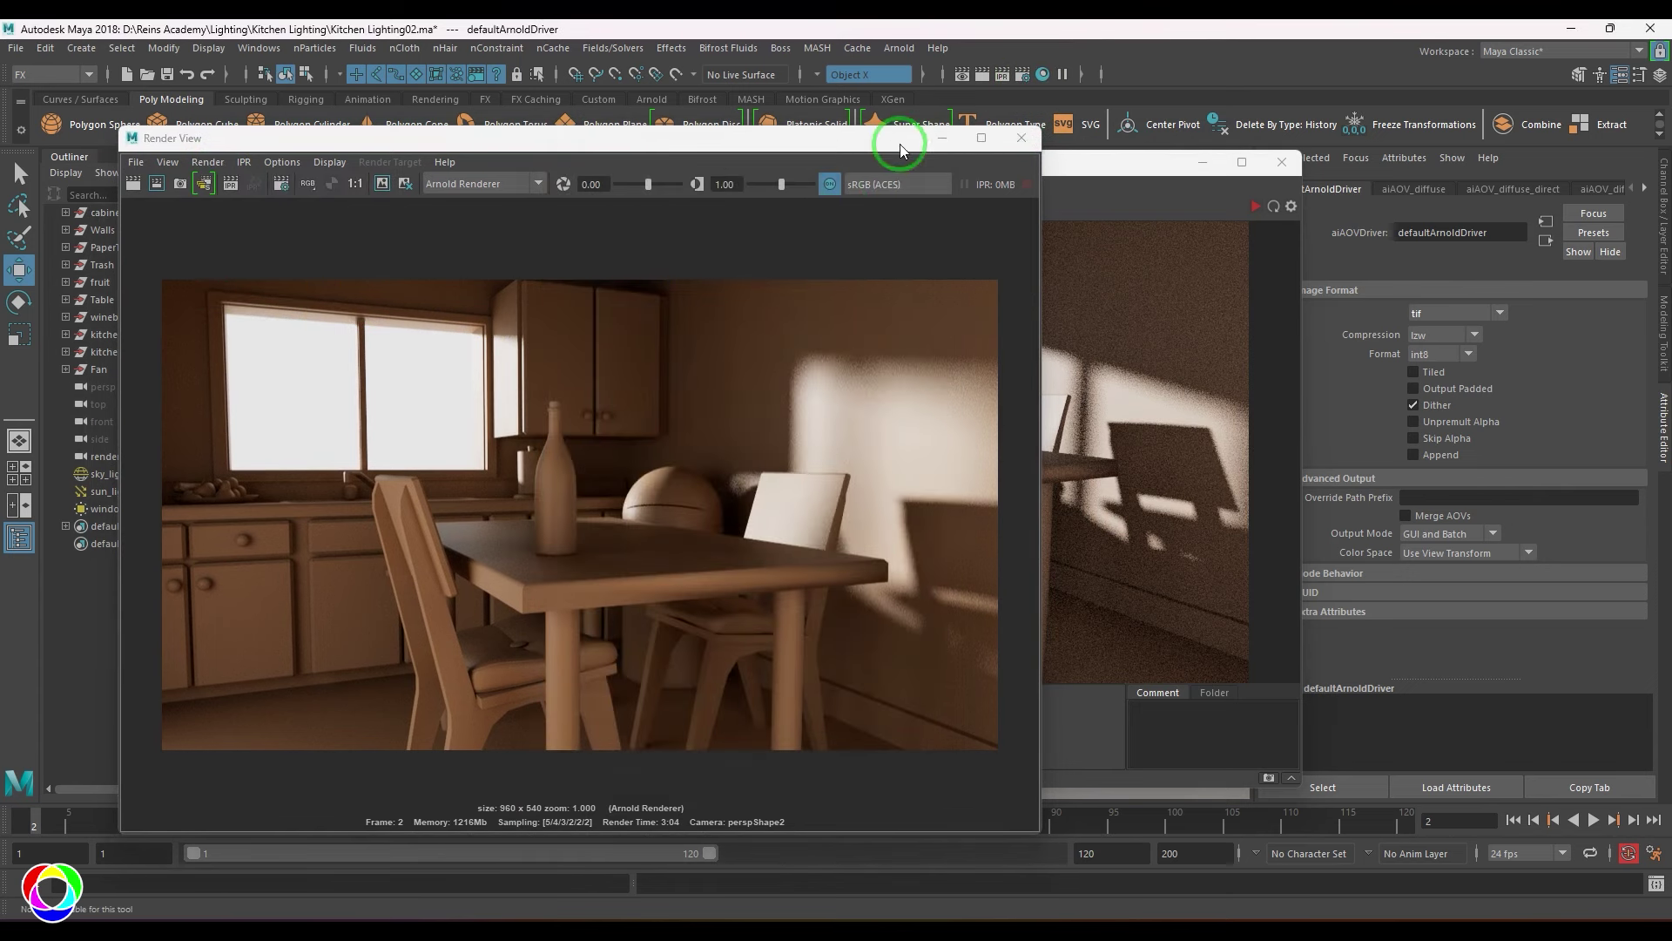
Minimize the Render View and Arnold RenderView windows and display the render layers in the Layer Editor
click(941, 139)
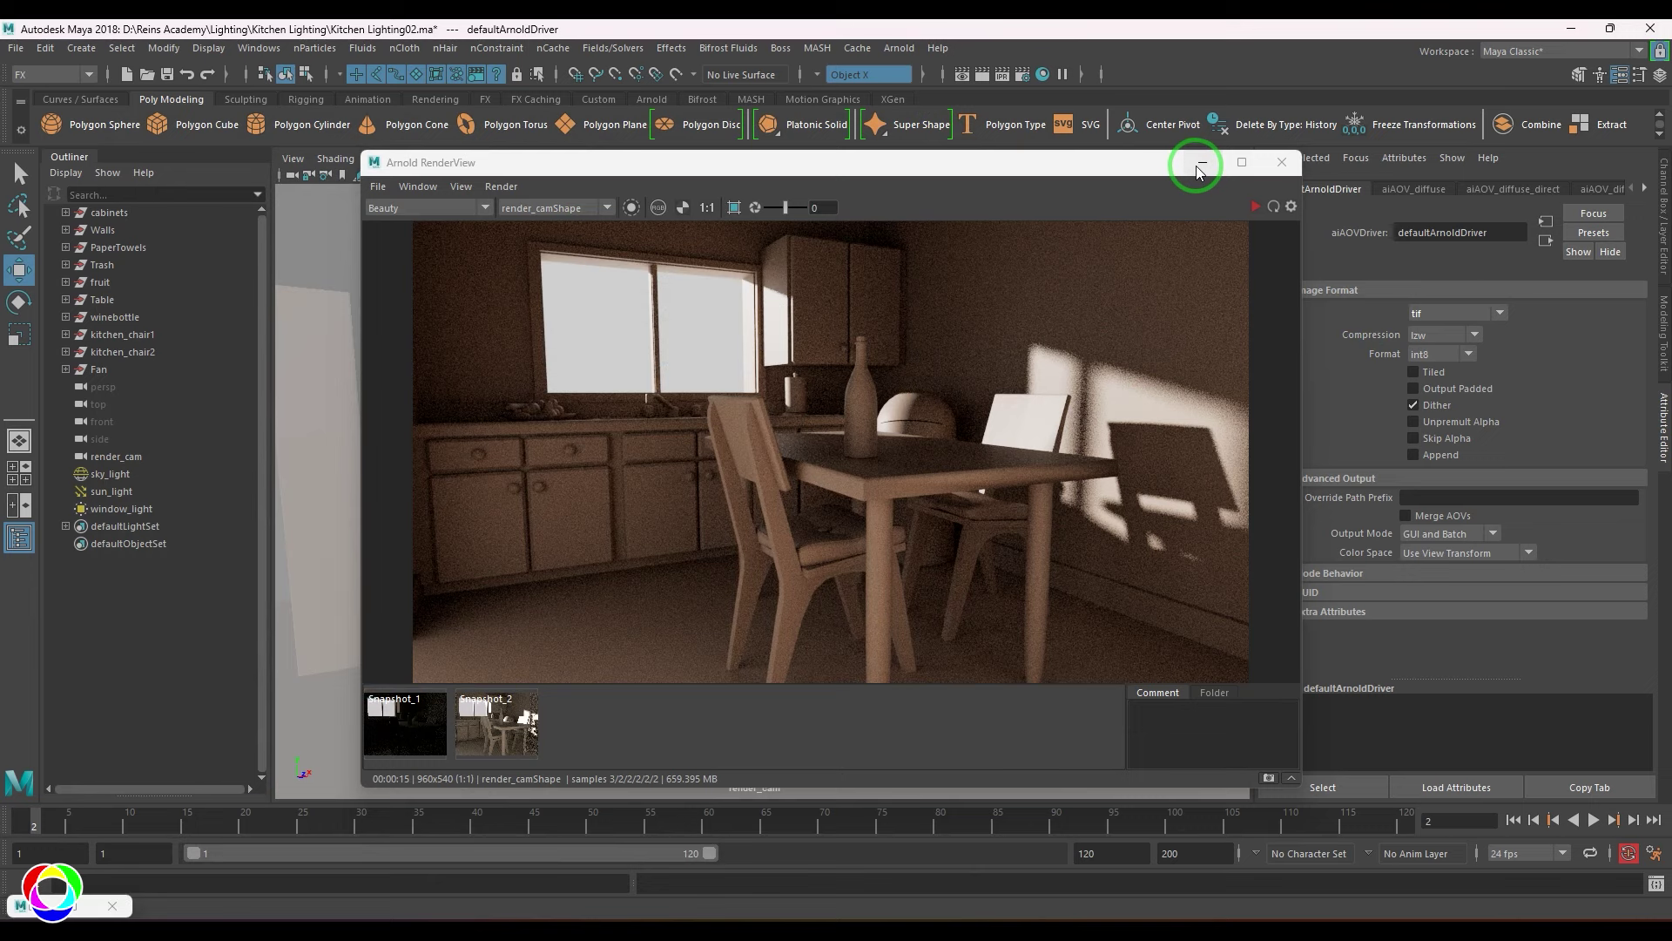
click(1201, 166)
click(1665, 265)
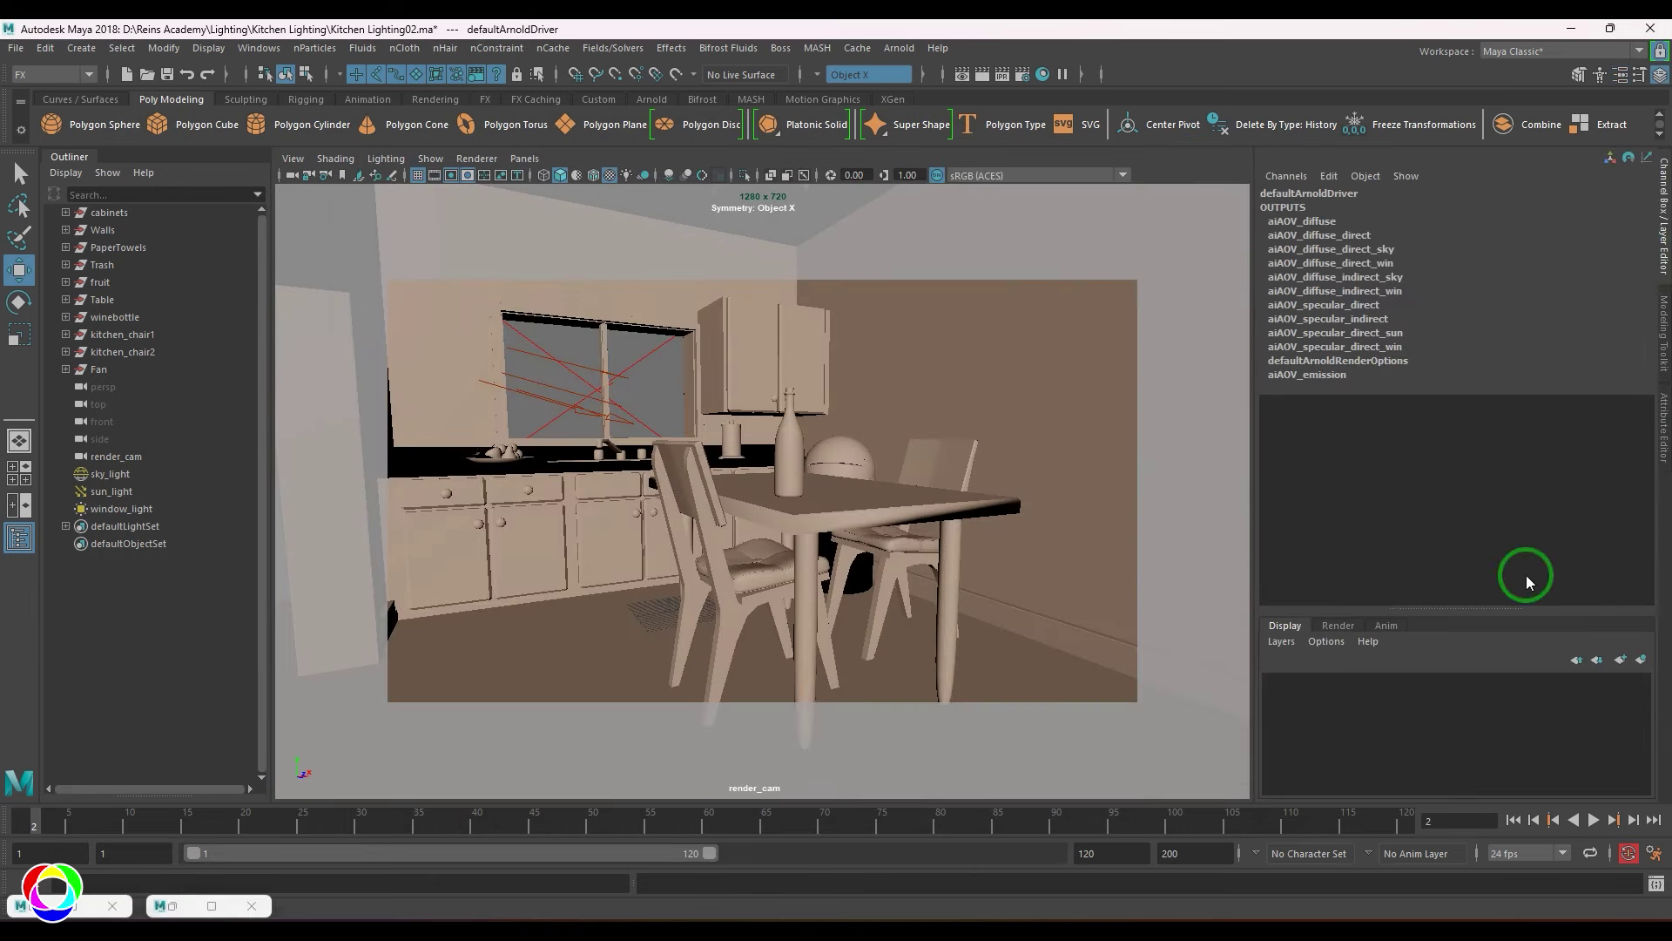
click(1339, 625)
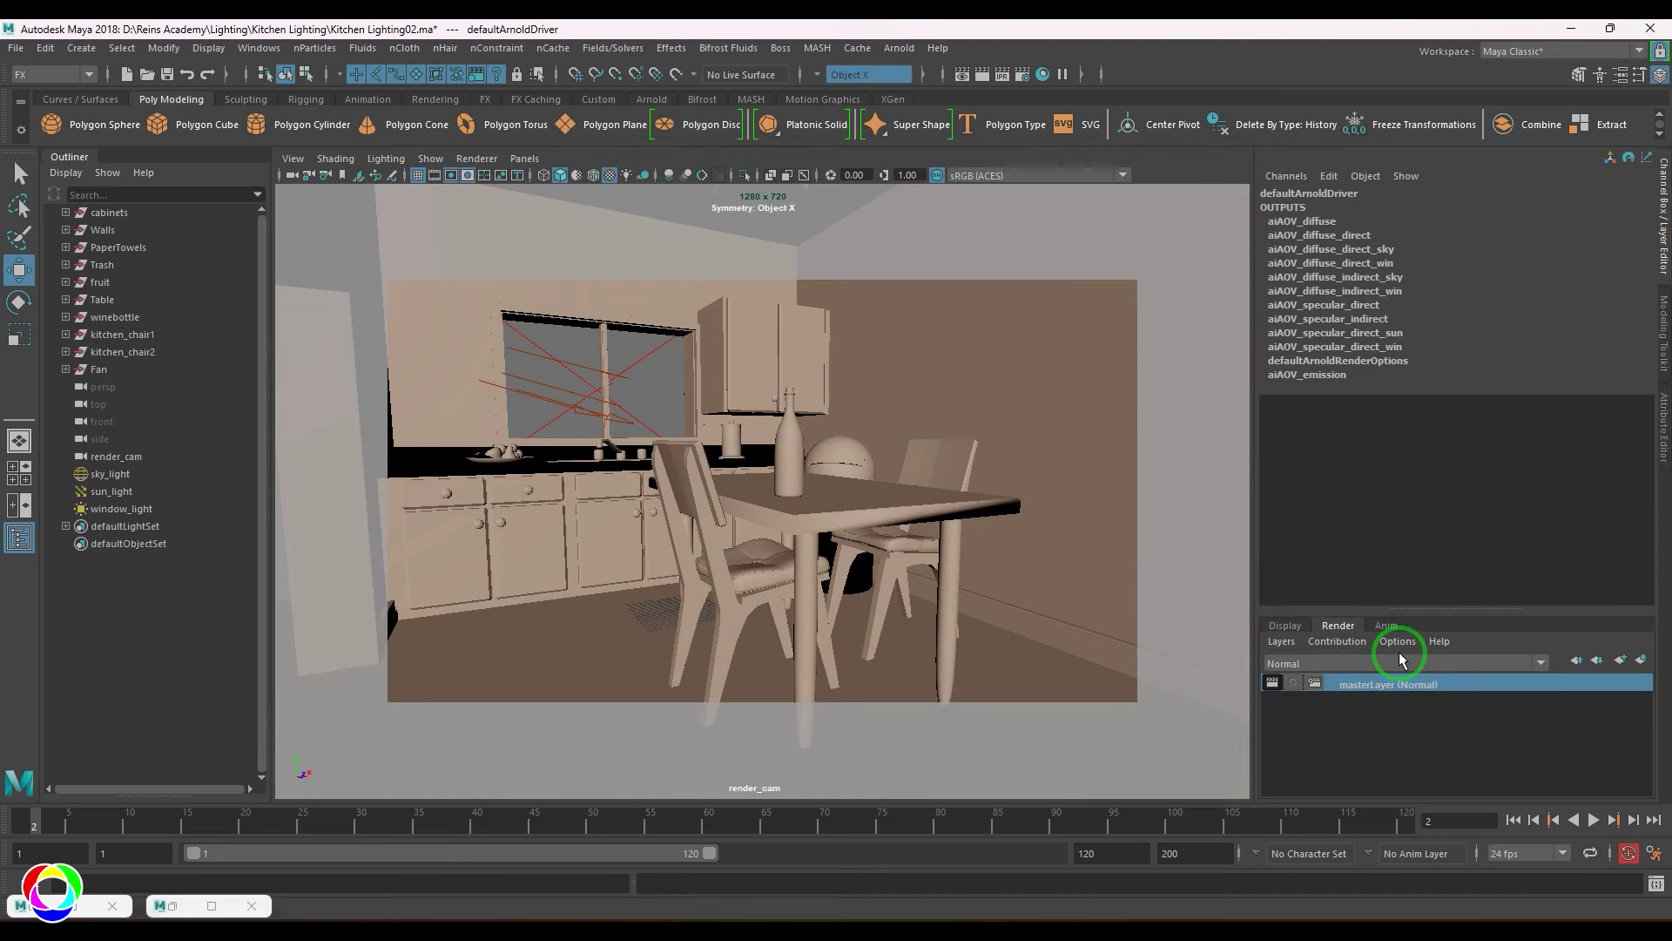
Choose Legacy Render Layers as the preferred render setup system in the rendering preferences
click(1654, 853)
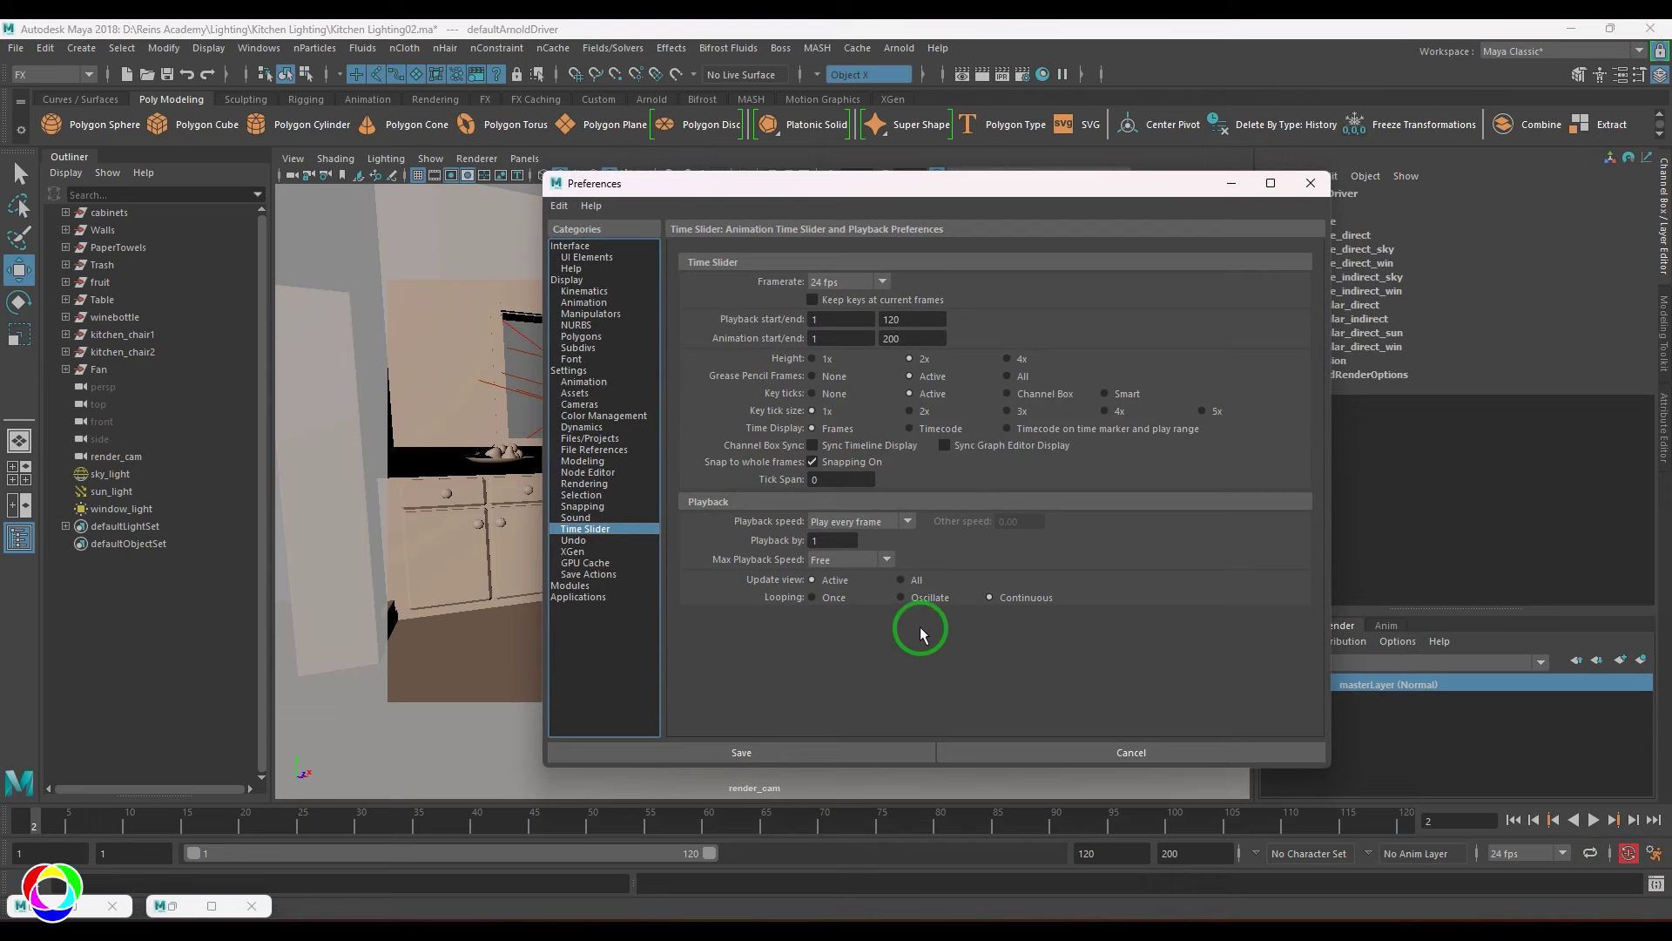
click(589, 483)
drag(765, 205, 635, 197)
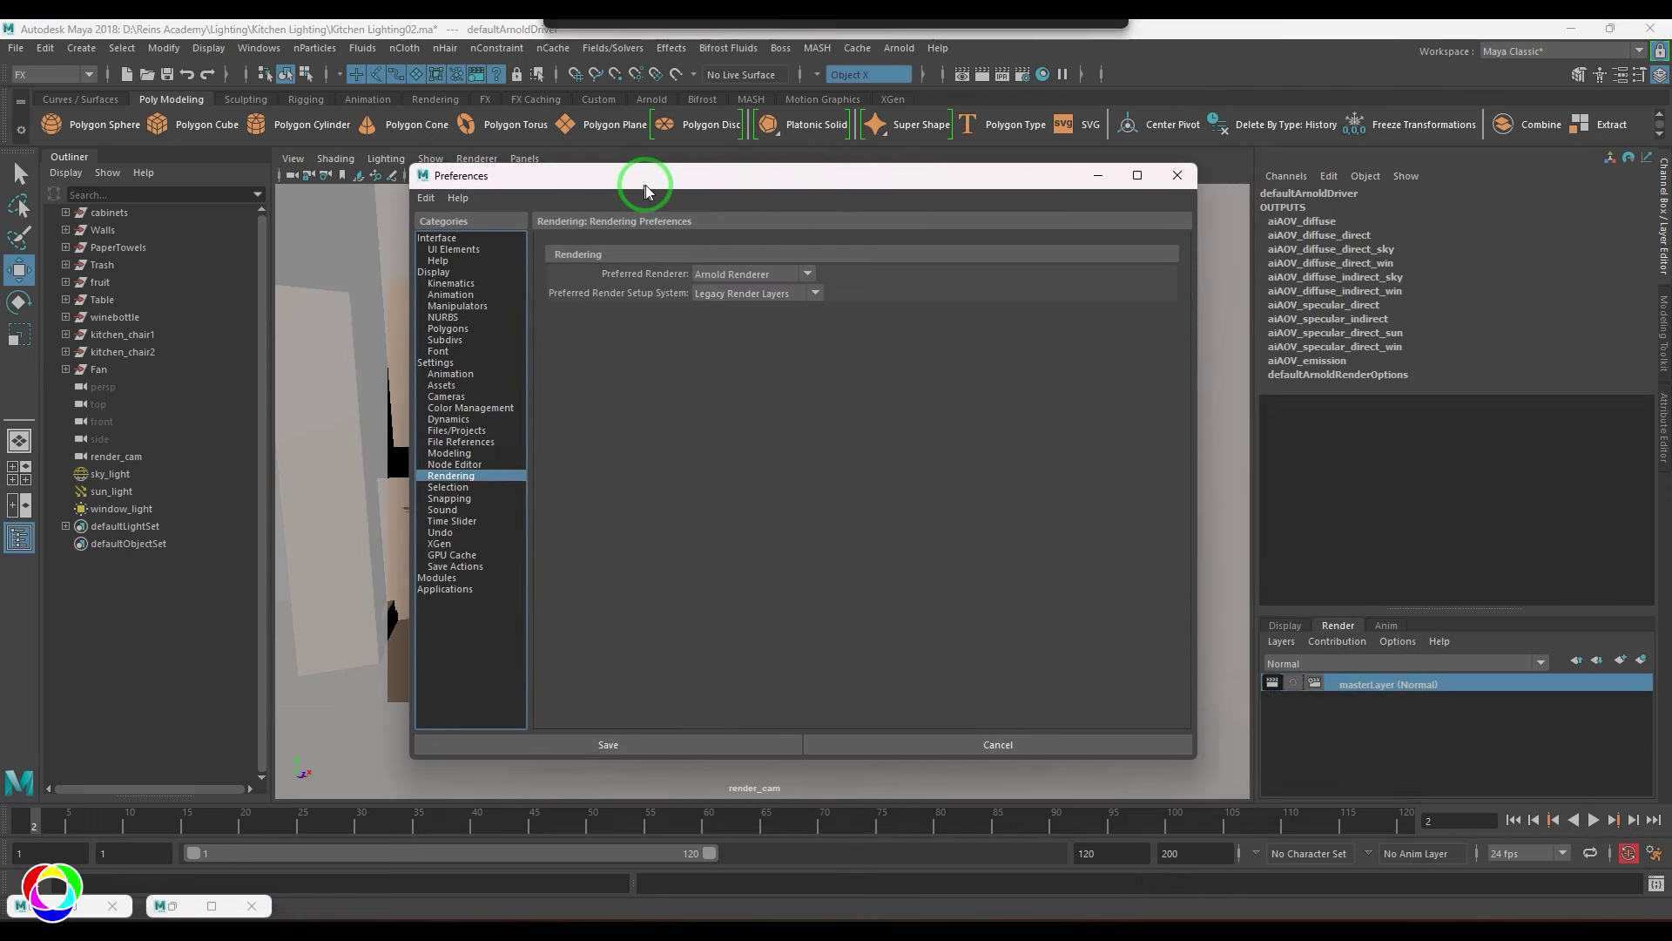
click(453, 487)
click(453, 475)
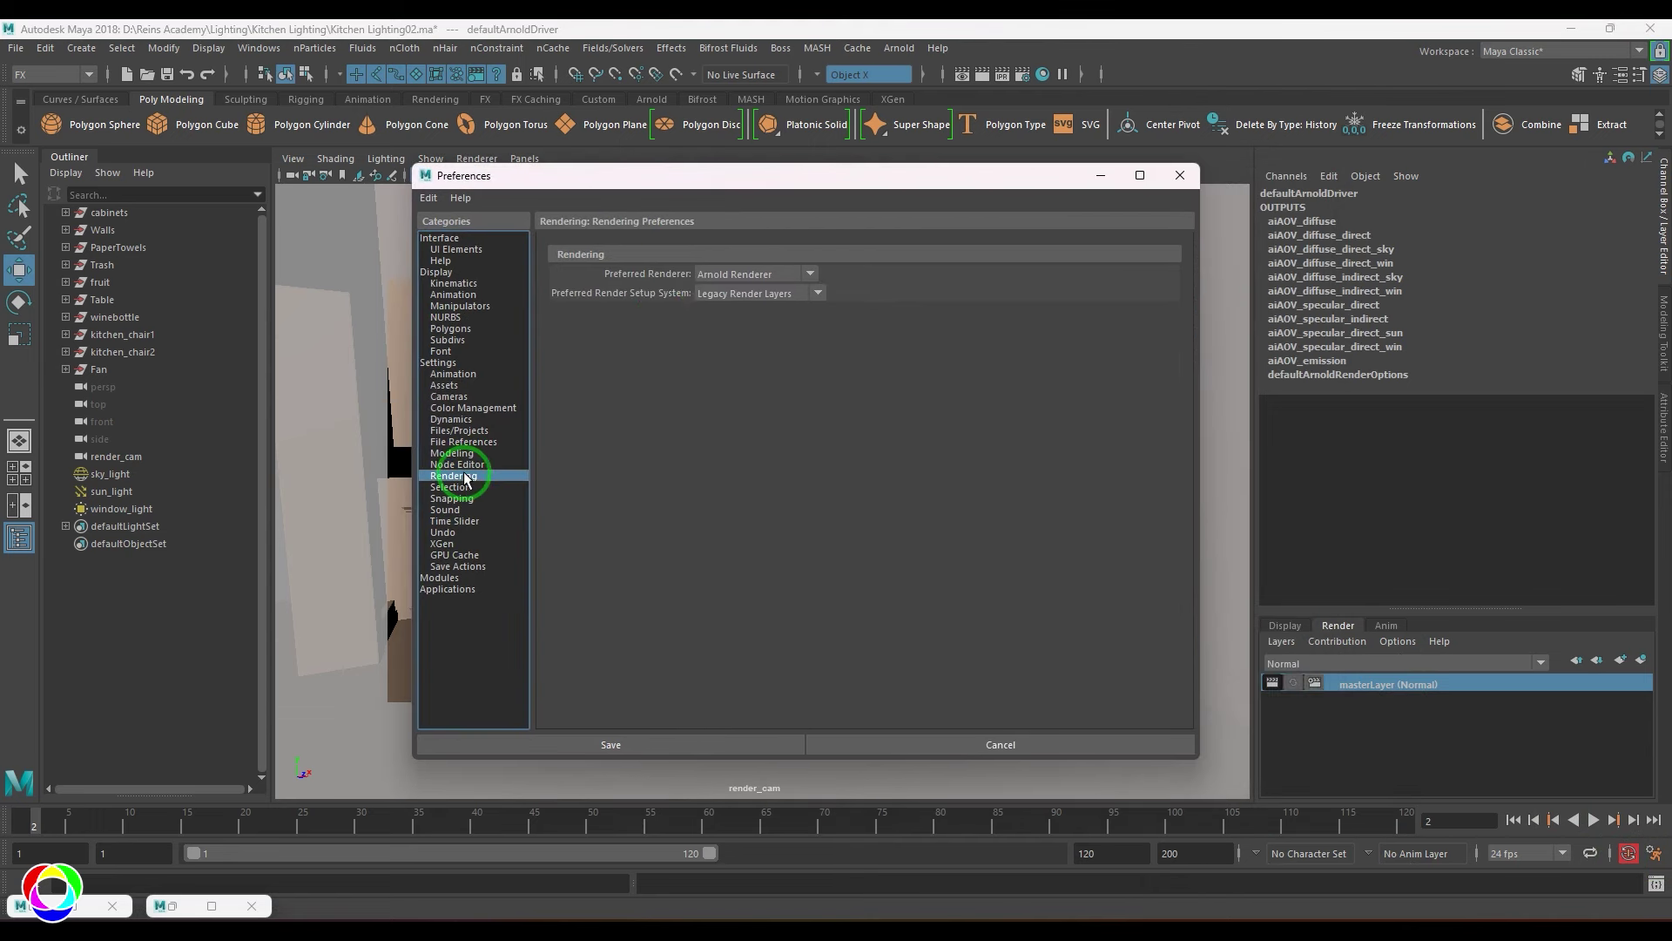
click(746, 294)
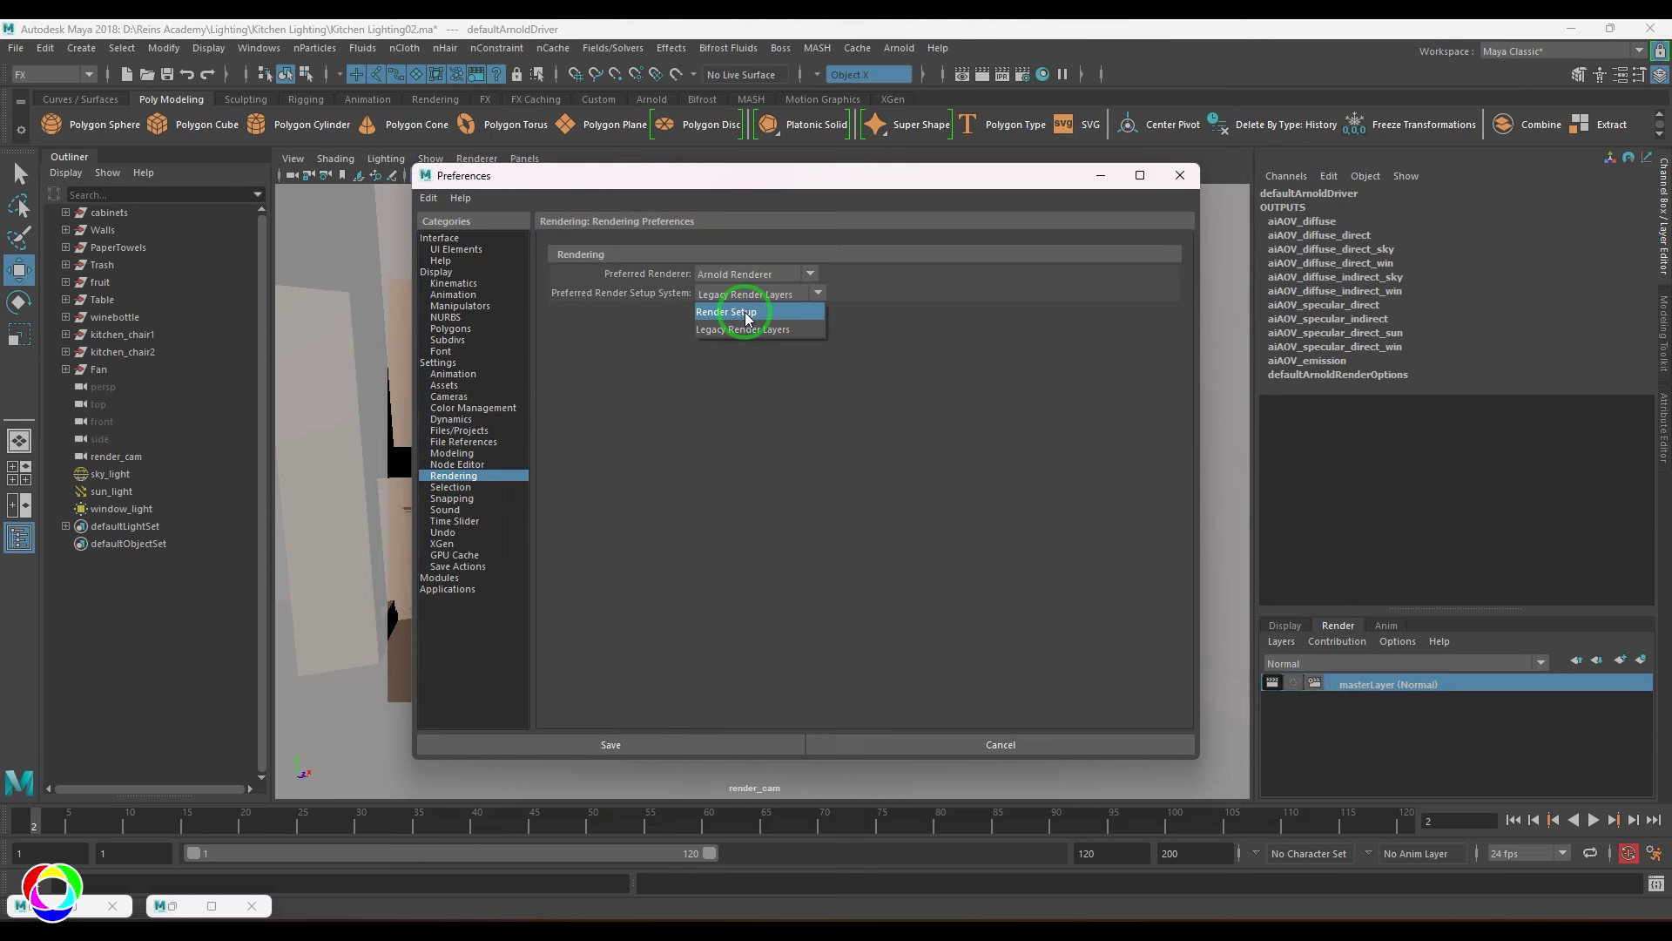
click(744, 329)
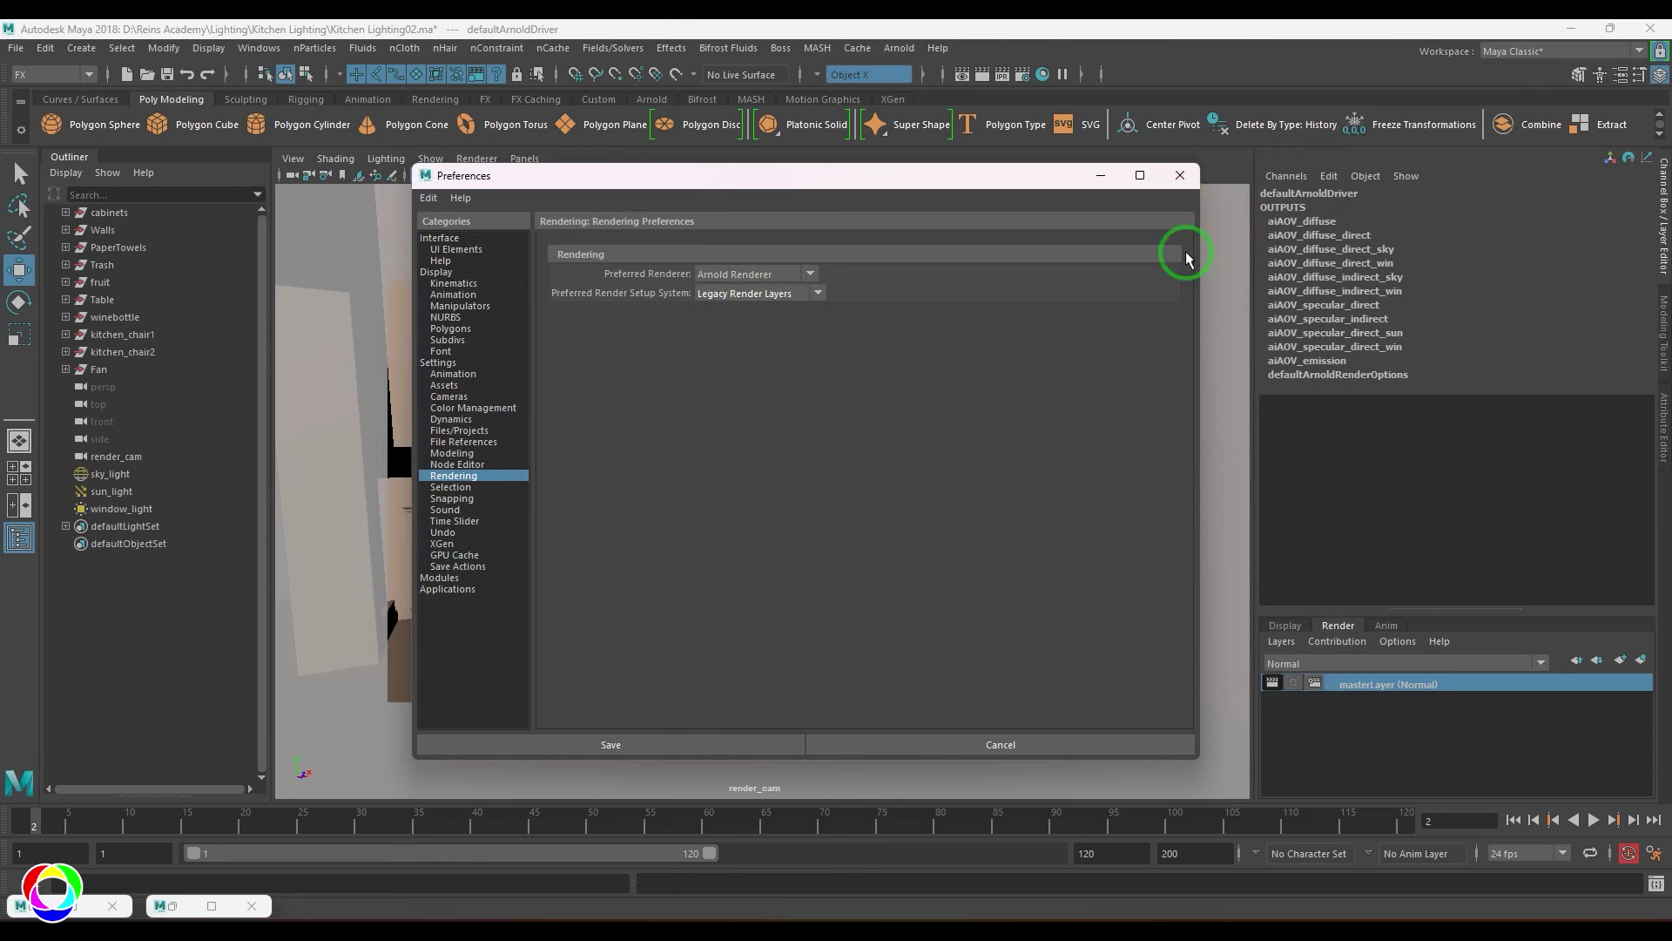
click(1180, 177)
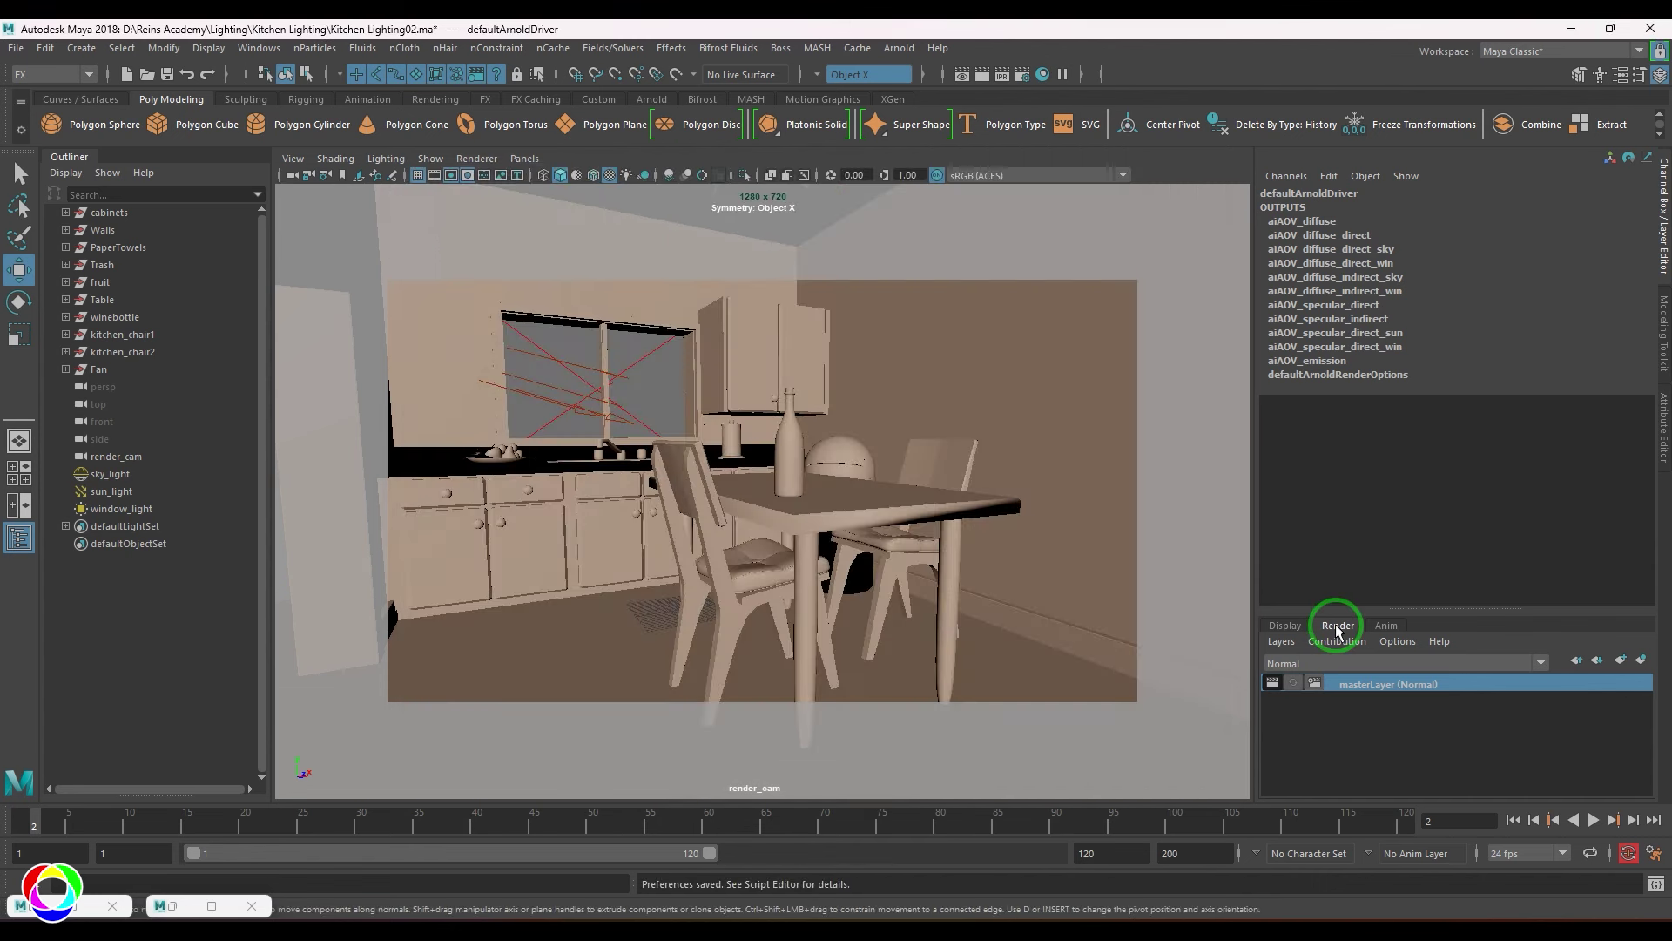
Create a render layer named light containing all groups from cabinets through Fan plus sky_light, sun_light and window_light
click(131, 215)
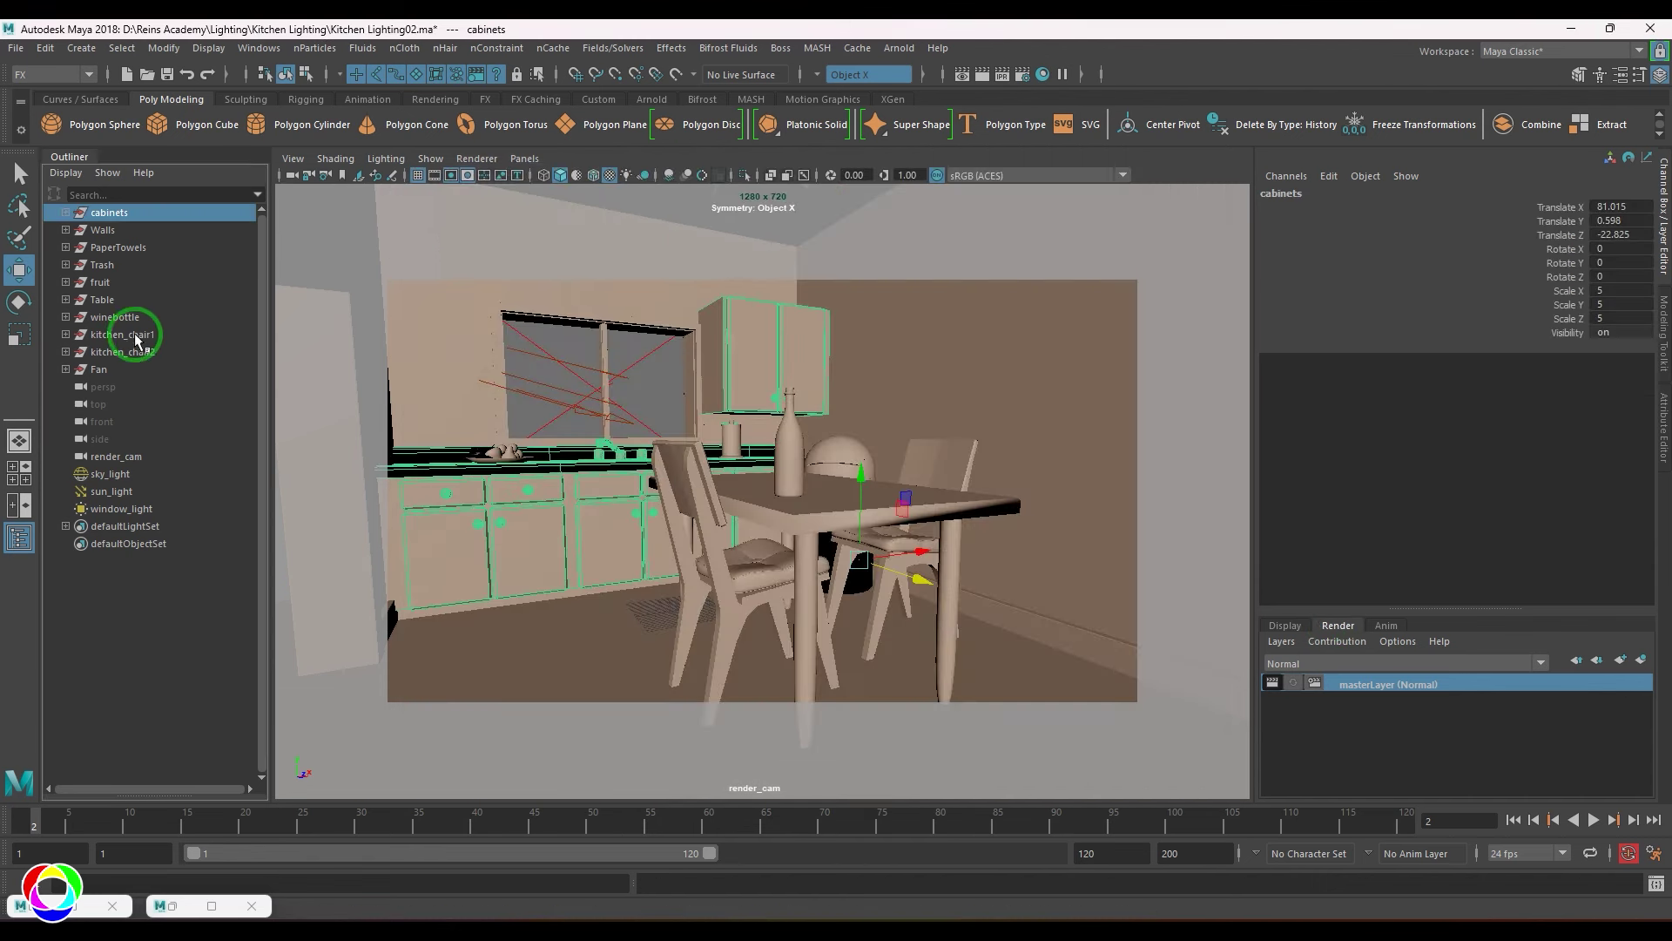
shift+click(131, 368)
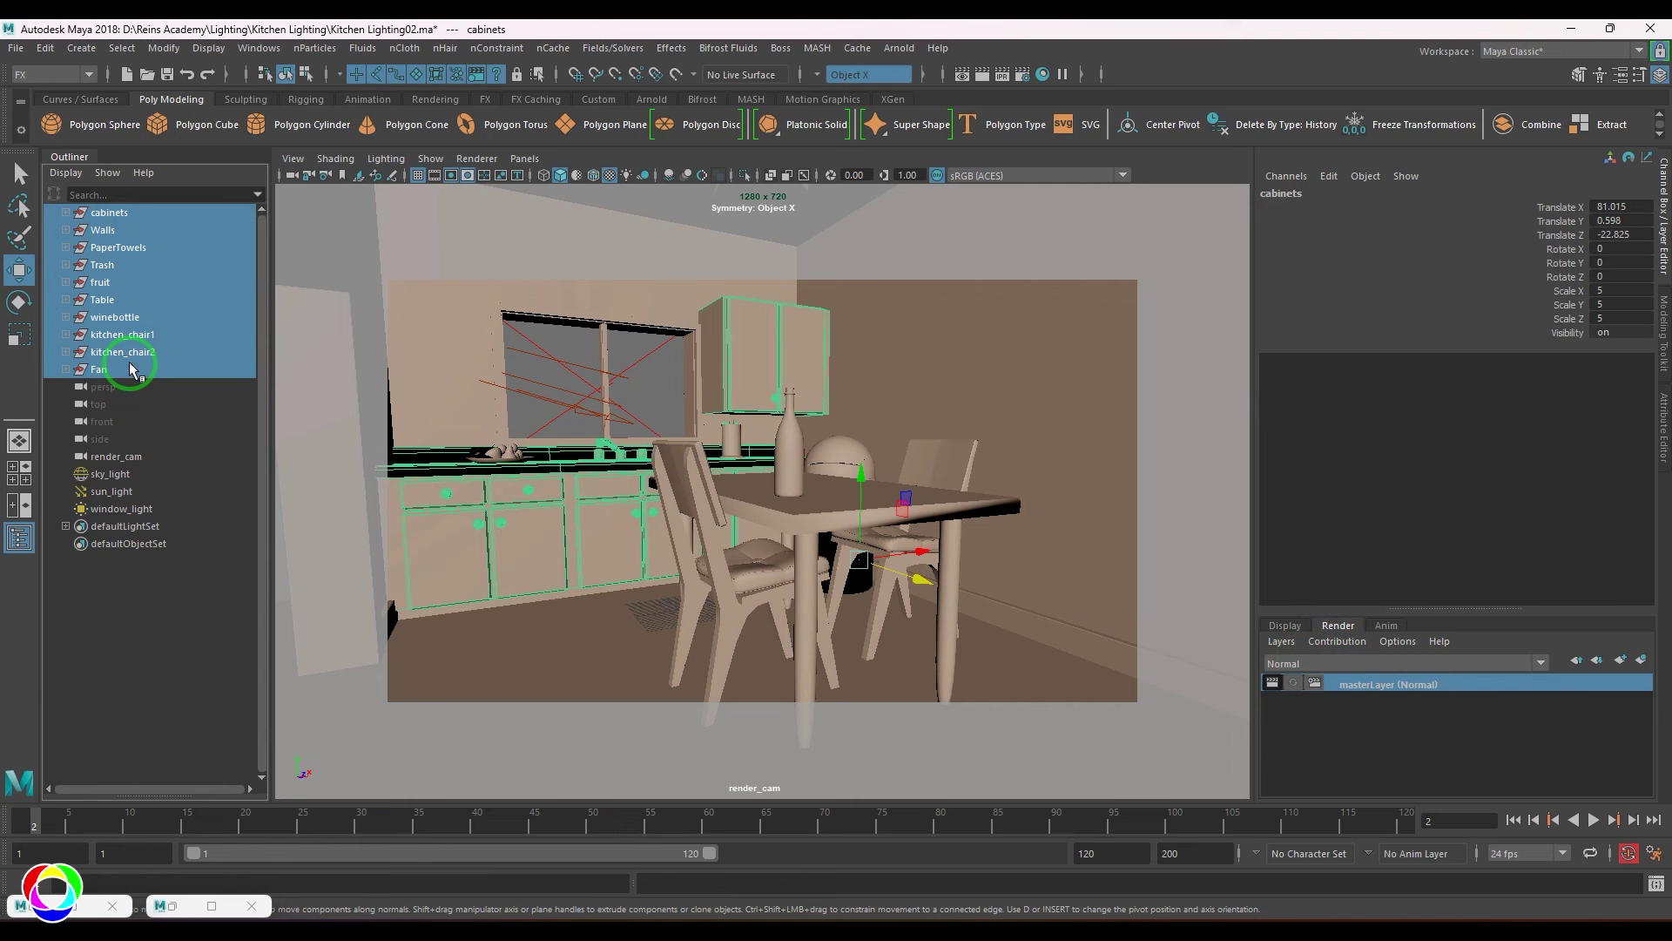
ctrl+click(111, 473)
ctrl+click(112, 491)
ctrl+click(121, 508)
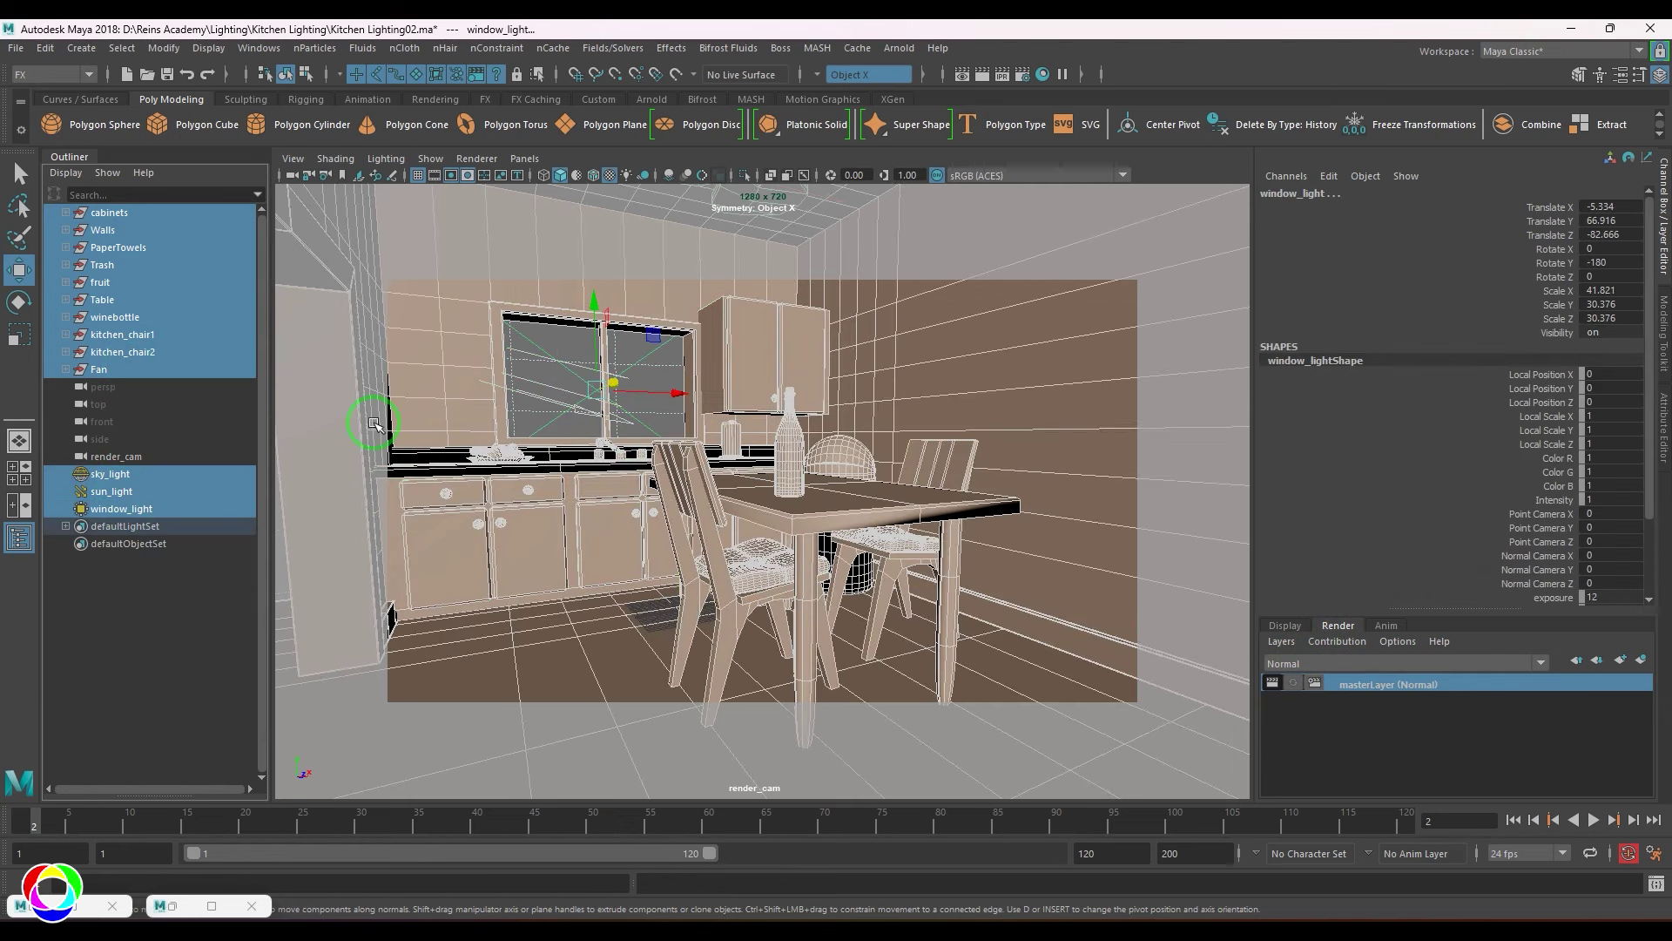
click(1641, 660)
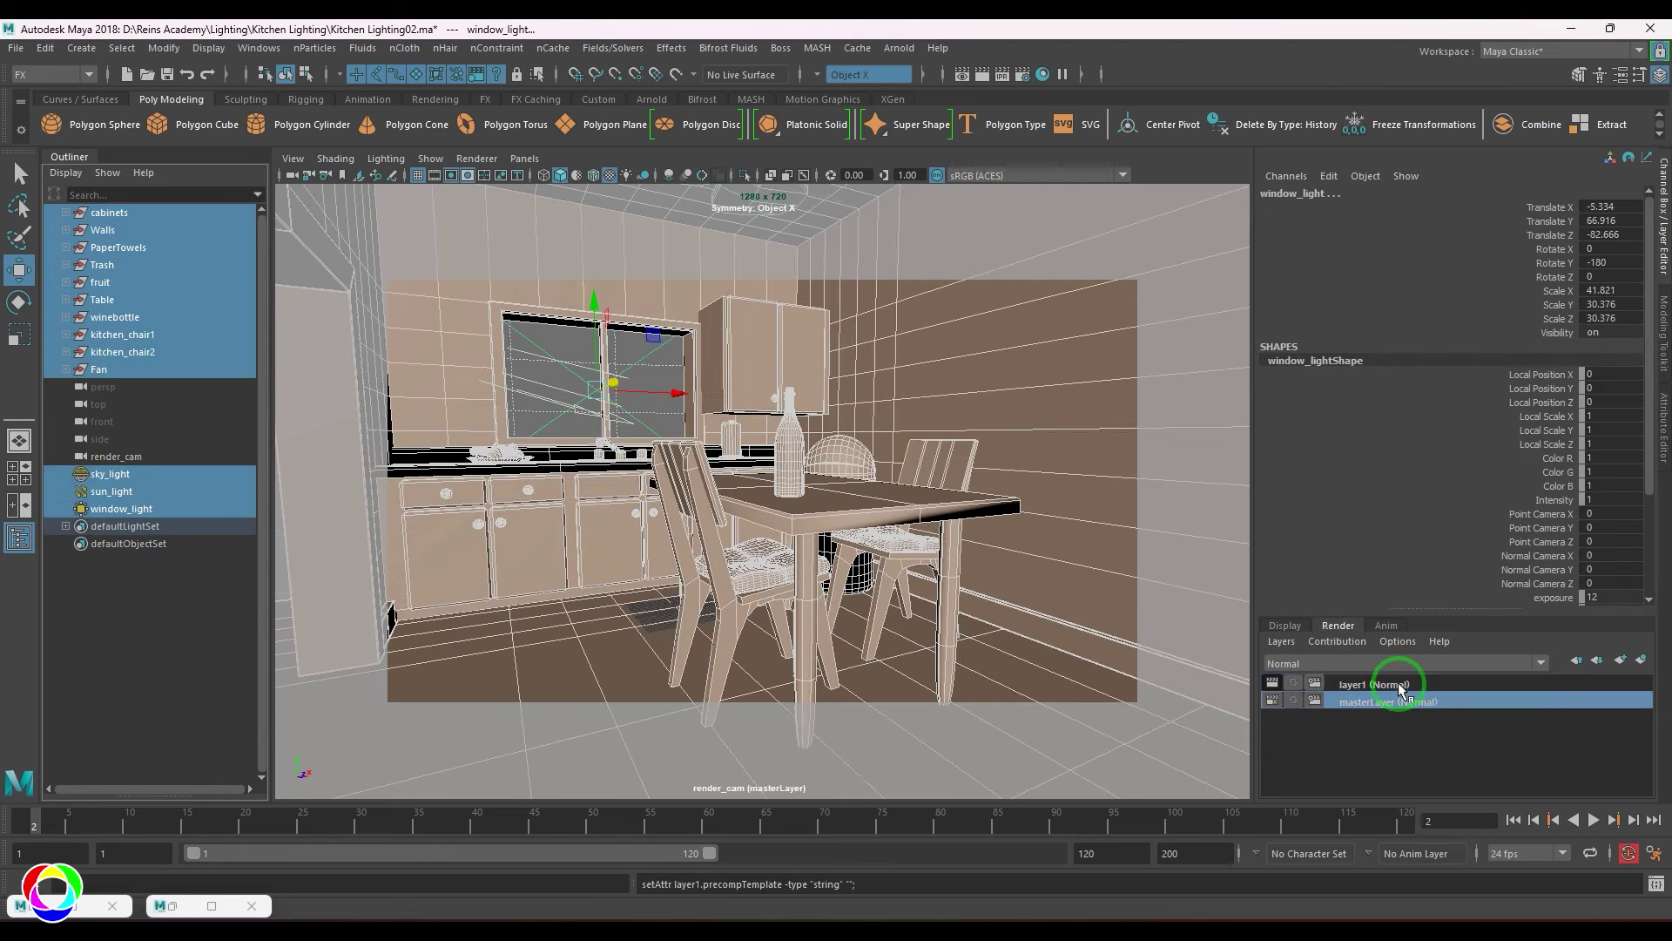
double_click(1400, 682)
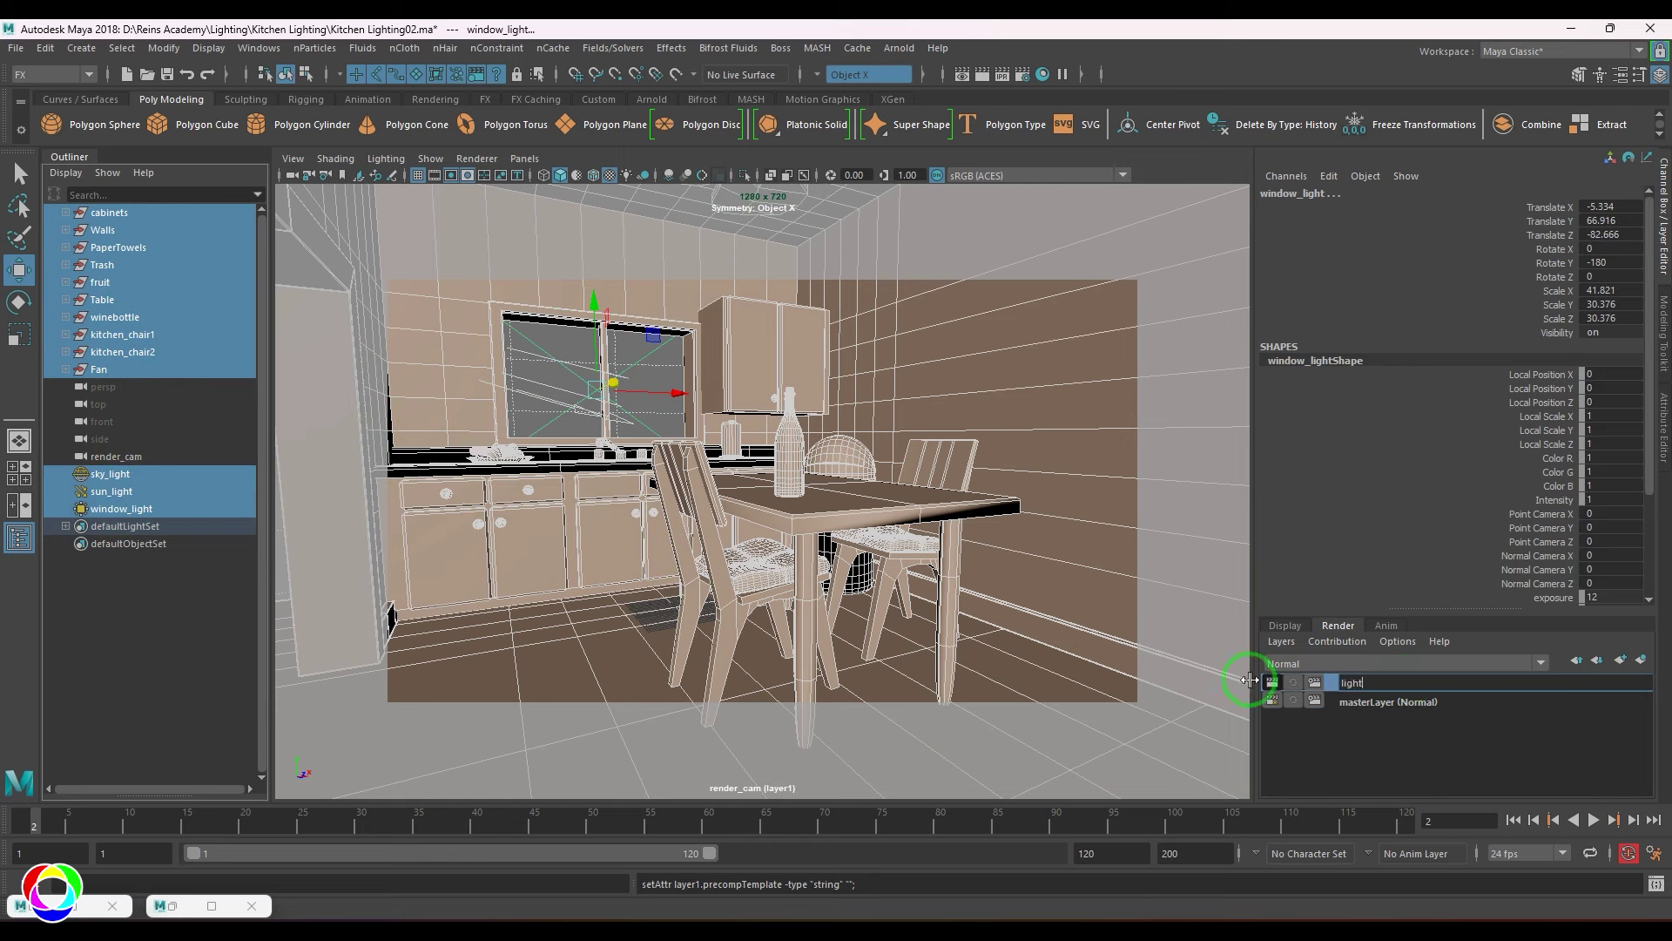
key(Return)
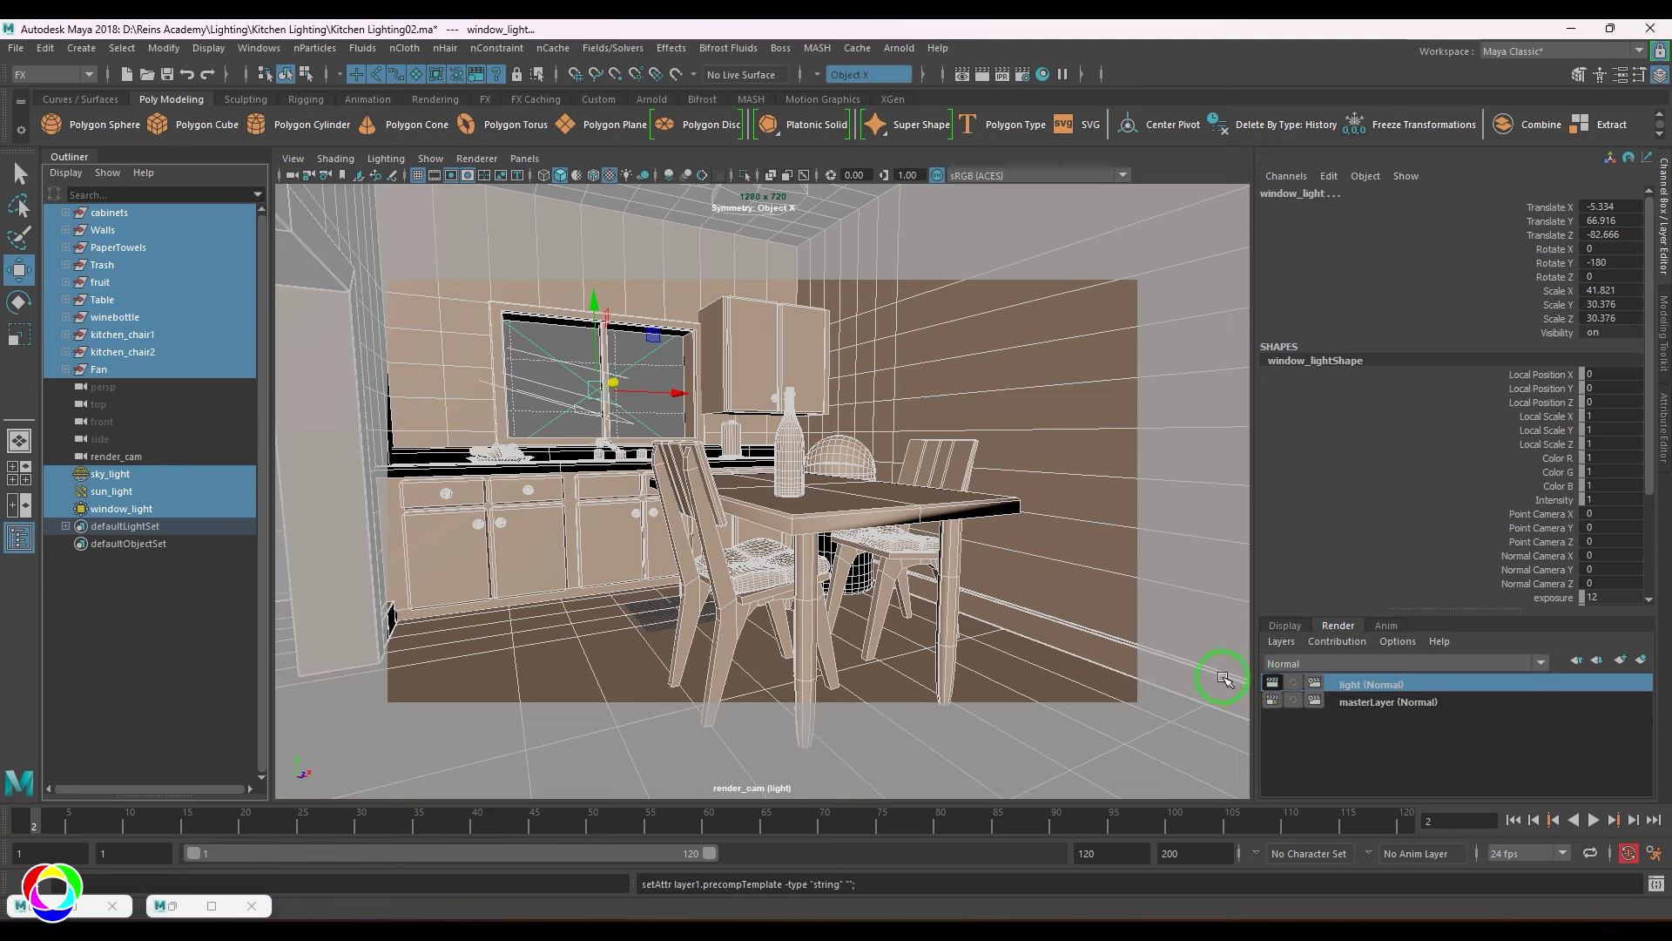
In the light layer's AOV render settings, create layer overrides for diffuse_direct_sky, diffuse_direct_sun and diffuse_direct_win
click(1022, 74)
click(775, 232)
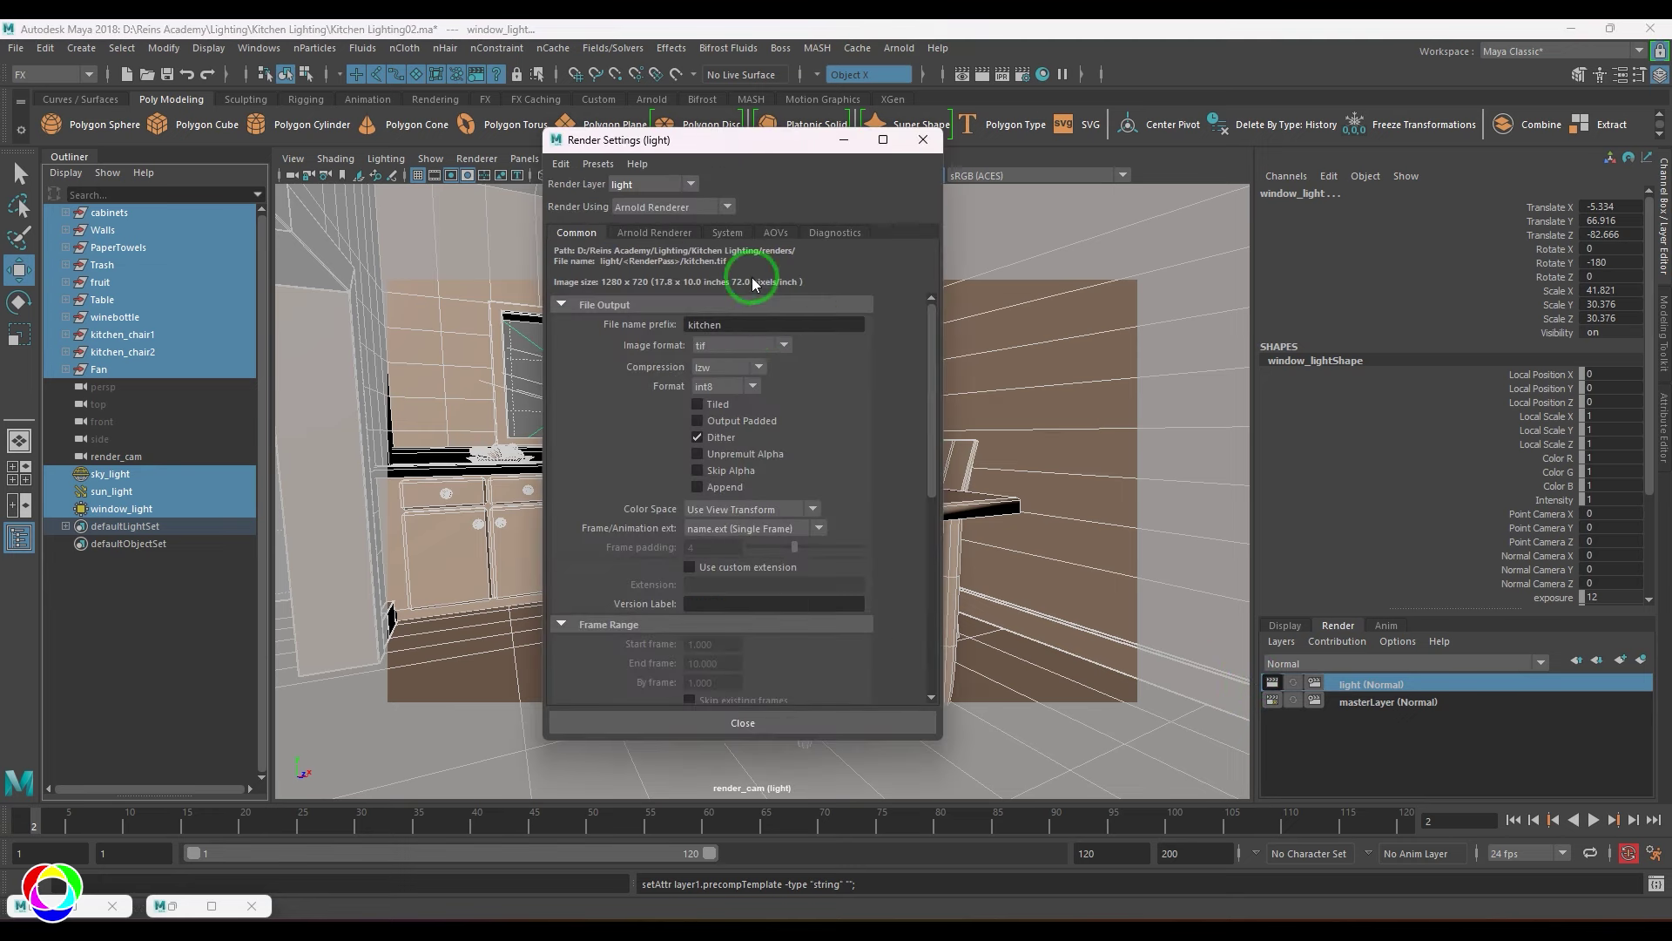
drag(932, 449, 922, 568)
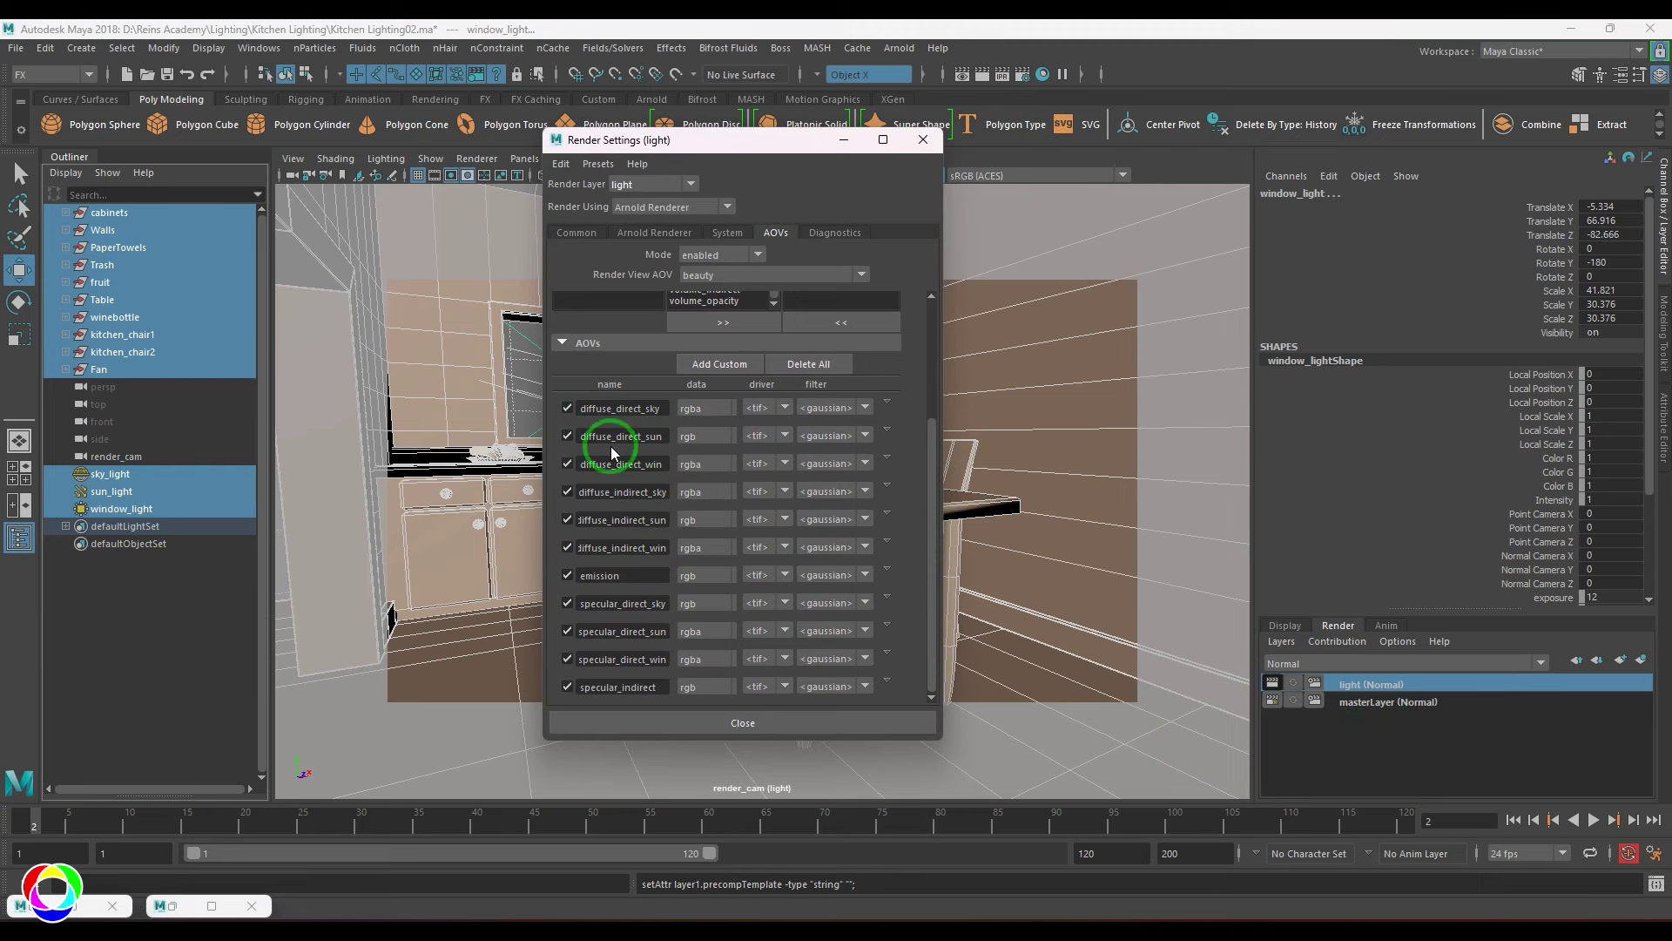
right_click(562, 411)
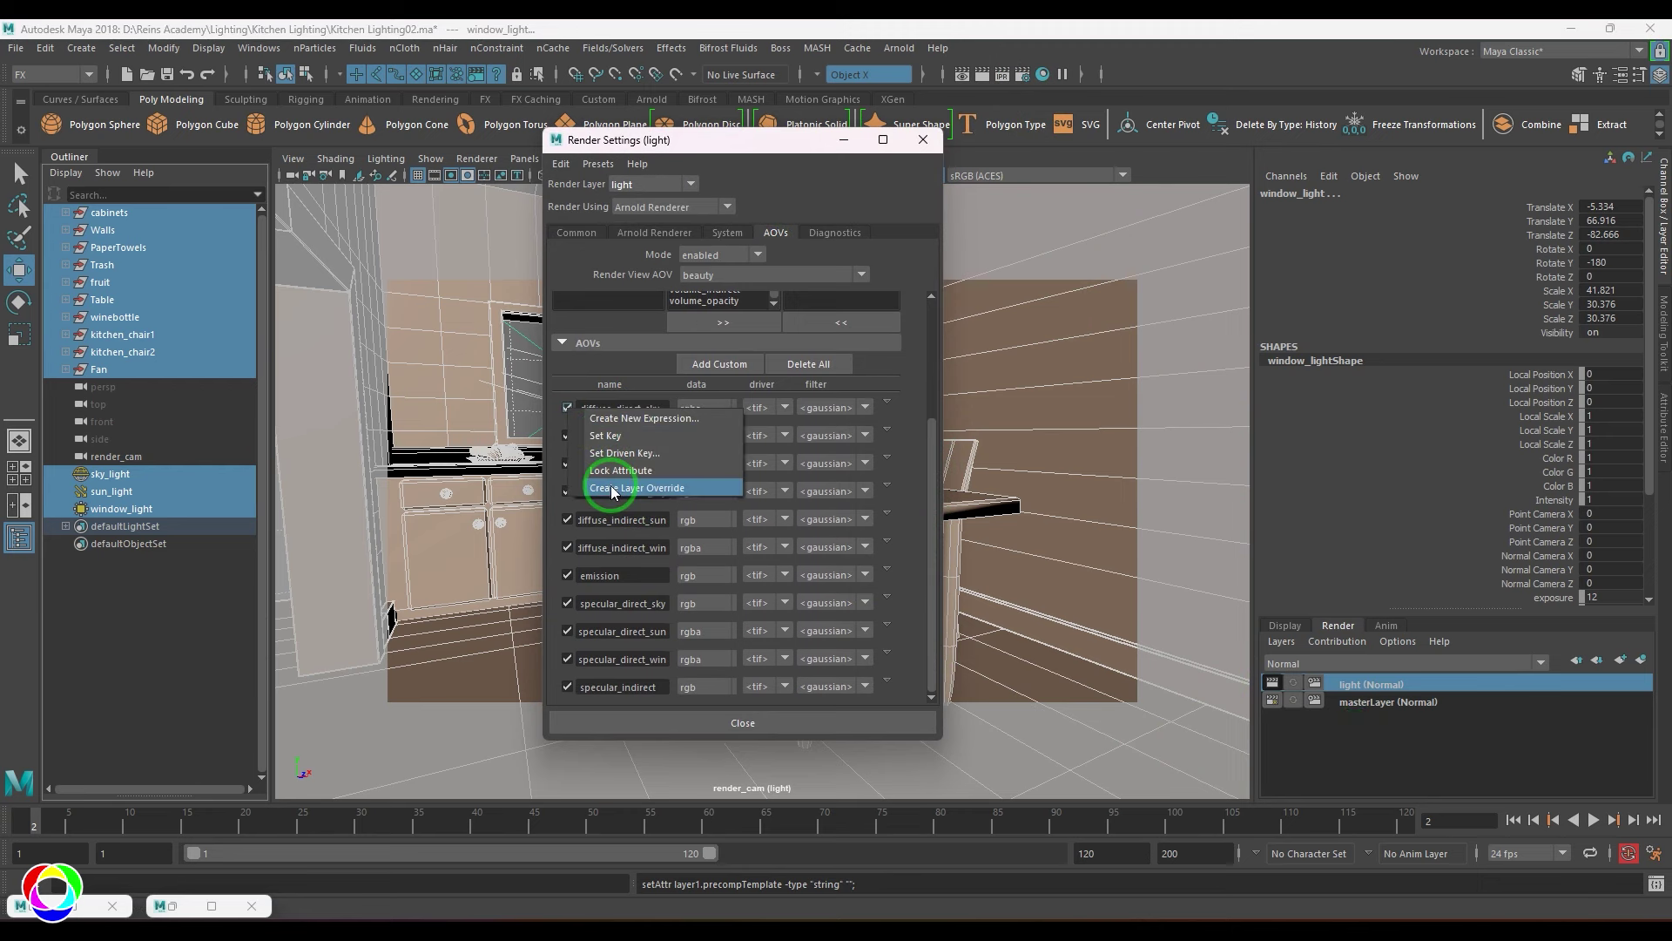
click(613, 488)
right_click(566, 435)
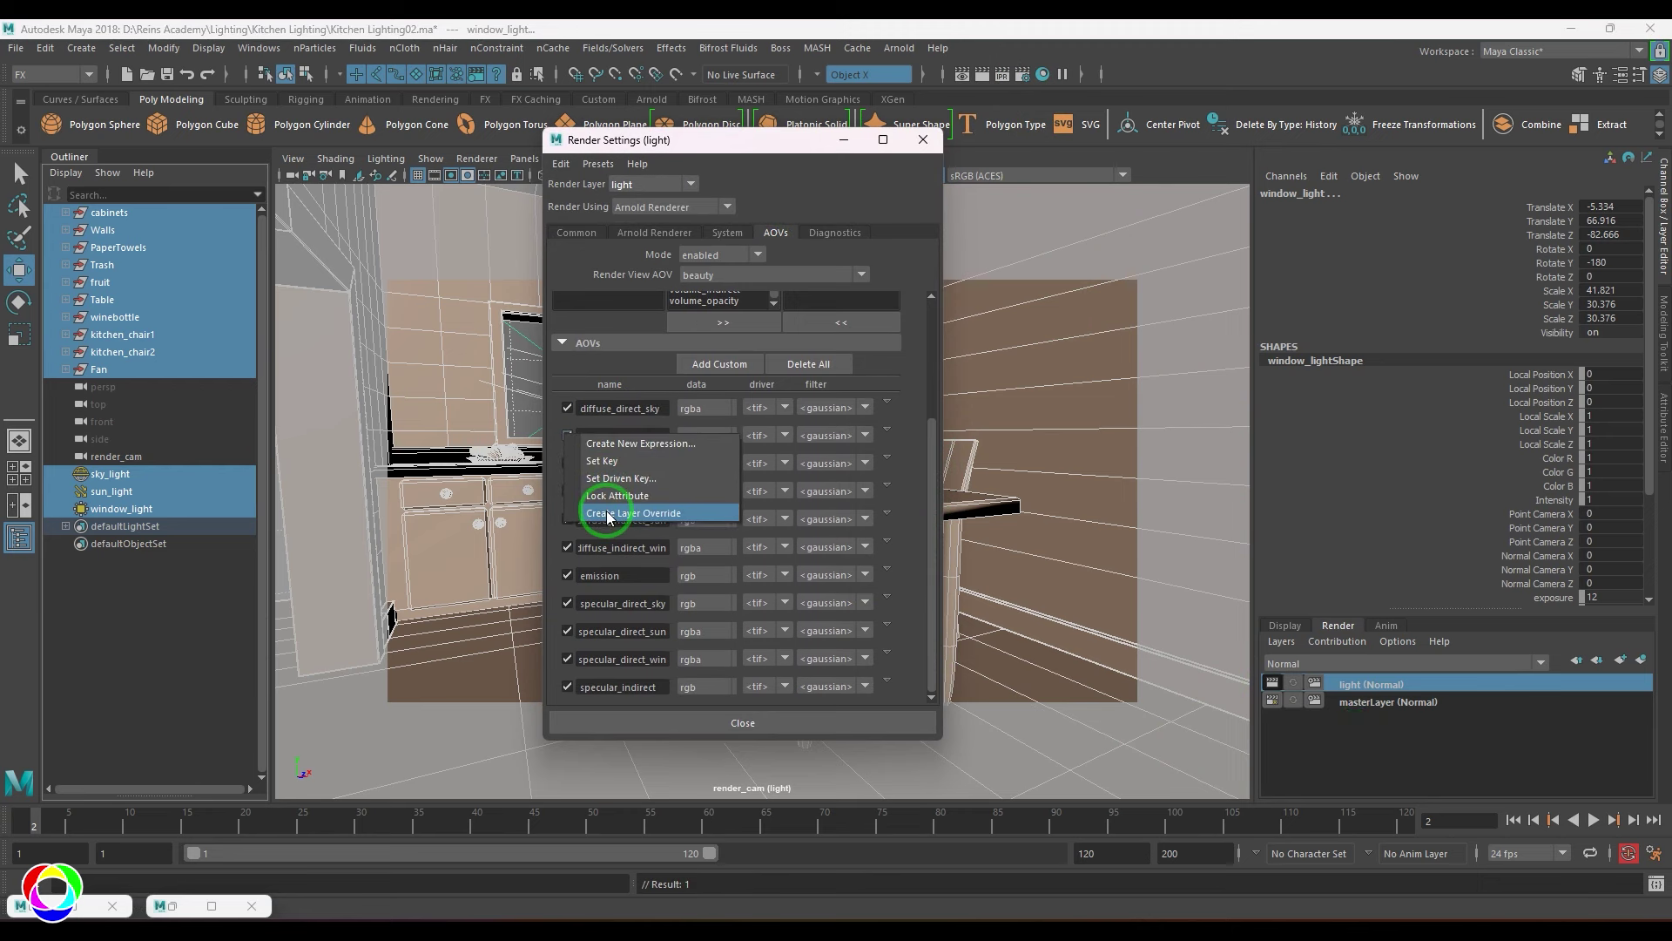
click(612, 514)
right_click(568, 463)
click(613, 540)
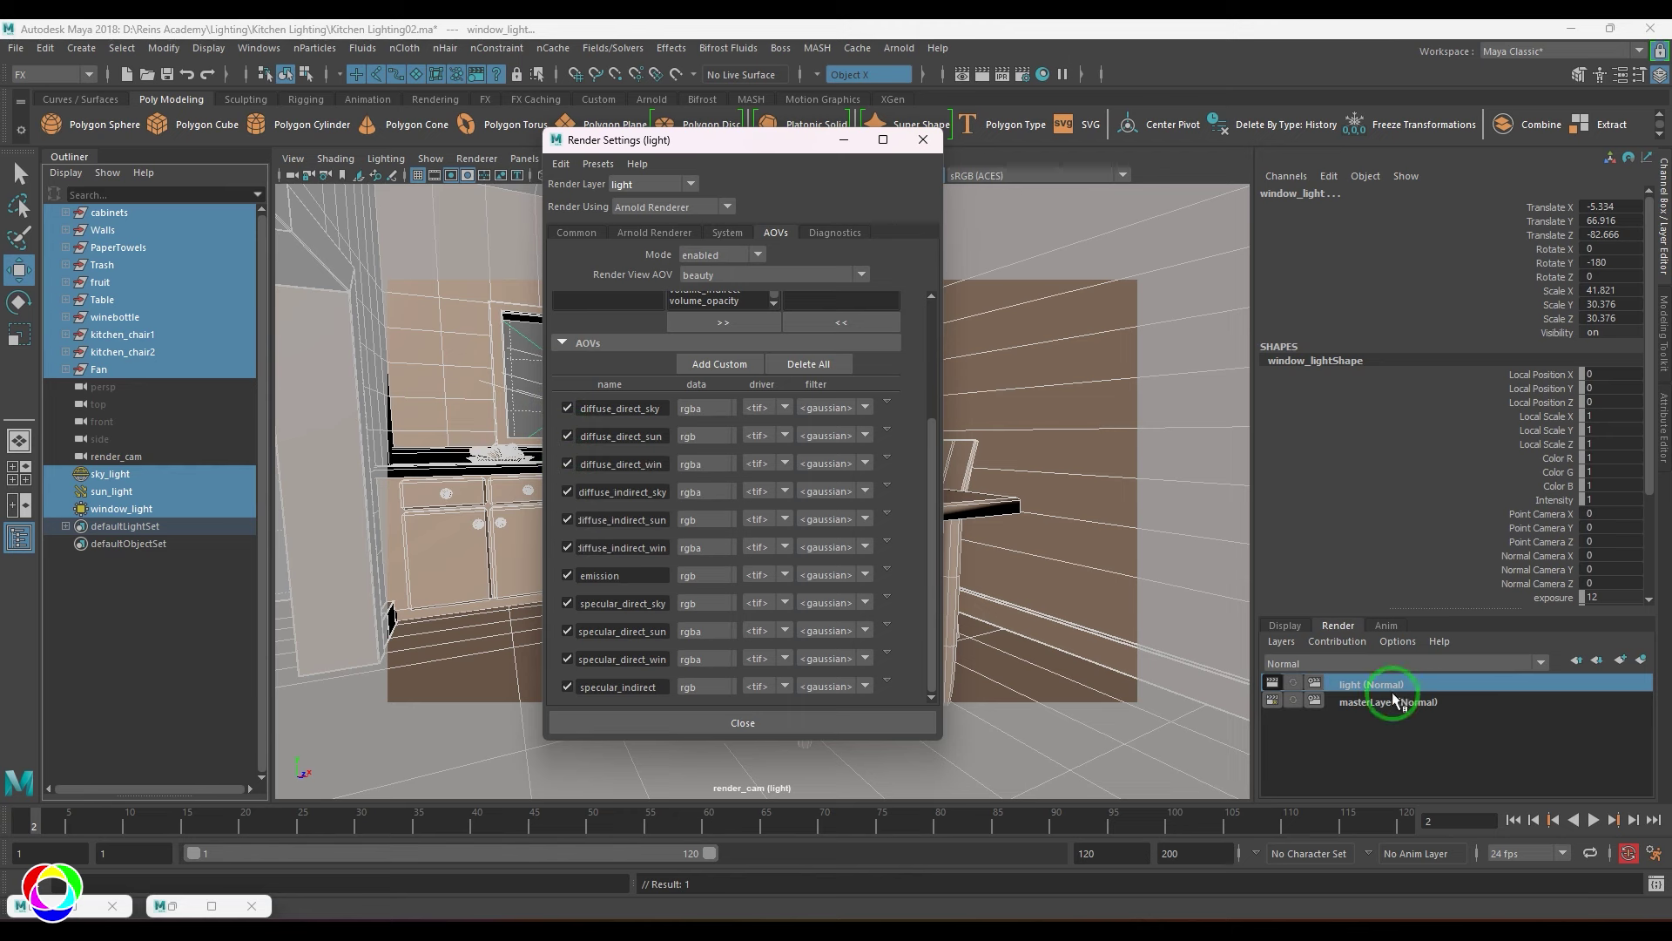
Create layer overrides for the diffuse_indirect_sky, diffuse_indirect_sun and diffuse_indirect_win AOVs on the light layer
right_click(563, 466)
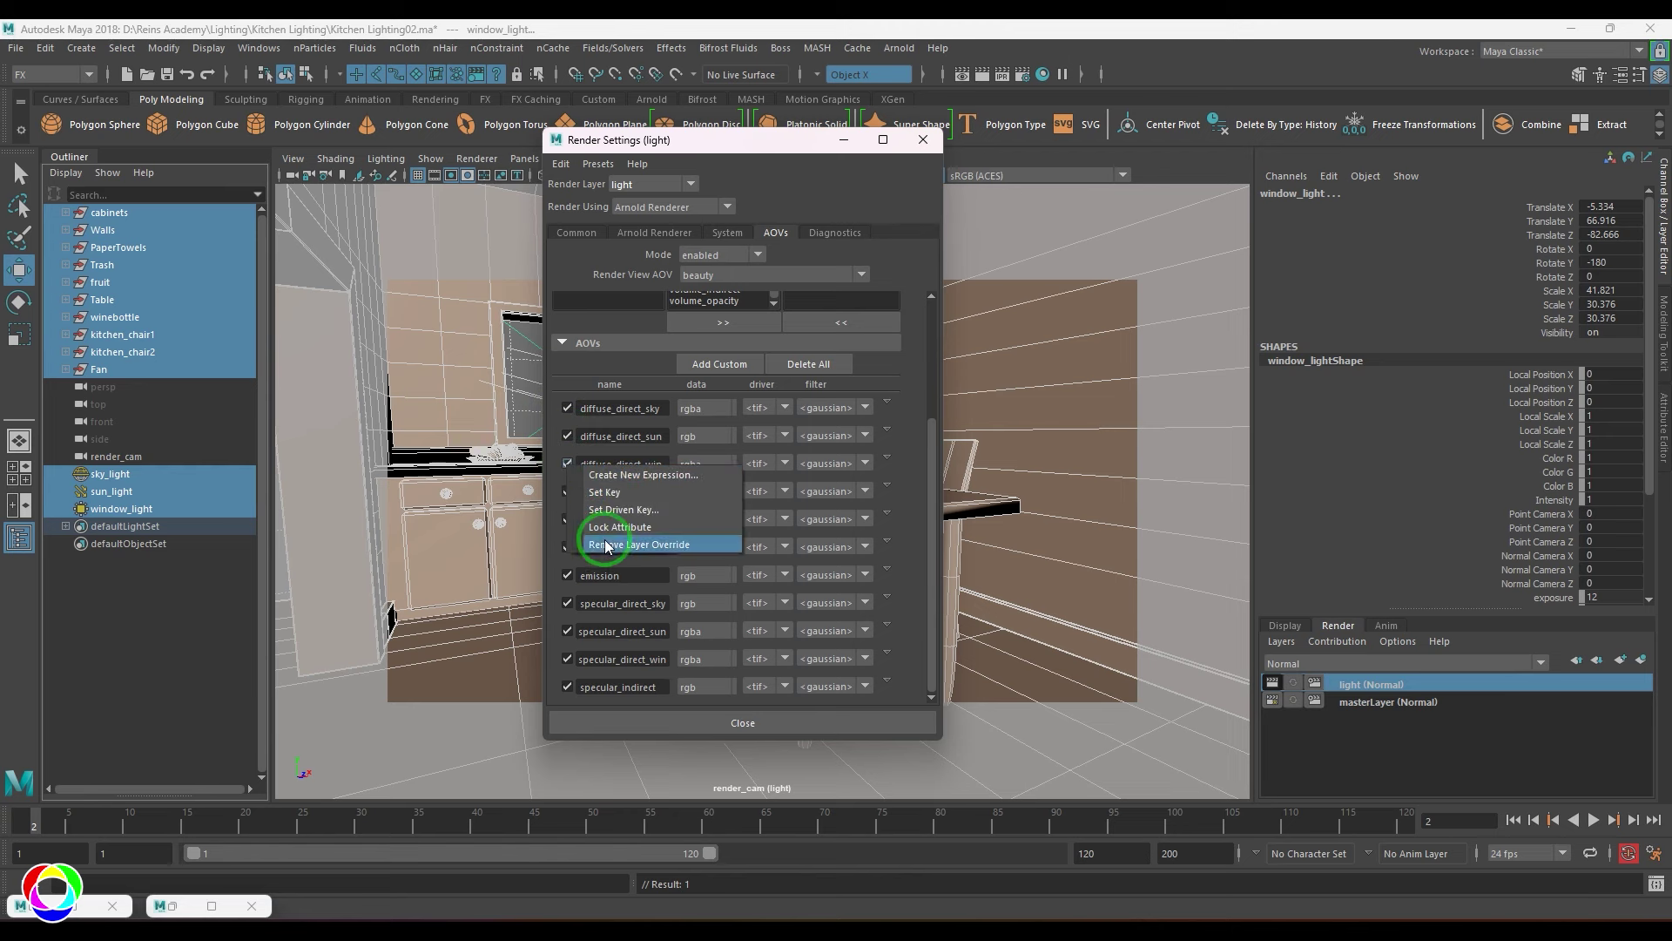
right_click(560, 494)
click(635, 568)
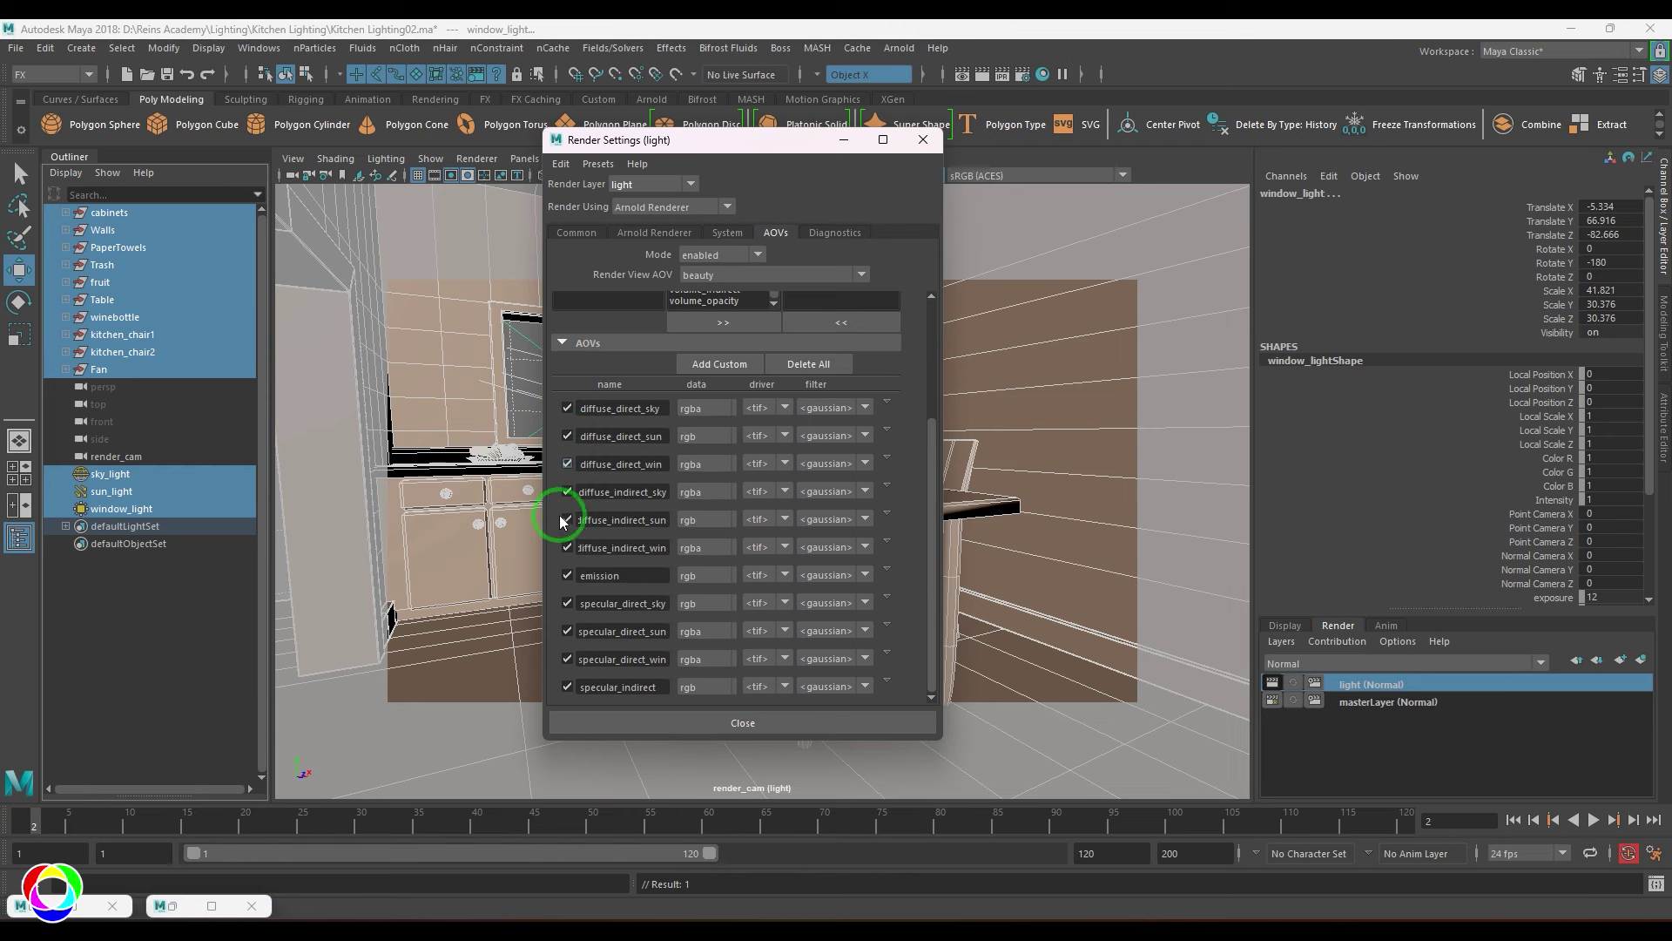
right_click(562, 516)
click(620, 596)
right_click(567, 547)
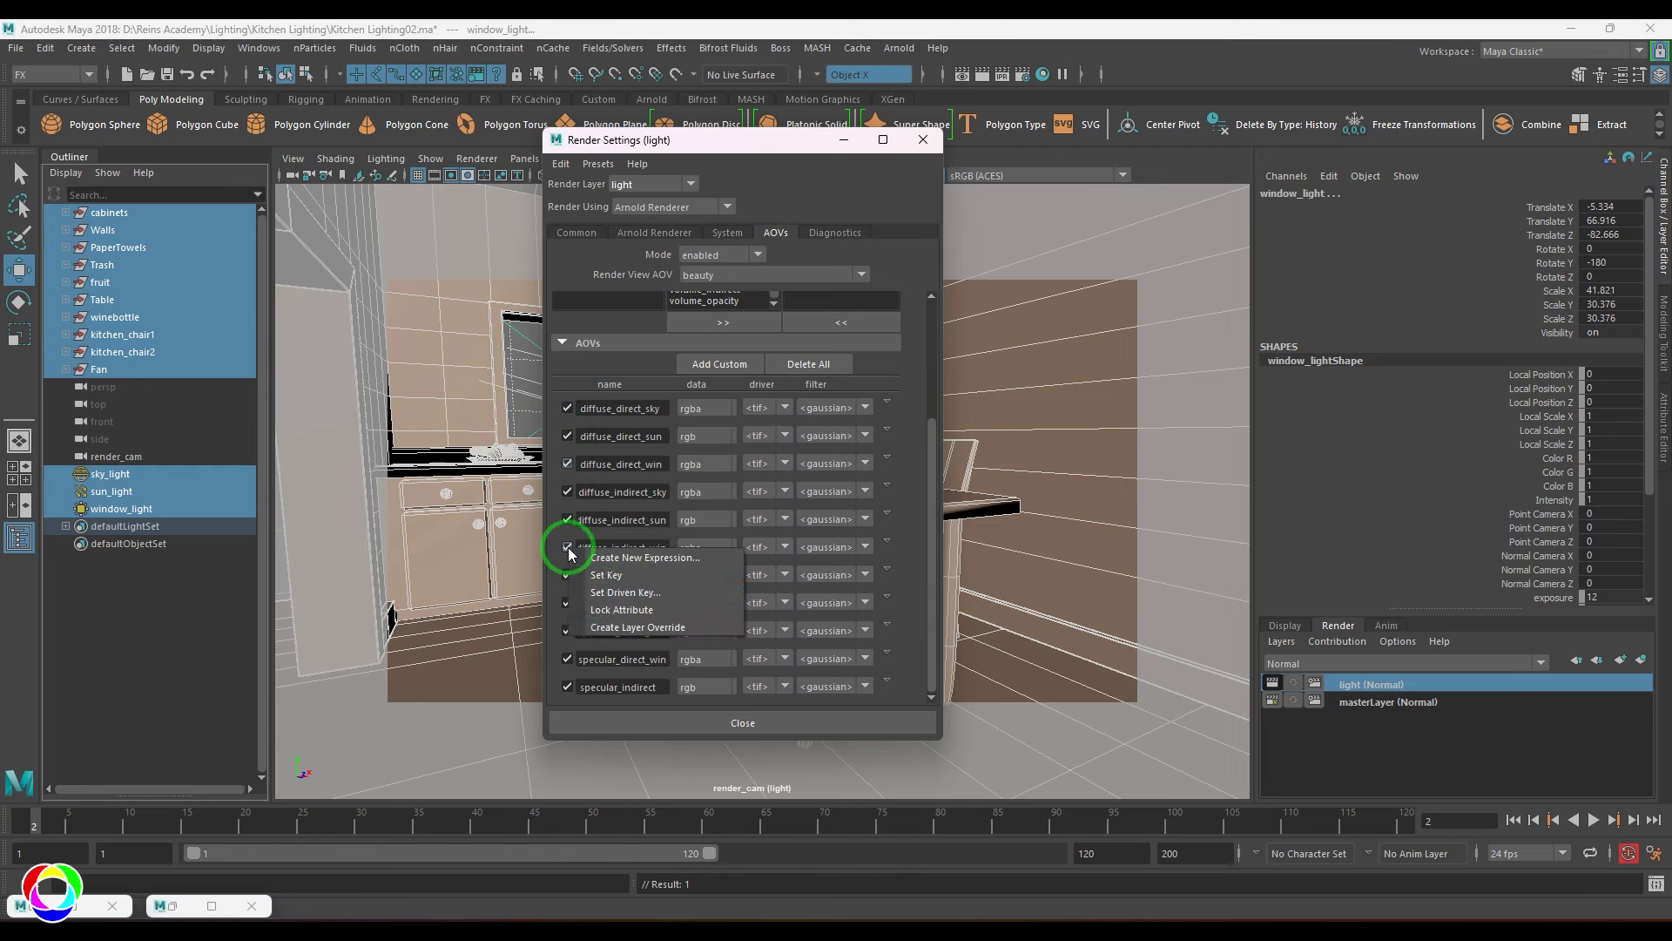
click(601, 629)
Create layer overrides for the emission, specular_direct_sky, specular_direct_sun, specular_direct_win and specular_indirect AOVs on the light layer
right_click(573, 592)
click(623, 670)
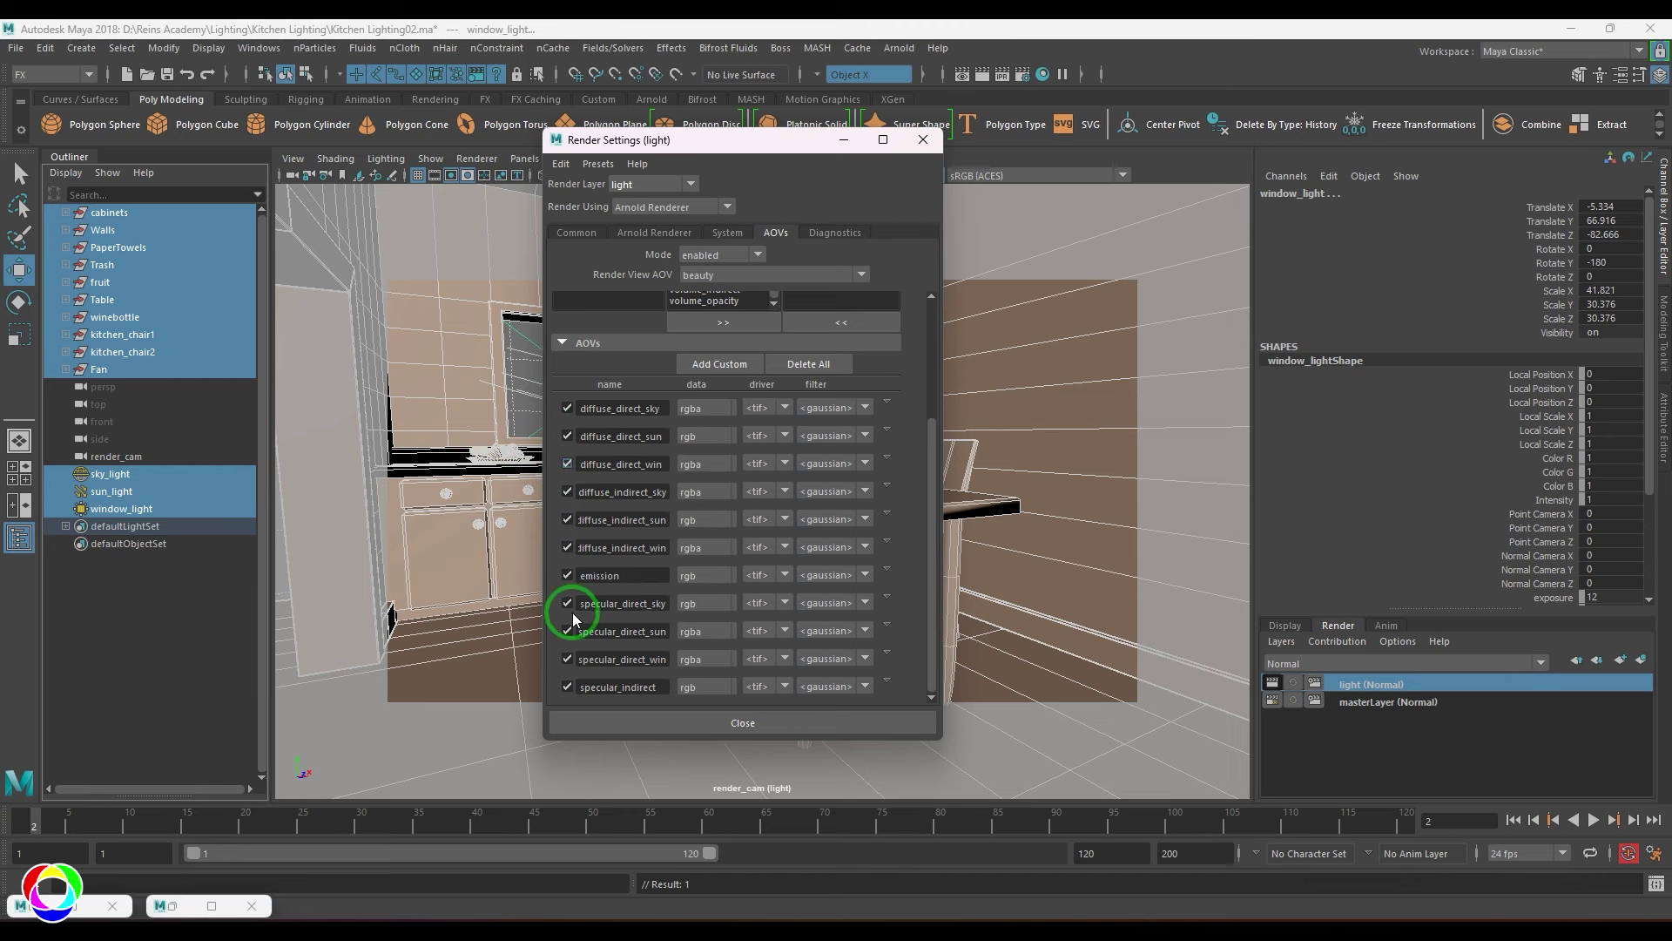
right_click(568, 603)
click(638, 680)
right_click(567, 625)
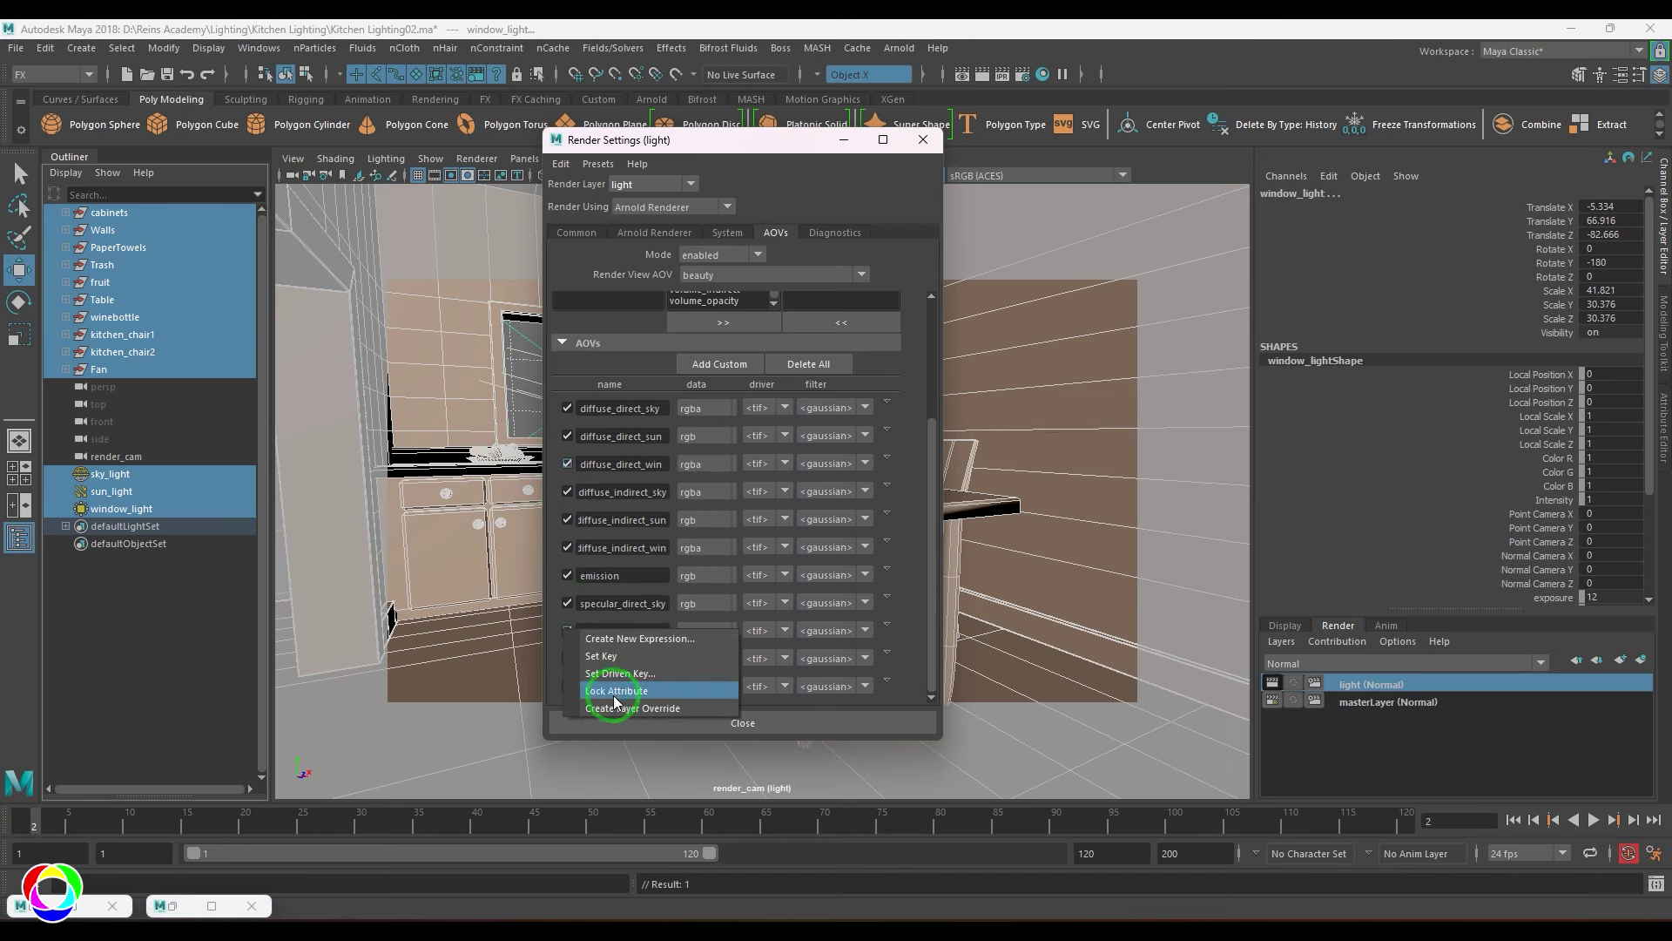
click(595, 678)
right_click(567, 659)
click(629, 737)
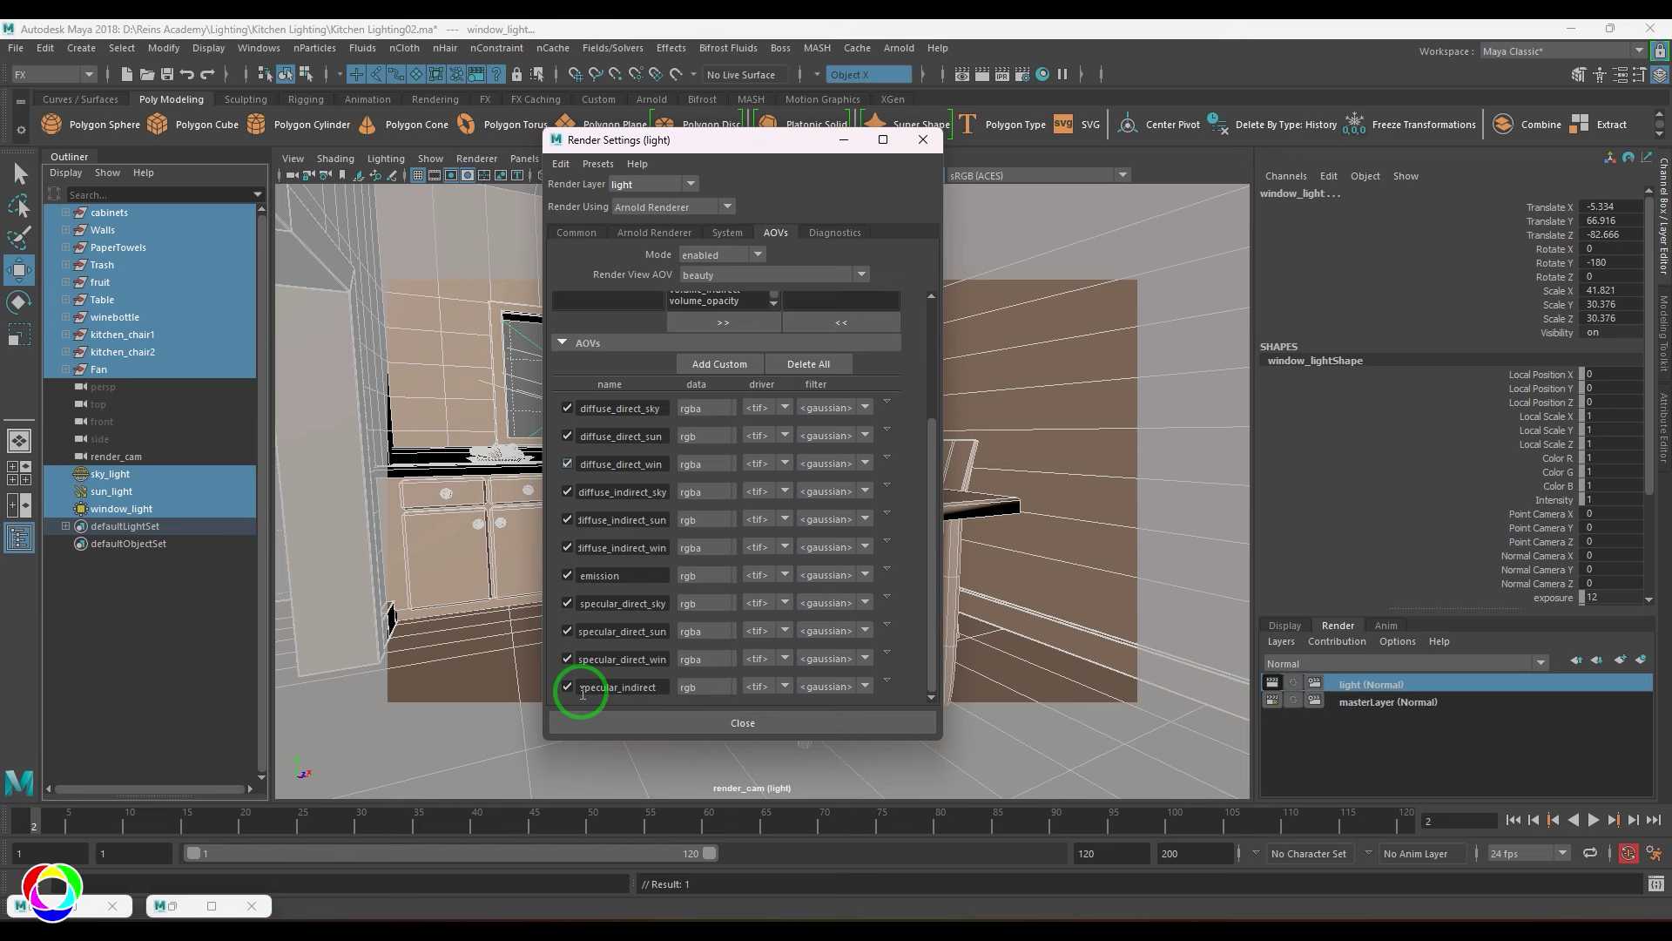
right_click(577, 685)
click(635, 765)
Review the light layer's AOV states against the layer list and close the Render Settings
click(1325, 746)
click(1340, 686)
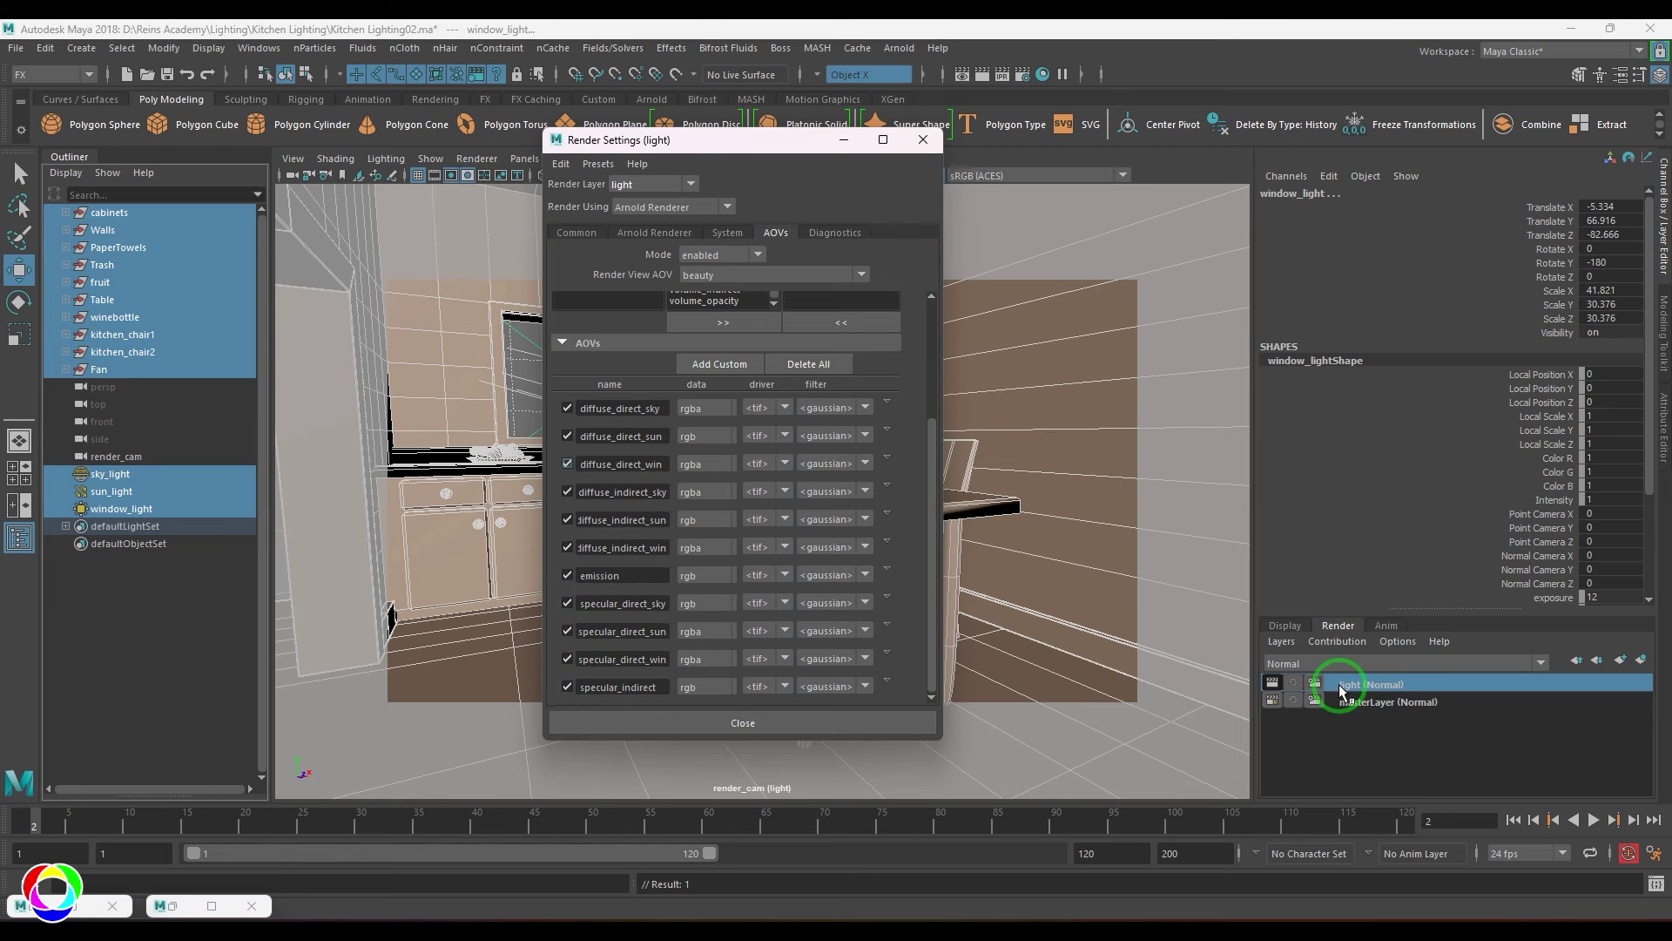
drag(1340, 689, 1343, 702)
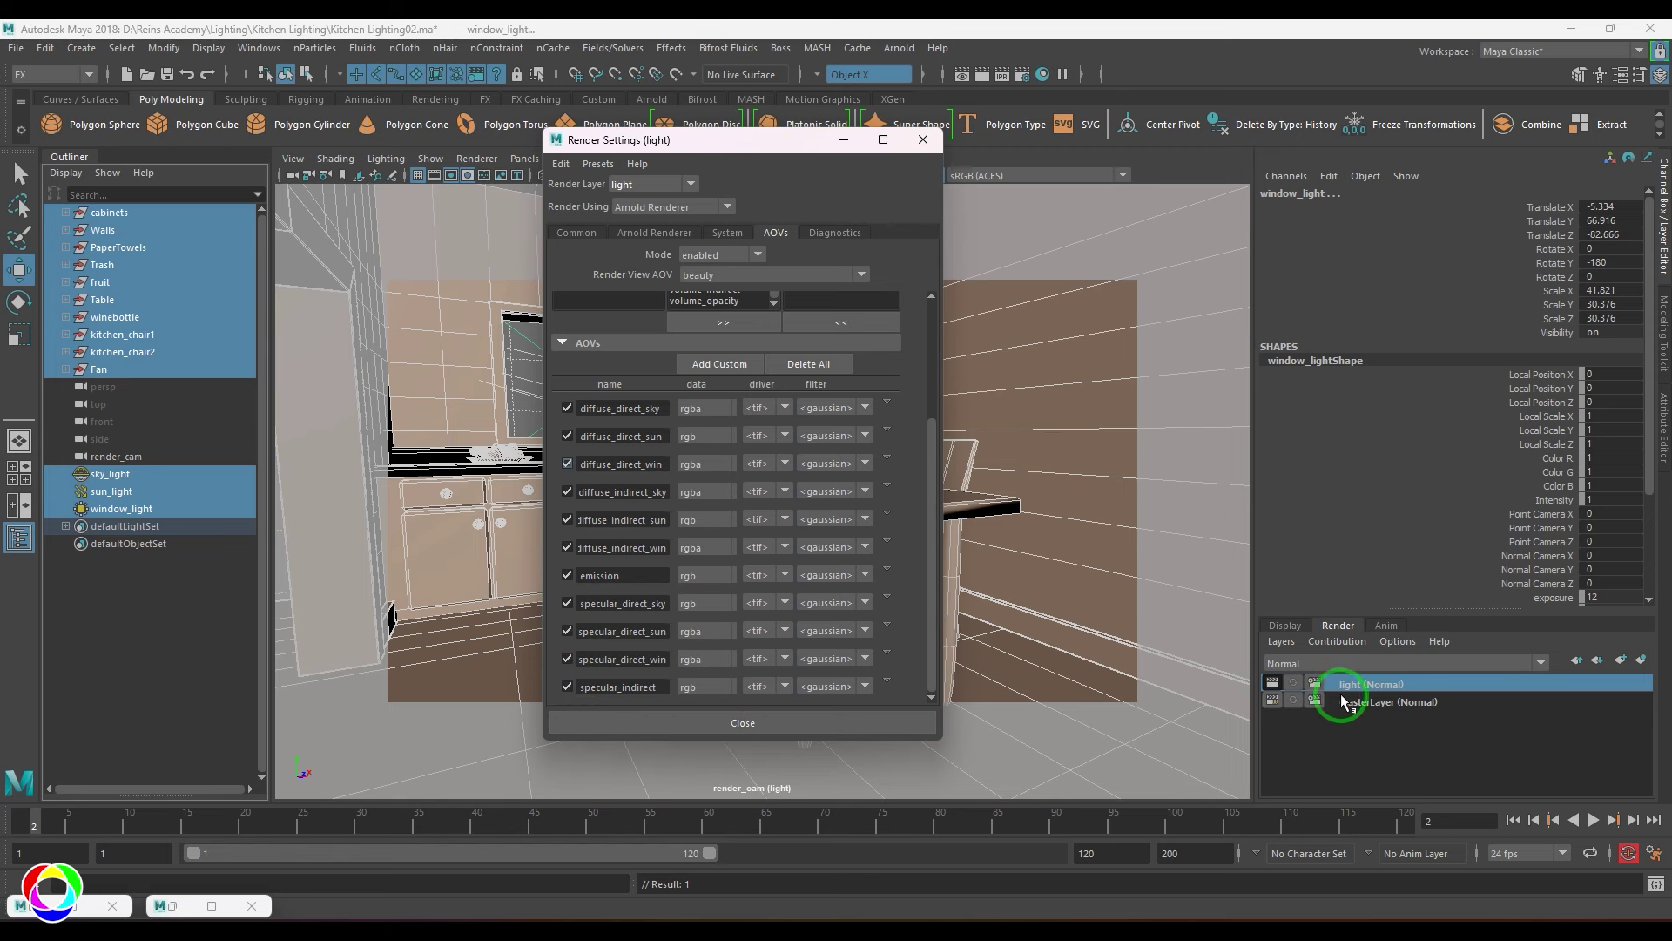
click(567, 686)
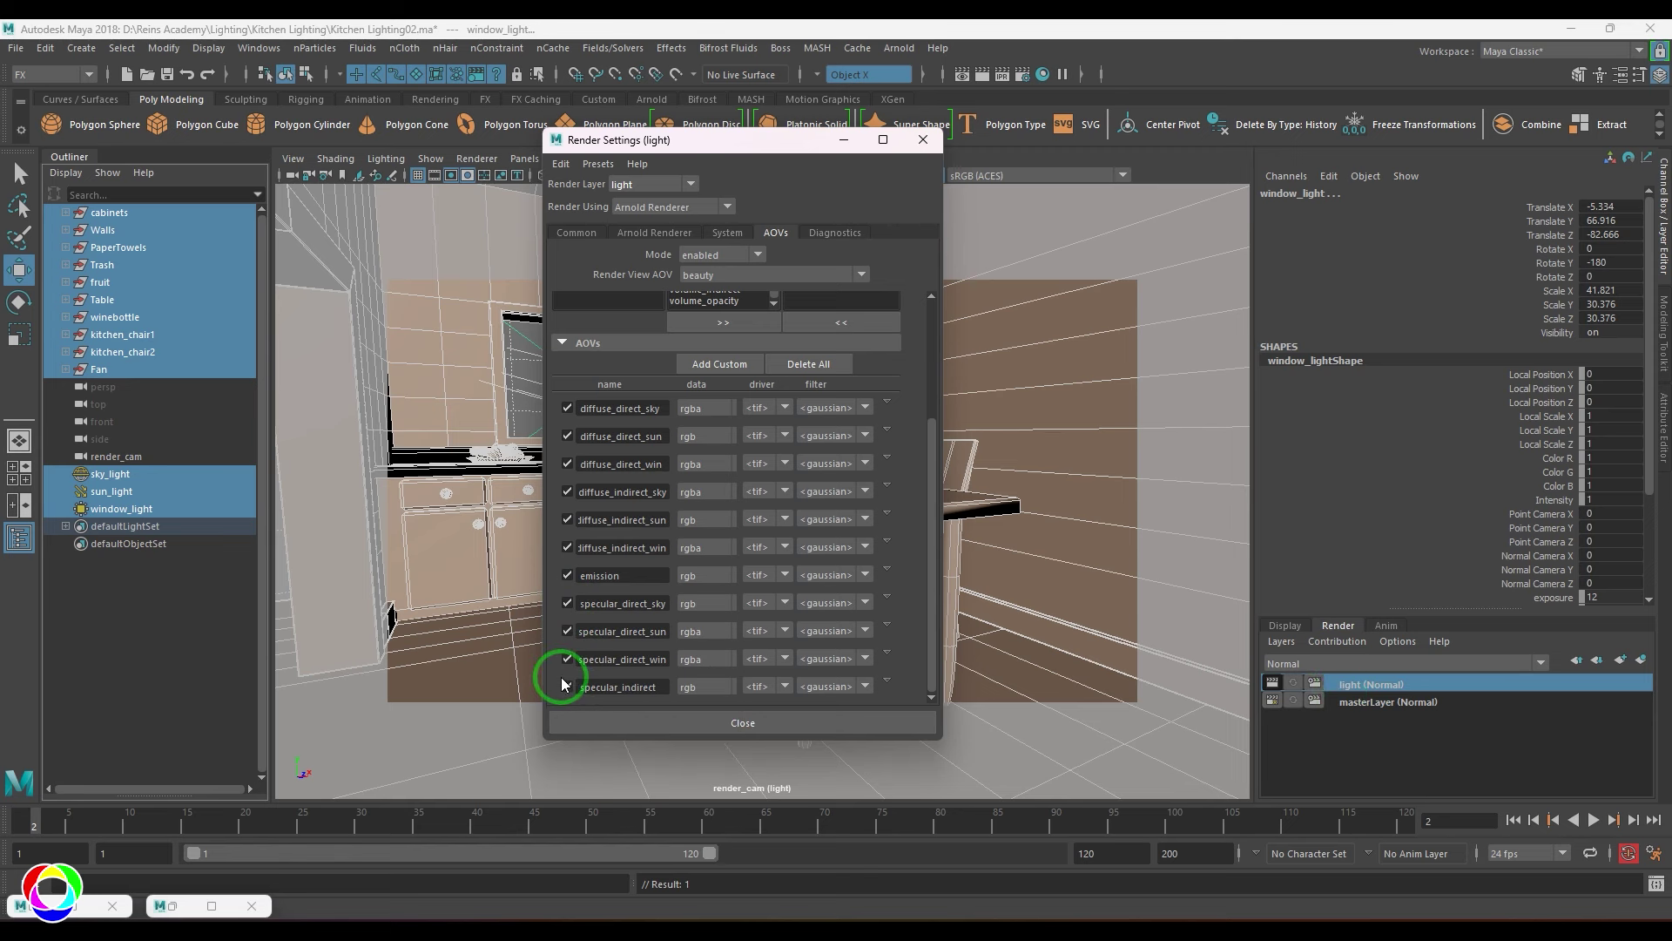
click(922, 139)
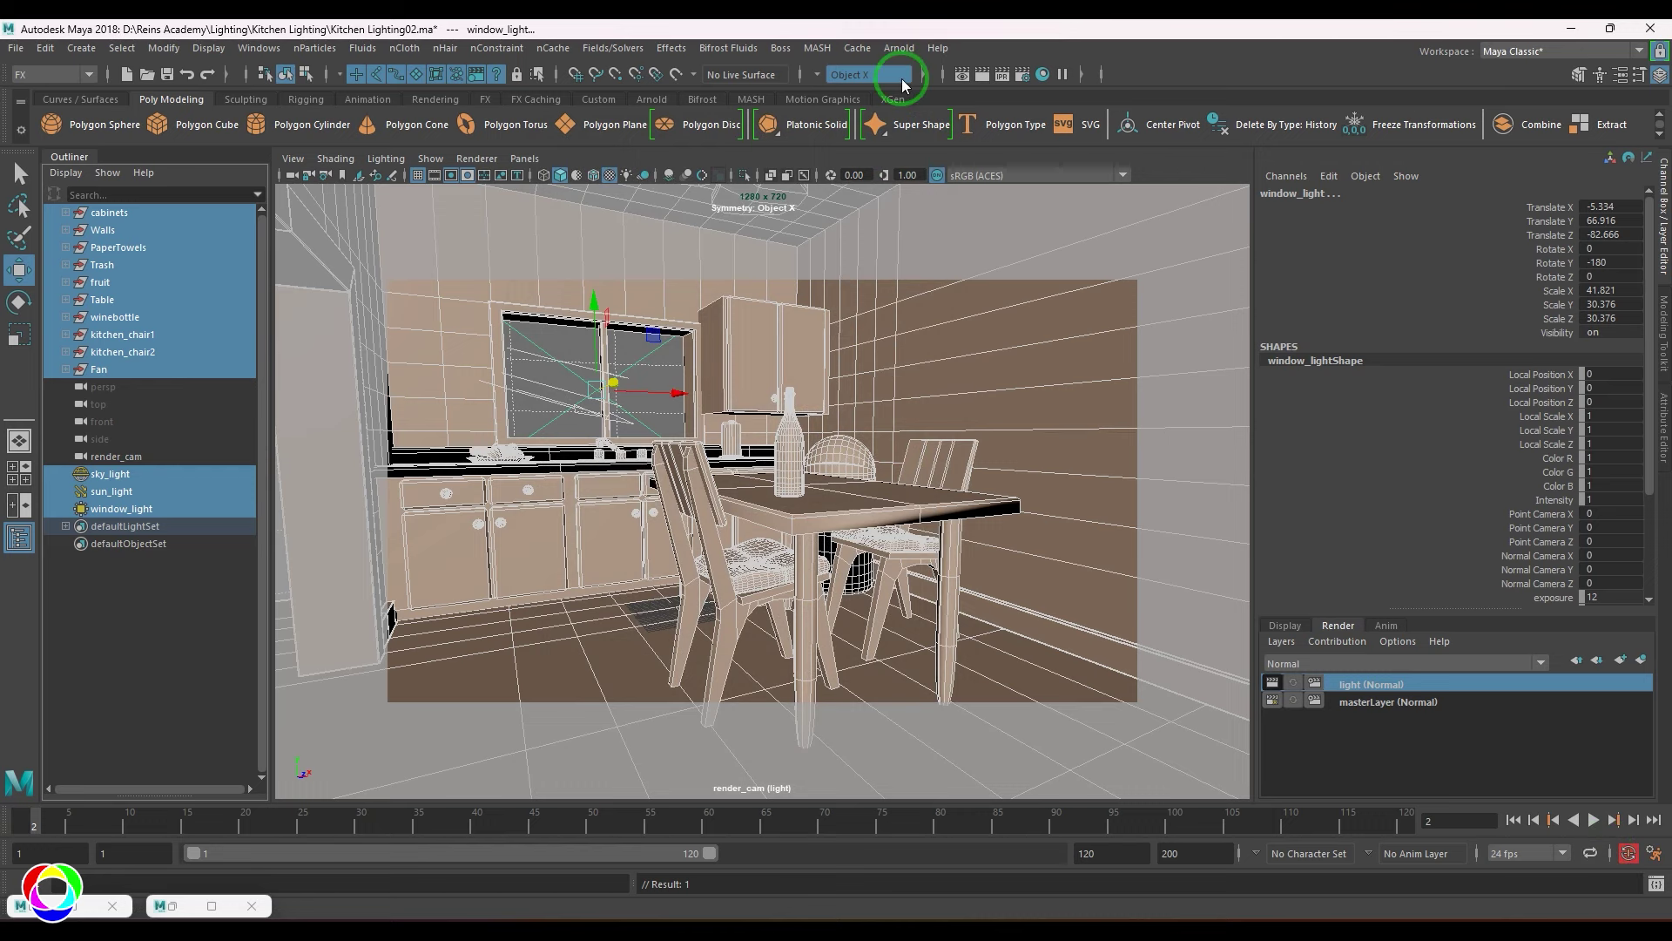
Open and enlarge the Render View, then run Render Sequence for the light layer with render_cam as the current camera
click(959, 77)
drag(559, 154, 500, 91)
drag(982, 777, 1083, 820)
click(149, 98)
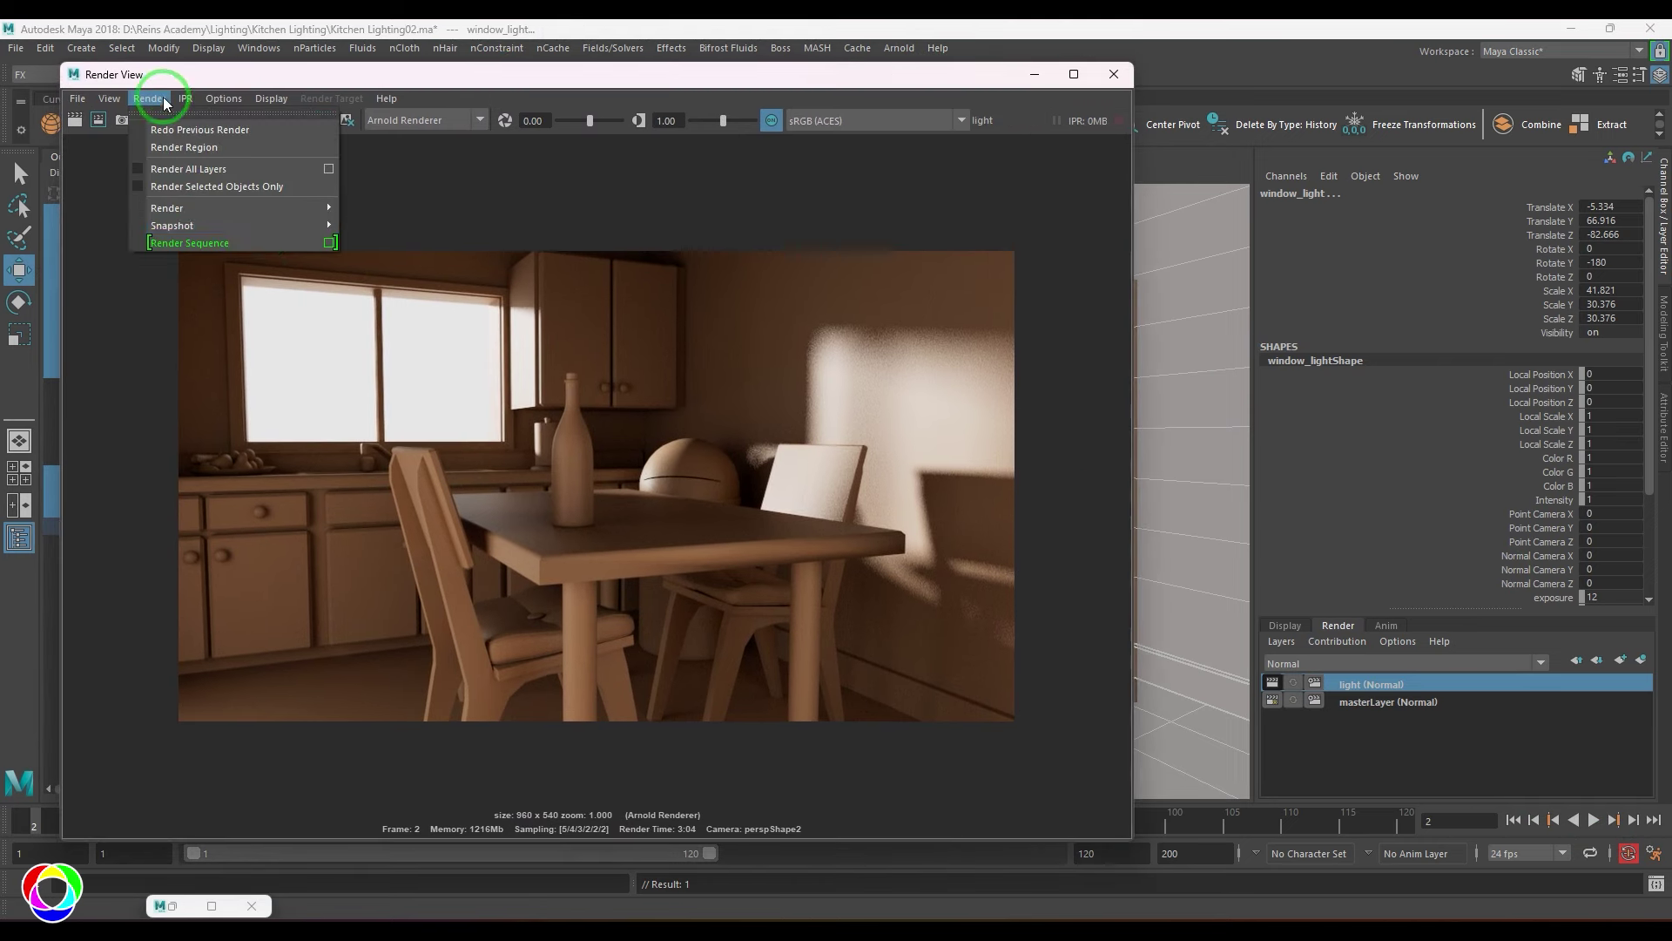
click(311, 240)
drag(1287, 189, 1373, 228)
click(1331, 289)
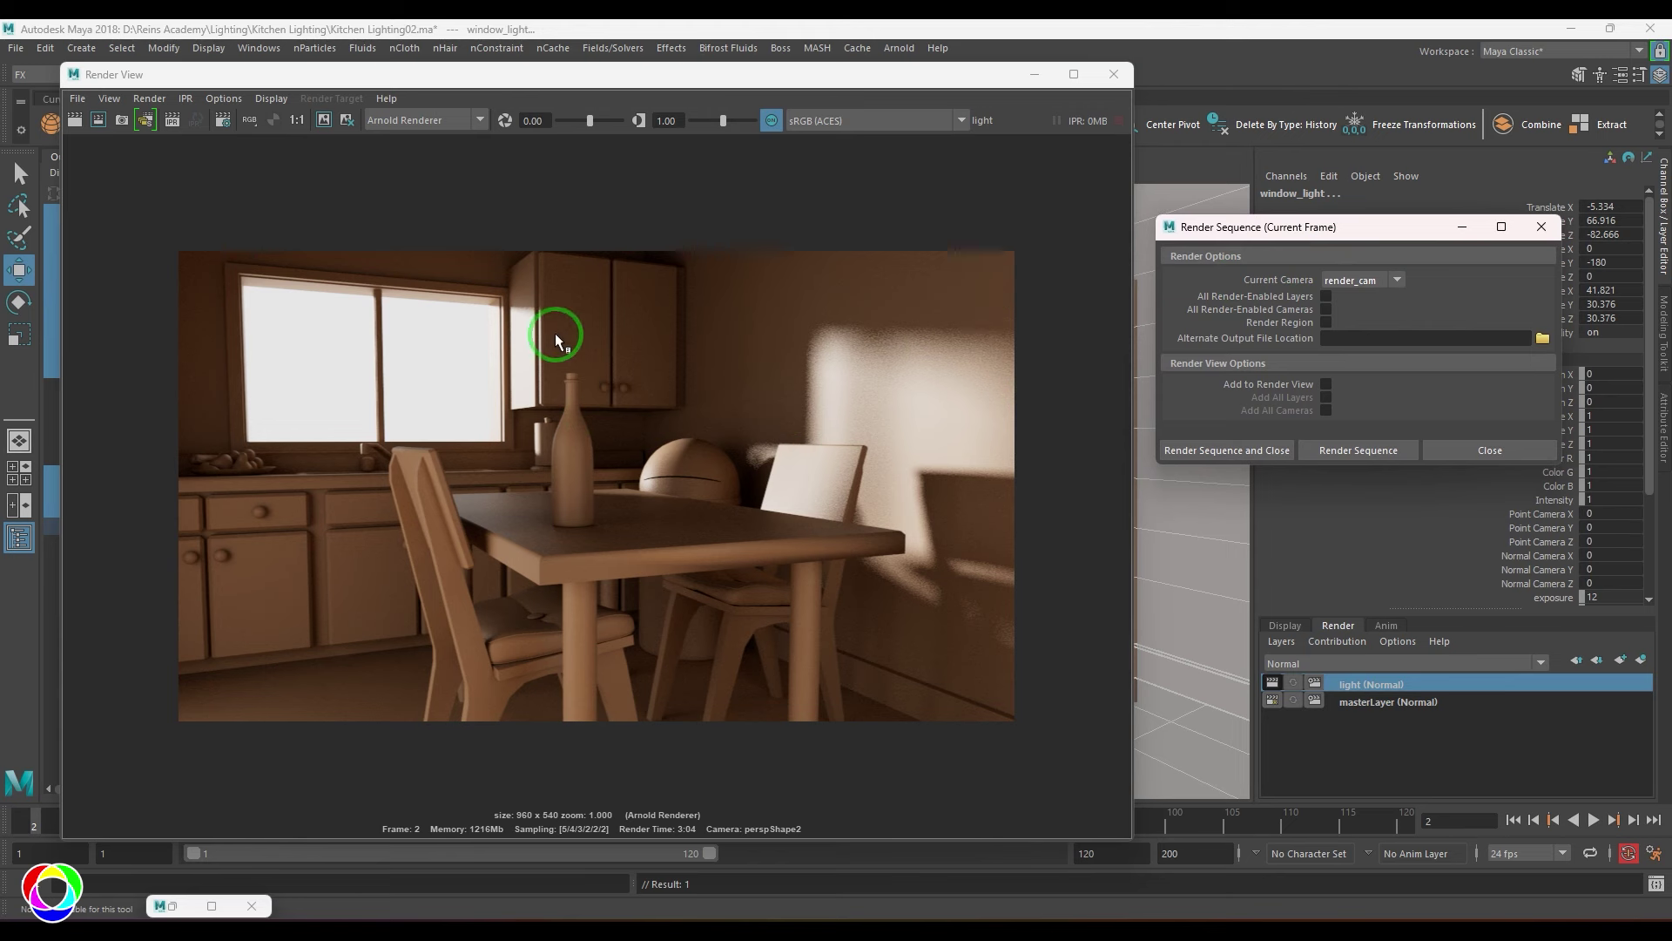
drag(1385, 232, 1397, 204)
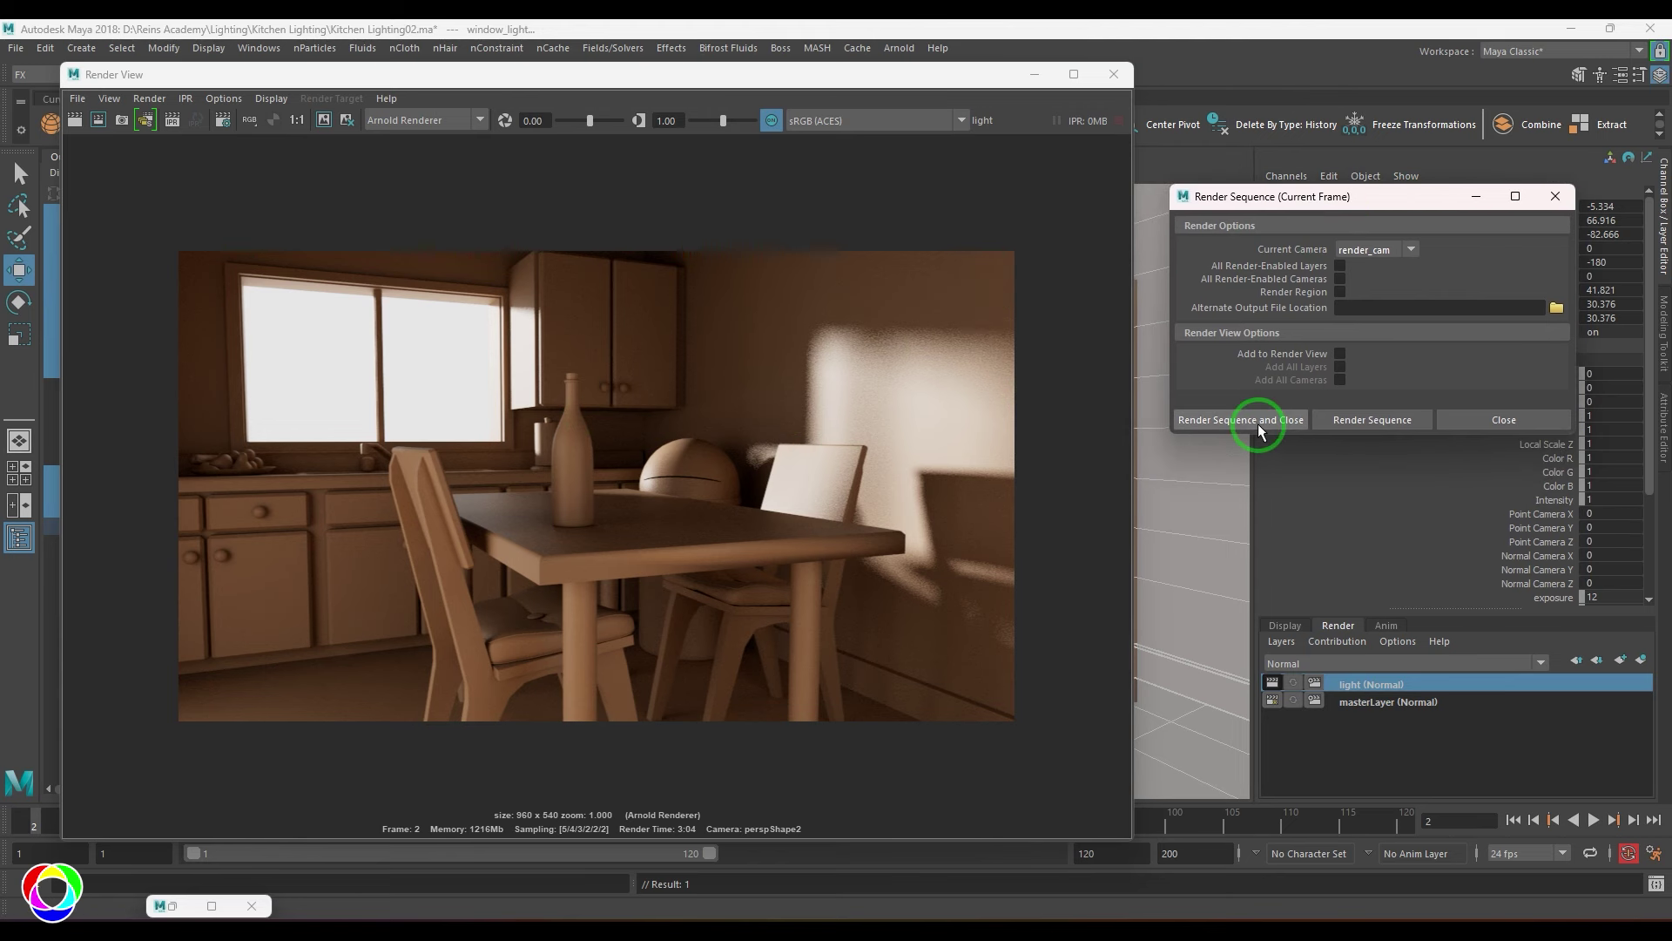
click(1258, 423)
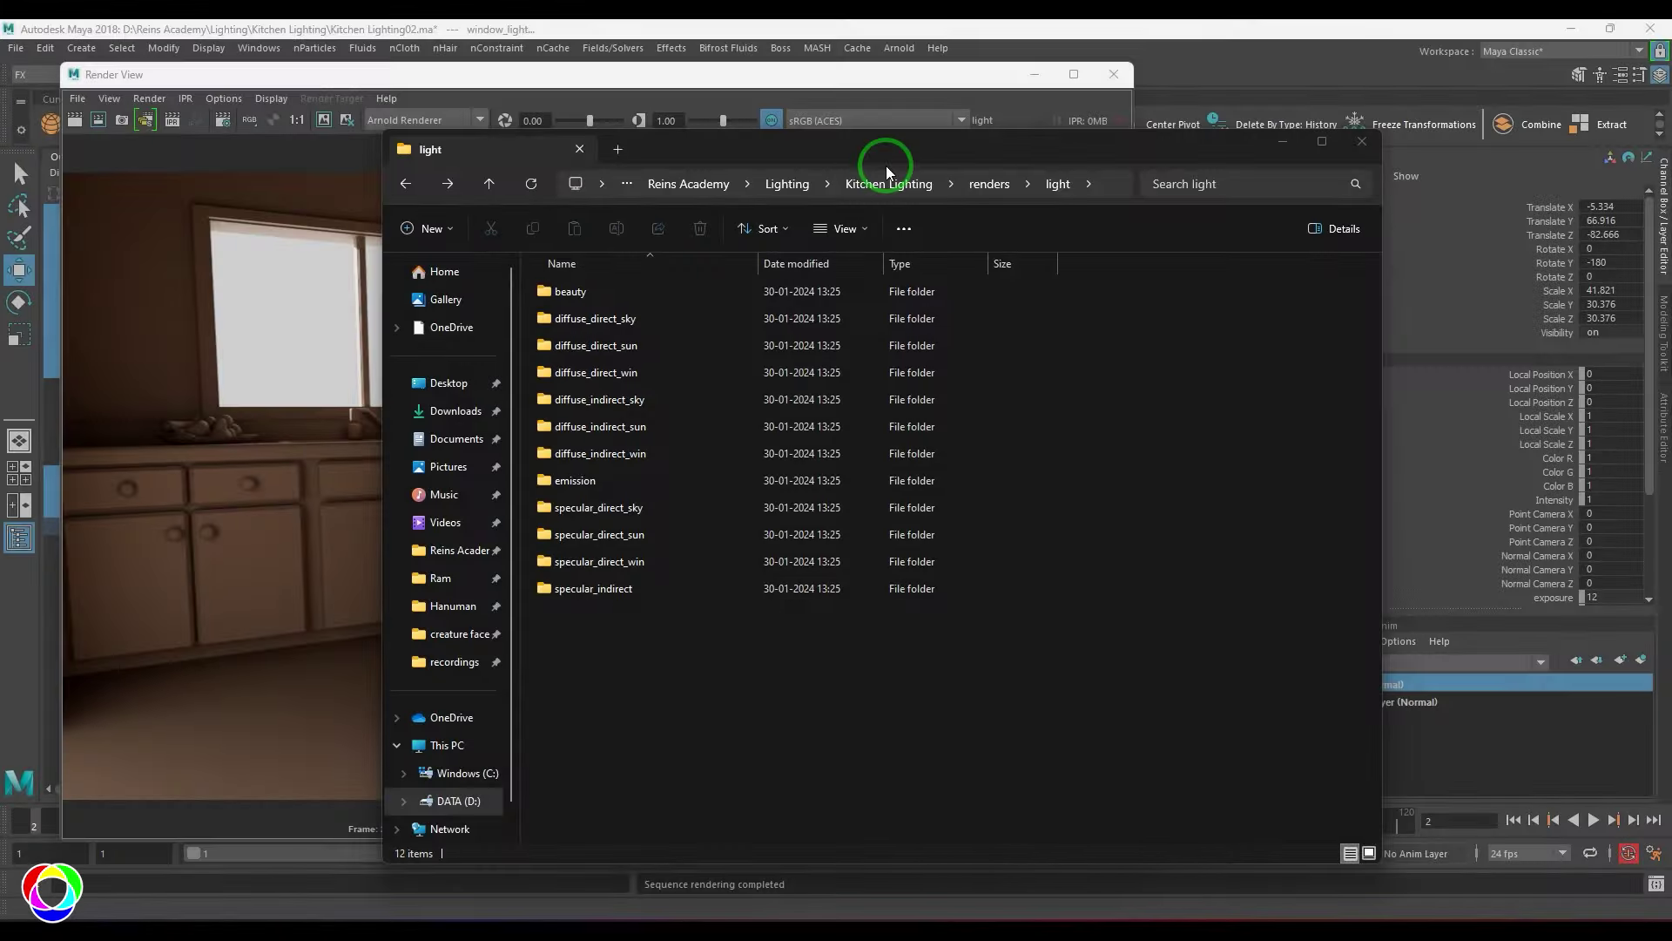
Inspect the rendered AOV folders in renders/light in File Explorer, including emission and diffuse_direct_win, and return to Maya
drag(889, 171, 1194, 175)
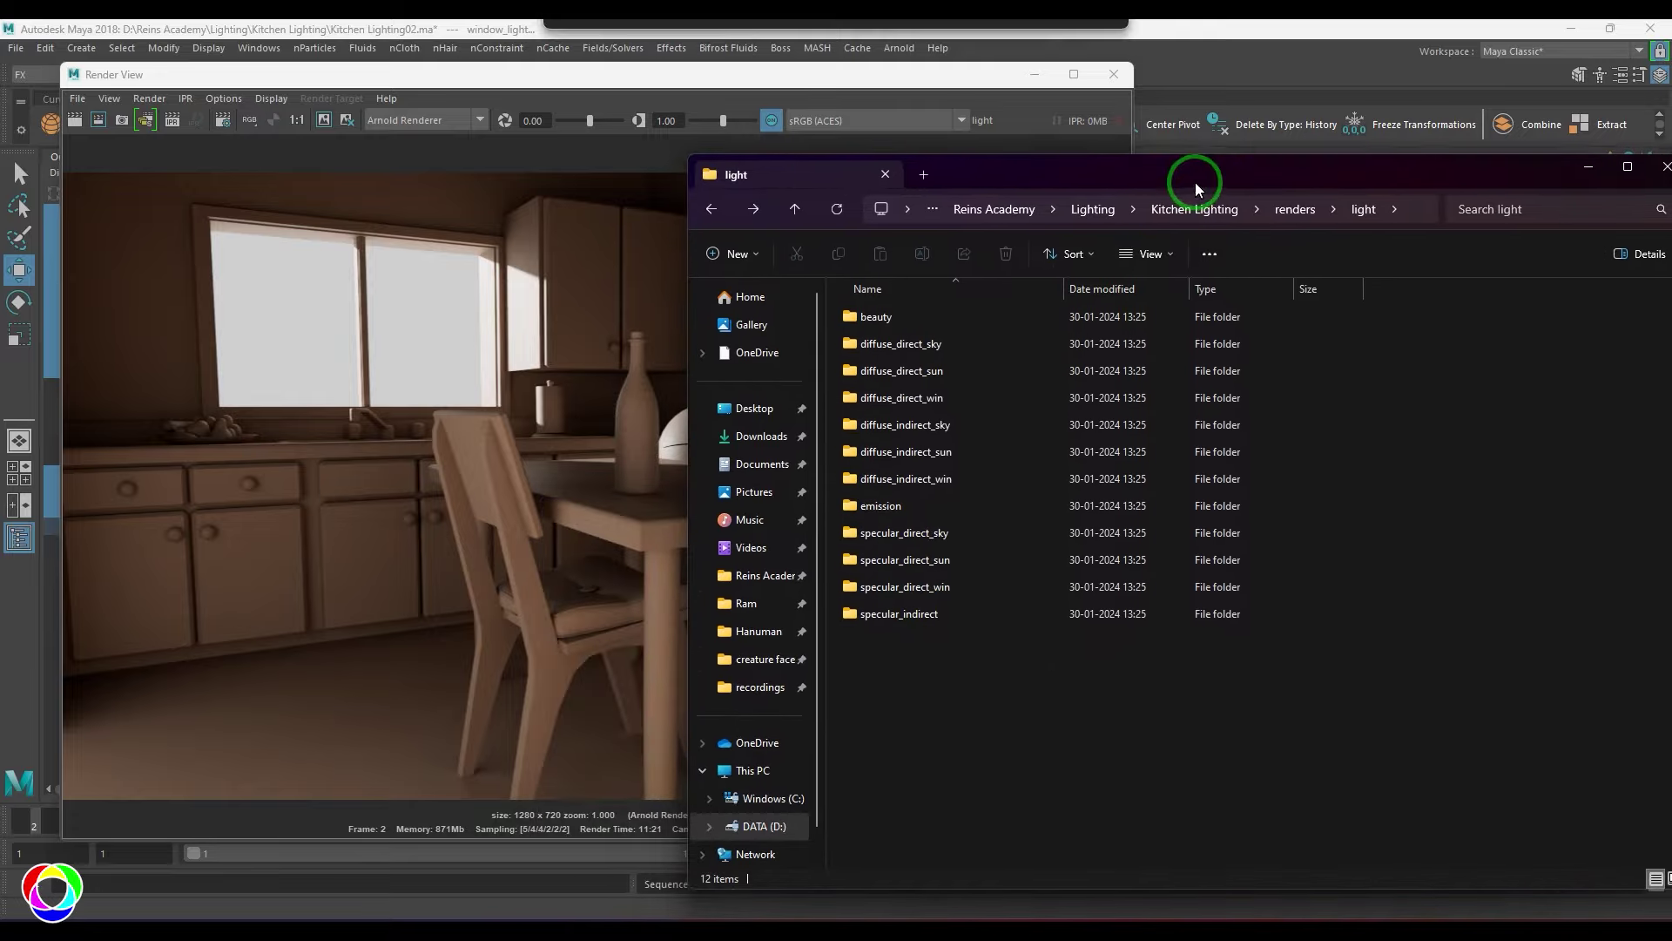
double_click(899, 504)
key(alt+Left)
double_click(942, 399)
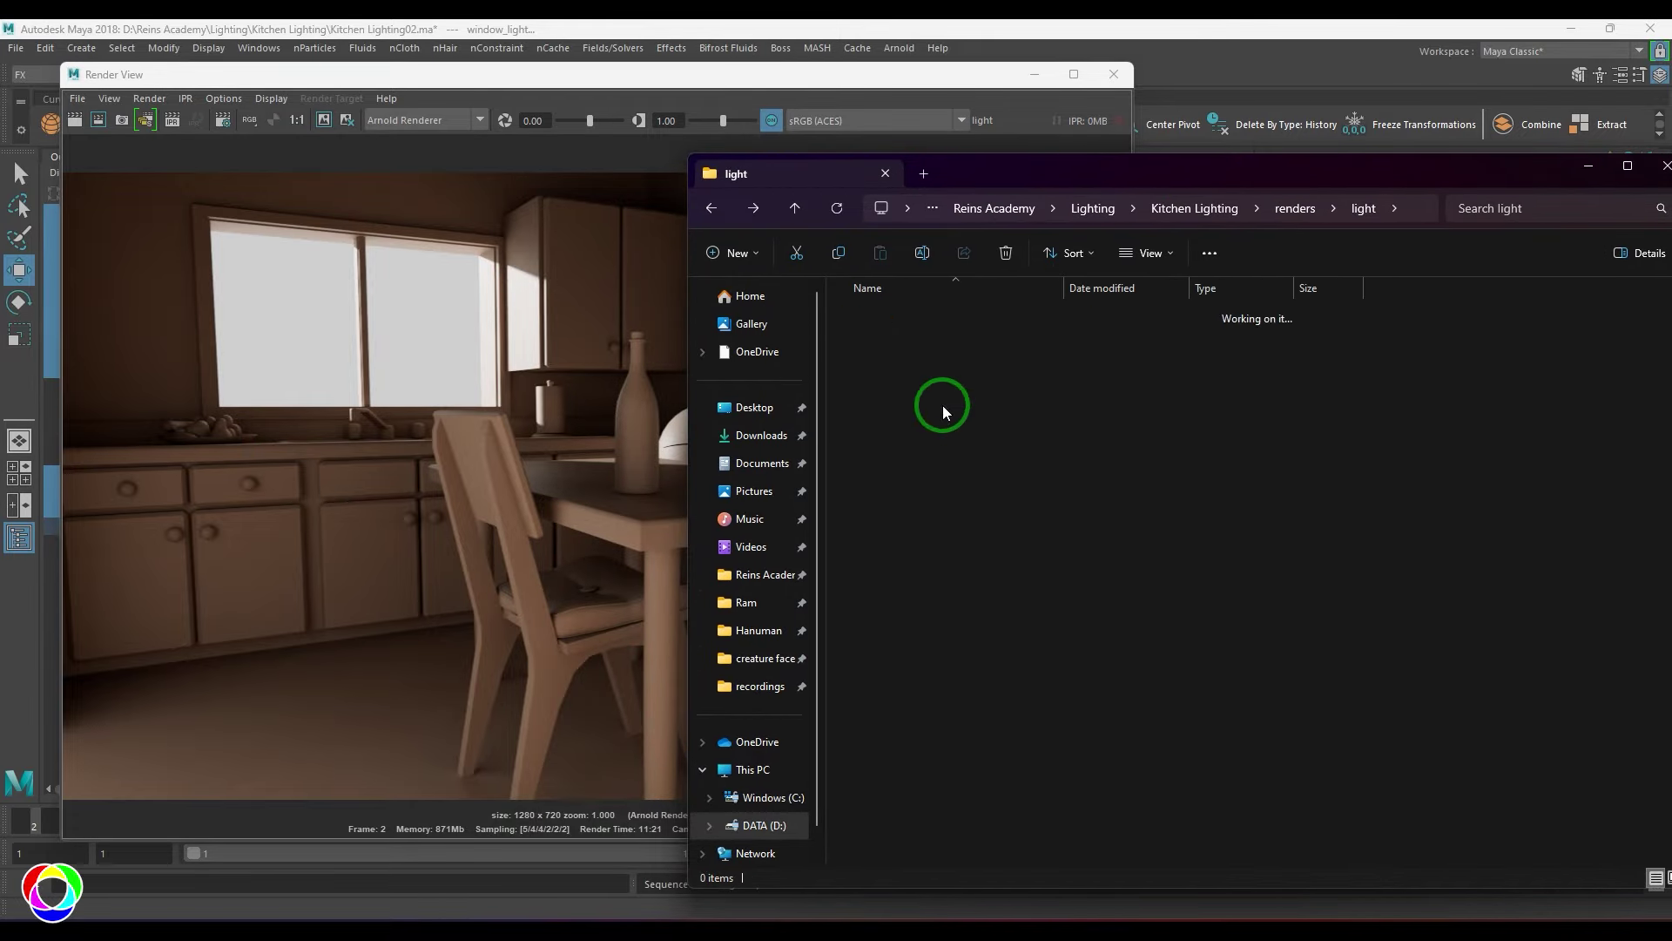
key(alt+Left)
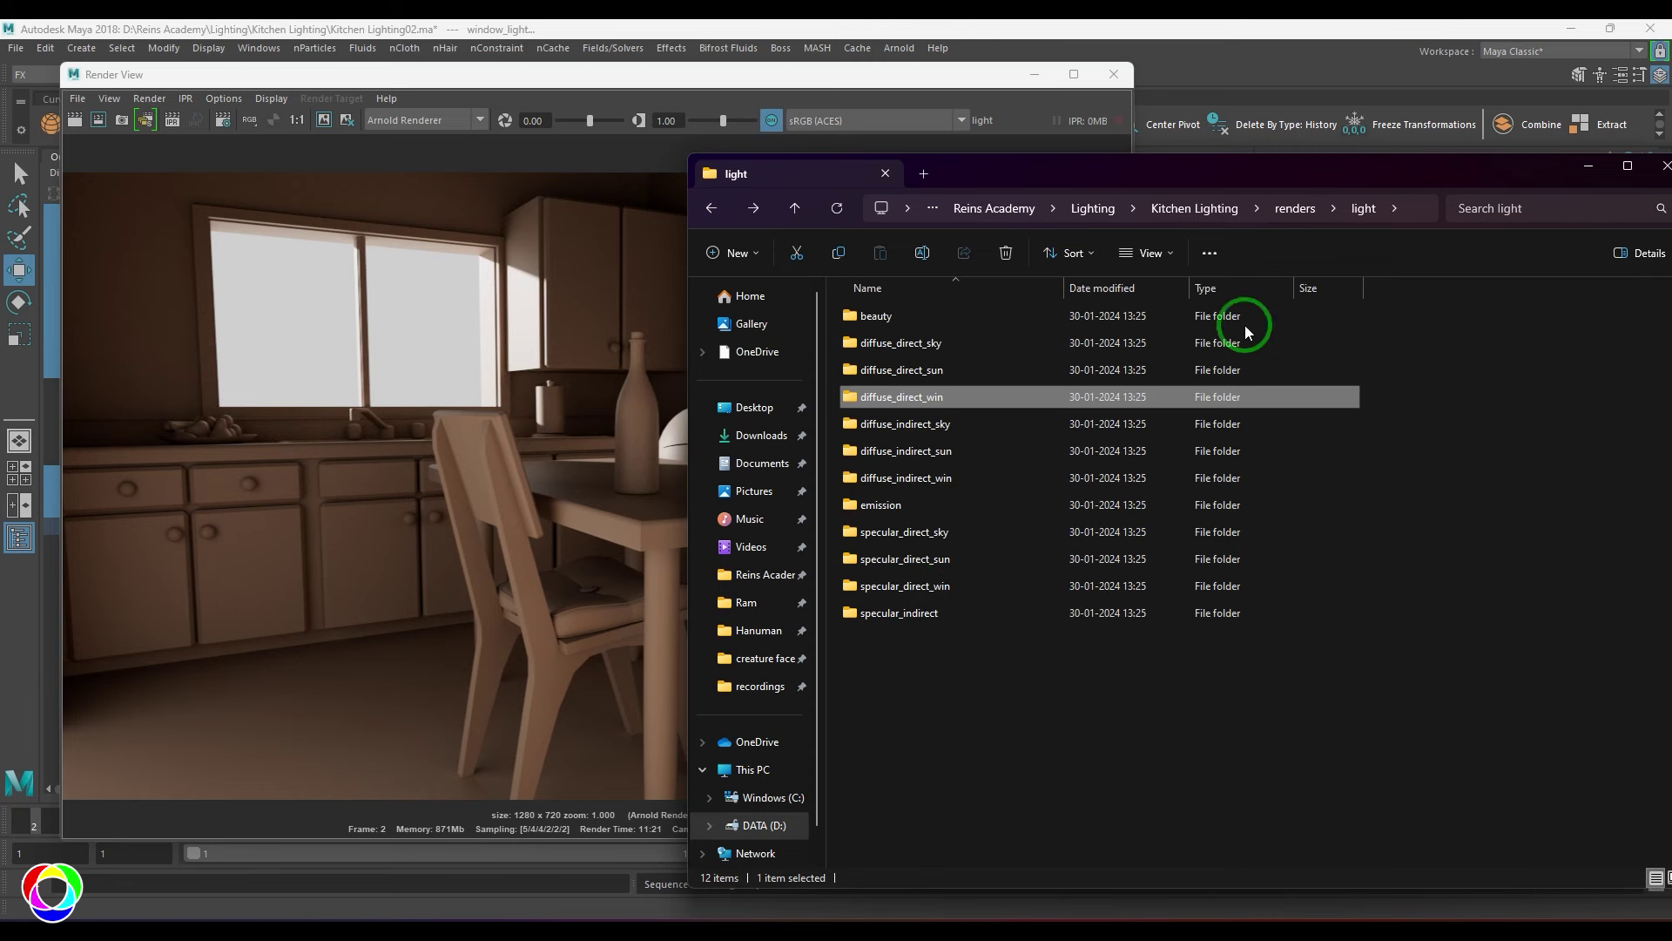
drag(1333, 171, 738, 529)
click(985, 524)
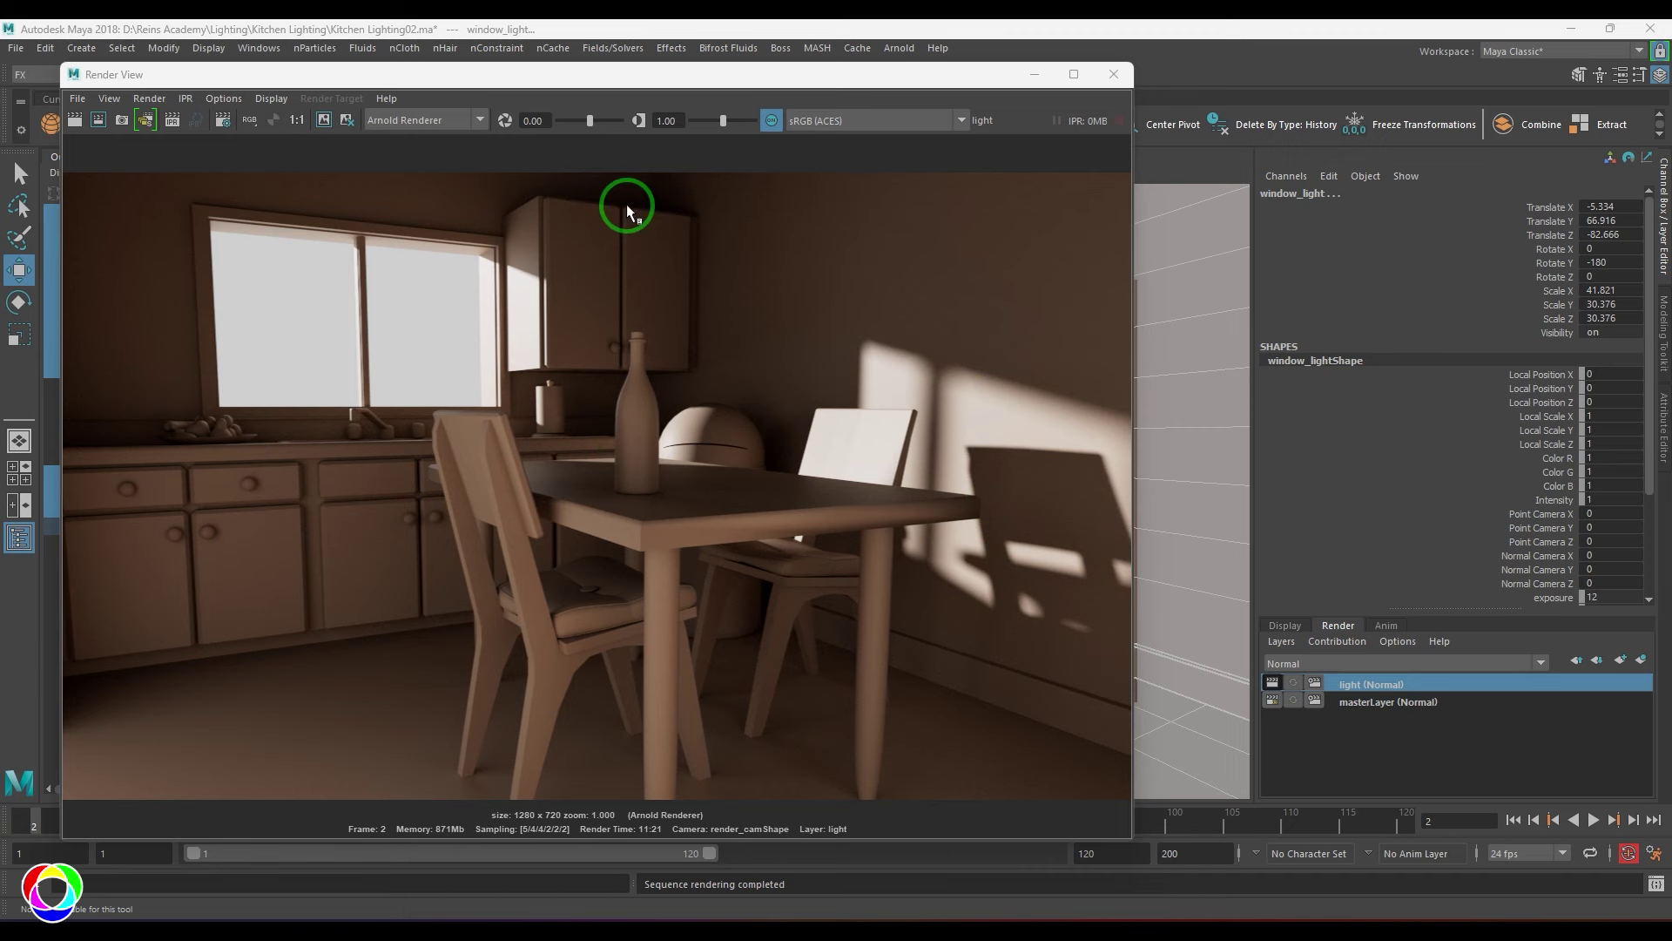
Create a render layer from the geometry groups cabinets through Fan, without the lights, and name it AO
drag(719, 76, 735, 733)
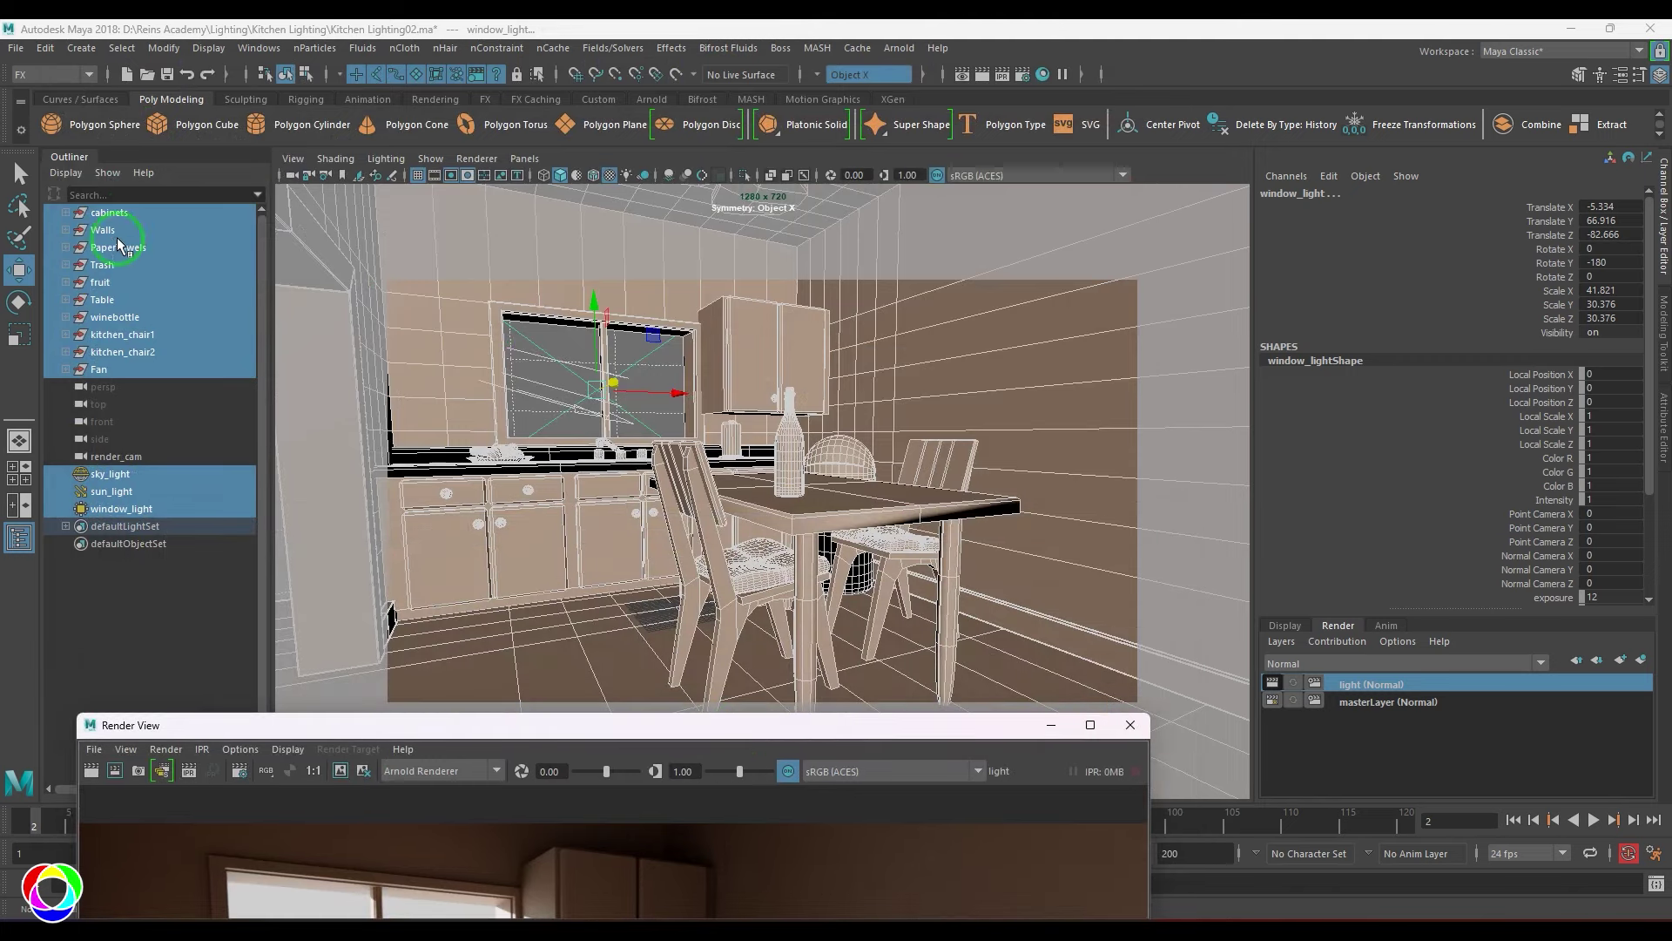
drag(119, 246, 124, 366)
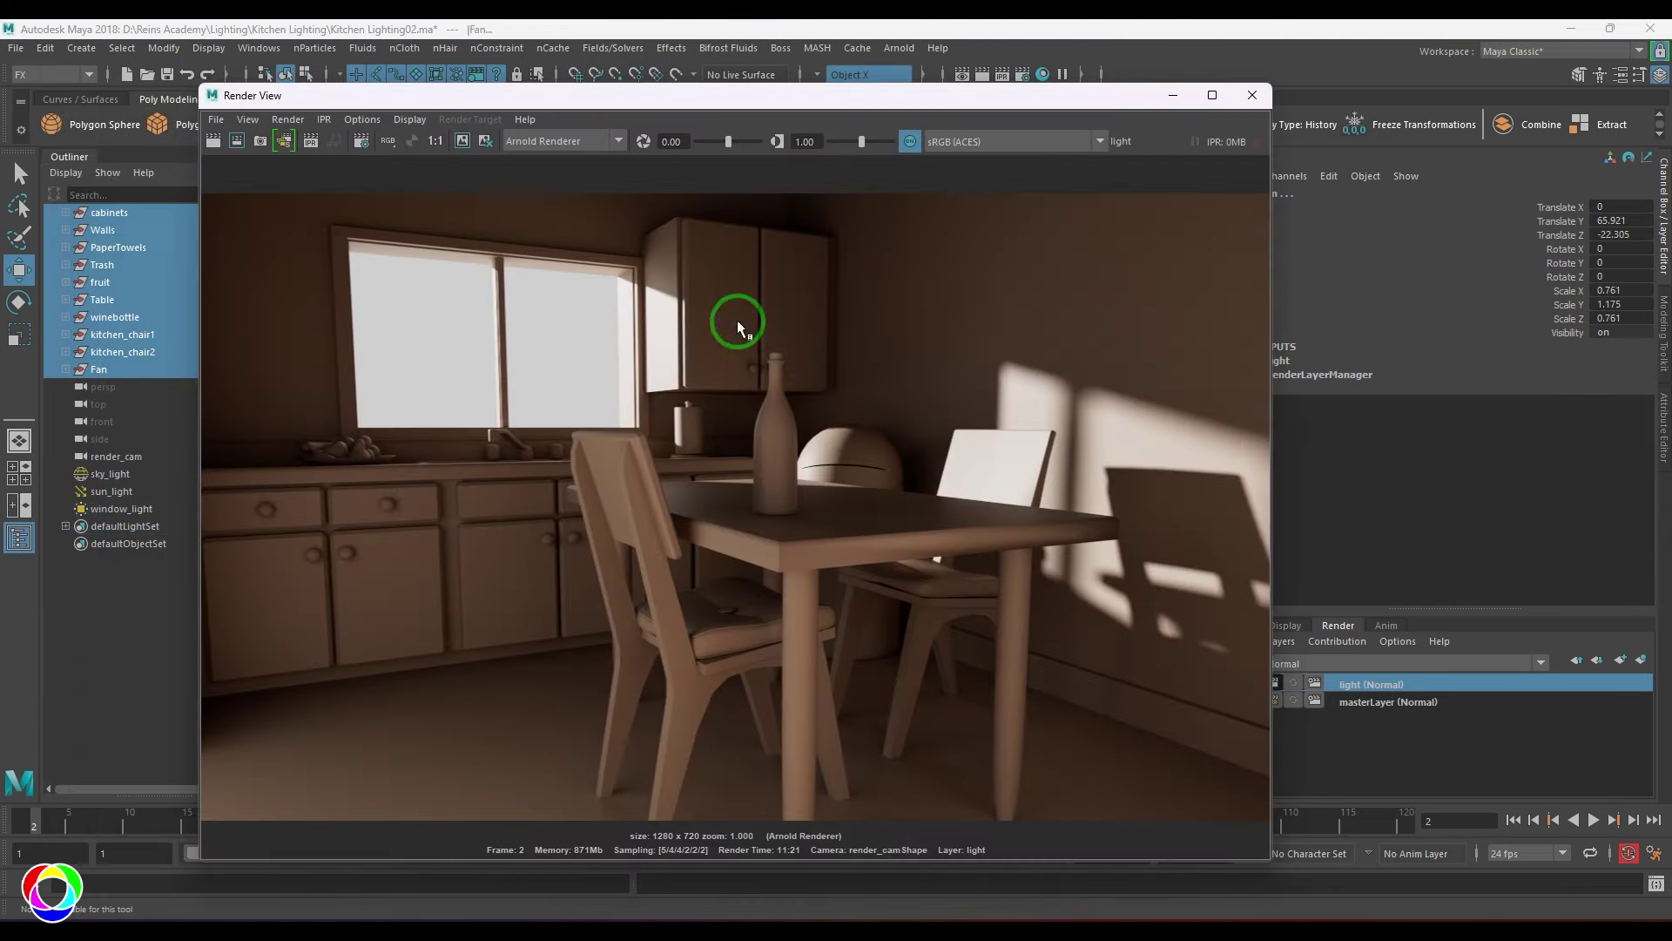
drag(832, 103, 718, 807)
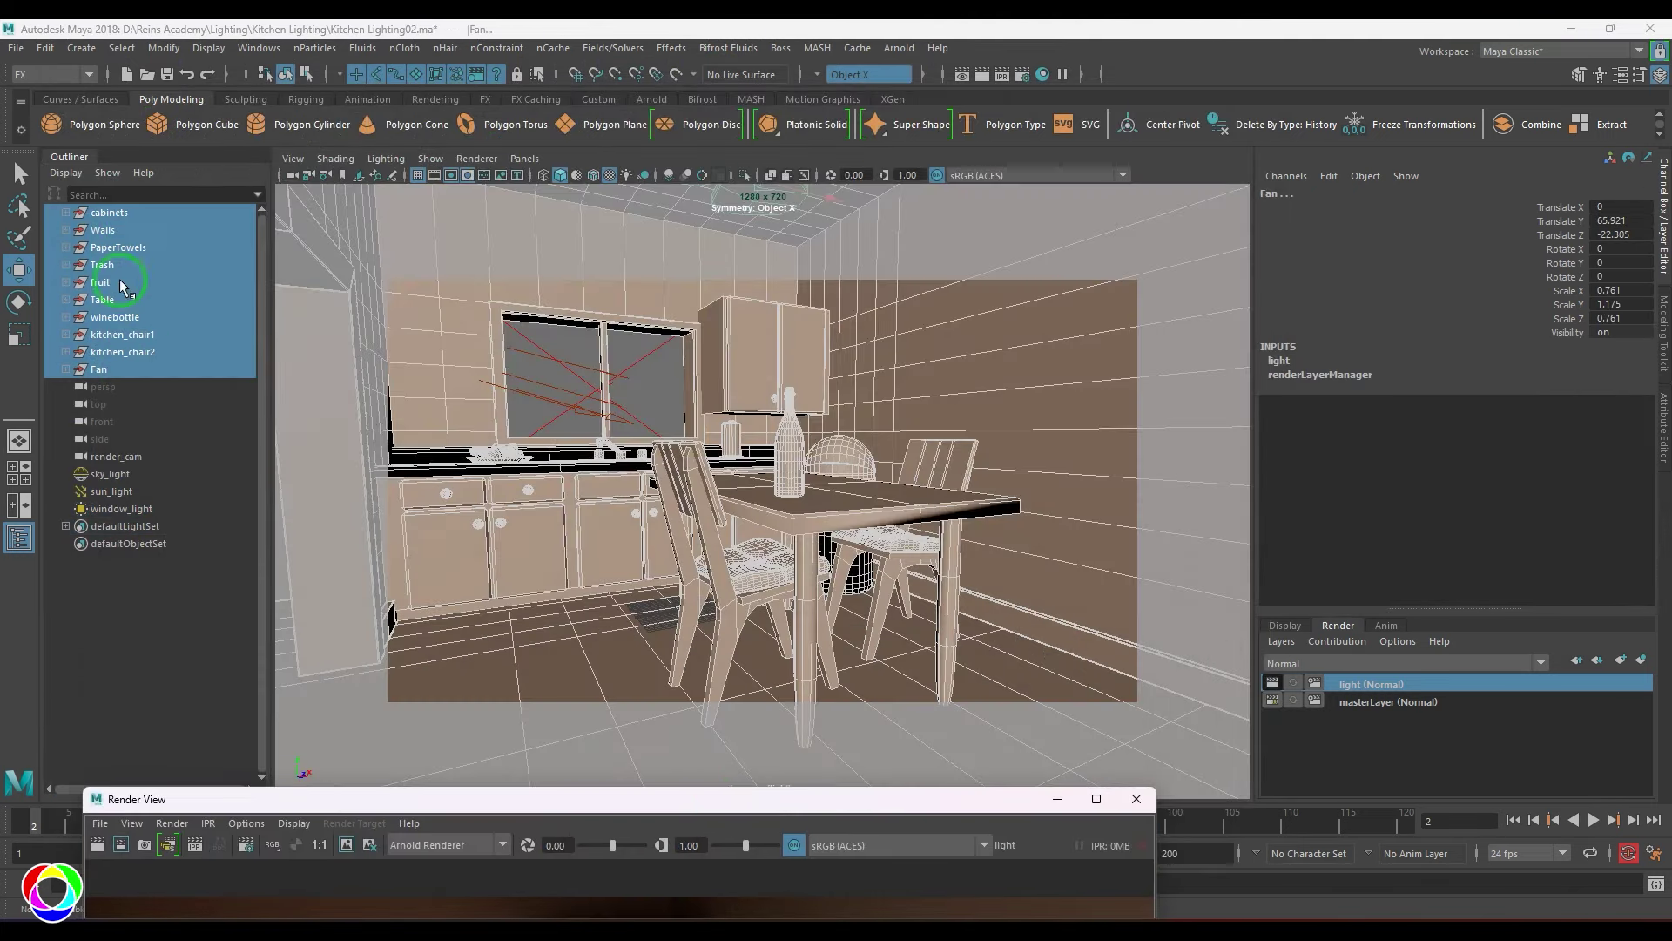
drag(125, 212, 108, 371)
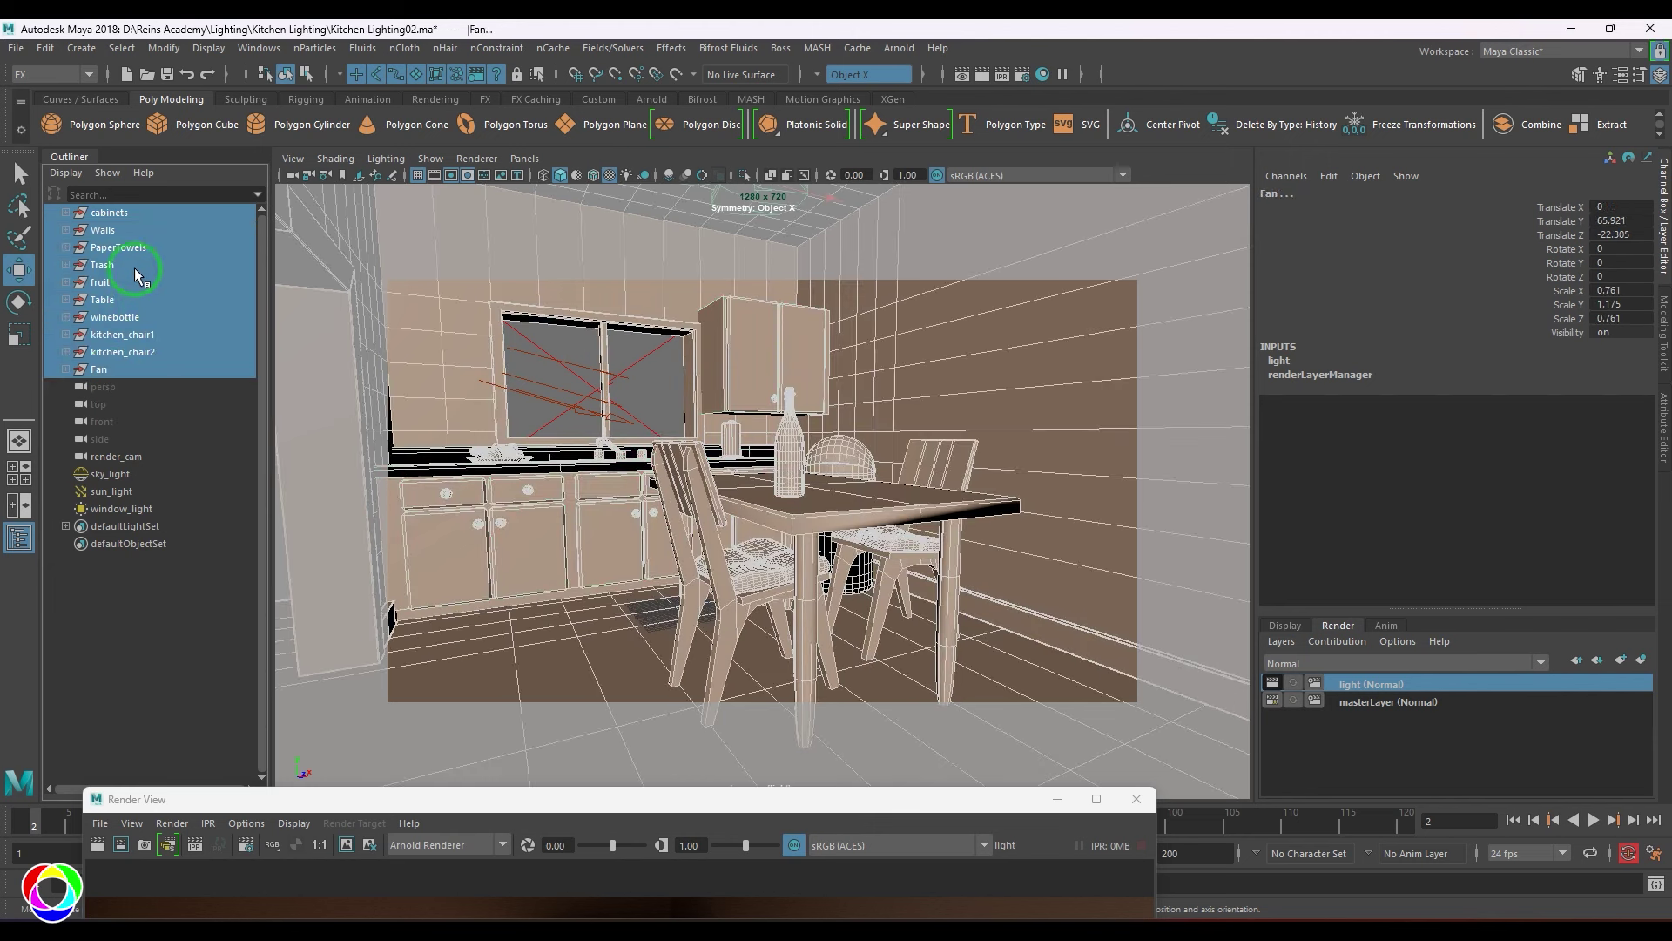
click(1641, 659)
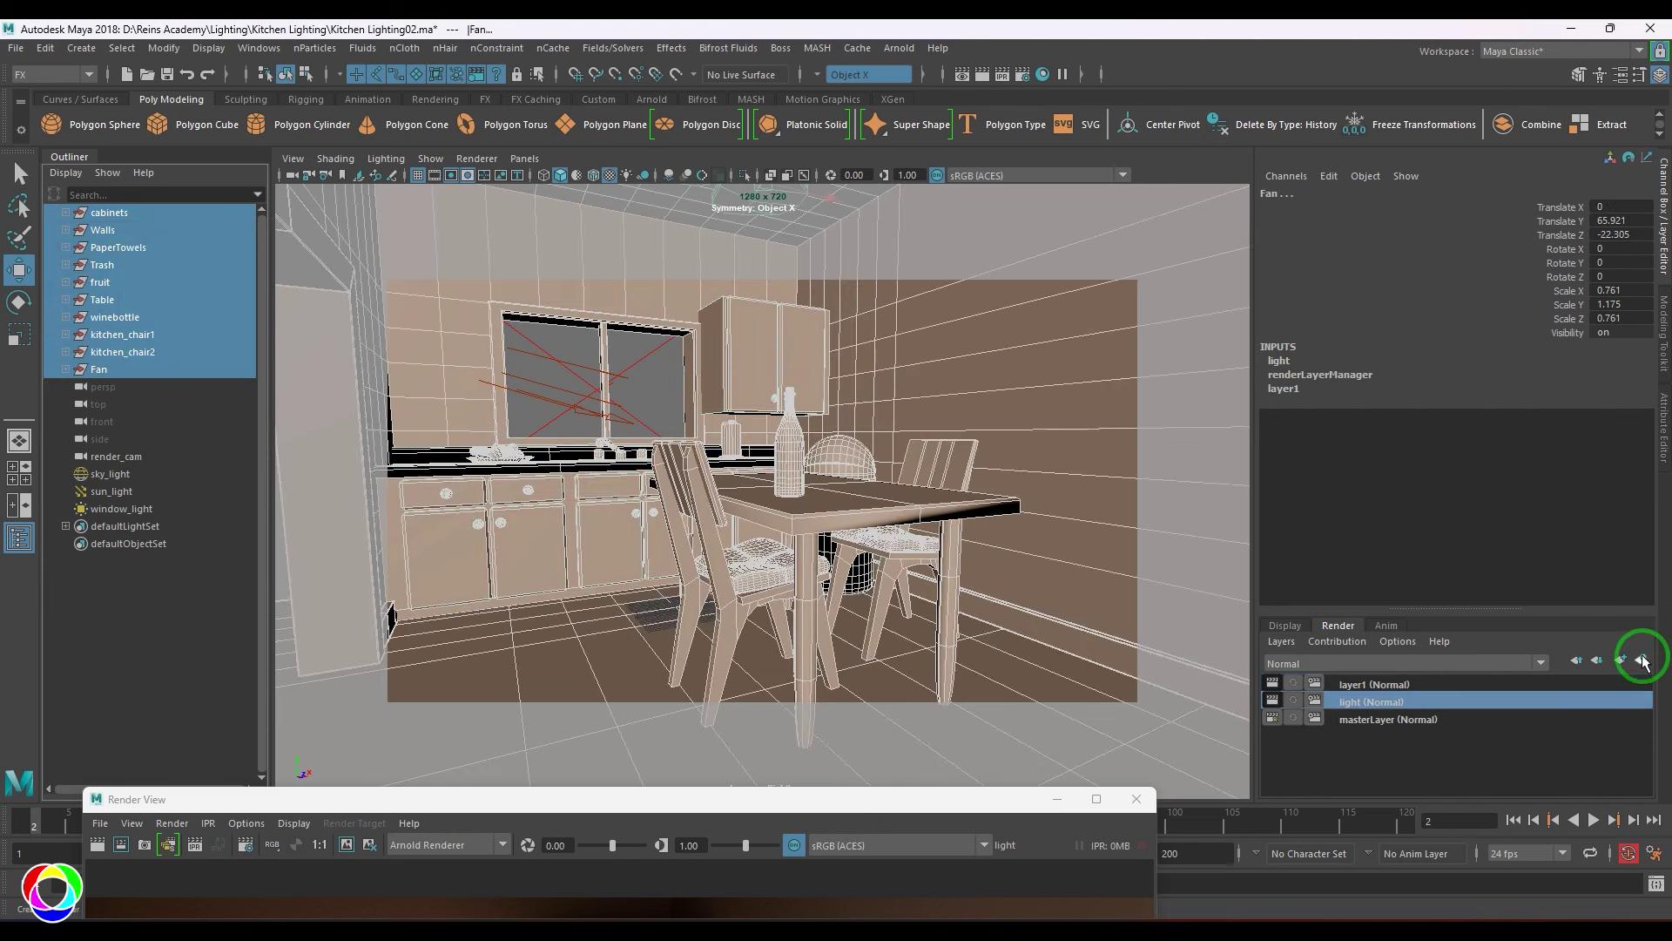
double_click(1402, 684)
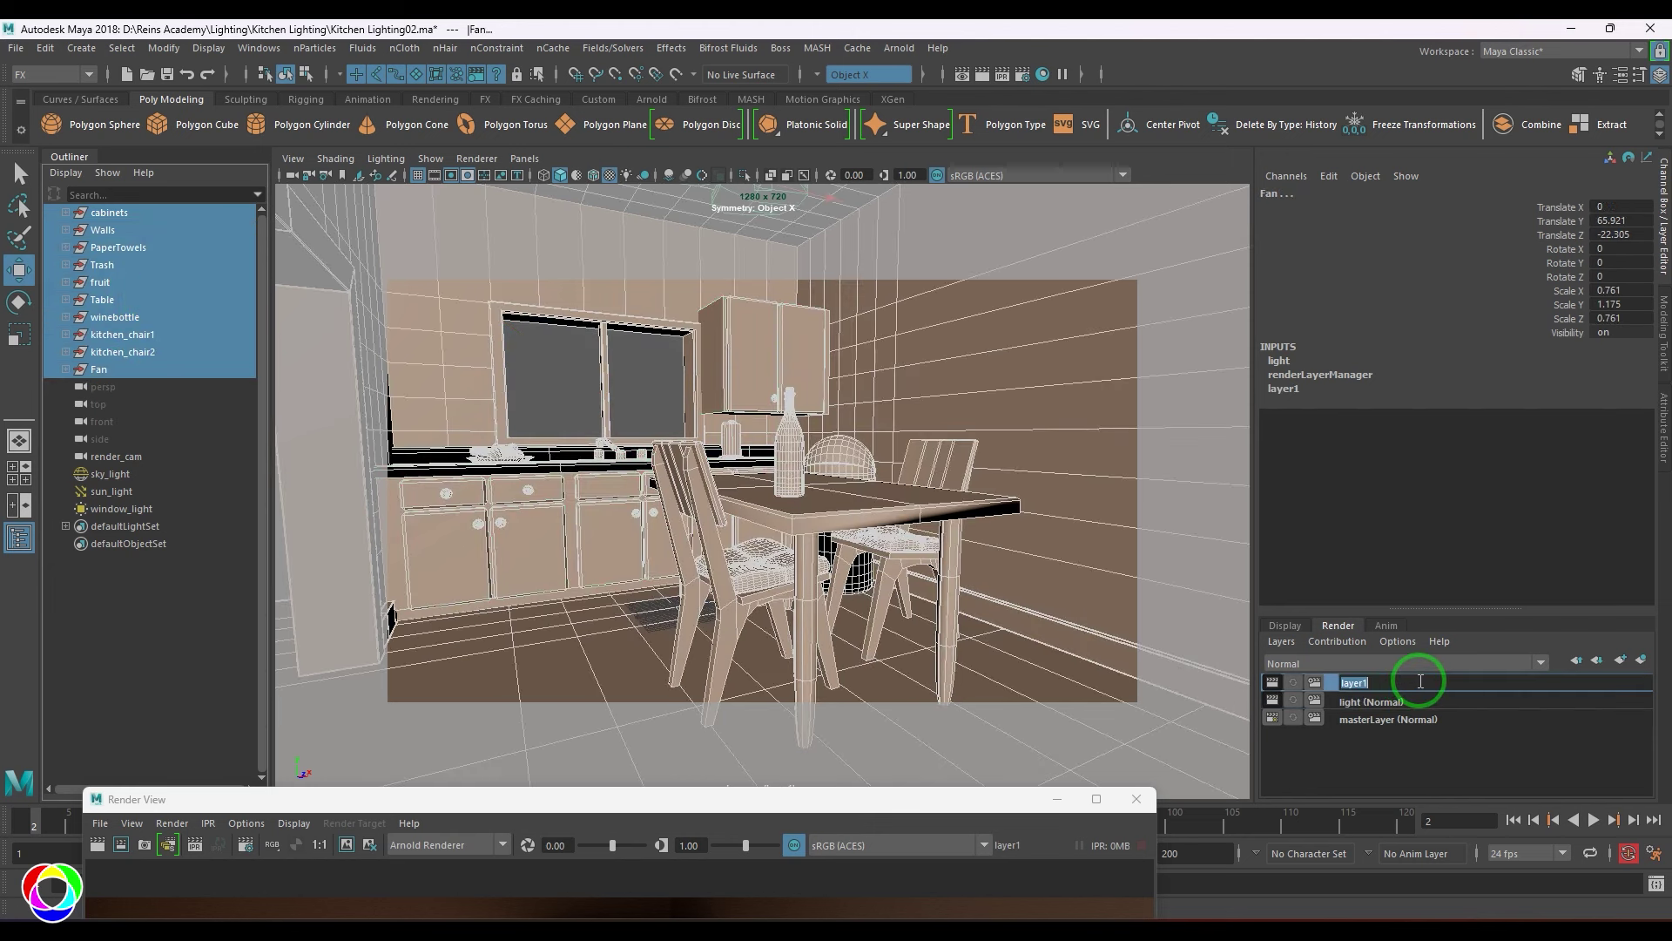
key(Return)
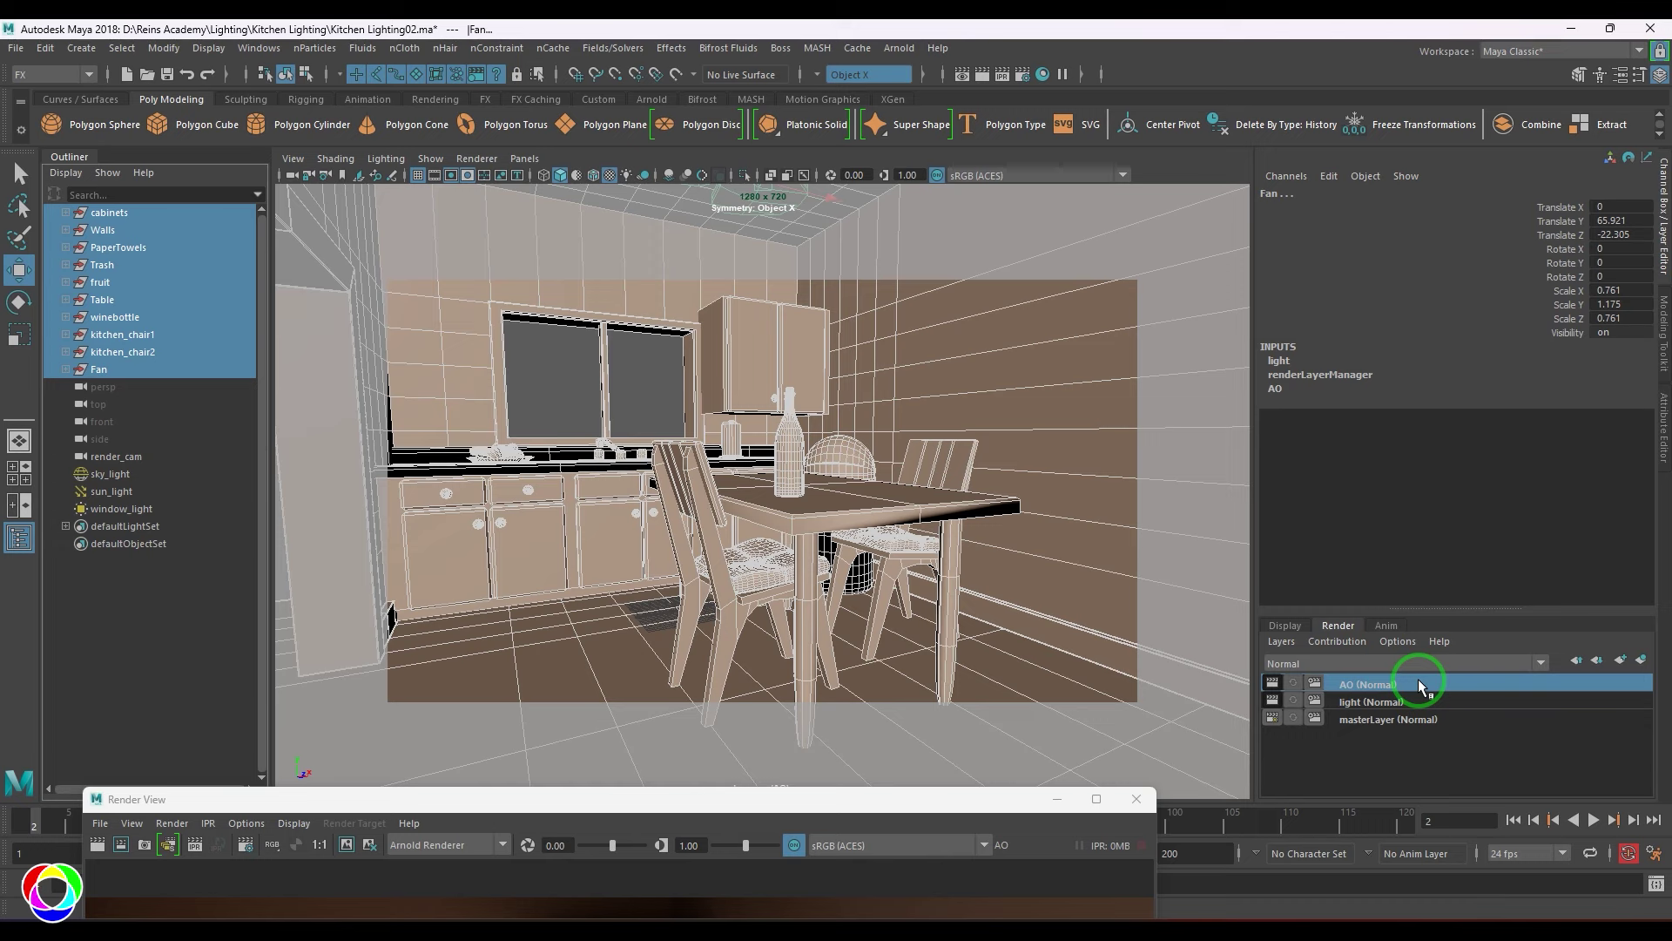
Switch the viewport to the persp camera and clear the selection
click(526, 159)
mouse_move(562, 171)
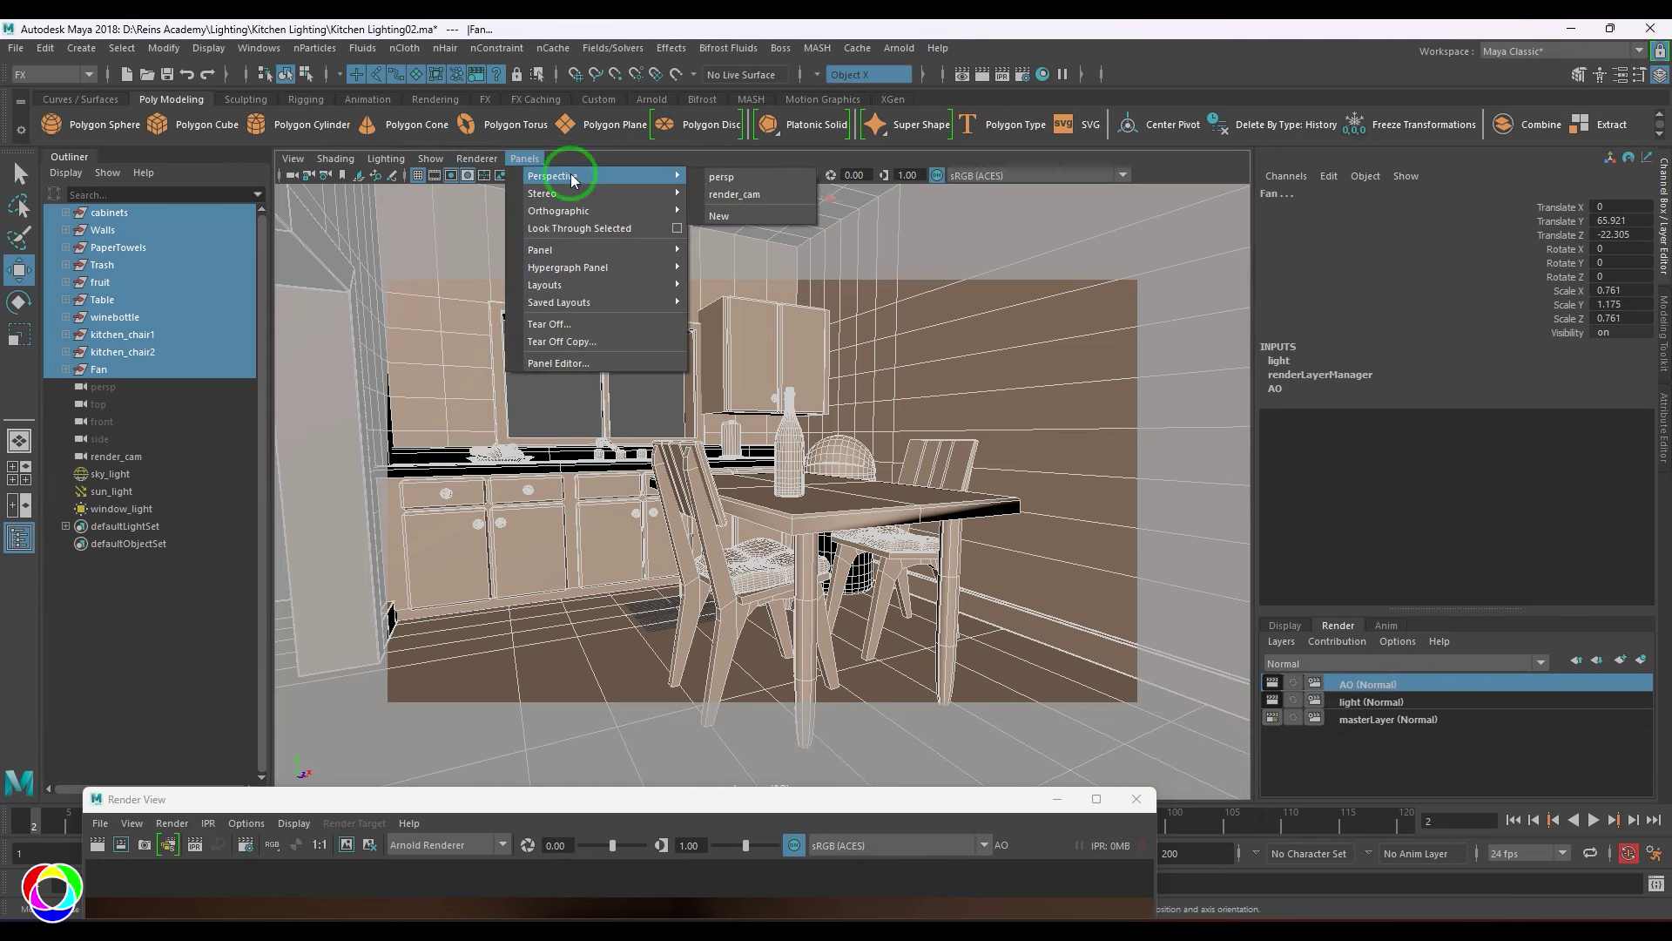
click(728, 173)
click(988, 346)
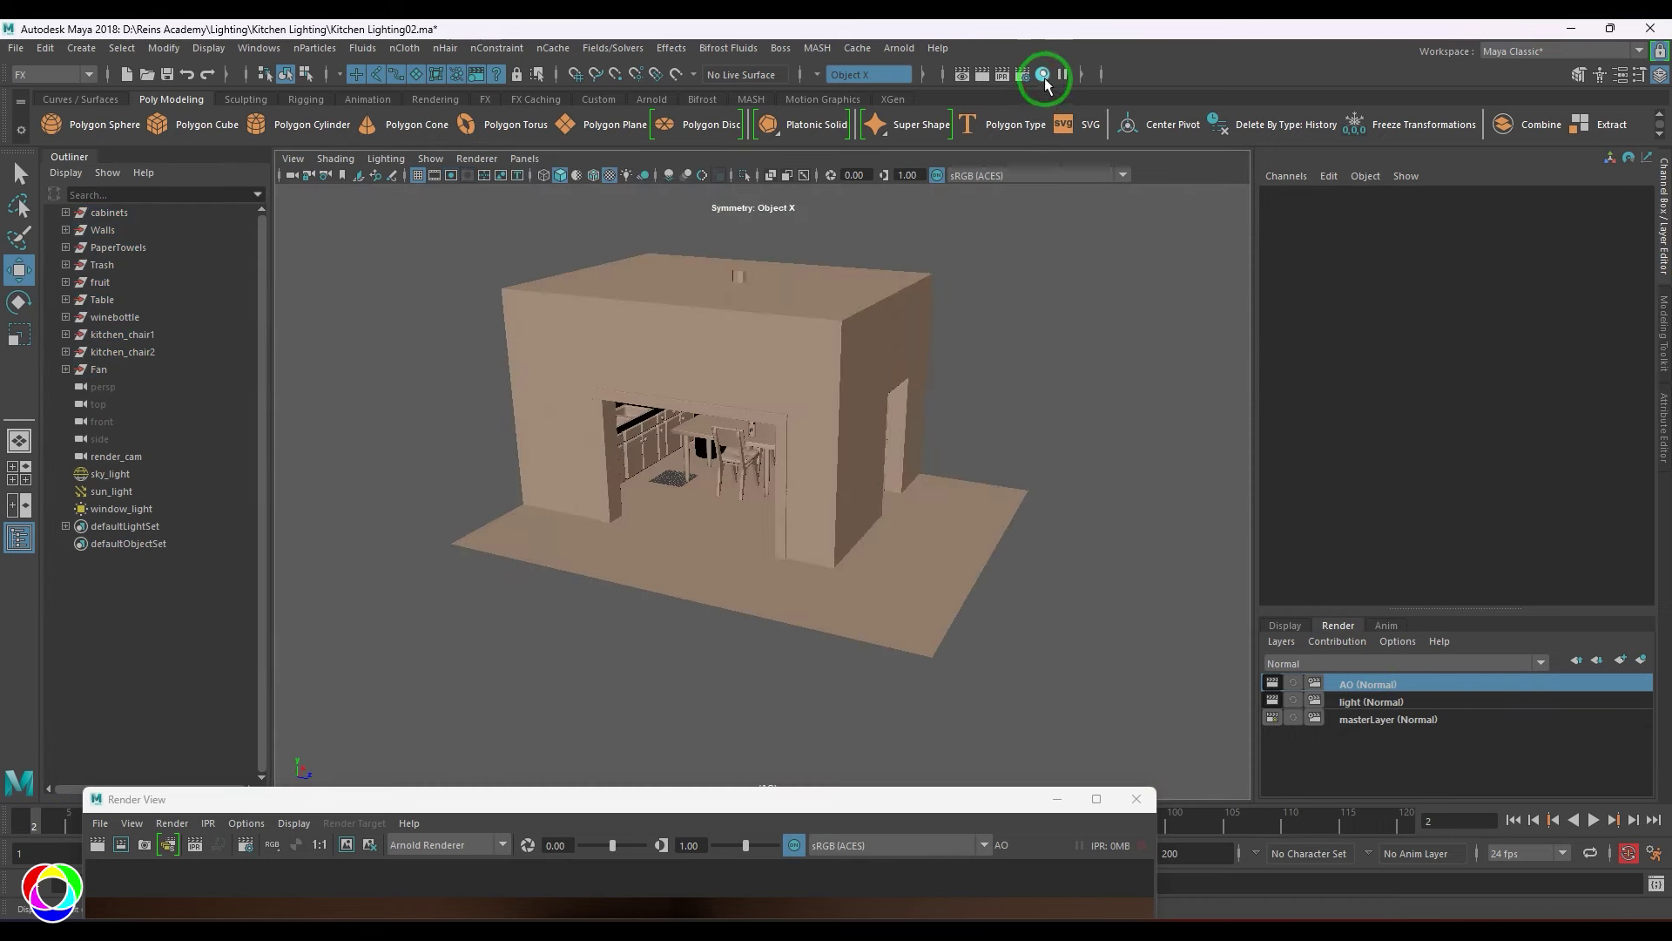
Look up the aiAmbientOcclusion shader among the Arnold shaders in the Hypershade, leaving the Hypershade closed
click(1043, 74)
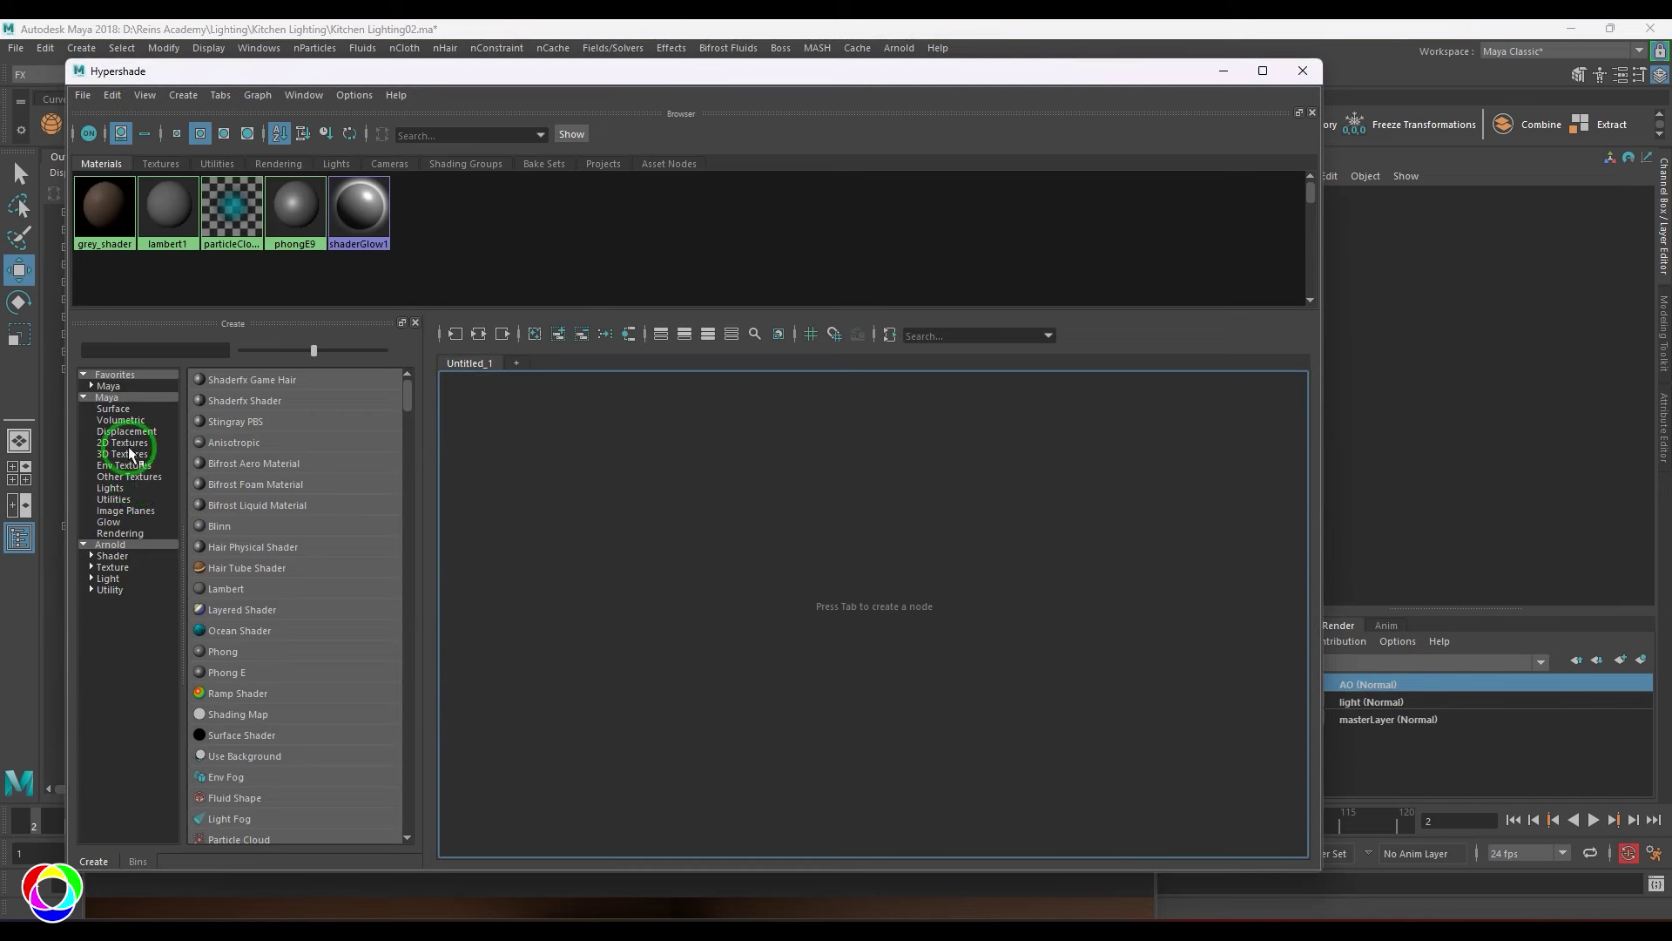
click(118, 556)
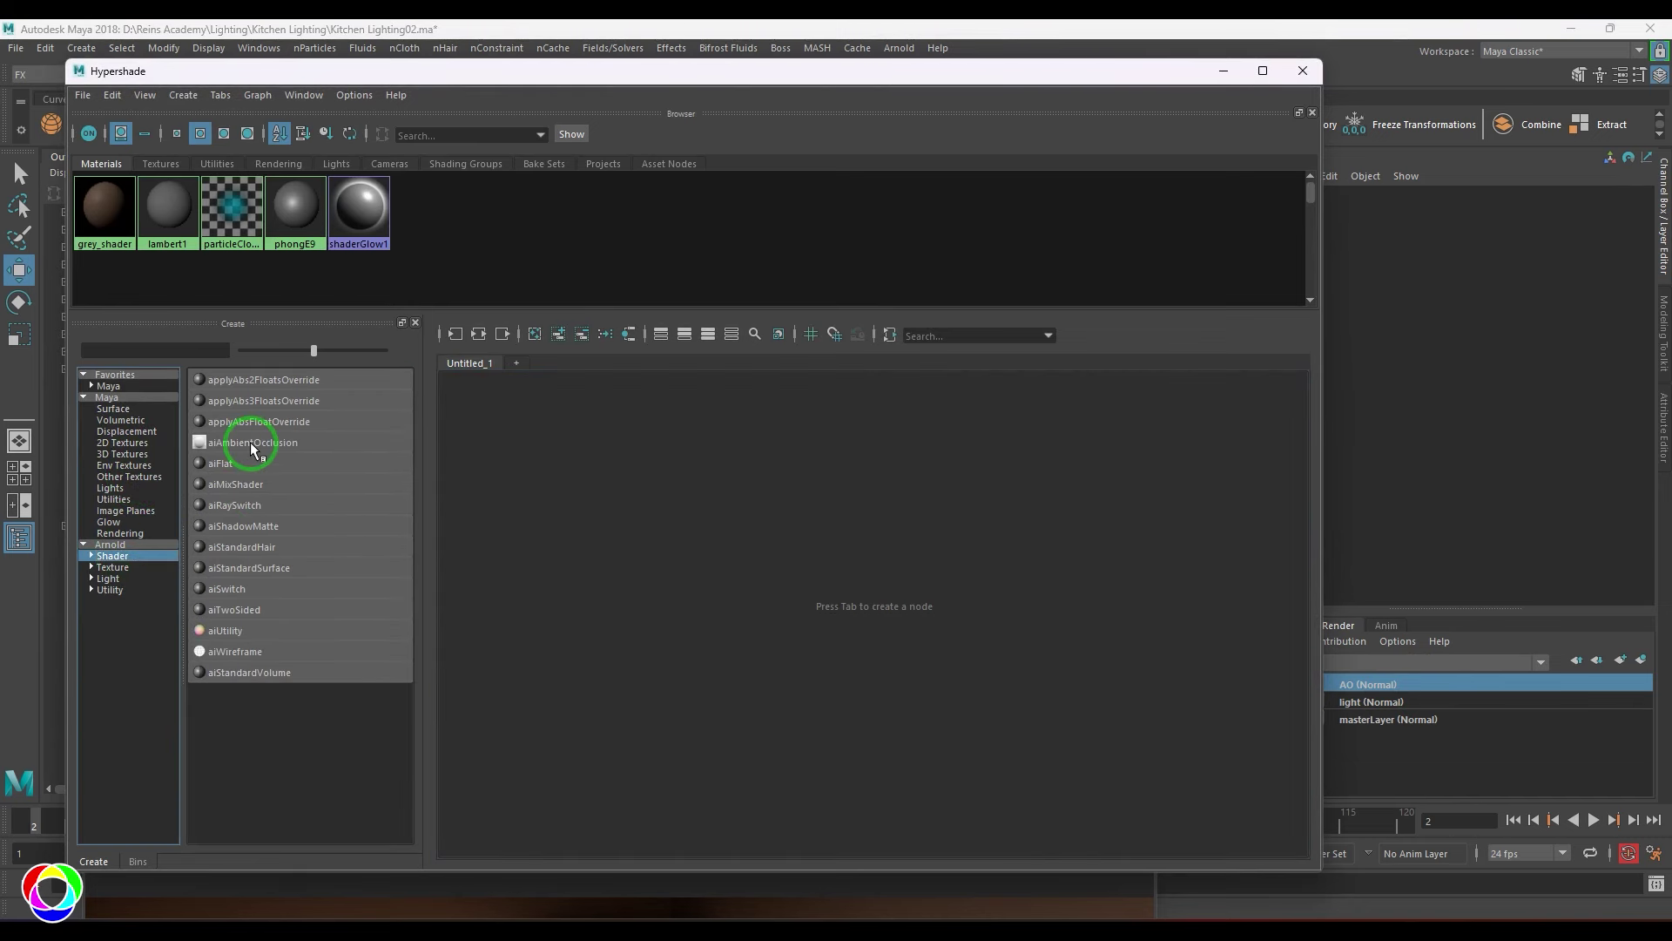
drag(758, 76, 542, 291)
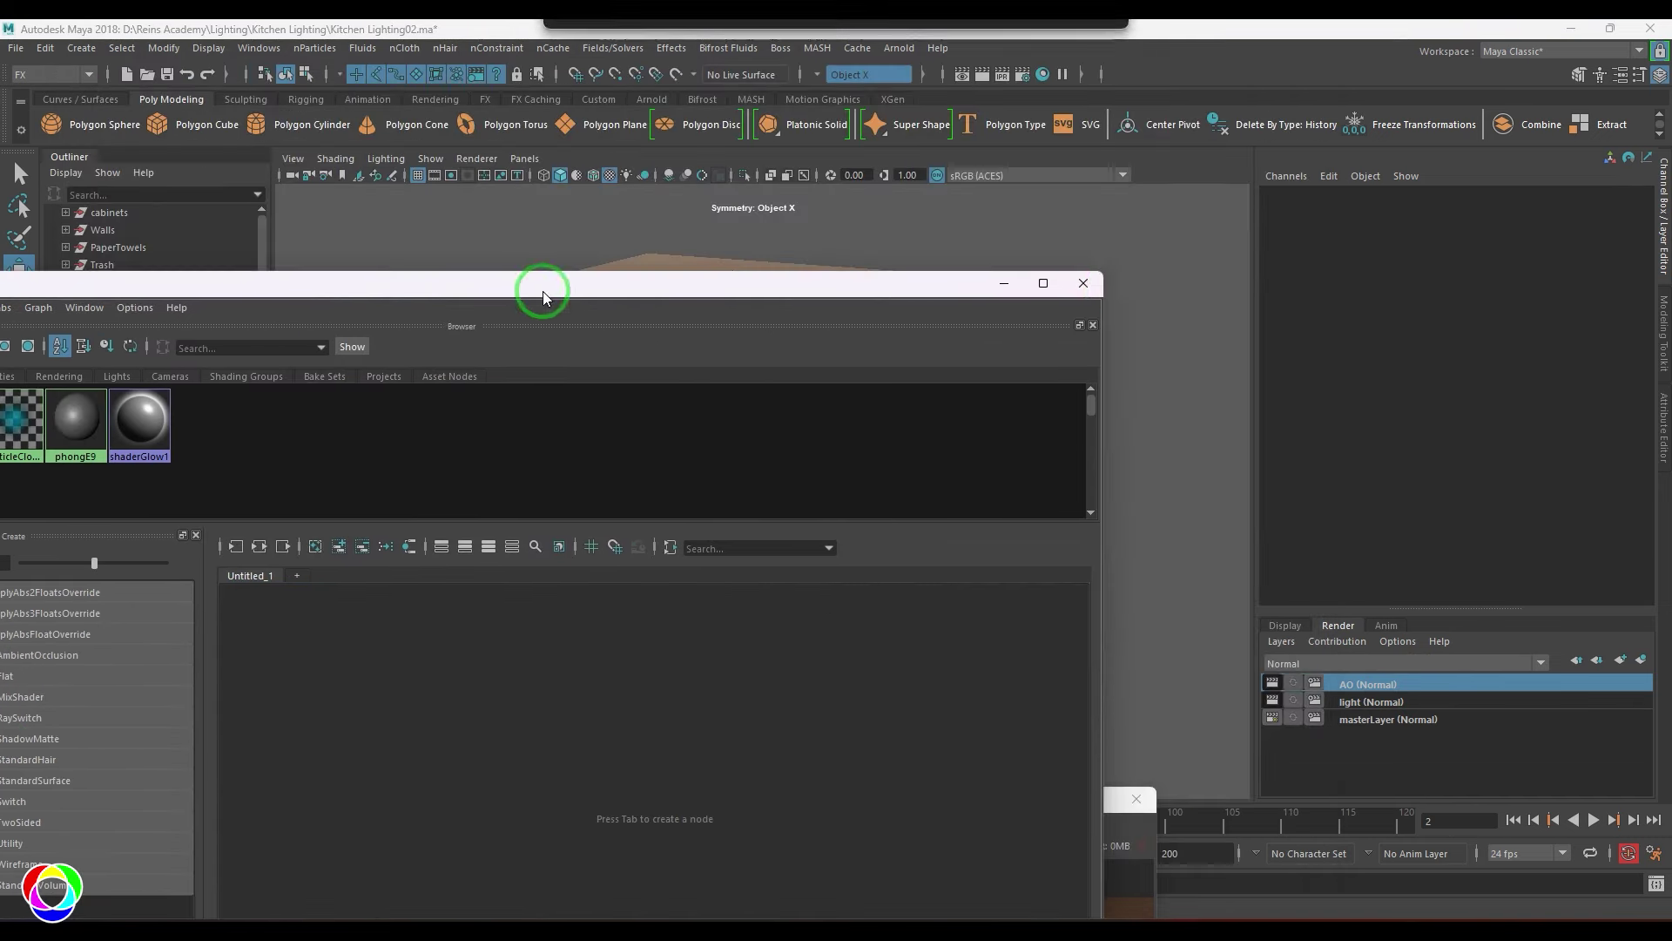
click(1089, 286)
Assign a new aiAmbientOcclusion material to all the kitchen geometry on the AO layer and bring back the Channel Box and Layer Editor
click(1366, 686)
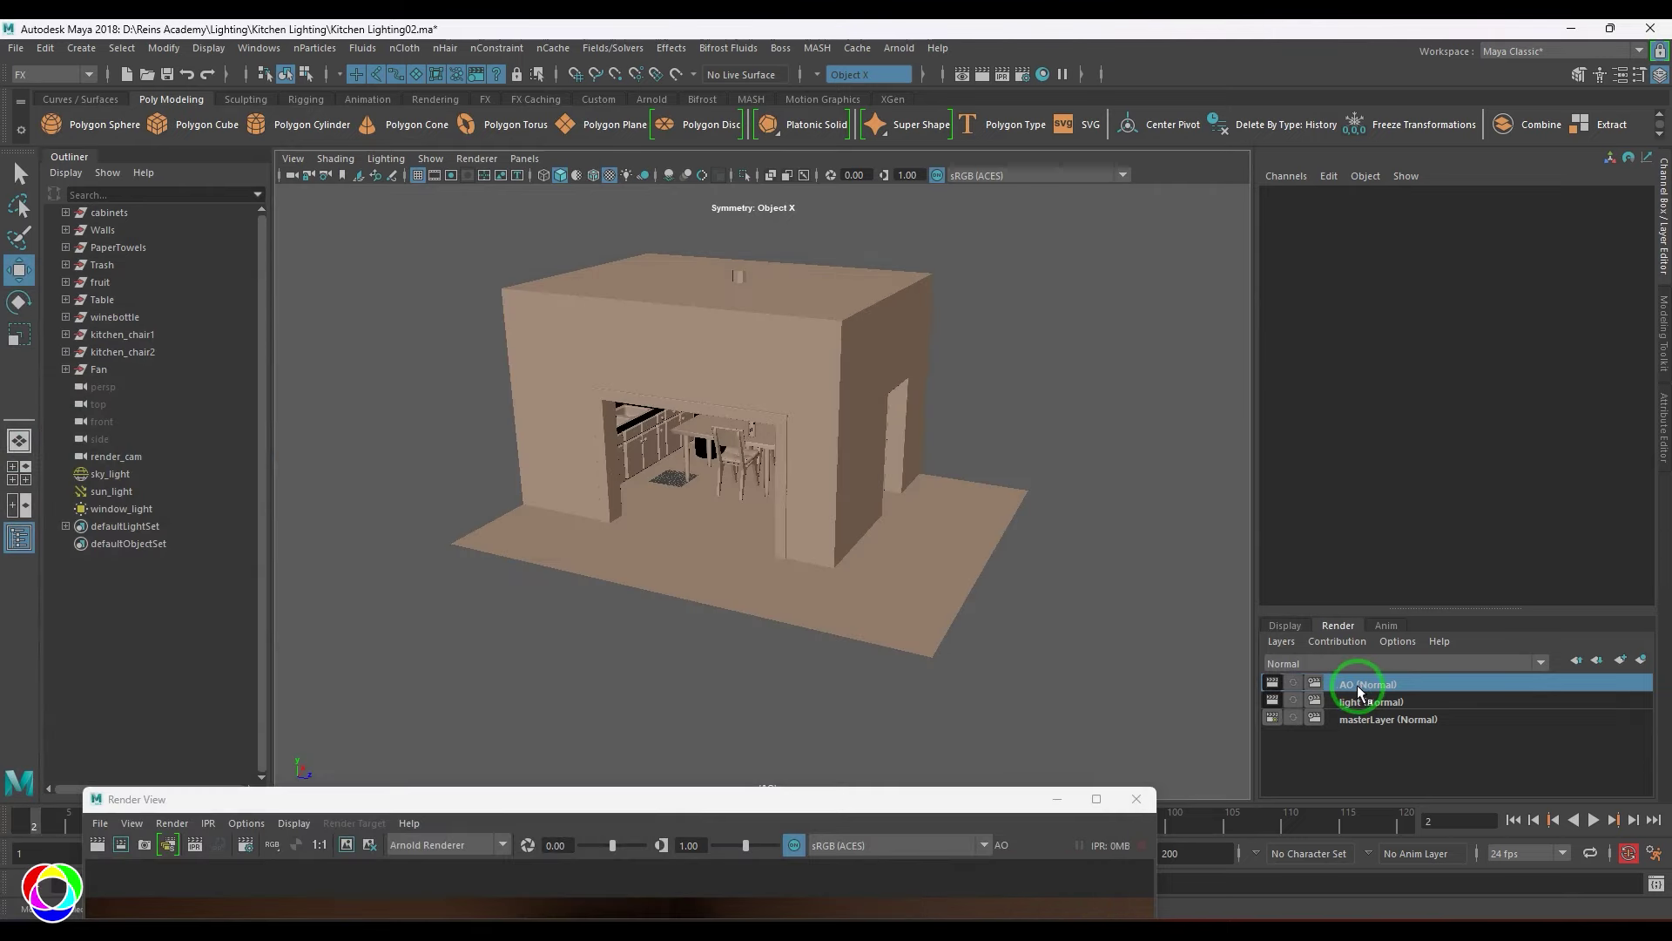
drag(433, 232, 839, 551)
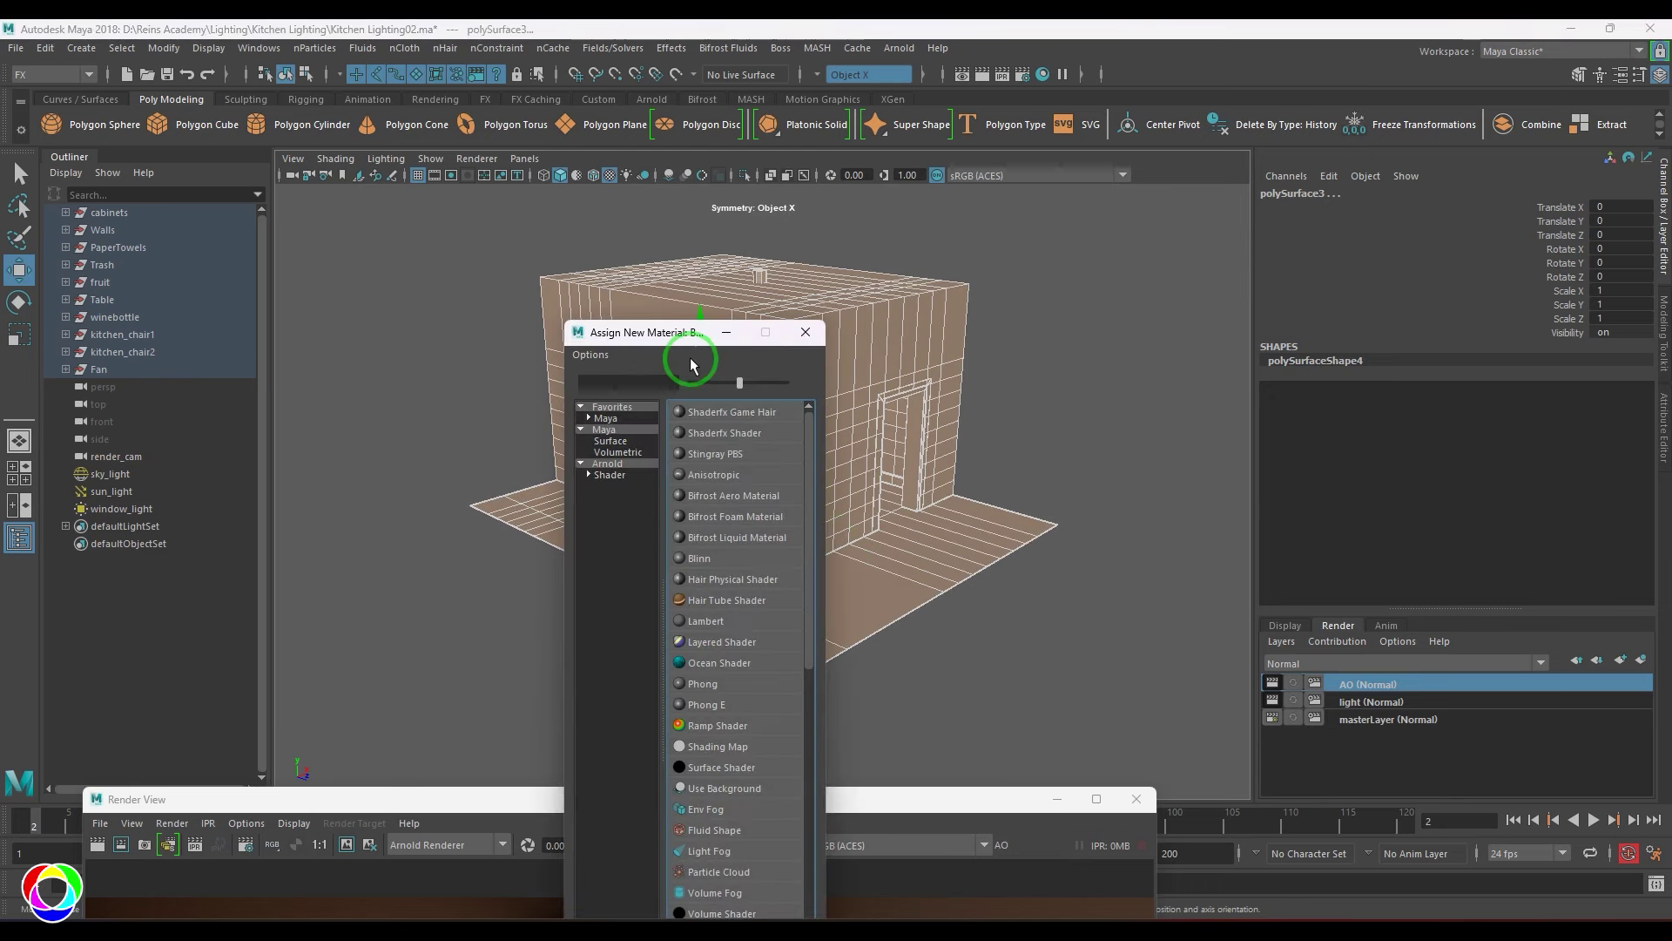
drag(691, 327, 673, 233)
click(629, 374)
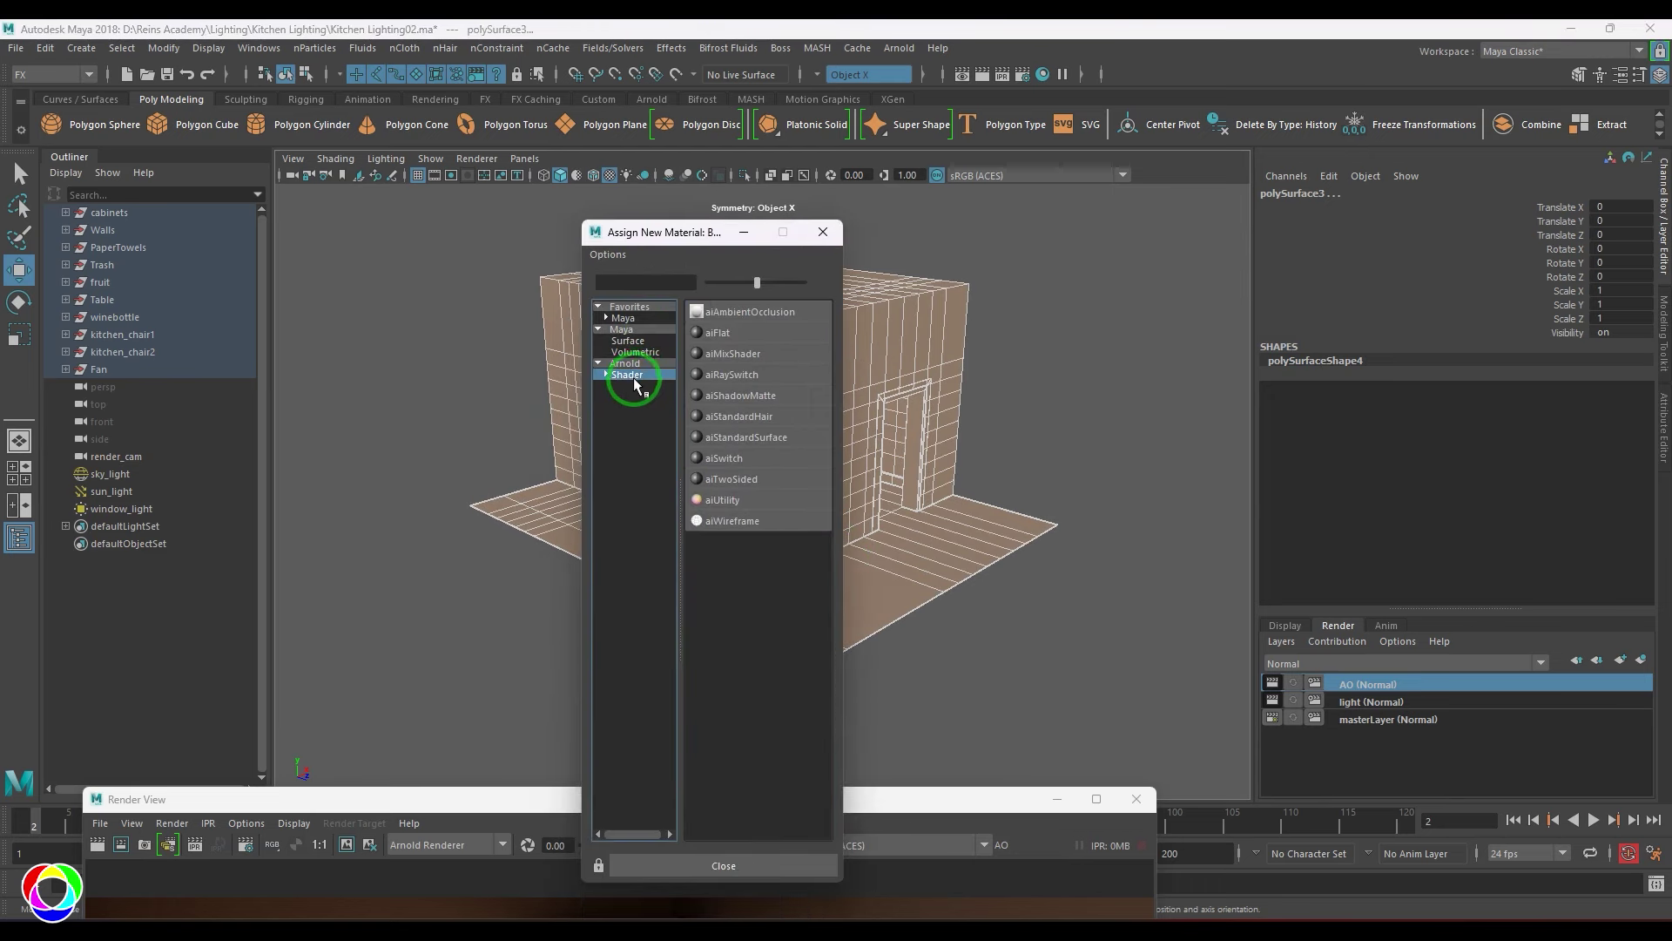
click(732, 318)
click(716, 372)
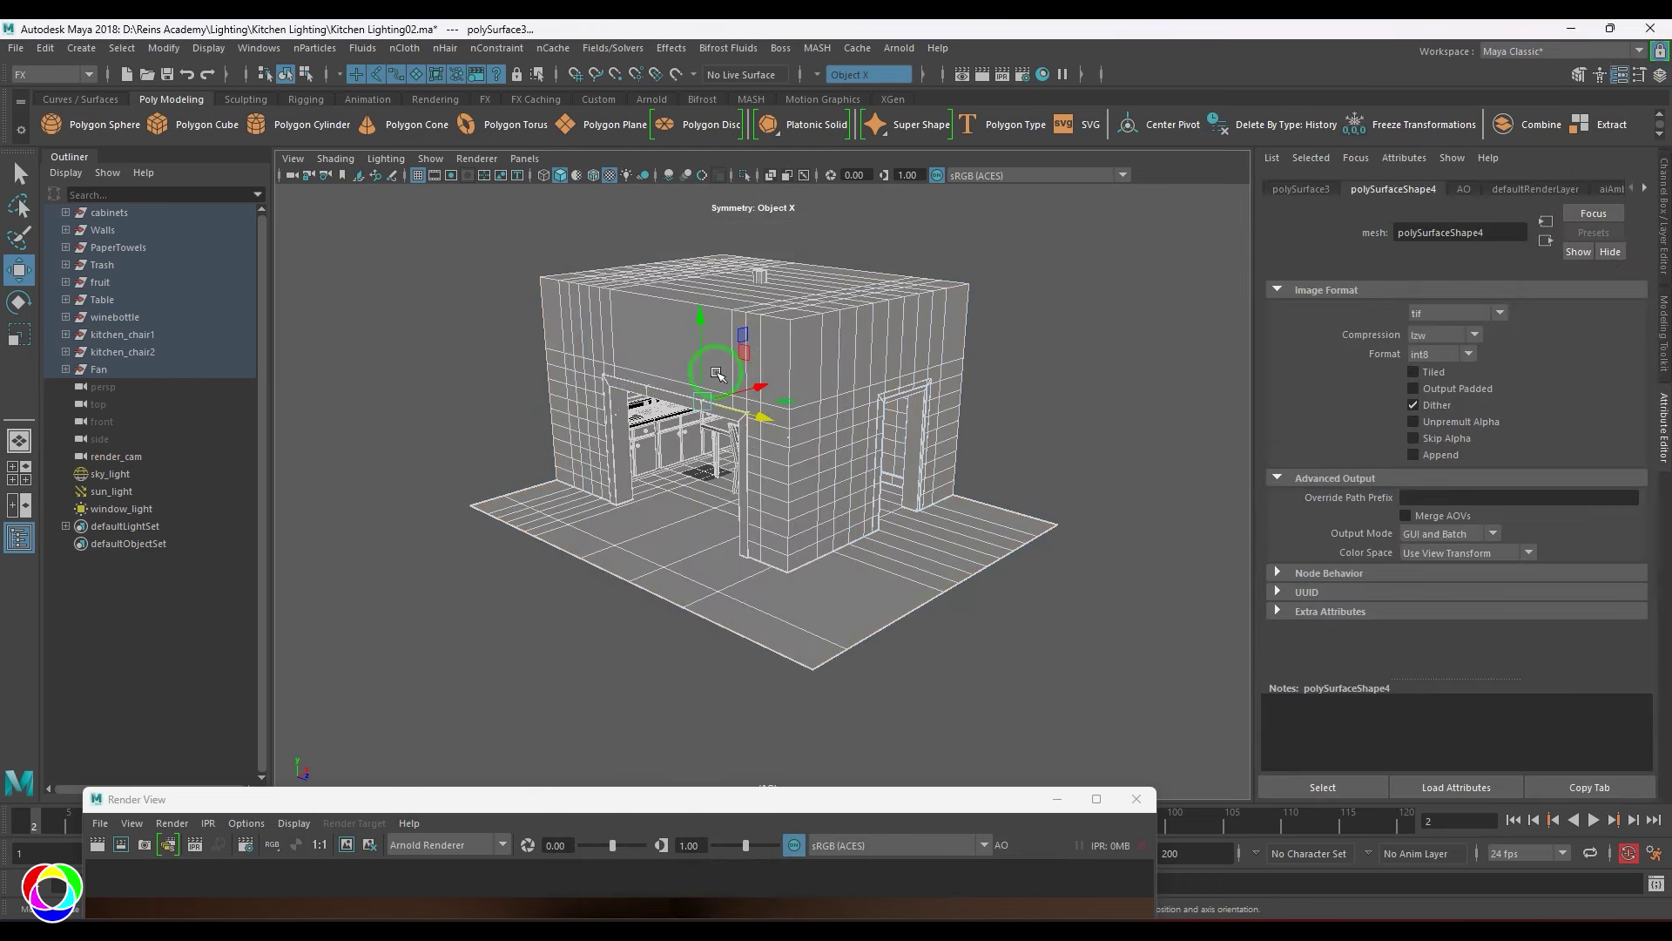
click(1659, 227)
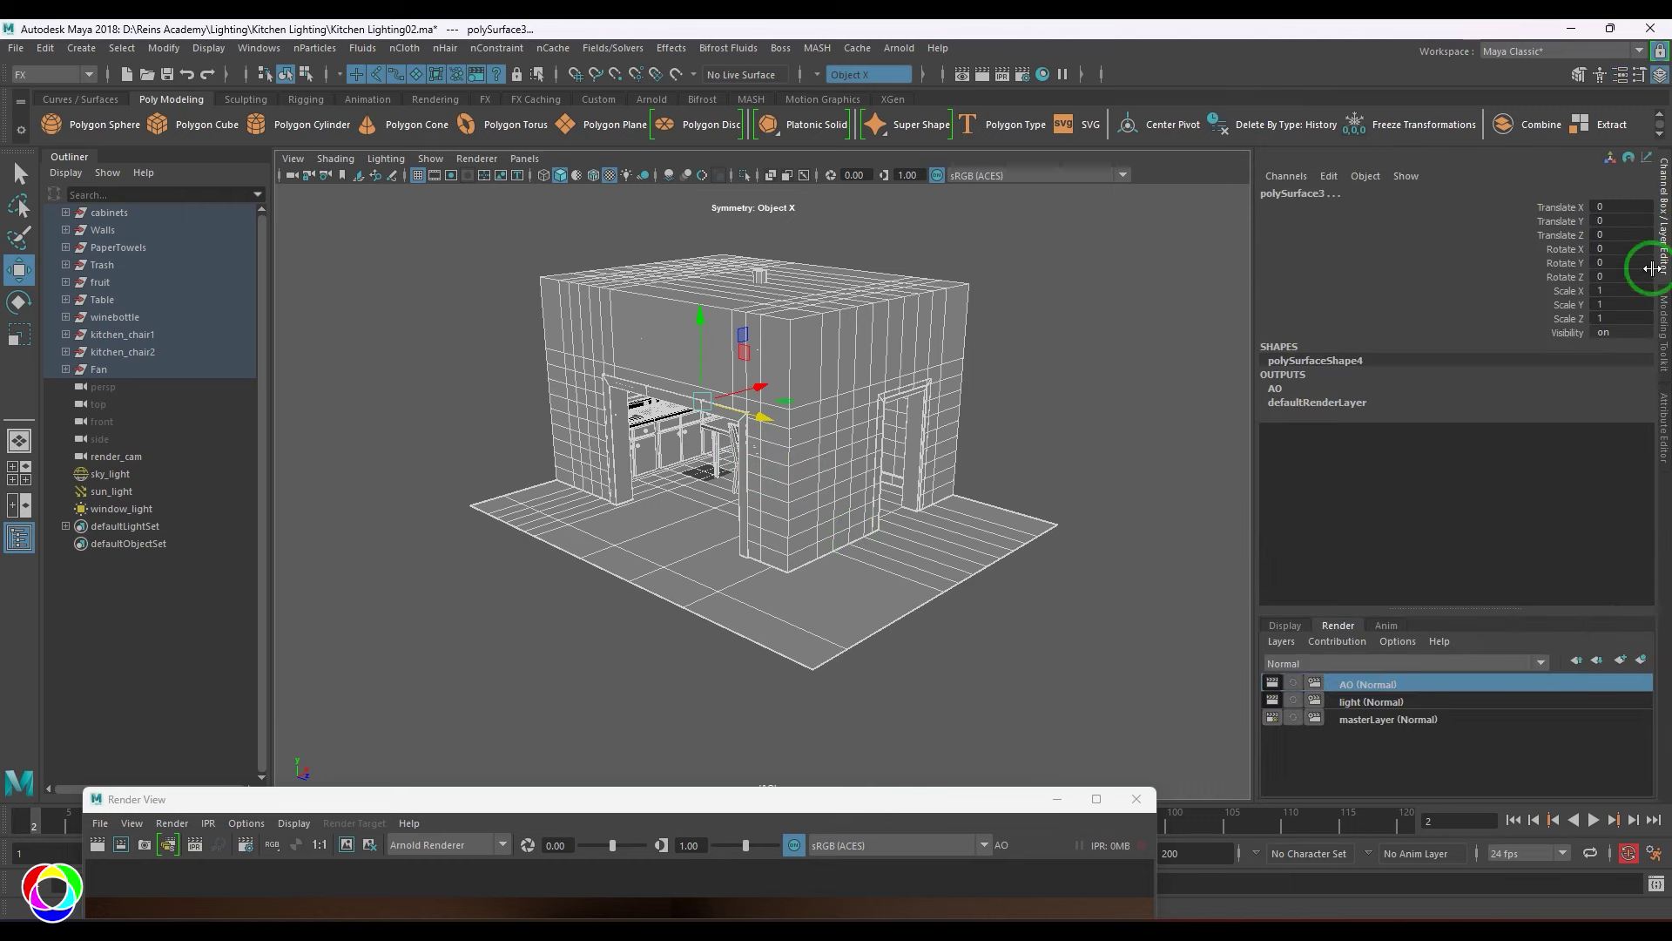
Compare the kitchen's material on the light and AO layers by switching between them and viewing the room from different angles
click(1365, 702)
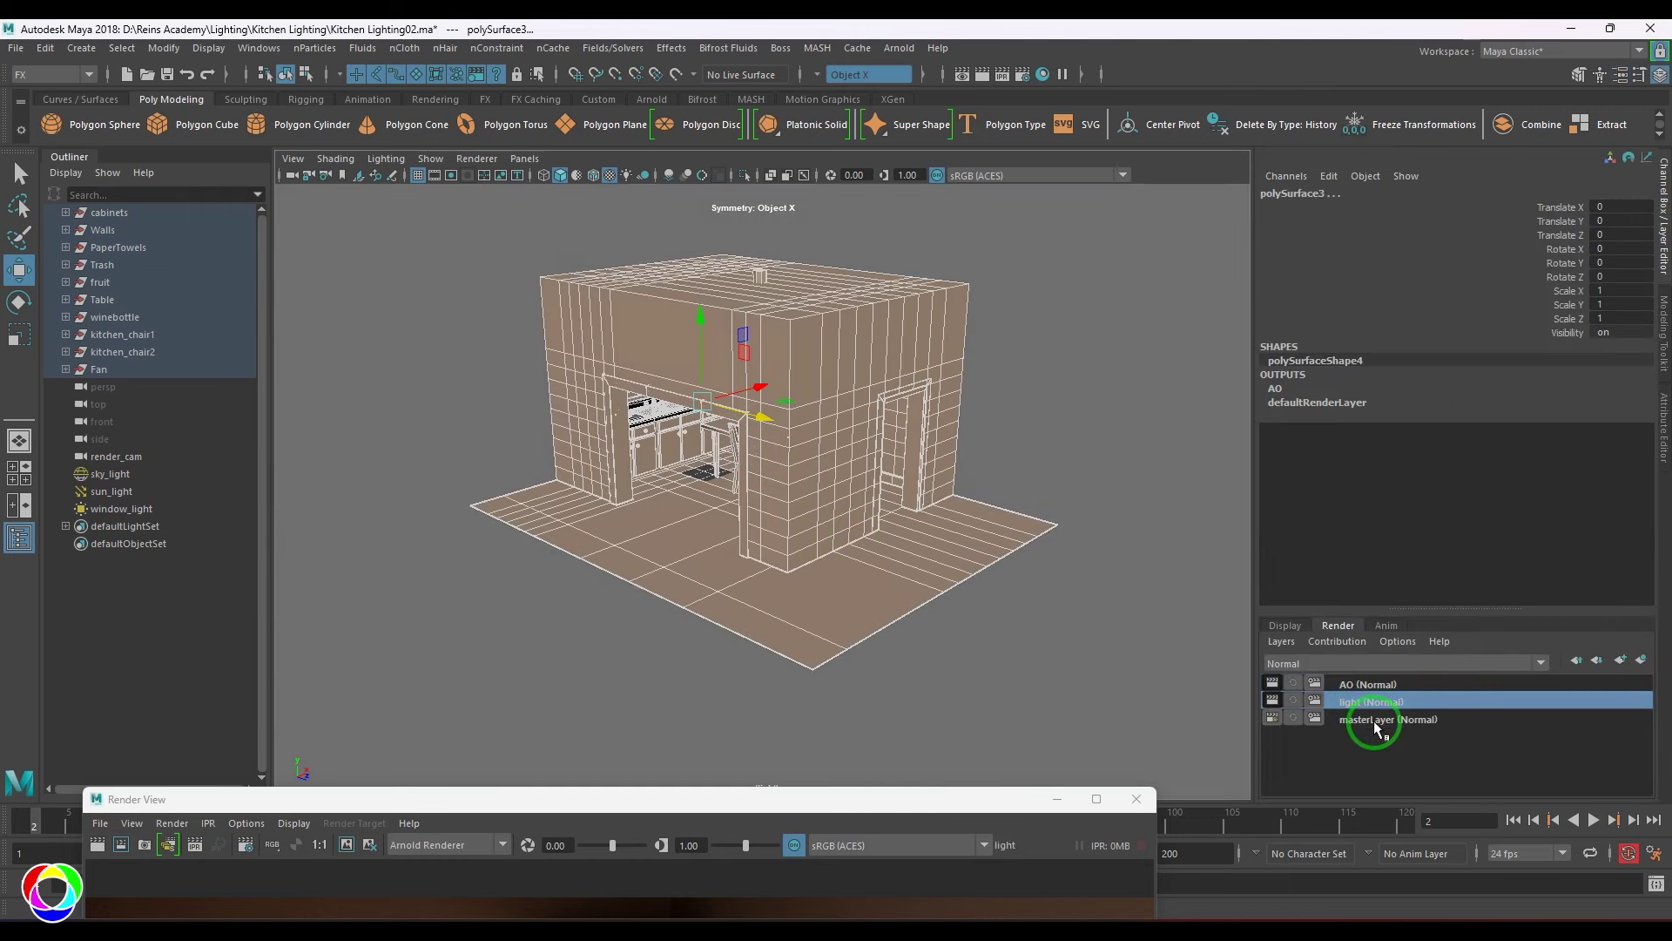
alt+drag(1046, 566, 905, 468)
mouse_move(576, 430)
alt+mouse_down()
mouse_move(644, 470)
mouse_move(809, 411)
mouse_move(672, 478)
mouse_move(480, 508)
alt+mouse_up()
click(1363, 685)
alt+drag(847, 524, 566, 503)
click(1373, 702)
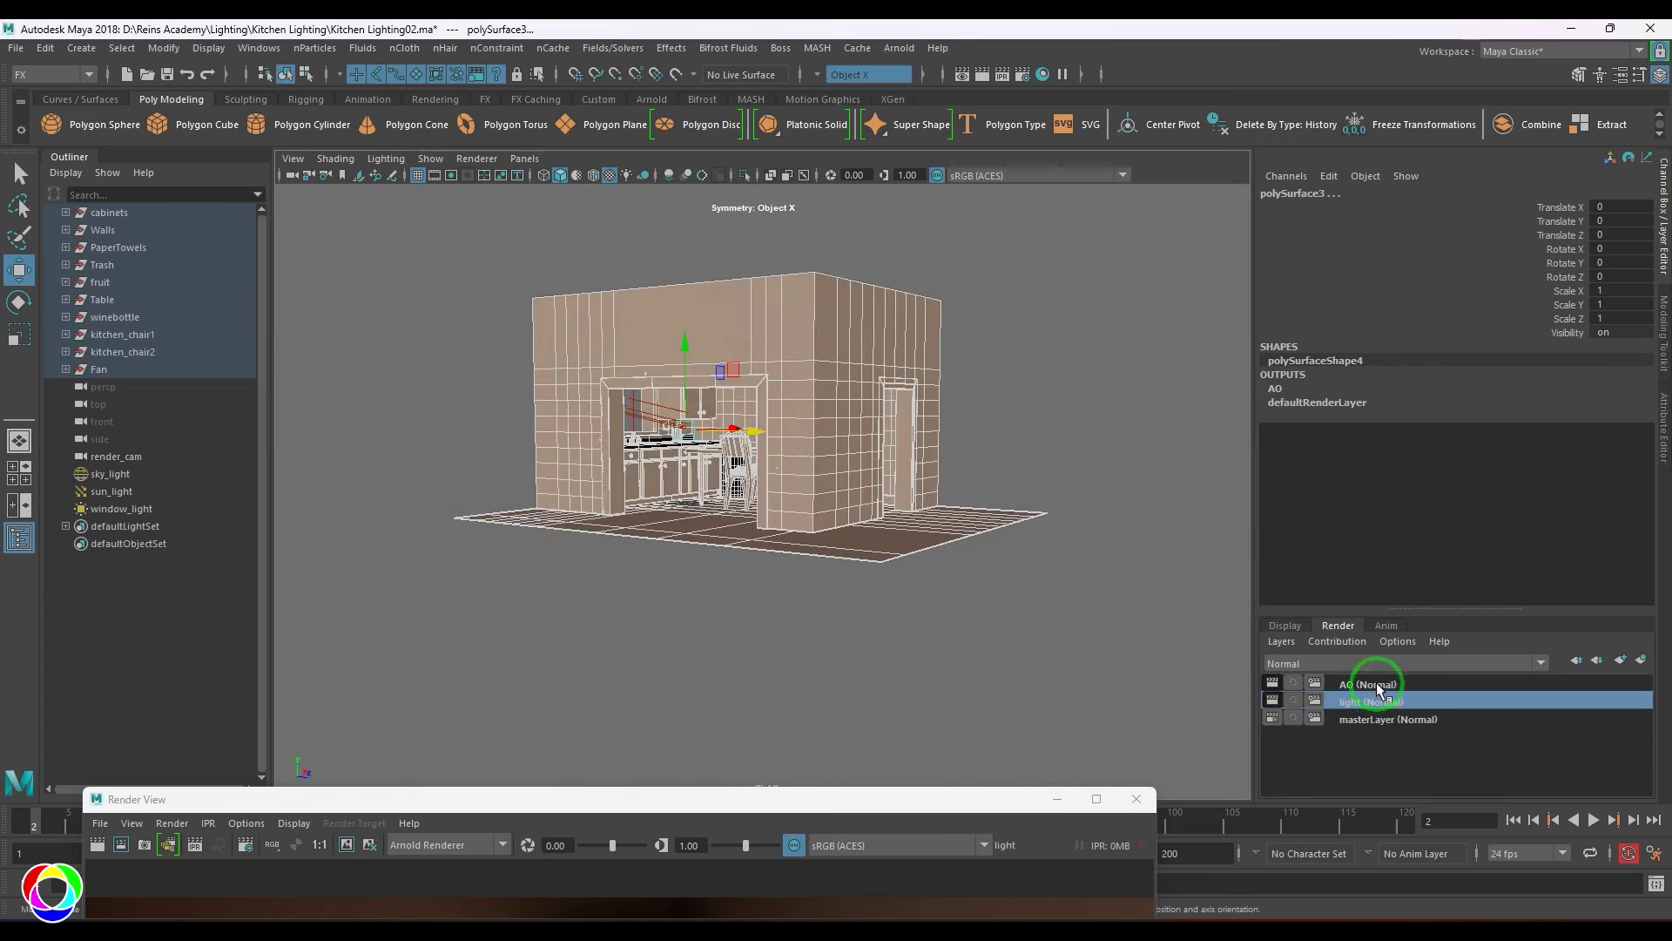
click(1373, 685)
click(1380, 701)
click(1374, 684)
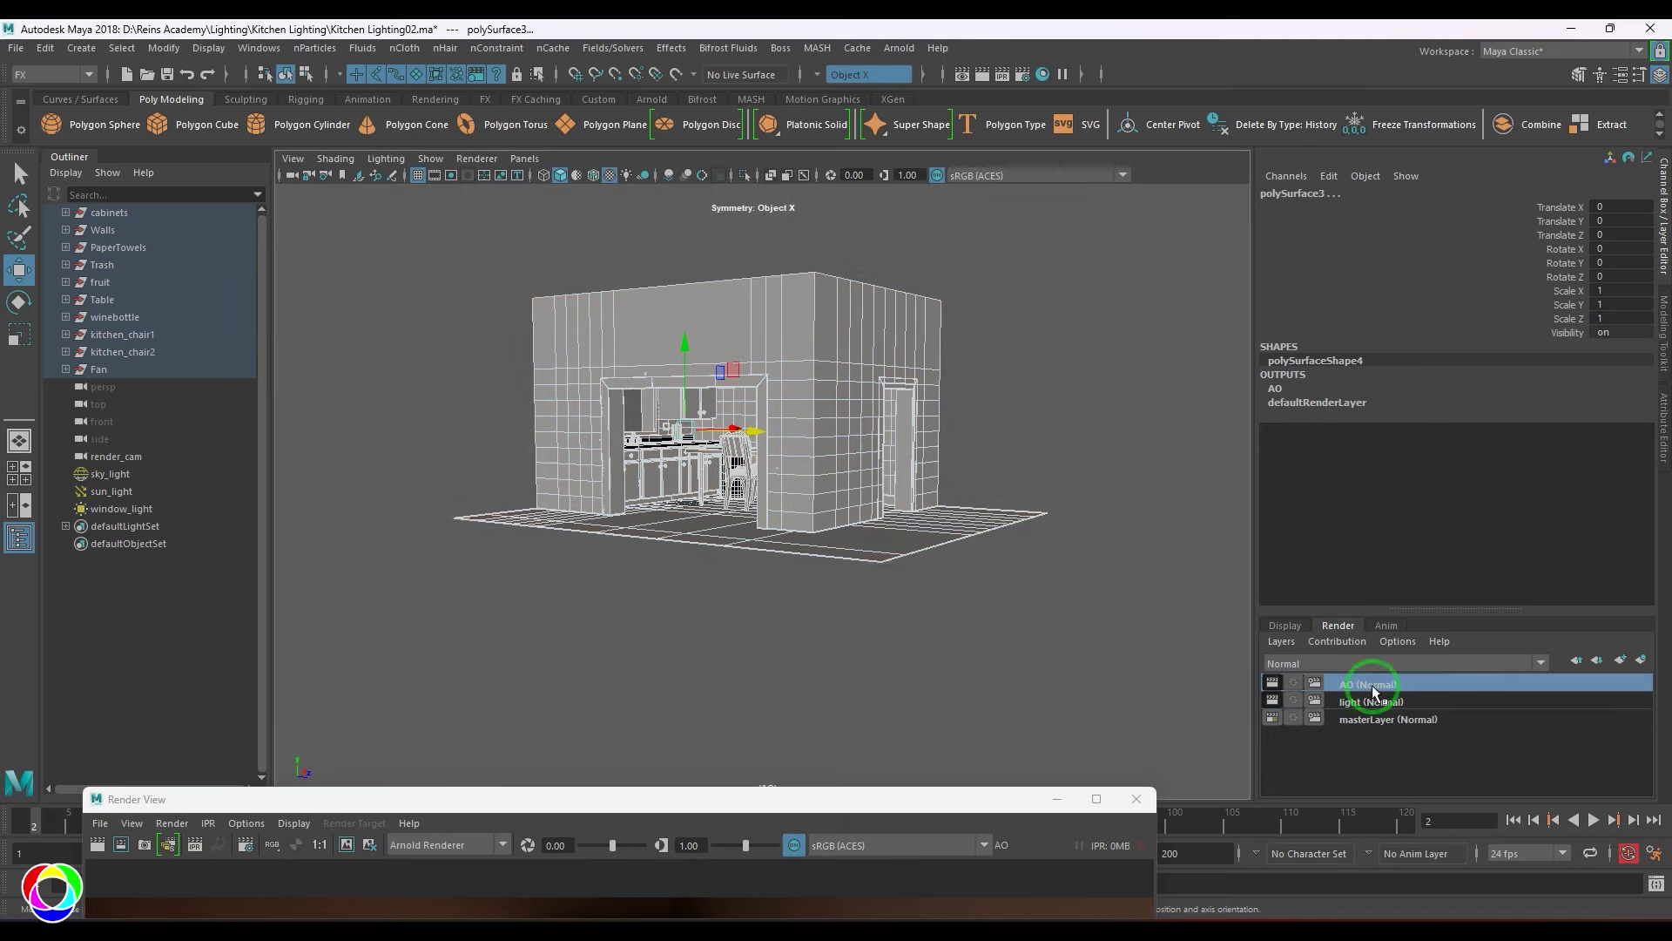
Switch the viewport to render_cam and minimize the Render View
click(525, 159)
mouse_move(550, 175)
click(767, 193)
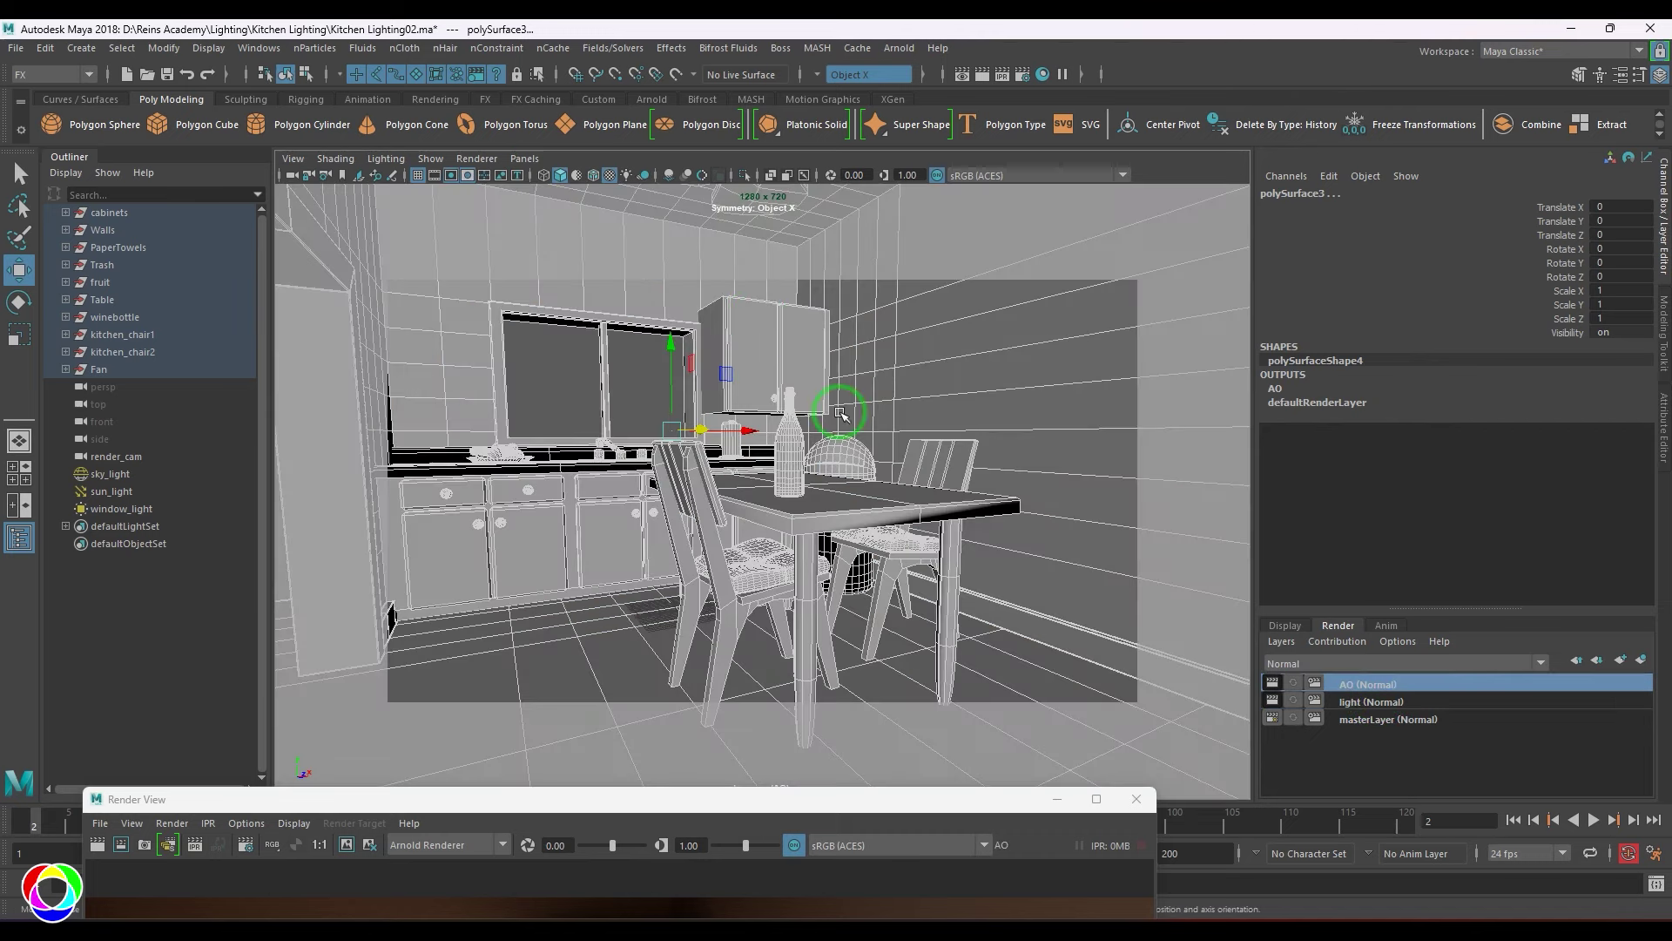
drag(851, 795, 1004, 284)
click(1198, 277)
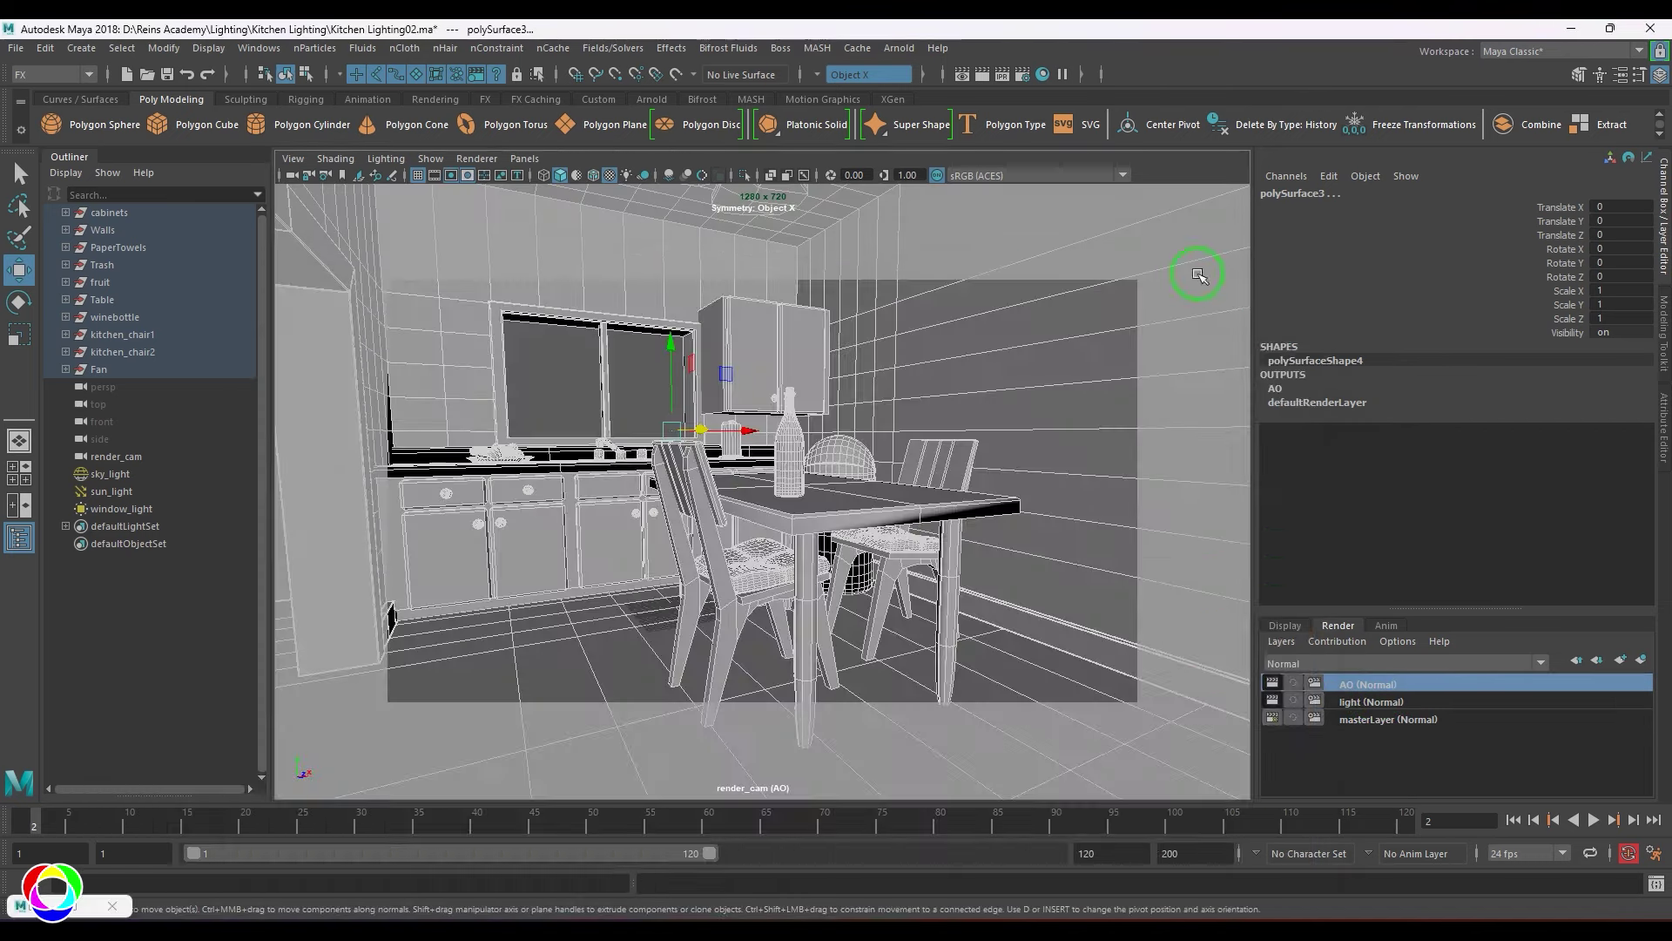
In the AO layer's render settings, turn off the diffuse_direct_sky, diffuse_direct_sun and diffuse_direct_win AOVs with layer overrides
click(1314, 684)
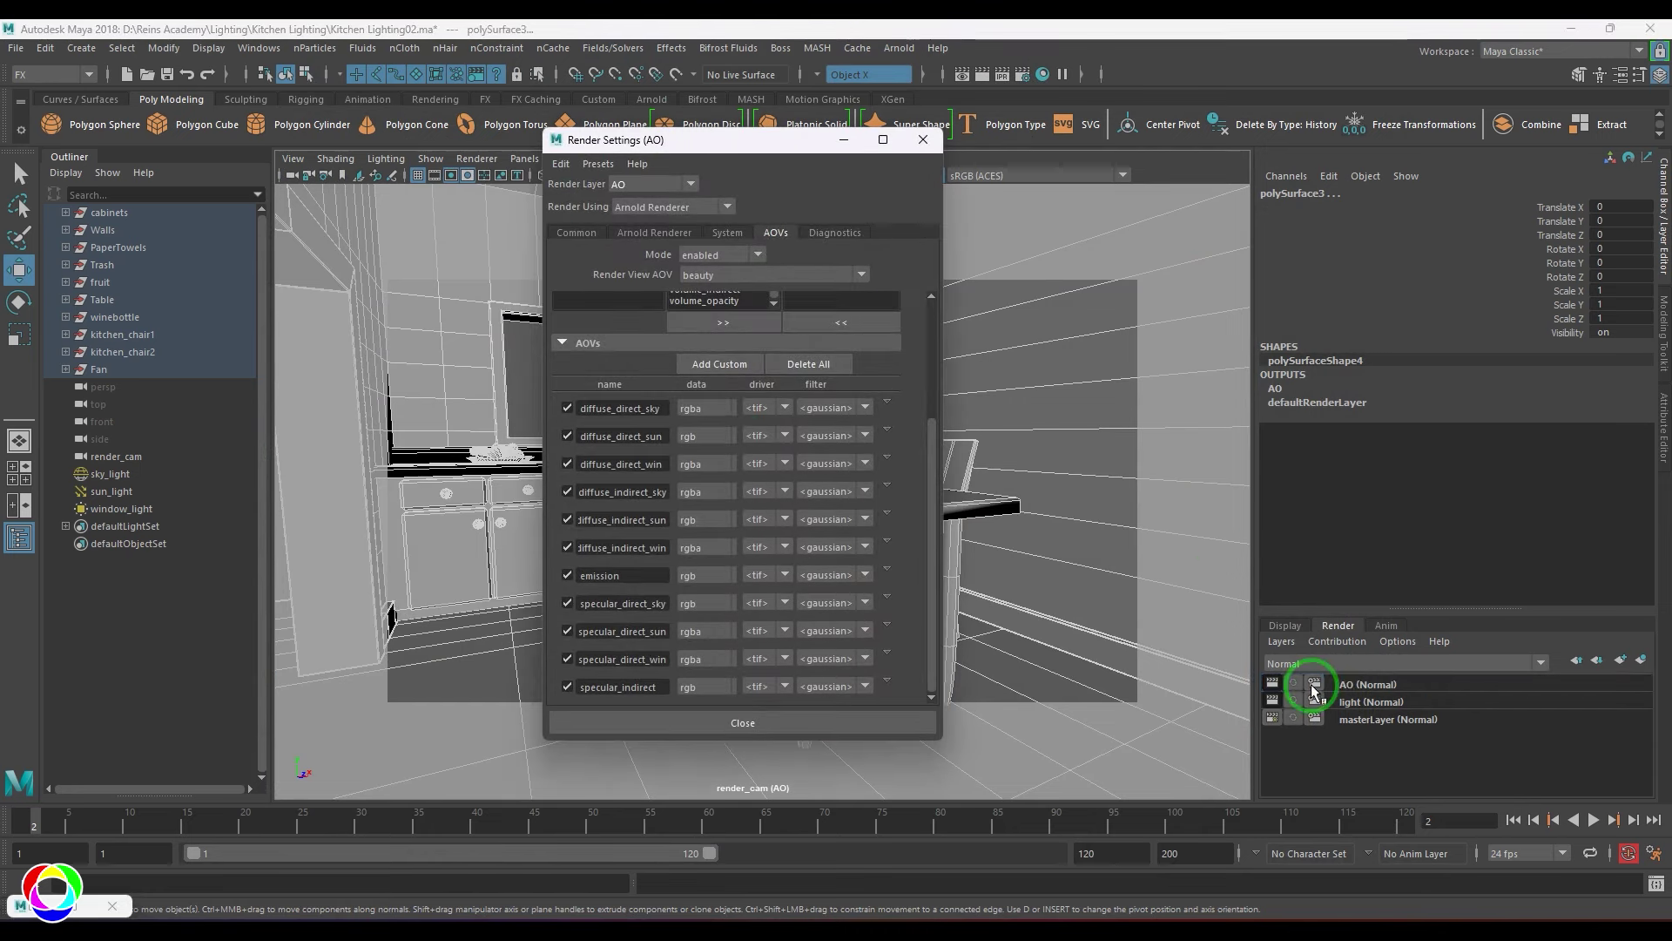
right_click(568, 407)
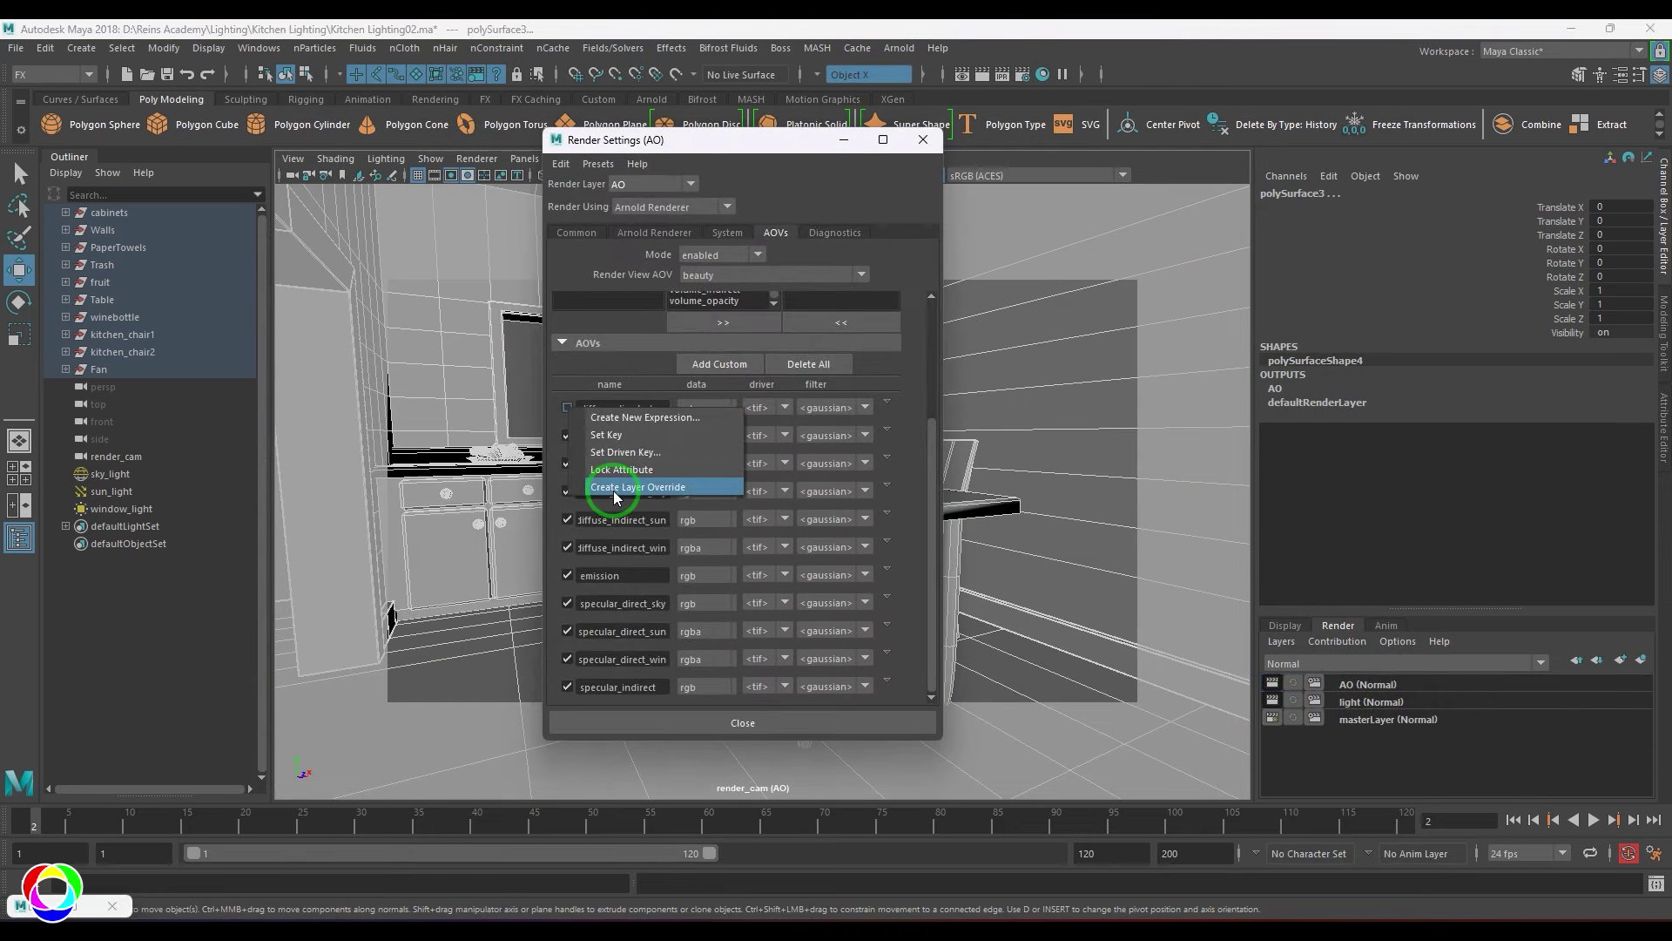
click(613, 486)
click(567, 435)
click(625, 515)
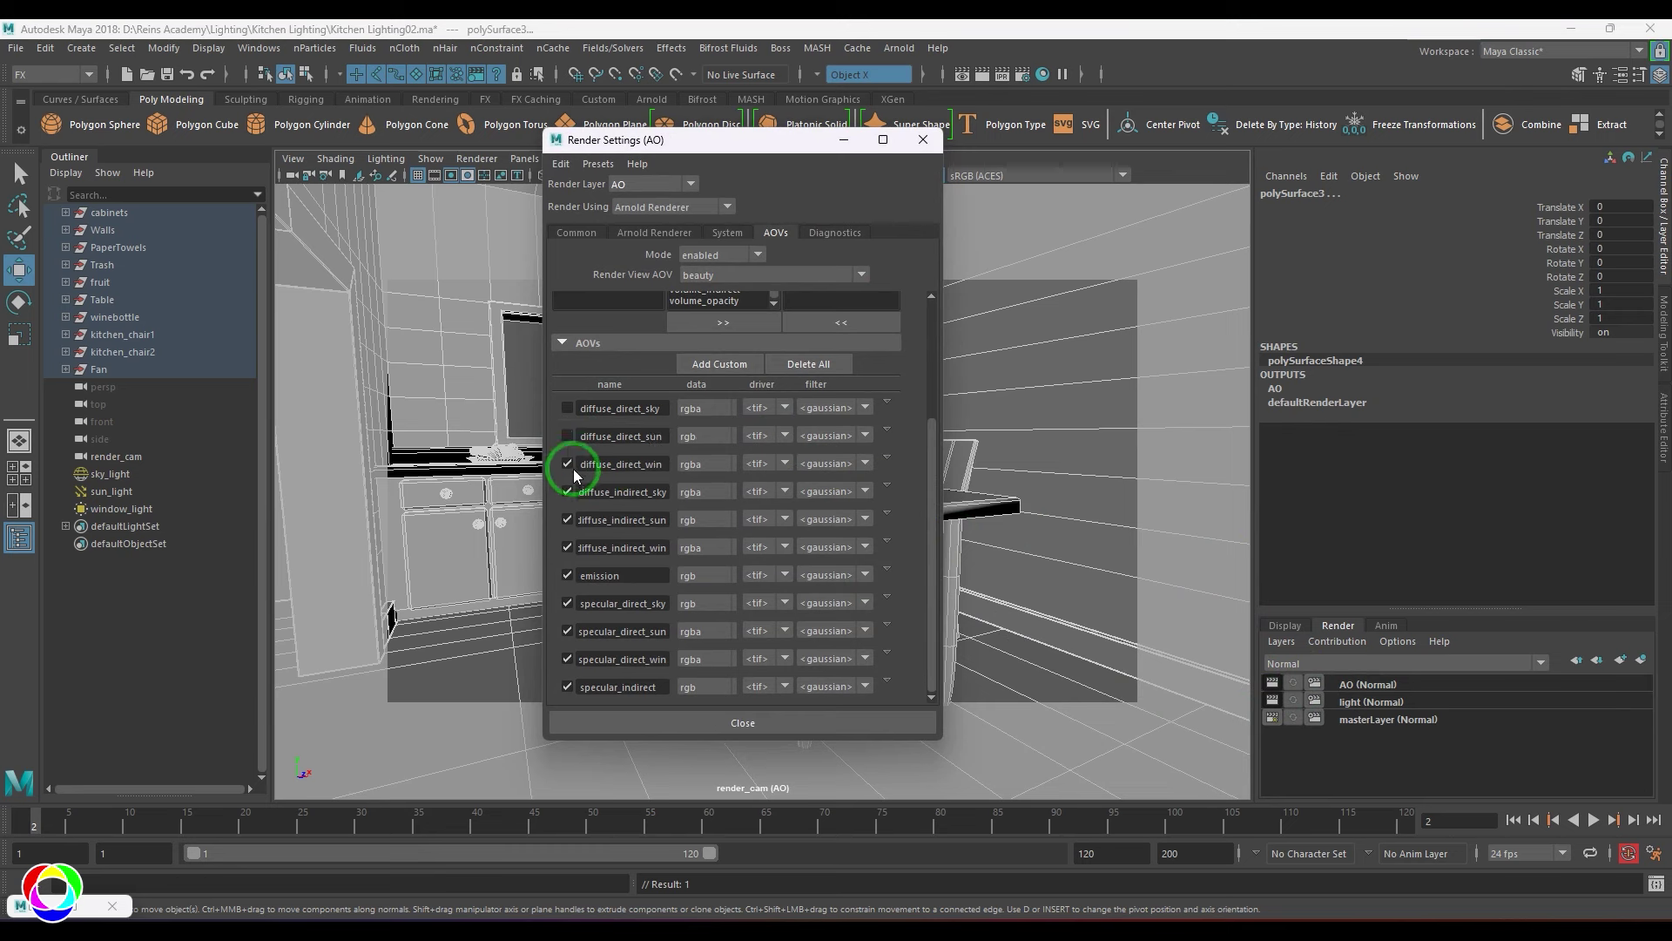
right_click(569, 471)
click(630, 539)
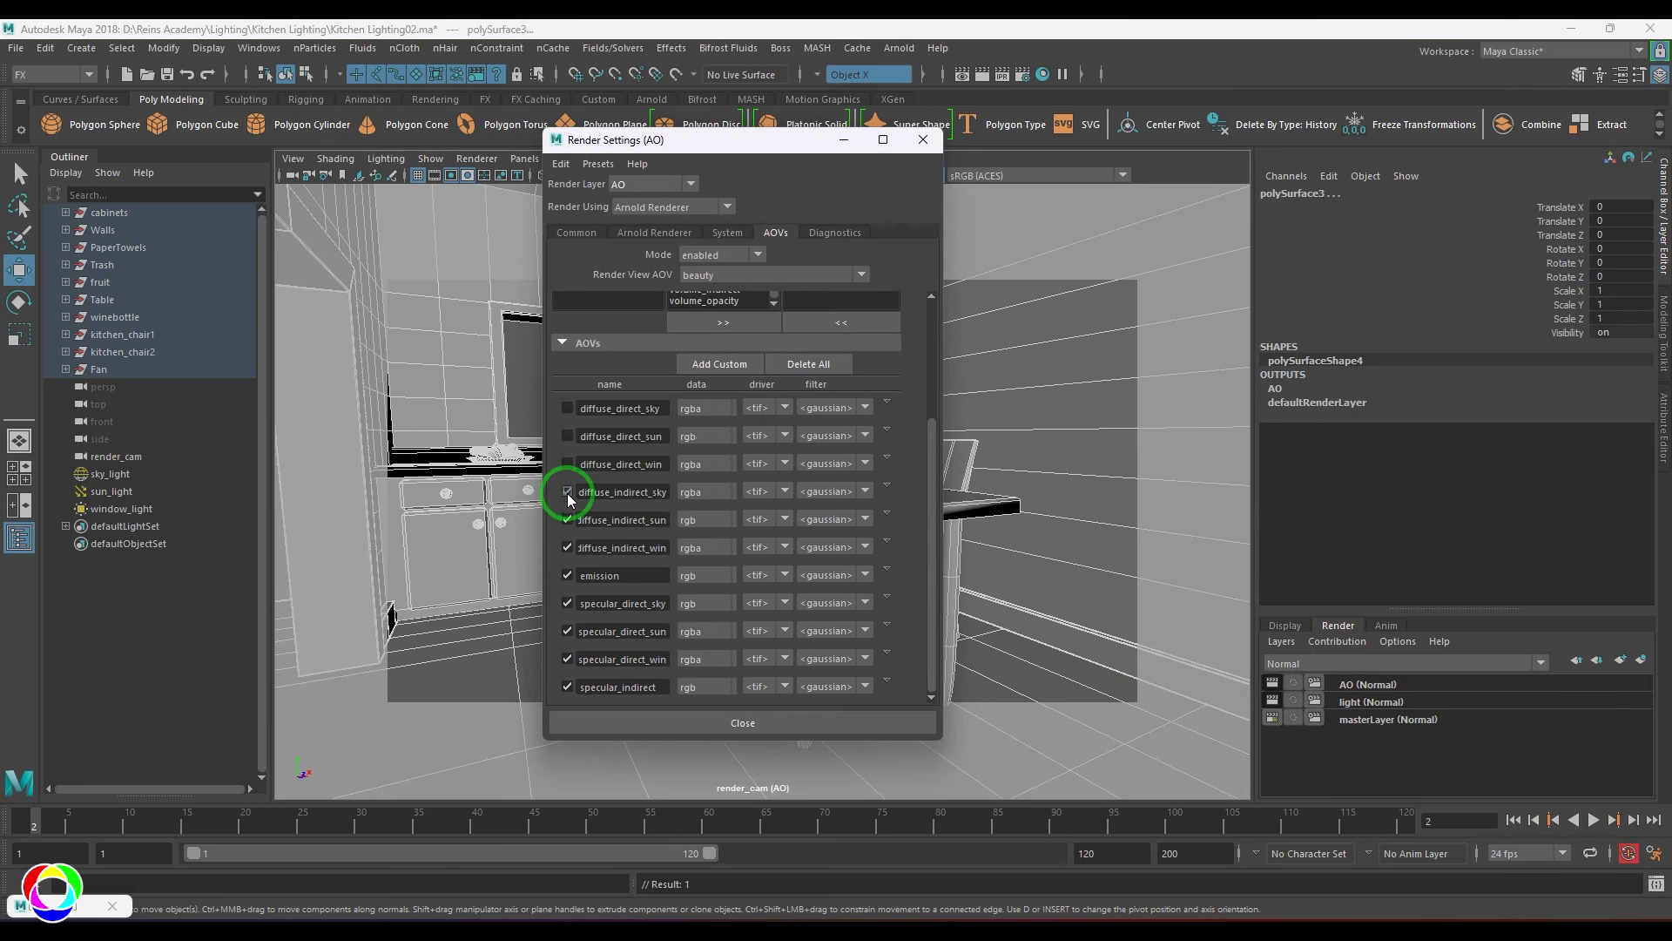
Turn off the diffuse_indirect_sky, diffuse_indirect_sun and diffuse_indirect_win AOVs on the AO layer with layer overrides
right_click(595, 503)
click(637, 571)
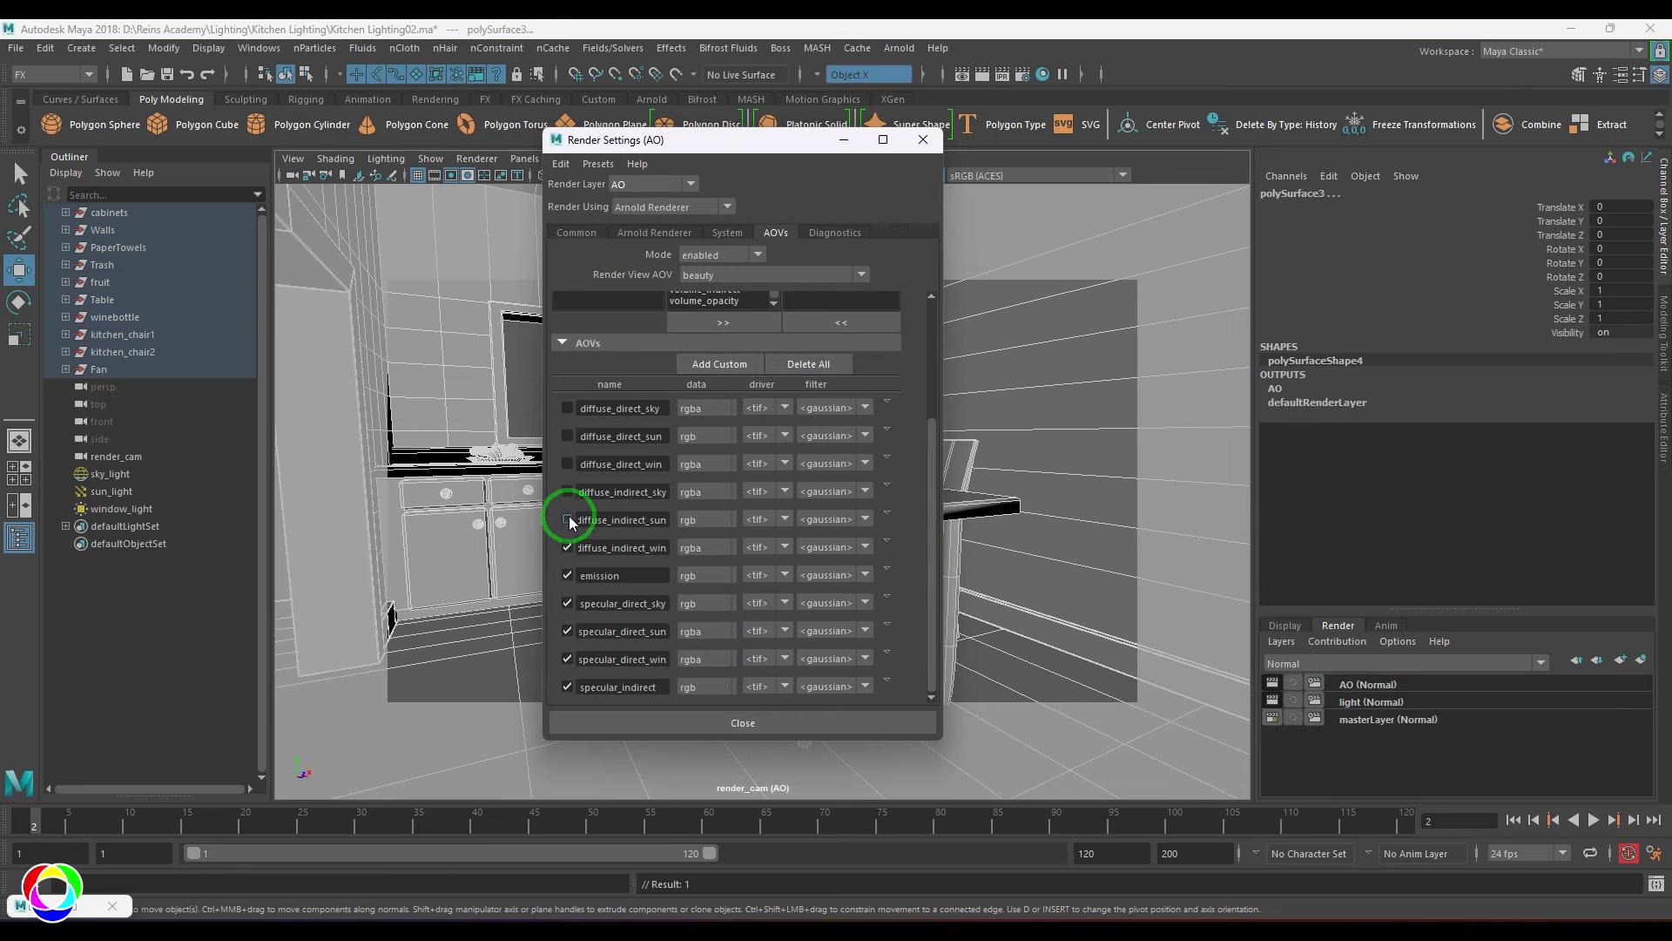
right_click(568, 520)
click(631, 586)
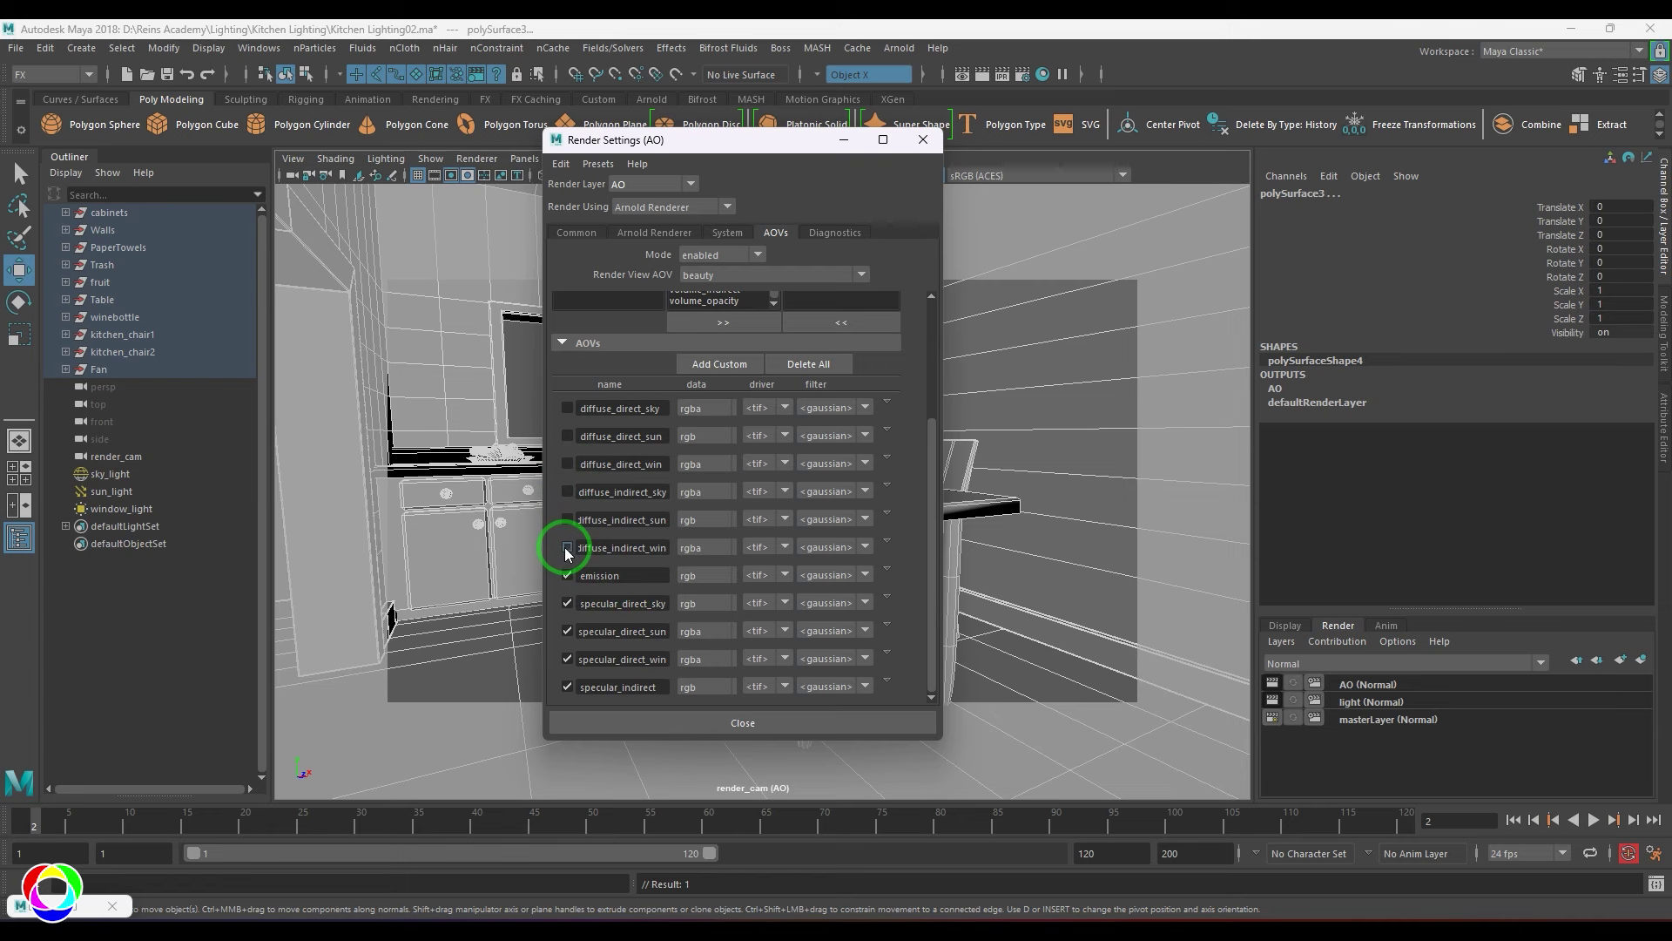
right_click(567, 549)
click(616, 630)
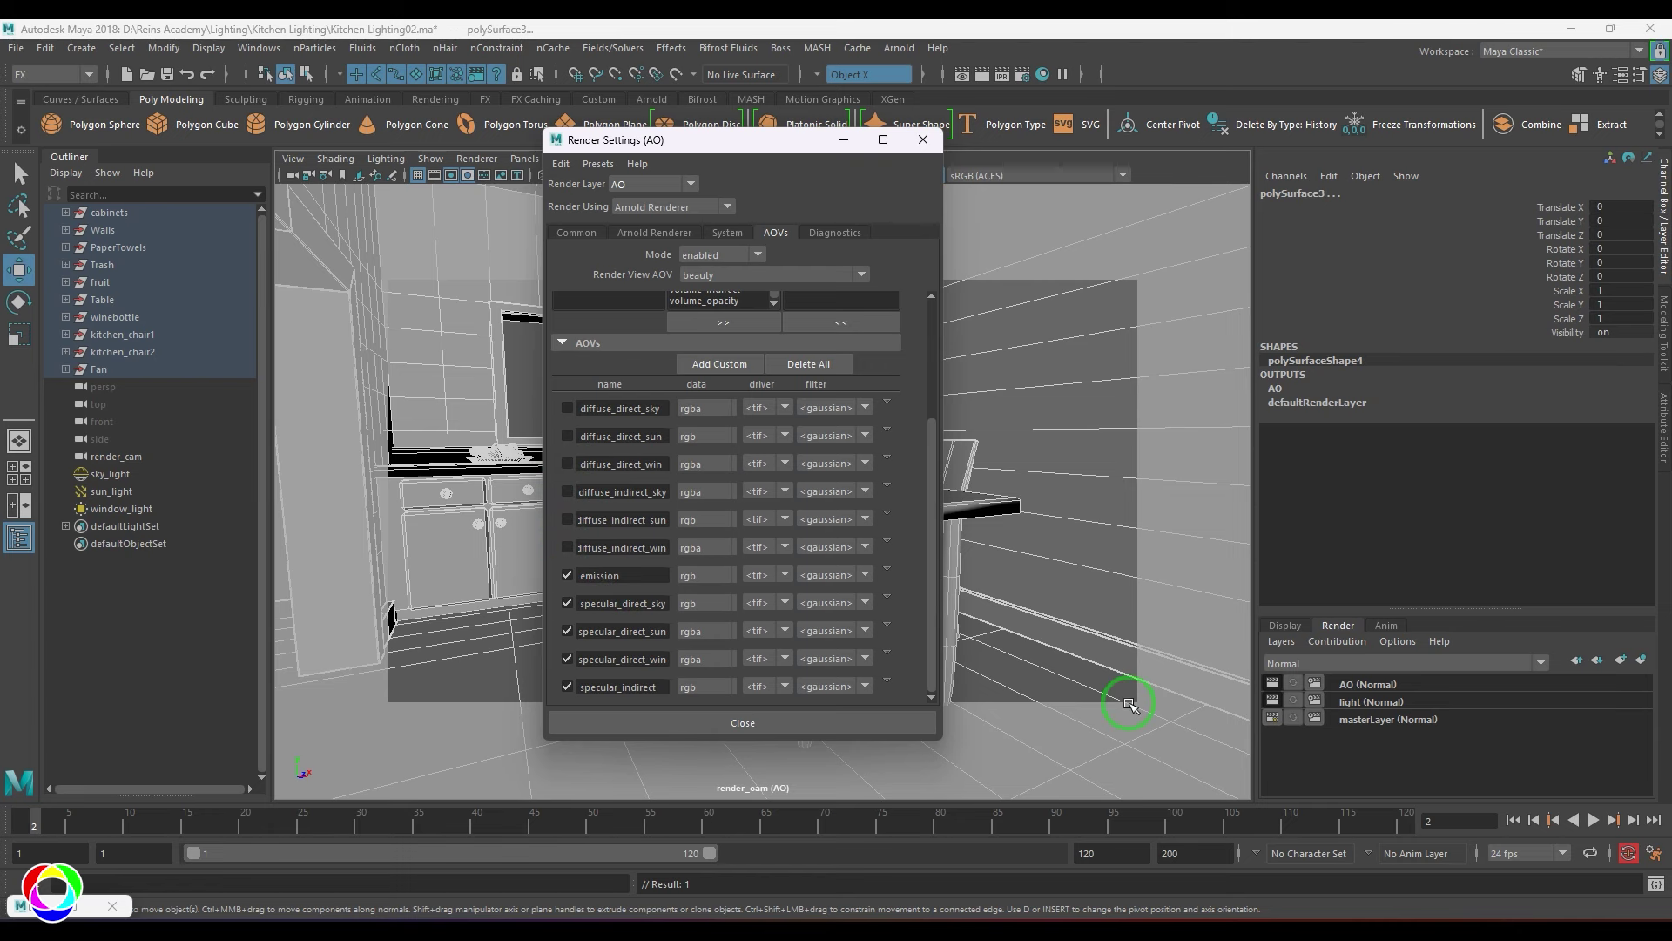
Check the light layer's AOV states, return to the AO layer and turn off its emission and specular_direct_sky AOVs with layer overrides
click(1442, 707)
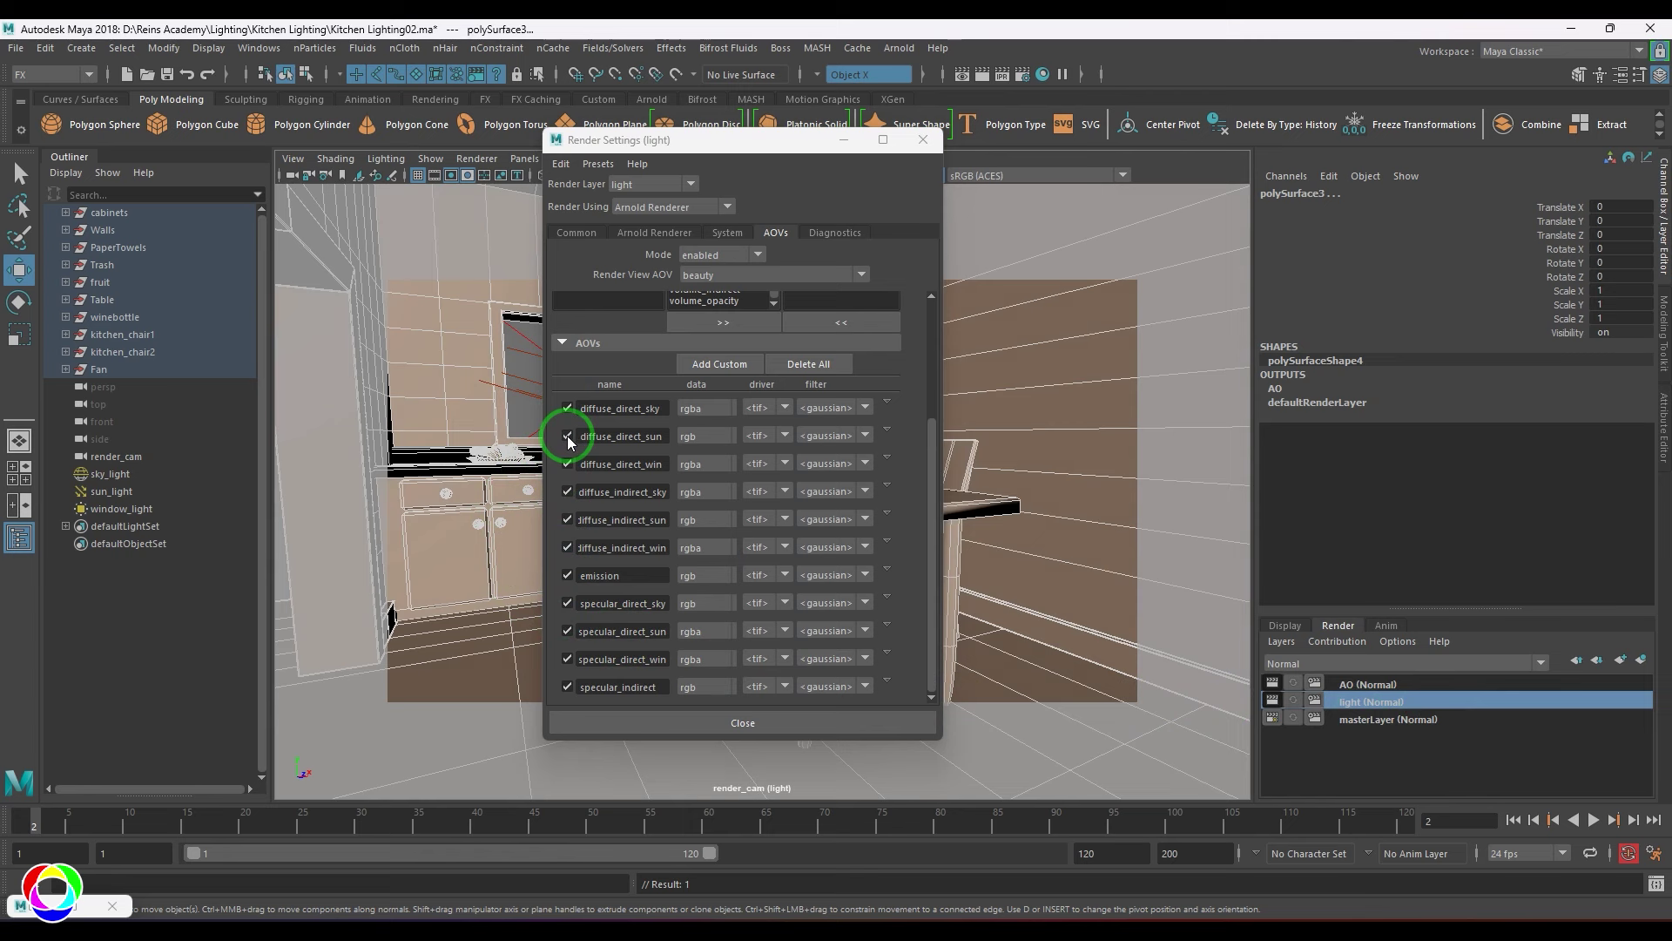
click(1377, 685)
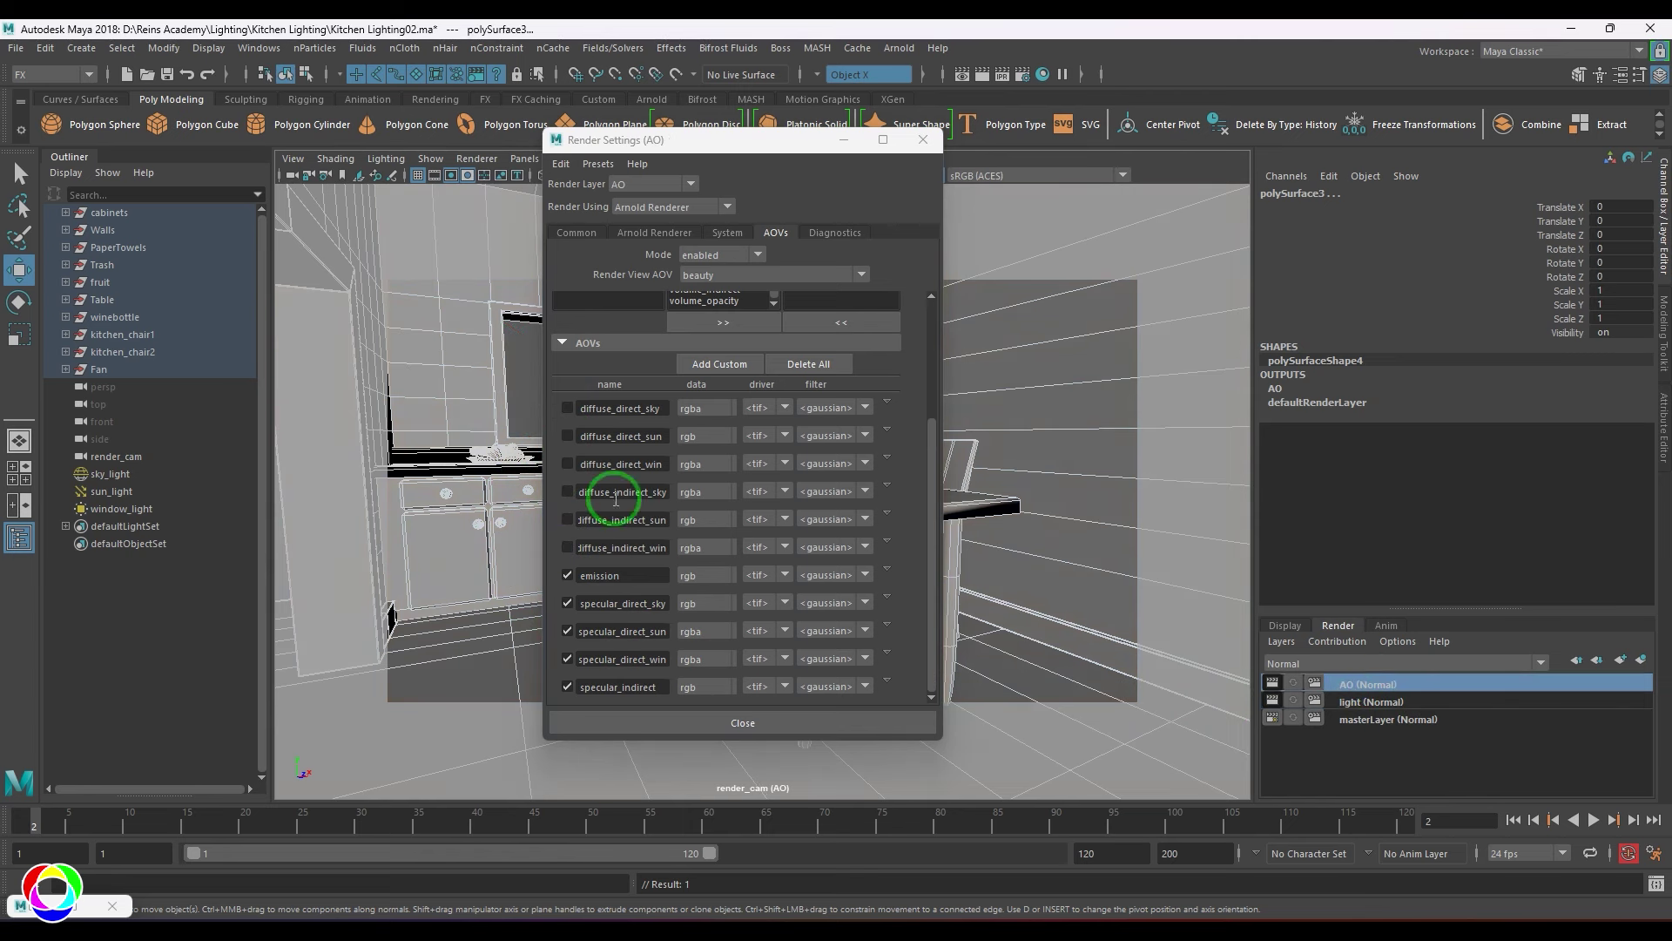
click(567, 576)
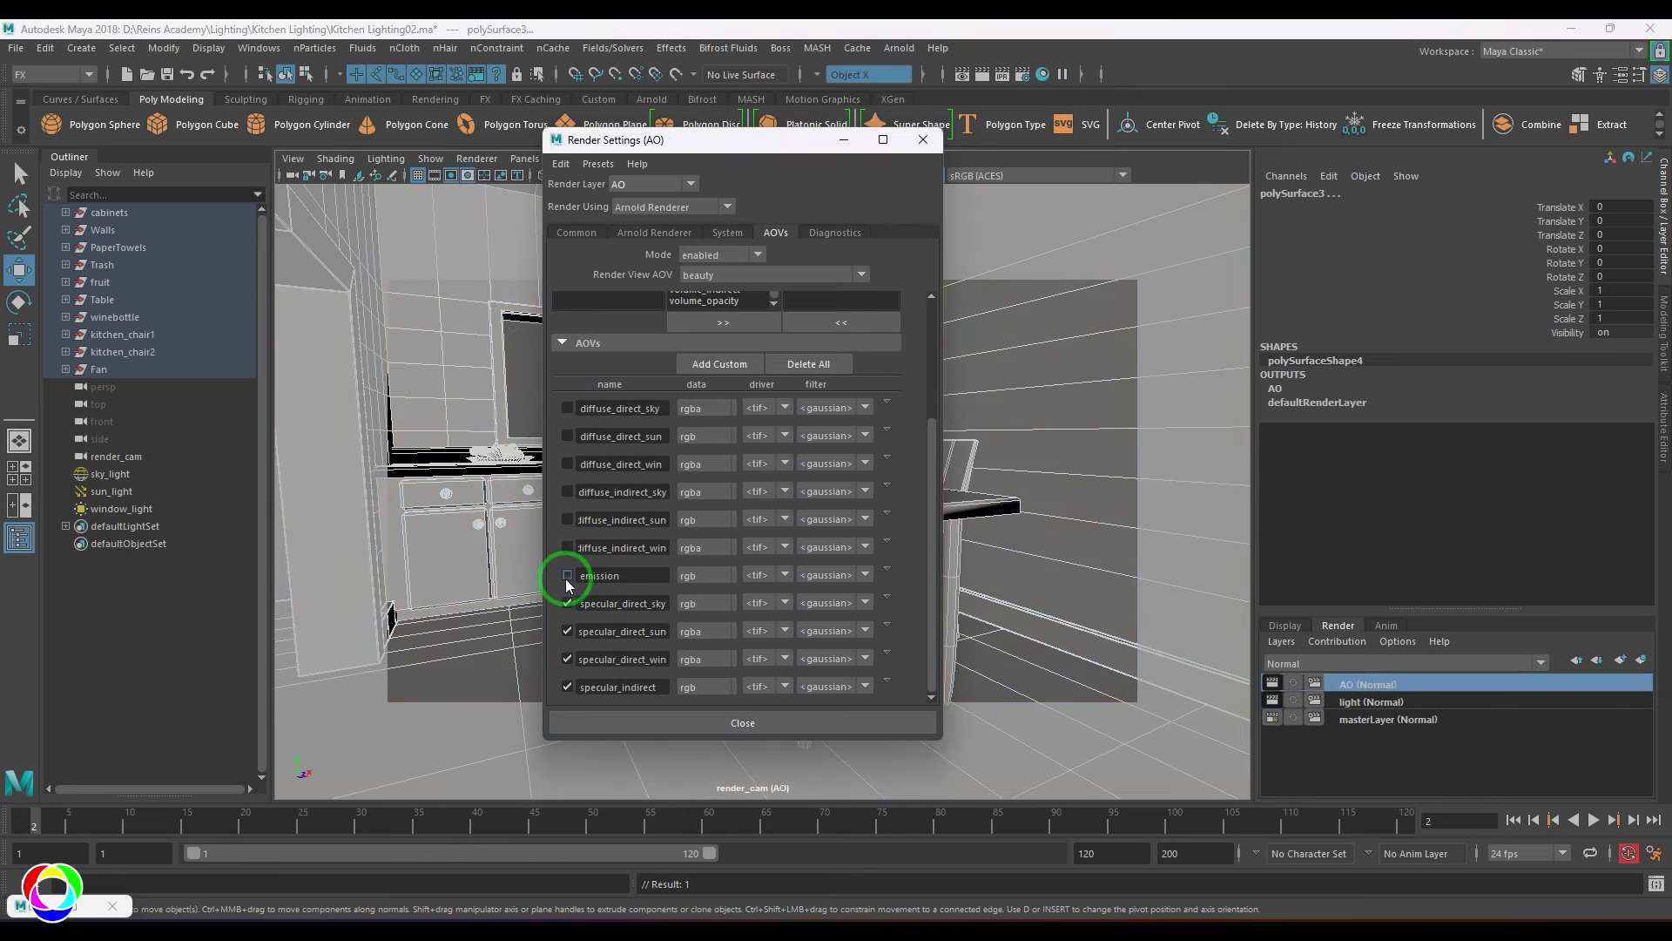
right_click(567, 582)
click(567, 616)
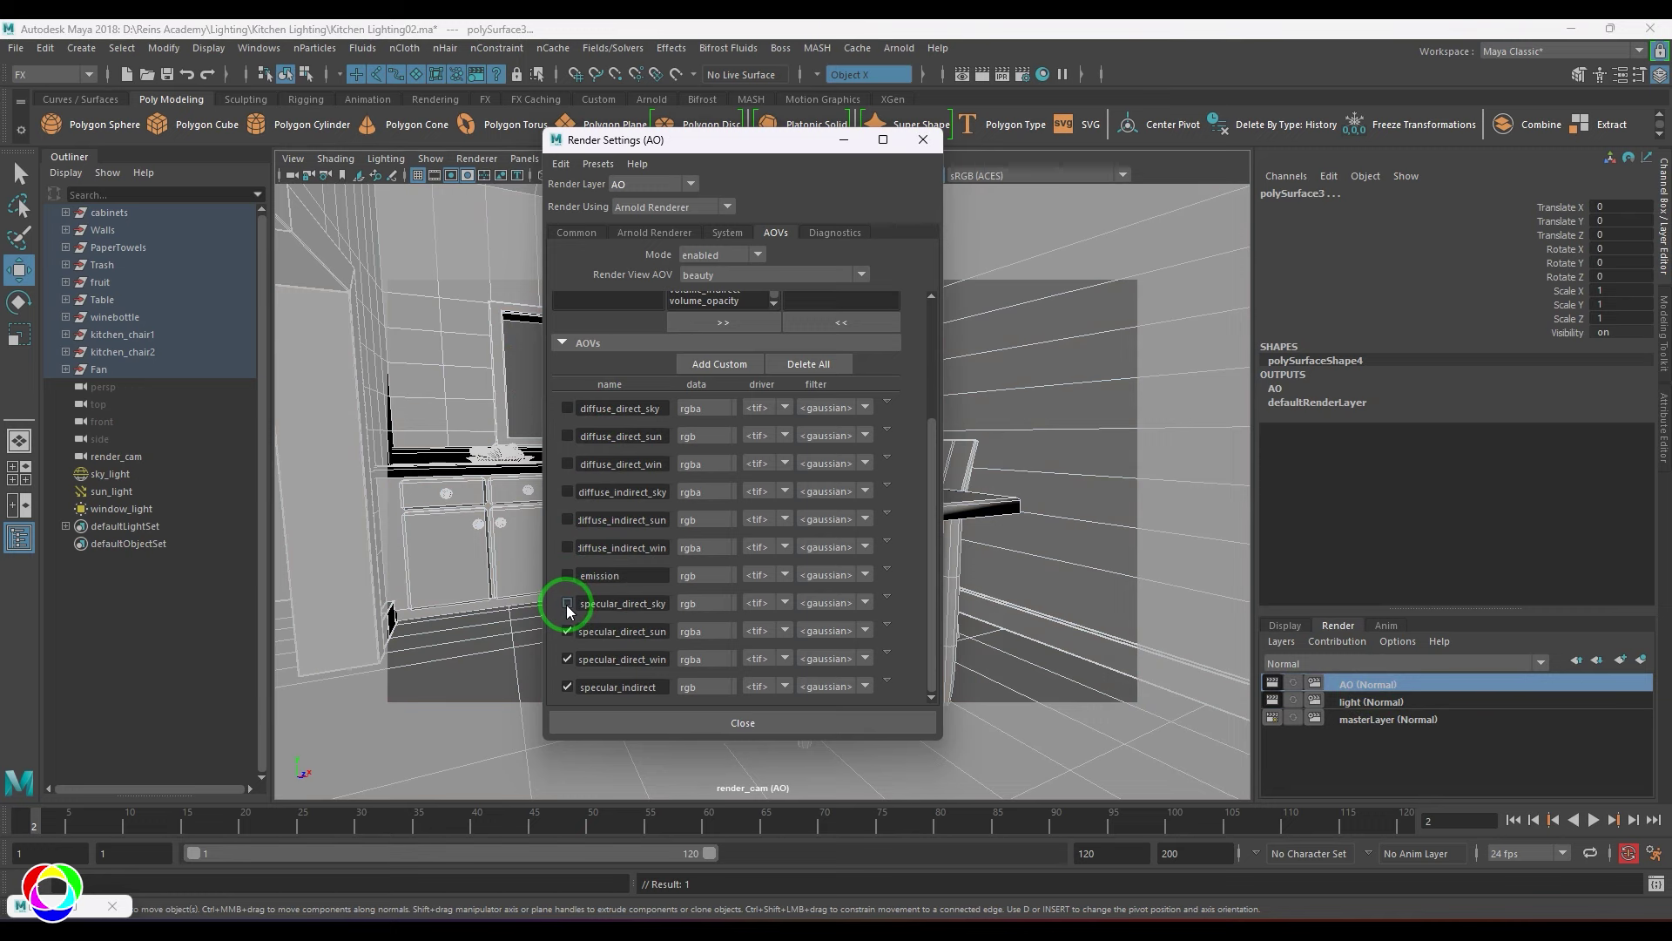
right_click(567, 609)
click(567, 665)
Close the AO layer's render settings and render the layer through render_cam in the Arnold RenderView
click(923, 139)
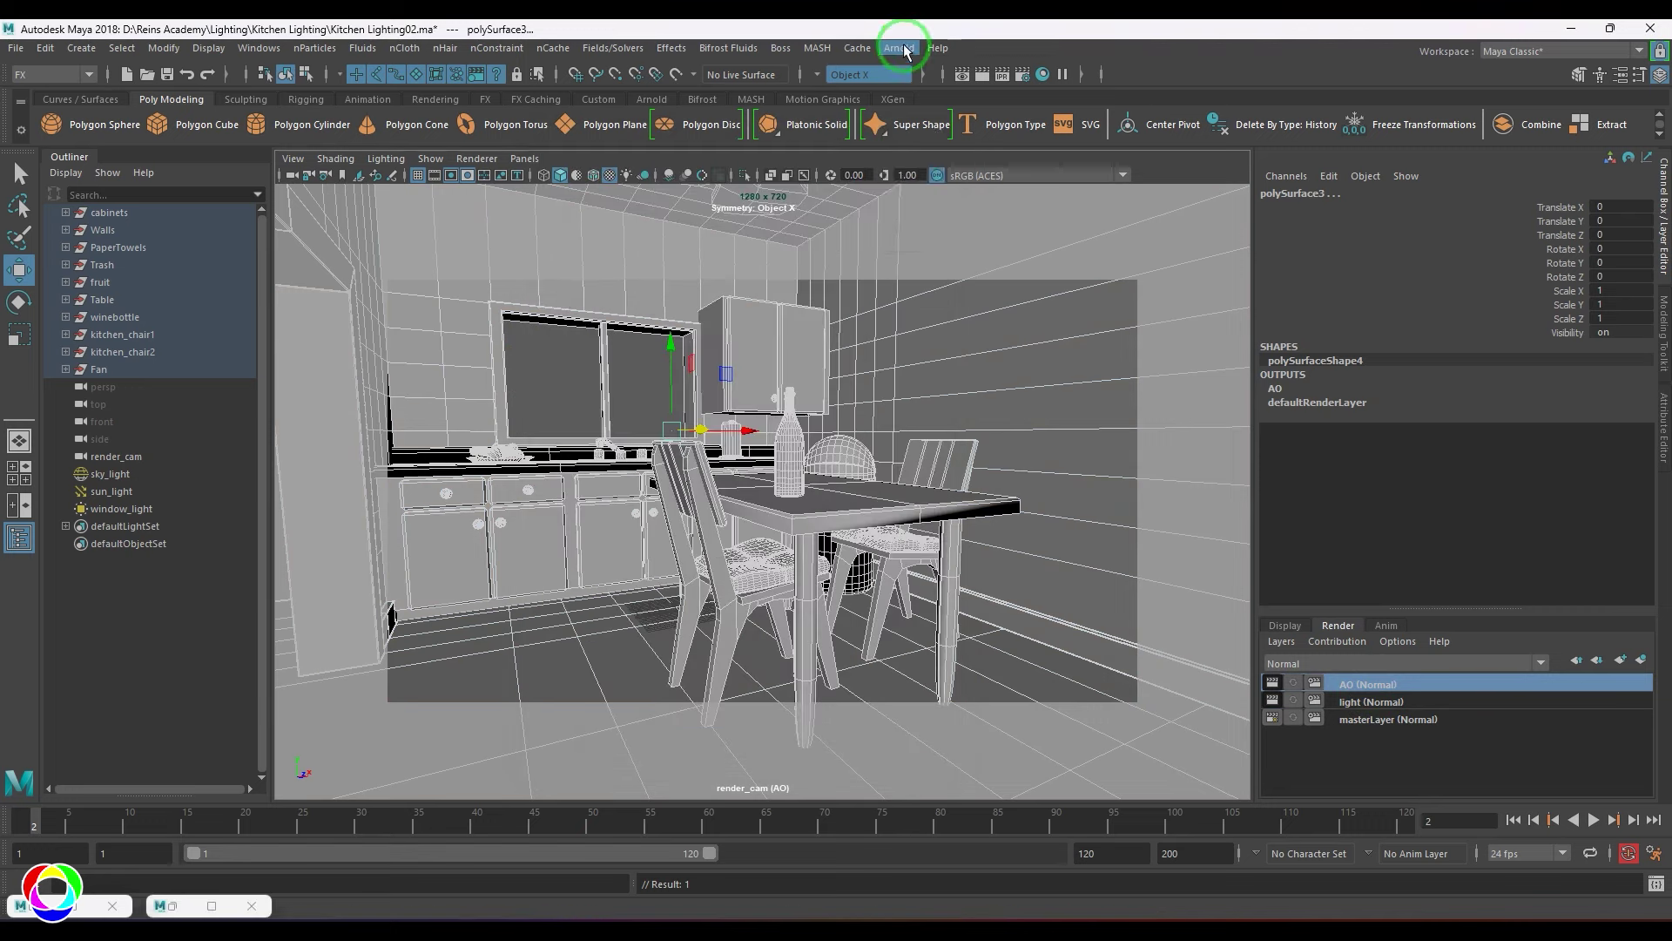
click(905, 51)
click(950, 98)
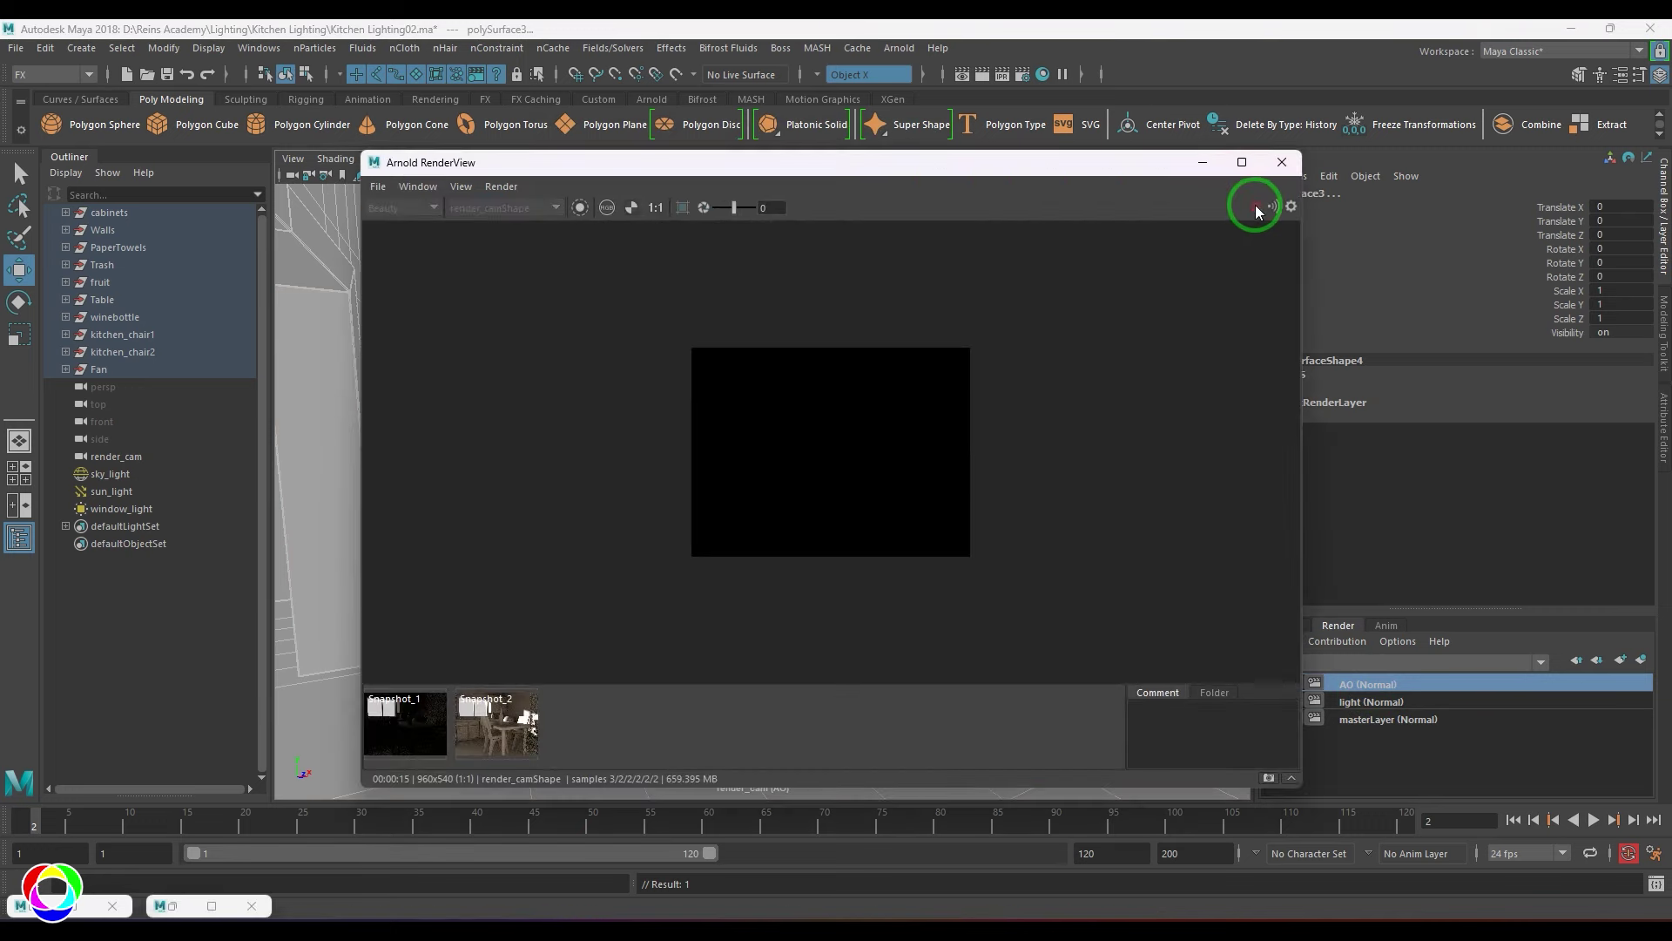
scroll(812, 484, down, 2)
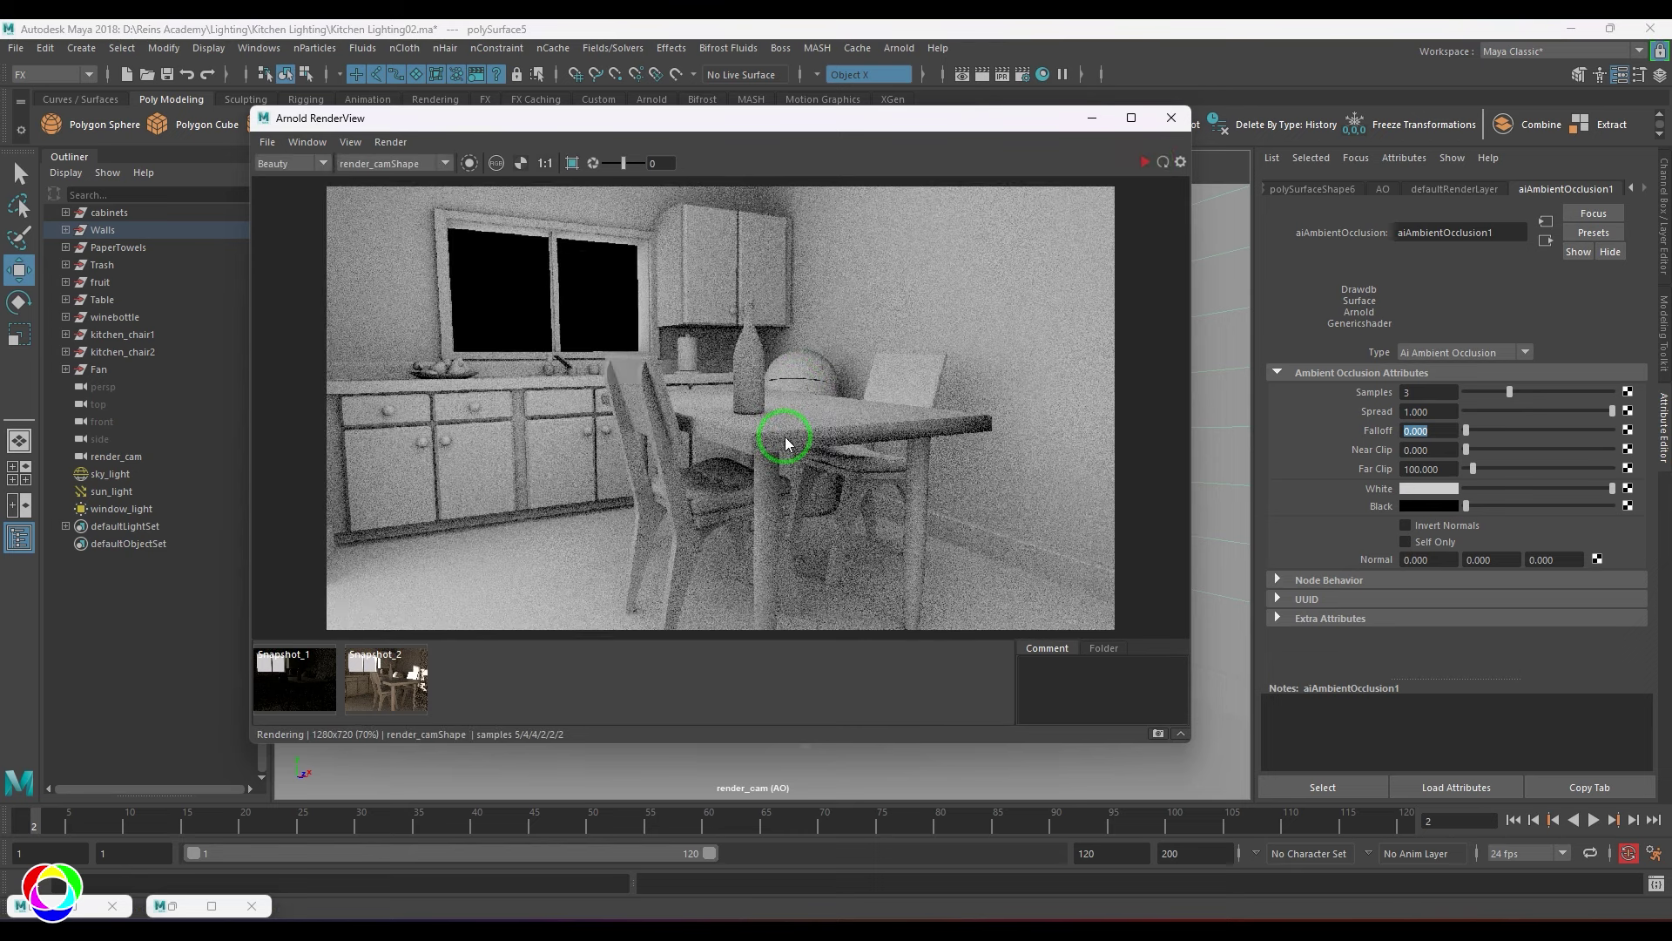
scroll(785, 444, up, 1)
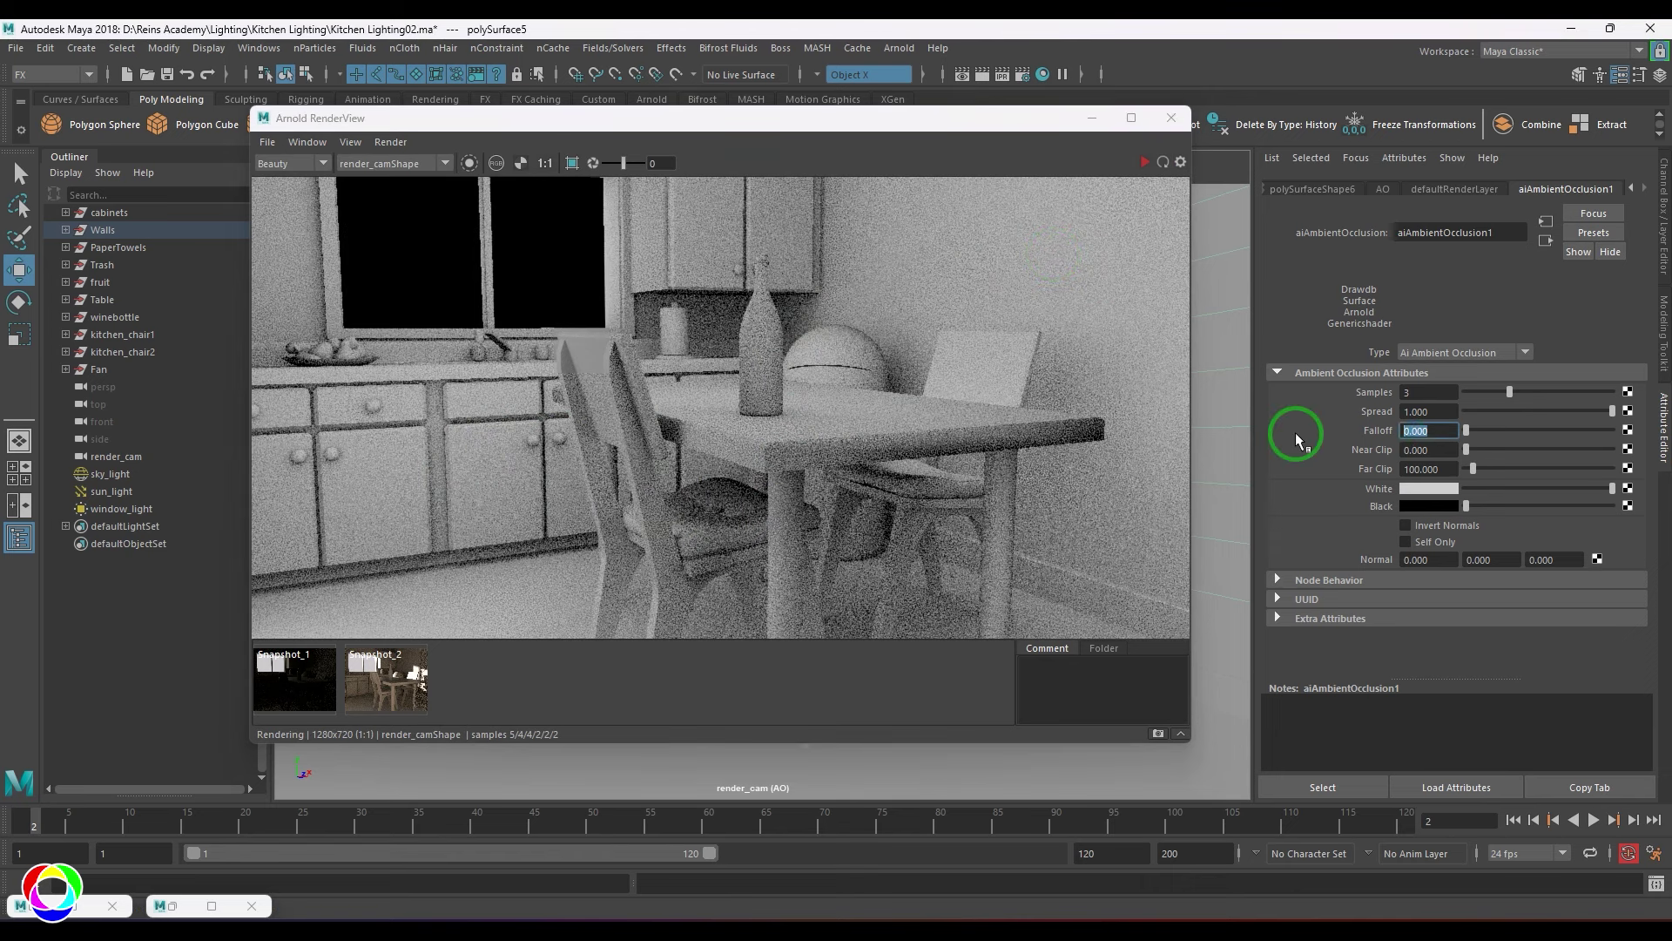
Set the ambient occlusion shader's falloff to 0.2 and re-render the preview
text(0.2)
key(Return)
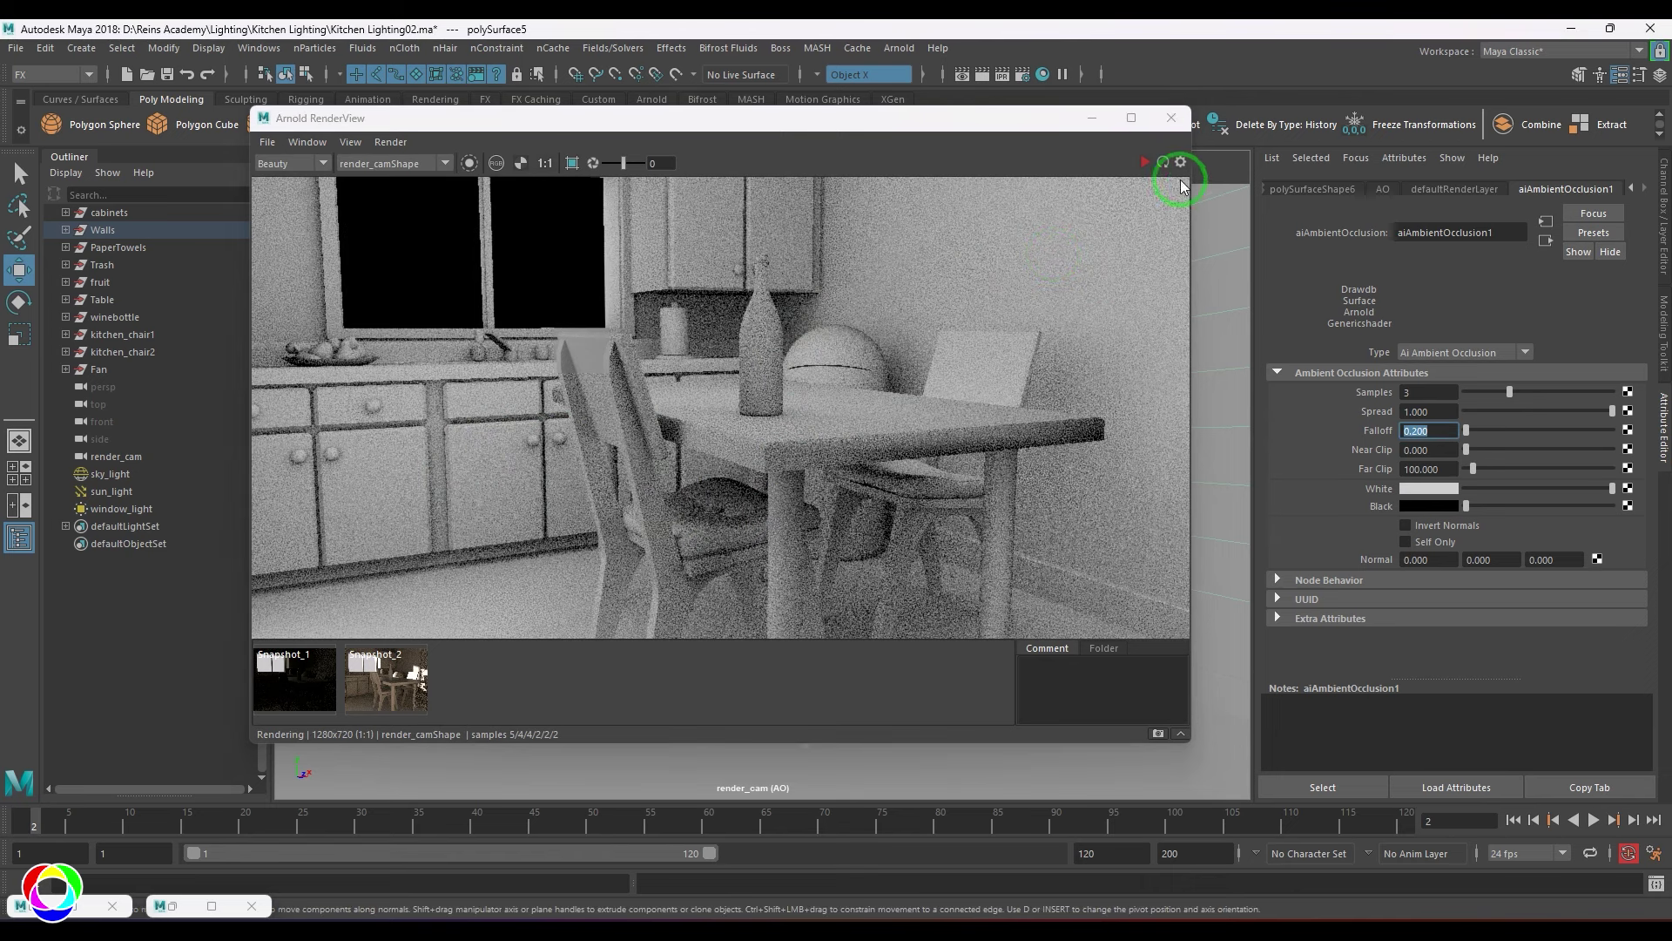
click(1143, 163)
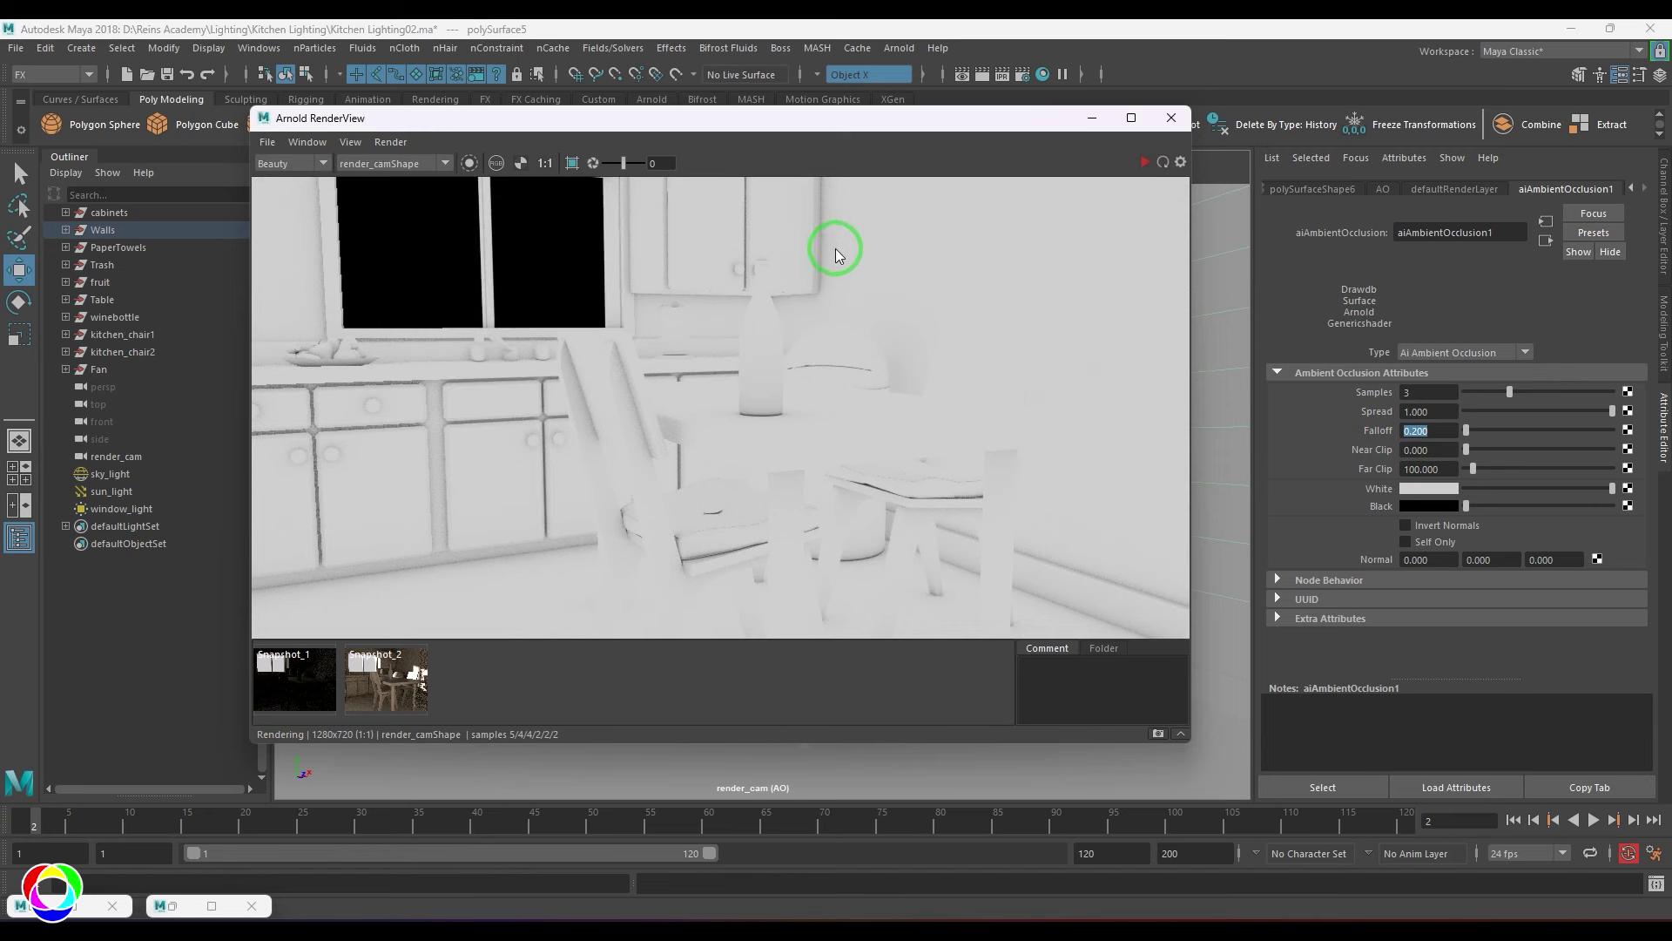
Set the ambient occlusion shader's falloff to 0.1, re-render the preview and fit the whole image in view
click(1429, 431)
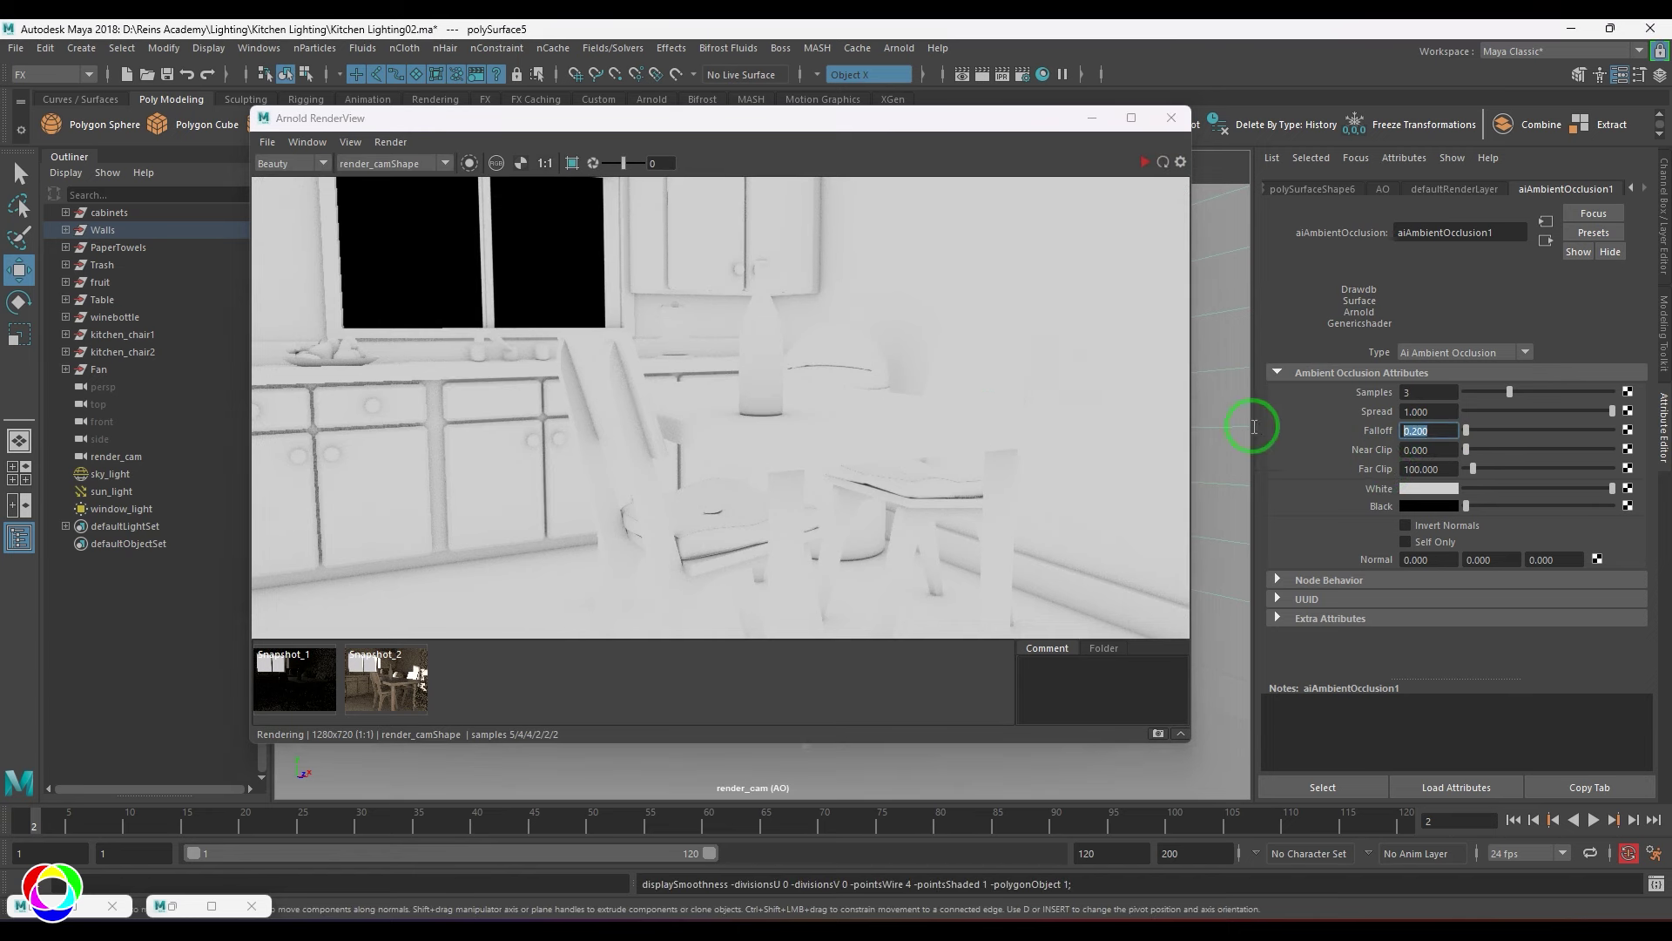
text(0.1)
key(Return)
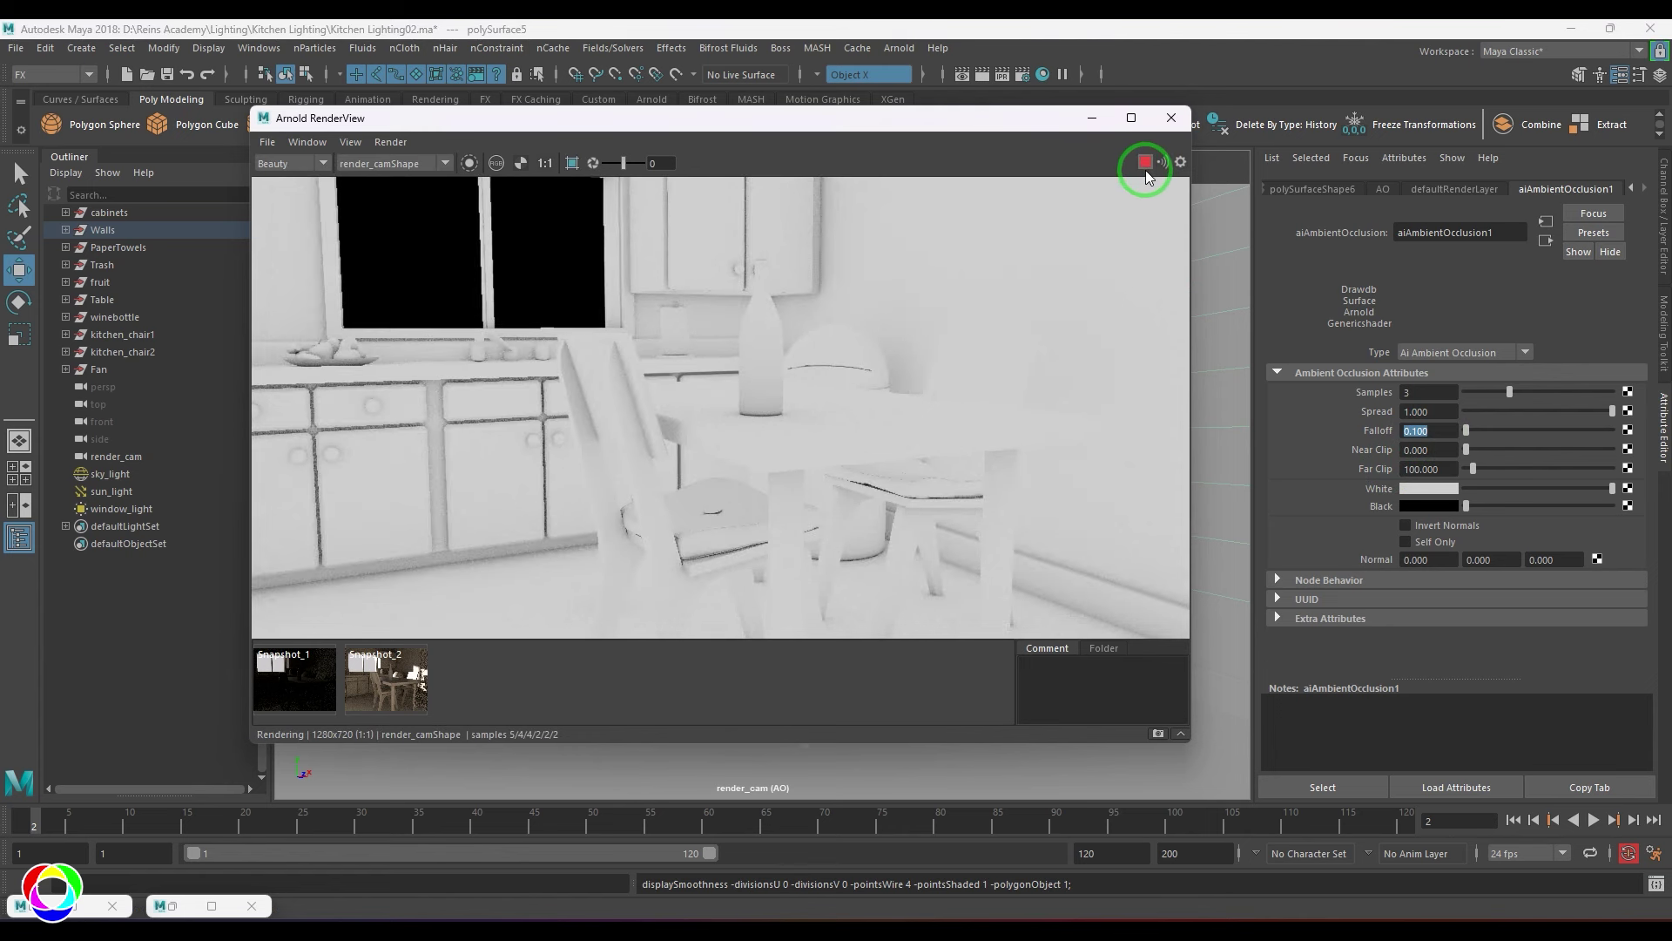
click(1146, 164)
key(f)
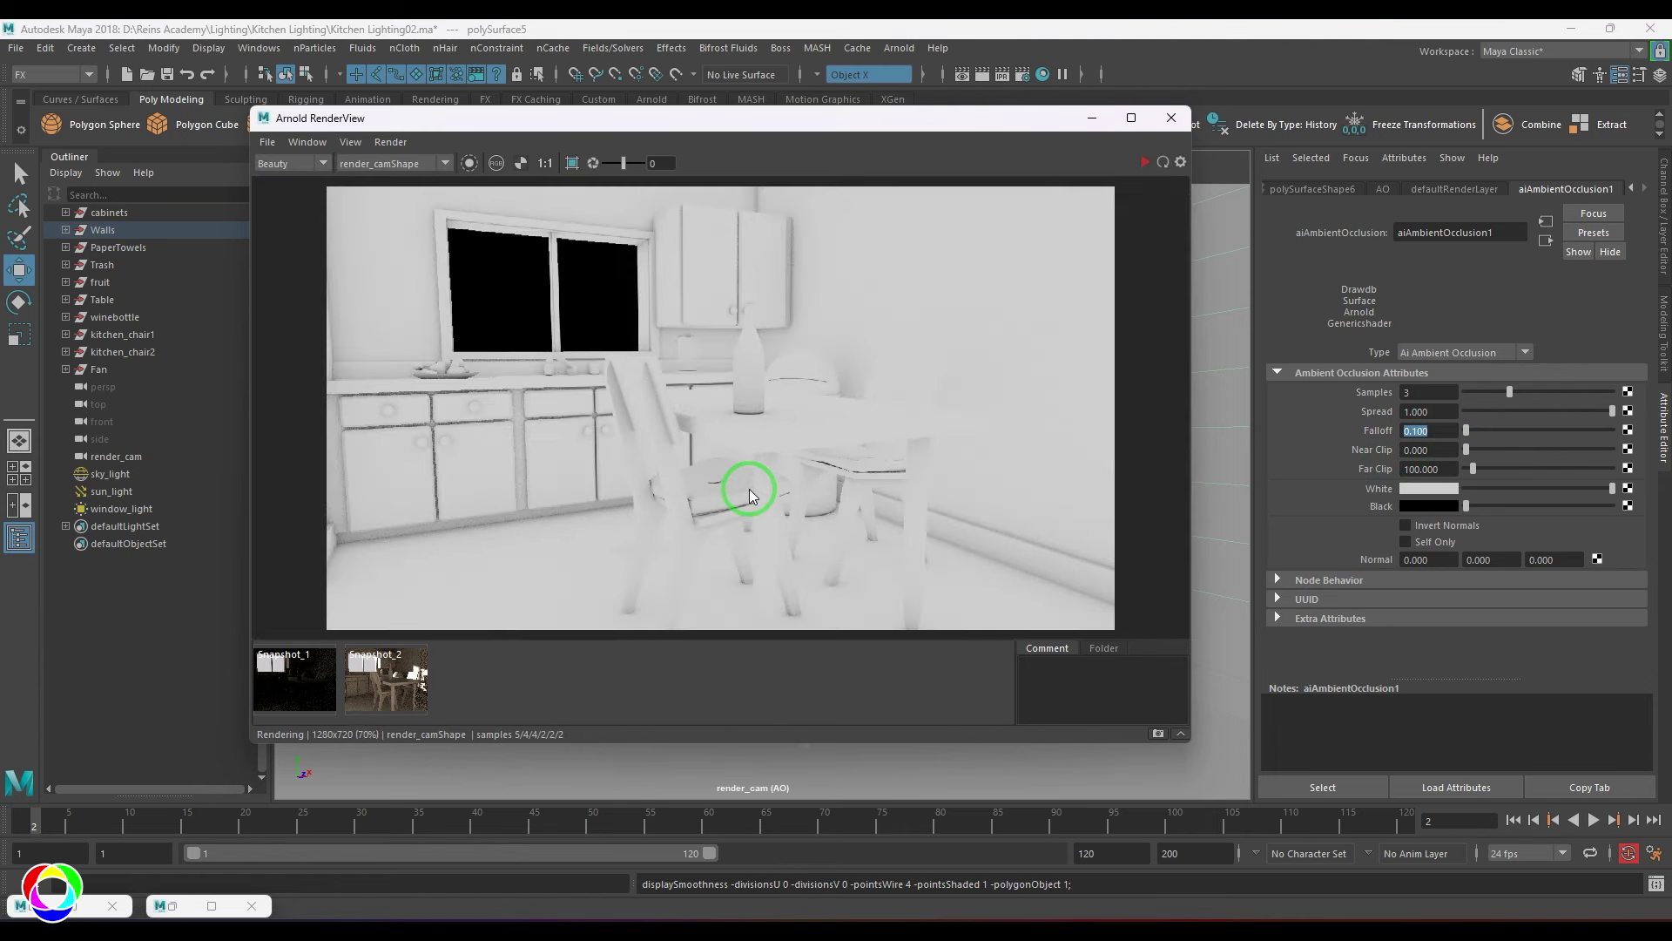
Check the light layer's AOVs in its render settings, make that layer non-renderable and return to the AO layer
click(1655, 252)
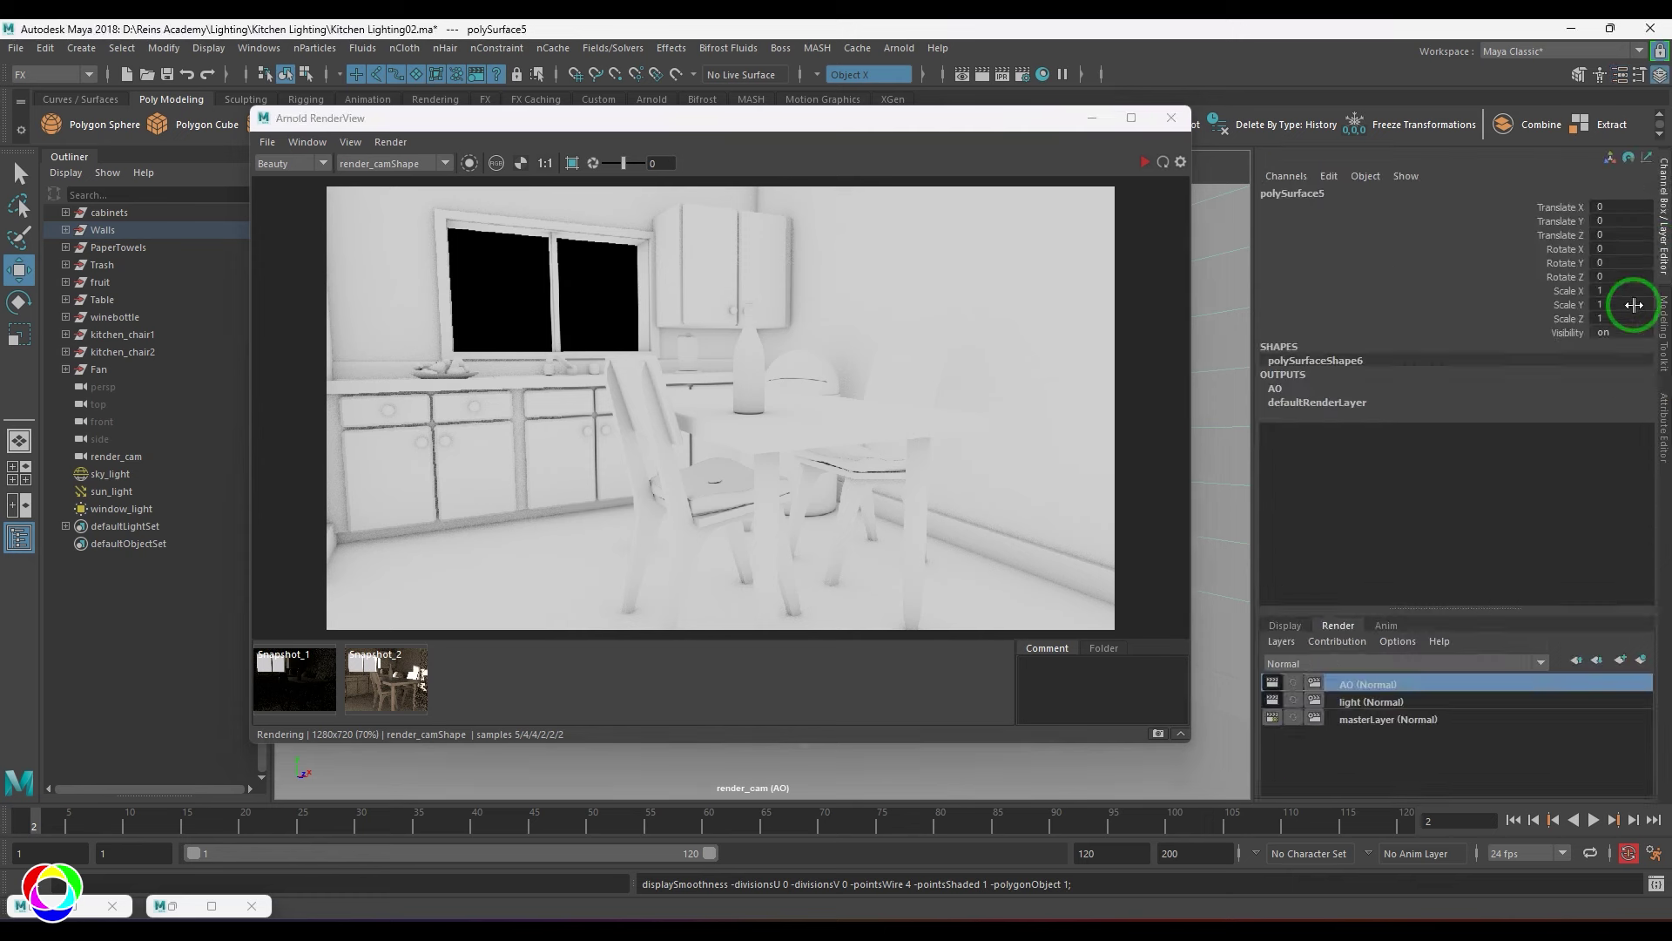
click(1314, 706)
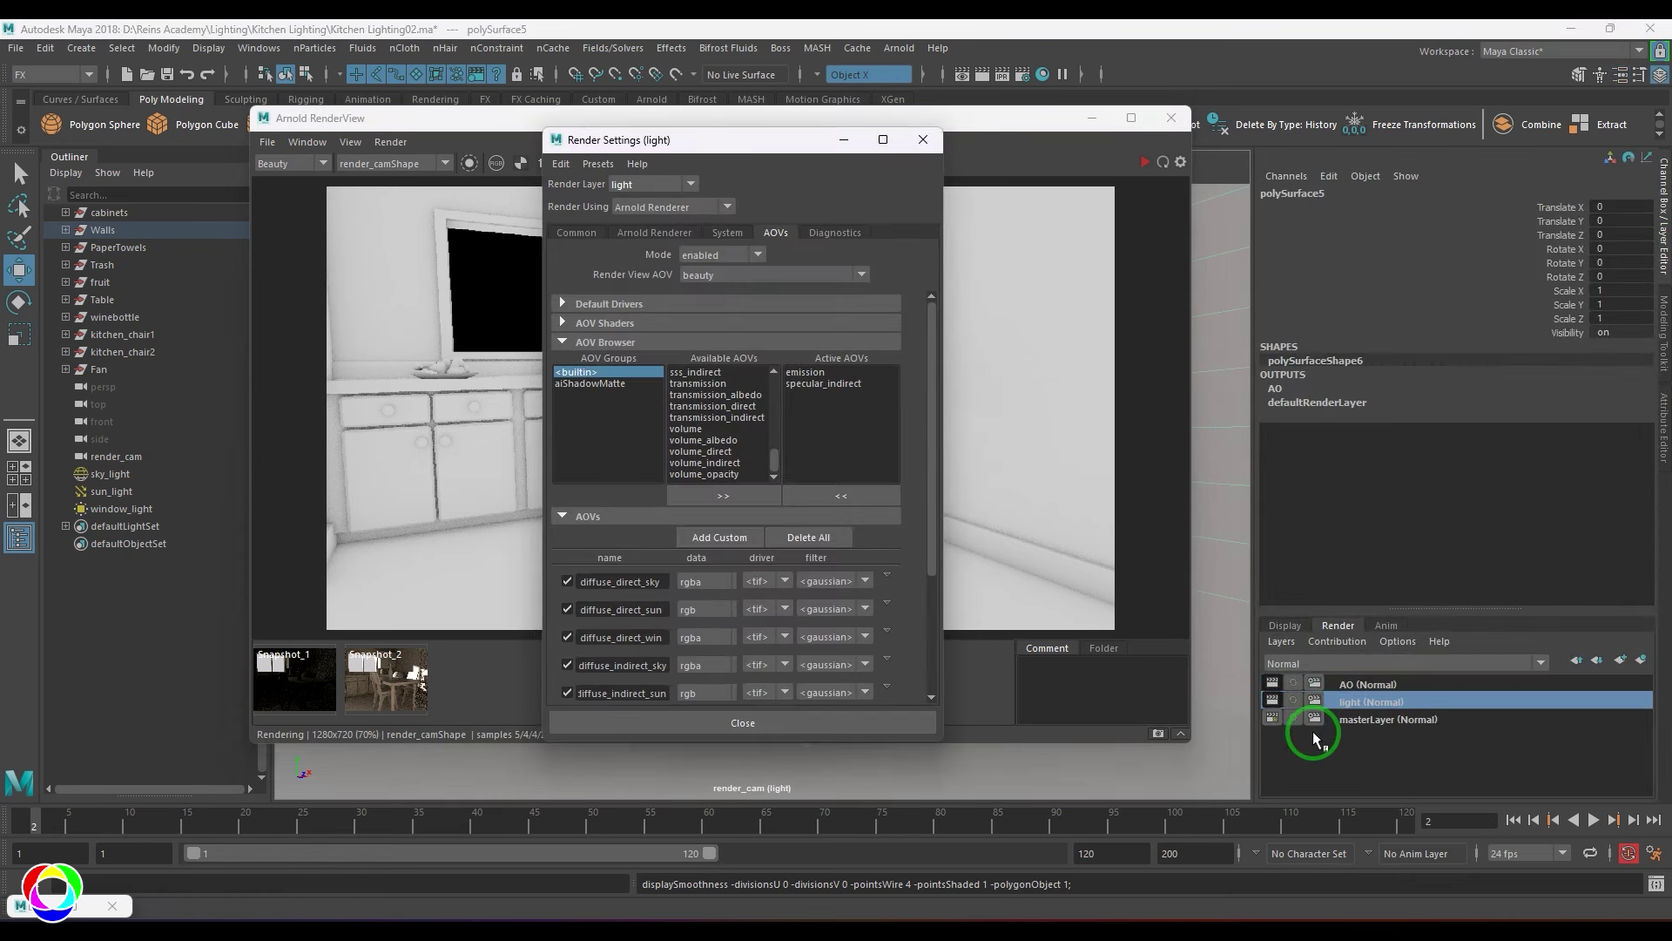
click(1276, 704)
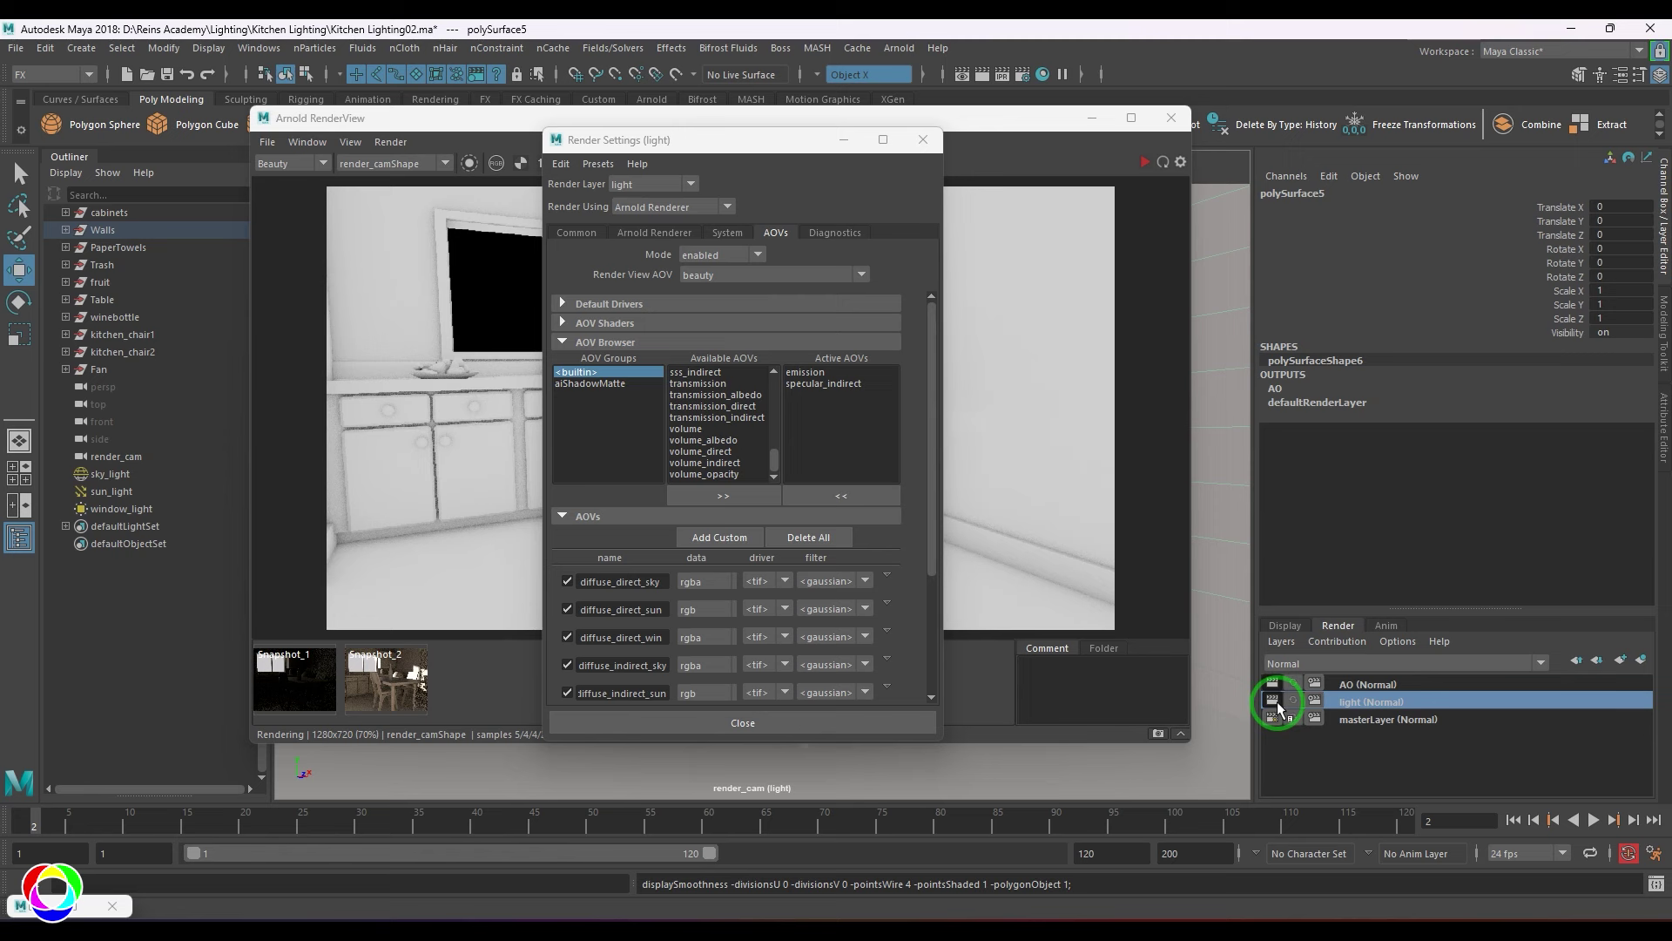
click(923, 139)
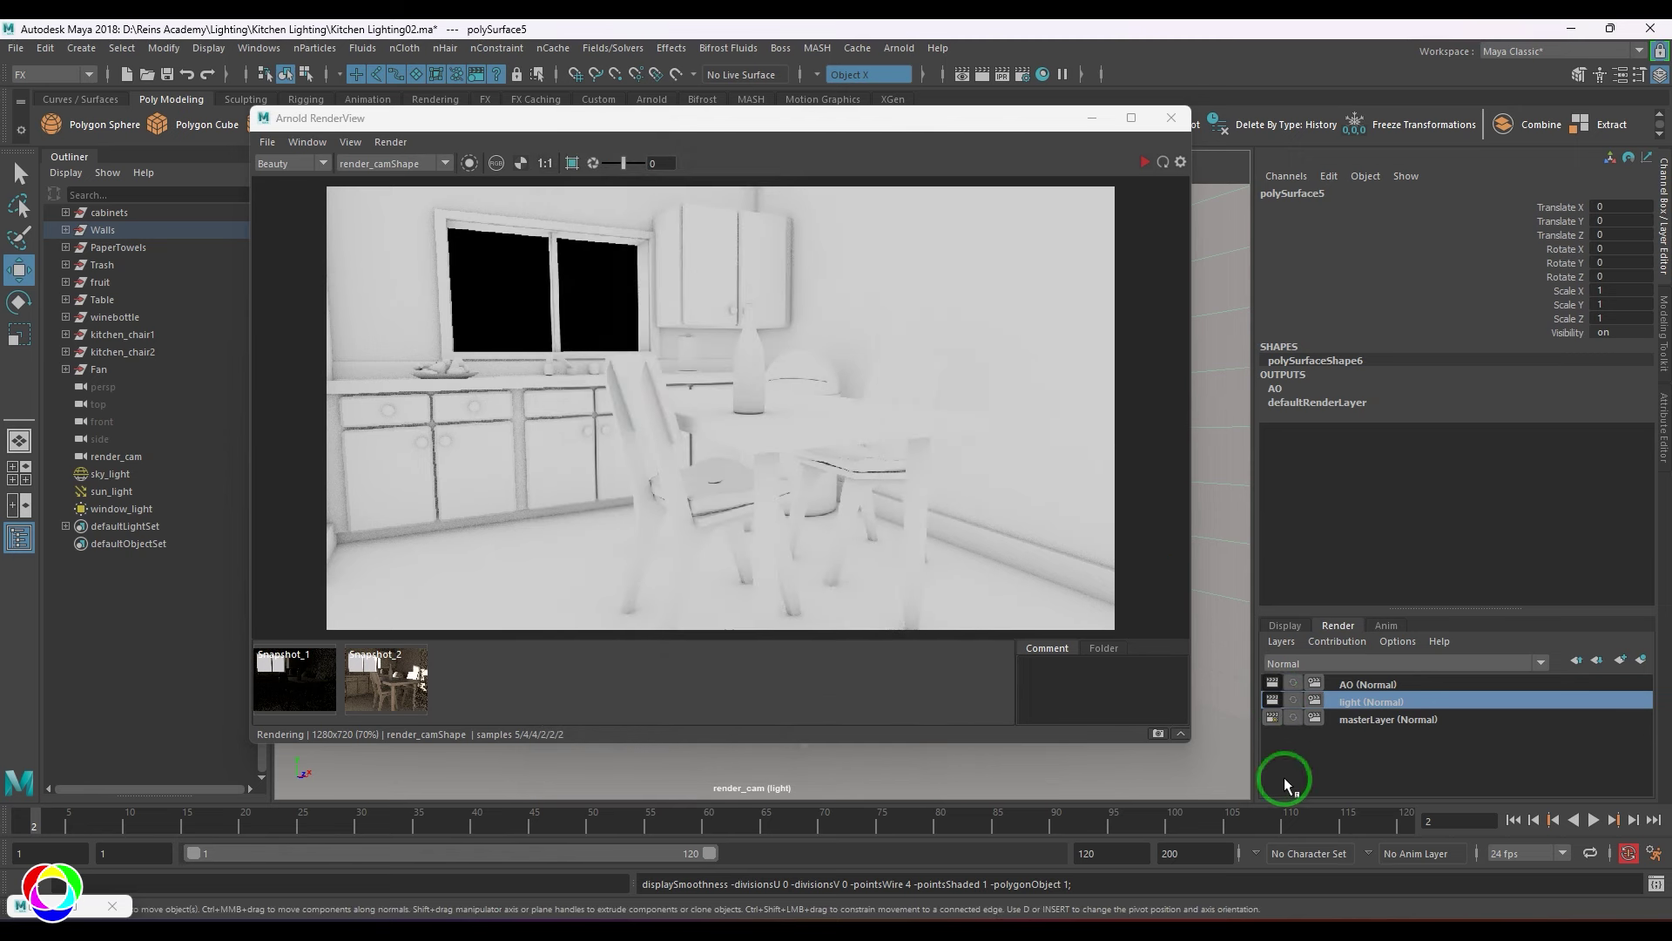
click(1360, 684)
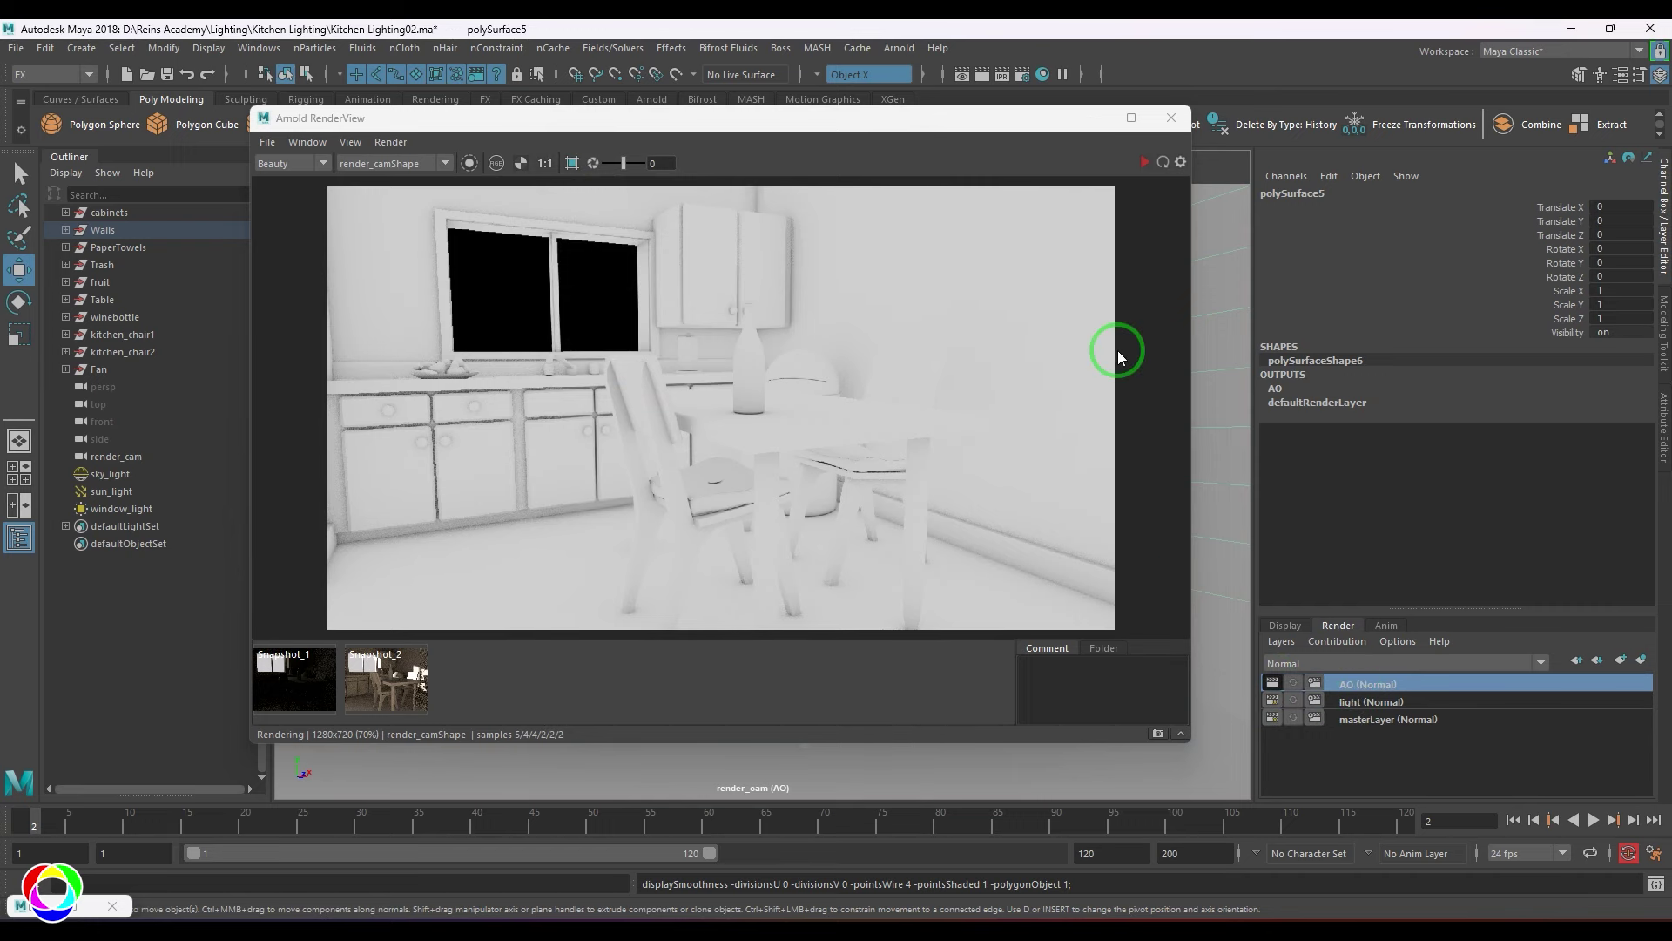
Close the Arnold RenderView, restore the Render View and run a sequence render of the AO layer with render_cam
click(1170, 118)
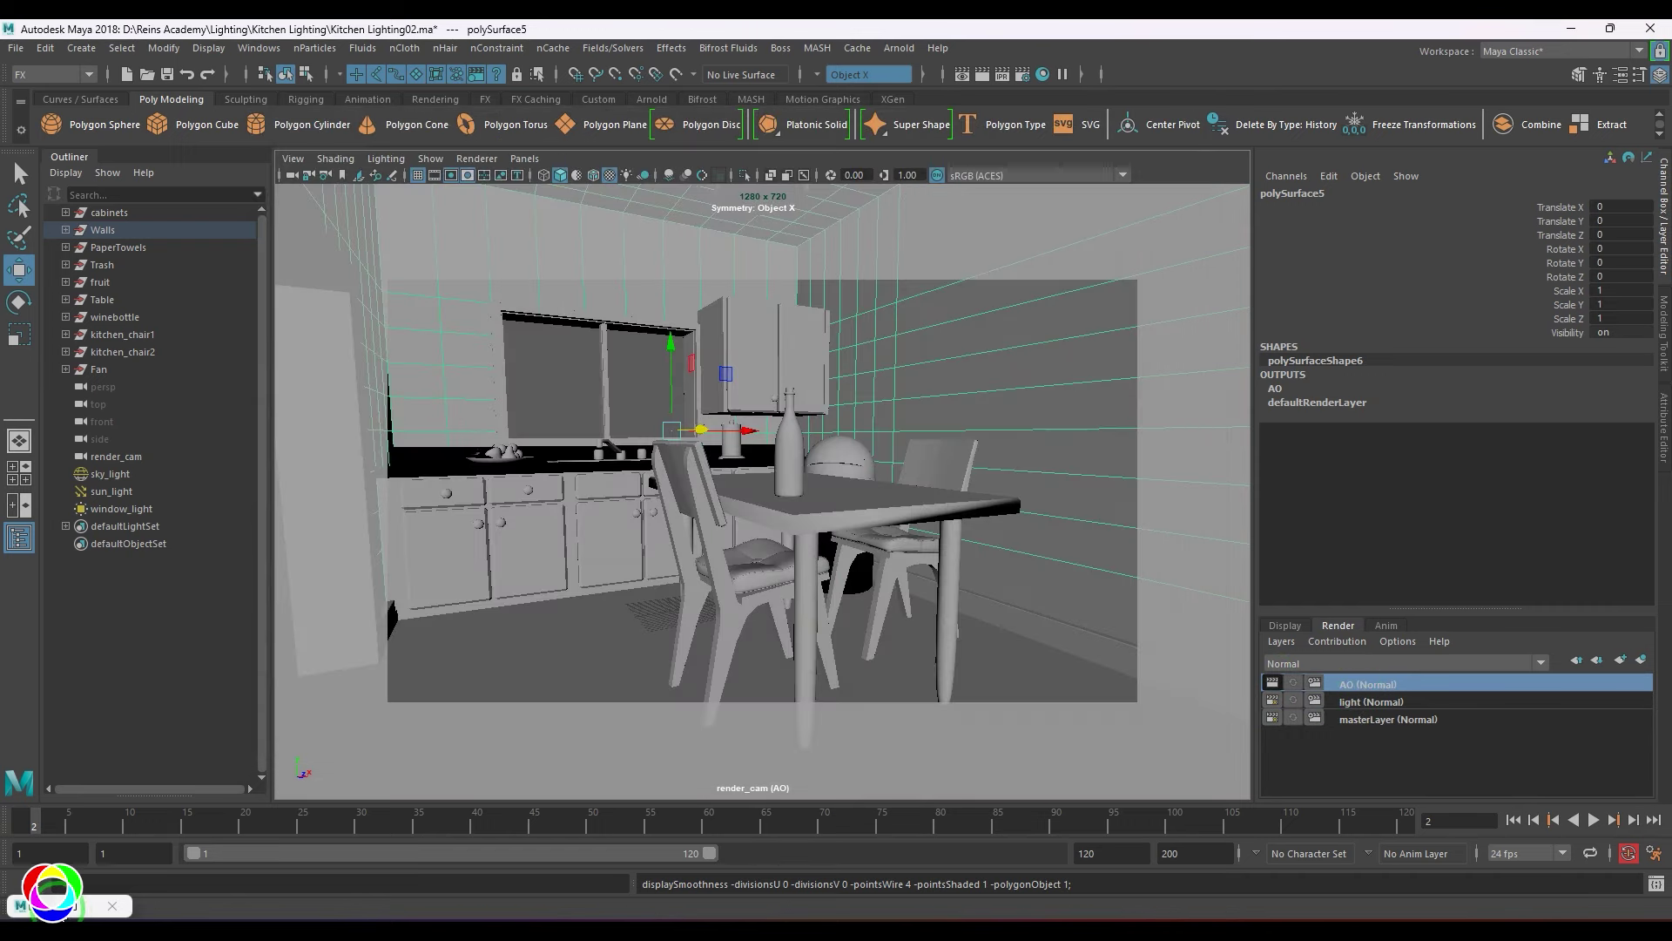
click(63, 907)
drag(702, 280, 611, 80)
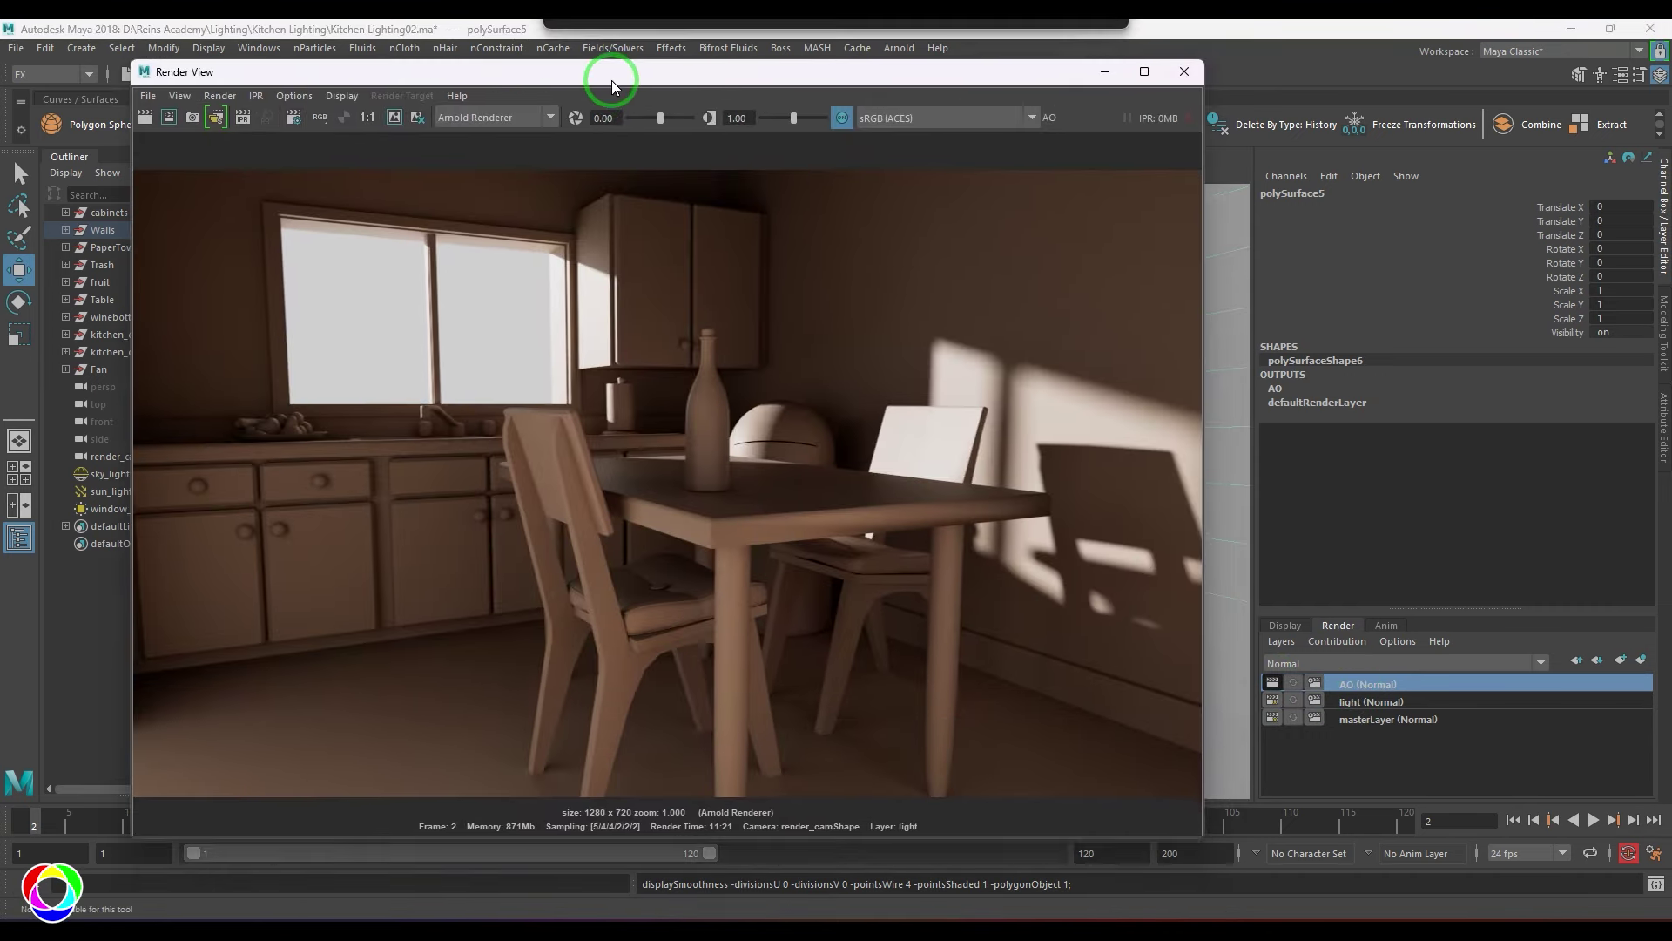
click(228, 101)
click(389, 241)
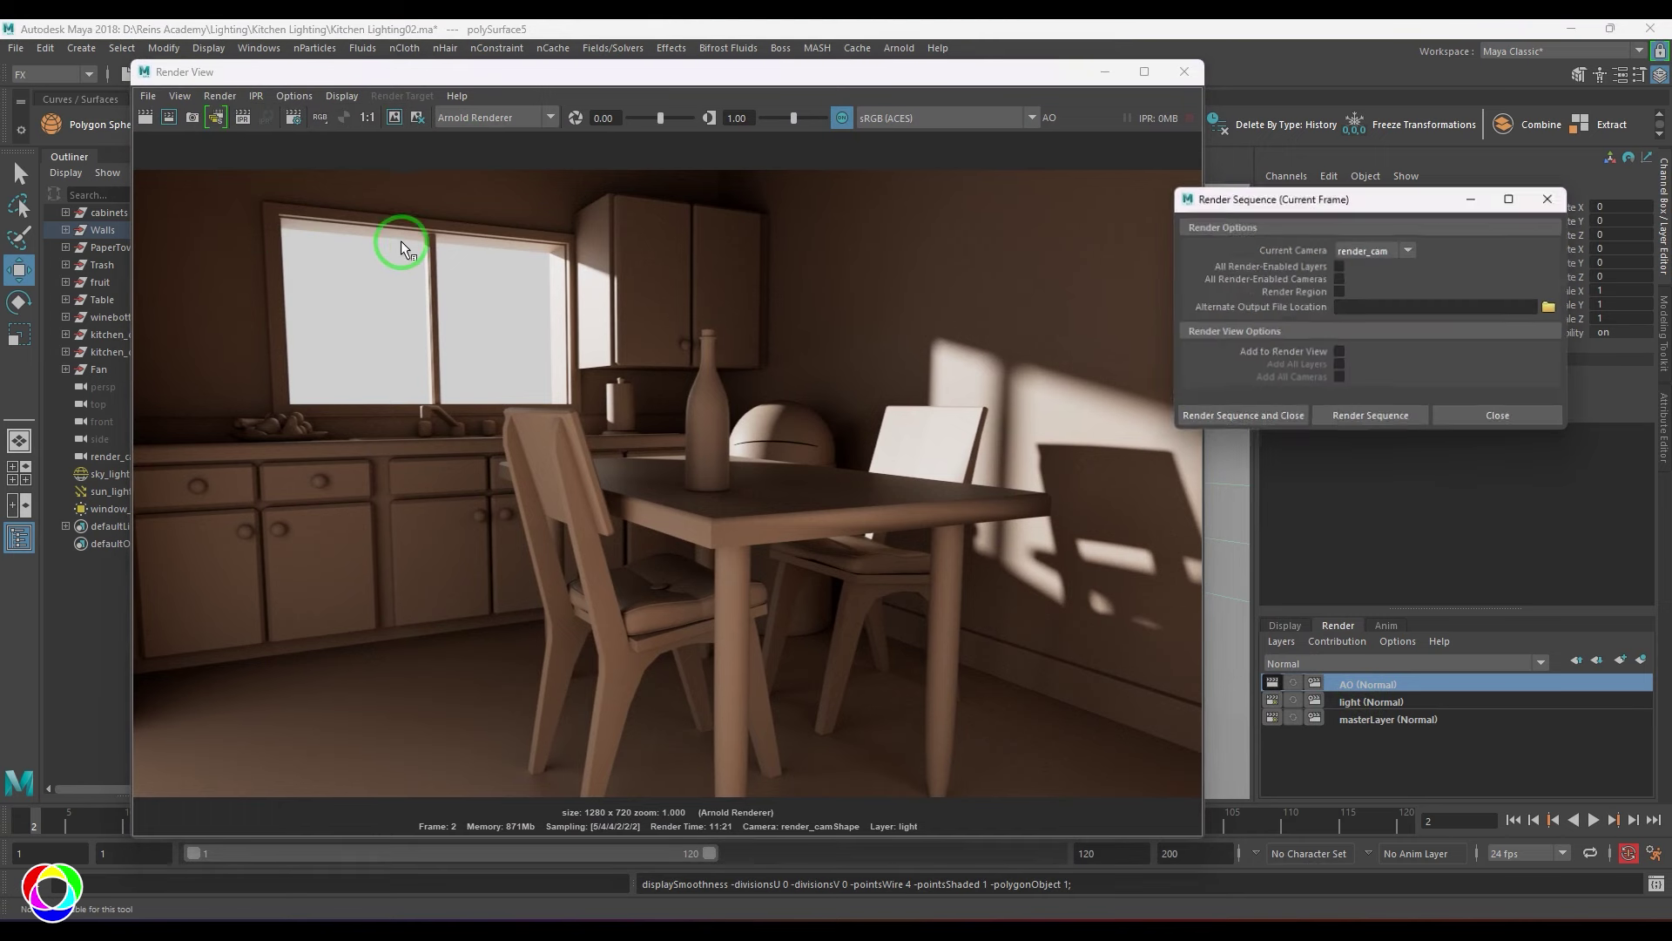
click(1258, 416)
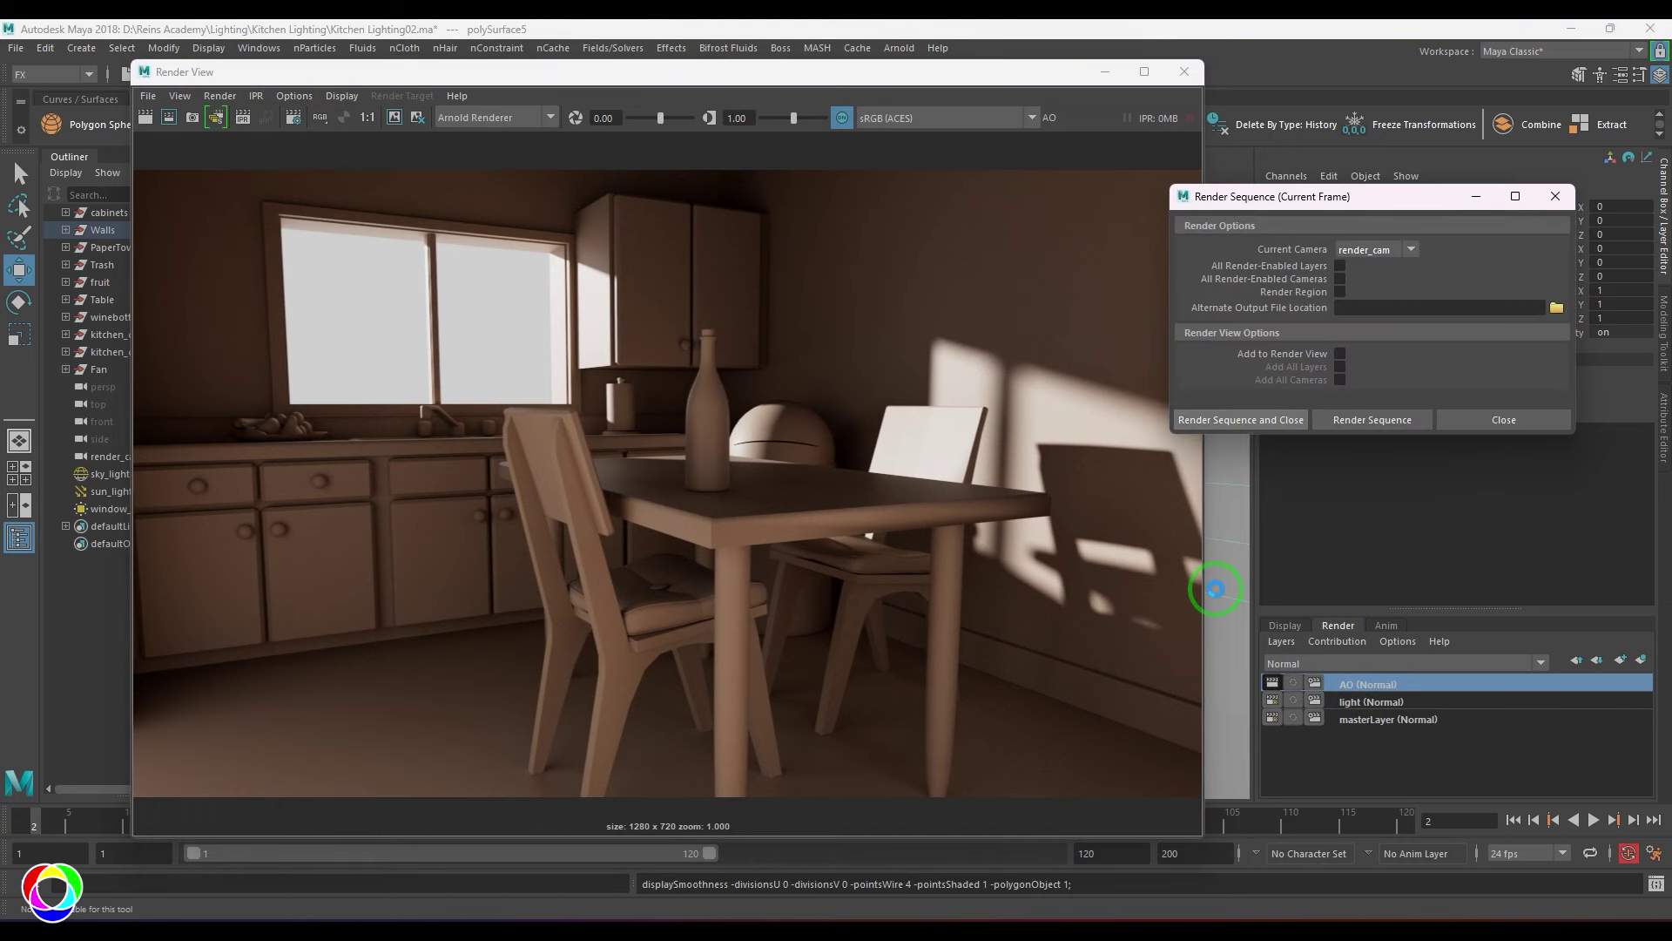
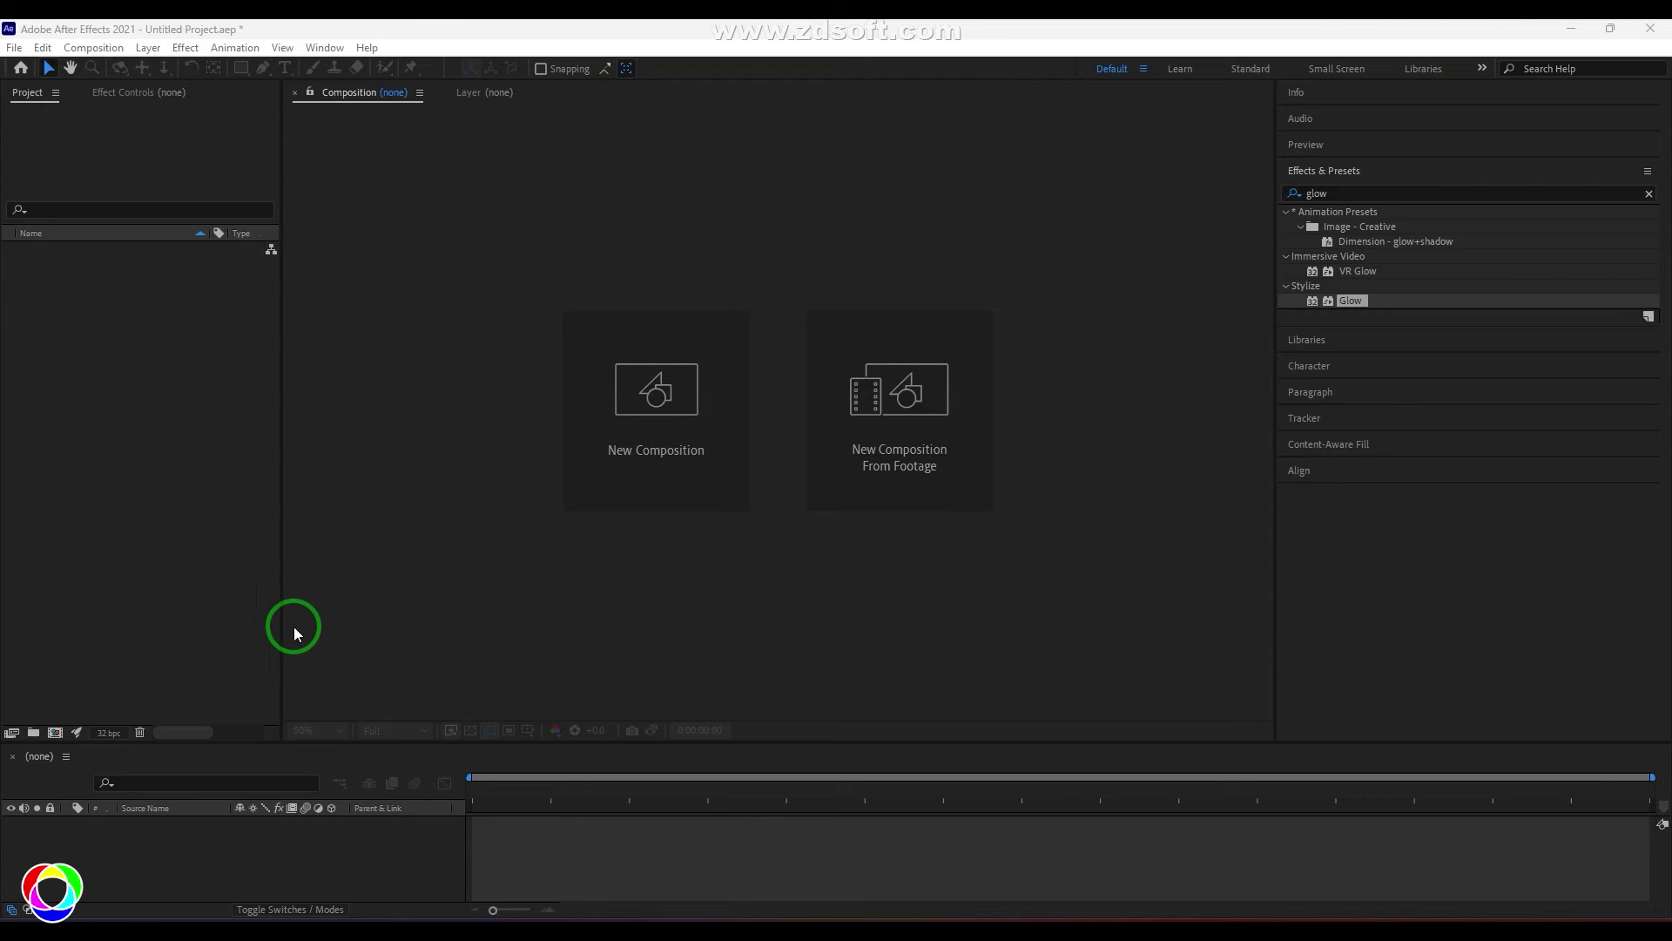
Switch to After Effects and create a new composition 1280 px wide and 720 px high
click(601, 431)
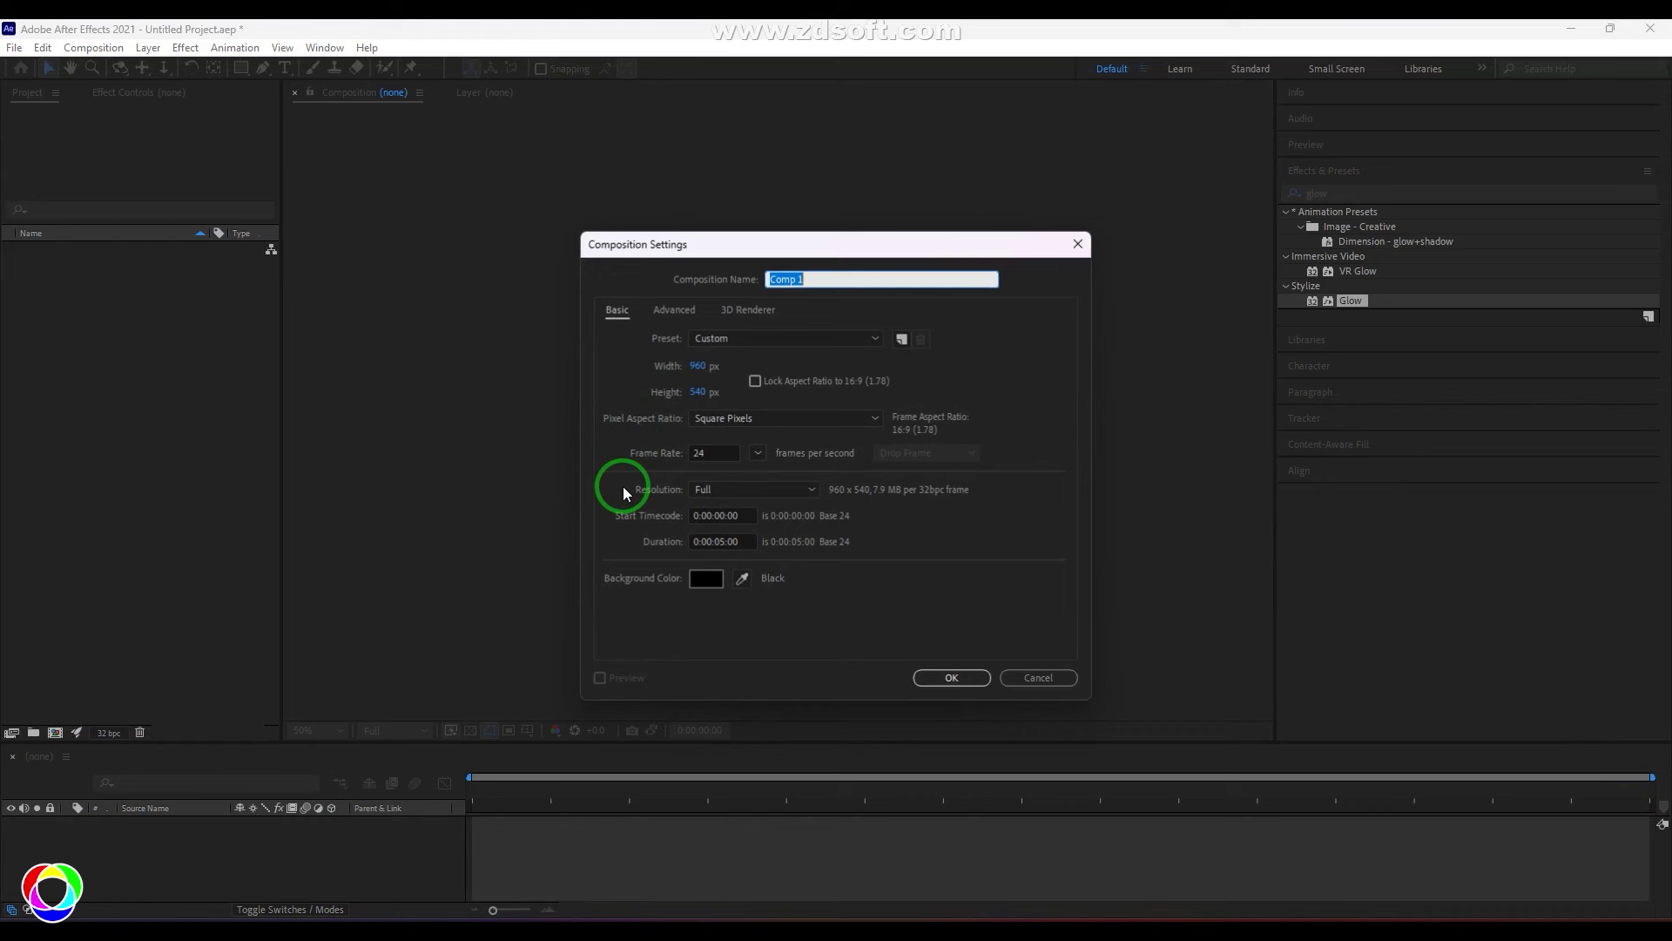
click(697, 367)
text(1280)
key(Tab)
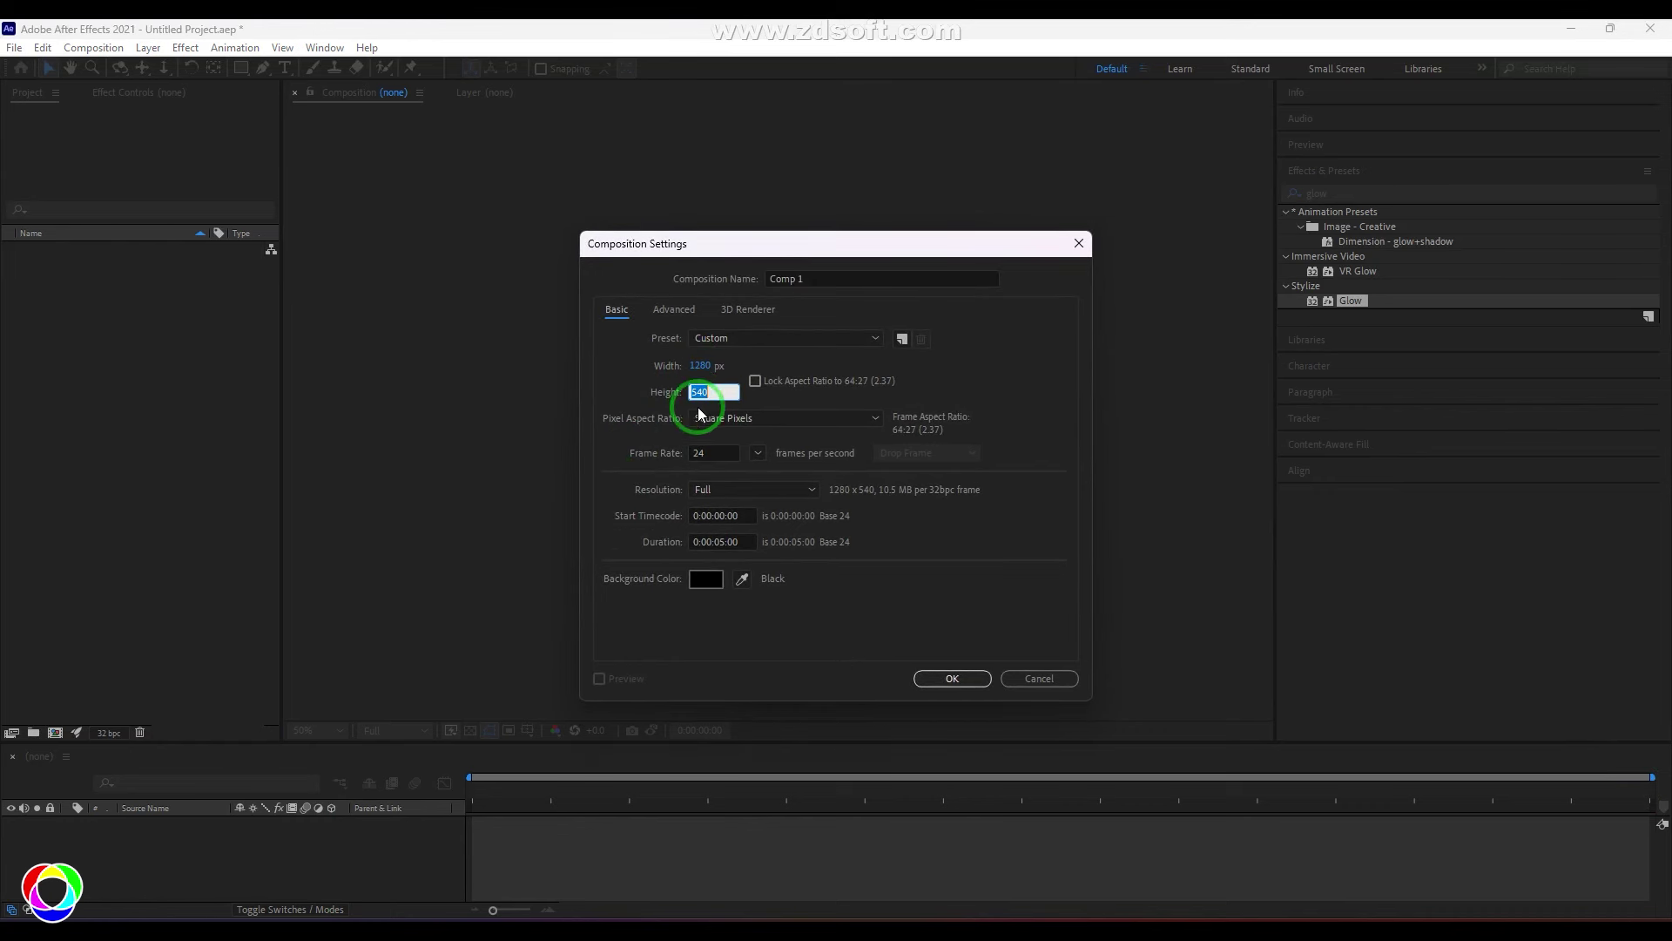
text(720)
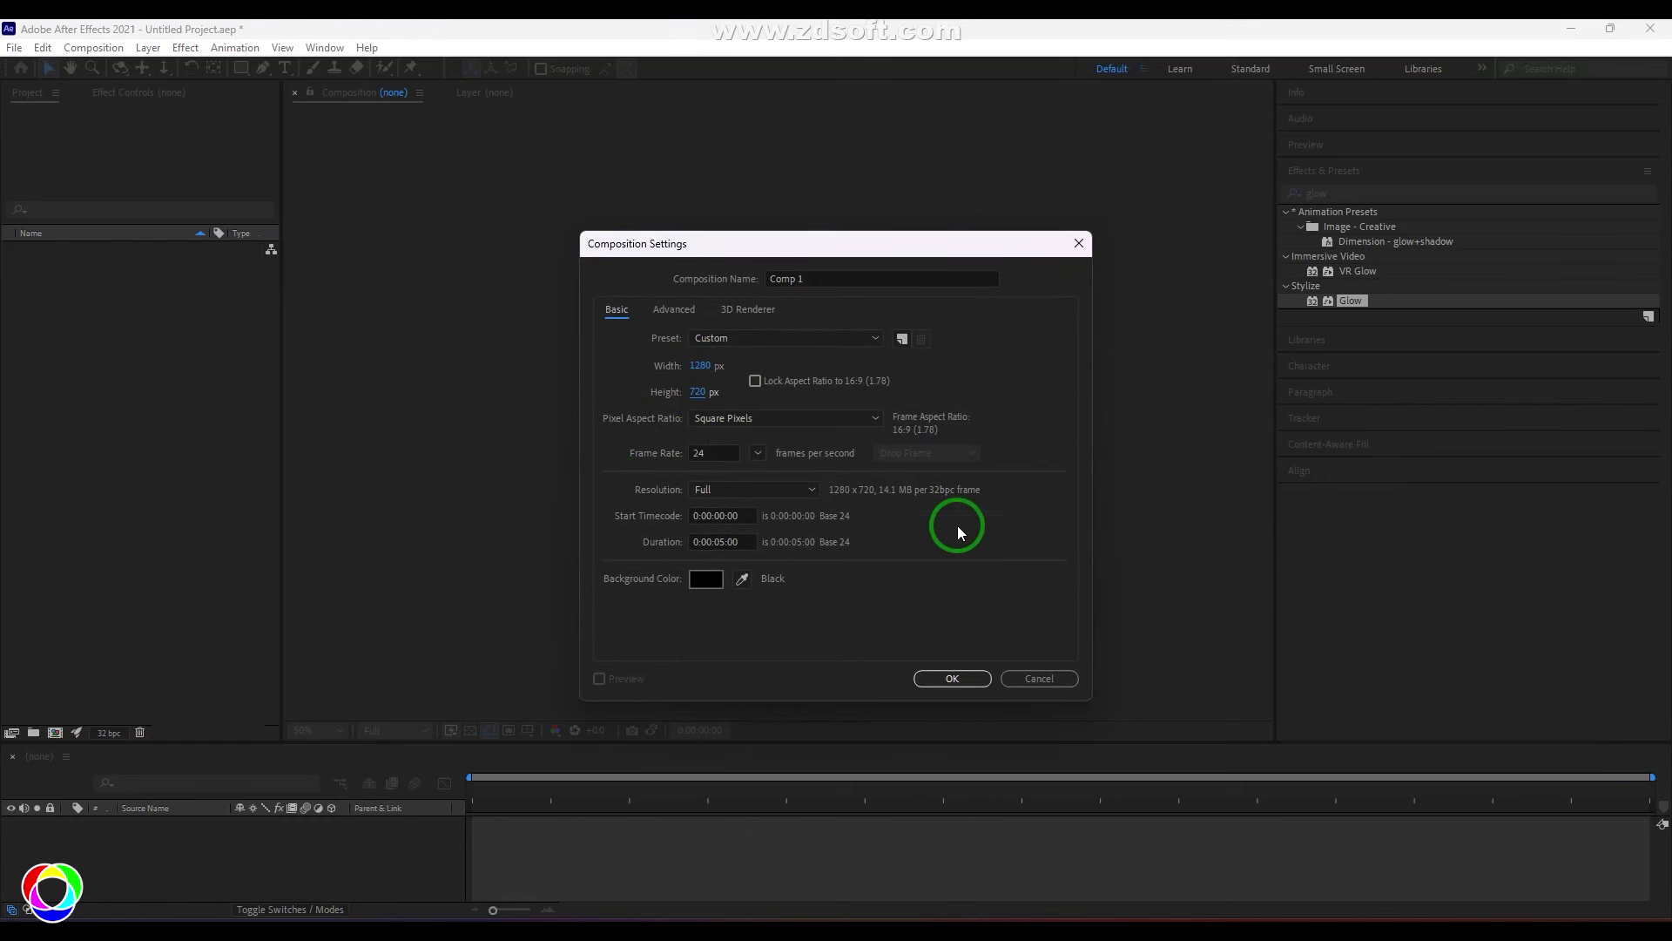
click(933, 684)
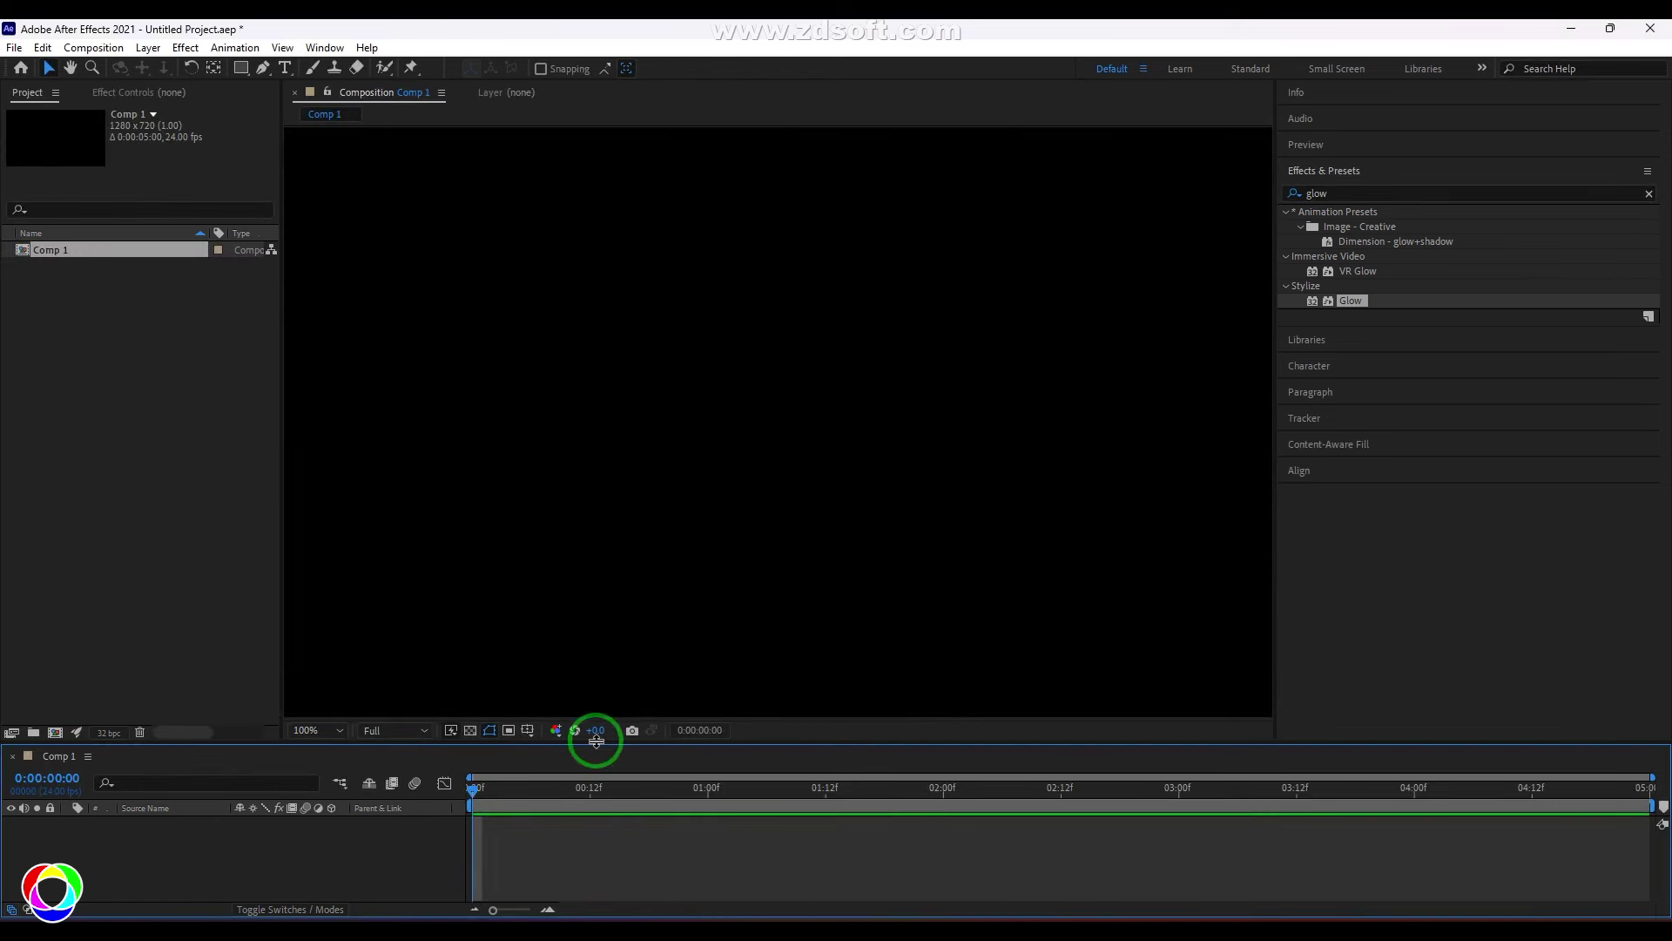
right_click(75, 381)
click(106, 389)
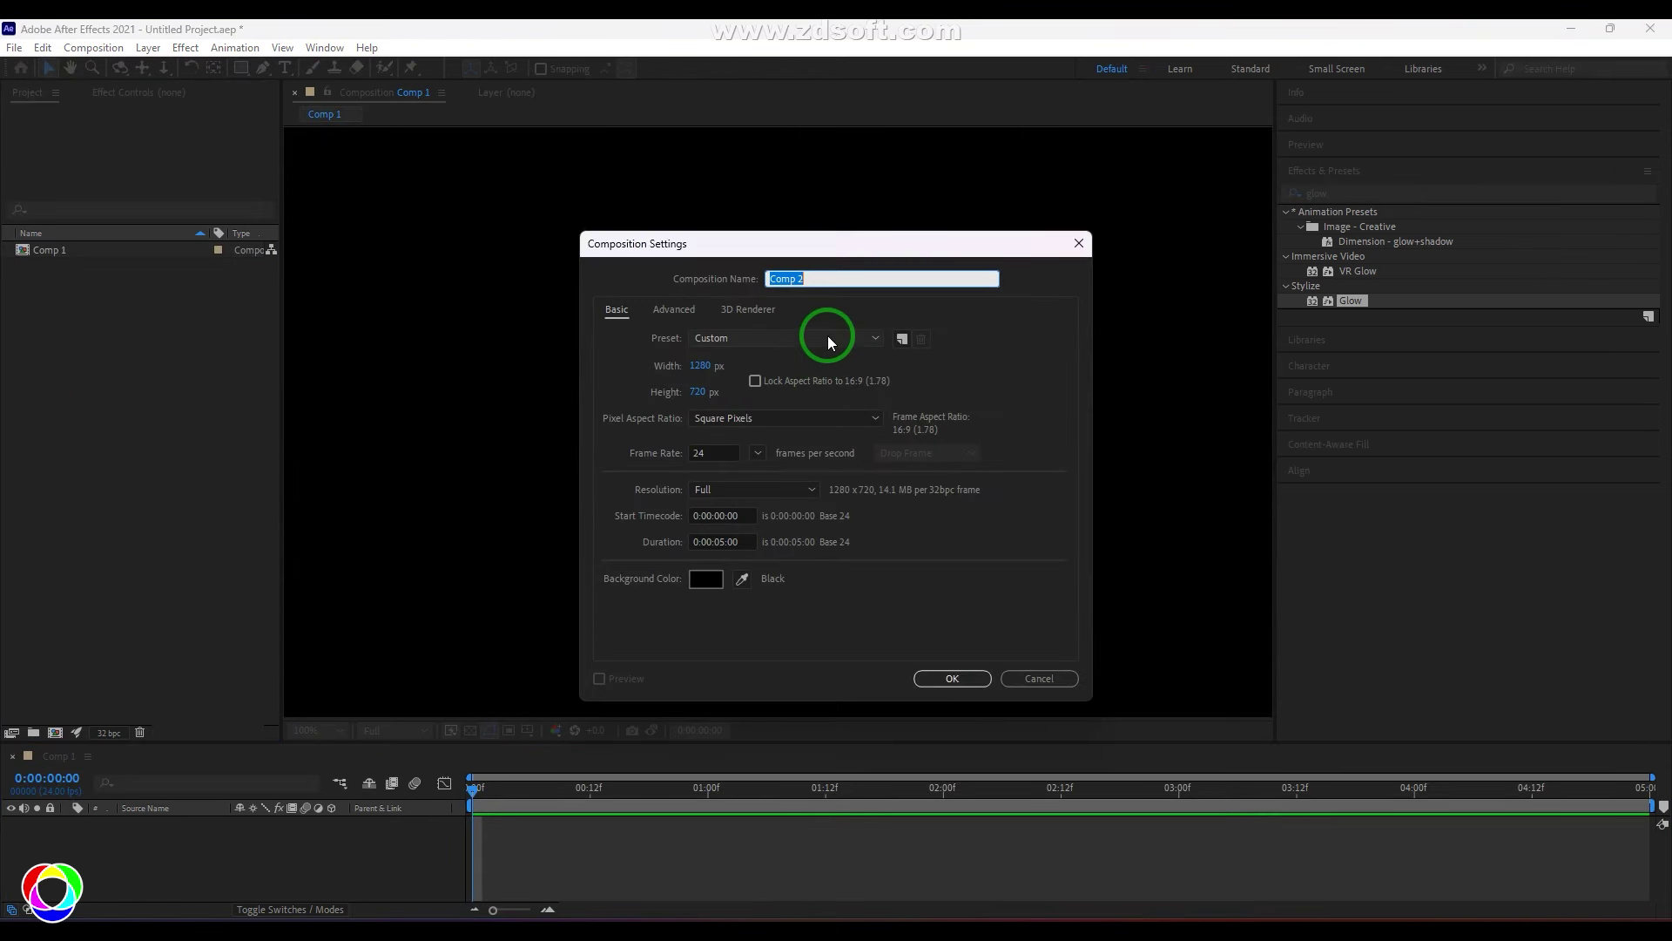
click(830, 343)
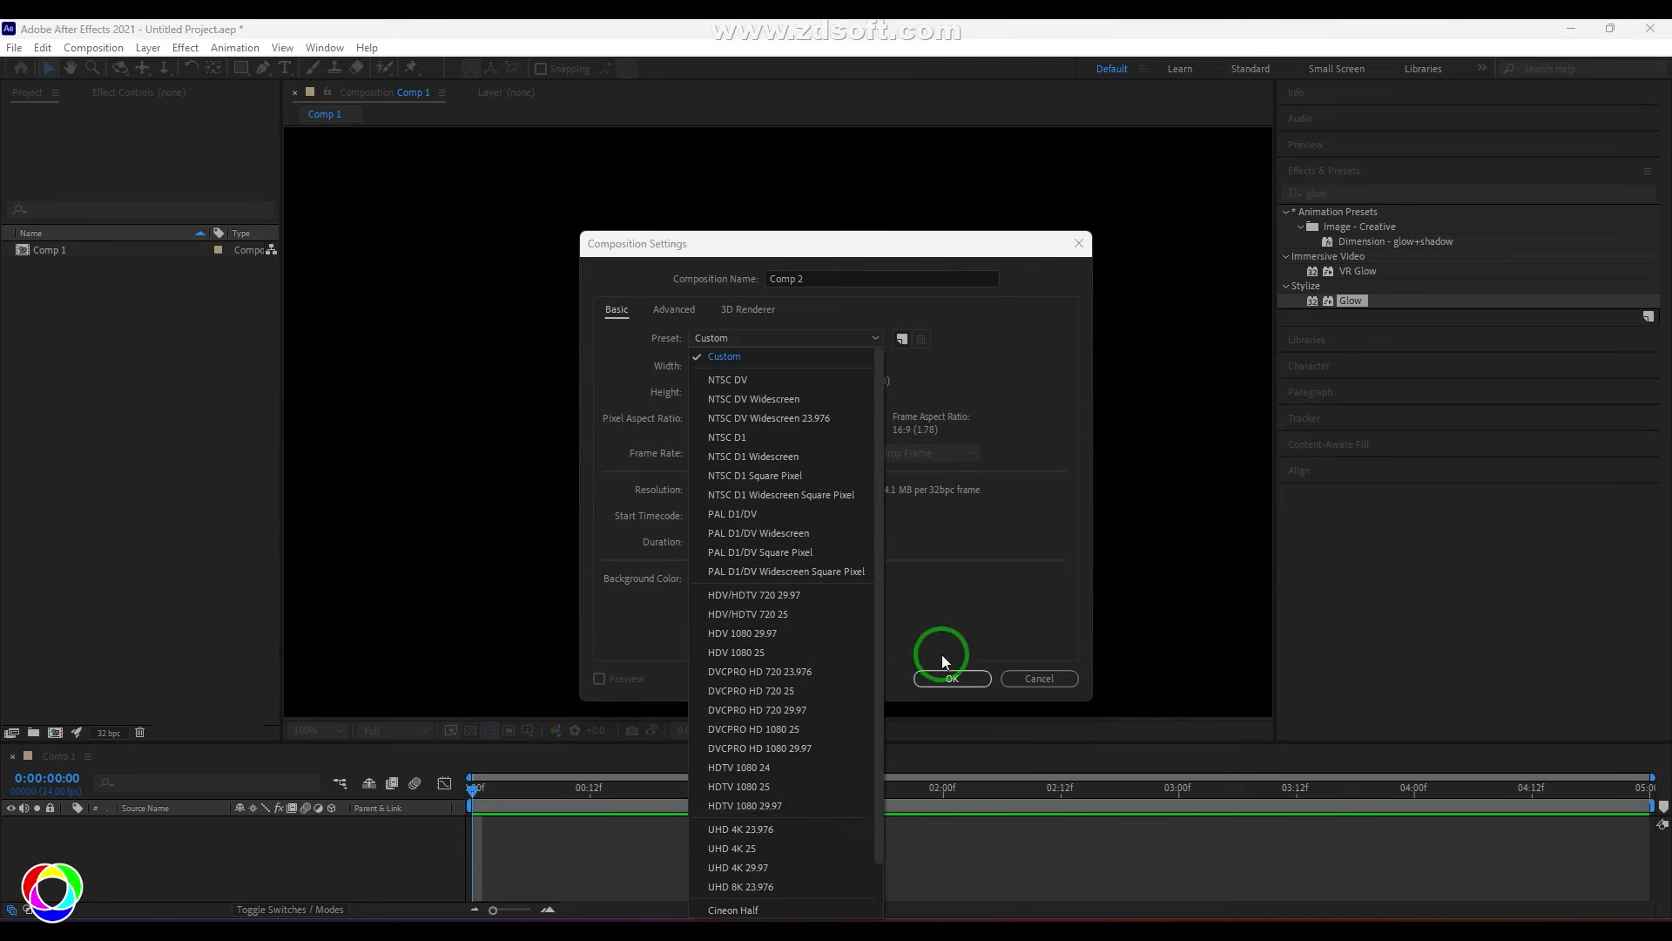
click(1021, 643)
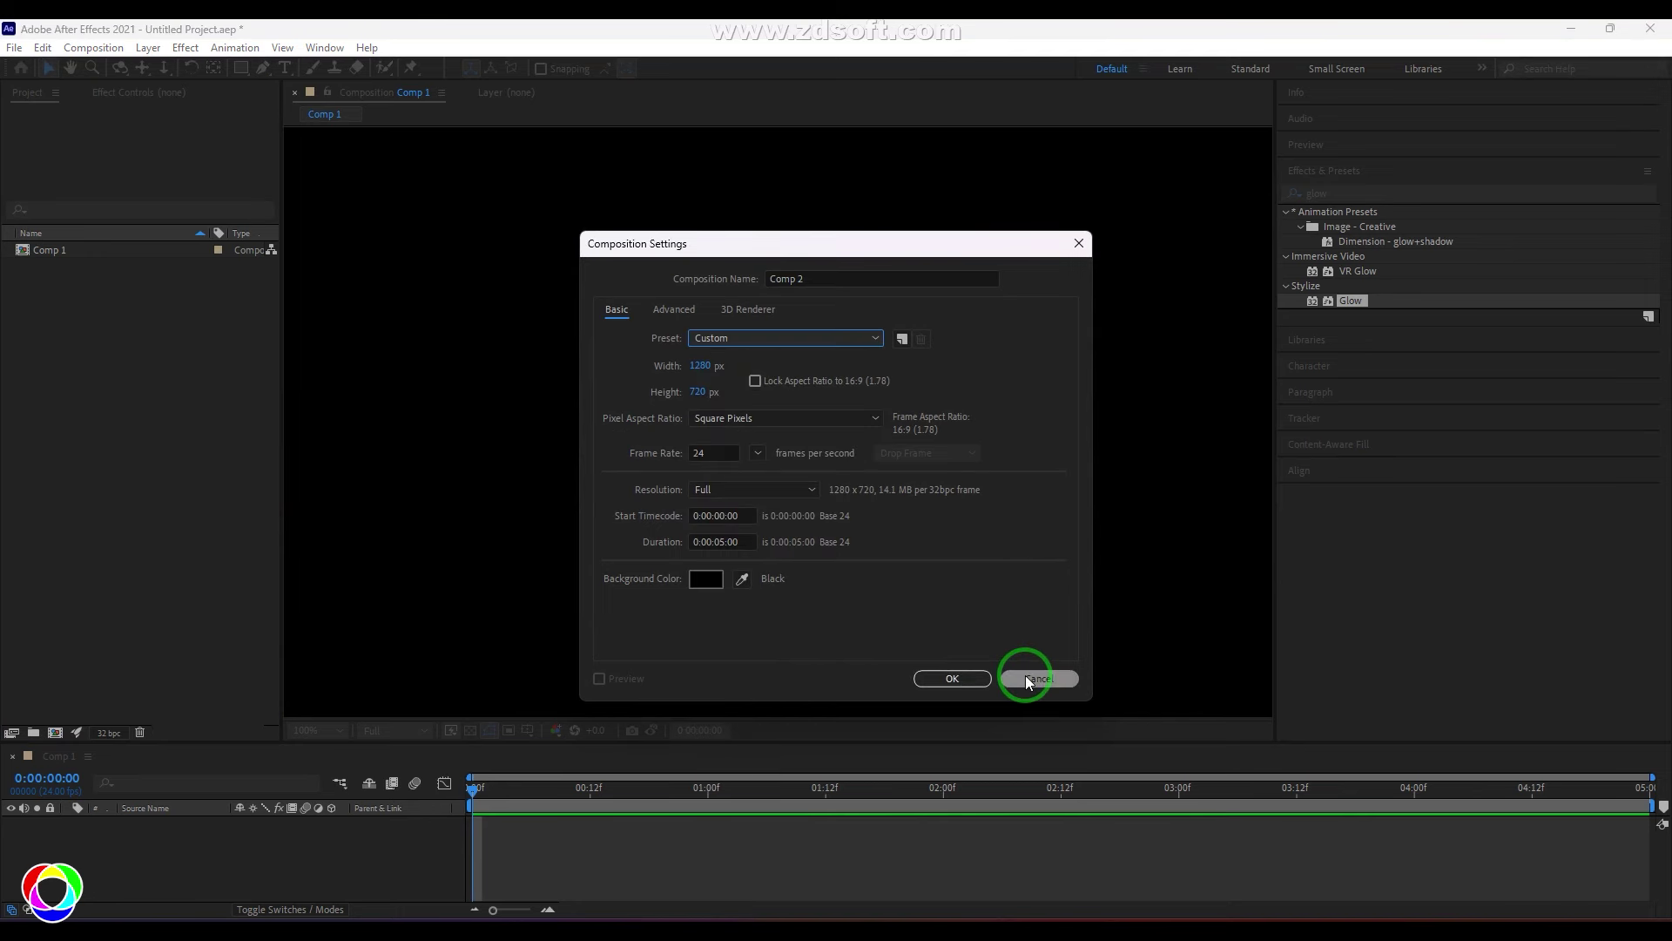
click(1026, 676)
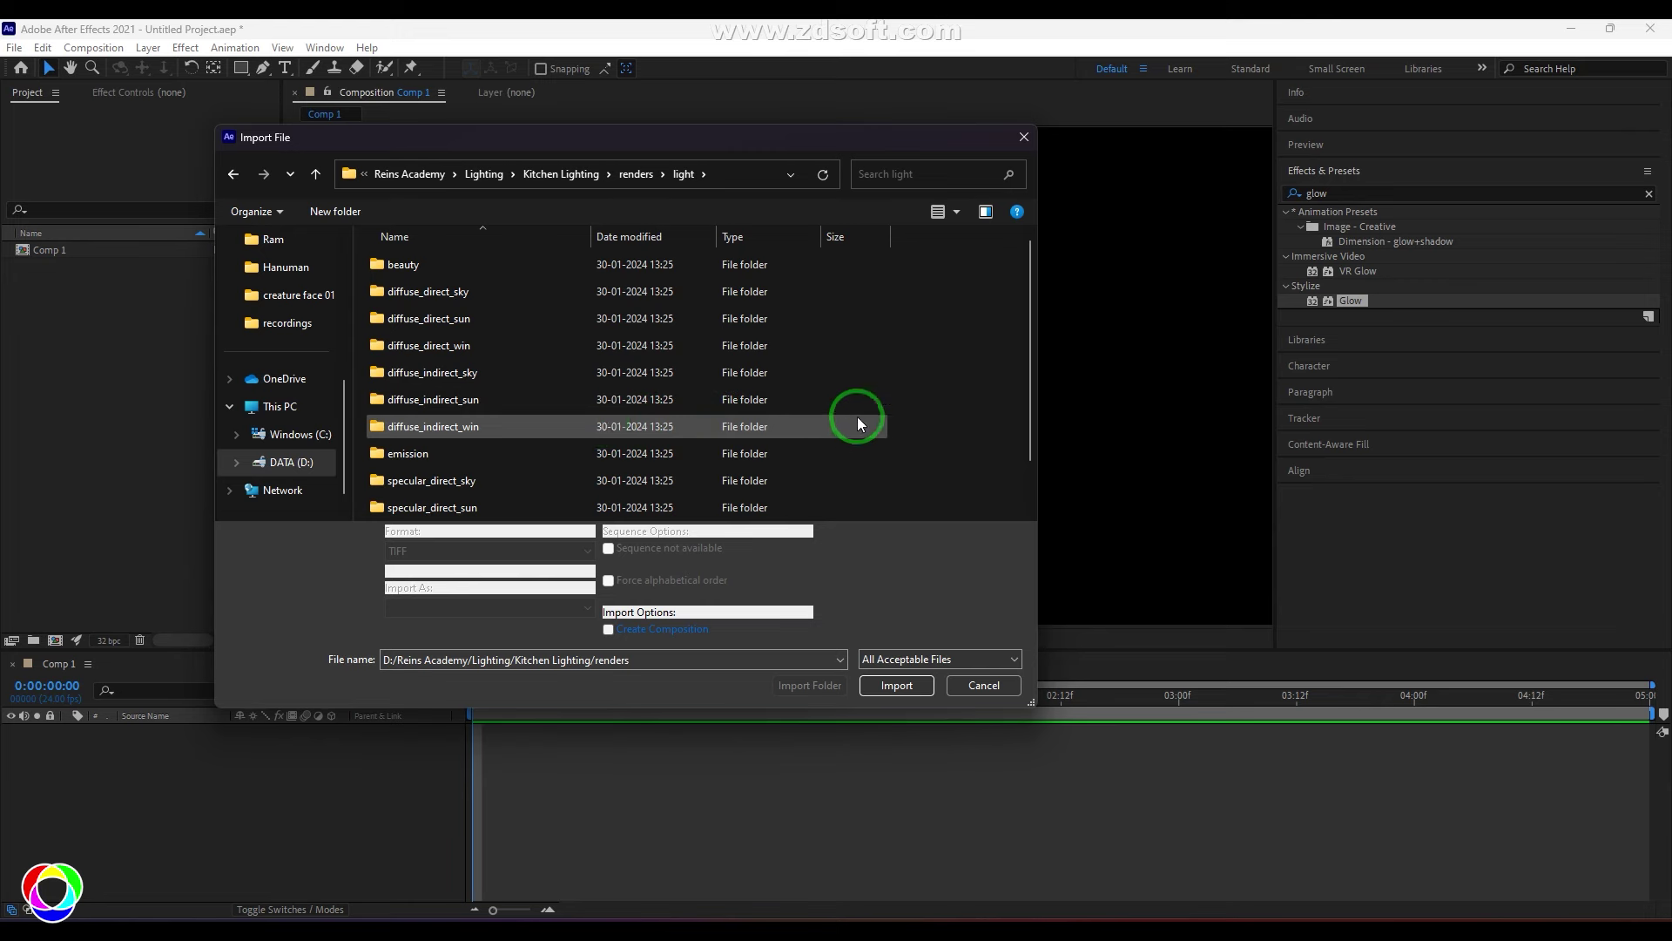
Import the kitchen image from the beauty folder of the AO renders and add it as a layer to Comp 1
key(alt+Up)
double_click(387, 268)
double_click(400, 269)
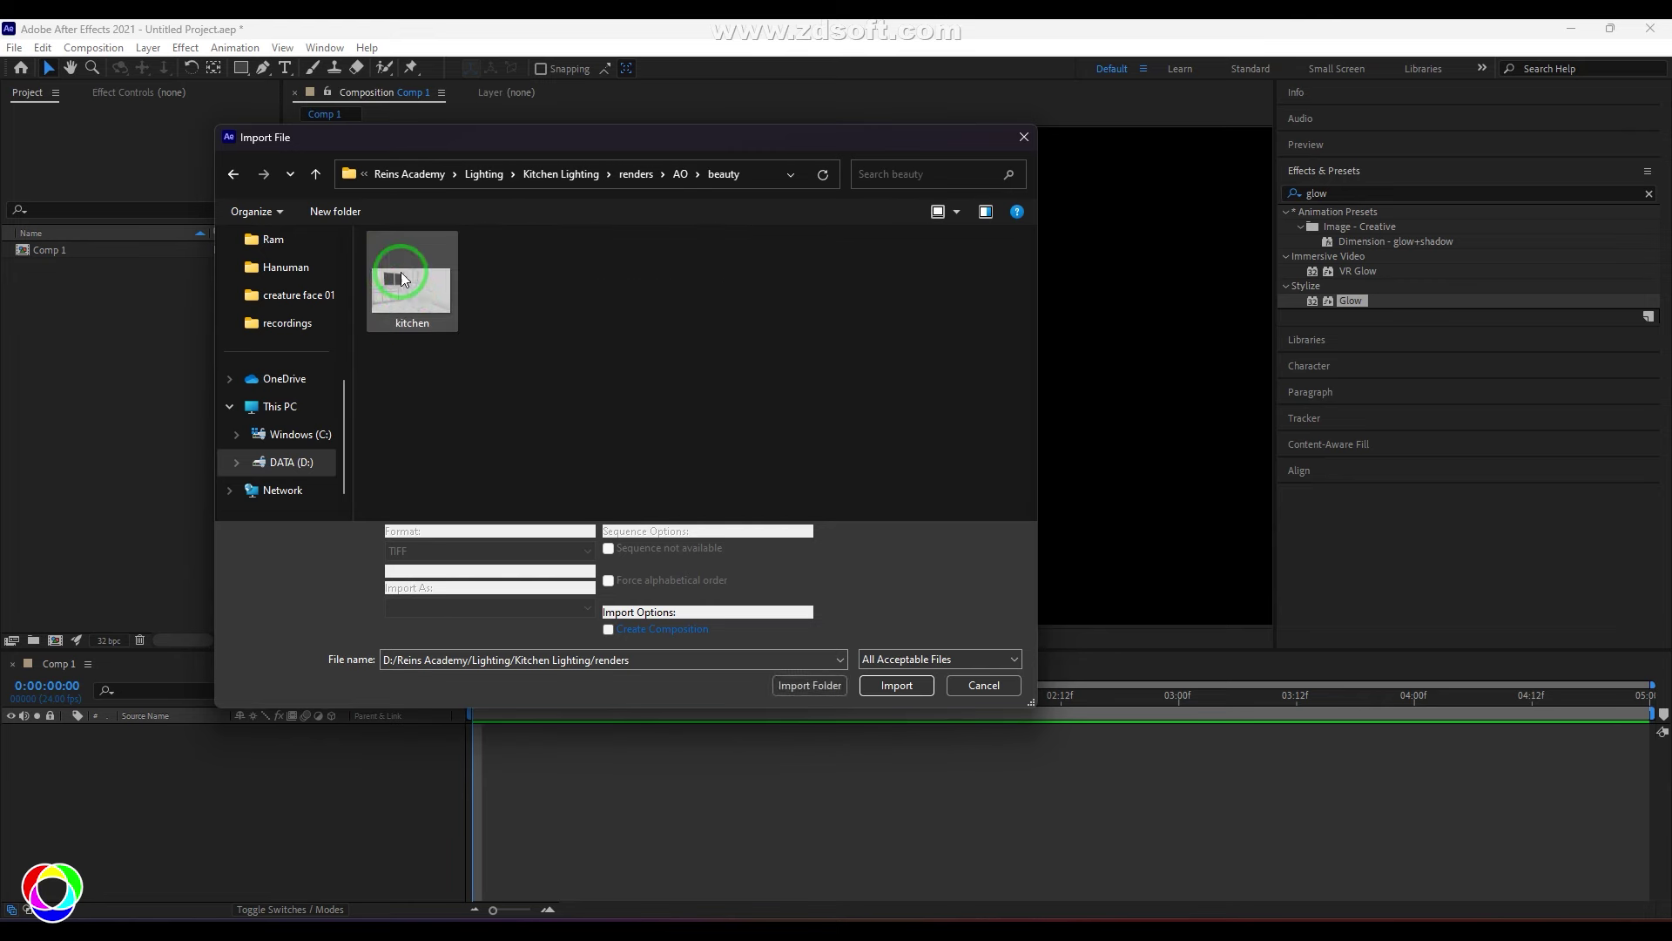
click(400, 272)
click(897, 684)
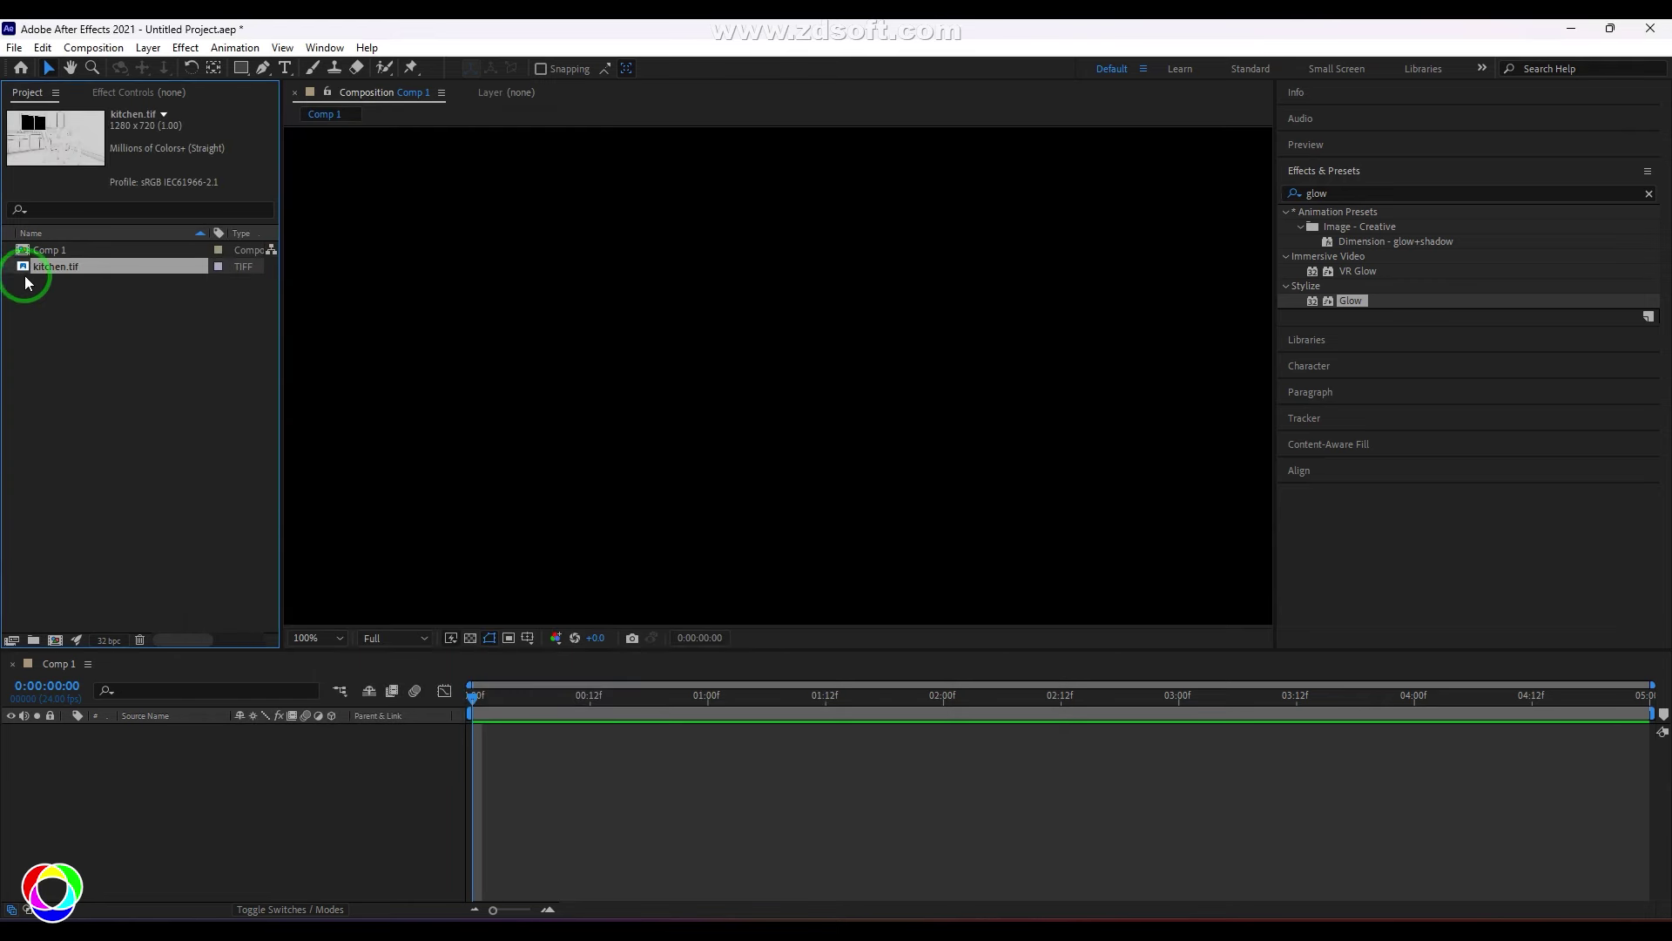
drag(26, 277, 179, 735)
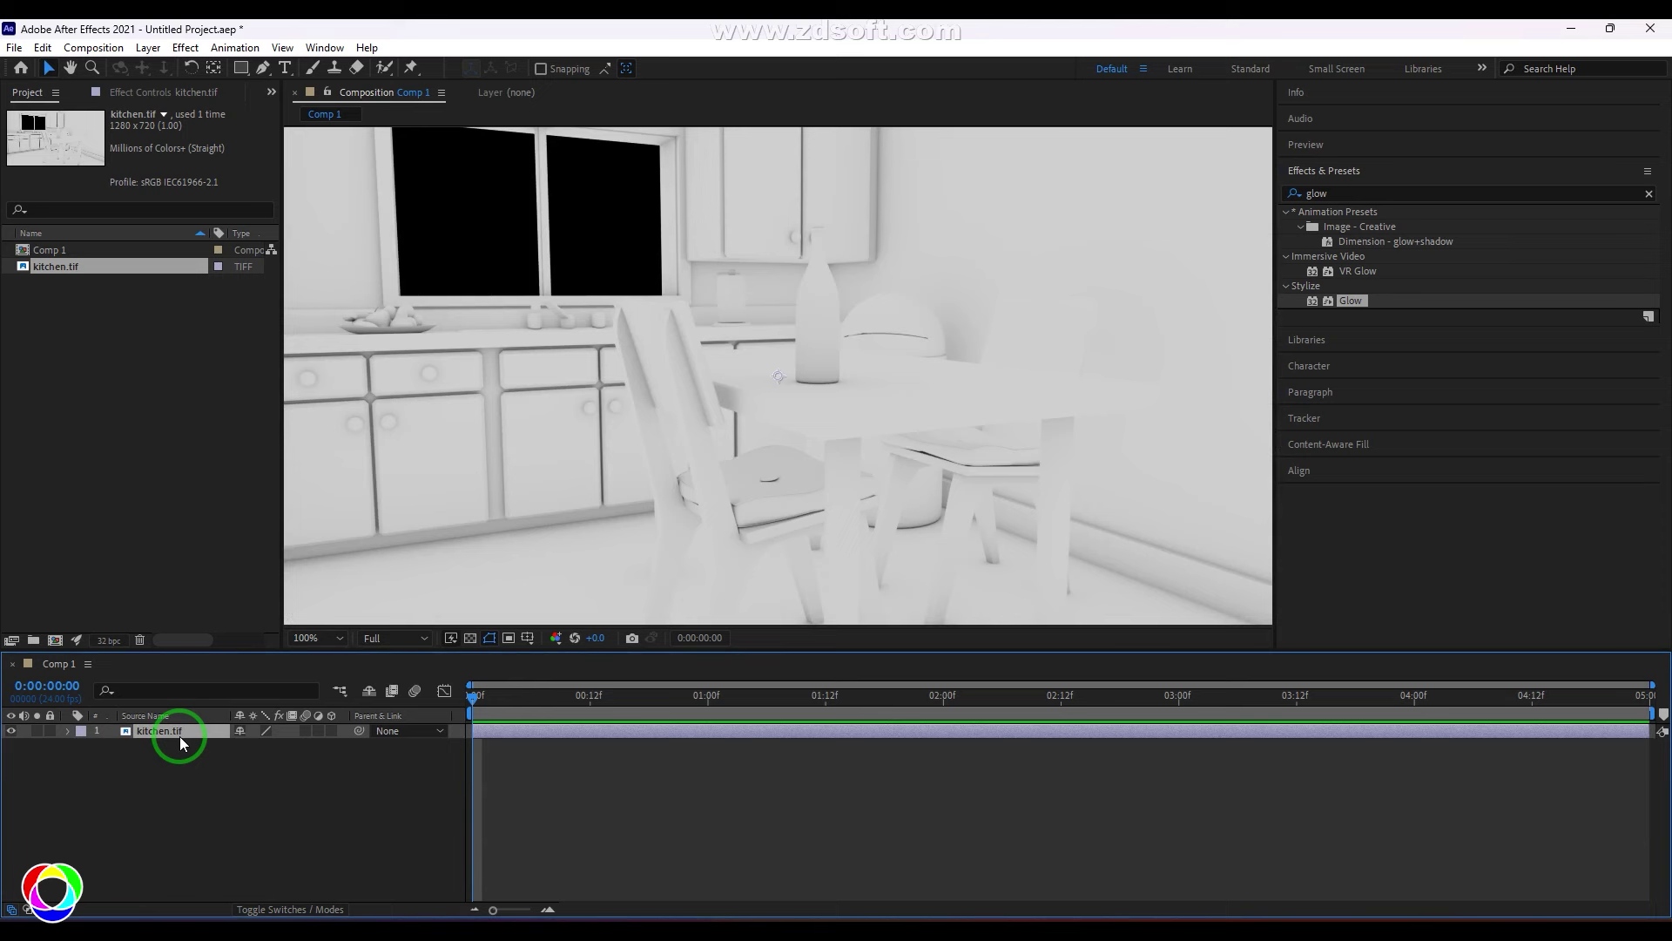
scroll(623, 463, down, 2)
scroll(620, 458, up, 2)
Create a 1280 x 720 solid in a light tan-orange colour and place it beneath the kitchen.tif layer
right_click(144, 793)
mouse_move(299, 575)
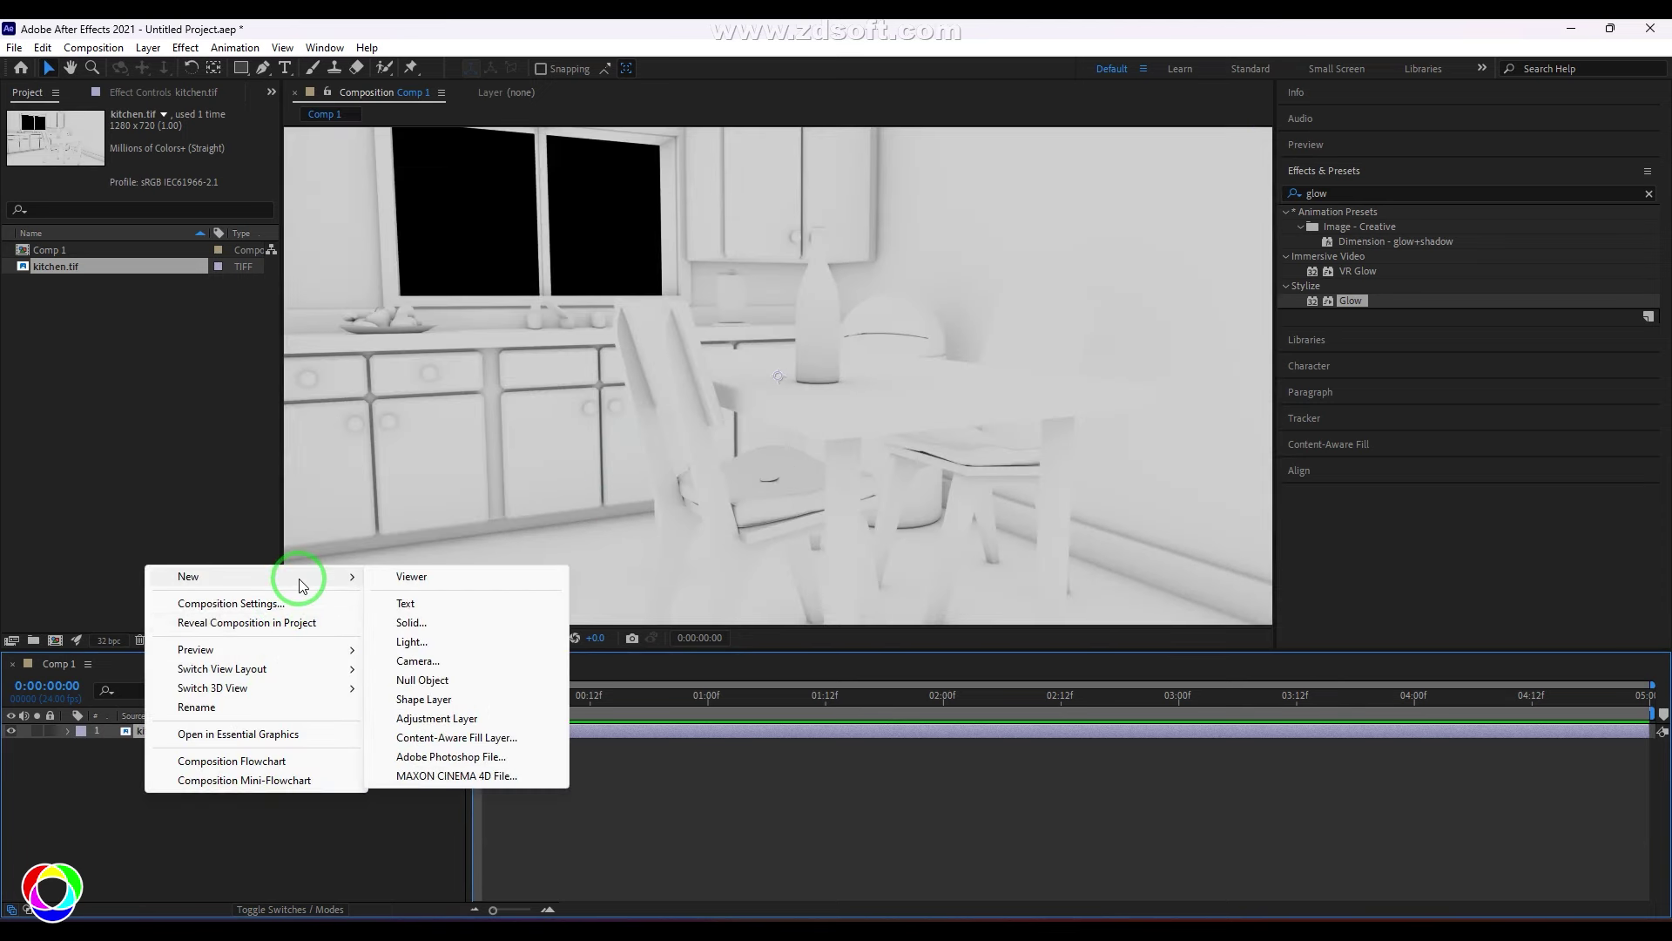
click(481, 620)
drag(591, 274, 793, 245)
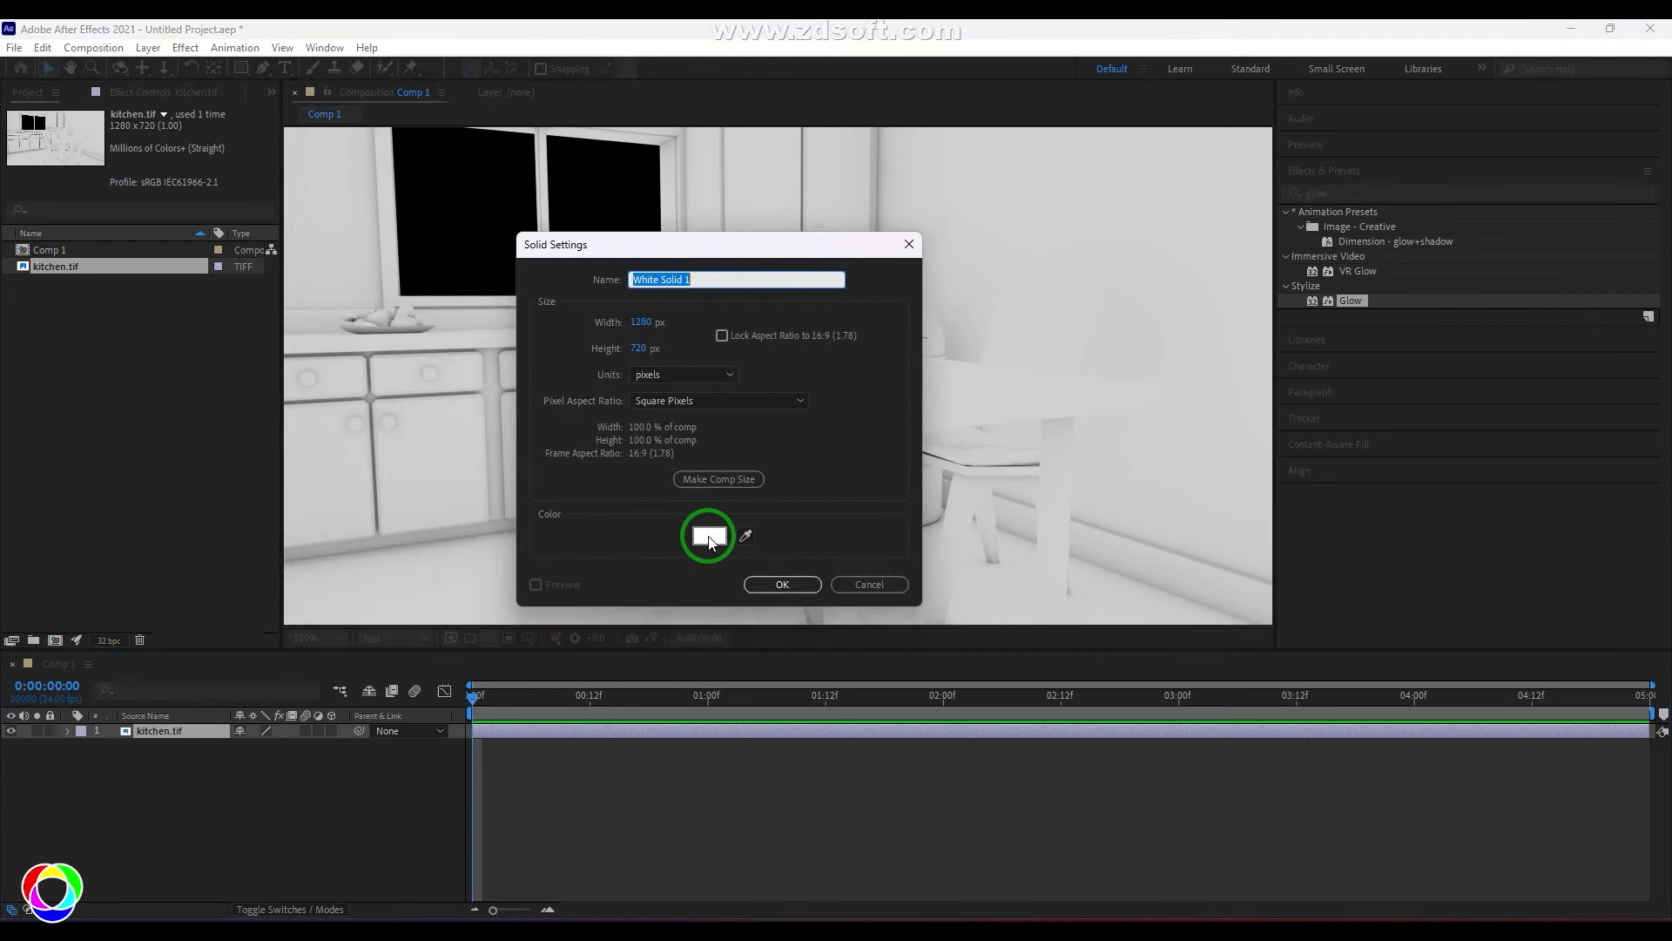
click(709, 536)
click(1027, 295)
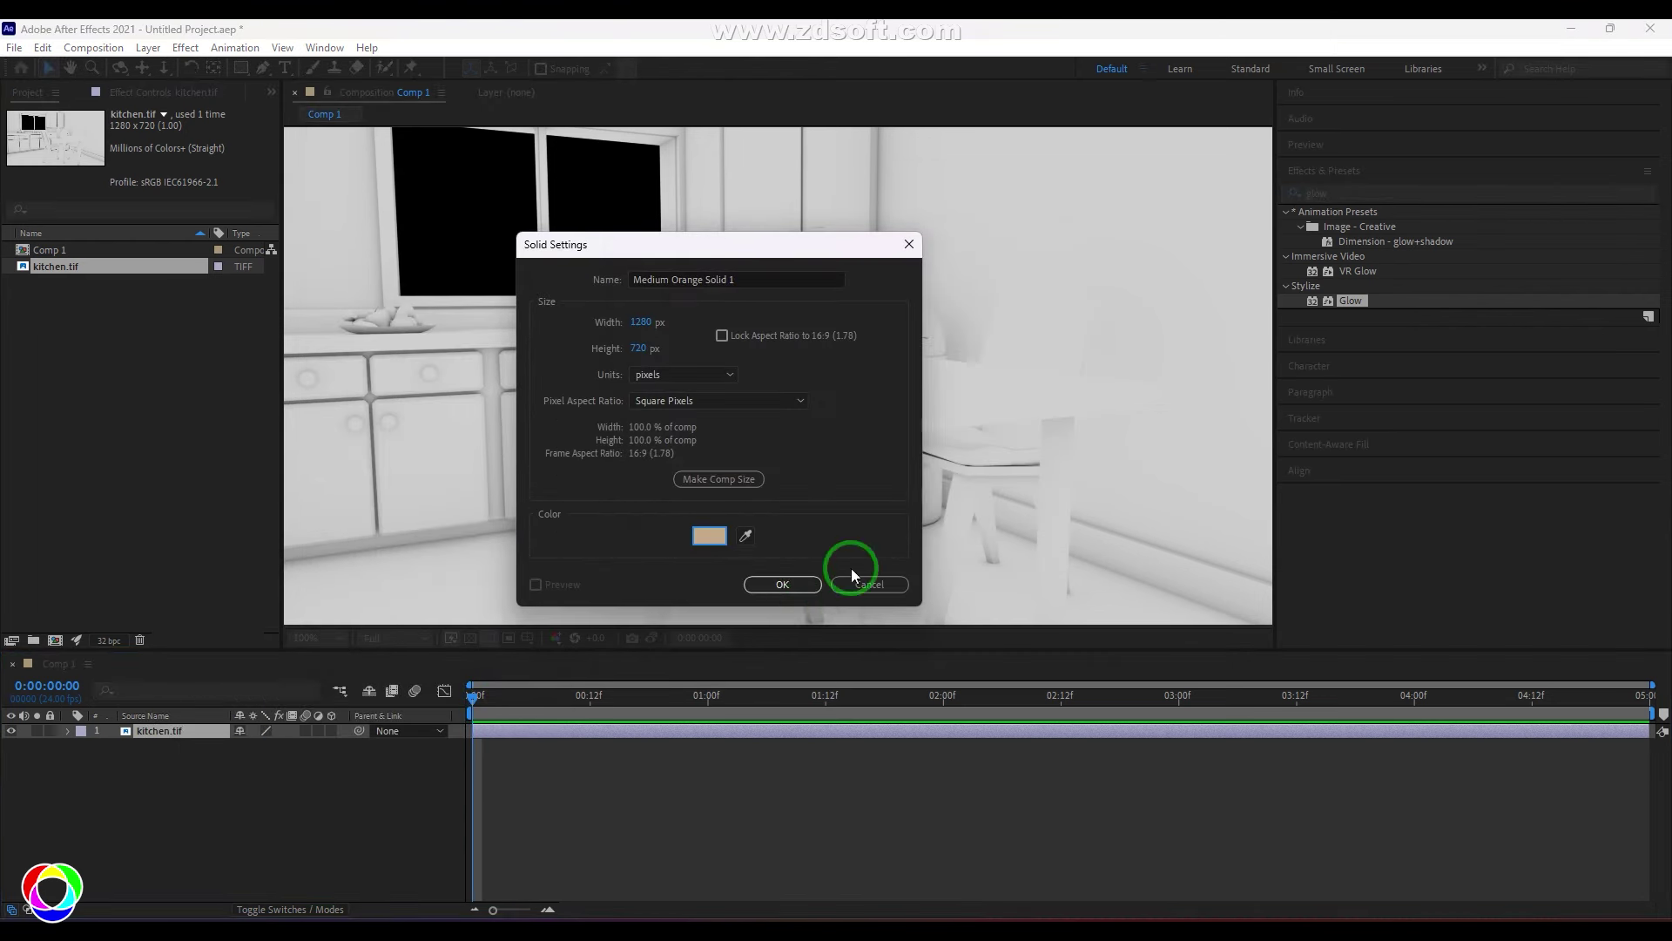
click(782, 584)
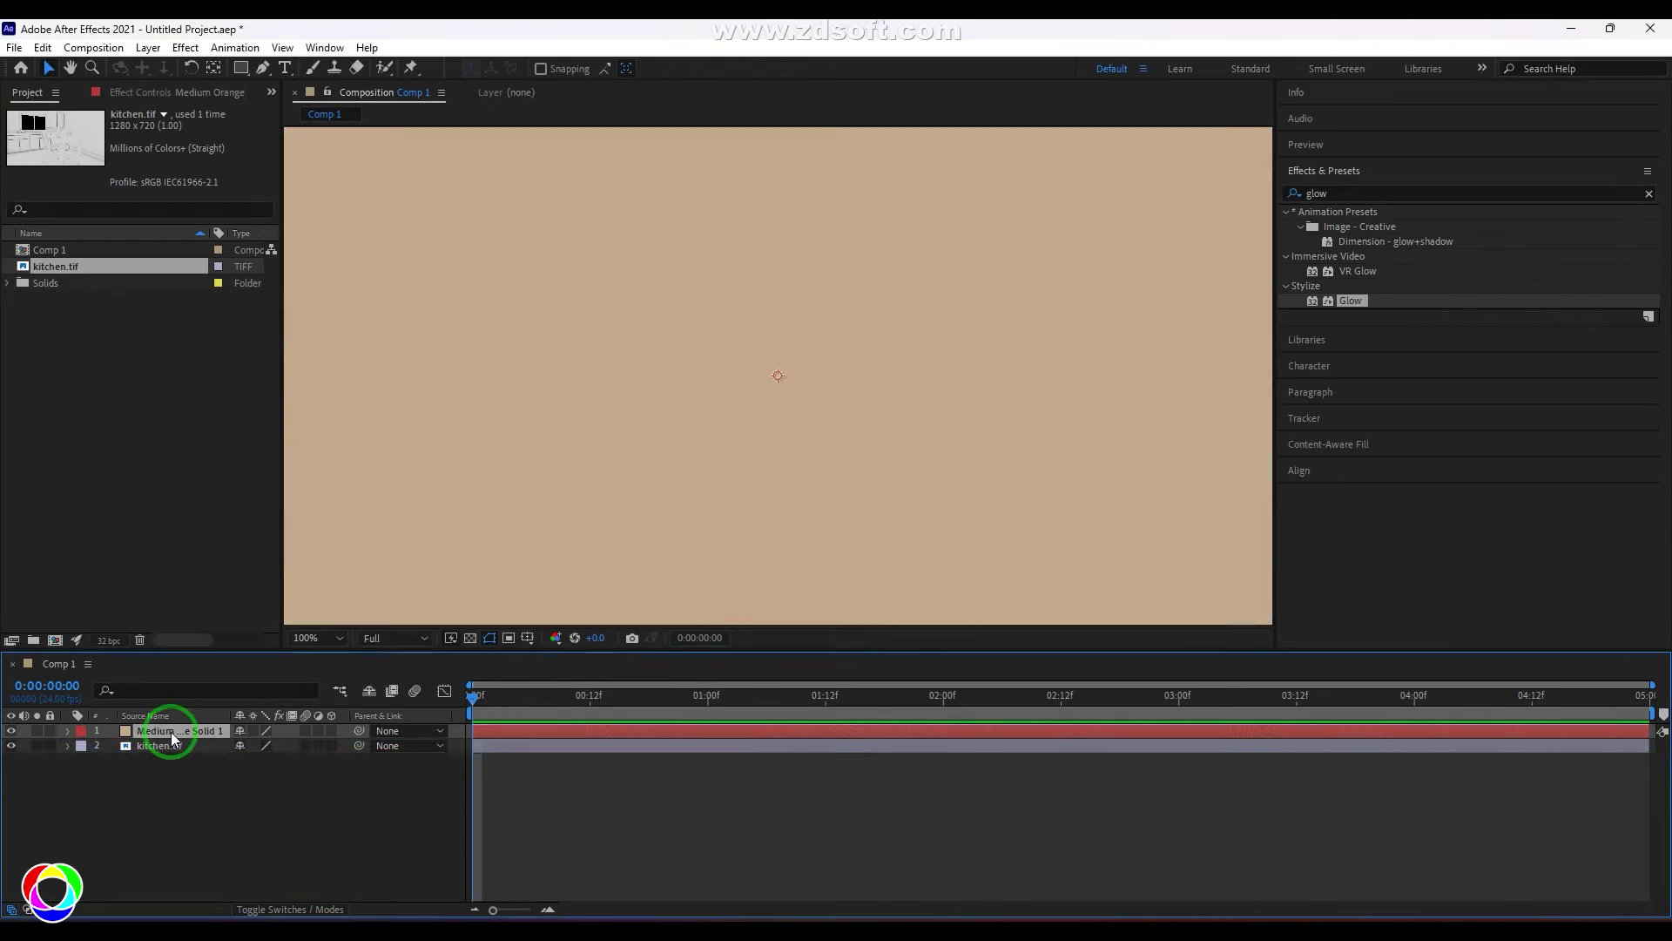
drag(170, 732, 169, 767)
click(169, 734)
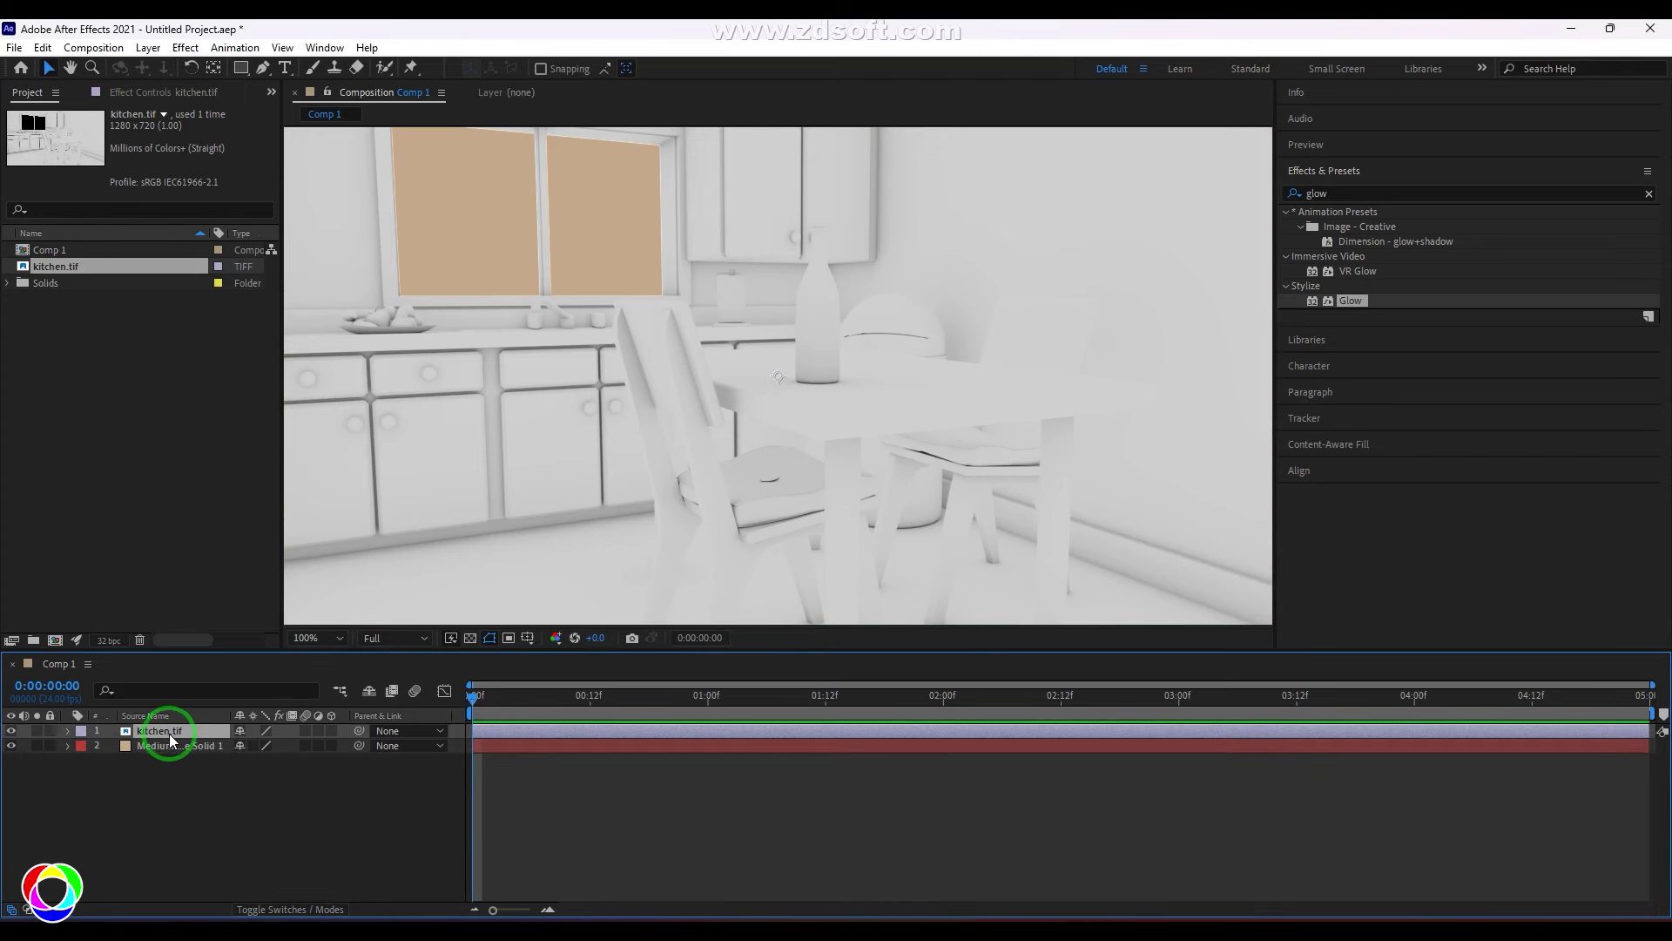
Set the blending mode of the kitchen.tif layer above the tan solid to Multiply
click(185, 47)
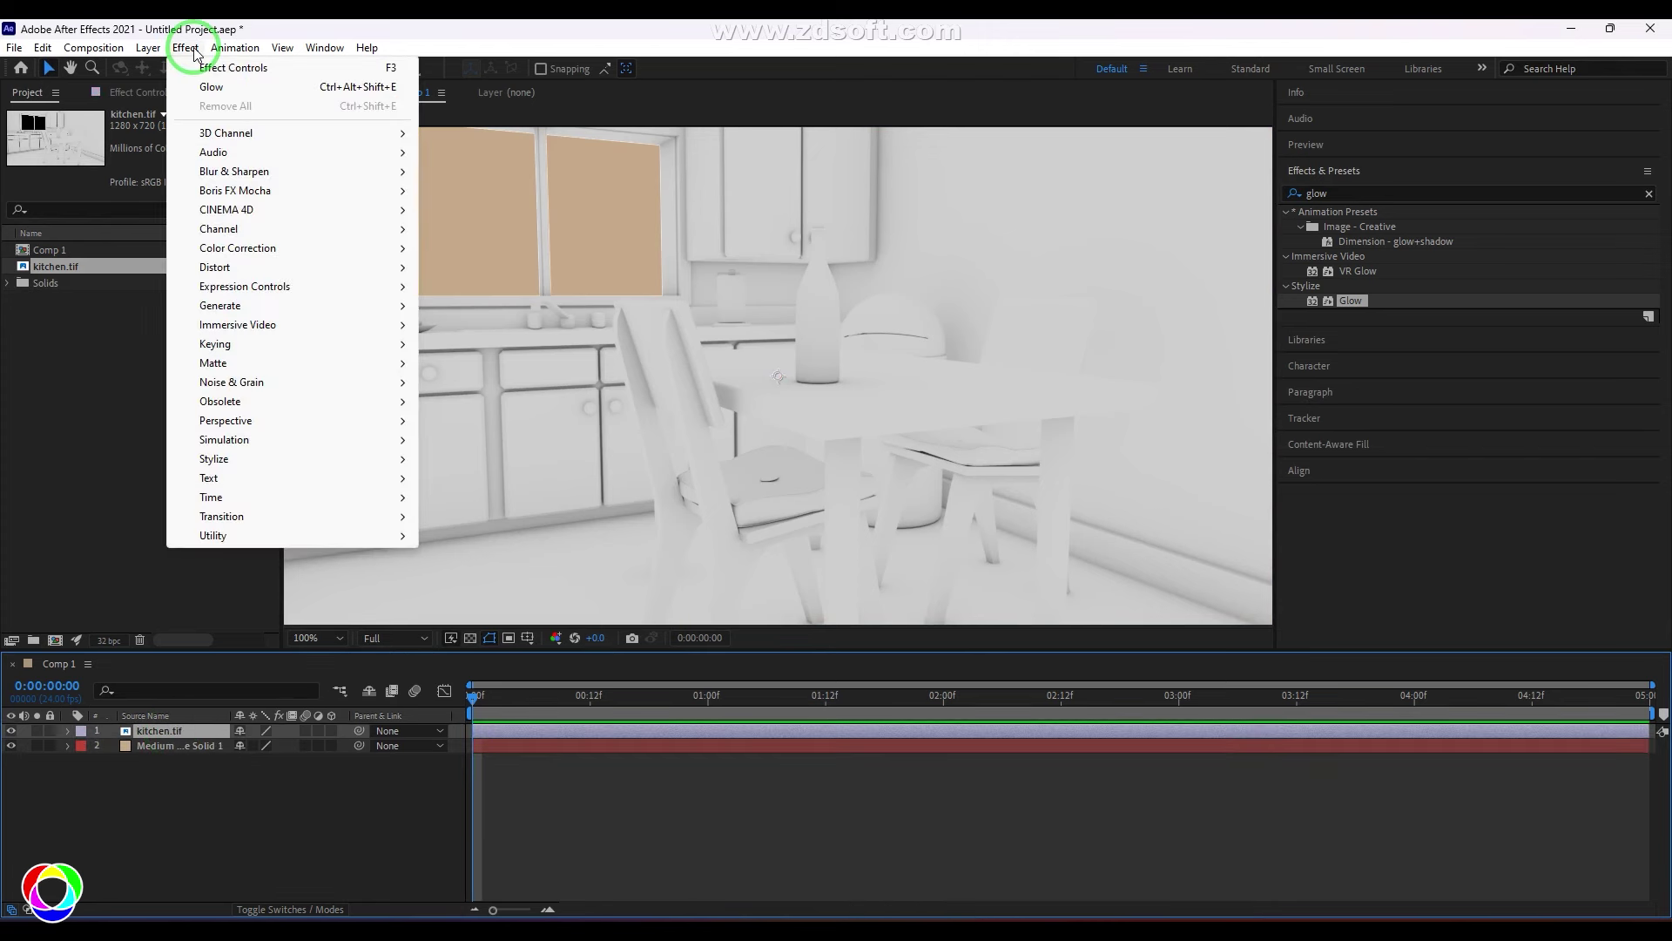
click(148, 47)
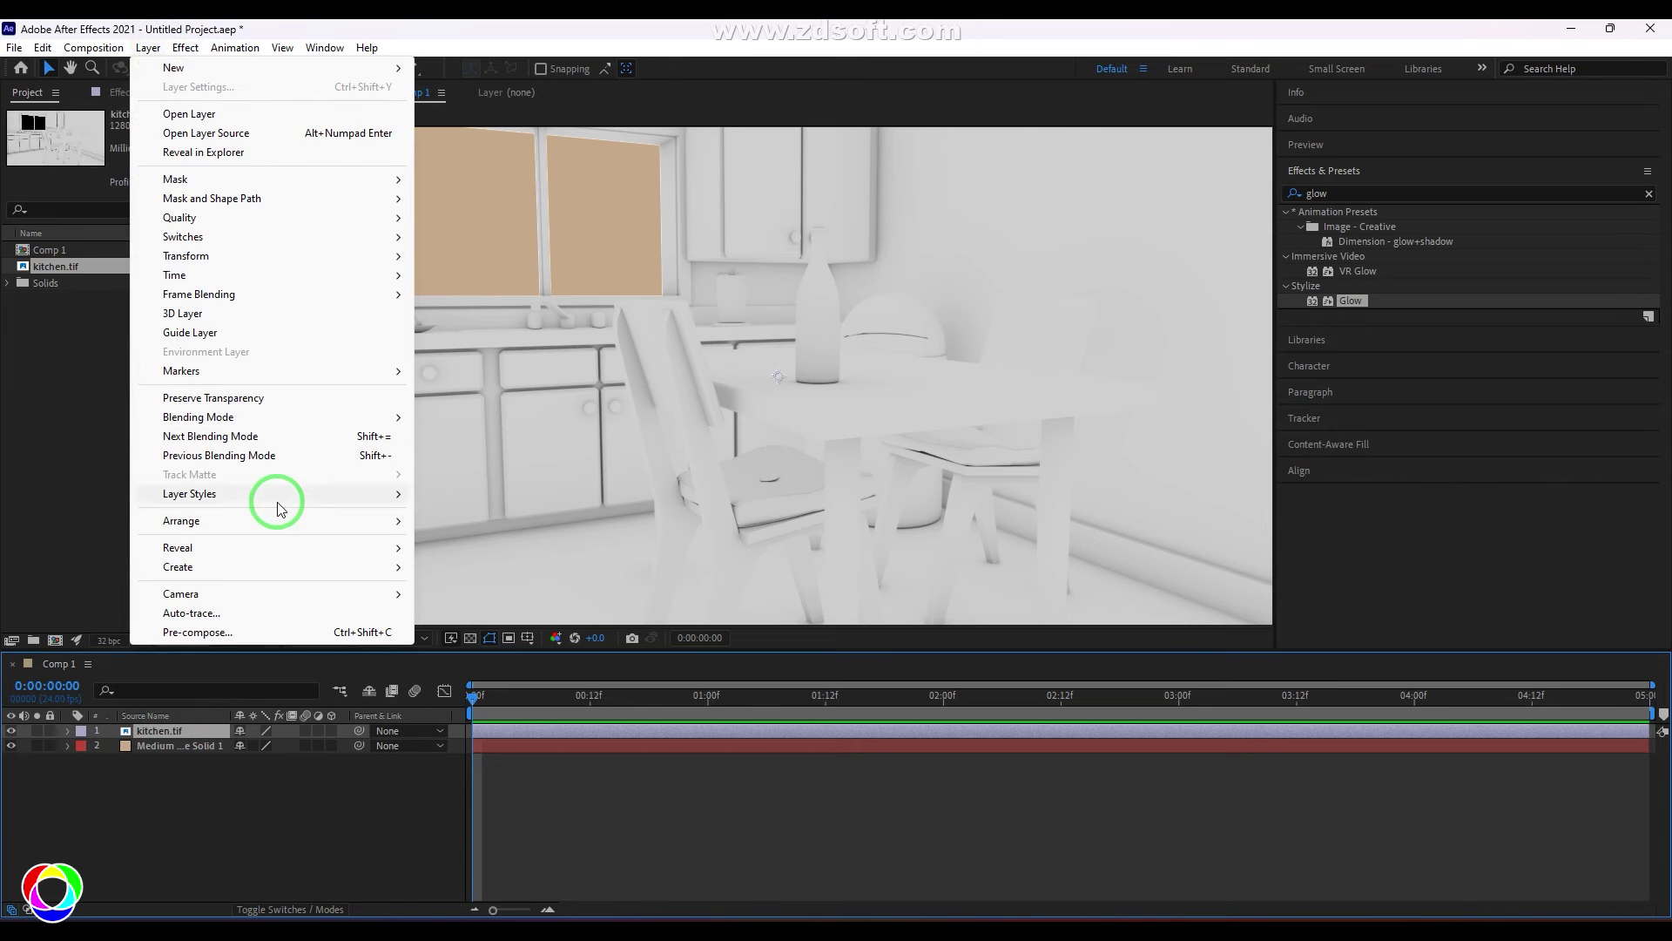
mouse_move(314, 417)
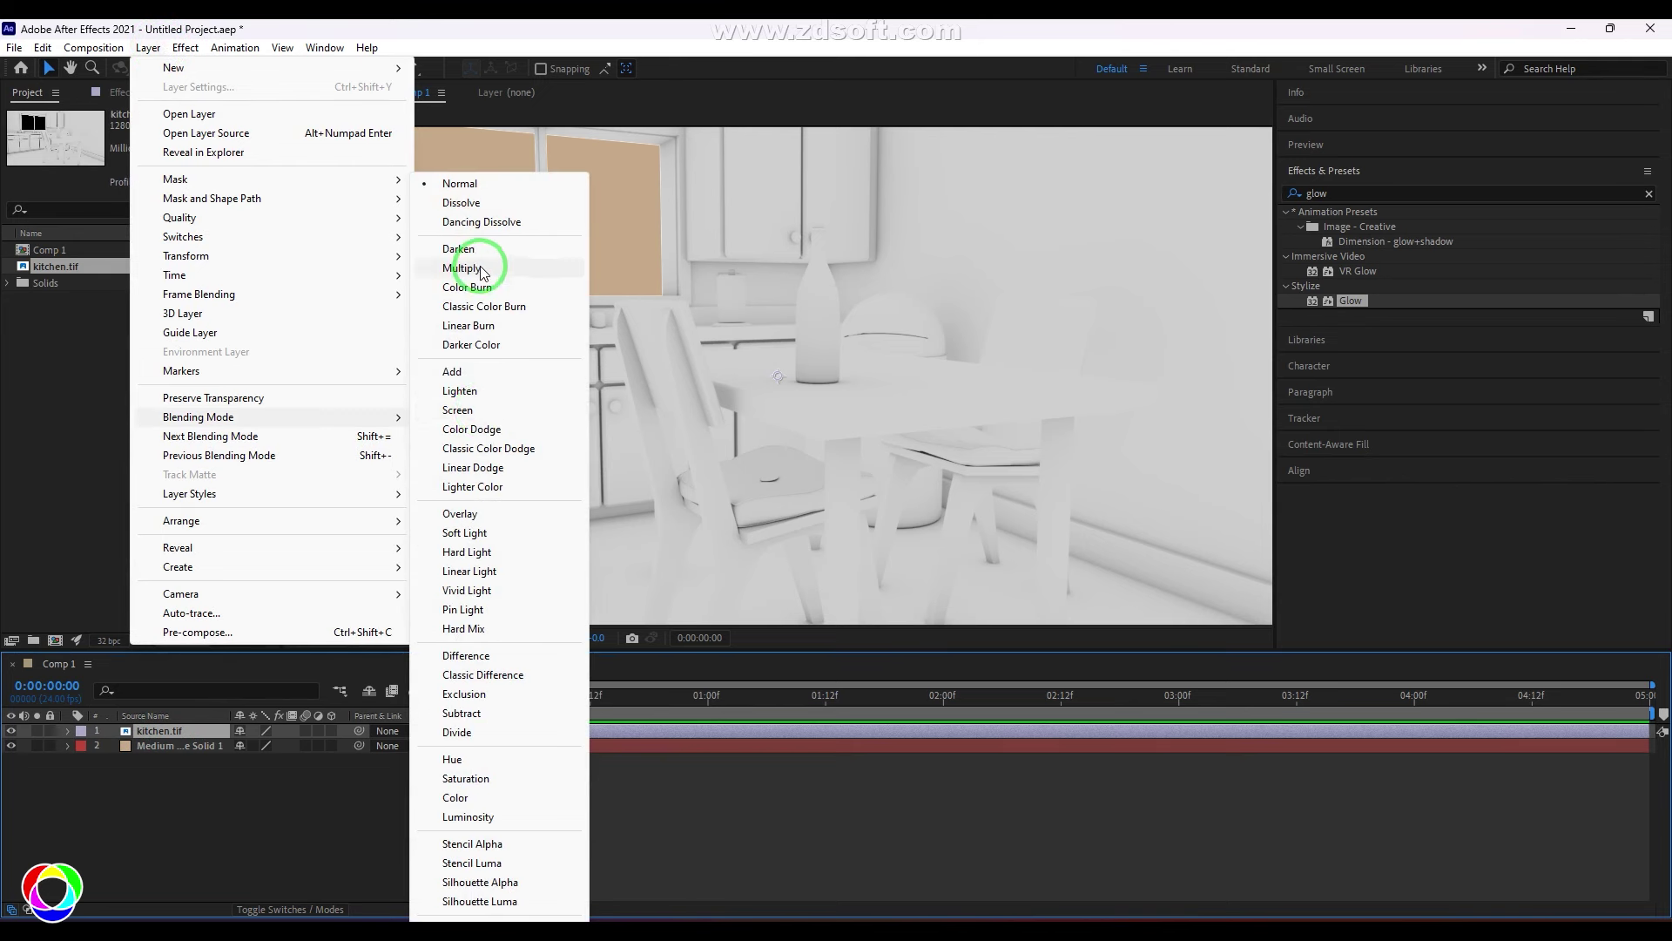
click(461, 268)
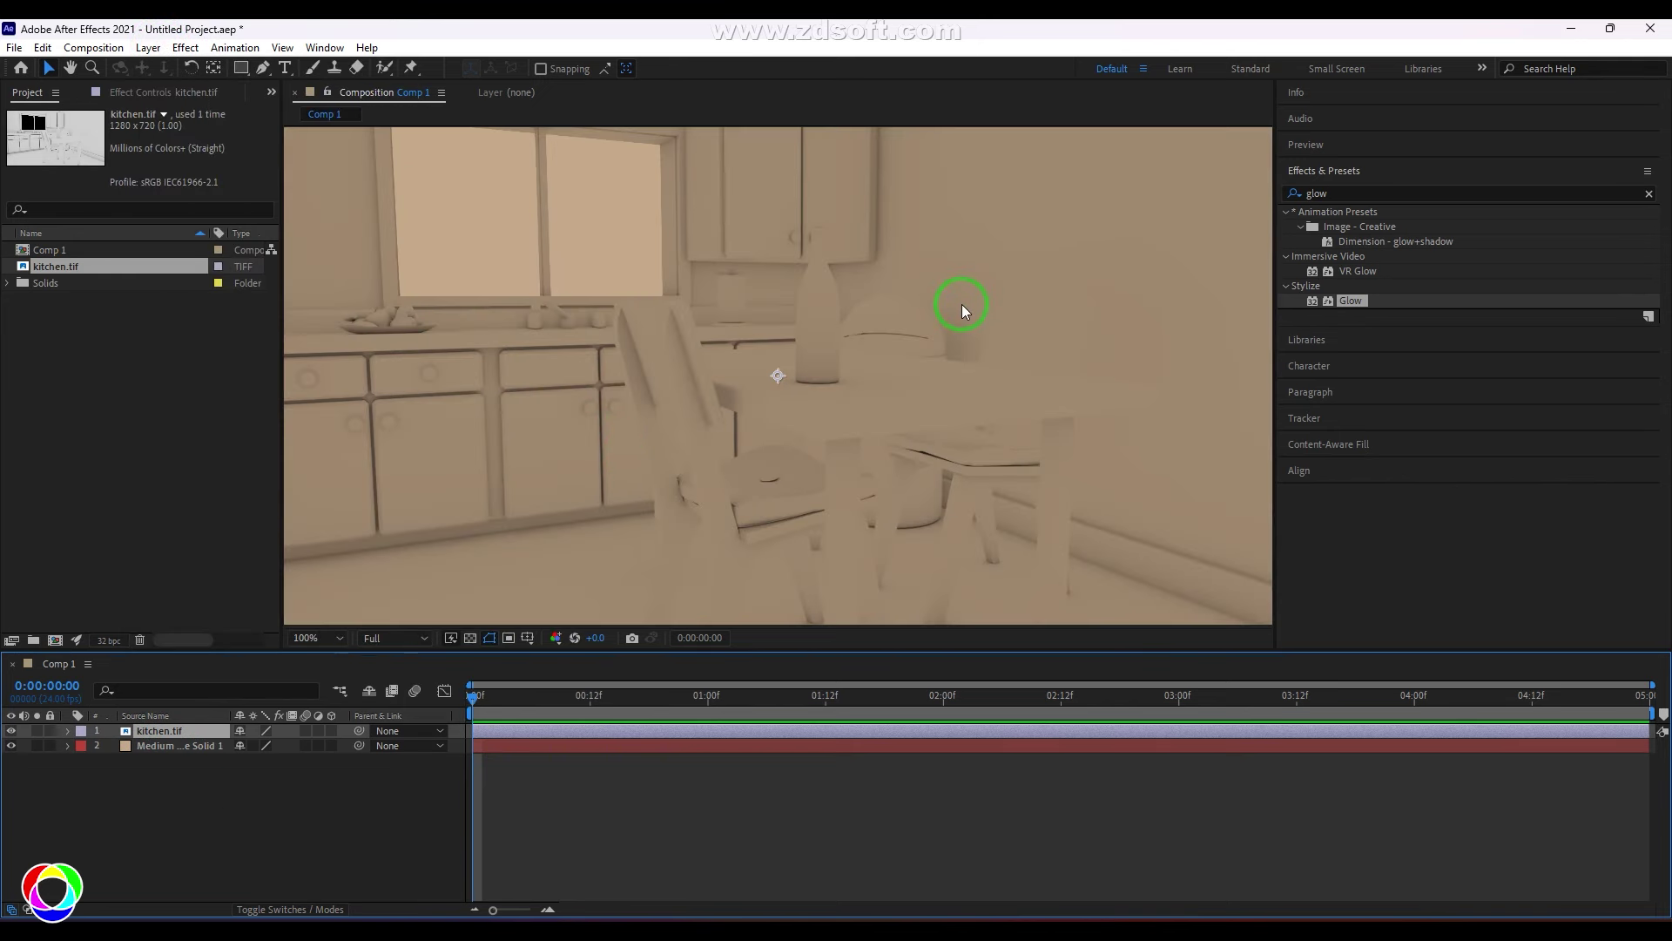
Pre-compose the kitchen.tif and solid layers into a new composition named AO base, moving all attributes into it
click(182, 750)
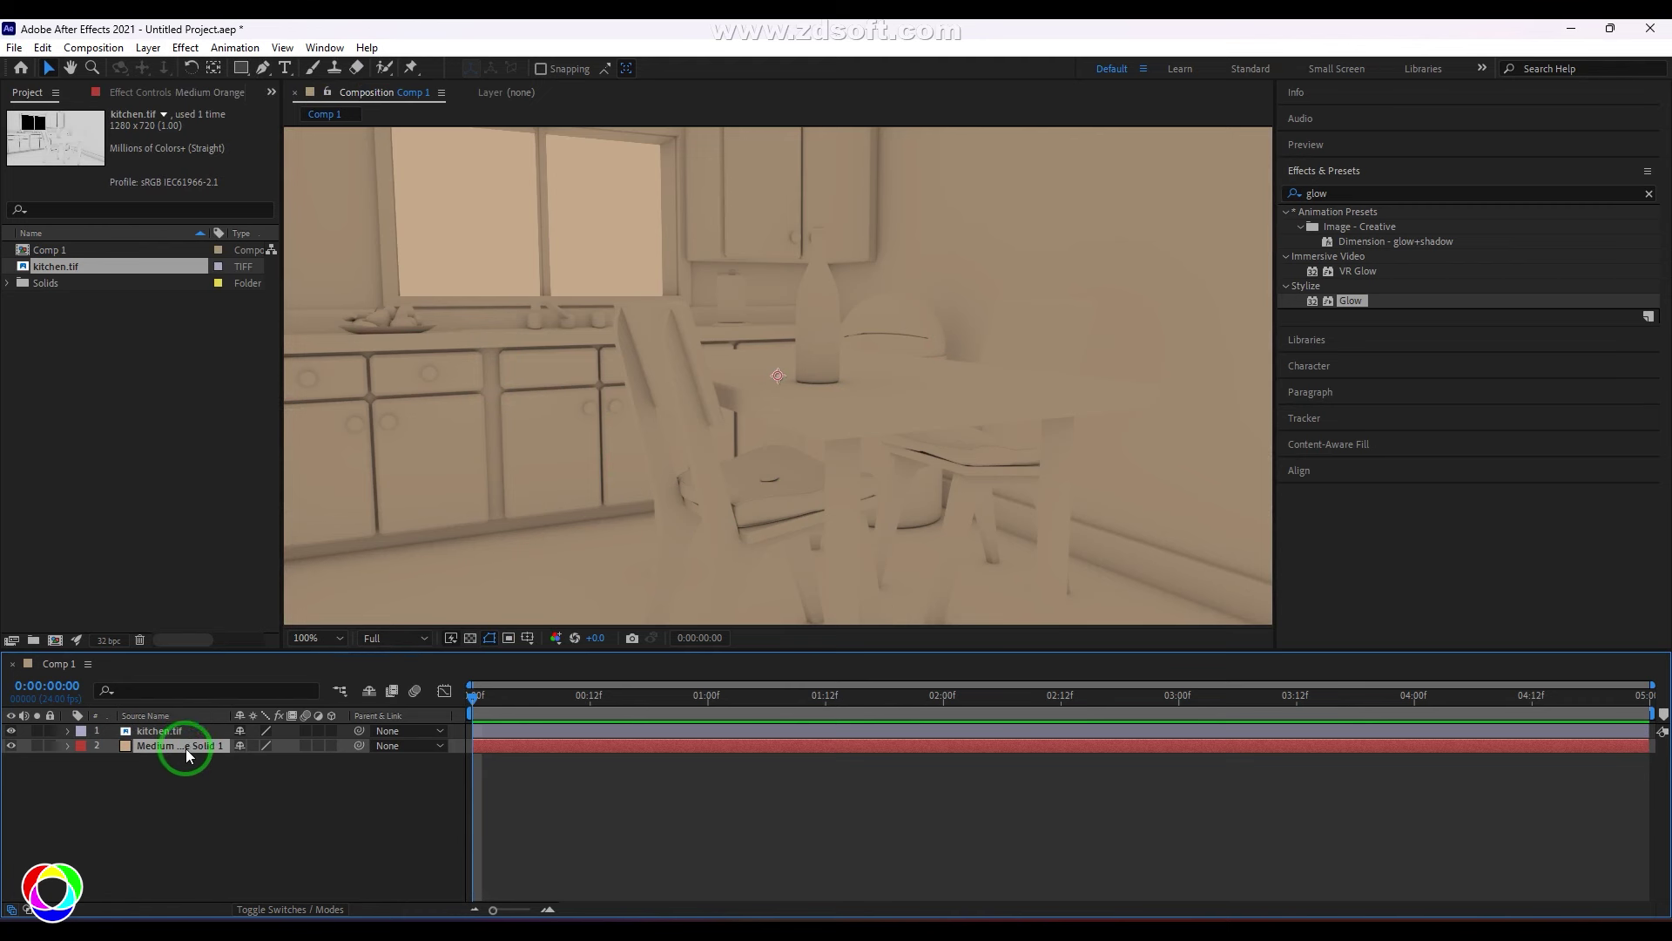
click(190, 751)
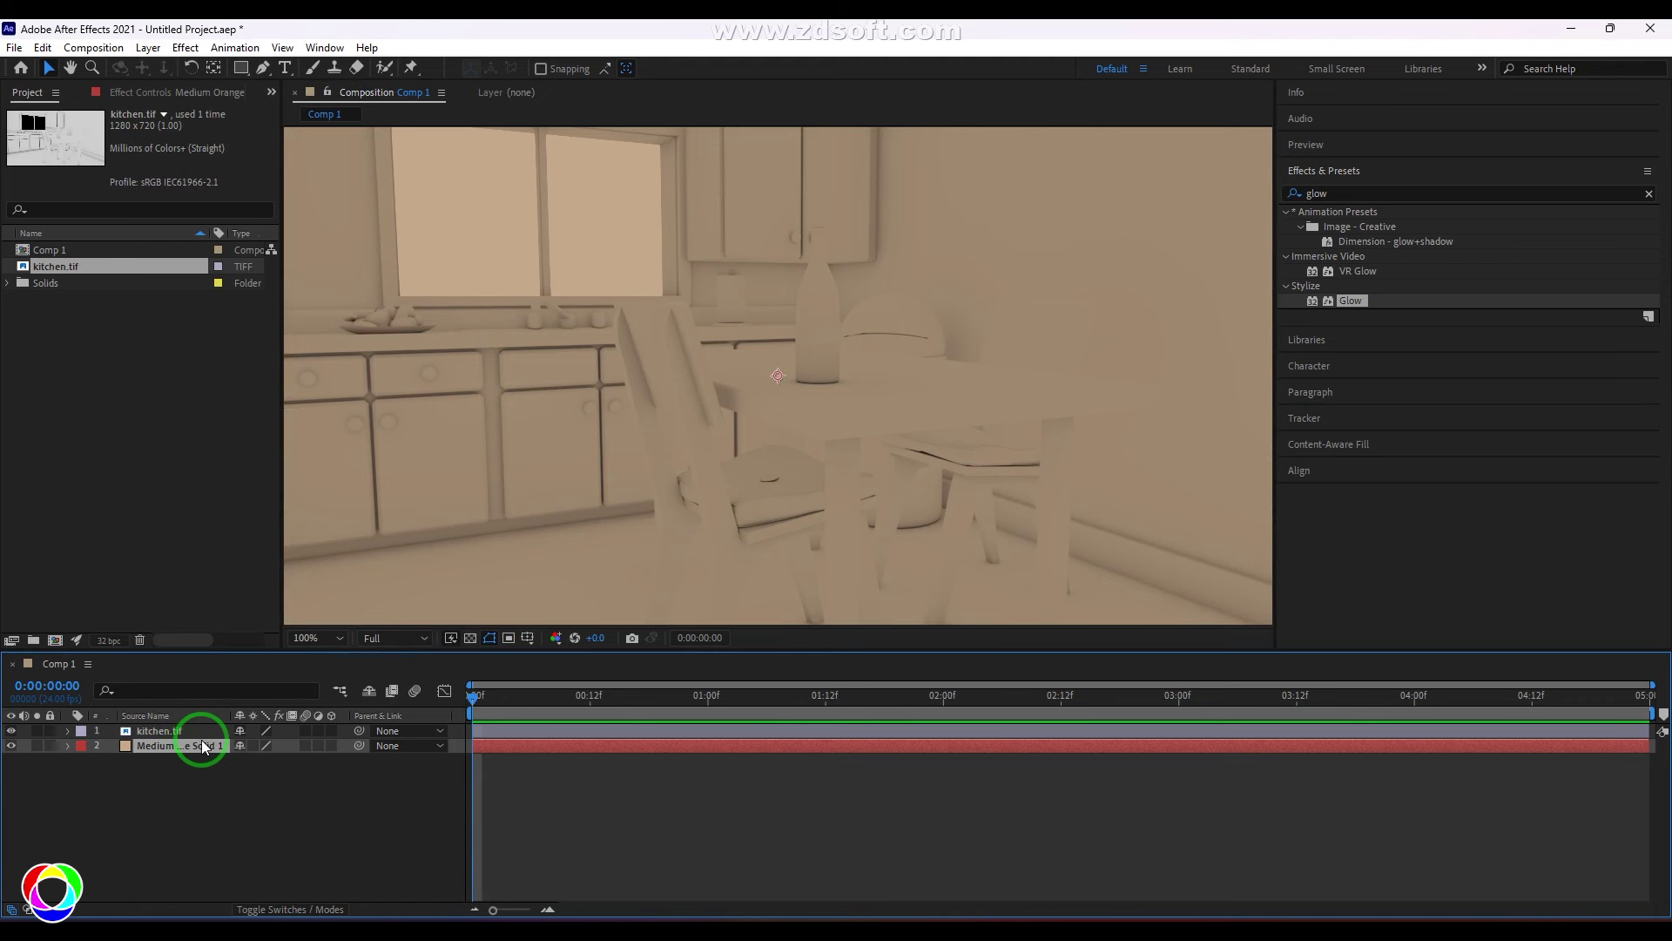
shift+click(176, 734)
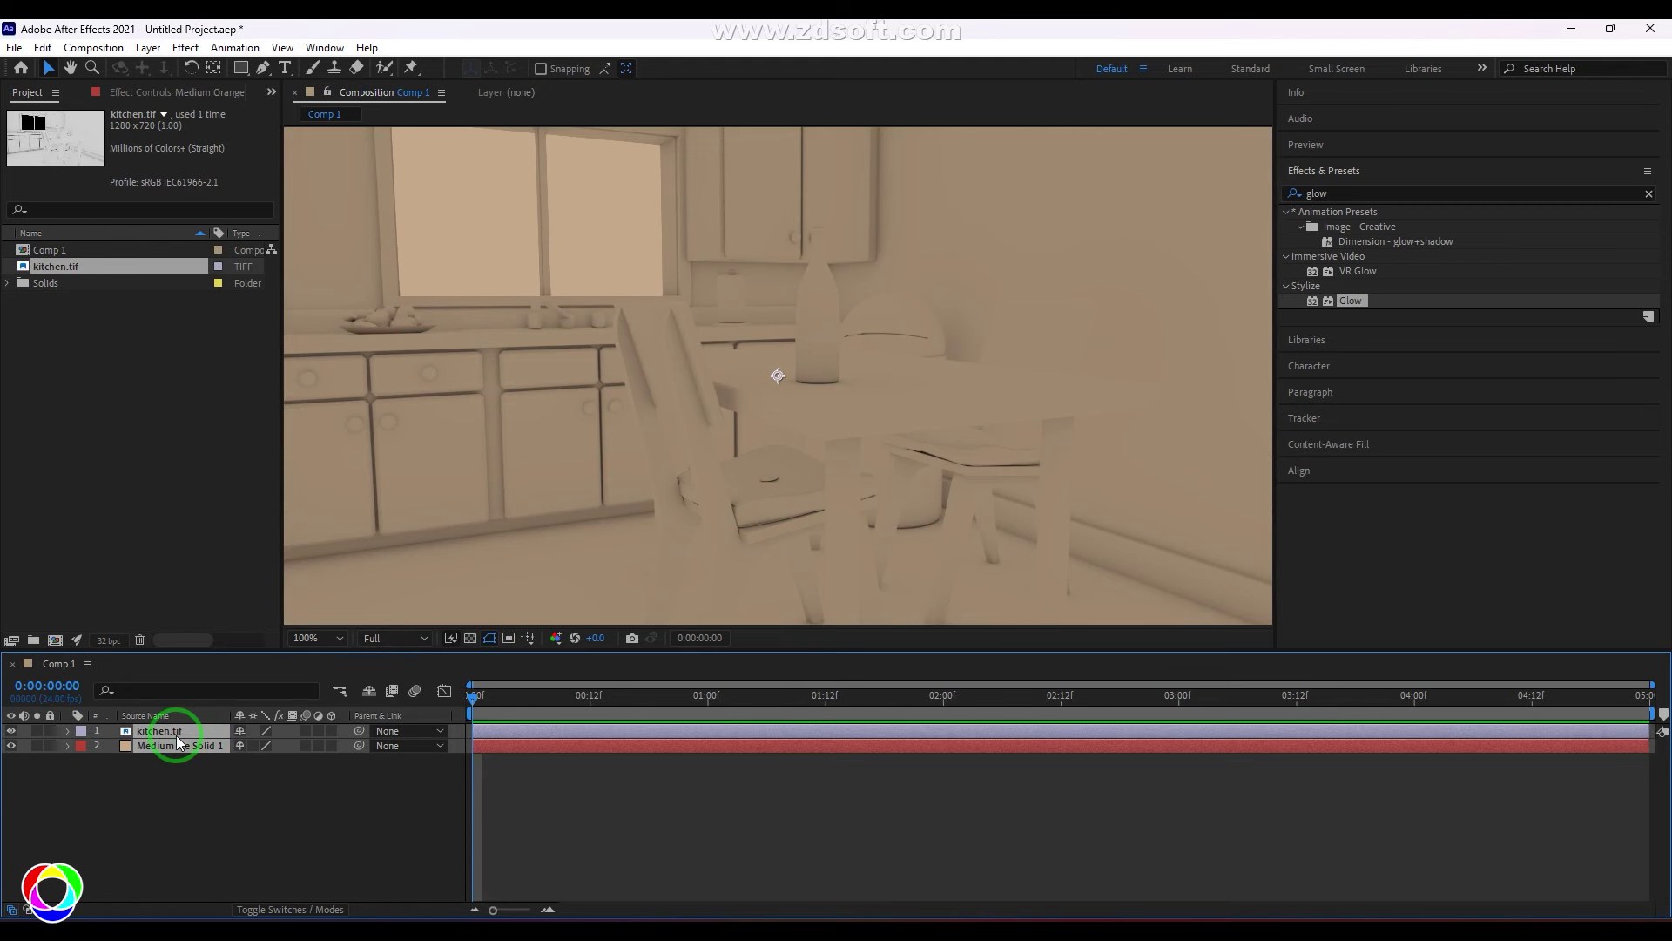
right_click(176, 735)
click(275, 643)
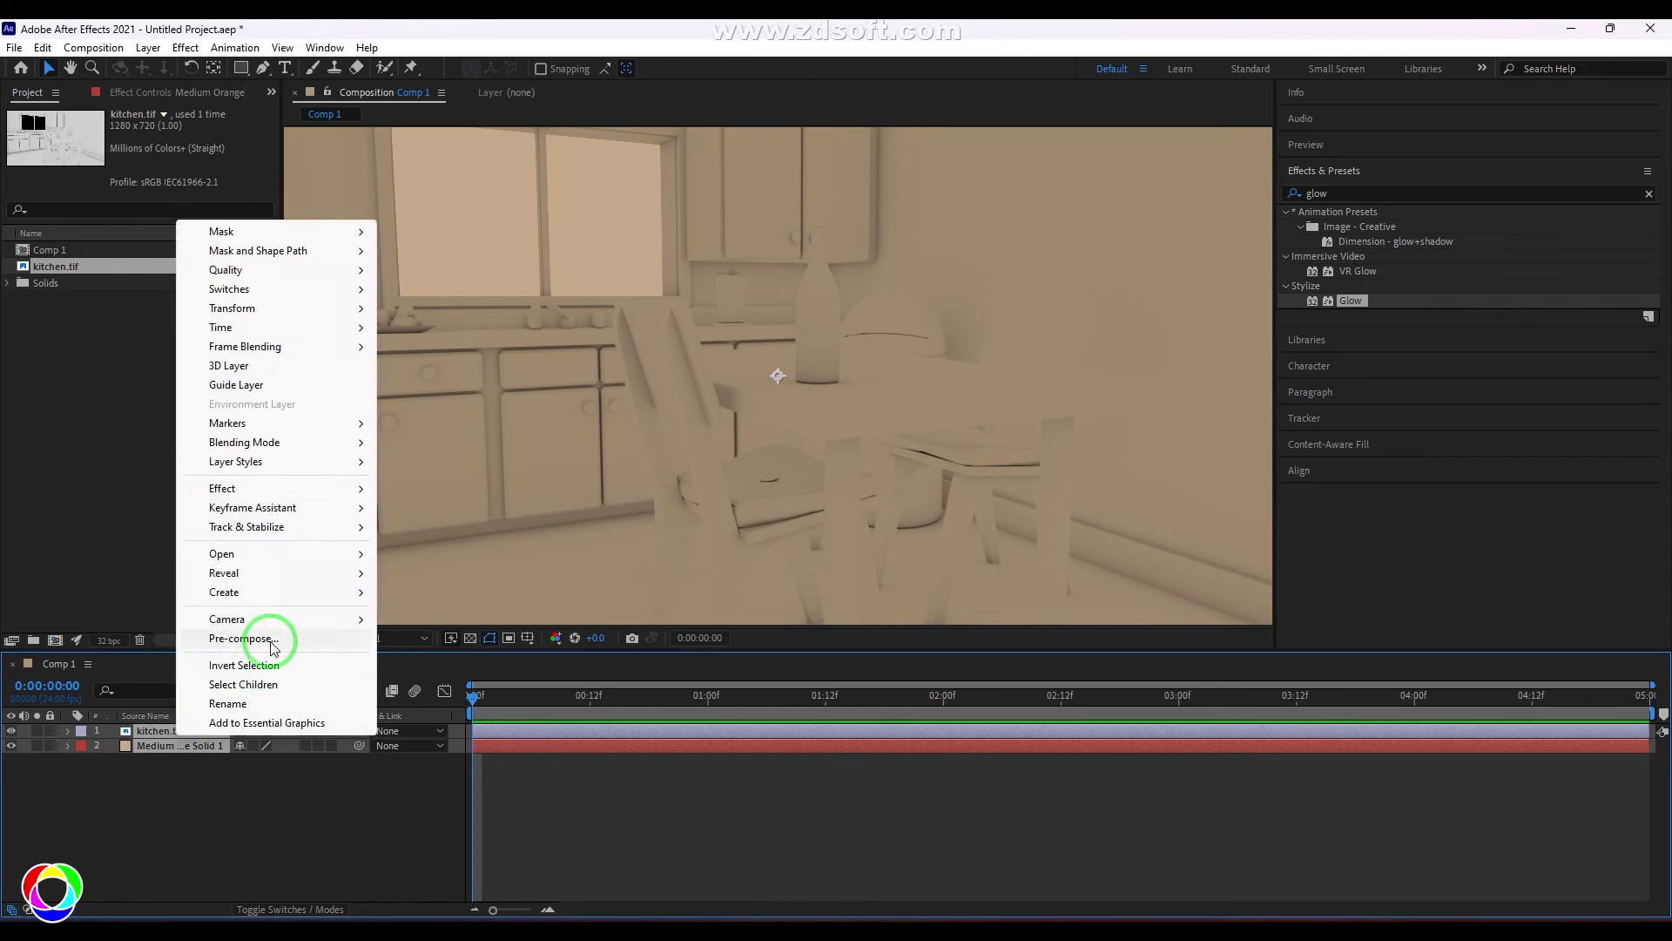
click(690, 488)
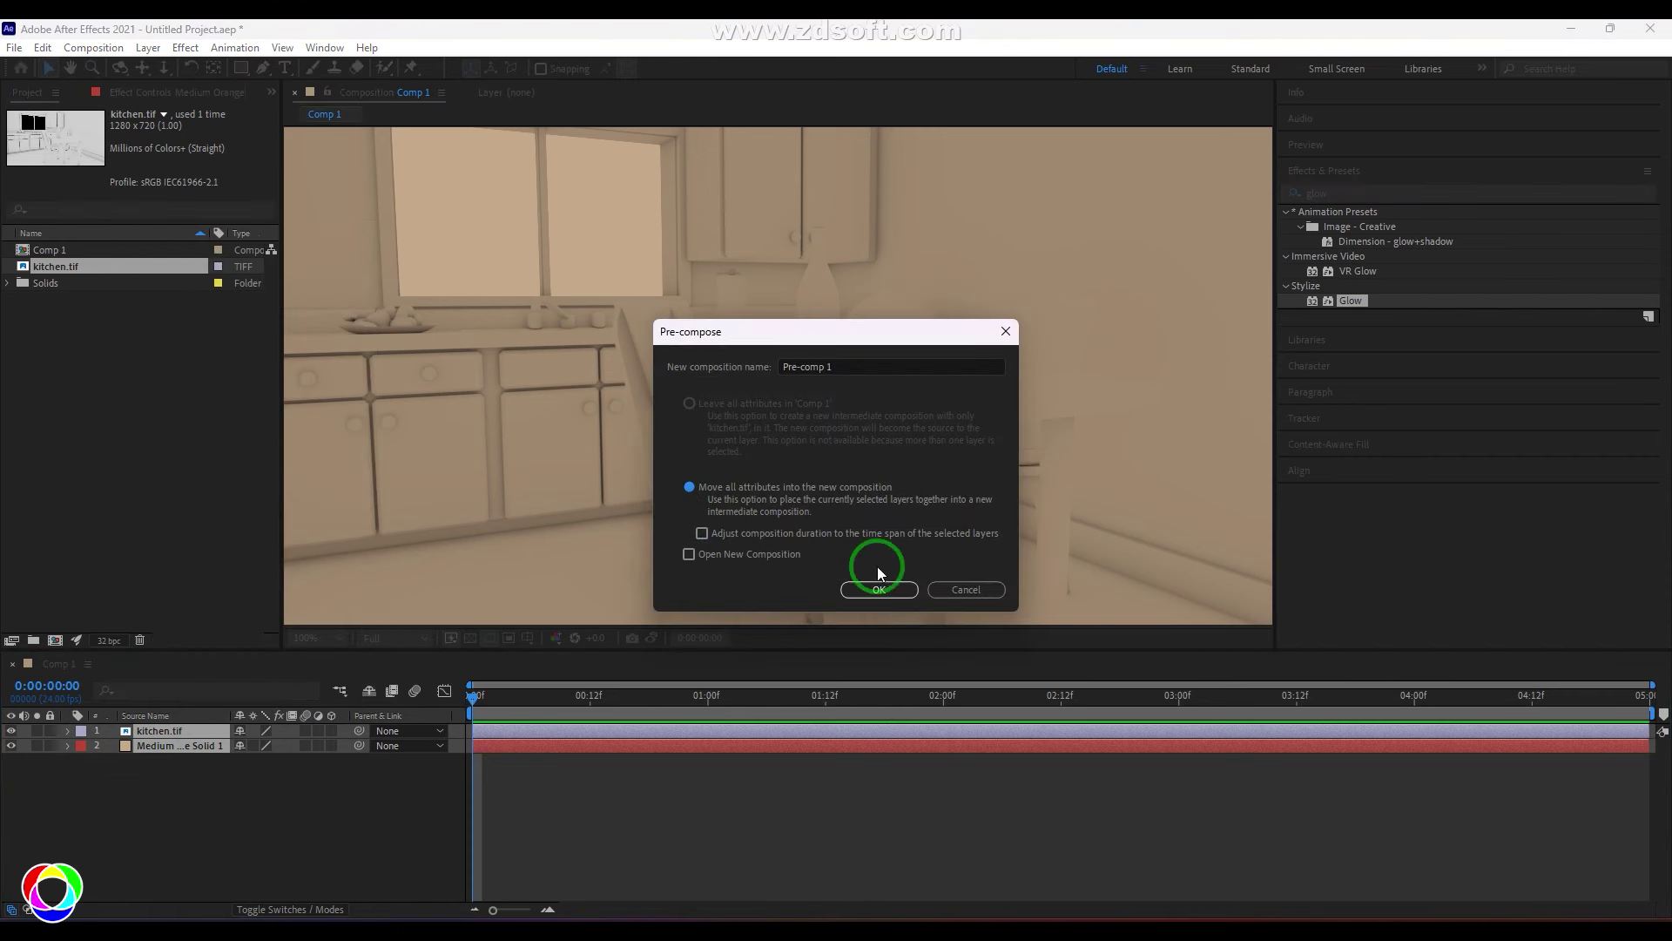
click(866, 367)
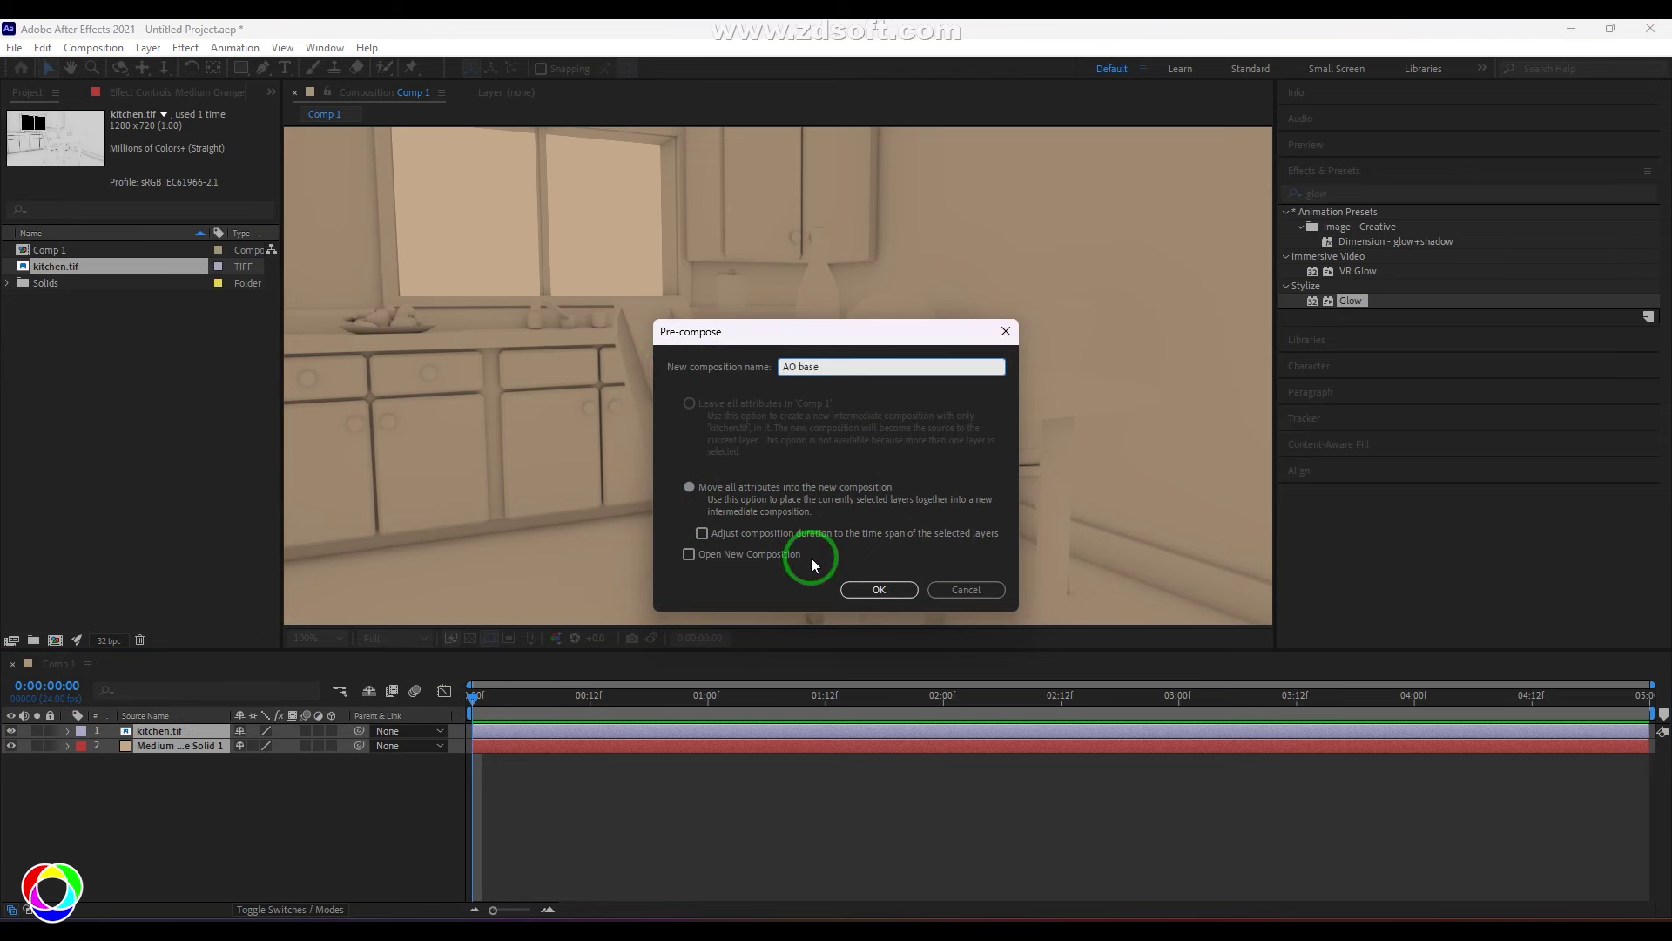
click(878, 589)
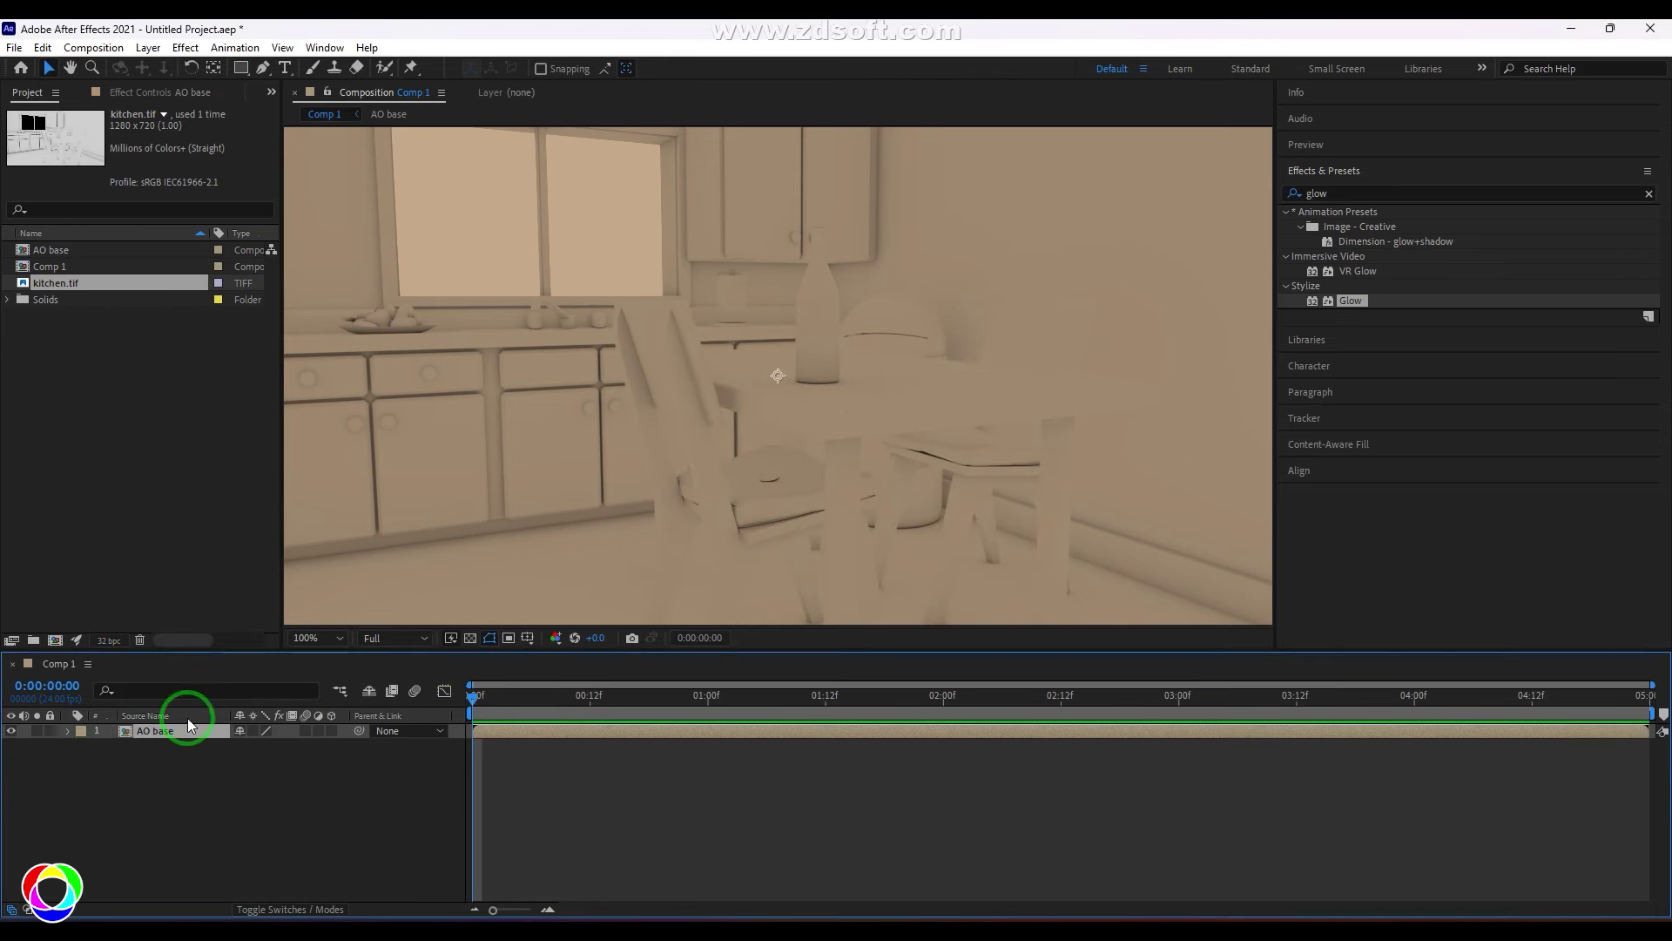
Apply the Color Correction Exposure effect to the AO base layer and lower its master exposure to -3.94
double_click(1324, 194)
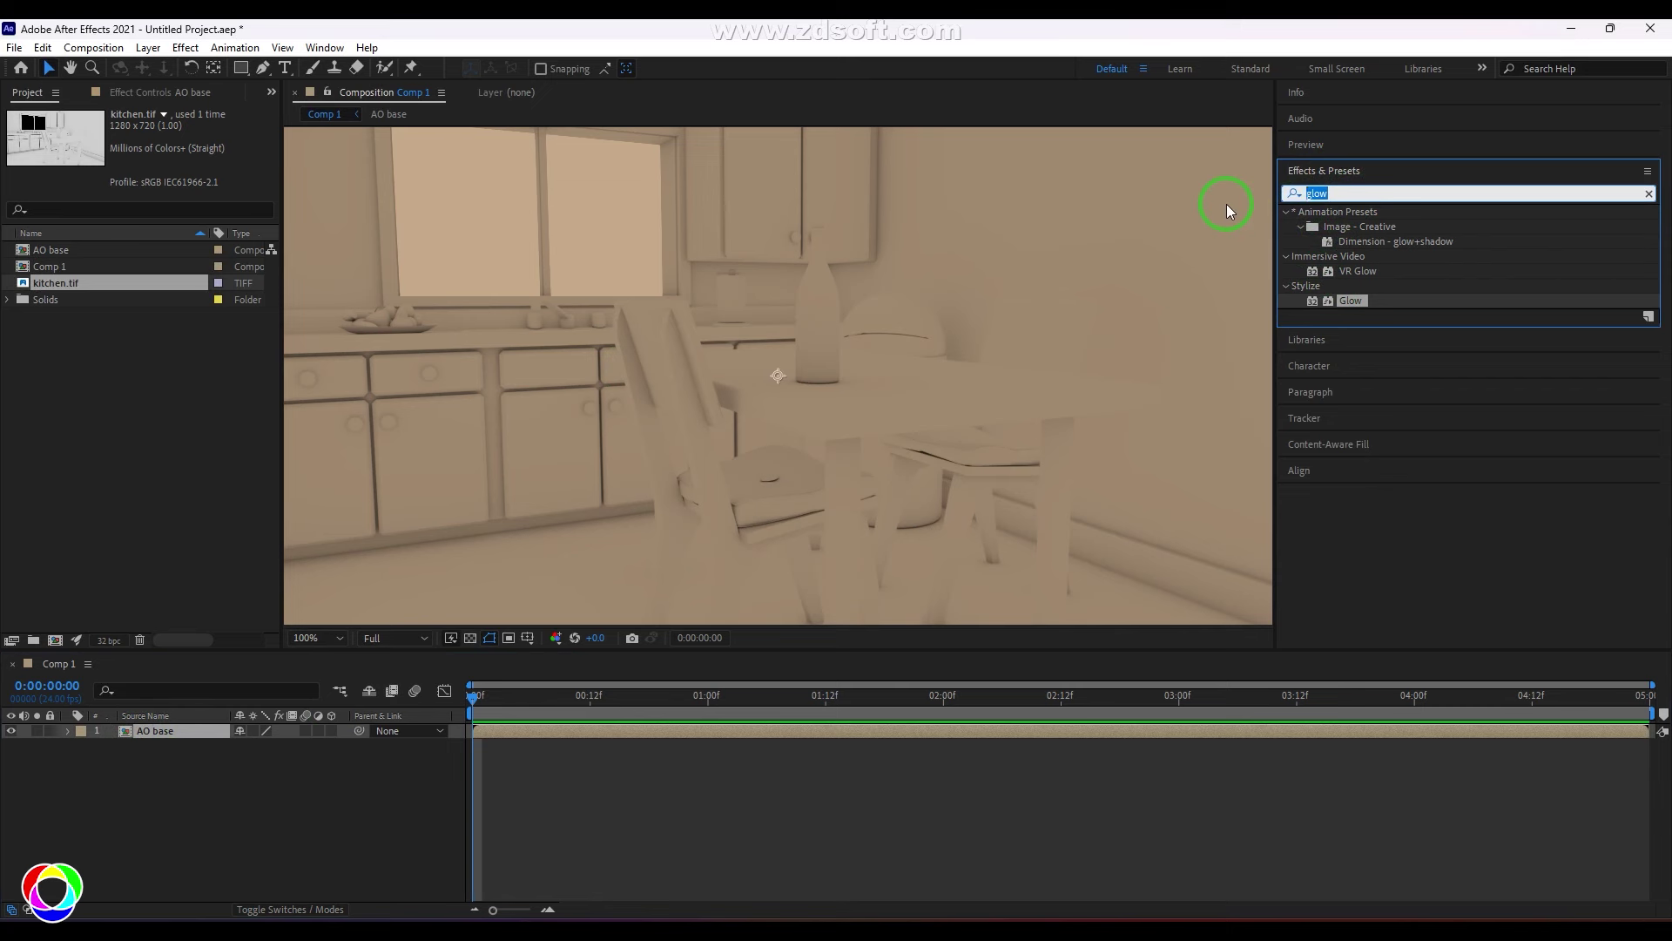
text(expos)
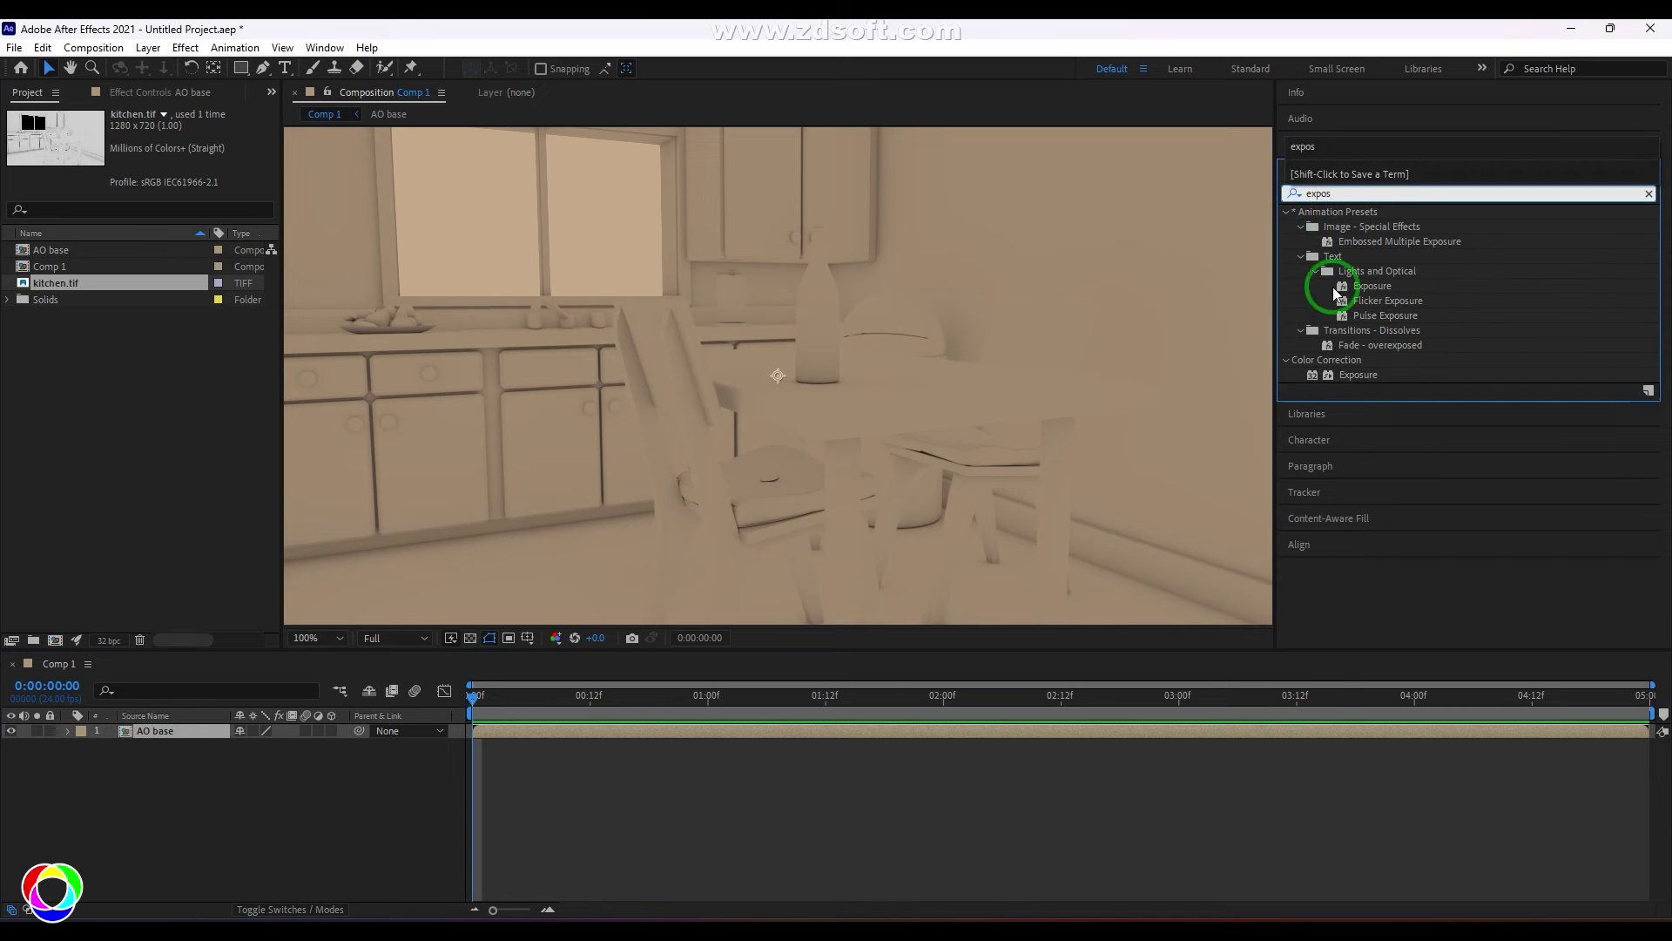
drag(1358, 375, 142, 739)
drag(165, 174, 52, 188)
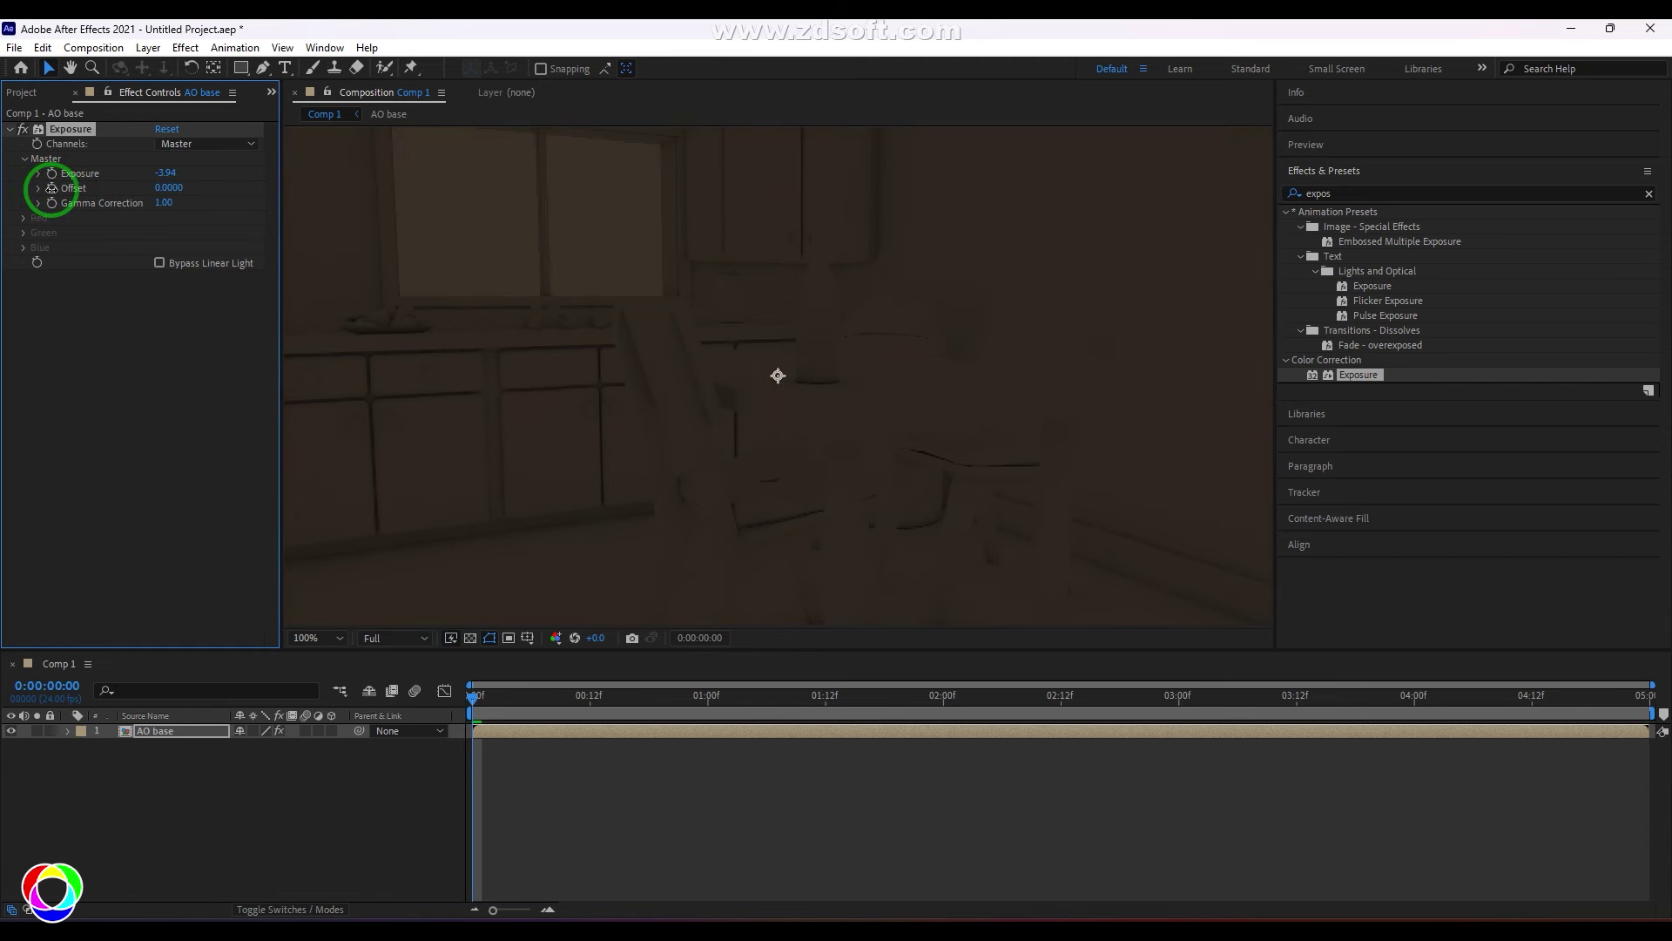
click(165, 129)
drag(164, 173, 3, 276)
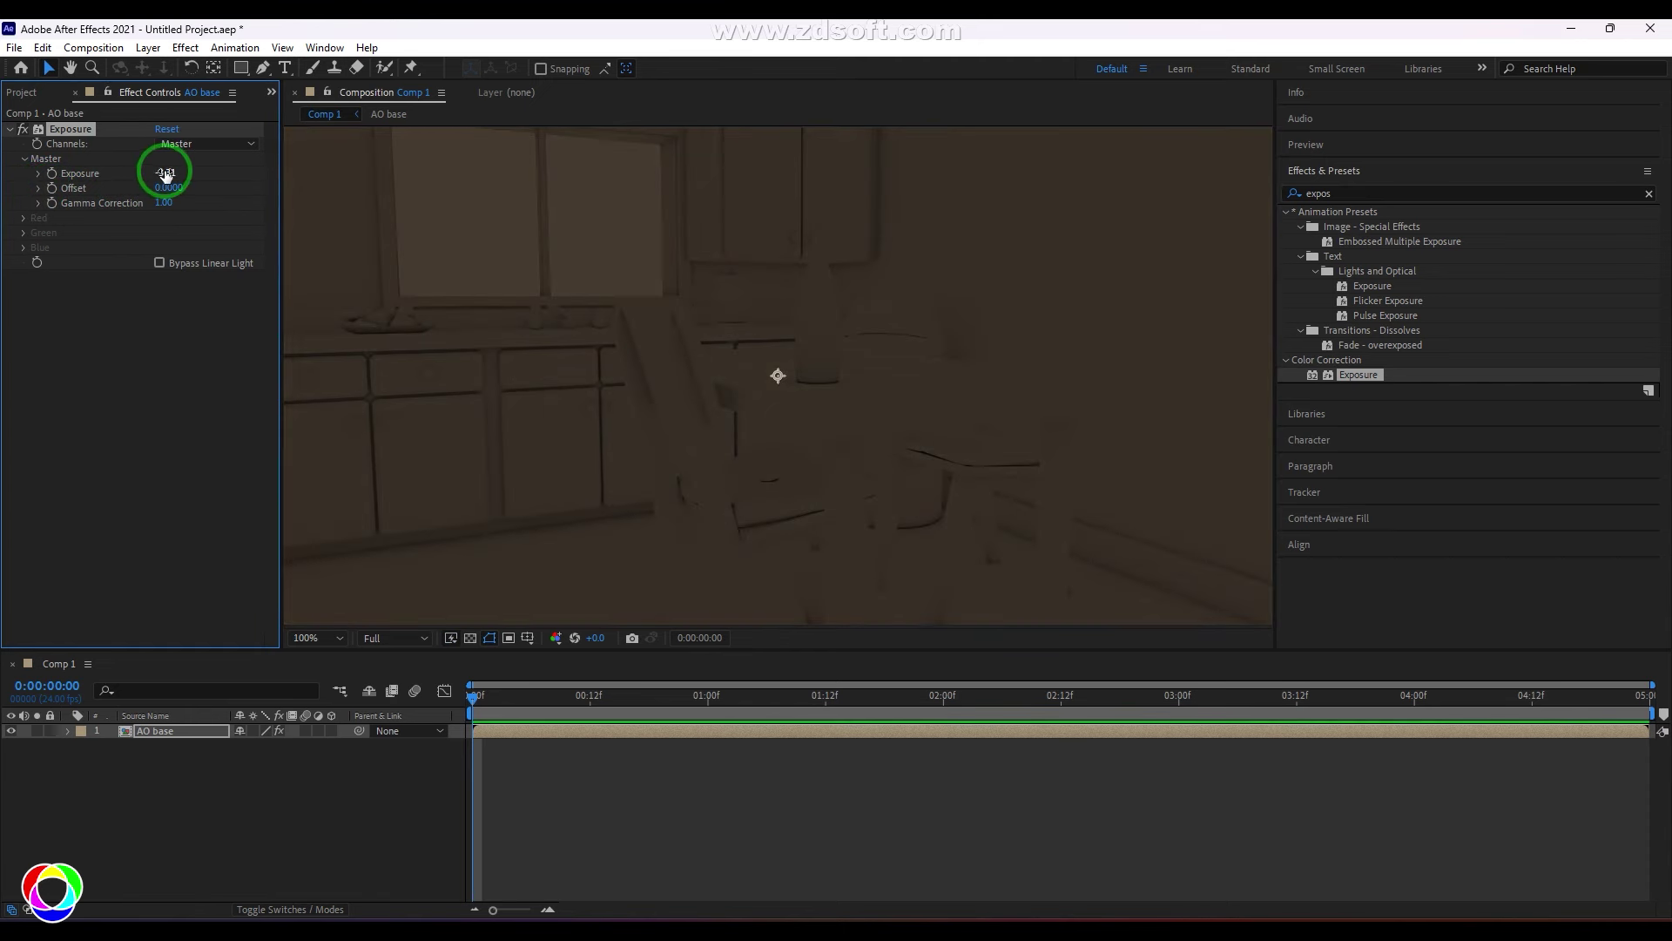
drag(164, 173, 116, 186)
click(1131, 441)
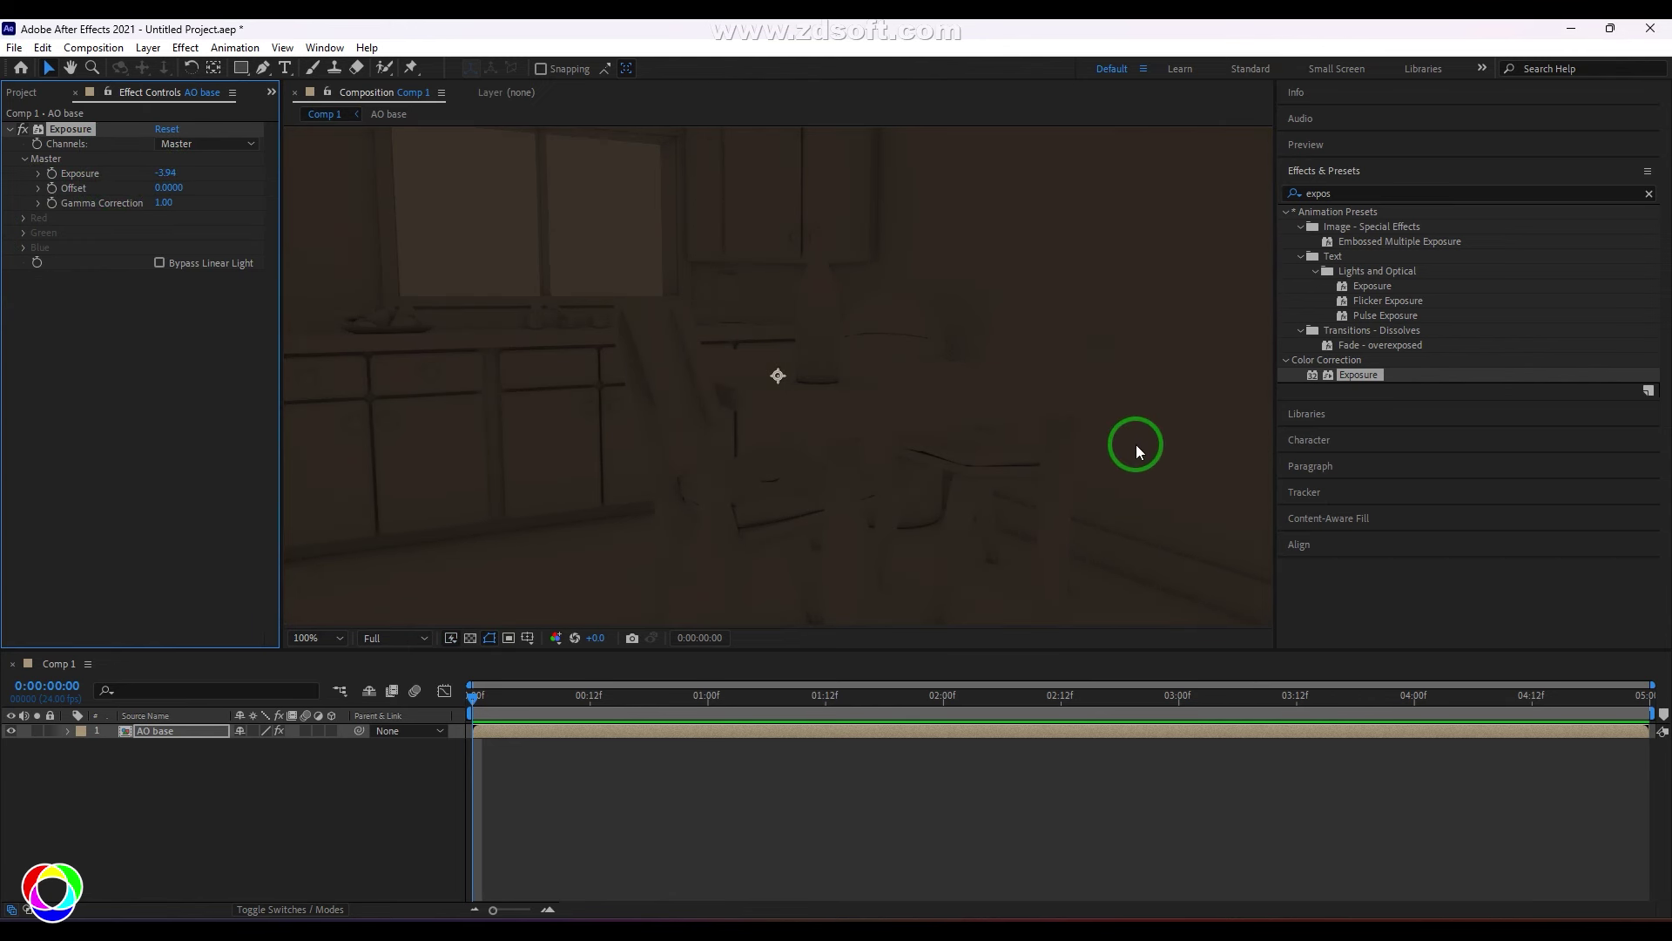
Import the kitchen image from the diffuse_direct_sun folder of the light renders and place it above AO base in Comp 1
click(26, 92)
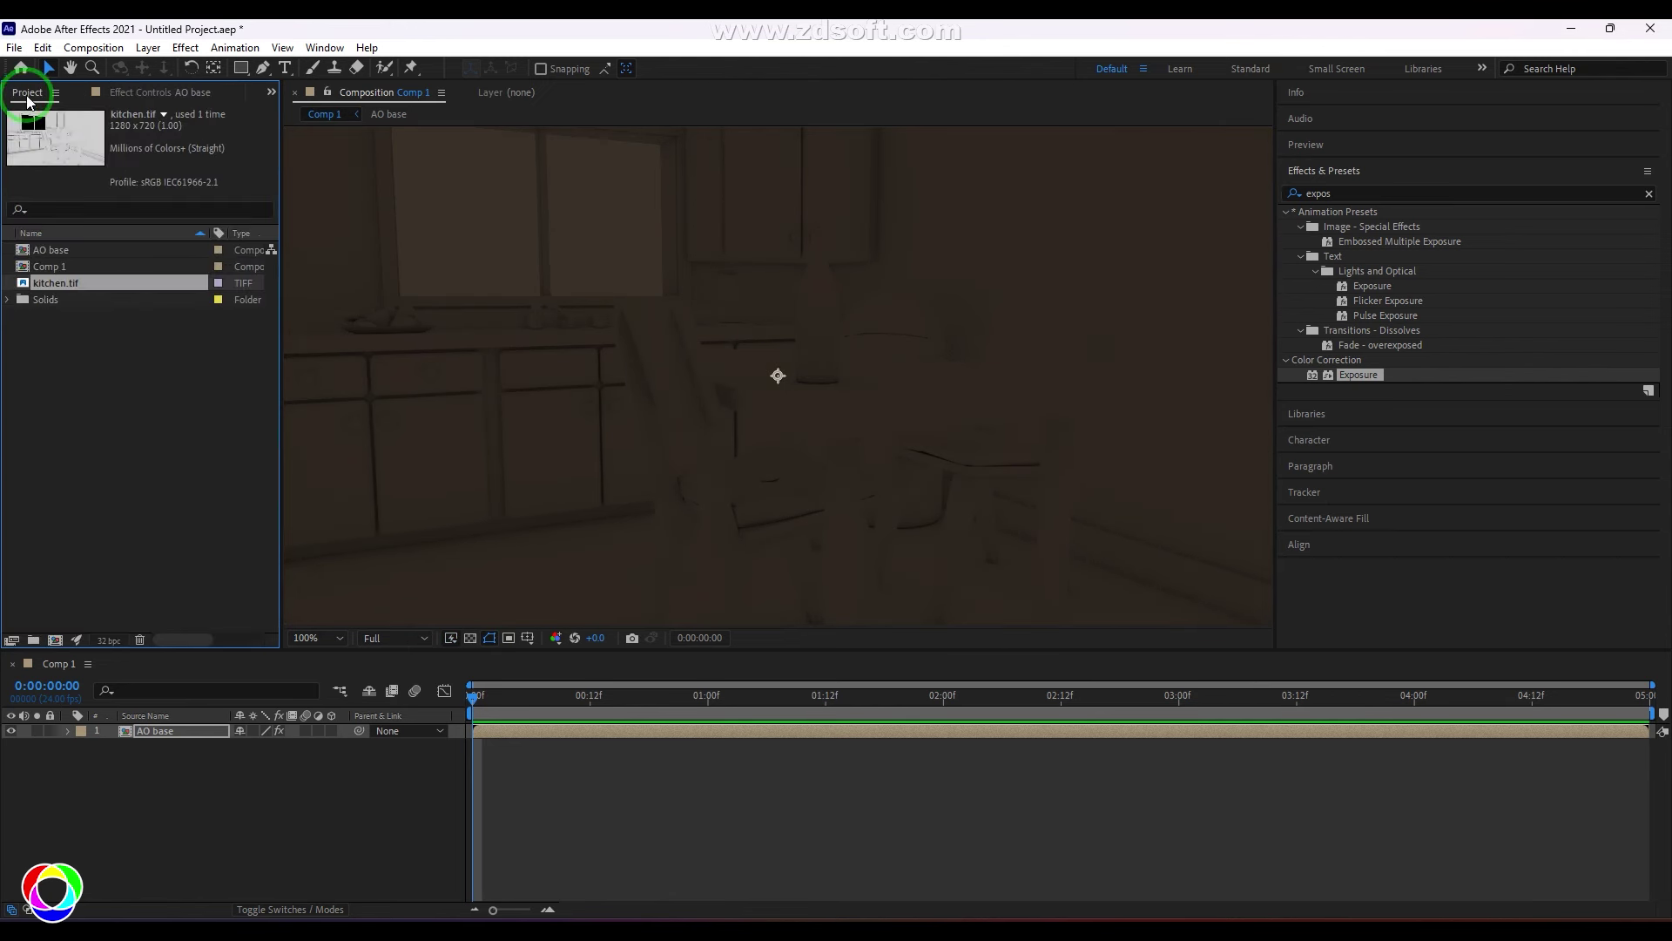
right_click(113, 411)
click(244, 502)
click(386, 502)
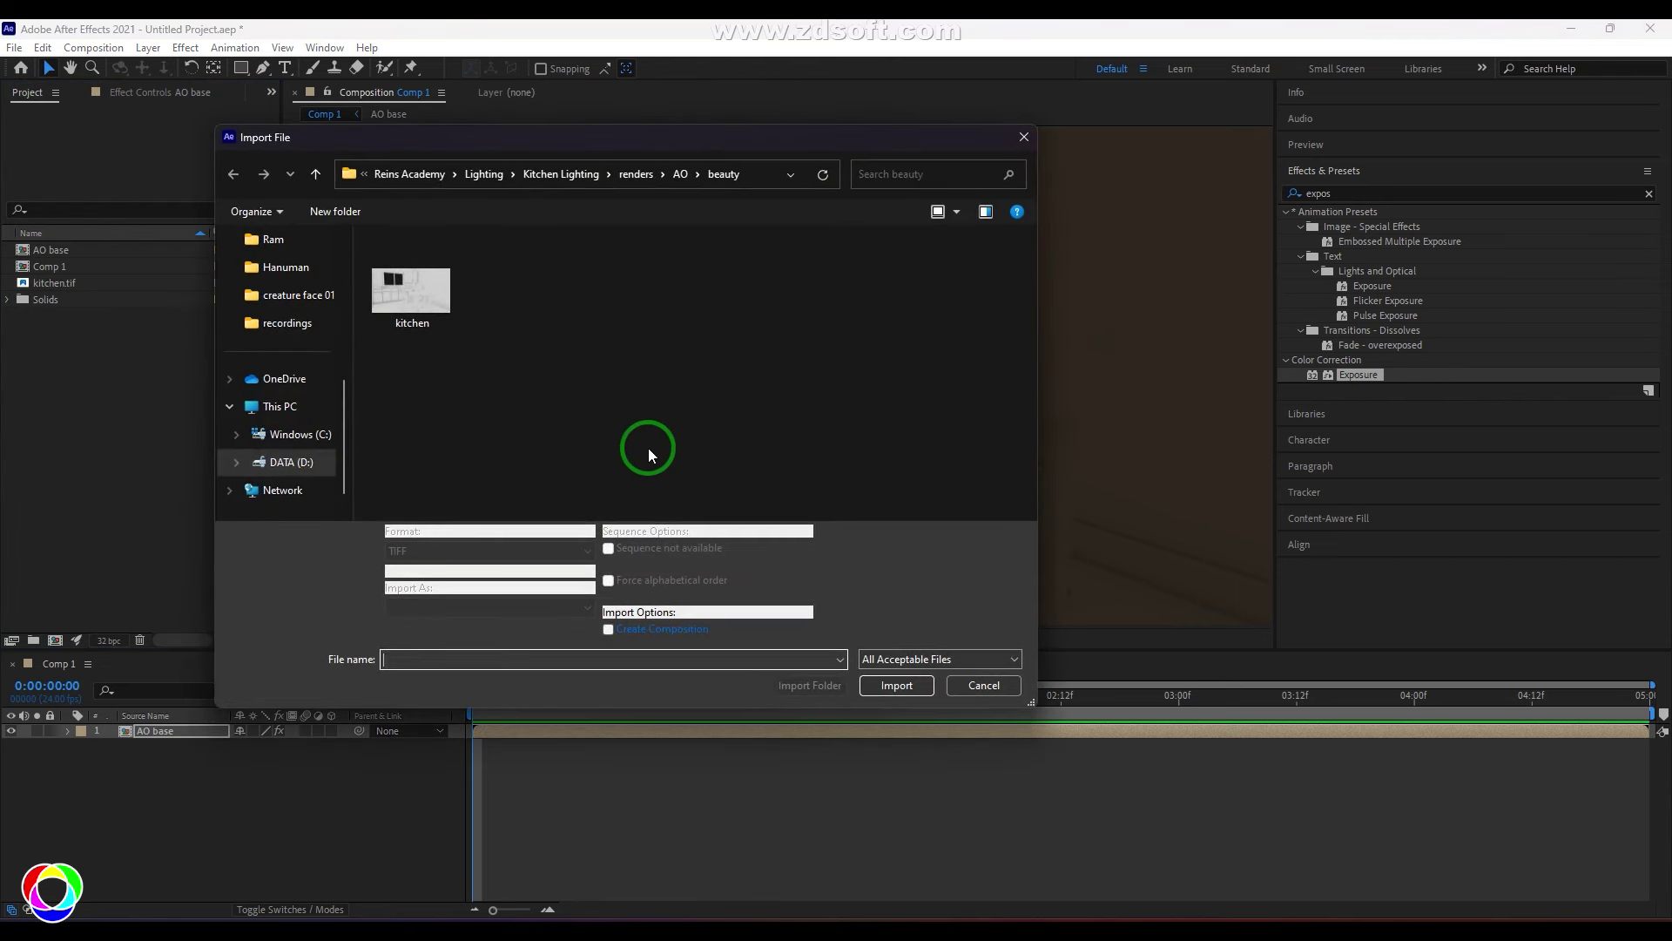
key(alt+Up)
key(alt+Up)
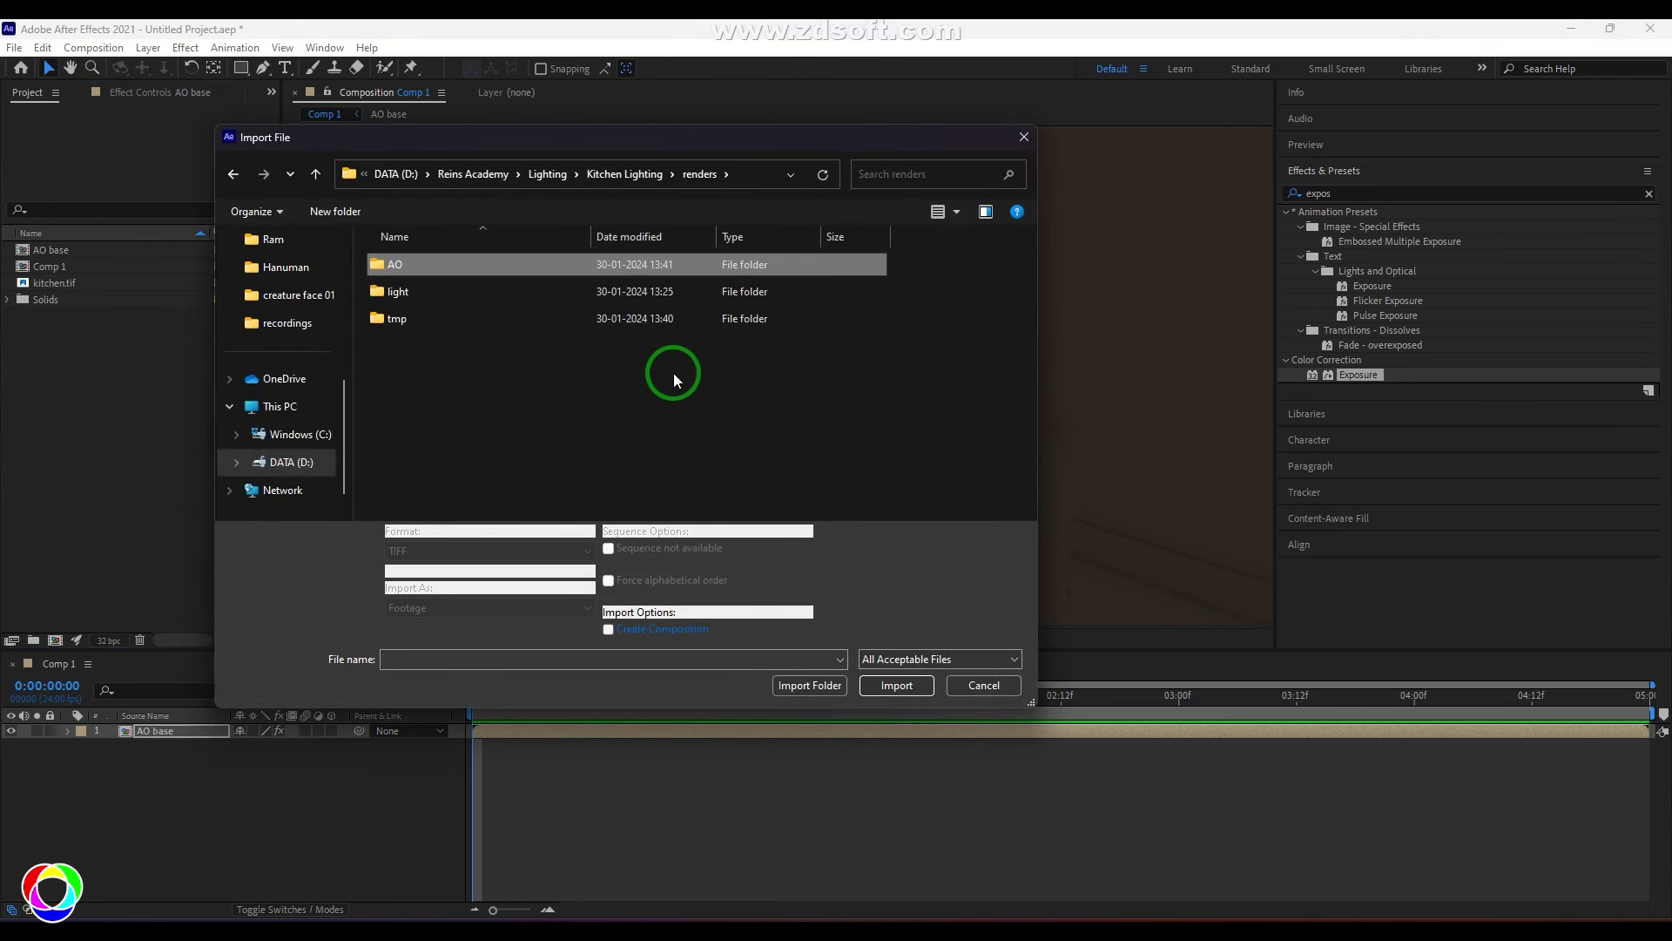
double_click(433, 293)
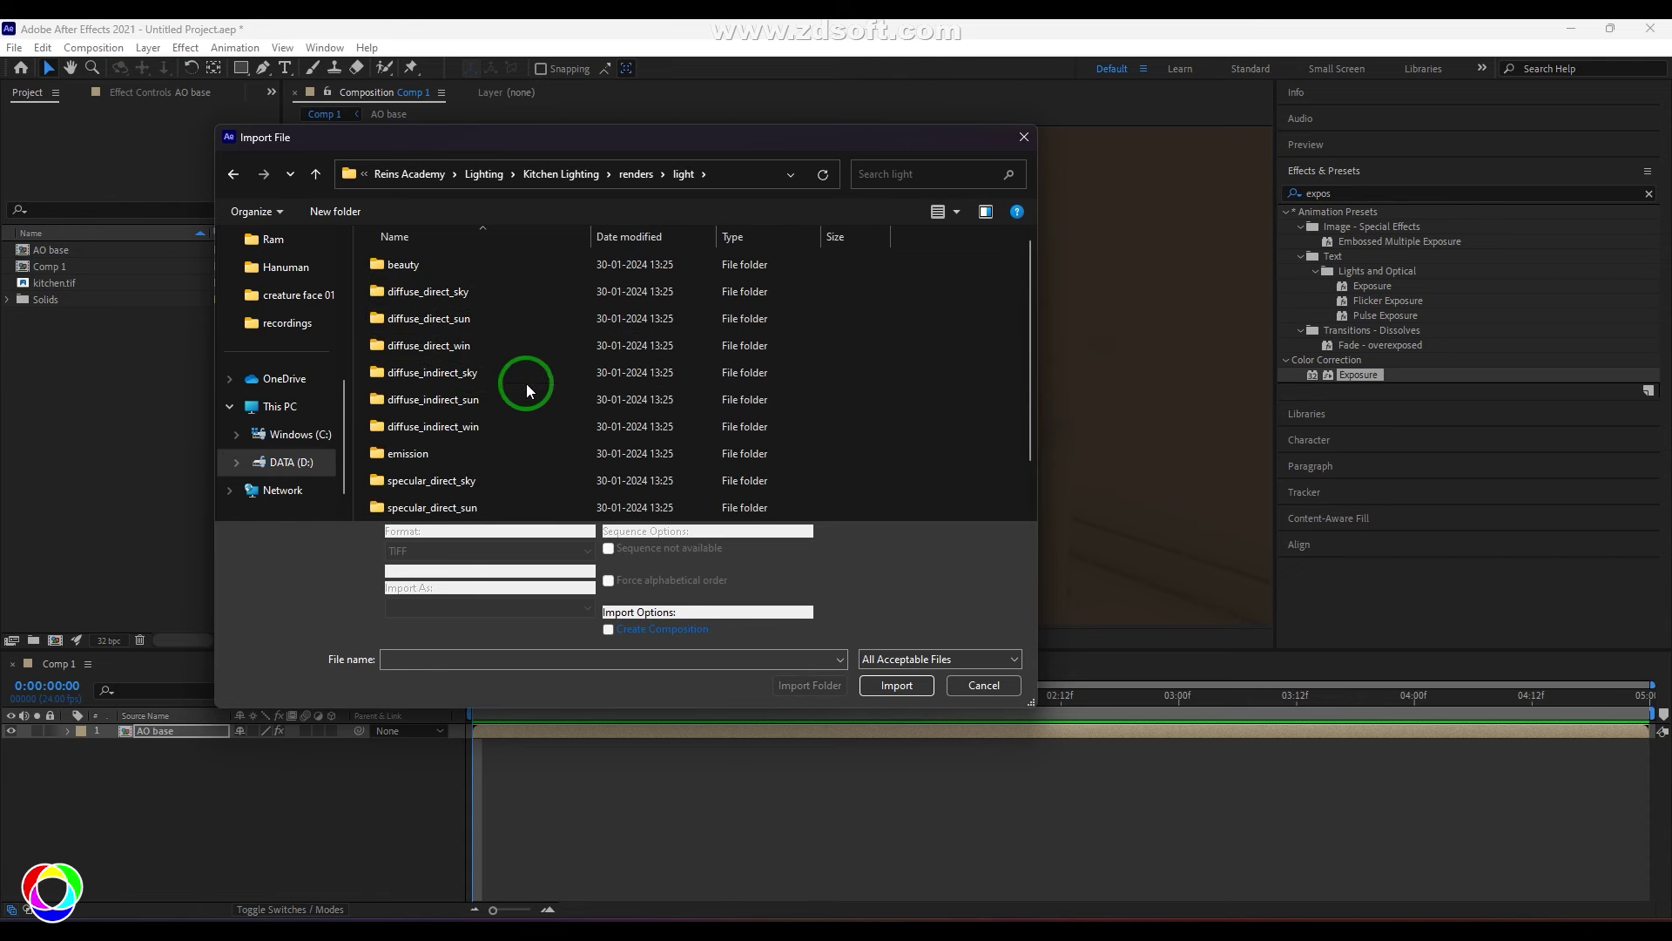
click(462, 400)
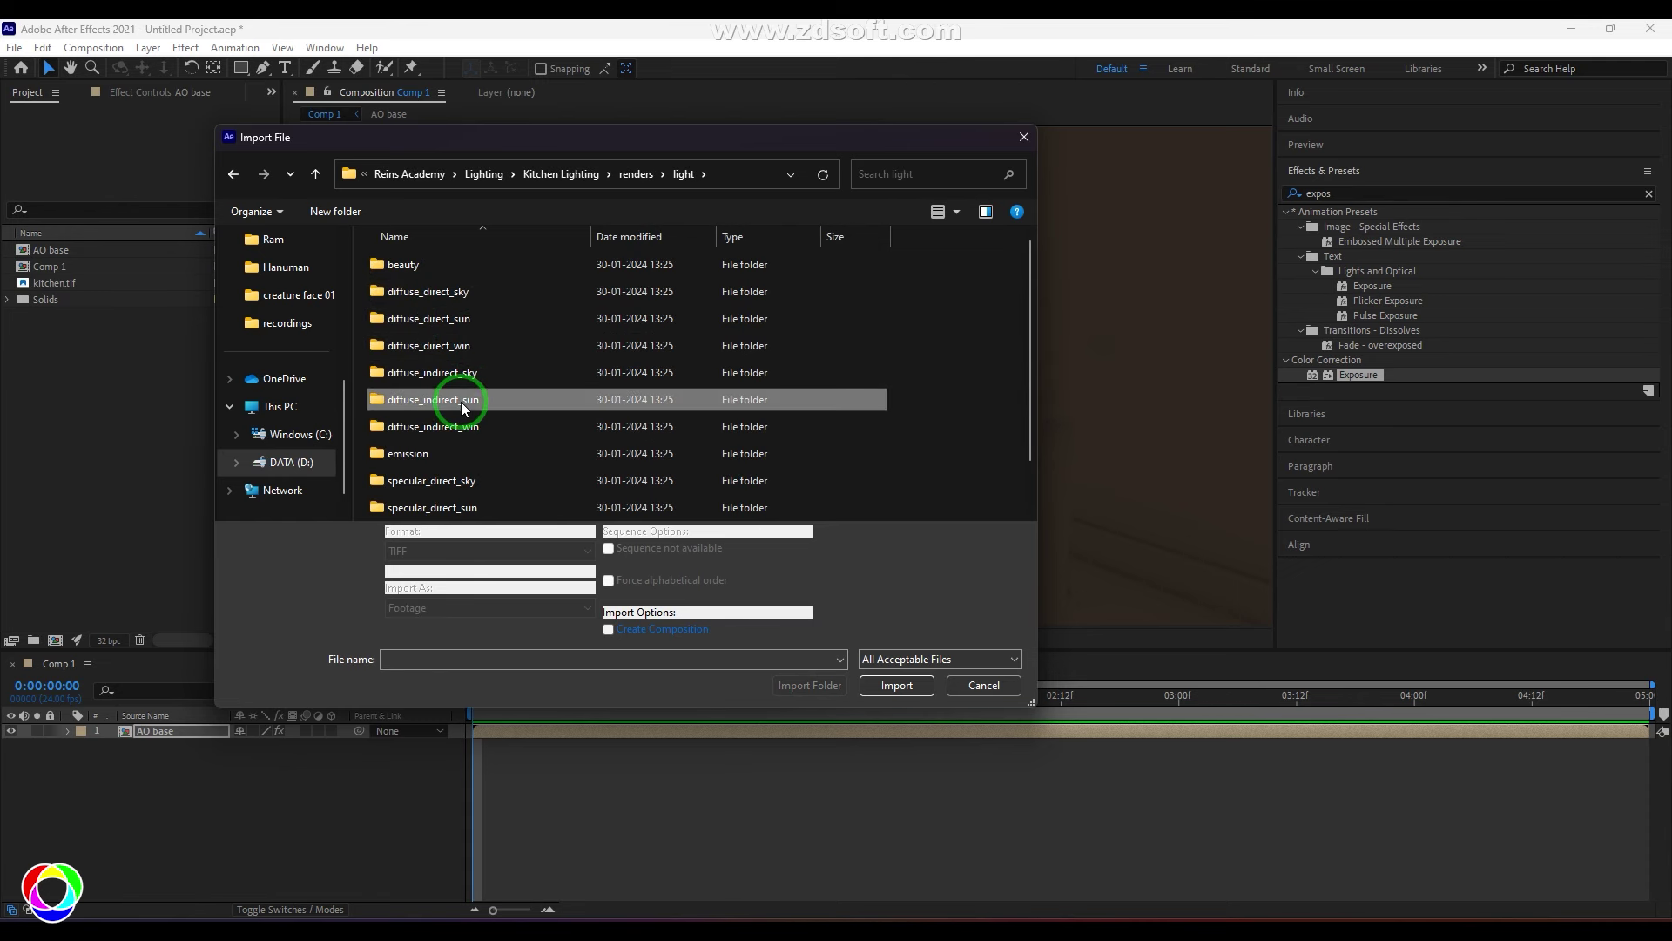
double_click(458, 321)
click(440, 318)
click(896, 672)
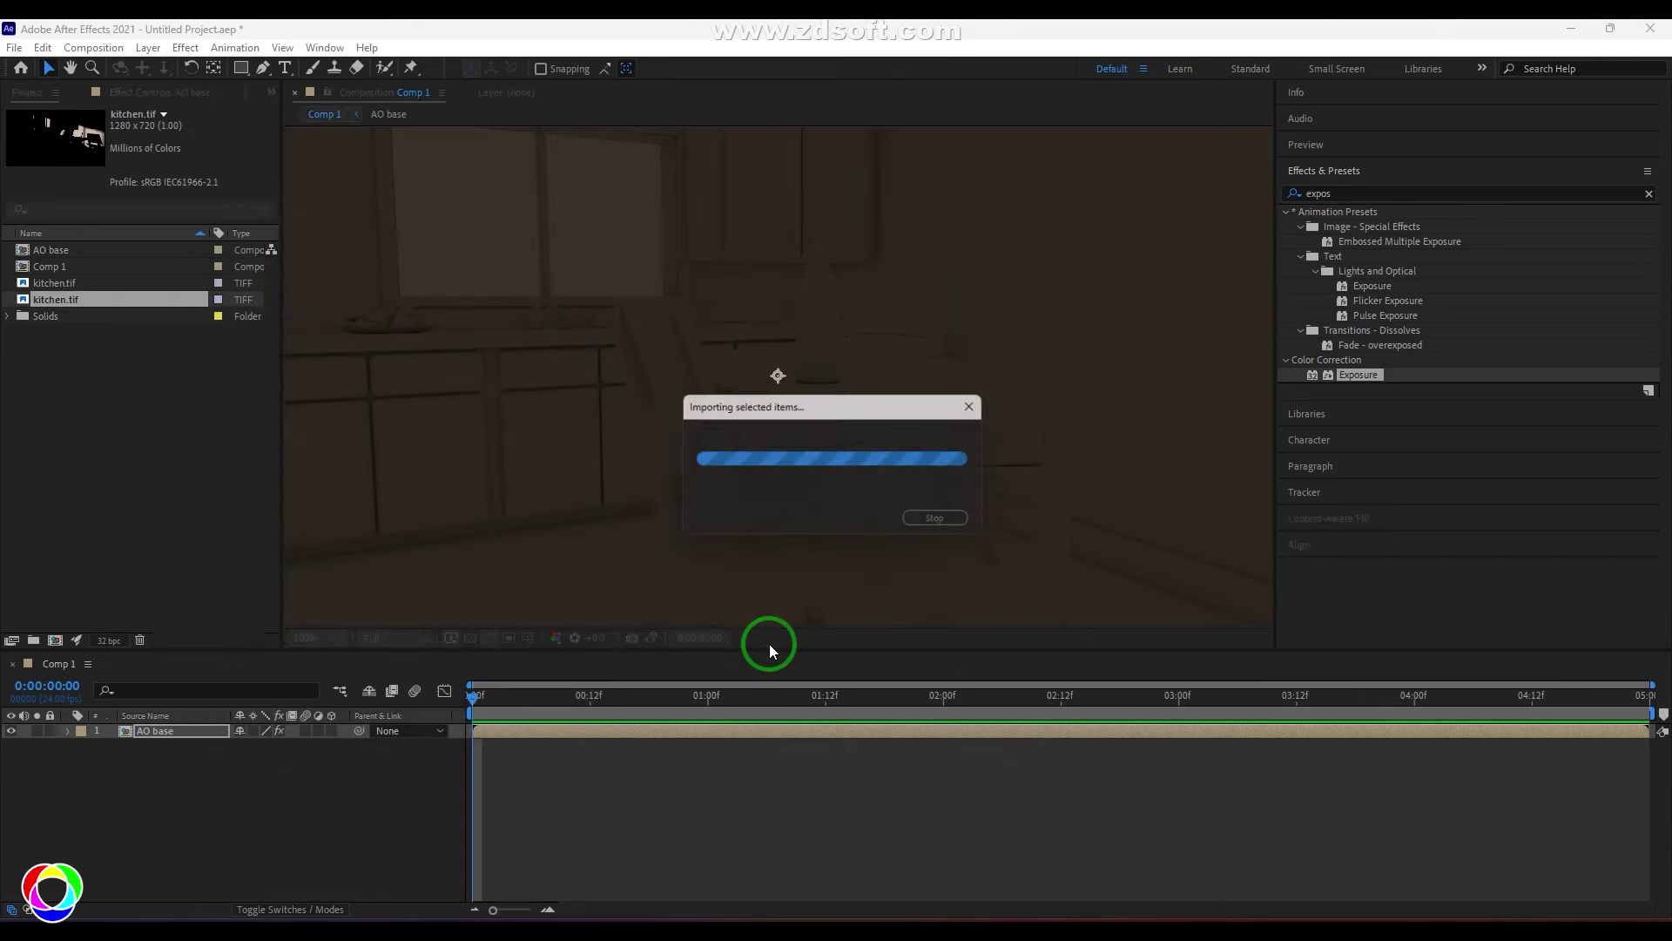
drag(35, 305, 163, 734)
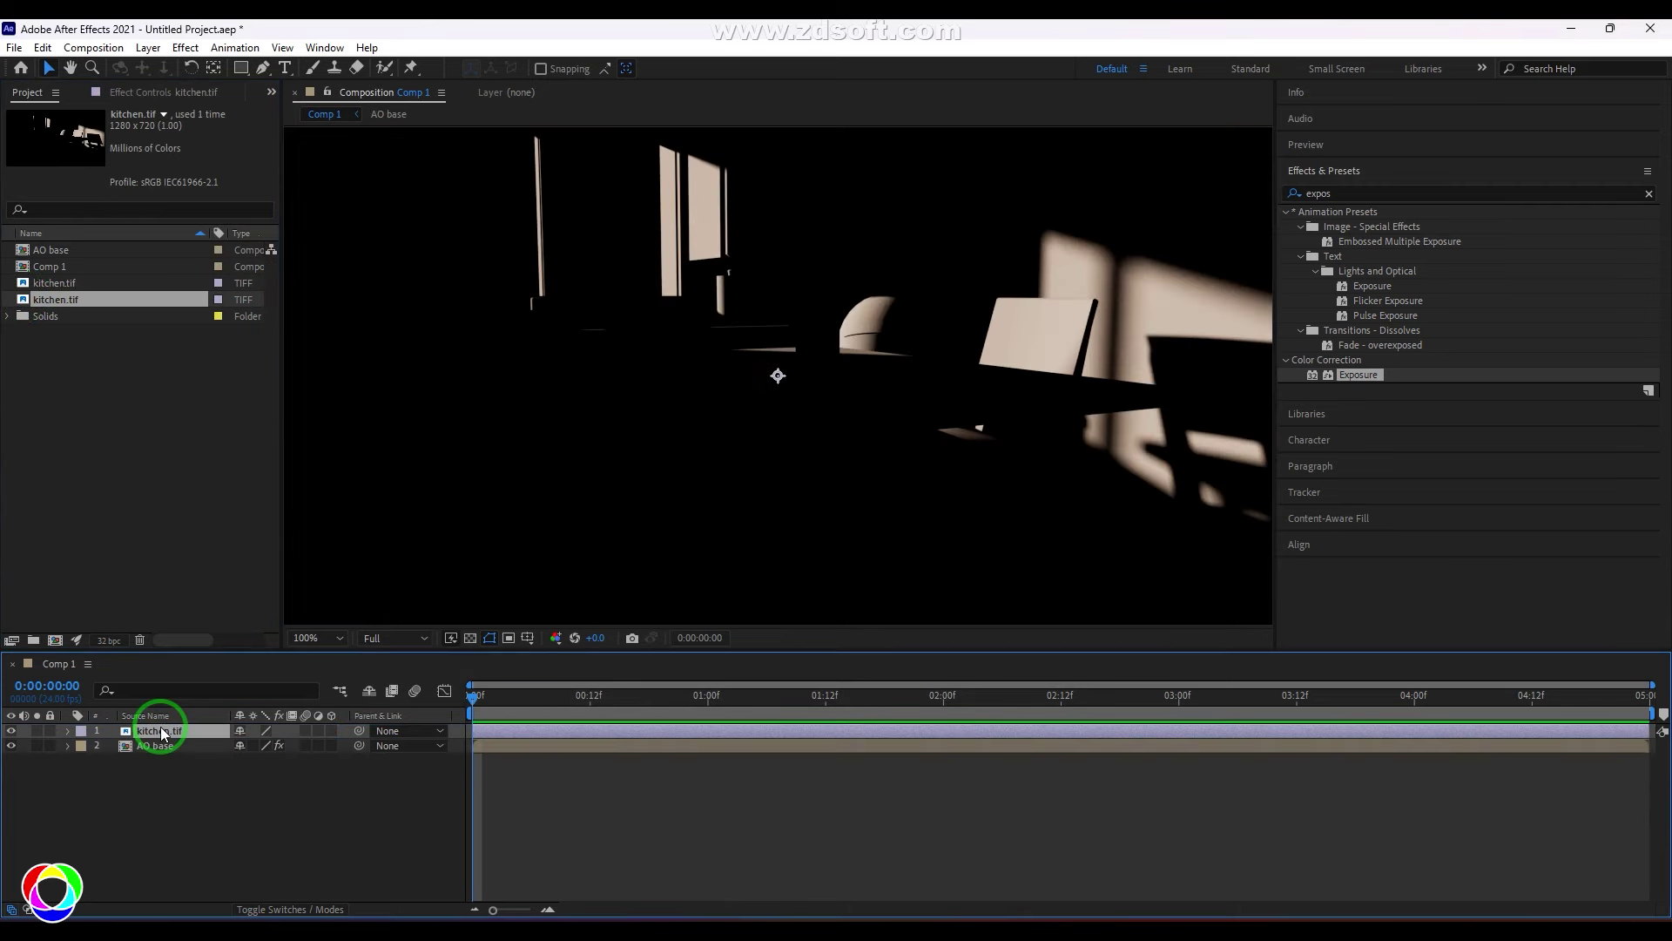
Set the sun pass layer's blending mode to Linear Dodge and inspect the blended image
click(148, 48)
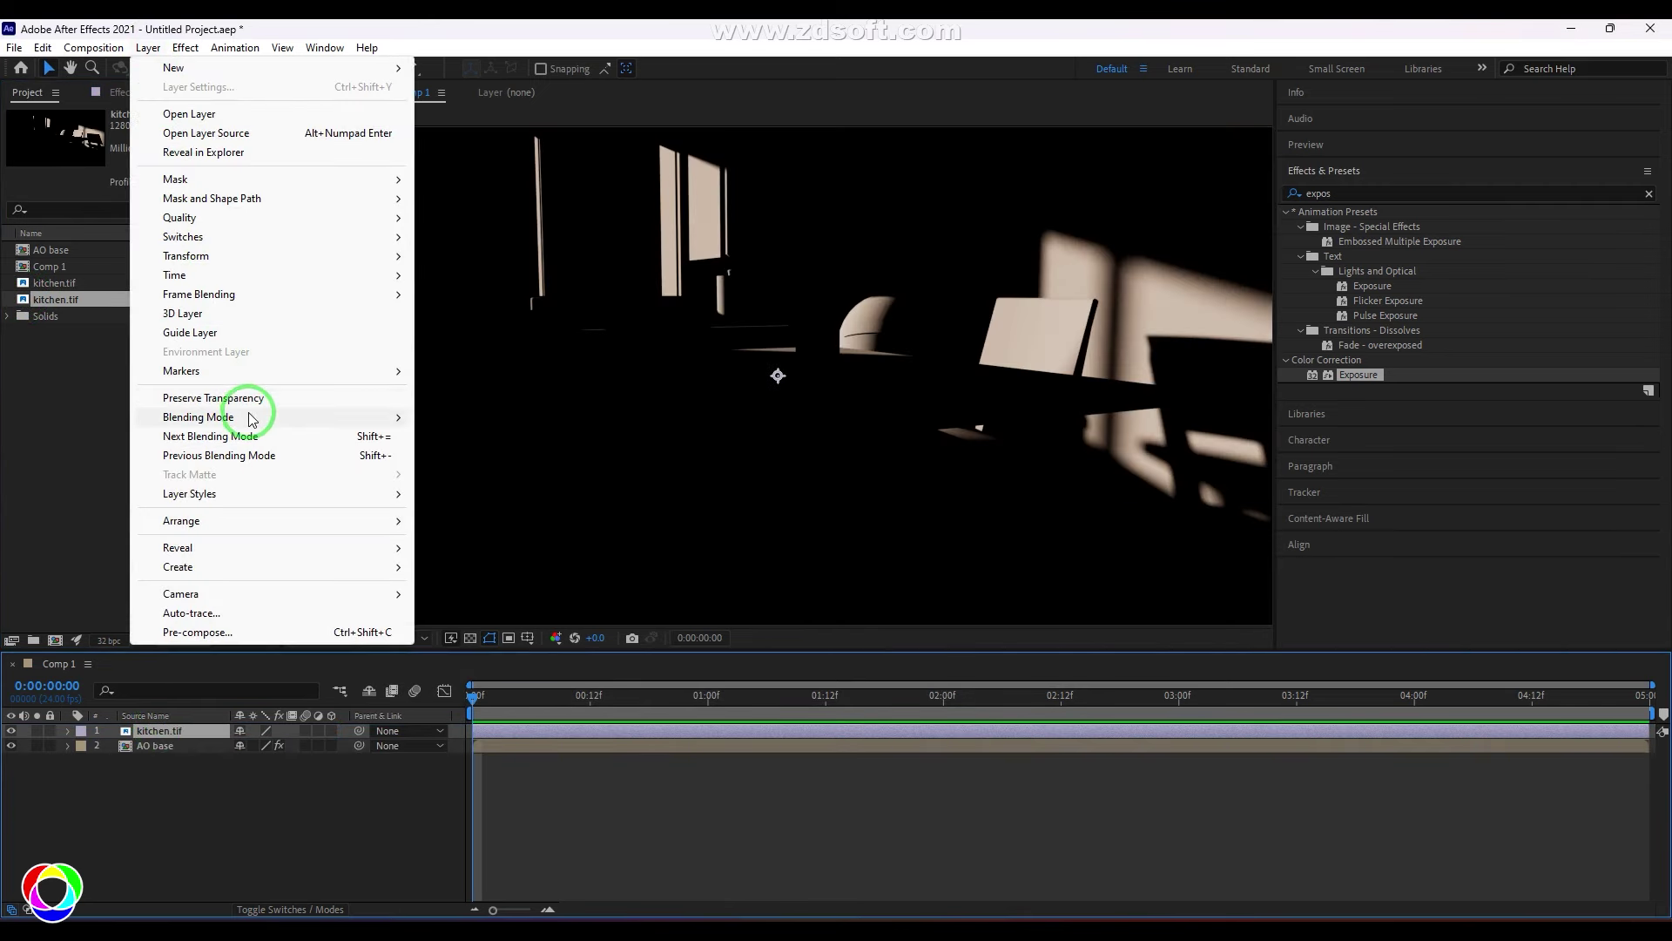
mouse_move(366, 422)
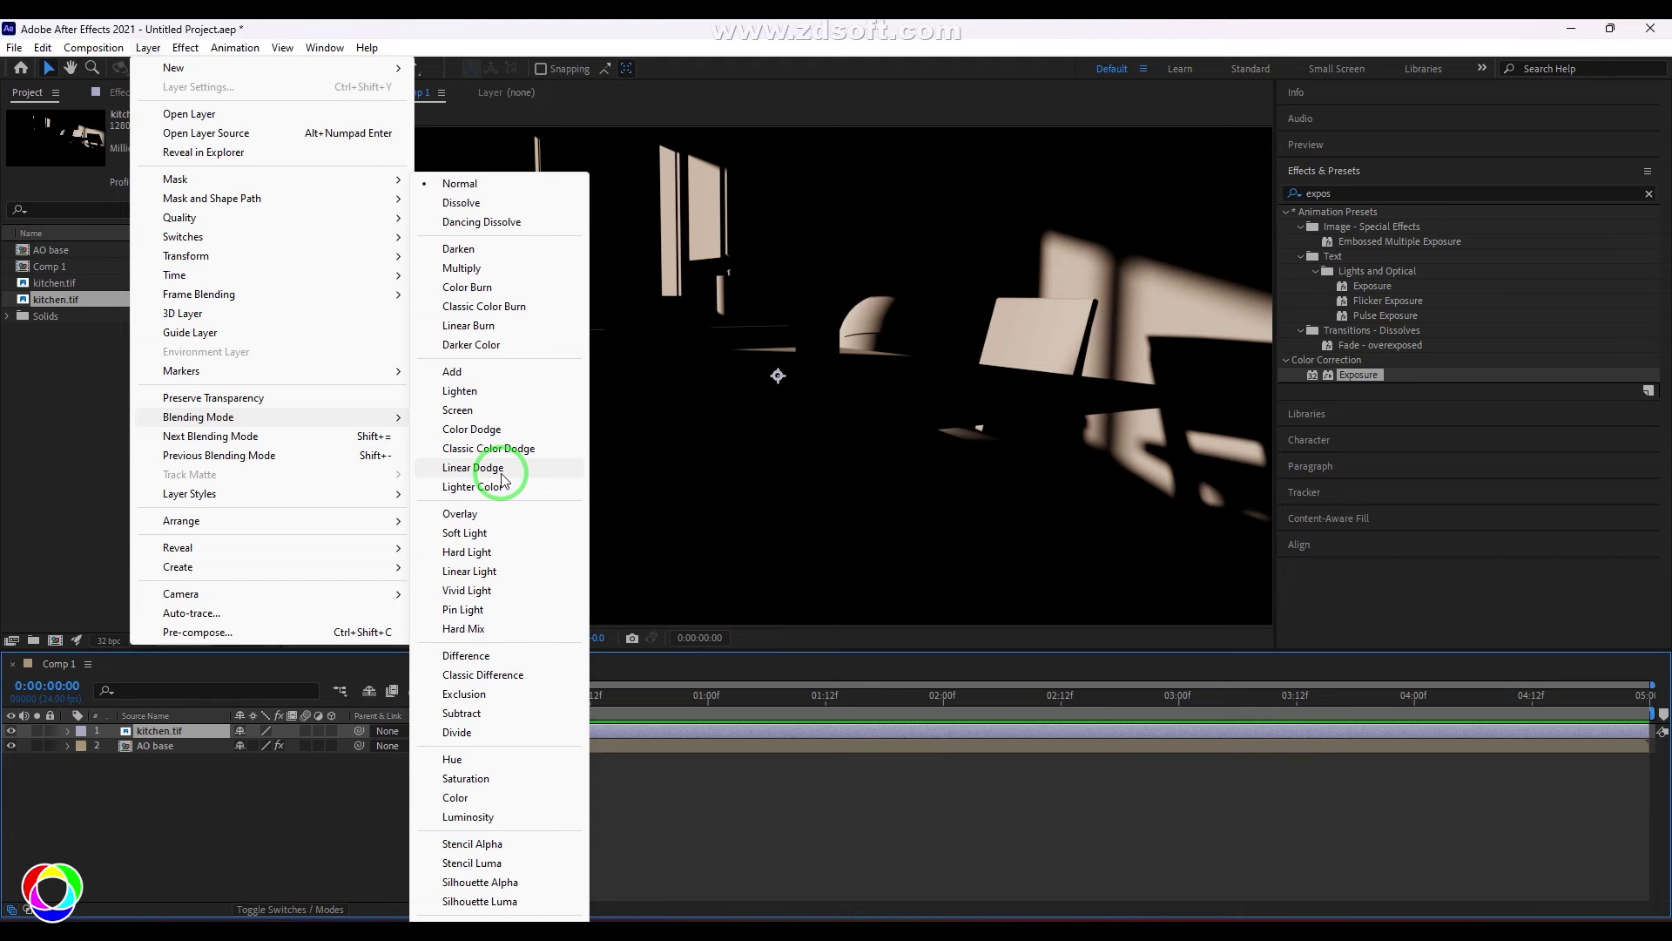
click(473, 468)
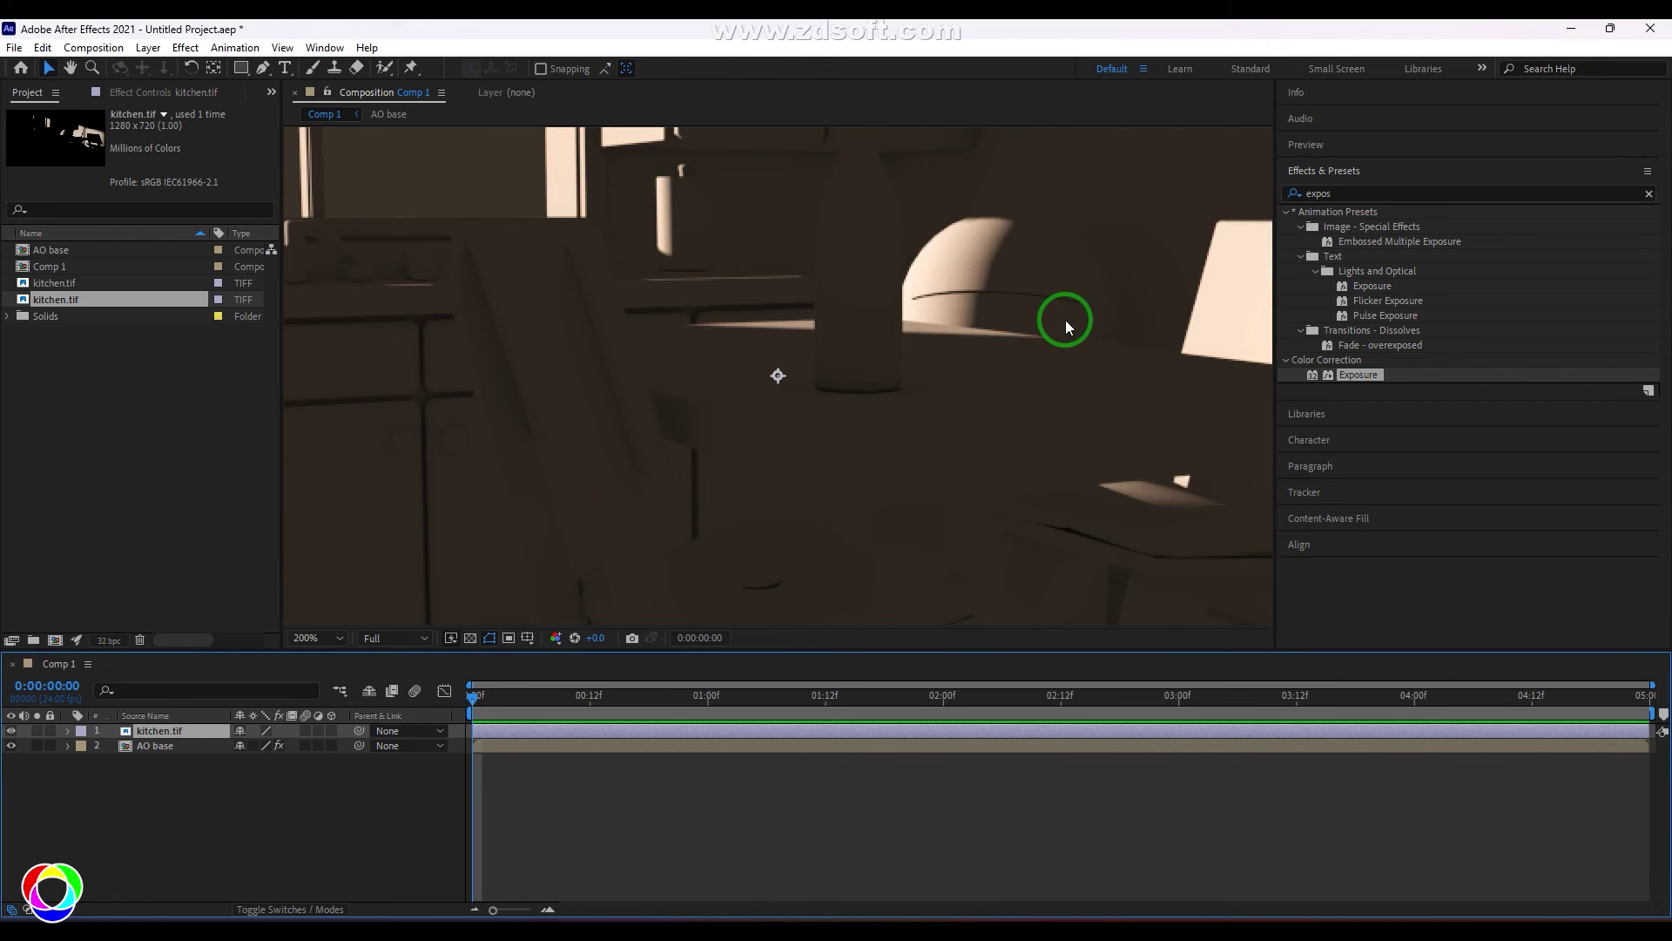
scroll(1064, 320, down, 4)
scroll(1065, 319, up, 4)
scroll(1064, 319, down, 2)
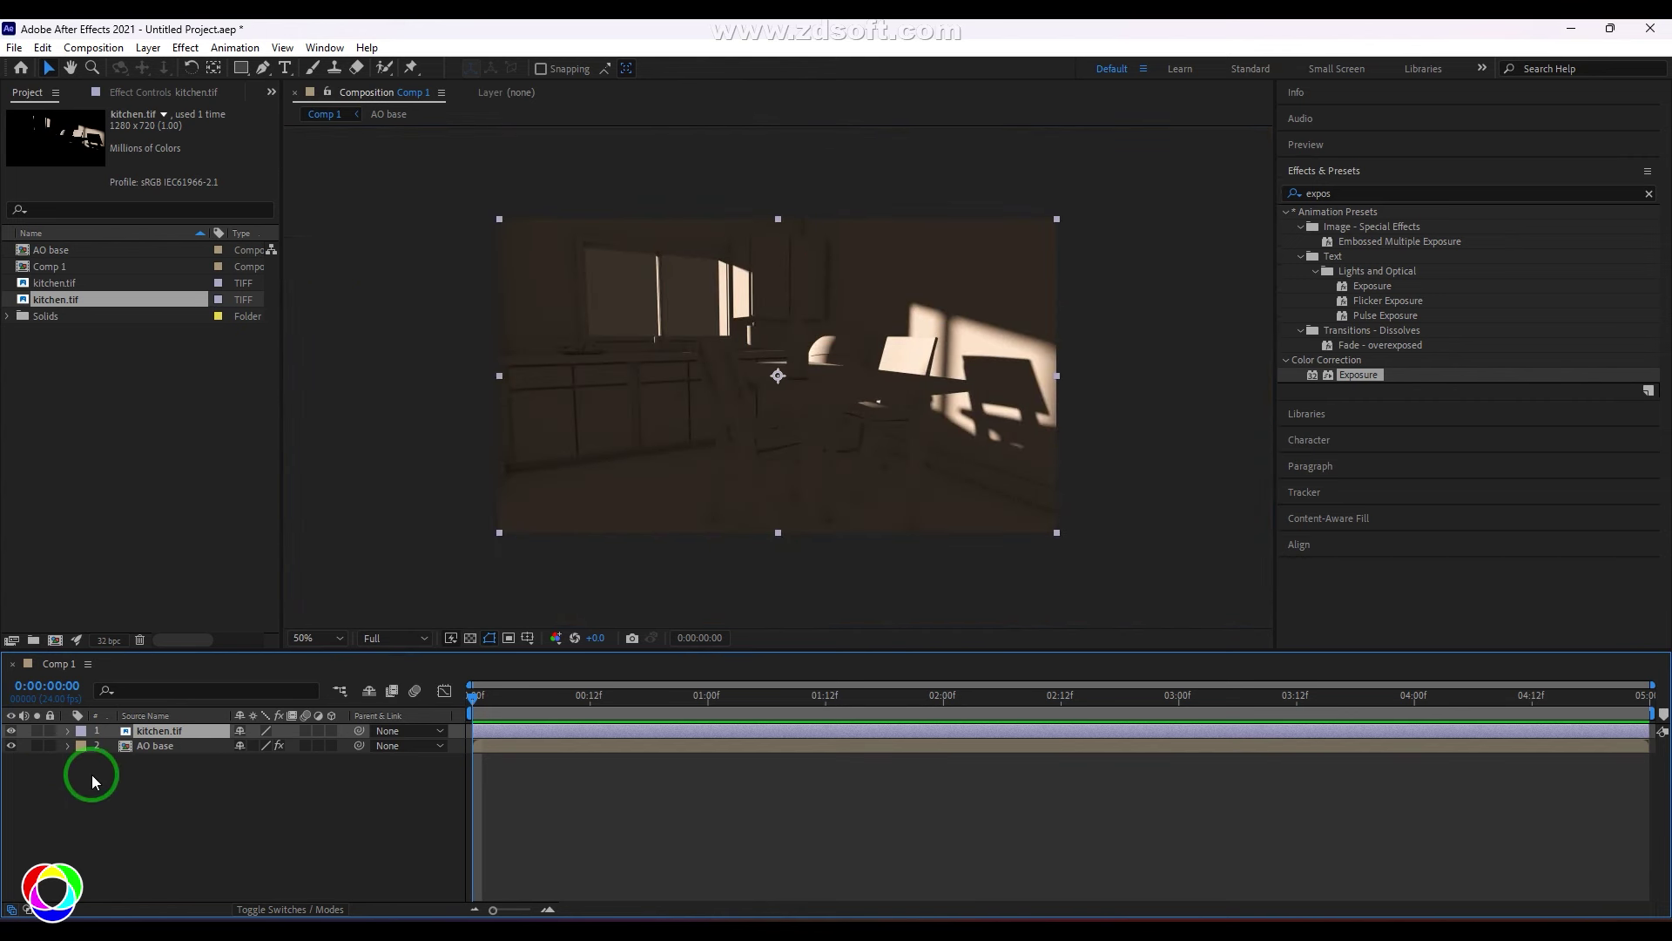
Import the kitchen image from the diffuse_direct_sky folder and place it between the sun pass and AO base layers
right_click(139, 414)
mouse_move(291, 505)
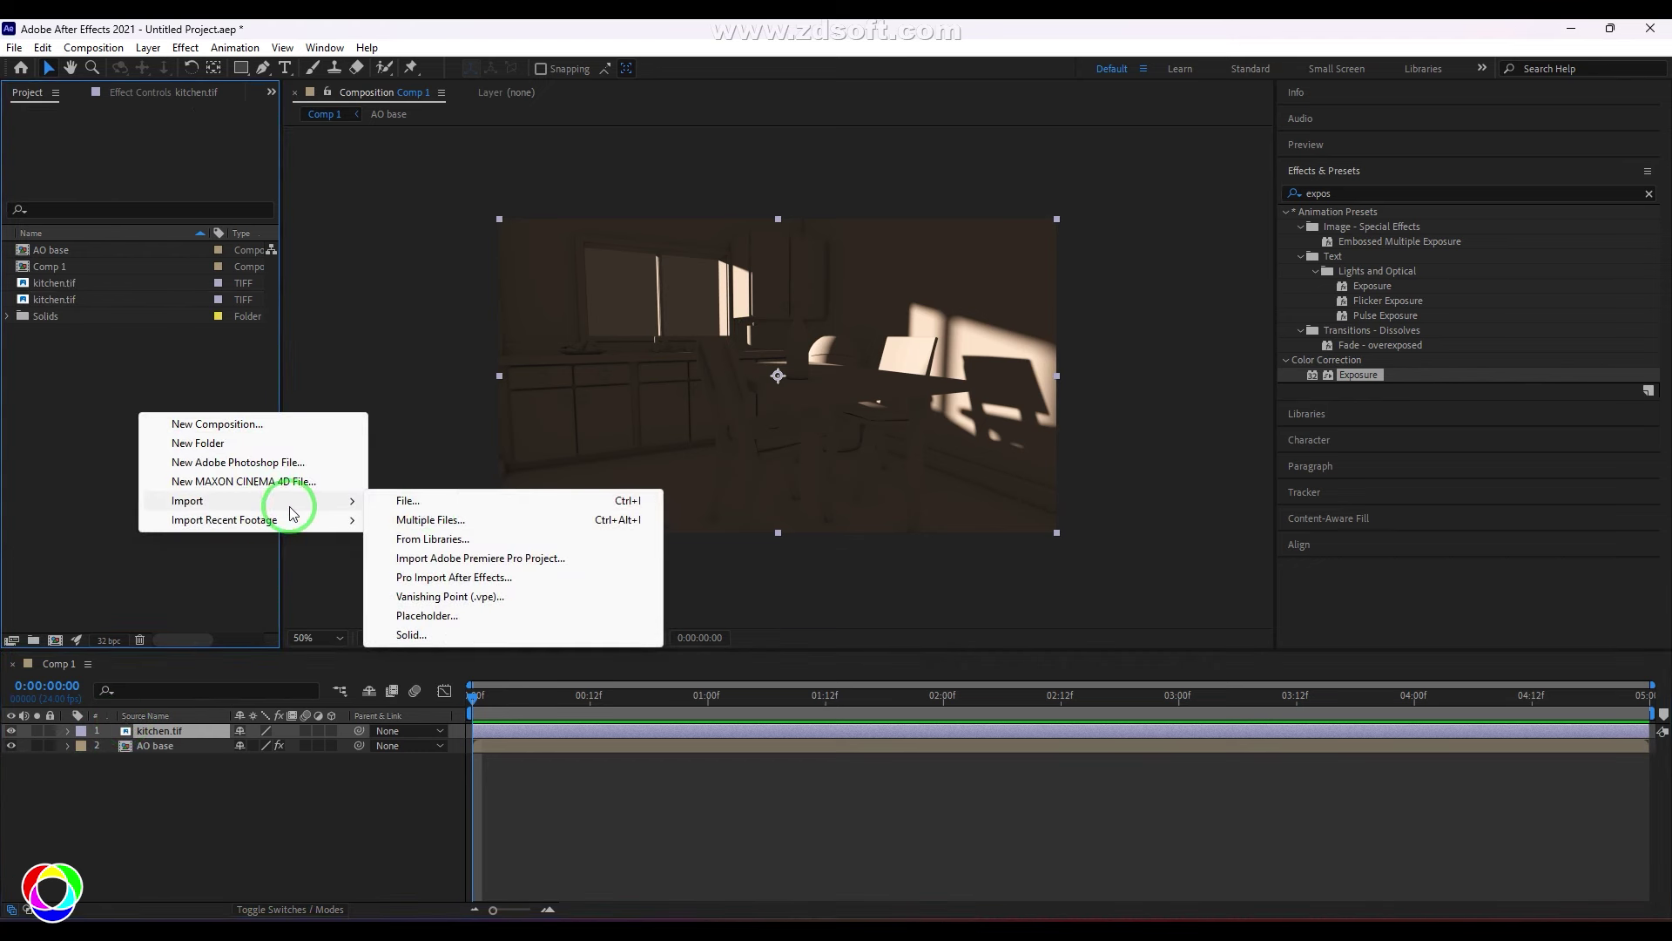
click(407, 501)
key(BackSpace)
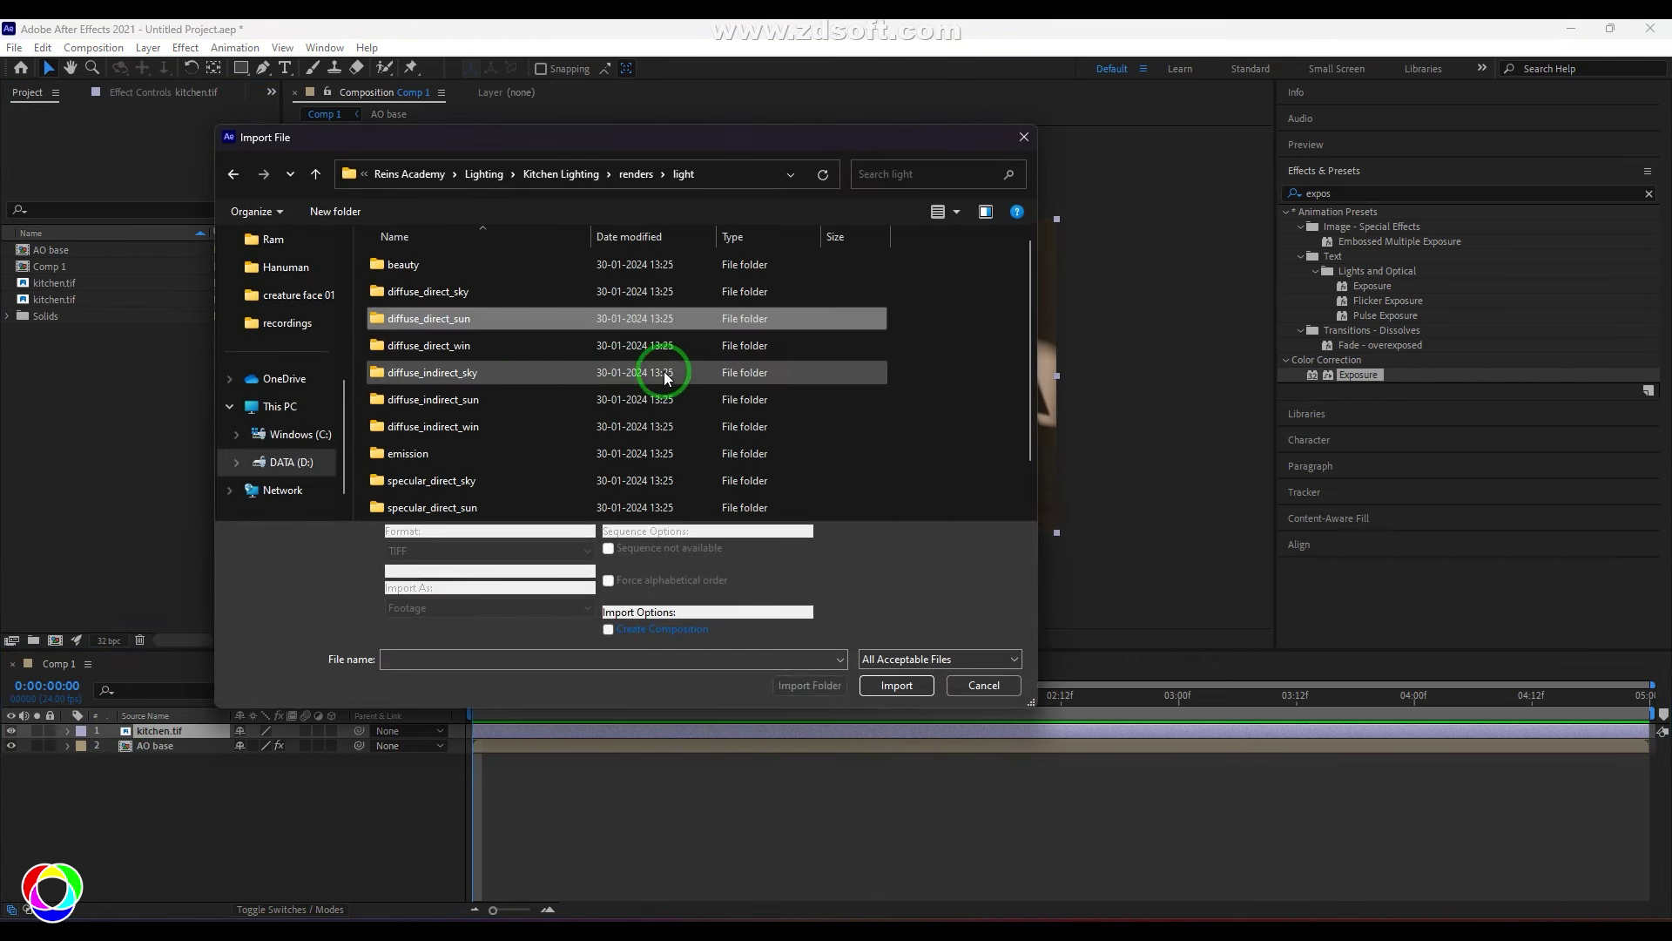
double_click(451, 293)
click(421, 303)
click(890, 684)
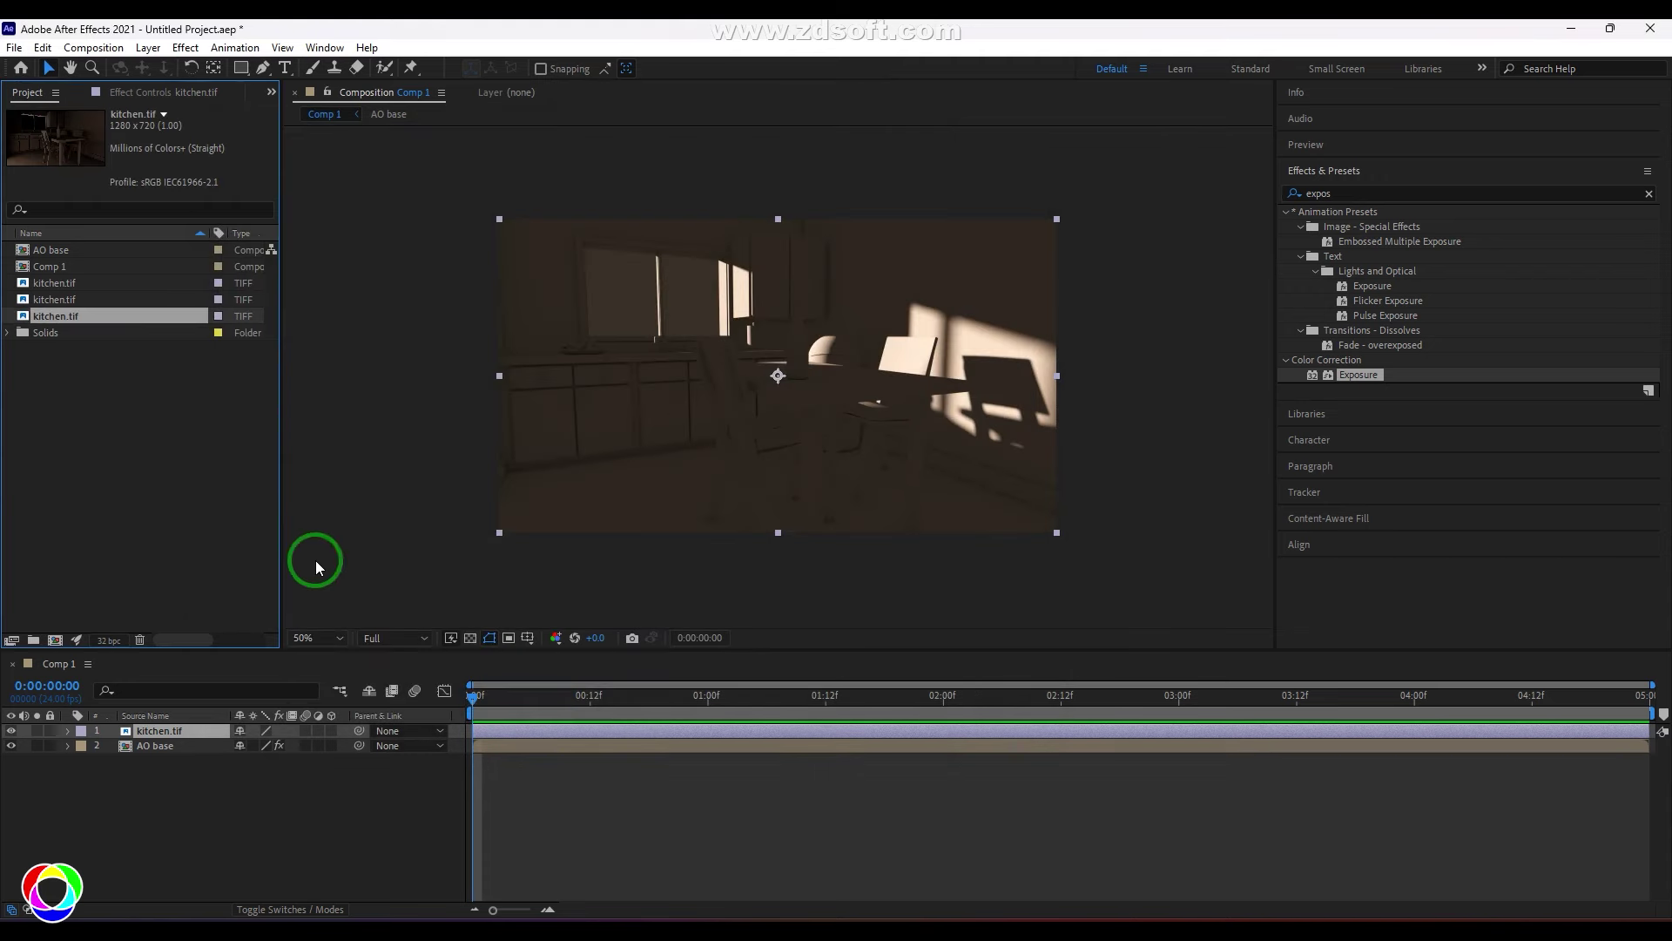
drag(31, 317, 155, 746)
Set the blending mode of the diffuse_direct_sky layer to Linear Dodge
click(148, 48)
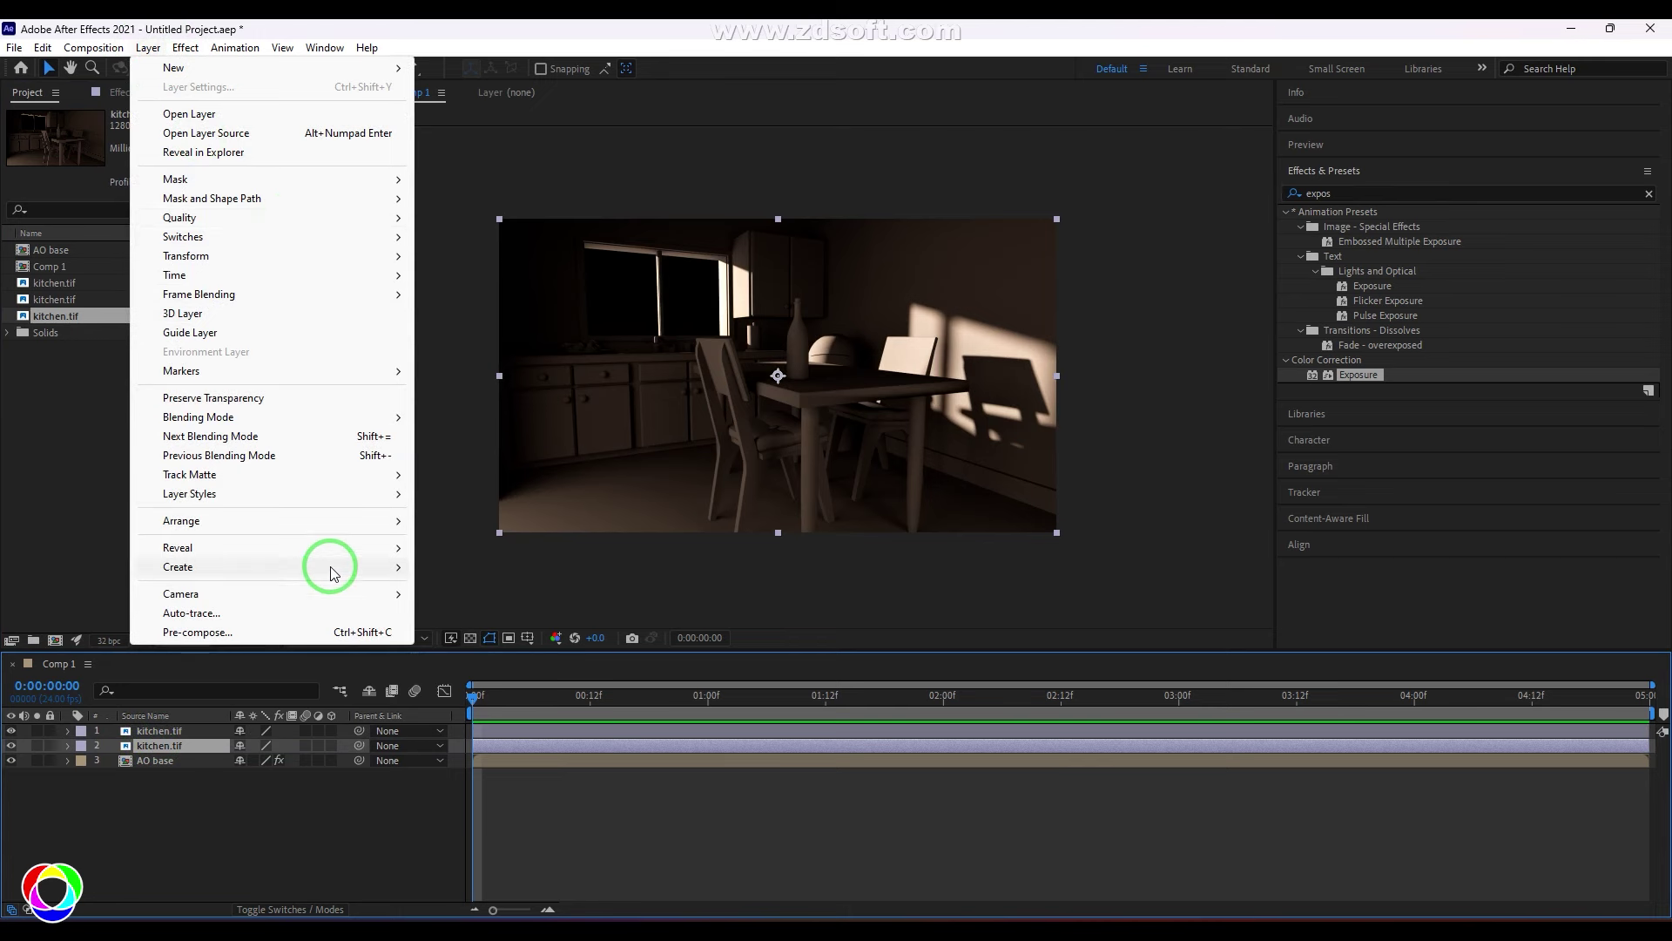
mouse_move(341, 426)
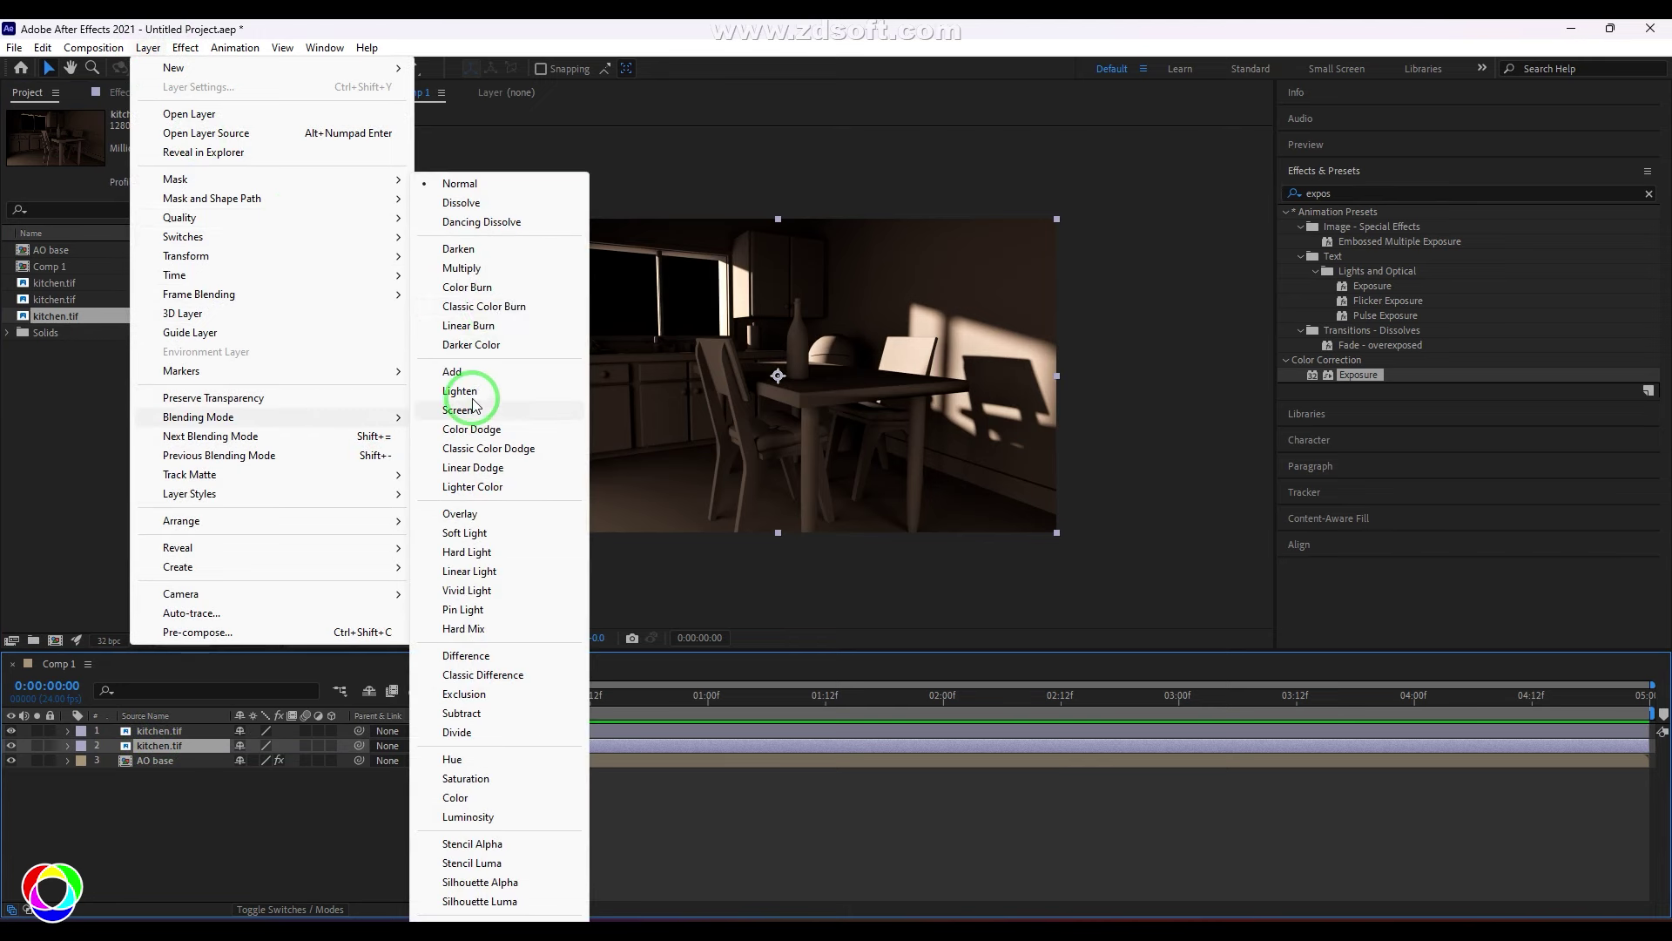
click(475, 467)
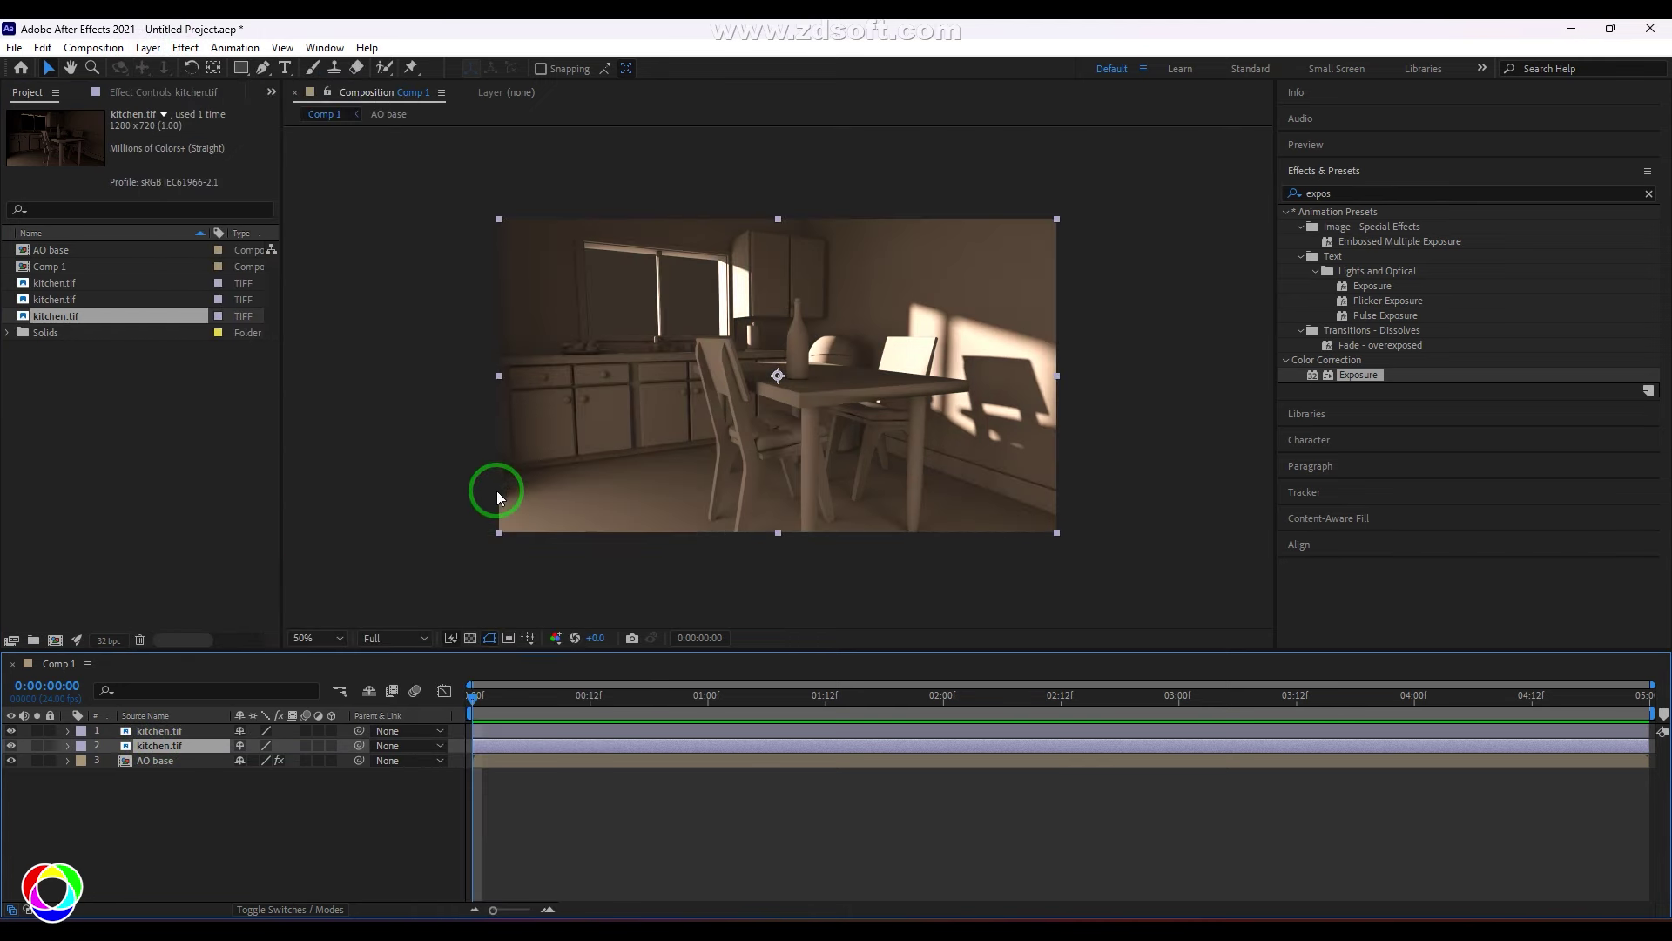
Import the kitchen image from the diffuse_direct_win folder and place it directly above the AO base layer in Comp 1
right_click(77, 406)
mouse_move(247, 494)
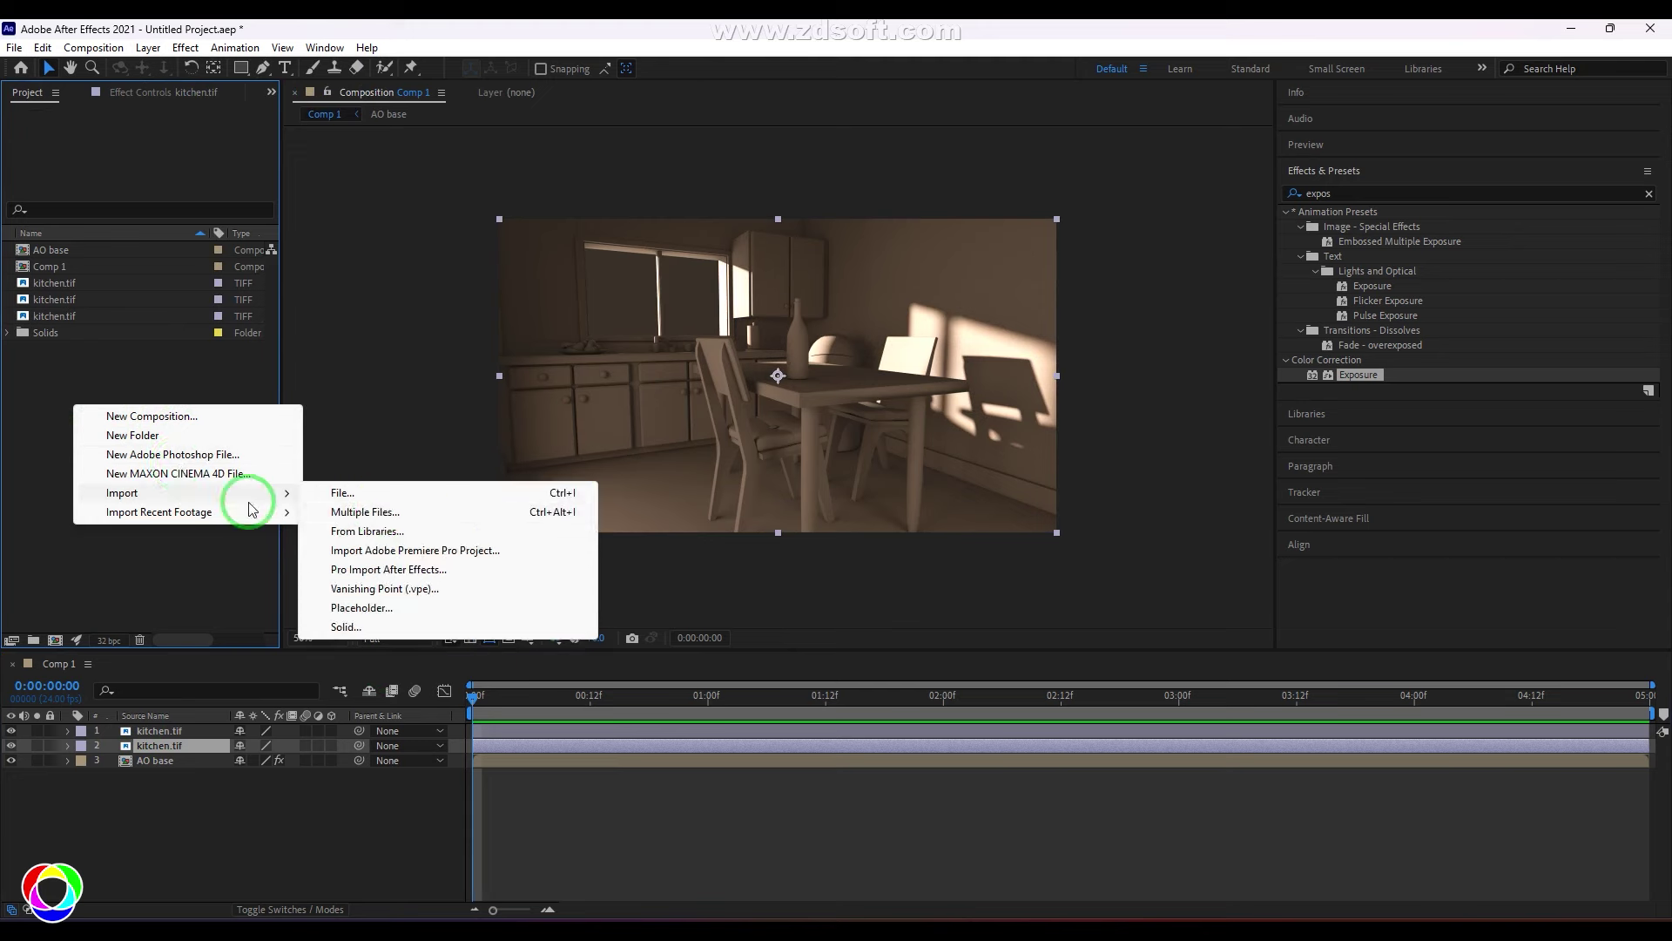
click(384, 489)
key(alt+Up)
double_click(467, 343)
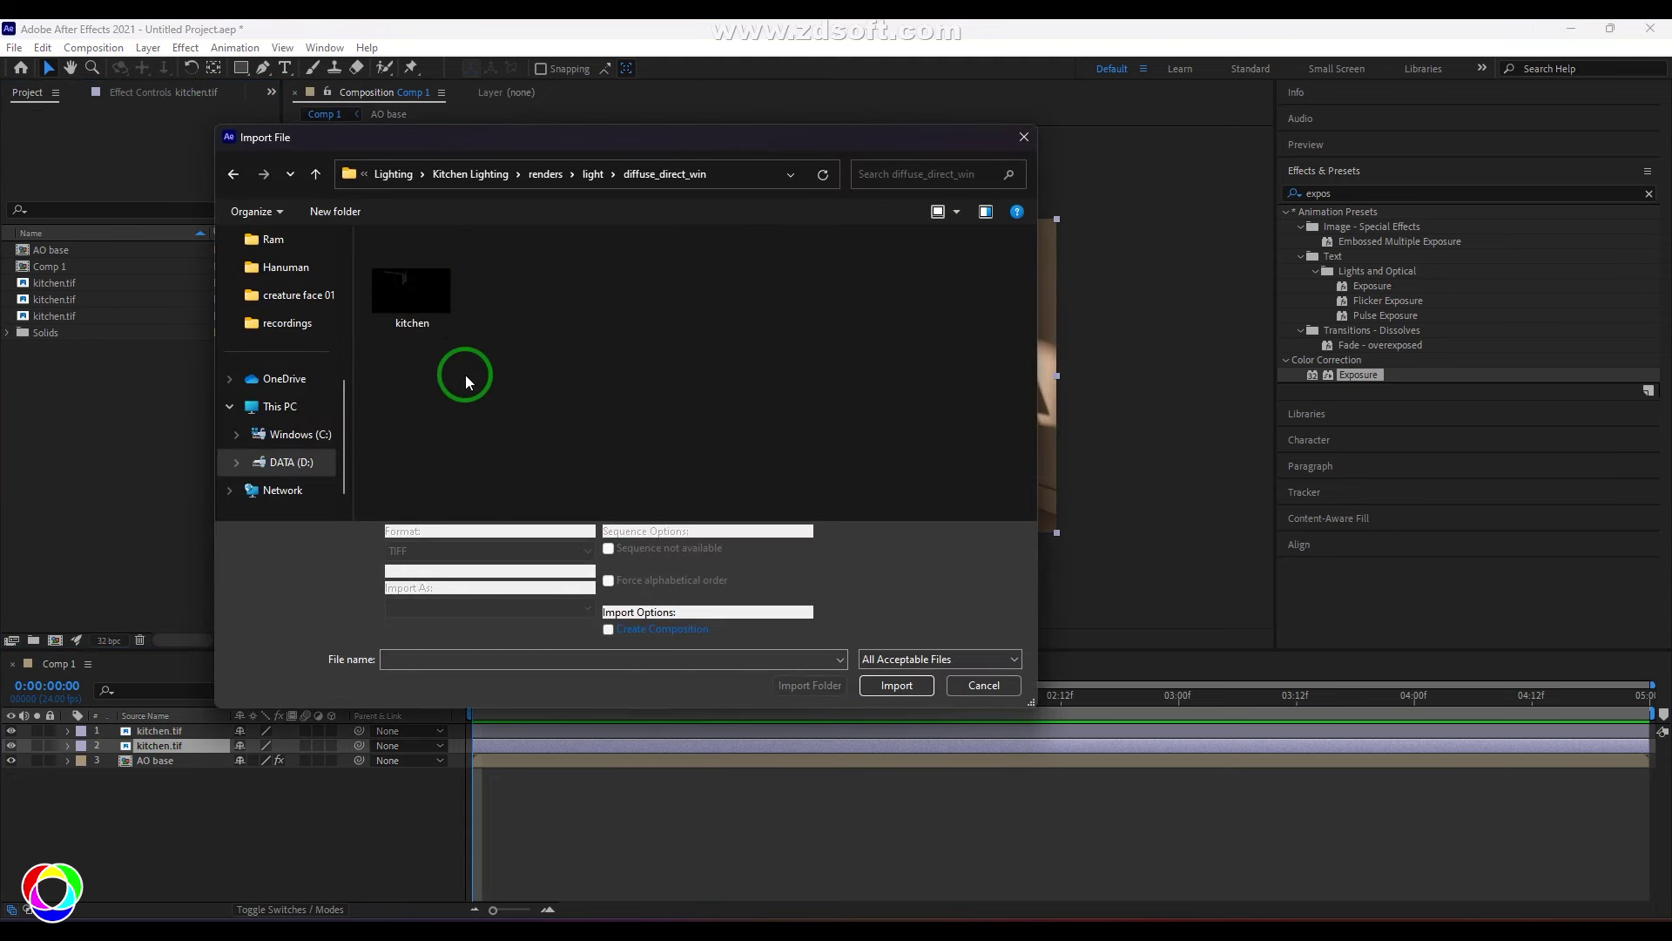
click(436, 280)
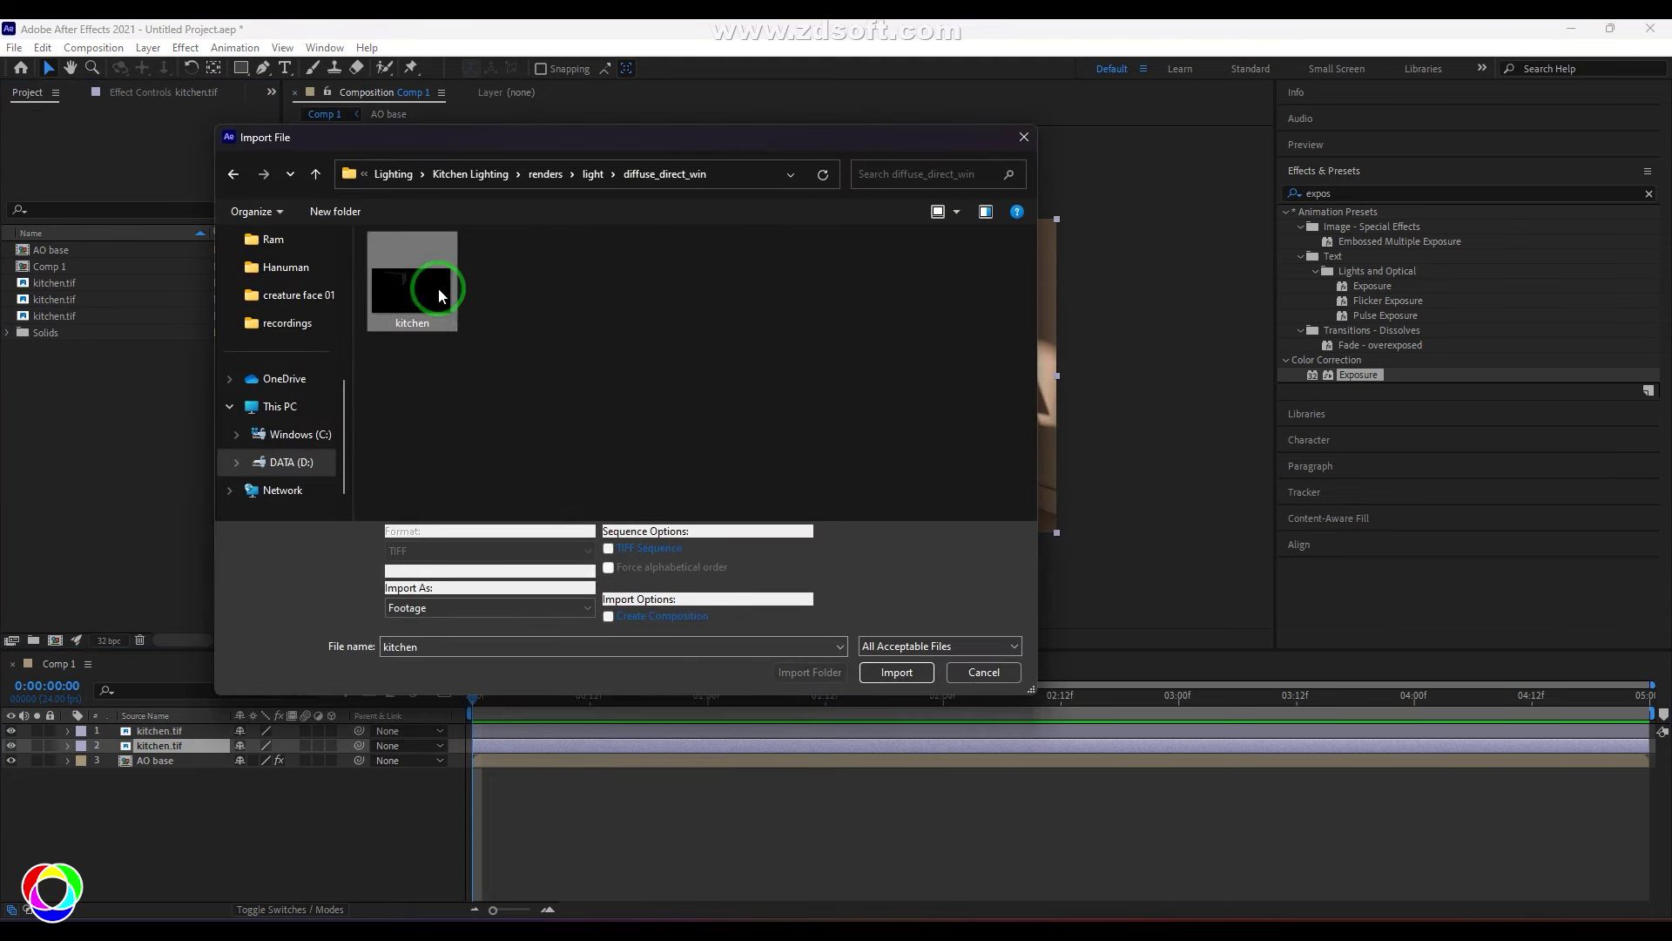
click(925, 685)
drag(45, 334, 144, 762)
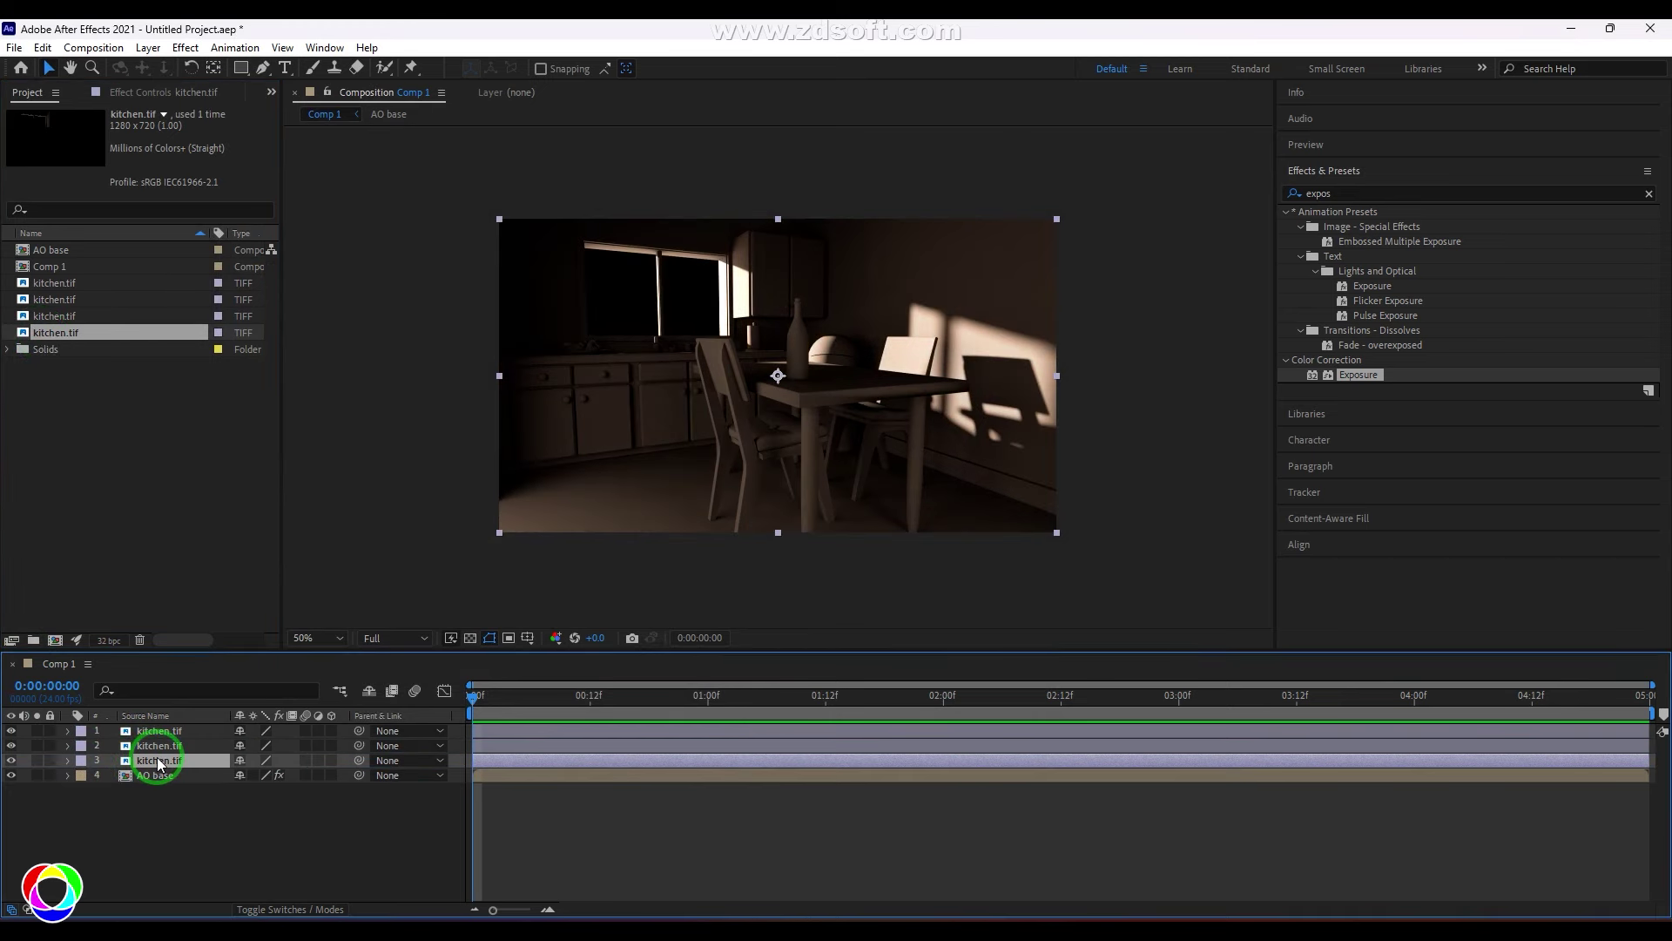
click(146, 48)
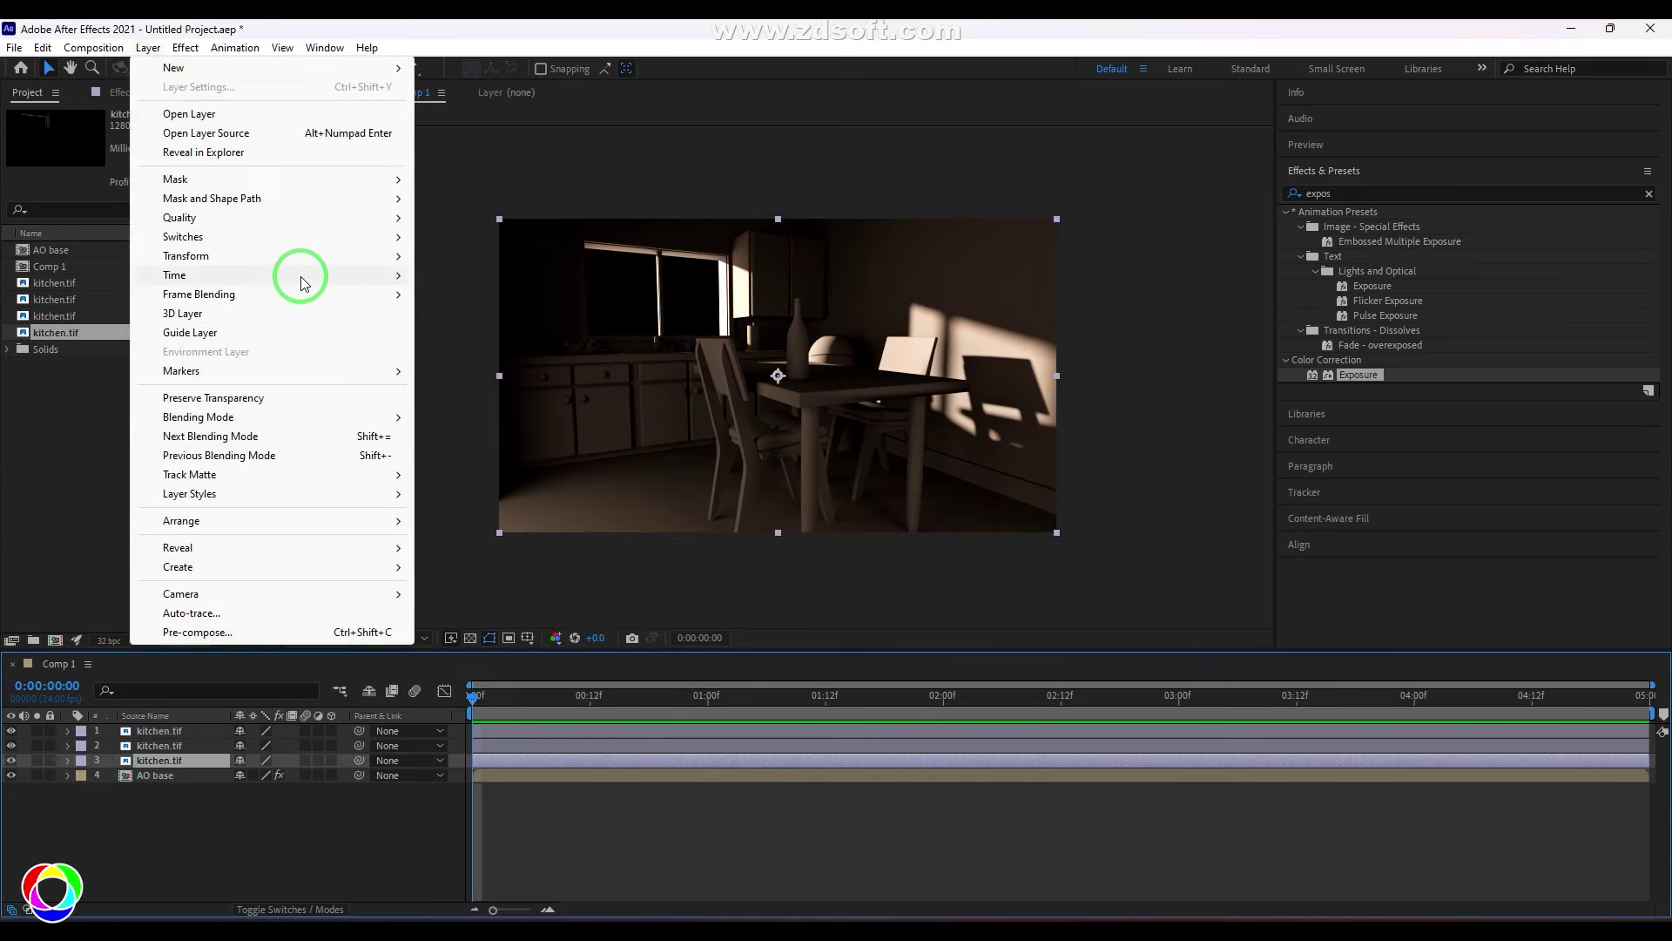
mouse_move(349, 418)
click(474, 448)
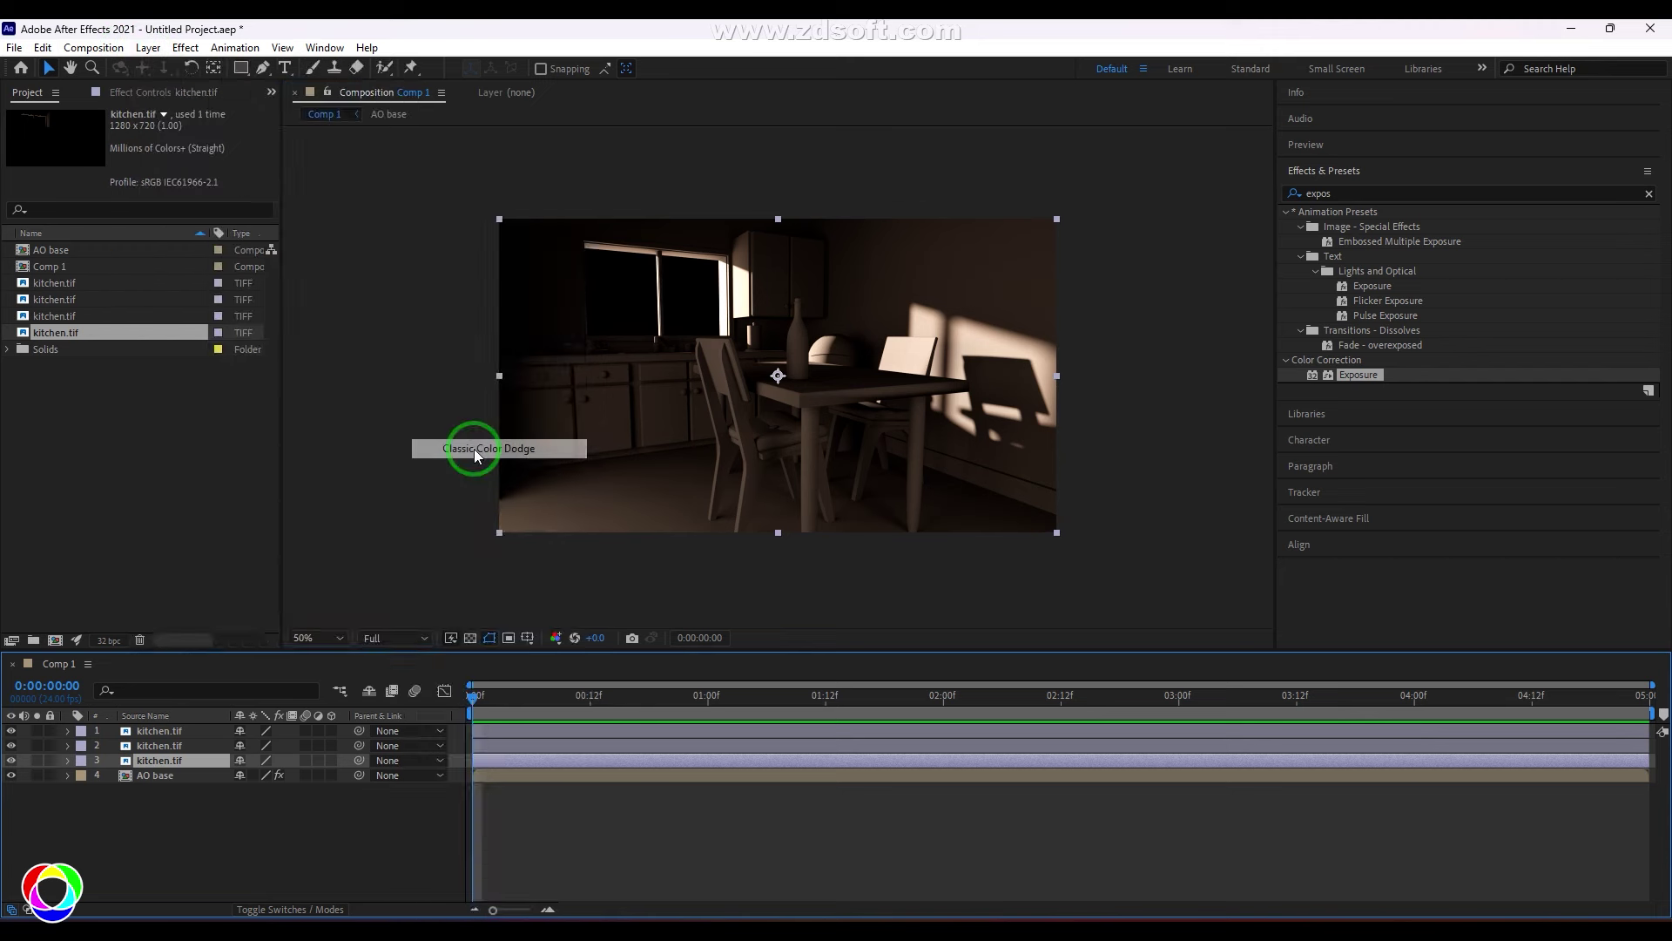
Set the blending mode of the diffuse_direct_win layer to Linear Dodge
click(148, 47)
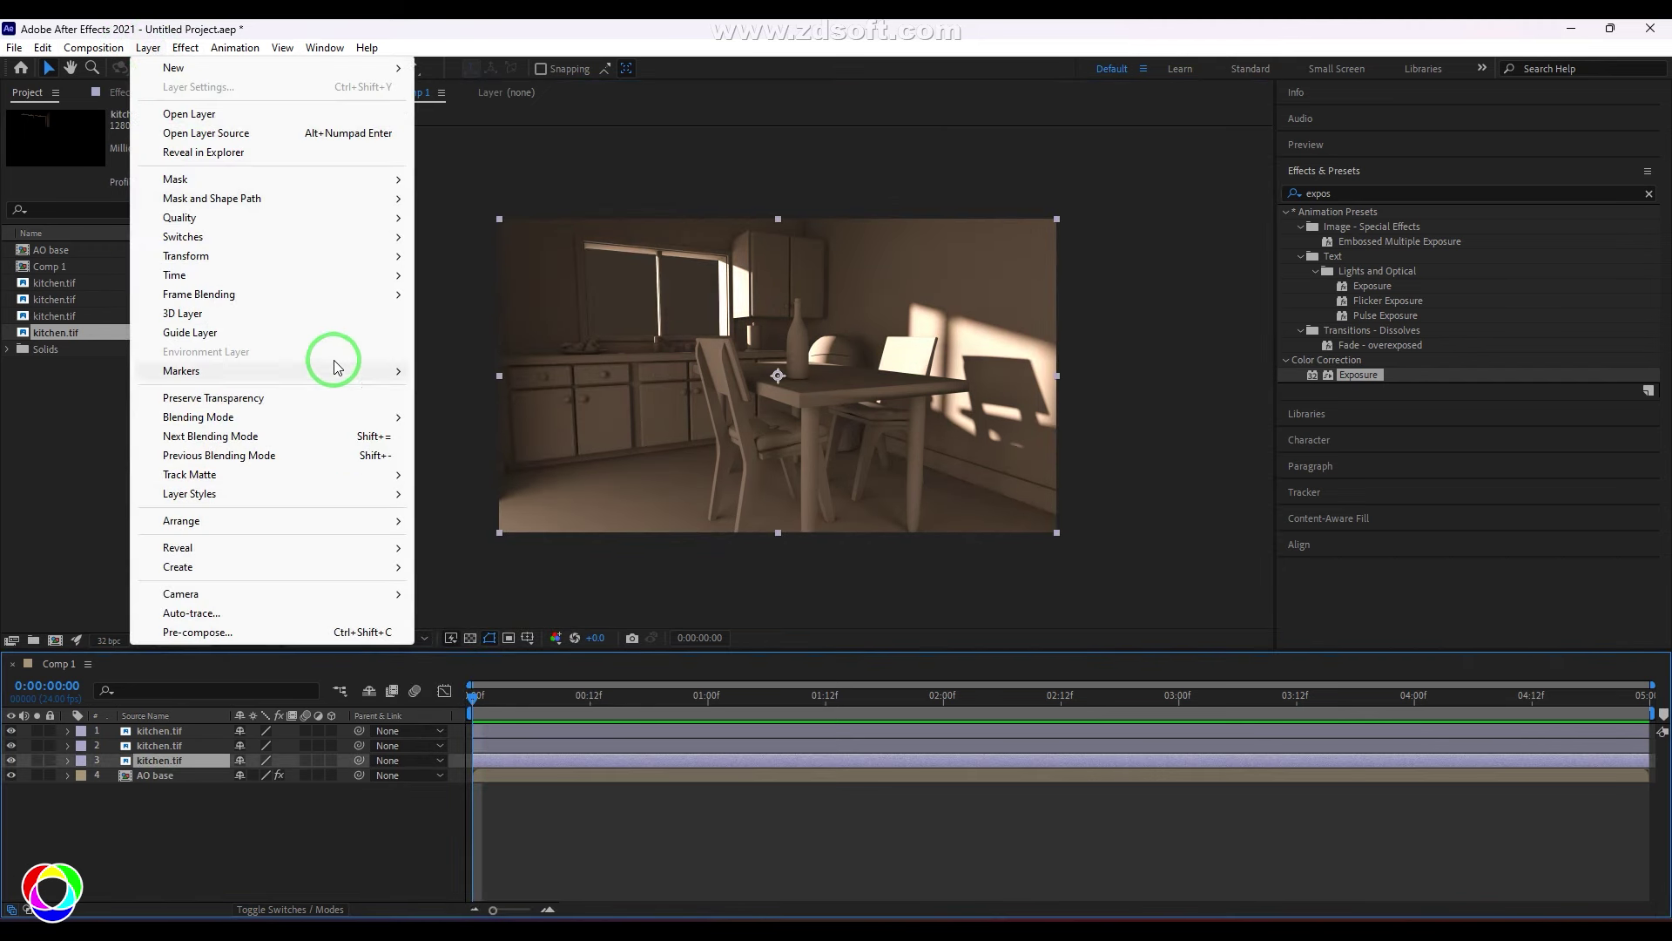
mouse_move(331, 417)
click(474, 466)
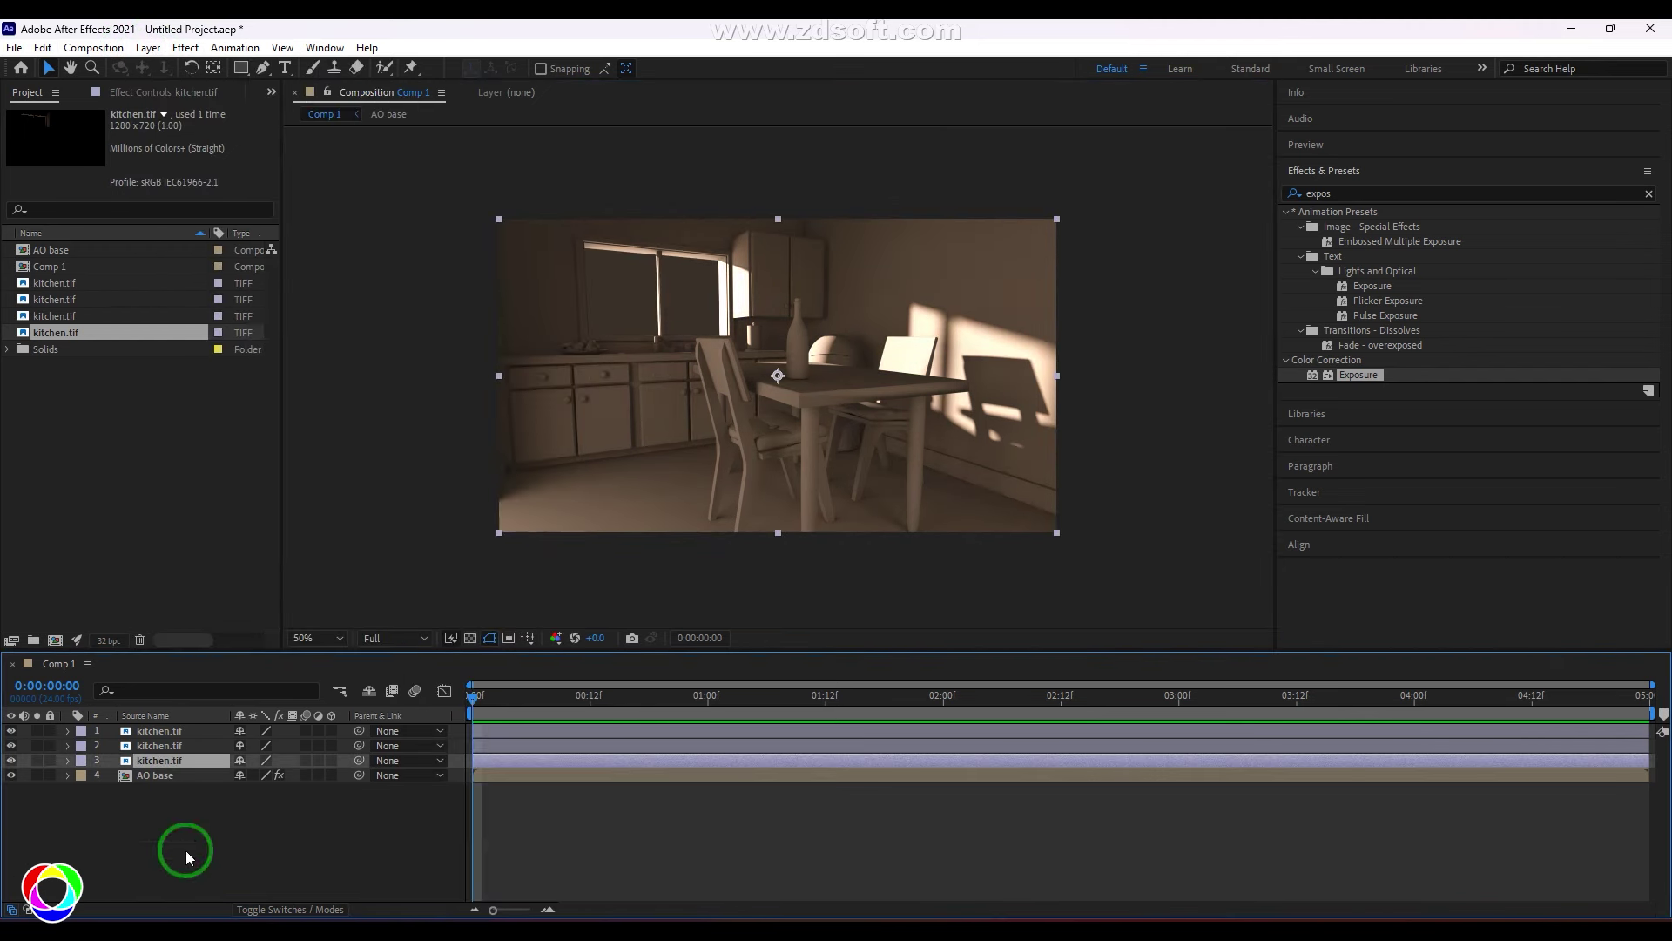
Toggle the AO base layer's visibility to compare the composite with and without it
click(12, 775)
click(13, 775)
click(13, 775)
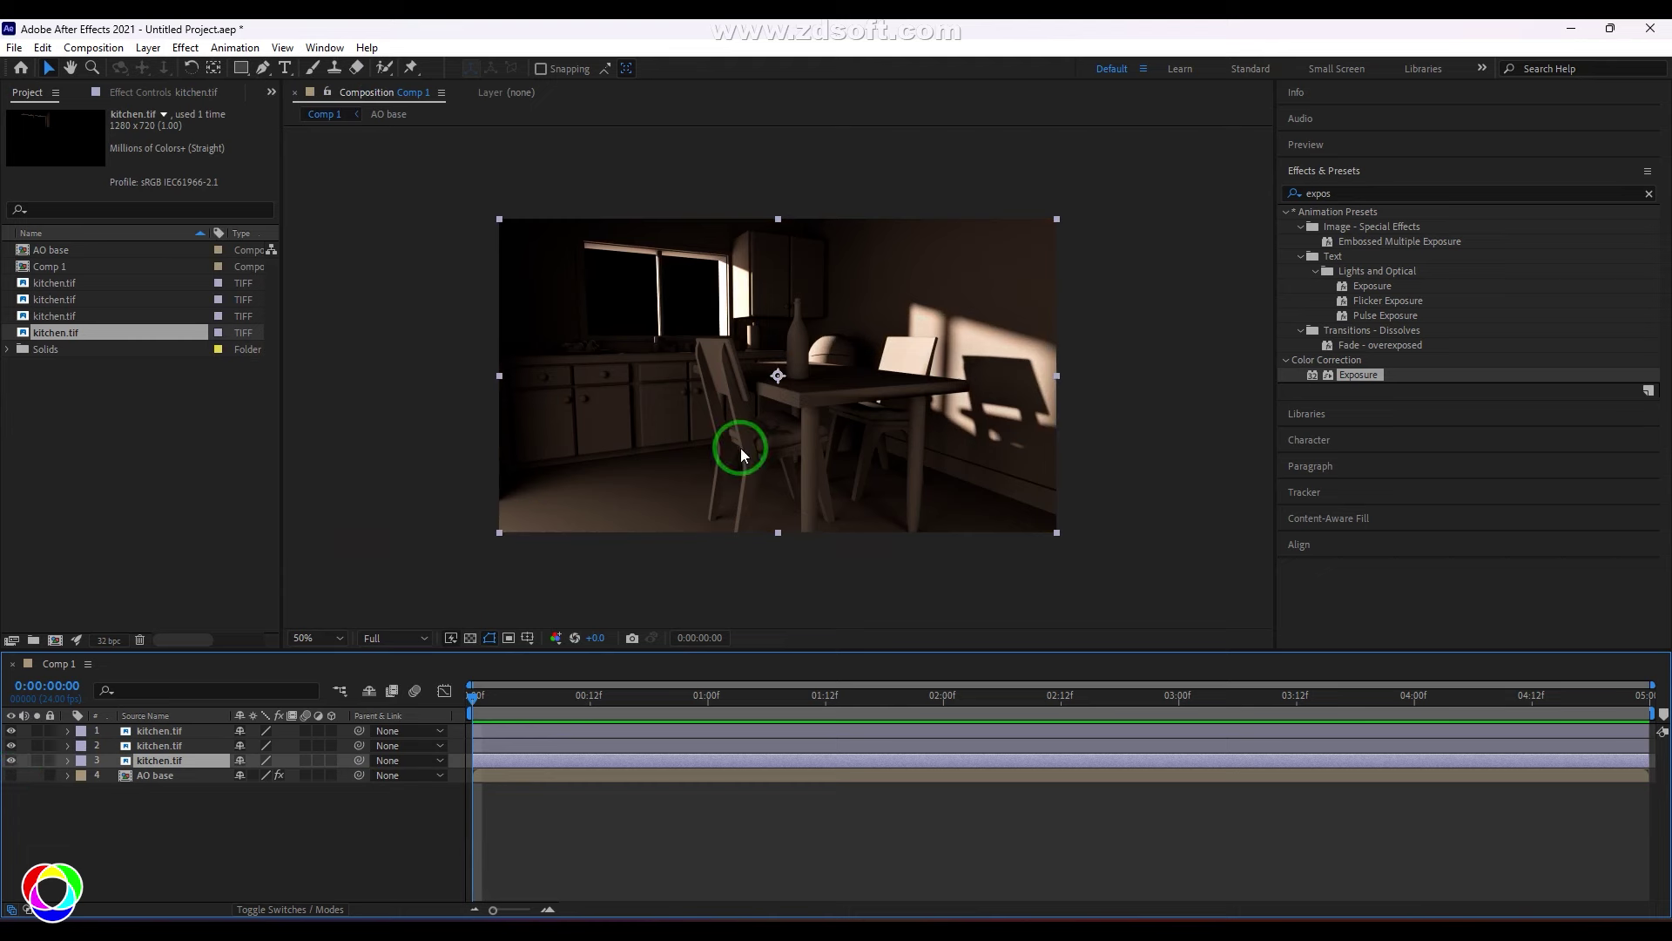
key(period)
key(period)
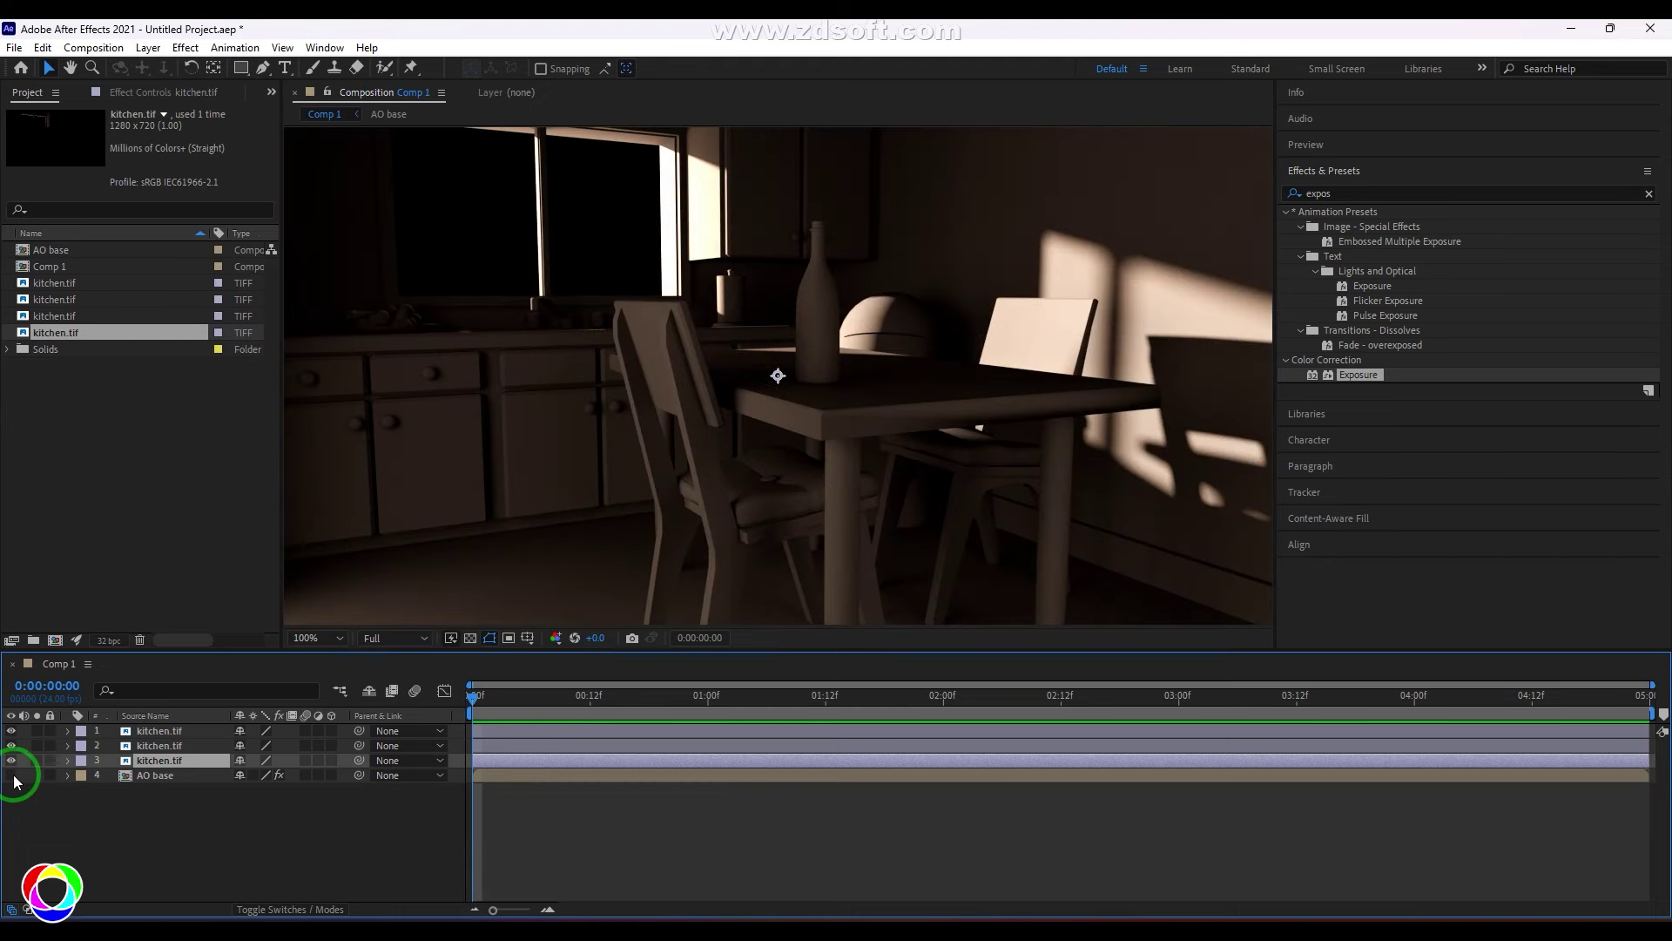
click(12, 775)
key(comma)
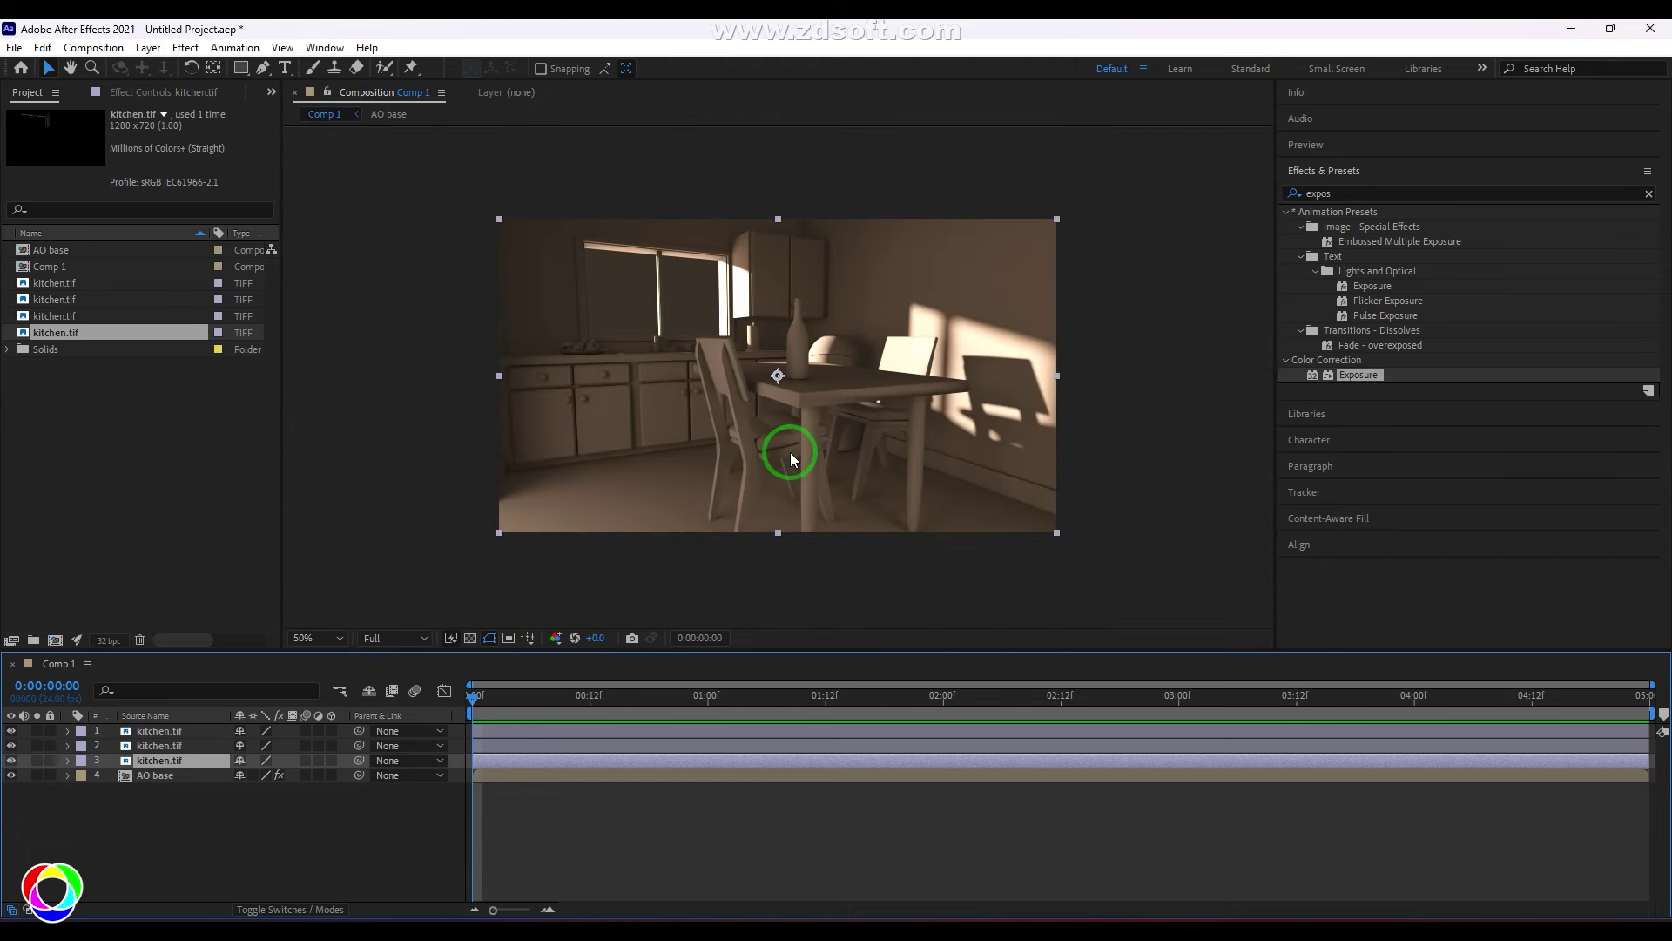
Enlarge the composition viewer and examine the cabinets, chairs and table up close with AO base hidden and shown
drag(723, 649, 724, 684)
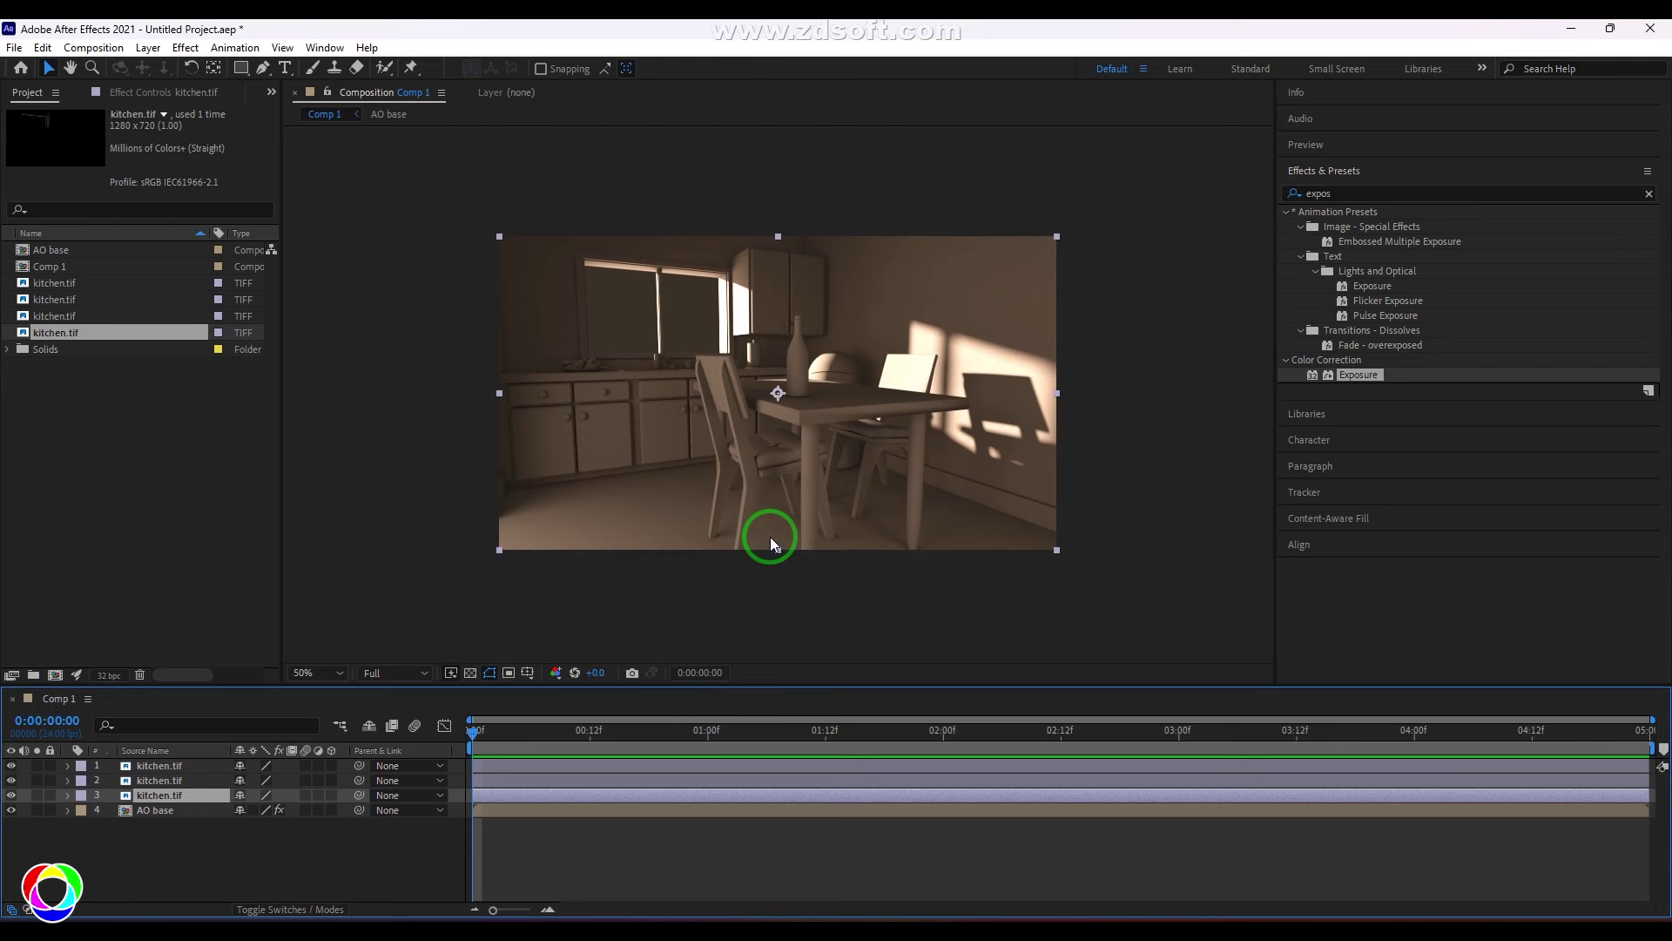
key(period)
drag(870, 205, 877, 340)
click(11, 810)
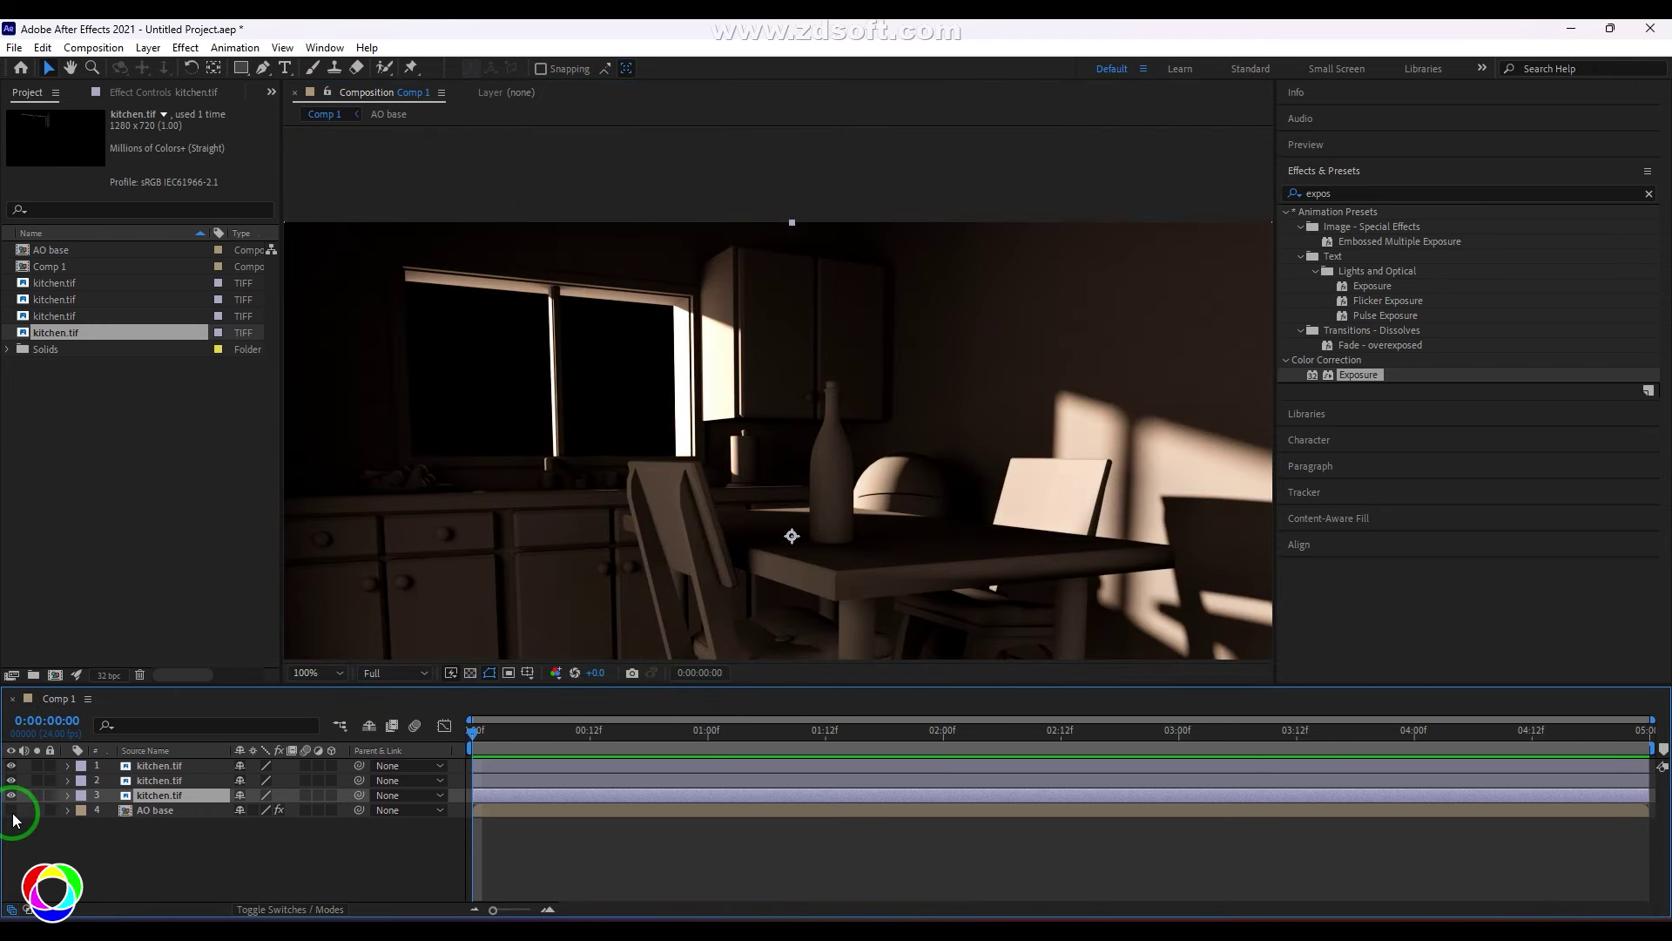
click(11, 810)
click(10, 810)
drag(885, 530, 955, 357)
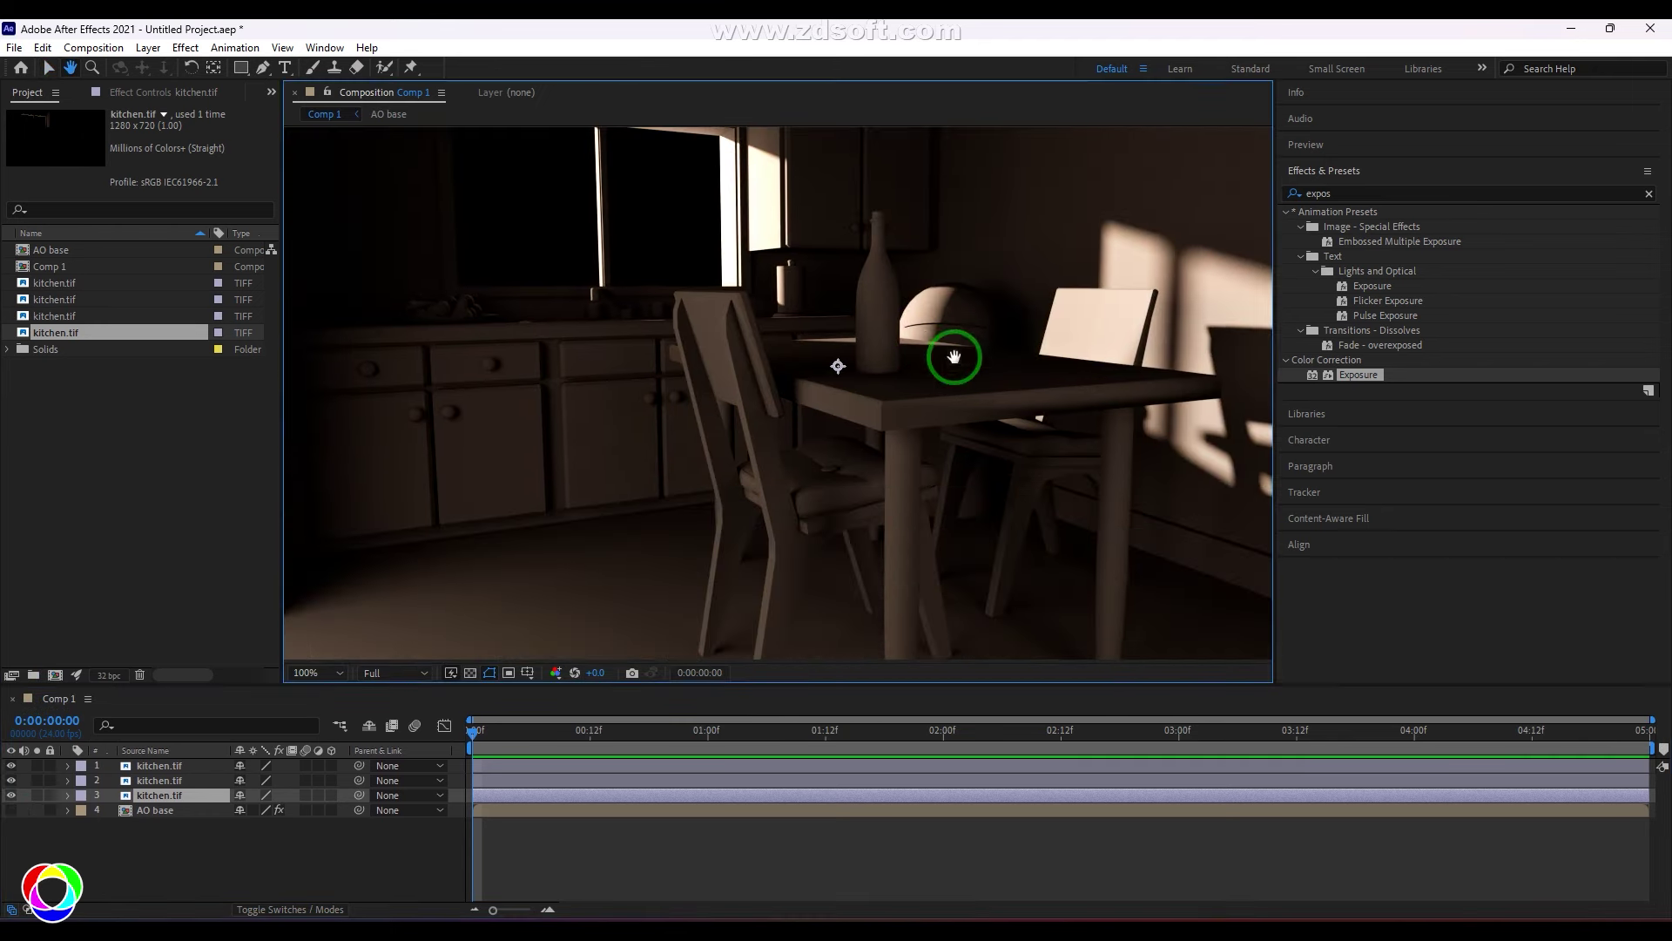
click(11, 810)
key(v)
key(comma)
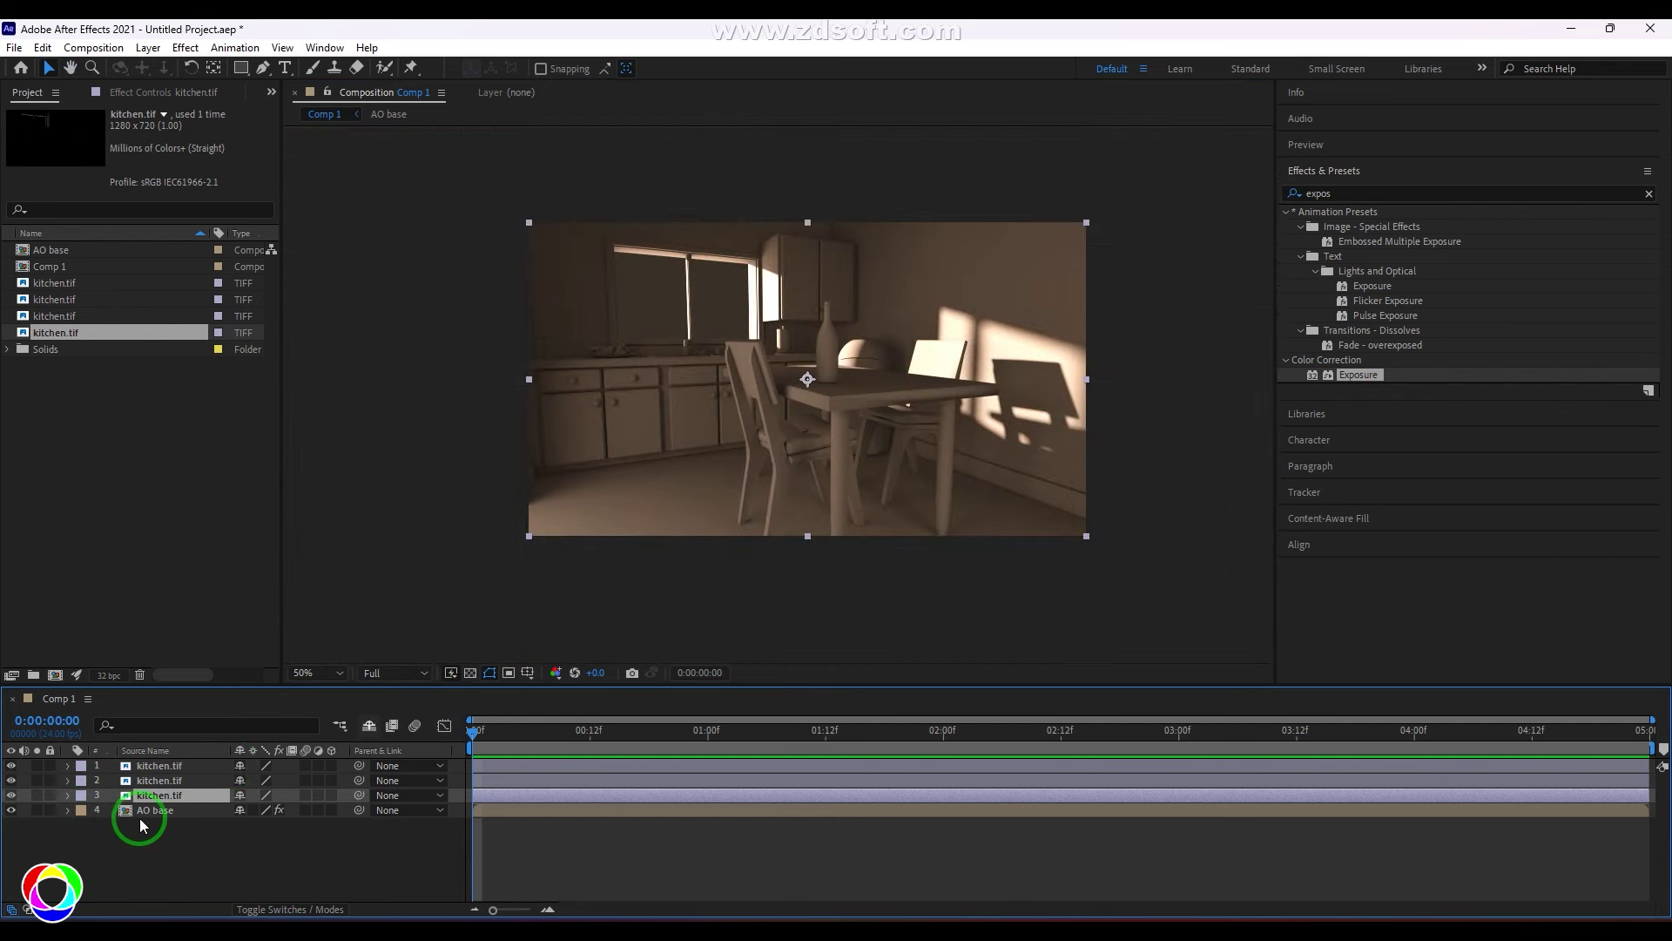
Pre-compose the three kitchen.tif light layers into a new composition named diffuse passes
click(160, 791)
click(168, 767)
ctrl+click(164, 781)
ctrl+click(165, 796)
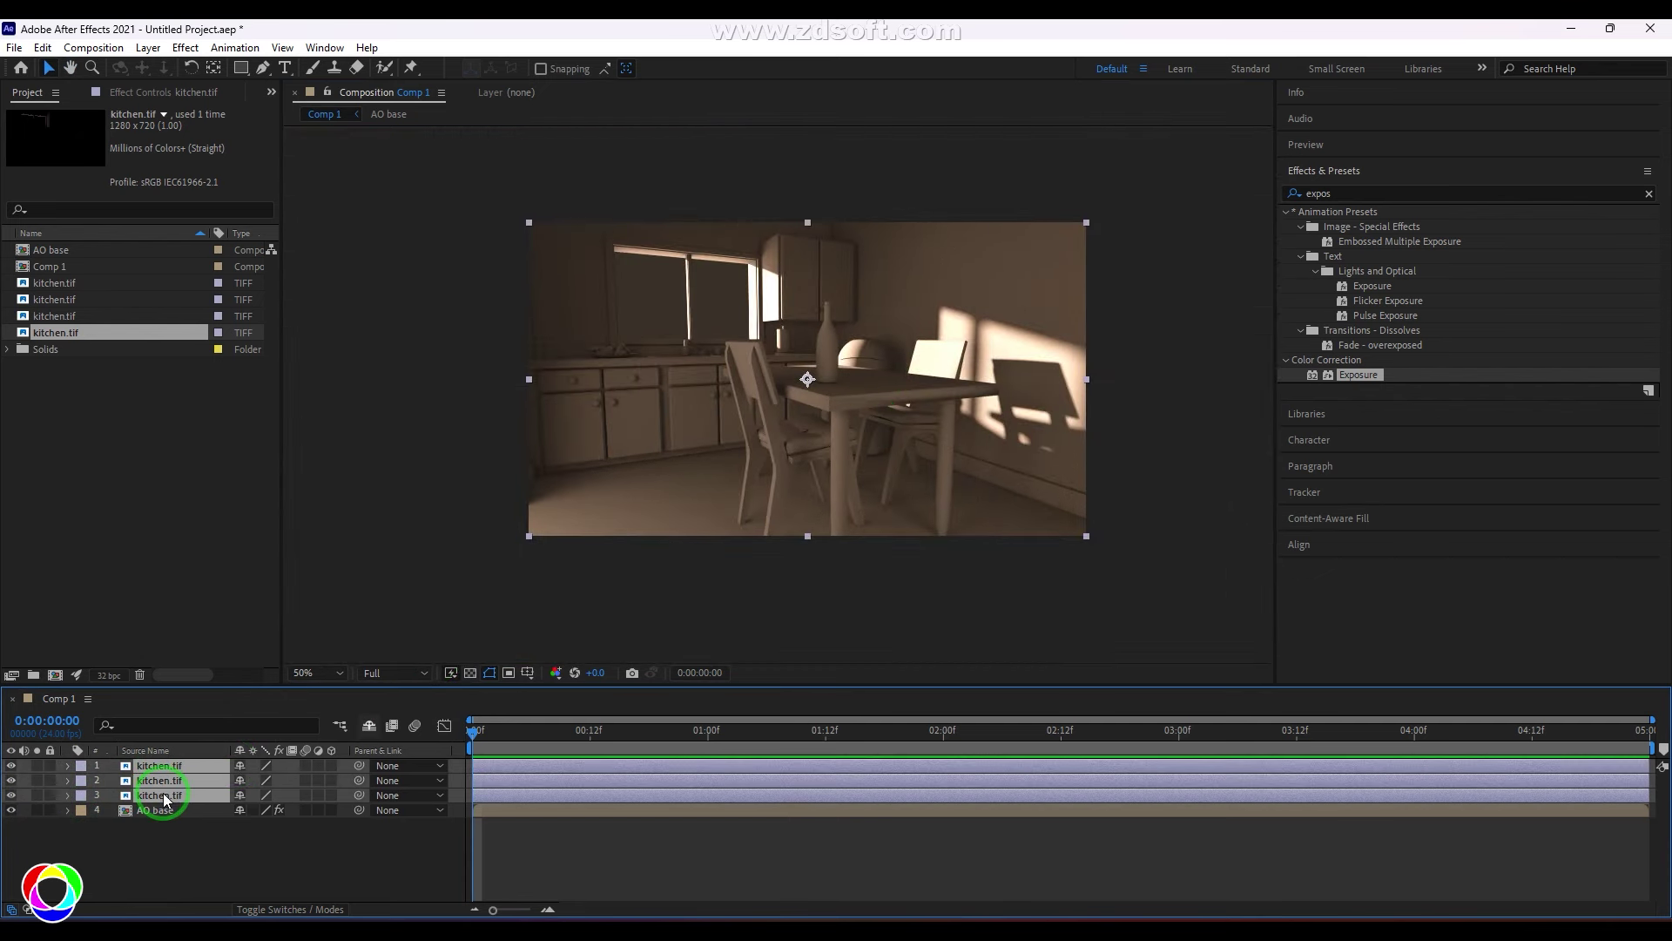
right_click(166, 798)
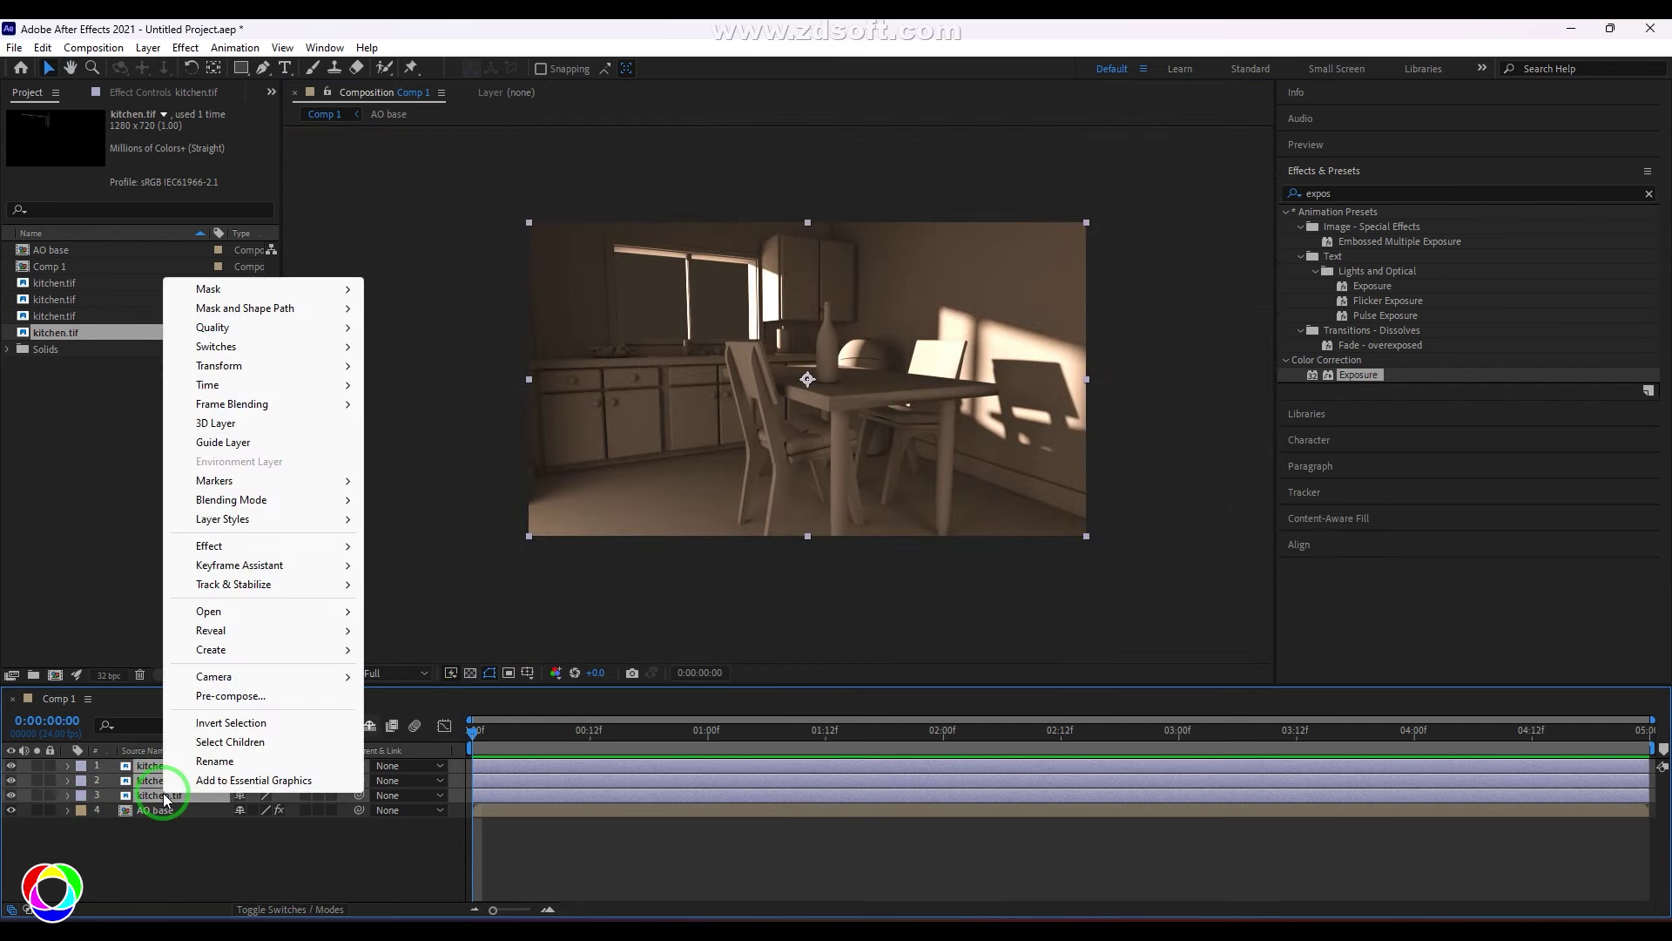
click(149, 47)
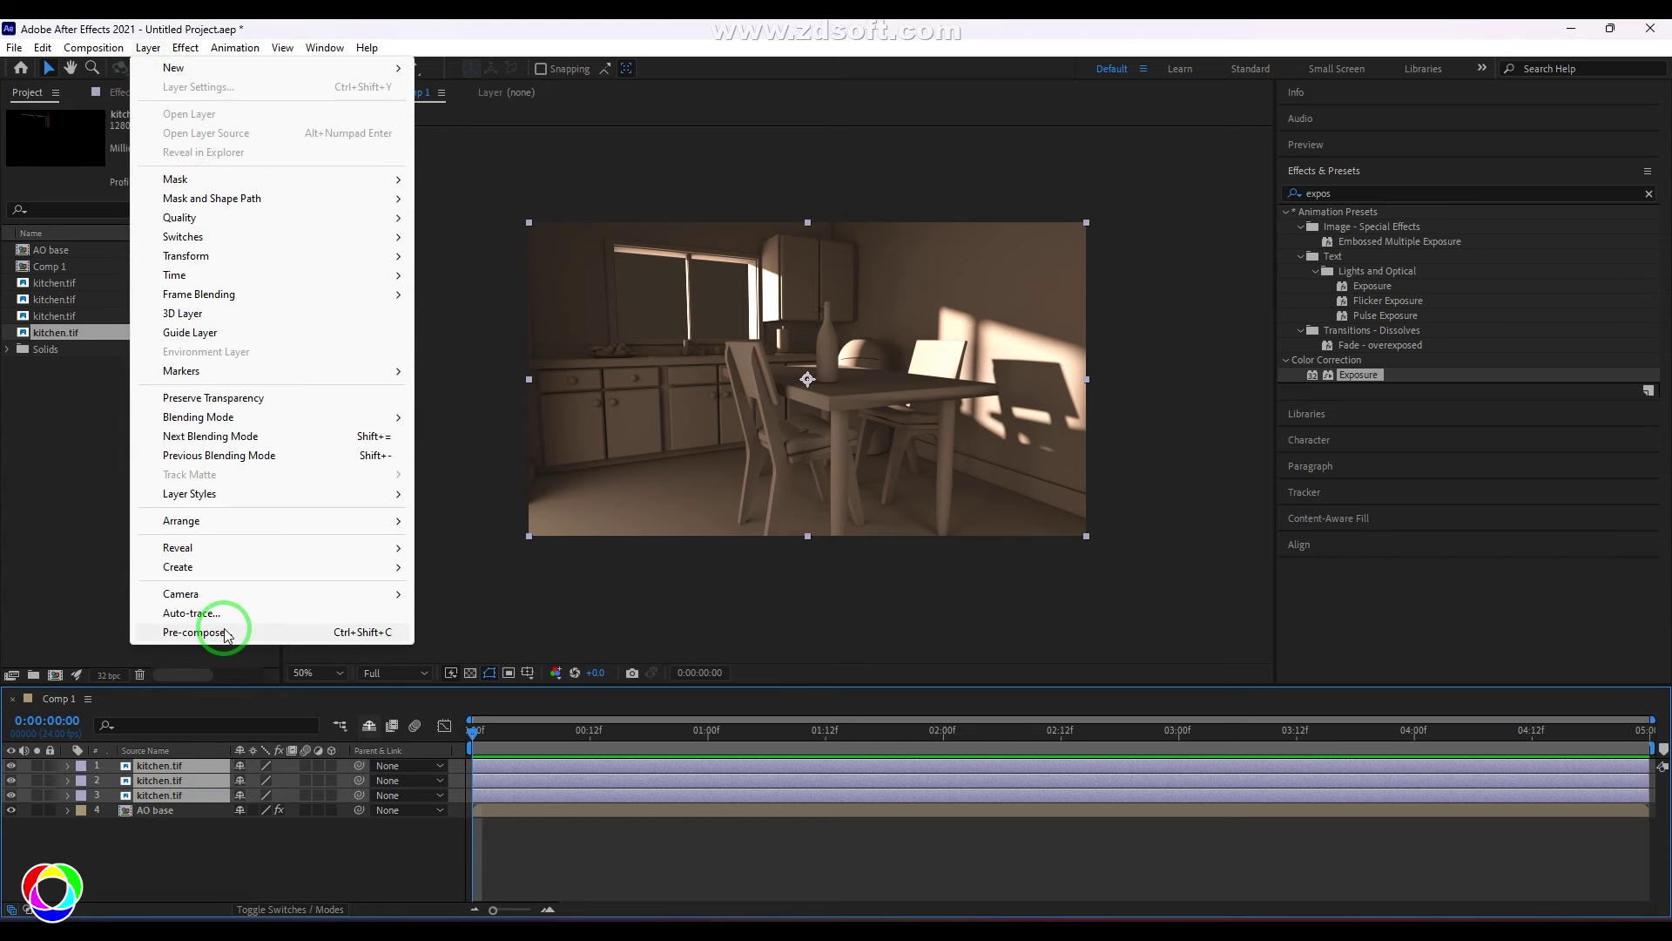
click(194, 632)
text(diffuse passes)
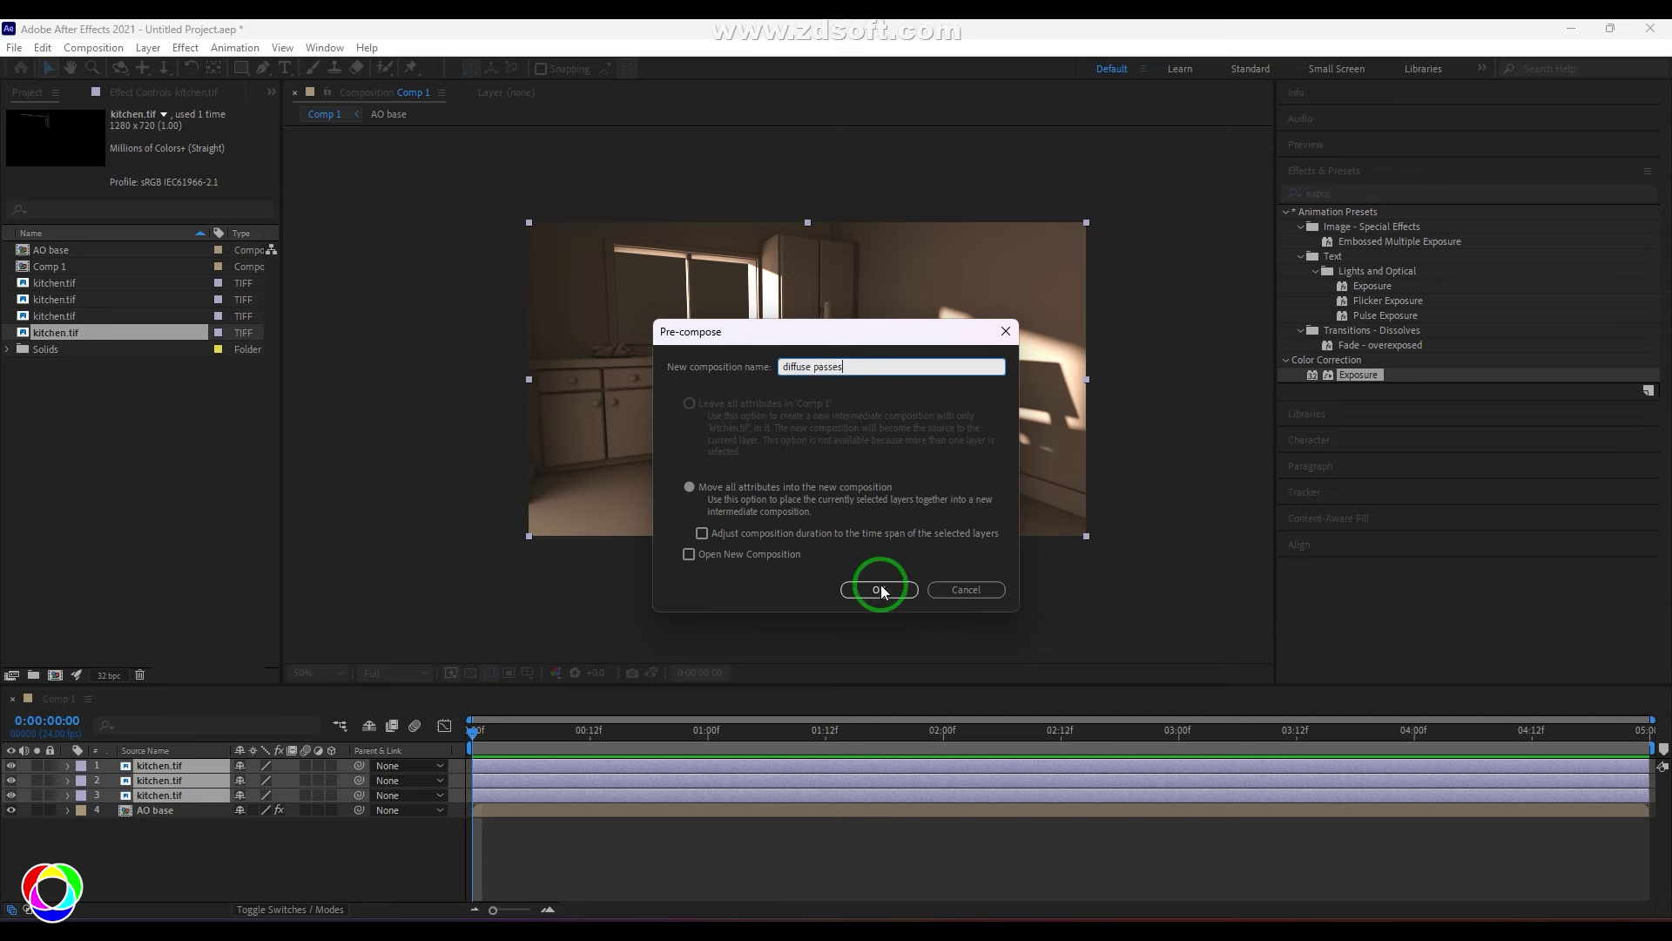
click(878, 589)
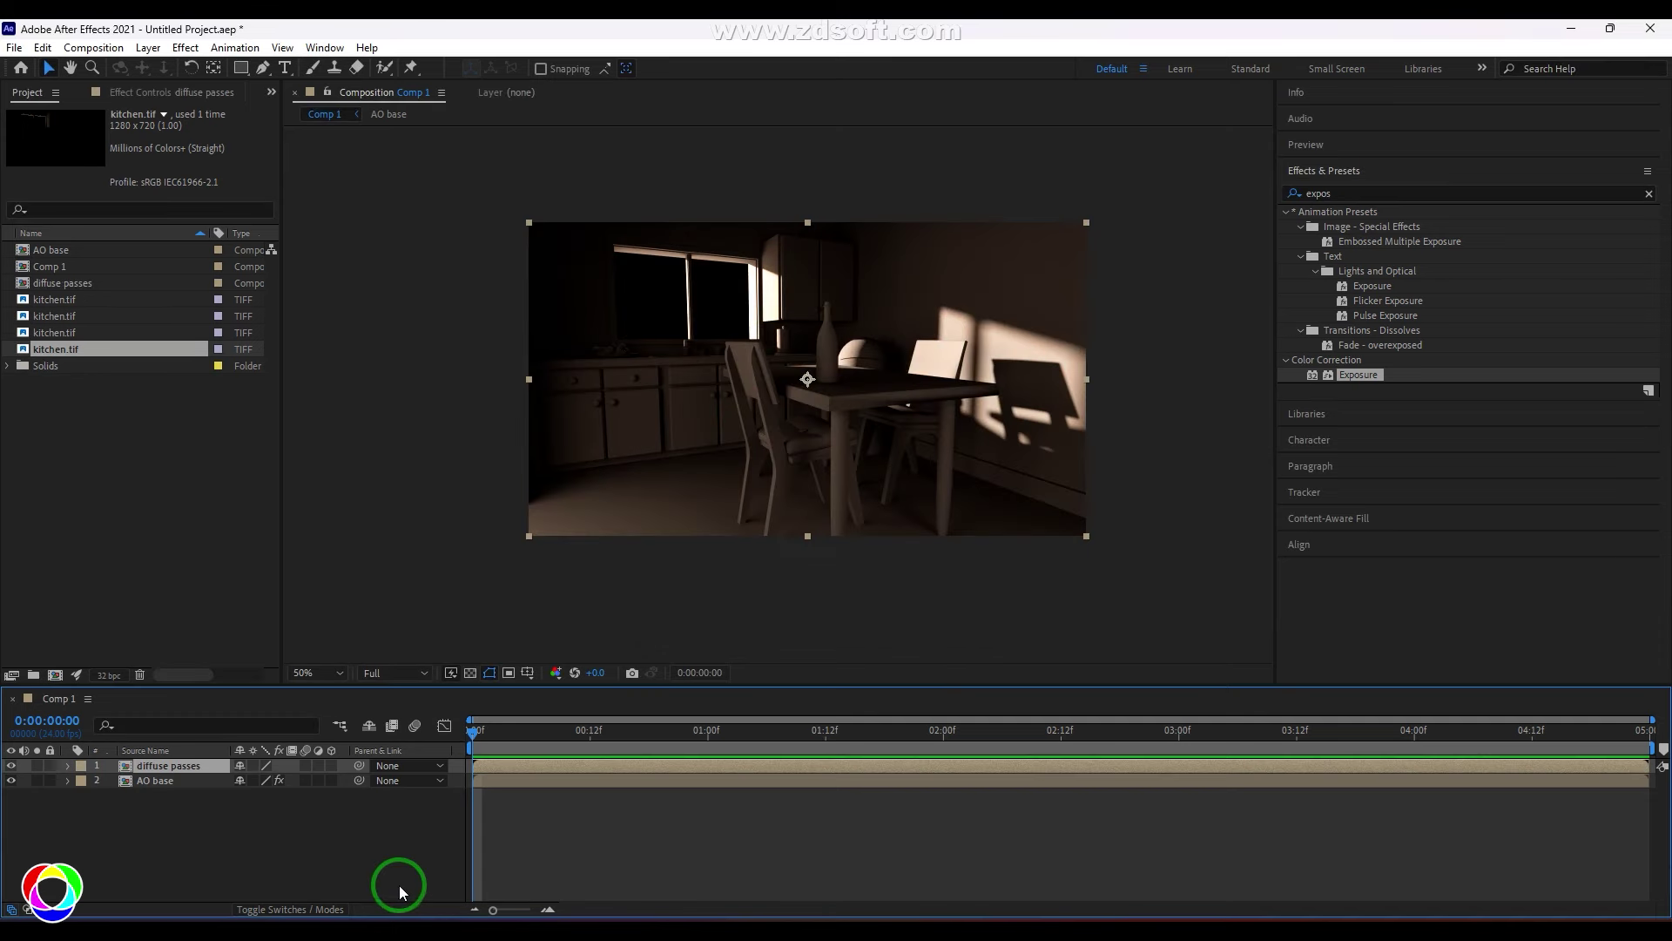
Set the blending mode of the diffuse passes layer to Linear Dodge
click(148, 47)
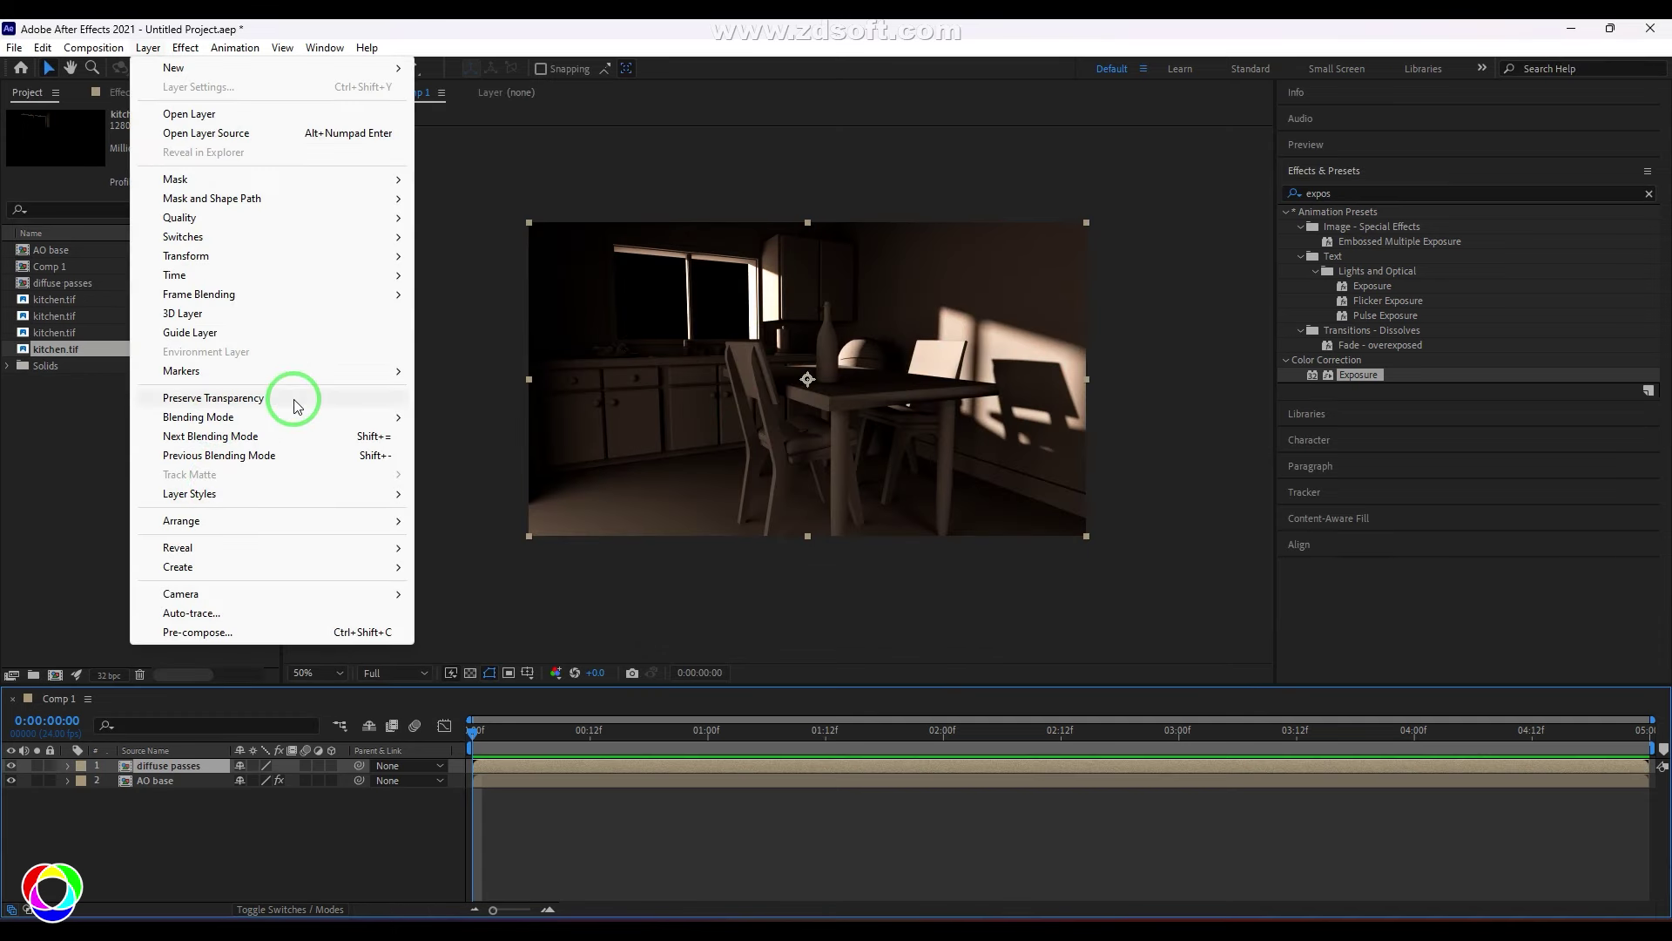
mouse_move(351, 424)
click(481, 467)
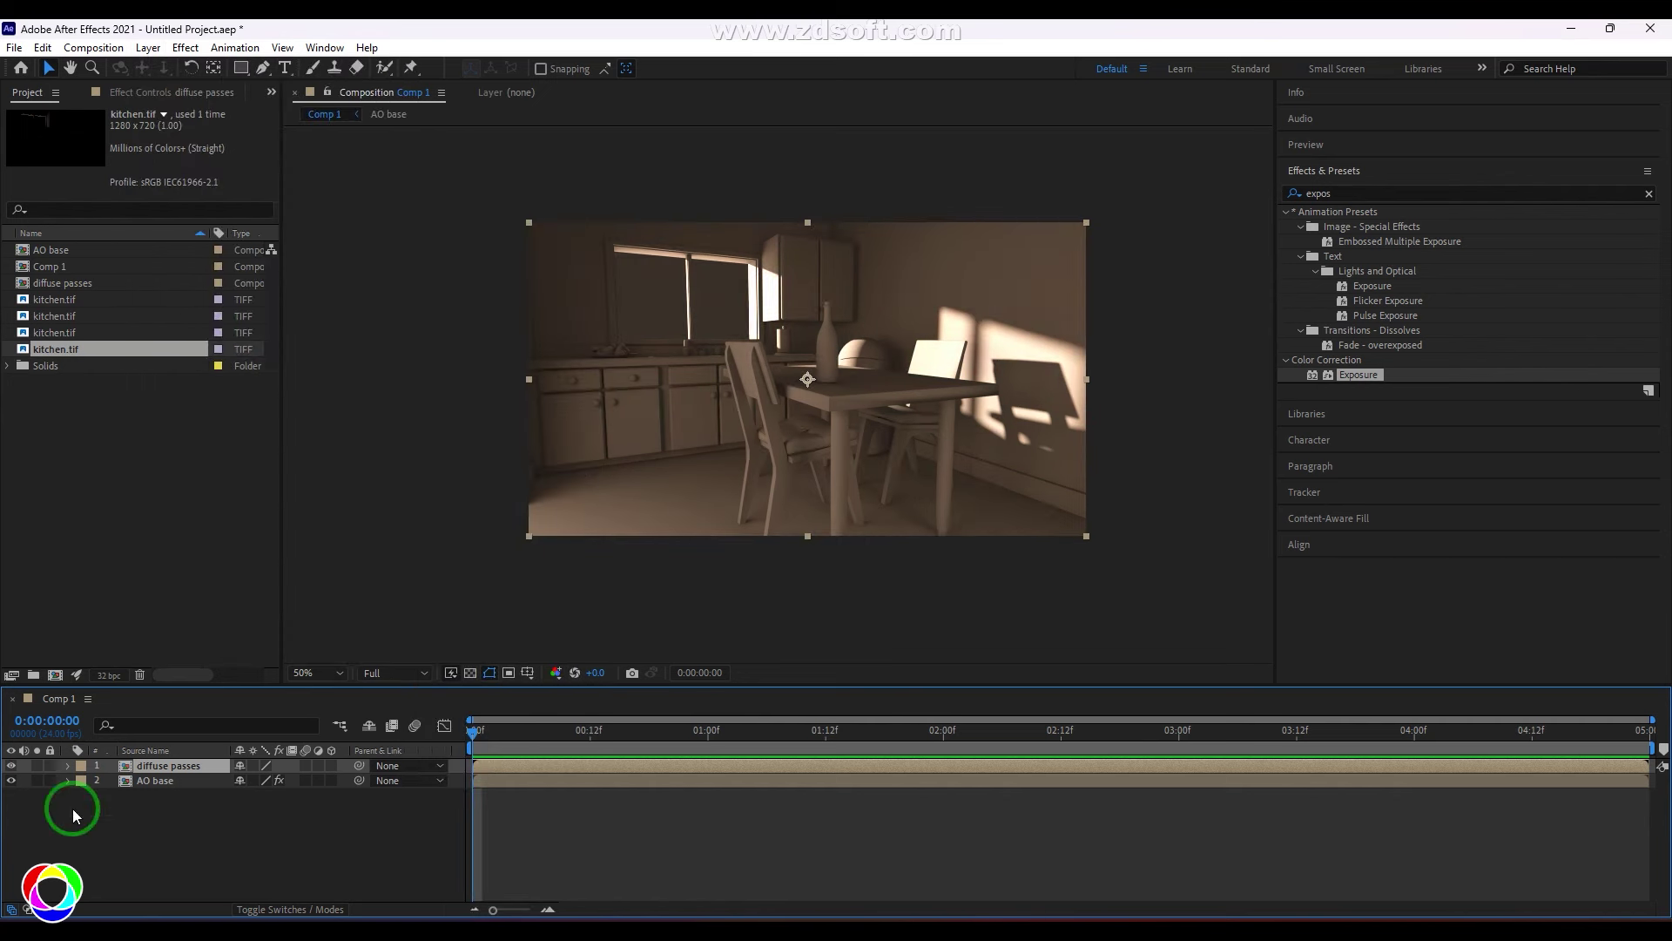
Check the diffuse passes layer's visibility and contents, return to Comp 1, and undo the pre-composition
click(10, 765)
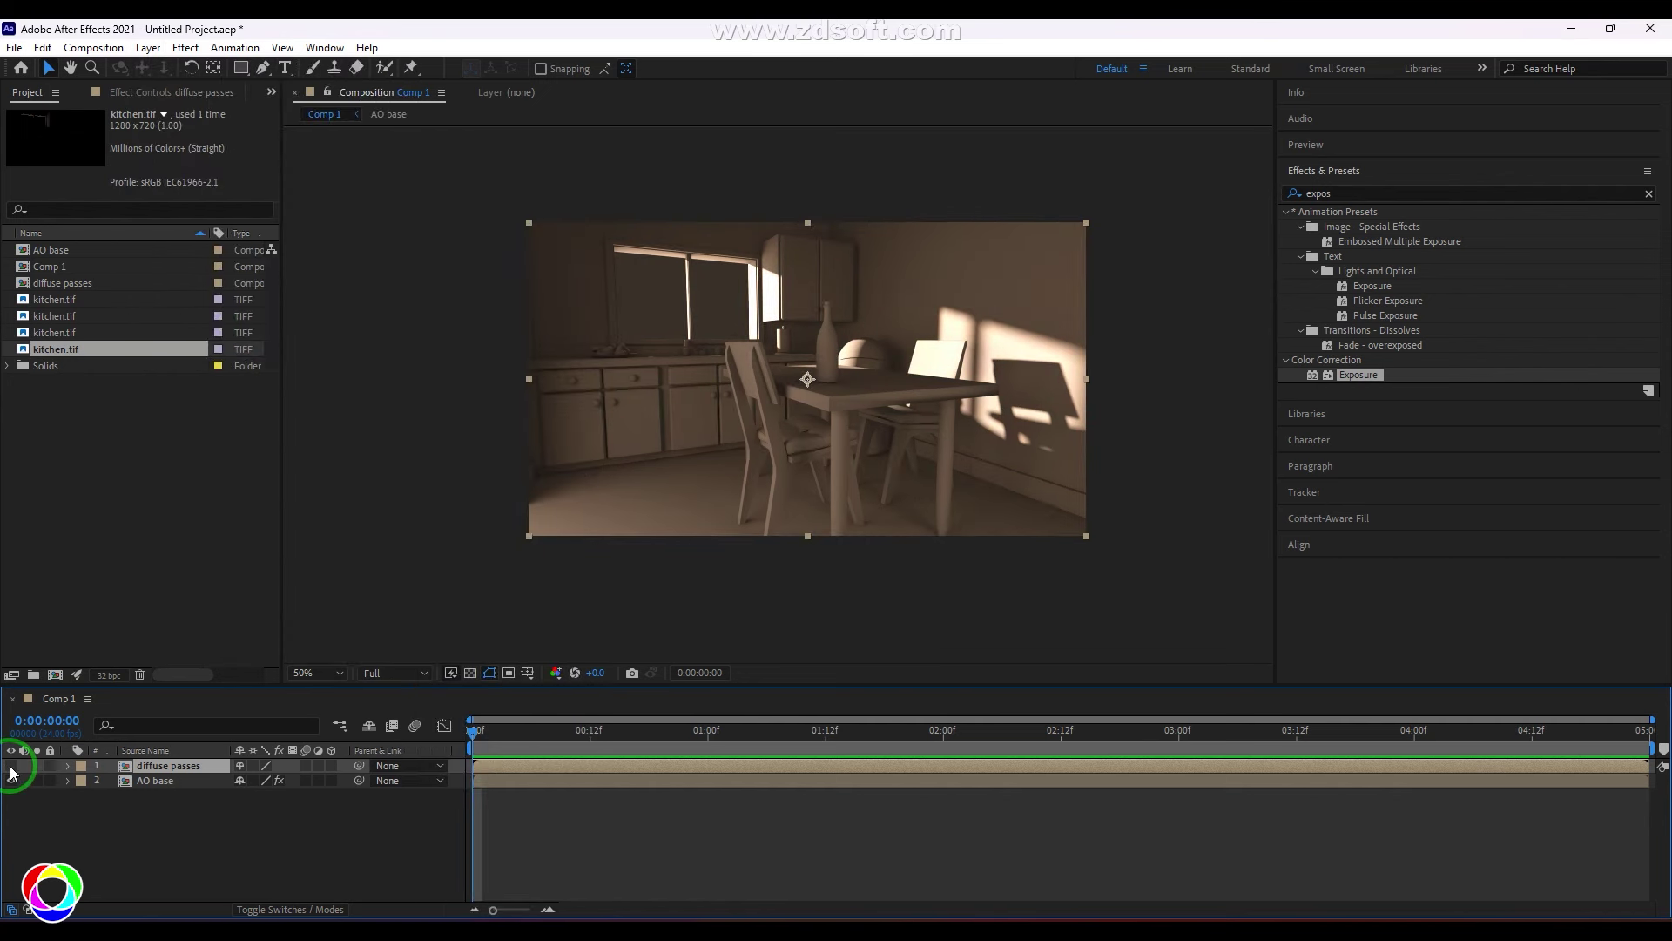
click(11, 766)
double_click(129, 767)
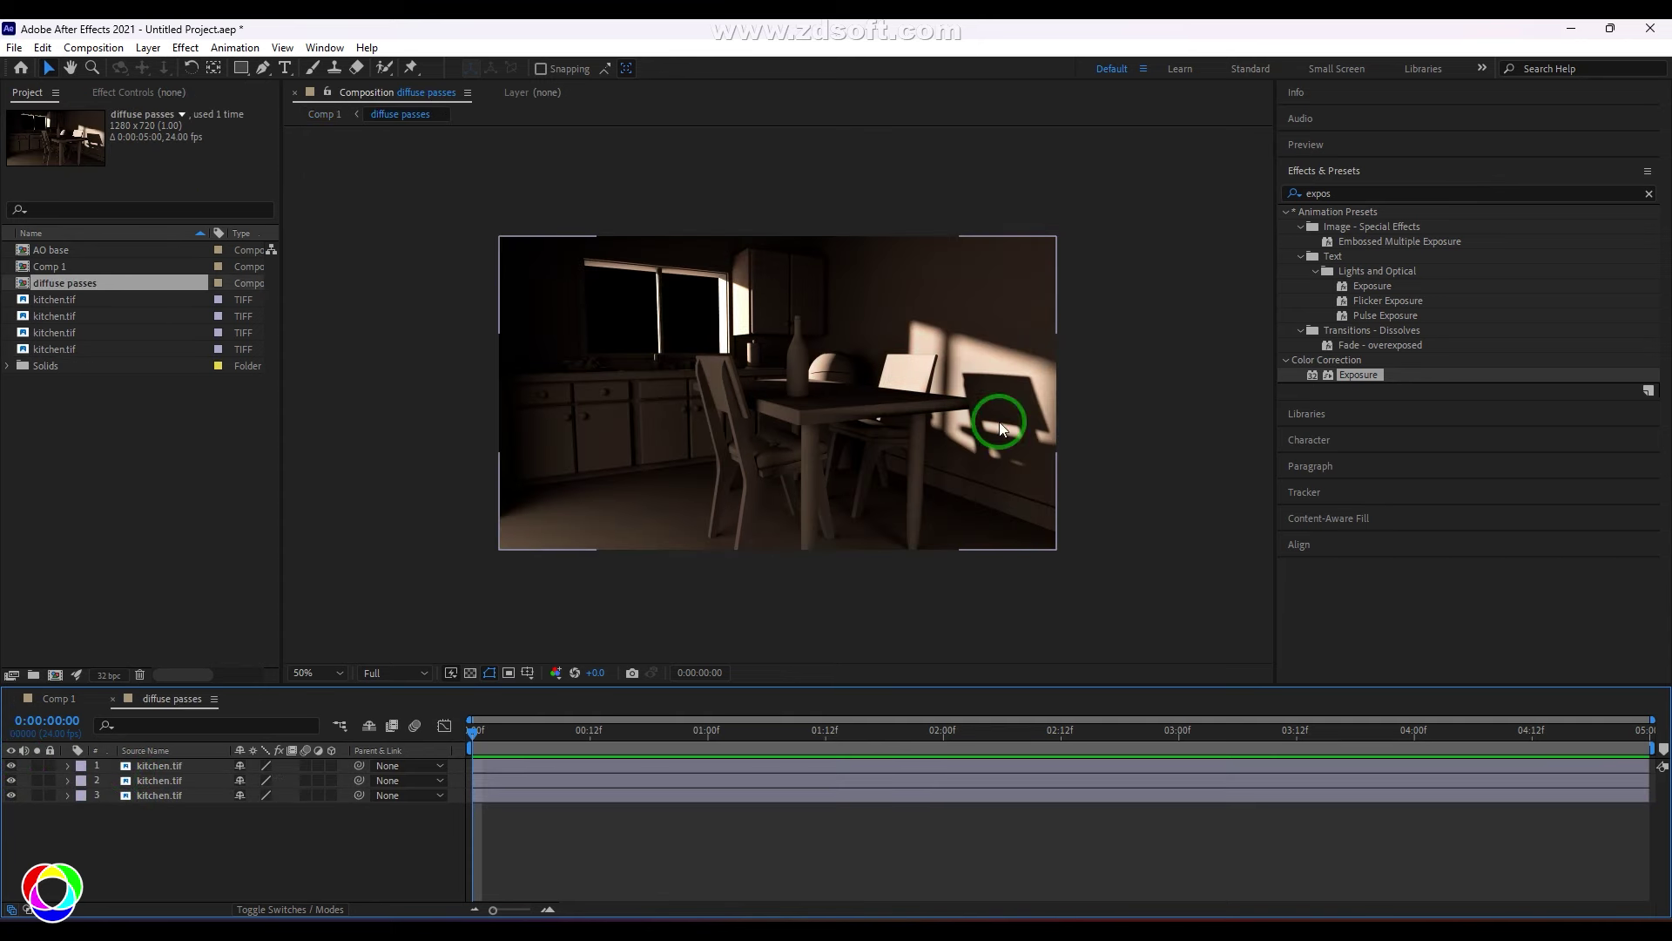
click(79, 750)
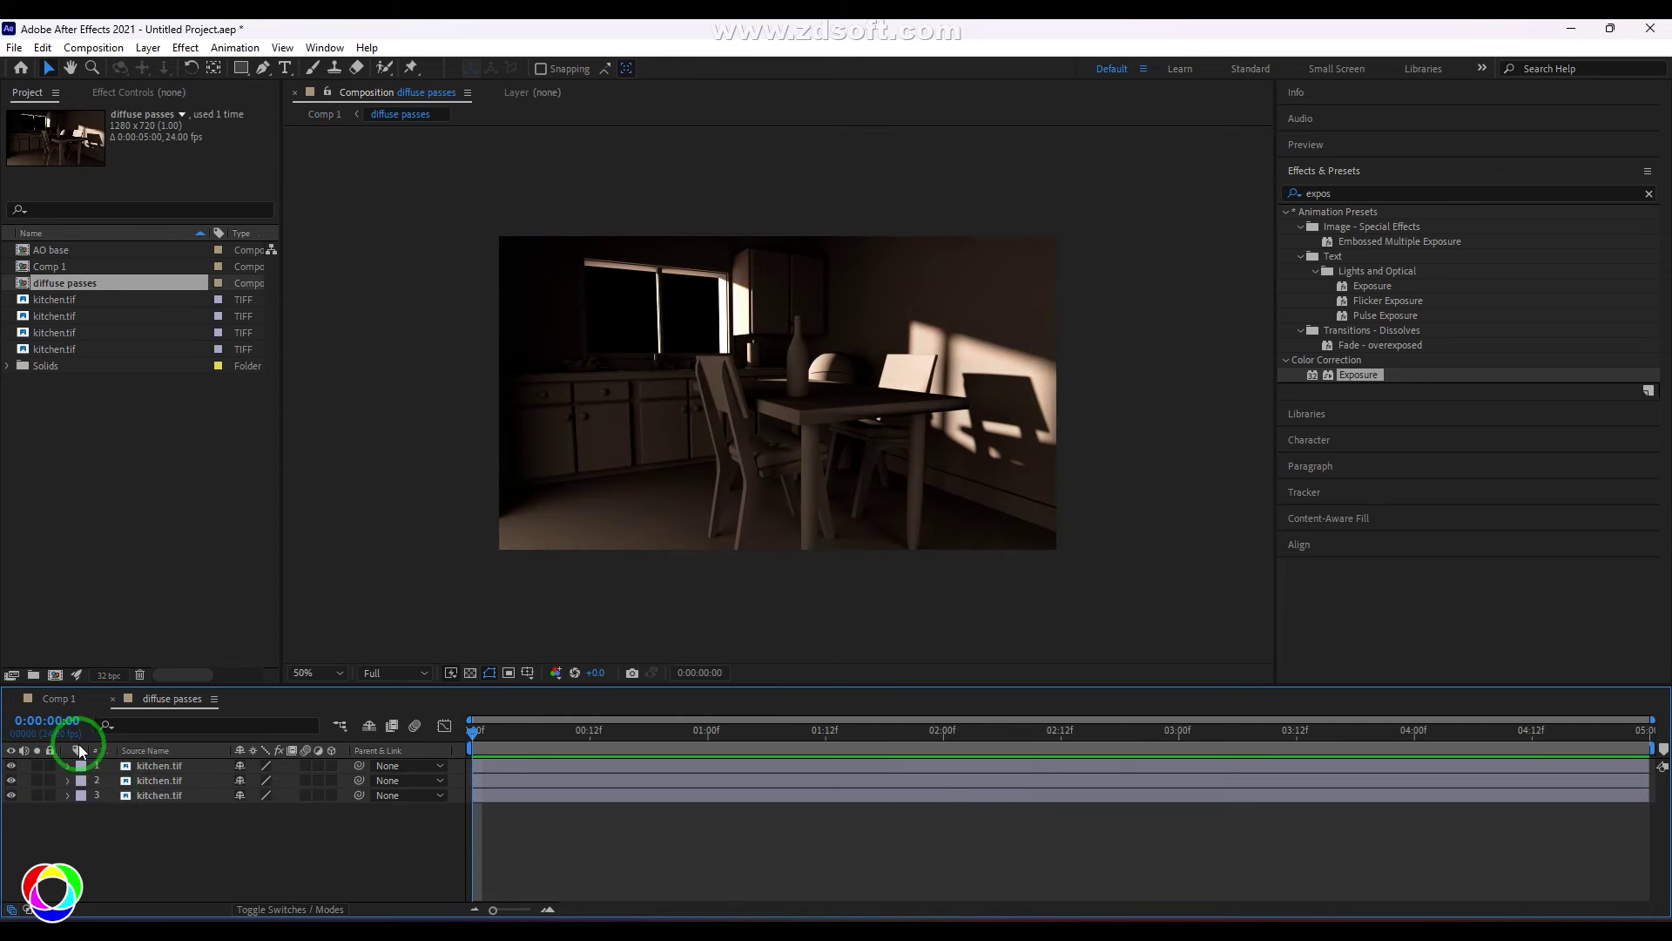
click(59, 700)
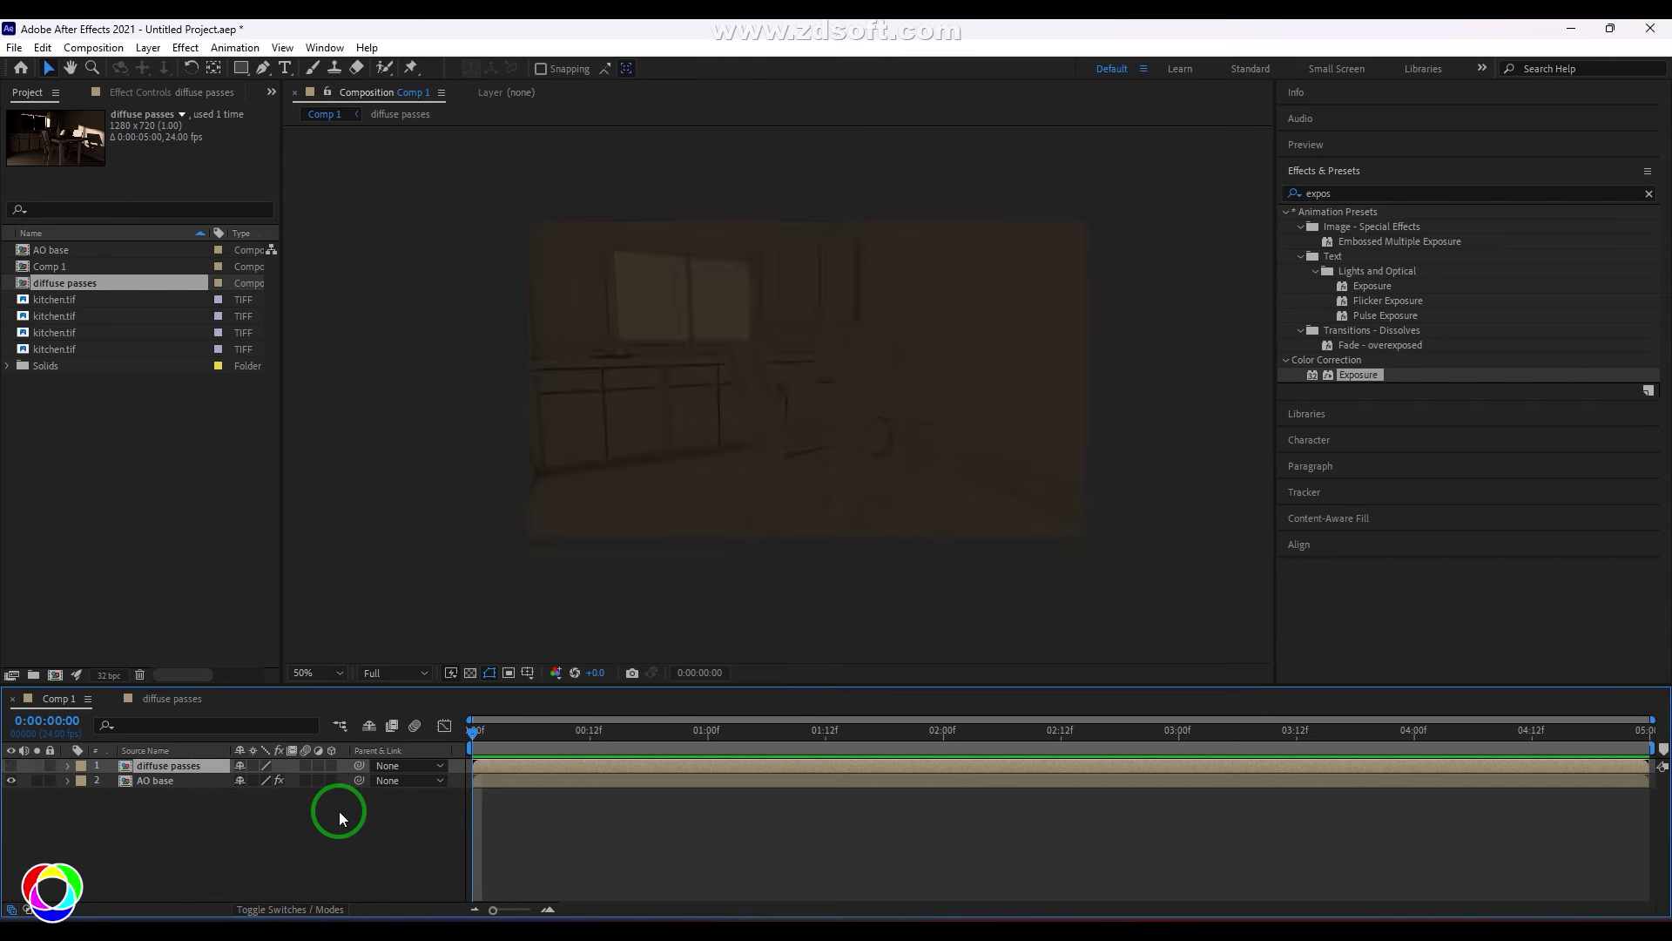
key(ctrl+z)
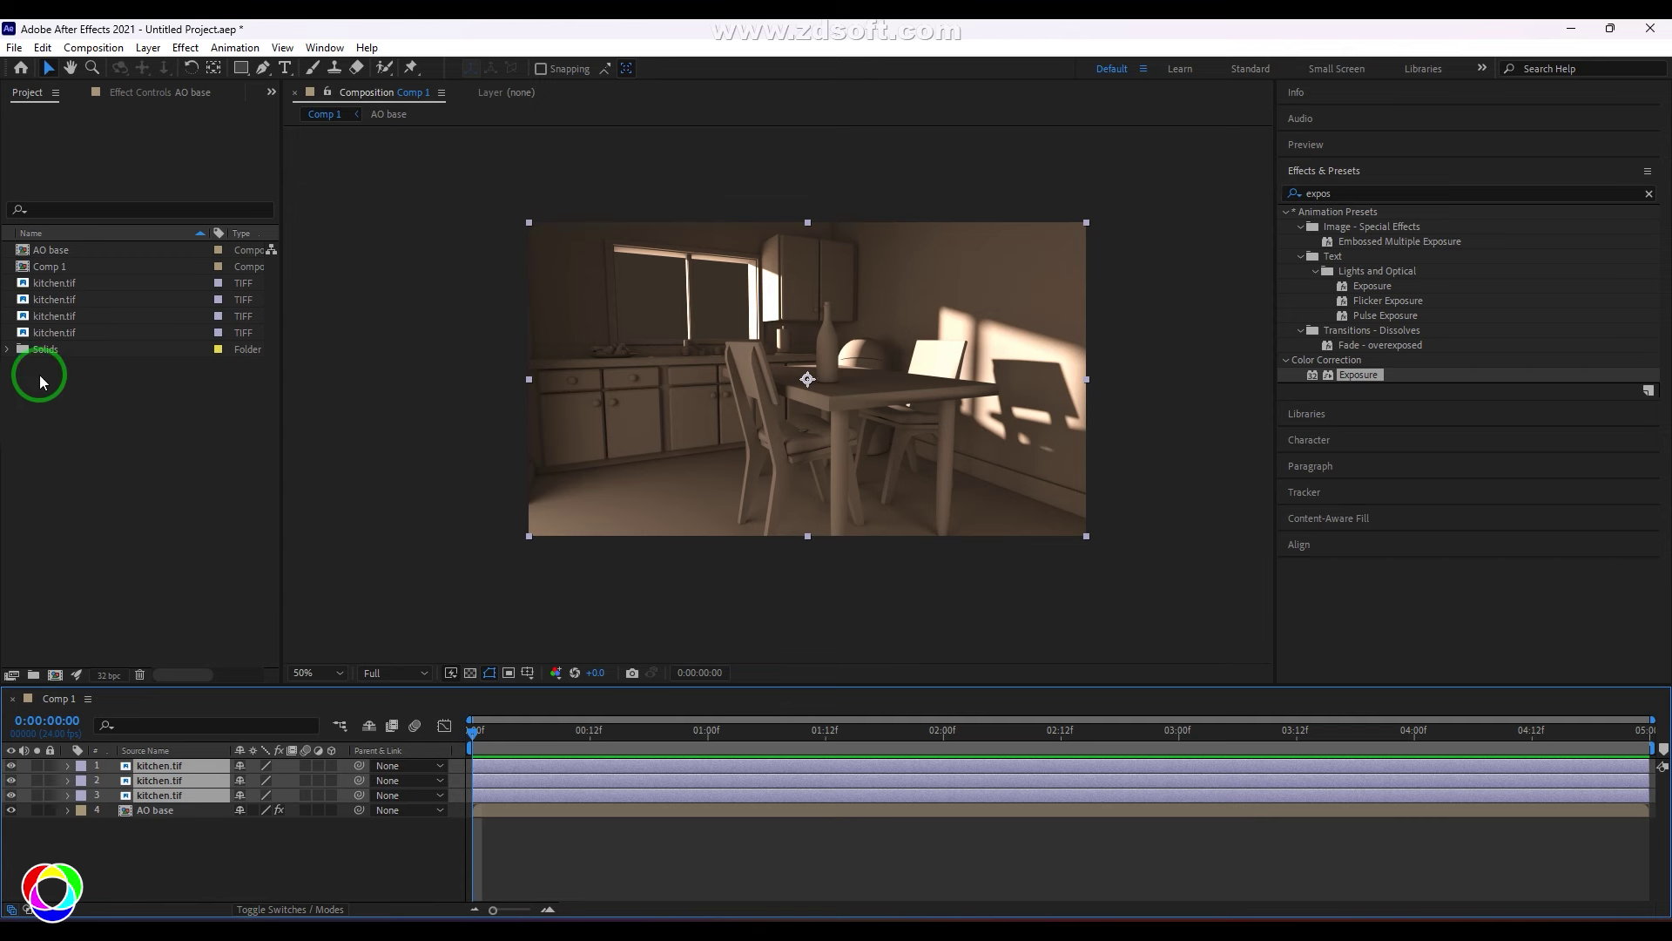
Import the kitchen image from the diffuse_indirect_sky folder and place it above all the other layers in Comp 1
right_click(101, 434)
mouse_move(168, 520)
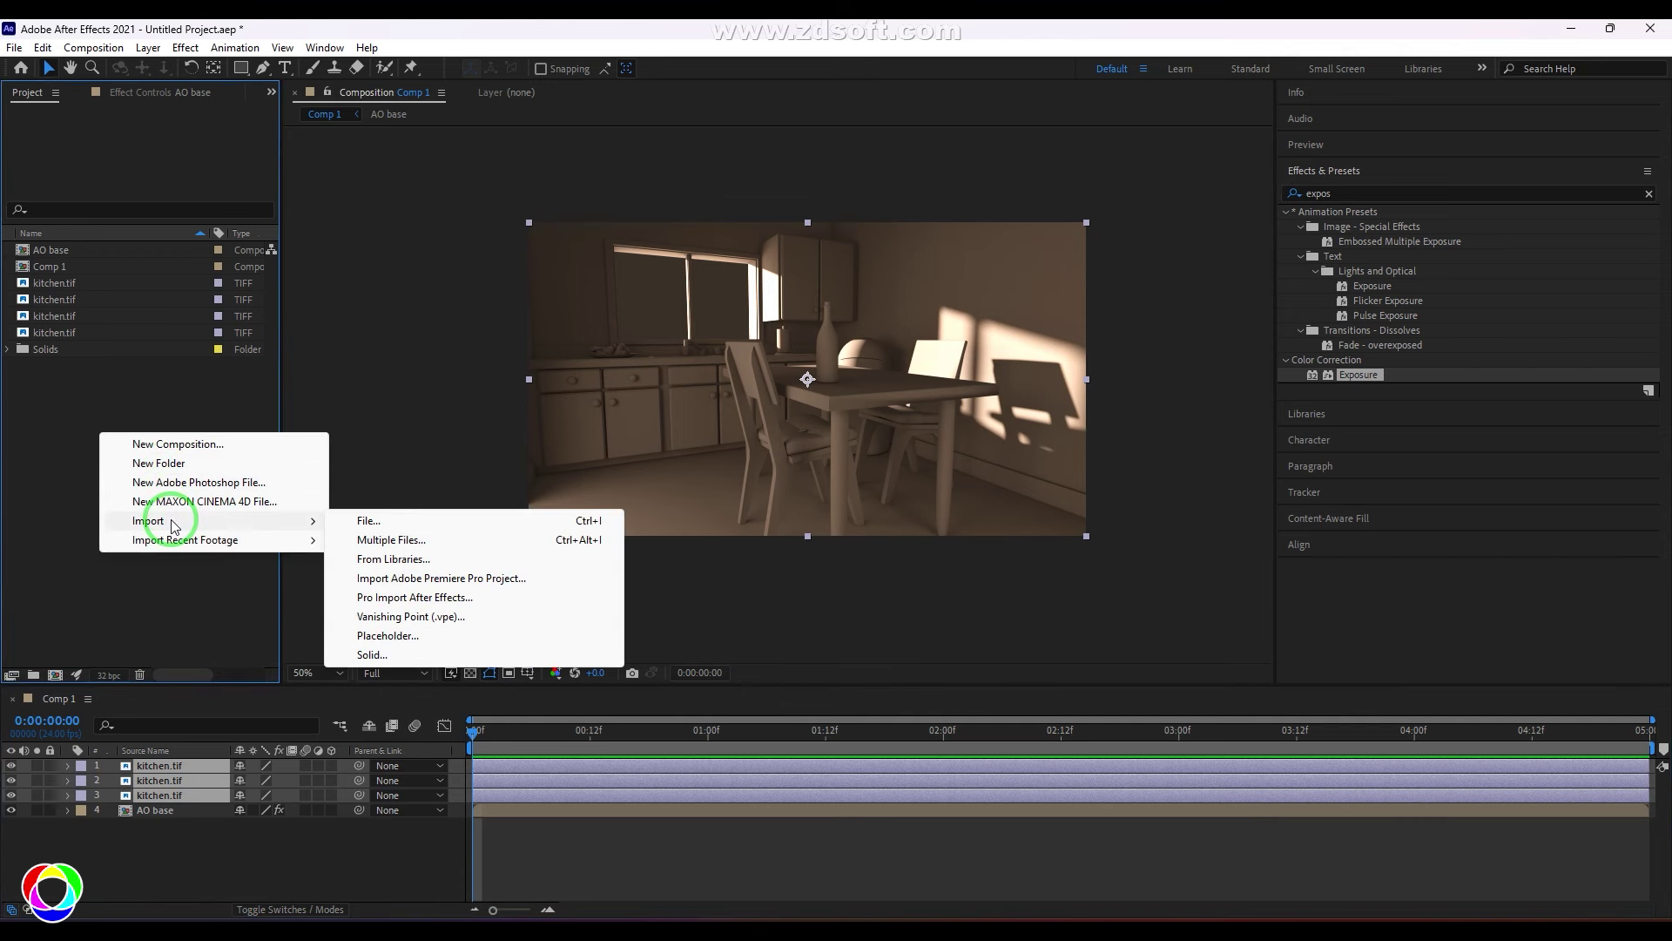
click(373, 521)
key(alt+Up)
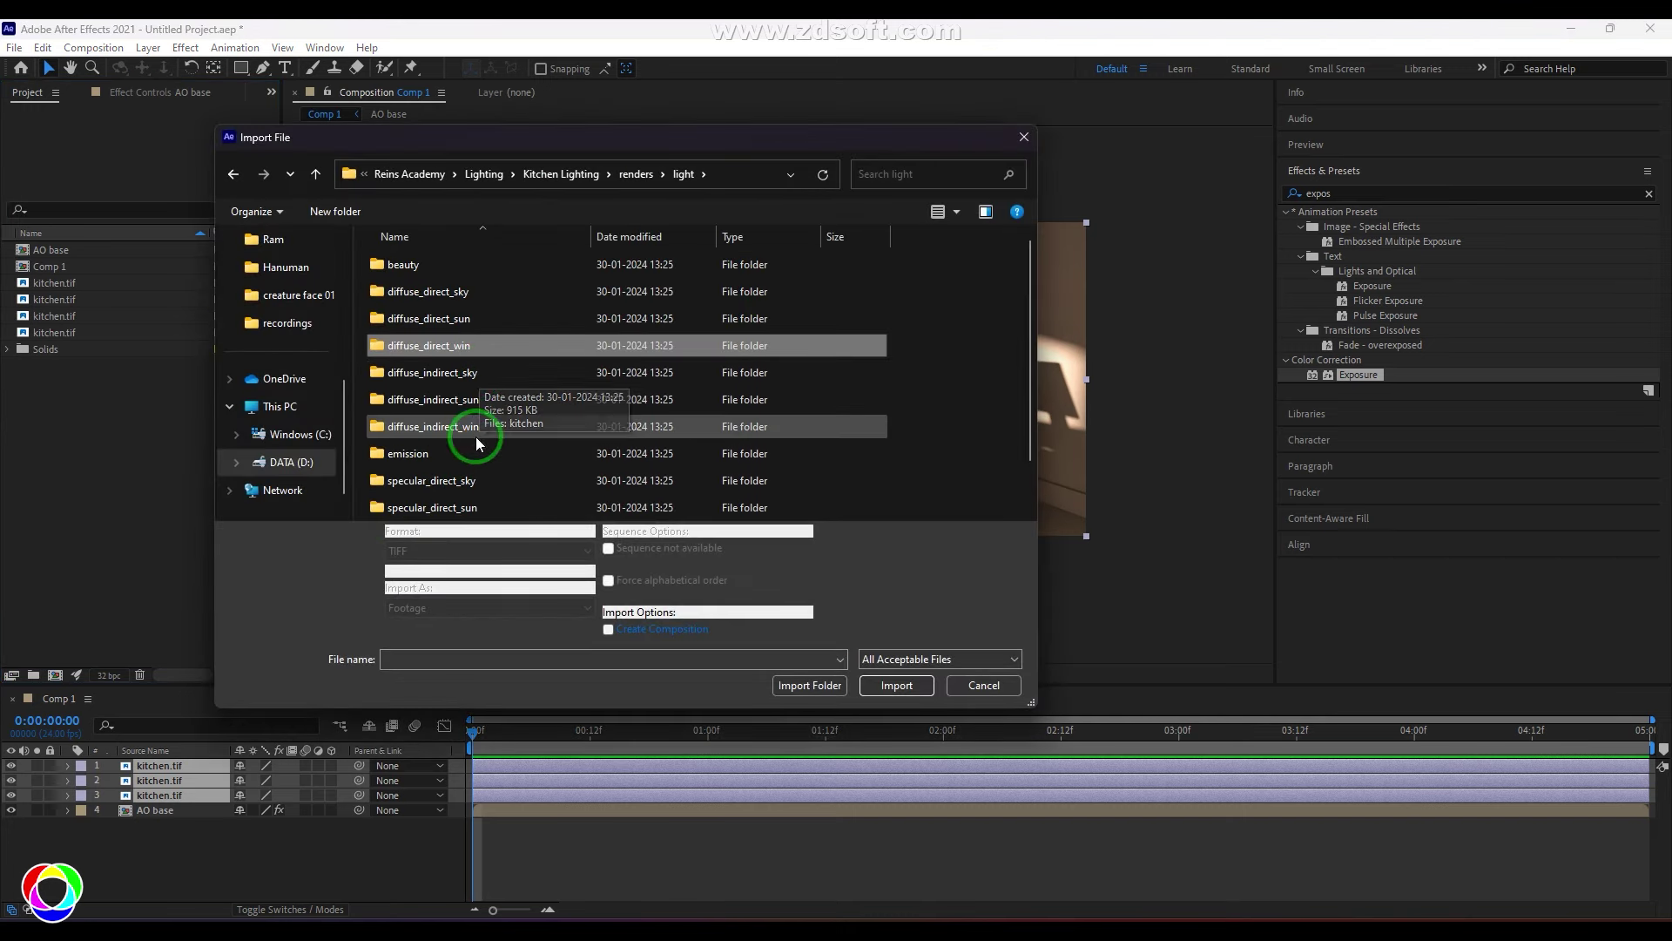
double_click(476, 370)
click(446, 323)
click(879, 683)
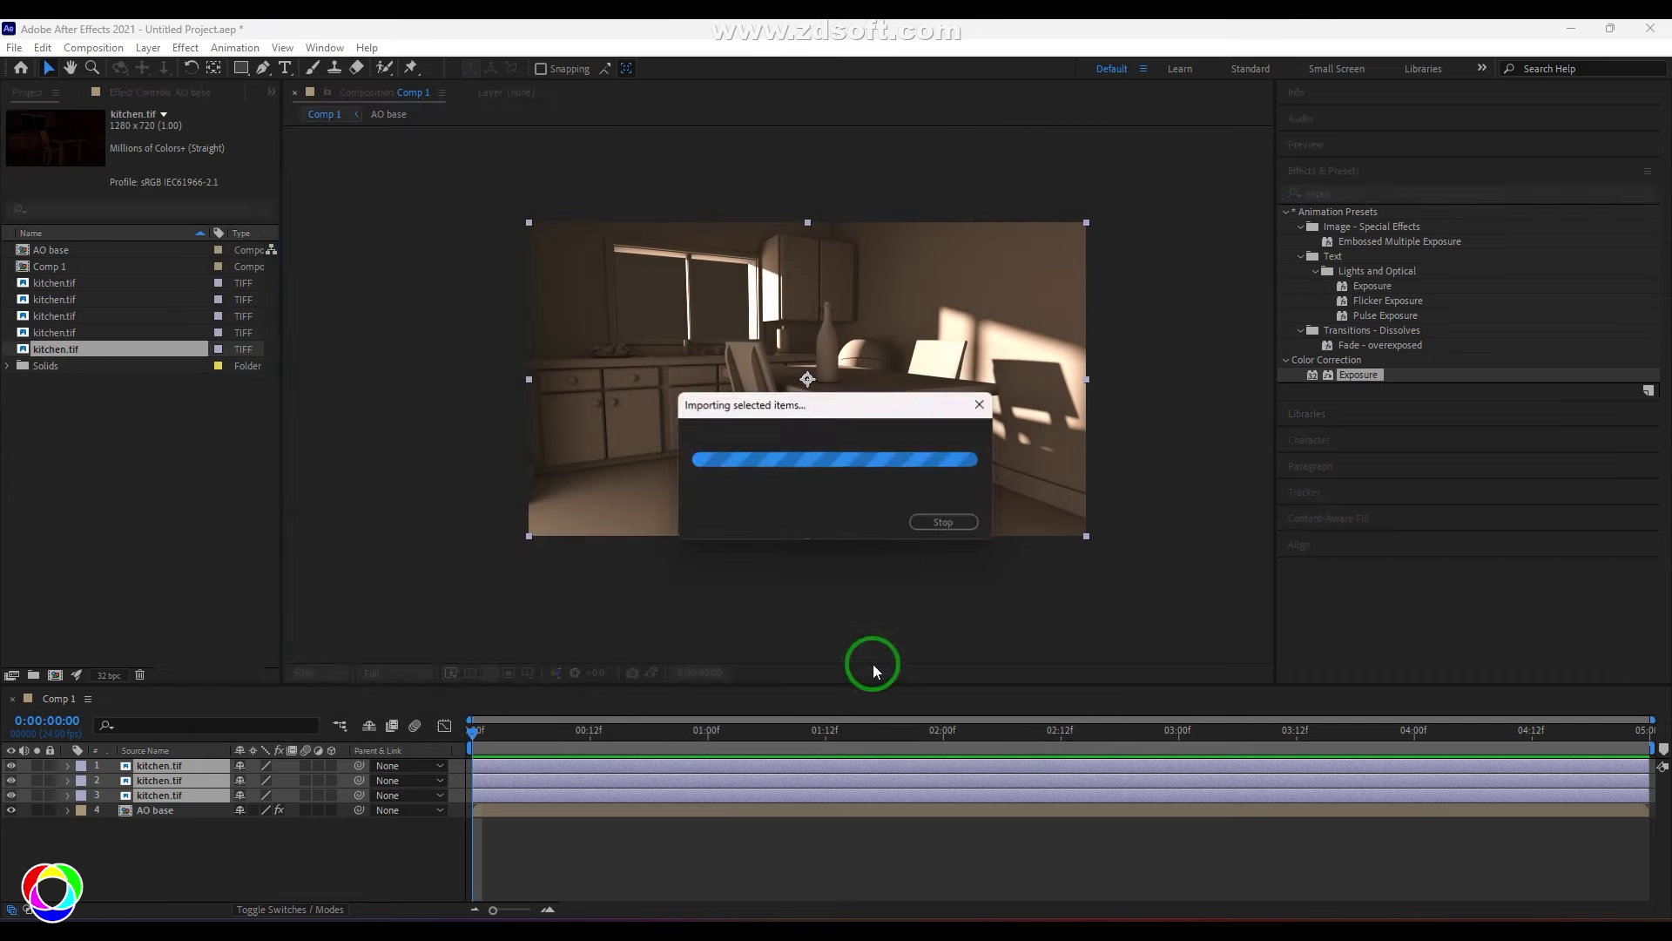
drag(39, 348, 174, 771)
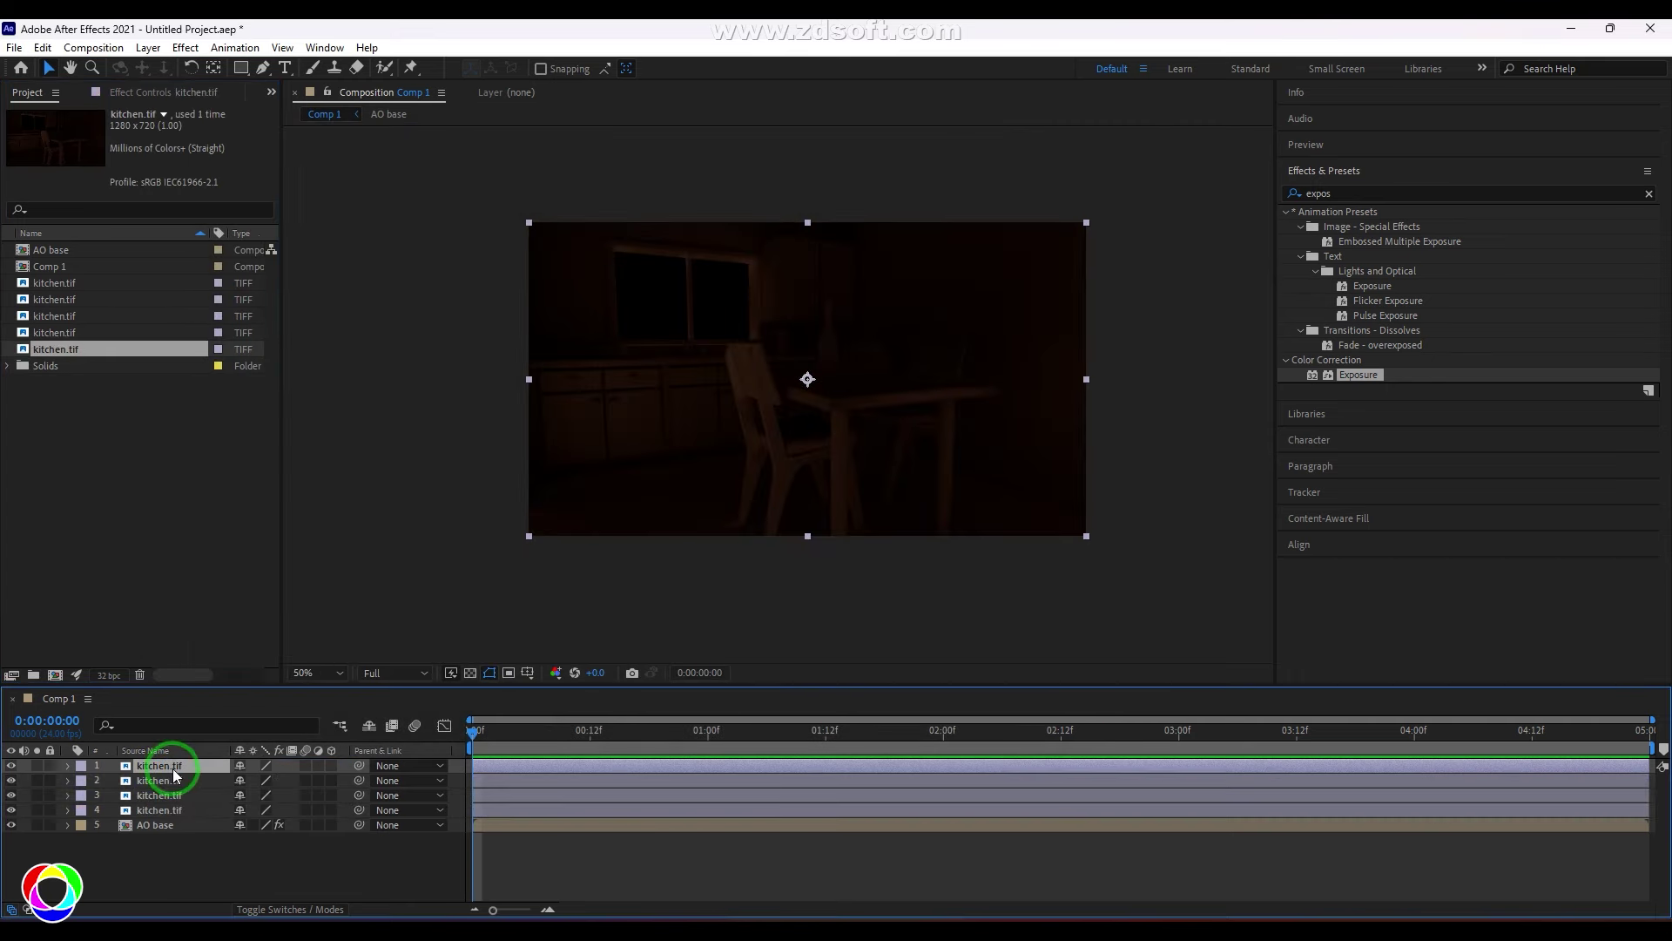
Set the blending mode of the diffuse_indirect_sky layer to Linear Dodge
click(148, 47)
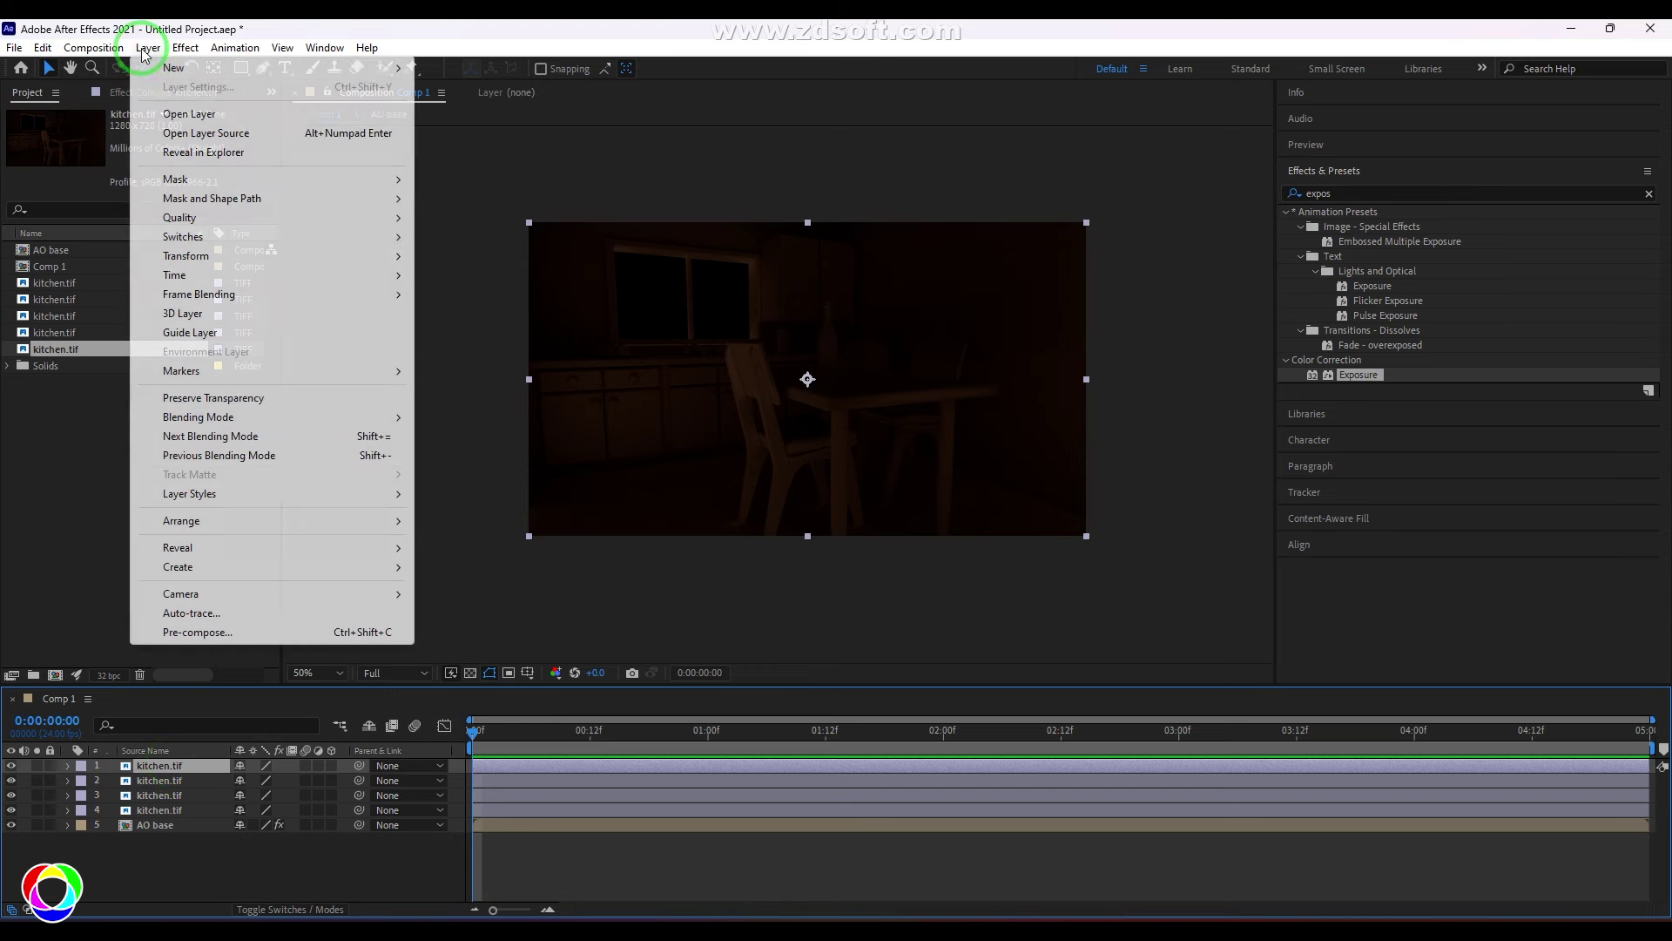
click(262, 417)
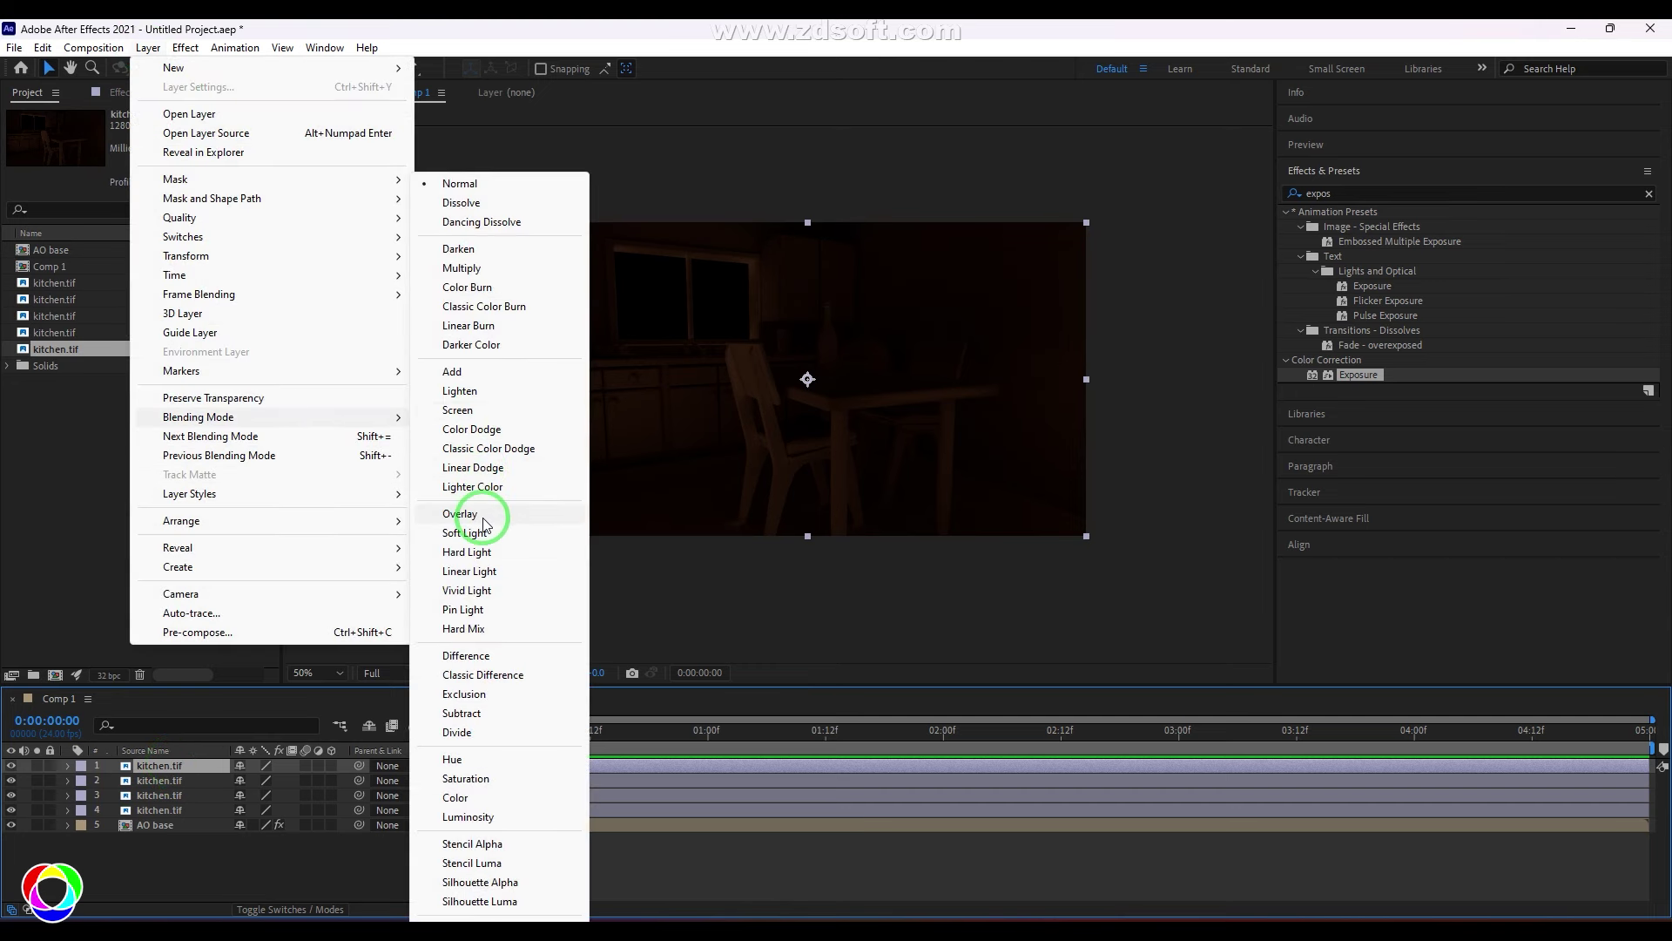
click(471, 468)
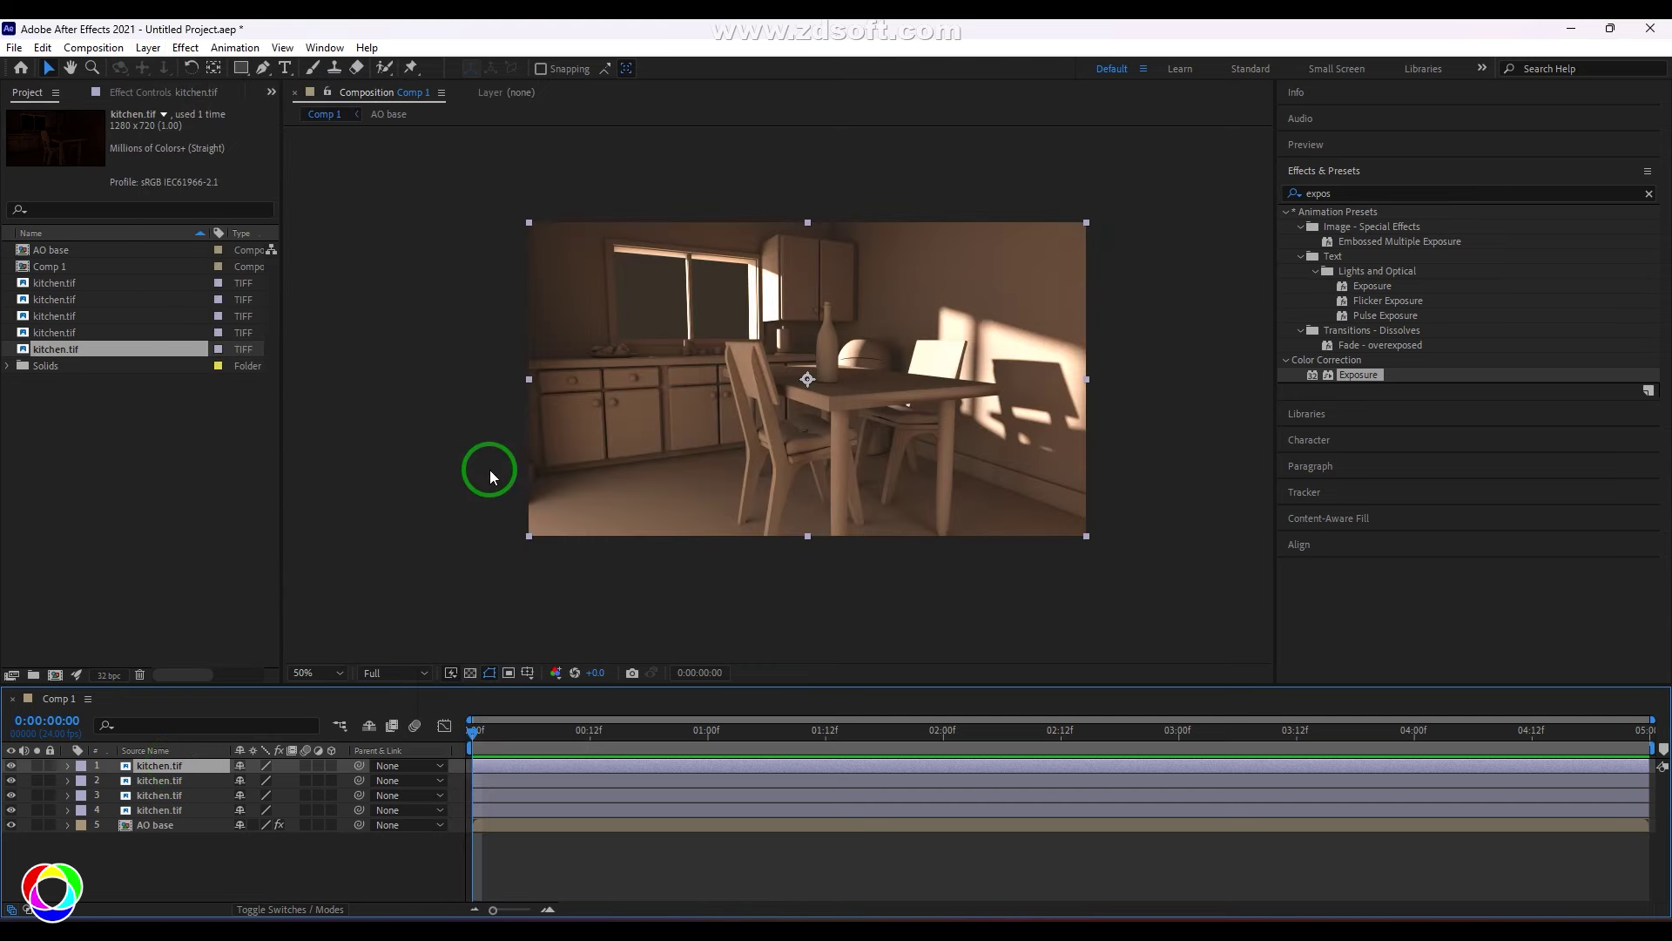
Import the kitchen image from the diffuse_indirect_sun folder and place it above all the other layers in Comp 1
right_click(97, 451)
click(145, 537)
click(419, 562)
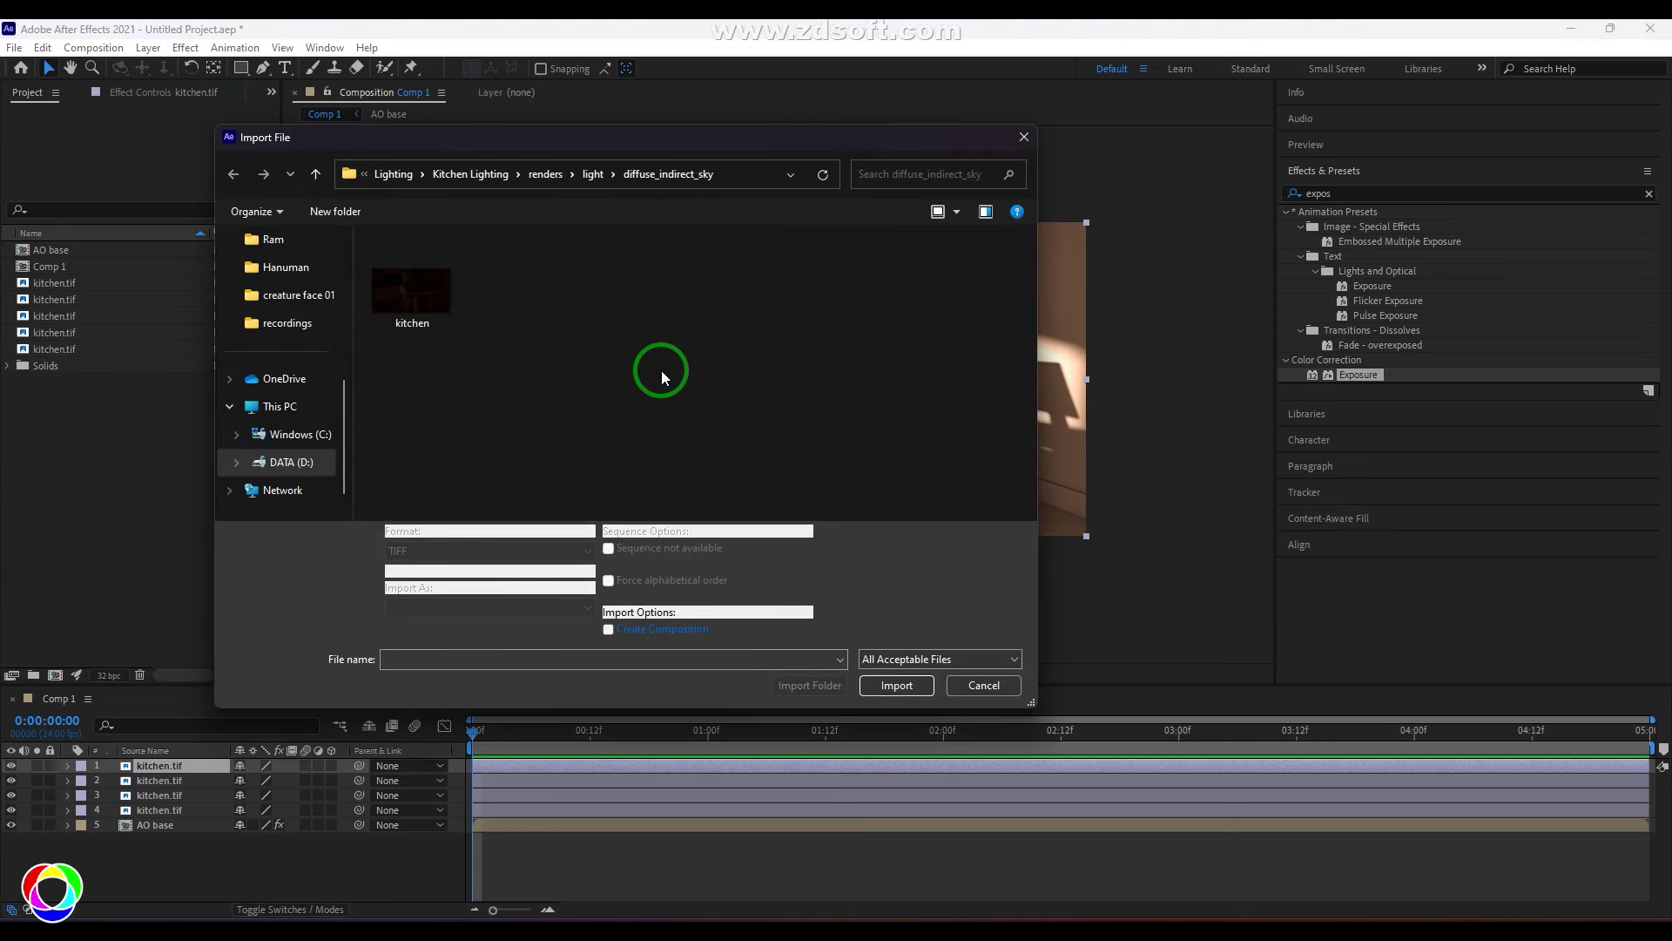
key(BackSpace)
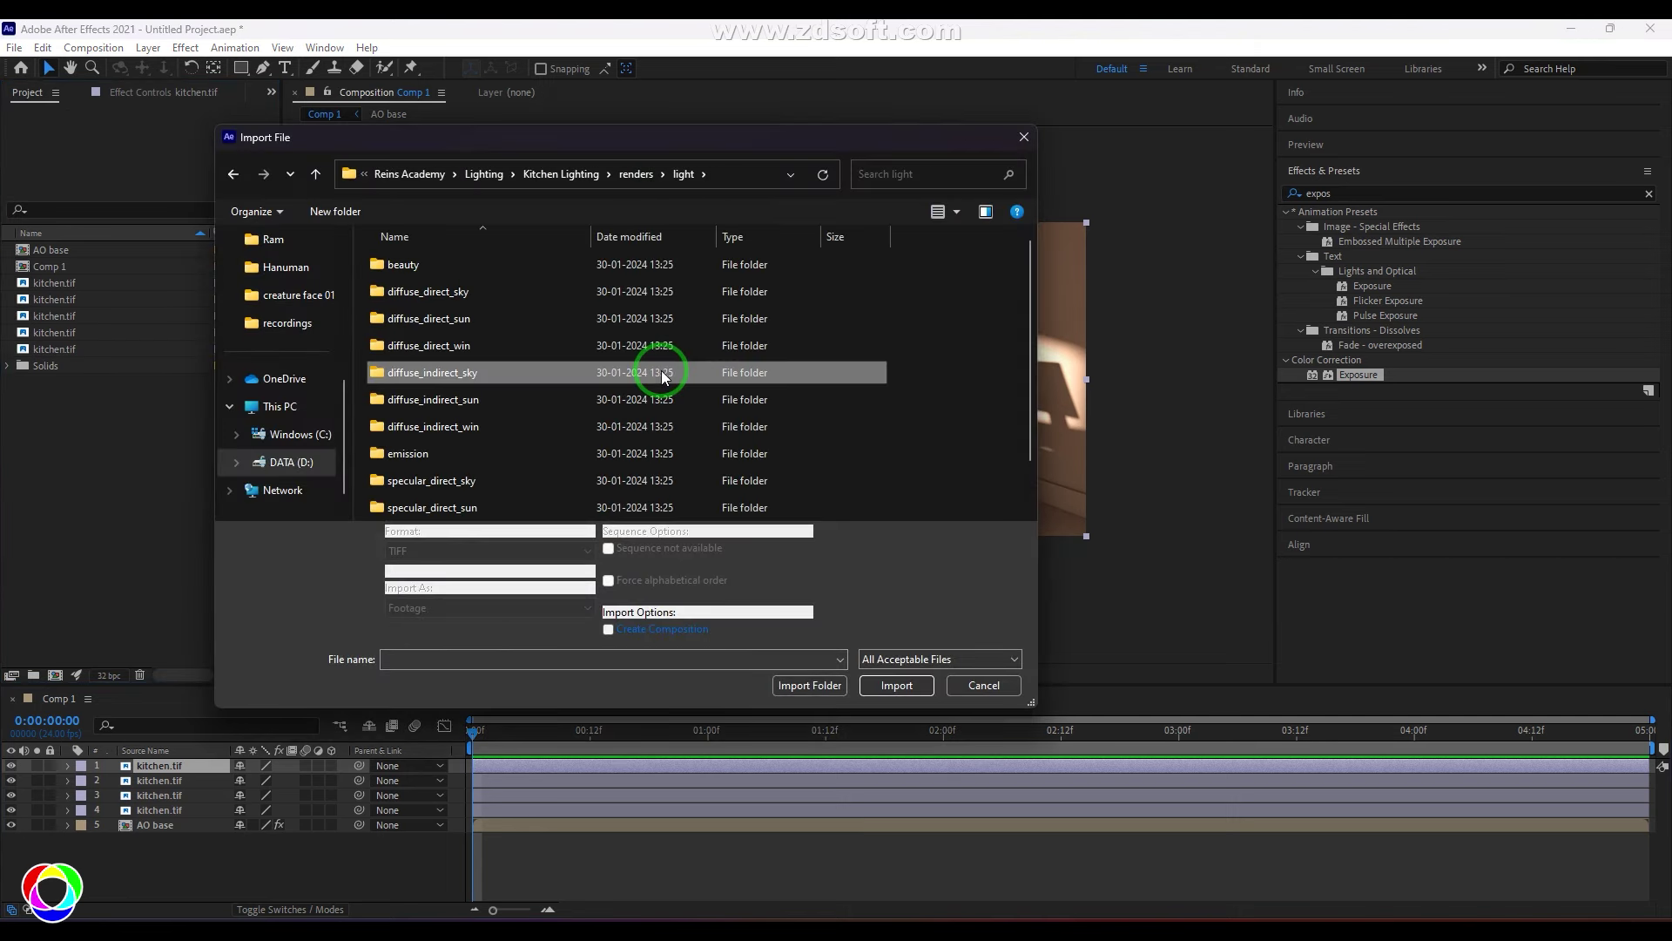
double_click(485, 406)
click(418, 287)
click(896, 685)
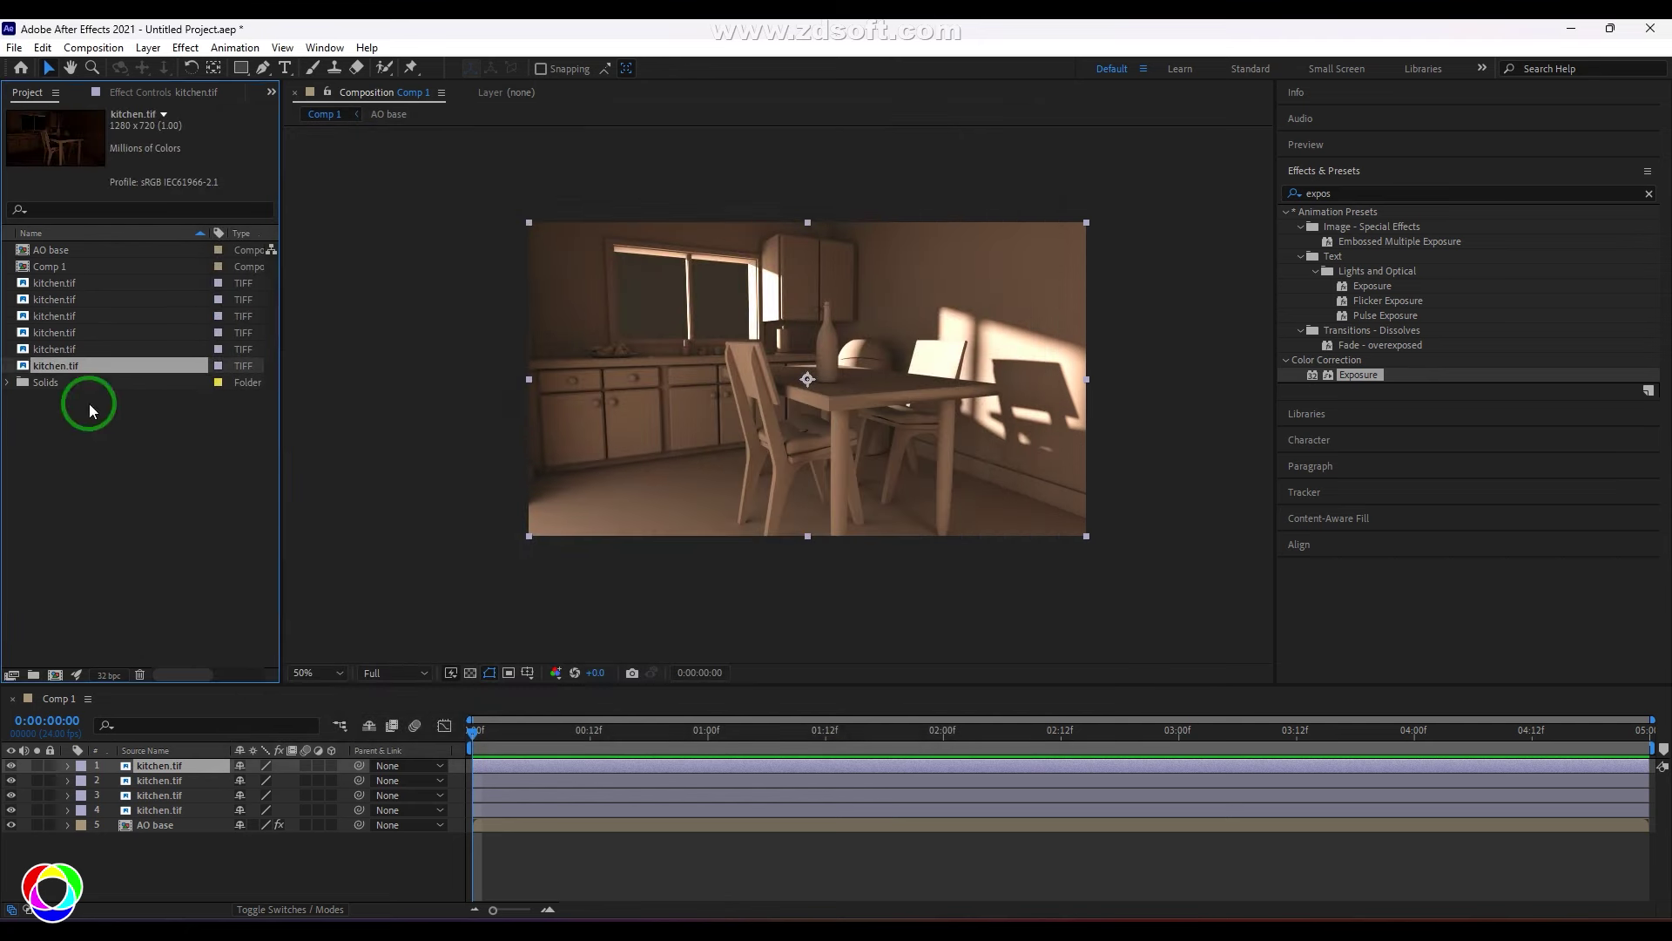
drag(37, 371, 200, 756)
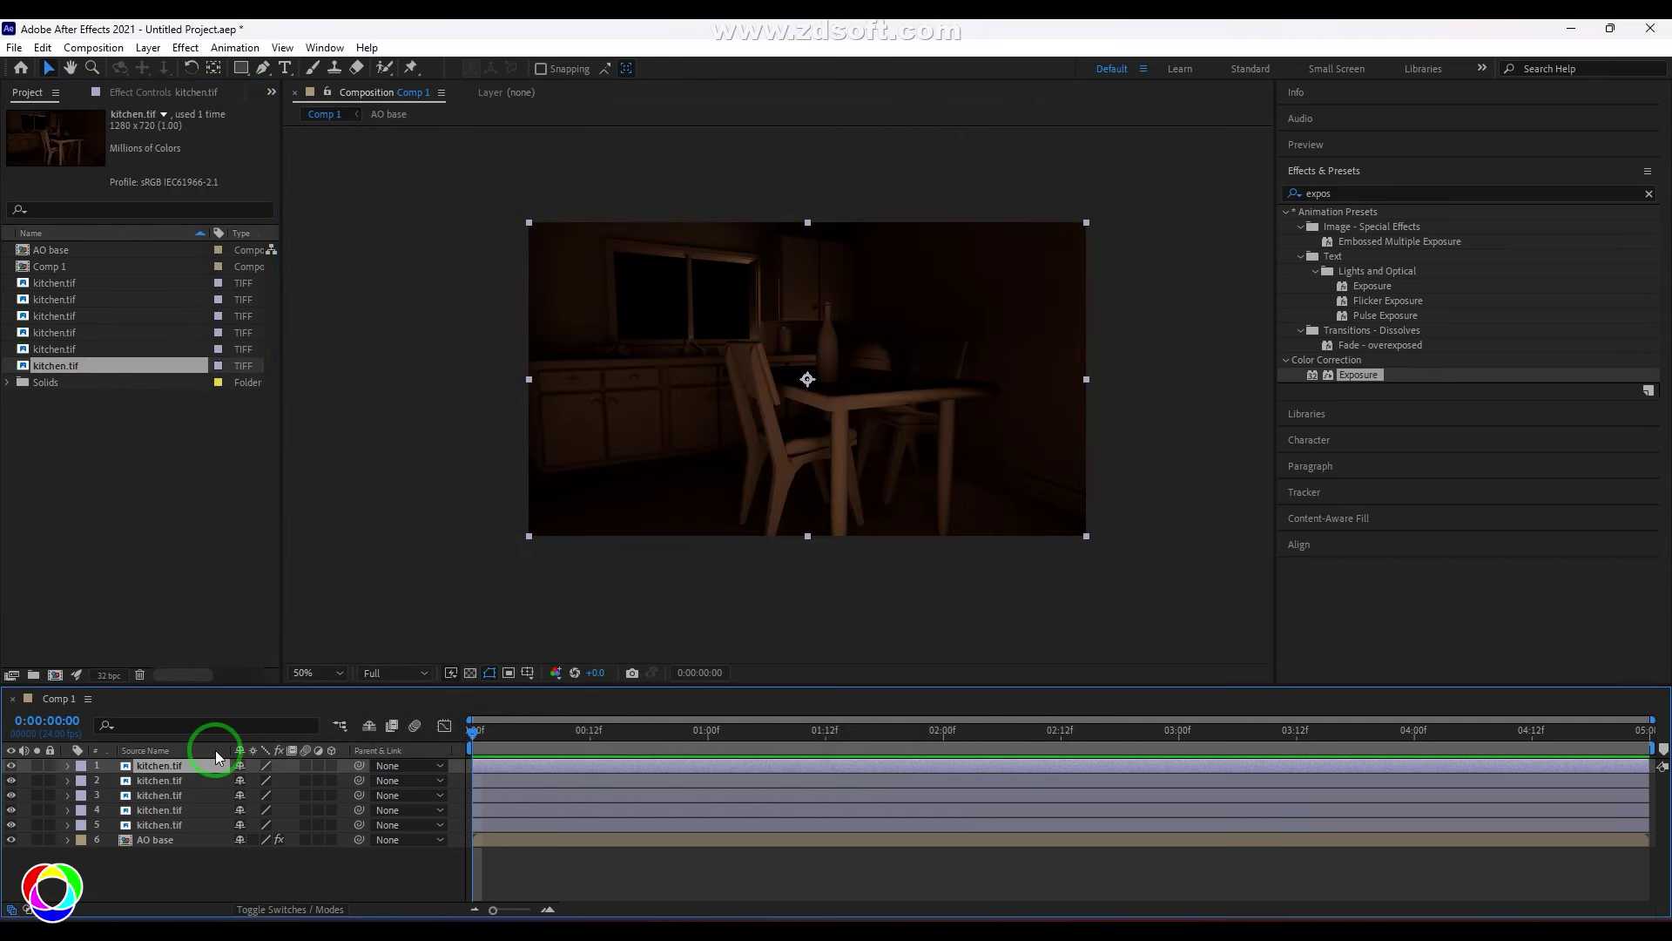
Set the blending mode of the diffuse_indirect_sun layer to Linear Dodge
click(148, 48)
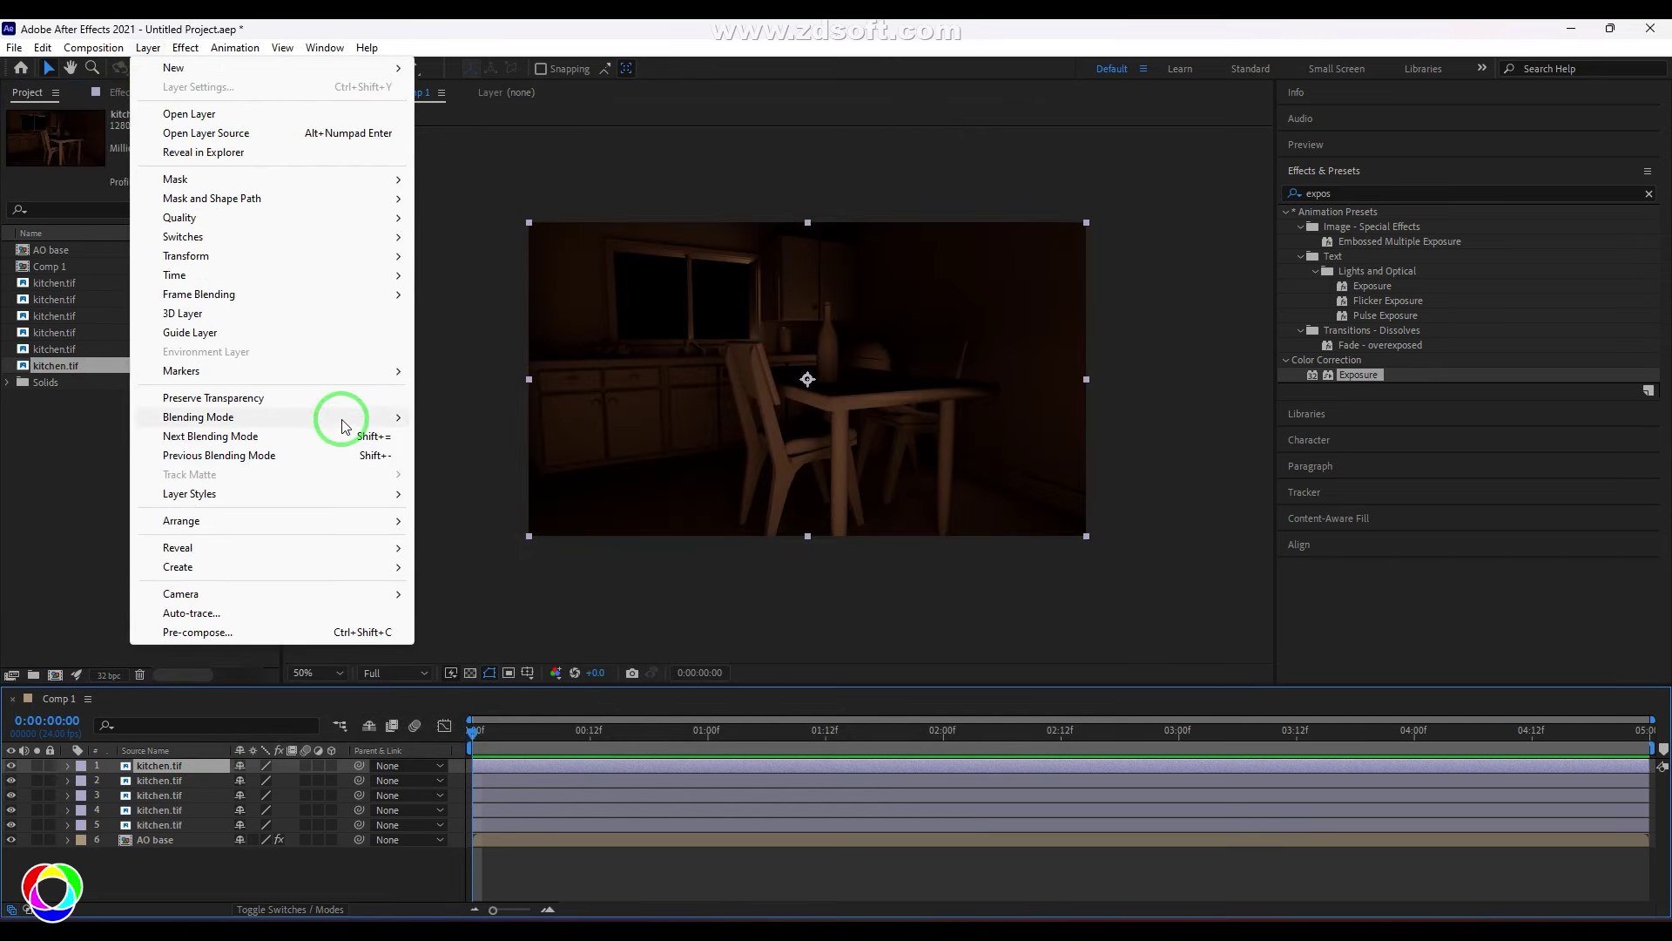
mouse_move(336, 417)
click(457, 467)
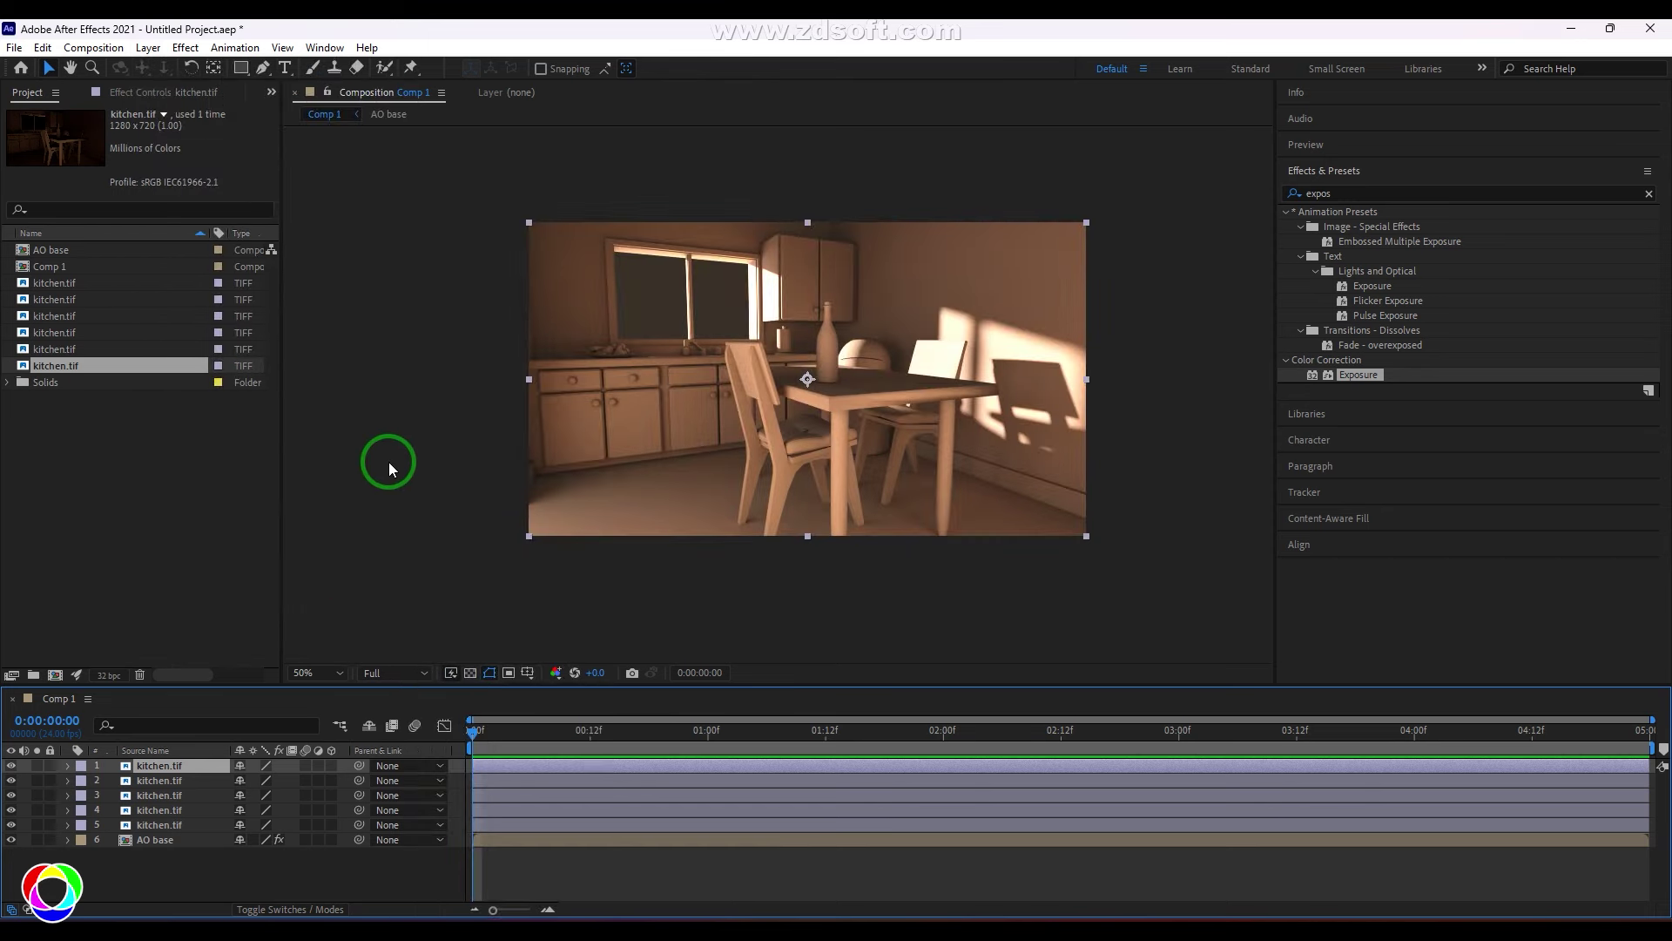
Add the kitchen images from the diffuse_direct_win and diffuse_indirect_win folders on top of Comp 1, both blended with Linear Dodge
right_click(113, 460)
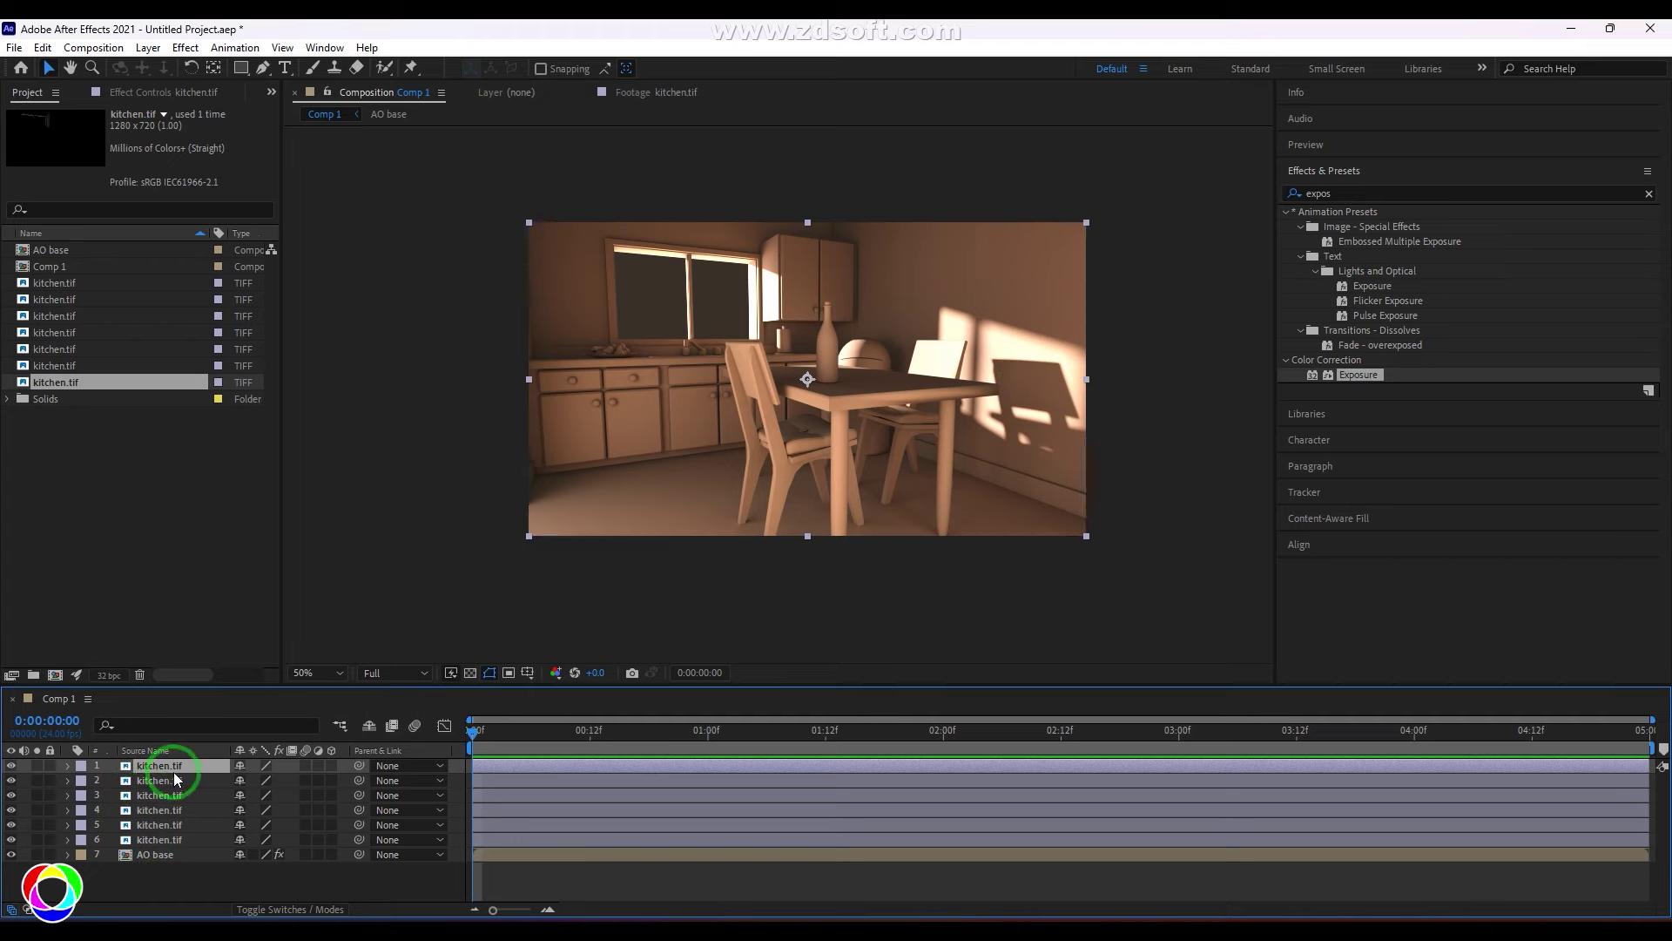
right_click(150, 498)
click(383, 575)
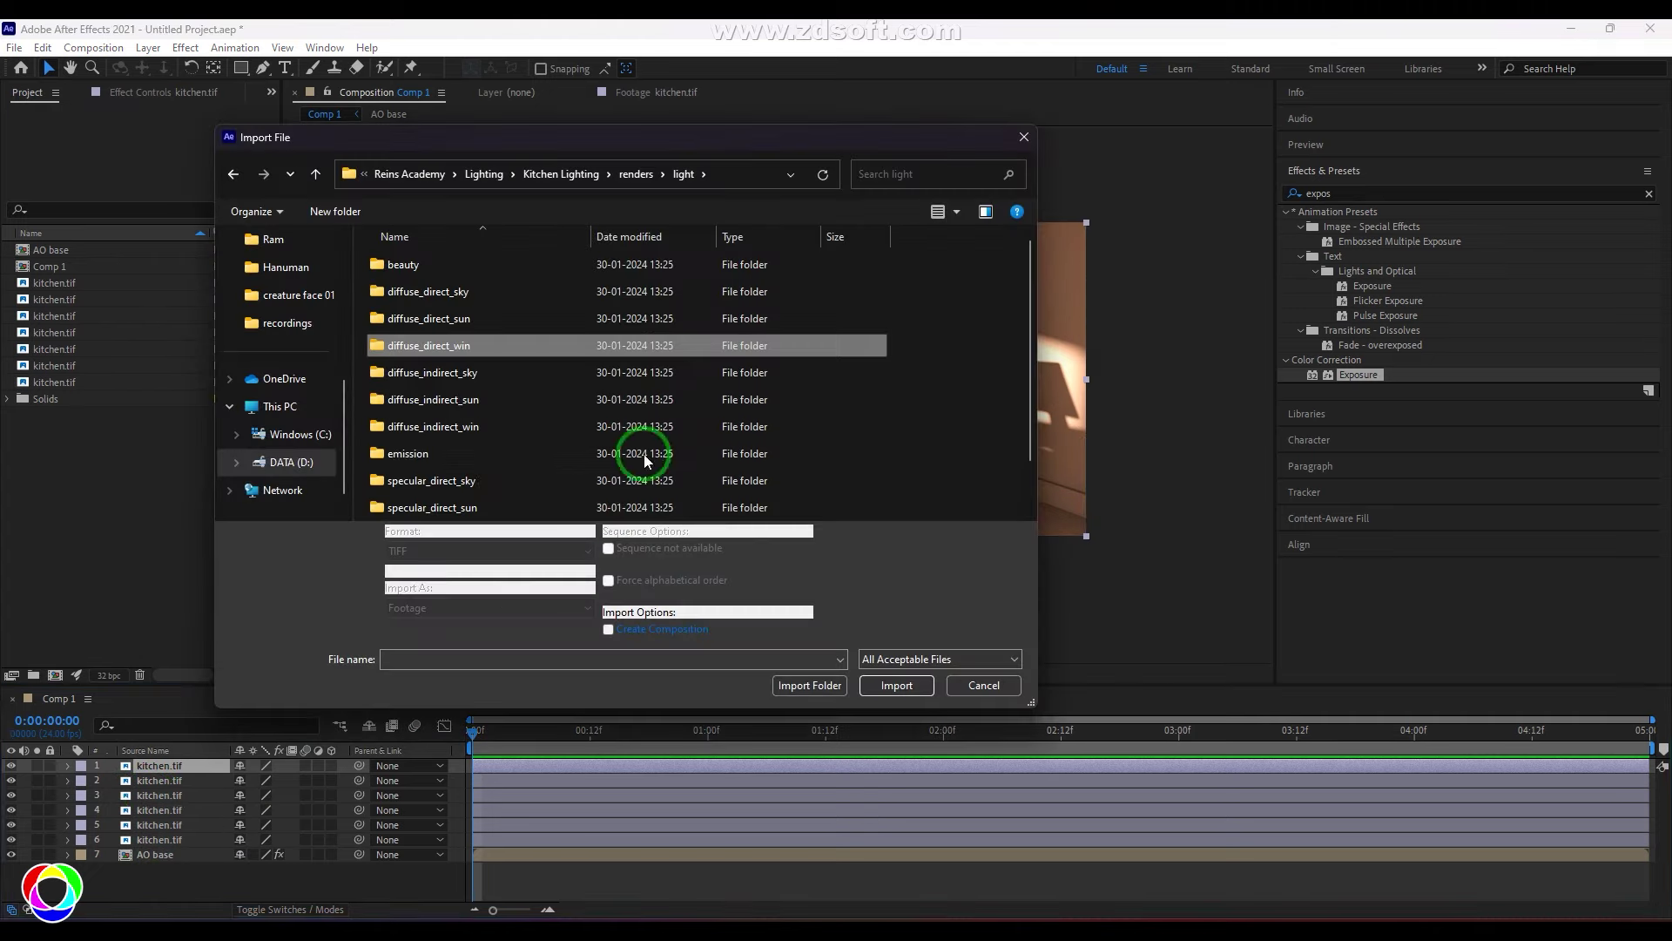
scroll(541, 432, down, 1)
double_click(541, 433)
click(830, 668)
right_click(168, 766)
click(616, 369)
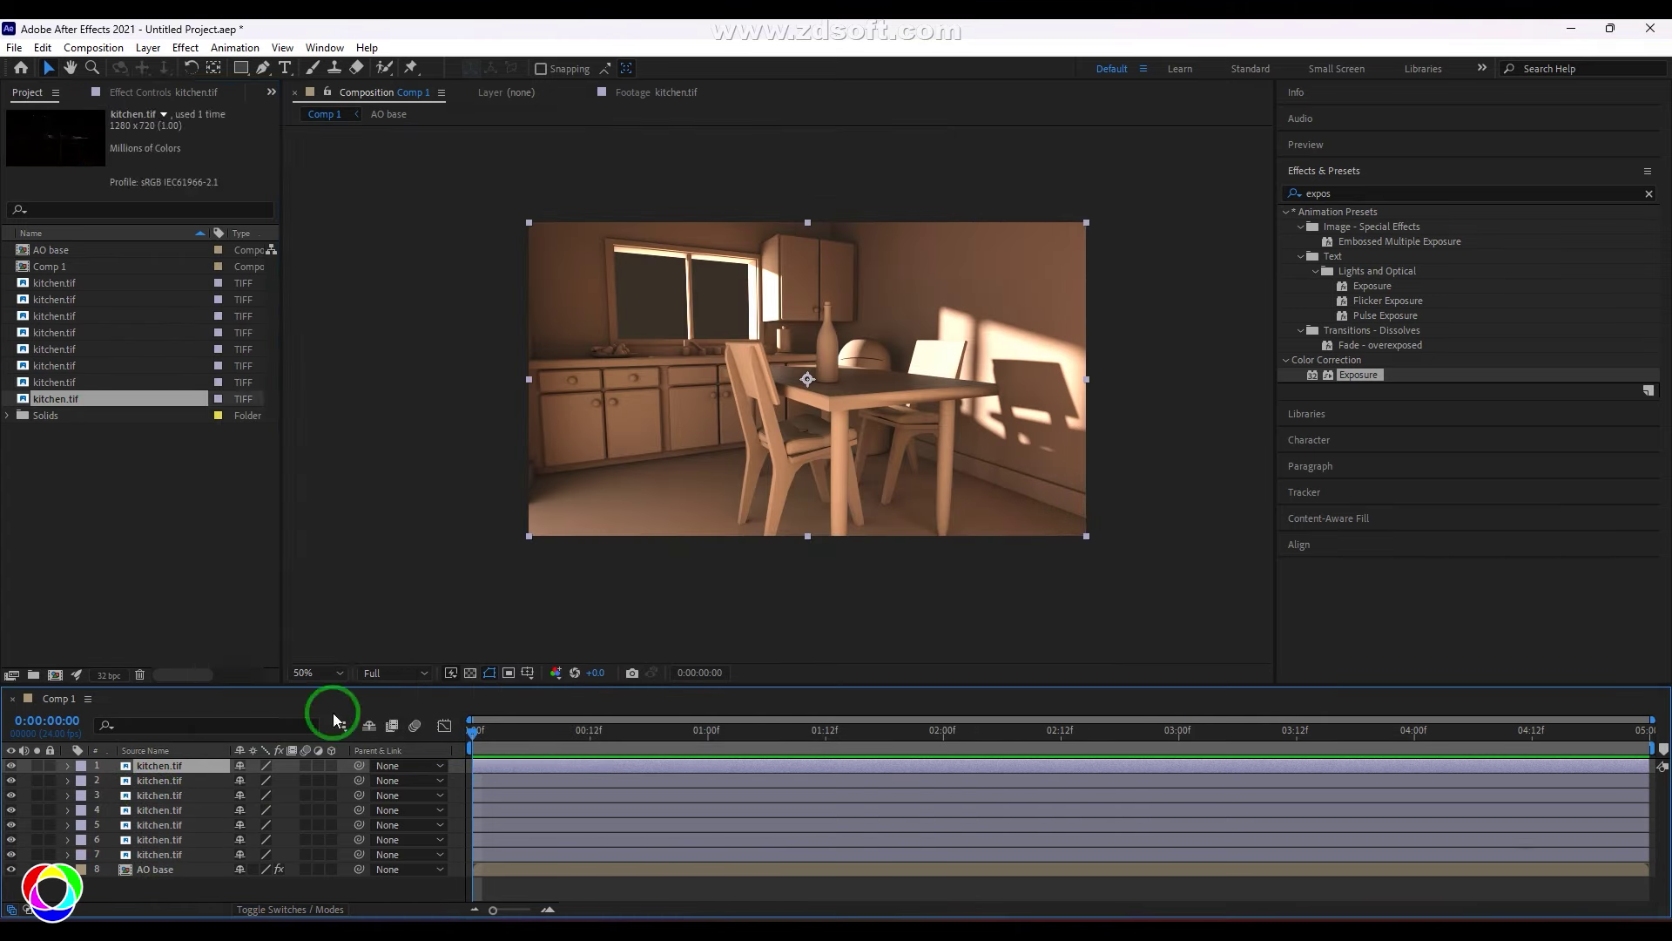
Import the kitchen image from the specular_direct_sky folder, place it on top of Comp 1 and blend it with Linear Dodge
key(ctrl+i)
click(553, 410)
click(412, 296)
click(897, 684)
right_click(183, 765)
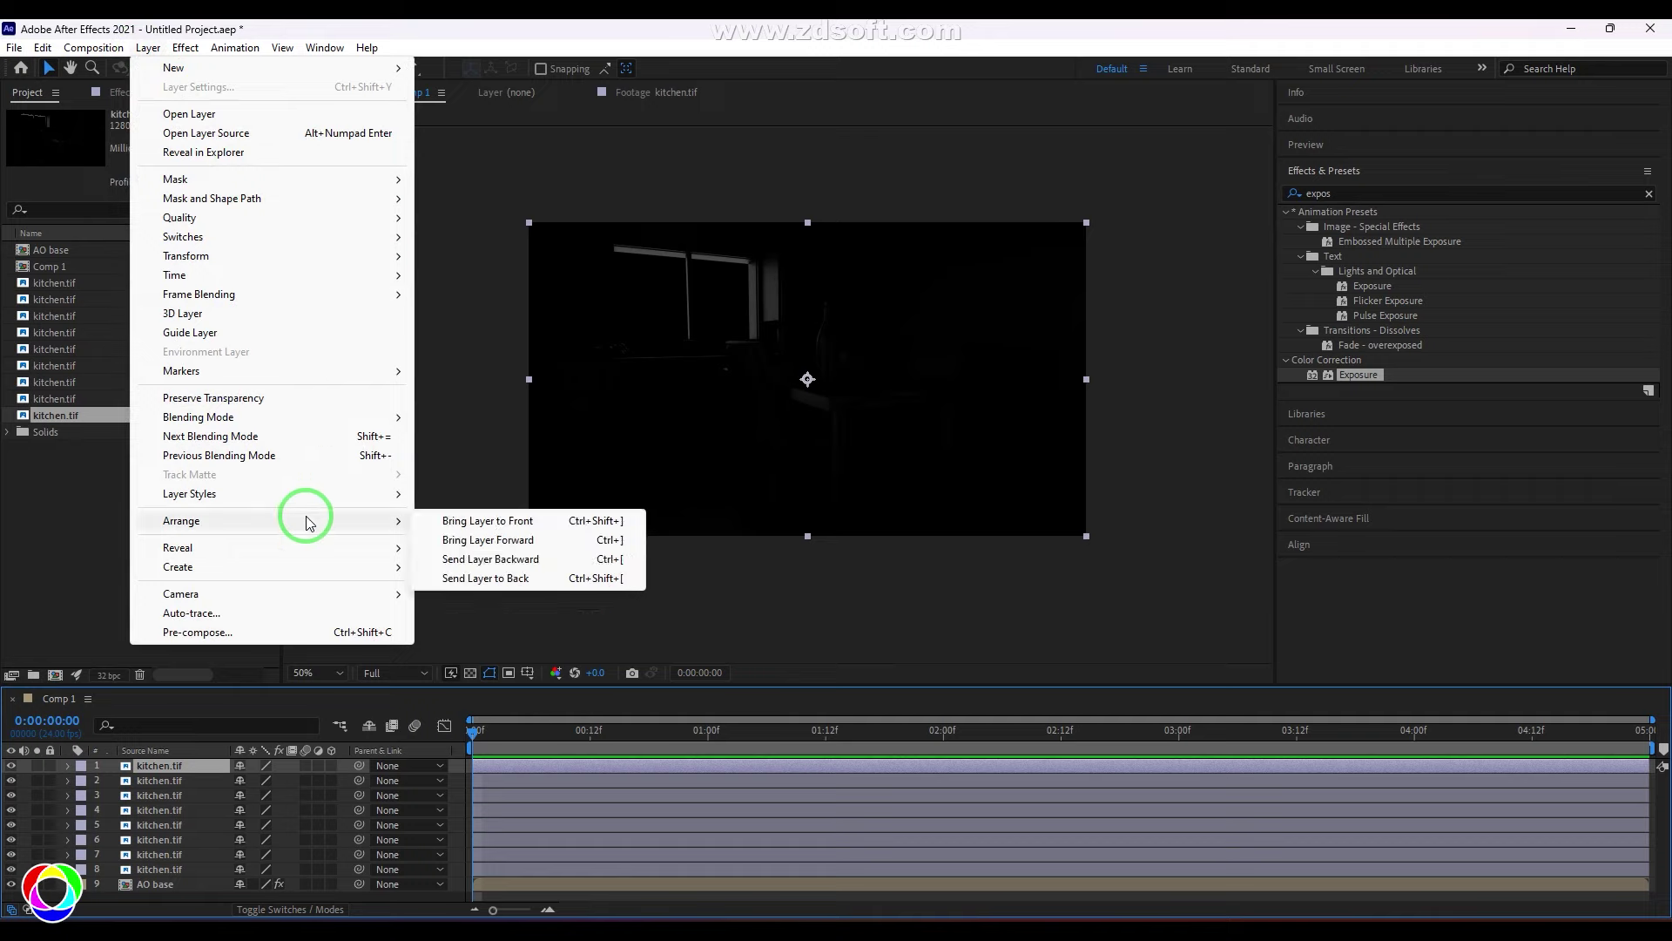
mouse_move(287, 417)
click(488, 463)
Import the kitchen image from the specular_direct_sun folder, place it on top of Comp 1 and blend it with Linear Dodge
right_click(89, 552)
click(384, 635)
click(553, 429)
click(902, 685)
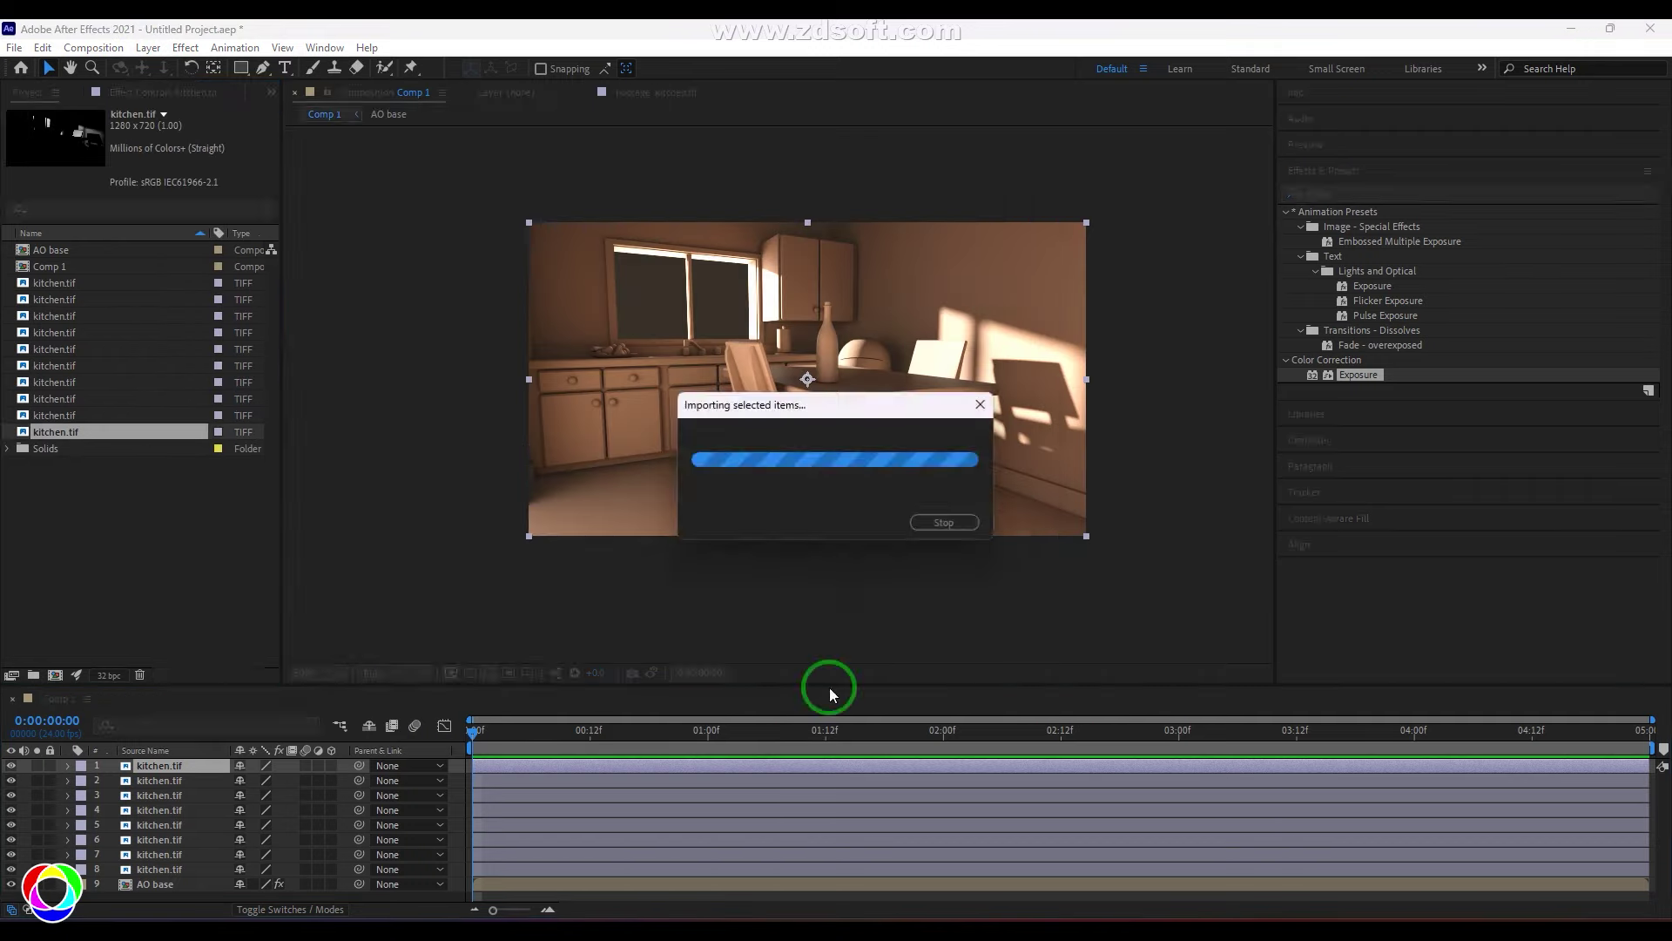
click(155, 766)
right_click(155, 766)
mouse_move(288, 417)
click(488, 464)
Import the kitchen image of the specular window pass, place it on top of Comp 1 and blend it with Linear Dodge
right_click(90, 552)
click(384, 635)
click(538, 436)
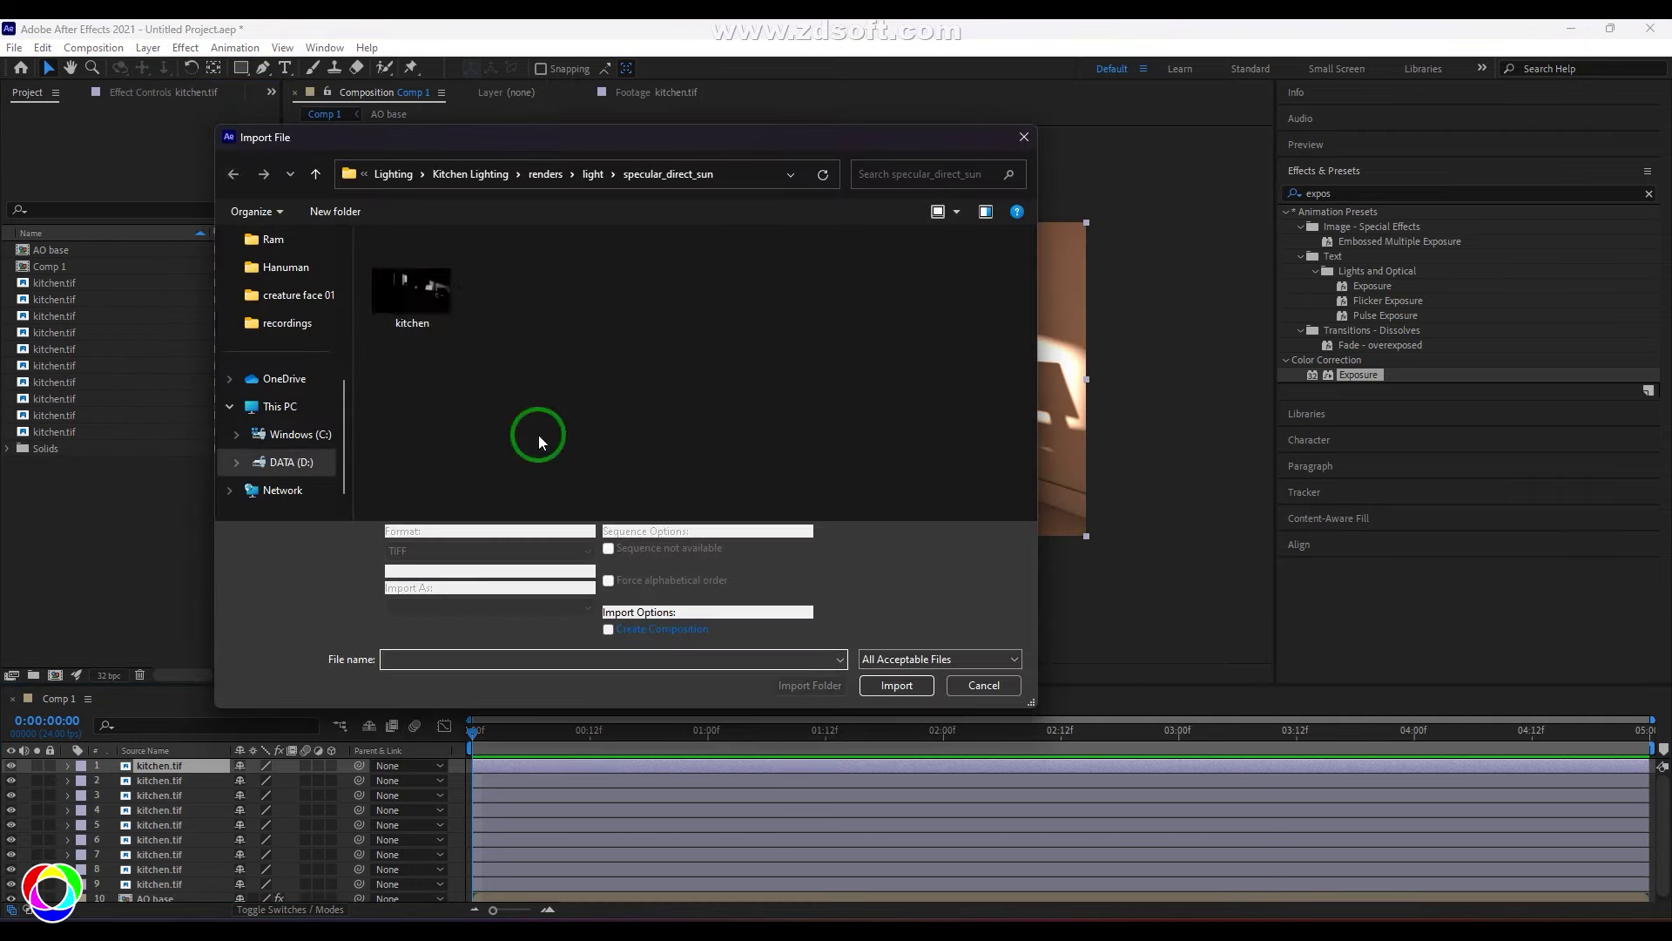
click(412, 283)
click(907, 690)
click(149, 765)
right_click(149, 766)
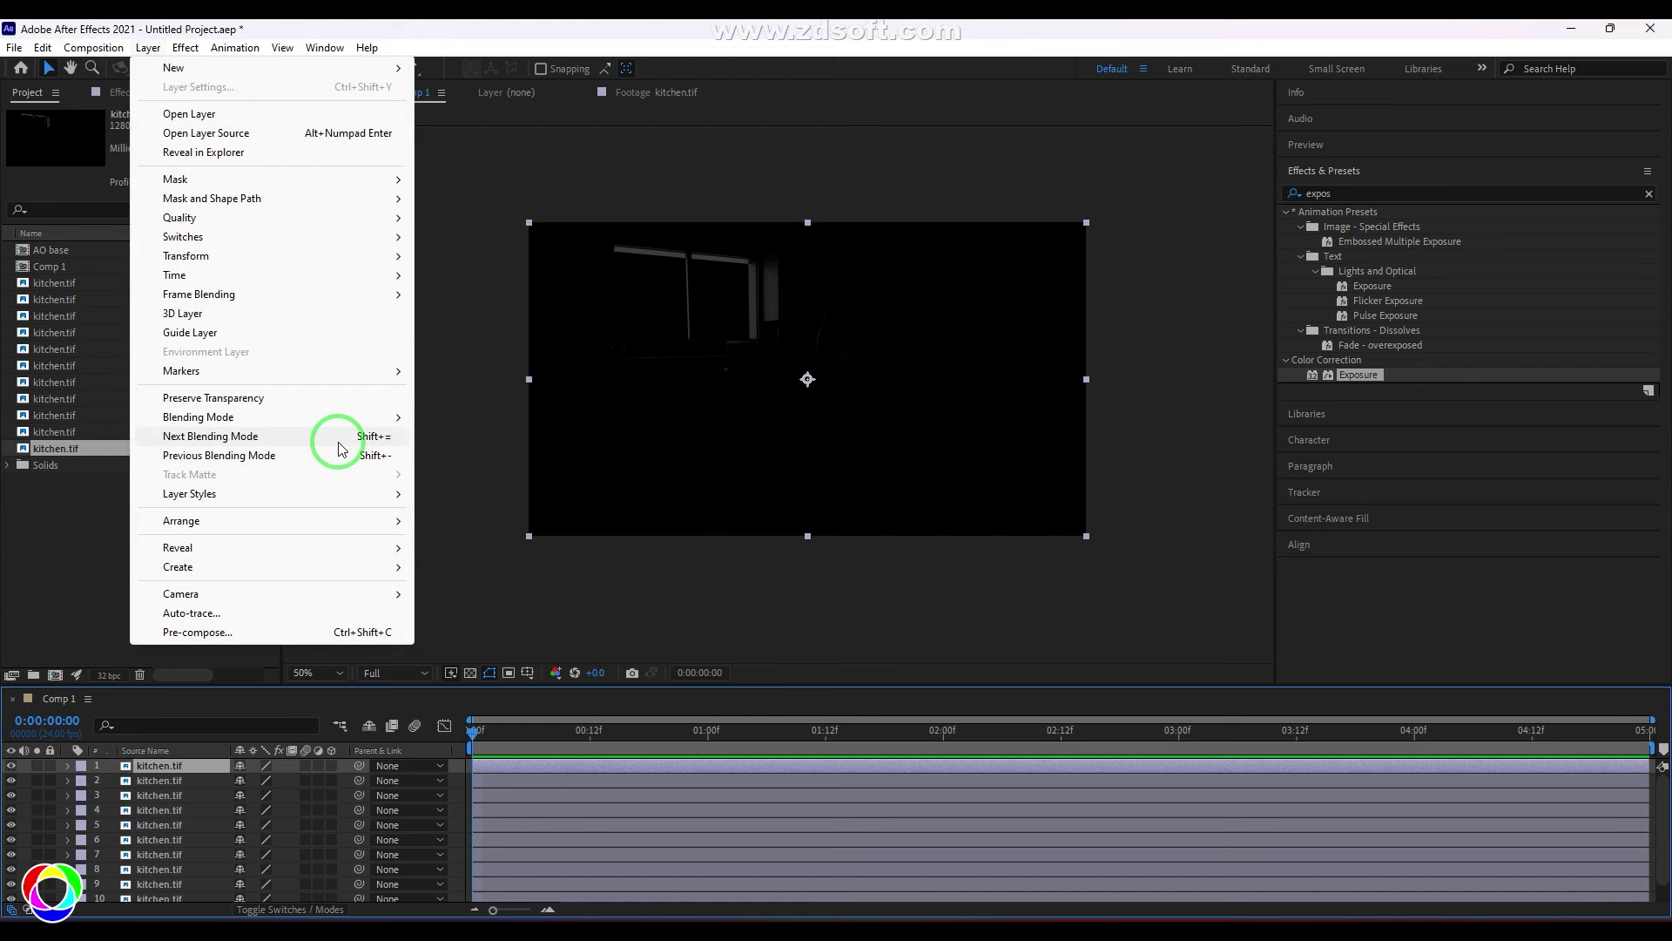
mouse_move(318, 420)
click(474, 469)
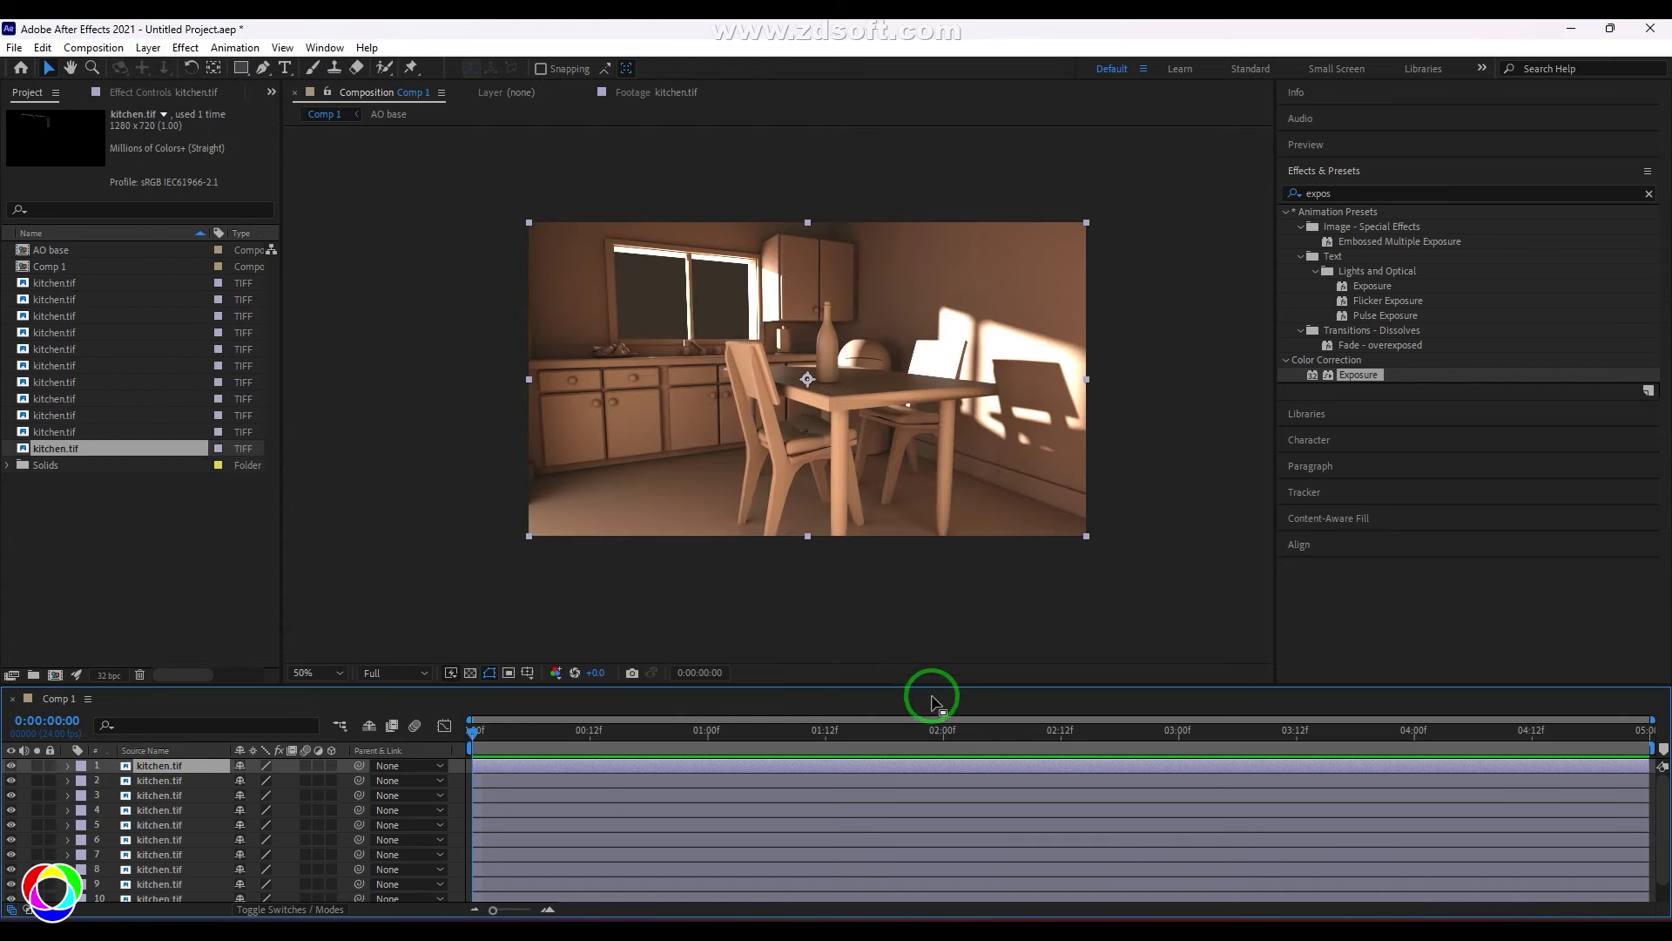
Pre-compose all the kitchen layers together with the AO base layer, moving all attributes into the new composition
drag(936, 685, 929, 601)
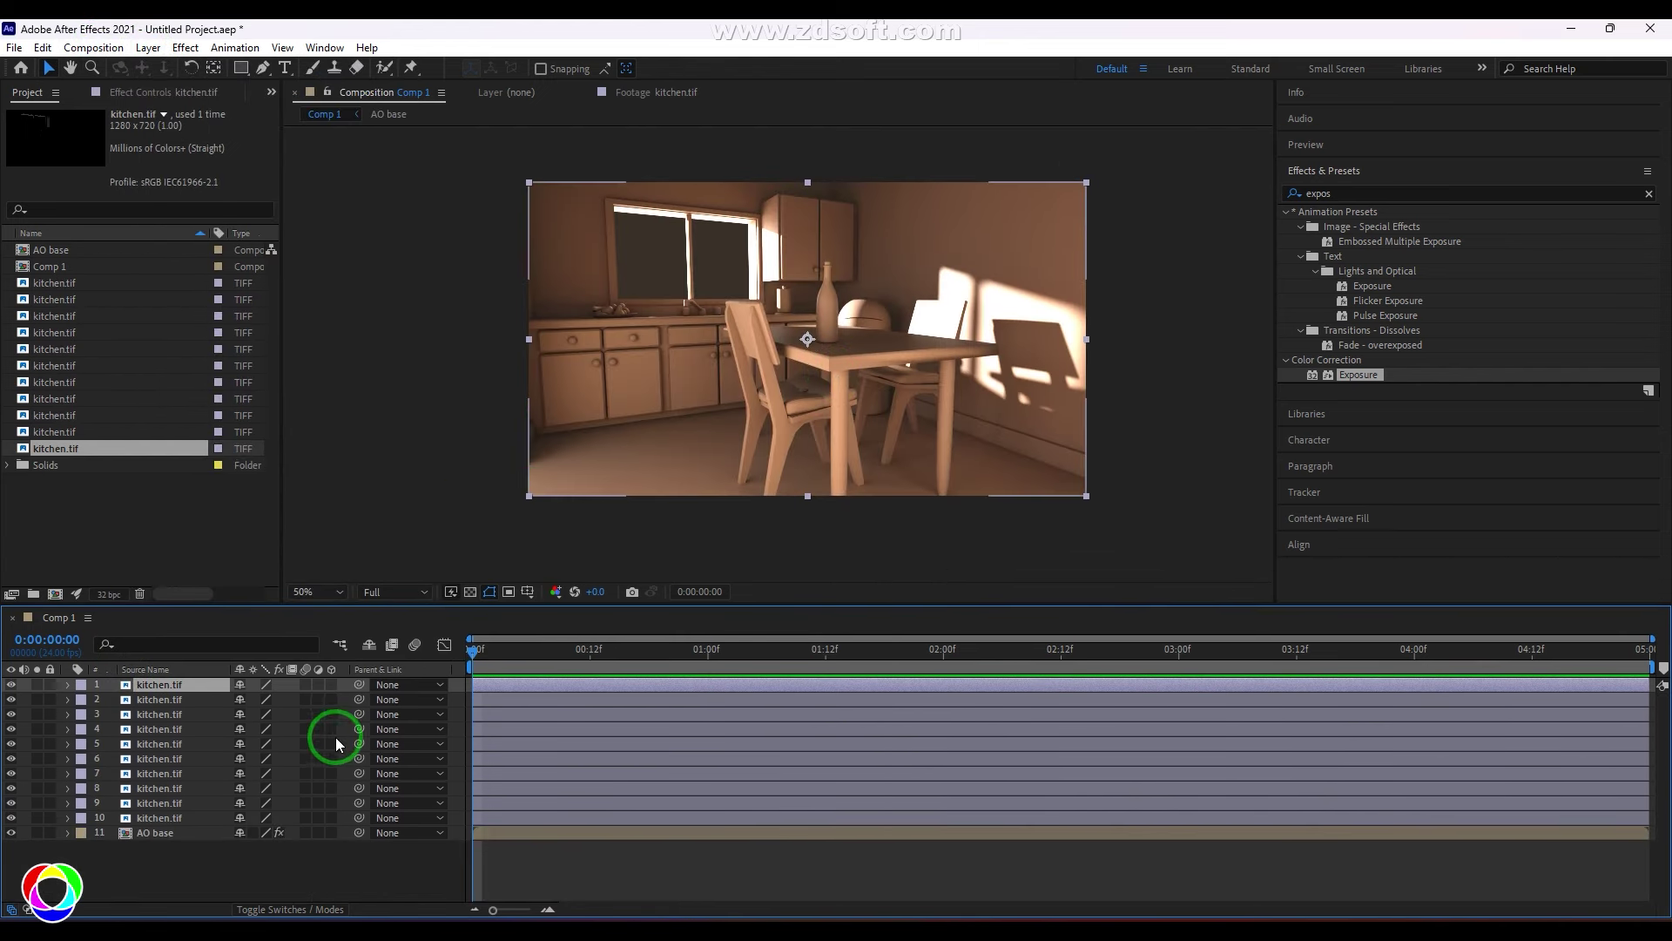
shift+click(170, 834)
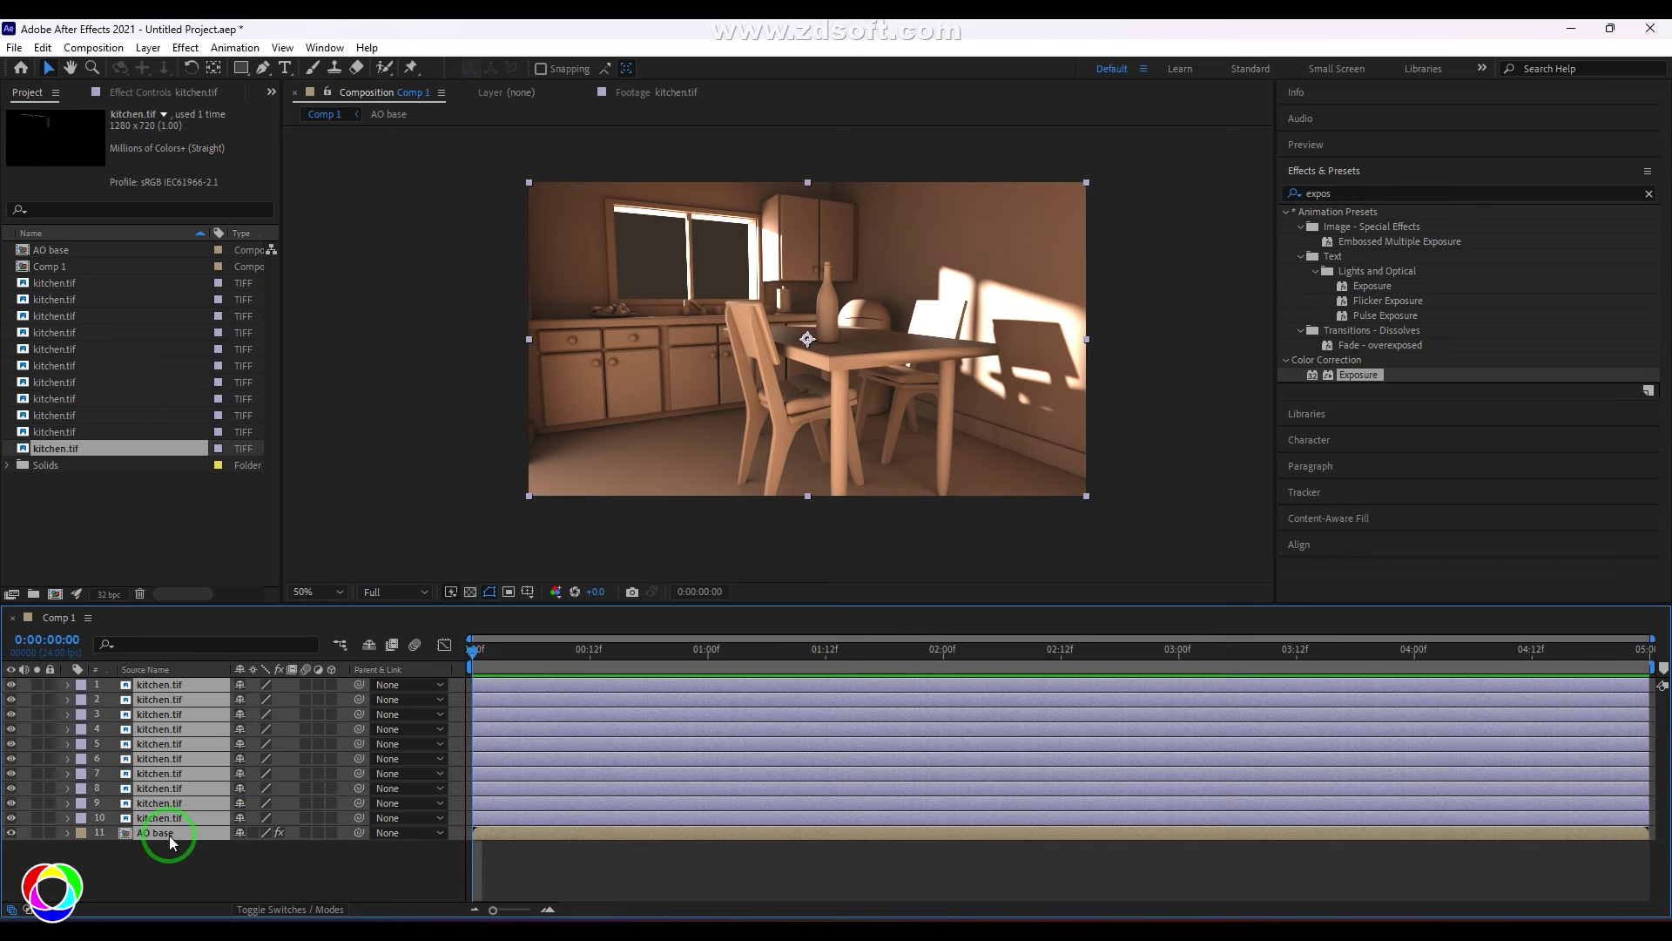
right_click(169, 835)
click(269, 742)
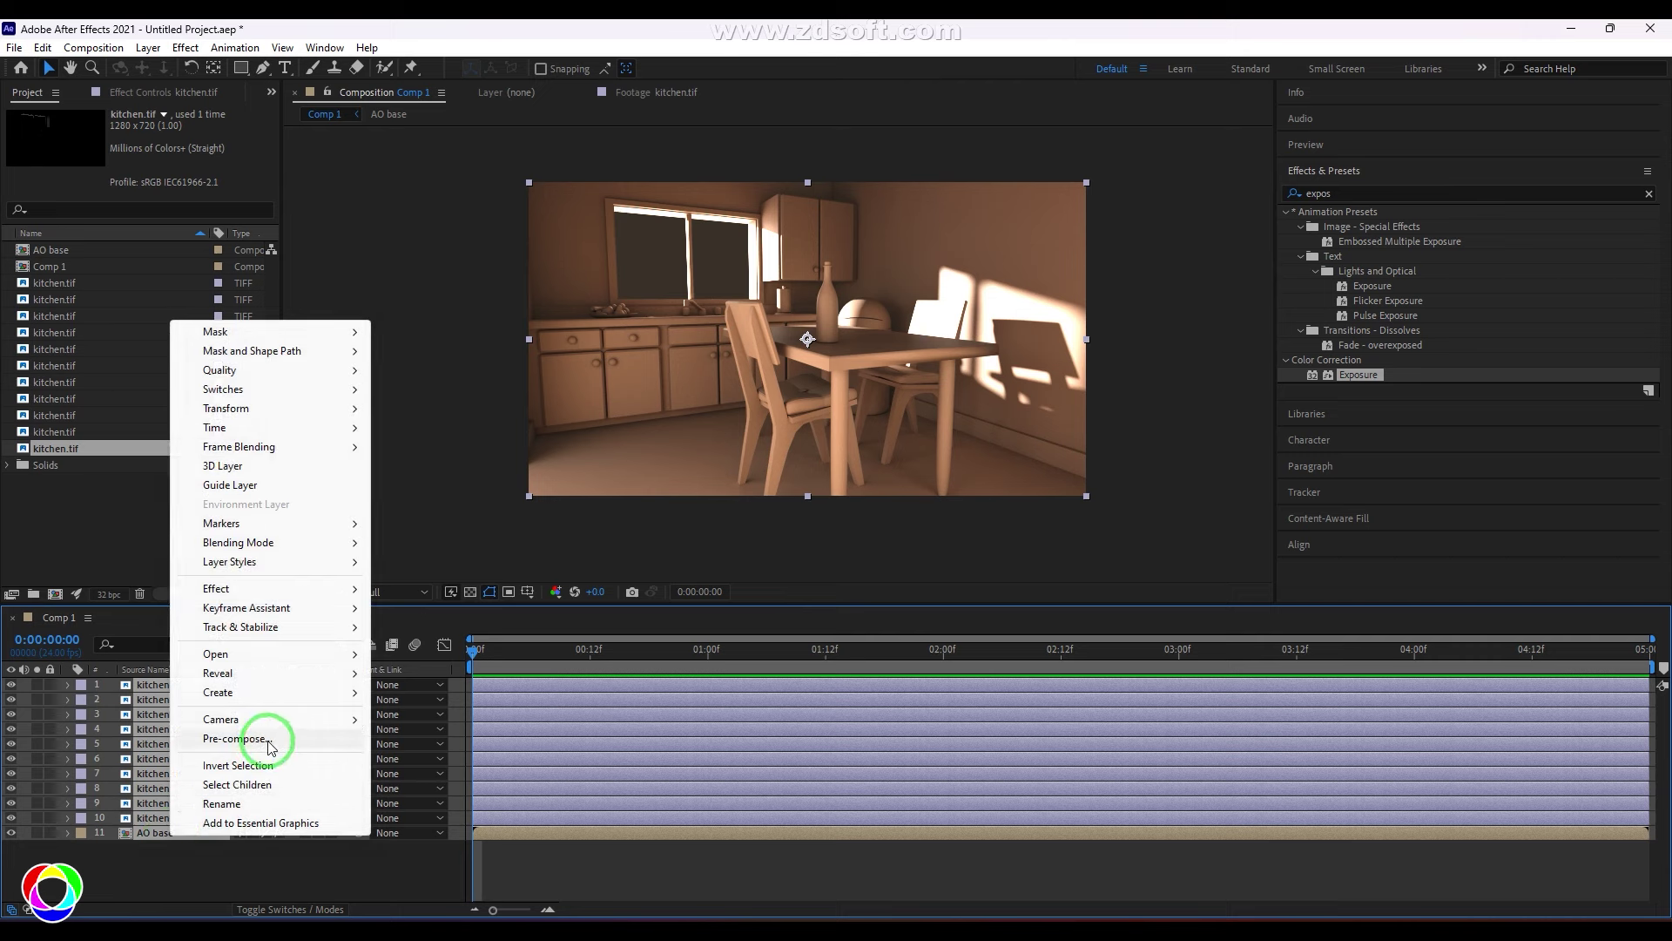
click(689, 486)
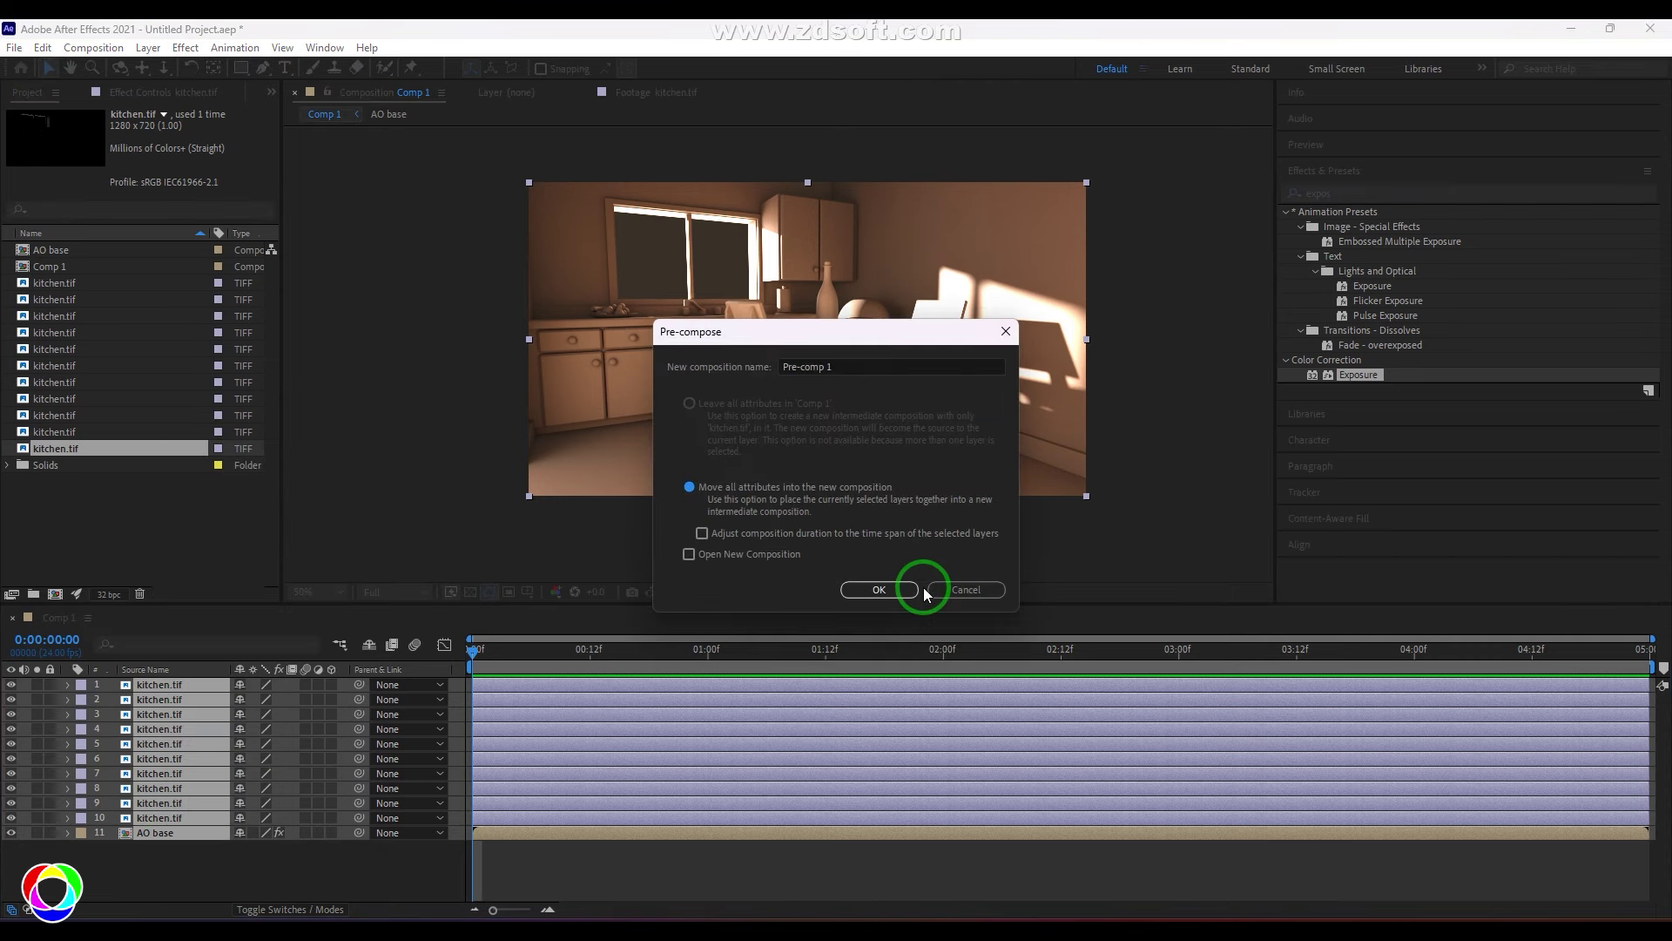
click(883, 588)
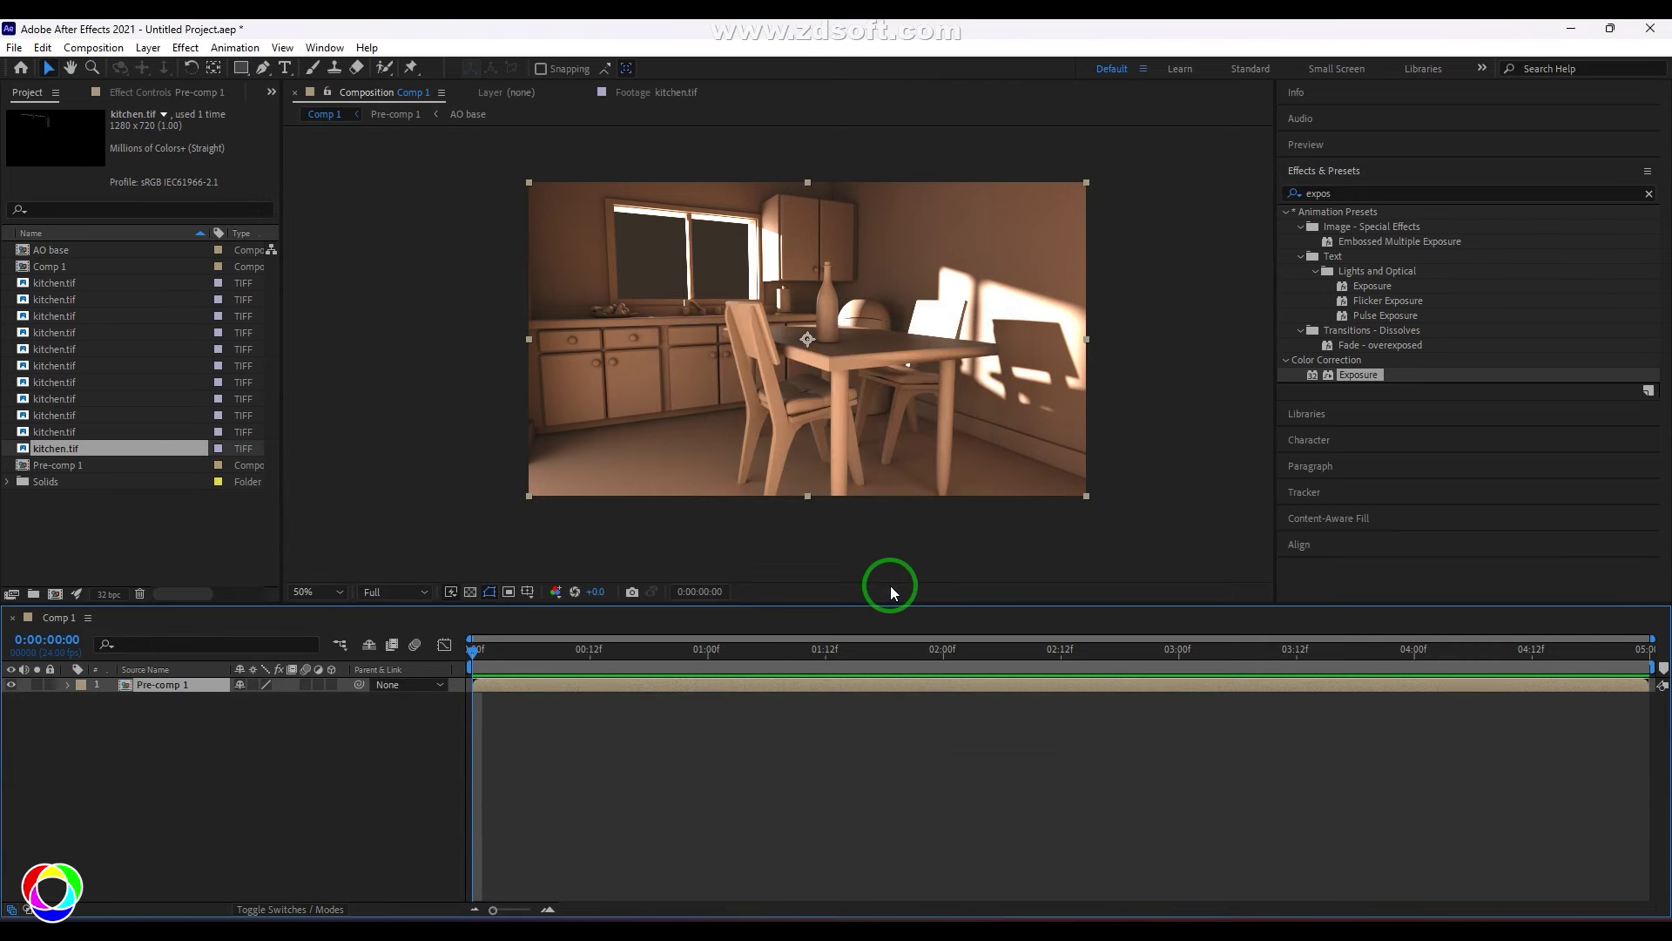
Apply the Curves effect to the Pre-comp 1 layer and raise the RGB curve's midtones slightly
click(1370, 190)
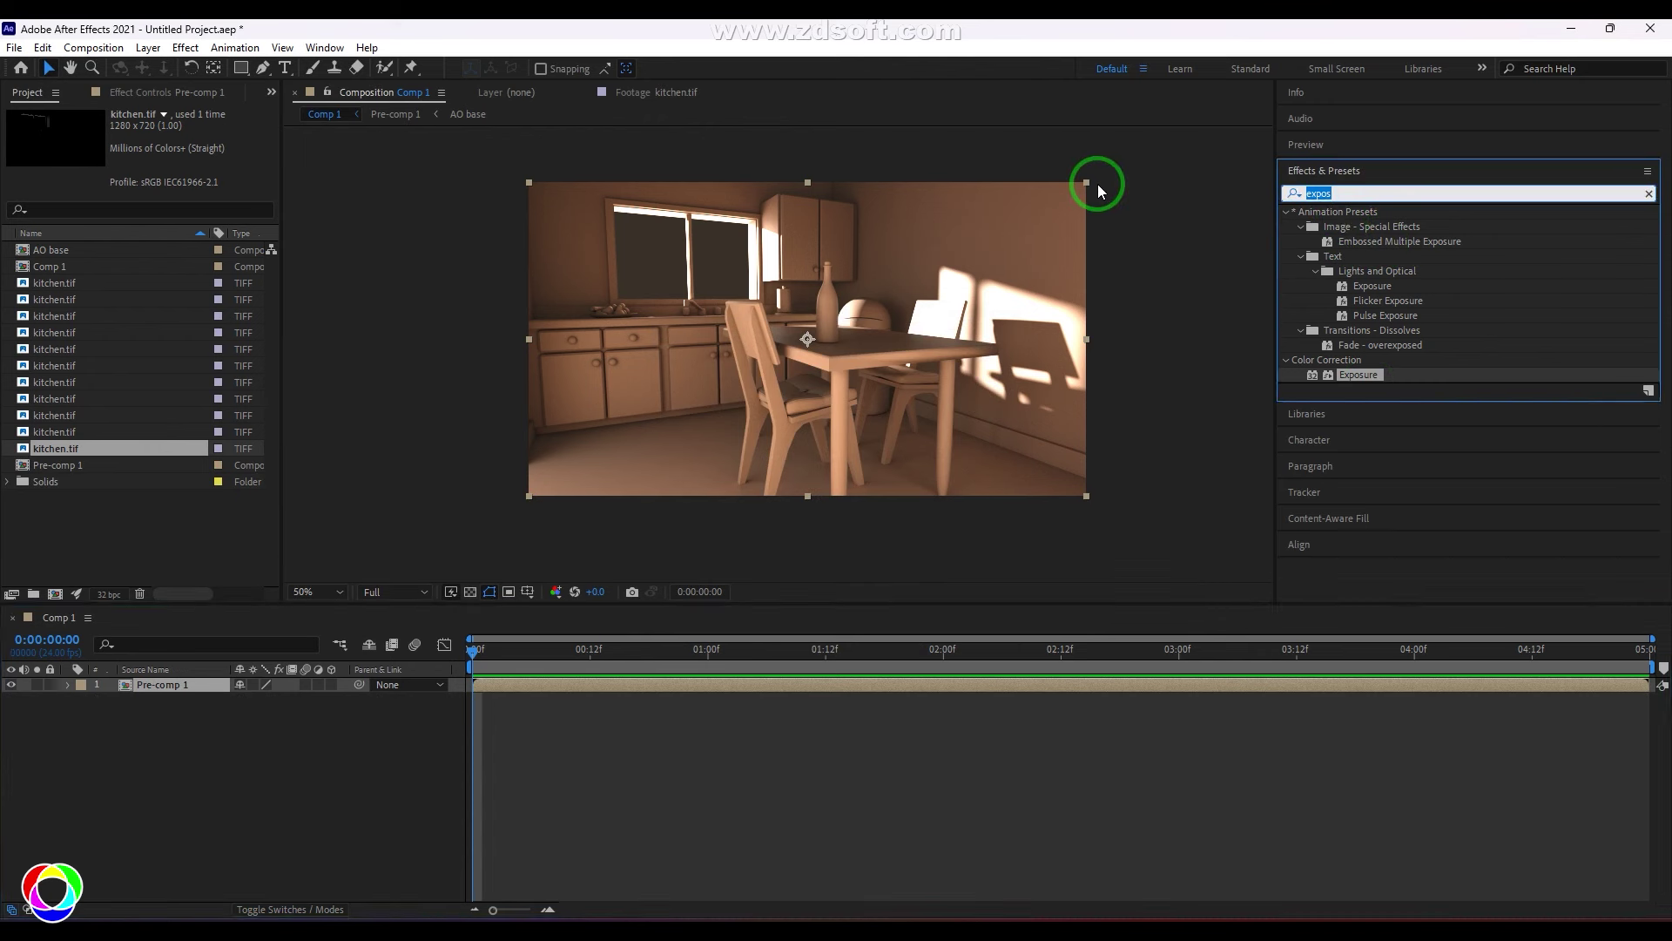
text(cur)
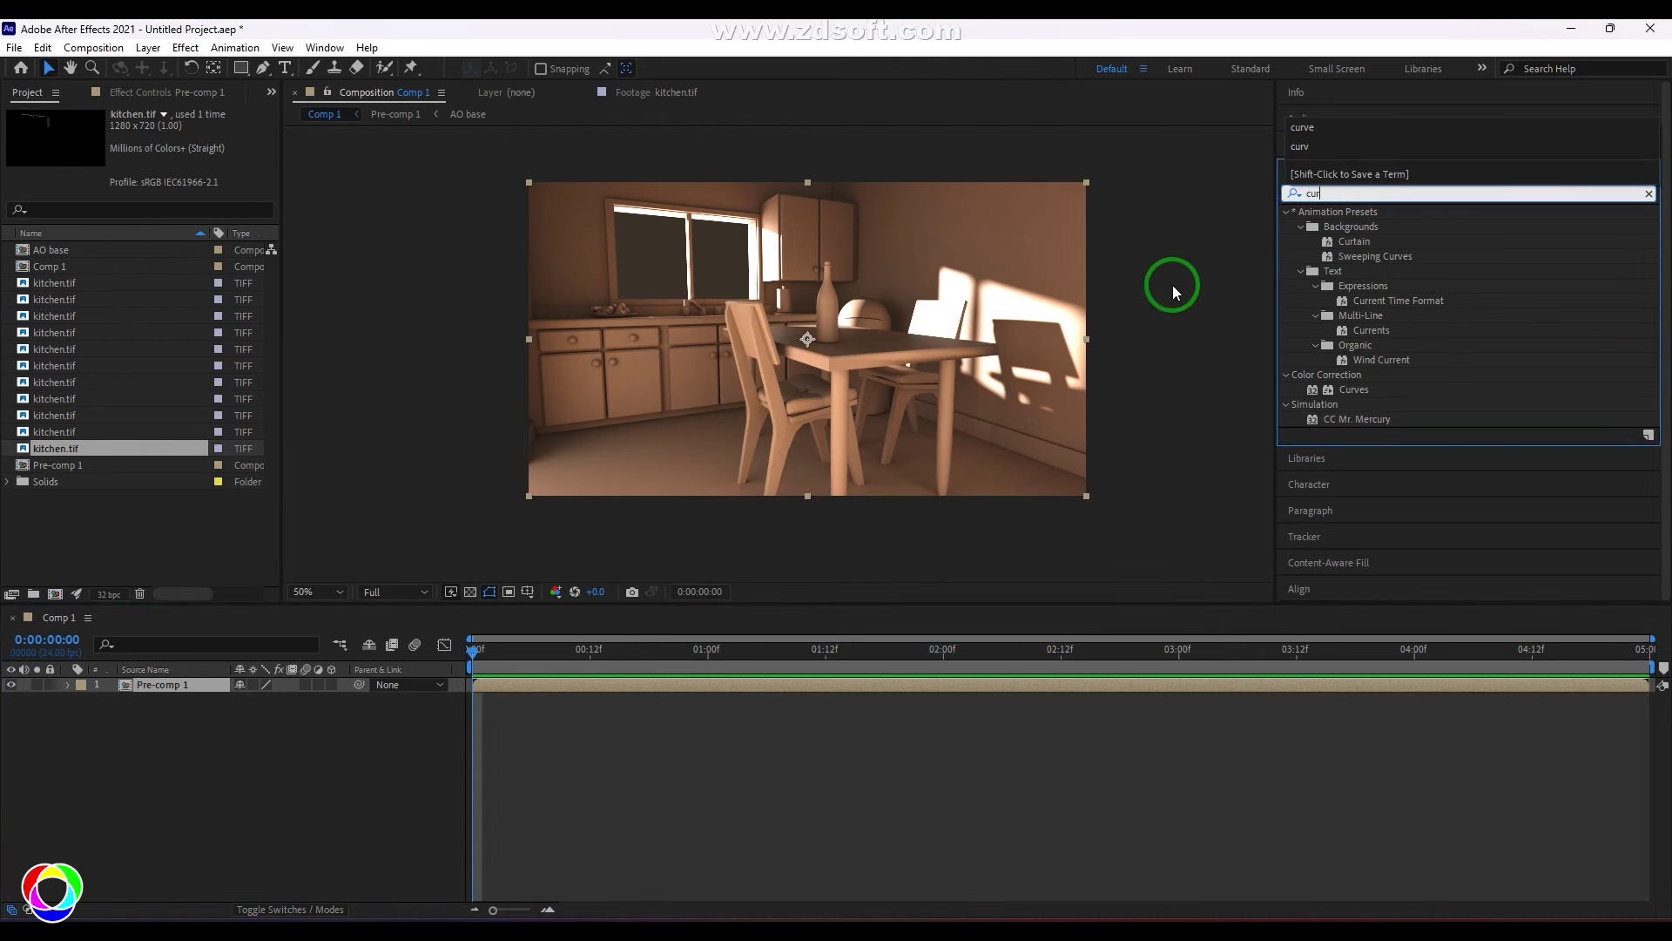
click(1317, 392)
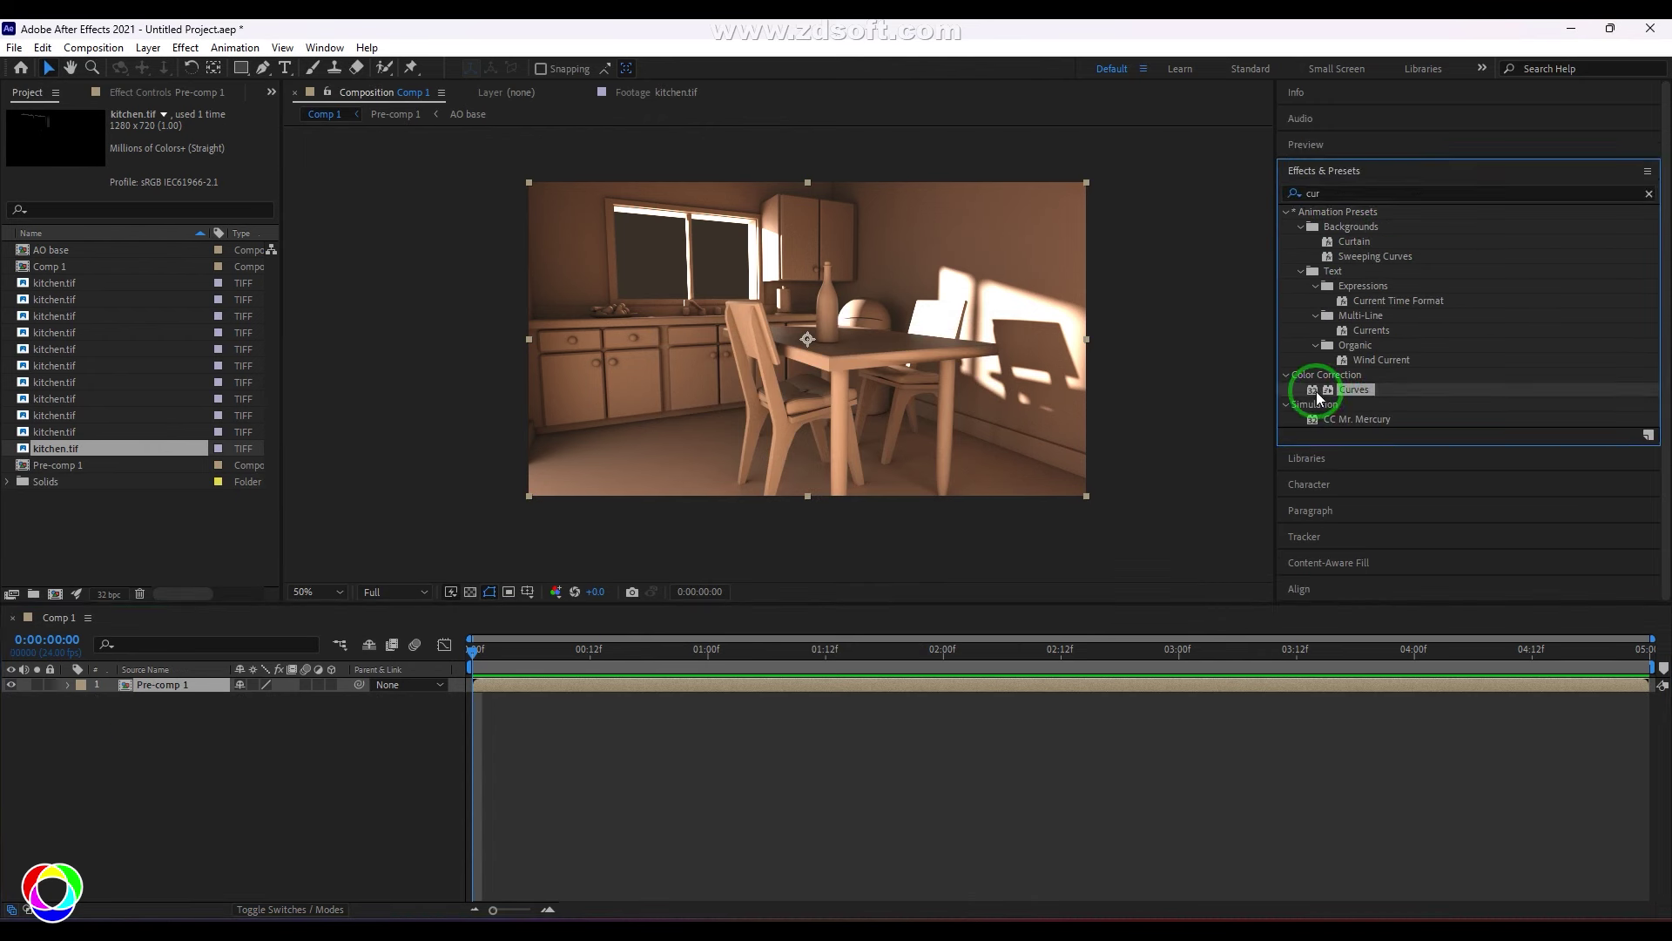
drag(1317, 392, 138, 688)
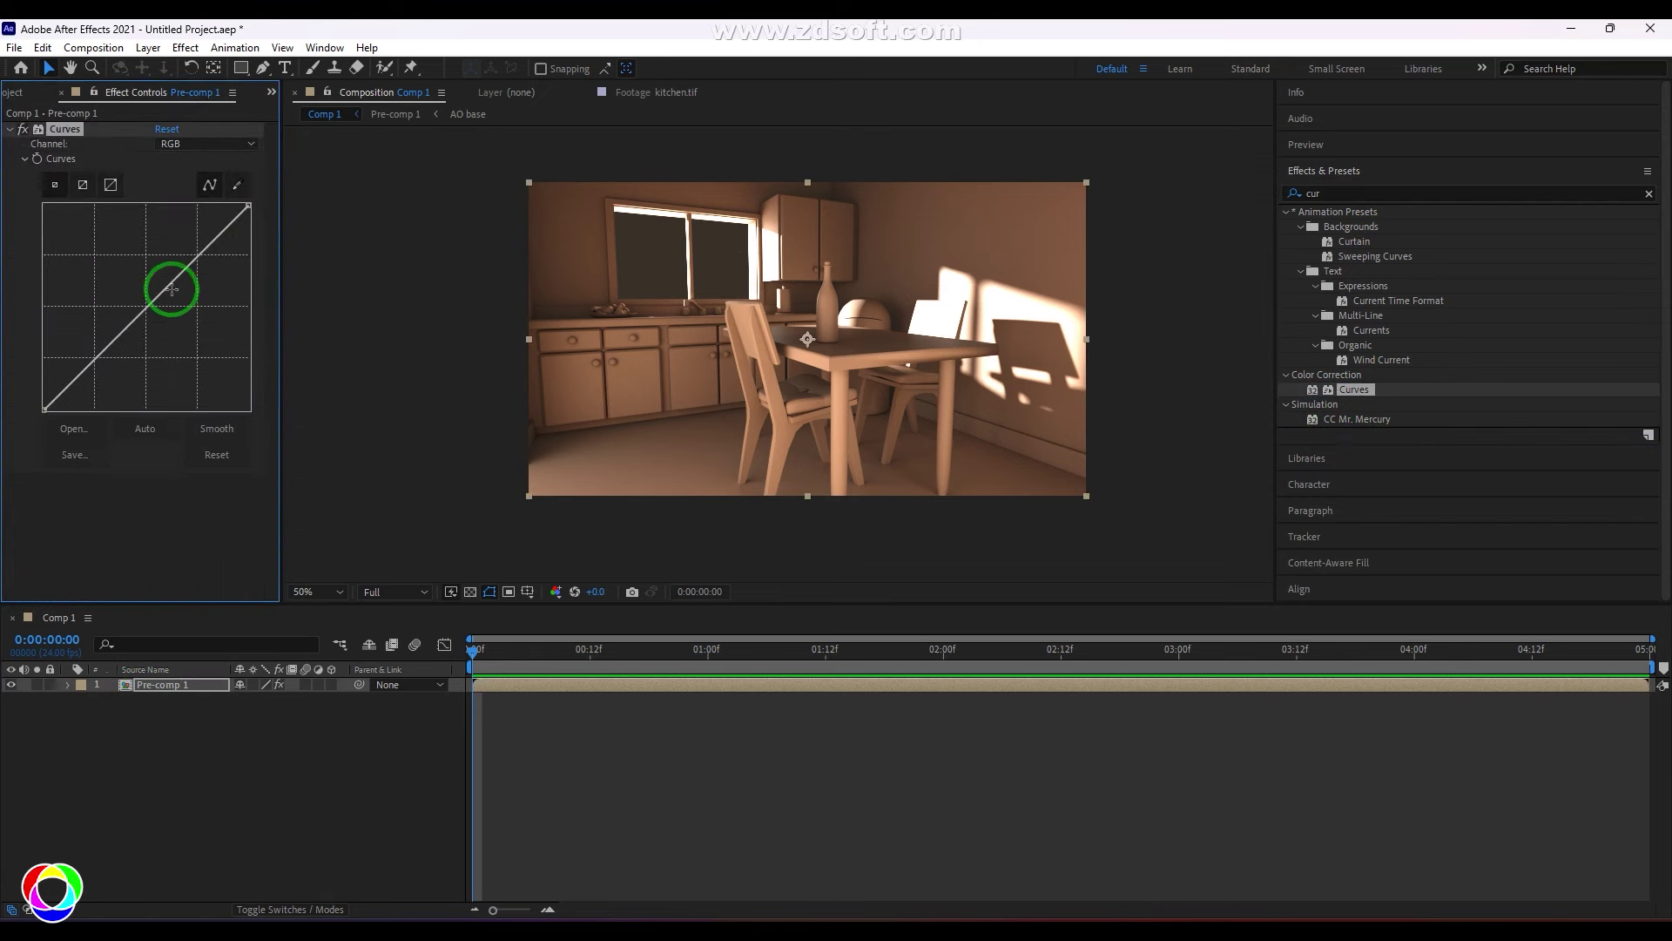
mouse_move(172, 289)
mouse_down()
mouse_move(142, 284)
mouse_move(143, 307)
mouse_up()
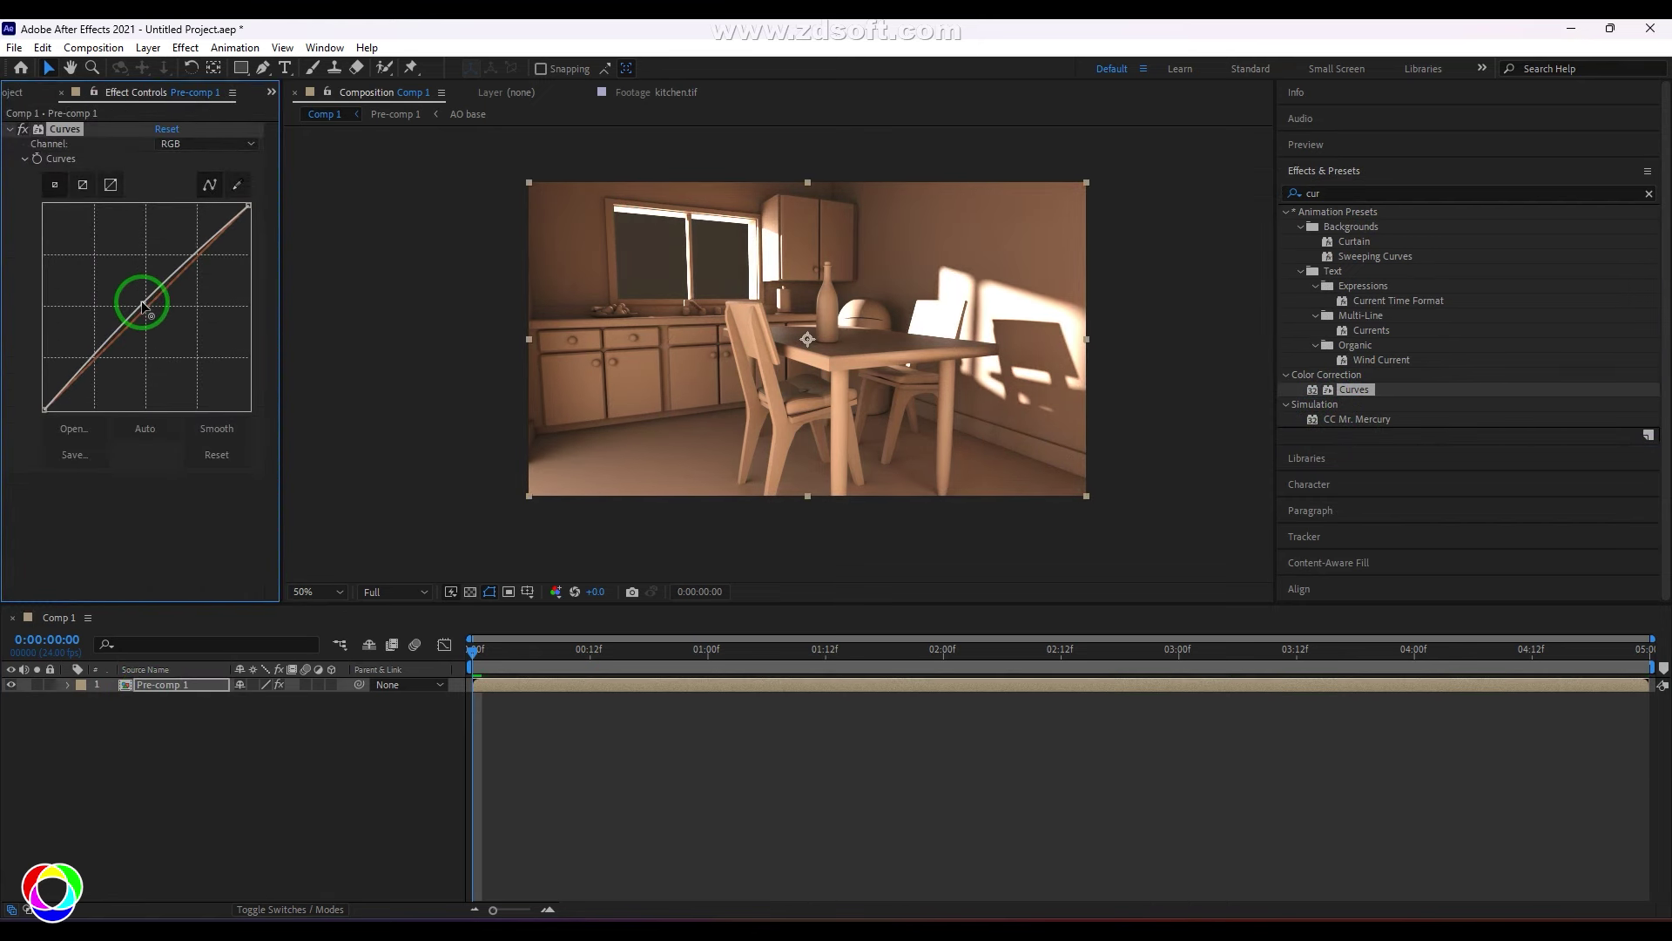
Lower the midtones of the Blue channel slightly in the Curves effect
click(207, 144)
click(201, 217)
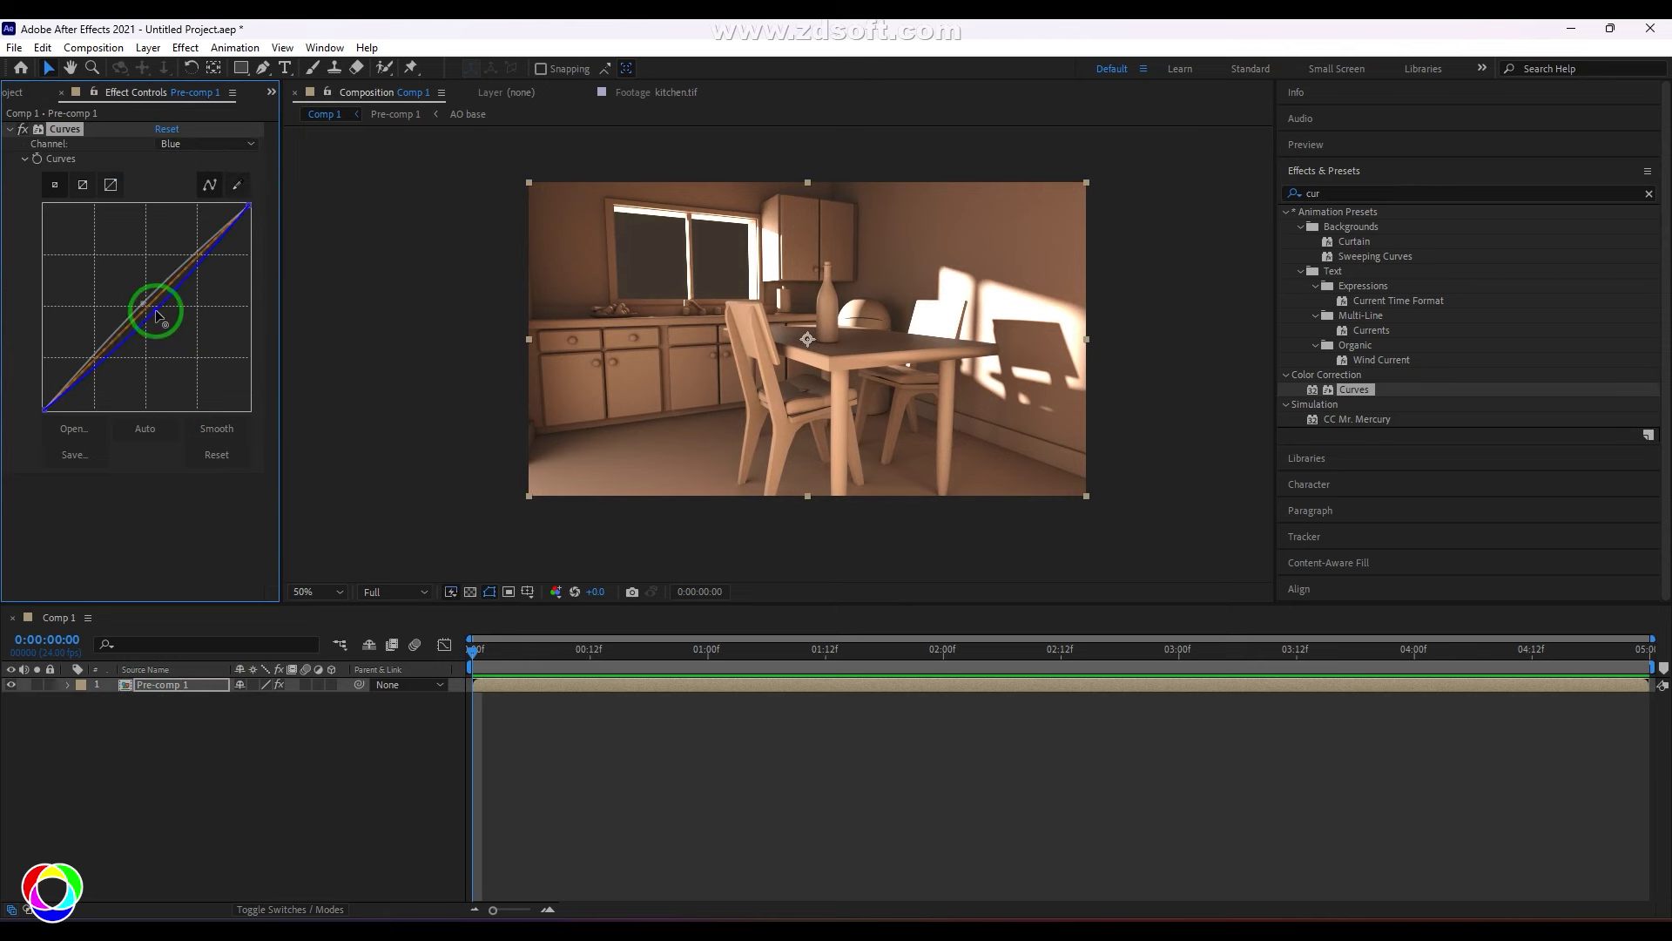
drag(155, 310, 153, 304)
Raise the Red channel's midtones slightly in the Curves effect and lift its black point
click(221, 148)
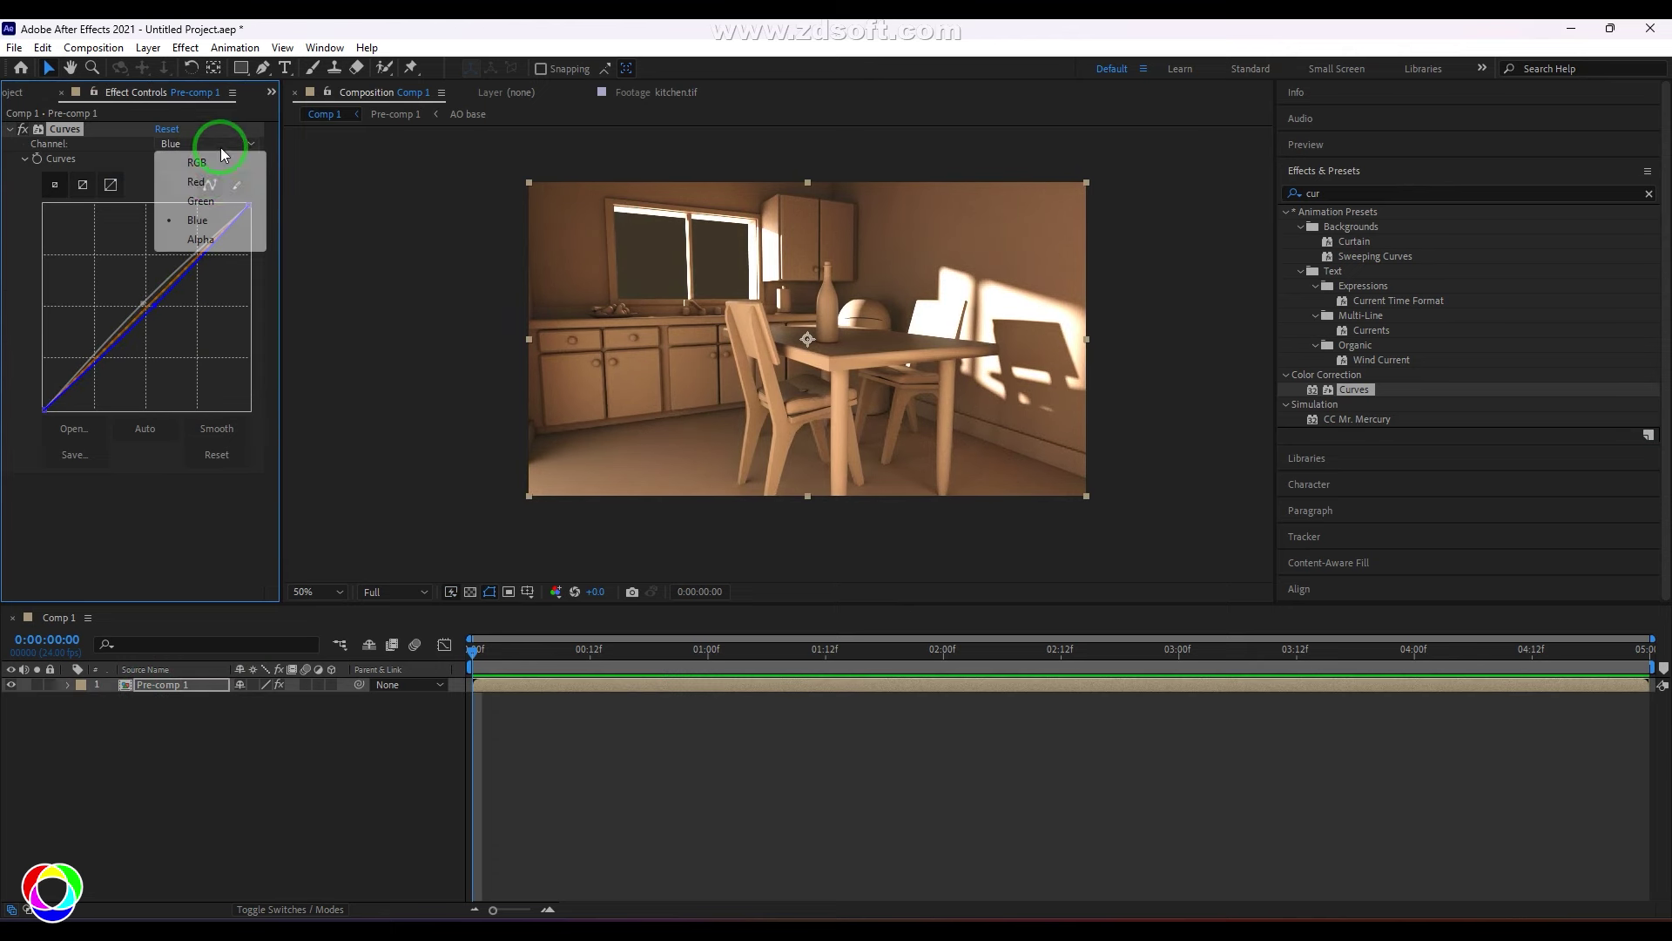
drag(221, 152, 203, 203)
click(197, 182)
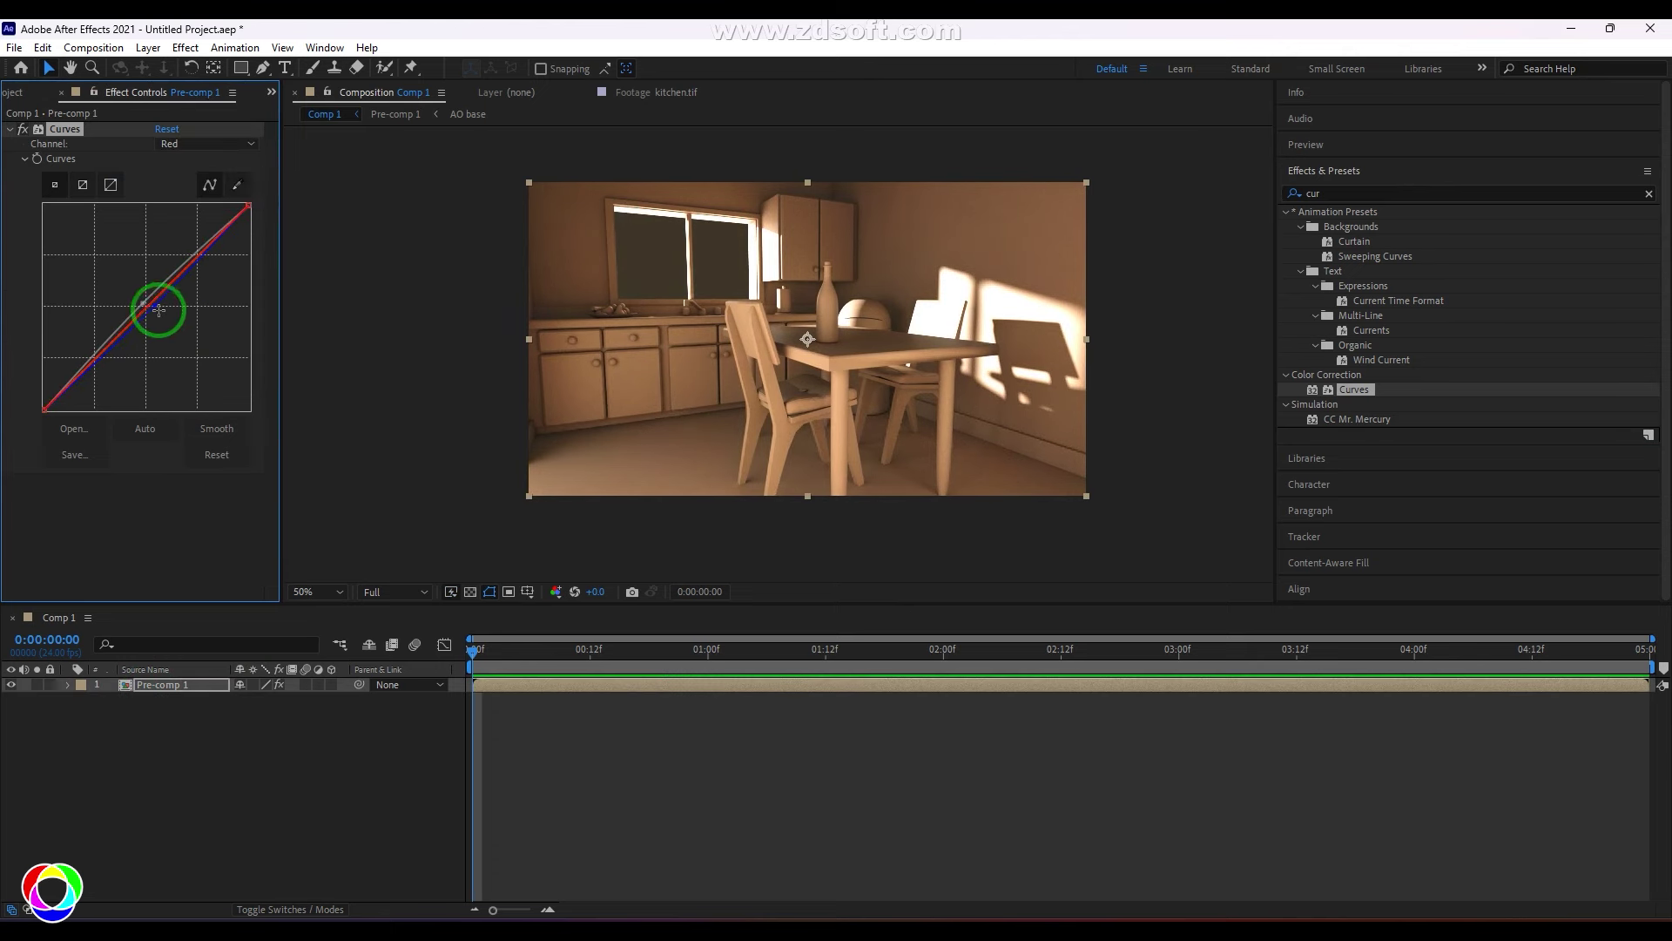
drag(155, 308, 147, 303)
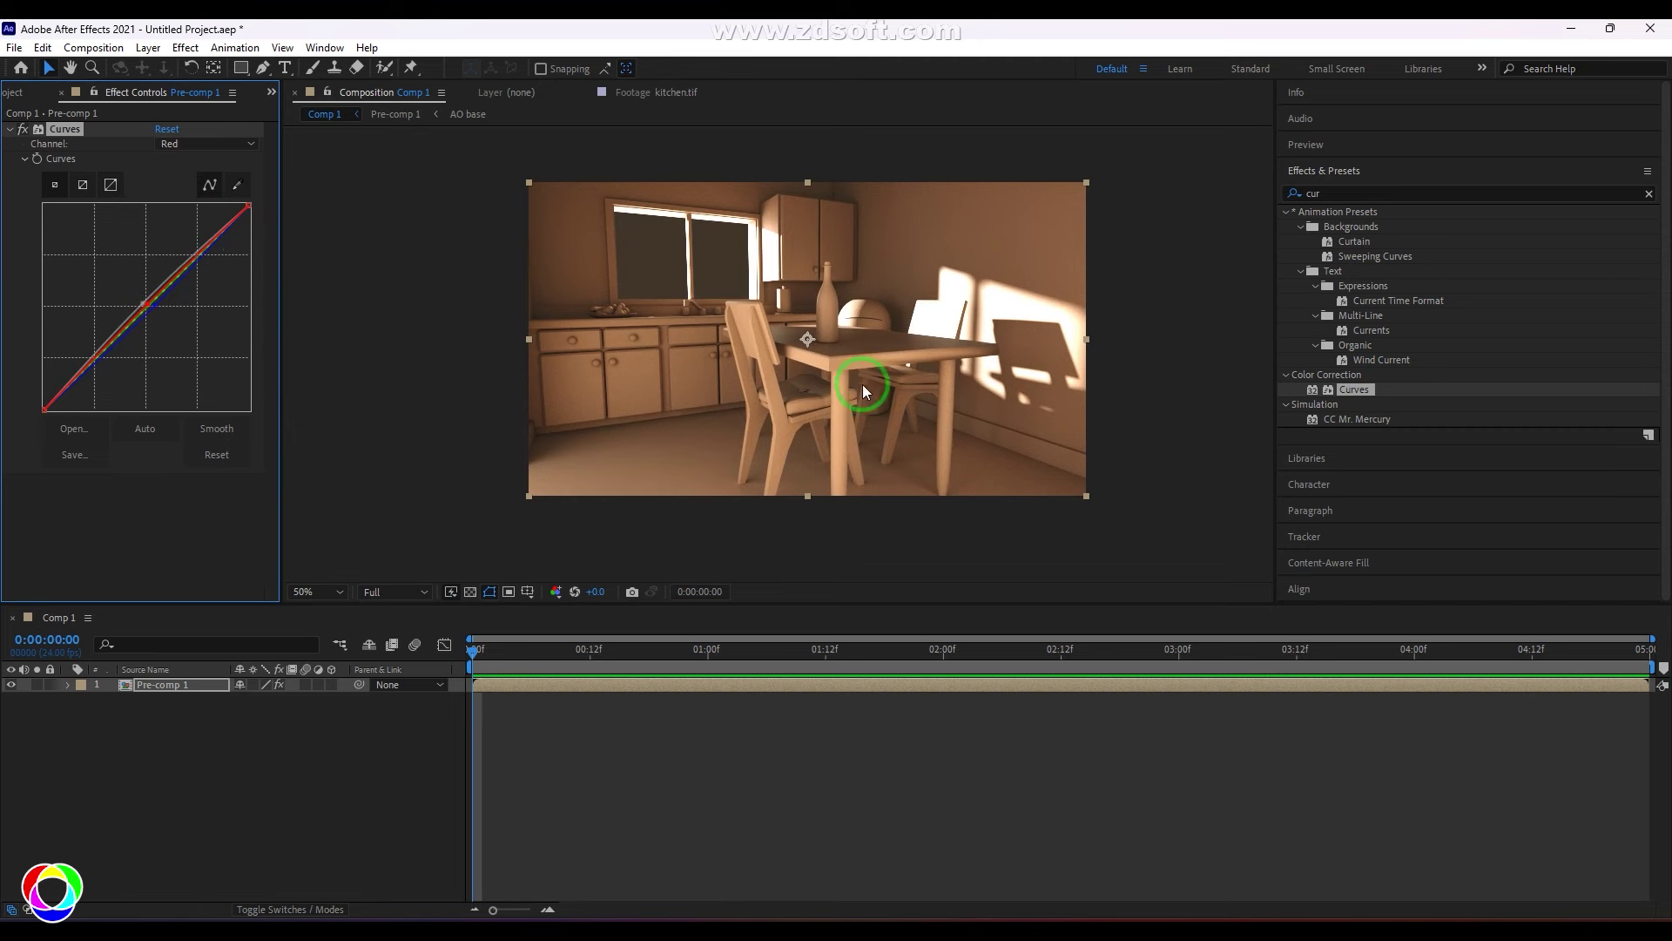
scroll(860, 384, up, 2)
scroll(859, 385, down, 2)
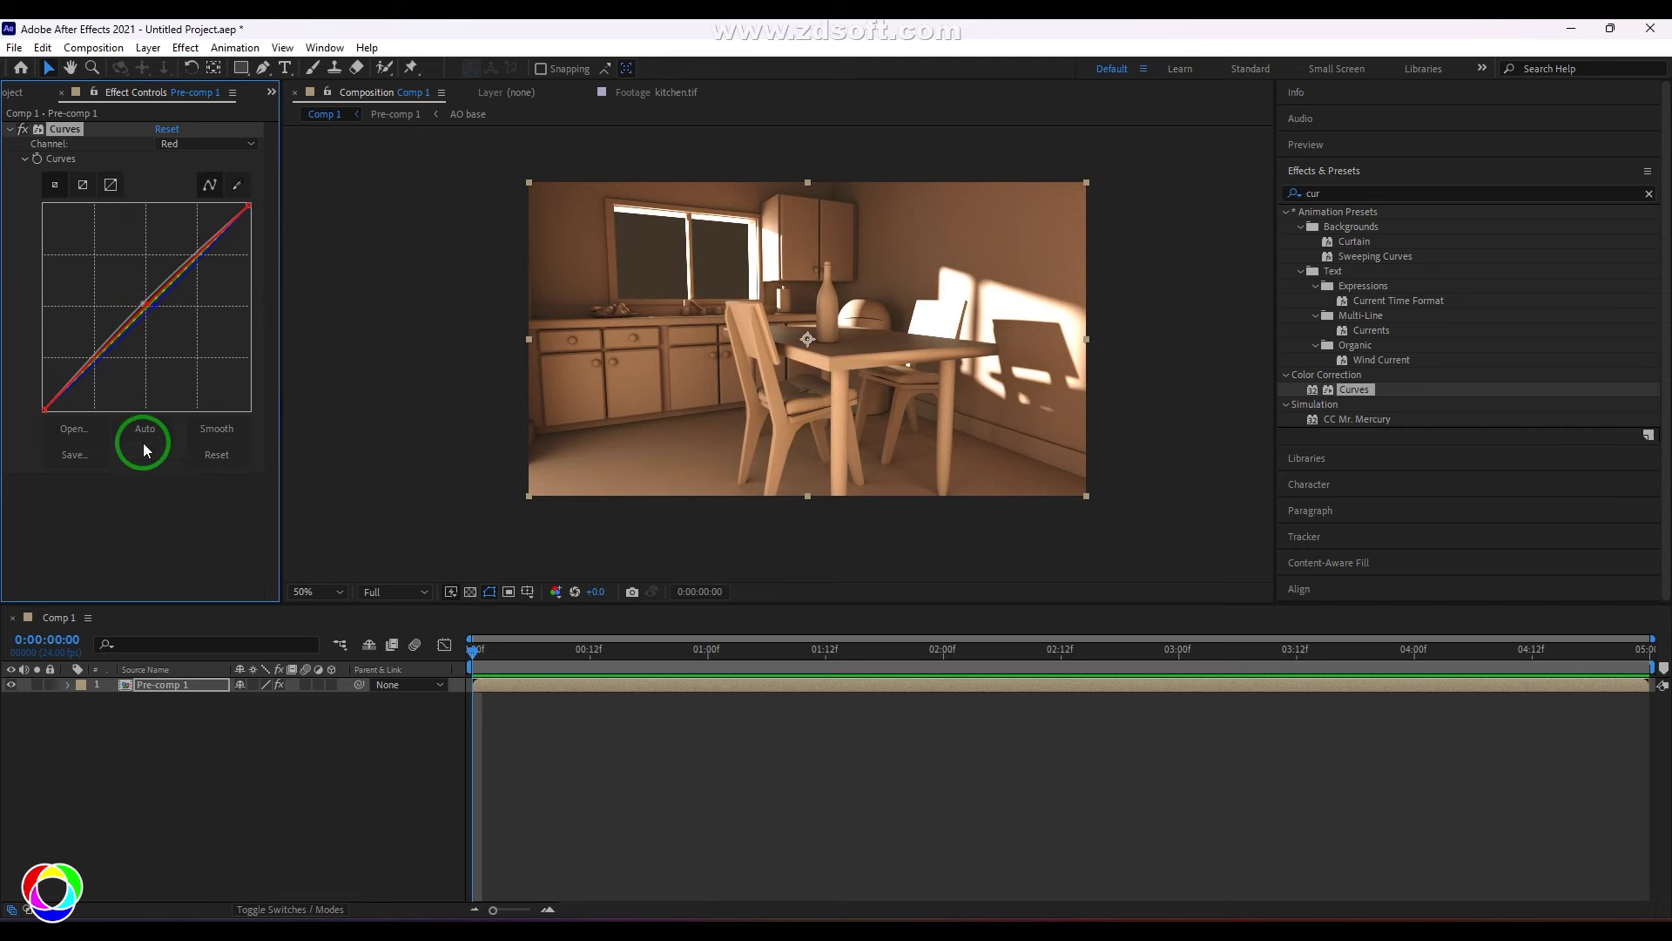
mouse_move(42, 408)
mouse_down()
mouse_move(41, 358)
mouse_move(33, 402)
mouse_up()
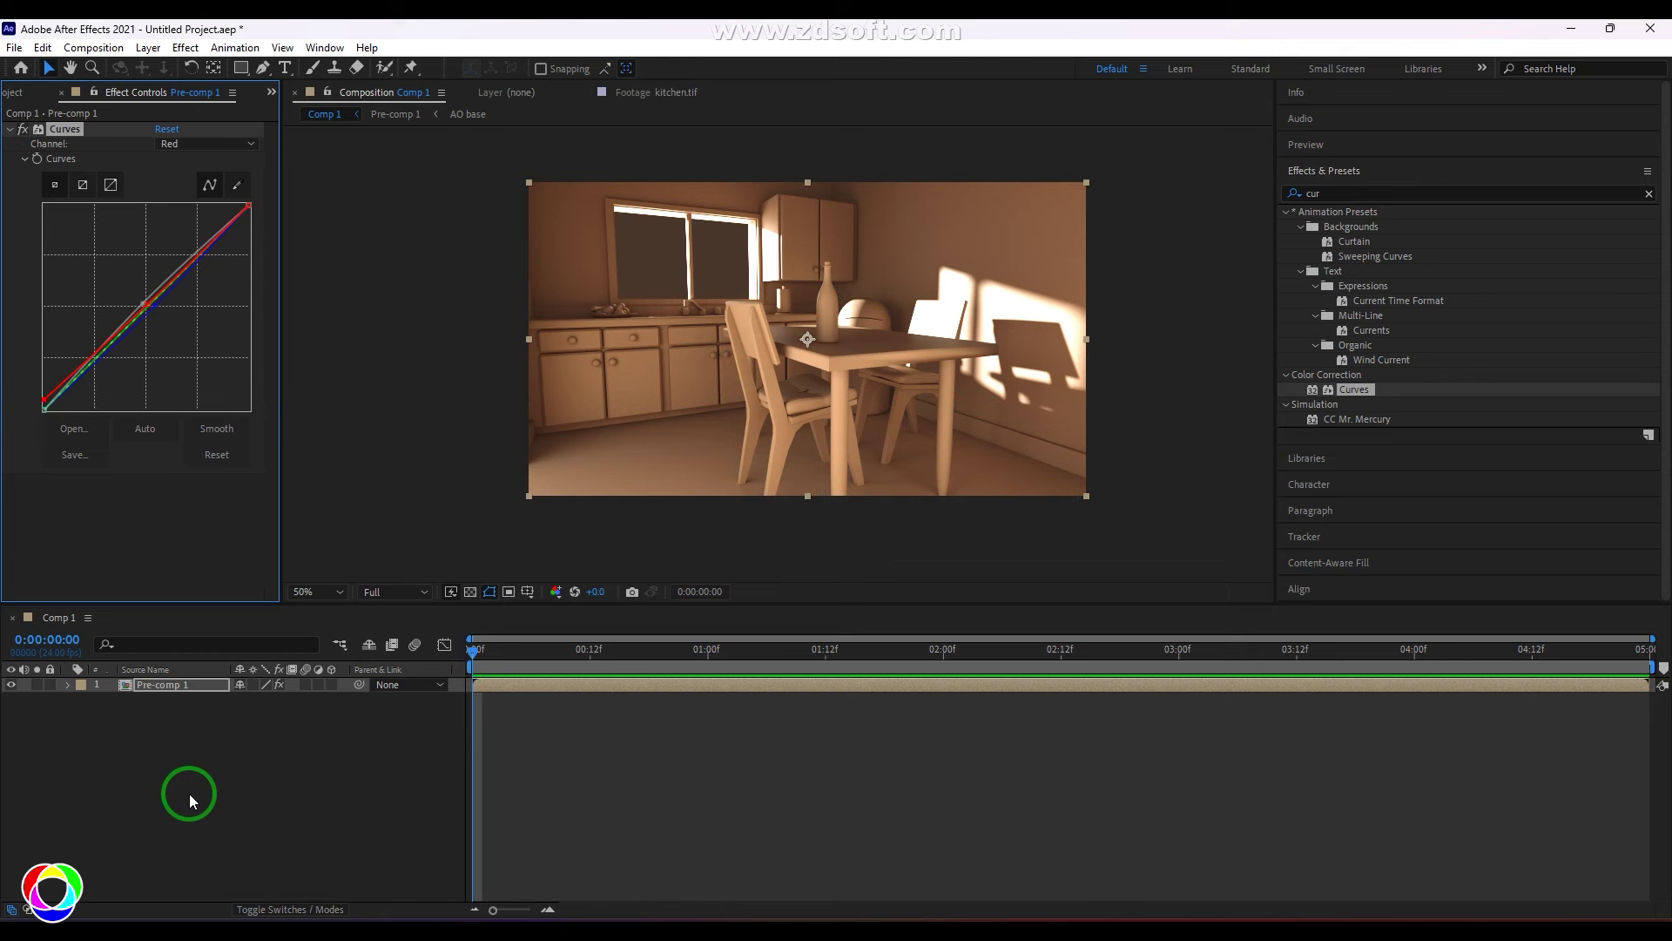
Apply the Glow effect to the Pre-comp 1 layer and set its Glow Threshold to 10%
click(1331, 192)
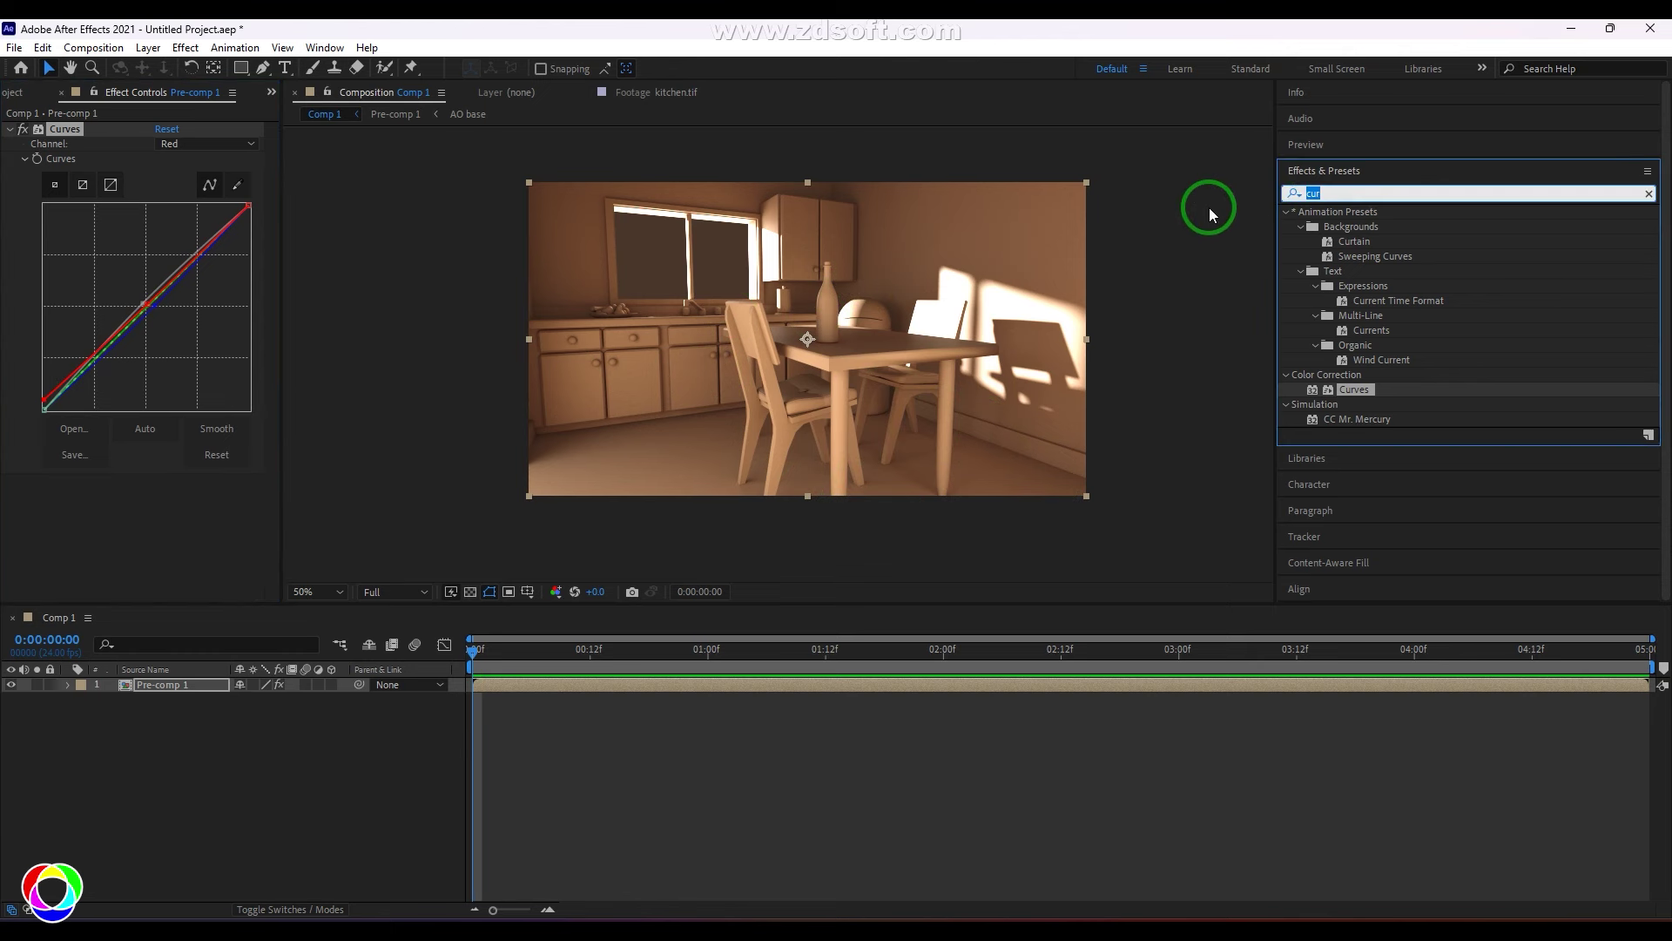
text(glow)
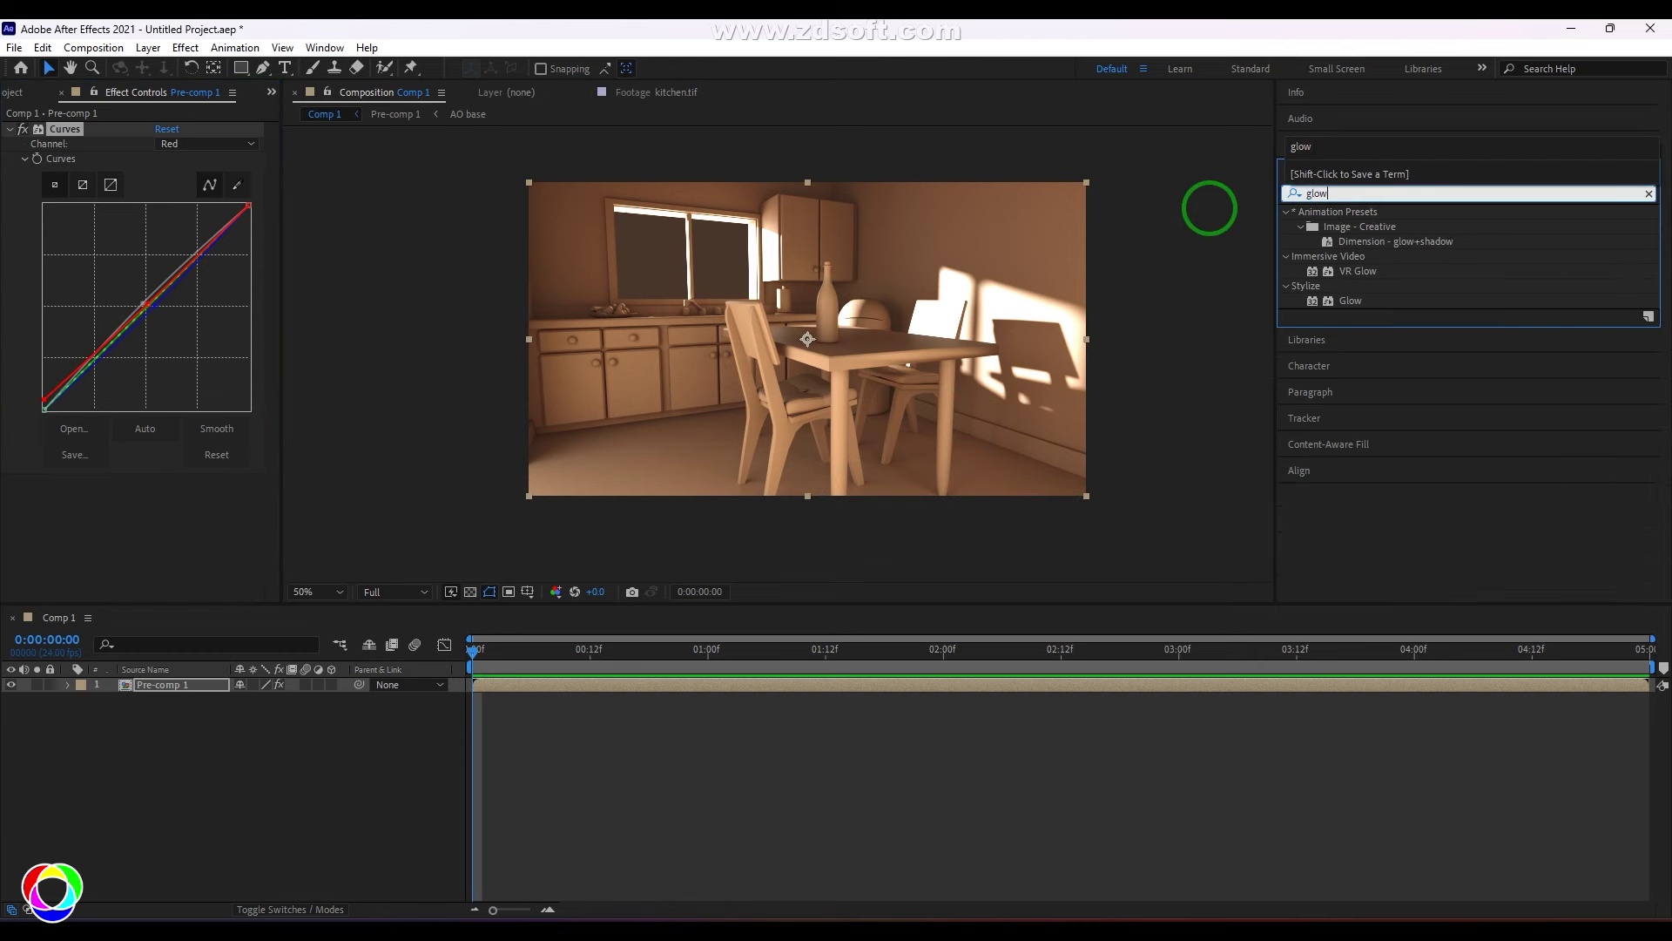
drag(1345, 301, 149, 684)
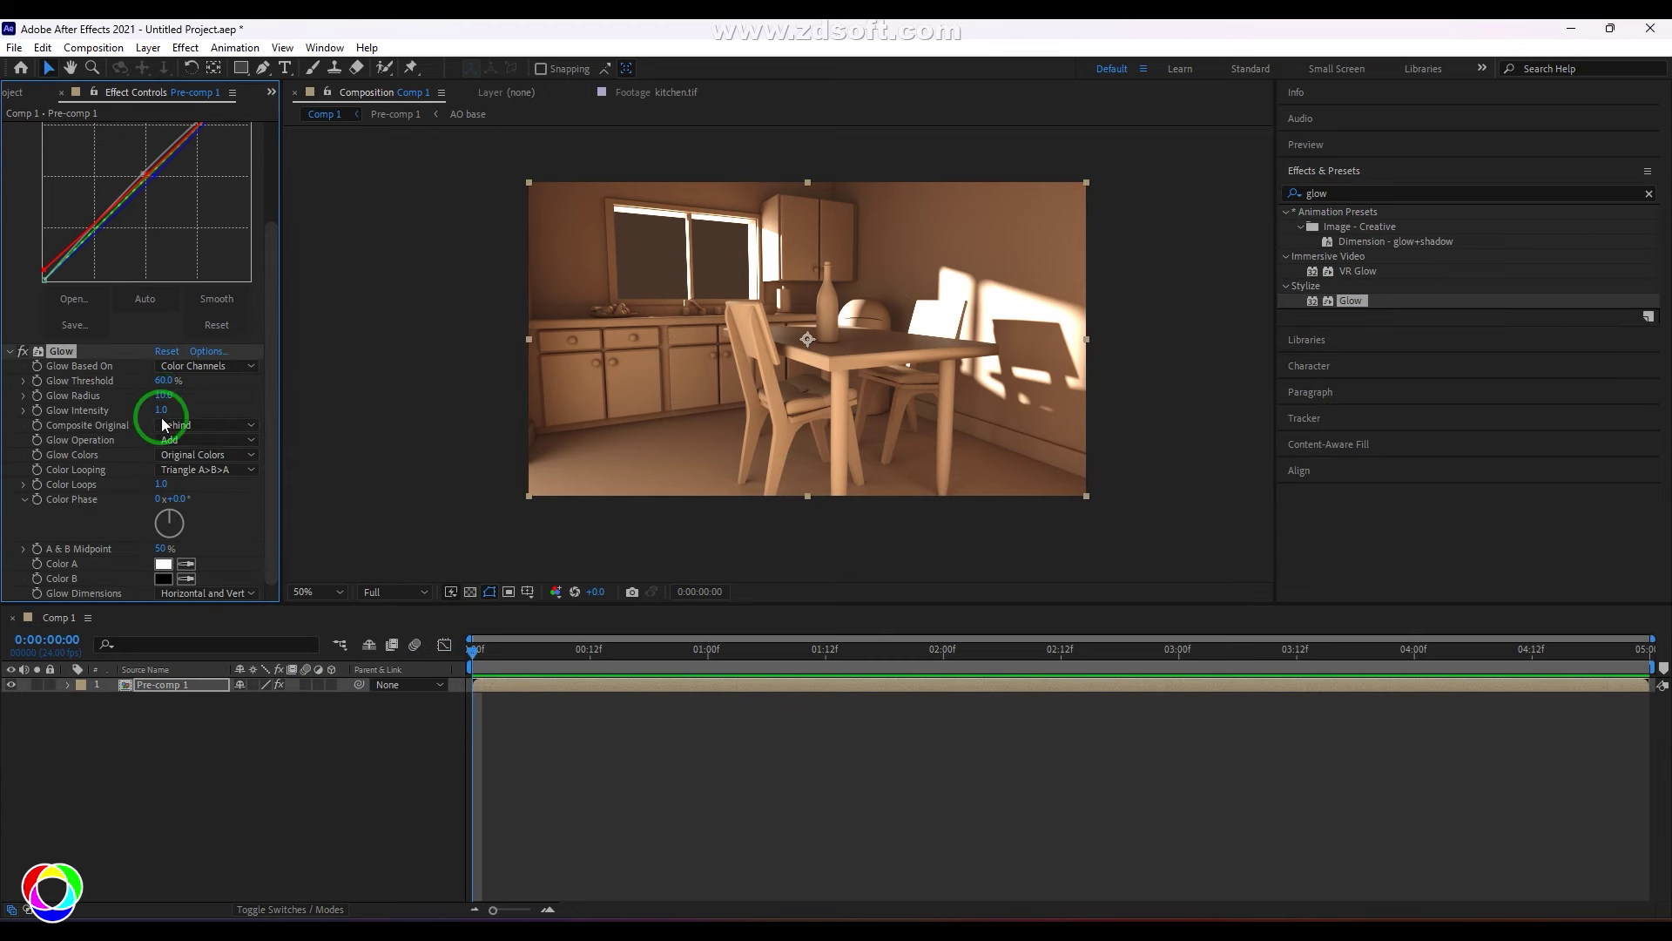
drag(160, 381, 122, 377)
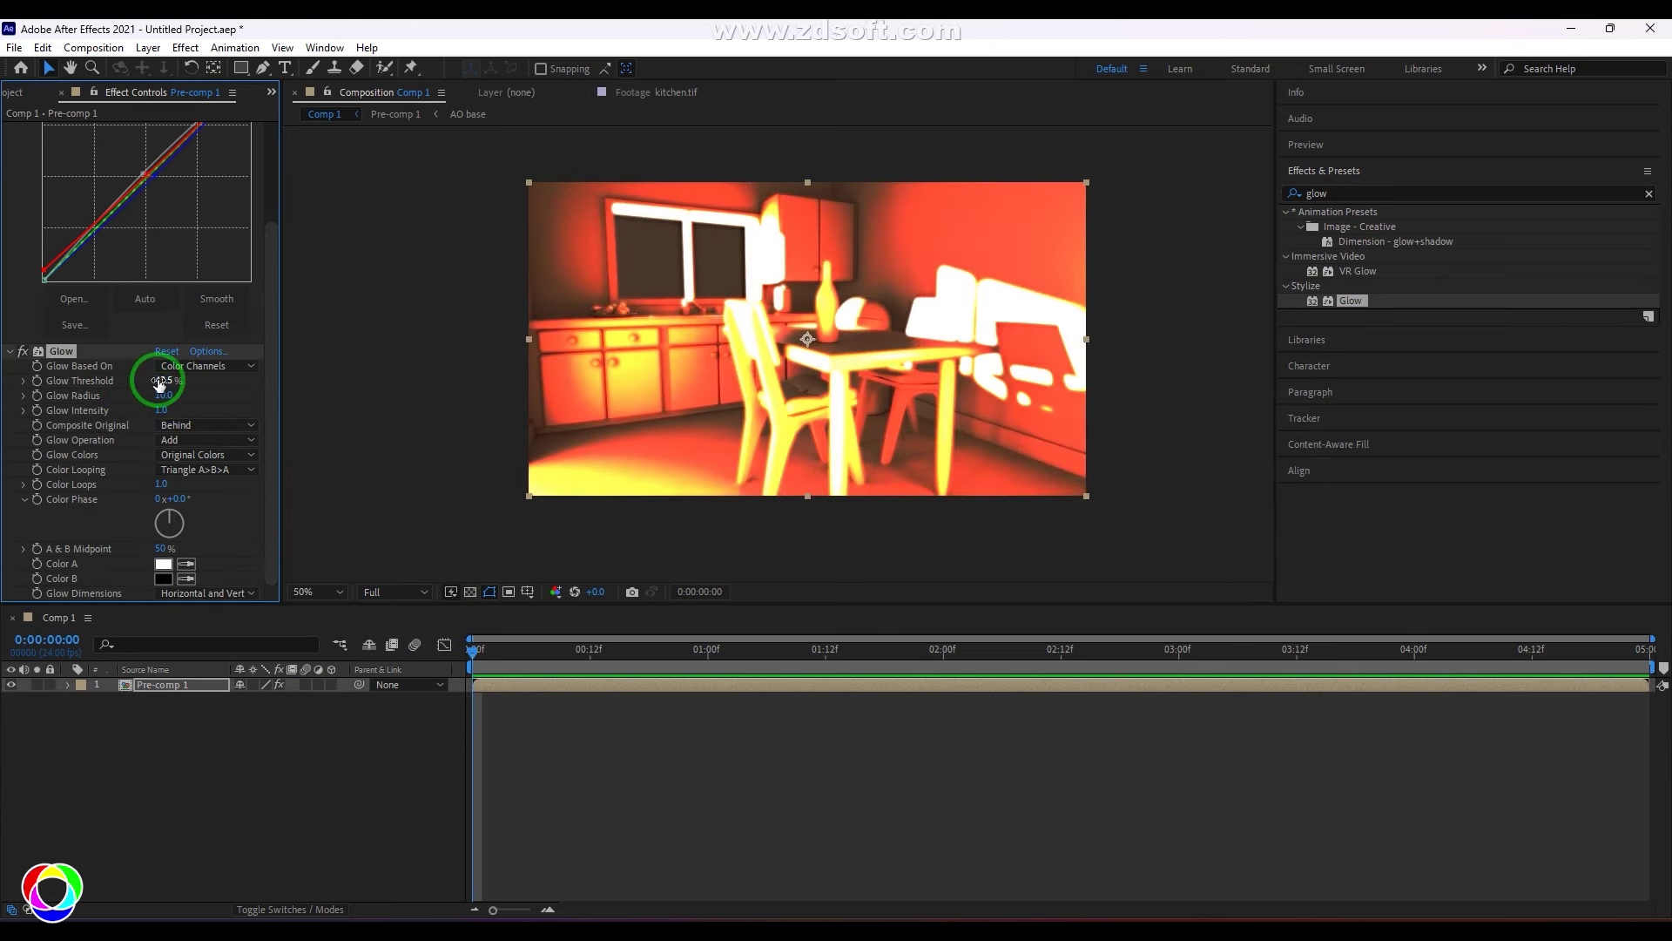
click(162, 380)
text(10)
key(Return)
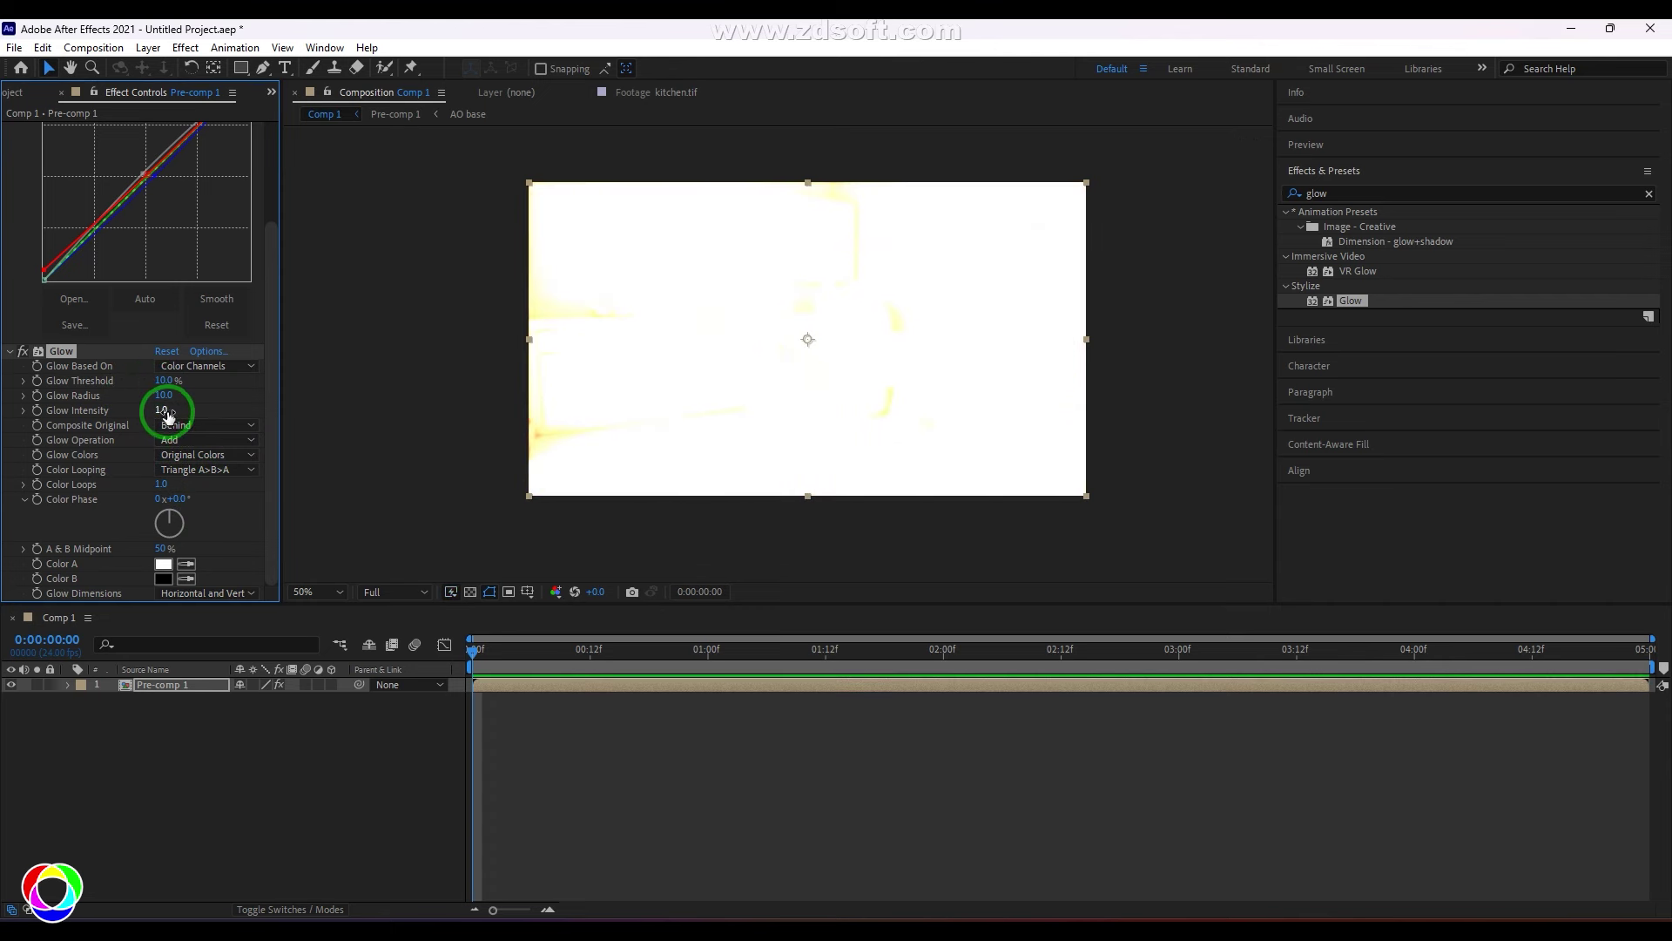
Try a much lower Glow Intensity on the Pre-comp 1 layer, going down to 0.03
mouse_move(168, 417)
mouse_down()
mouse_move(137, 407)
mouse_move(105, 430)
mouse_move(164, 416)
mouse_up()
click(165, 410)
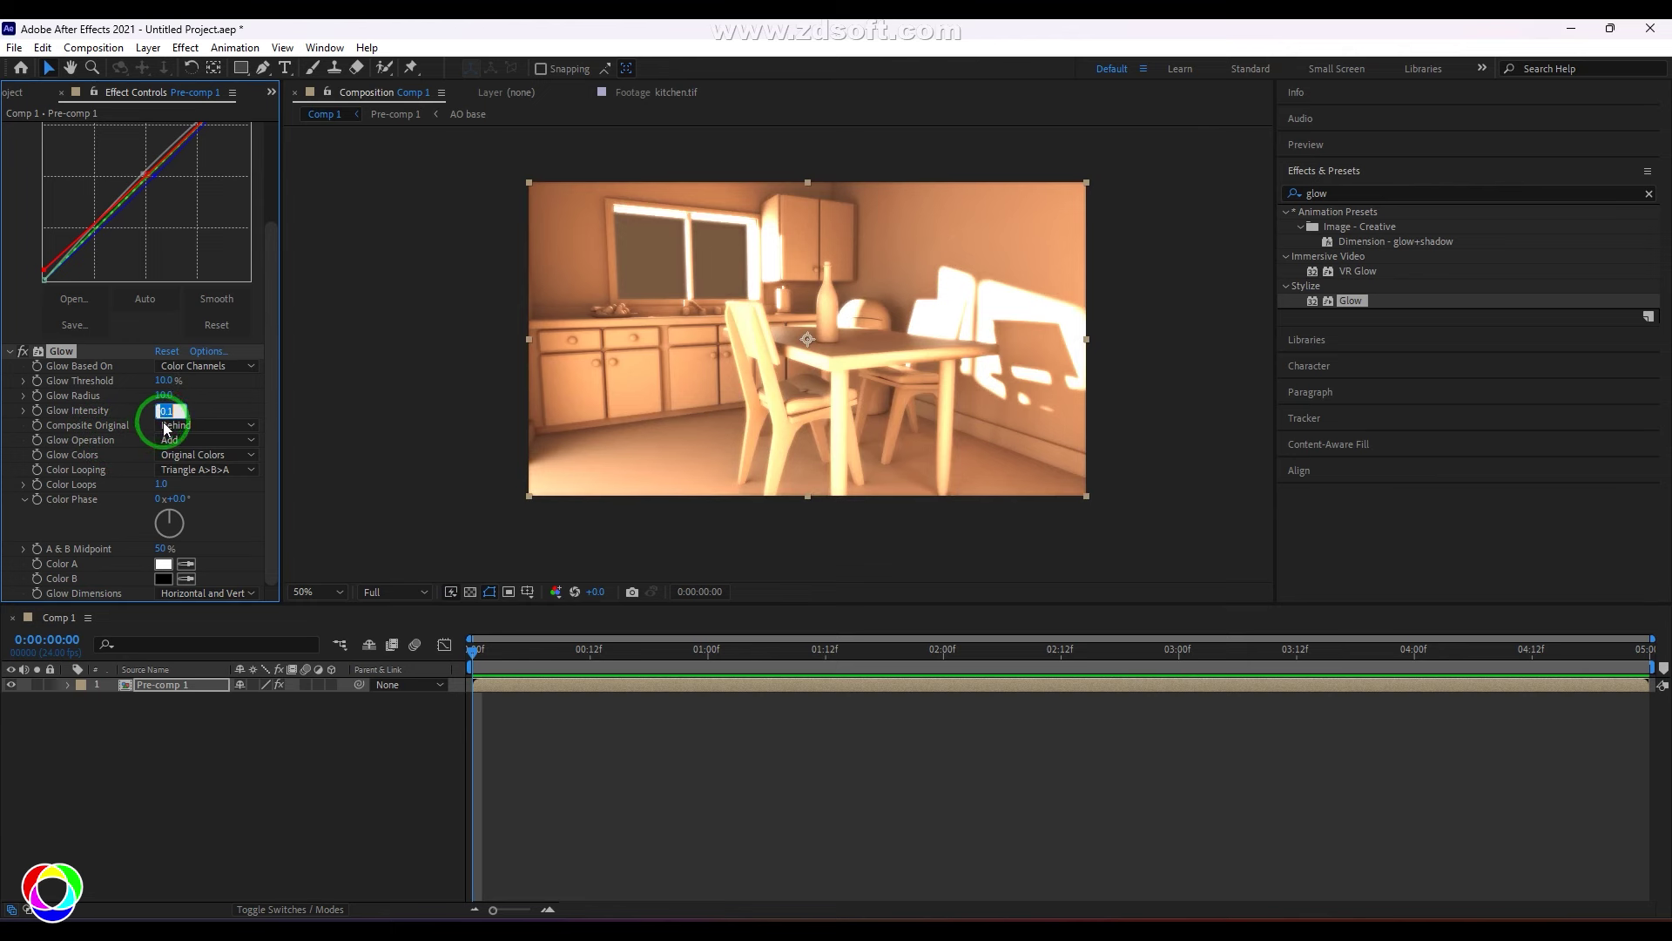
text(0.0)
key(Return)
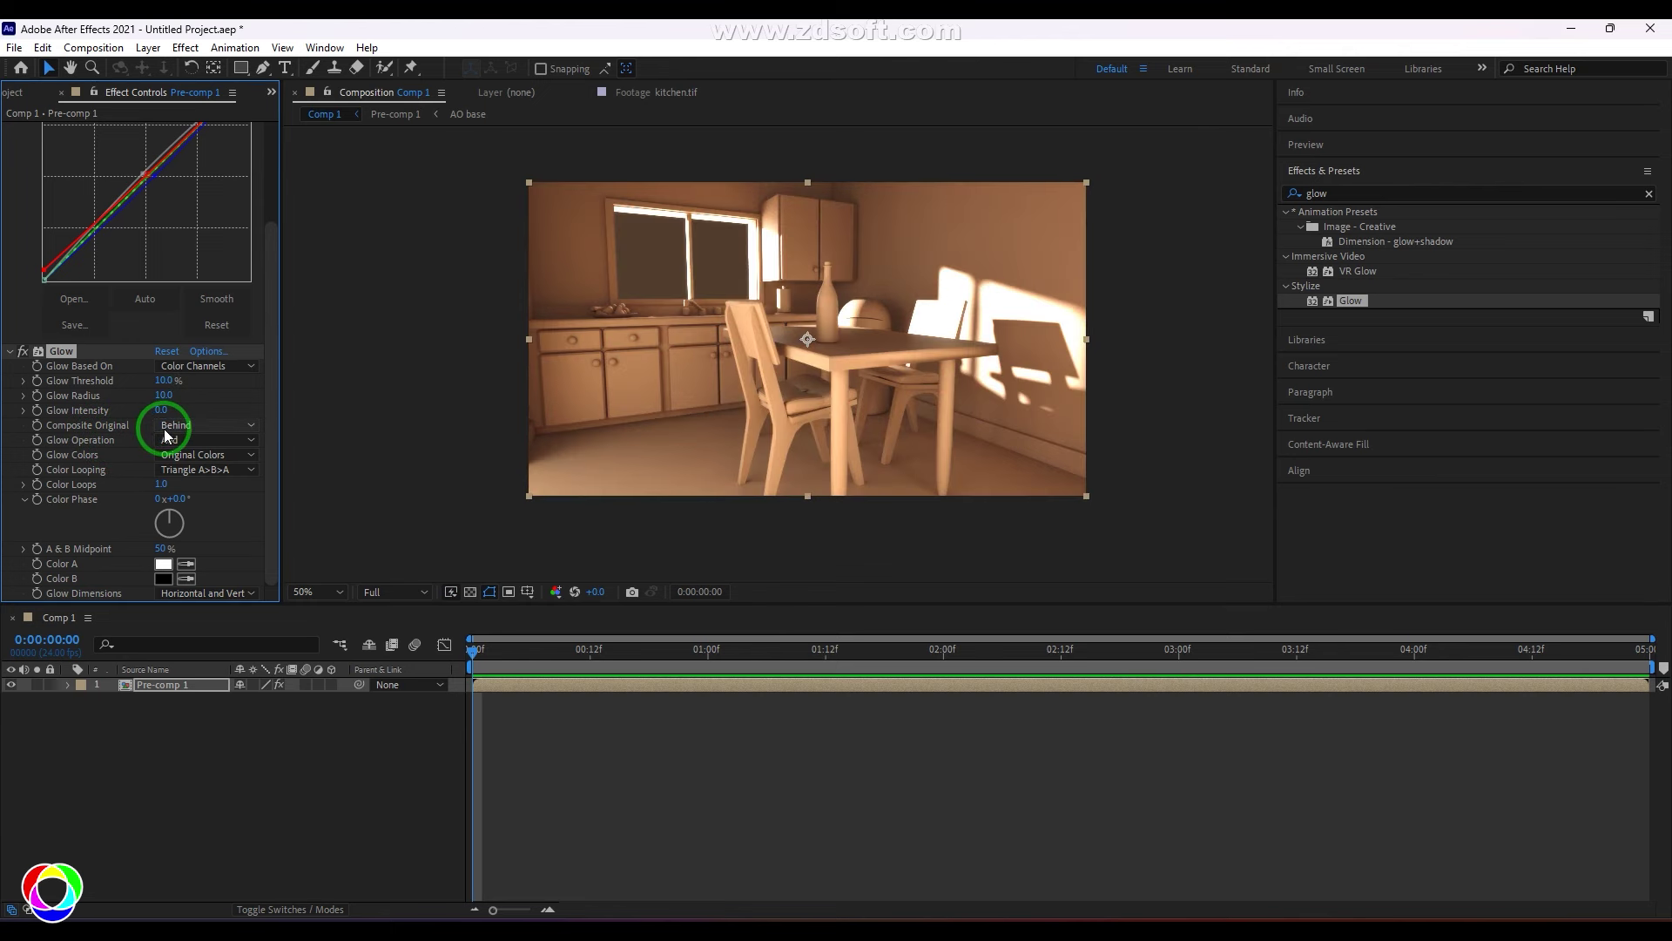
click(162, 410)
text(0)
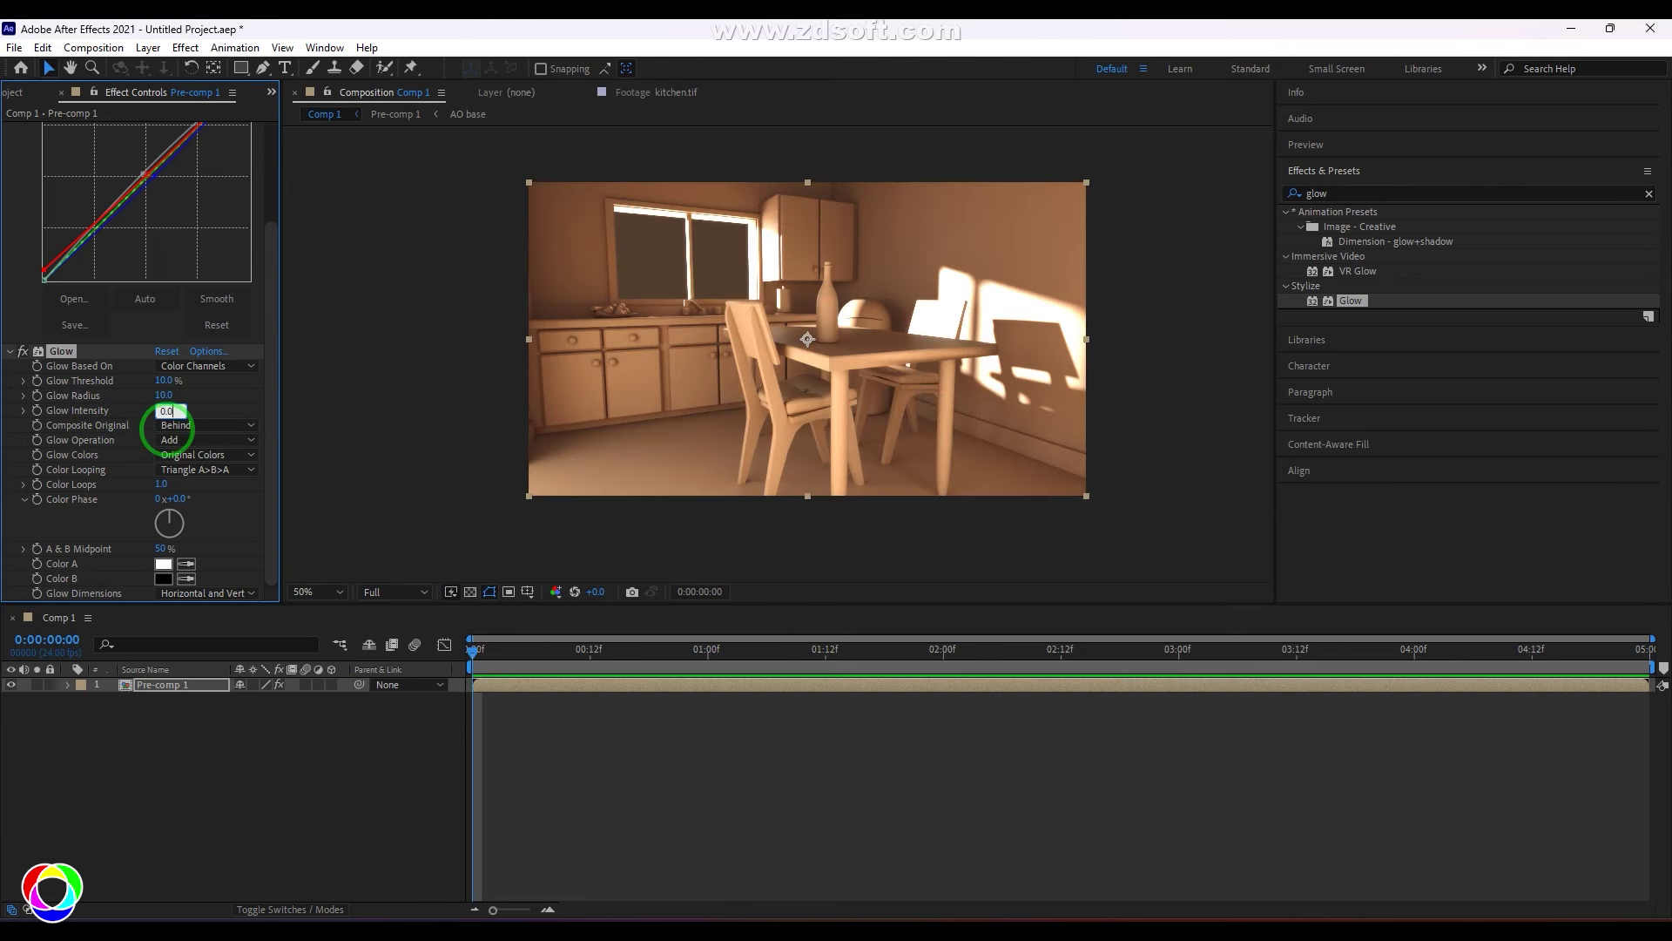
key(Return)
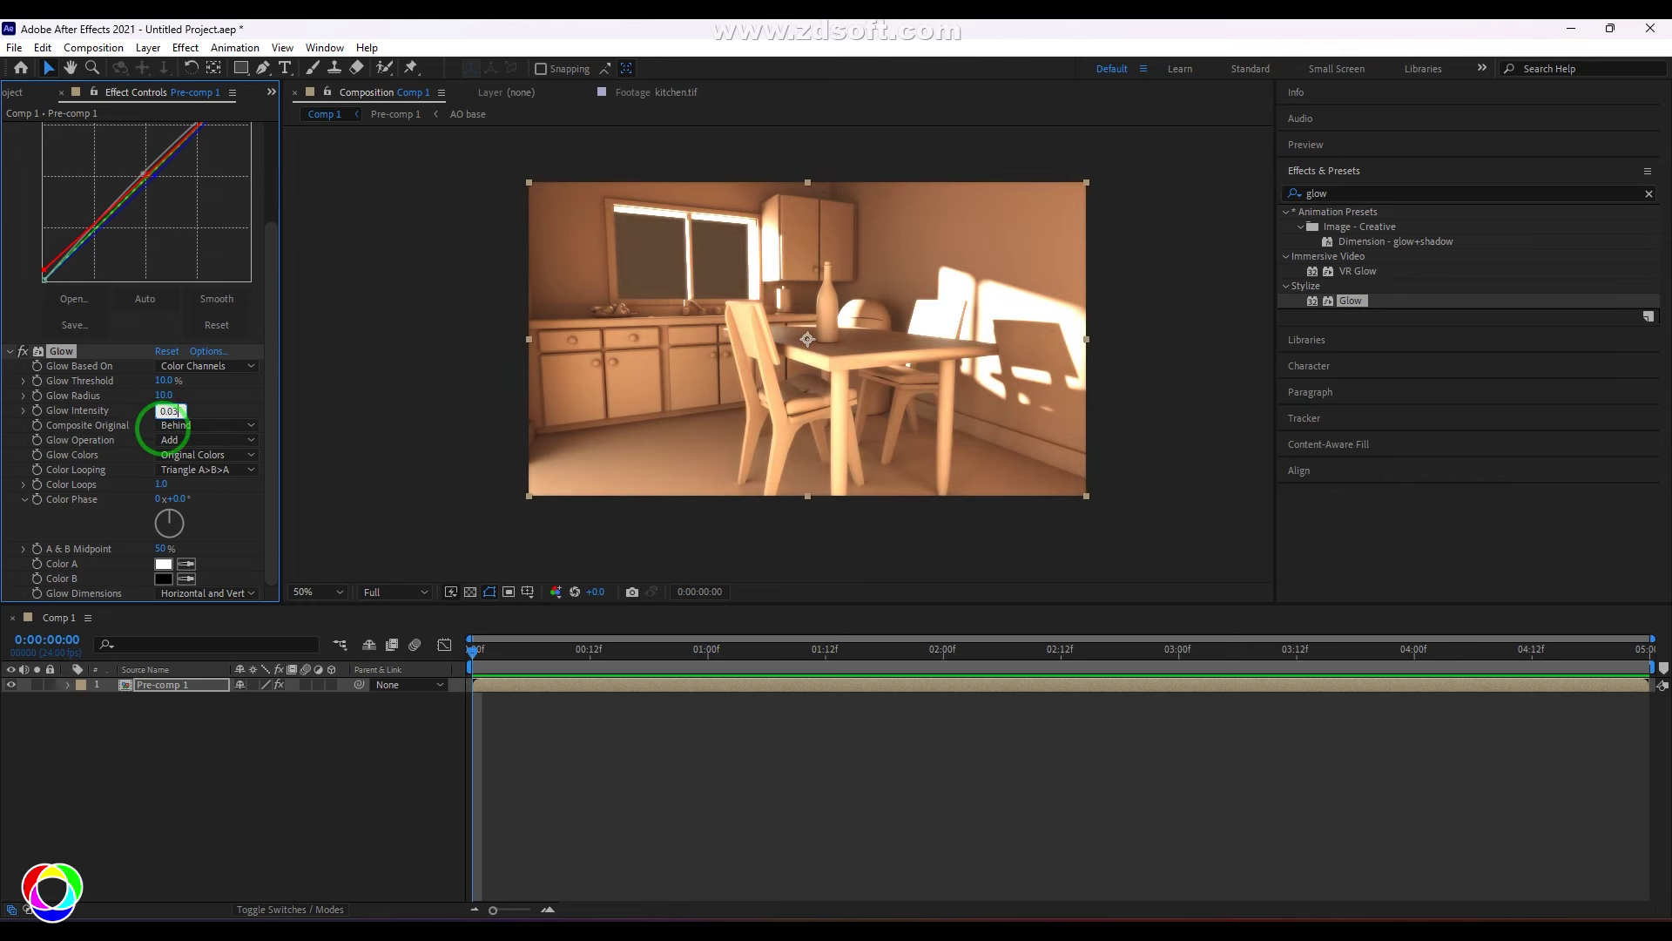
key(Return)
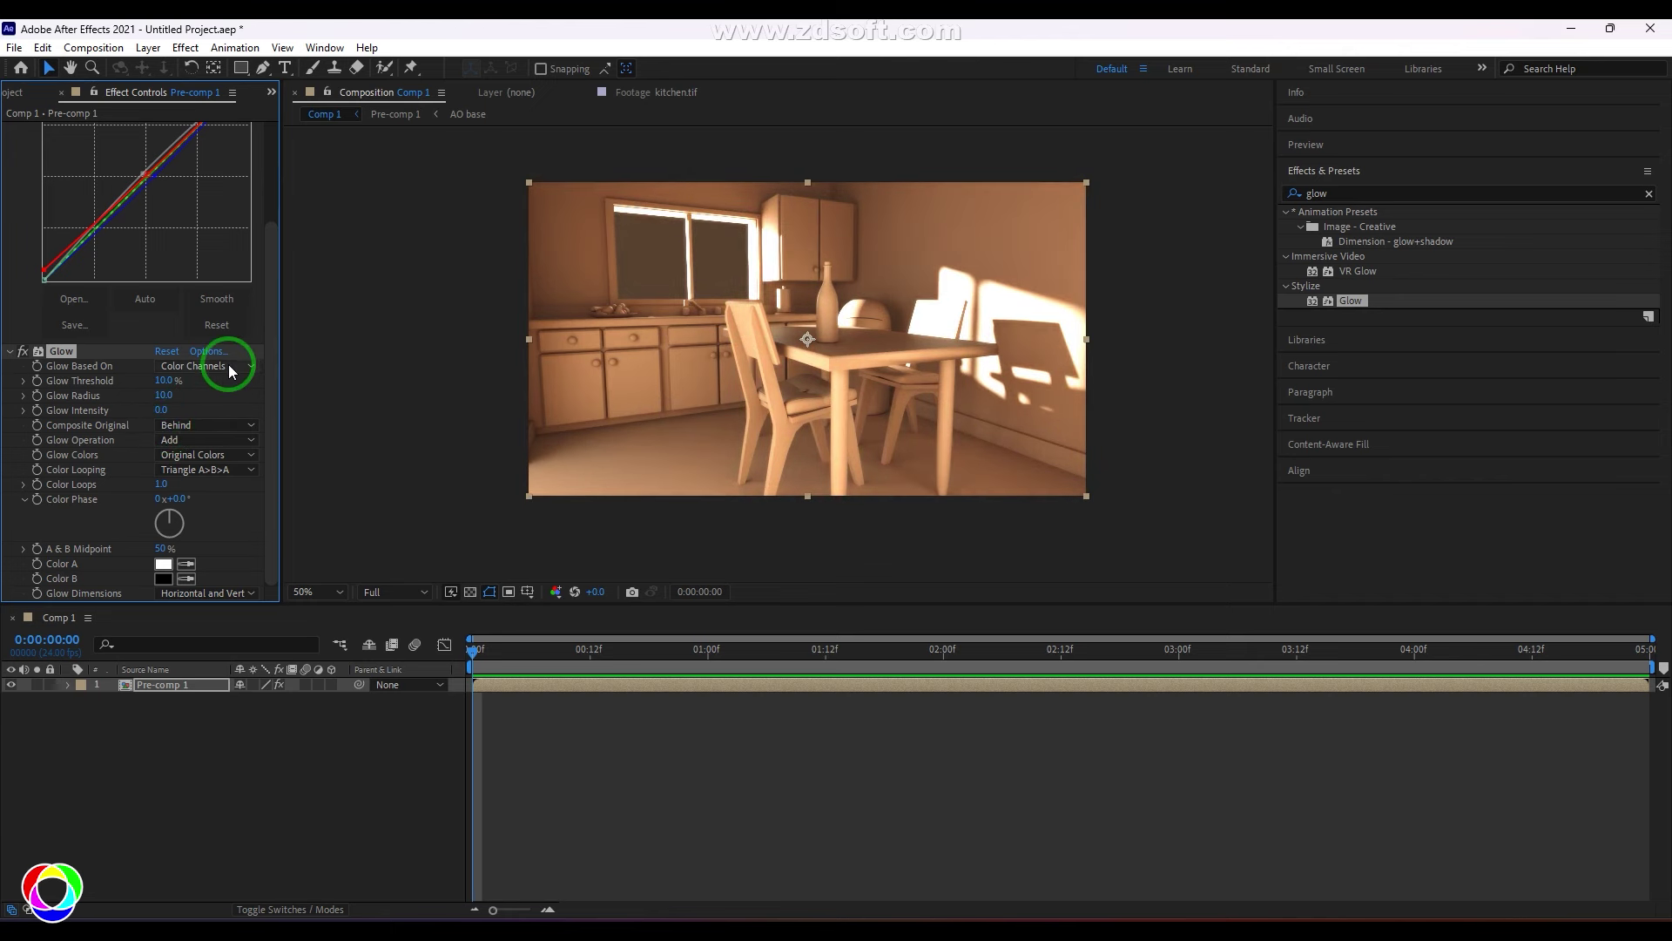
Set the Pre-comp 1 layer's Glow Intensity to 0.02 and its Glow Radius to 167
click(166, 410)
text(0.02)
key(Return)
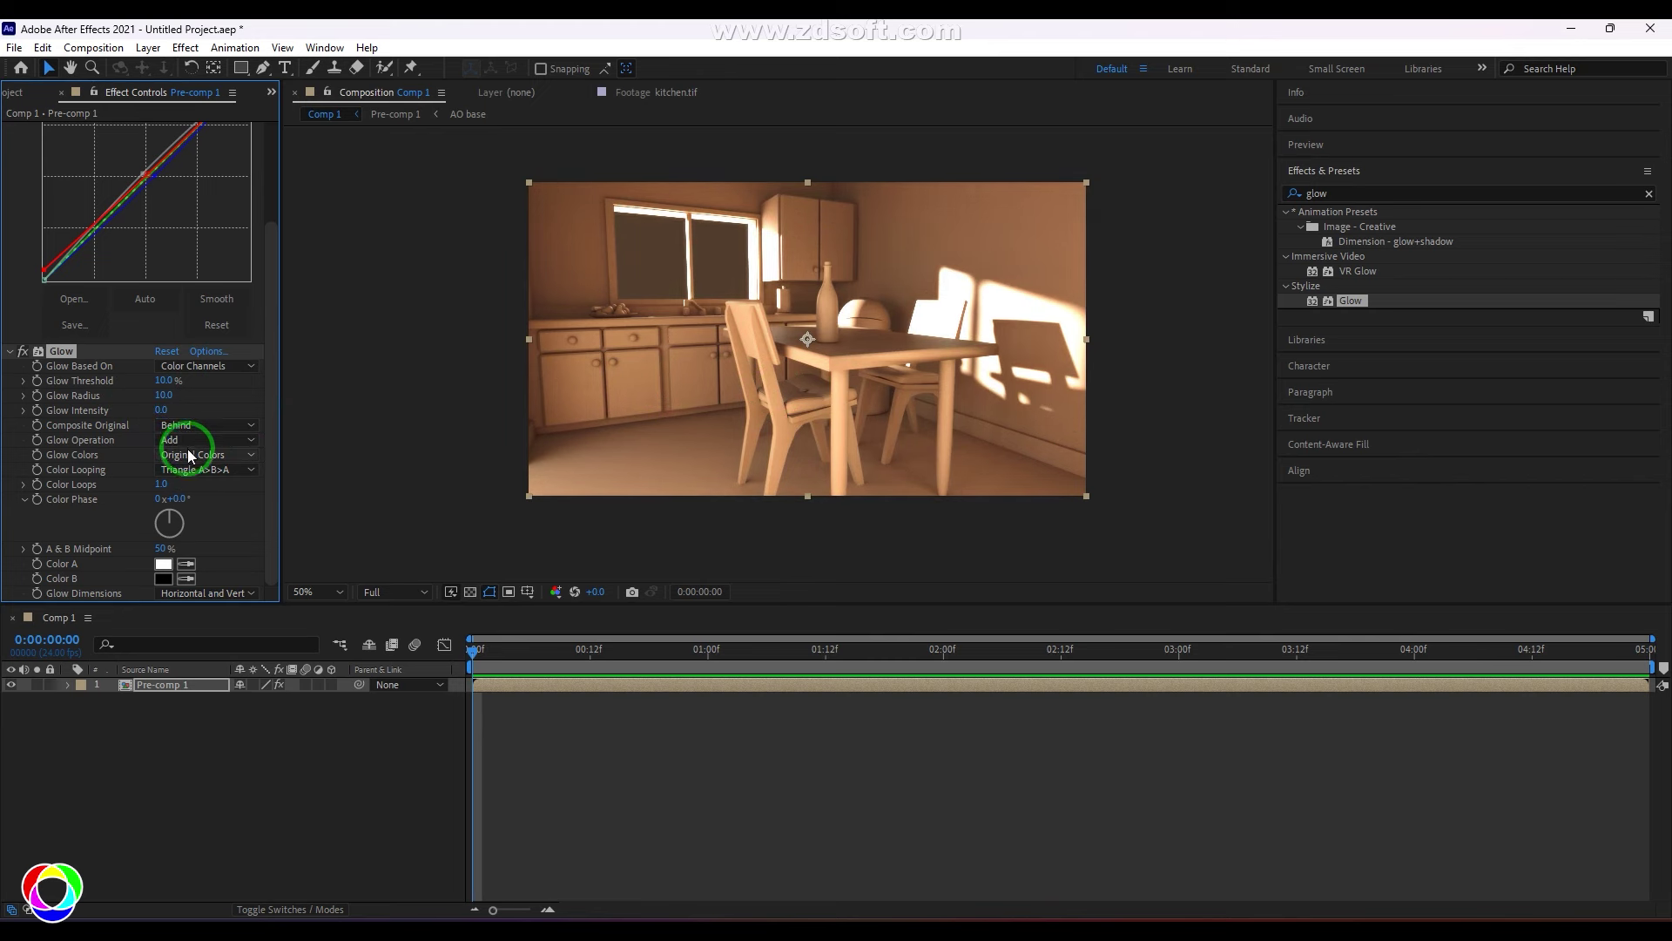
drag(151, 396, 456, 400)
click(761, 432)
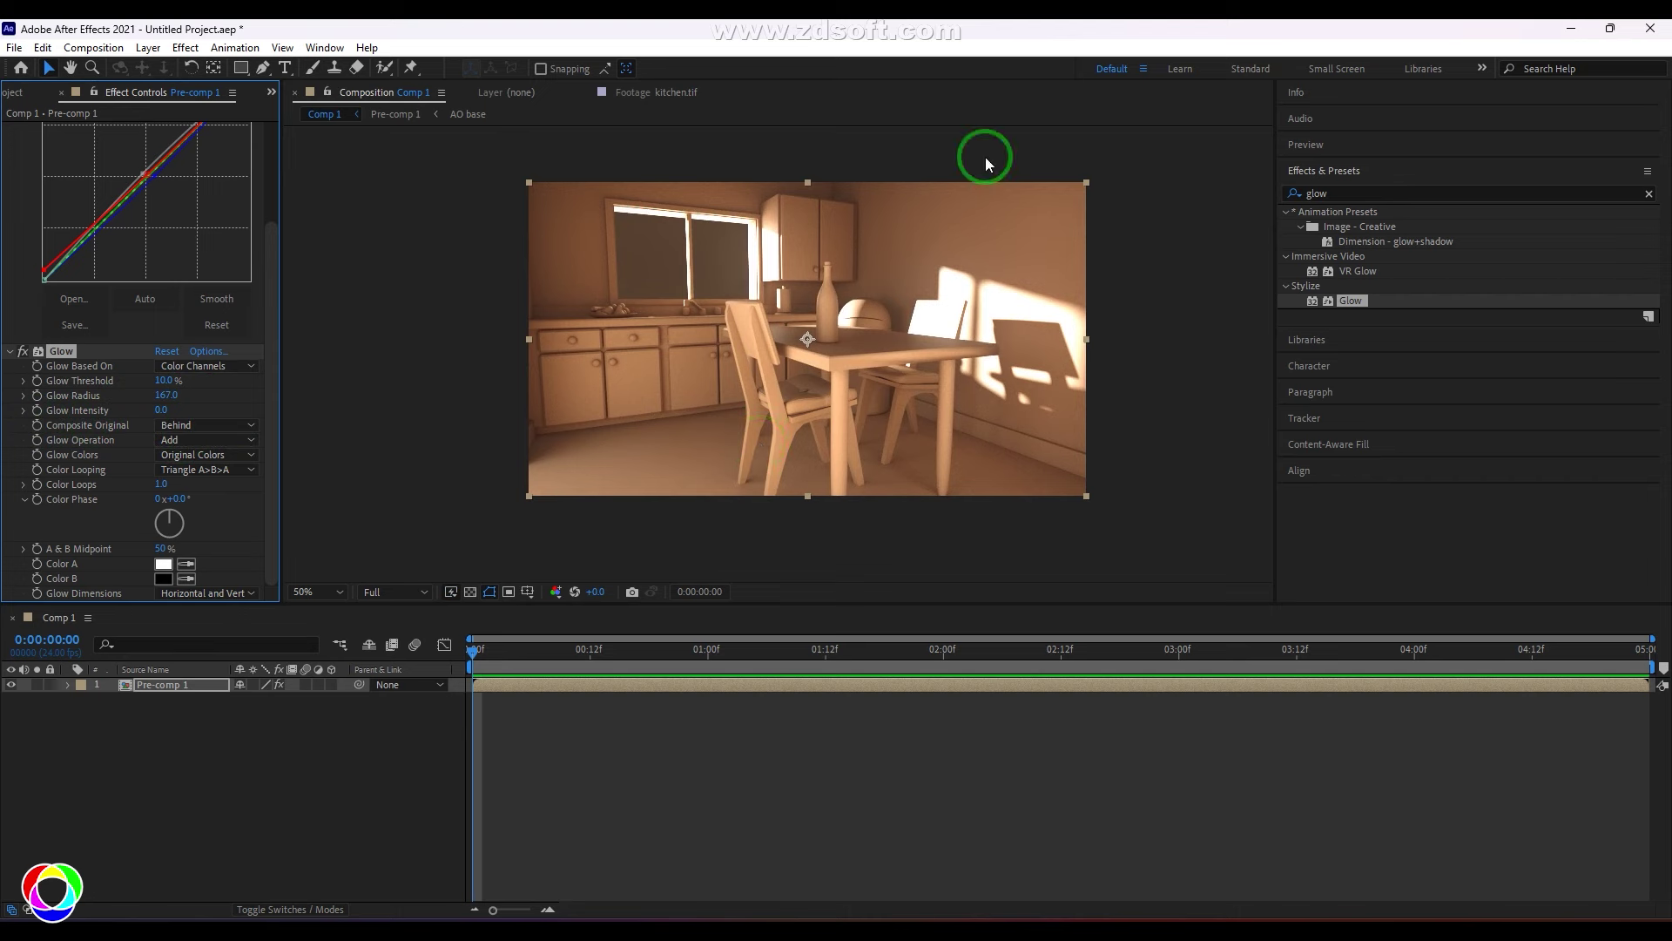
Import the kitchen.tif render from the emission folder into the project
click(16, 93)
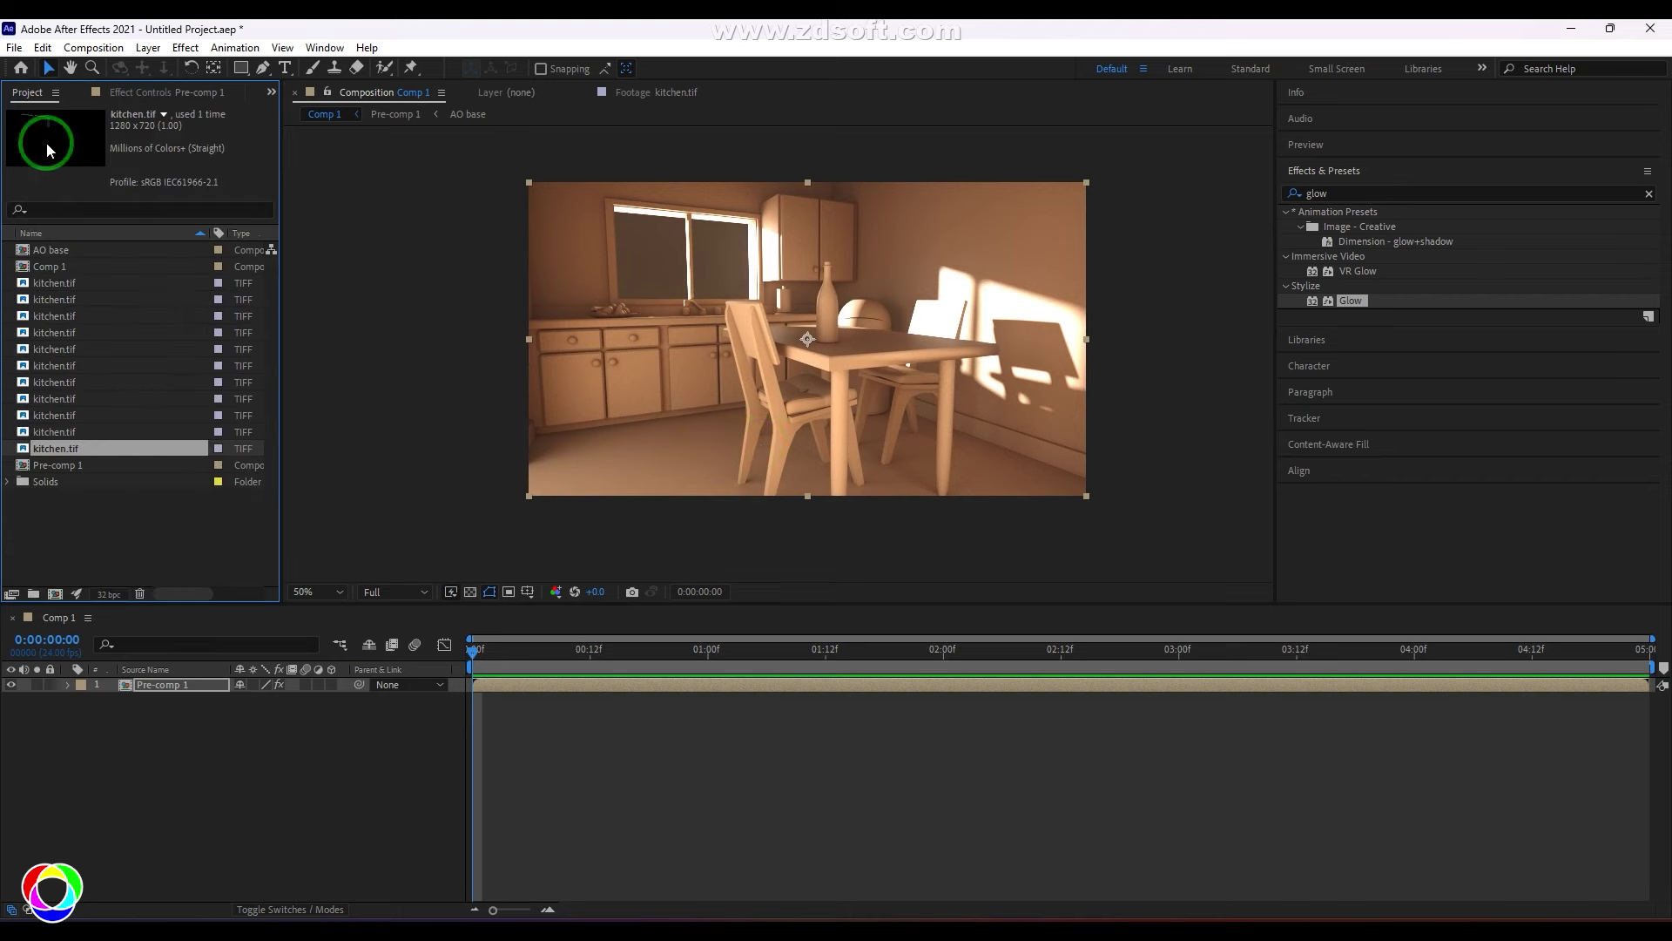
right_click(82, 514)
mouse_move(261, 603)
click(352, 603)
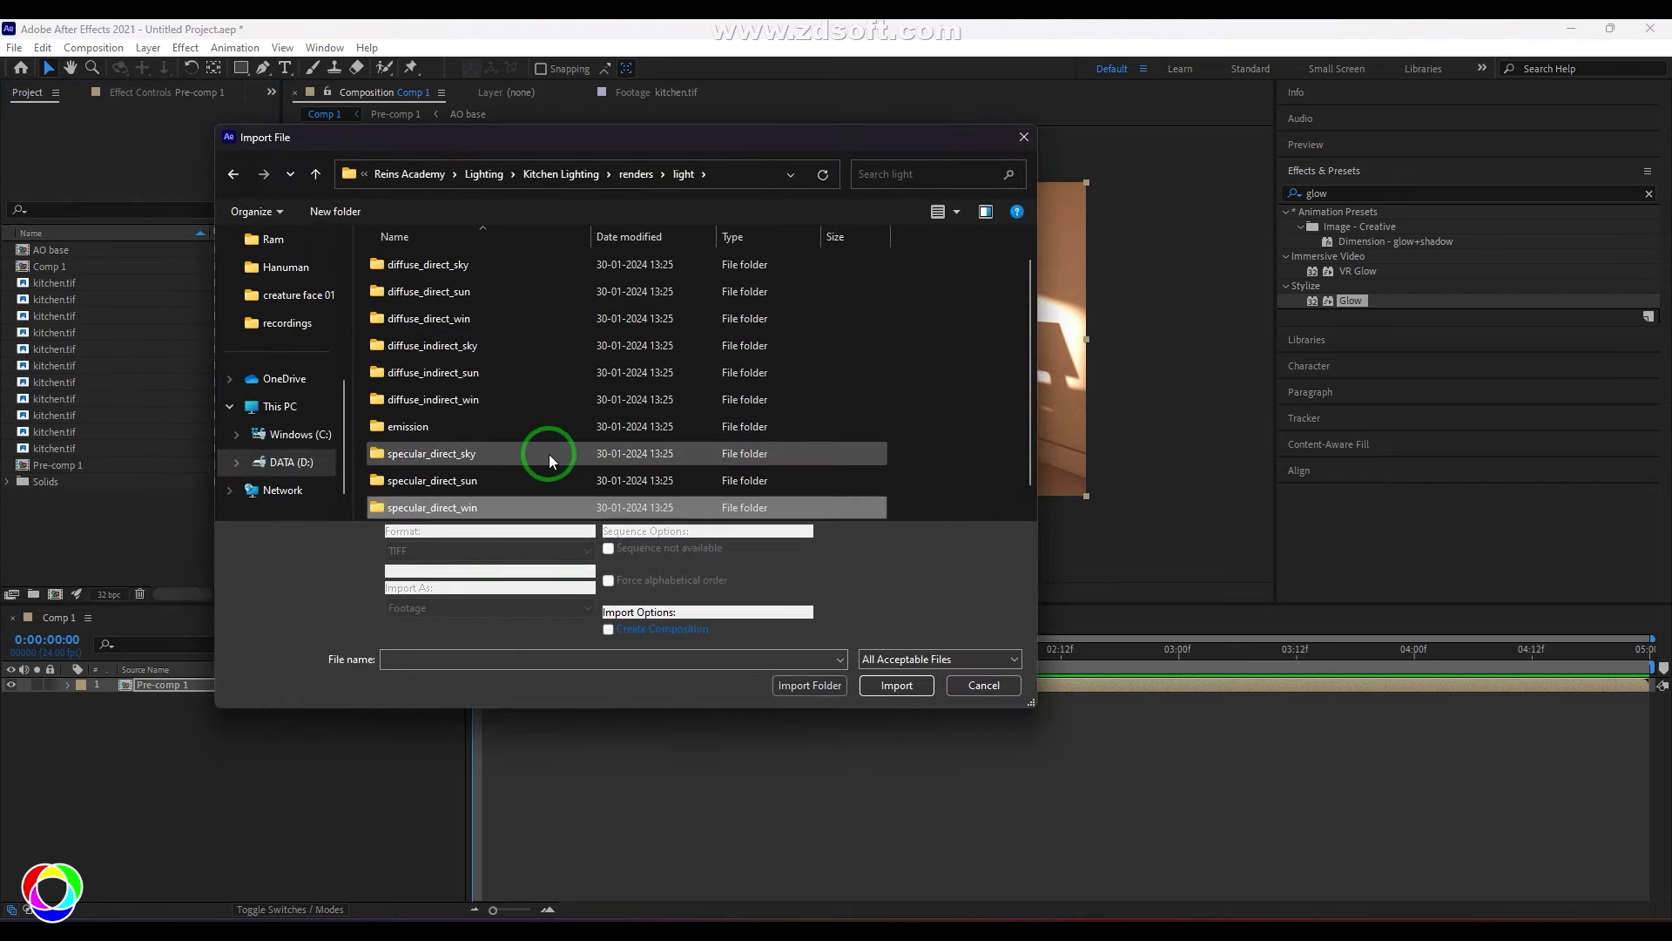
double_click(596, 426)
click(403, 281)
click(894, 673)
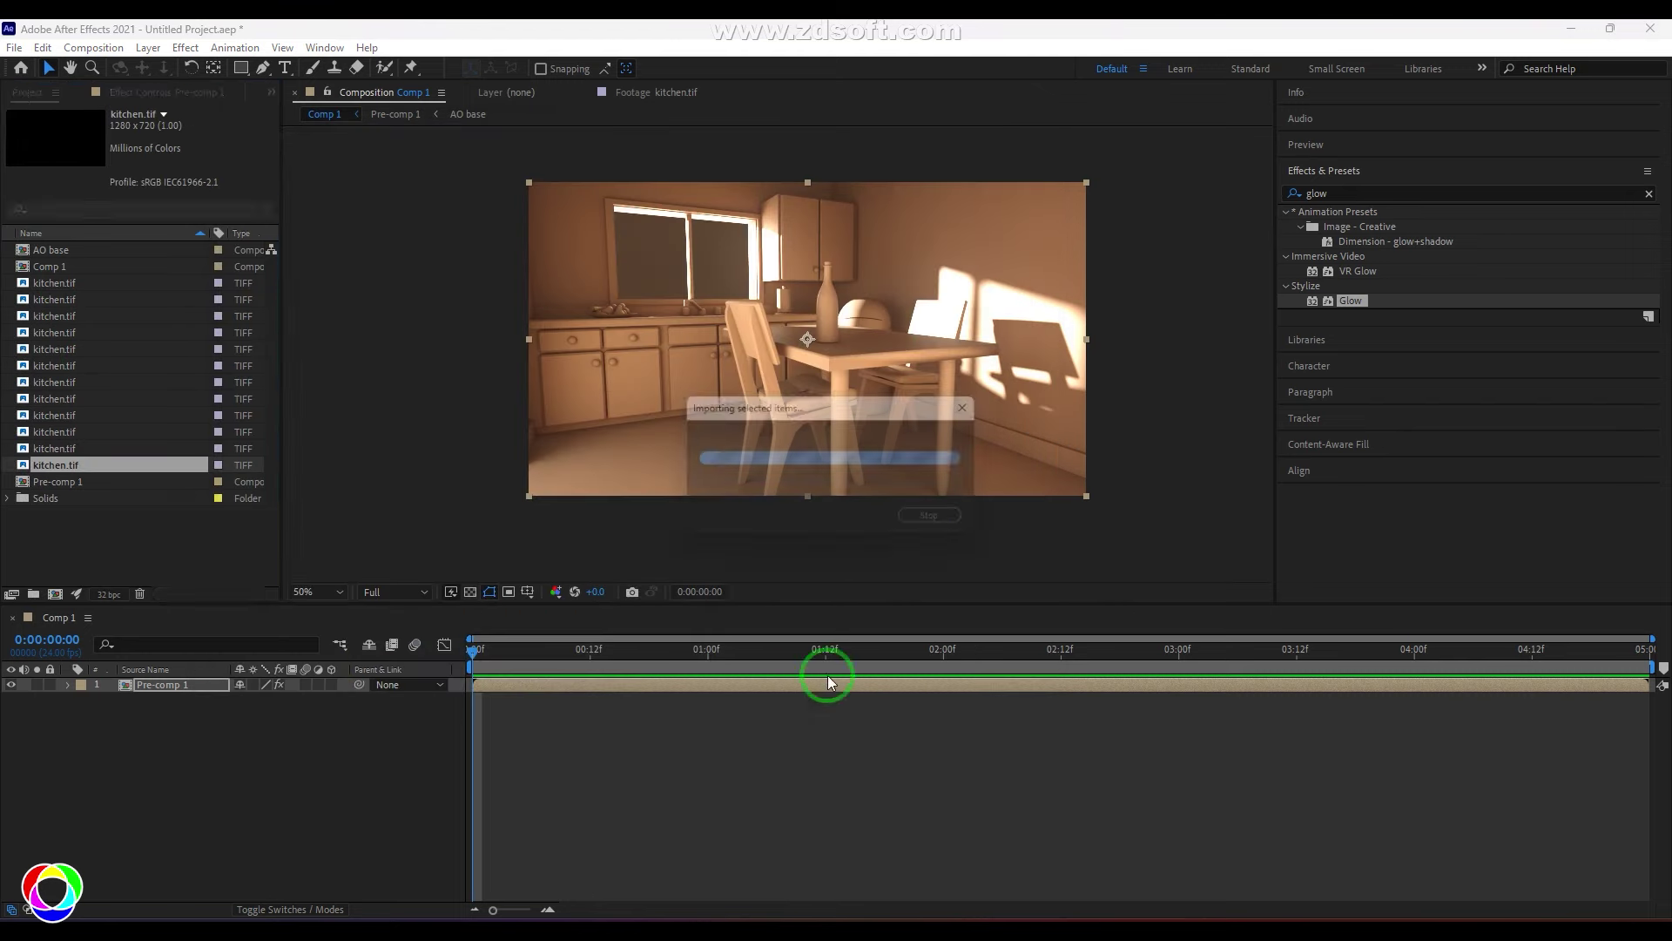
Place the imported emission kitchen.tif above Pre-comp 1 in Comp 1 and set its blending mode to Linear Dodge
drag(159, 686, 157, 683)
click(147, 47)
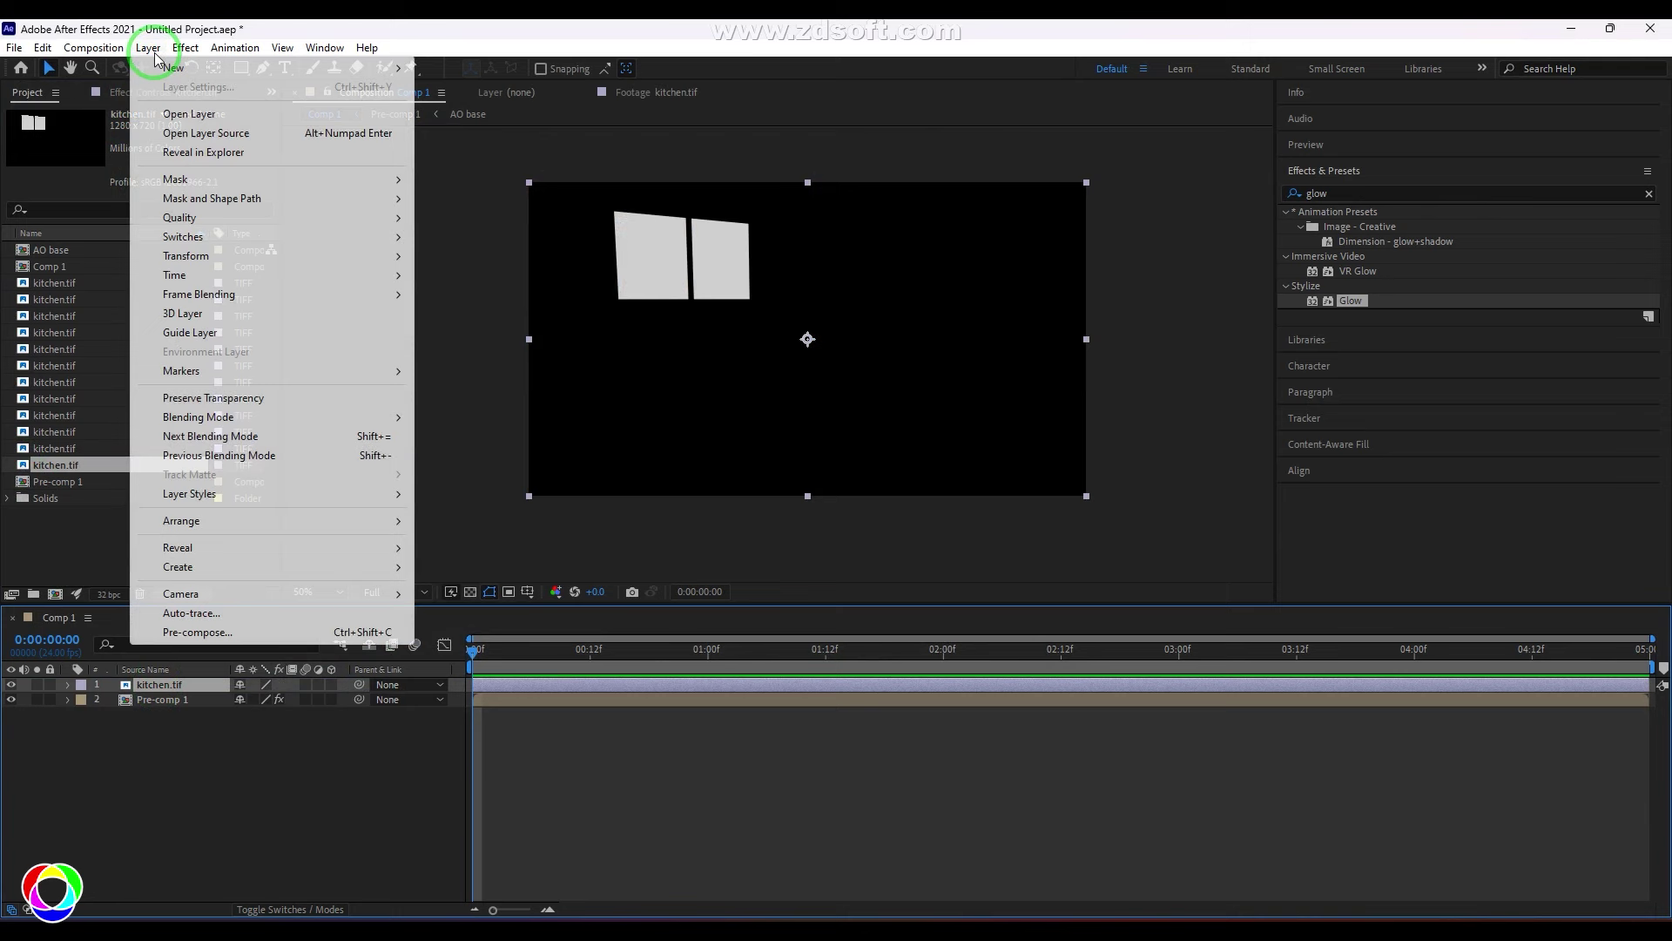
mouse_move(279, 417)
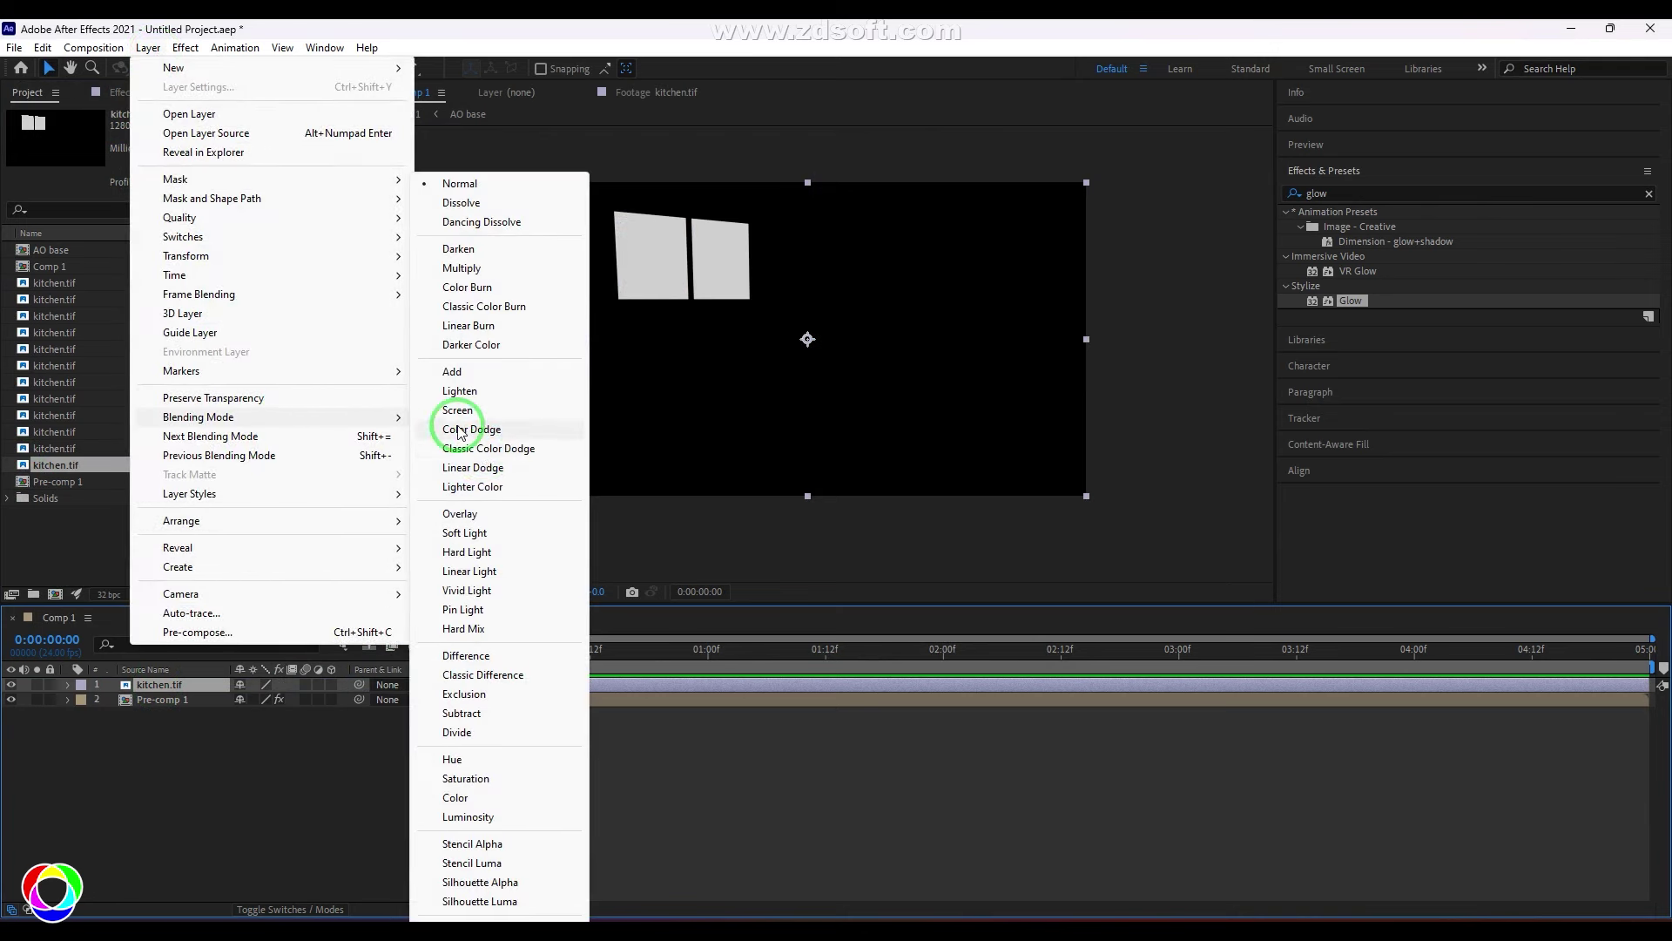
click(475, 468)
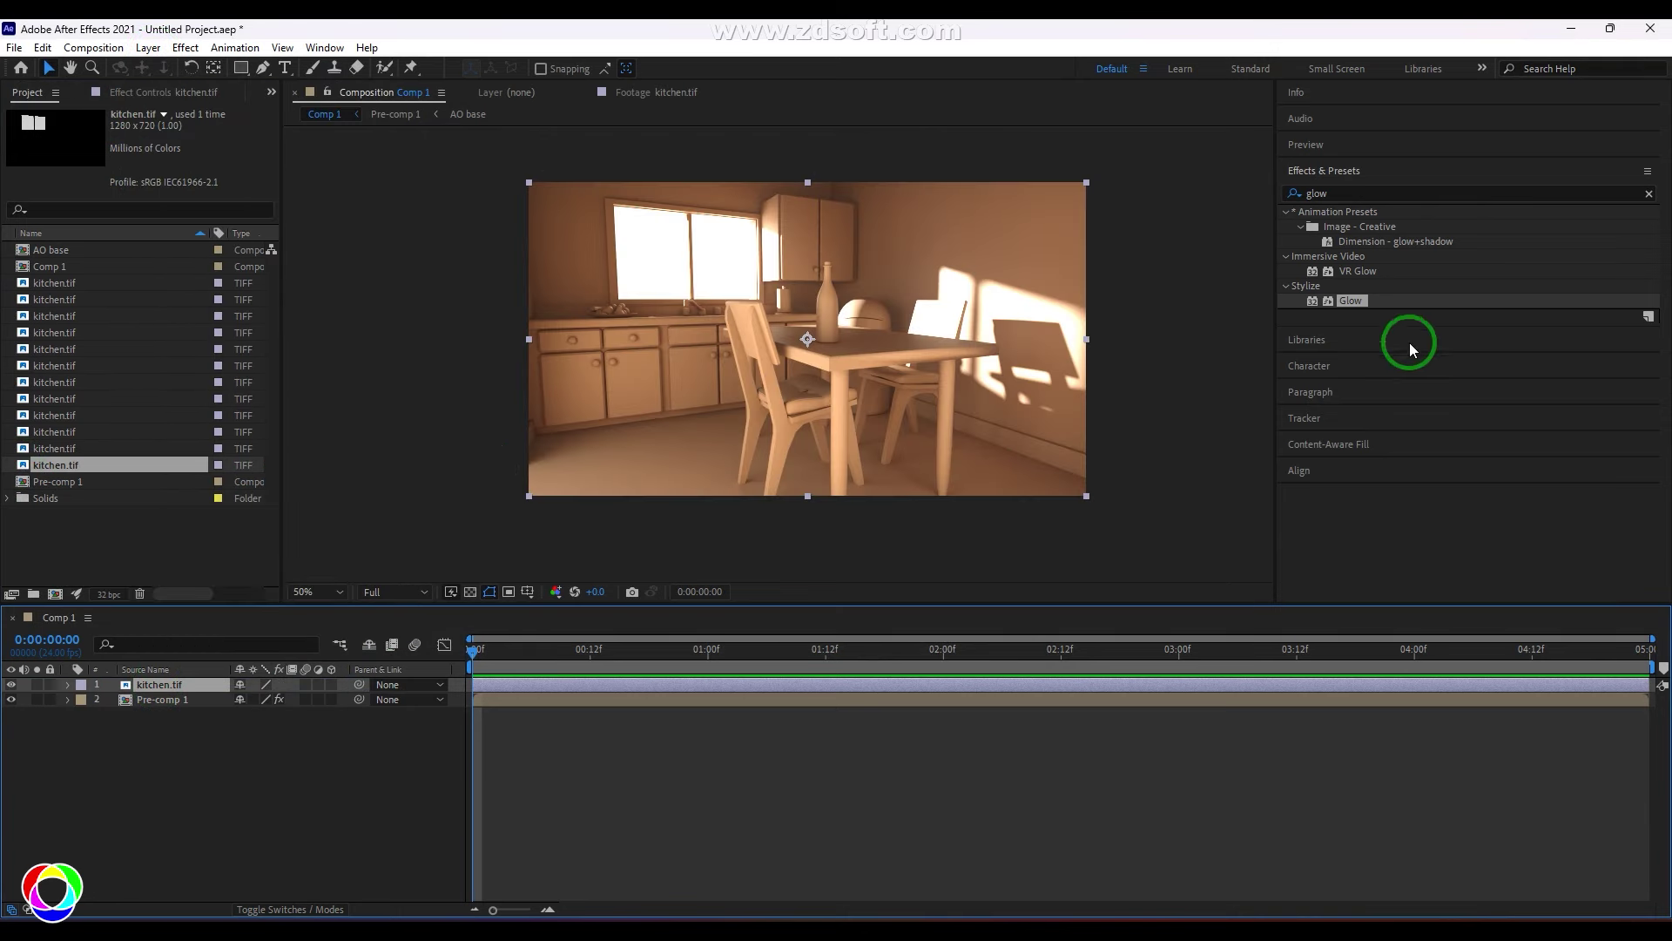
Apply the Glow effect to the emission kitchen.tif layer with a Glow Radius of 296 and a Glow Threshold of 78.4%
drag(1314, 299, 174, 684)
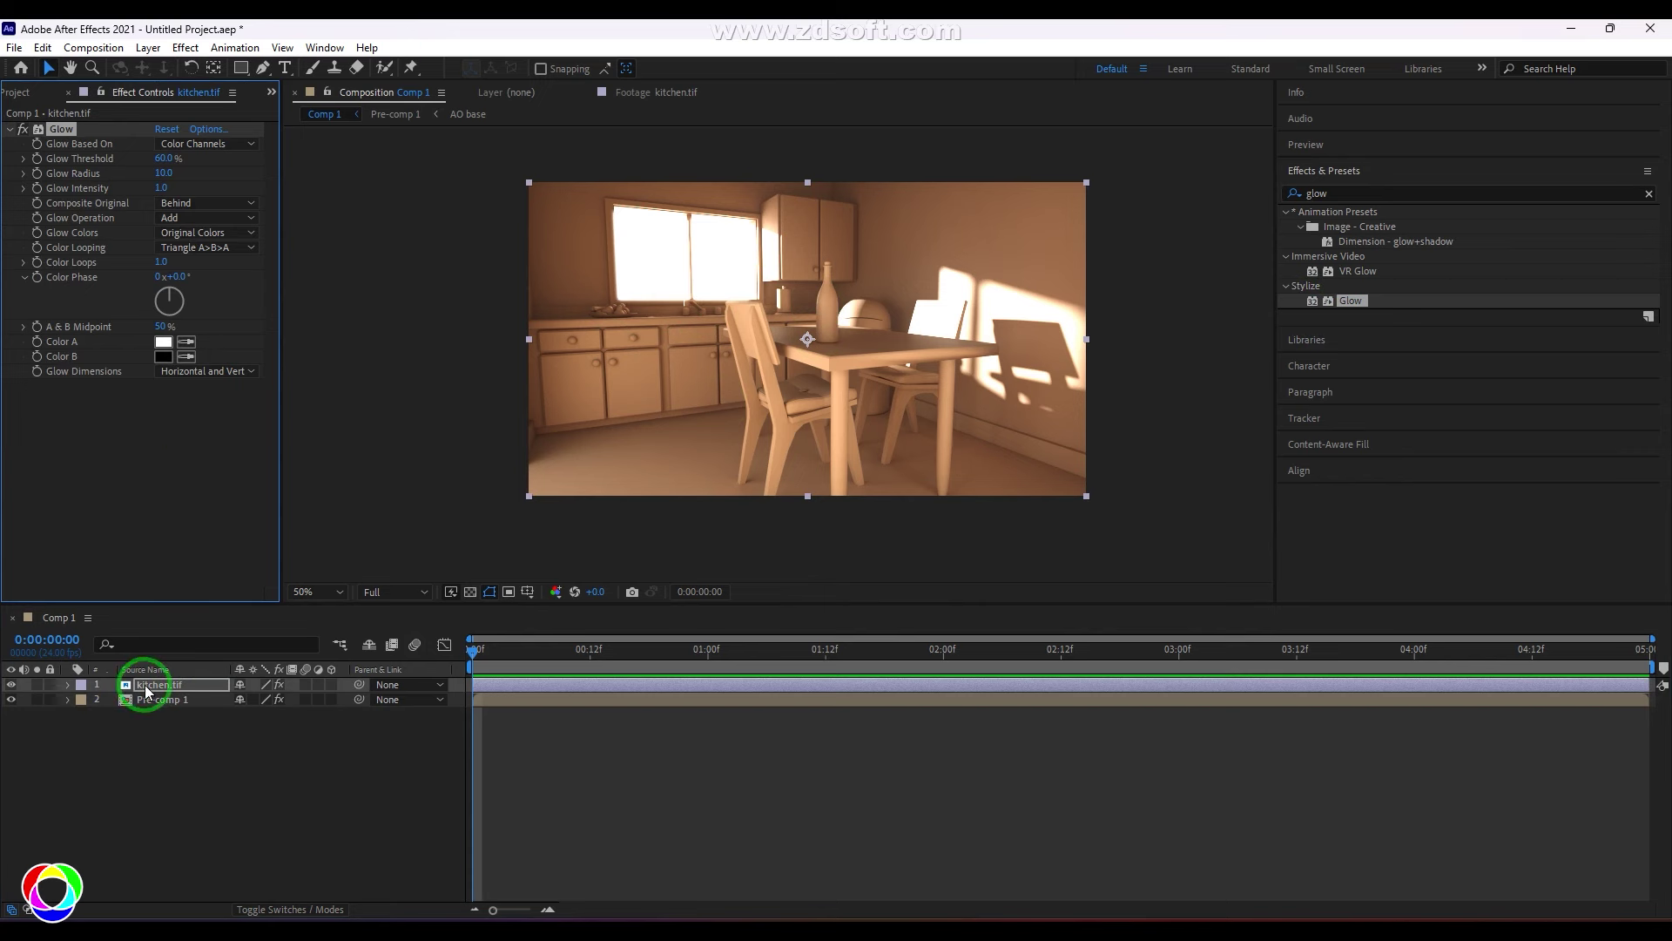
drag(163, 183, 433, 198)
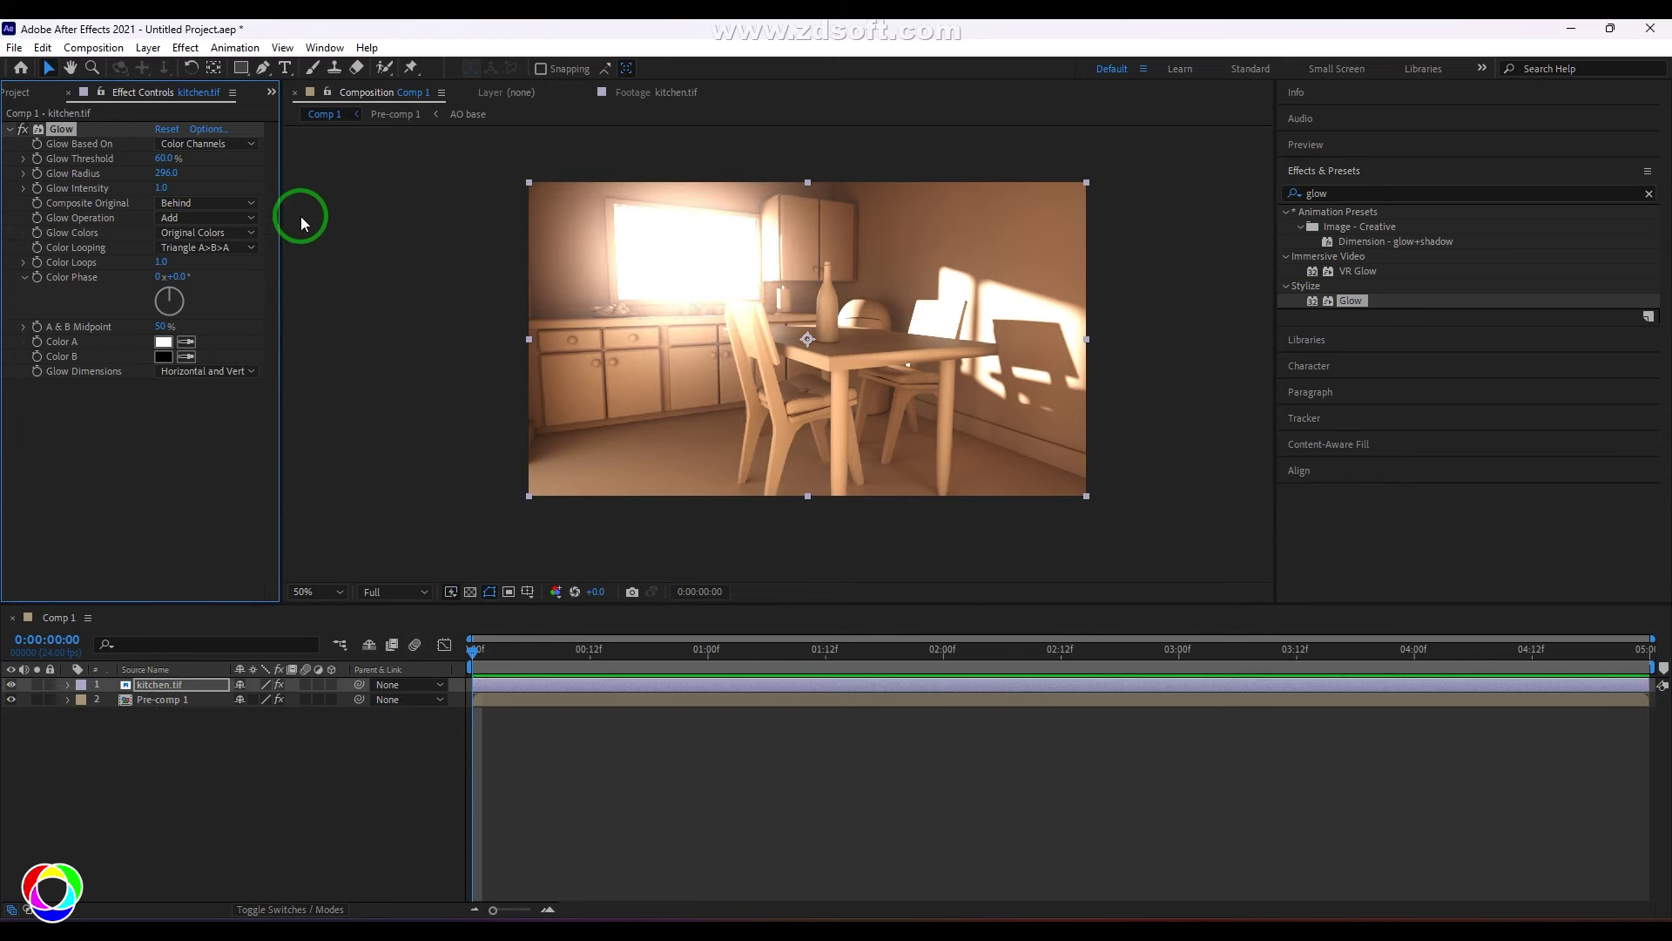
drag(164, 158, 213, 160)
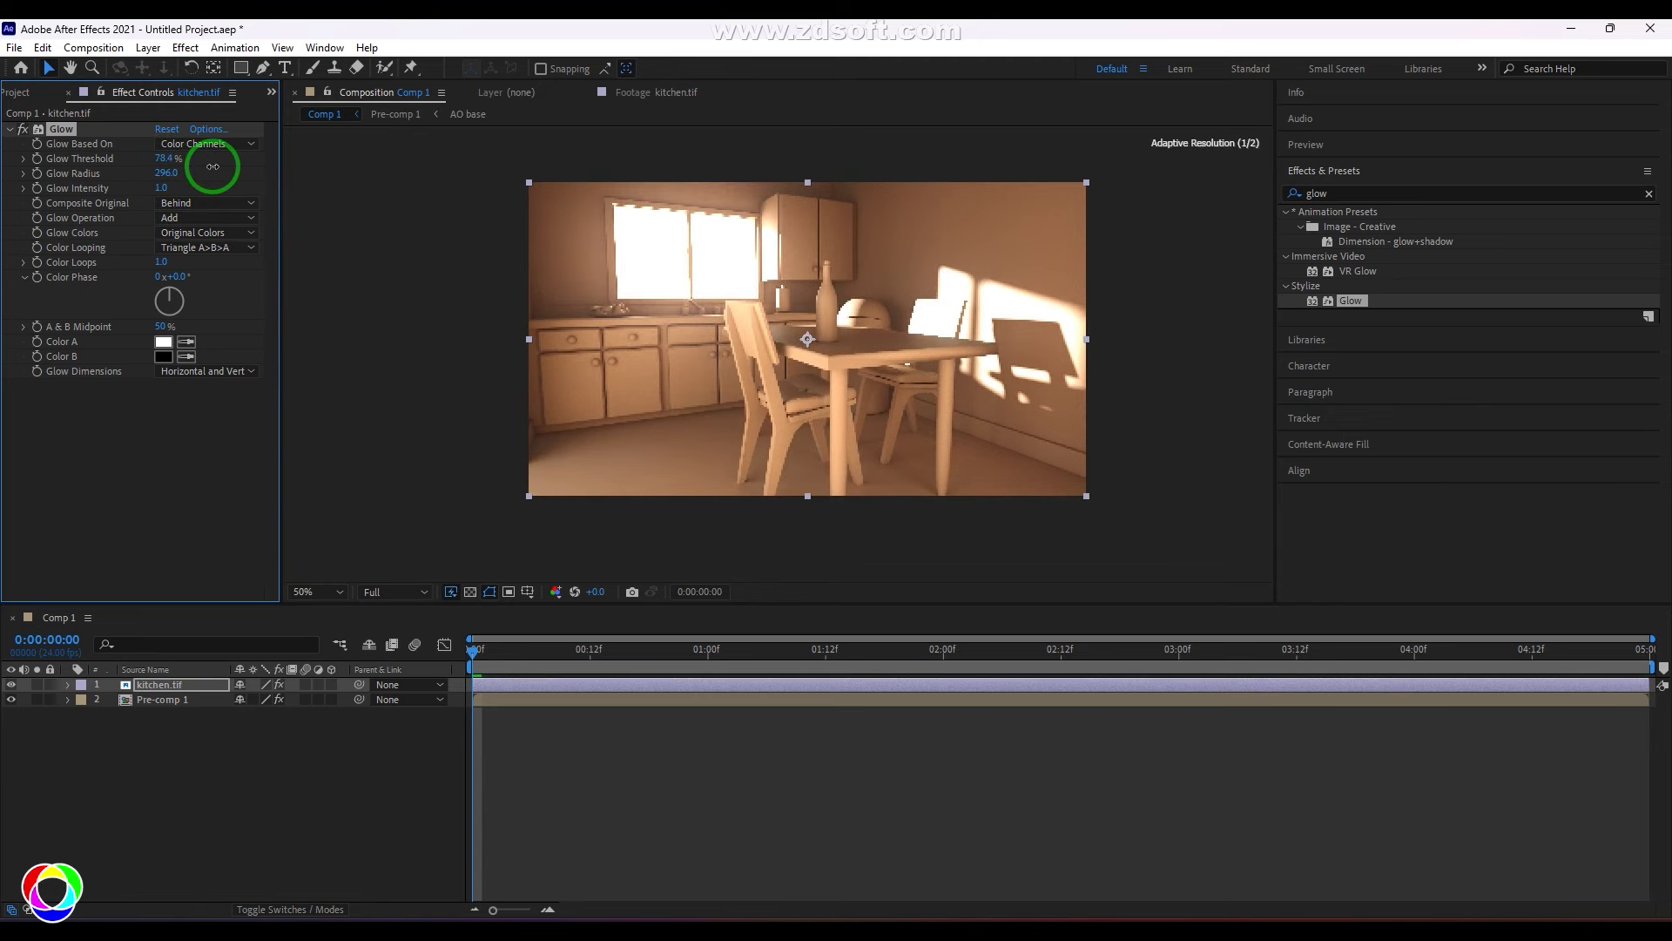
click(775, 347)
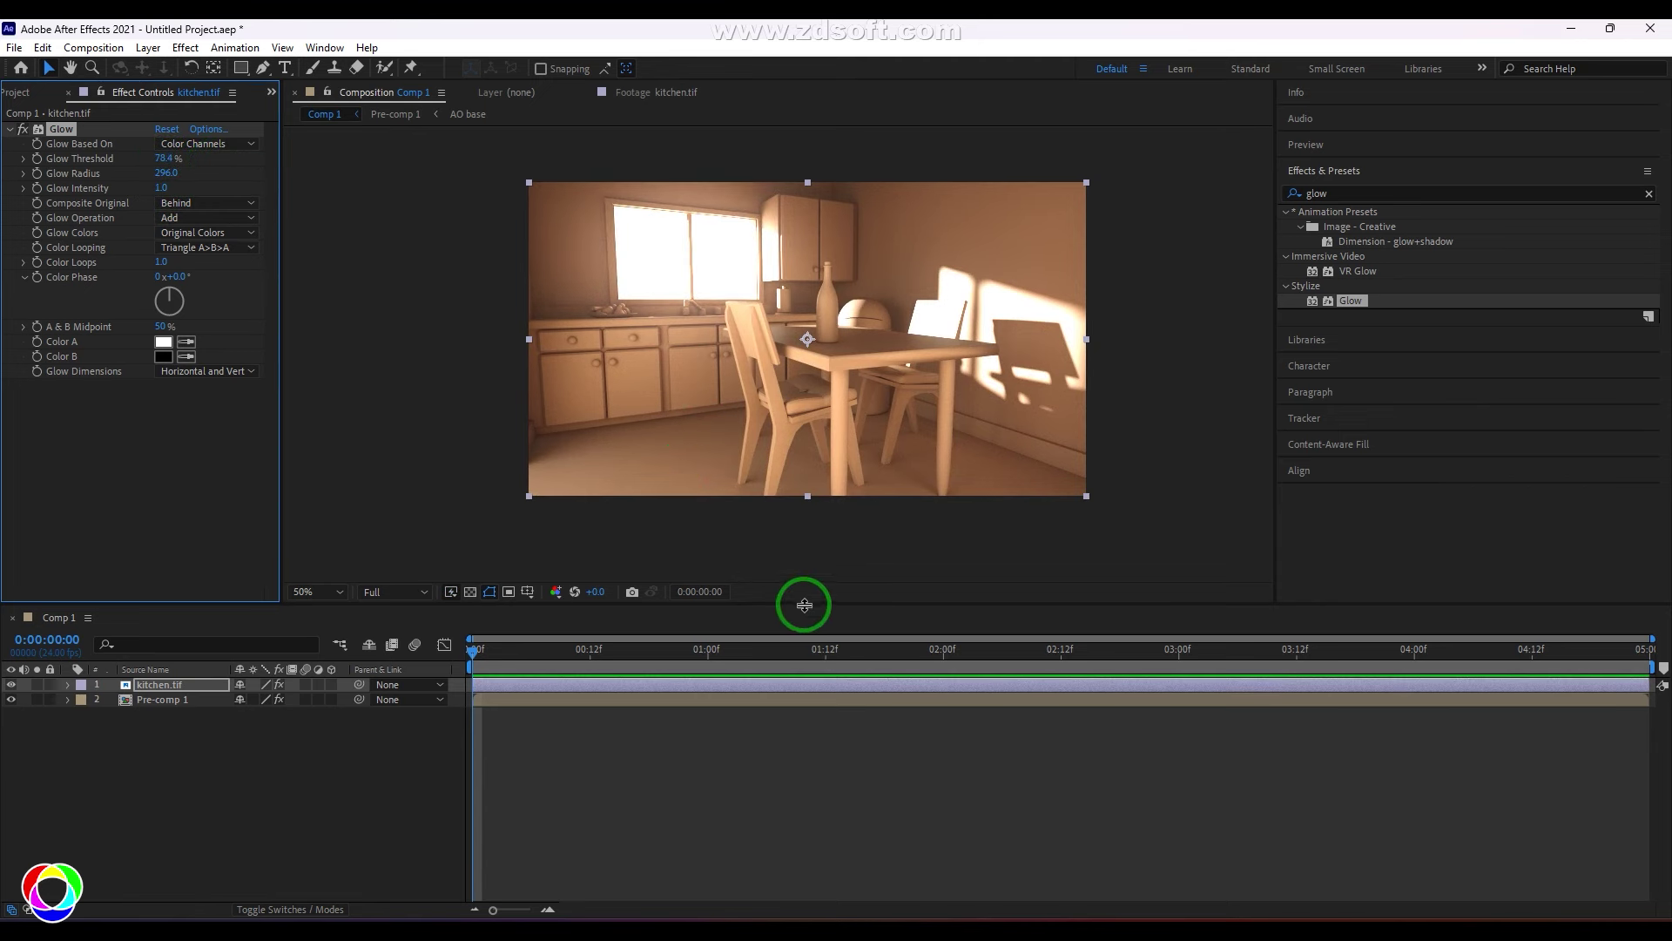
drag(795, 604, 819, 710)
scroll(796, 533, up, 2)
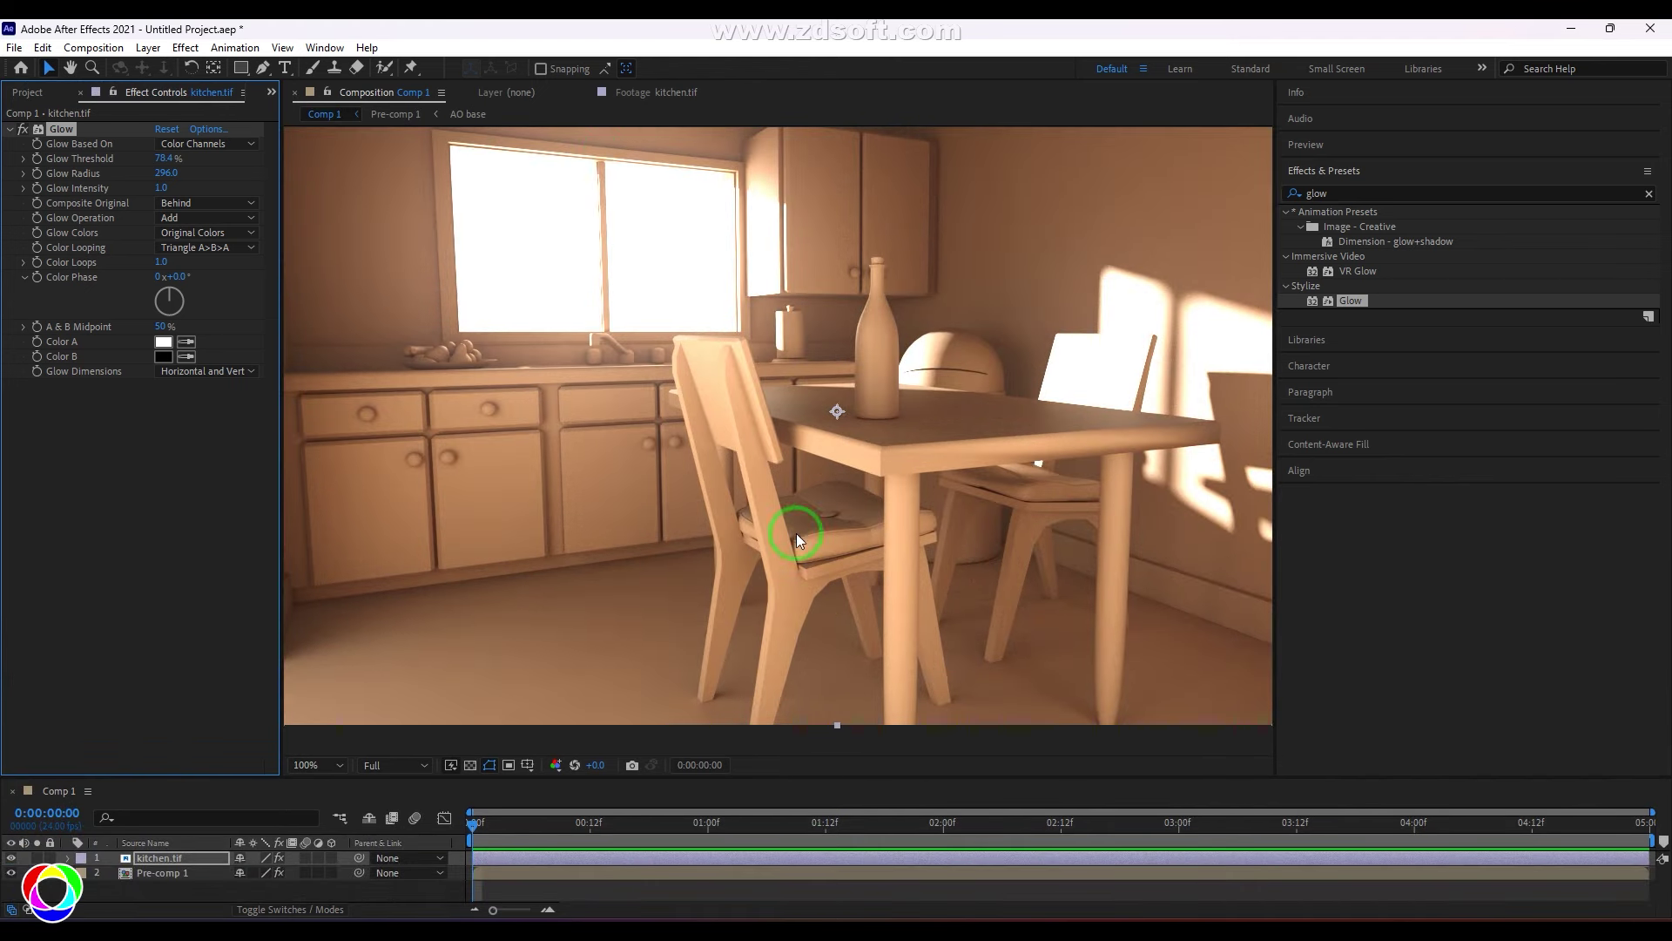